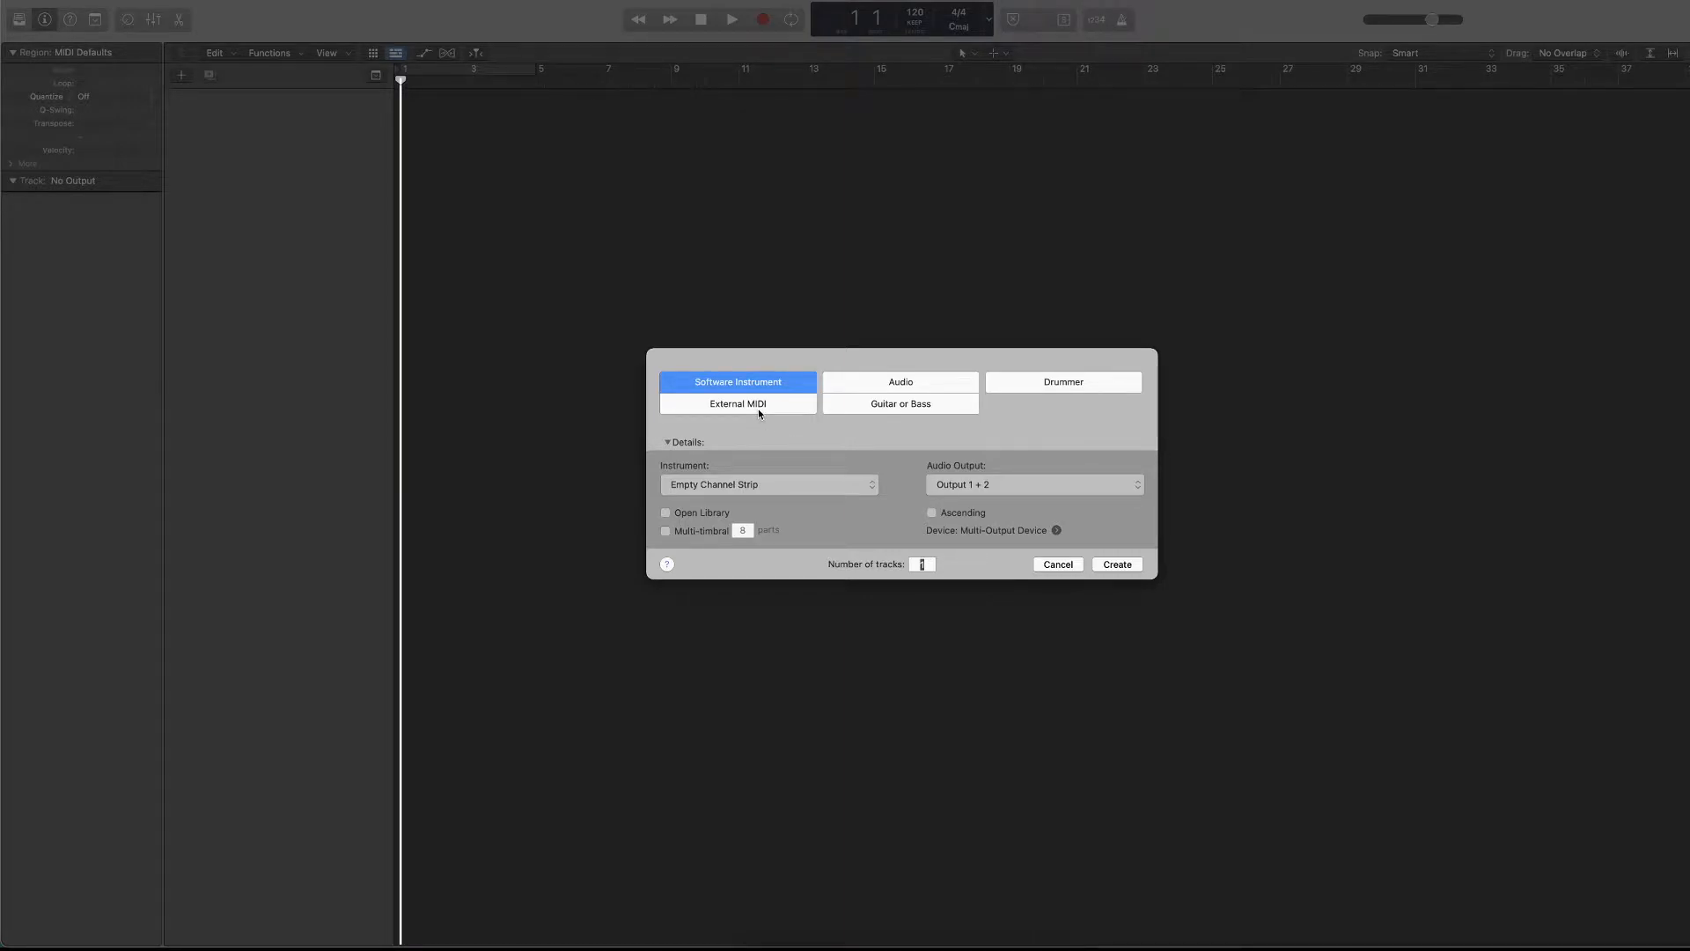
Compare the new-track settings offered for audio, drummer, guitar or bass, external MIDI and software instrument tracks.
click(901, 381)
click(1063, 363)
click(916, 403)
click(749, 389)
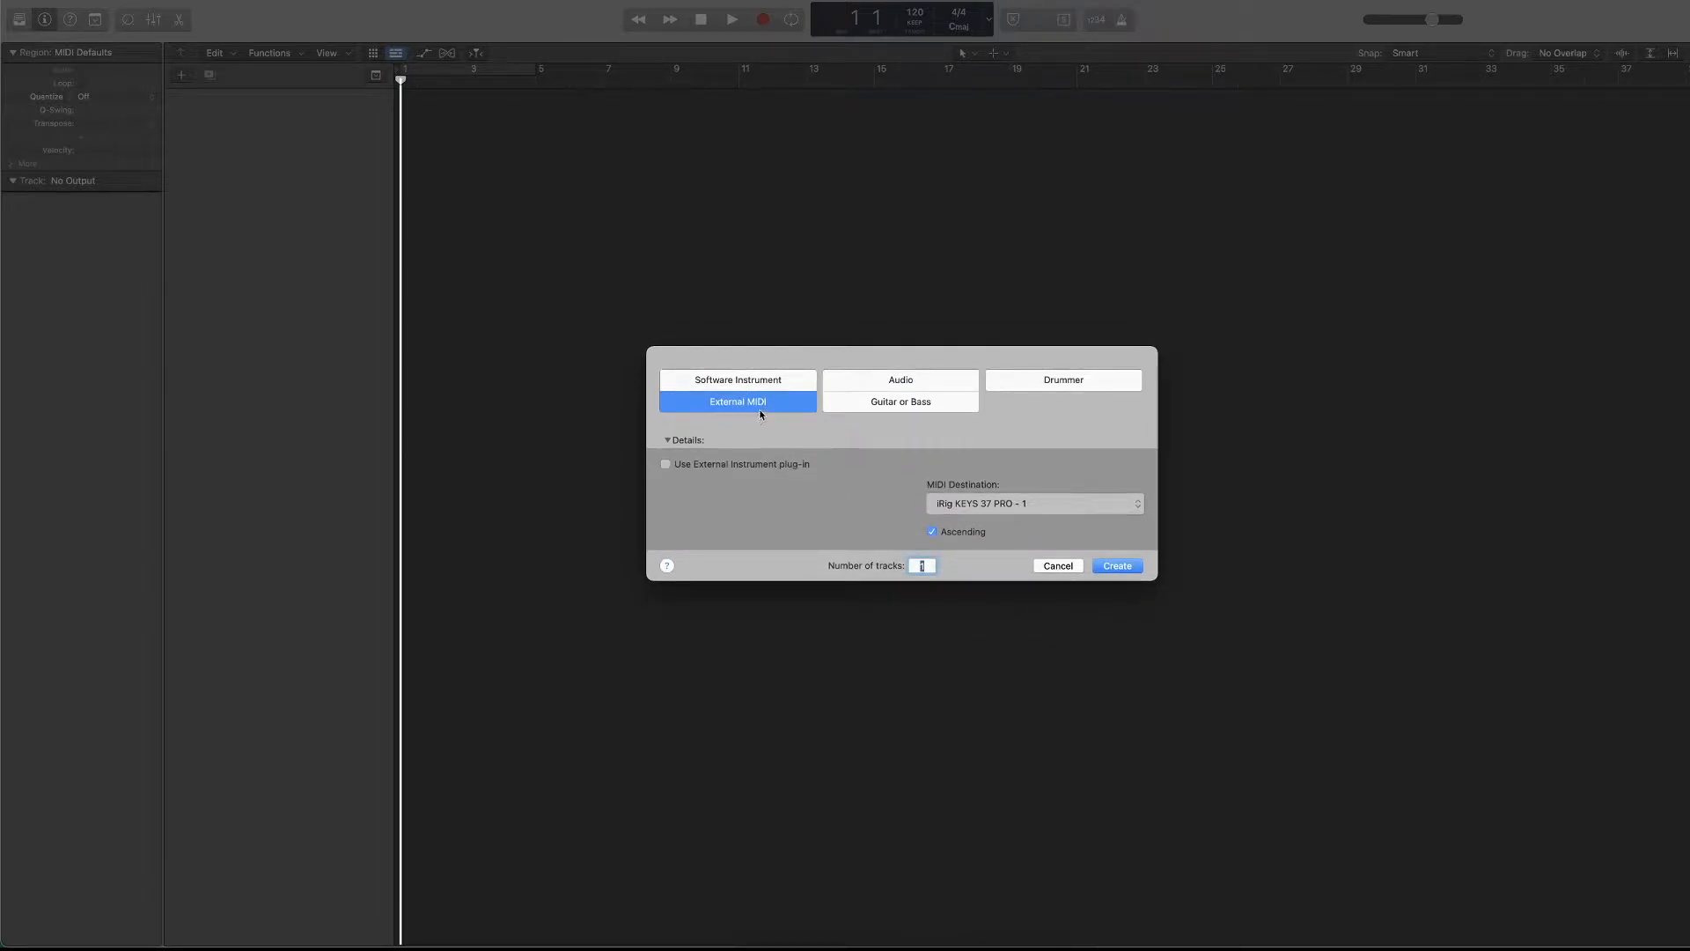
click(750, 382)
Examine the Drummer track's genre choices and the audio device preferences without changing them.
click(1045, 382)
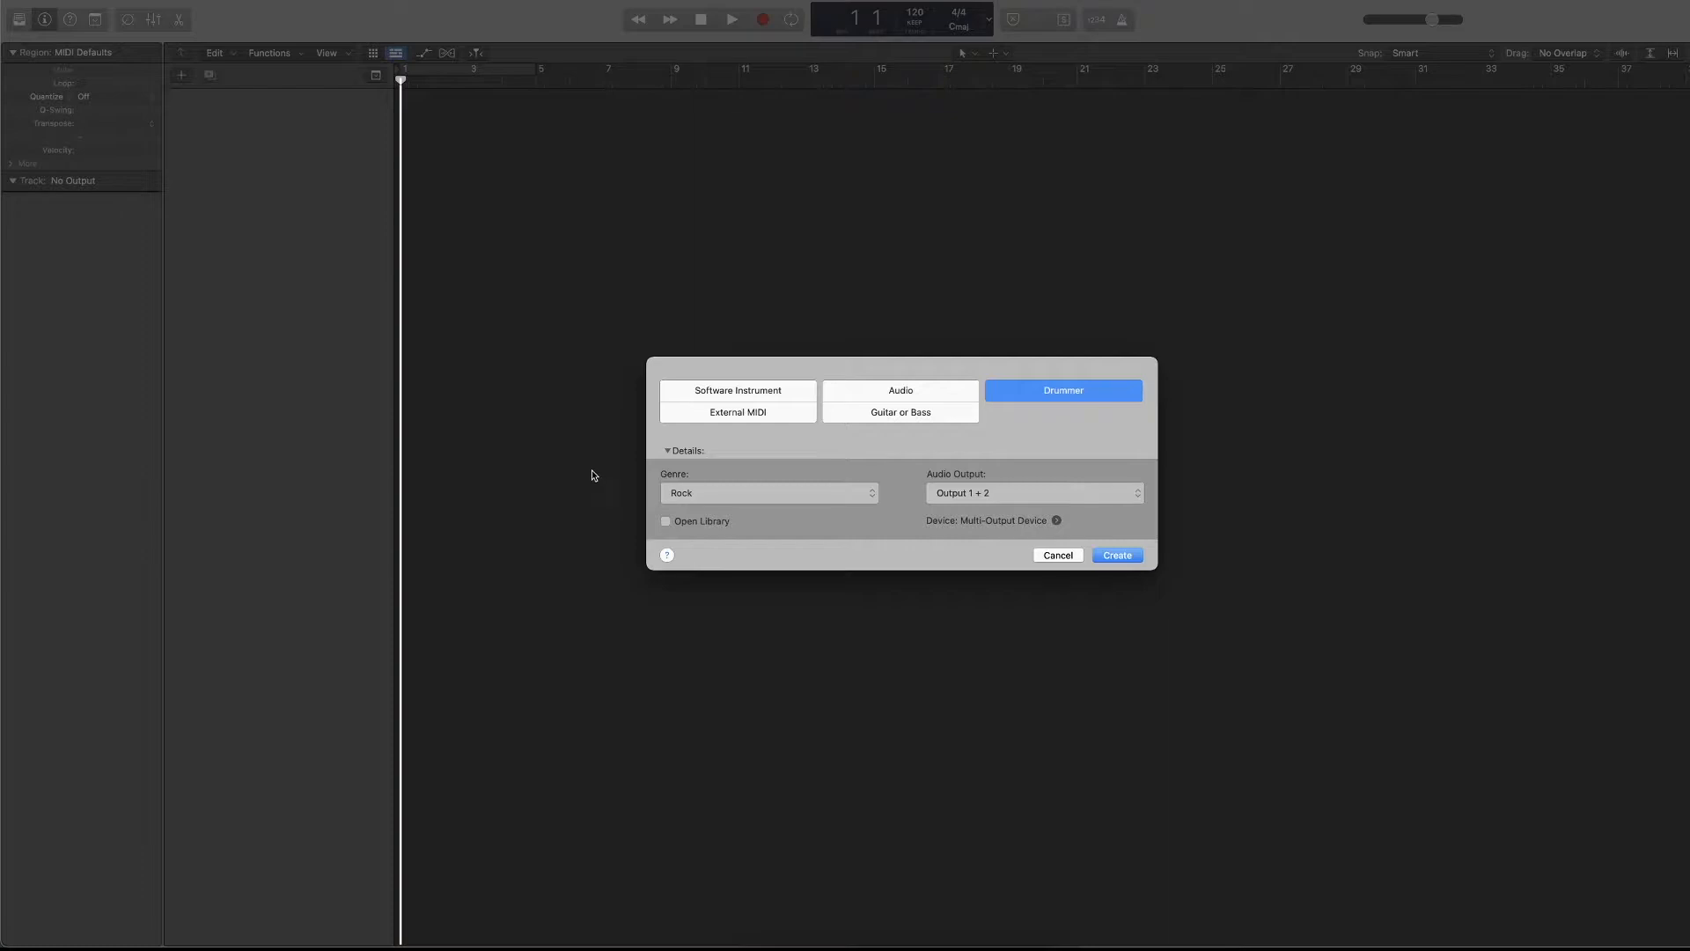
click(741, 494)
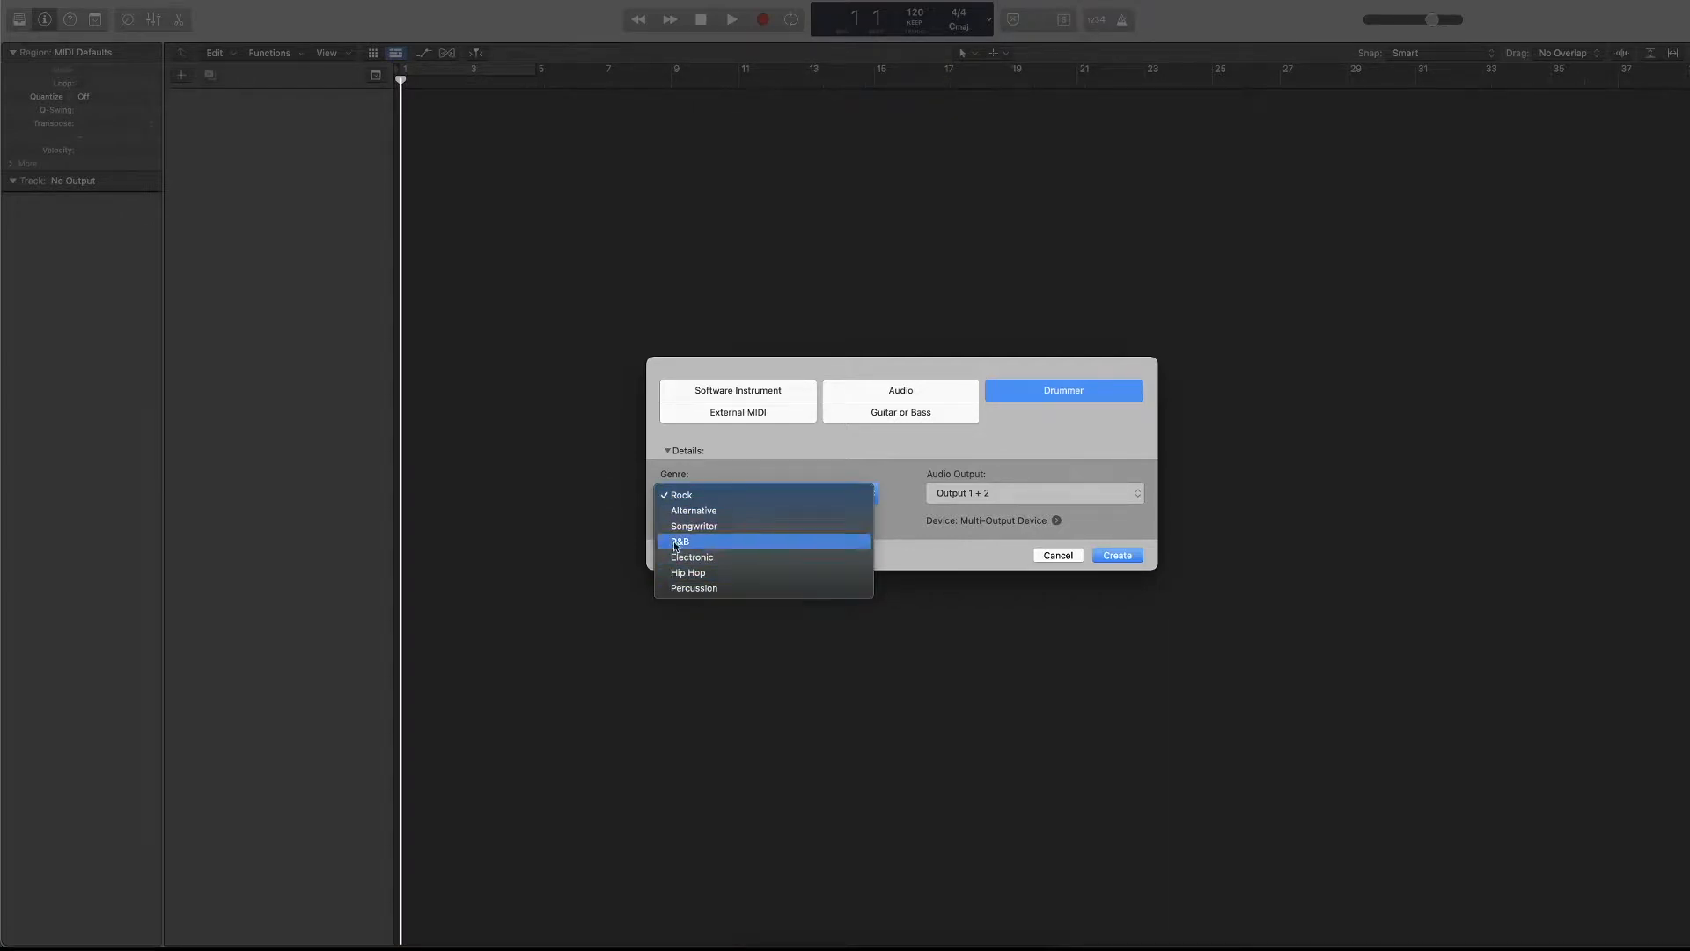
click(780, 450)
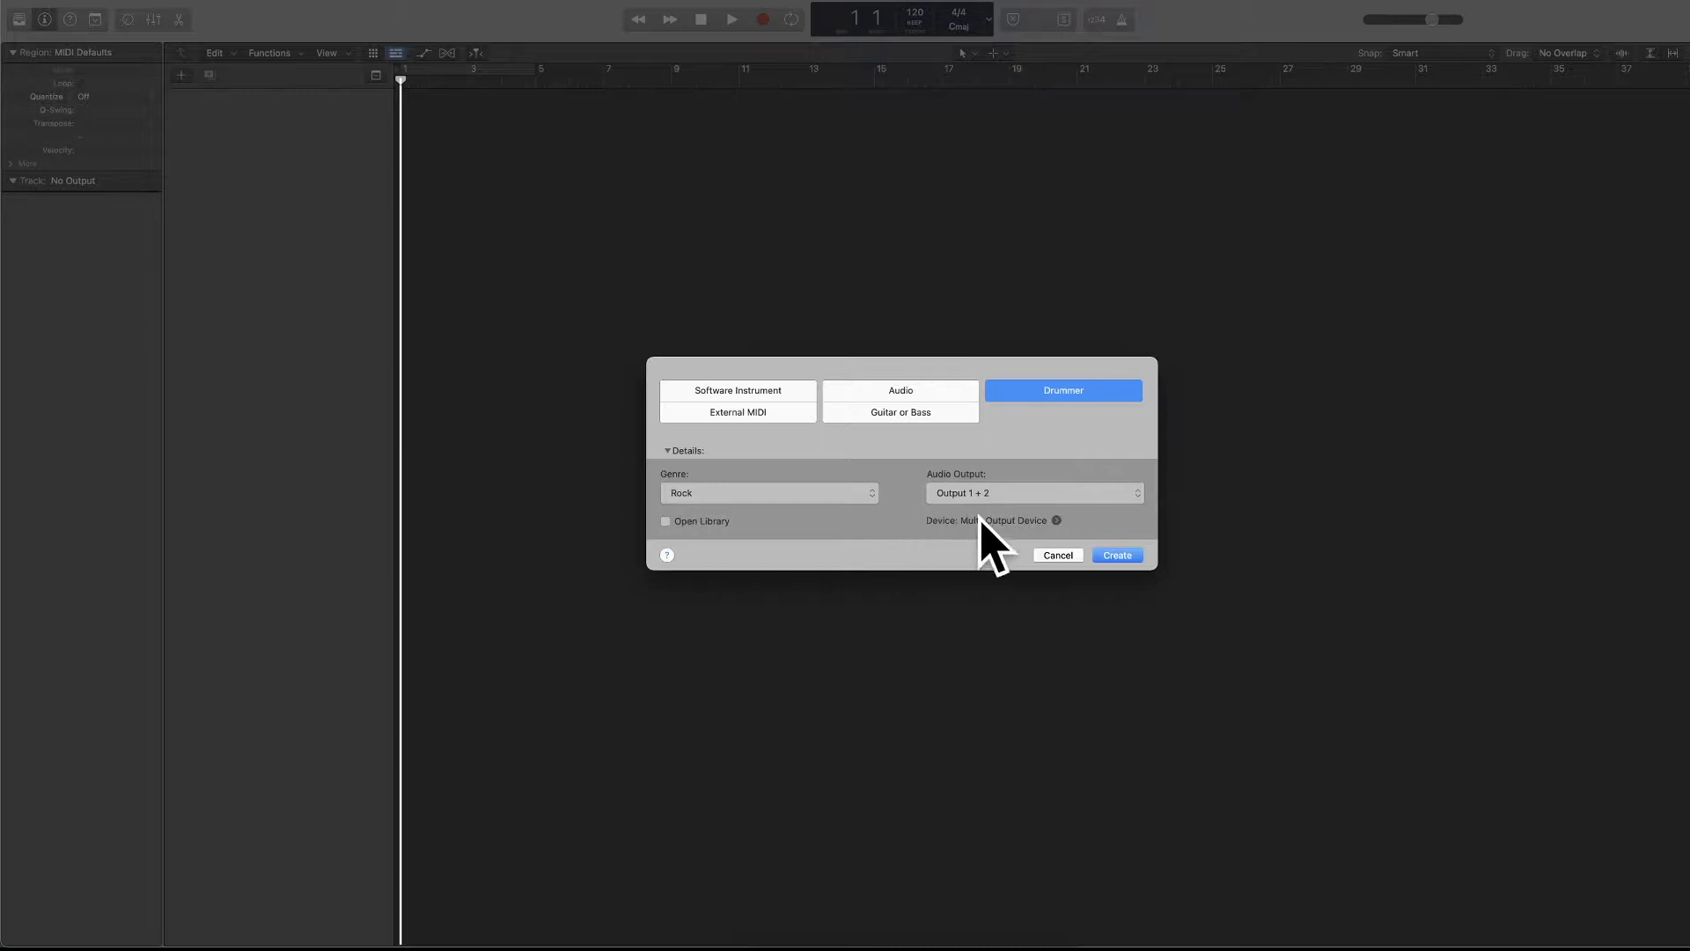
click(1056, 521)
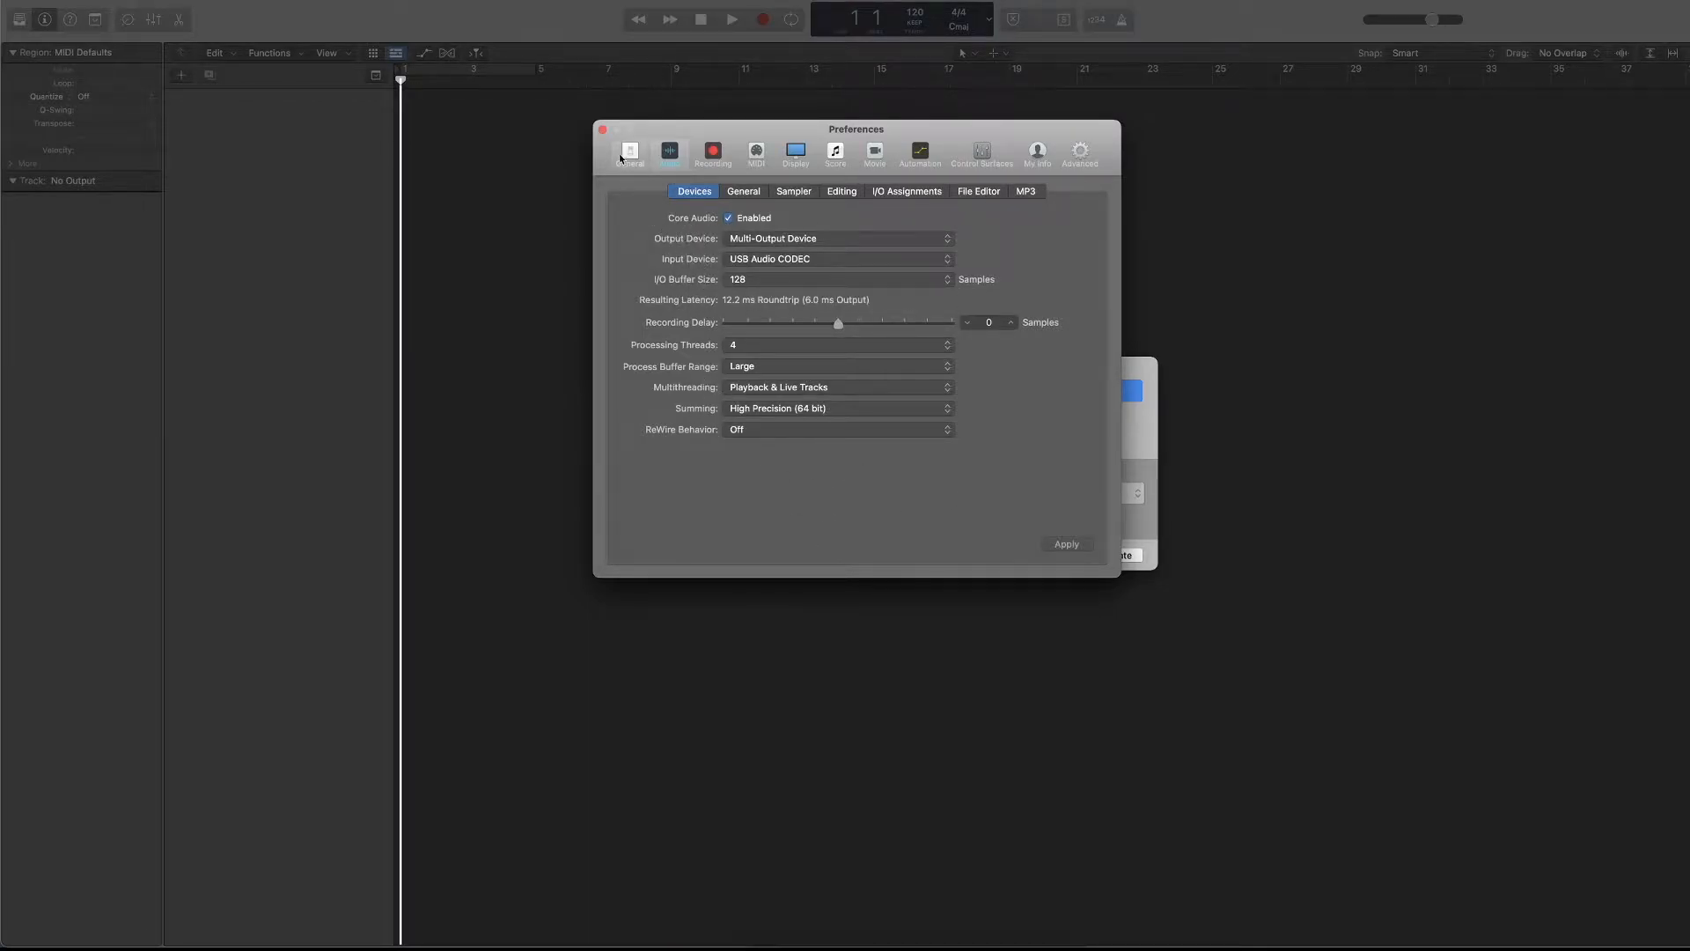
click(602, 129)
Return to the Software Instrument track type and review its instrument and audio output choices.
click(783, 390)
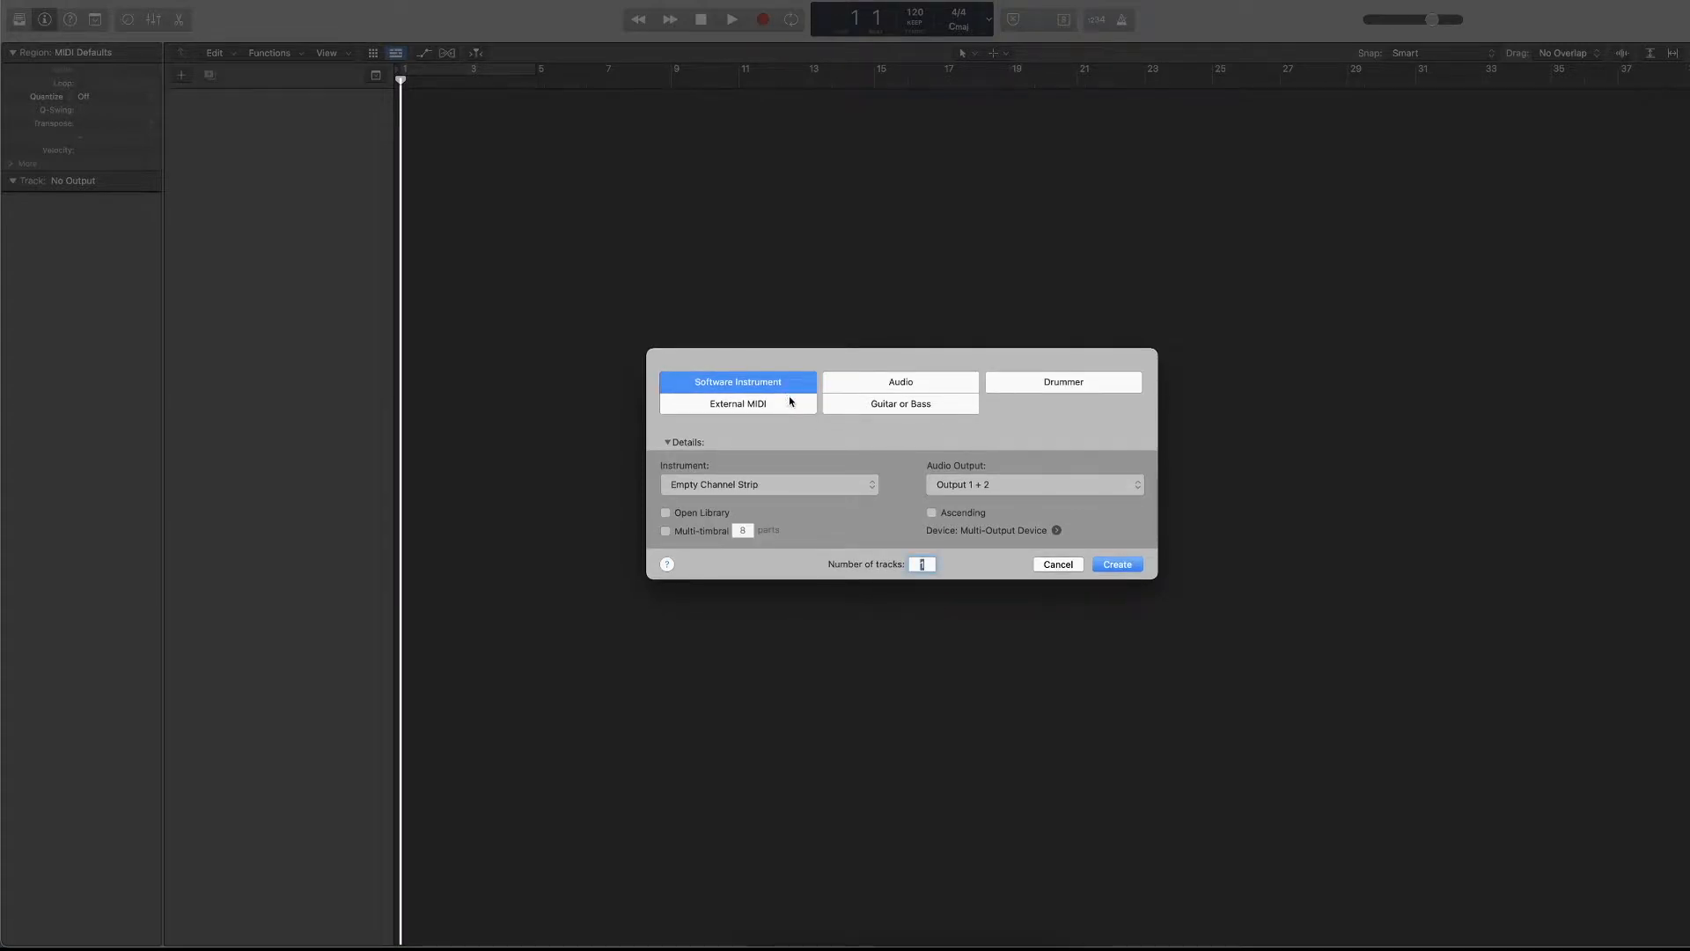
click(734, 488)
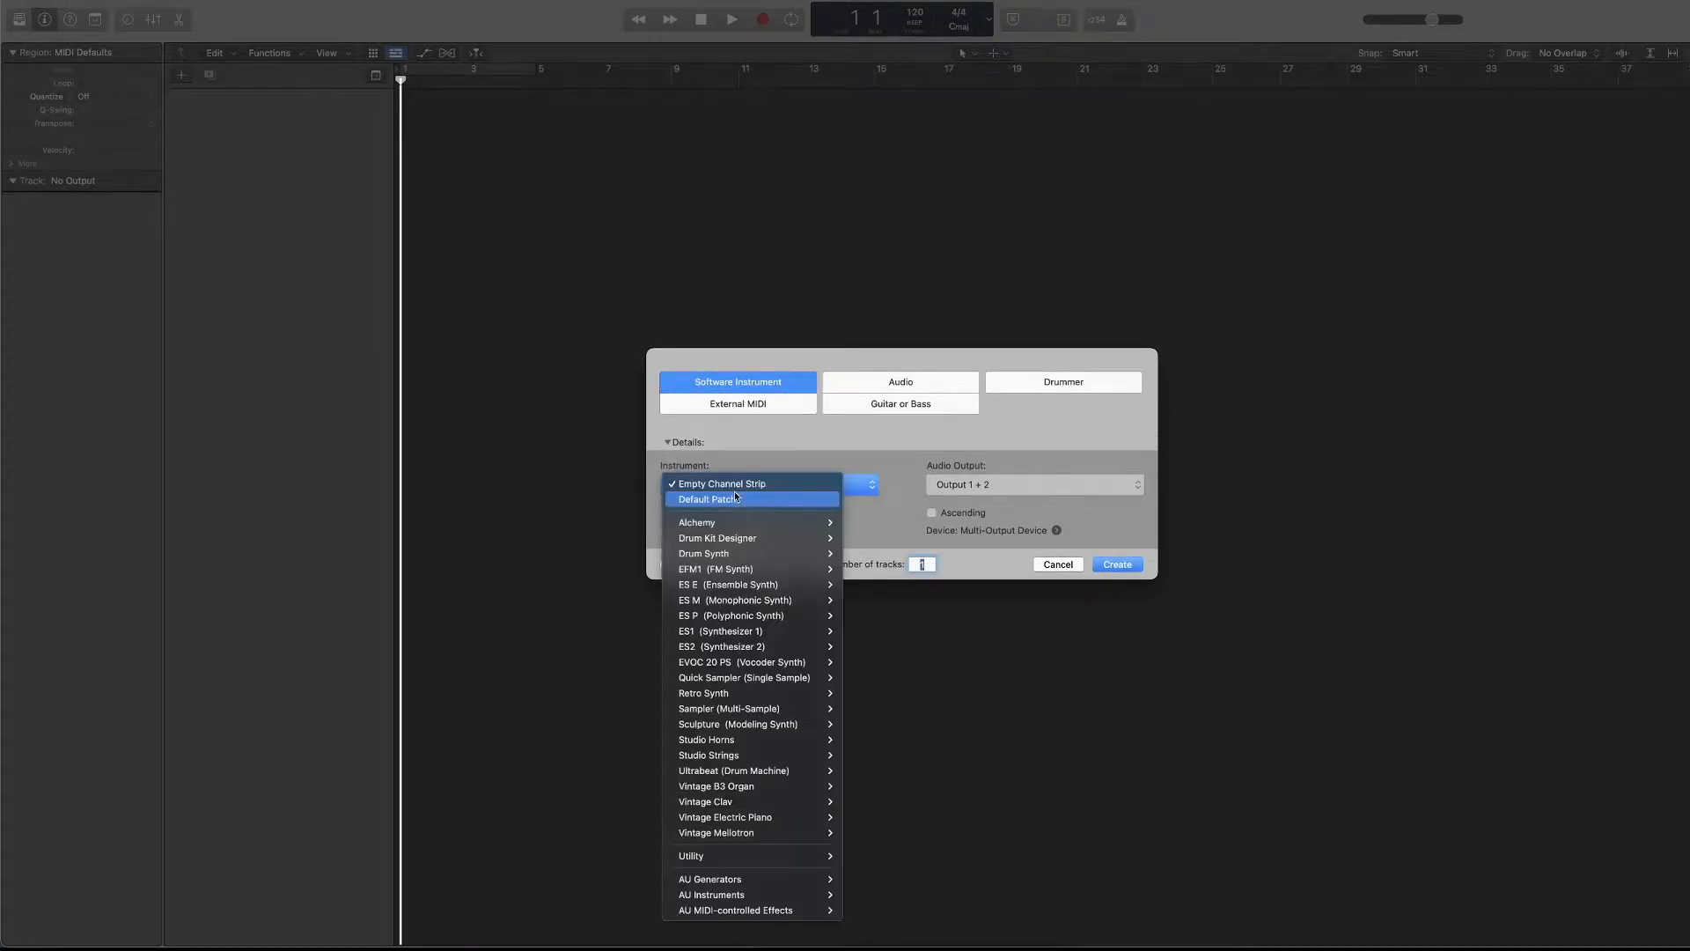
click(831, 464)
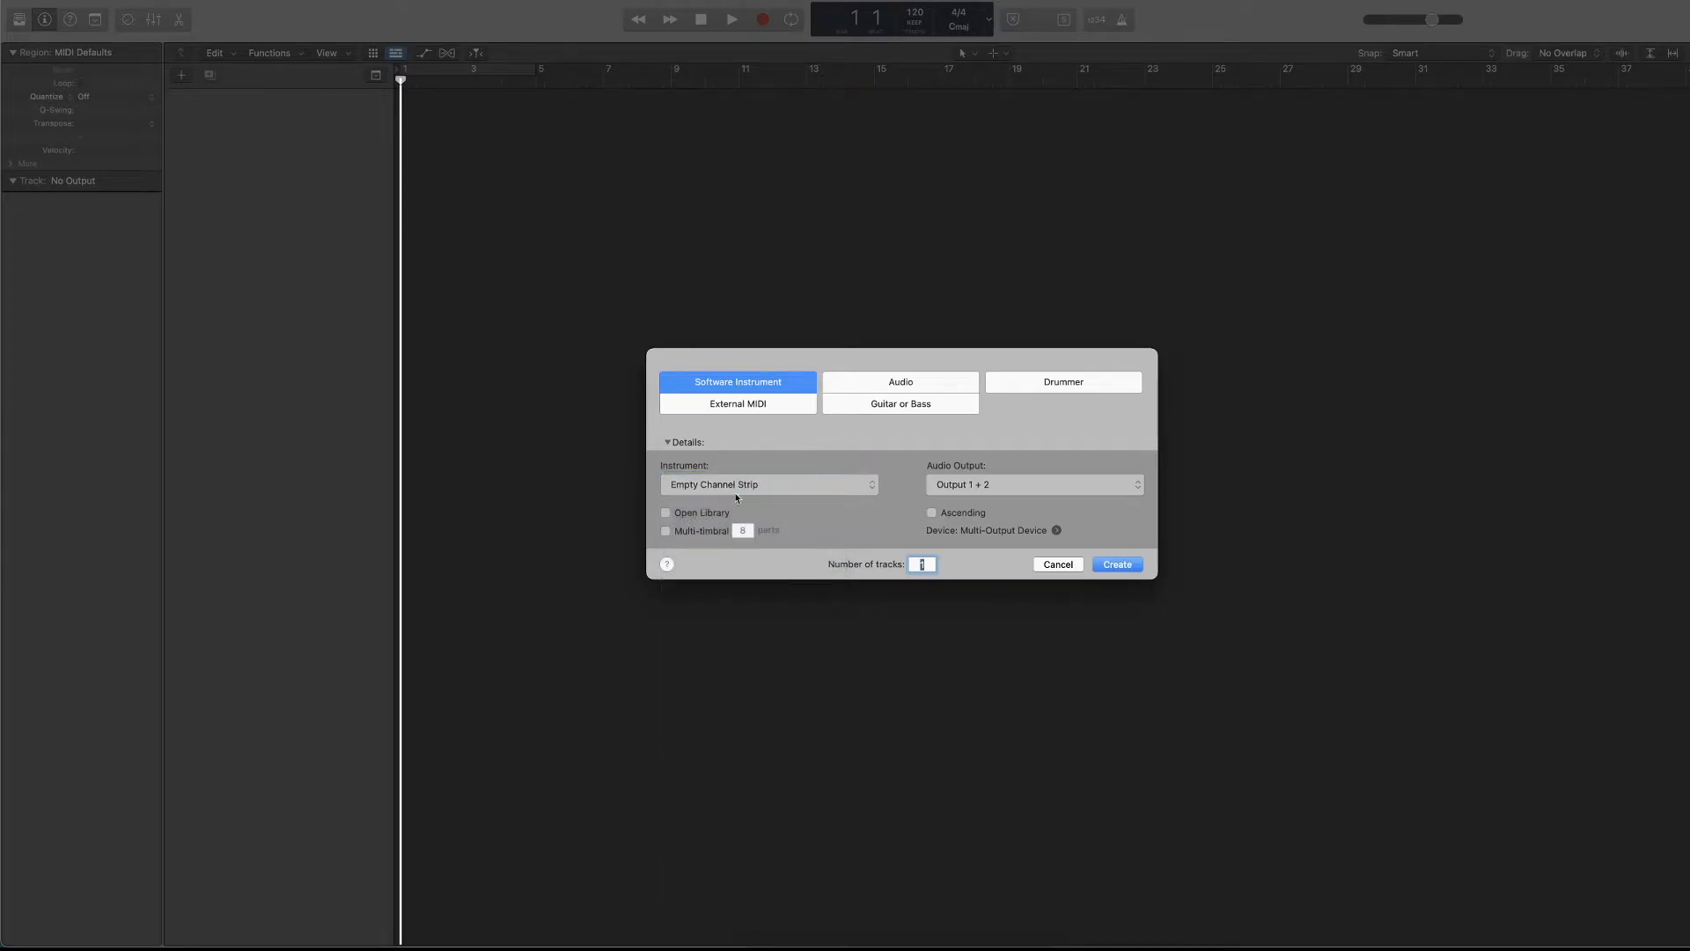
click(965, 490)
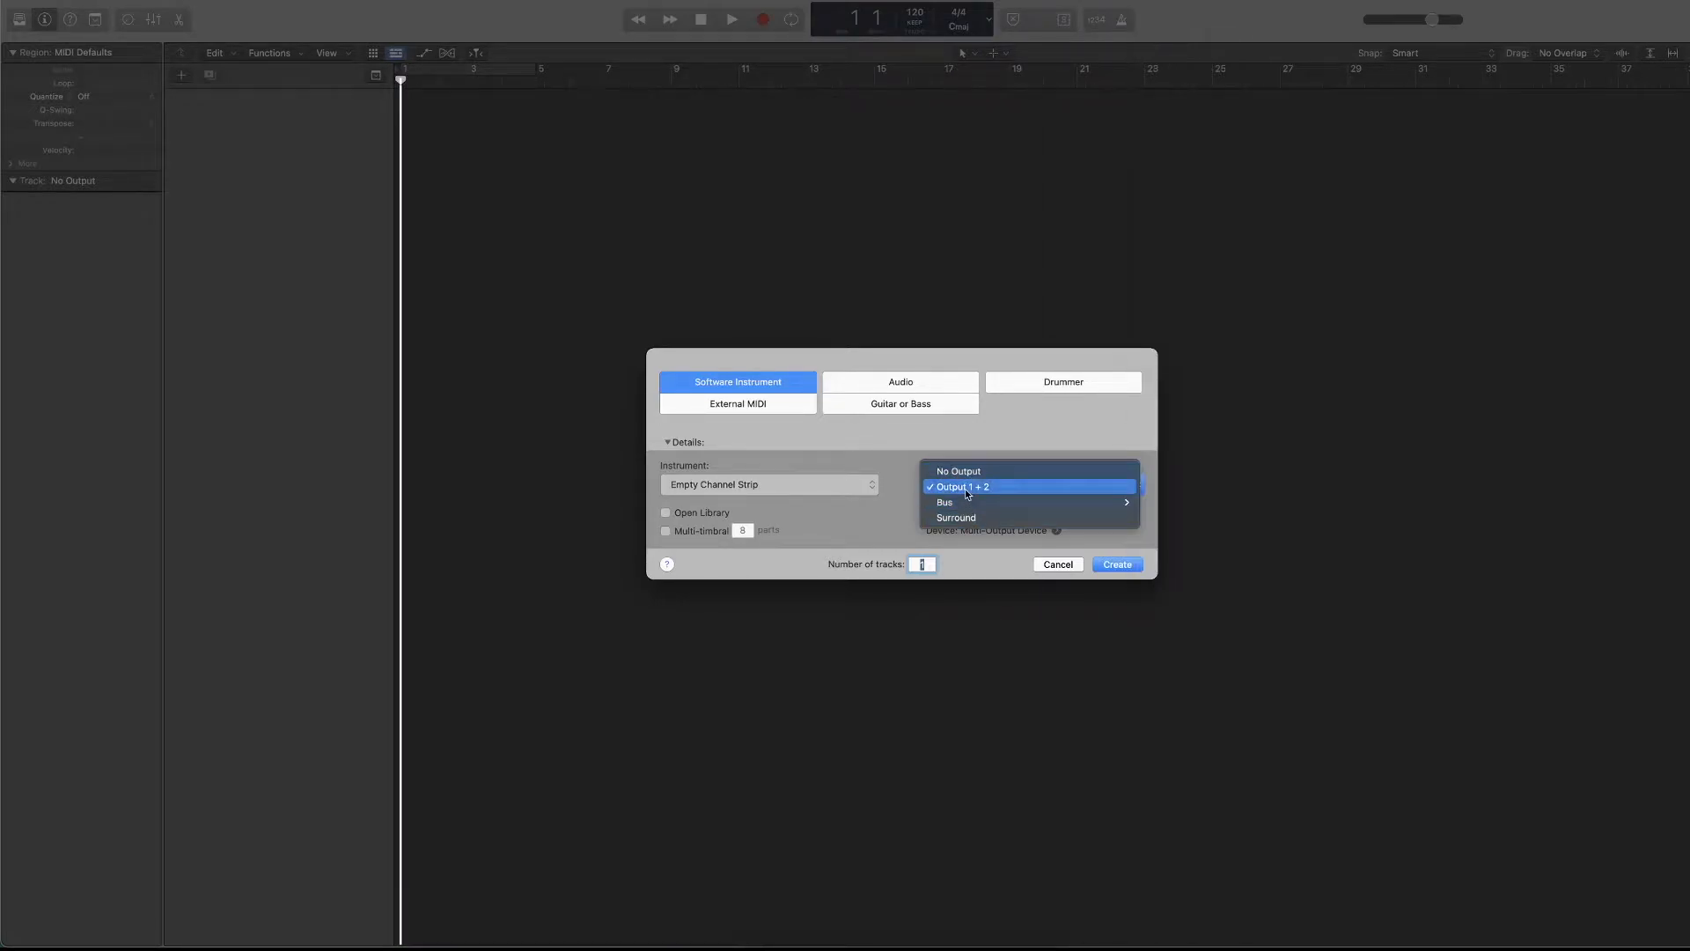
click(901, 478)
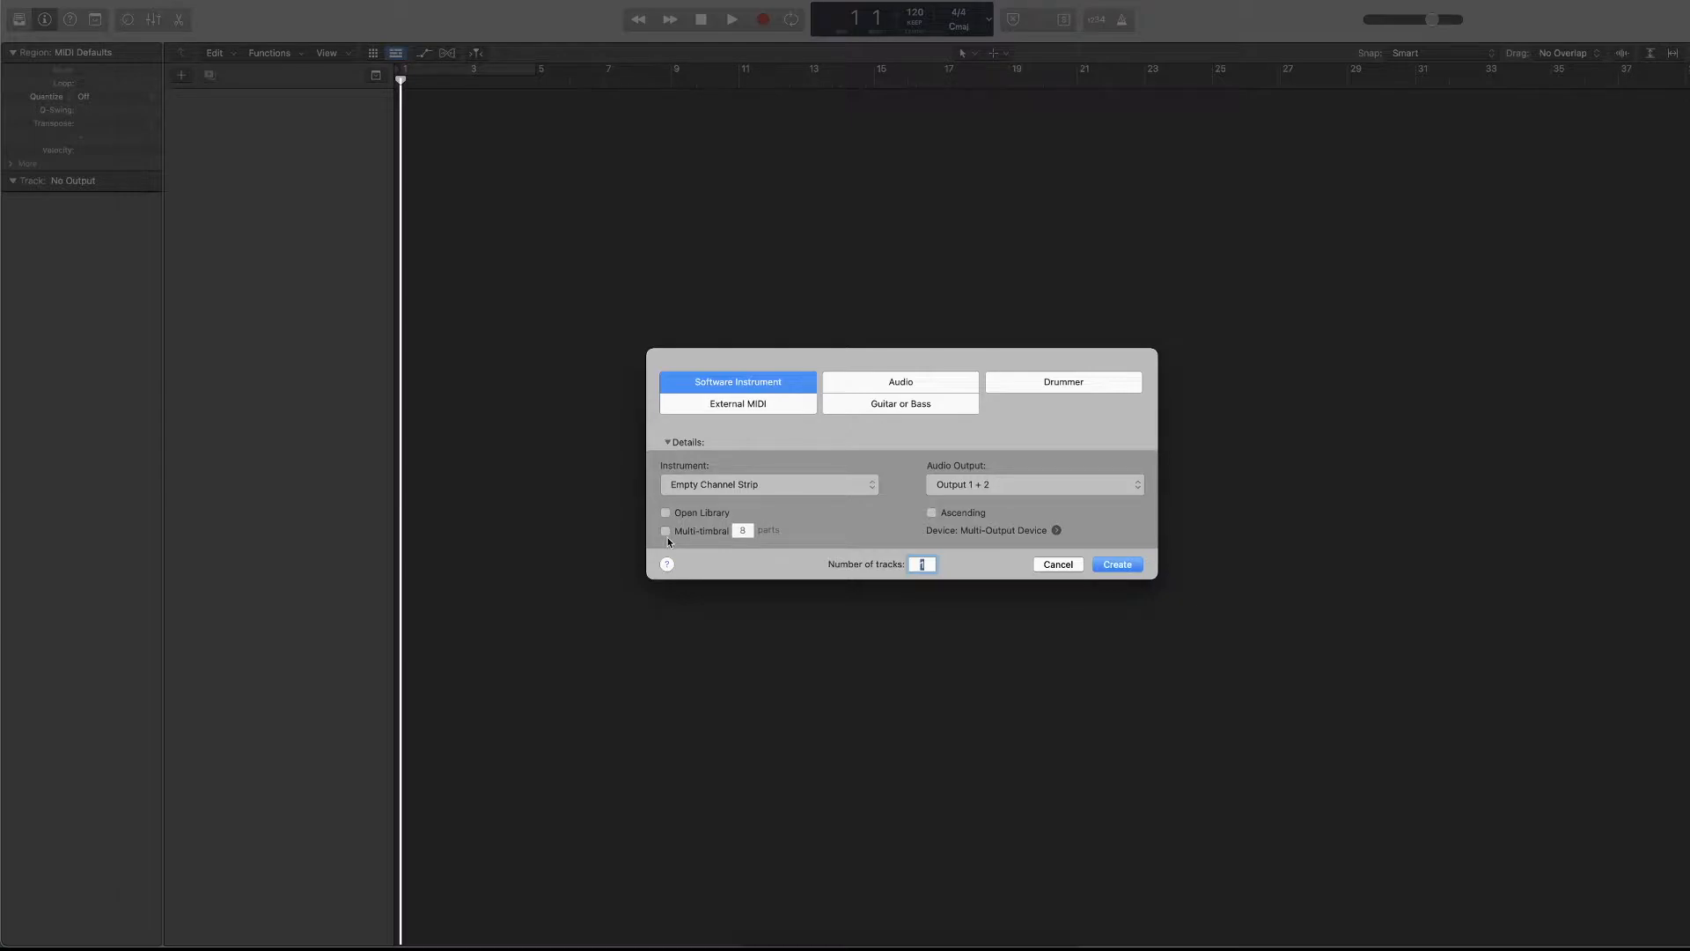
click(704, 484)
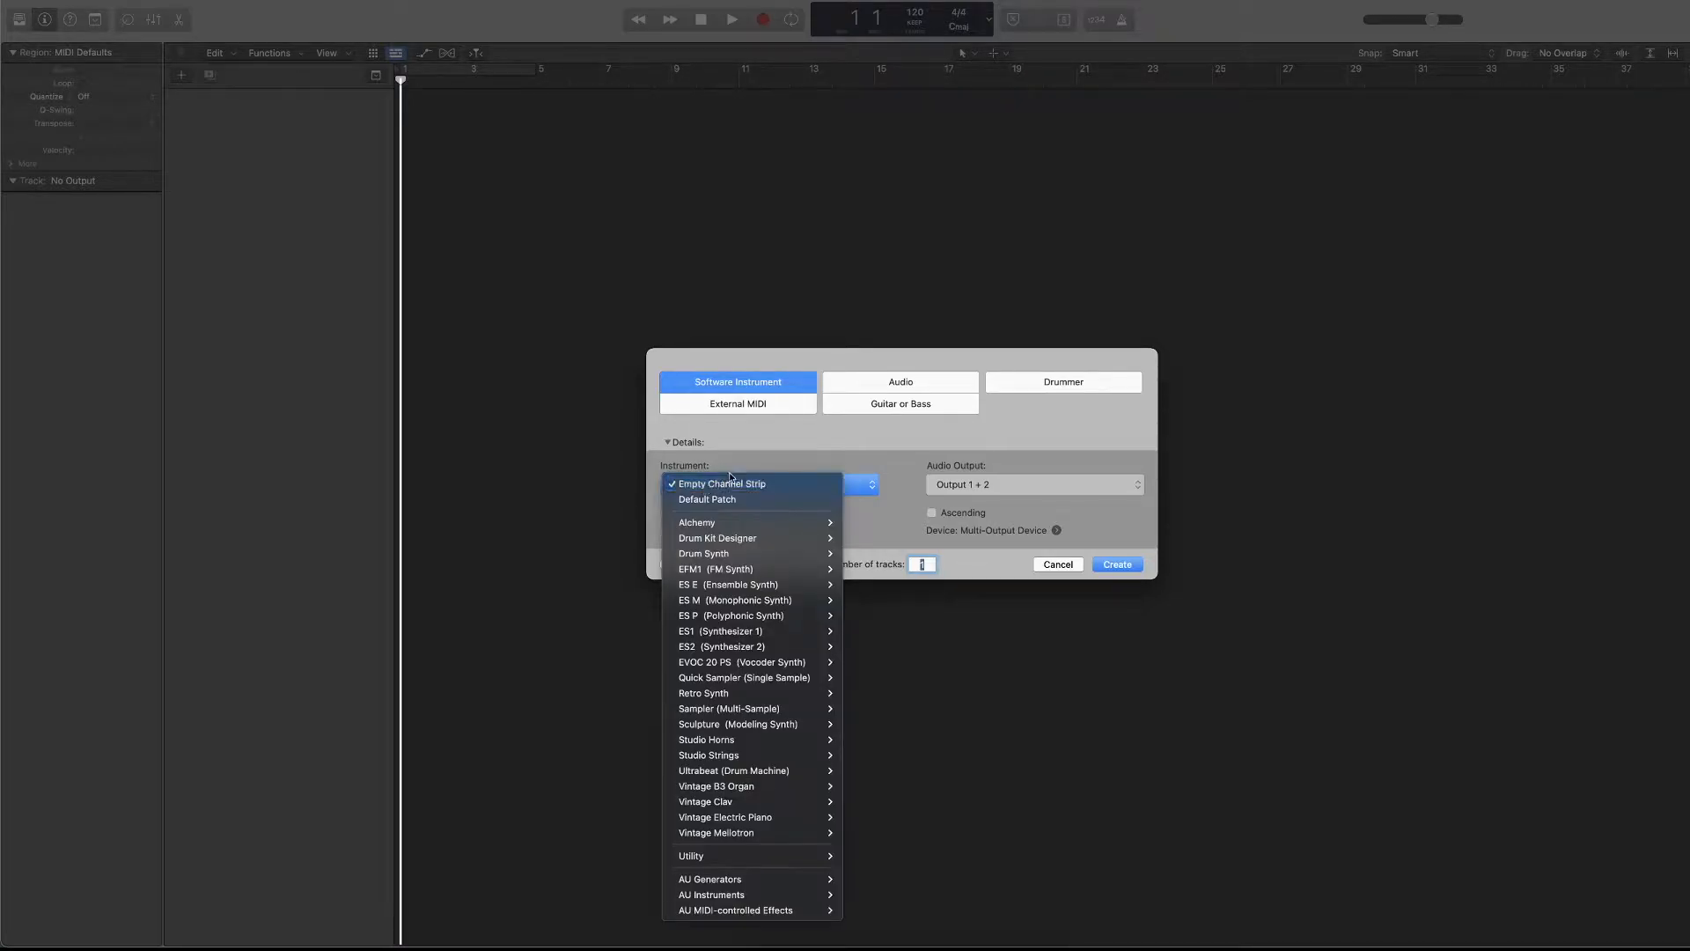
click(730, 470)
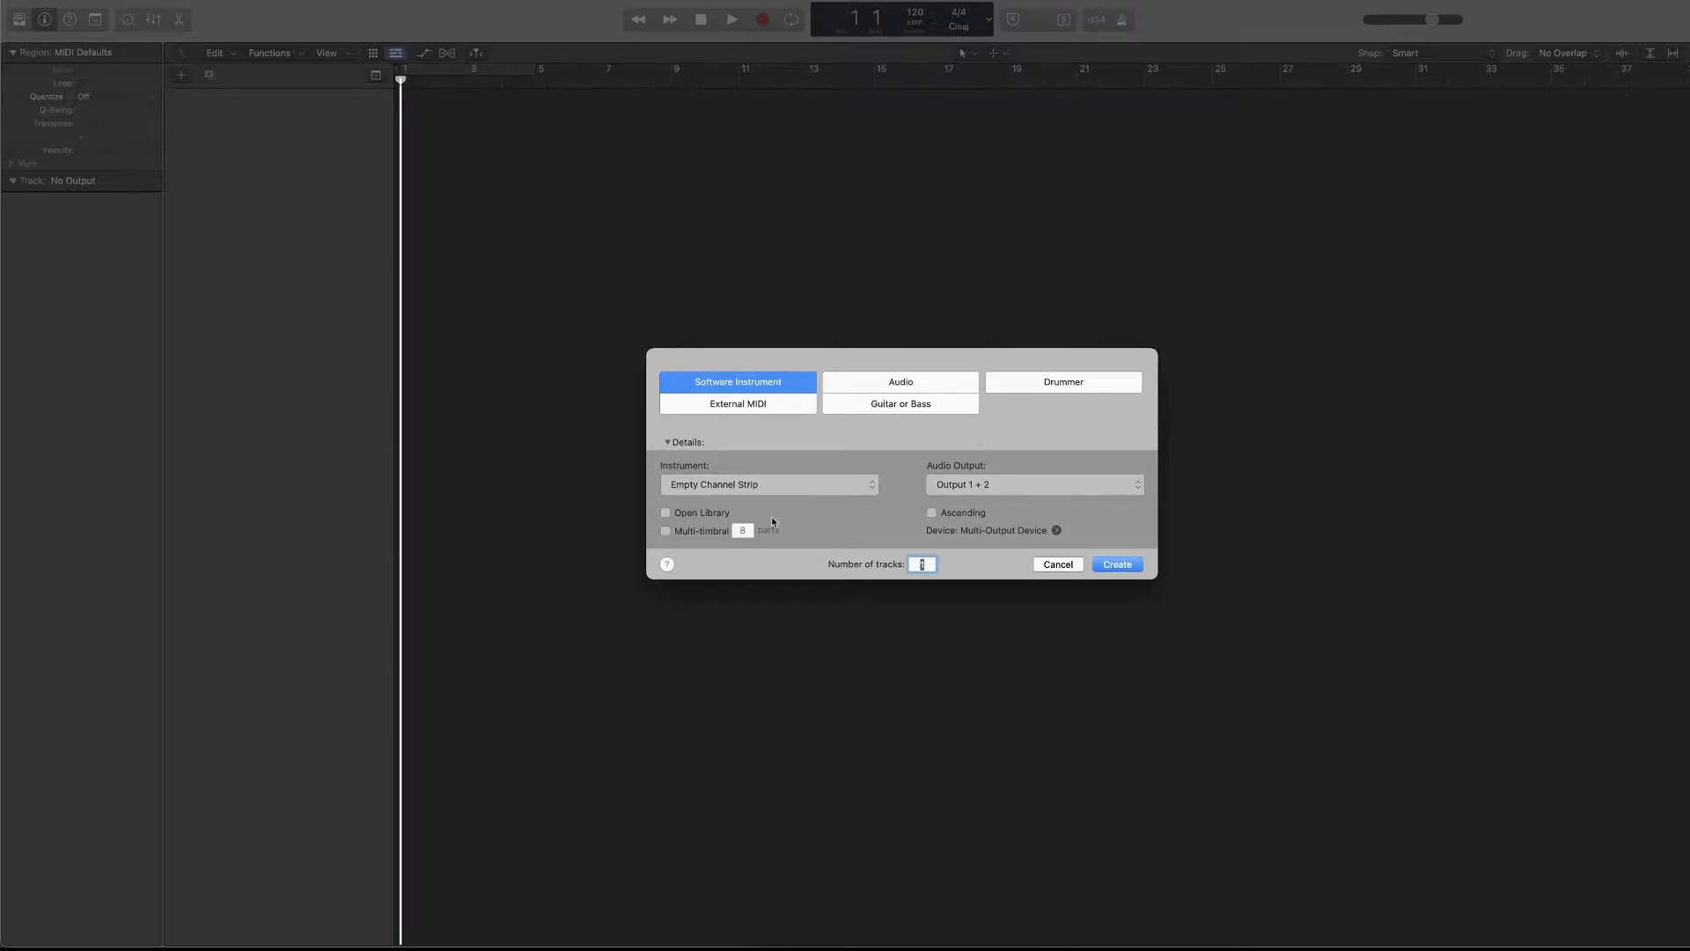
Create 10 software instrument tracks with an empty channel strip, routed to Output 1 + 2.
key(BackSpace)
text(10)
click(1110, 566)
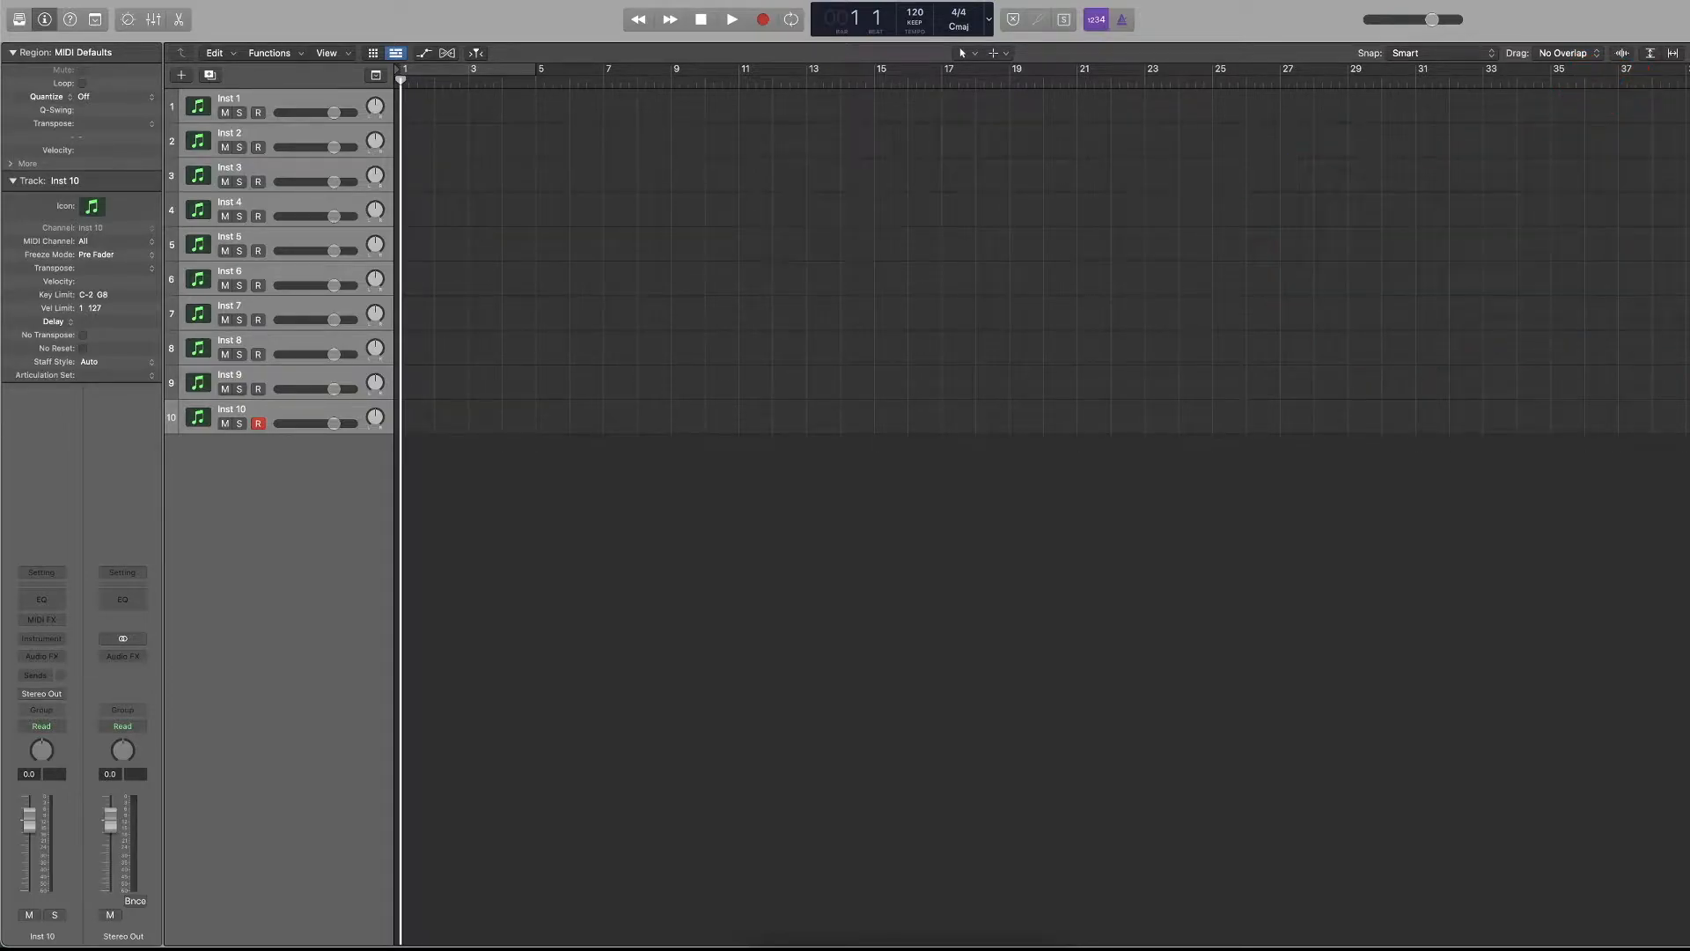
Enlarge the track height slightly and zoom the timeline horizontally out and in to compare the bar spacing.
drag(1678, 52, 1681, 52)
key(super+Left)
key(super+Left)
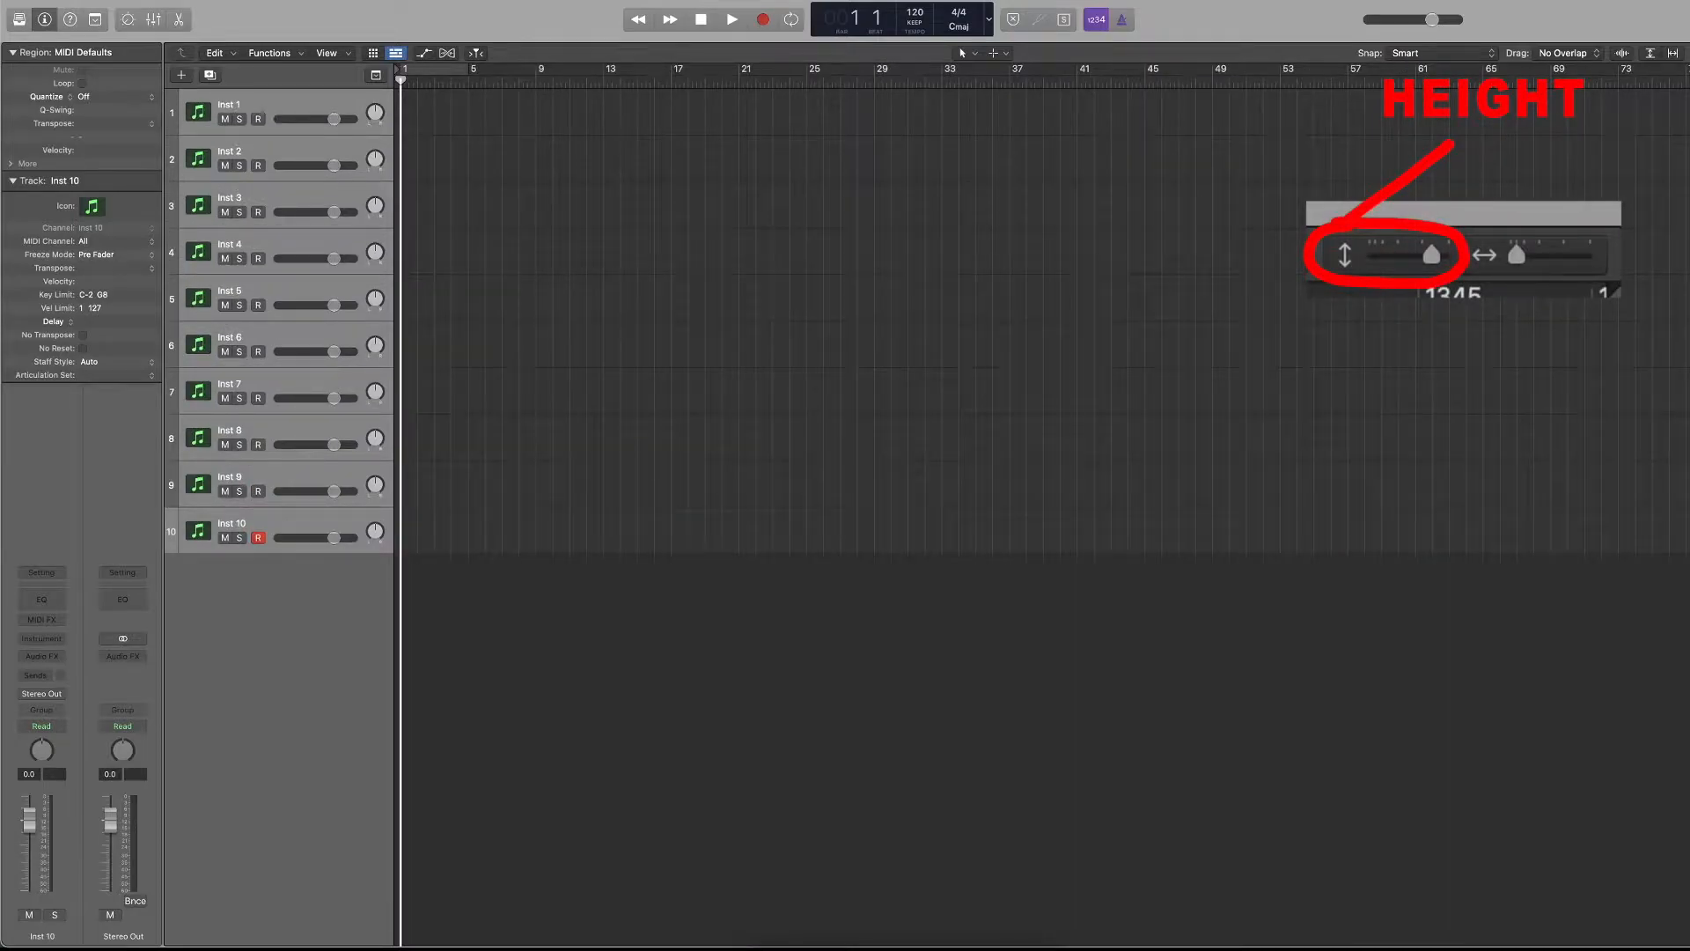
key(super+Right)
key(super+Right)
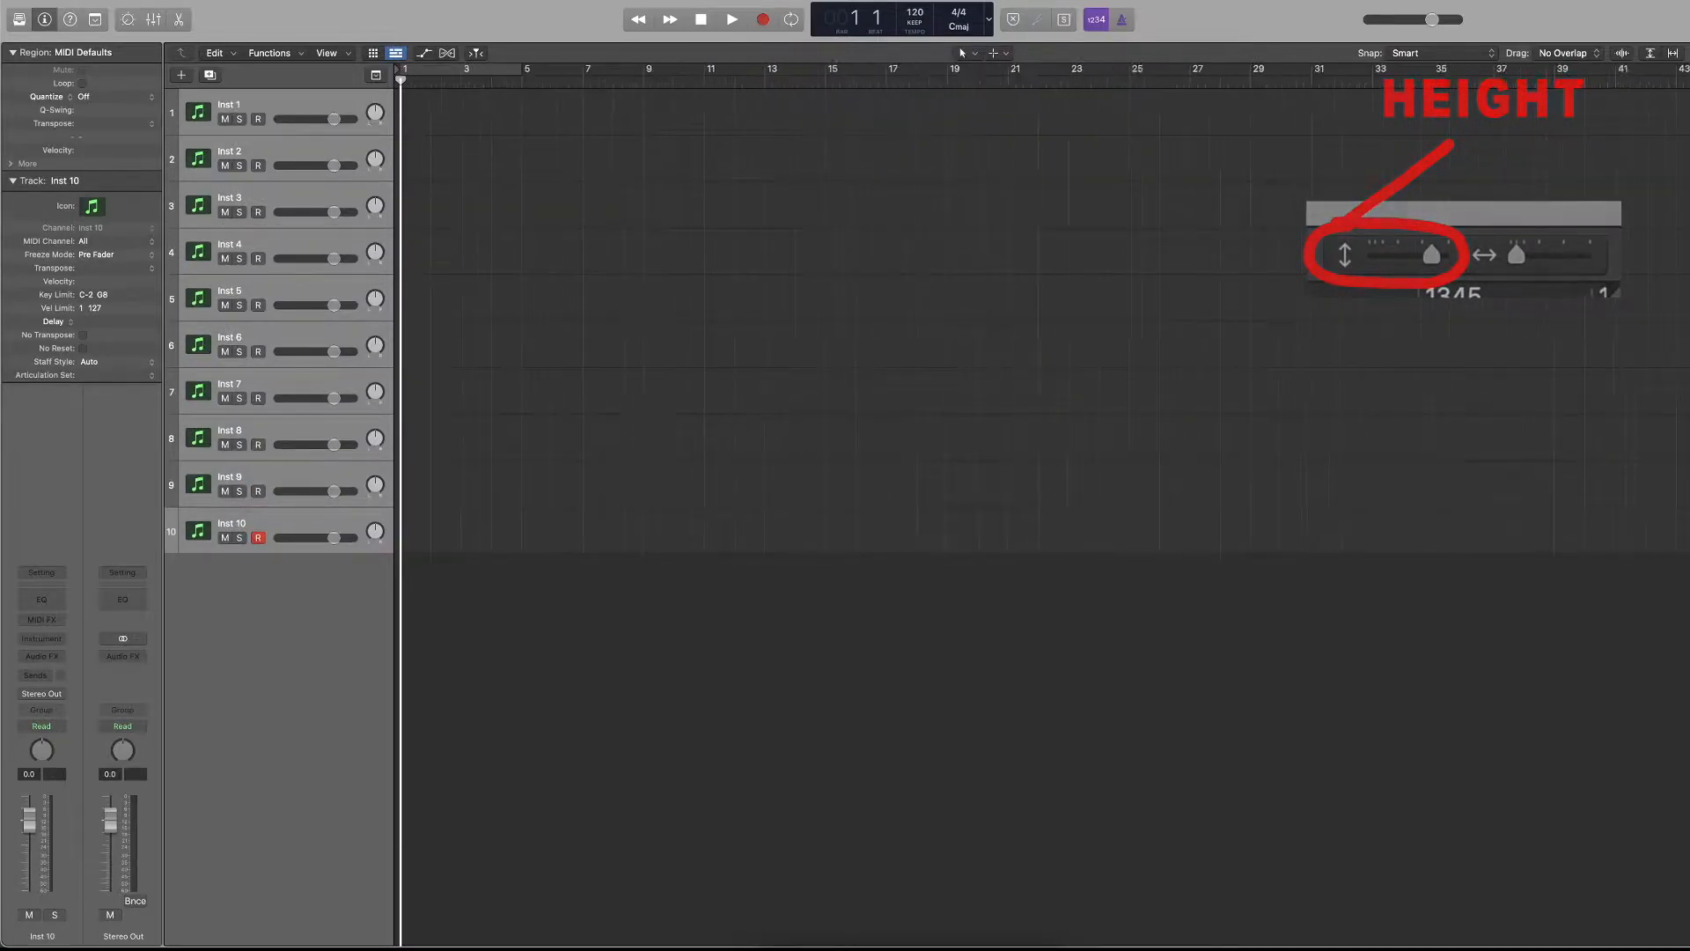
key(super+Left)
key(super+Left)
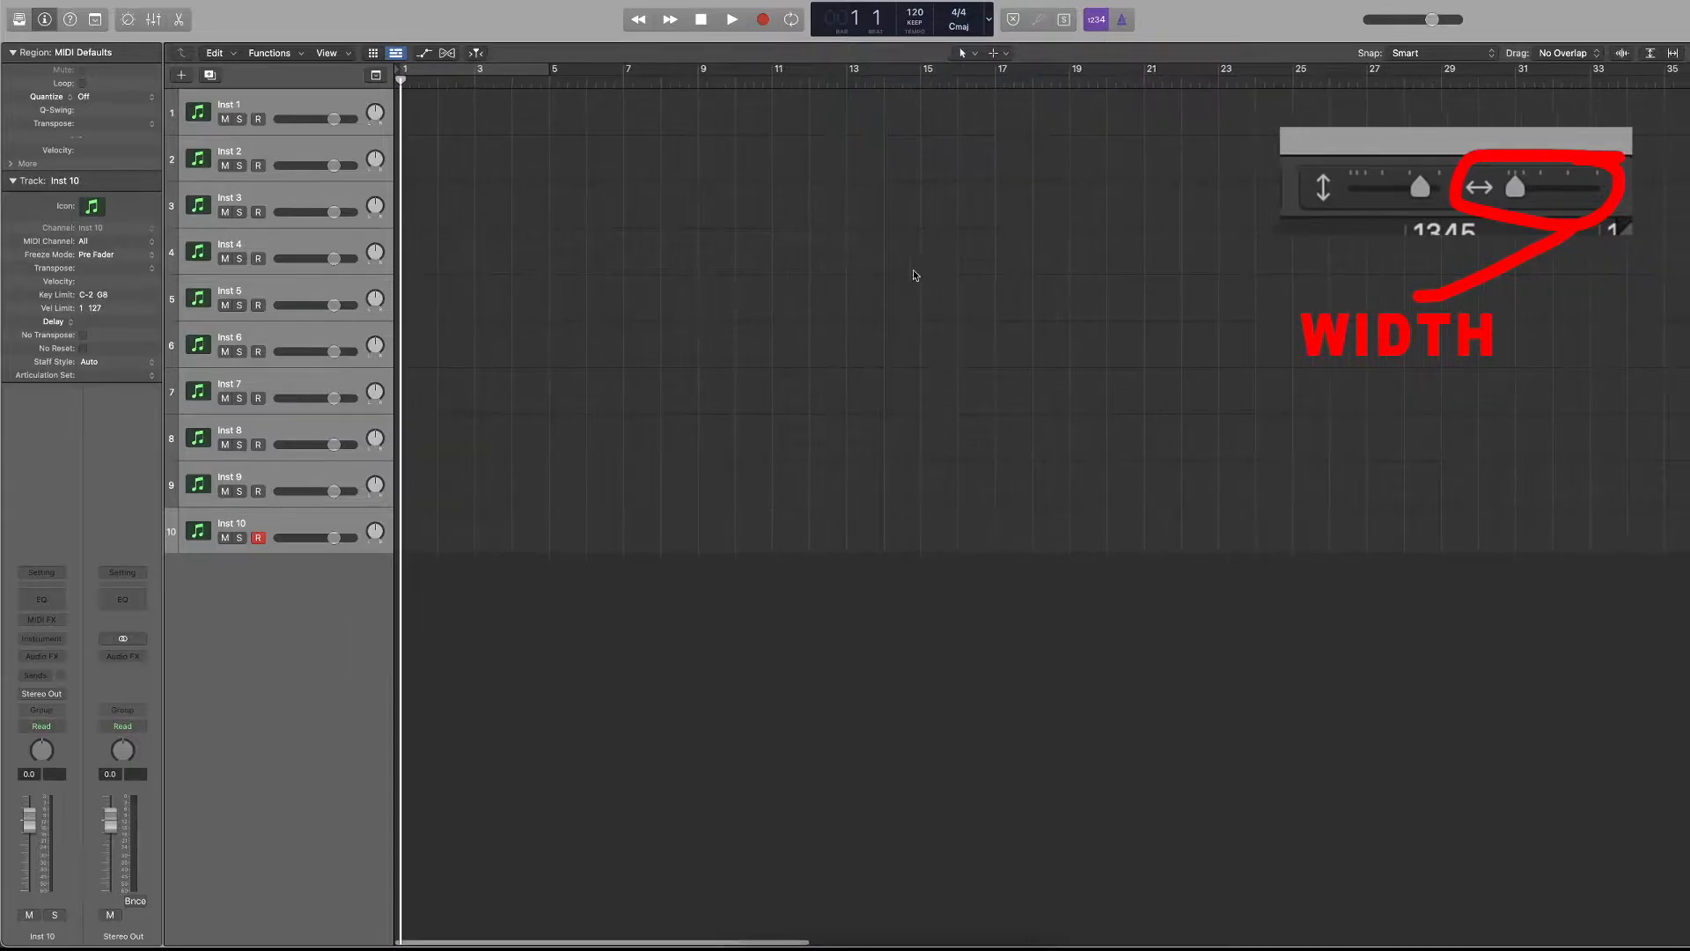
Zoom the tracks area freely in both directions to examine how track height and timeline width change.
scroll(674, 311, right, 4)
scroll(674, 310, up, 5)
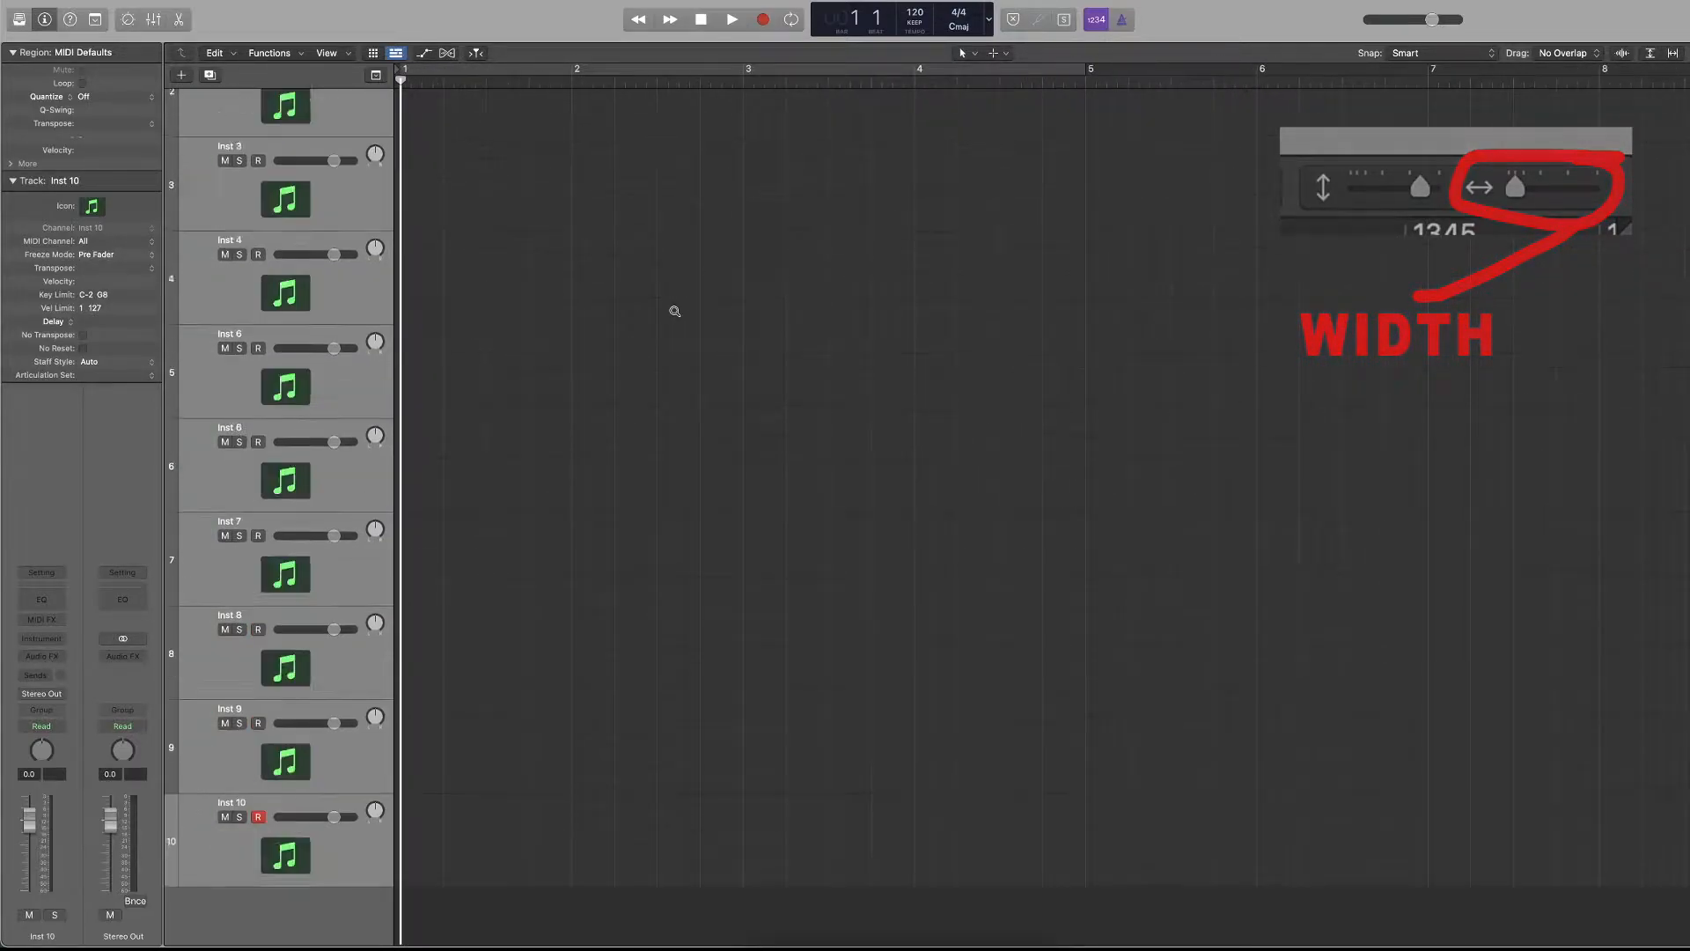
scroll(674, 310, right, 4)
scroll(674, 310, down, 4)
scroll(674, 310, down, 4)
scroll(673, 310, left, 8)
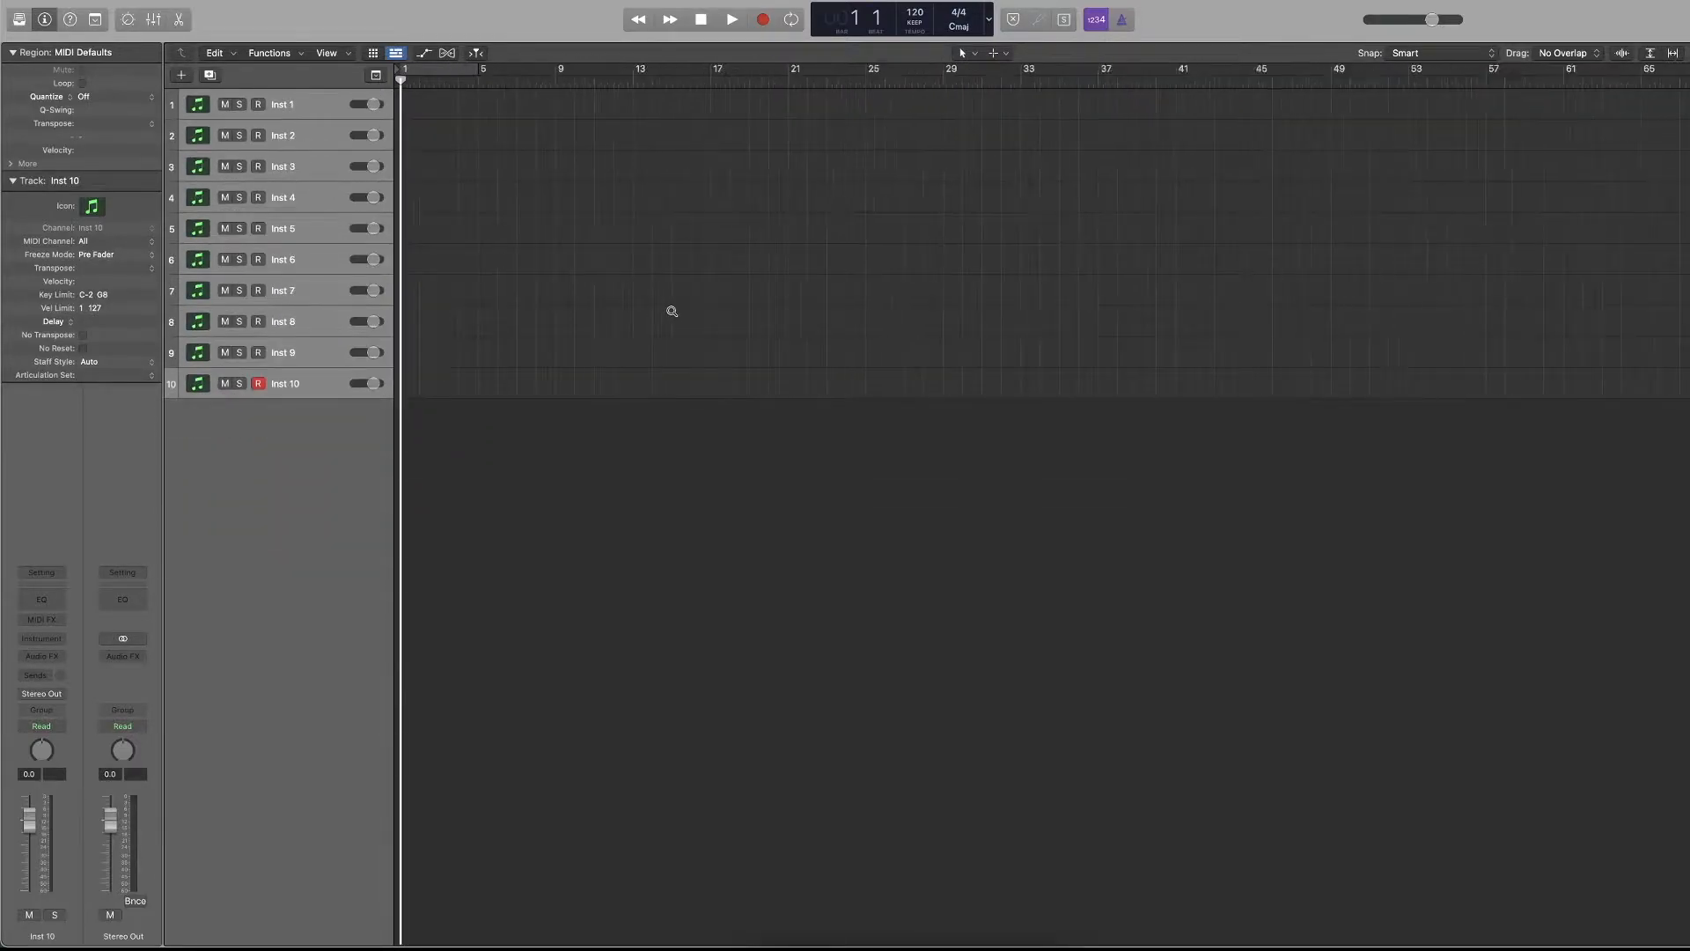
scroll(671, 310, up, 5)
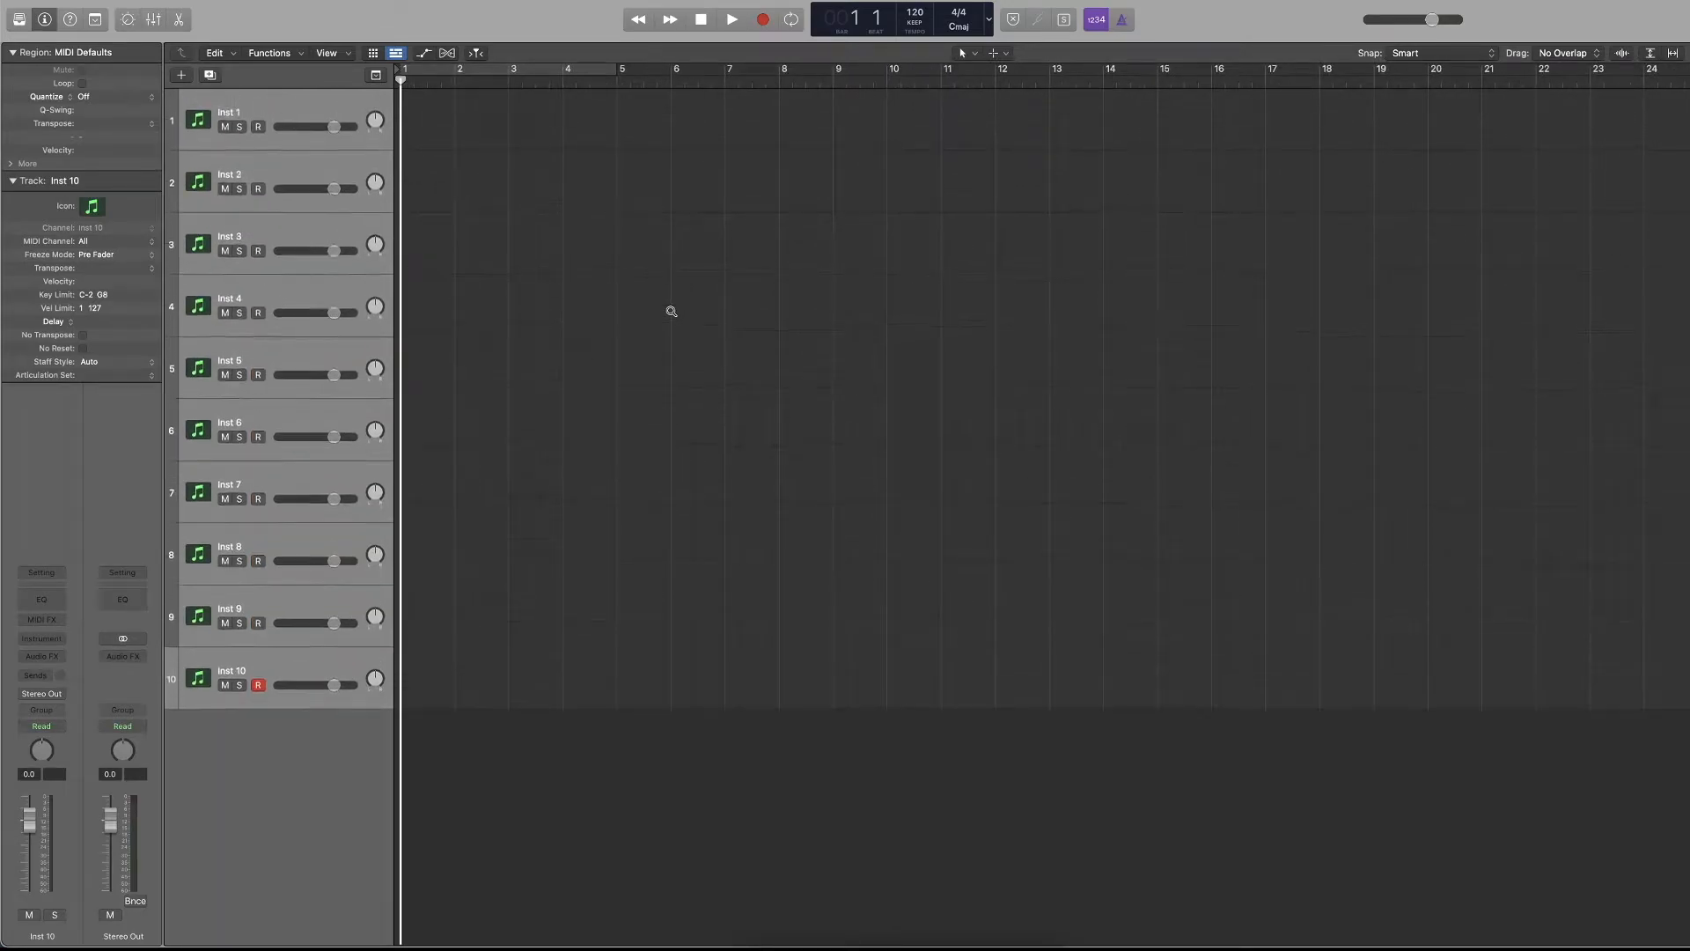
scroll(671, 310, right, 1)
scroll(671, 311, left, 4)
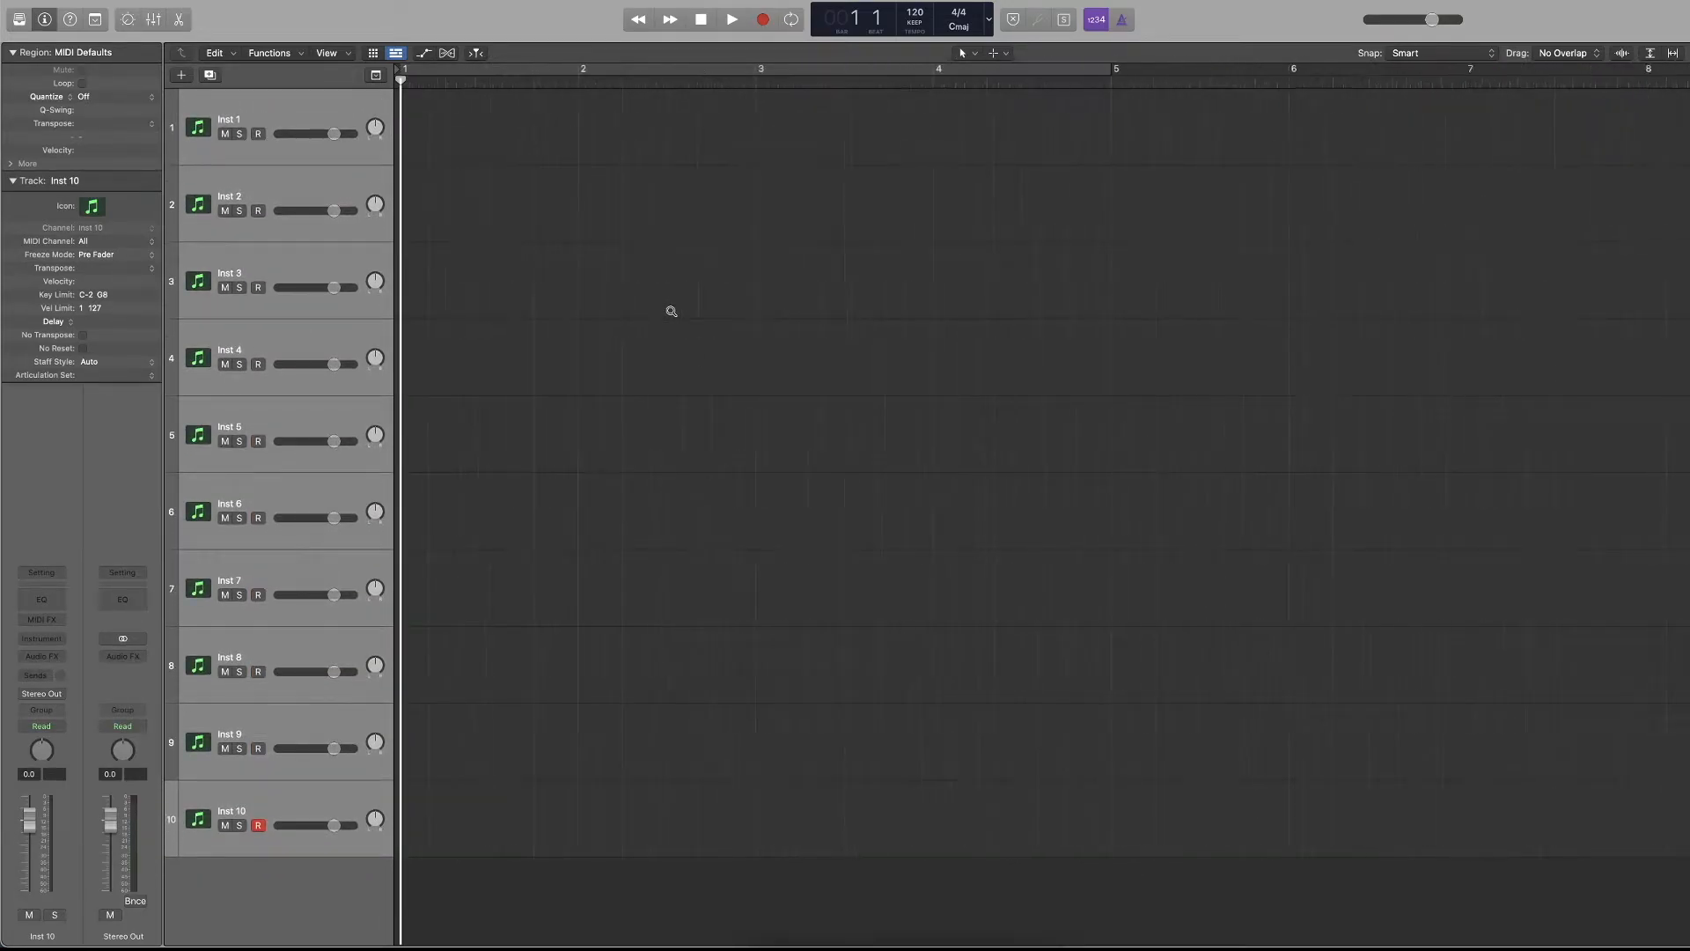
scroll(672, 311, left, 6)
scroll(672, 311, down, 3)
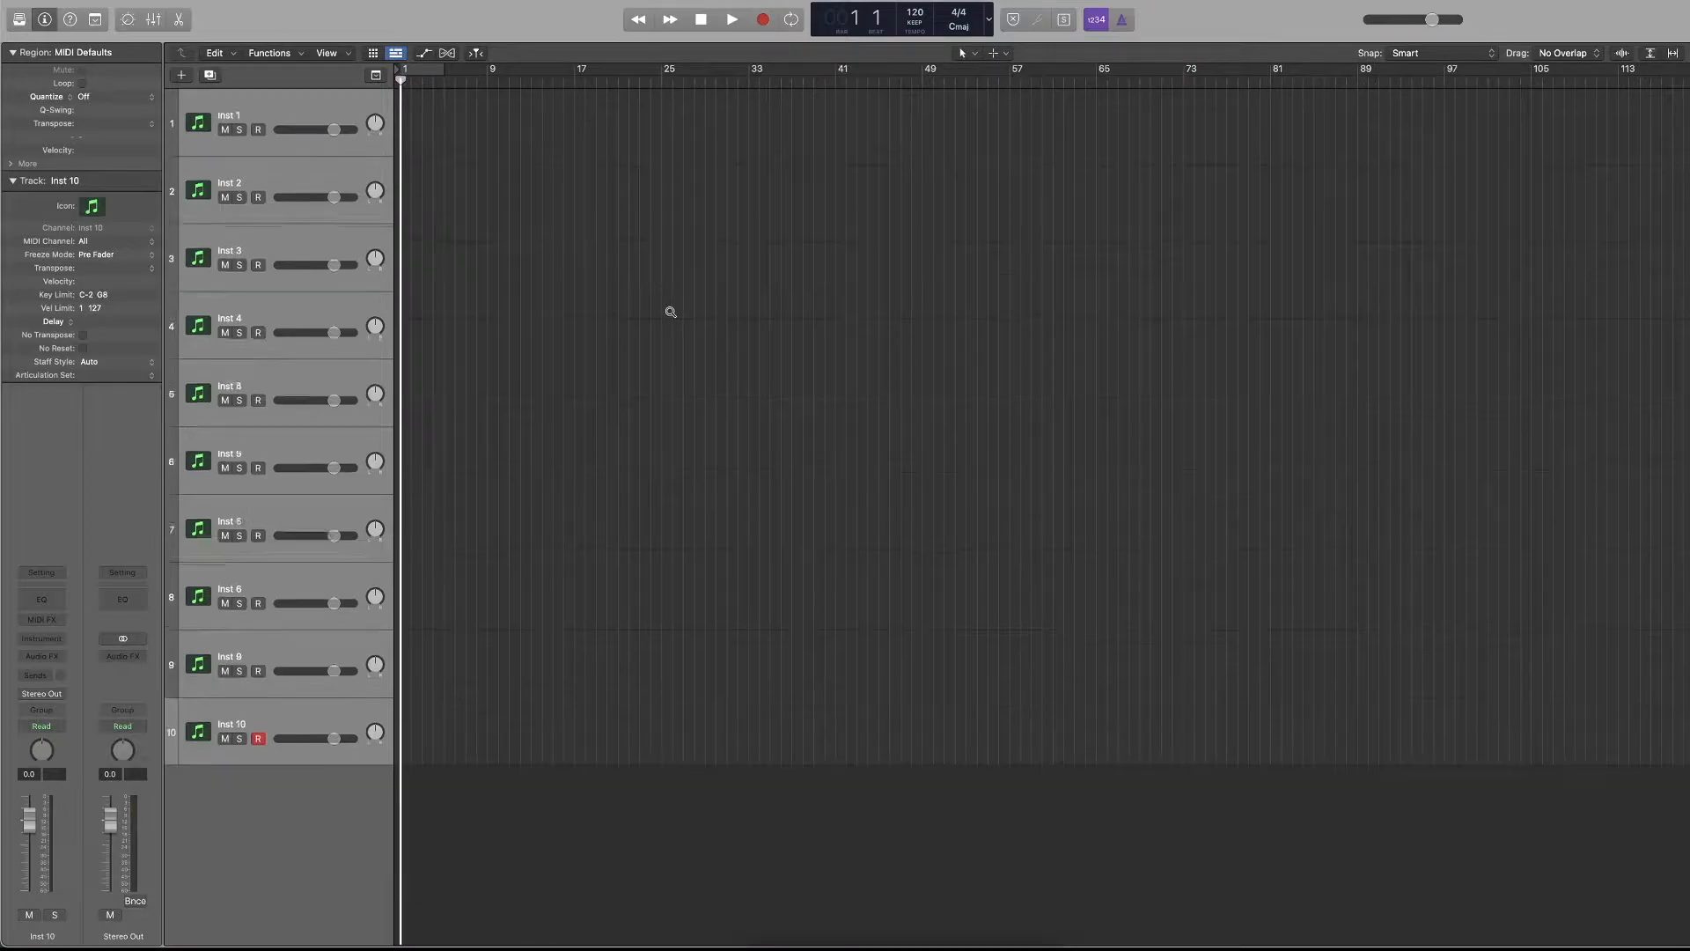
scroll(670, 311, up, 1)
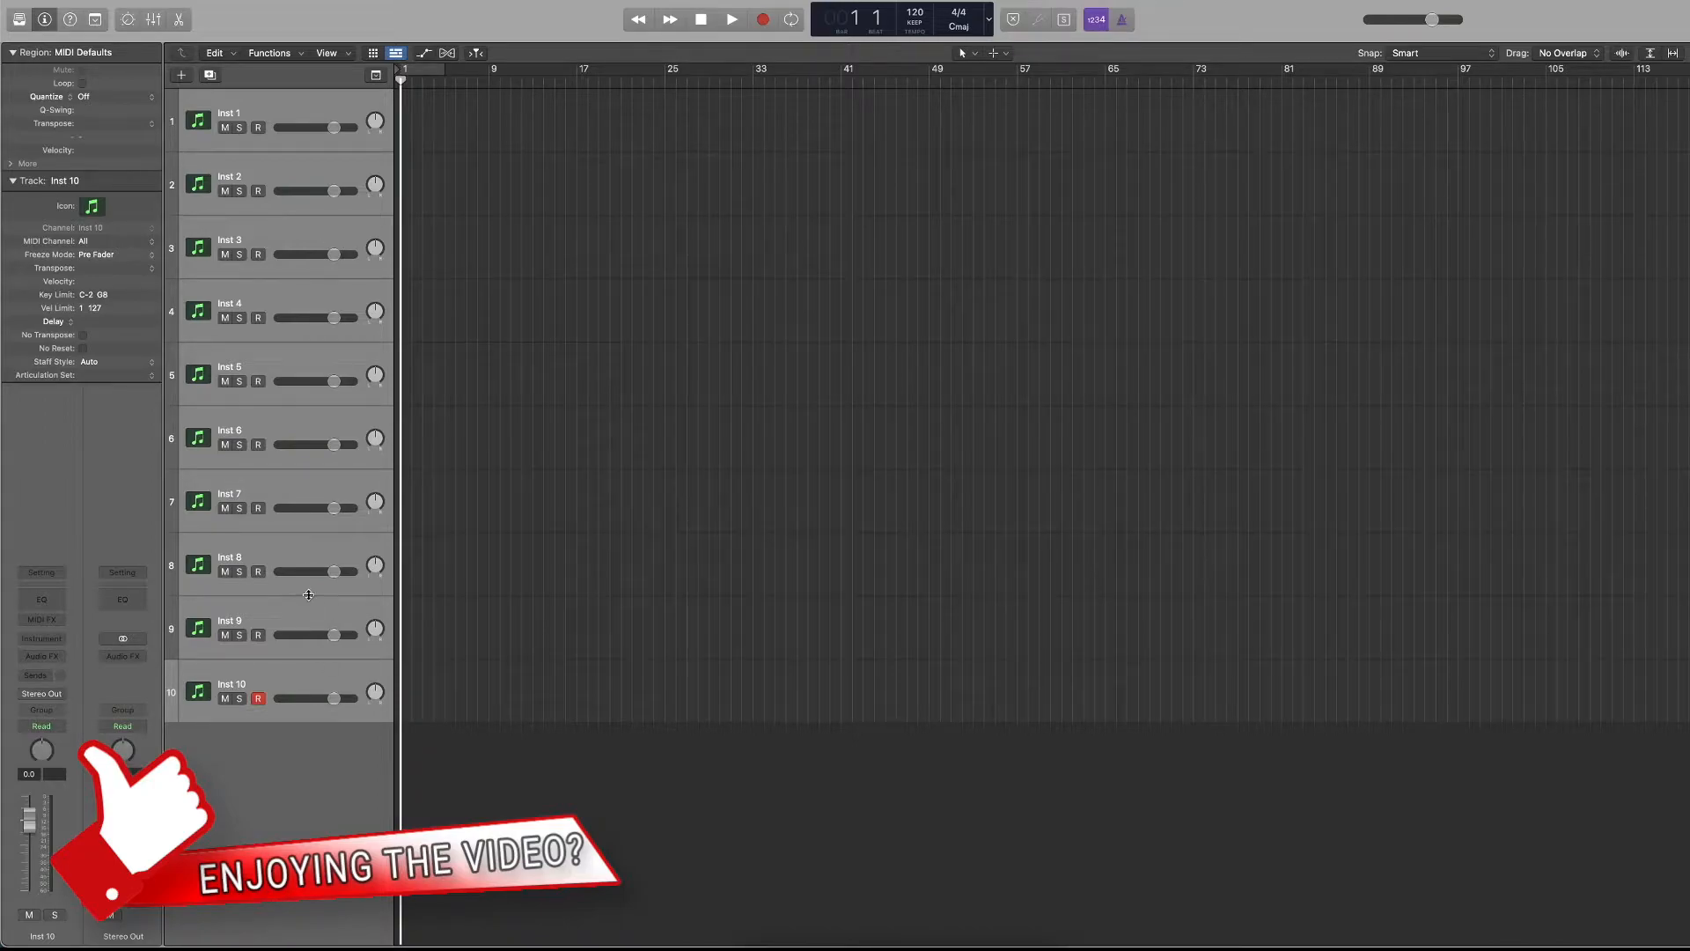
Select the first instrument track and show the sound Library for it.
click(284, 174)
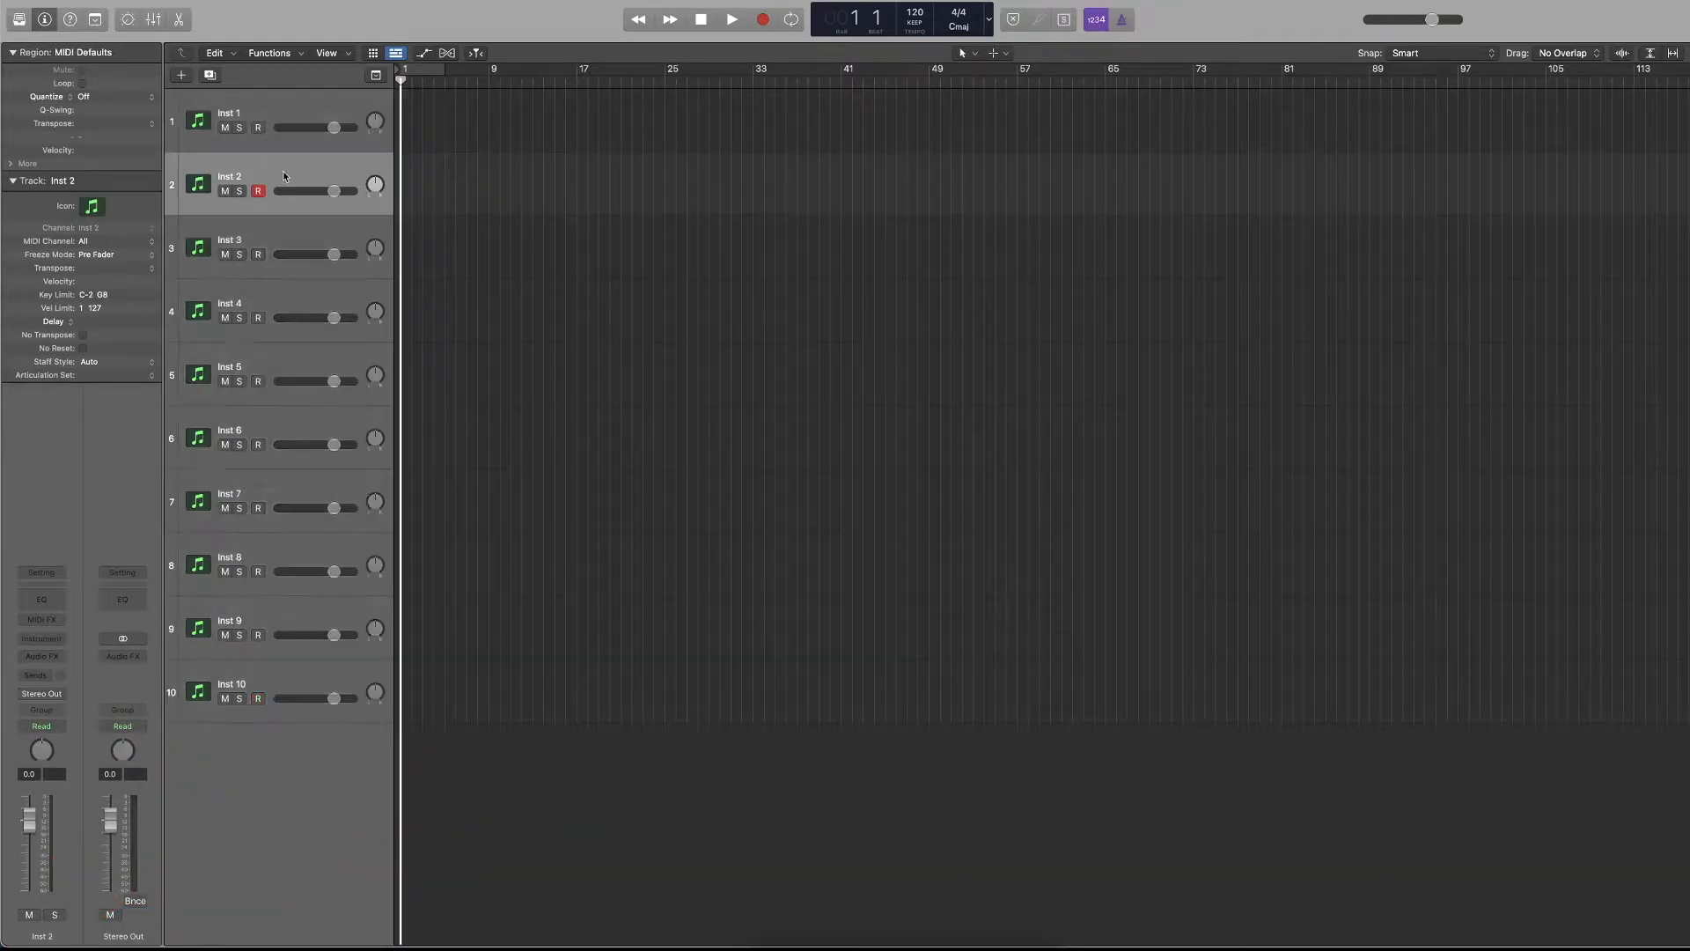
click(287, 107)
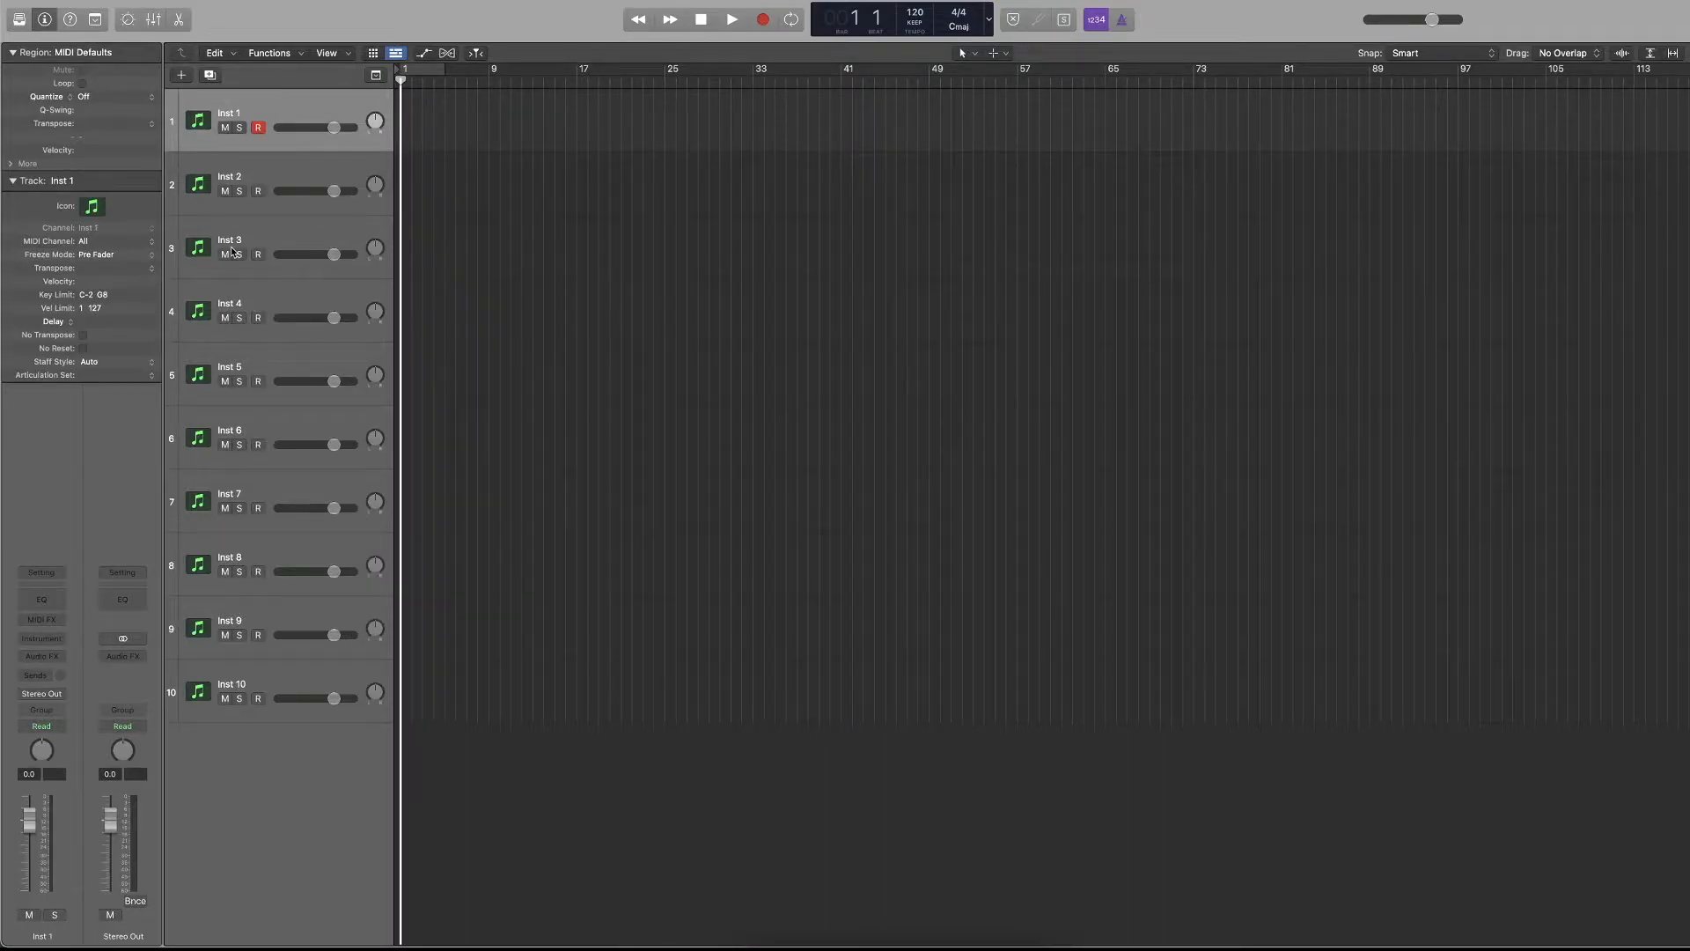
click(18, 20)
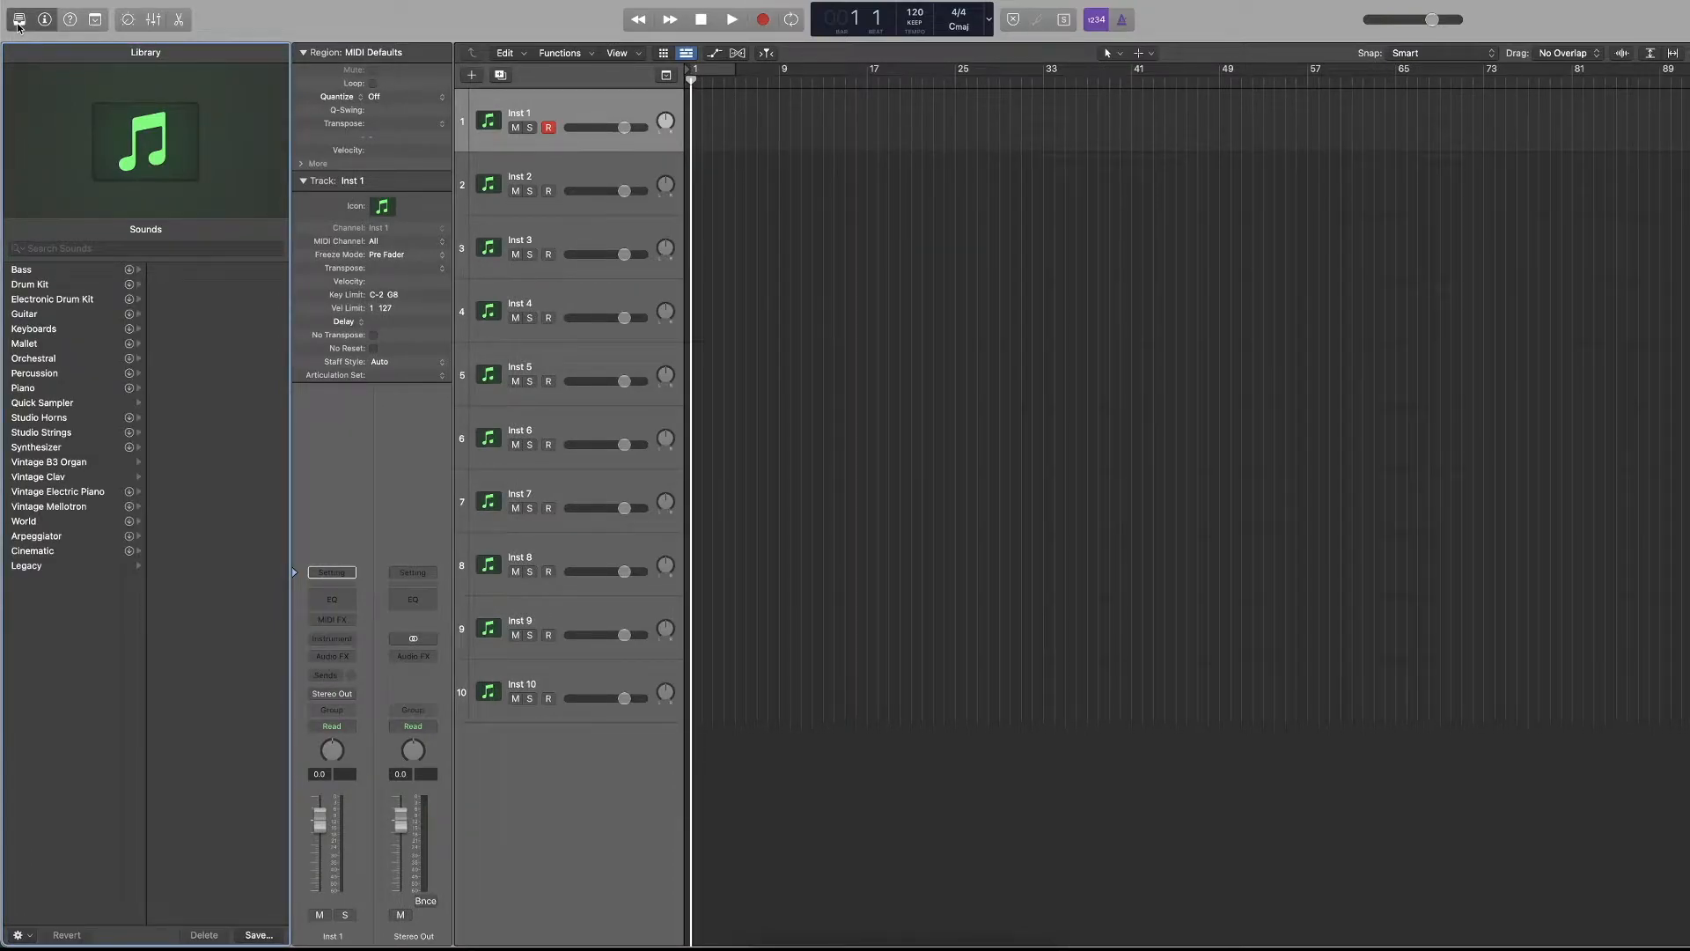
click(471, 76)
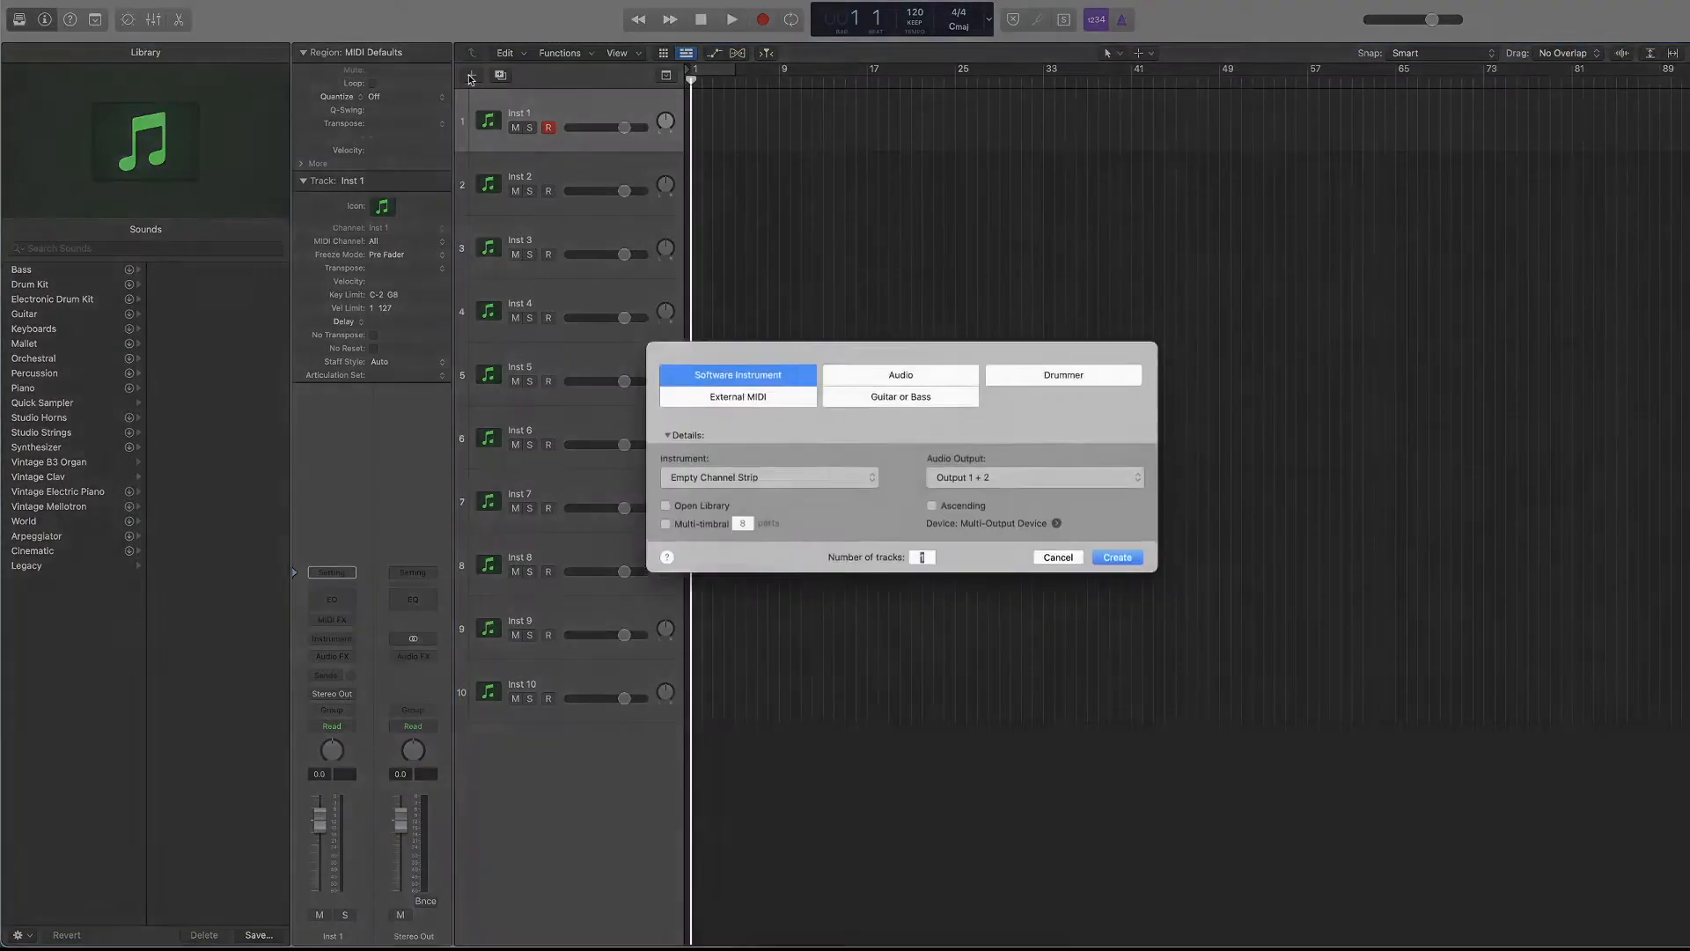
click(1065, 562)
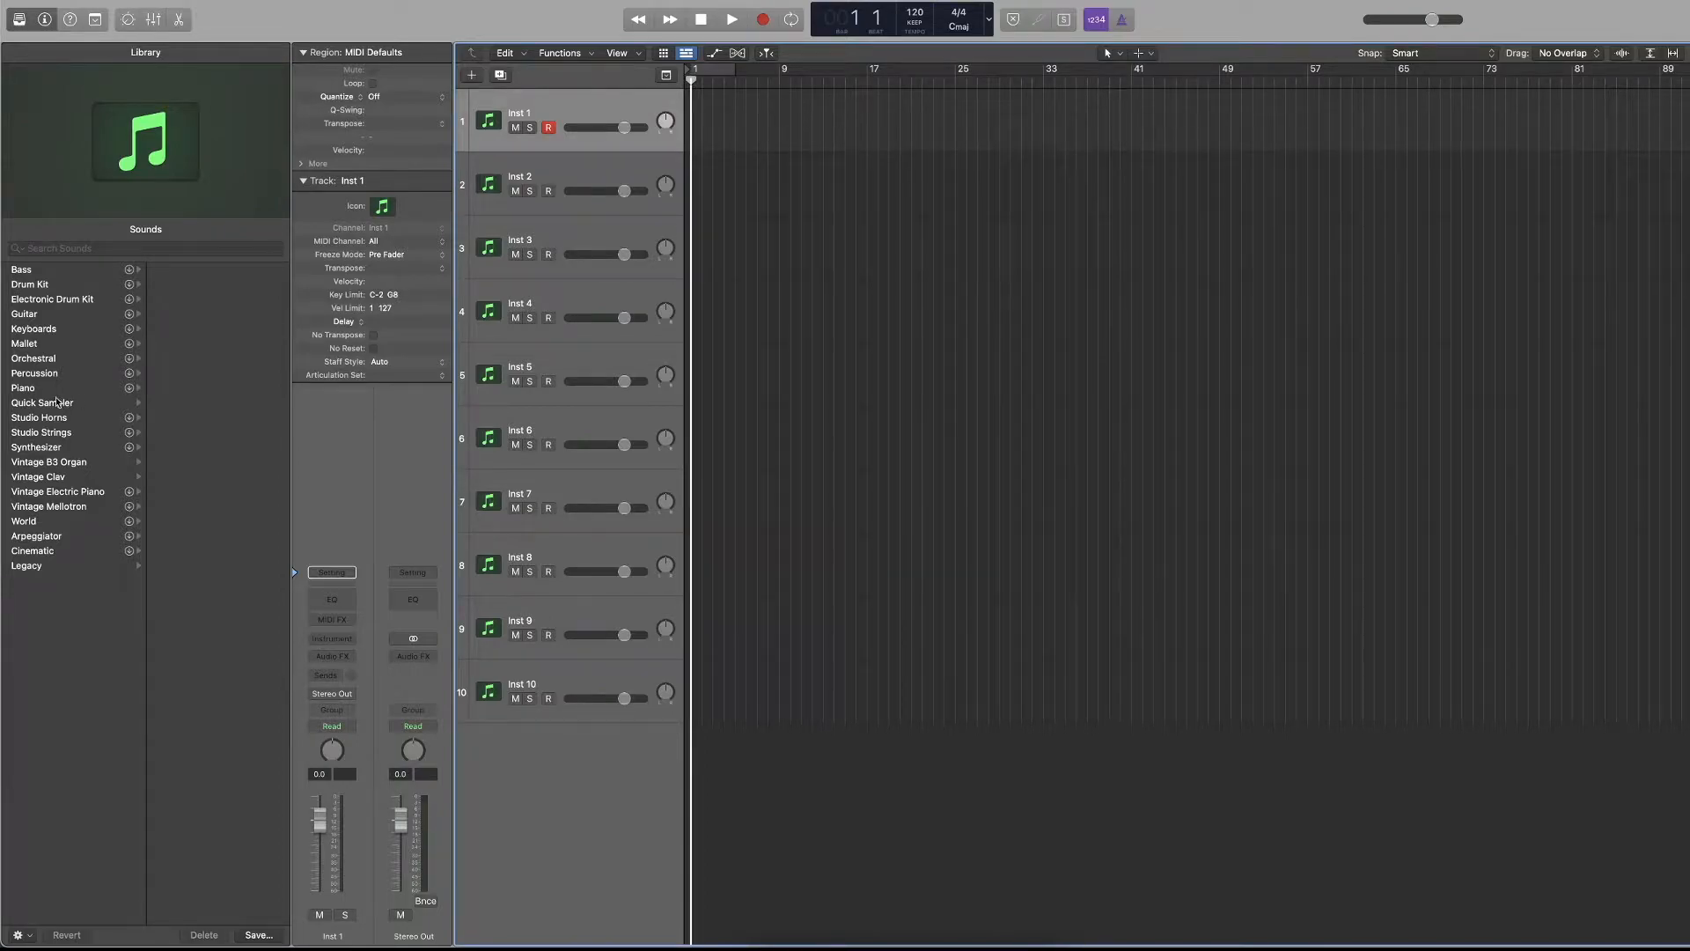
Try the Flying Clav and Koto Clone sounds from the Vintage Clav category on the first track.
click(68, 475)
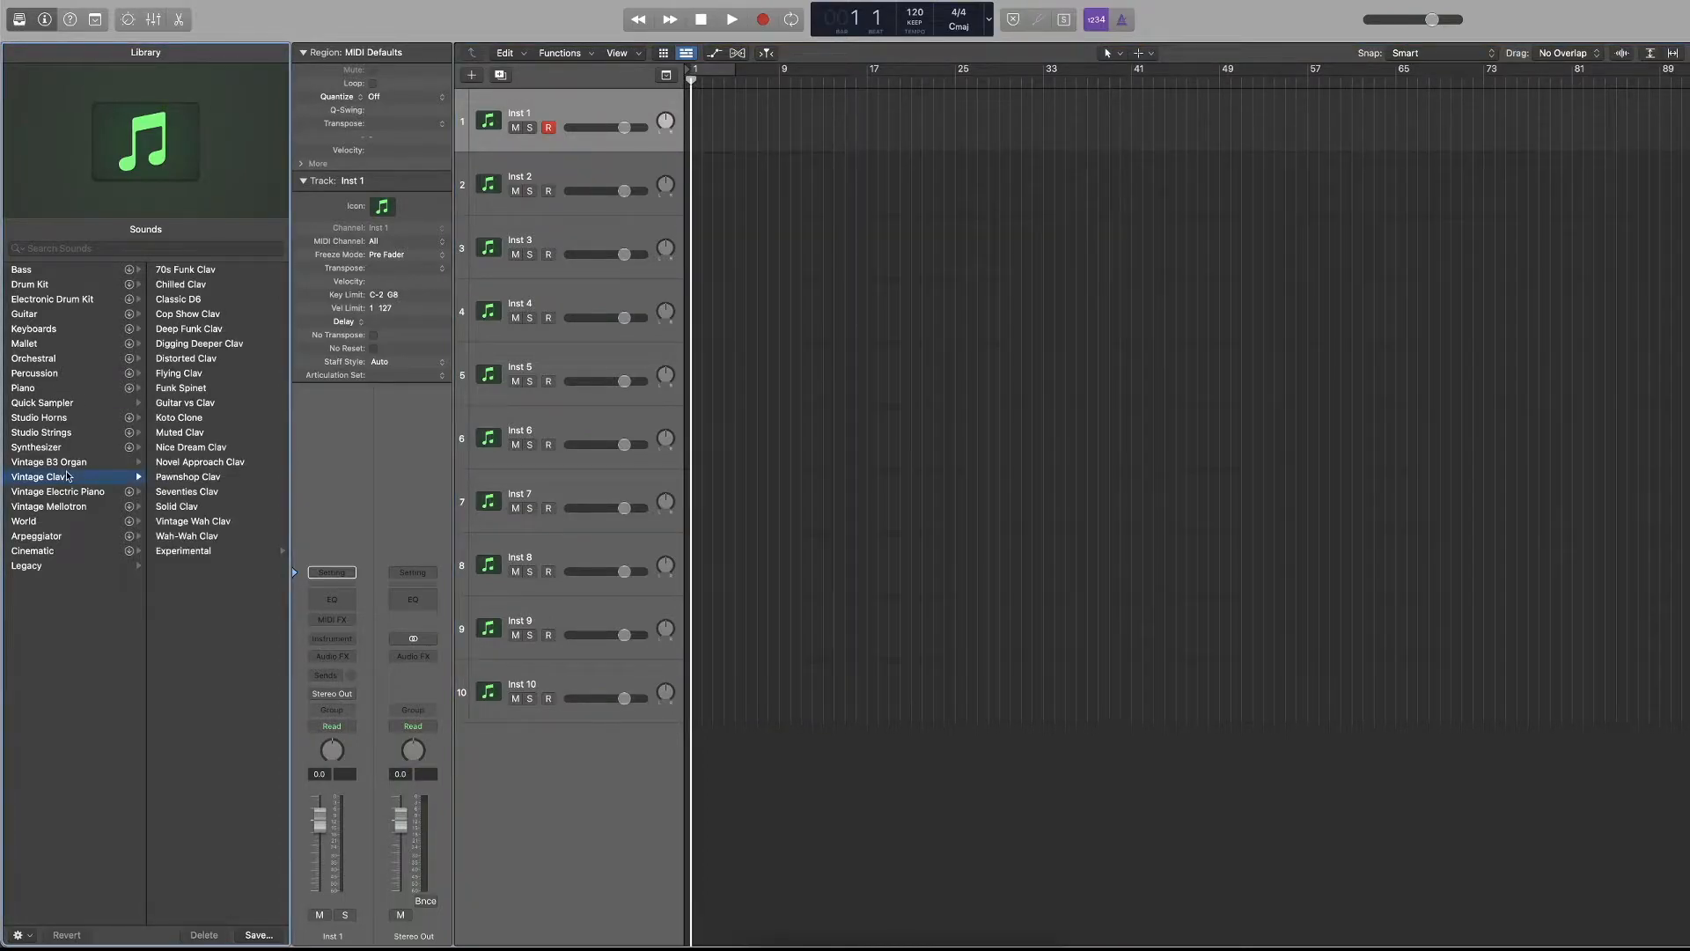
click(172, 375)
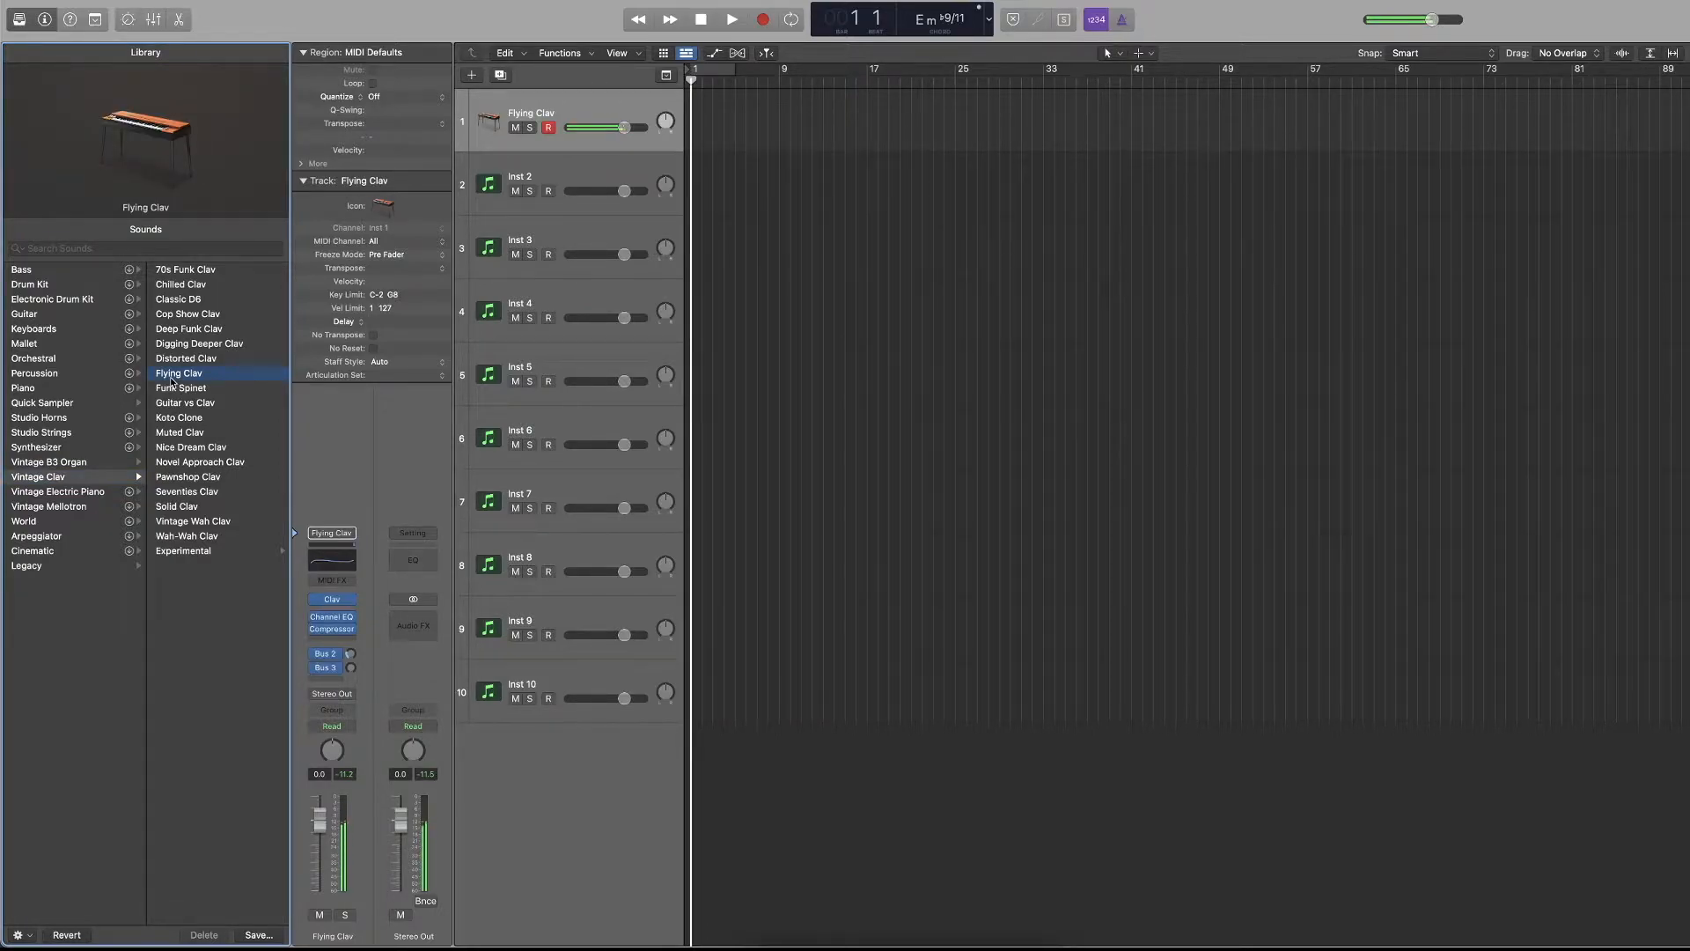
click(211, 419)
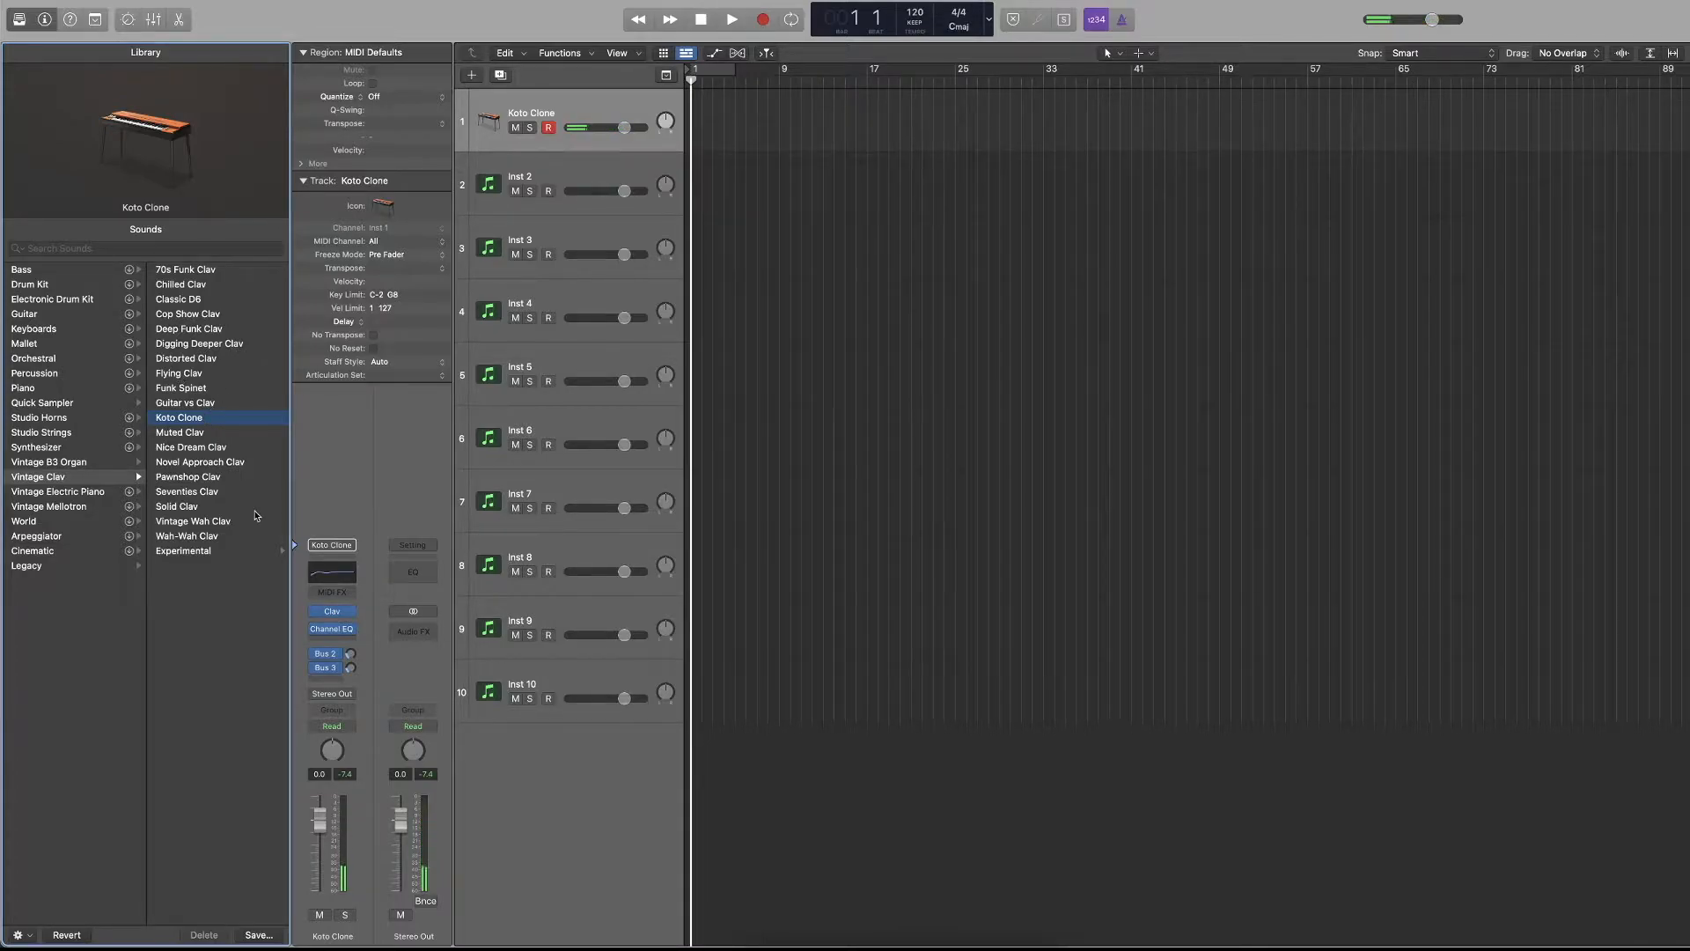
Audition Jazz Fusion Organ from the Vintage B3 Organ category, and assign Soul Organ to the first track.
click(48, 461)
click(208, 373)
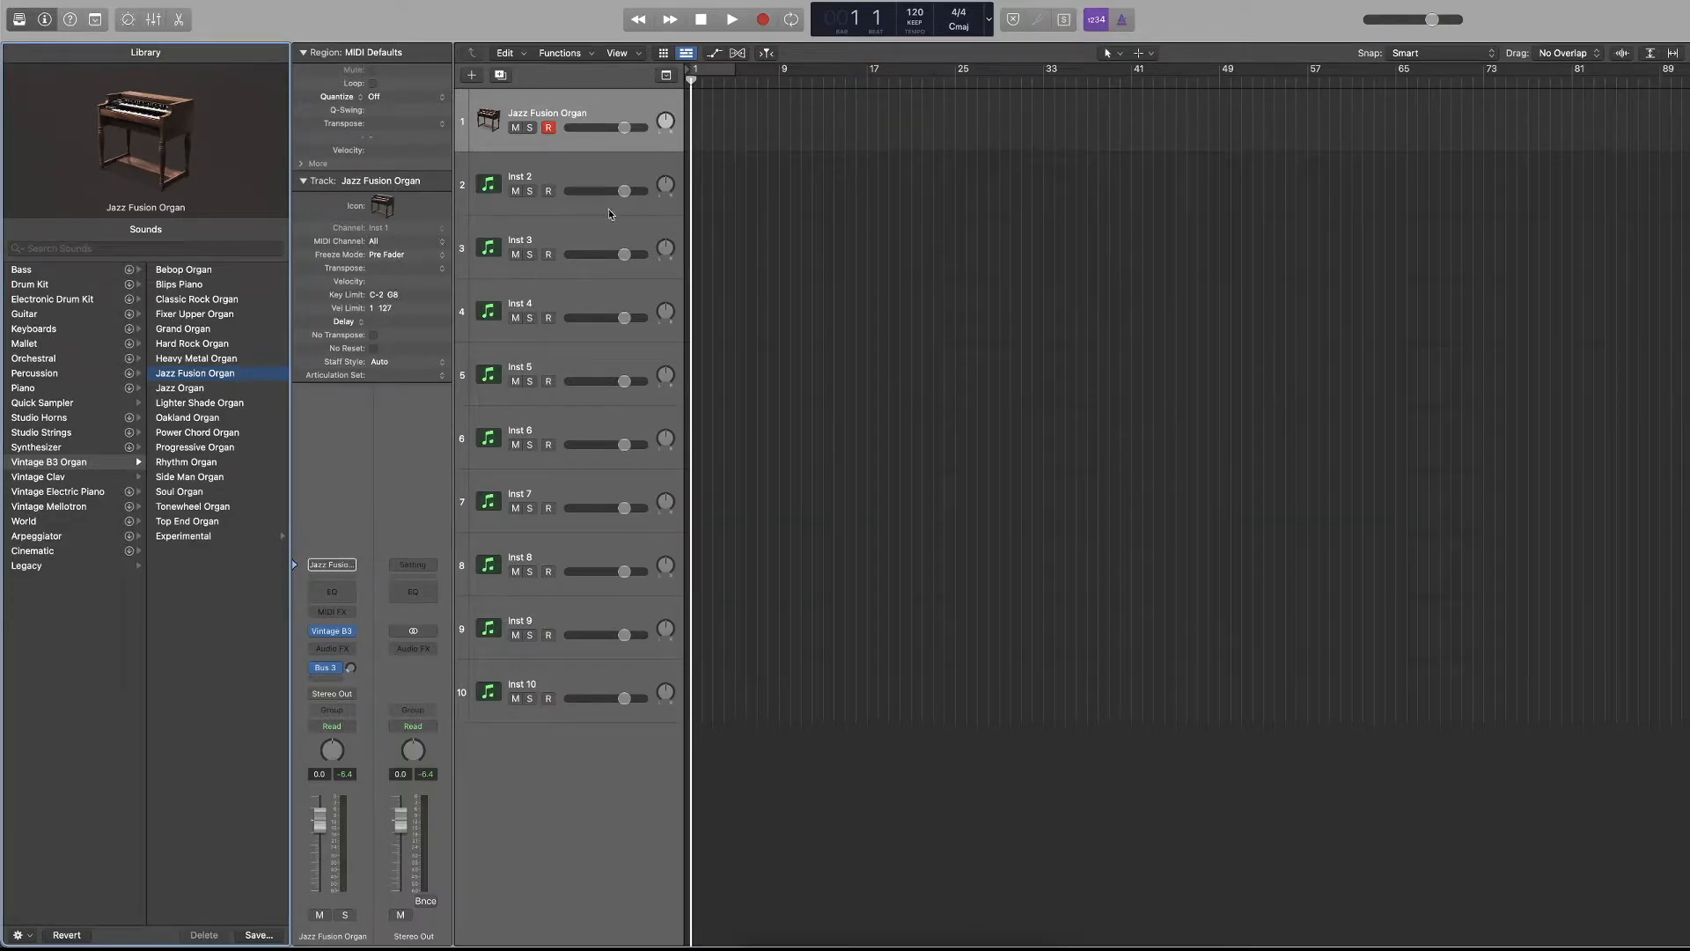
click(171, 492)
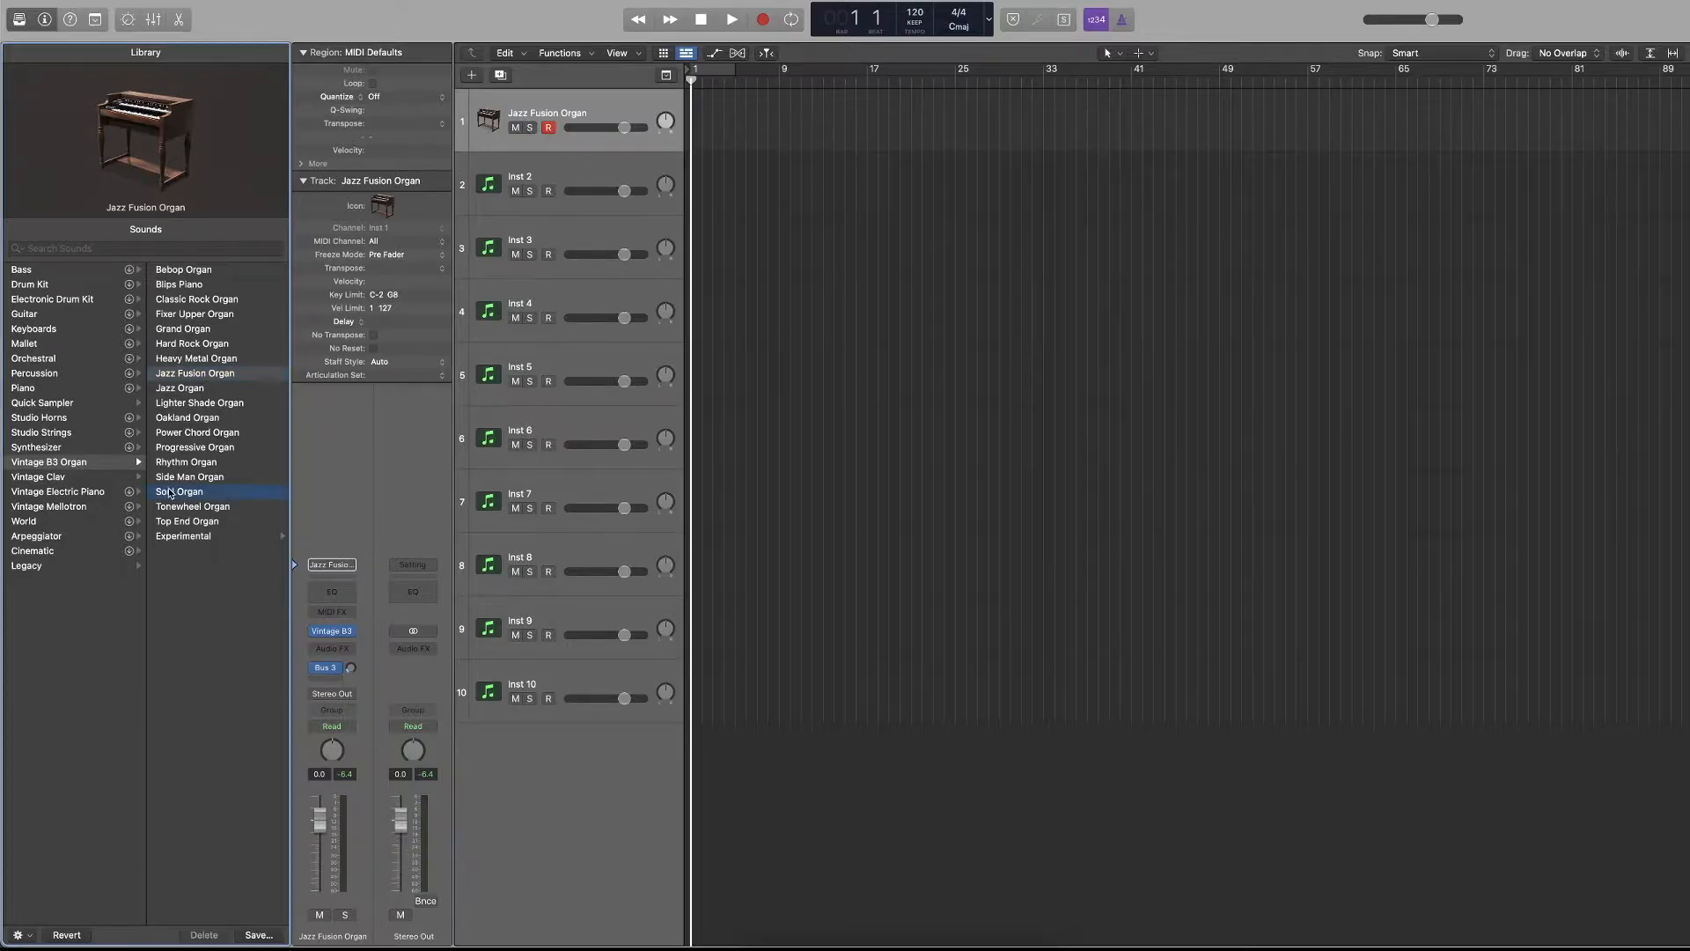
Assign the Funk Spinet sound from the Vintage Clav category to the second track.
click(568, 224)
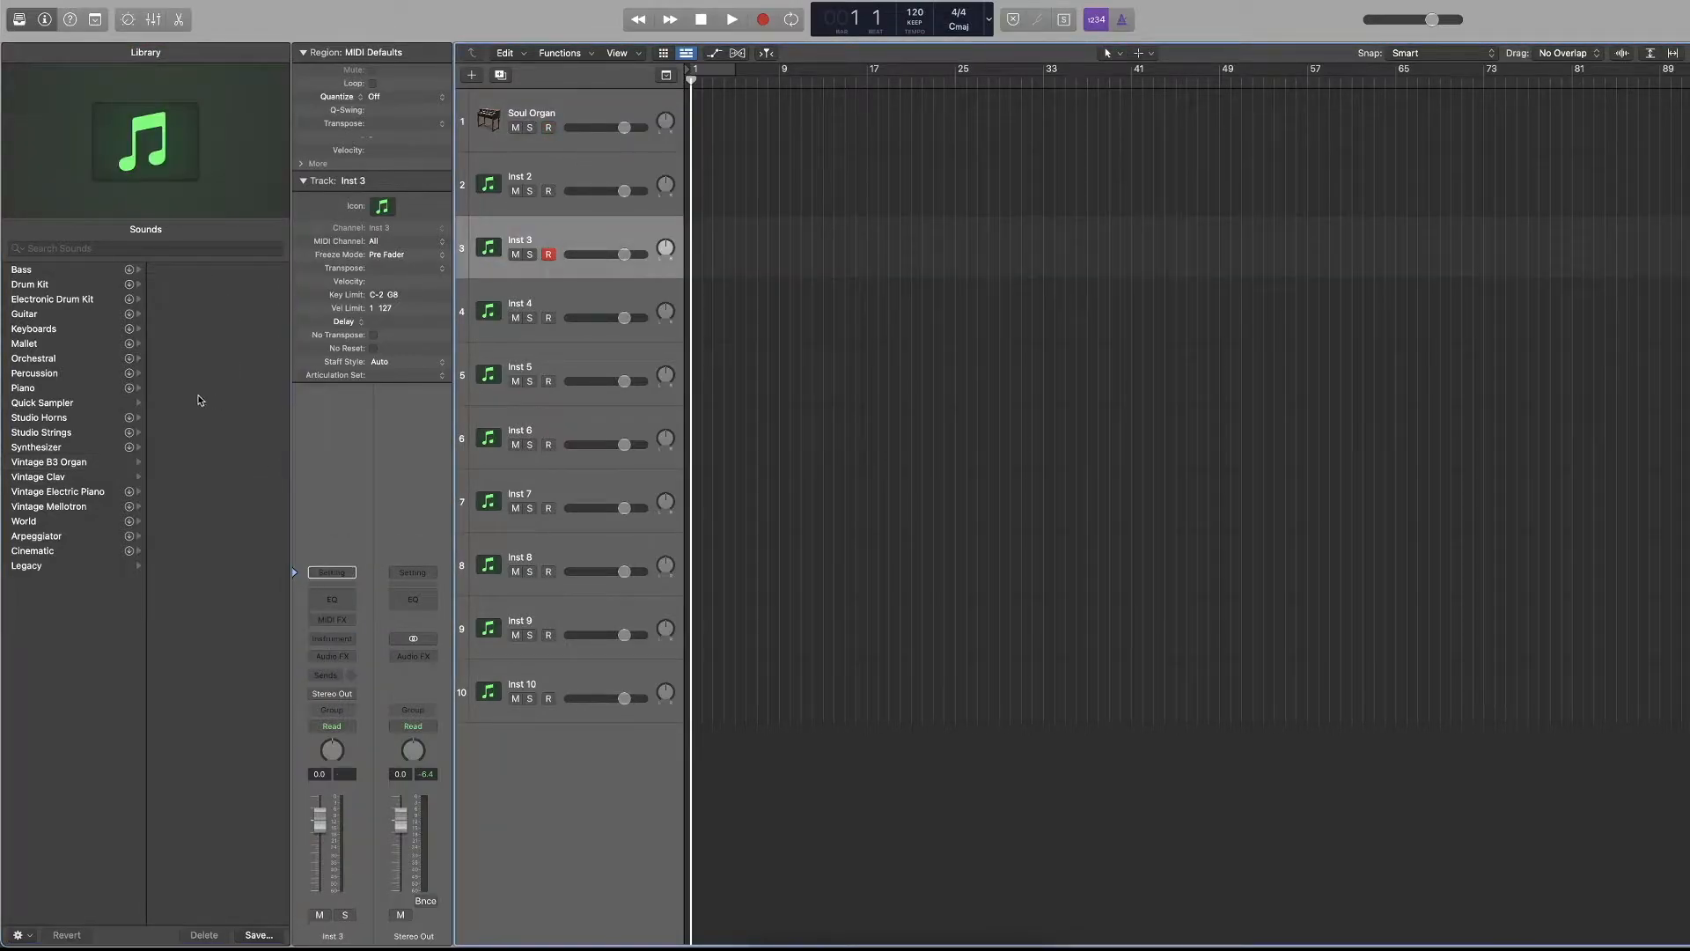
key(Up)
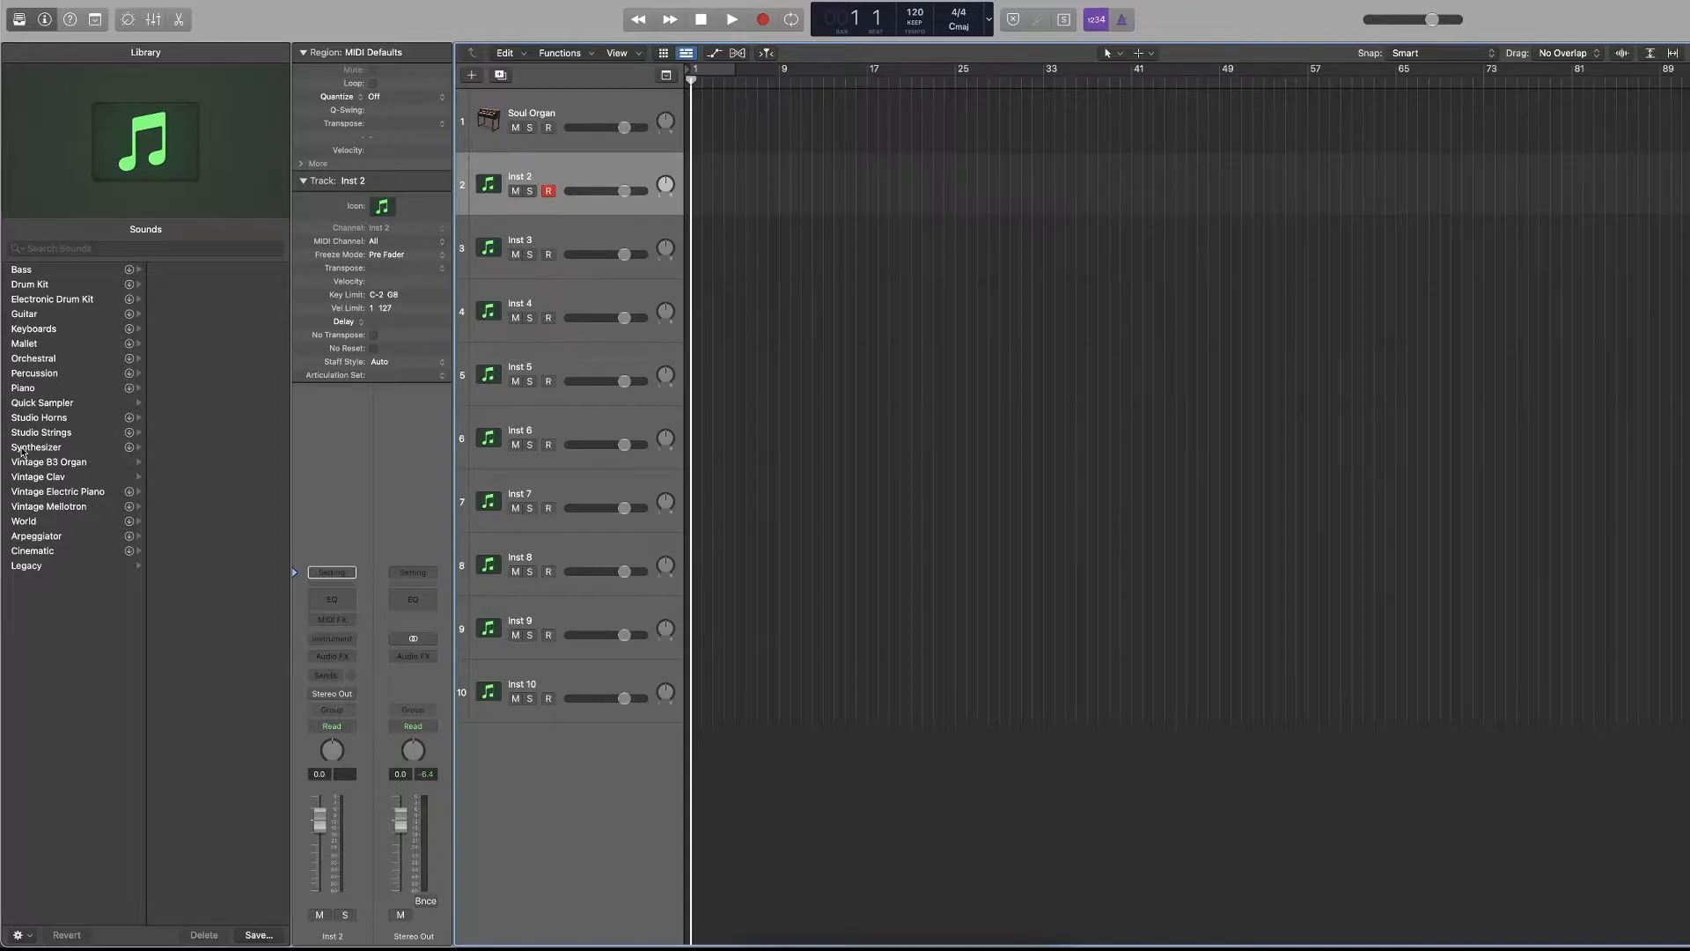
click(55, 477)
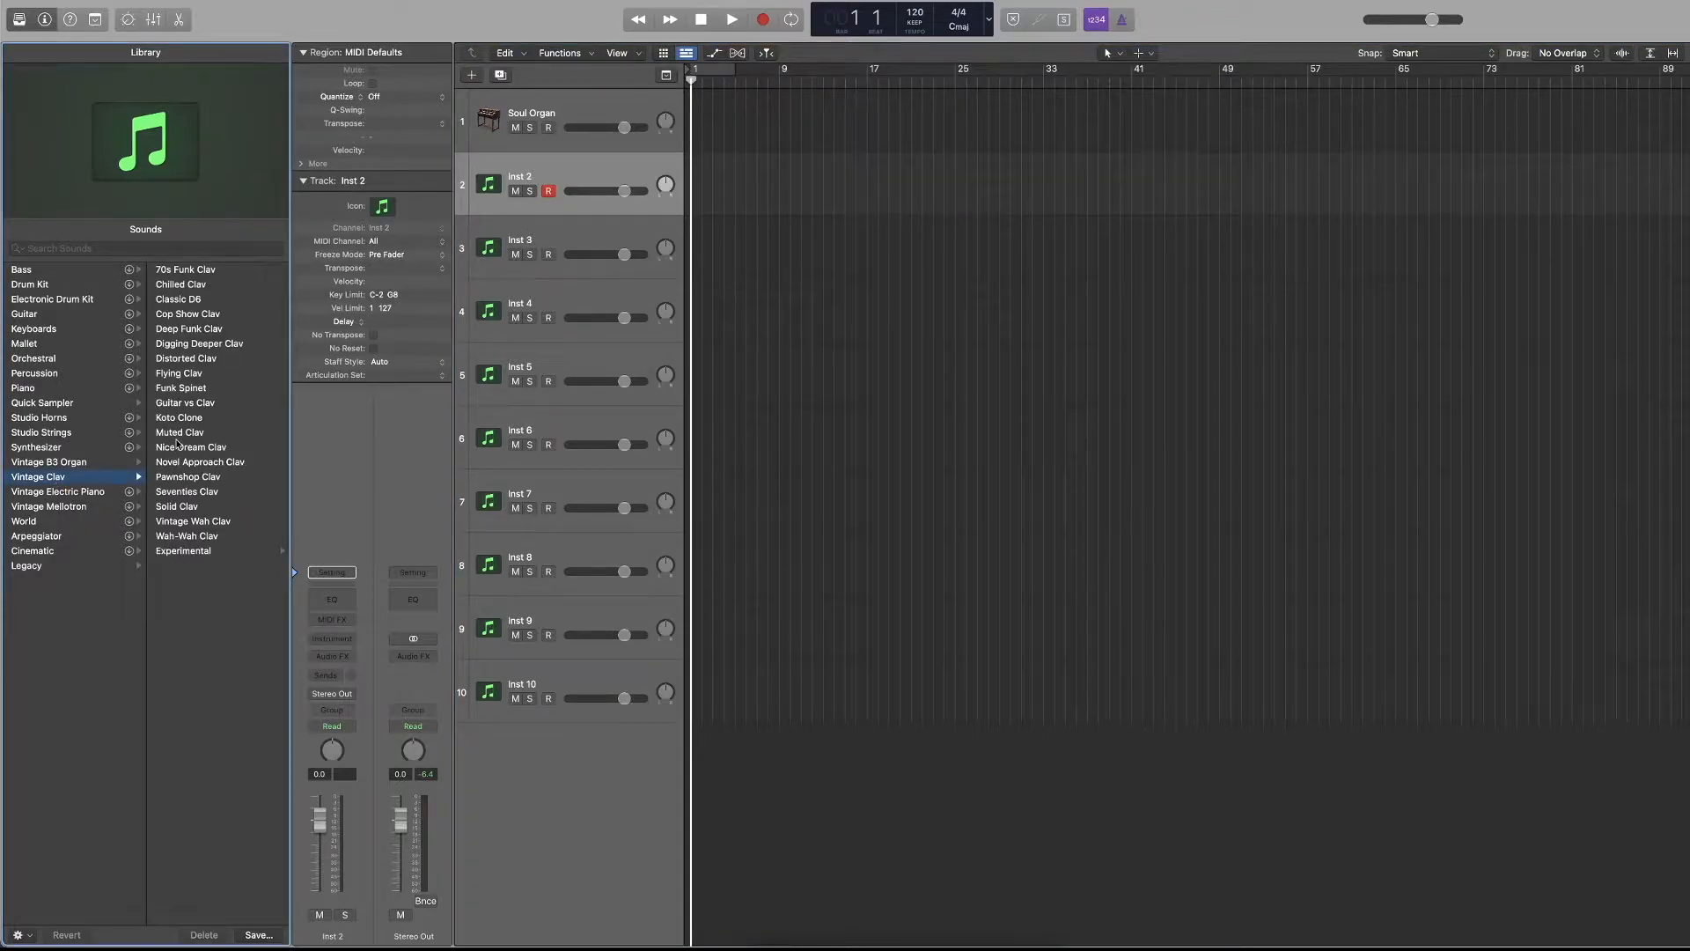
click(189, 388)
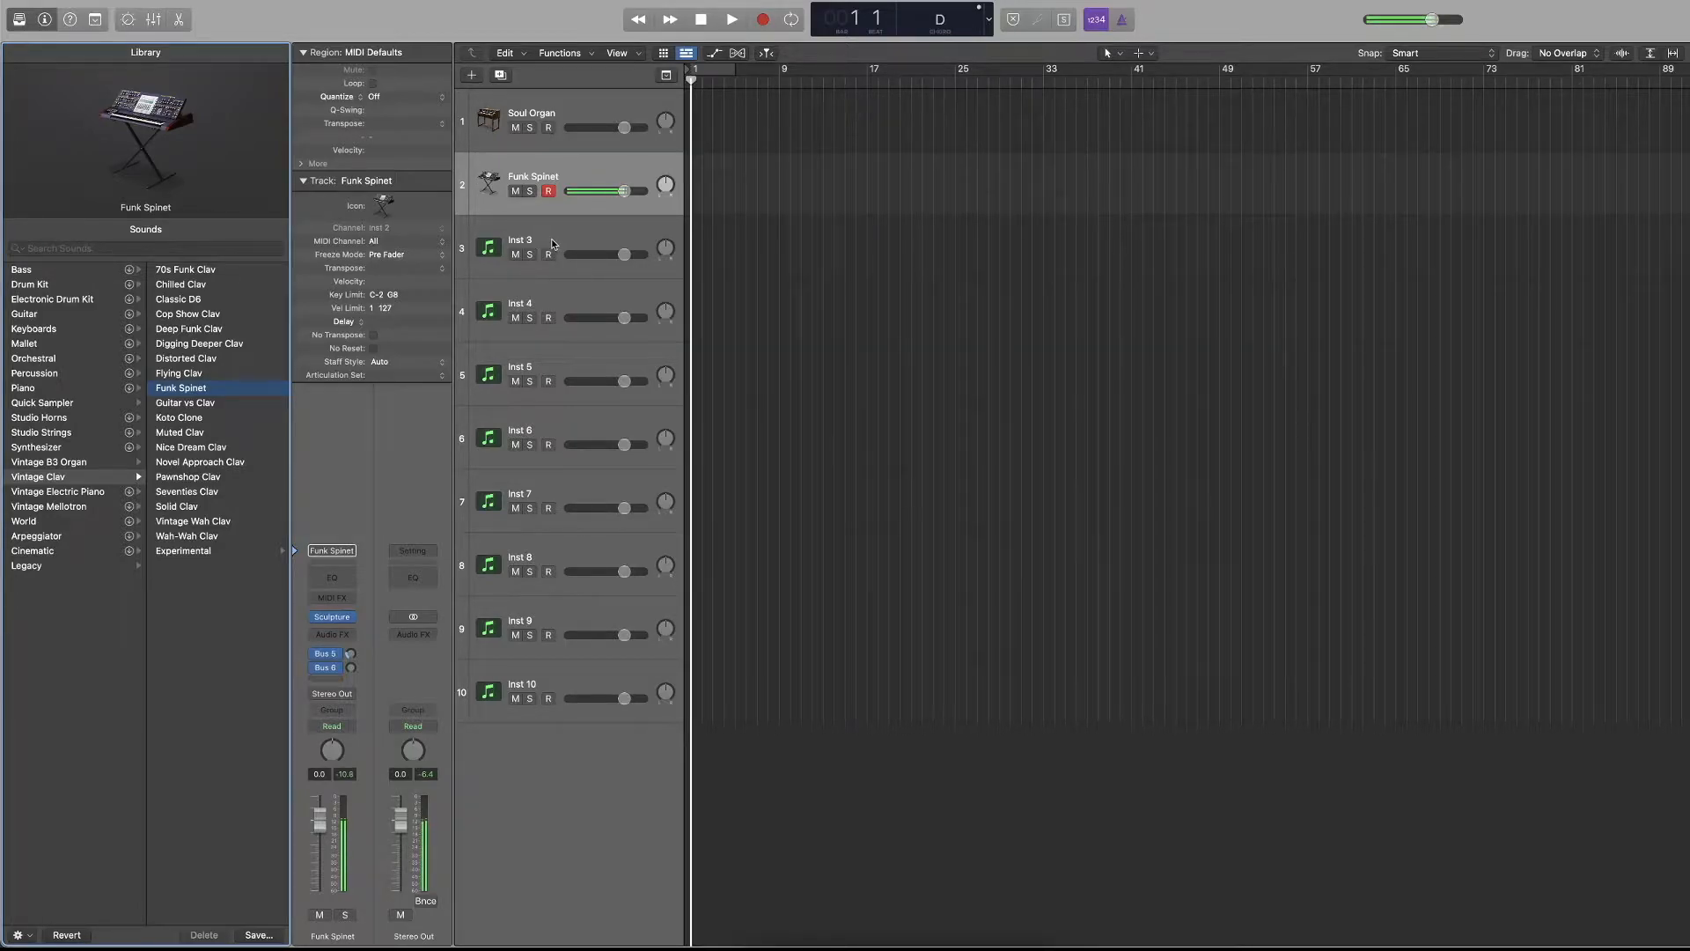
Try record-enabling the Soul Organ and Funk Spinet tracks together, and reselect the Funk Spinet track alone.
click(583, 113)
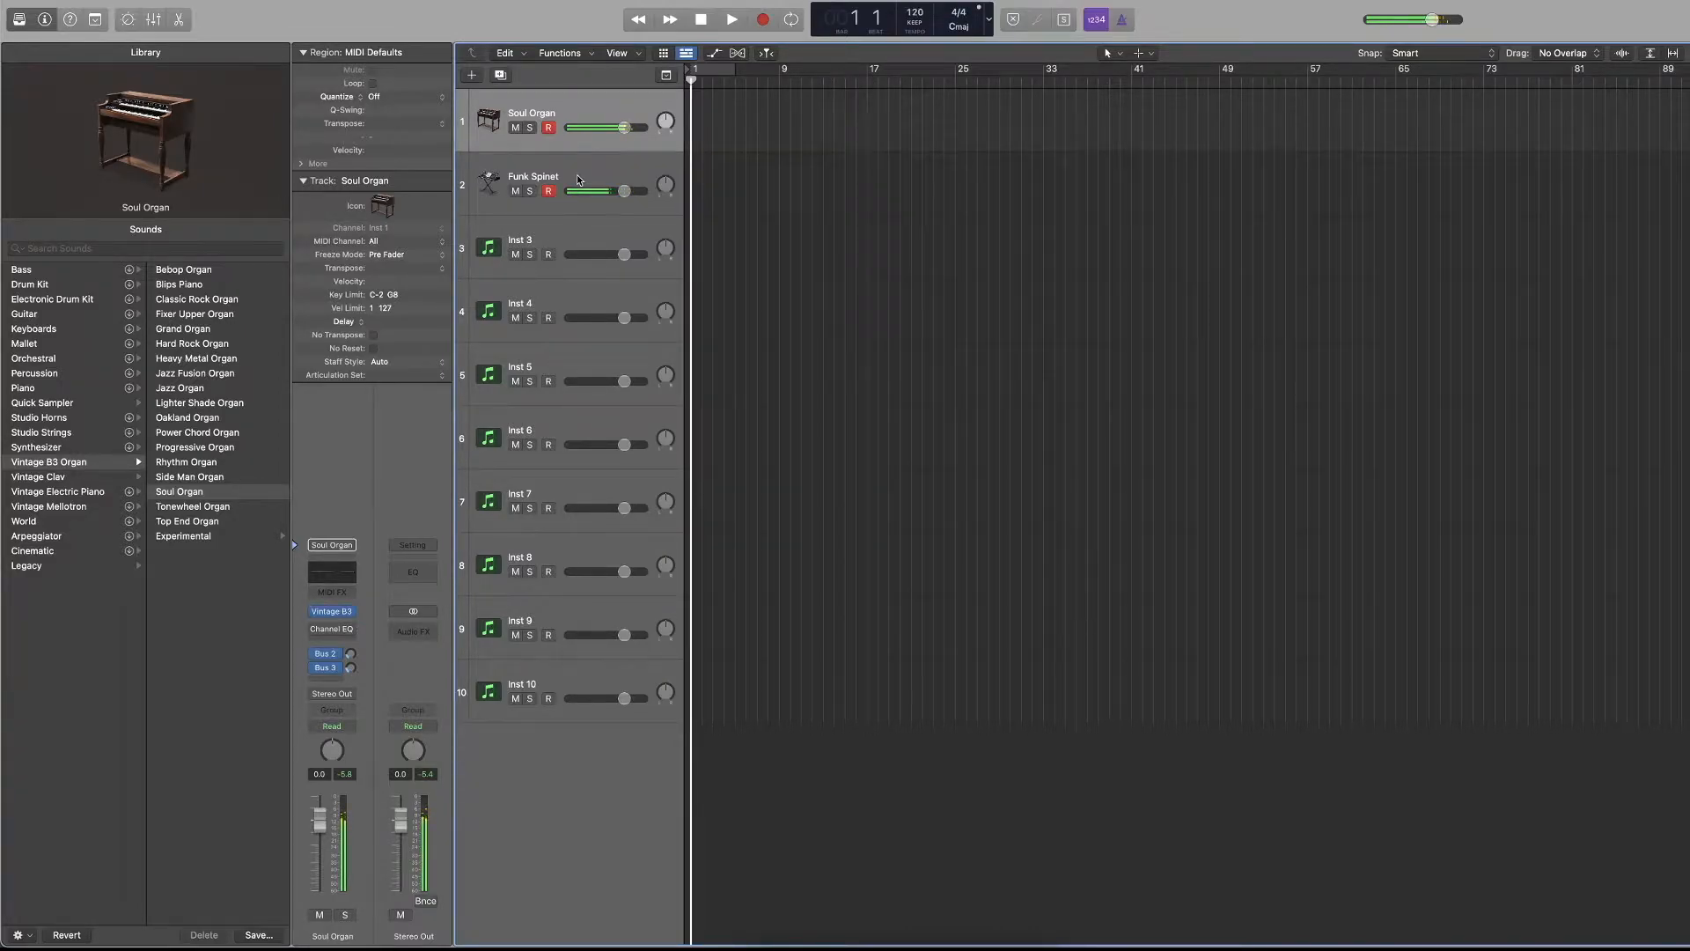
click(548, 255)
click(552, 207)
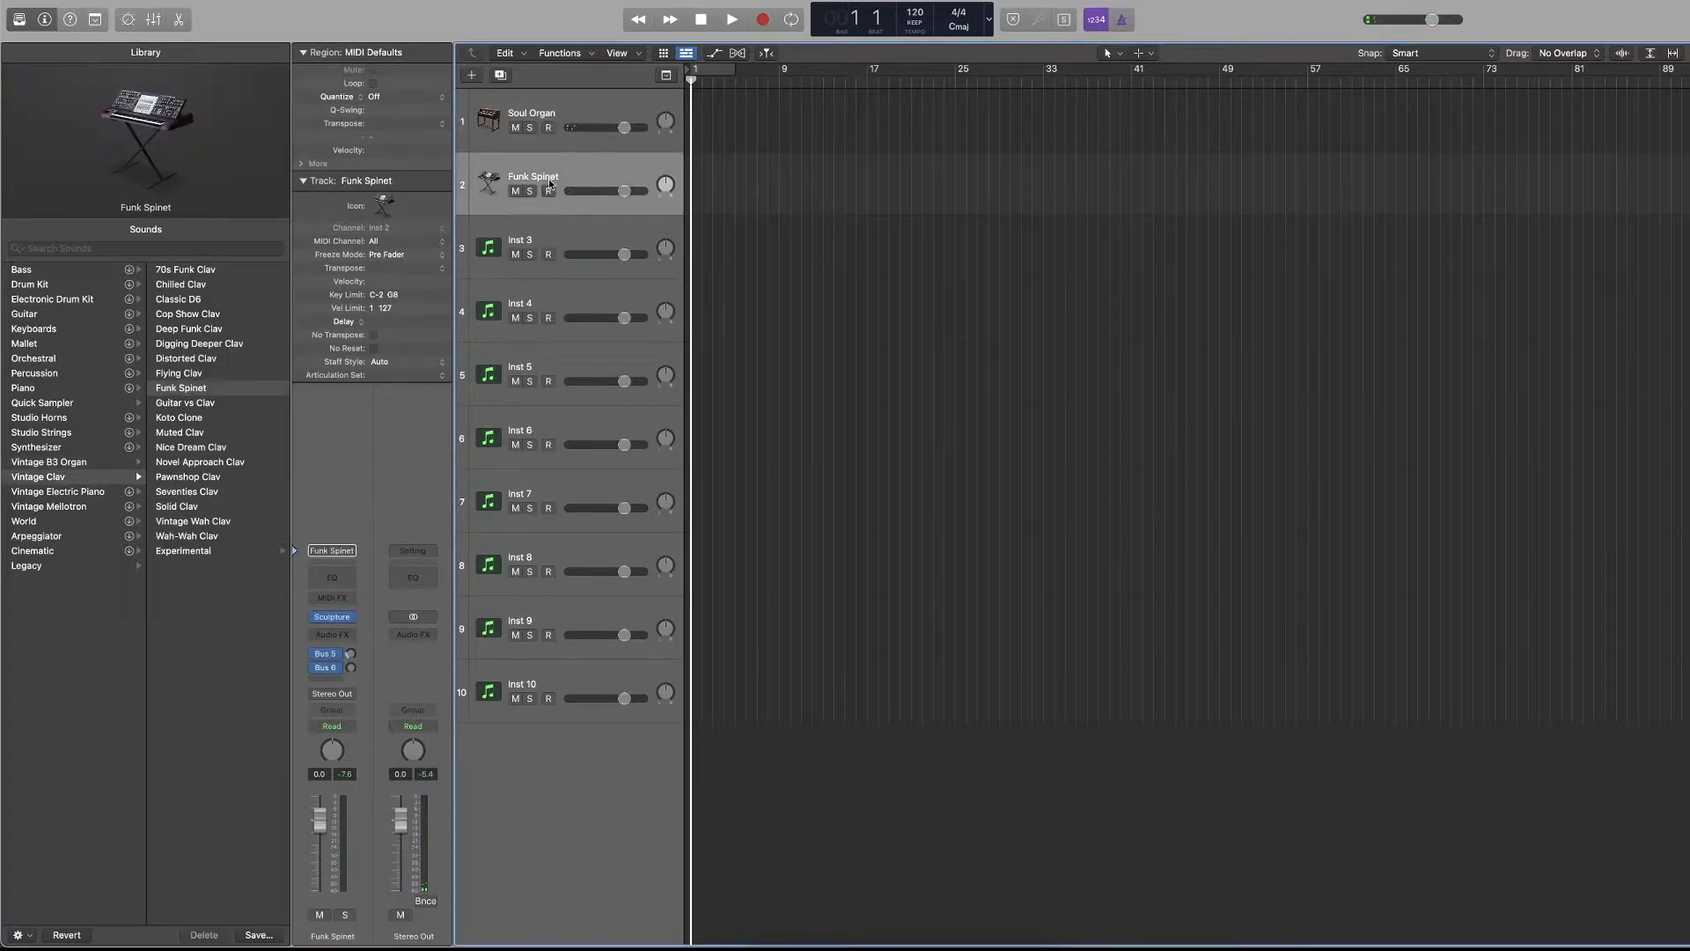
Record-enable tracks 3 to 10 in one sweep with Soul Organ selected, and clear the arming by selecting single tracks.
click(553, 138)
click(550, 320)
drag(551, 319, 564, 702)
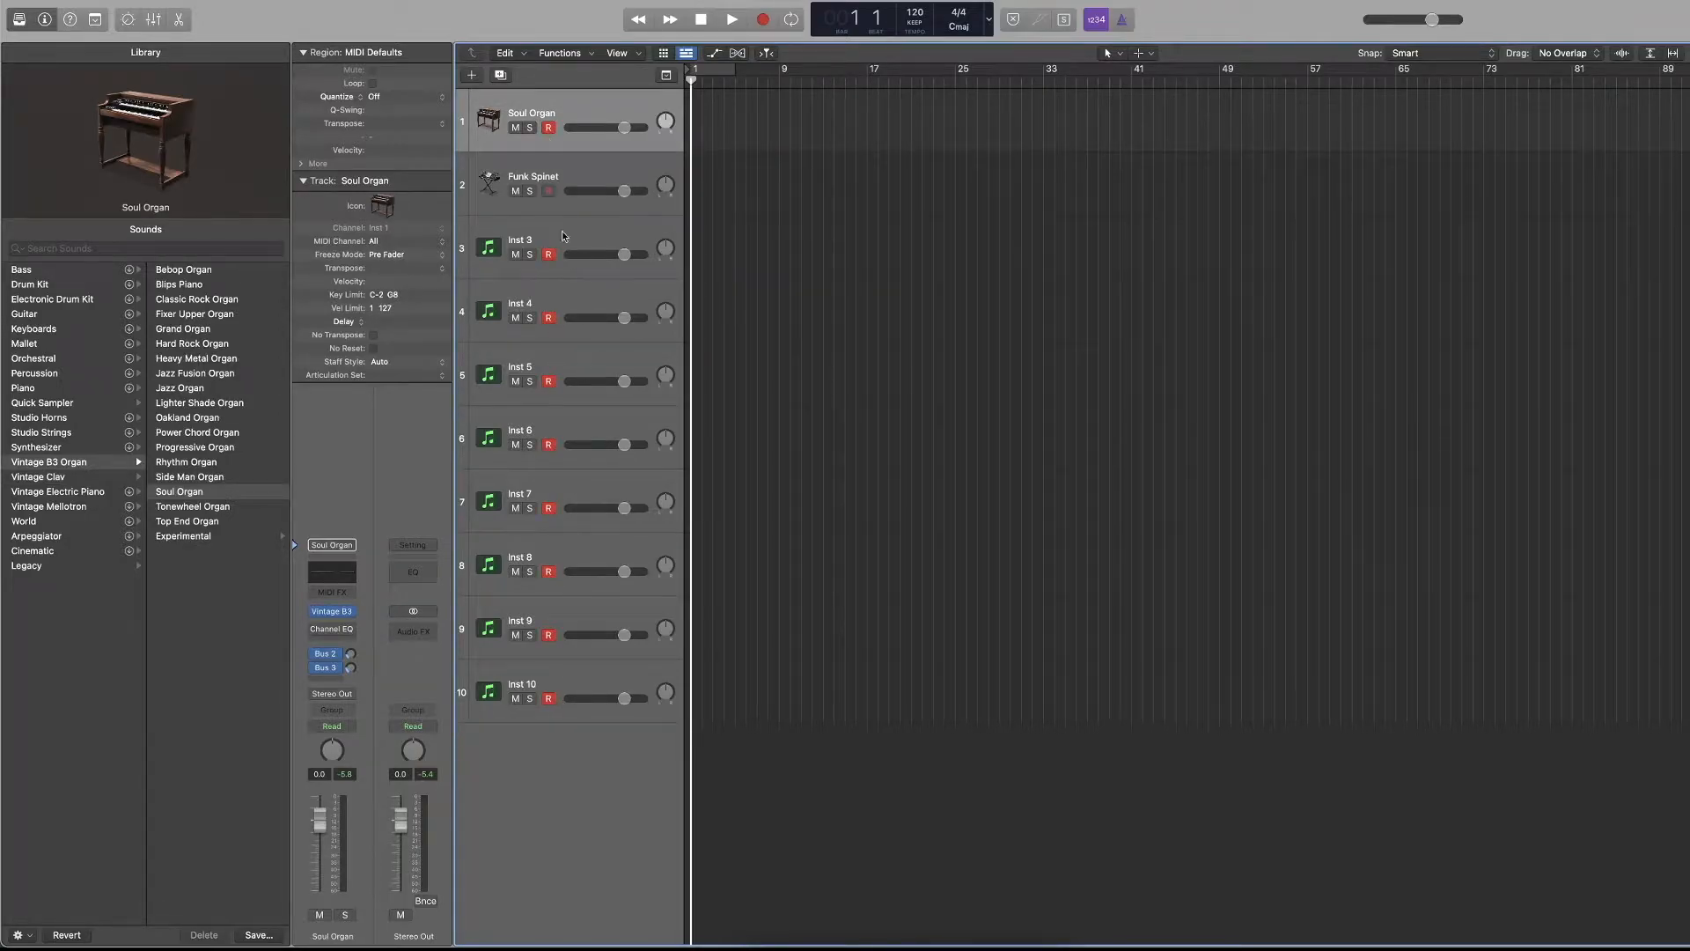
click(552, 197)
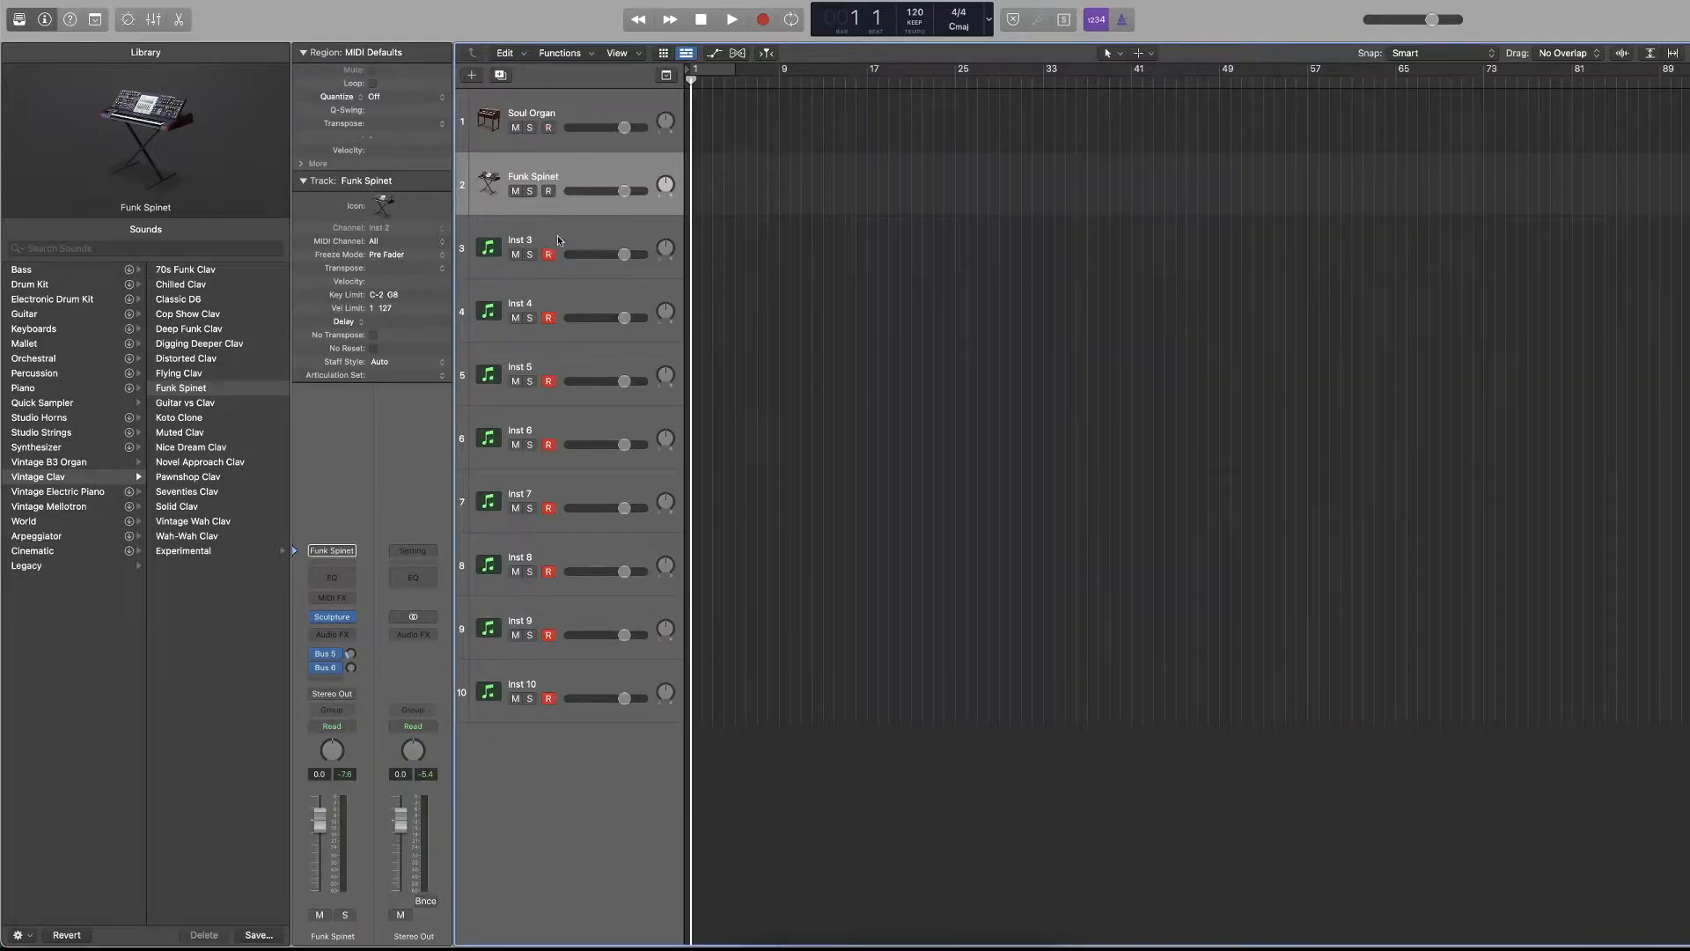
click(607, 118)
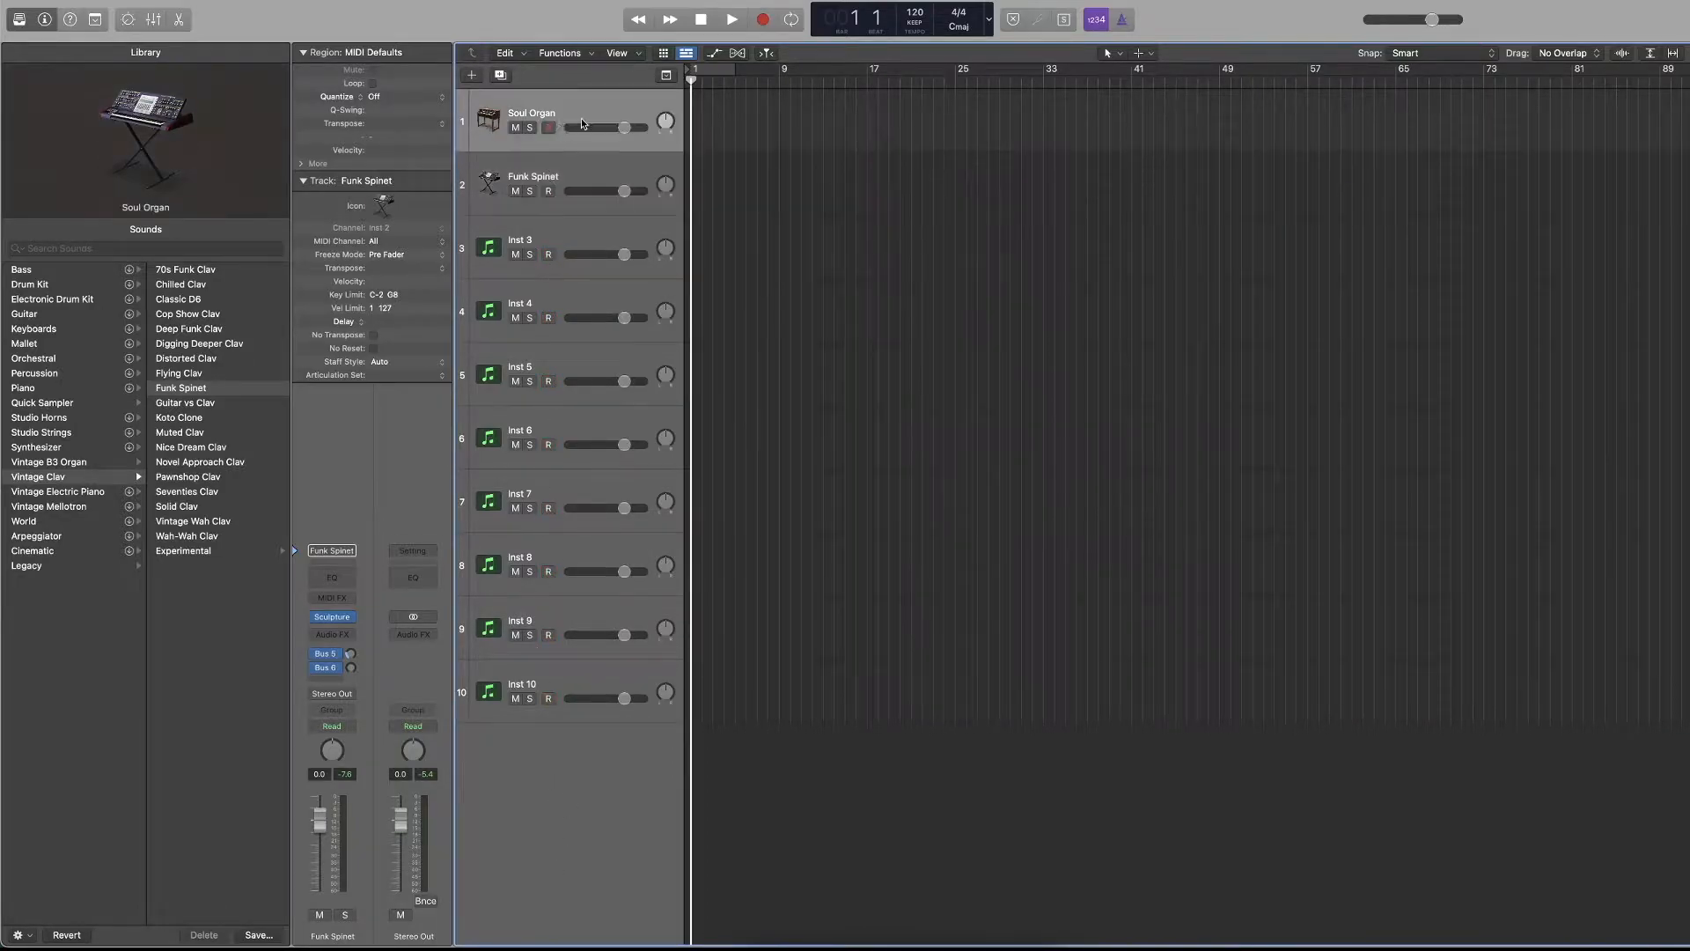
Solo all ten tracks in one sweep, and turn the solo off again on all of them.
drag(530, 128, 520, 699)
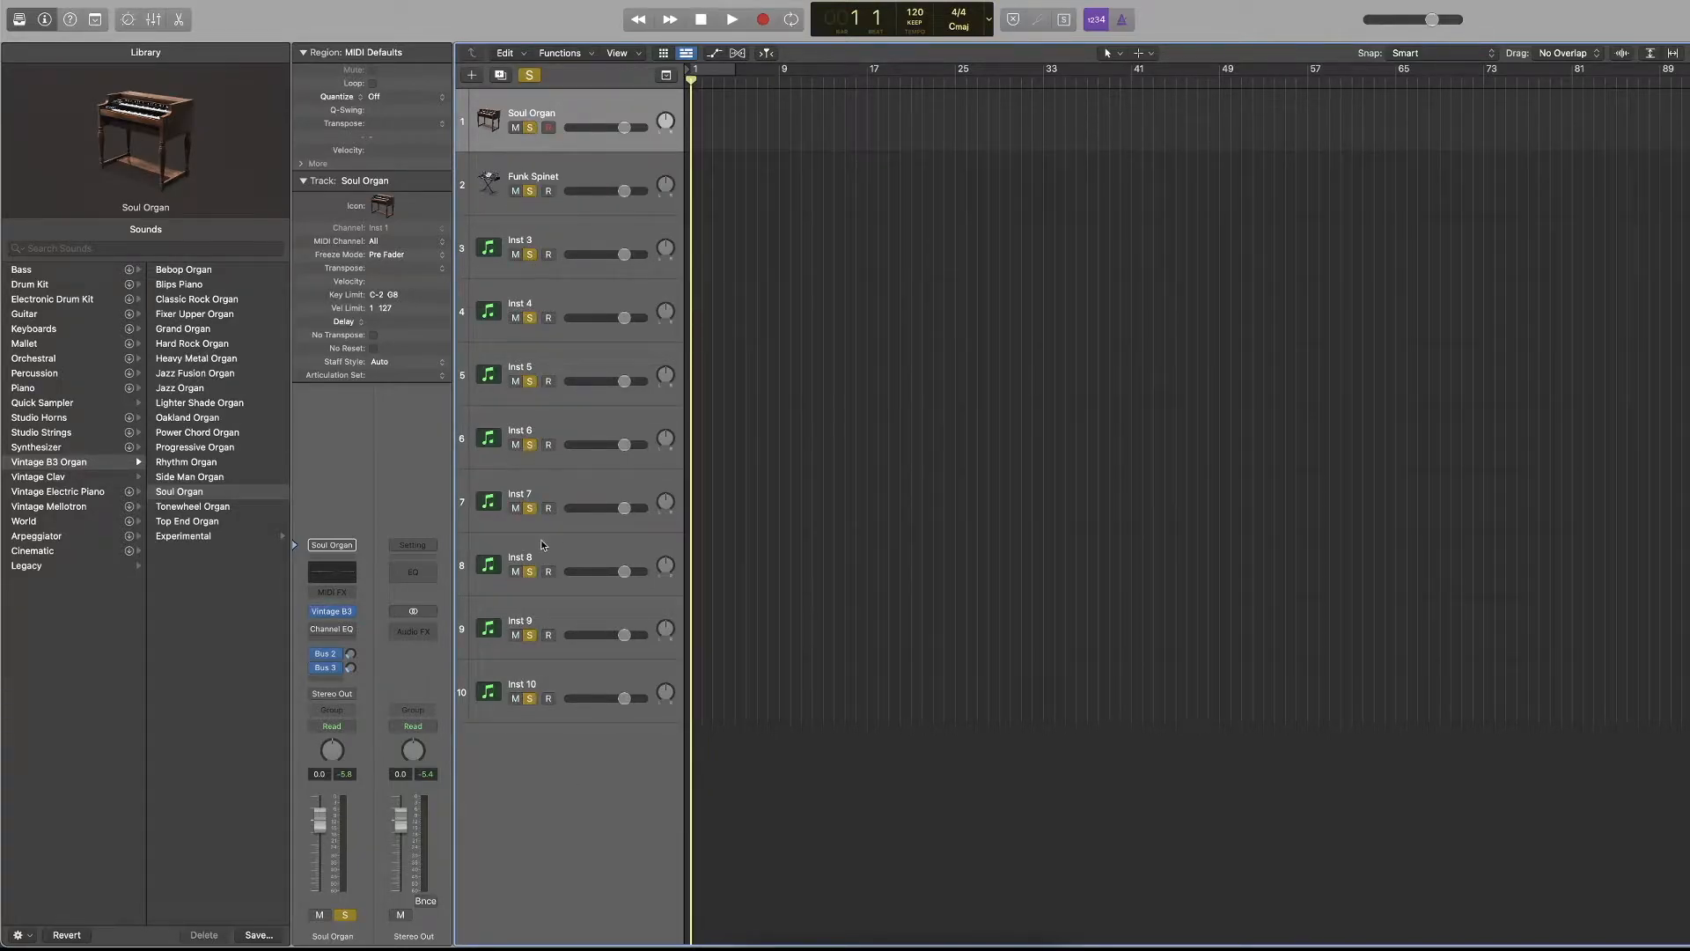
click(530, 699)
drag(531, 130, 530, 634)
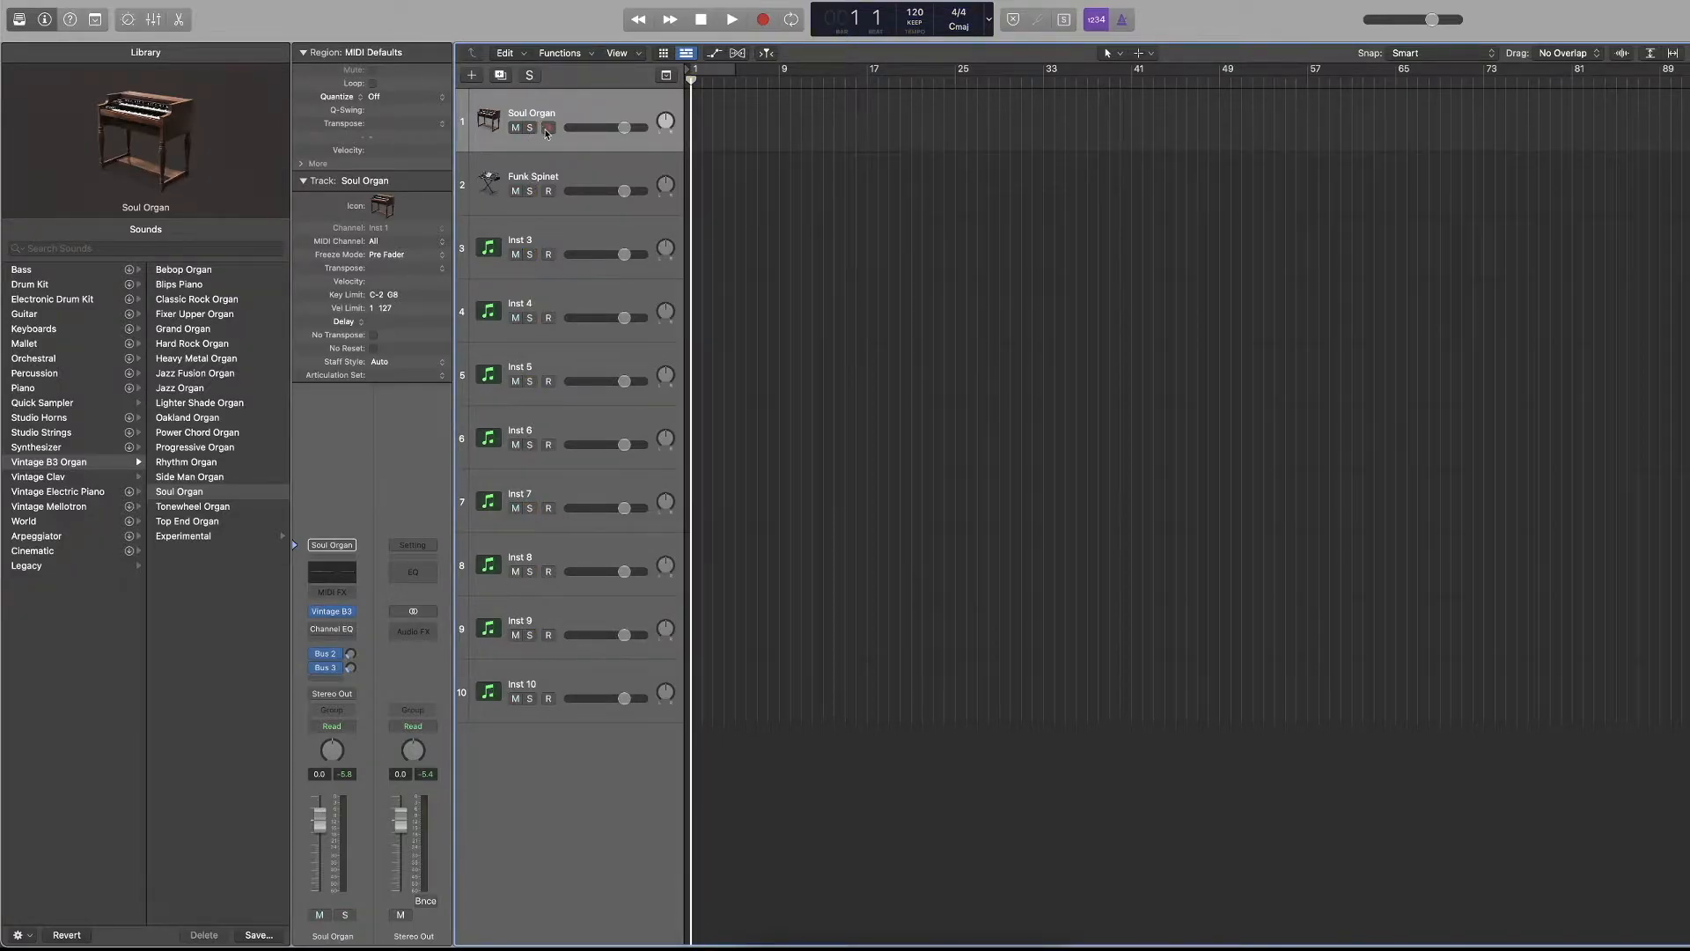
Record-enable all ten tracks, and turn off the count-in and metronome.
drag(547, 129, 552, 343)
drag(552, 543, 554, 726)
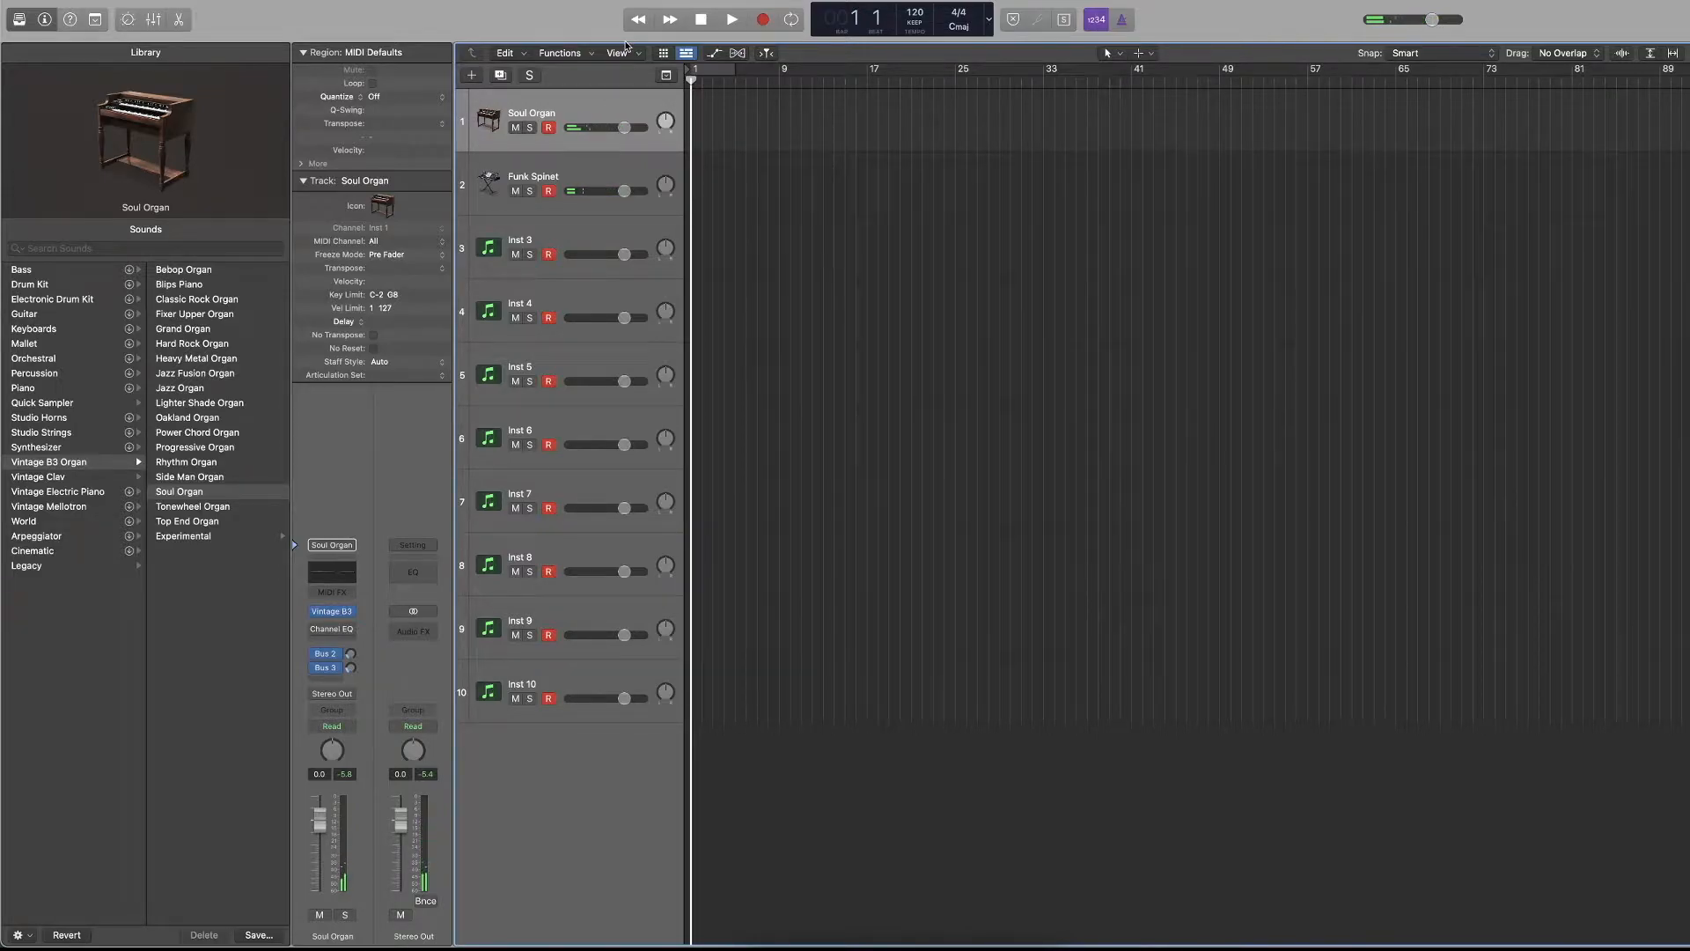
click(1096, 19)
Record a short take of about two bars on all ten armed tracks, and enlarge the recorded regions horizontally.
key(r)
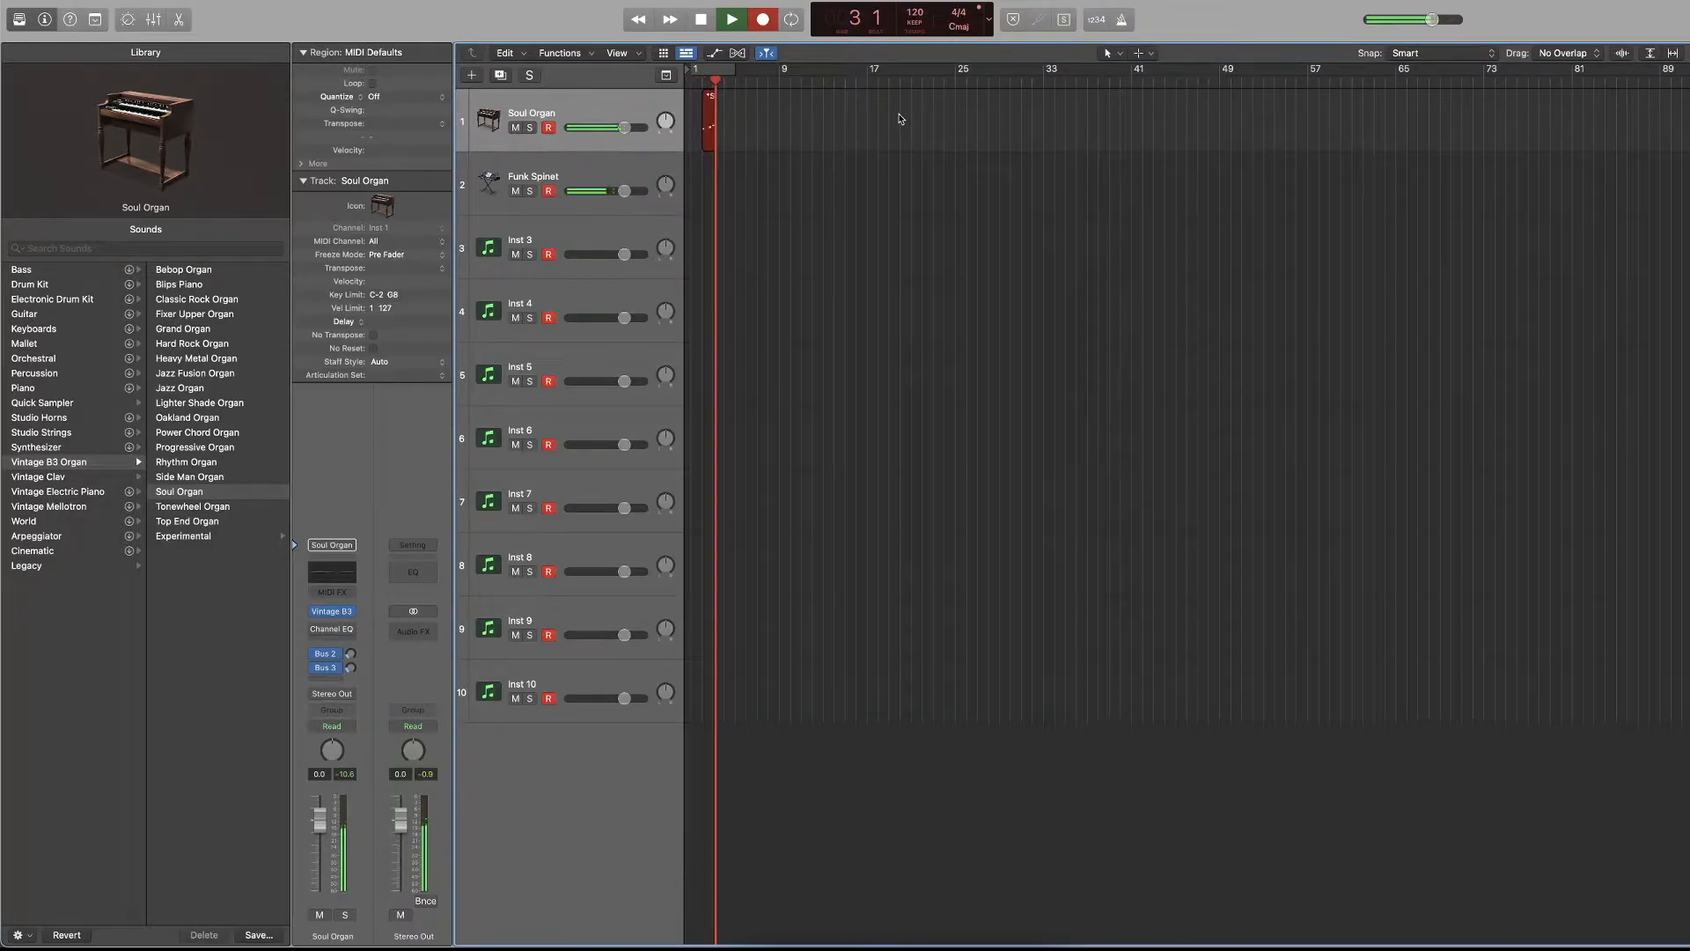
key(space)
key(super+Right)
key(super+Right)
key(super+Right)
key(super+Right)
key(super+Right)
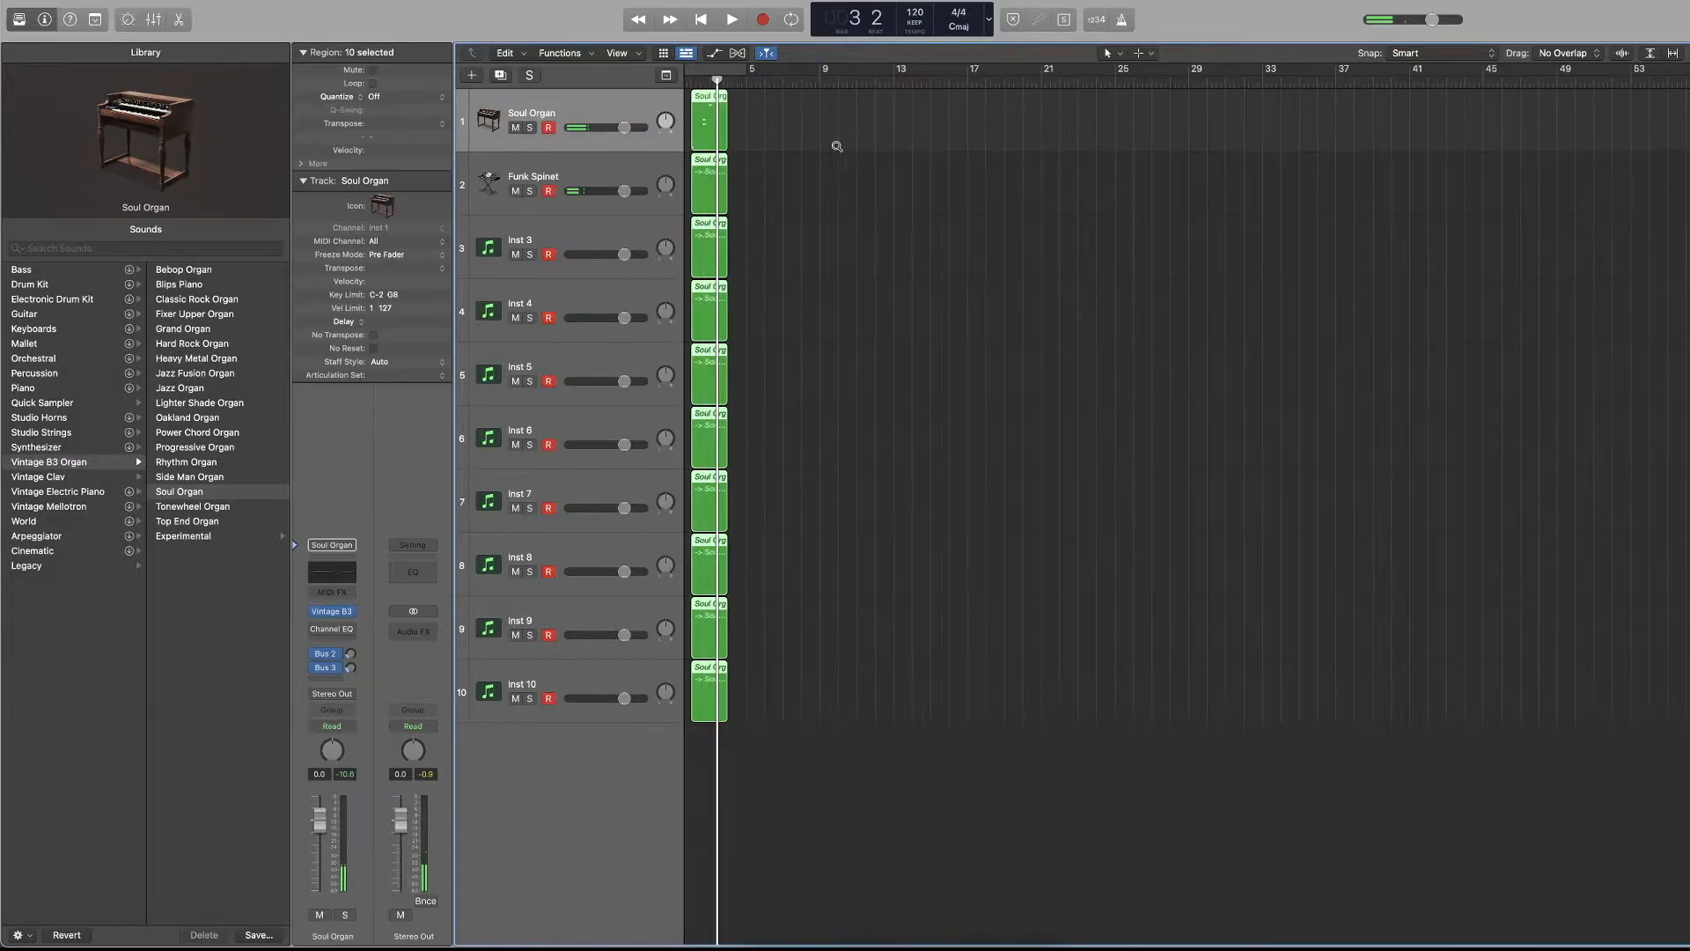
scroll(837, 150, left, 3)
Play back the recorded take several times, starting from around bar 2.
click(742, 78)
key(space)
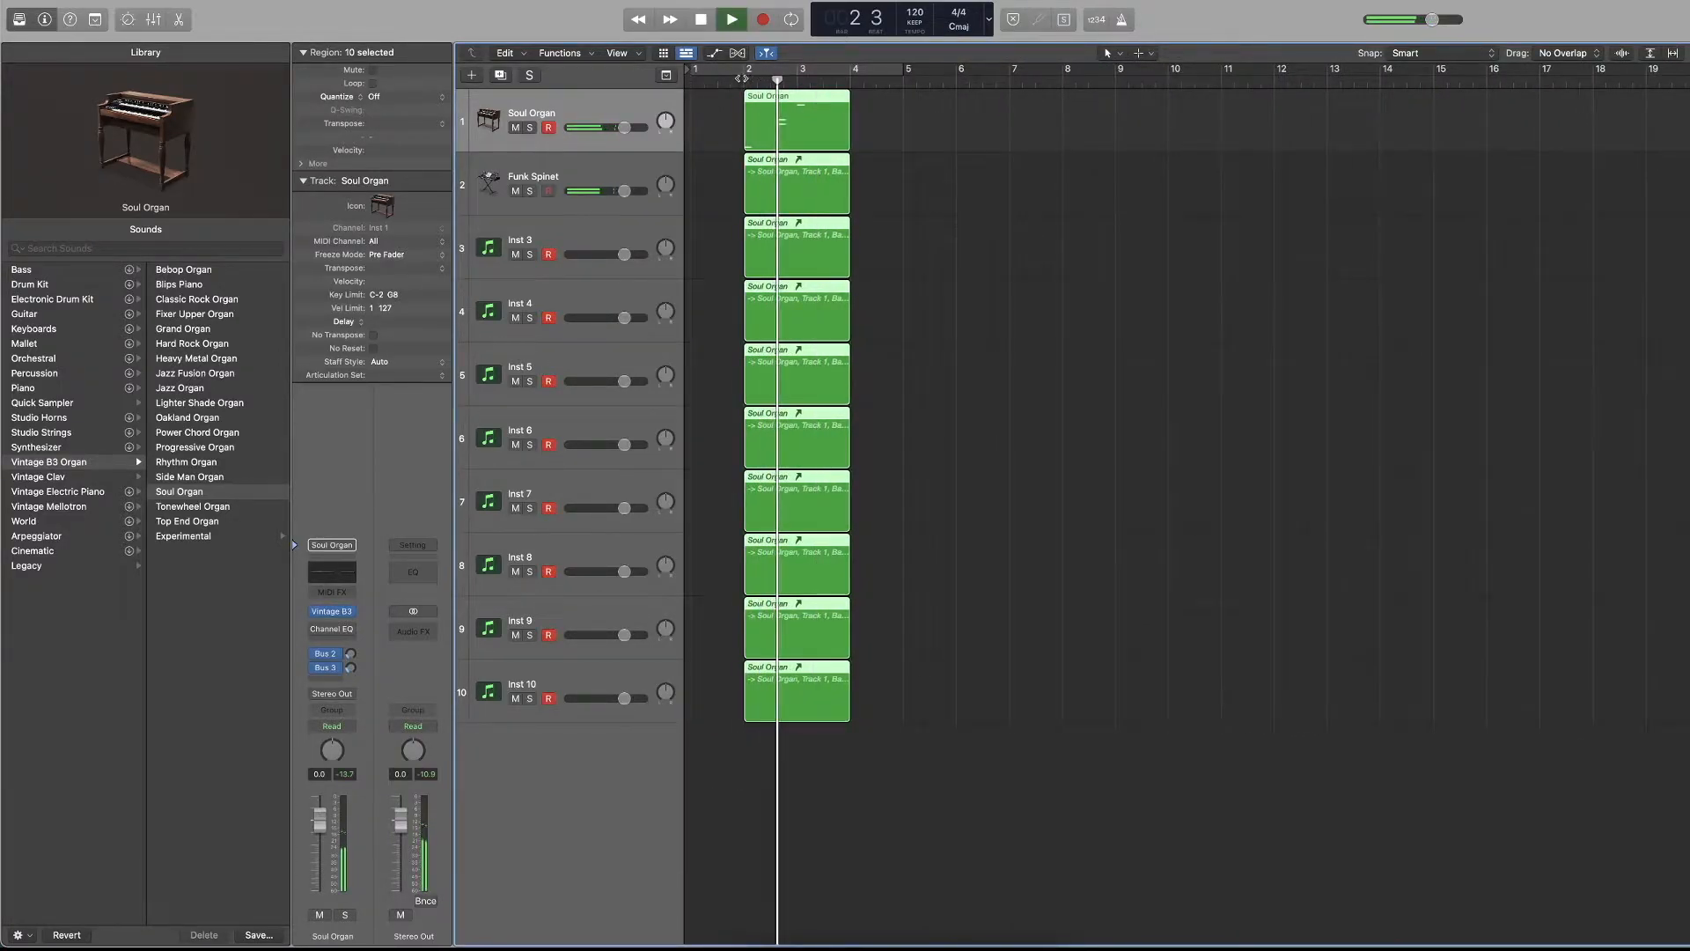
key(space)
click(831, 134)
mouse_move(830, 134)
mouse_down()
mouse_move(917, 129)
mouse_move(838, 128)
mouse_up()
key(space)
key(space)
drag(837, 128, 788, 121)
key(space)
key(space)
Delete the recorded regions from all ten tracks, and turn off record enable on the whole group.
drag(1061, 140, 822, 751)
key(Delete)
drag(548, 138, 550, 306)
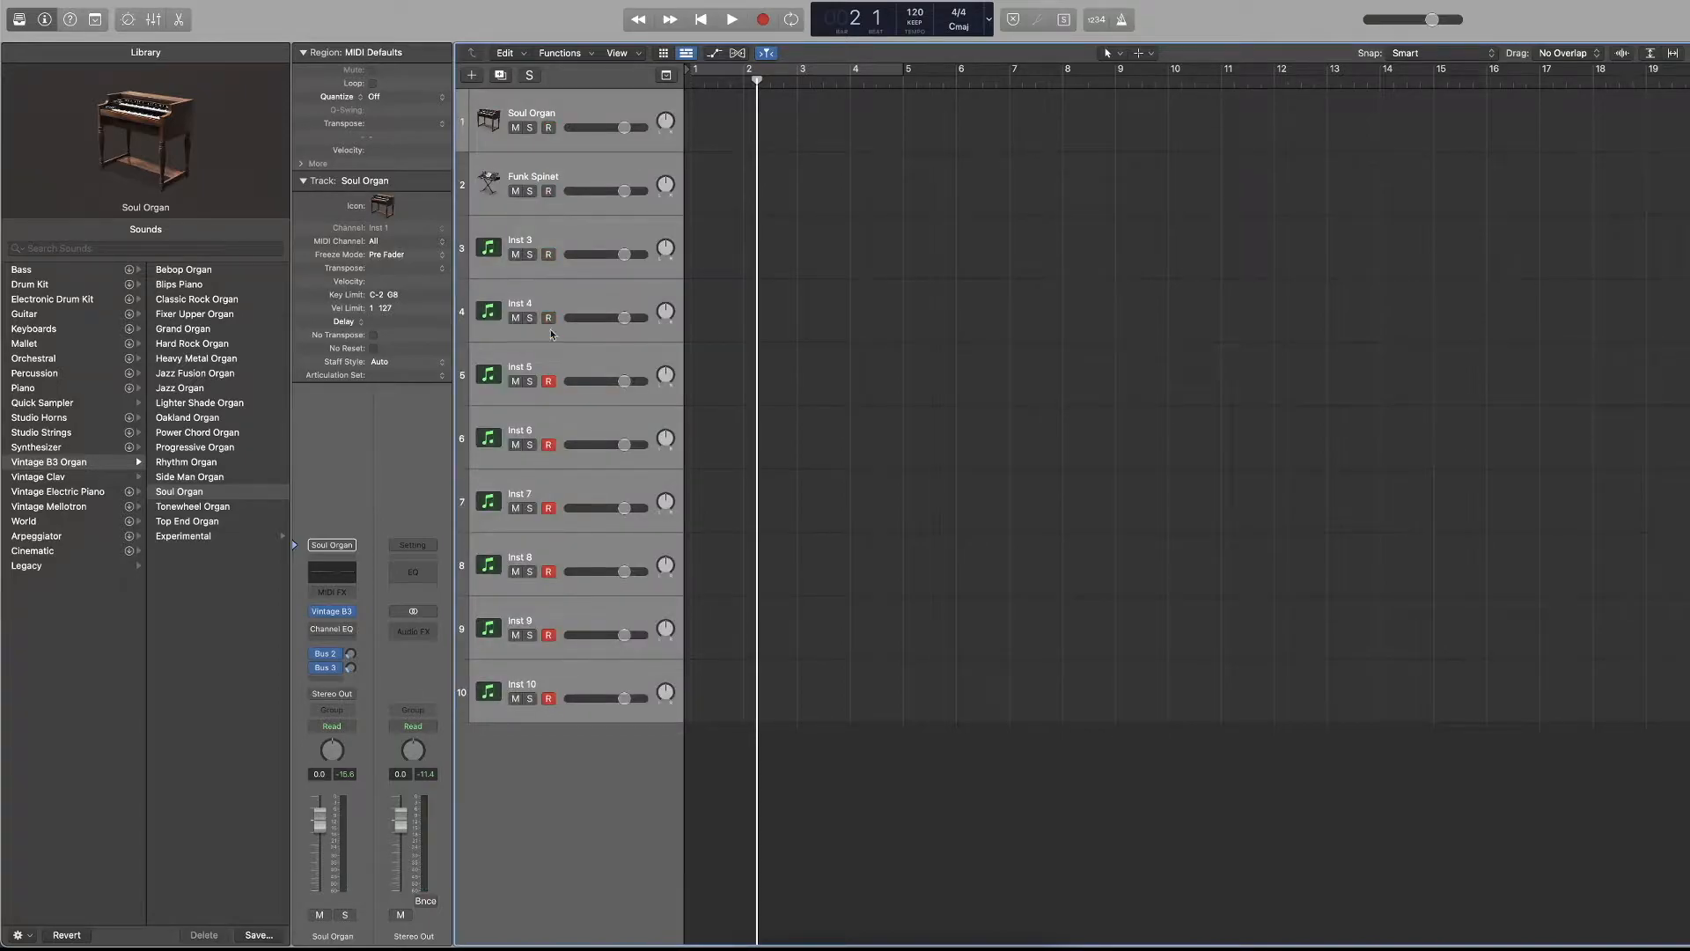
key(Return)
click(546, 268)
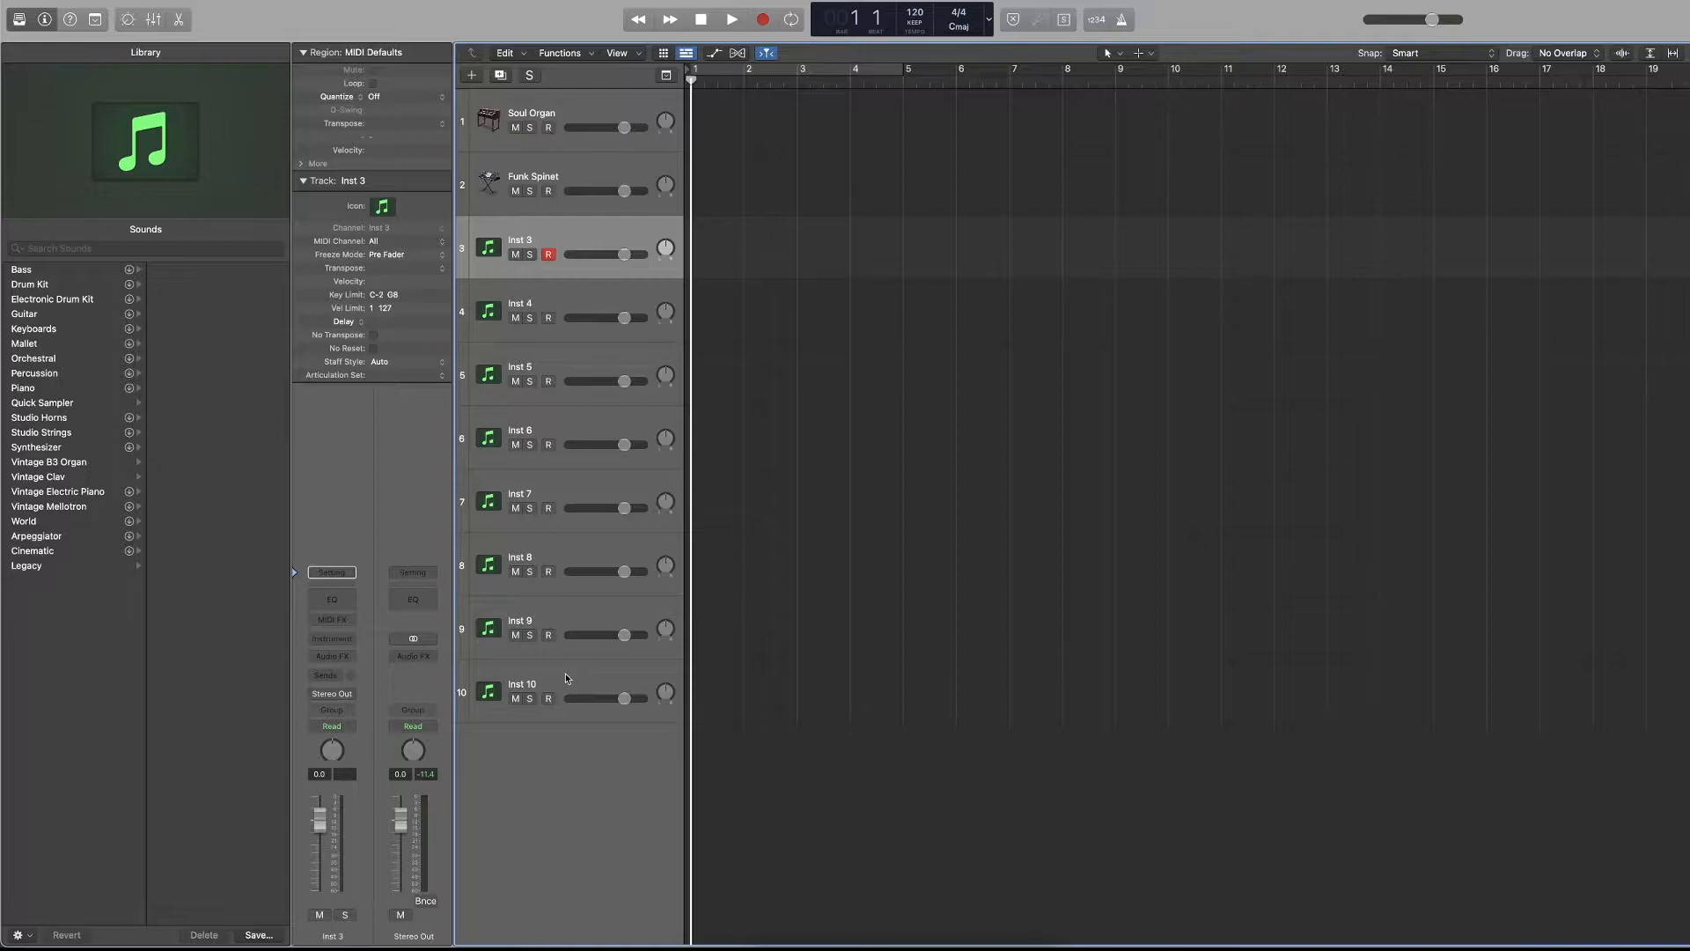
Select tracks 2 through 10, from Funk Spinet to Inst 10, and delete them.
click(585, 178)
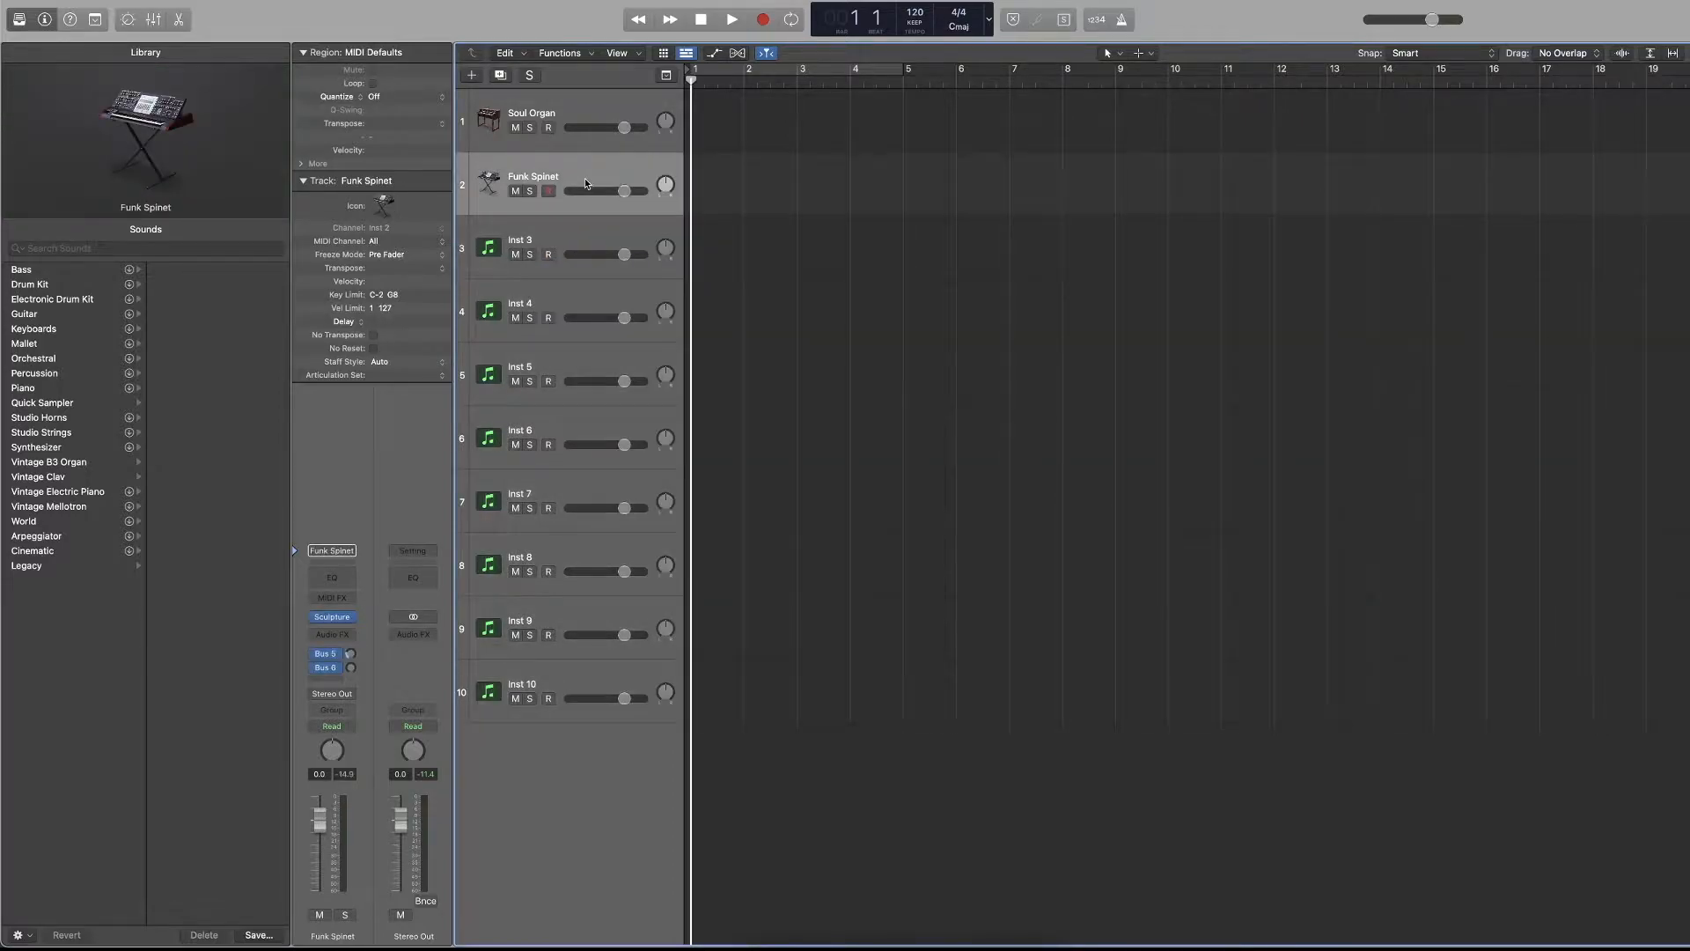
shift+click(578, 673)
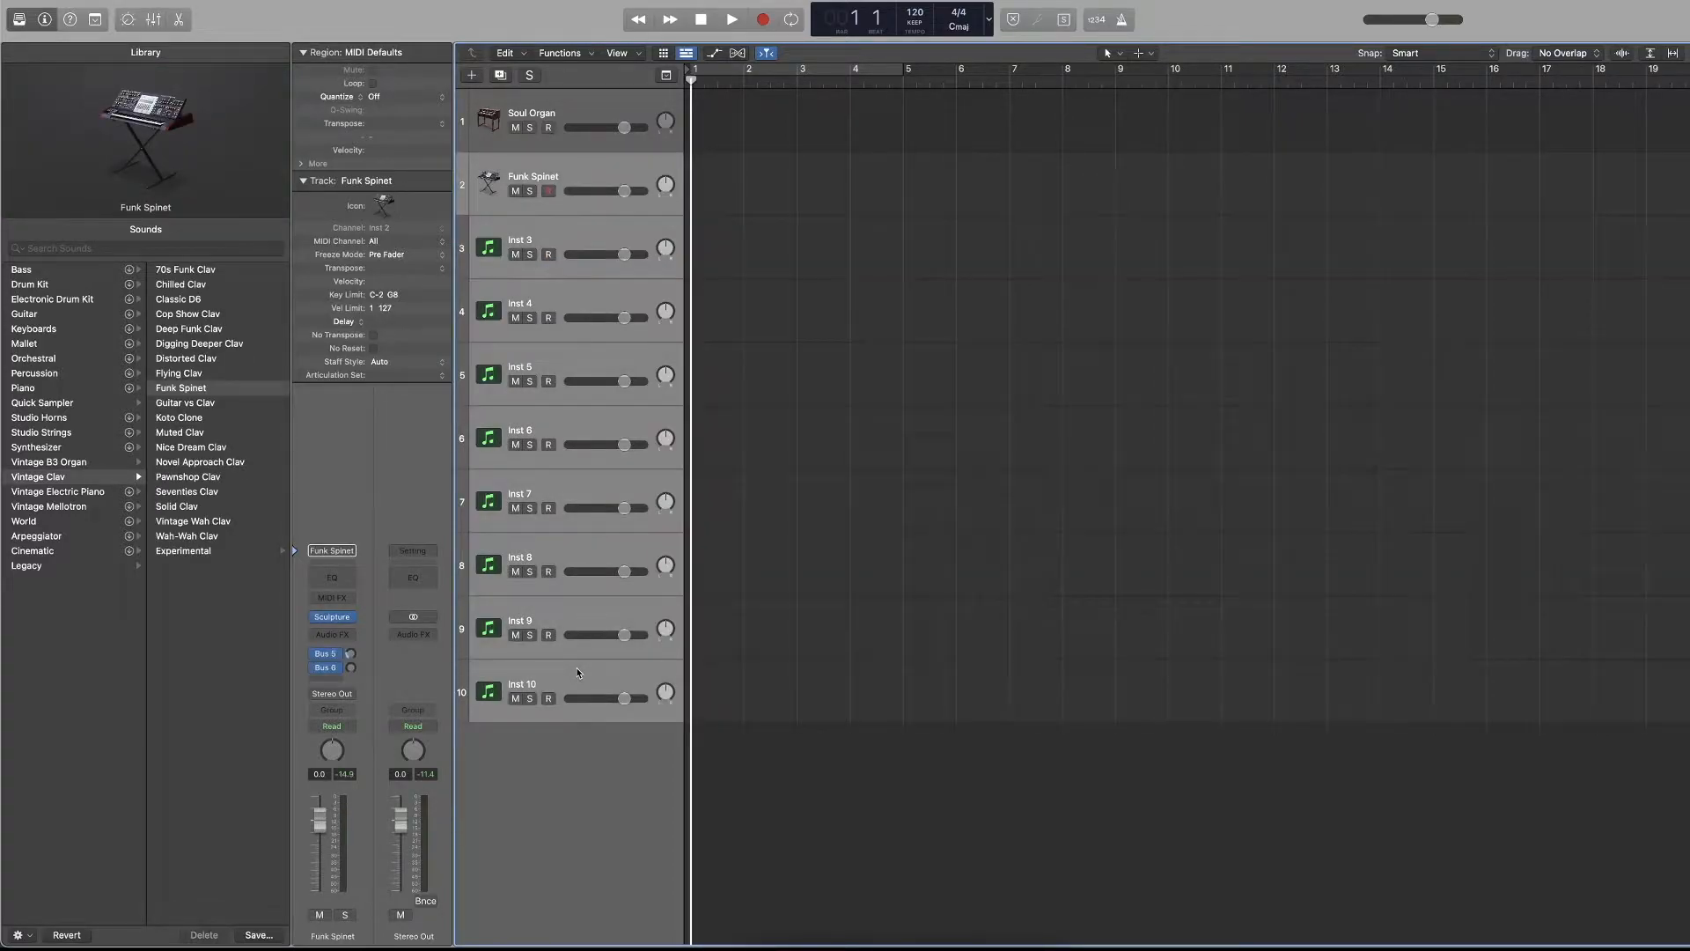
key(super+BackSpace)
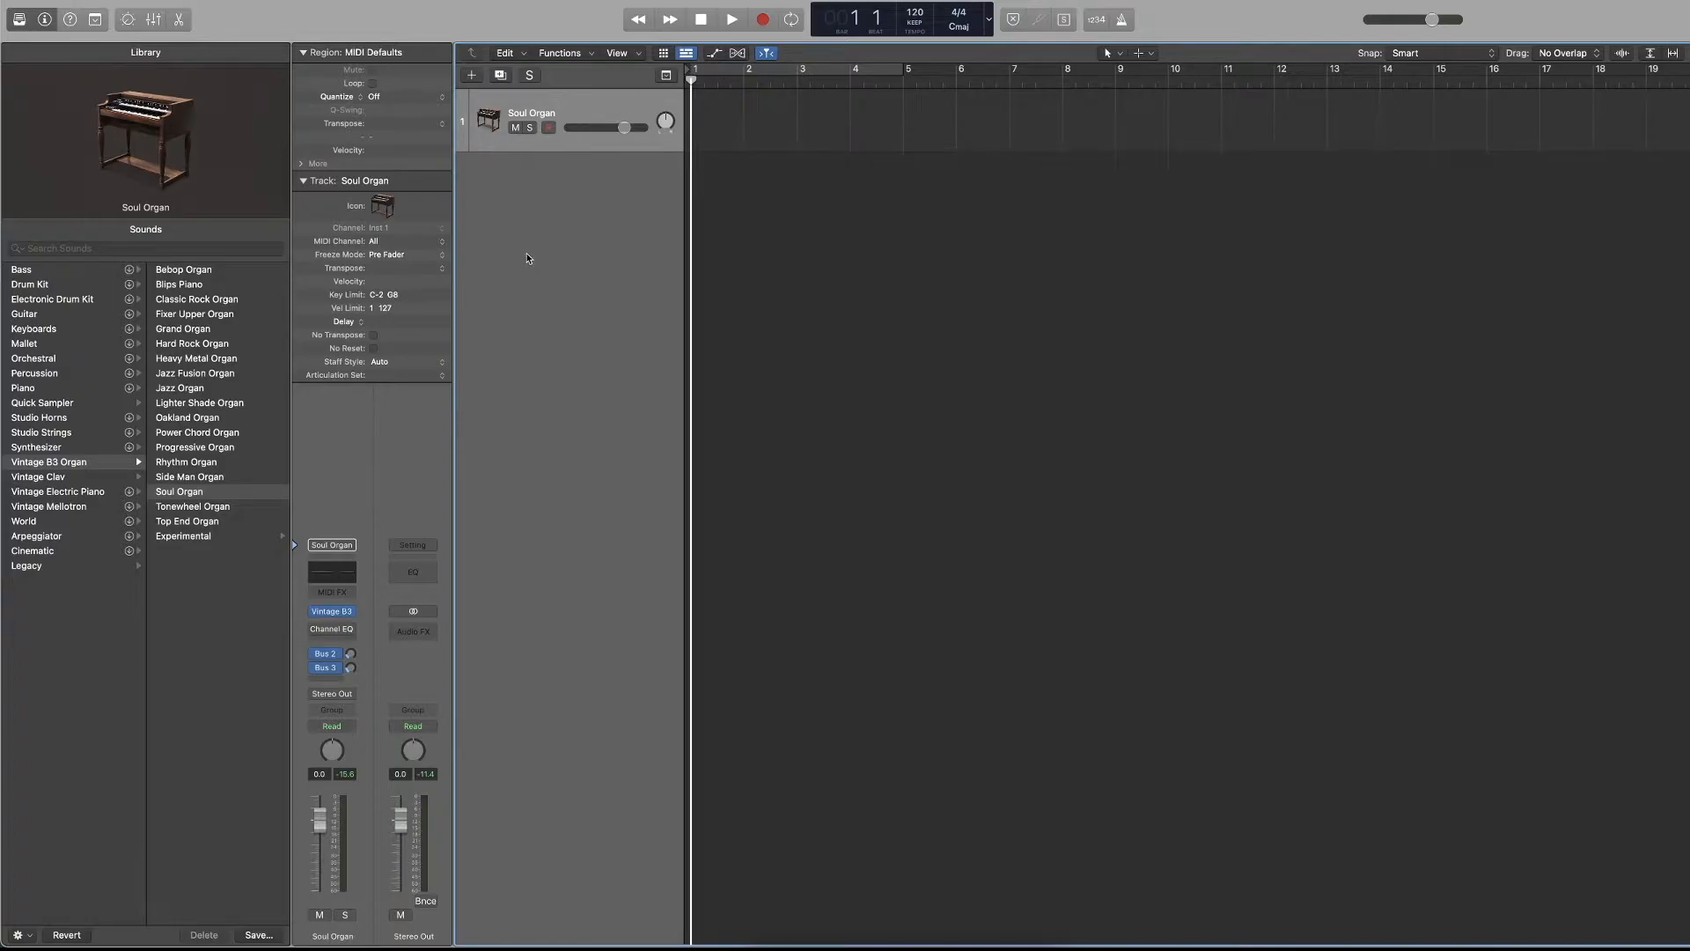
Hide the Library, and add one software instrument track with an empty channel strip.
click(14, 22)
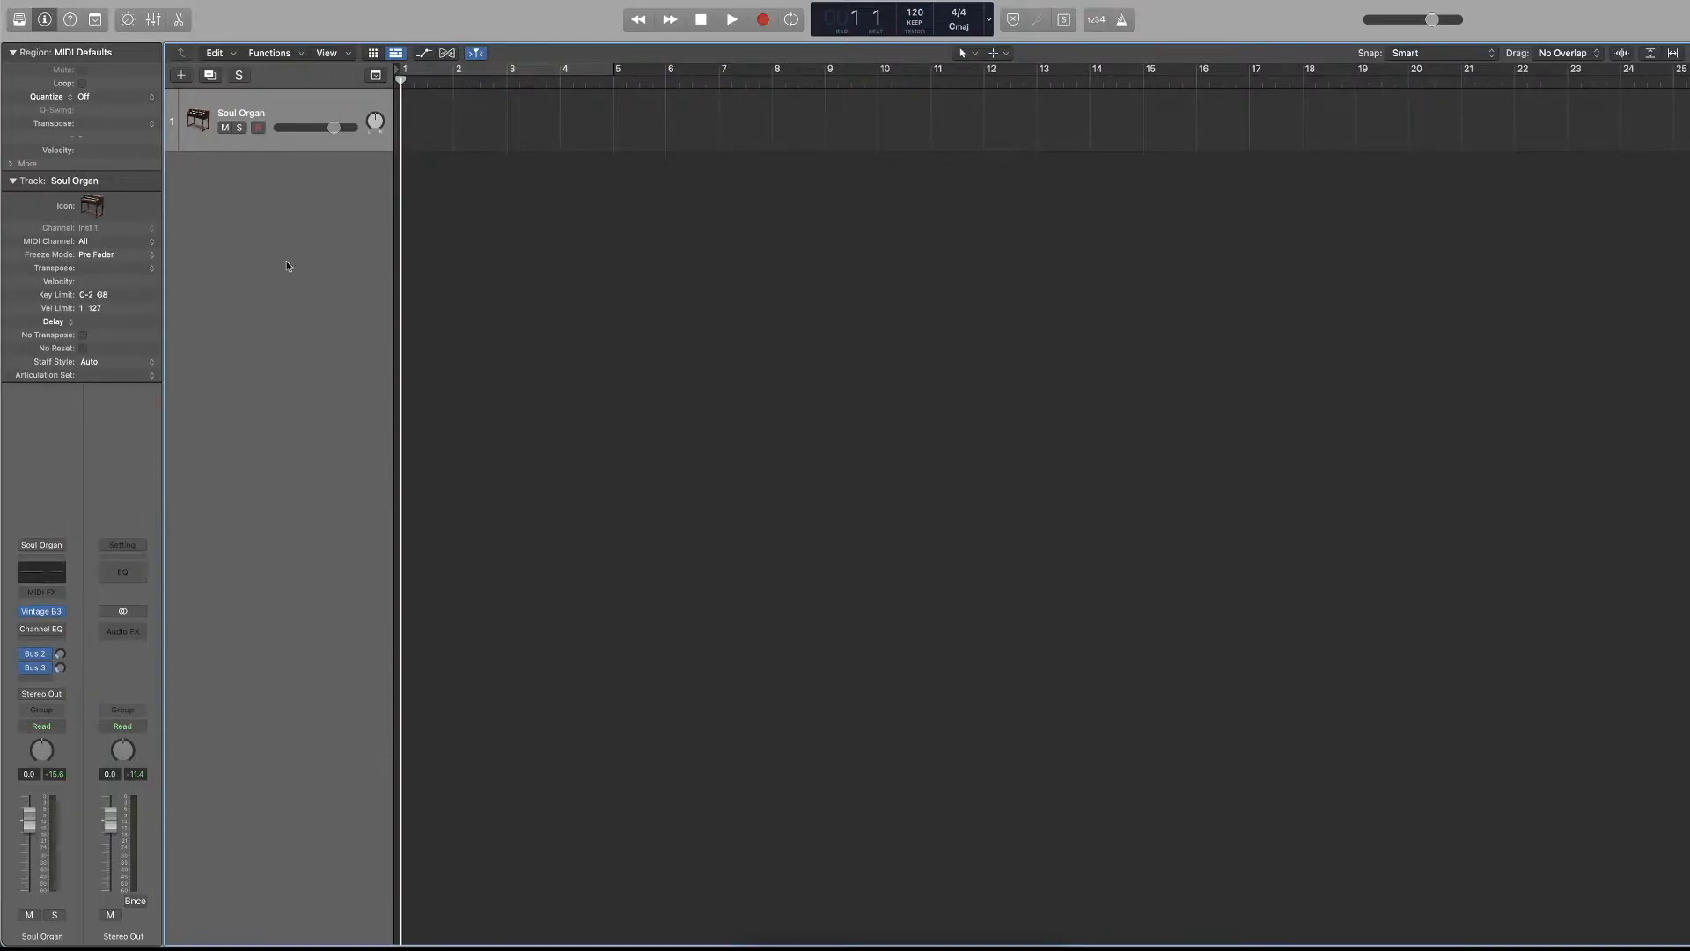
click(181, 75)
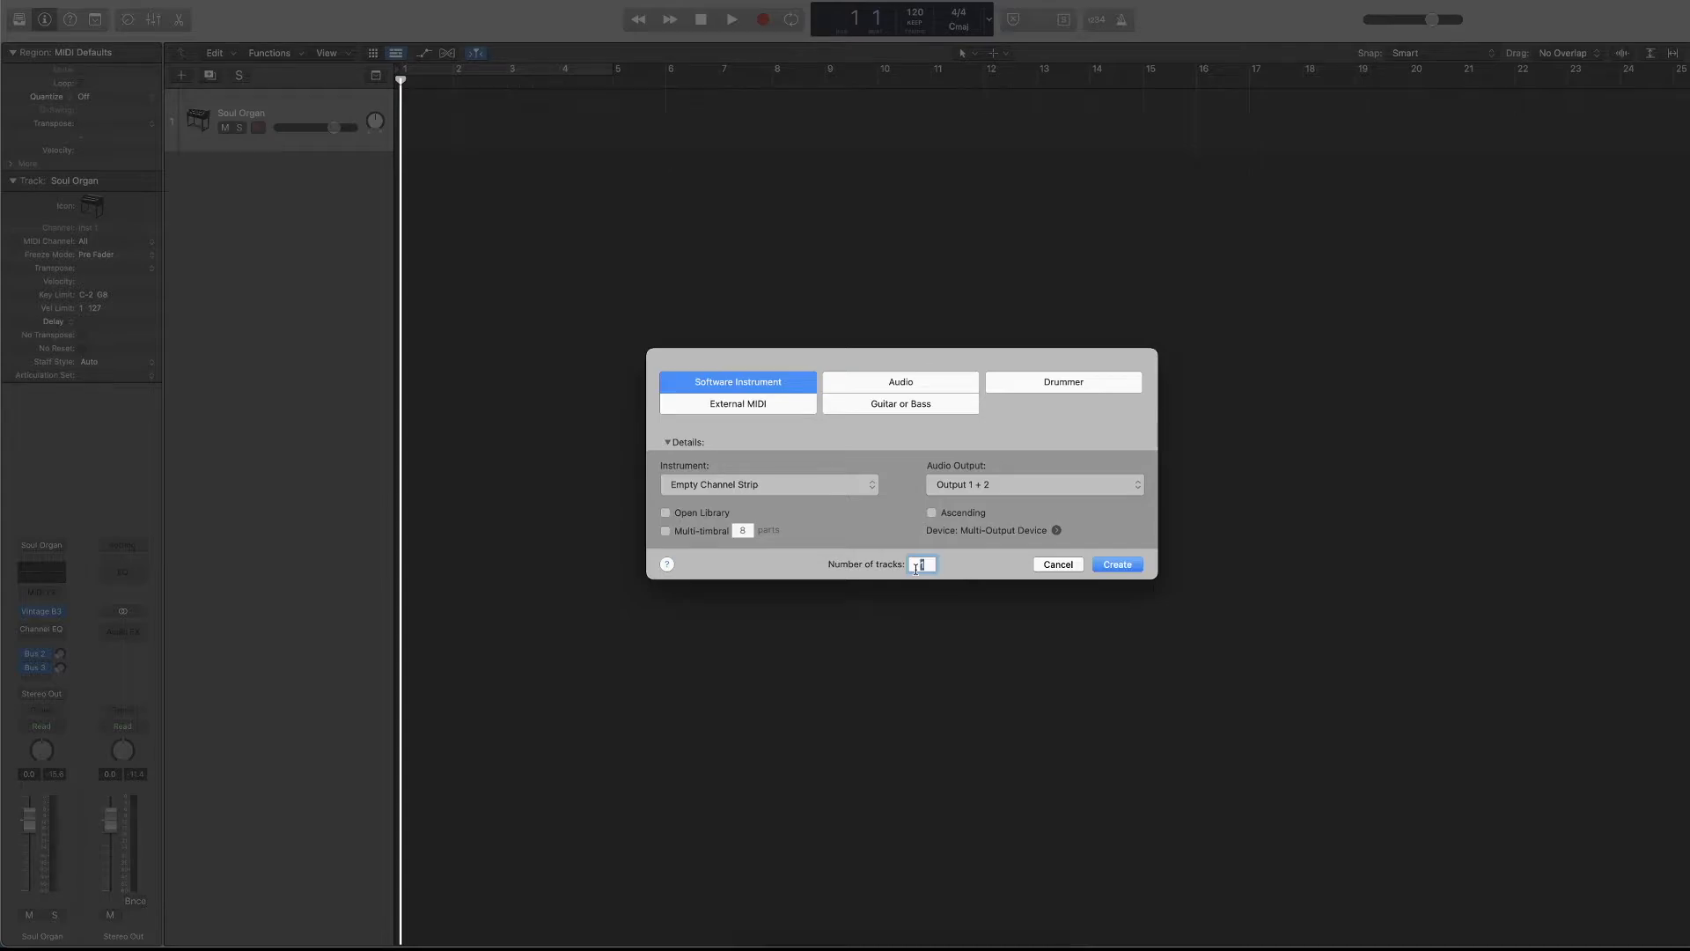
click(1117, 564)
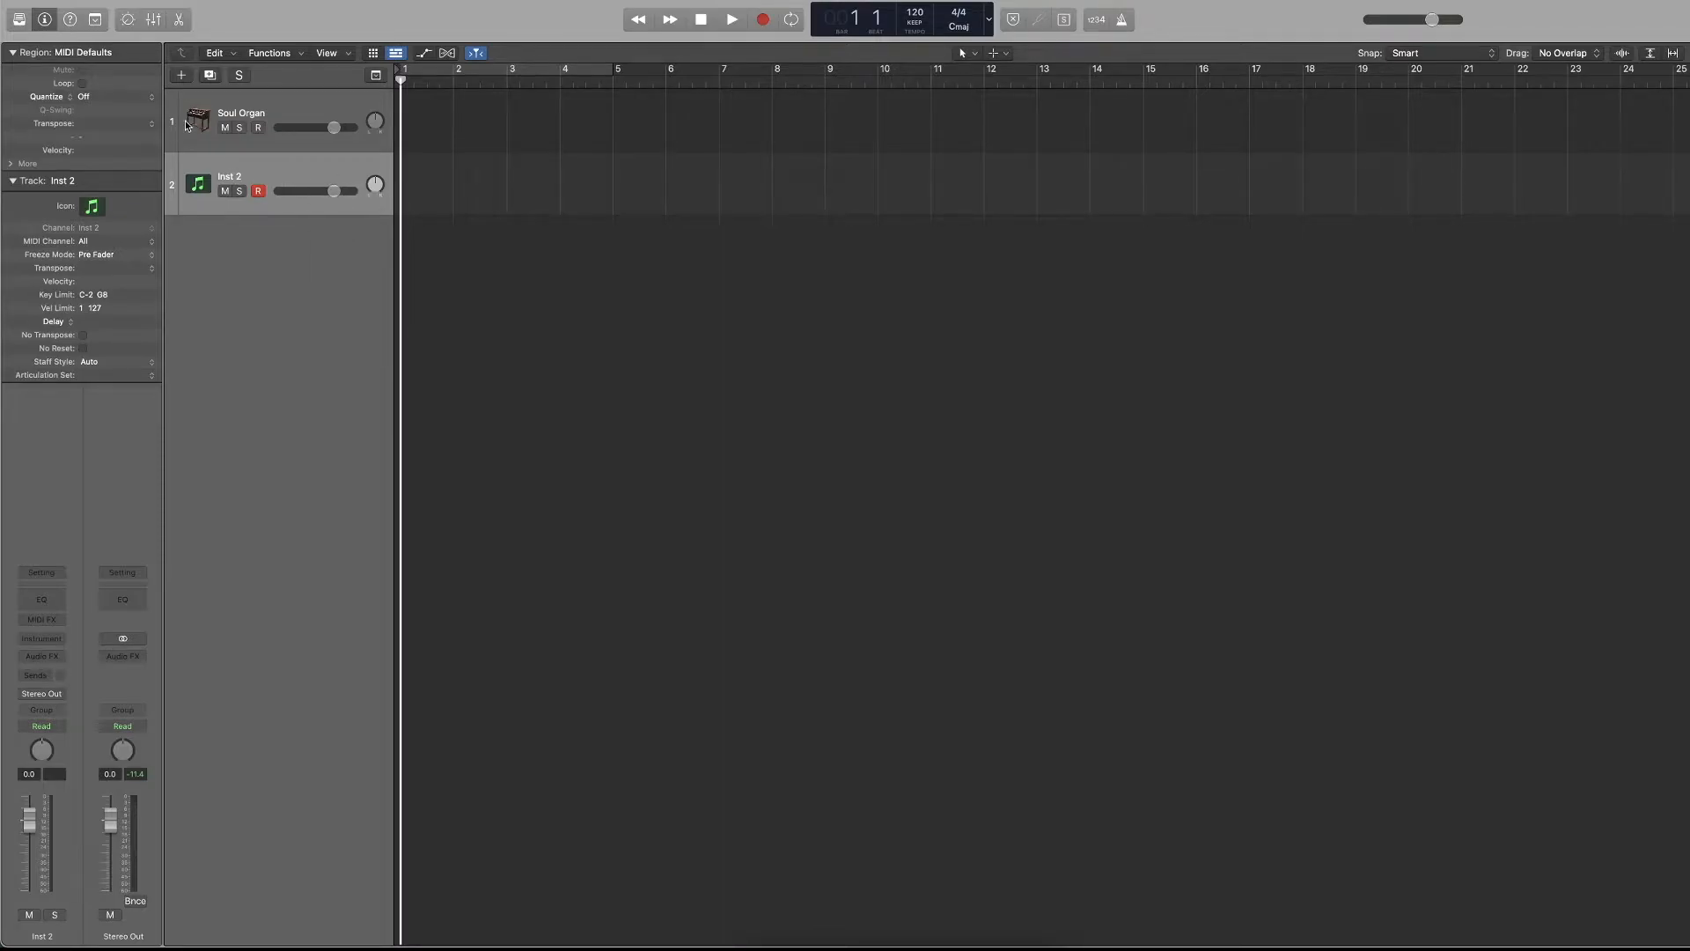
Add one record-enabled audio track with No Input and Output 1 + 2.
click(181, 75)
click(906, 364)
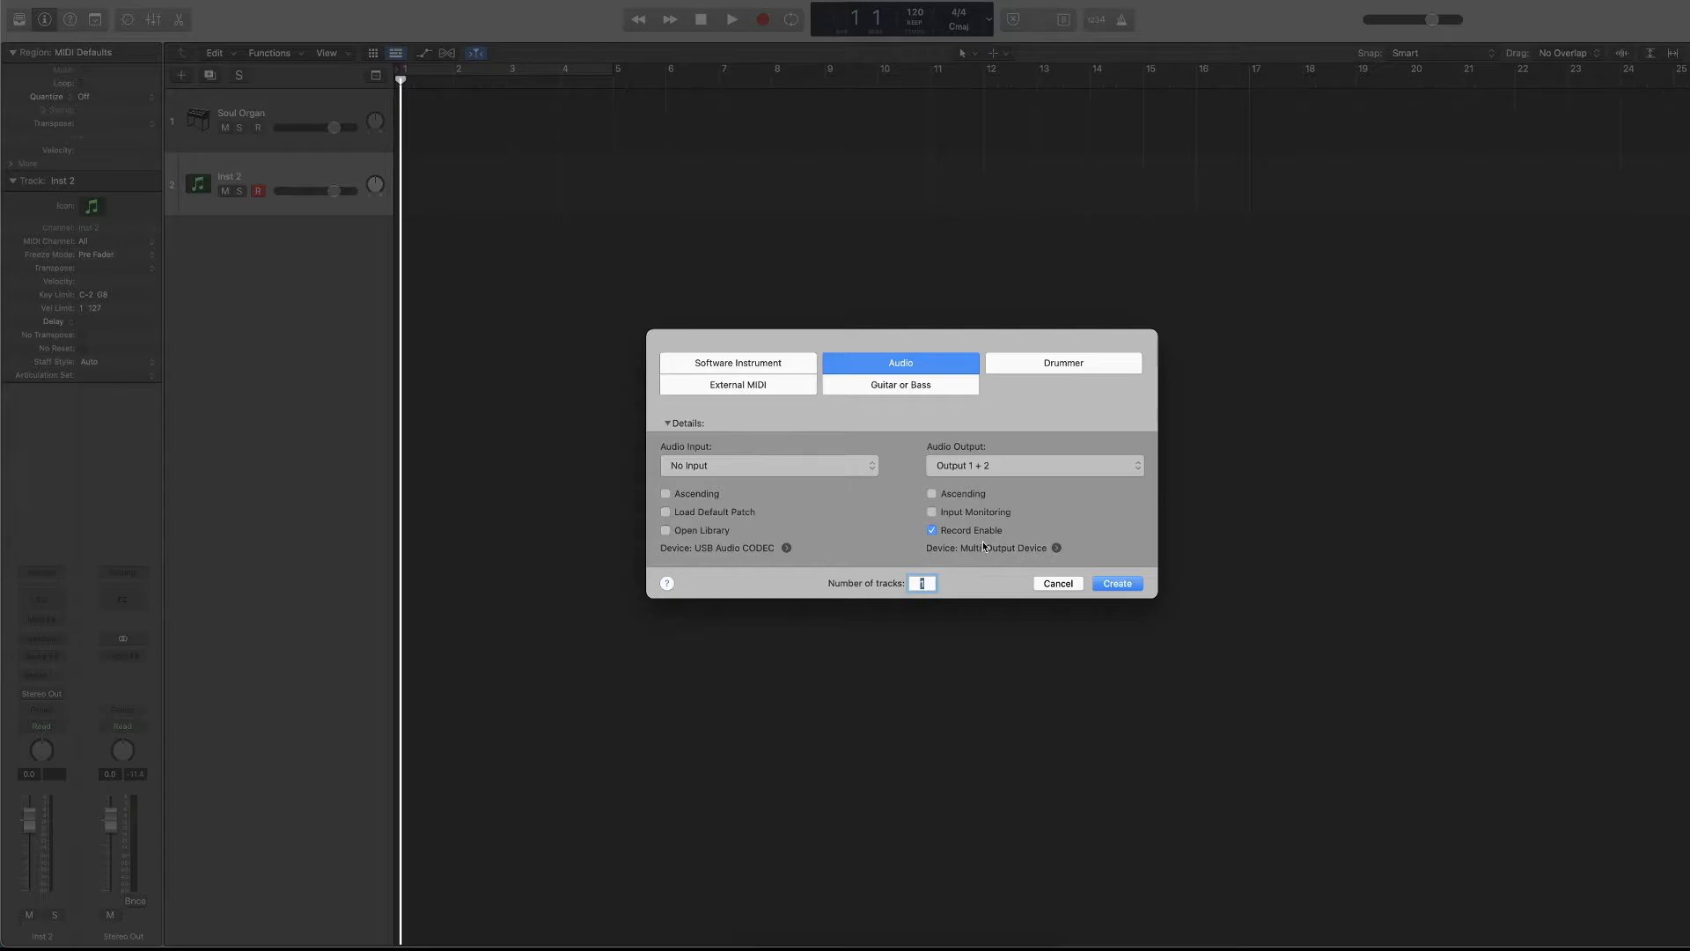
click(798, 362)
click(898, 362)
click(1114, 583)
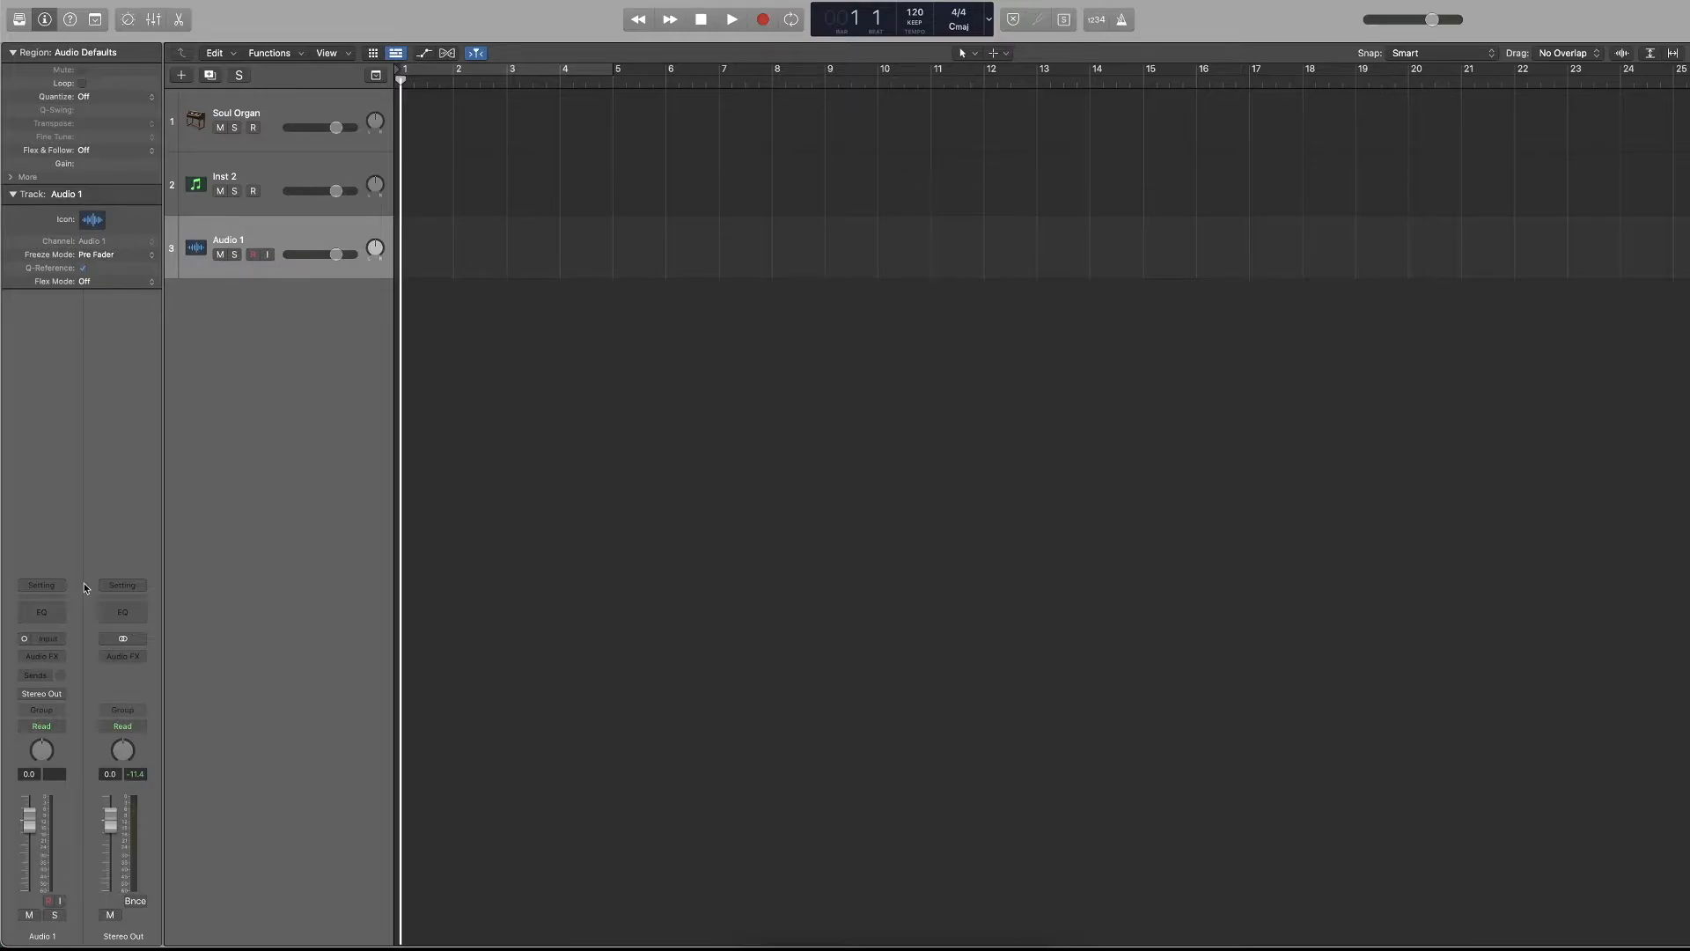
Set the audio track's channel input to Input 1.
click(44, 638)
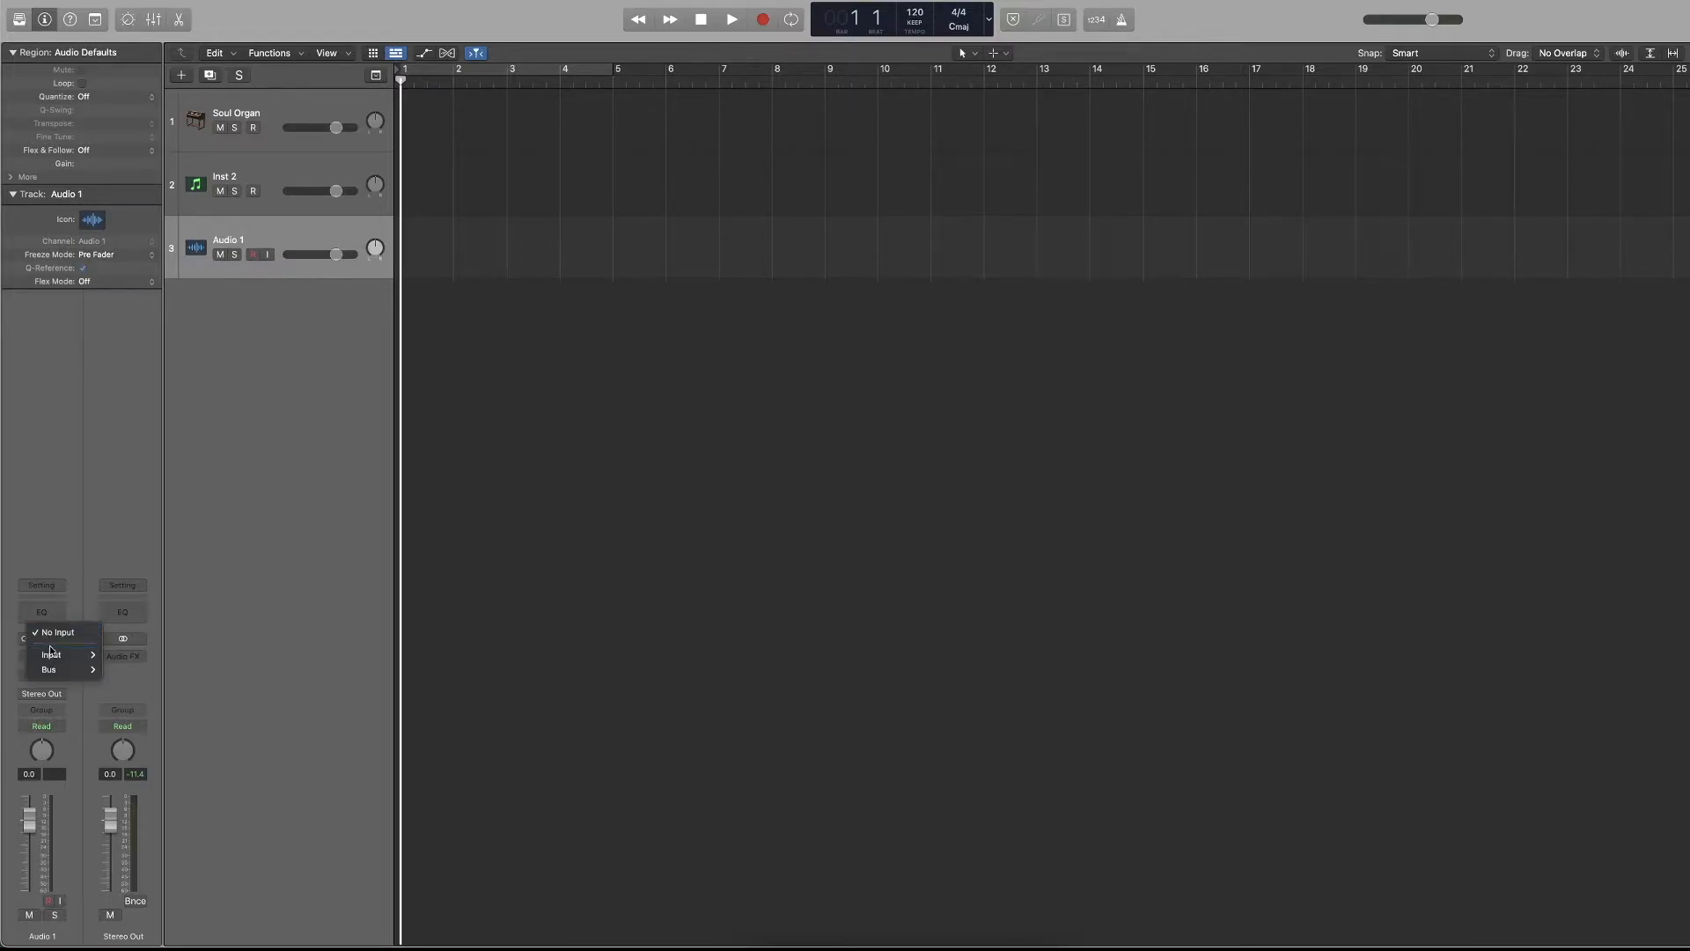
mouse_move(50, 652)
click(118, 654)
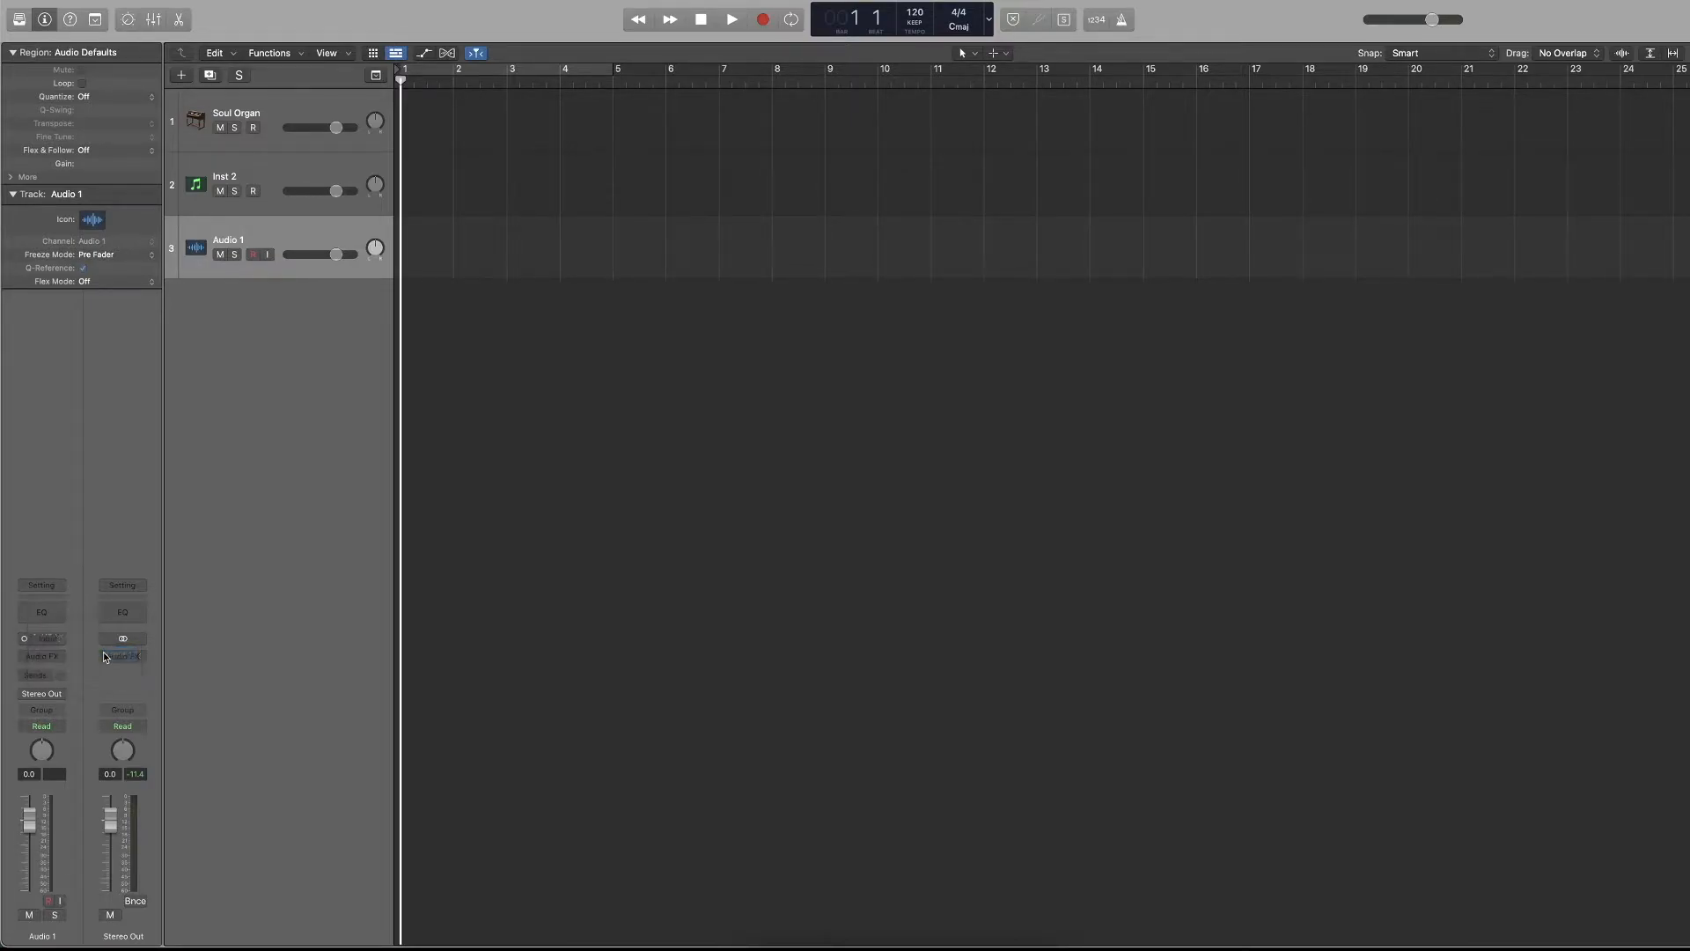
Record about one bar of audio on the Audio 1 track, and play it back from the start.
click(762, 21)
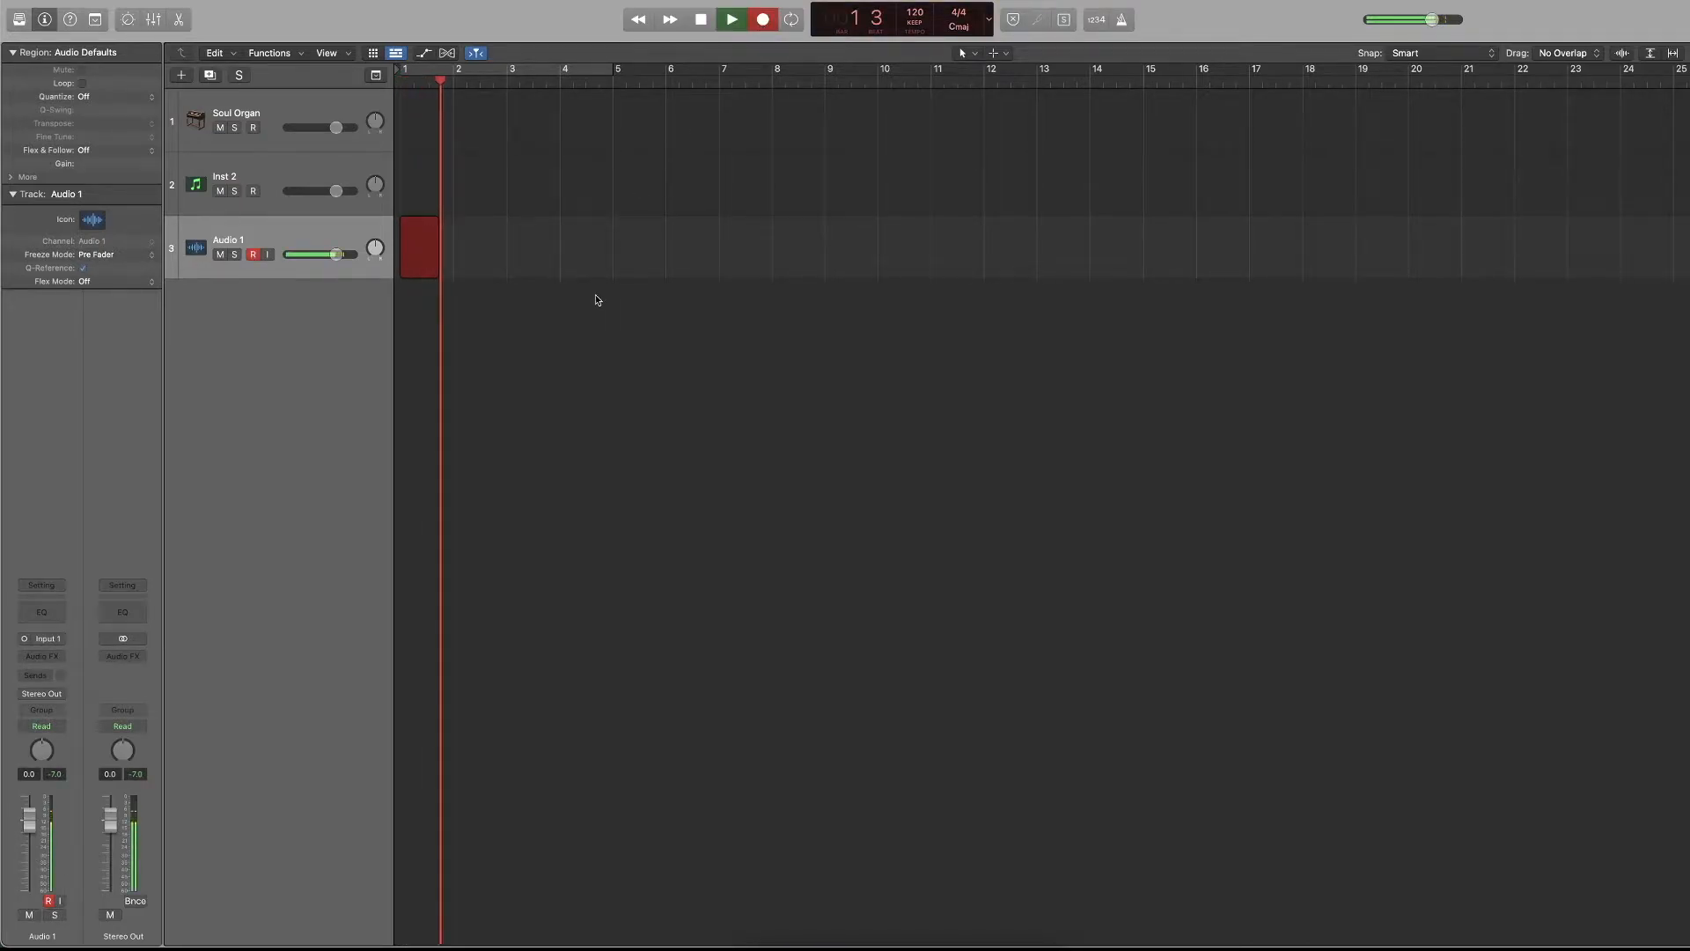
key(space)
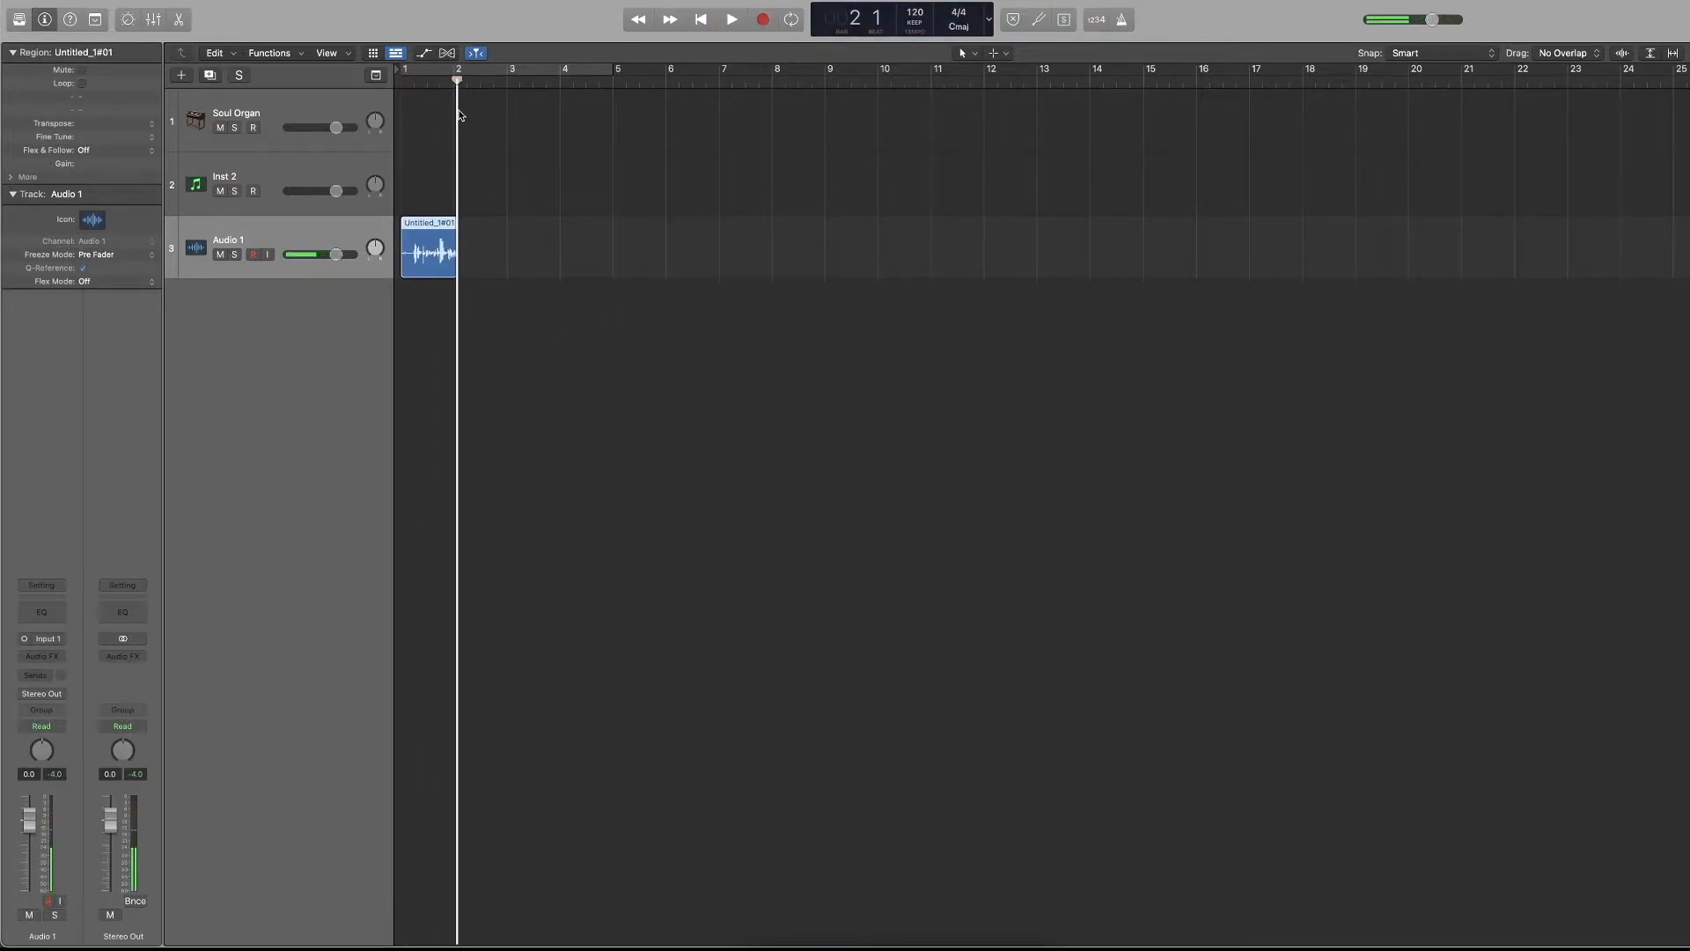
key(Return)
key(space)
key(space)
Delete the recorded audio region together with its audio file on disk.
drag(507, 221, 411, 354)
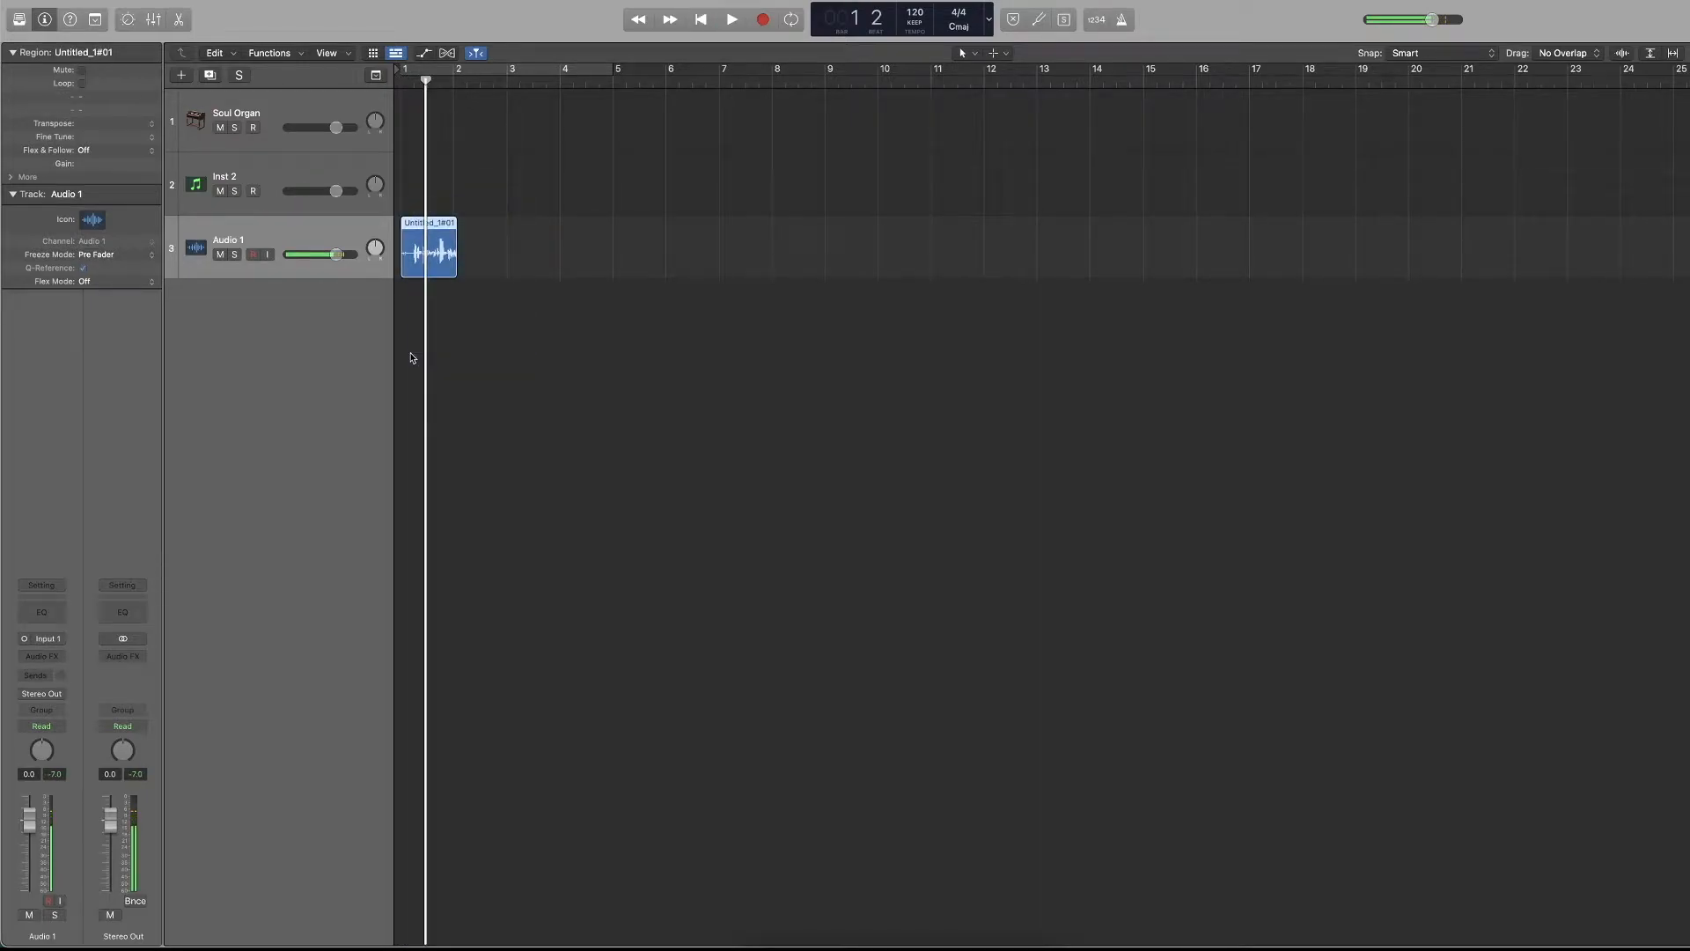
key(BackSpace)
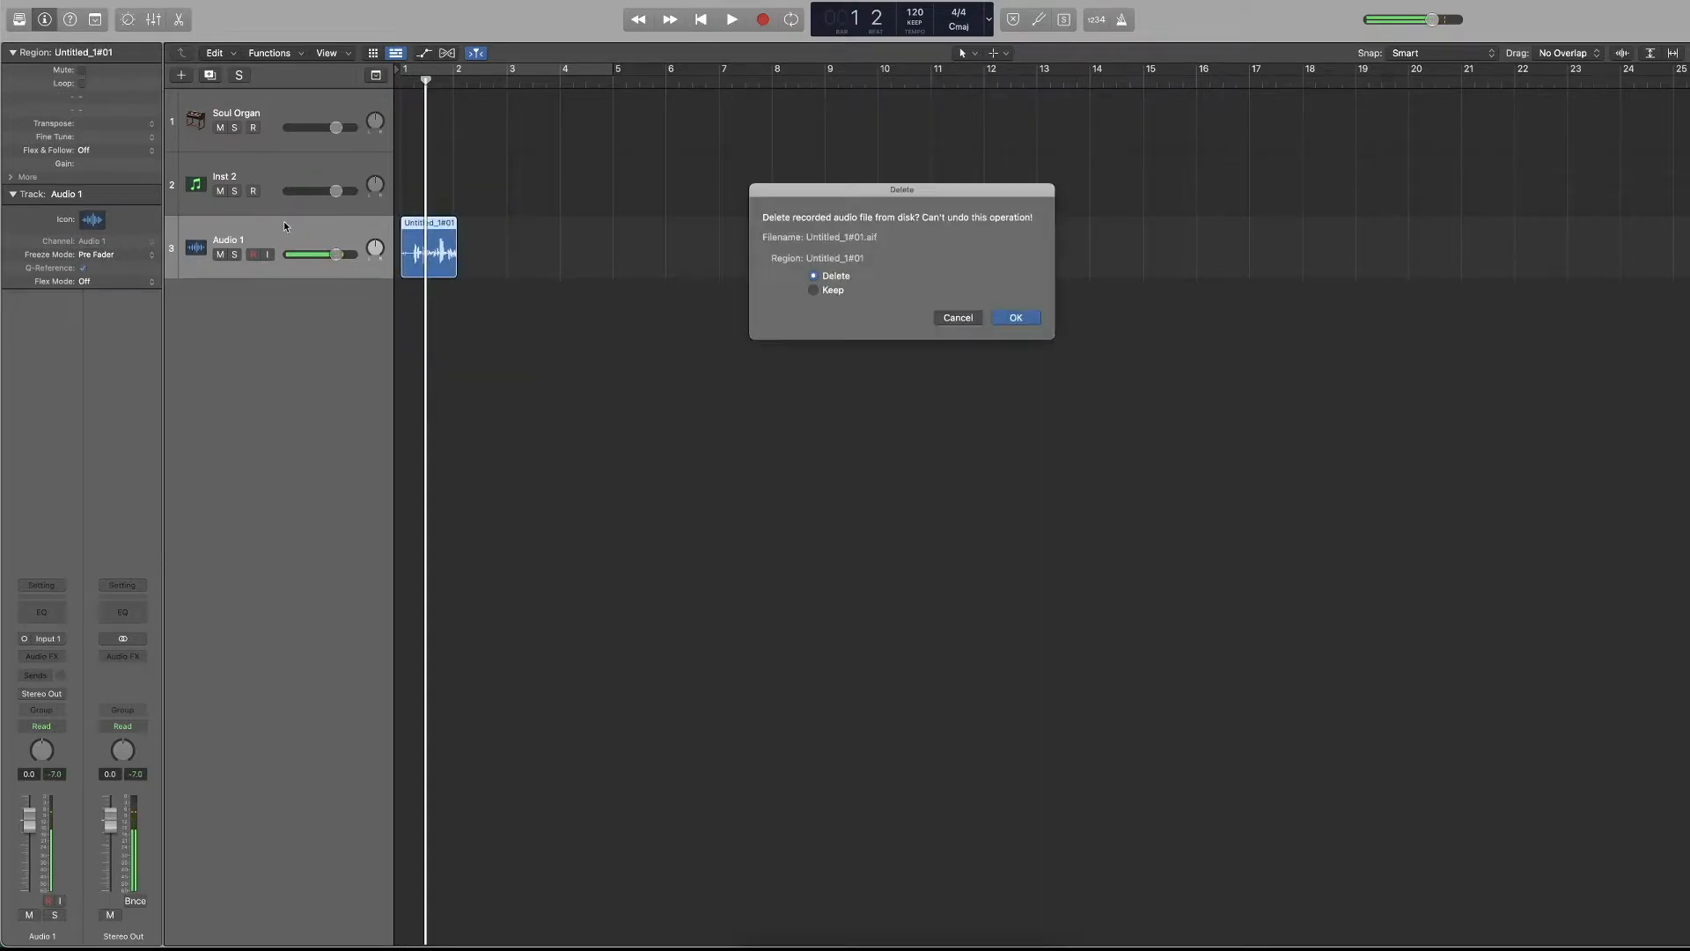
click(1015, 319)
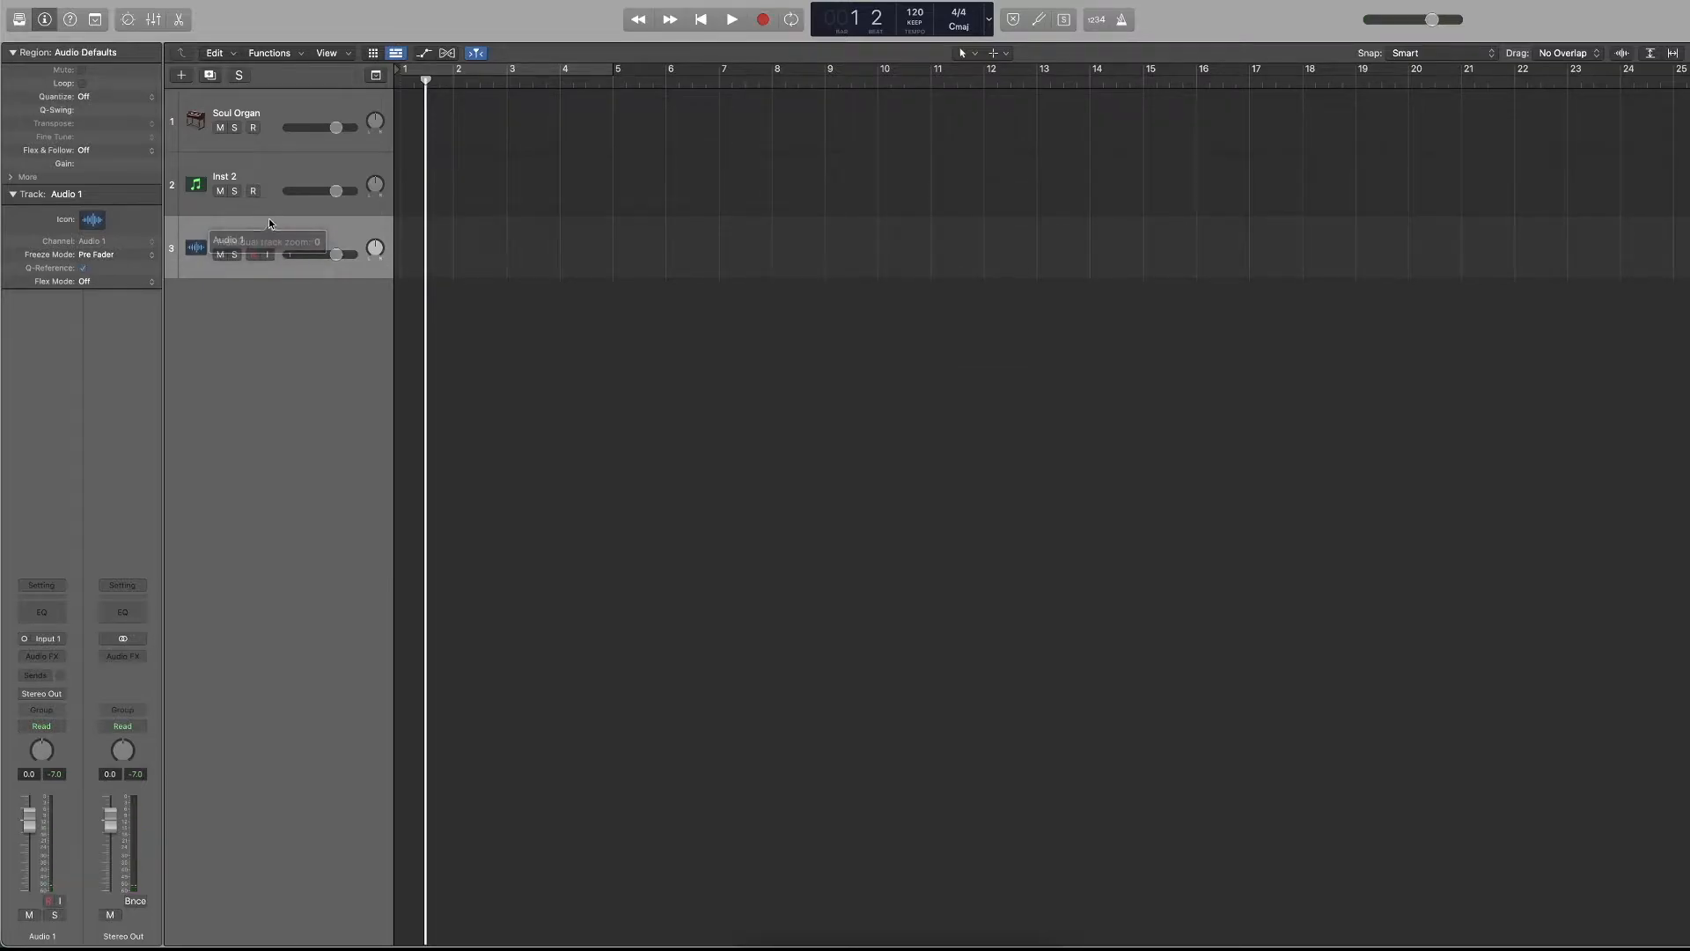
Delete the Audio 1 and Soul Organ tracks, and return the playhead to the project start.
key(super+BackSpace)
click(283, 117)
key(super+BackSpace)
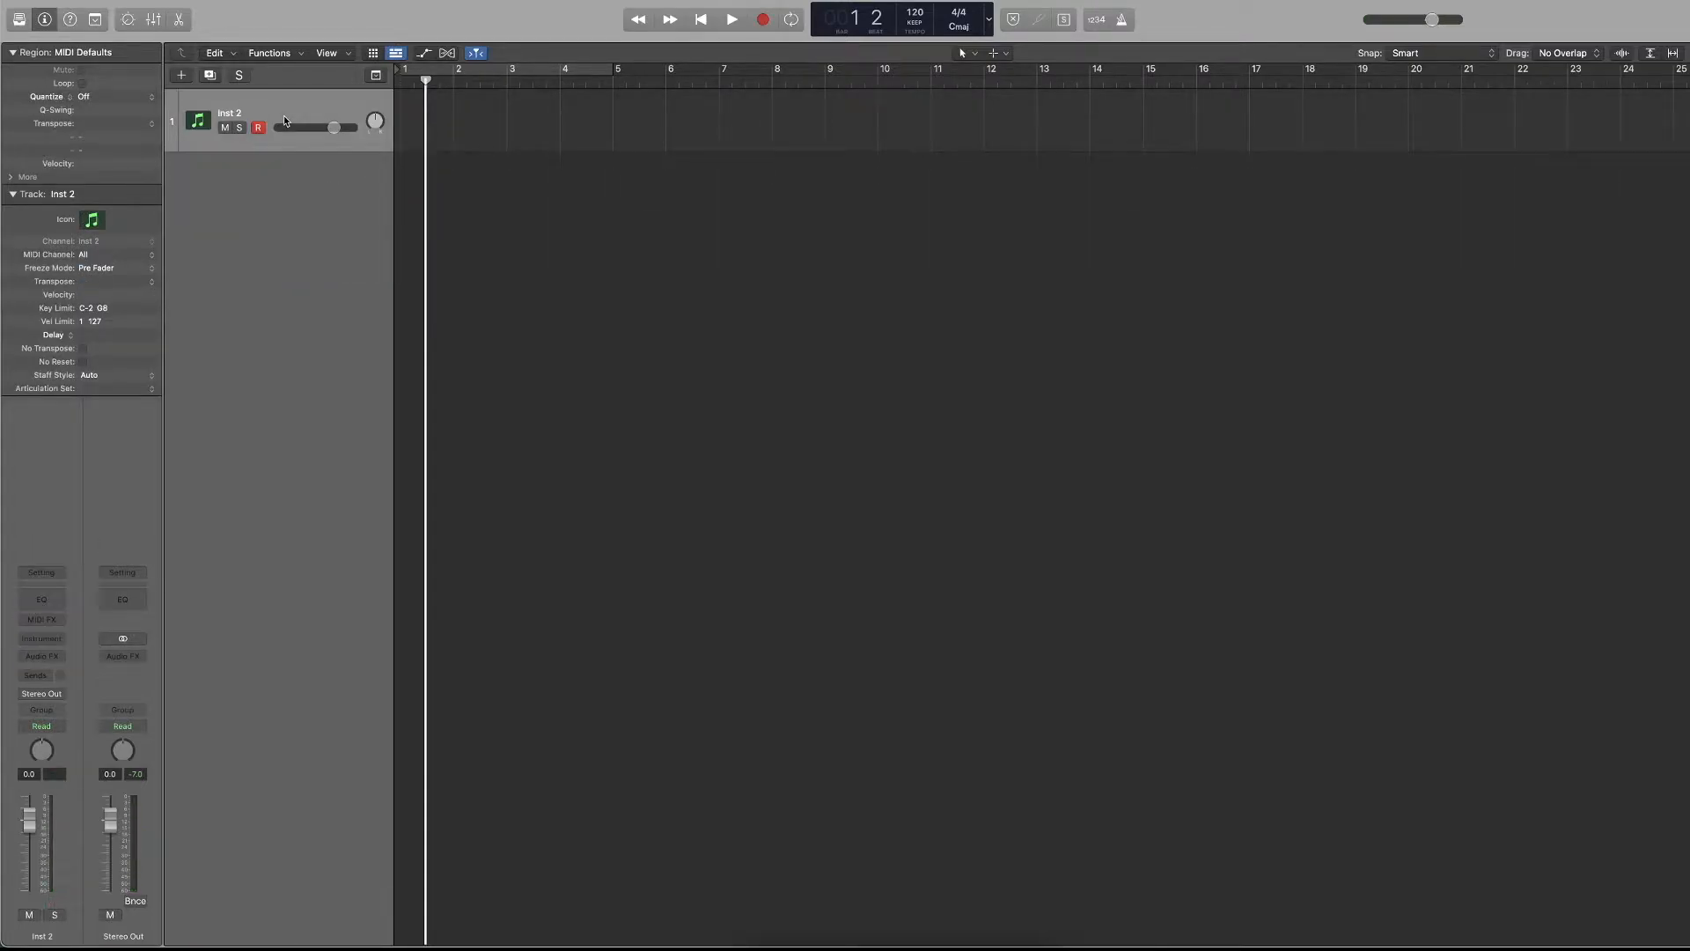
key(Return)
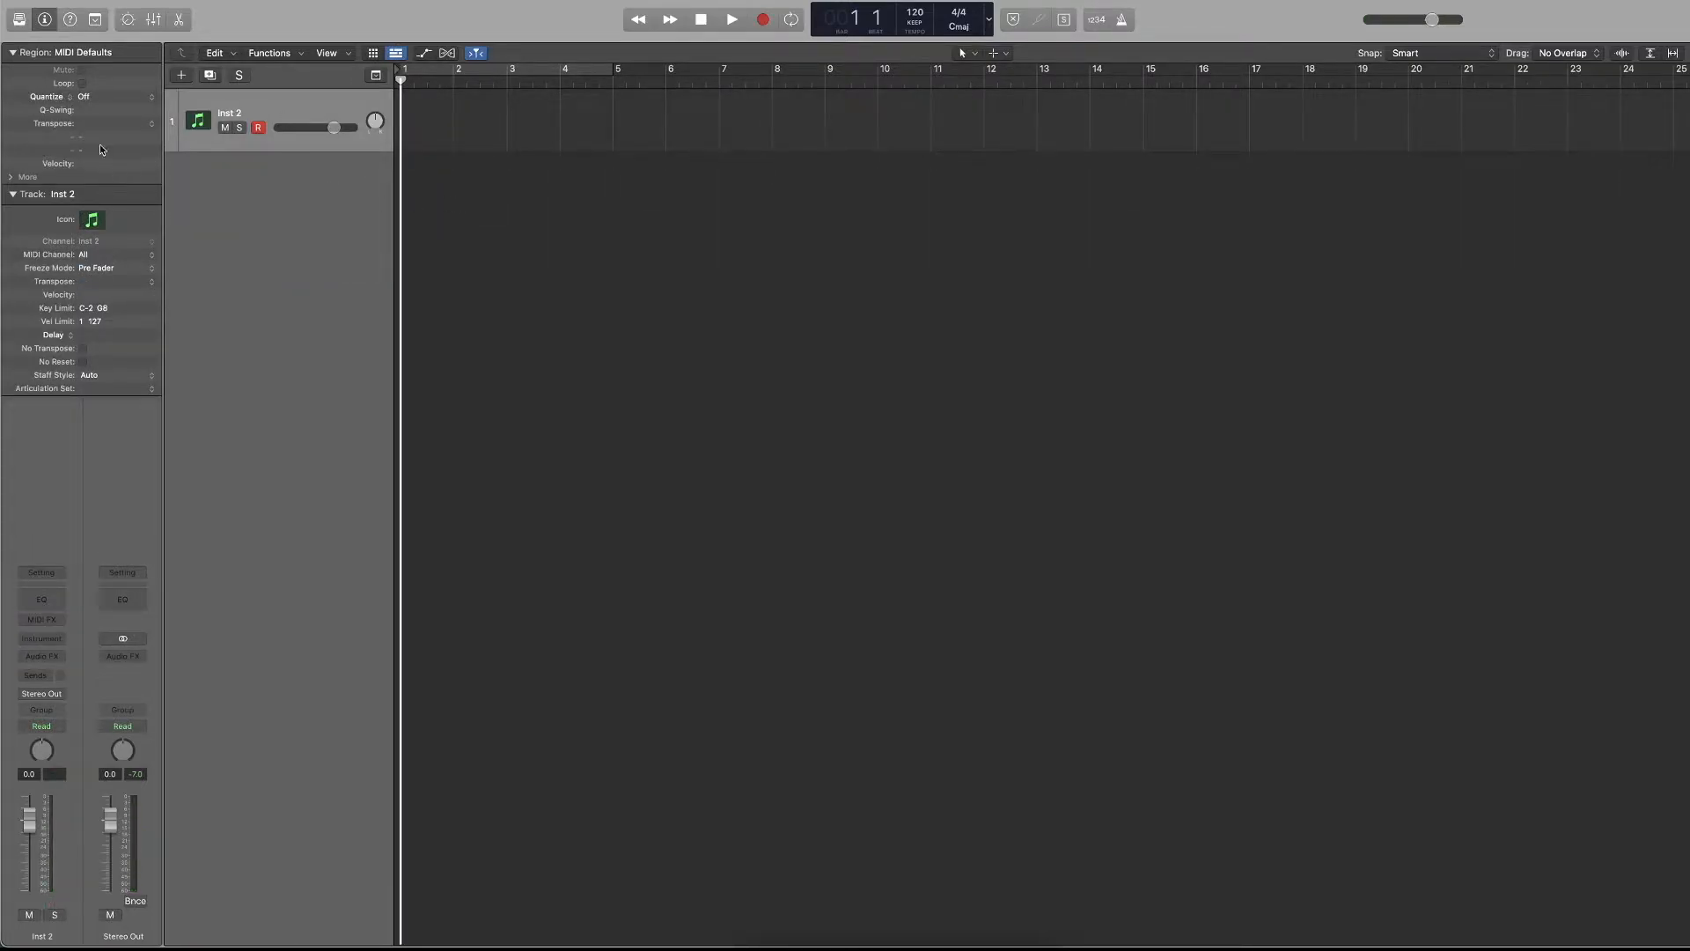
Collapse the inspector's Region and Track sections, and toggle the whole inspector off and on several times.
click(14, 53)
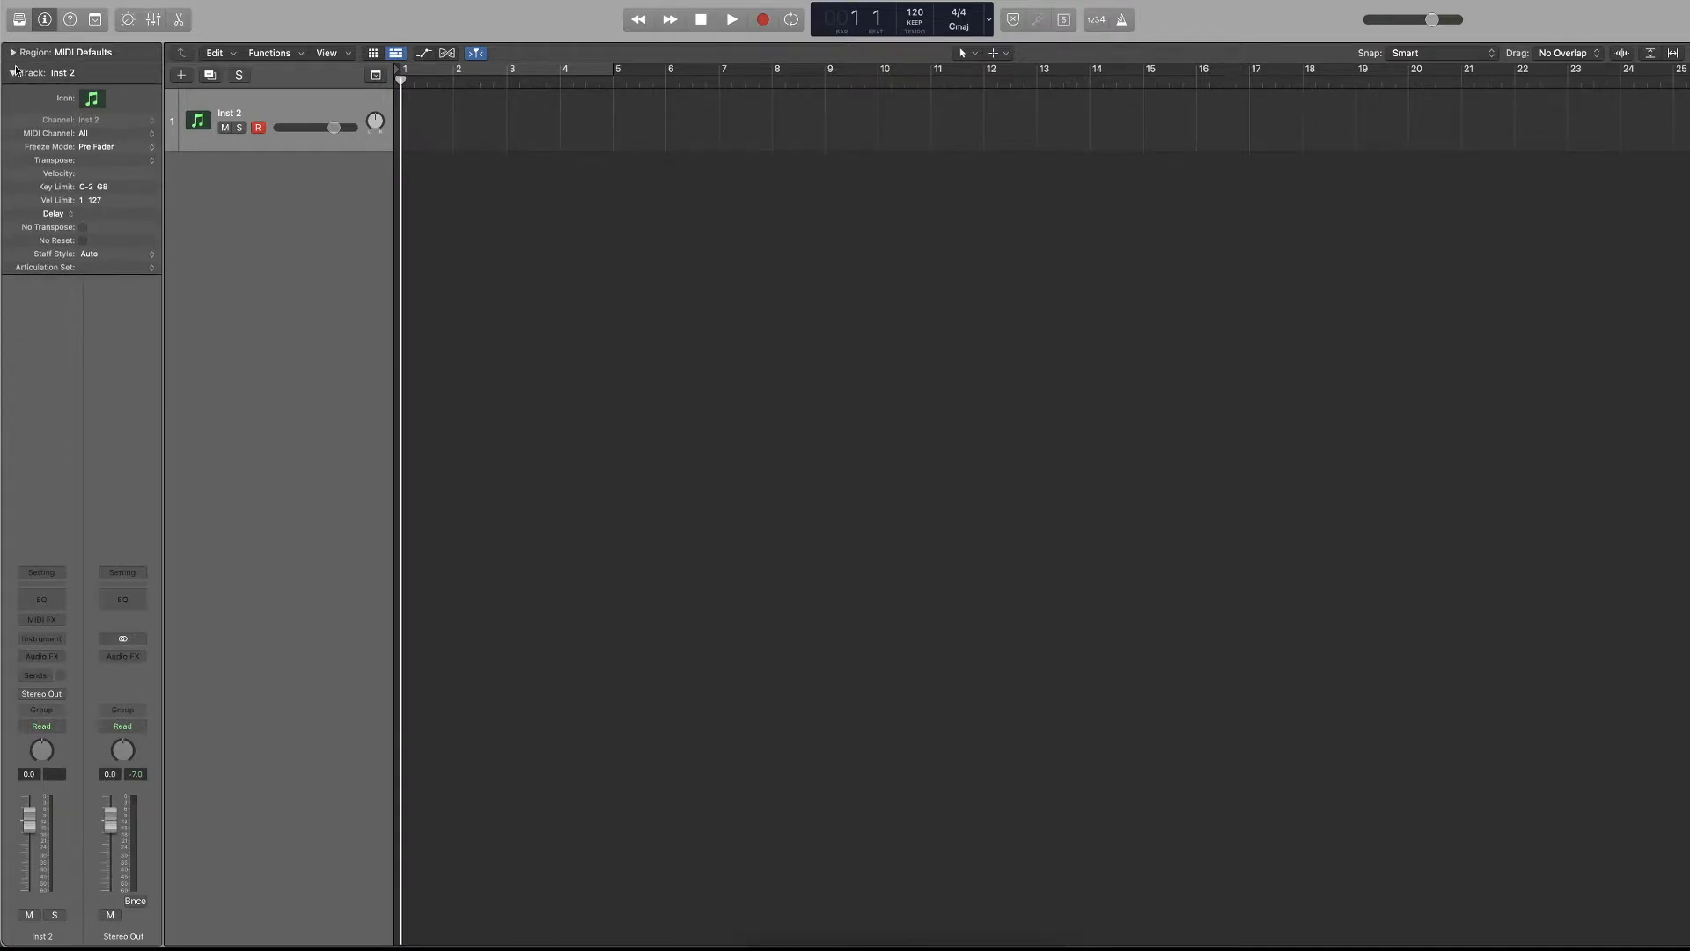
click(14, 68)
click(46, 20)
click(48, 18)
click(48, 18)
key(i)
key(i)
key(i)
key(i)
key(i)
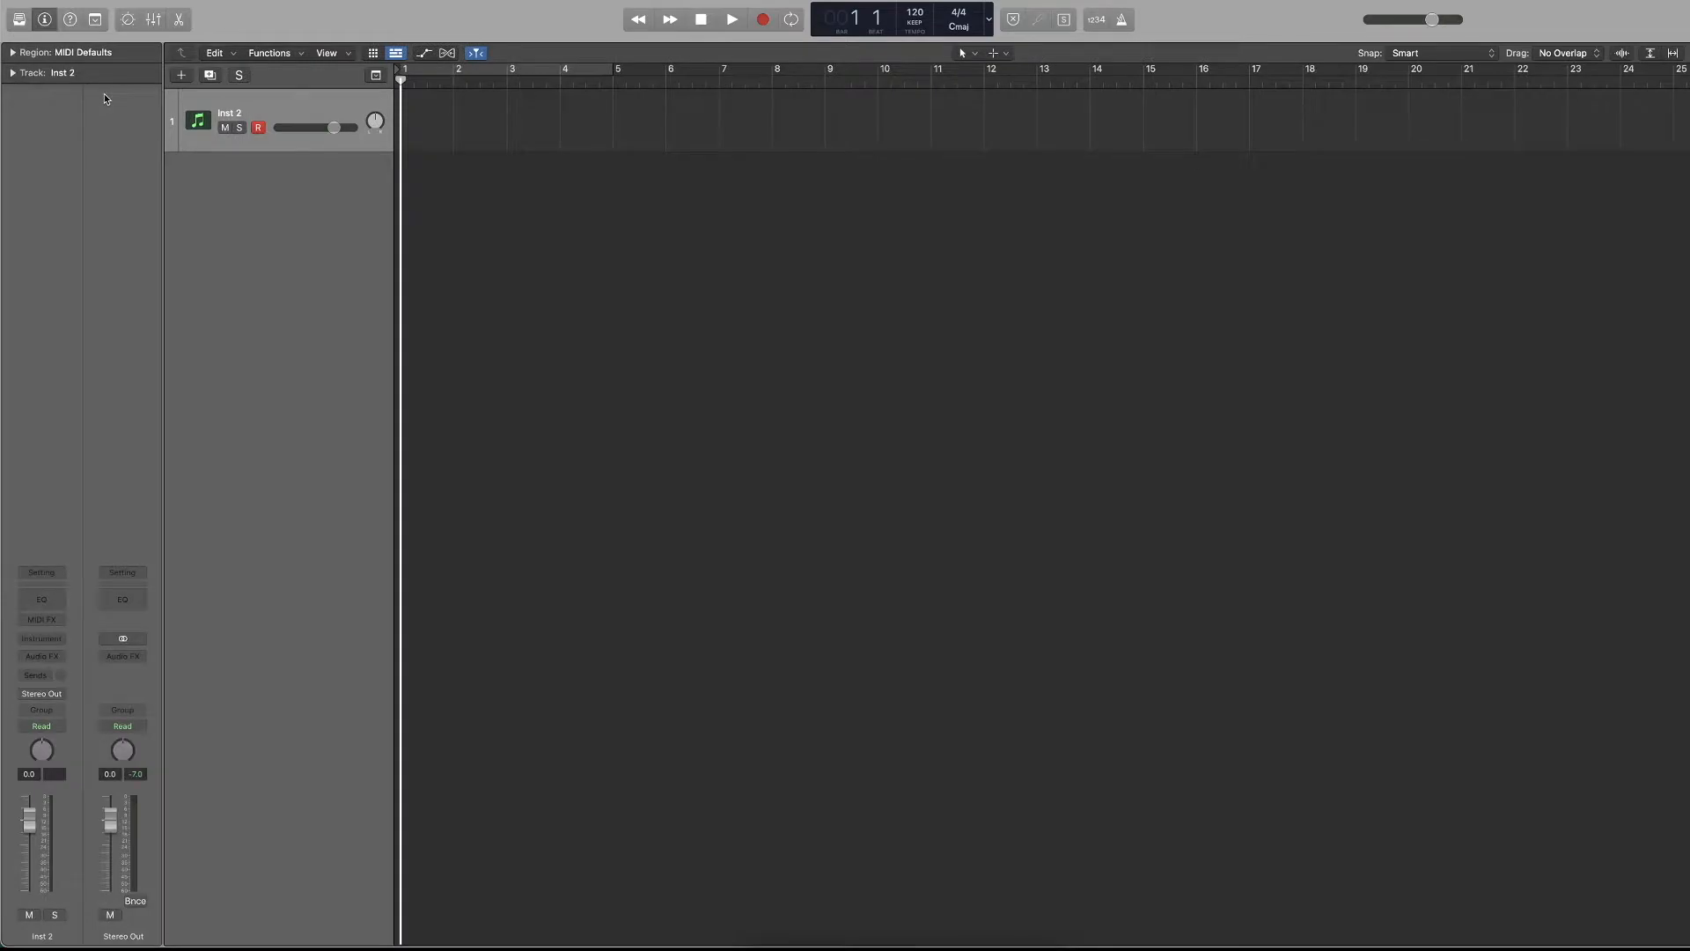
Expand and collapse the inspector's Region and Track sections, leaving only the Track section expanded.
click(13, 68)
click(13, 53)
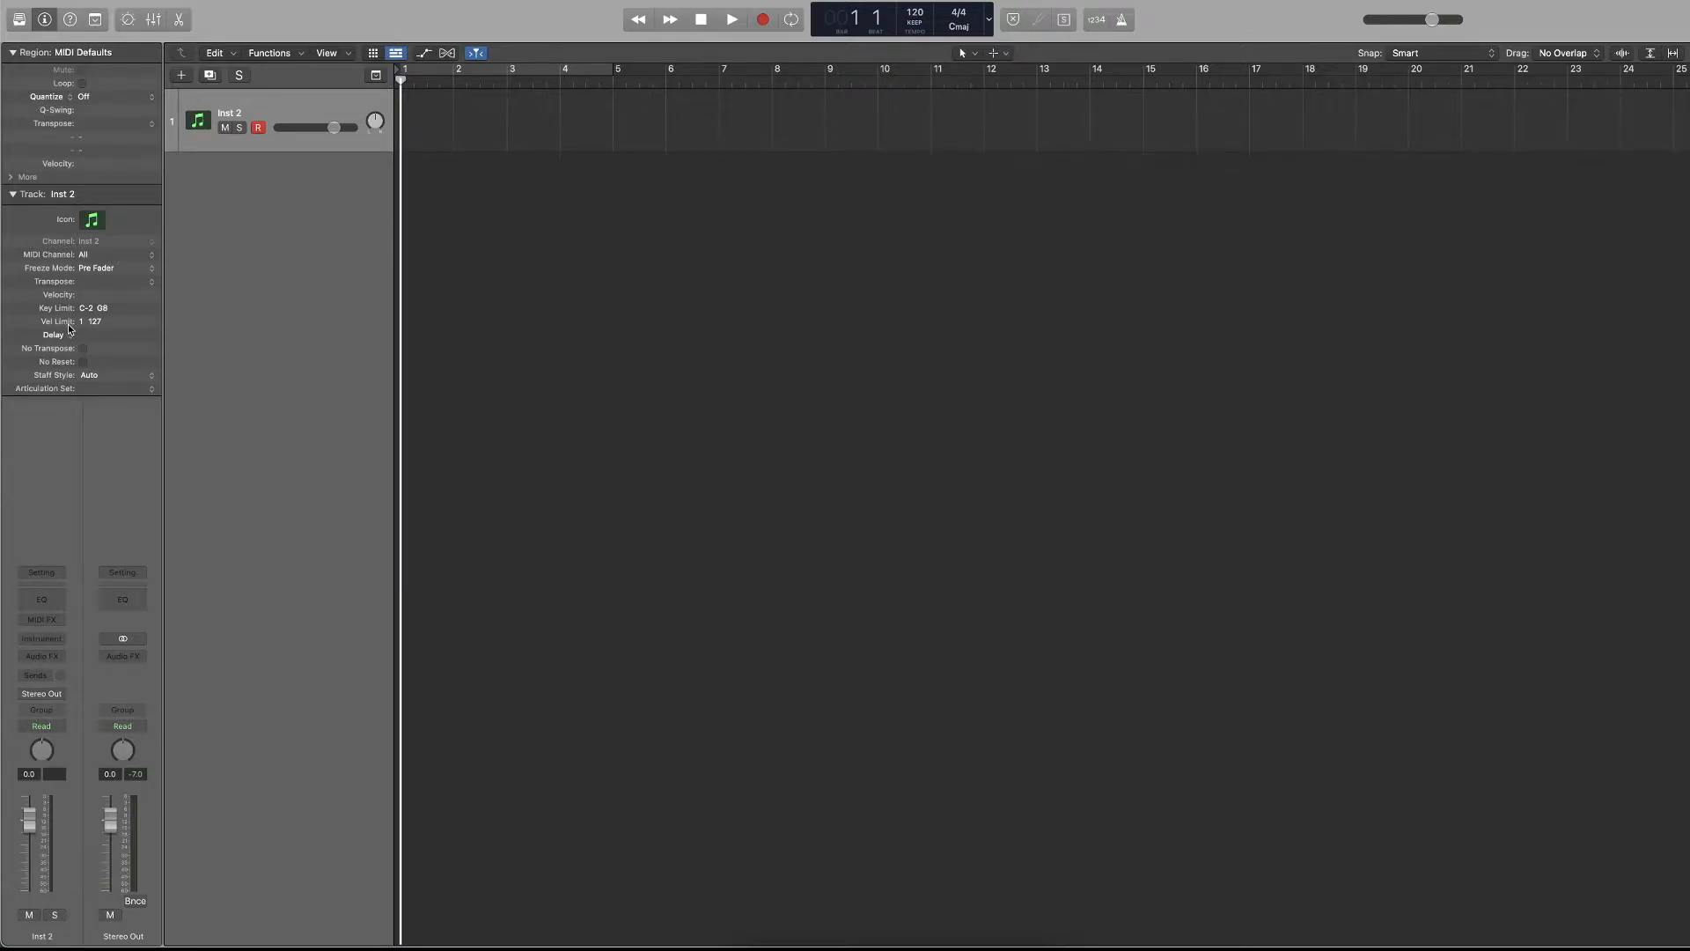
click(15, 195)
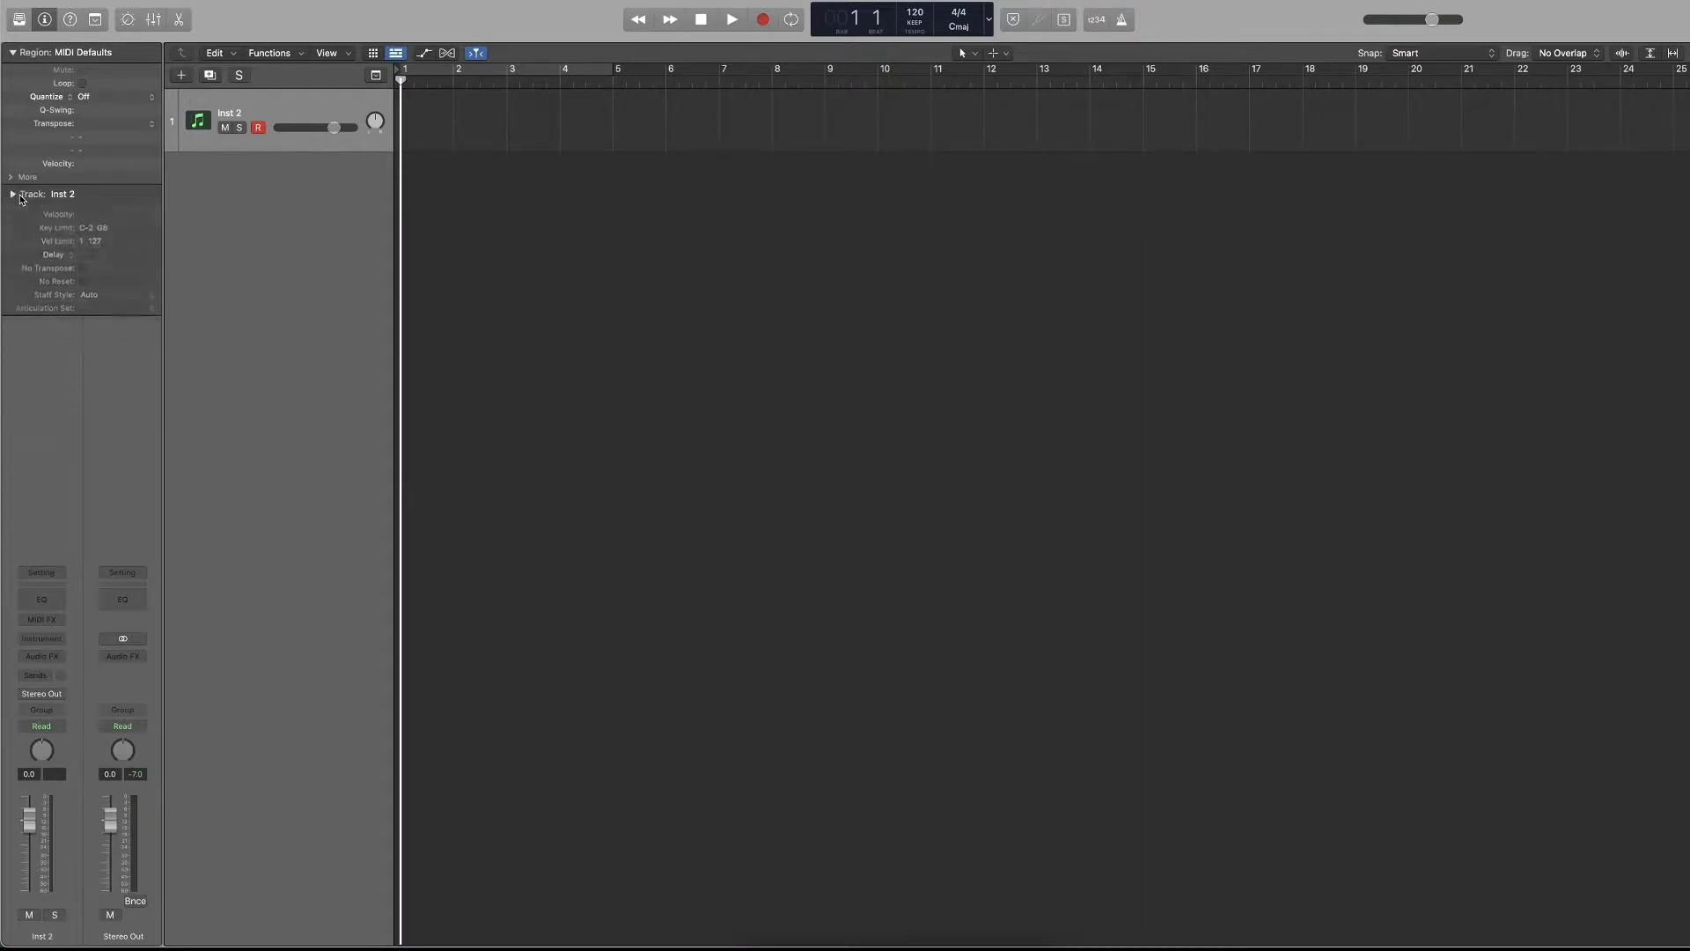
click(12, 53)
click(12, 53)
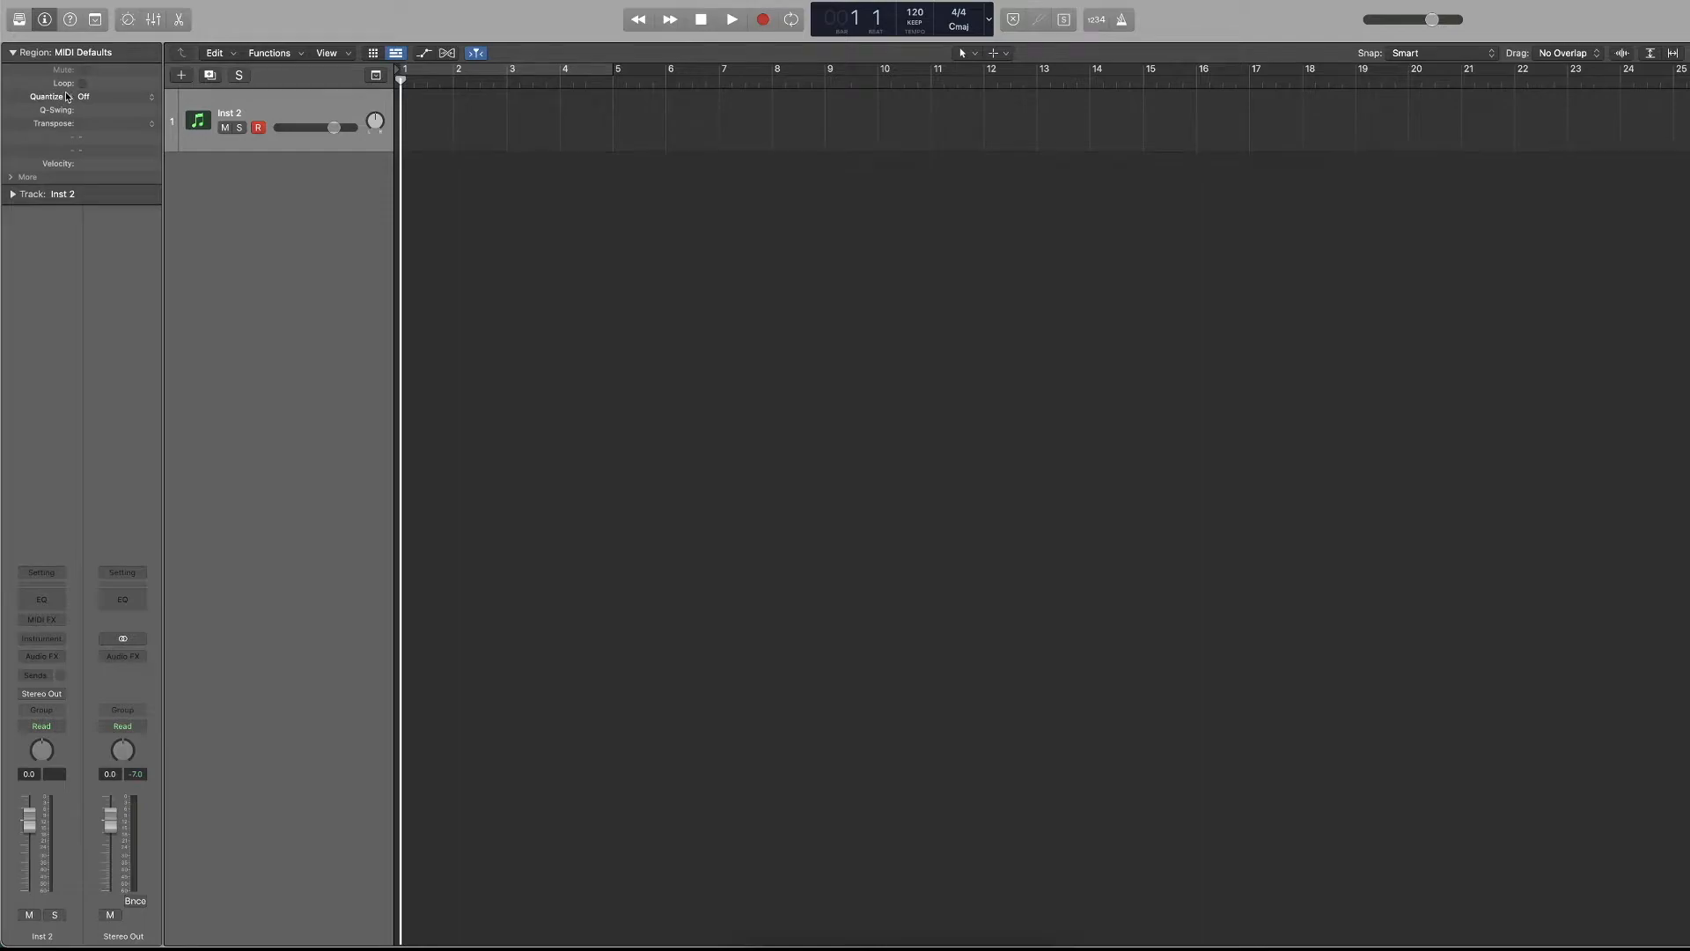
click(12, 53)
click(12, 73)
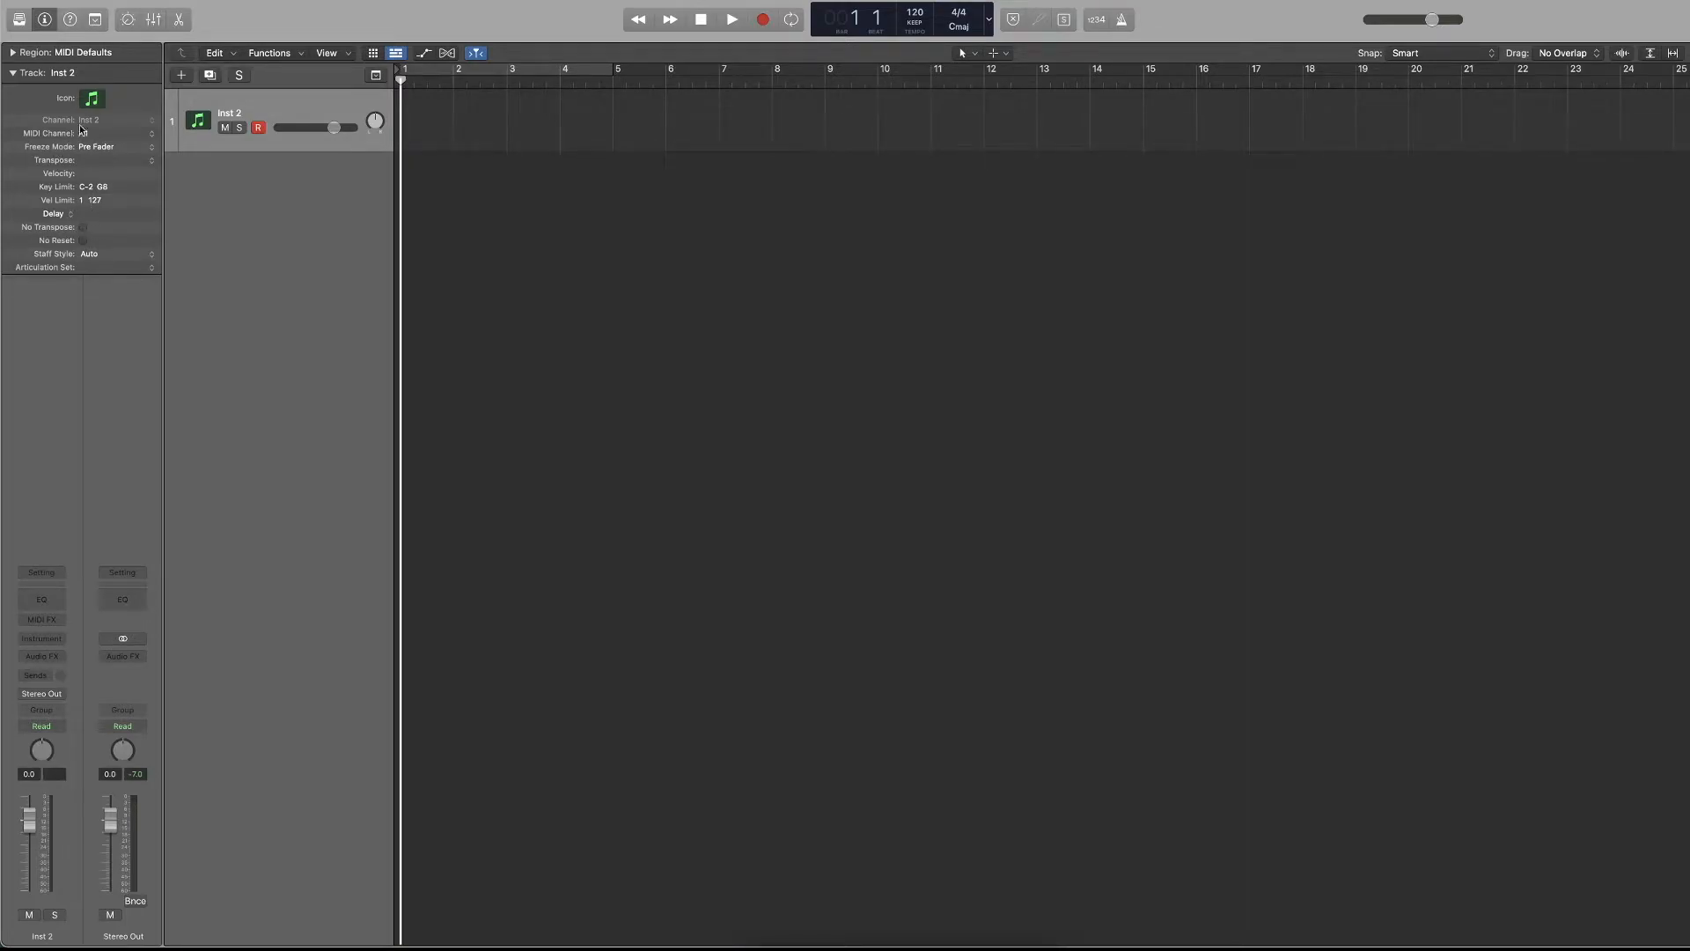
Collapse the inspector's Track section, and toggle the mixer pane on and off several times, leaving it shown.
click(46, 72)
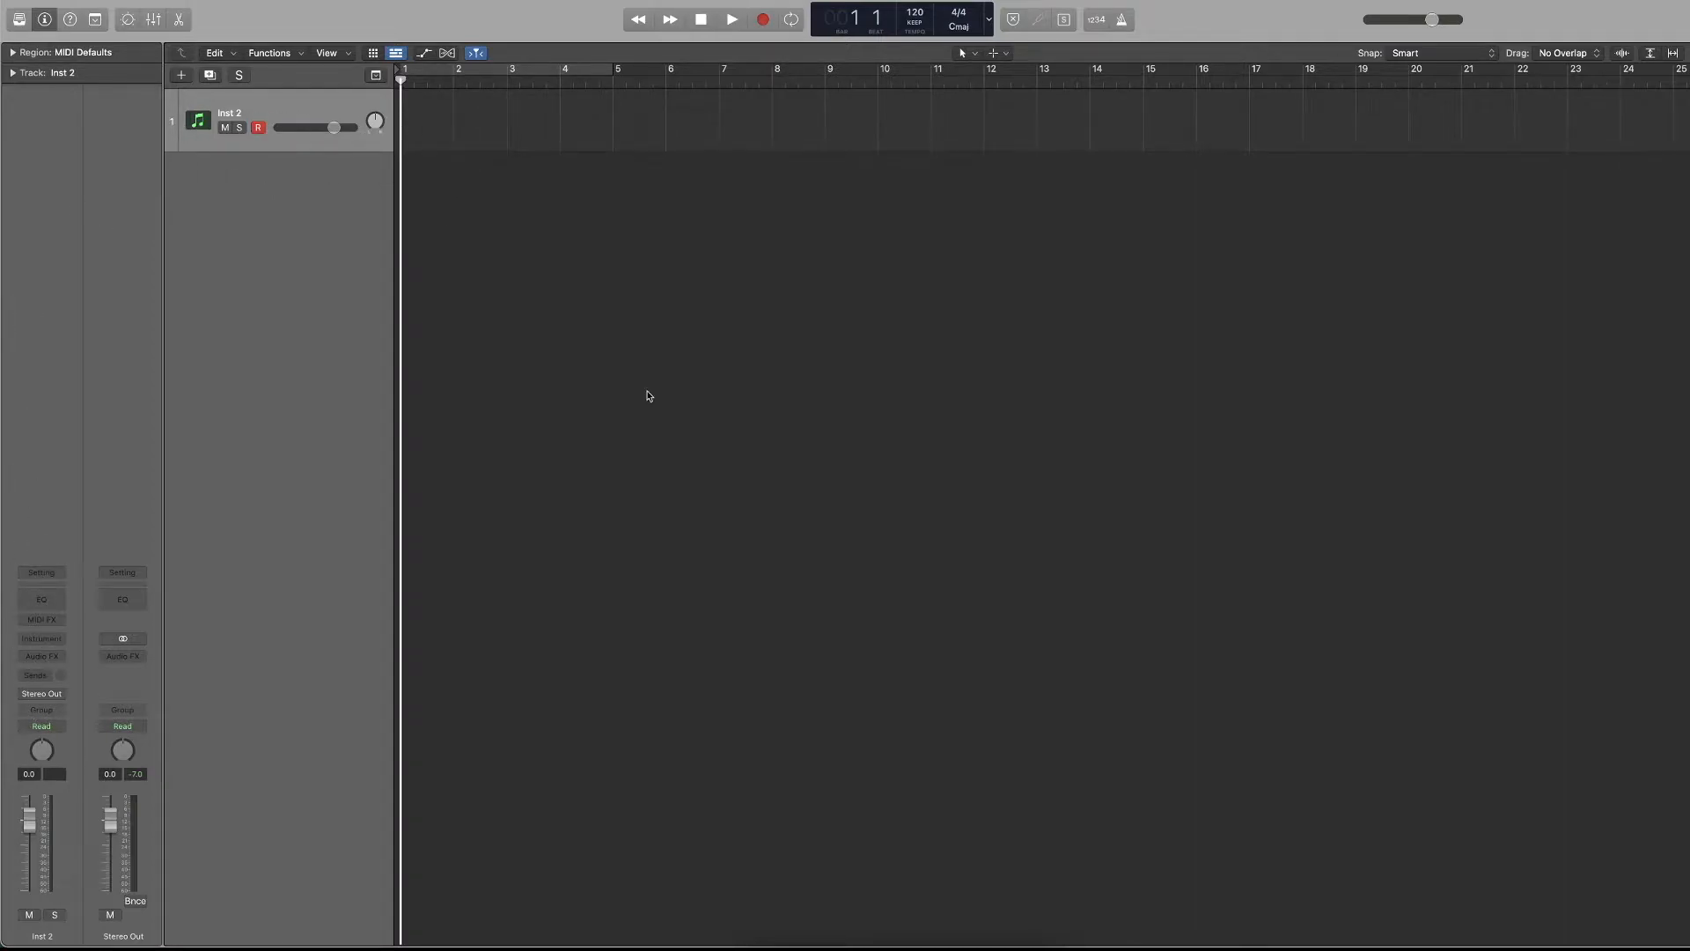
key(x)
key(x)
key(x)
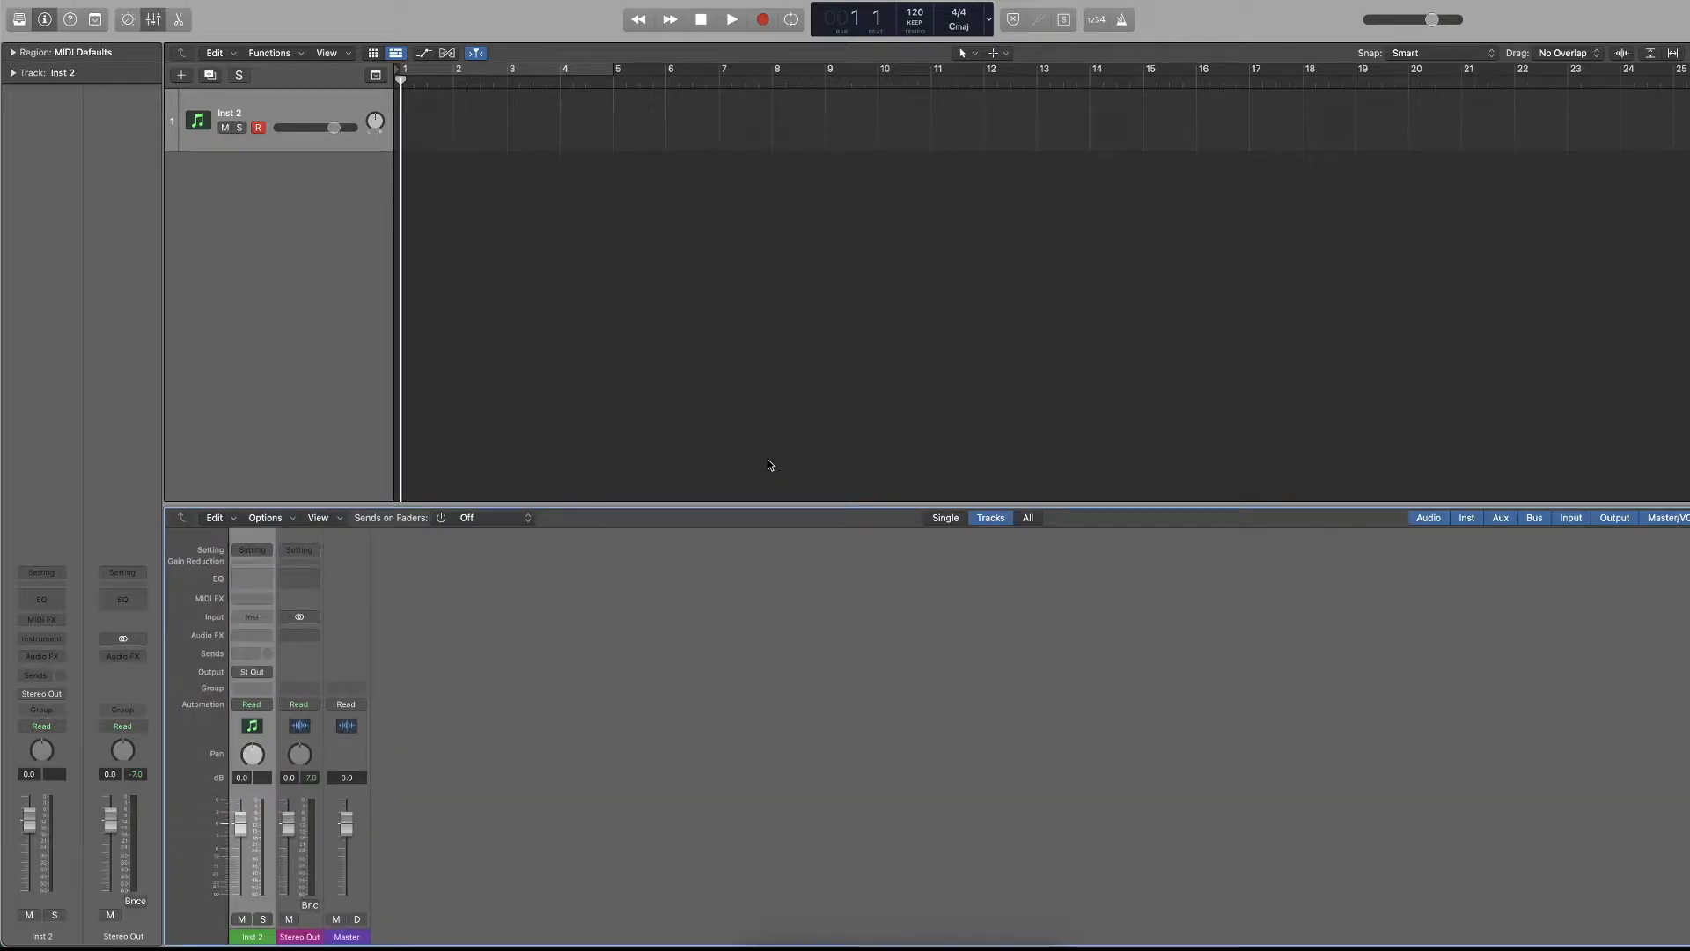
key(x)
key(x)
key(x)
key(x)
Open the mixer in a separate window, move it over the middle of the arrangement, and close it.
click(368, 0)
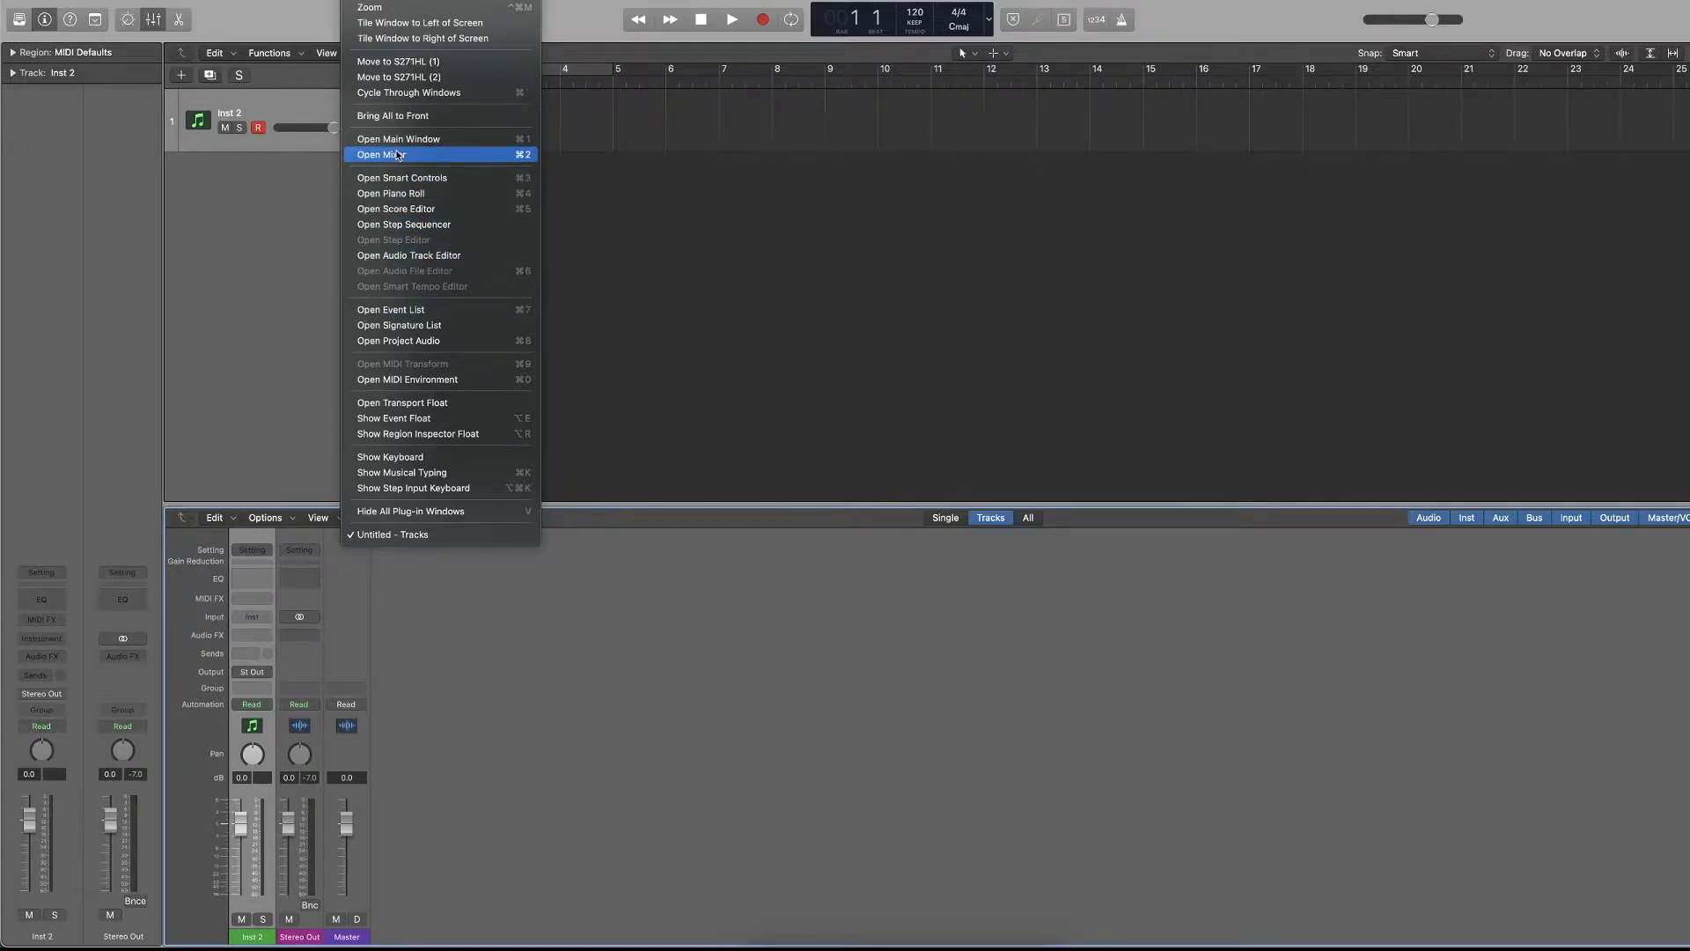
click(447, 156)
drag(288, 12, 692, 360)
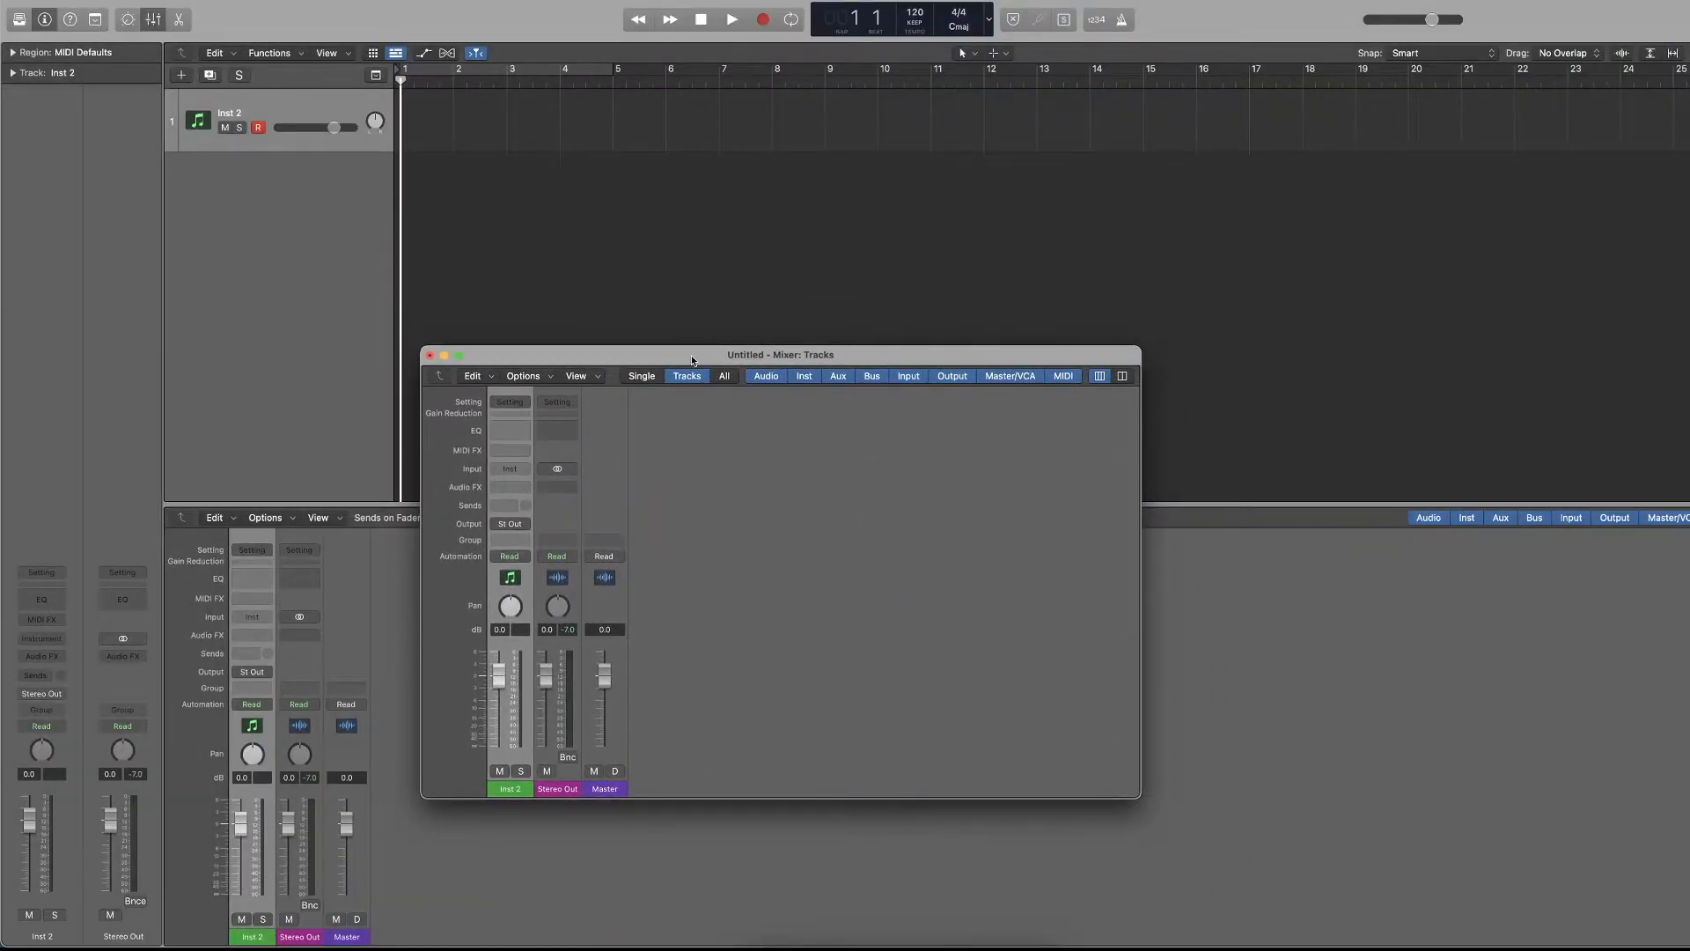
click(429, 355)
Toggle the mixer pane off and on, and try resizing it by its upper edge.
key(x)
key(x)
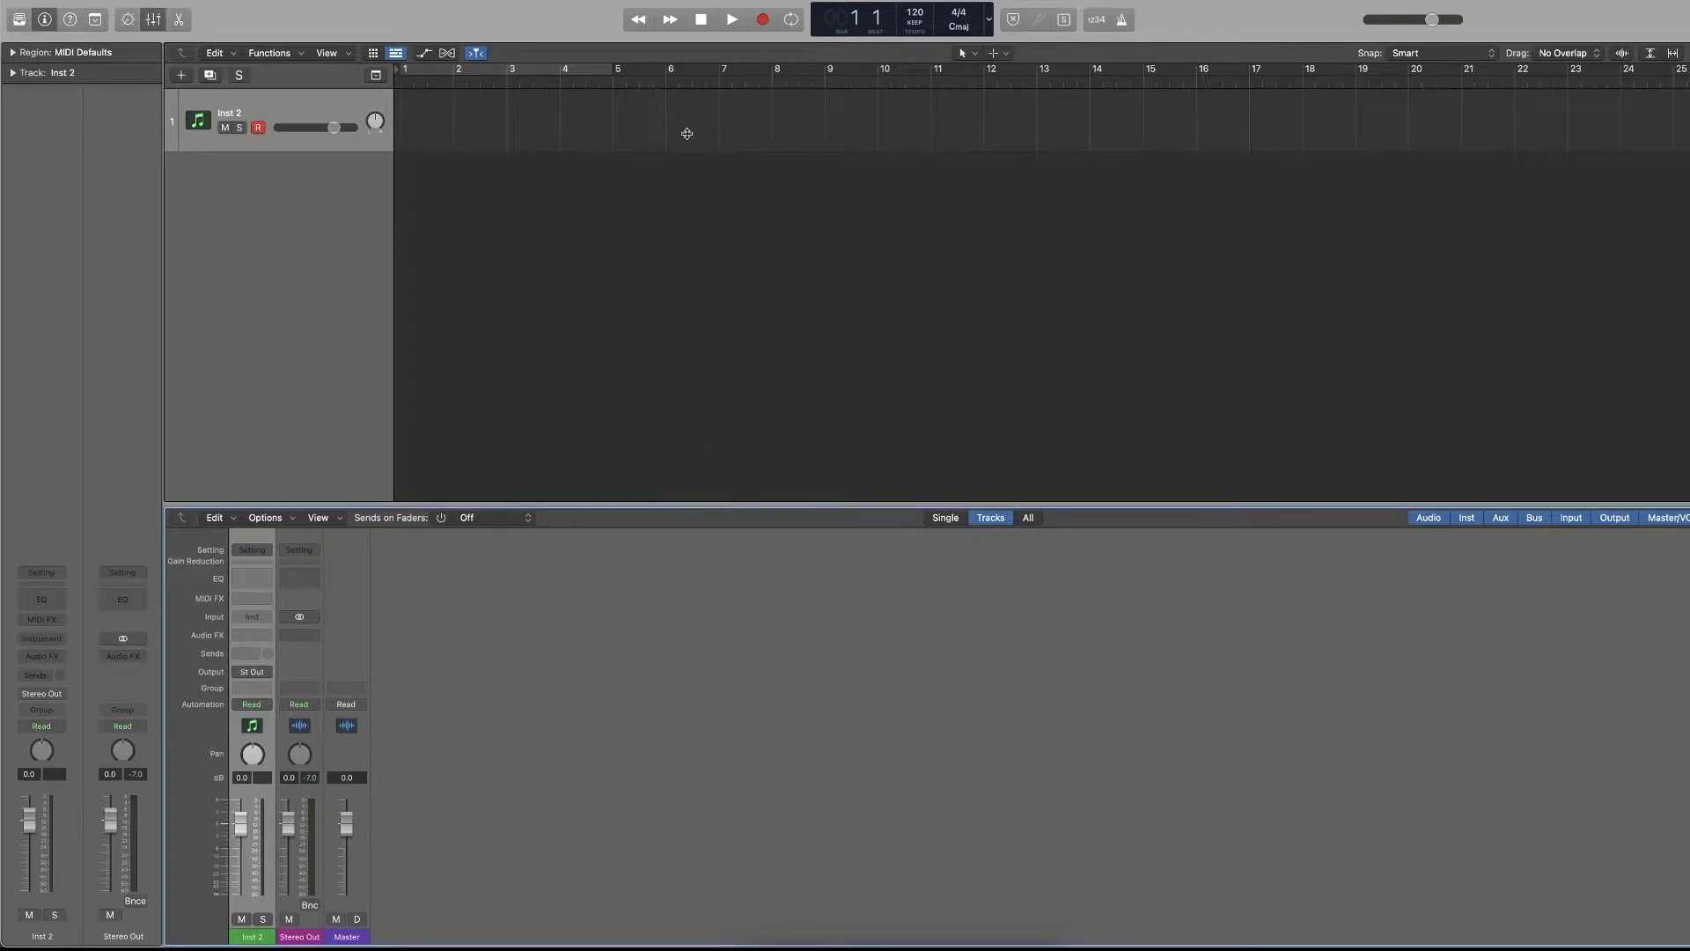
drag(711, 506, 580, 325)
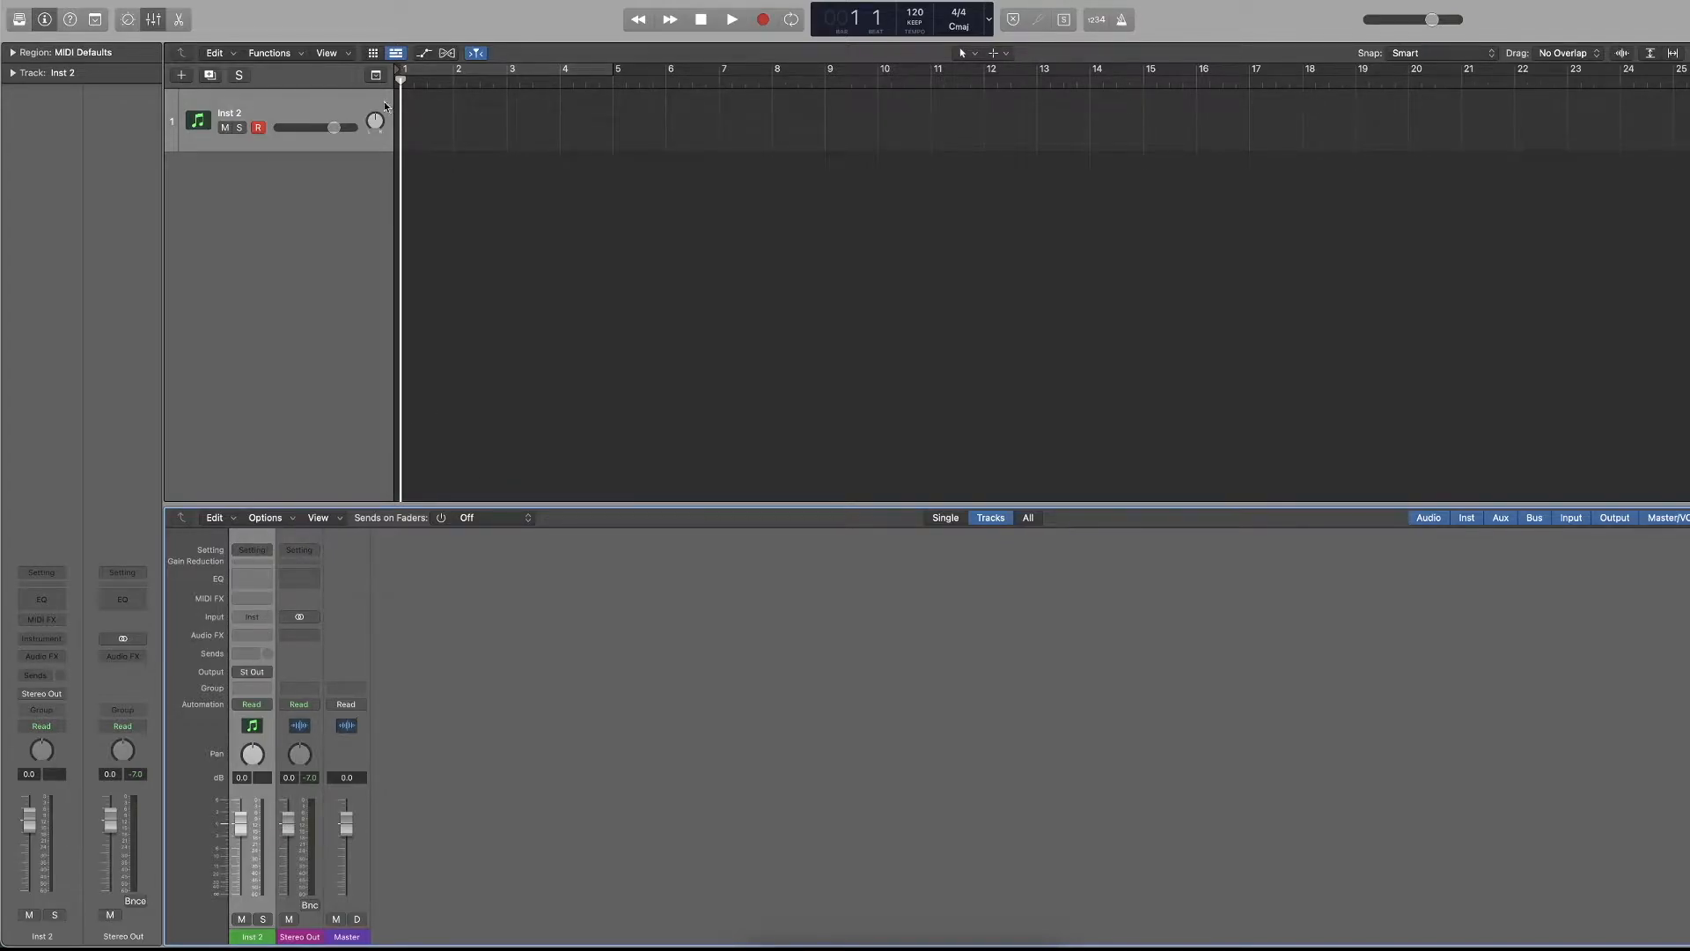
Reopen the separate Mixer window, extend it upward, and close it.
key(super+2)
drag(697, 339, 690, 48)
drag(521, 64, 521, 199)
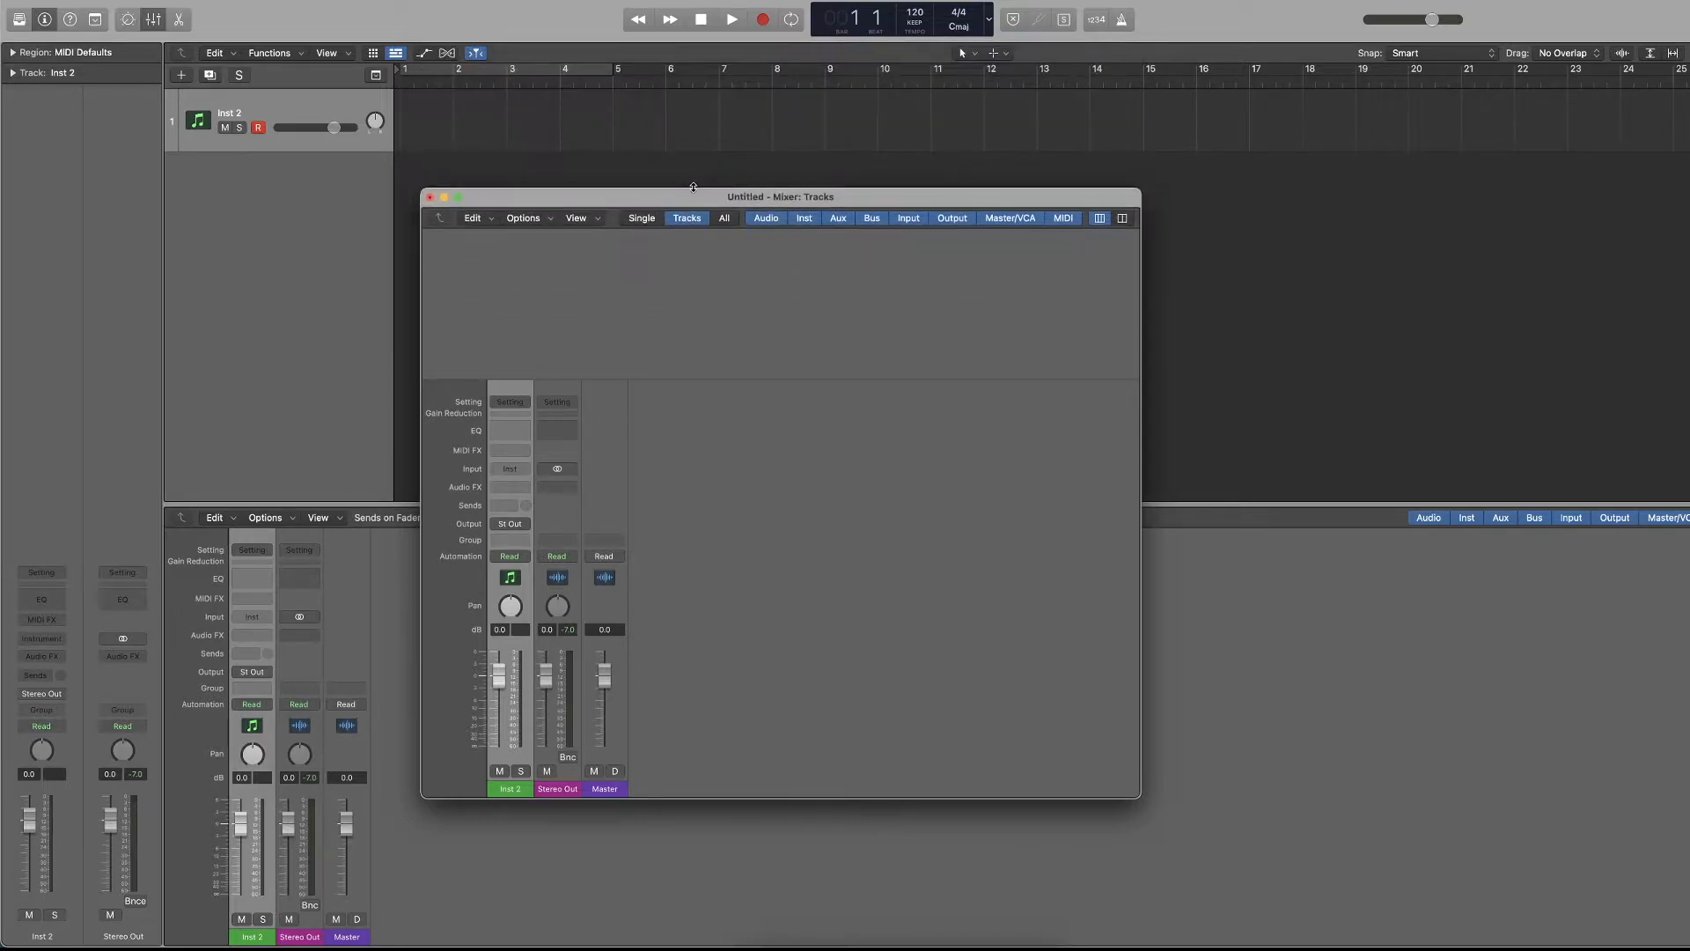
click(430, 196)
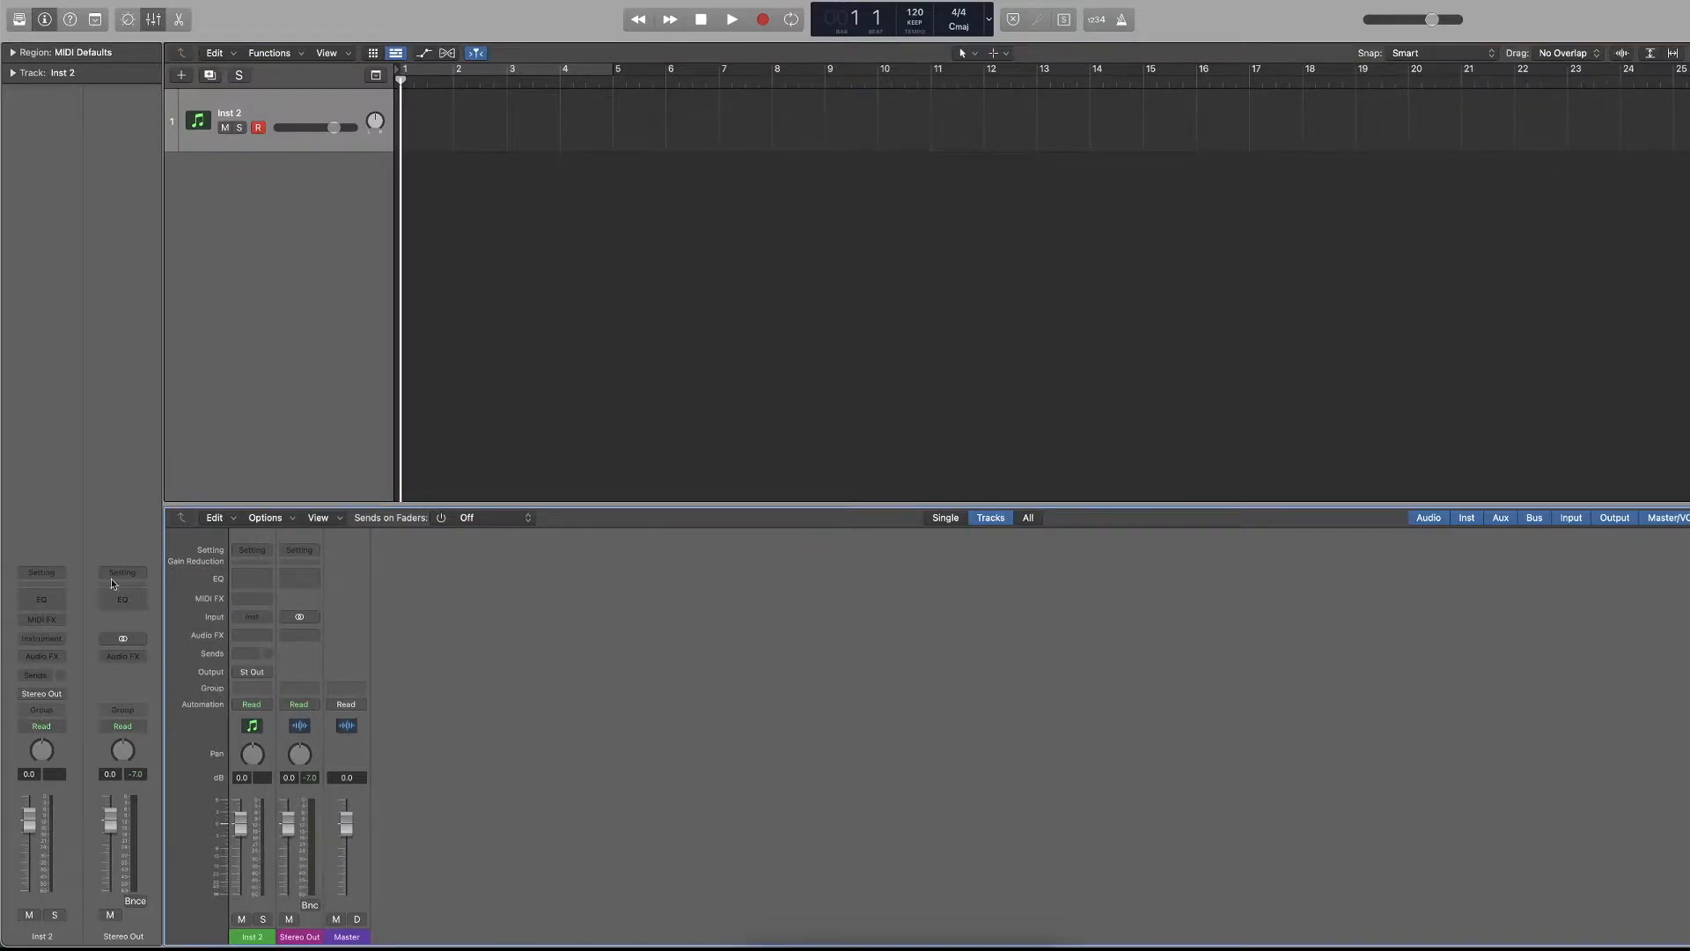
Lower the Inst 2 fader in the mixer to -14.4 dB and reset it to 0.0 dB.
click(236, 862)
drag(240, 823, 241, 865)
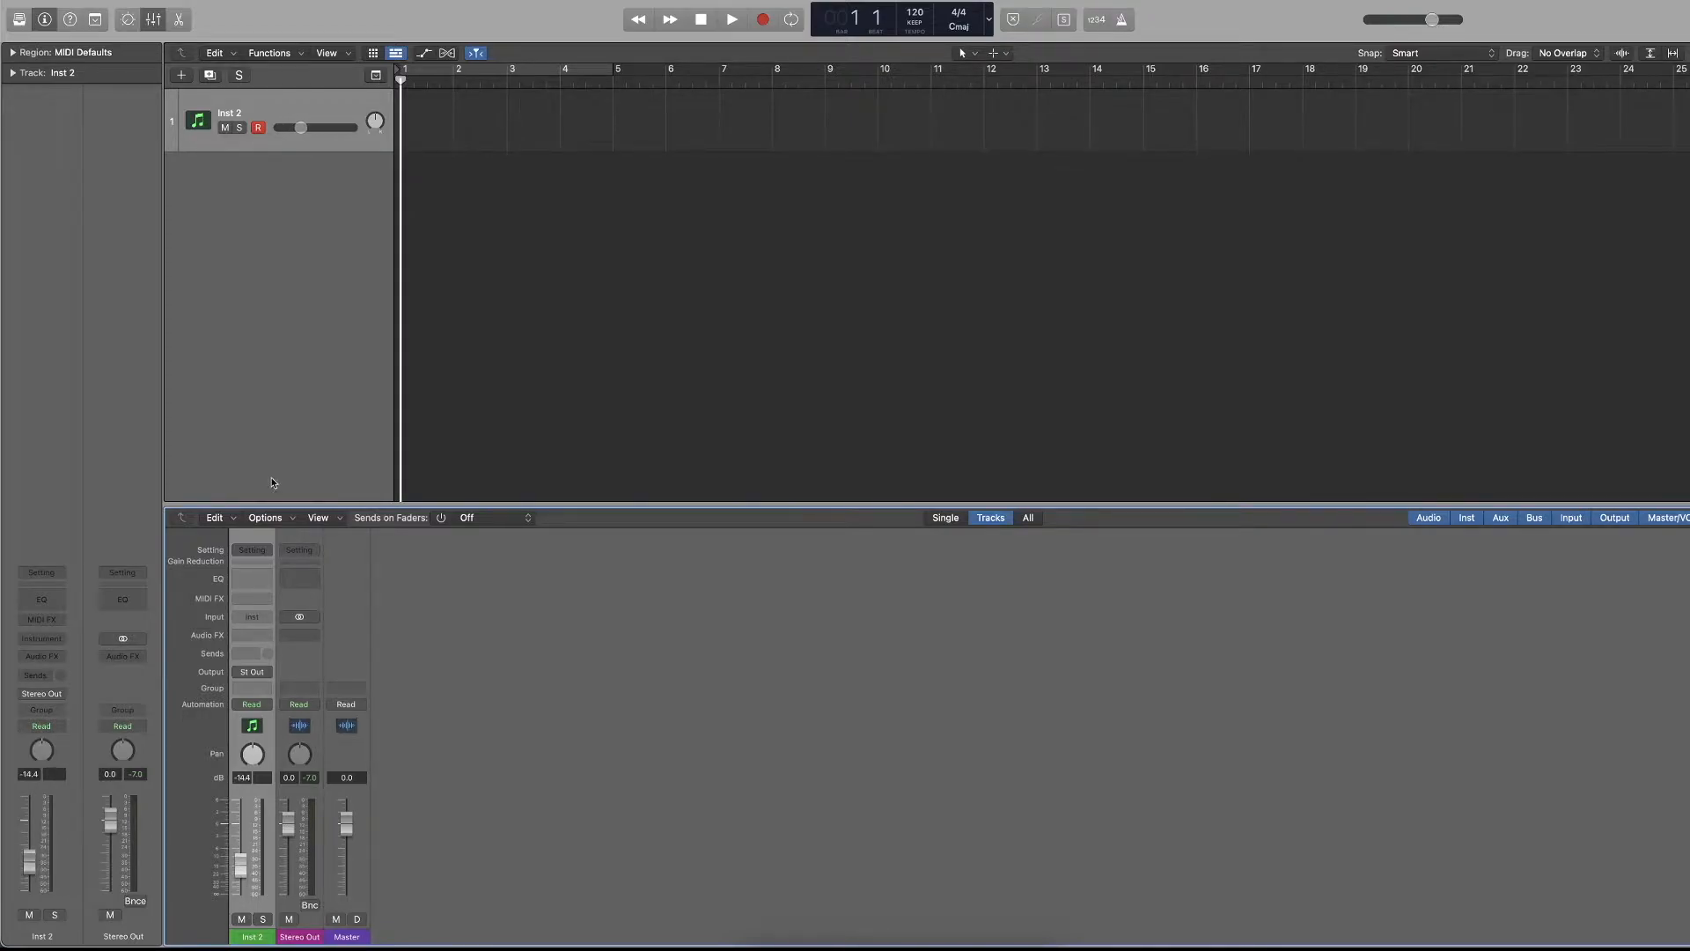
alt+click(244, 868)
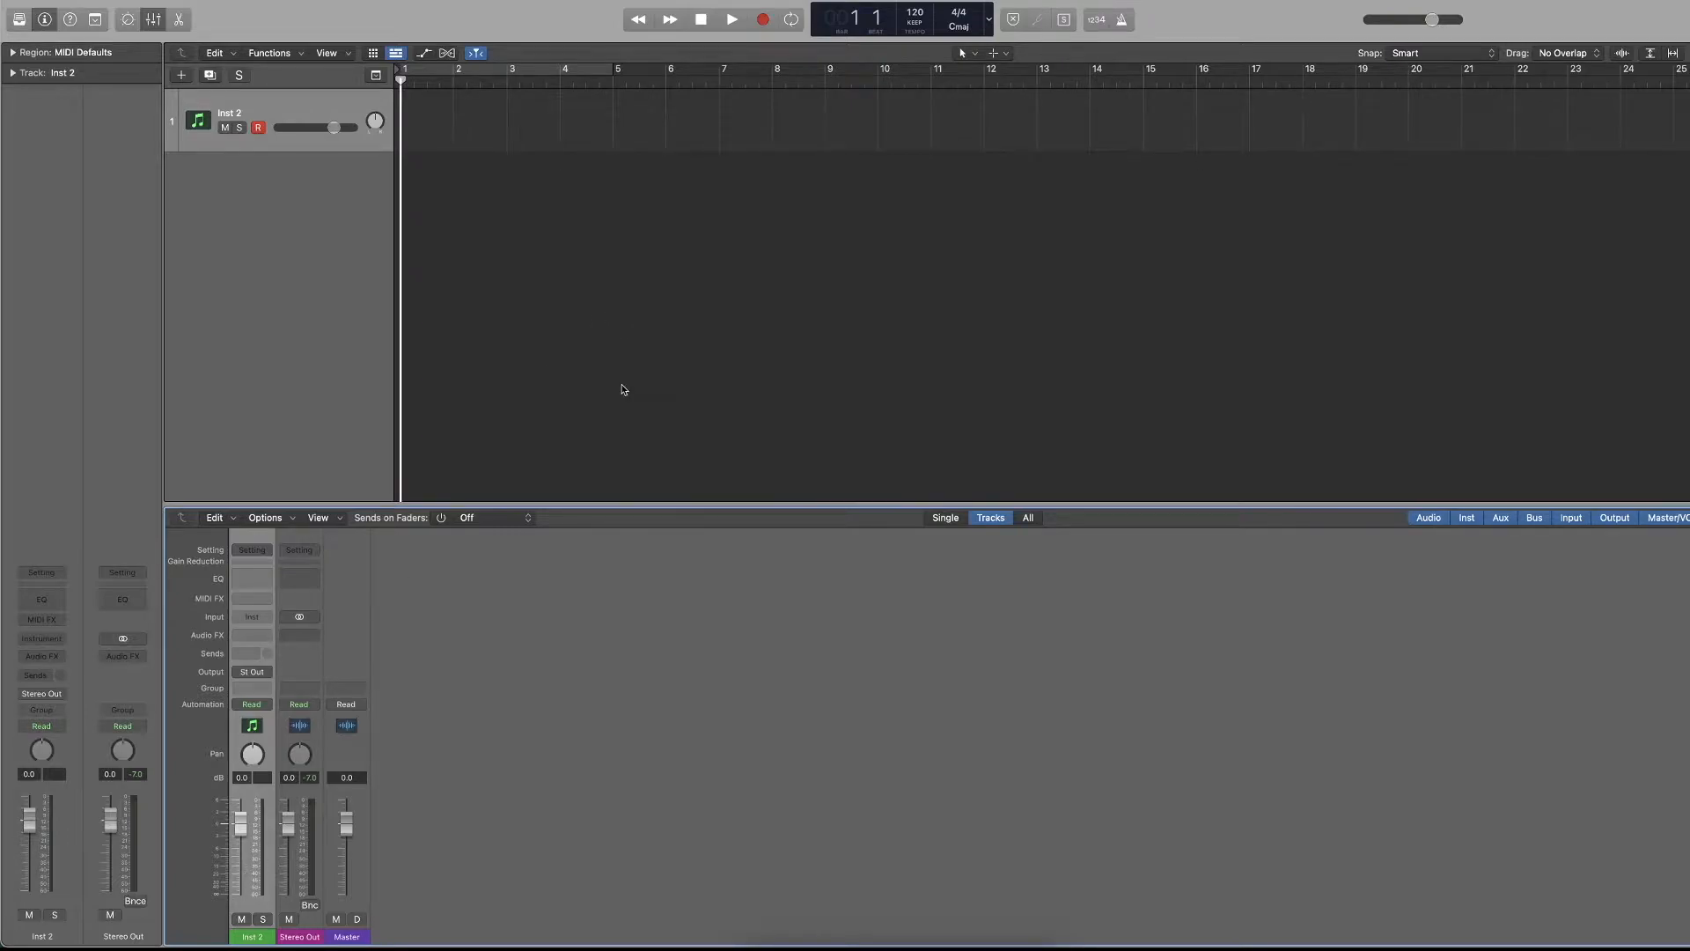
Hide the mixer pane, and look through the channel strip setting options of Inst 2 without choosing any.
key(x)
click(42, 572)
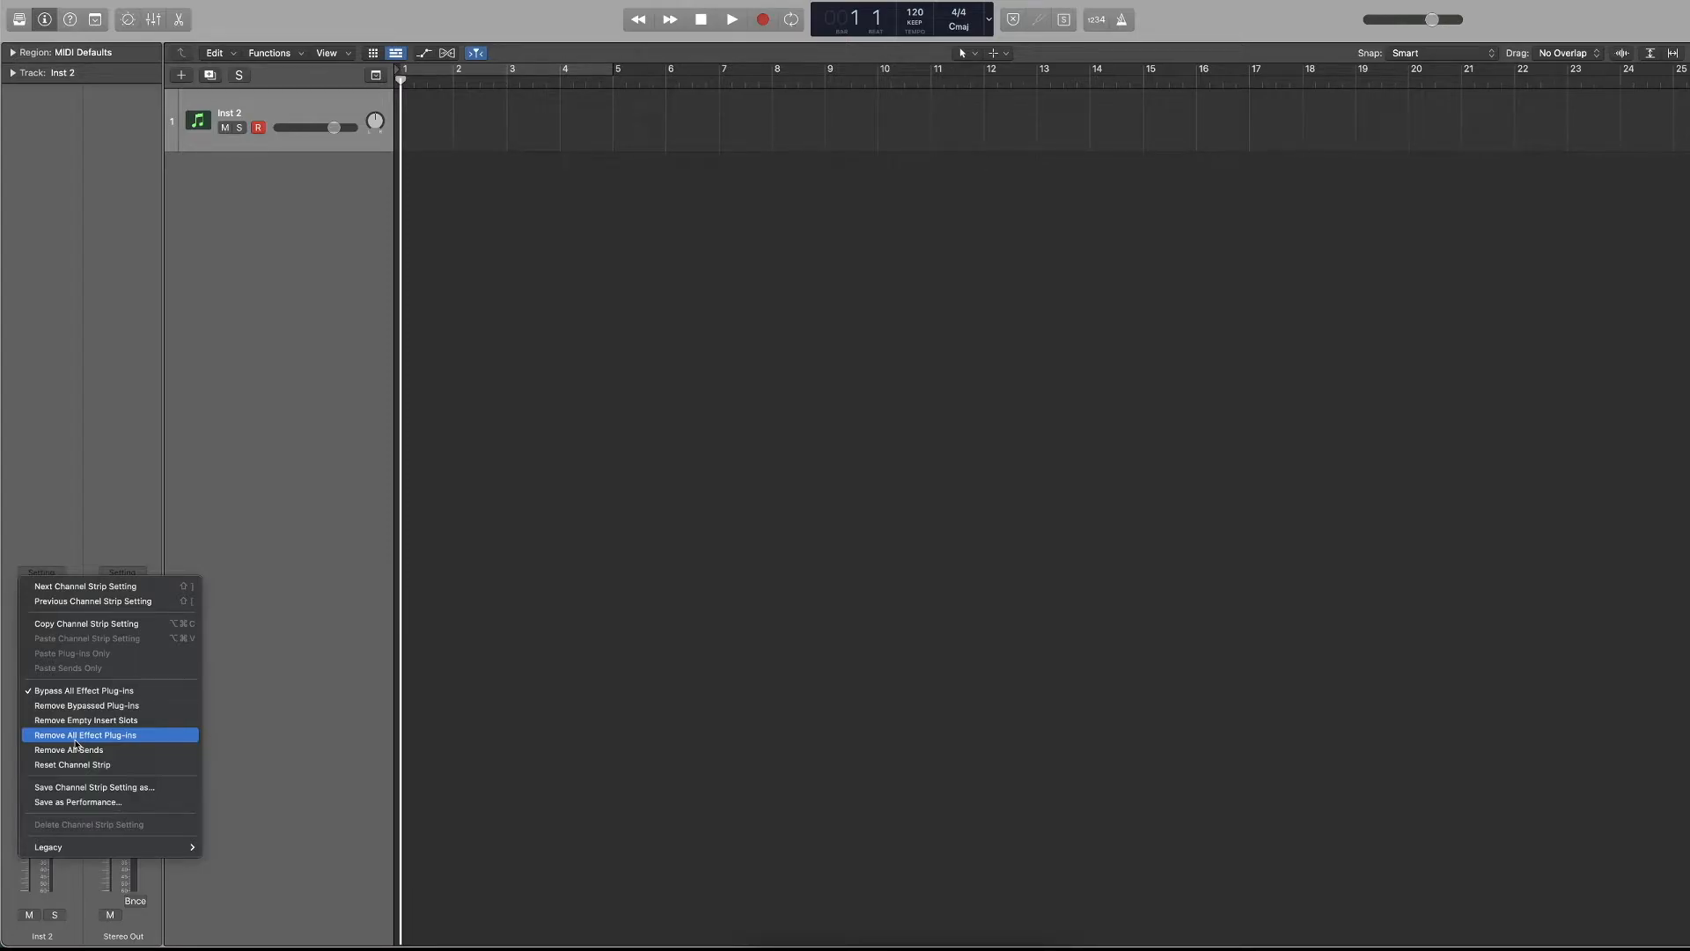
click(65, 517)
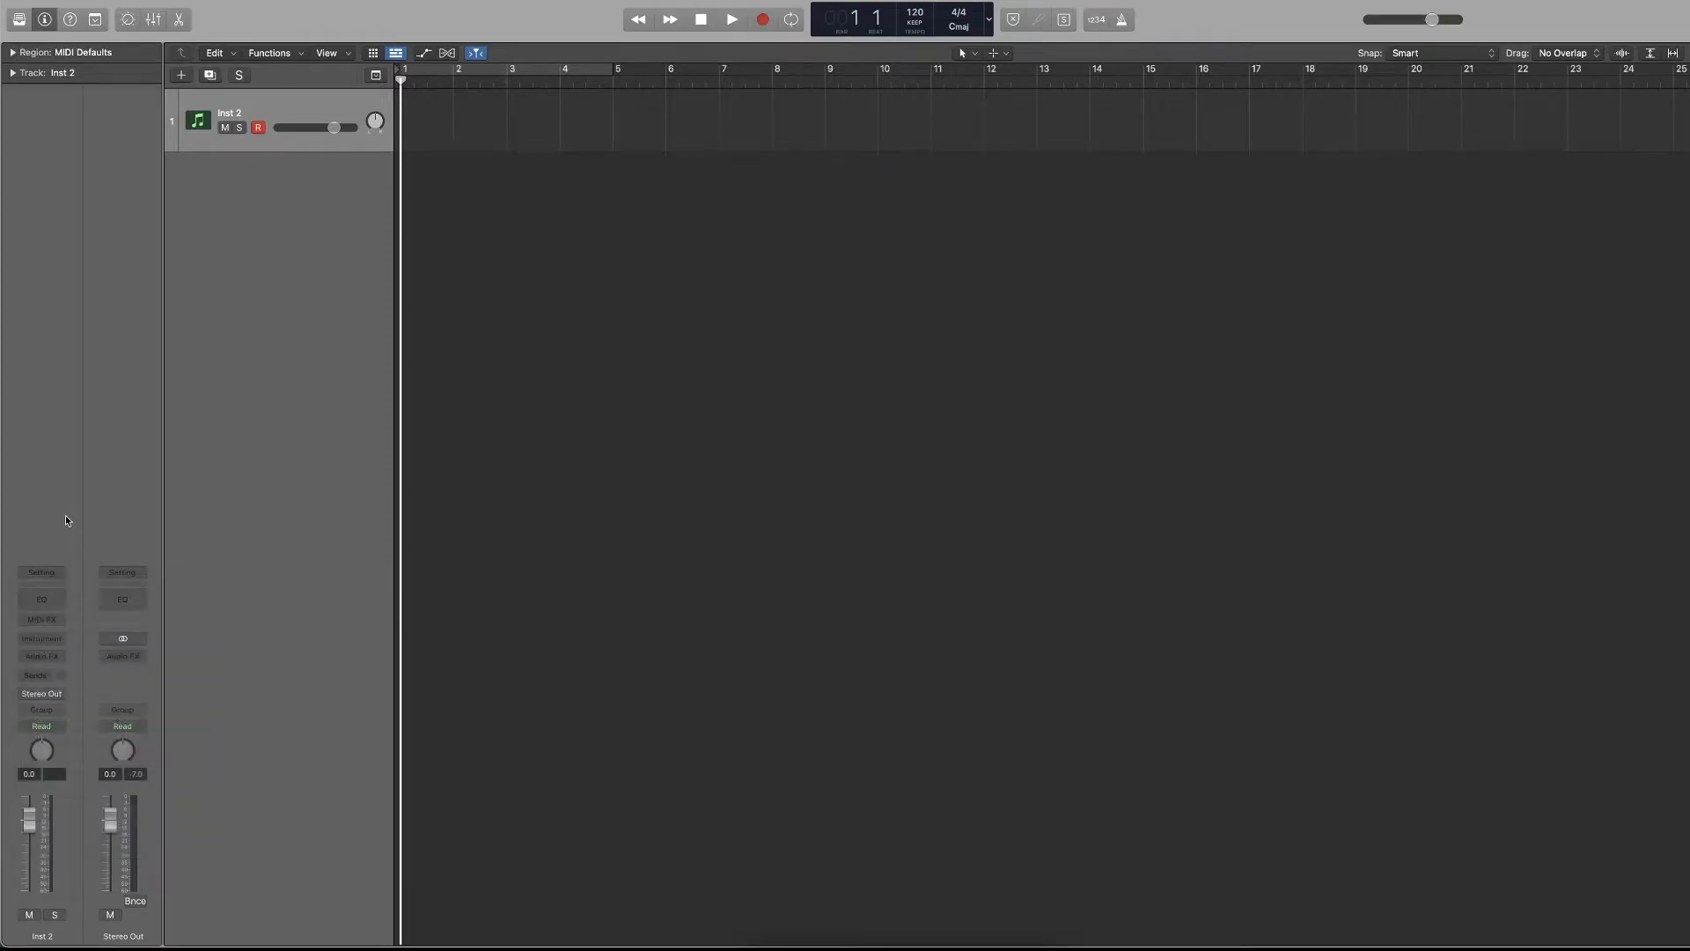
Add a Channel EQ to Inst 2, cut its 100 Hz band by about 5.9 dB at about 322 Hz, and close the plug-in window.
click(50, 591)
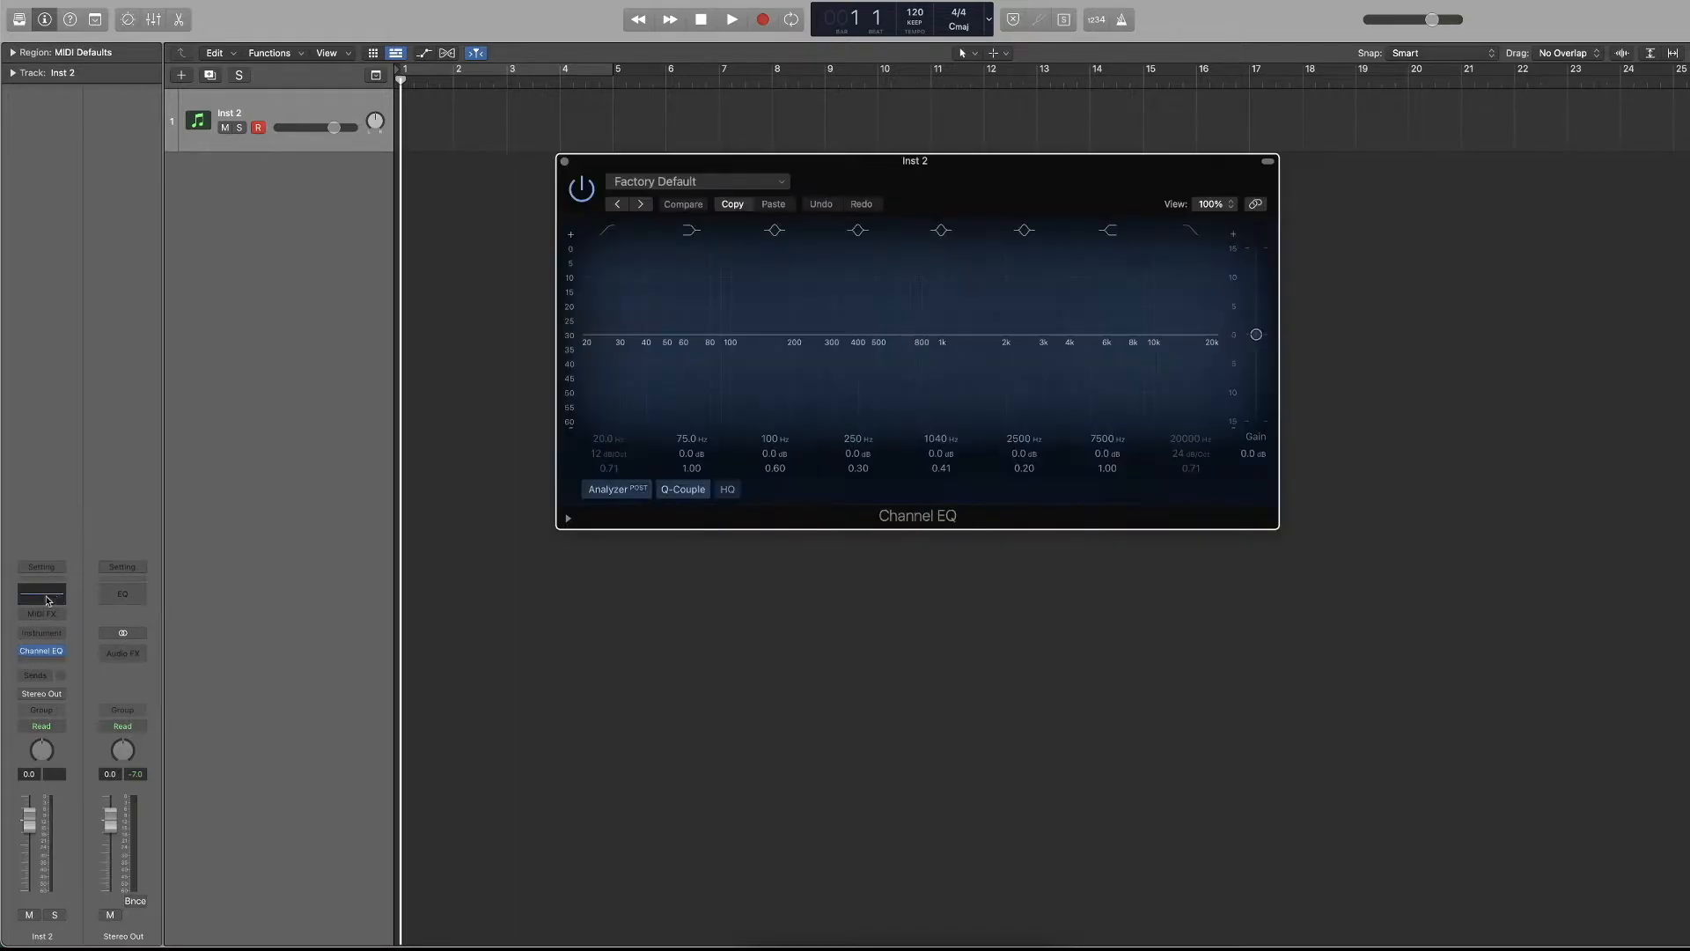
drag(743, 337, 837, 369)
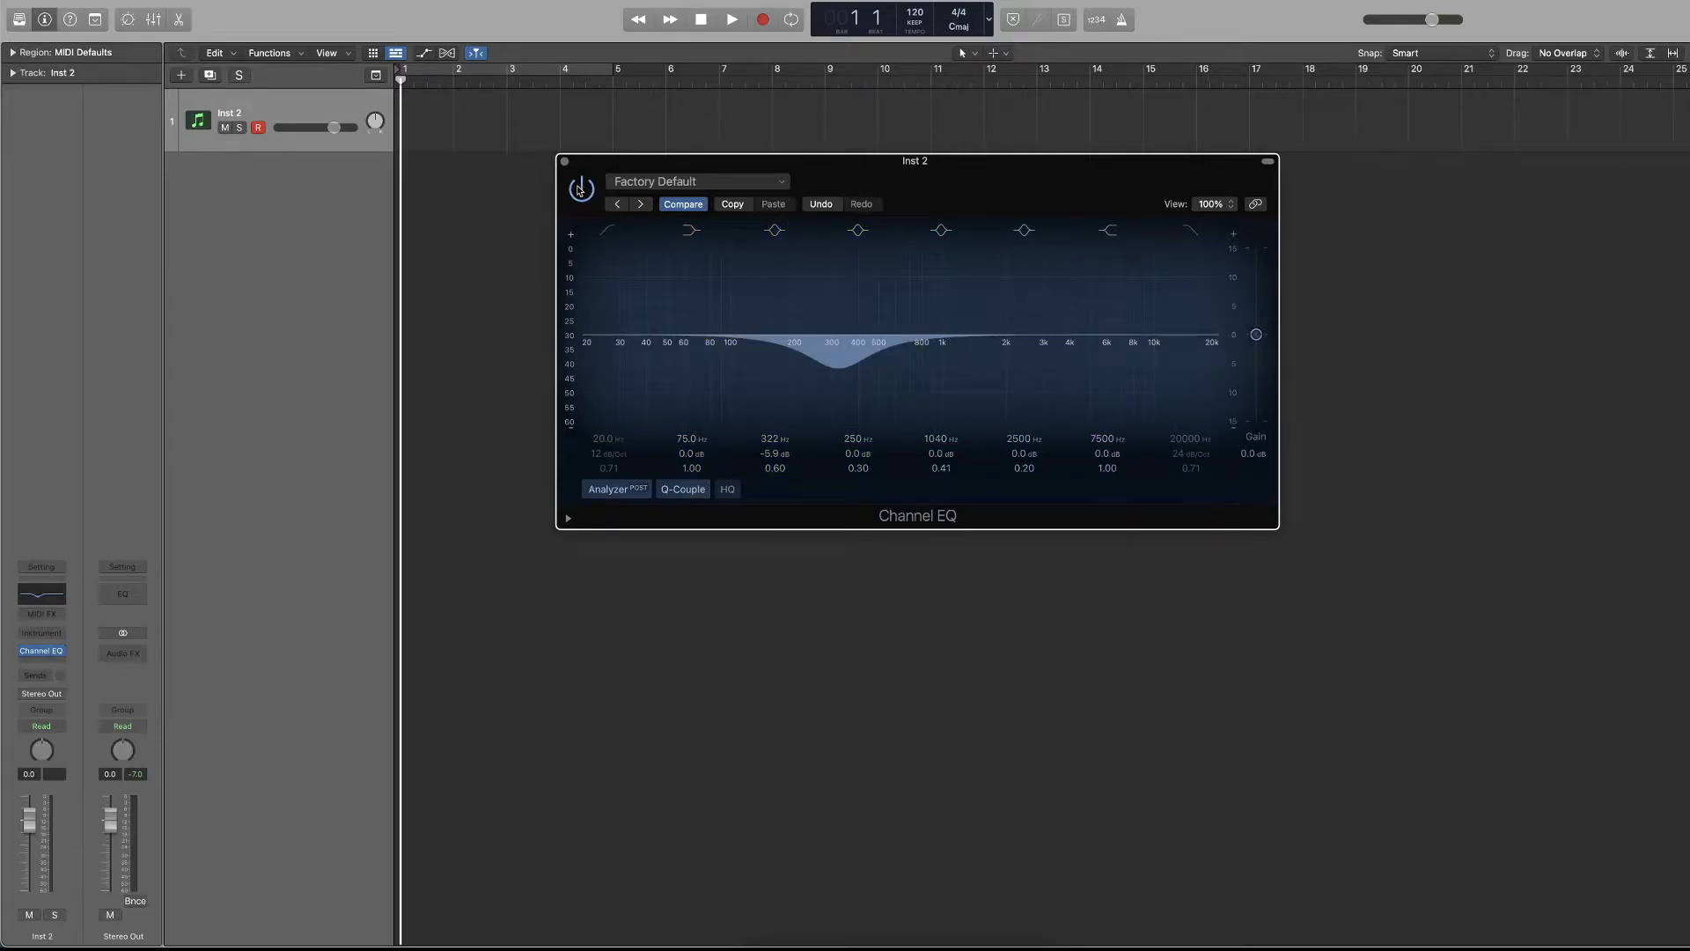
click(564, 161)
Bypass and re-enable the Channel EQ on the Inst 2 channel strip several times.
mouse_move(24, 654)
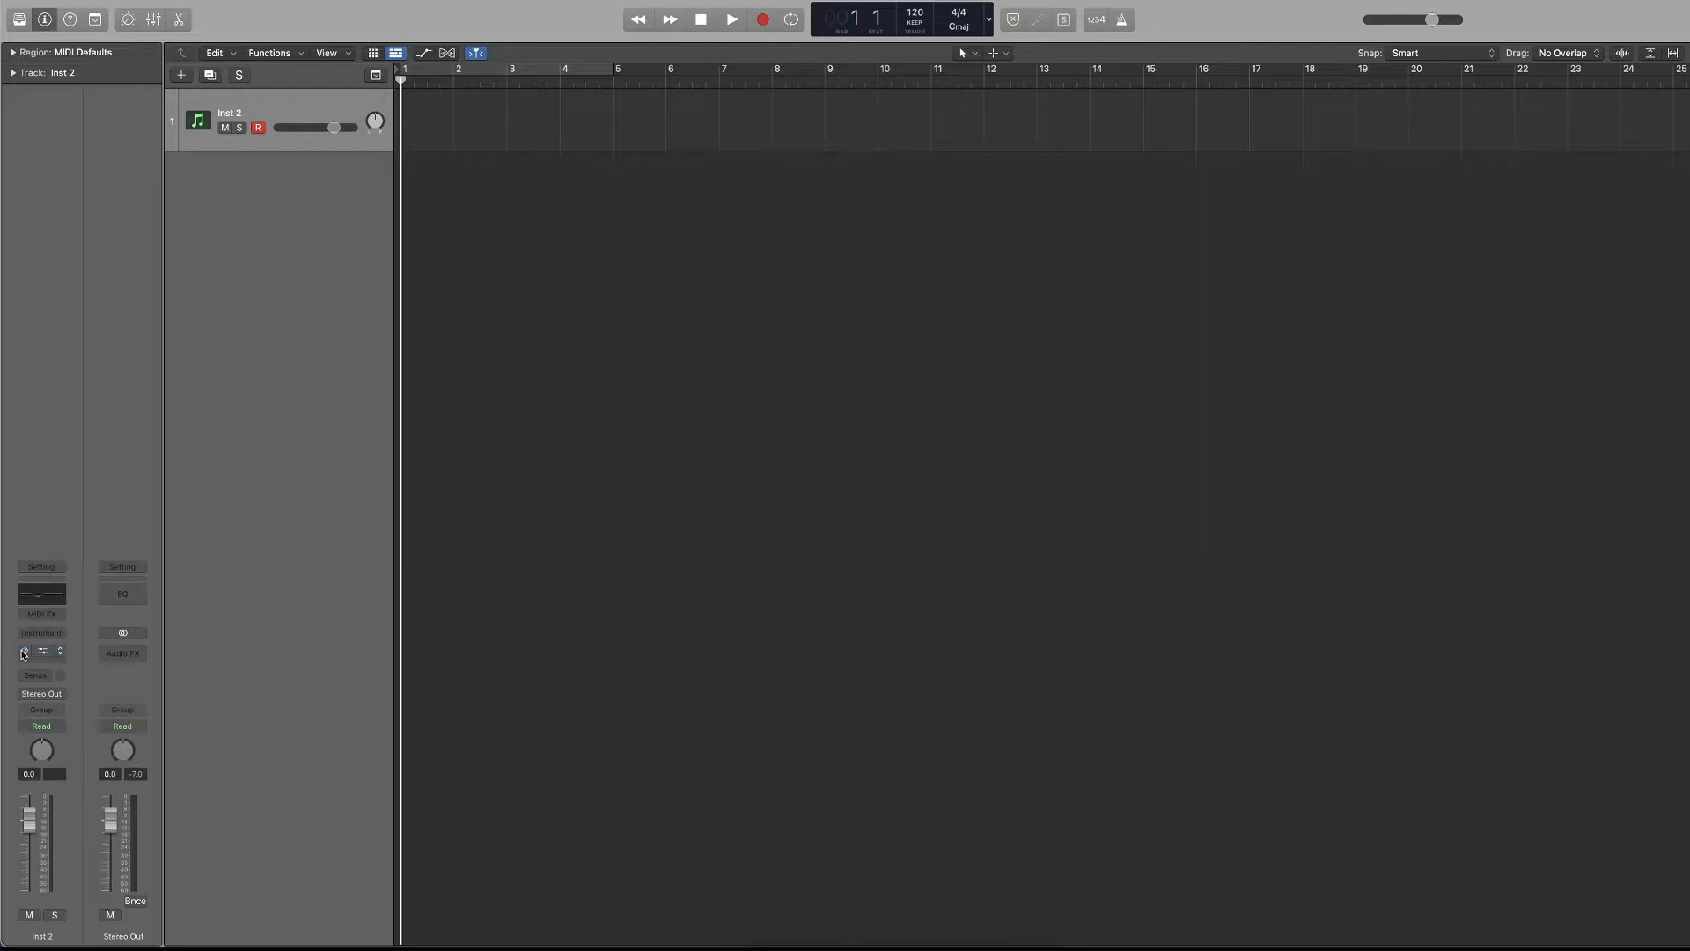
key(x)
click(24, 652)
click(24, 652)
click(23, 652)
click(24, 652)
click(24, 652)
key(x)
click(24, 652)
click(28, 651)
click(27, 651)
Reopen and close the Channel EQ window, and remove the plug-in from the Inst 2 channel strip.
click(42, 653)
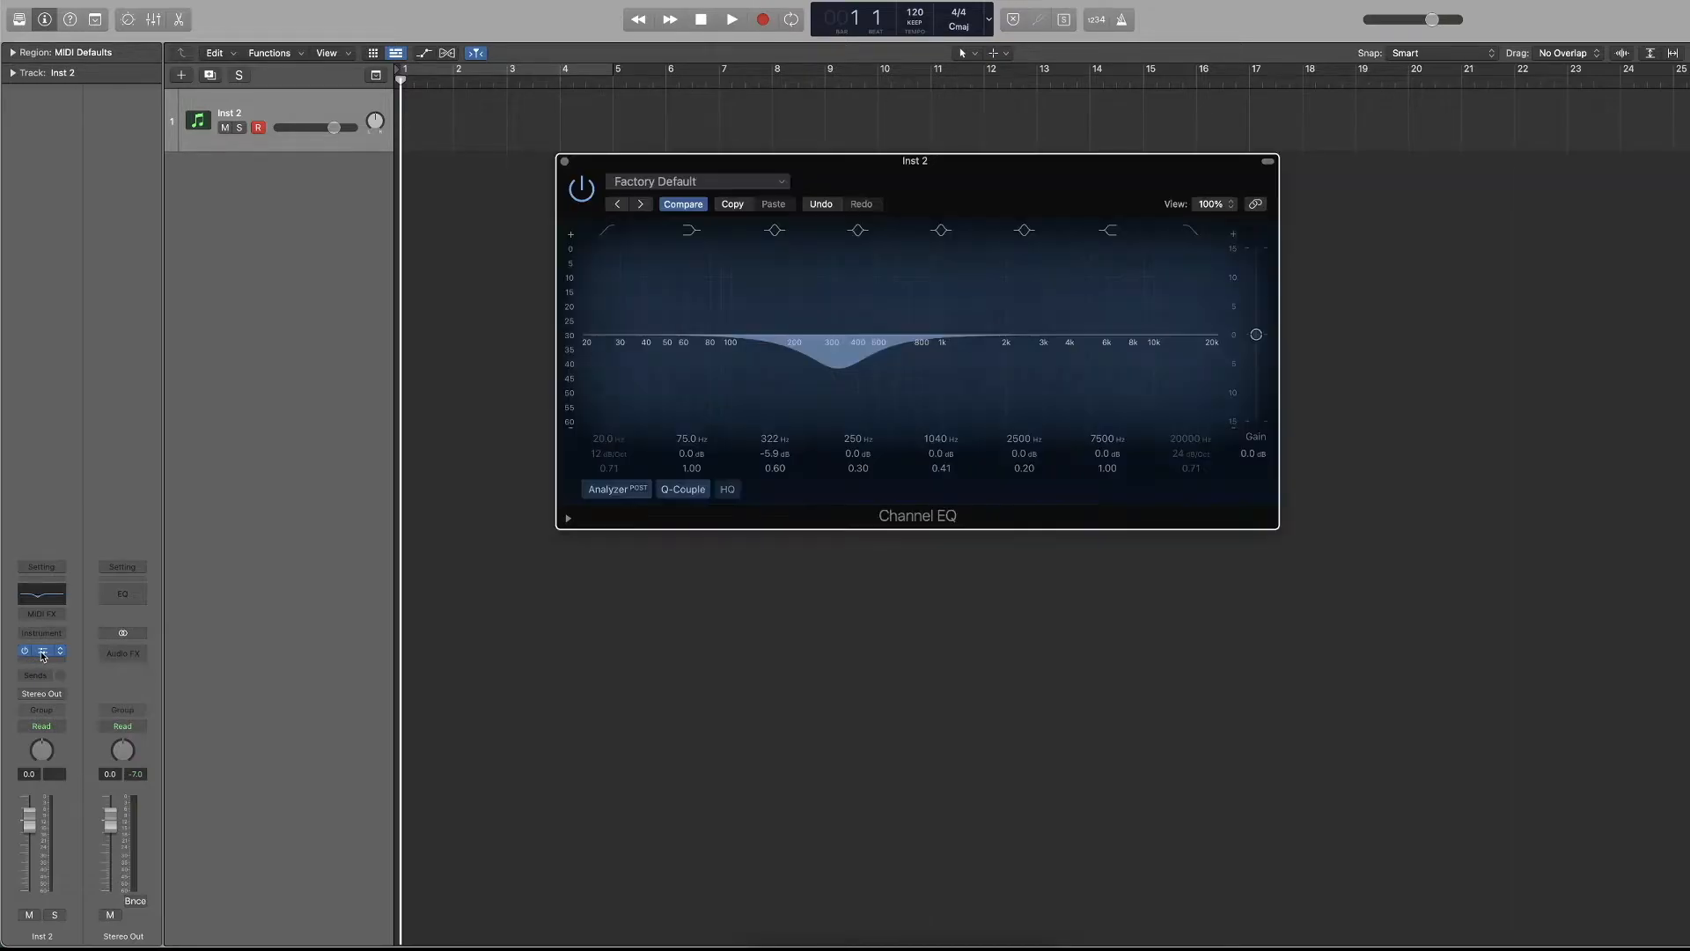
click(564, 161)
mouse_move(53, 655)
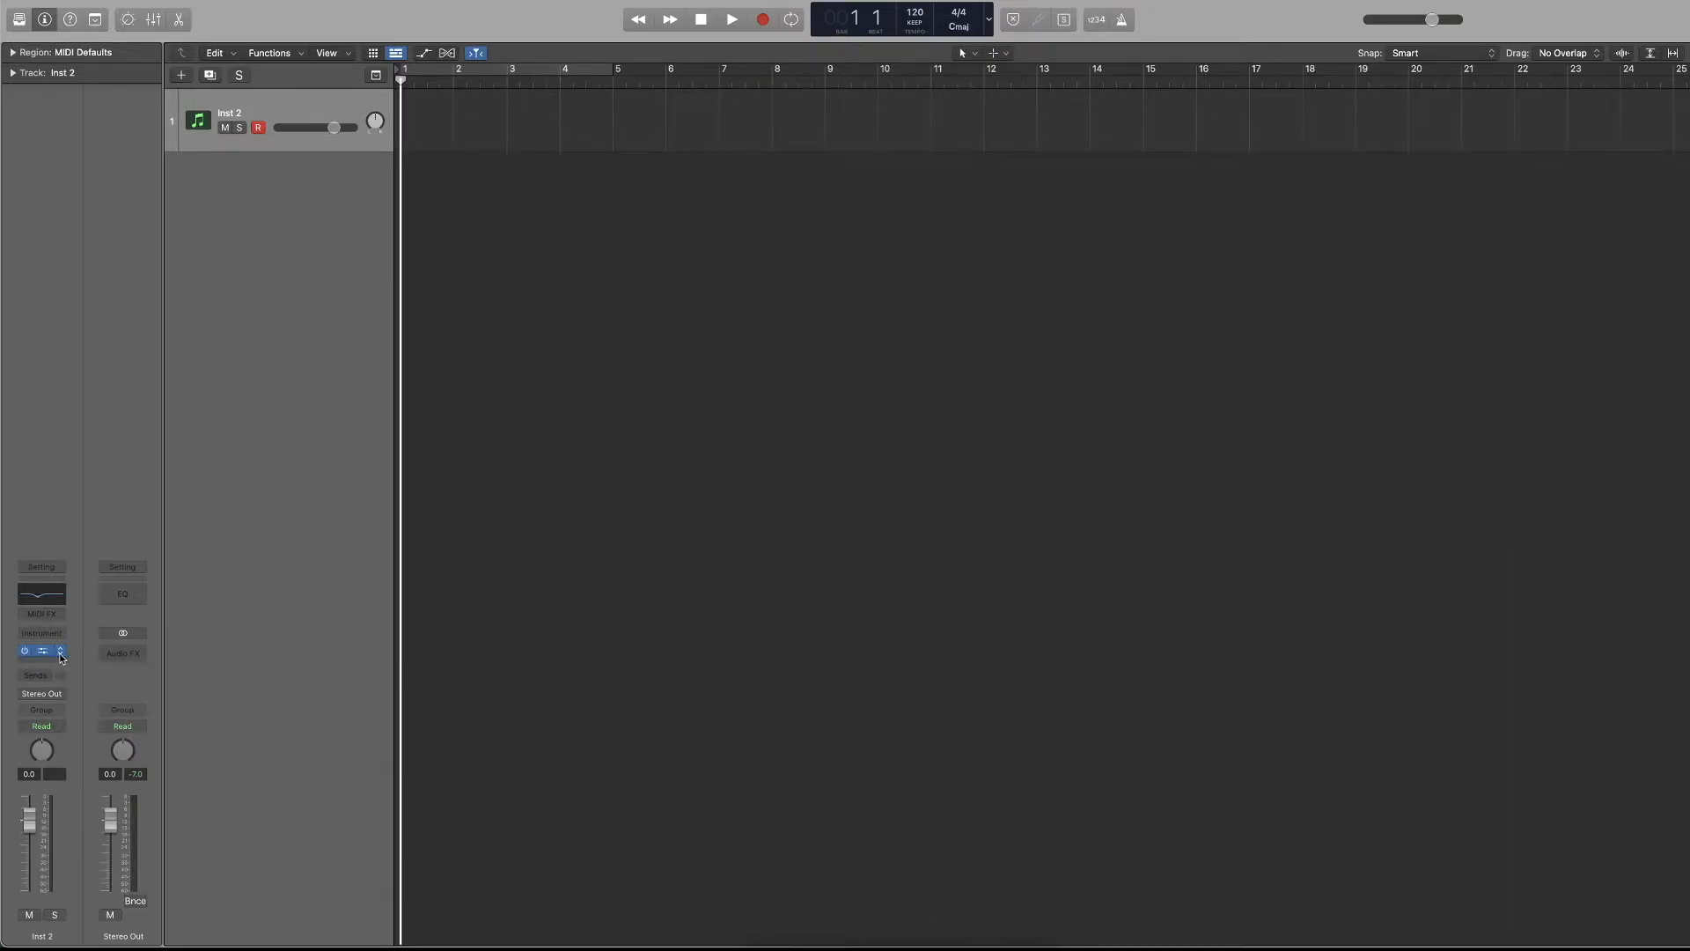
click(61, 653)
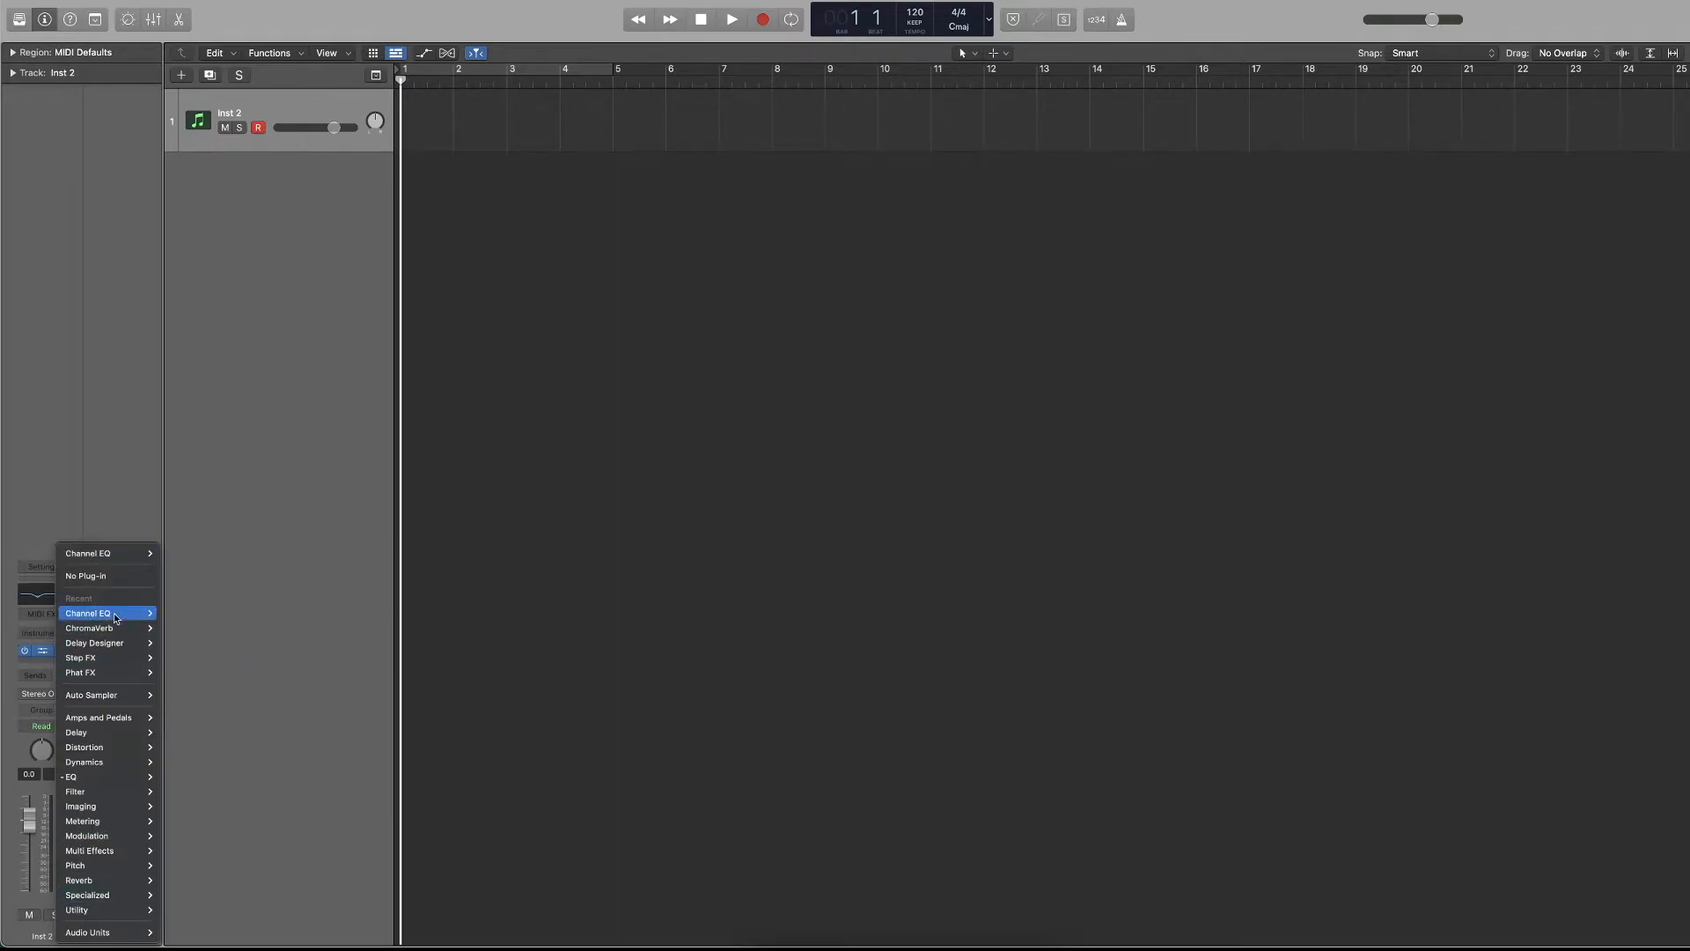
click(95, 577)
Insert Channel EQ, mono ChromaVerb and Step FX as audio effects on the Inst 2 channel strip.
click(55, 659)
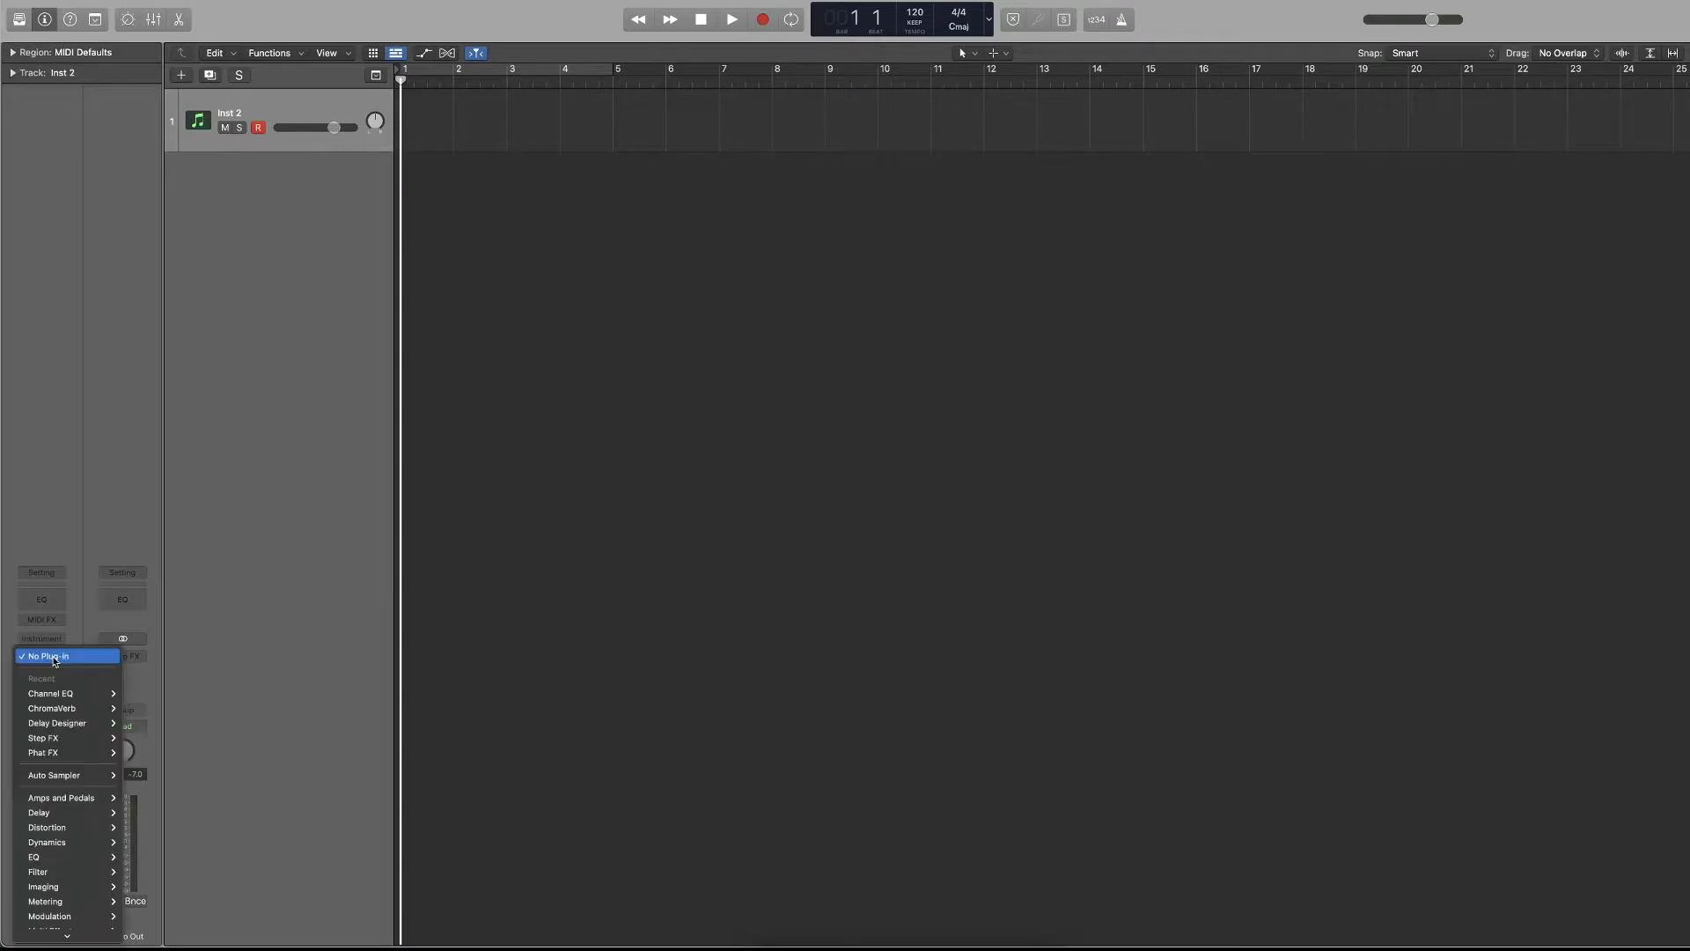
mouse_move(56, 694)
click(132, 695)
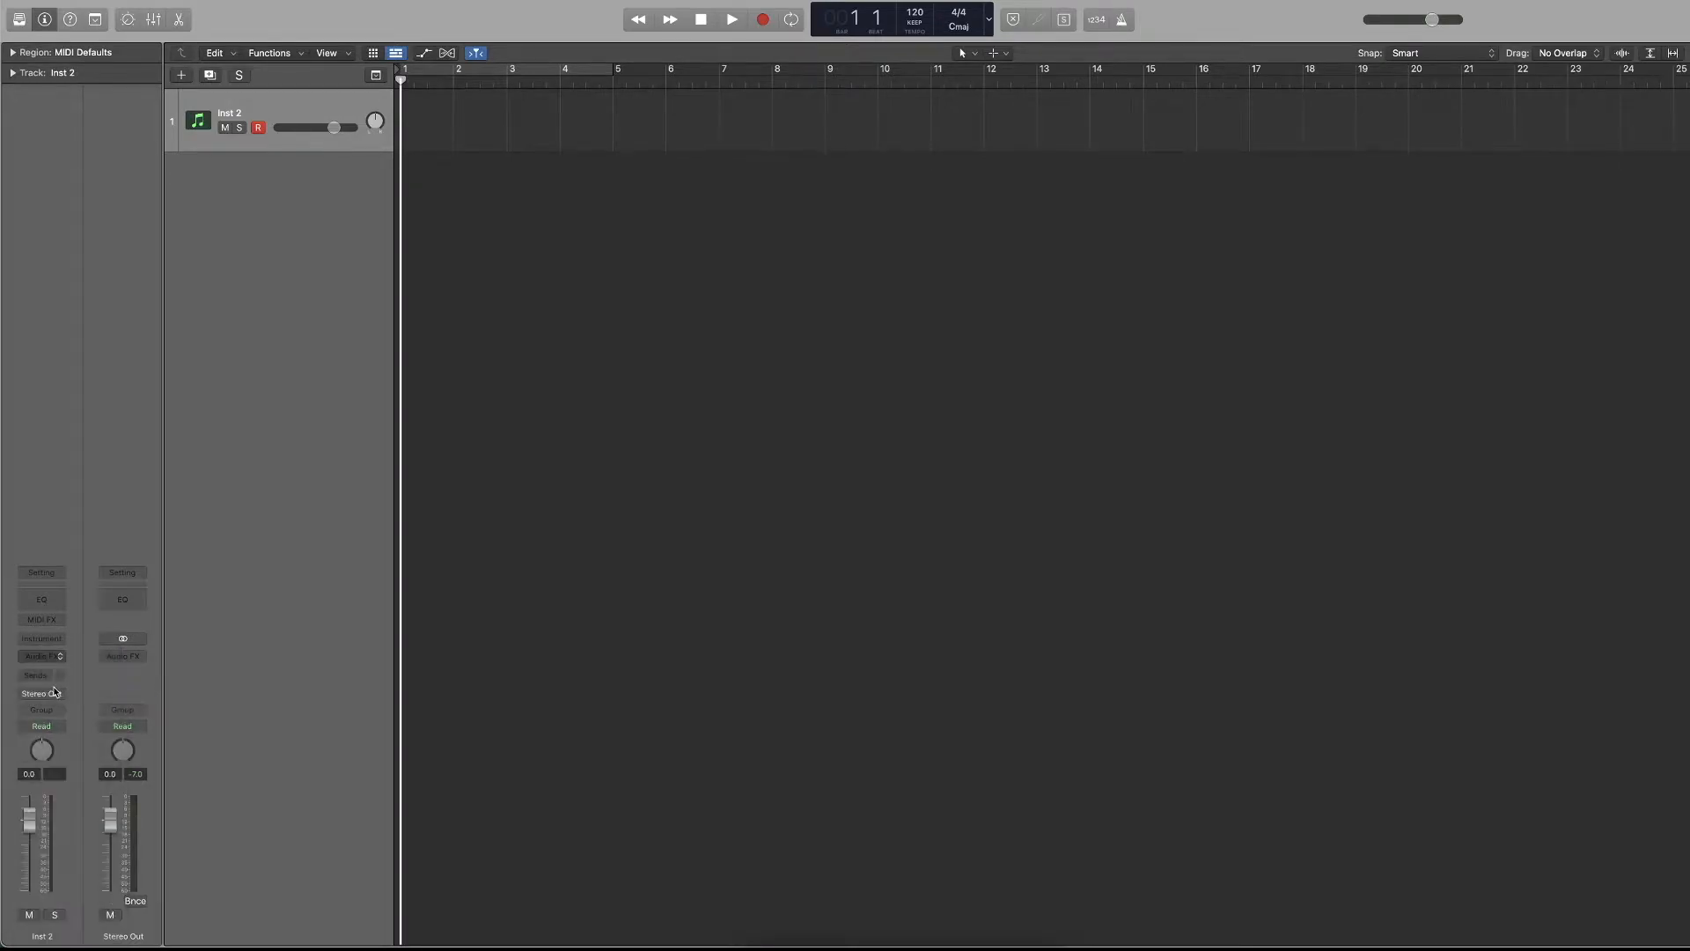
click(48, 656)
mouse_move(70, 715)
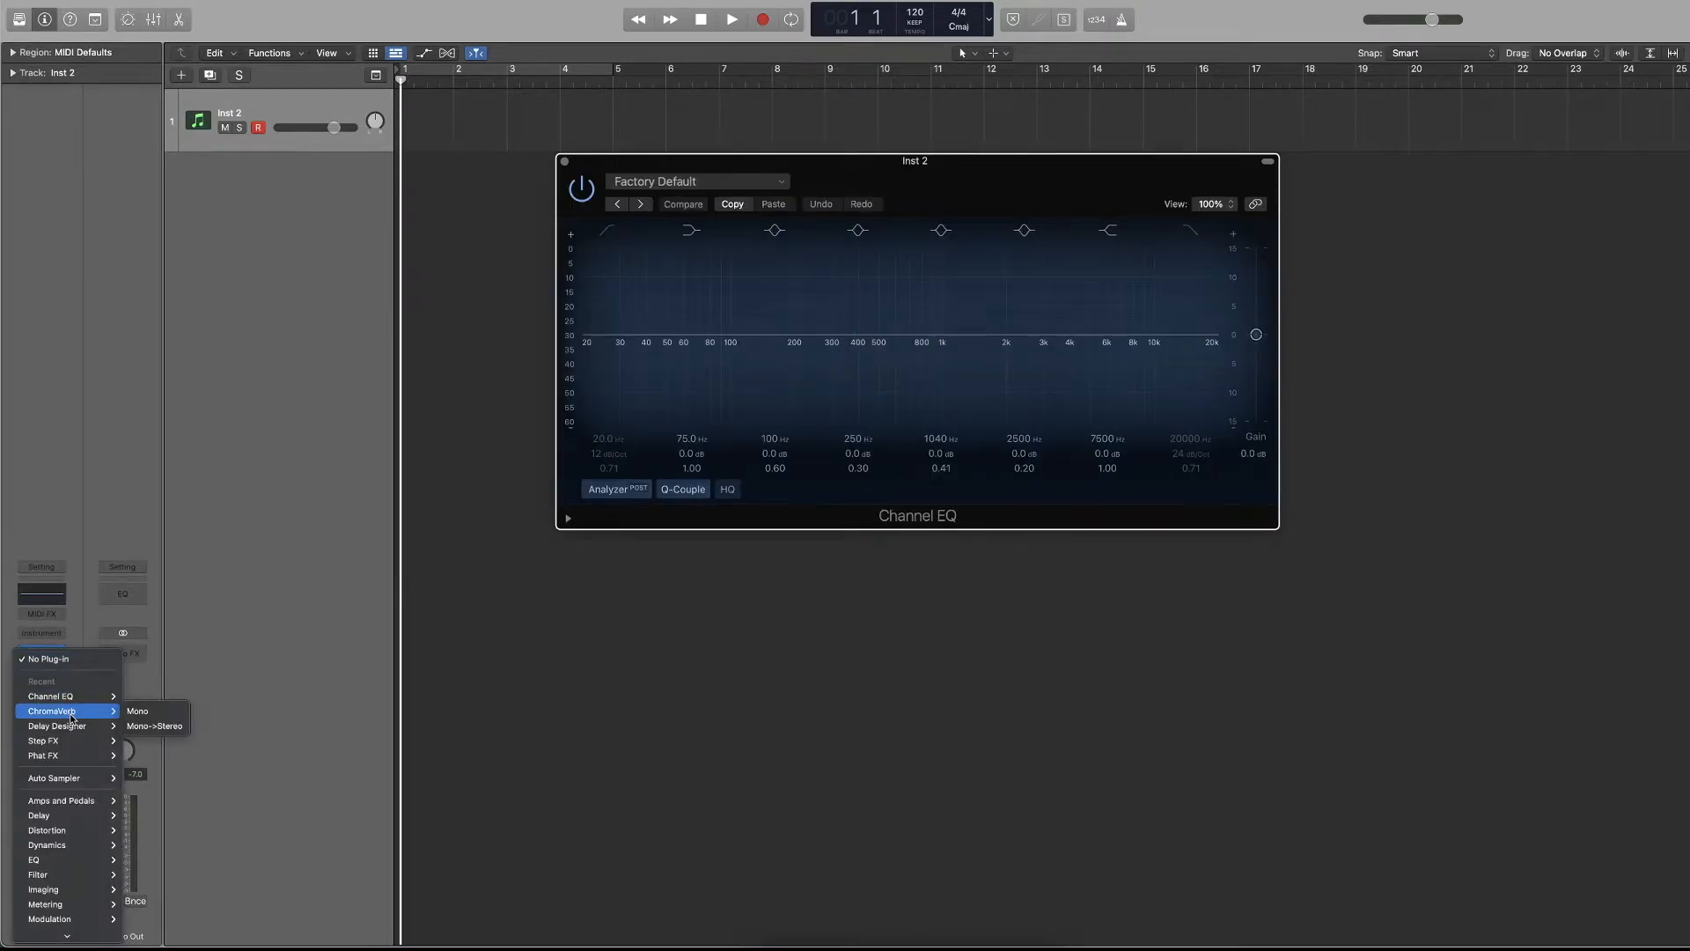
click(138, 710)
click(49, 663)
mouse_move(60, 742)
click(141, 741)
Spread the Step FX, ChromaVerb and Channel EQ windows apart across the workspace, and close all three.
drag(867, 210, 1162, 253)
drag(900, 189, 501, 419)
click(891, 166)
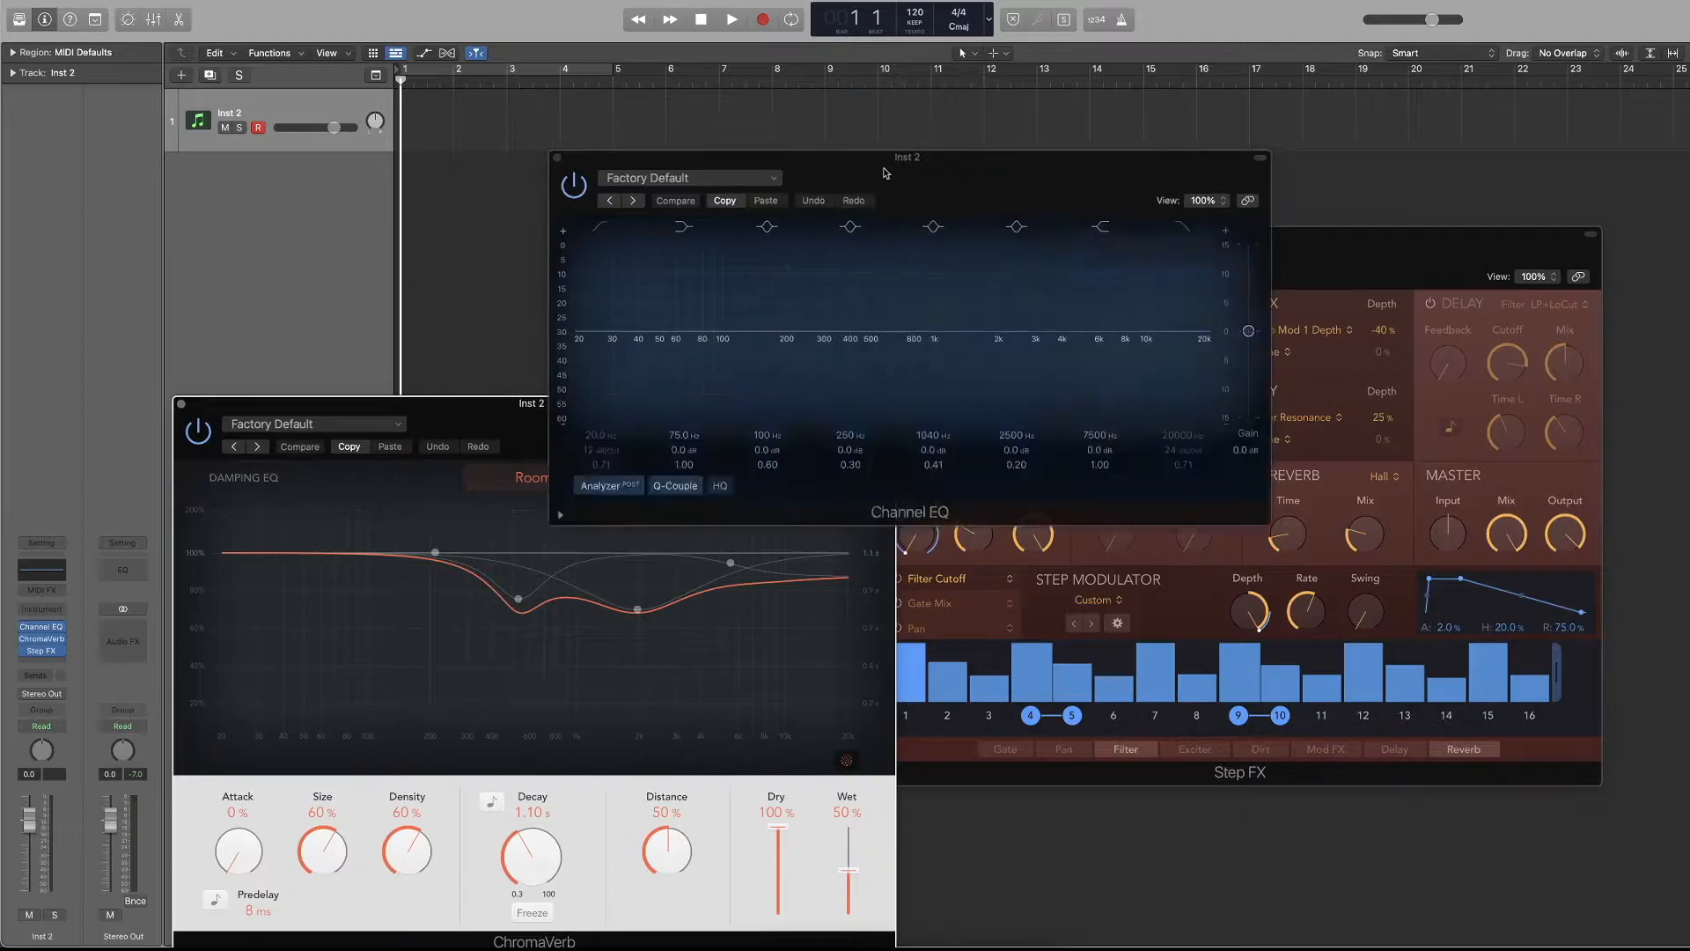
drag(891, 166, 605, 94)
drag(957, 246, 1026, 259)
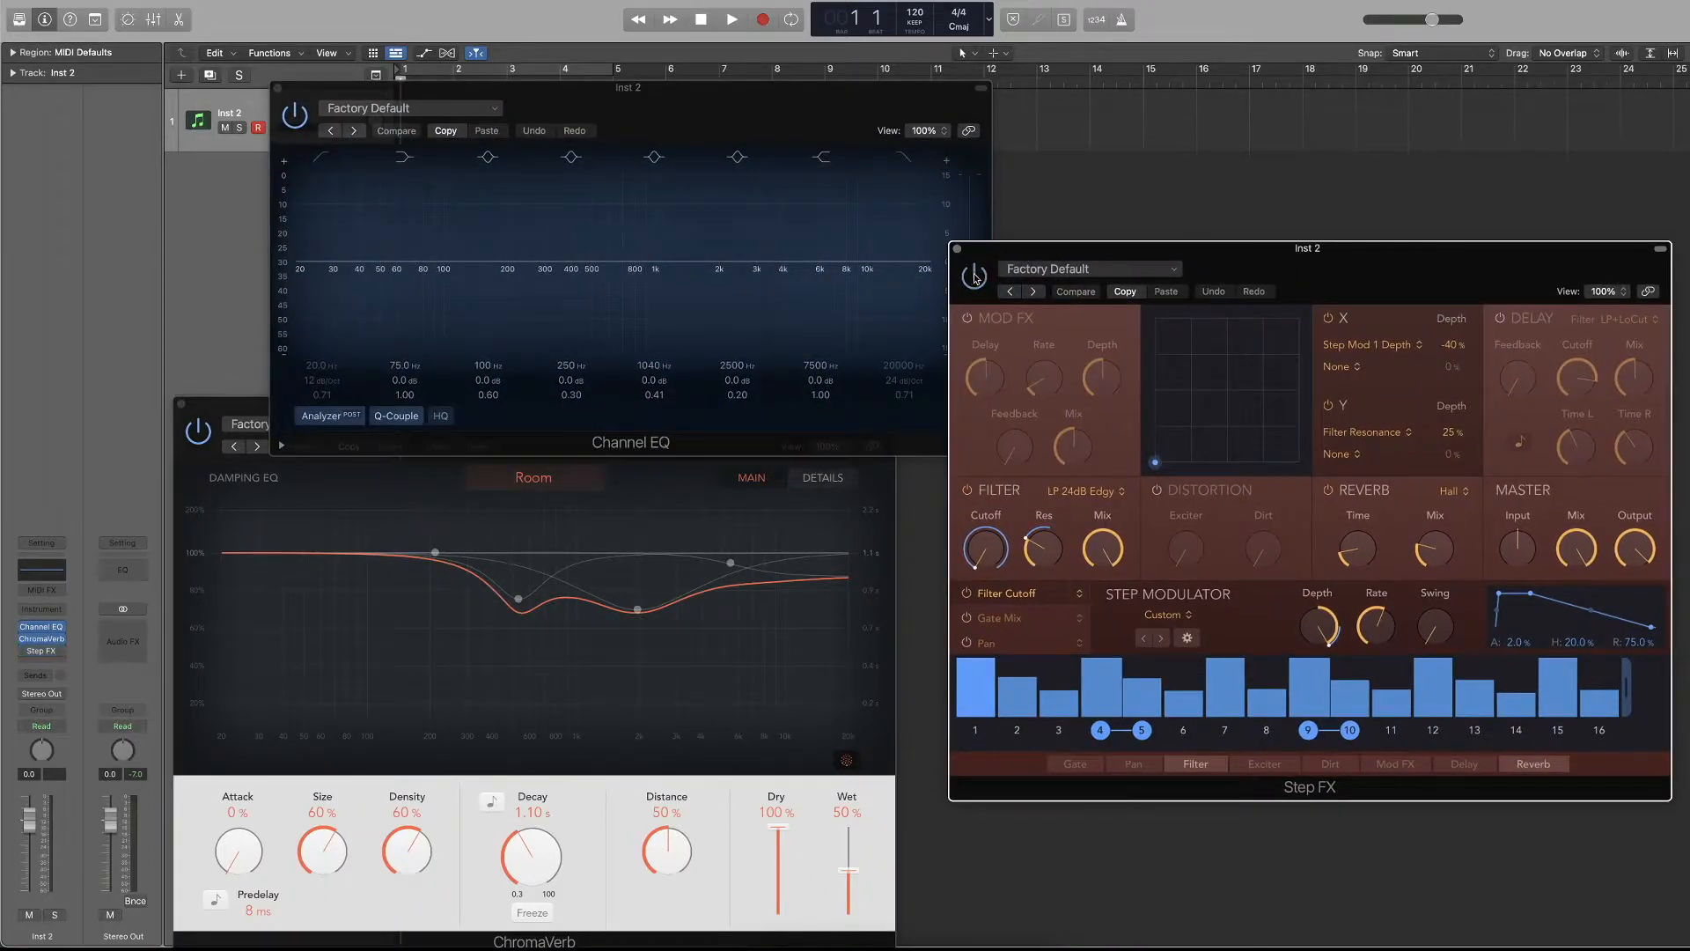
click(958, 249)
click(197, 434)
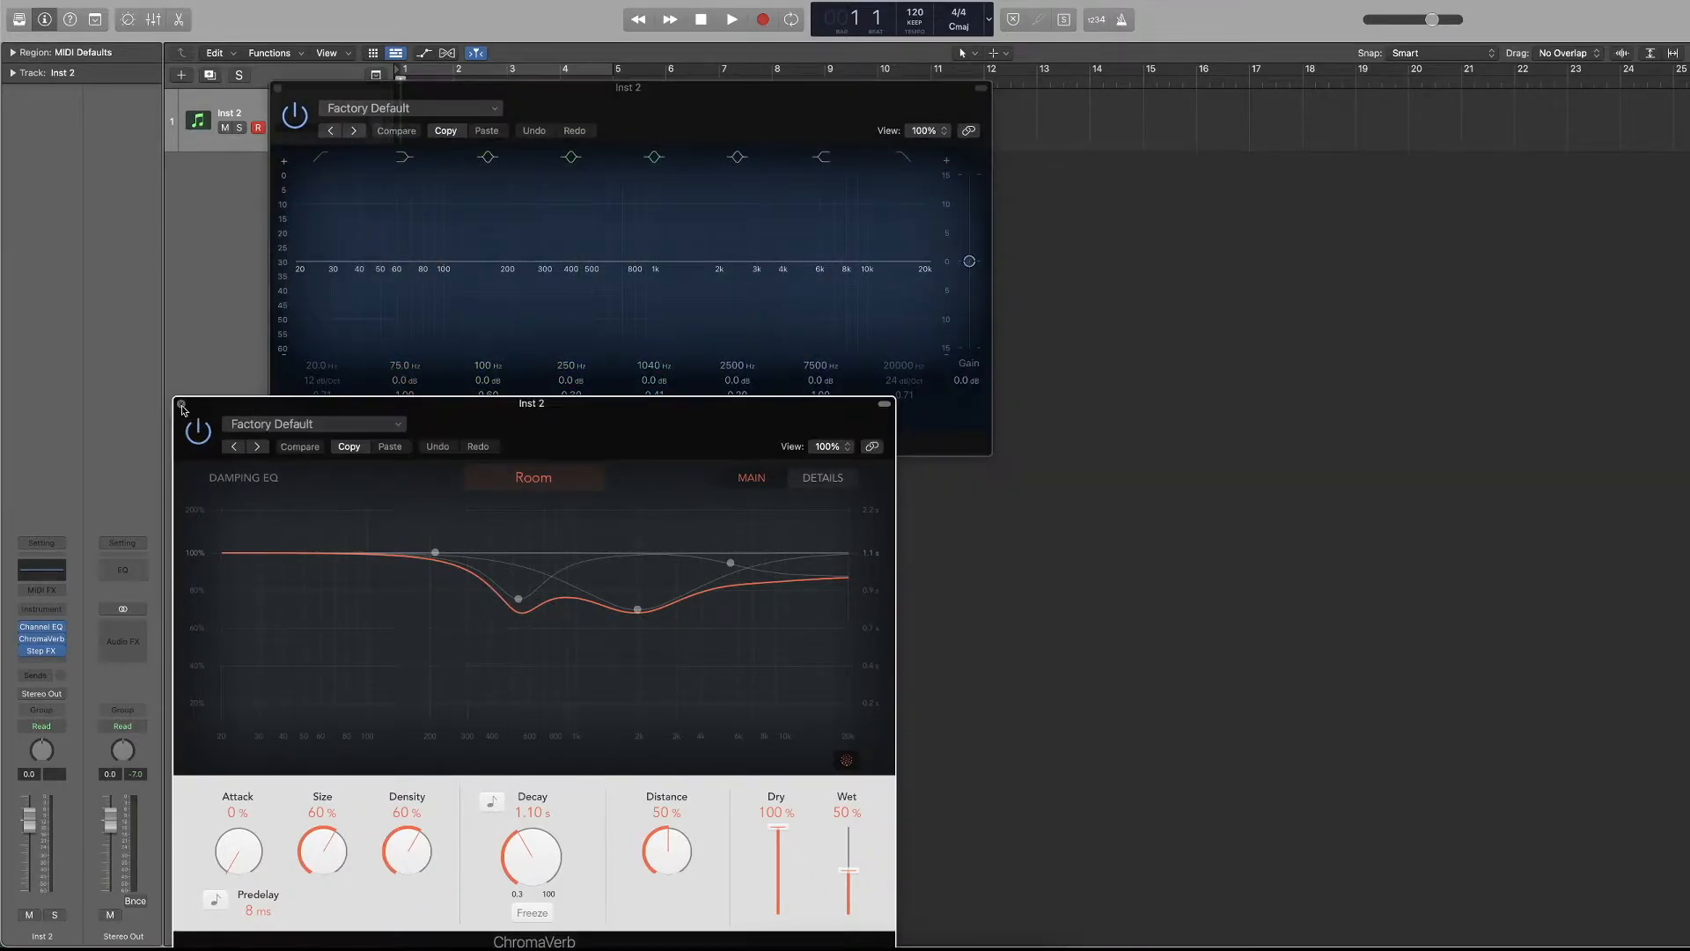
click(180, 403)
click(277, 88)
Remove the Channel EQ, ChromaVerb and Step FX effects from the Inst 2 channel strip.
mouse_move(59, 628)
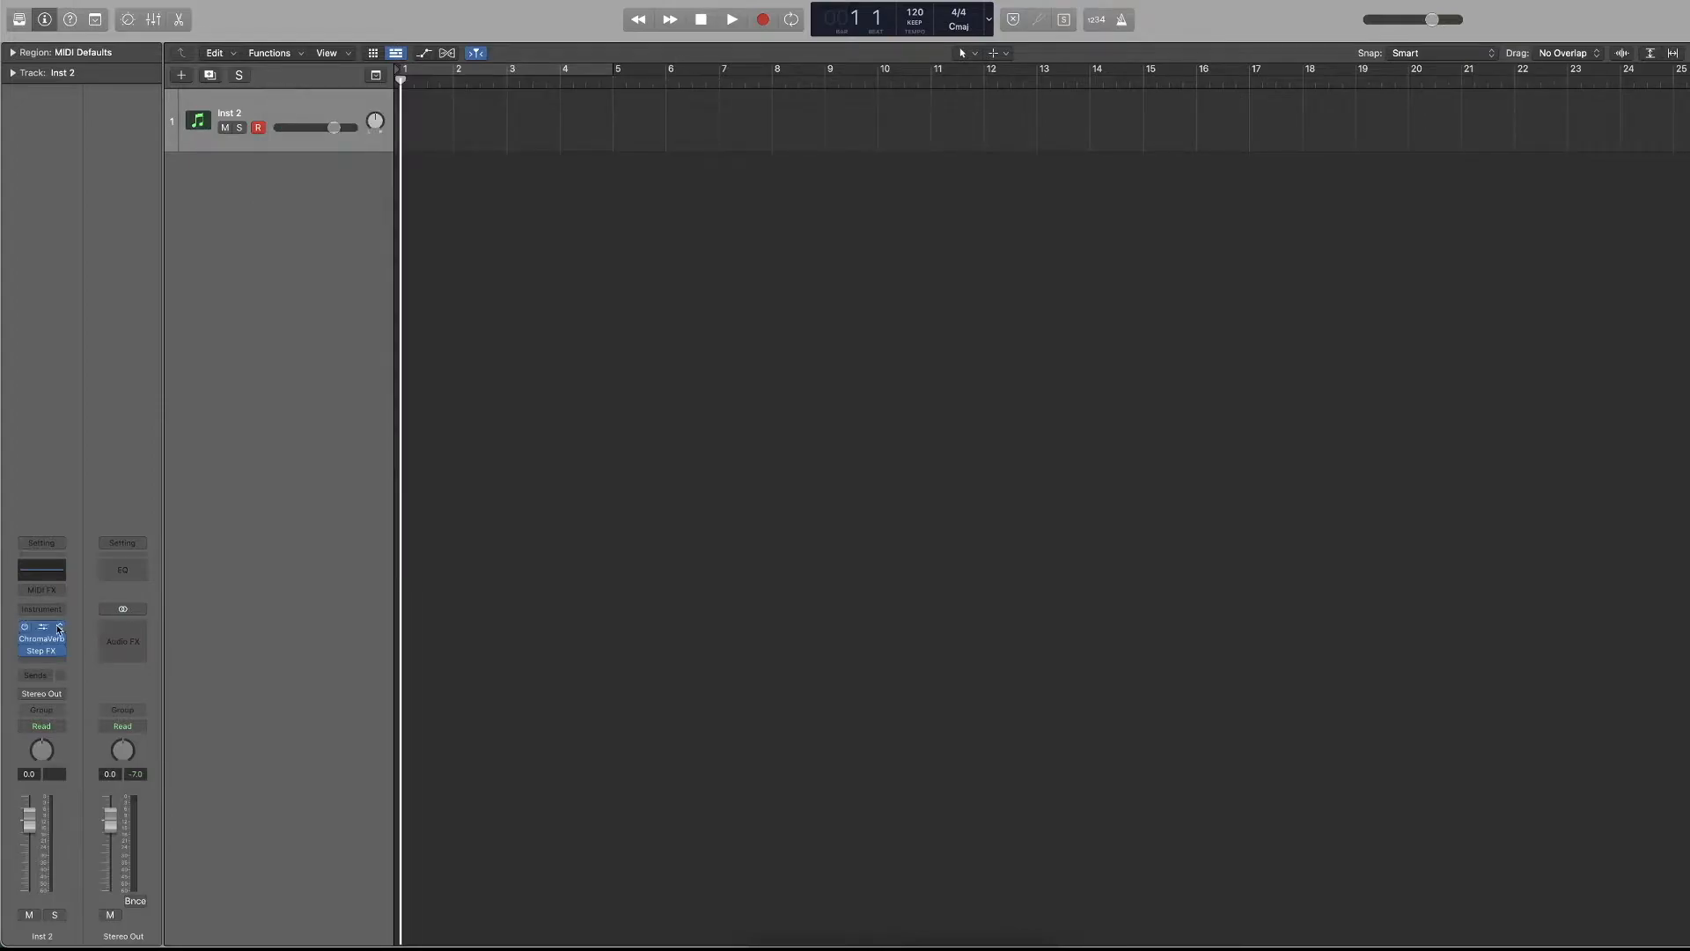
mouse_move(38, 630)
mouse_down()
mouse_move(37, 660)
mouse_move(43, 627)
mouse_move(27, 643)
mouse_up()
click(24, 652)
click(60, 627)
click(81, 590)
click(59, 626)
click(93, 591)
click(42, 644)
click(89, 581)
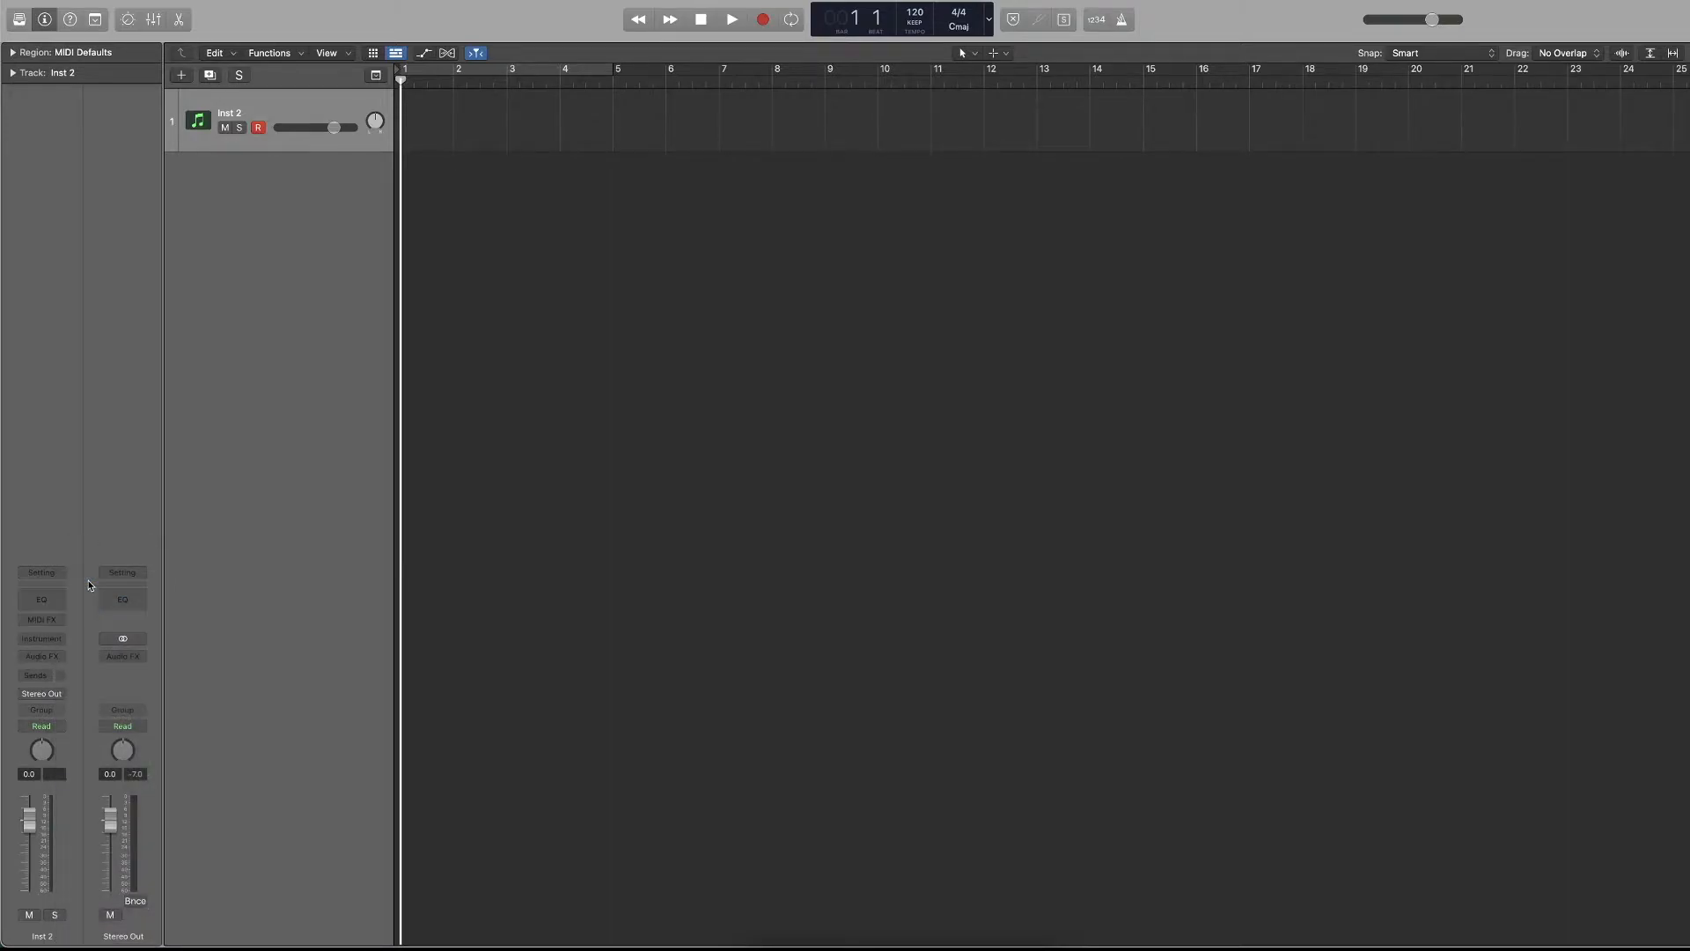
Load Retro Synth as the instrument of the Inst 2 track, and close its plug-in window.
click(29, 640)
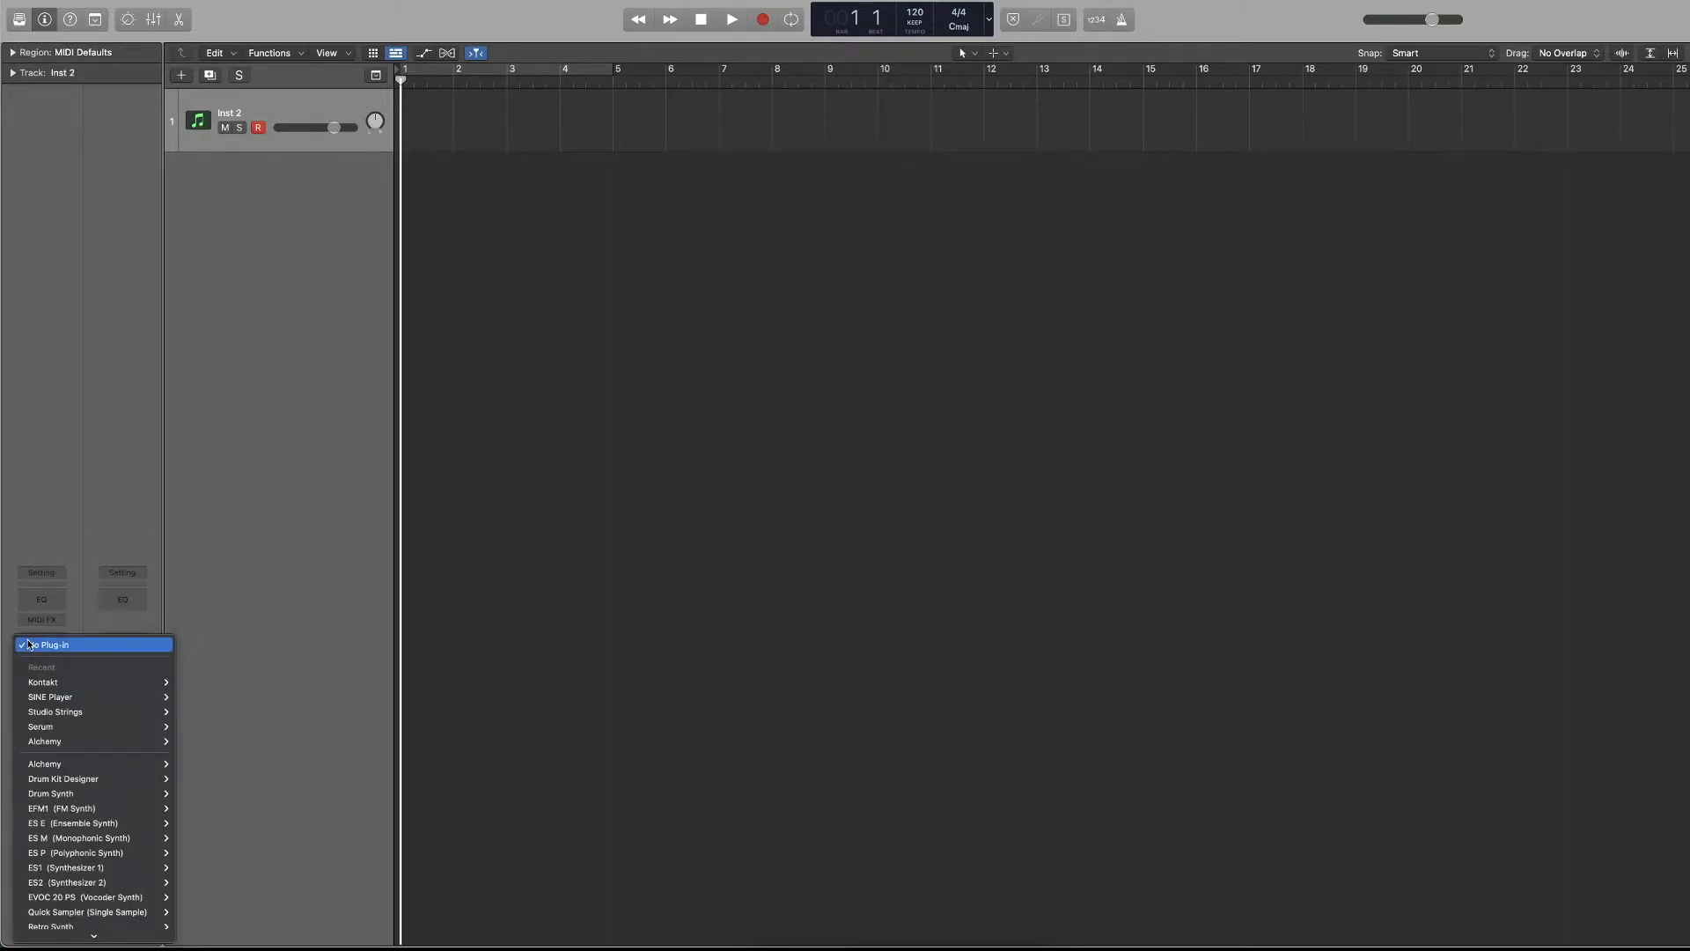
scroll(79, 704, down, 5)
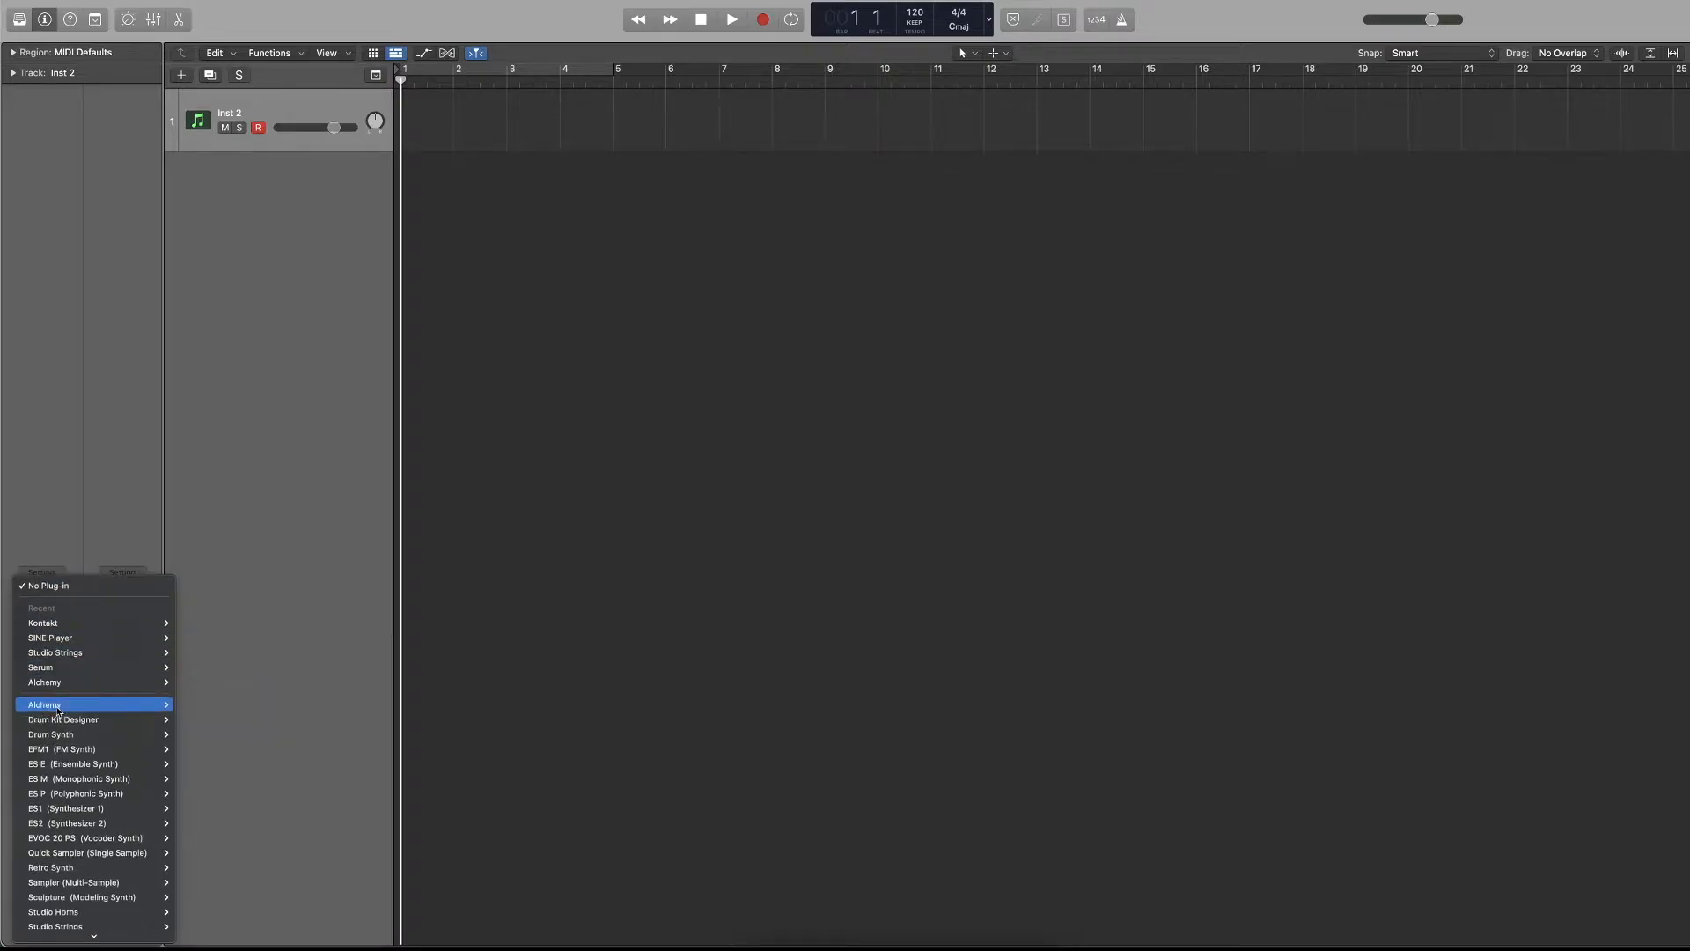
mouse_move(85, 738)
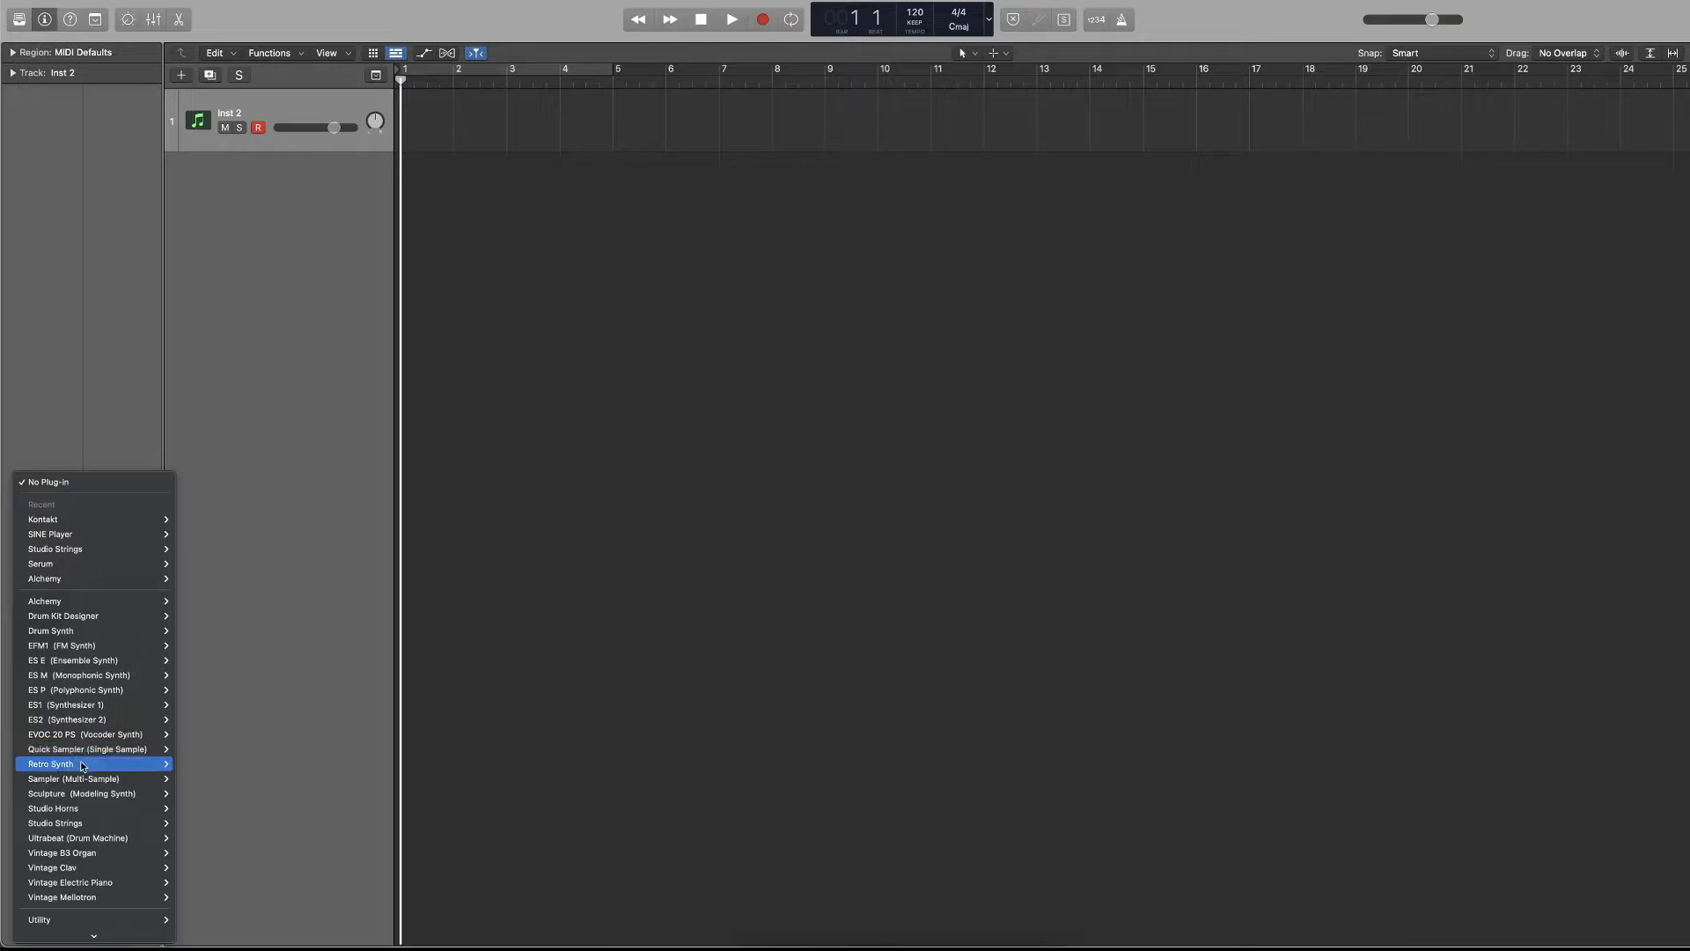
click(203, 765)
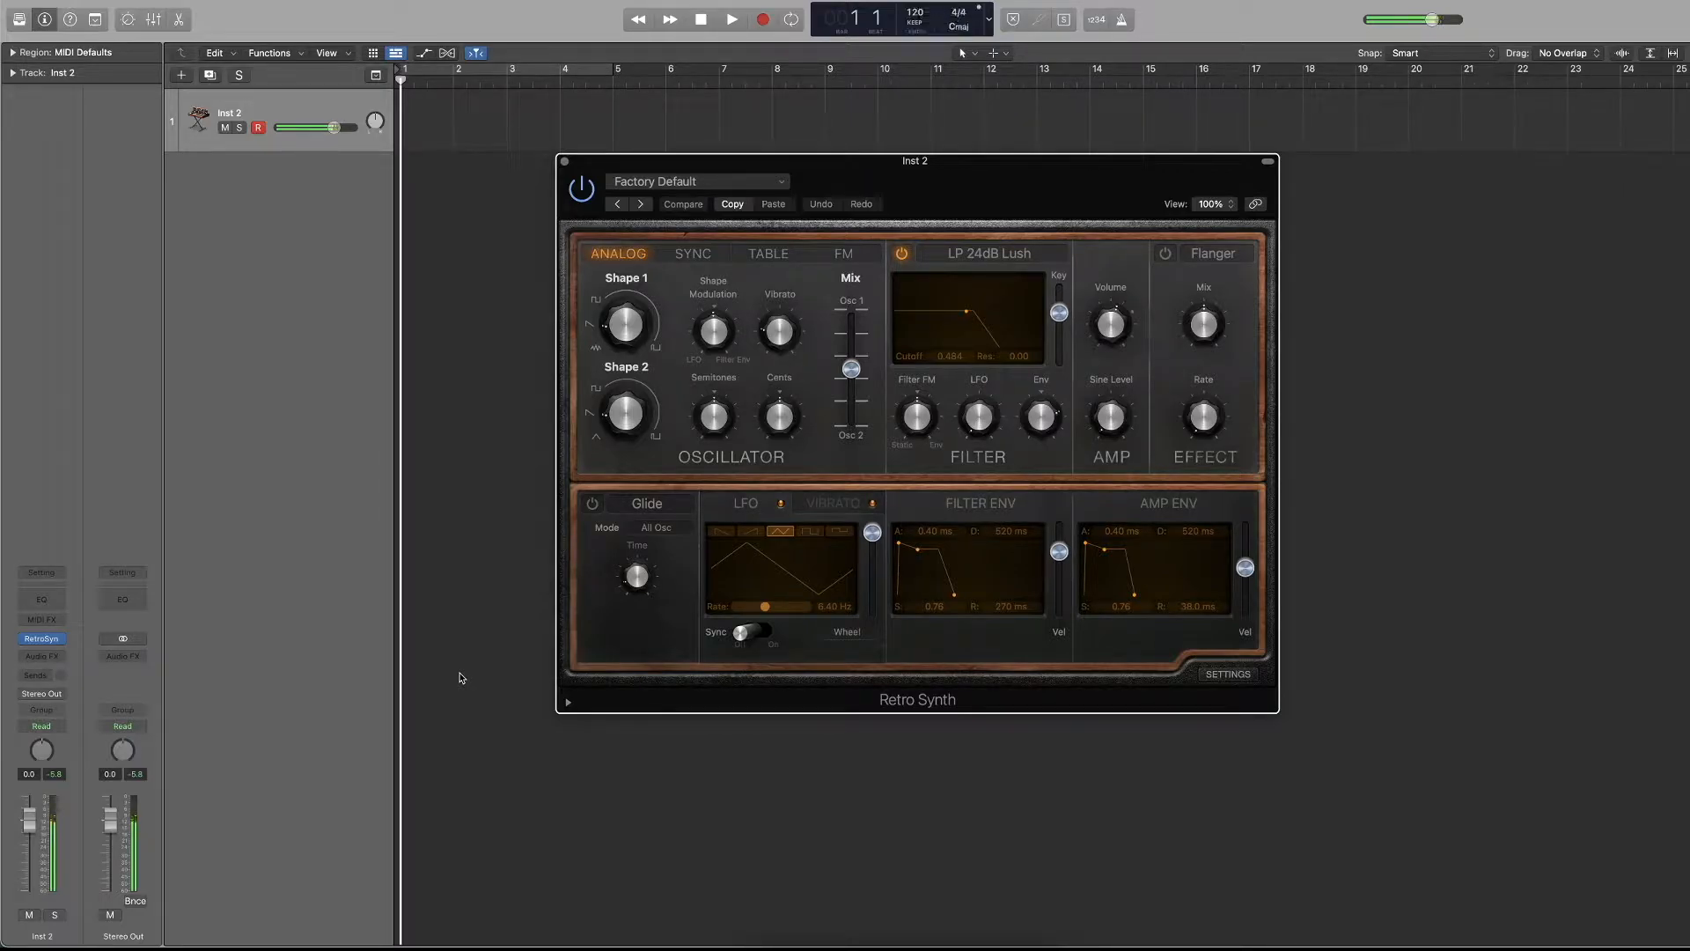
click(564, 163)
Create ten new software instrument tracks with stereo Retro Synth loaded and output 1 + 2, and close the plug-in window.
mouse_move(63, 643)
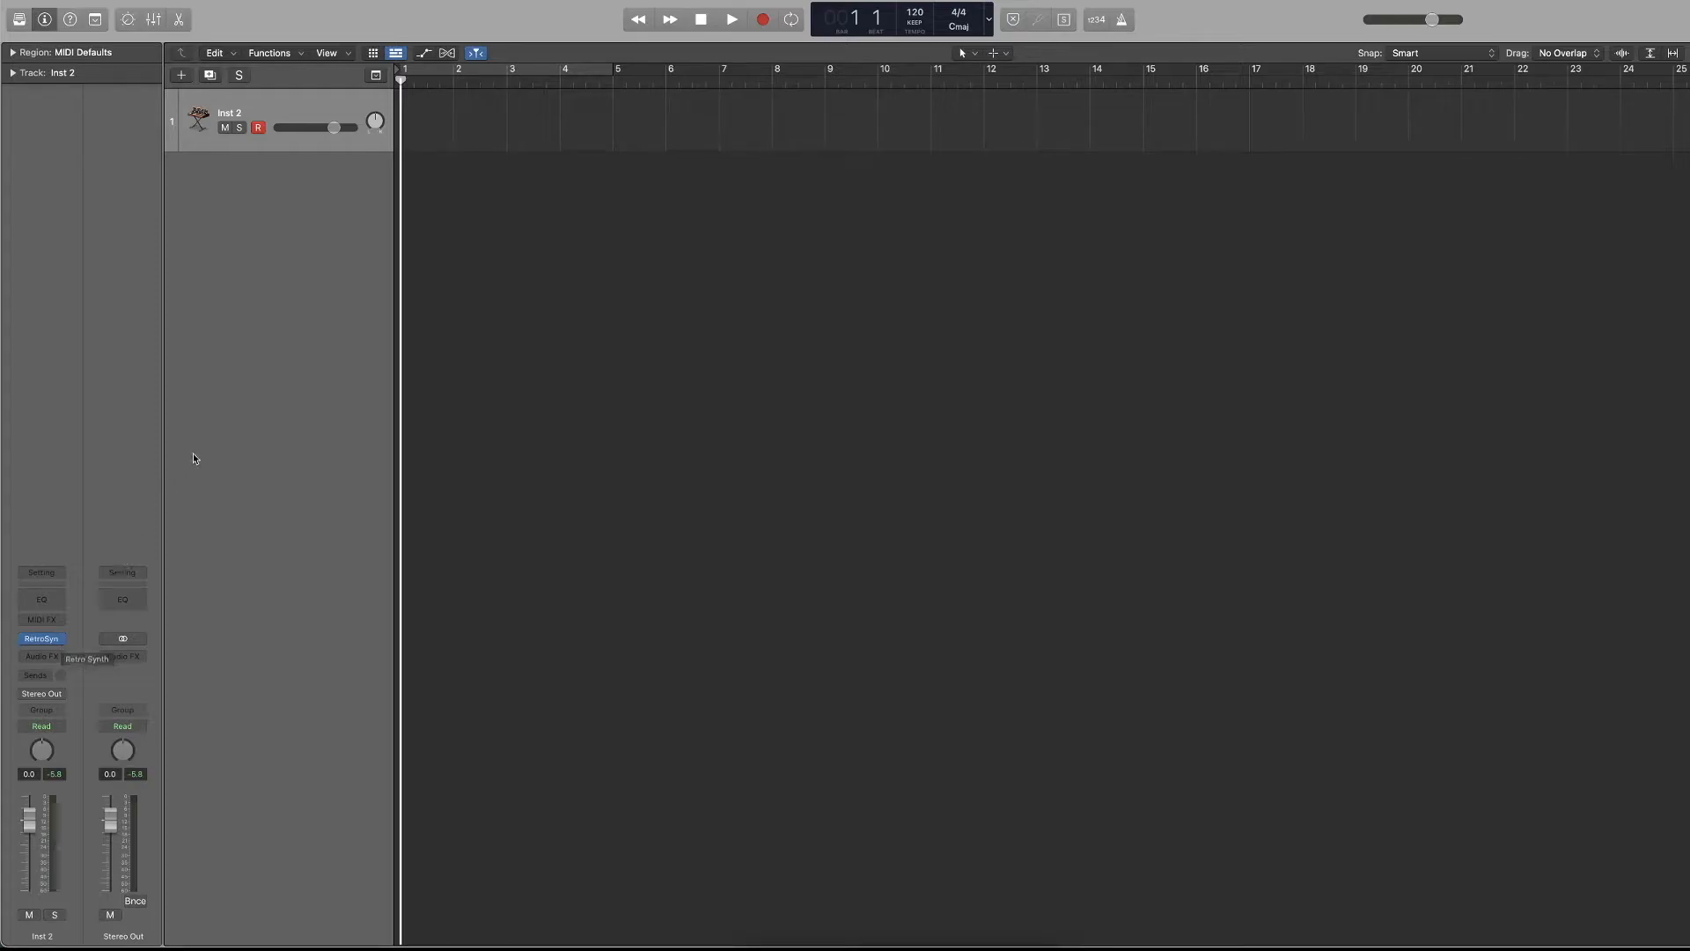
click(181, 76)
click(724, 370)
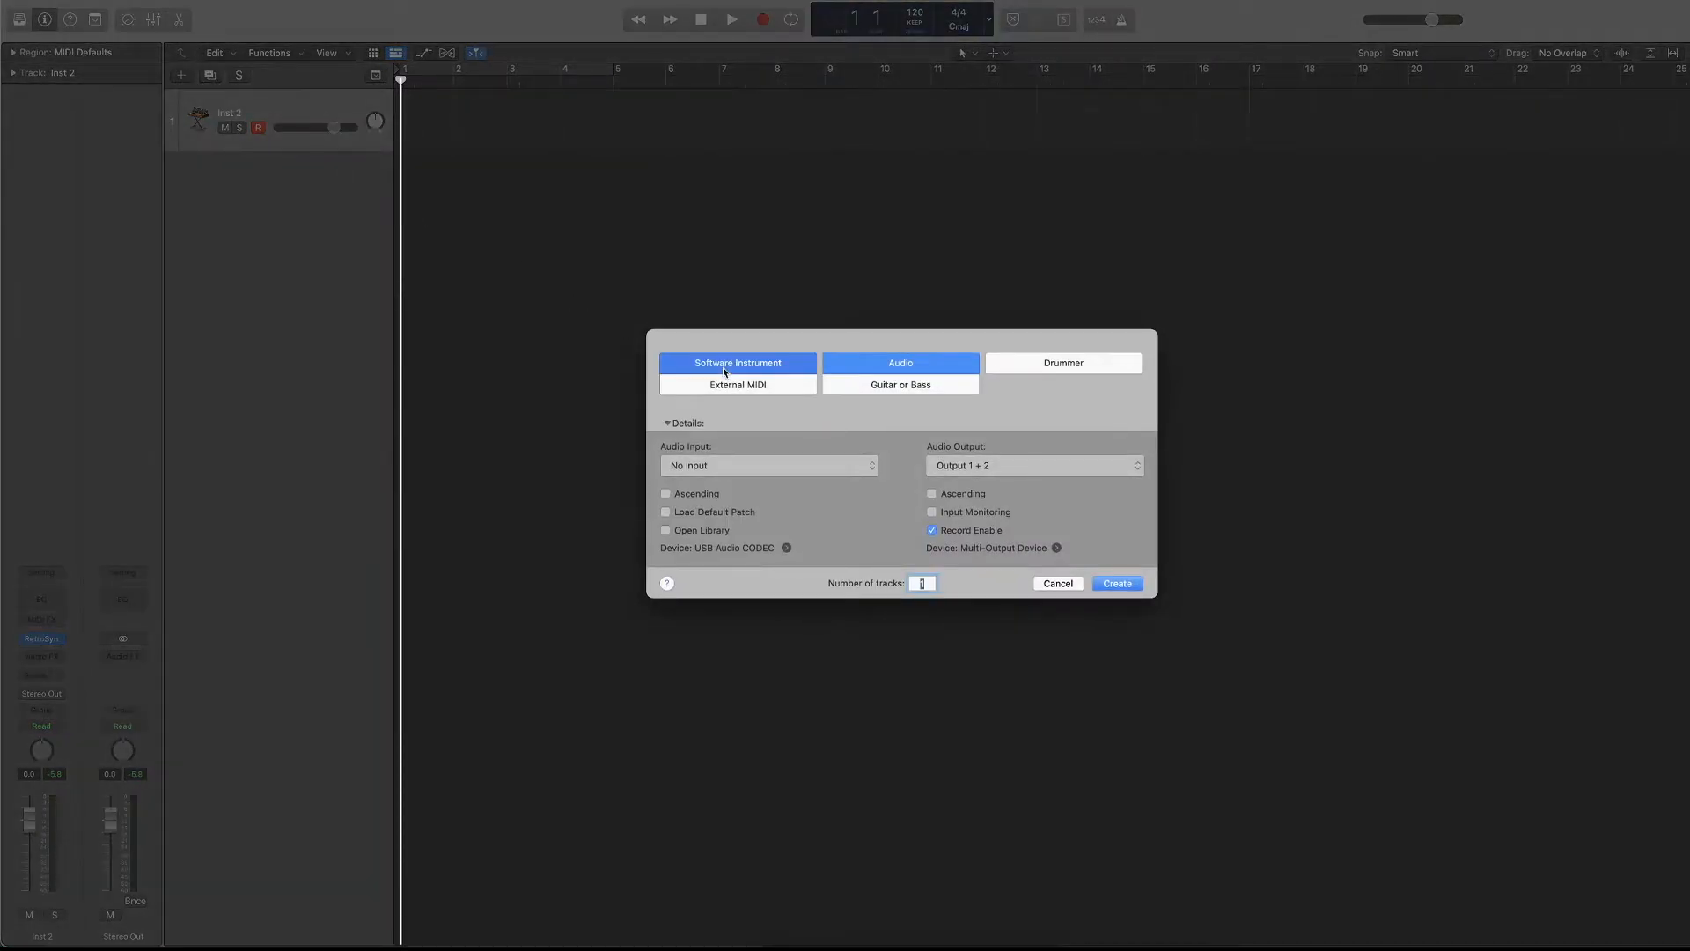
click(817, 485)
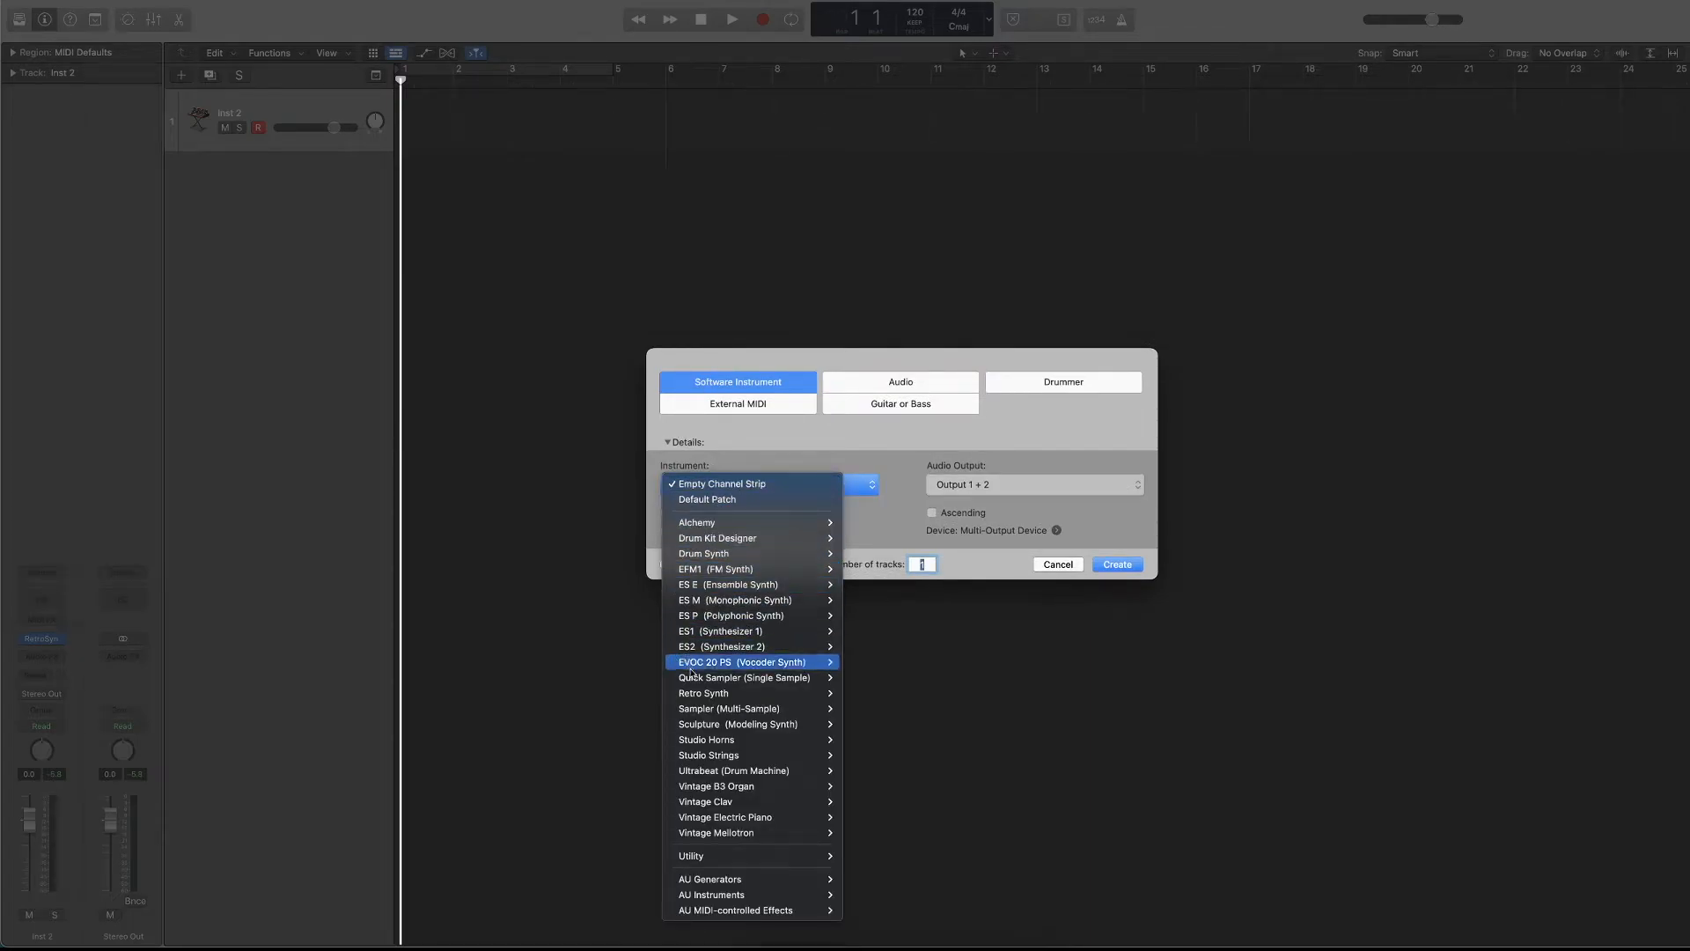
mouse_move(704, 692)
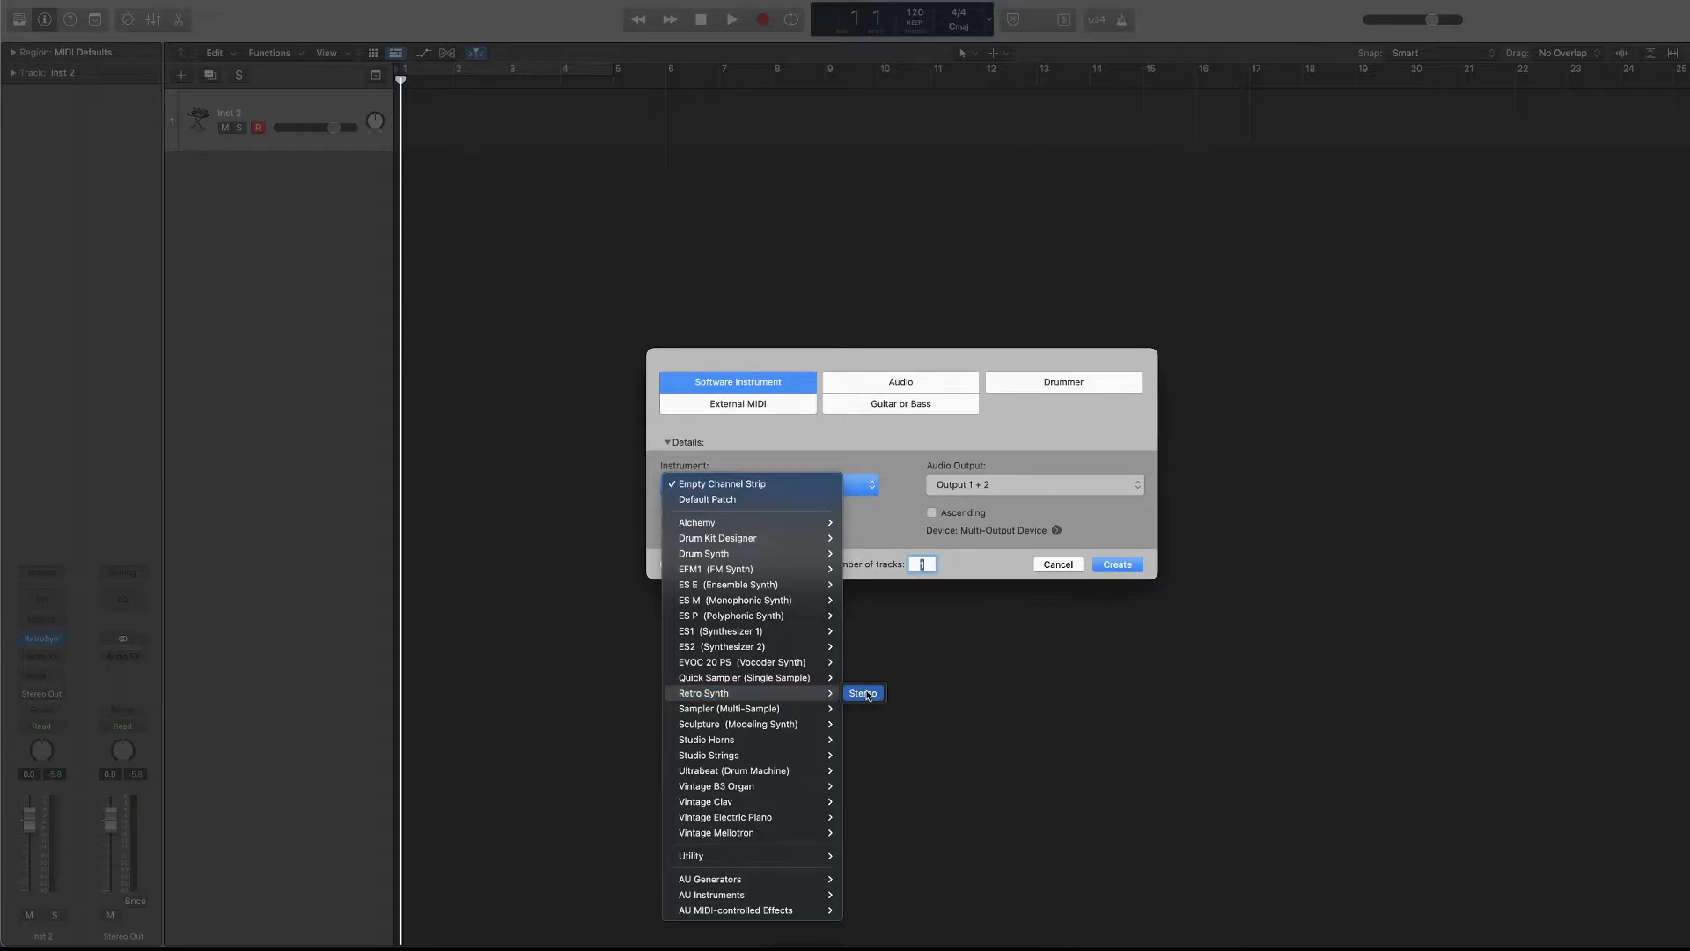
click(859, 693)
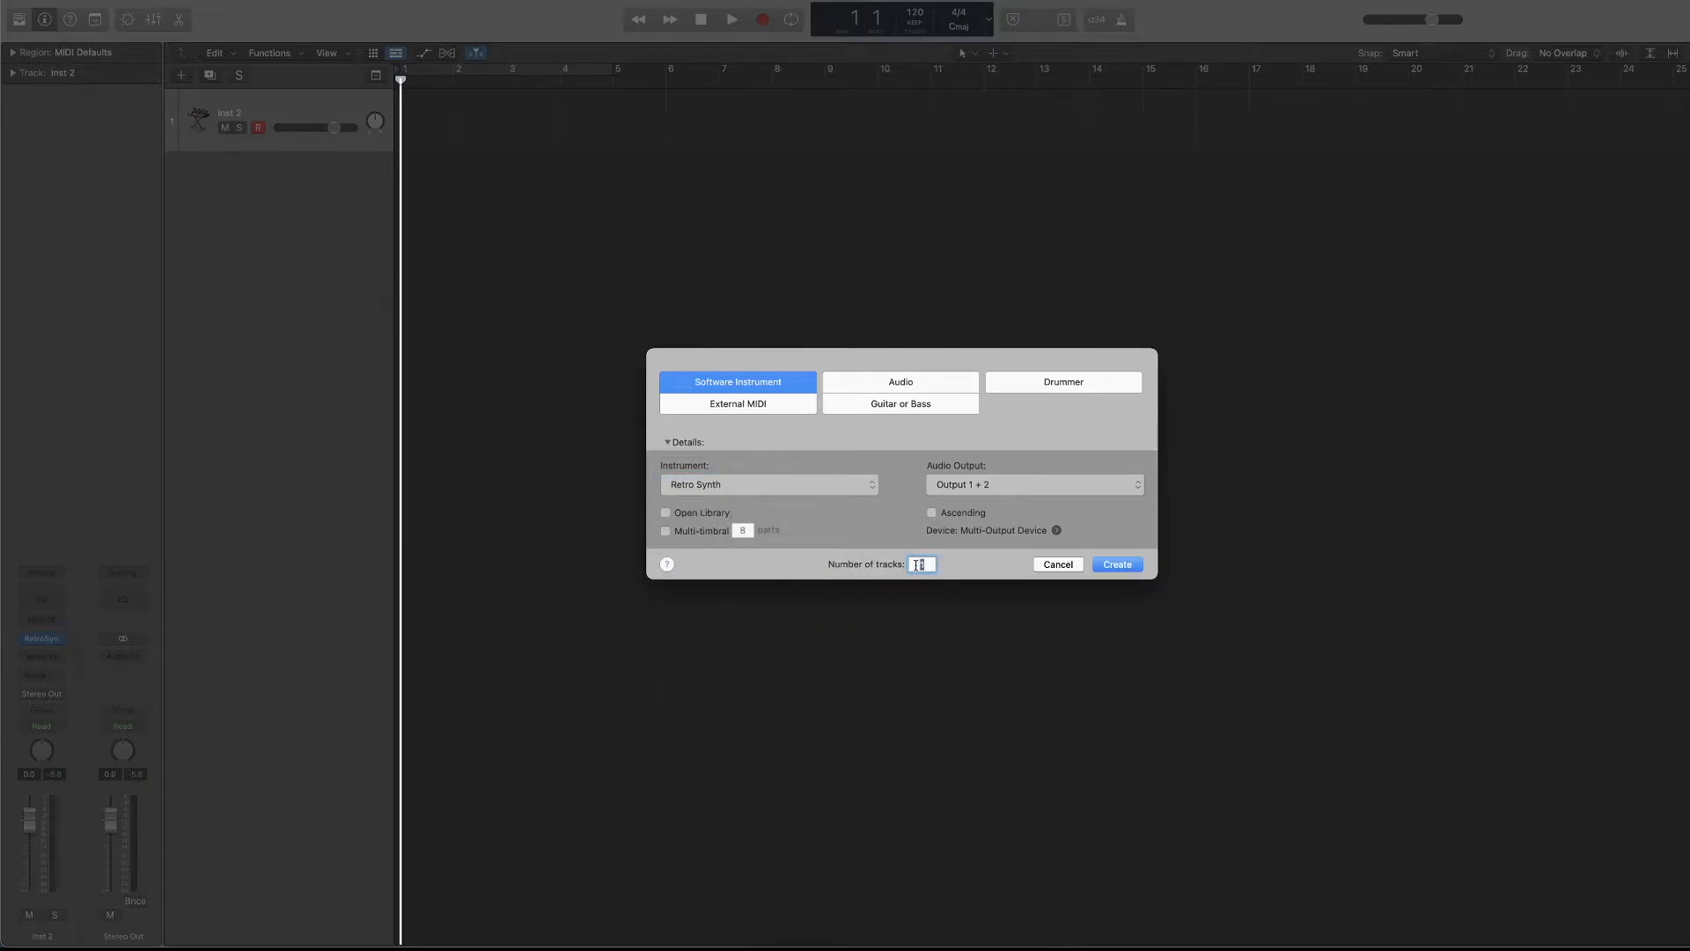
click(1122, 564)
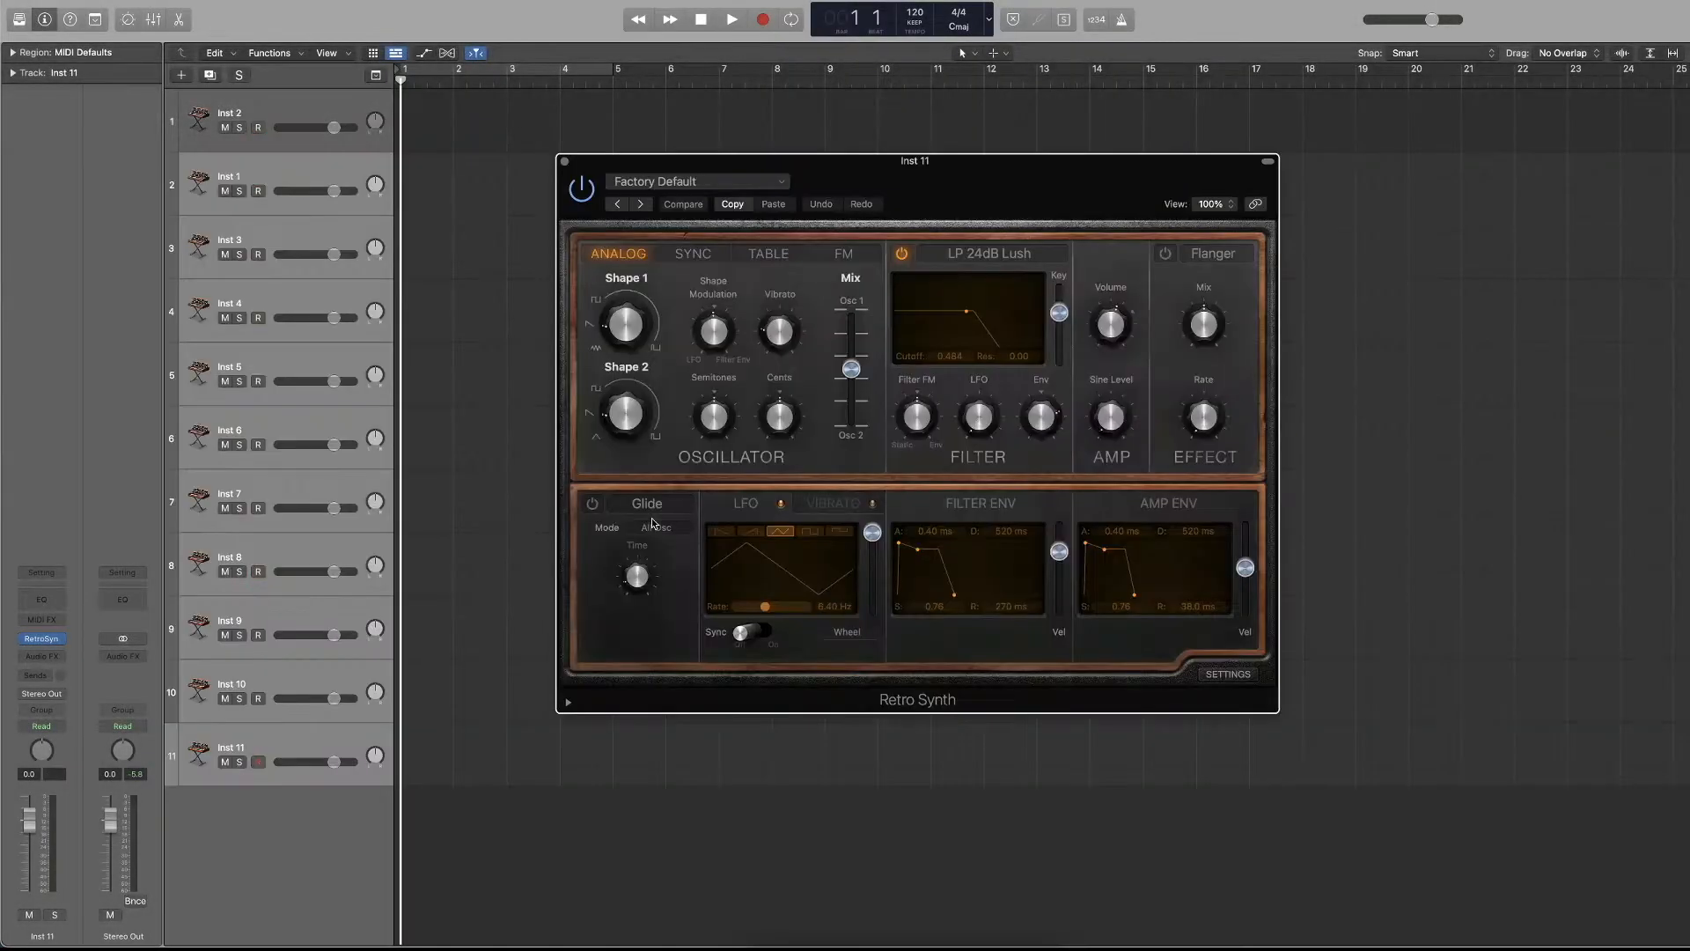
click(564, 162)
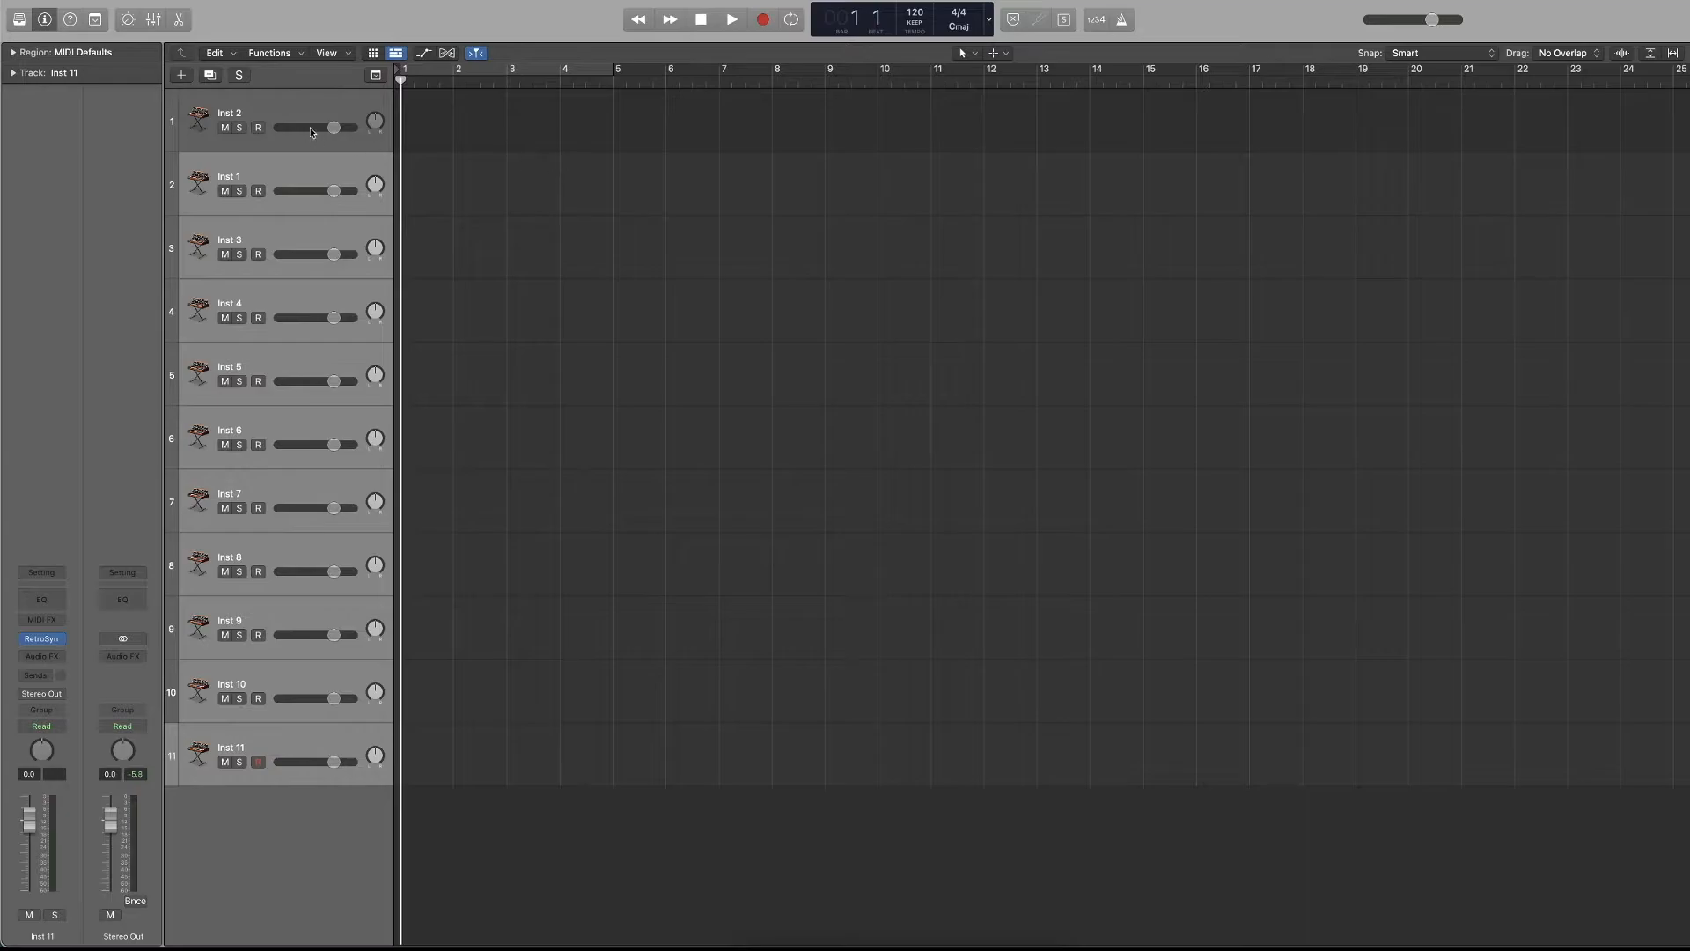
Lower the volume of all eleven tracks together to -19.0 dB, and turn record enable on and off for all of them.
click(306, 108)
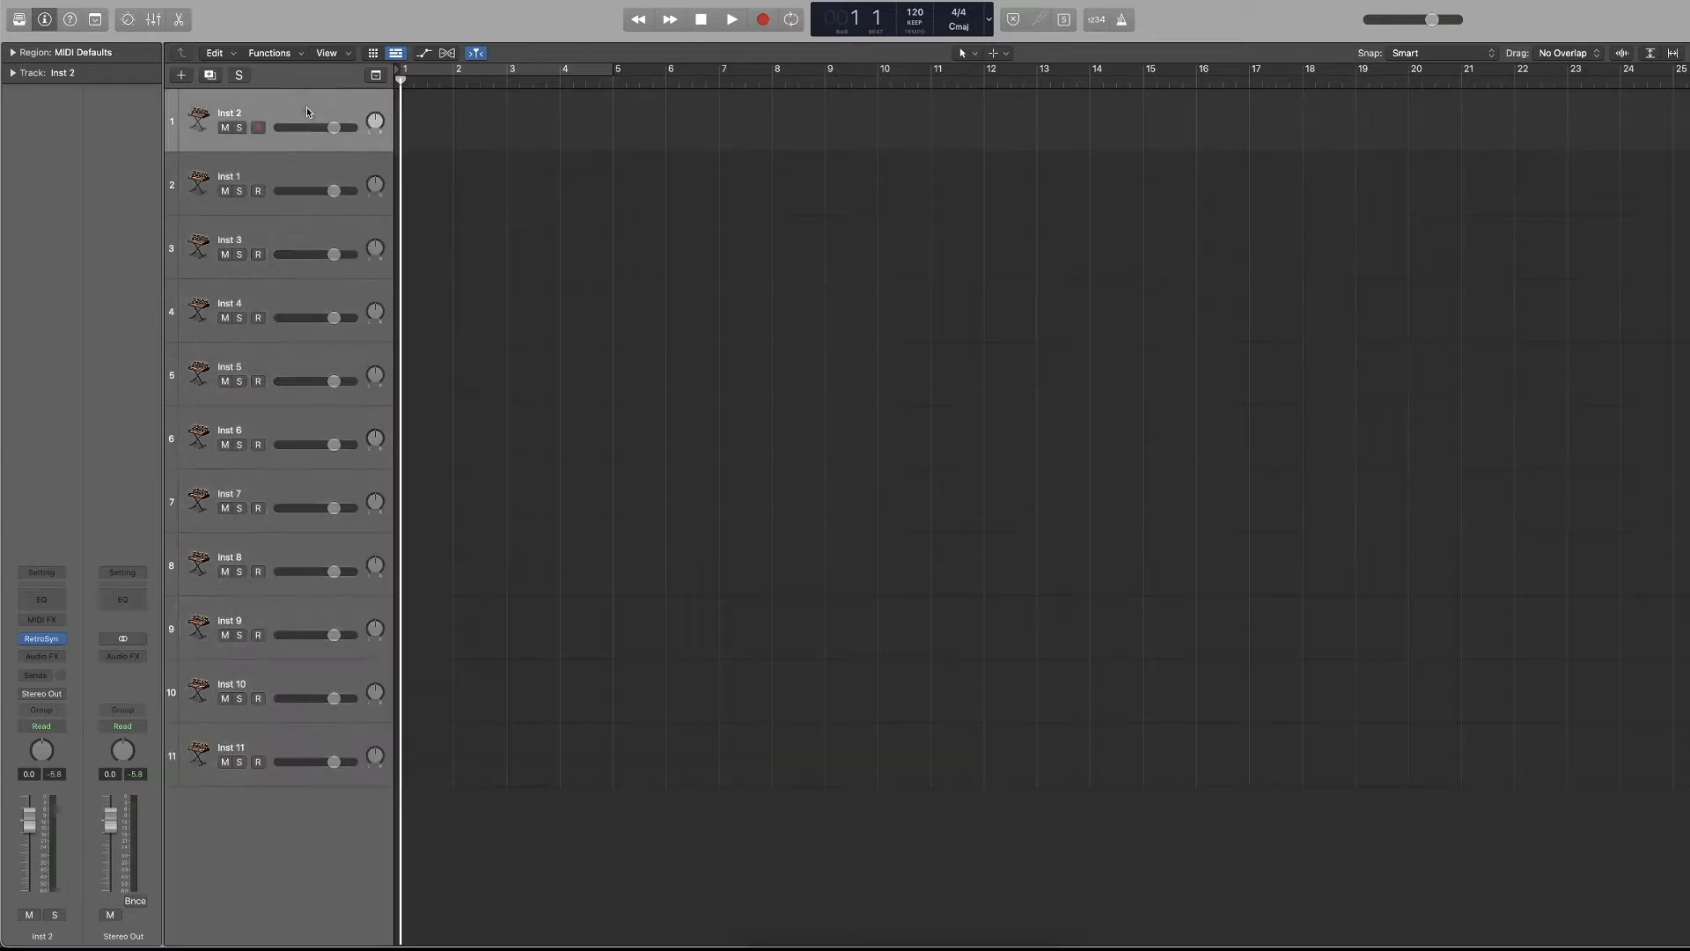
shift+click(315, 737)
drag(330, 759, 293, 761)
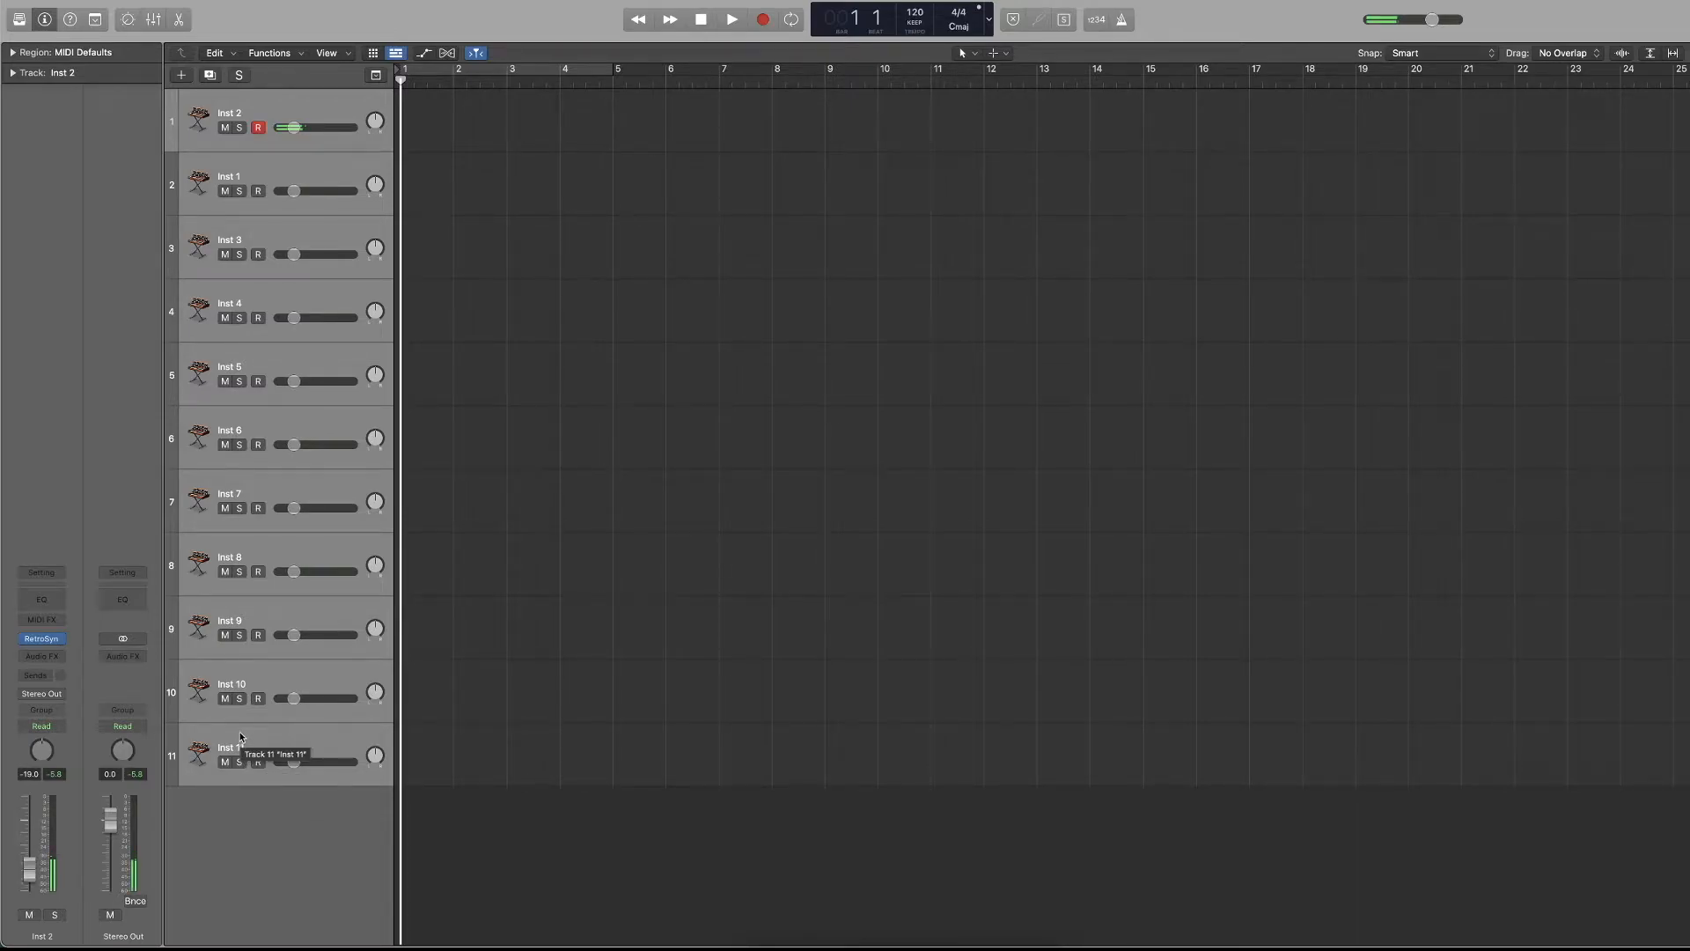
click(259, 762)
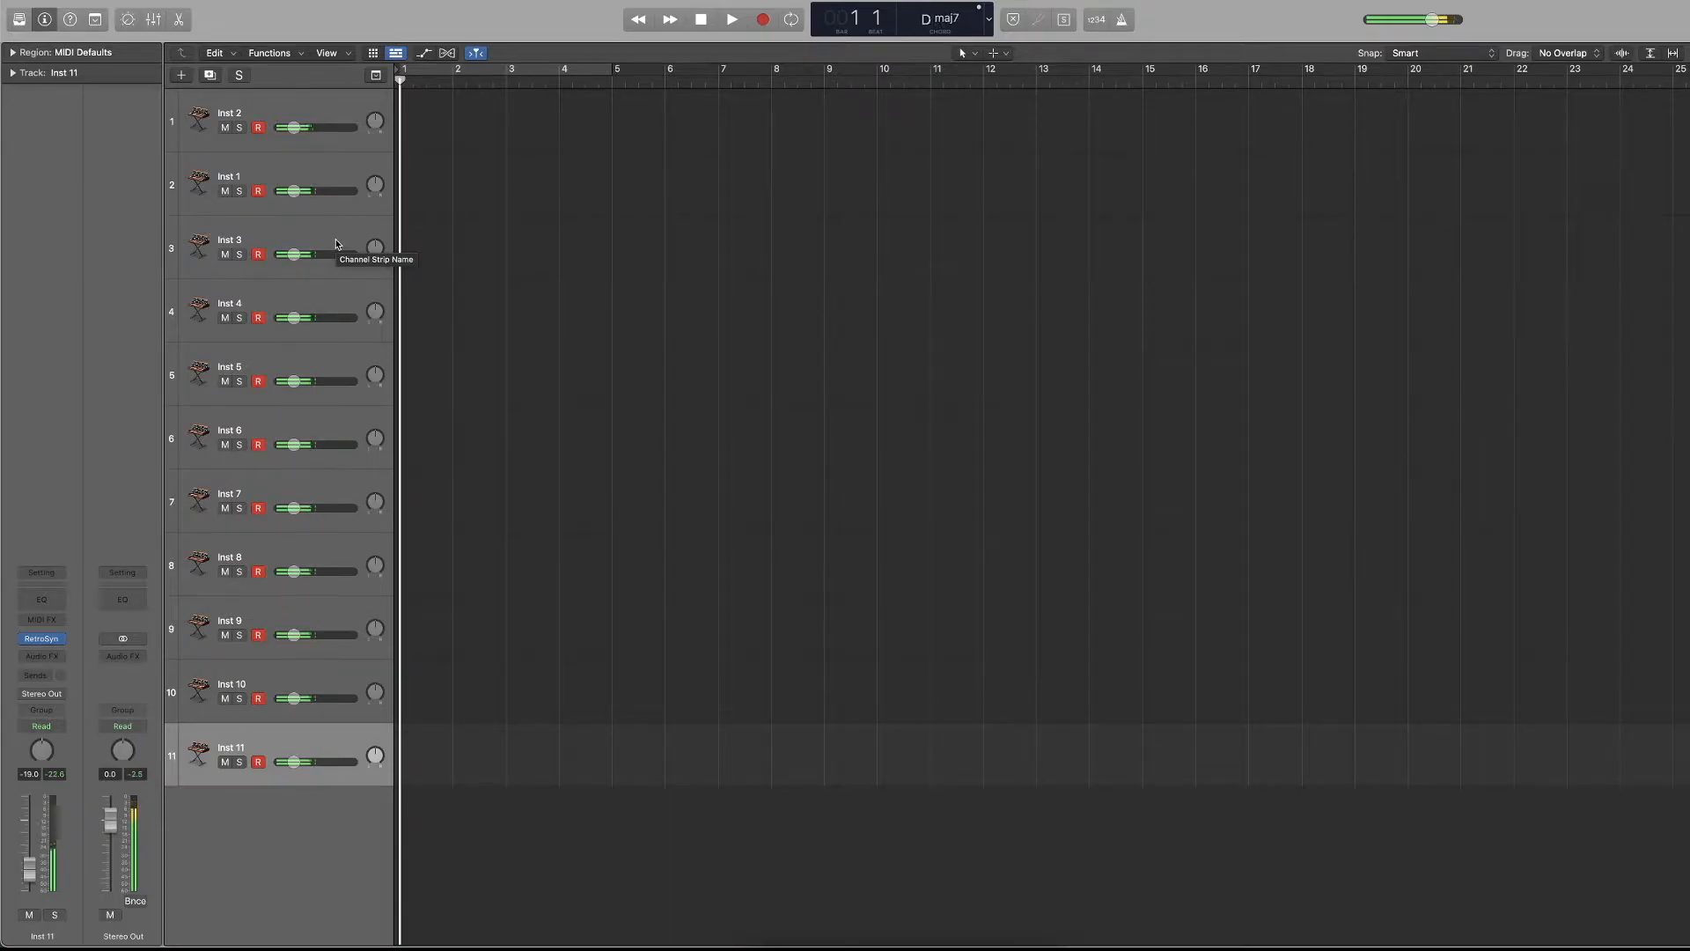
drag(258, 128, 255, 792)
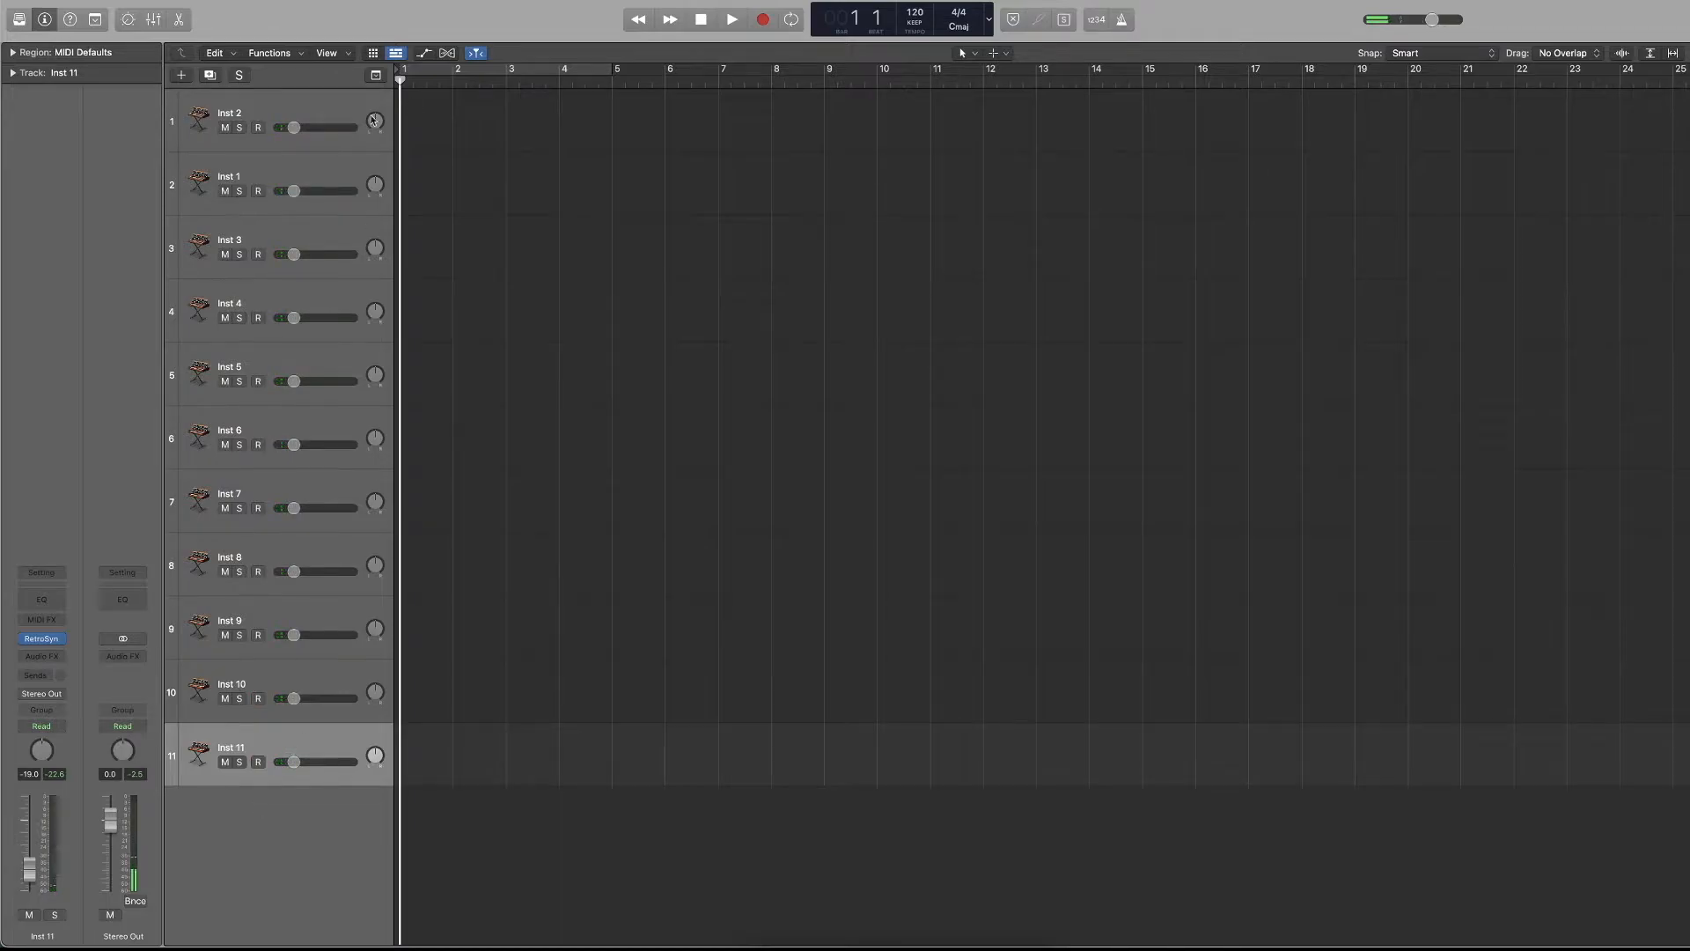
Delete every track except Inst 2, and return the Inst 2 volume to 0.0 dB.
shift+click(324, 155)
key(Delete)
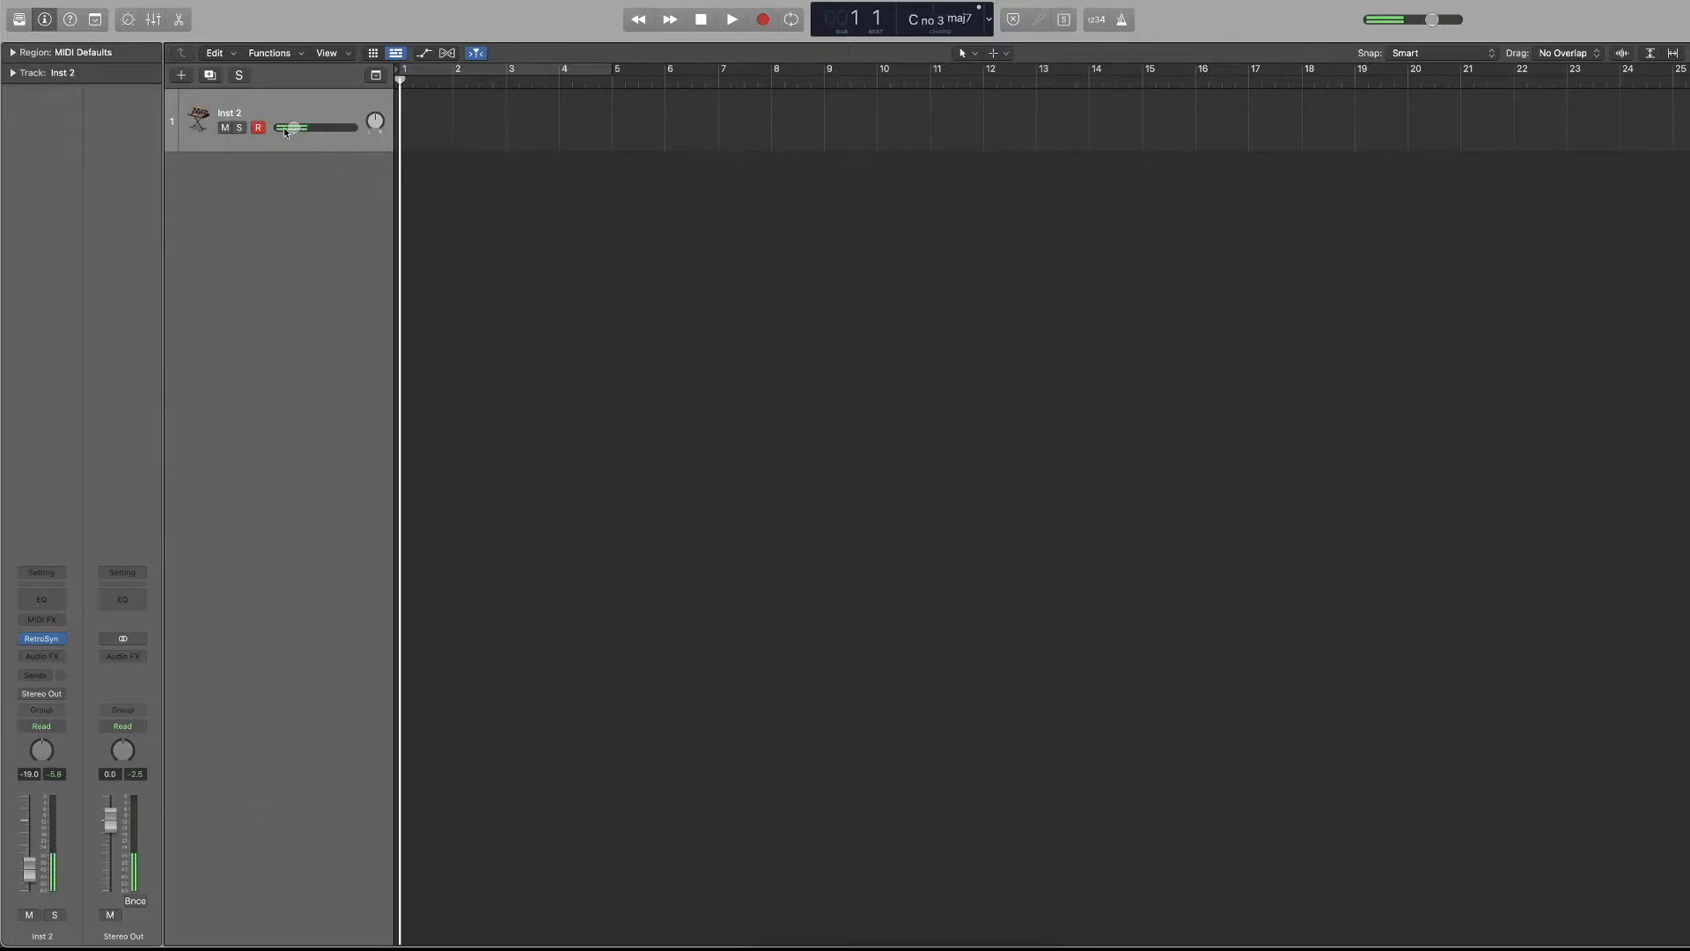
alt+click(306, 128)
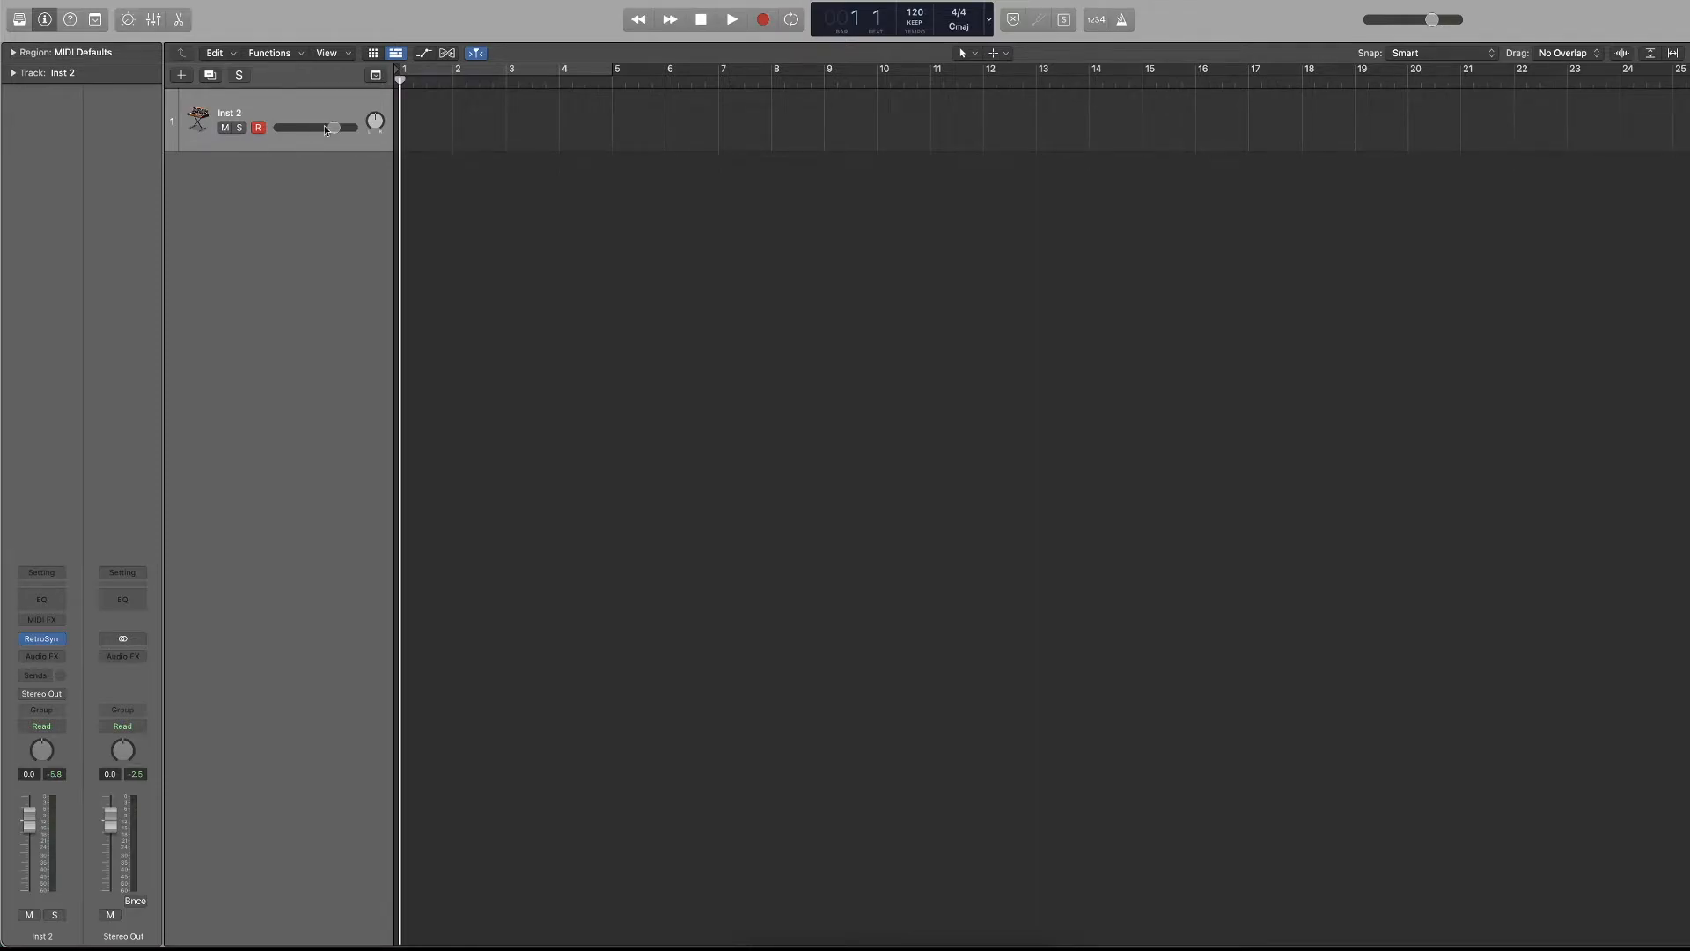
Try out volume changes on the Inst 2 track, including an entered value of 6, and reset it to 0.0 dB.
double_click(328, 131)
drag(299, 130, 310, 129)
alt+click(310, 128)
double_click(310, 128)
text(6)
key(Return)
alt+click(315, 130)
Add a send to Bus 1 on the Inst 2 channel strip.
click(60, 641)
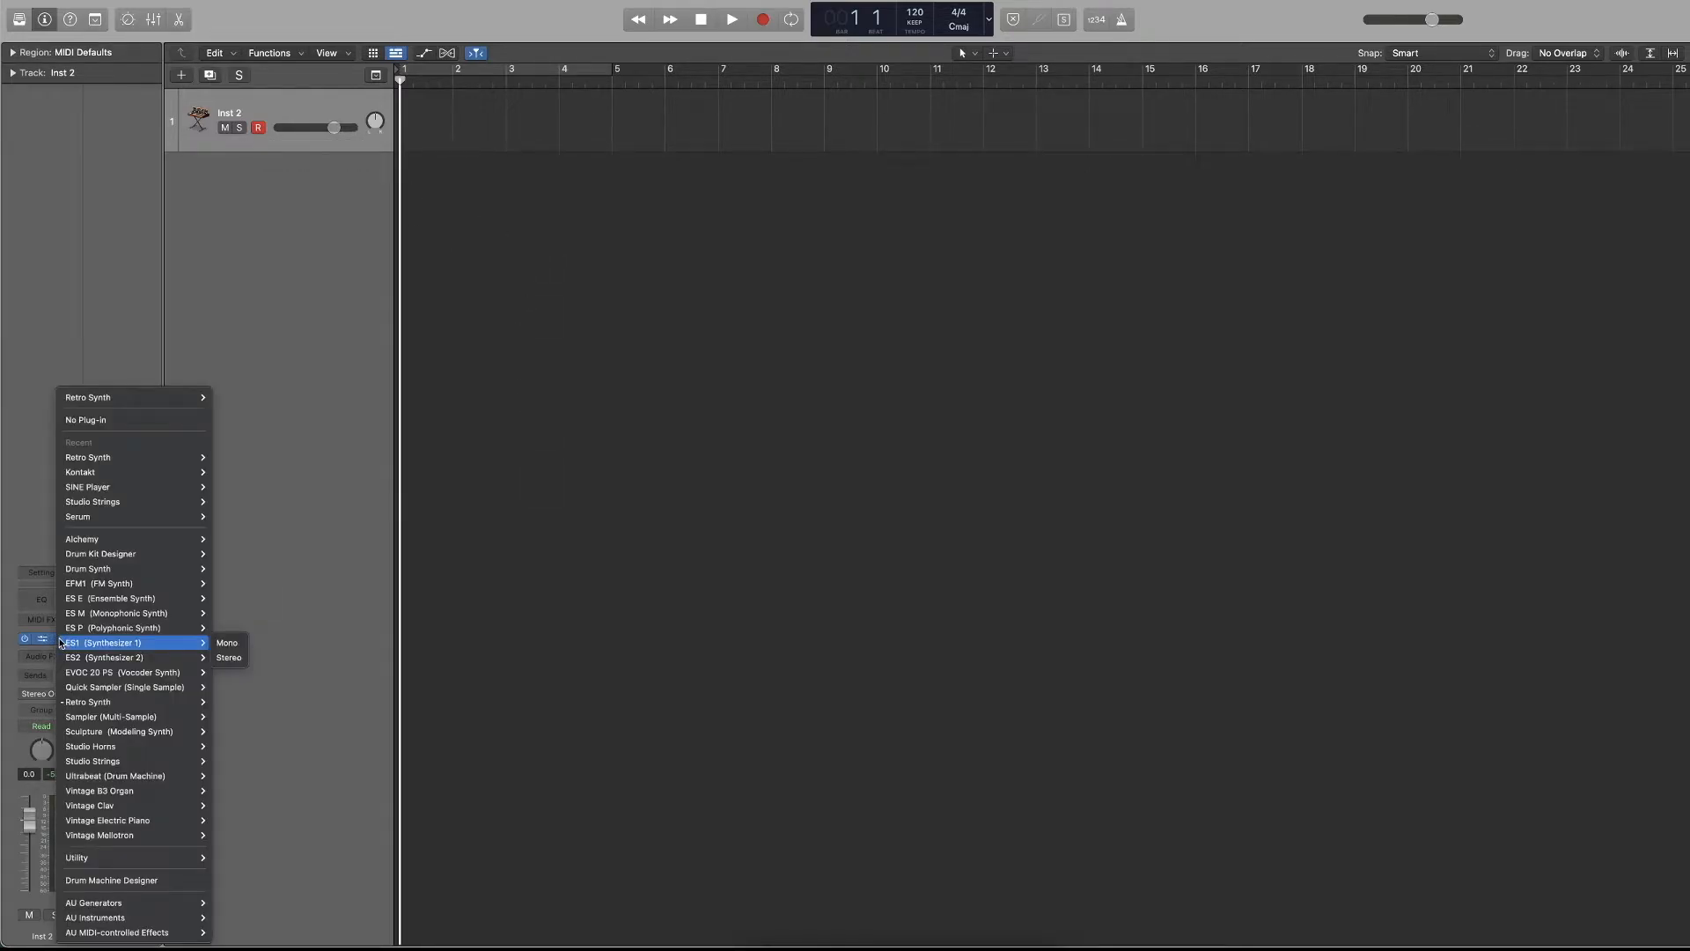
click(336, 624)
click(37, 675)
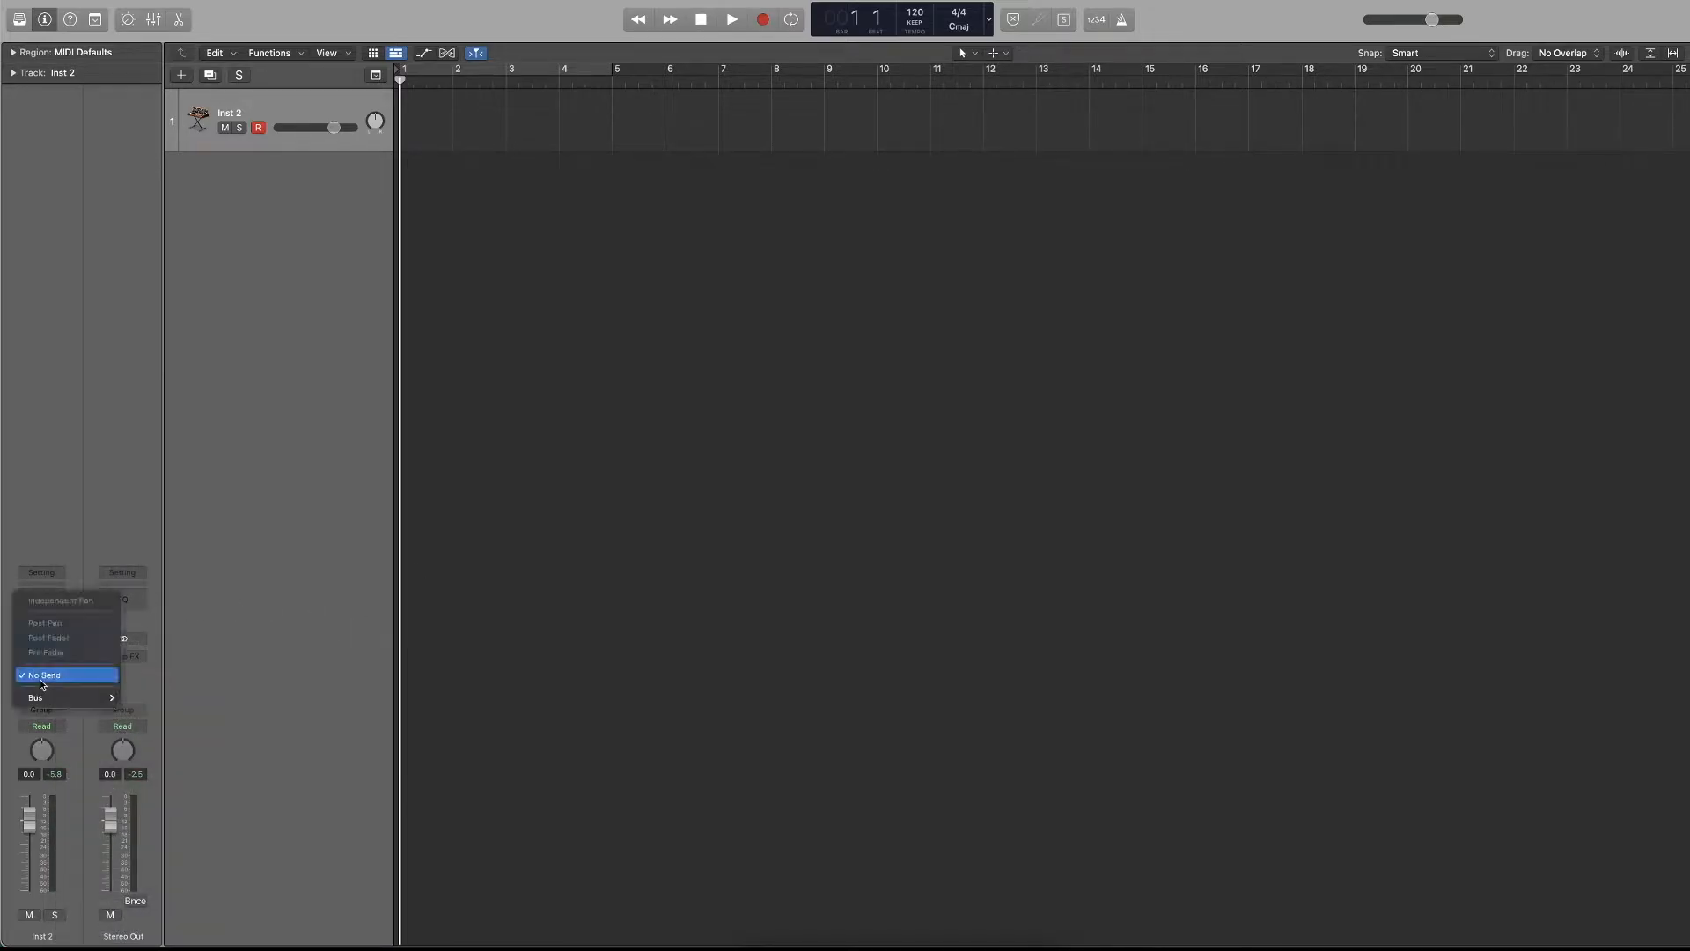
mouse_move(58, 701)
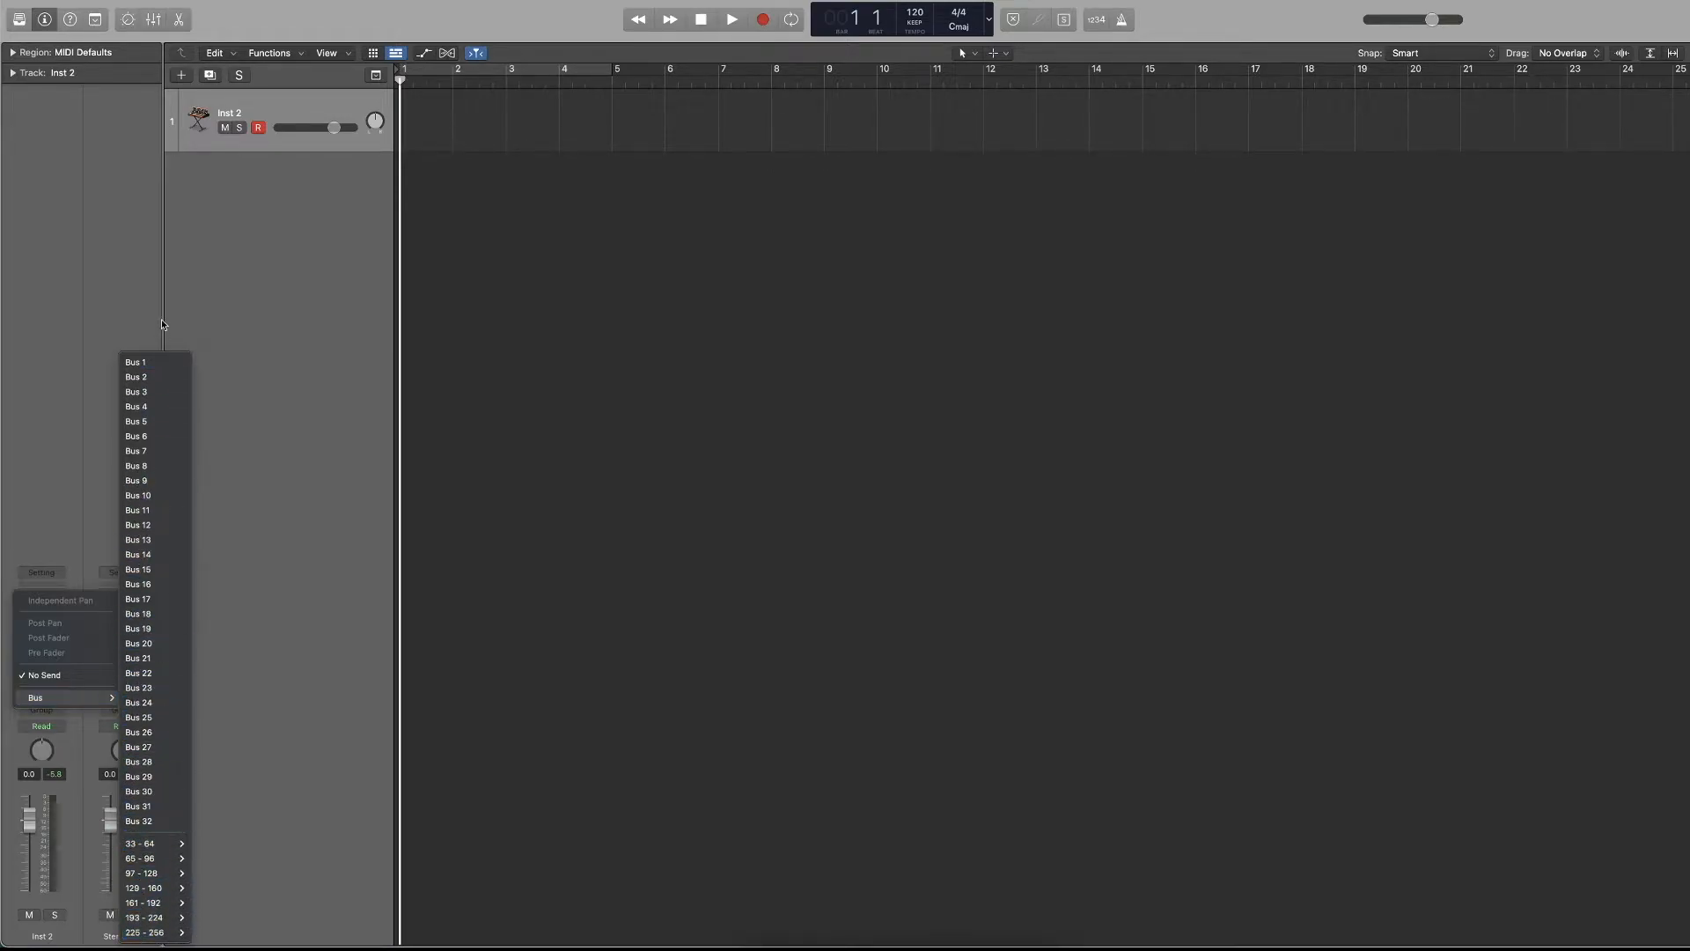
click(152, 362)
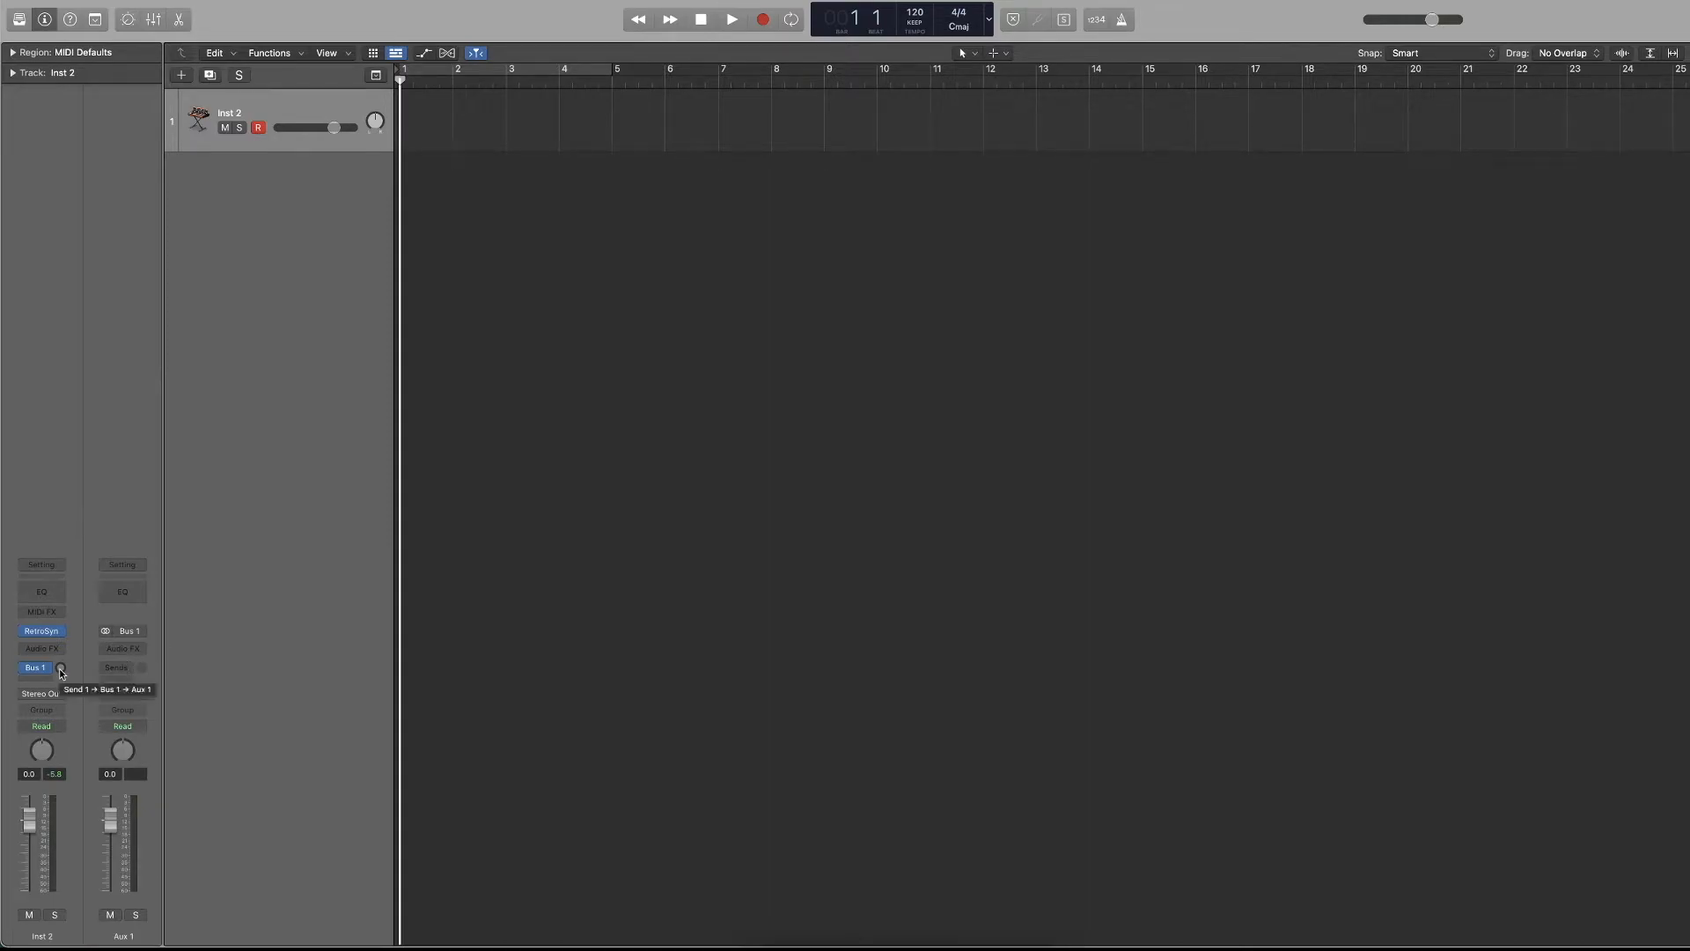
Show the mixer below the tracks area, and open and close it as a separate window as well.
key(x)
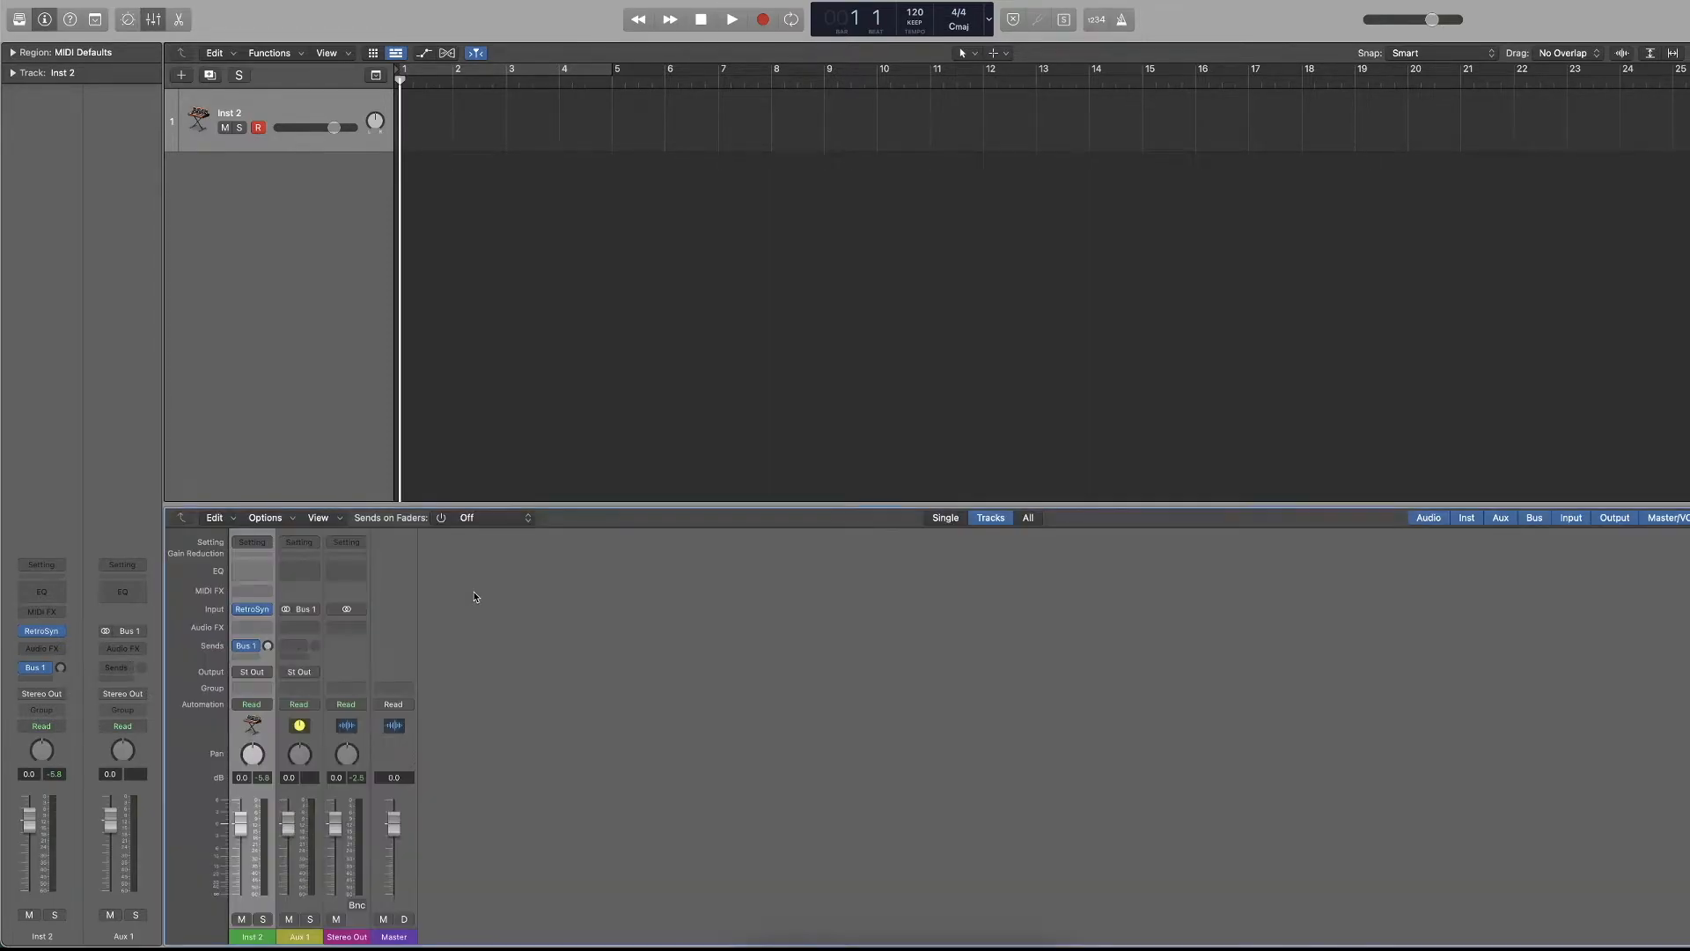
key(super+2)
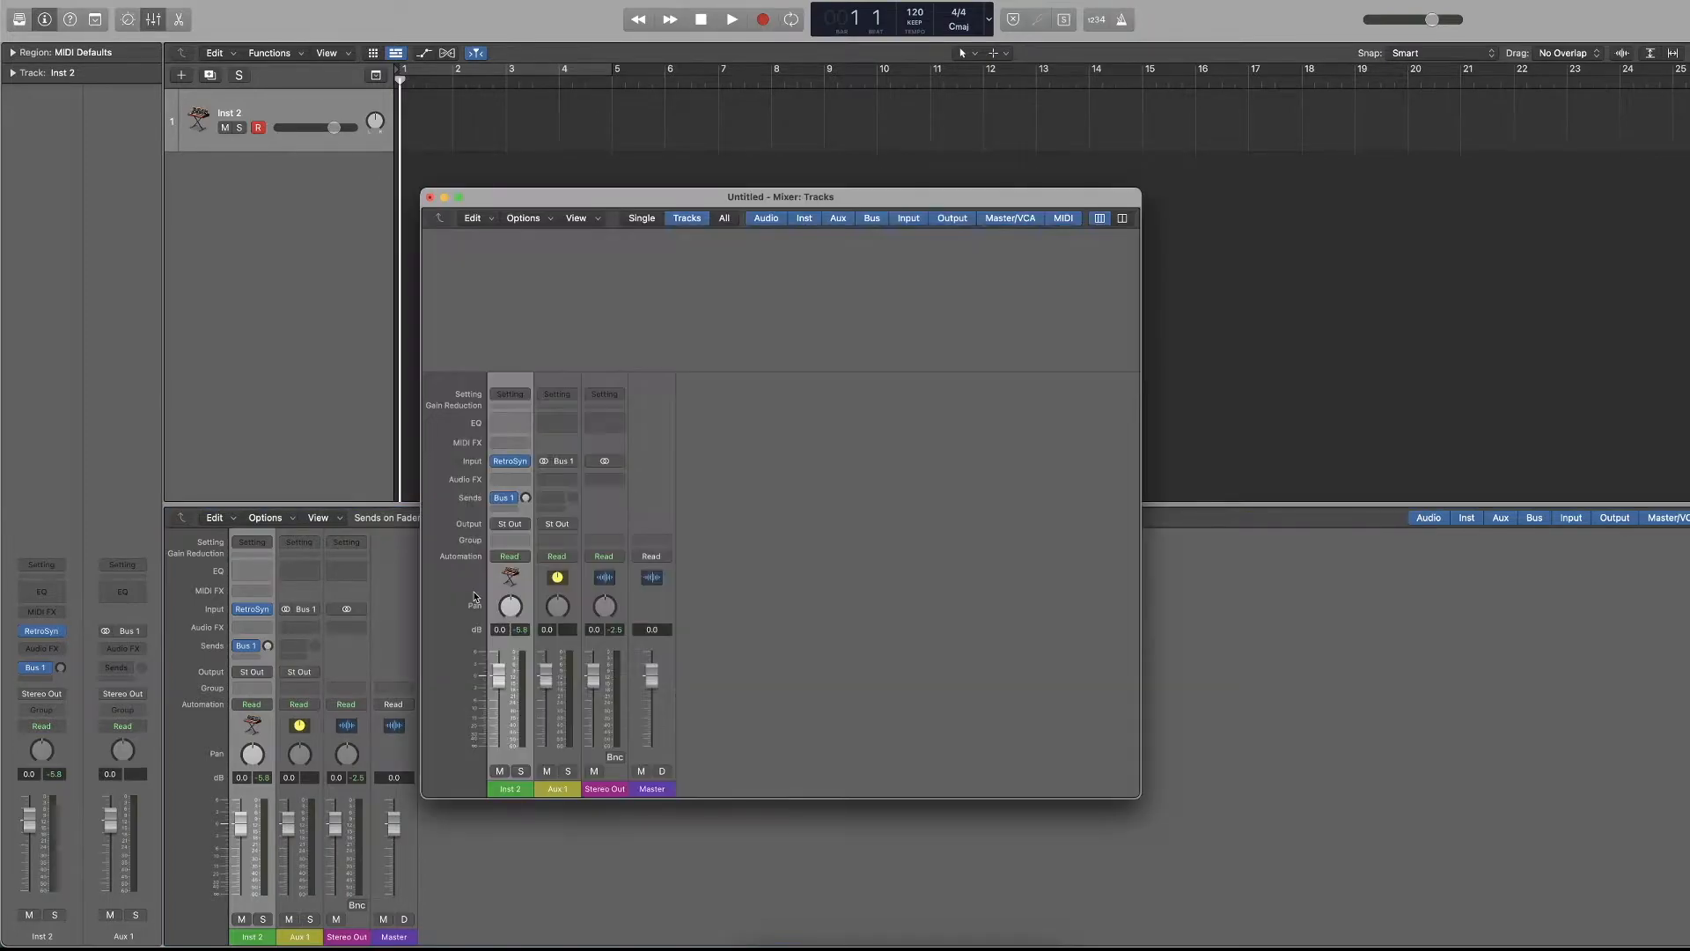
click(431, 197)
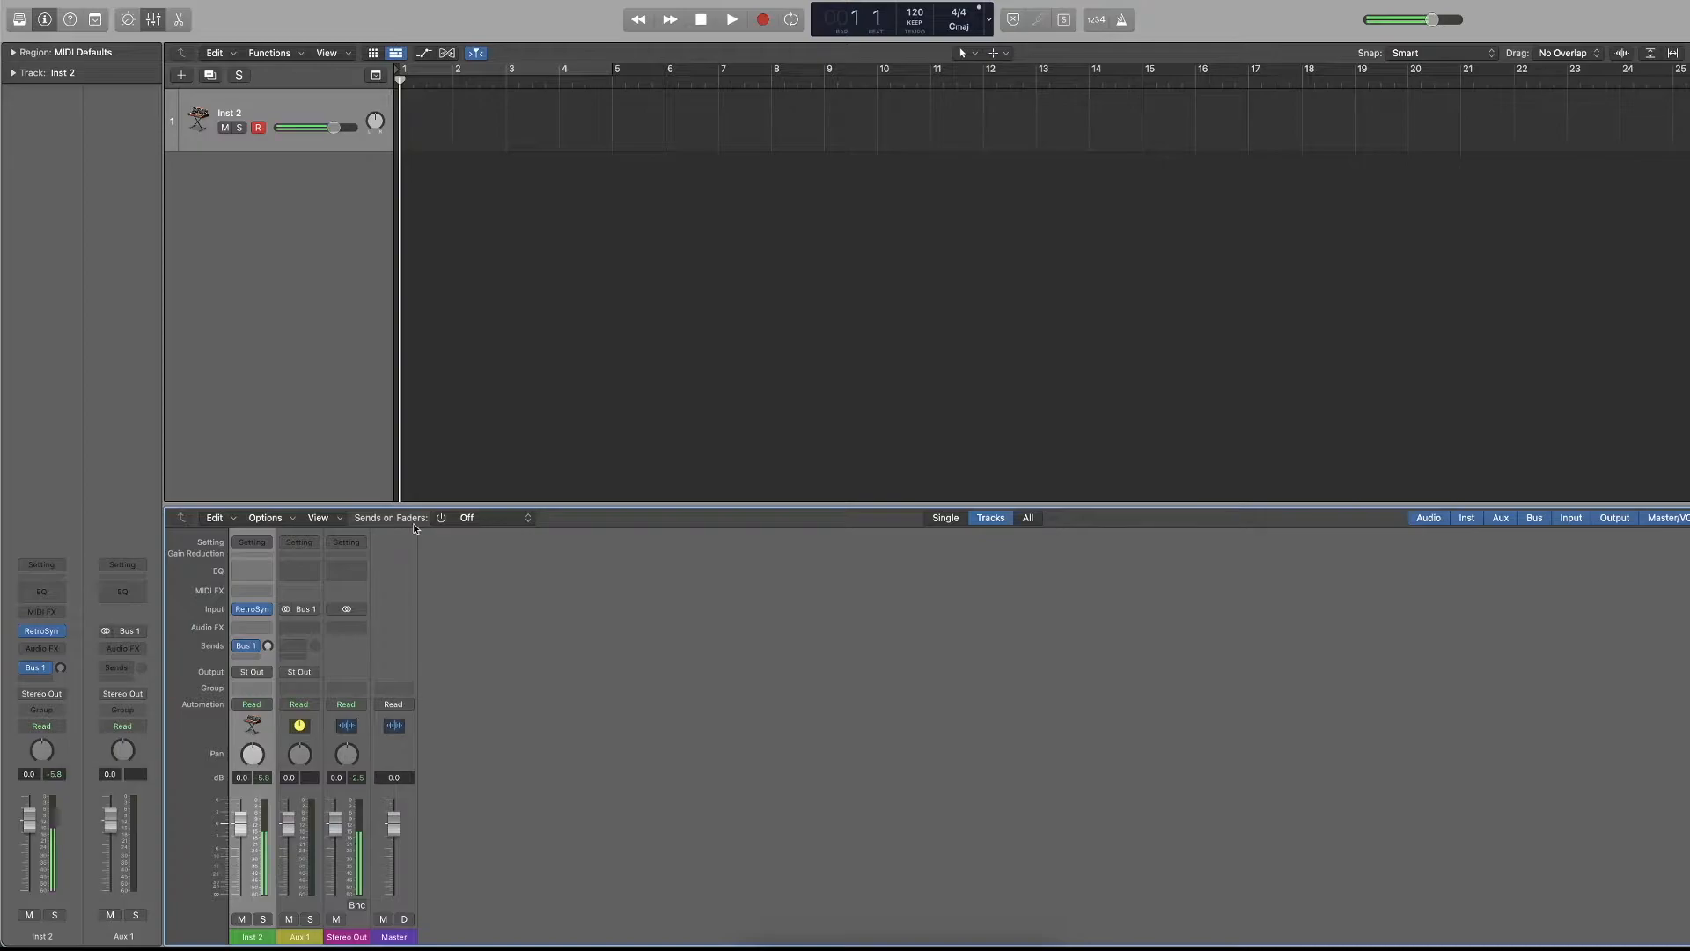
Rename the Aux 1 channel strip in the mixer as Bus 1.
double_click(297, 936)
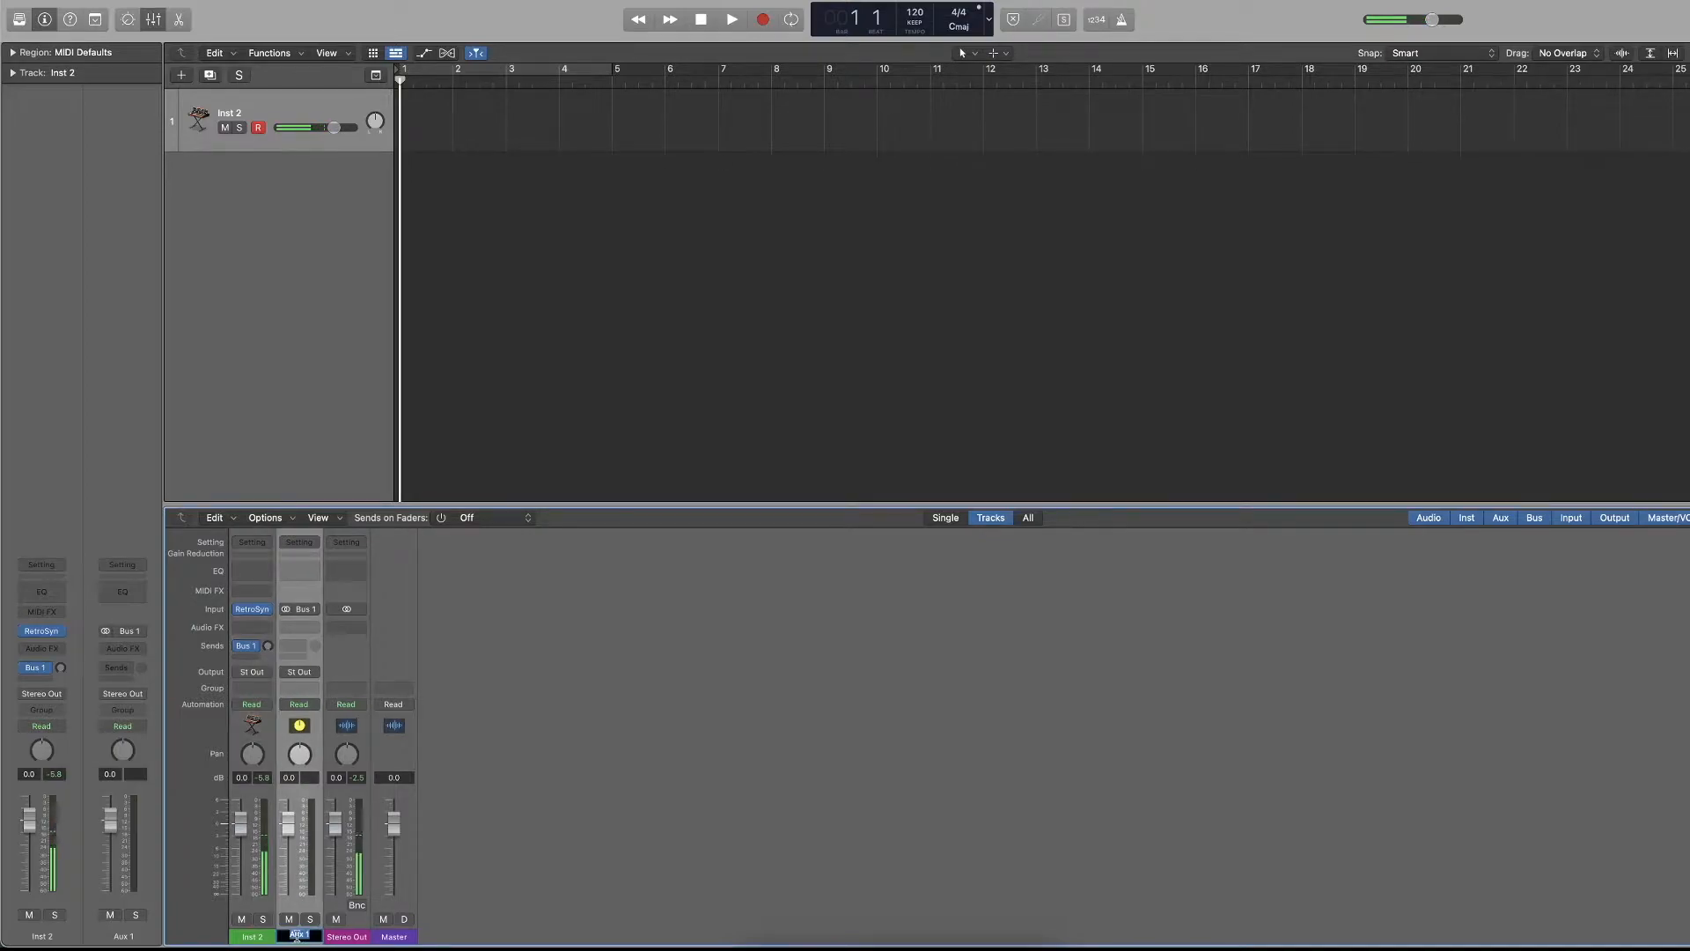
text(Bus 1)
click(638, 787)
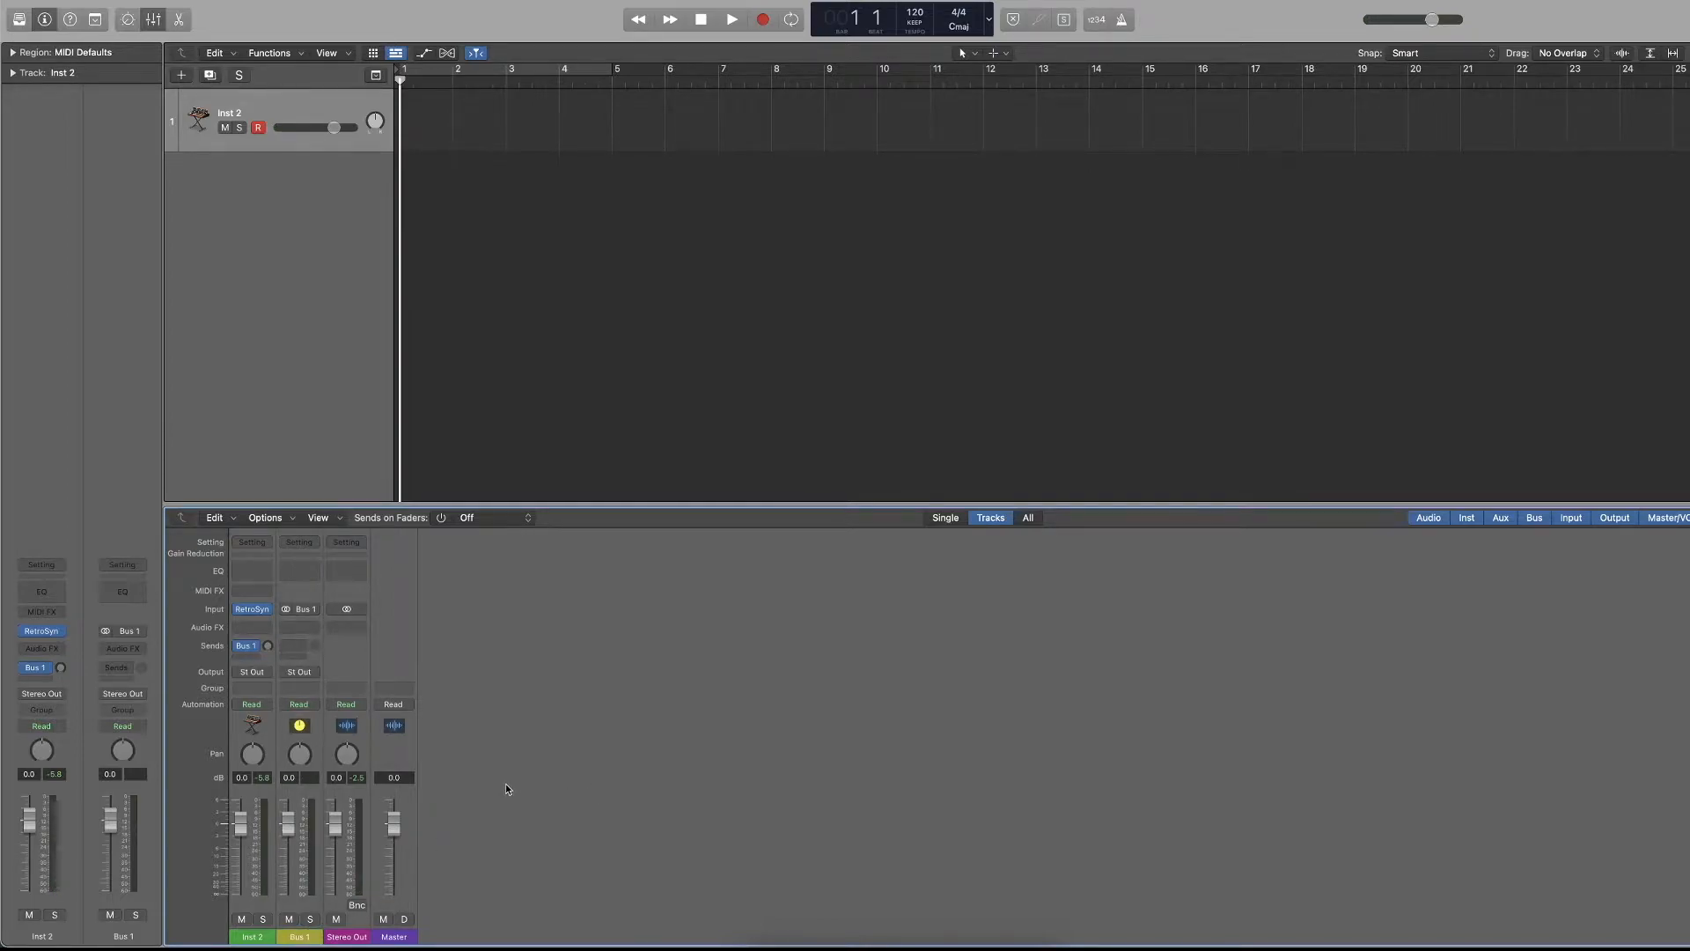
Raise and then lower the Bus 1 send level on Inst 2, and switch solo on and off for the Bus 1 channel strip.
drag(59, 668, 58, 627)
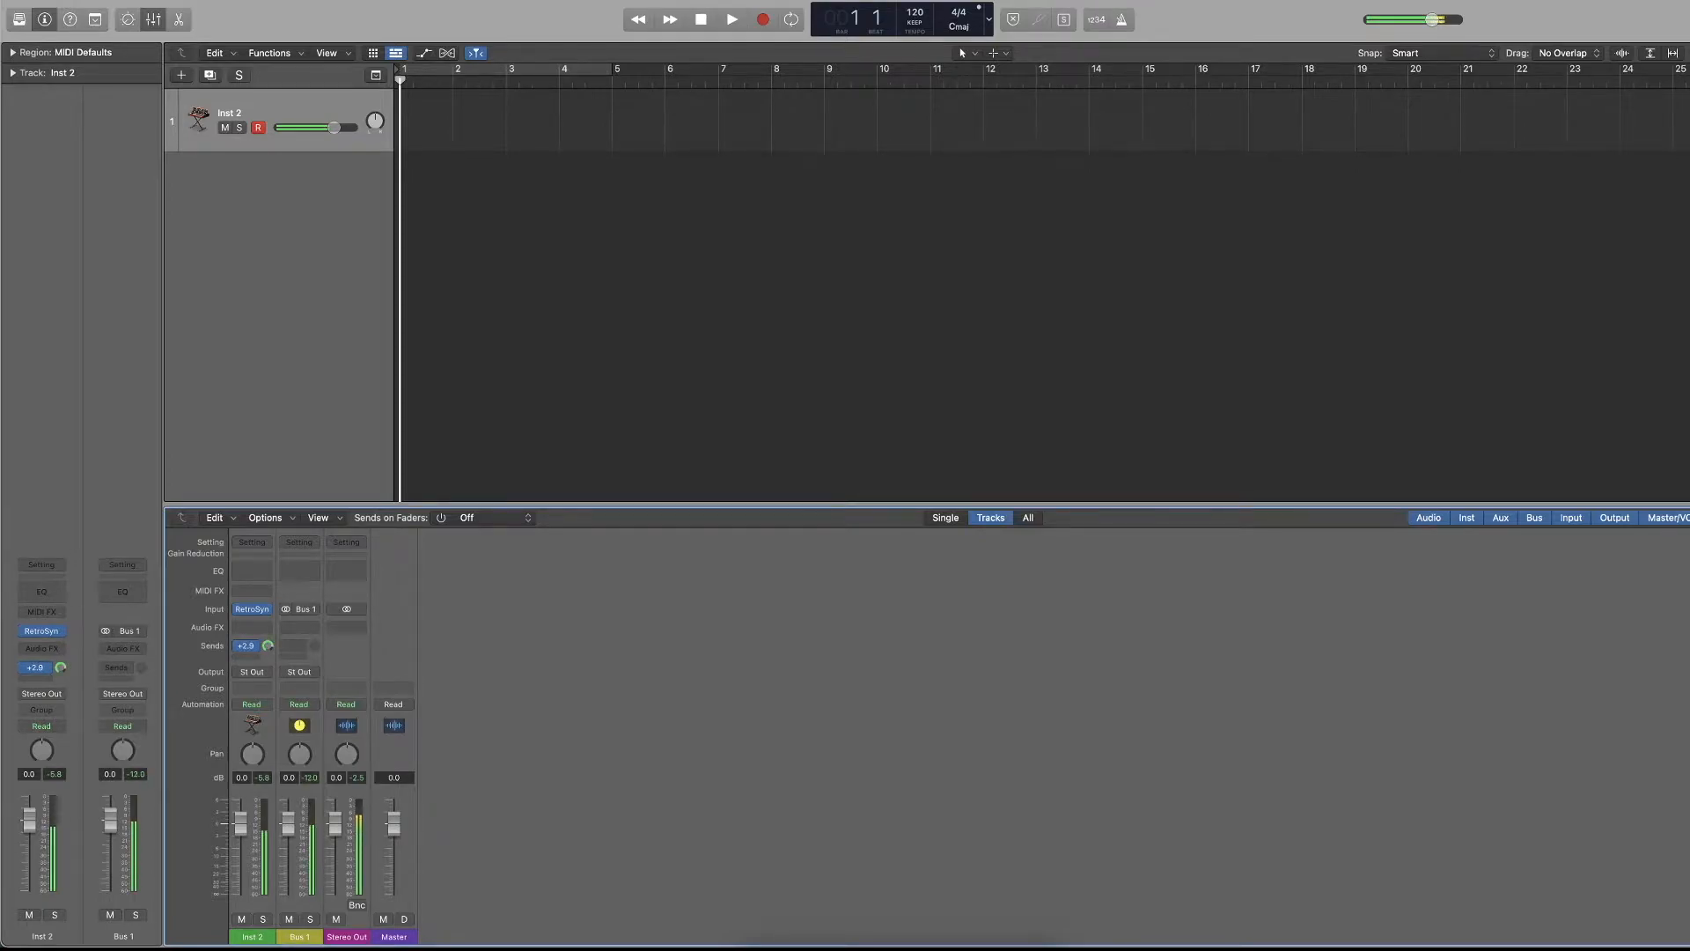
drag(60, 668, 52, 702)
click(310, 919)
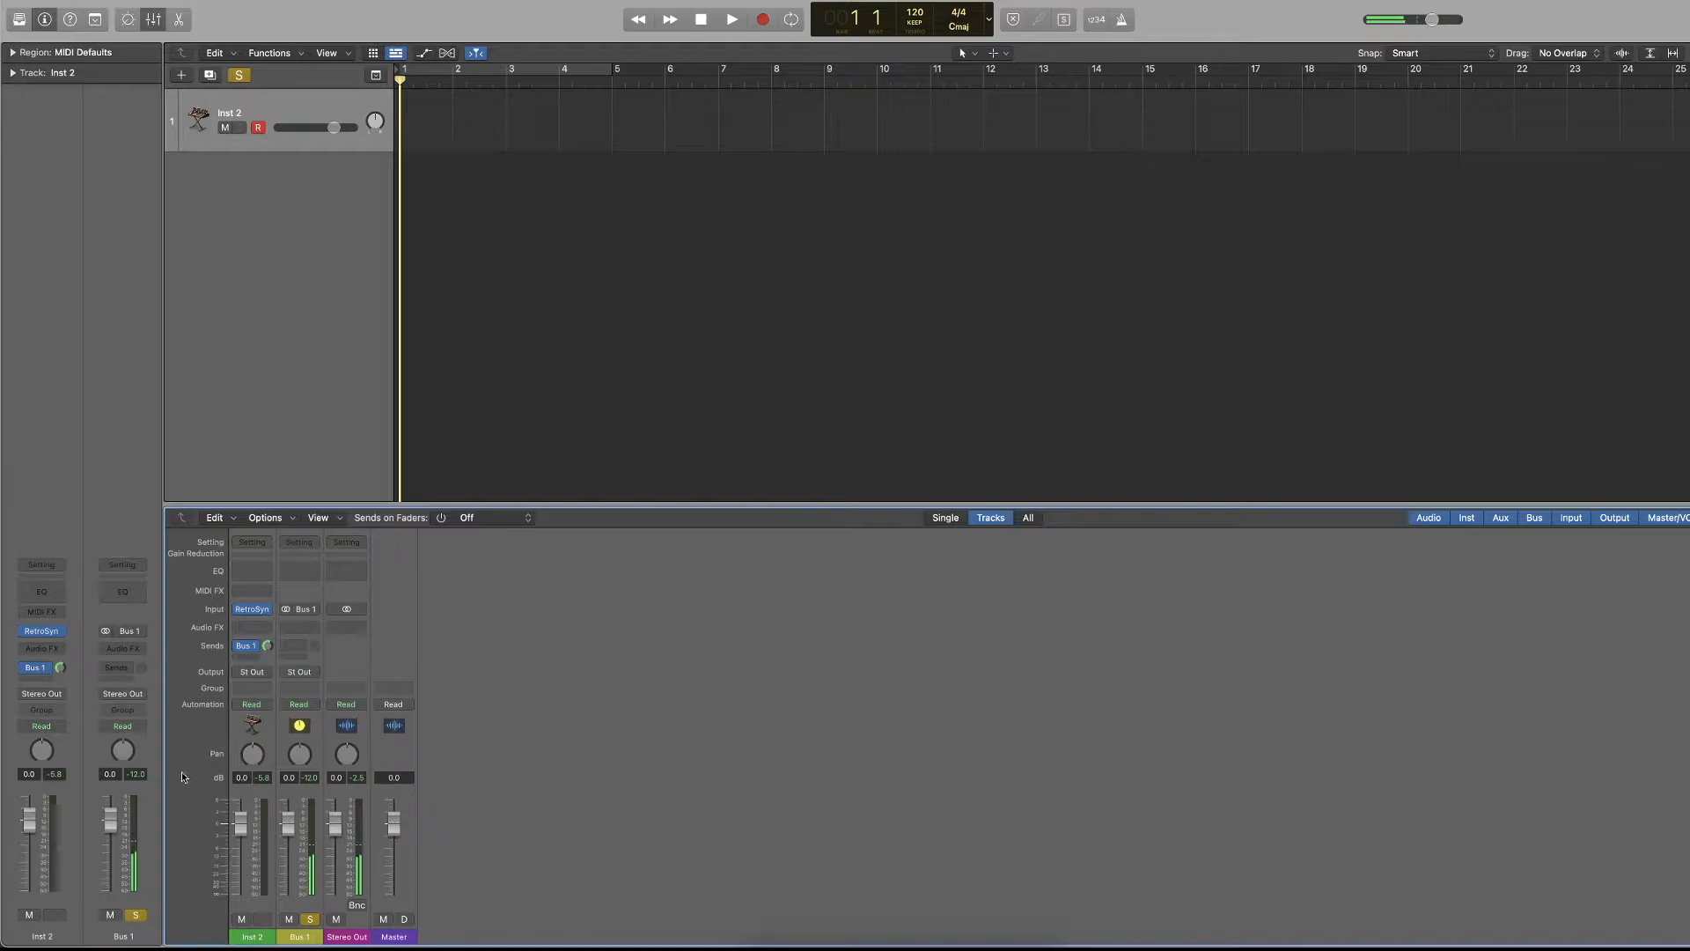
click(310, 917)
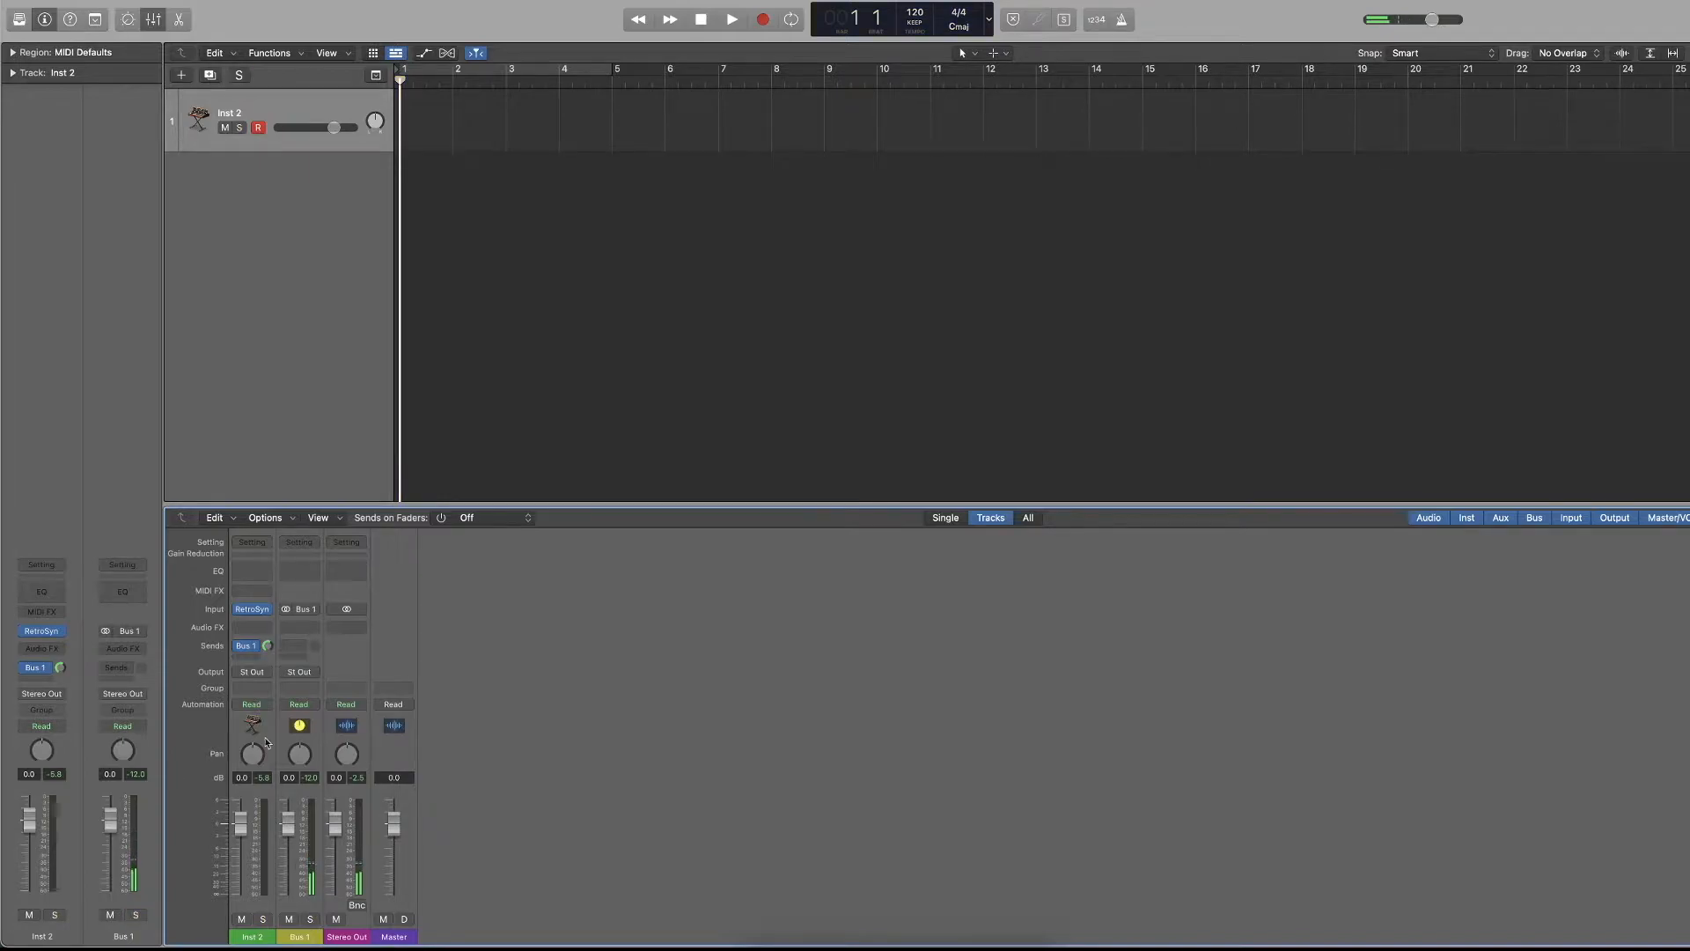
Remove the Bus 1 send from the Inst 2 channel strip by setting it to No Send.
click(48, 670)
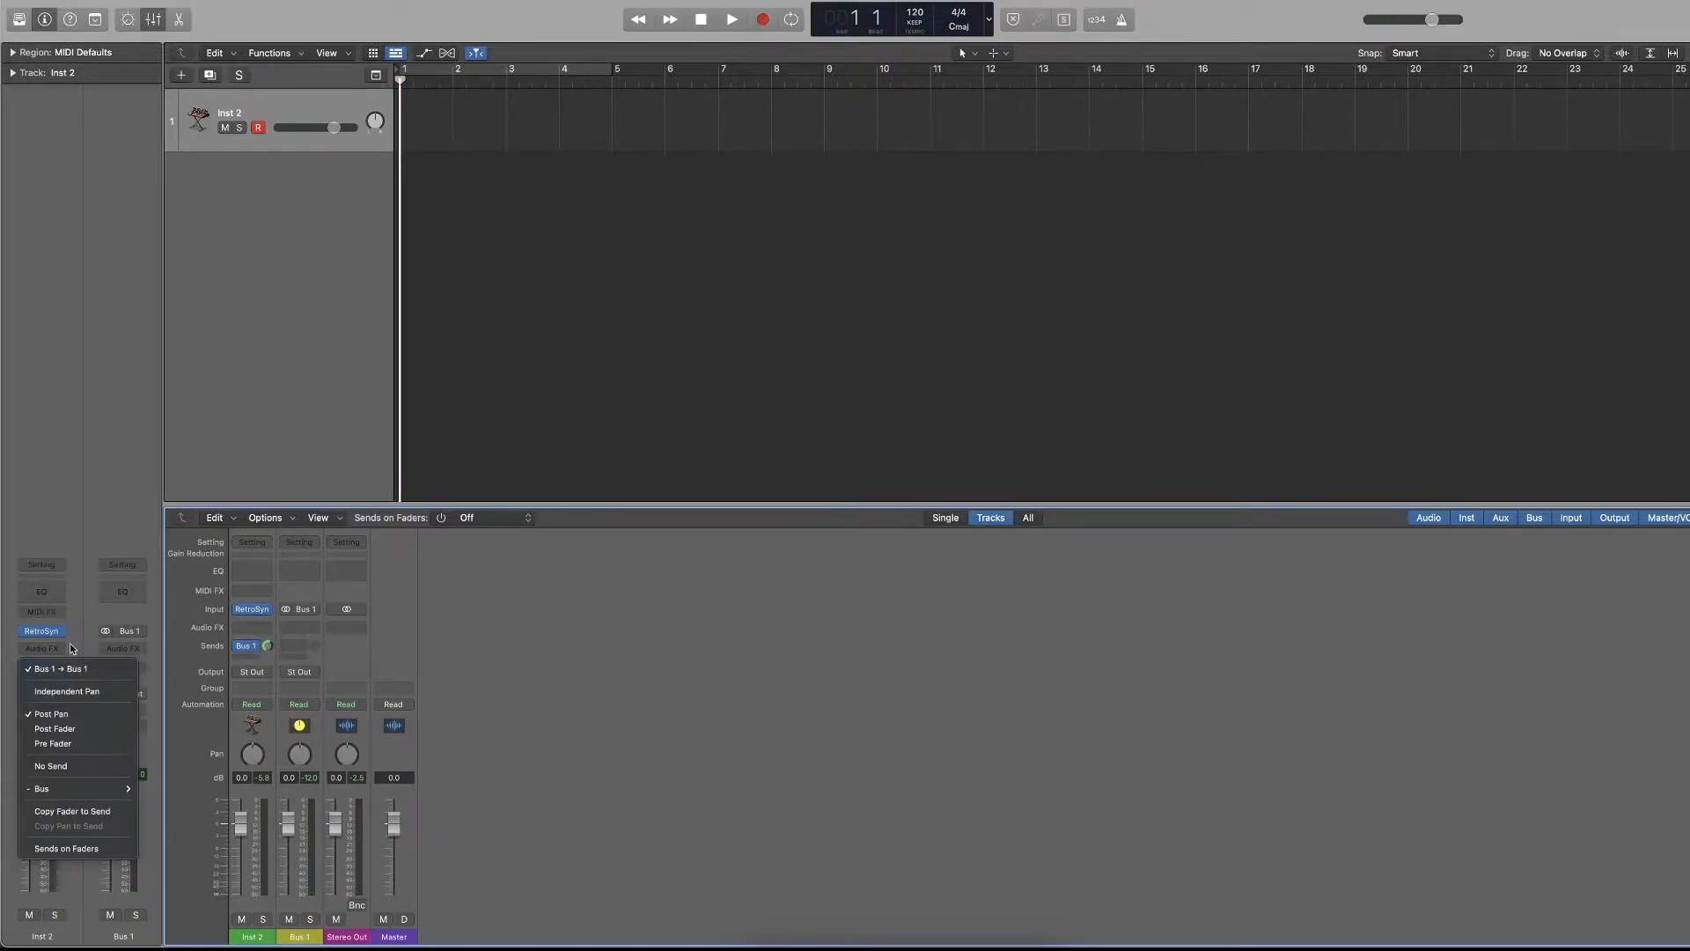
click(86, 494)
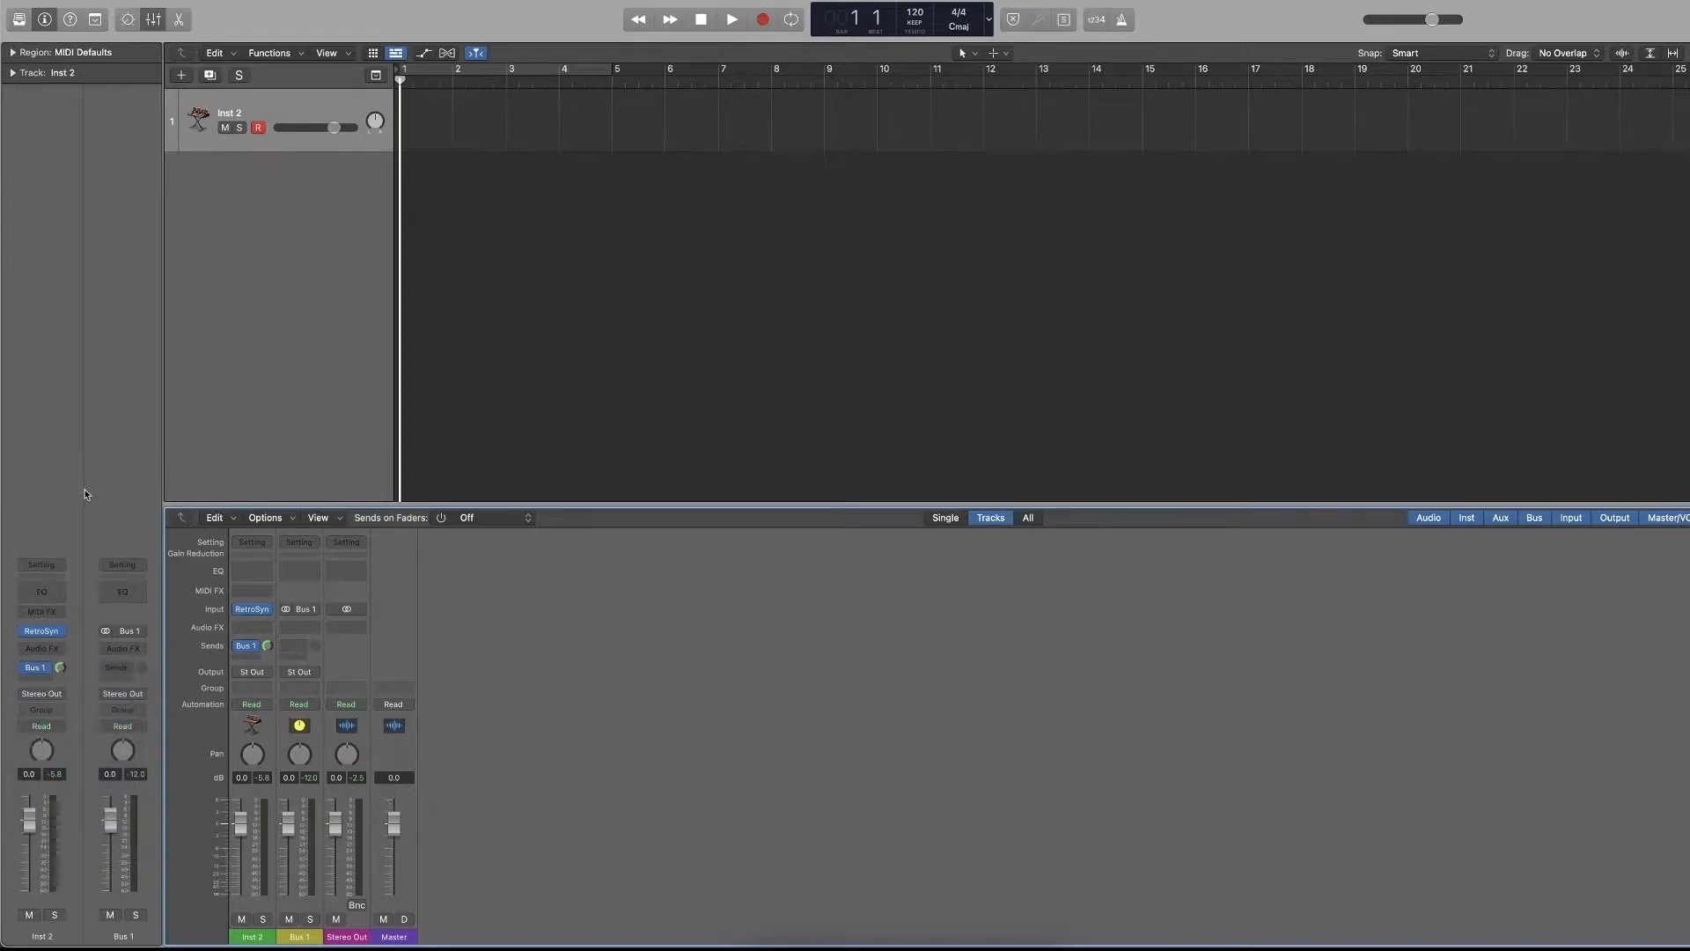
click(256, 650)
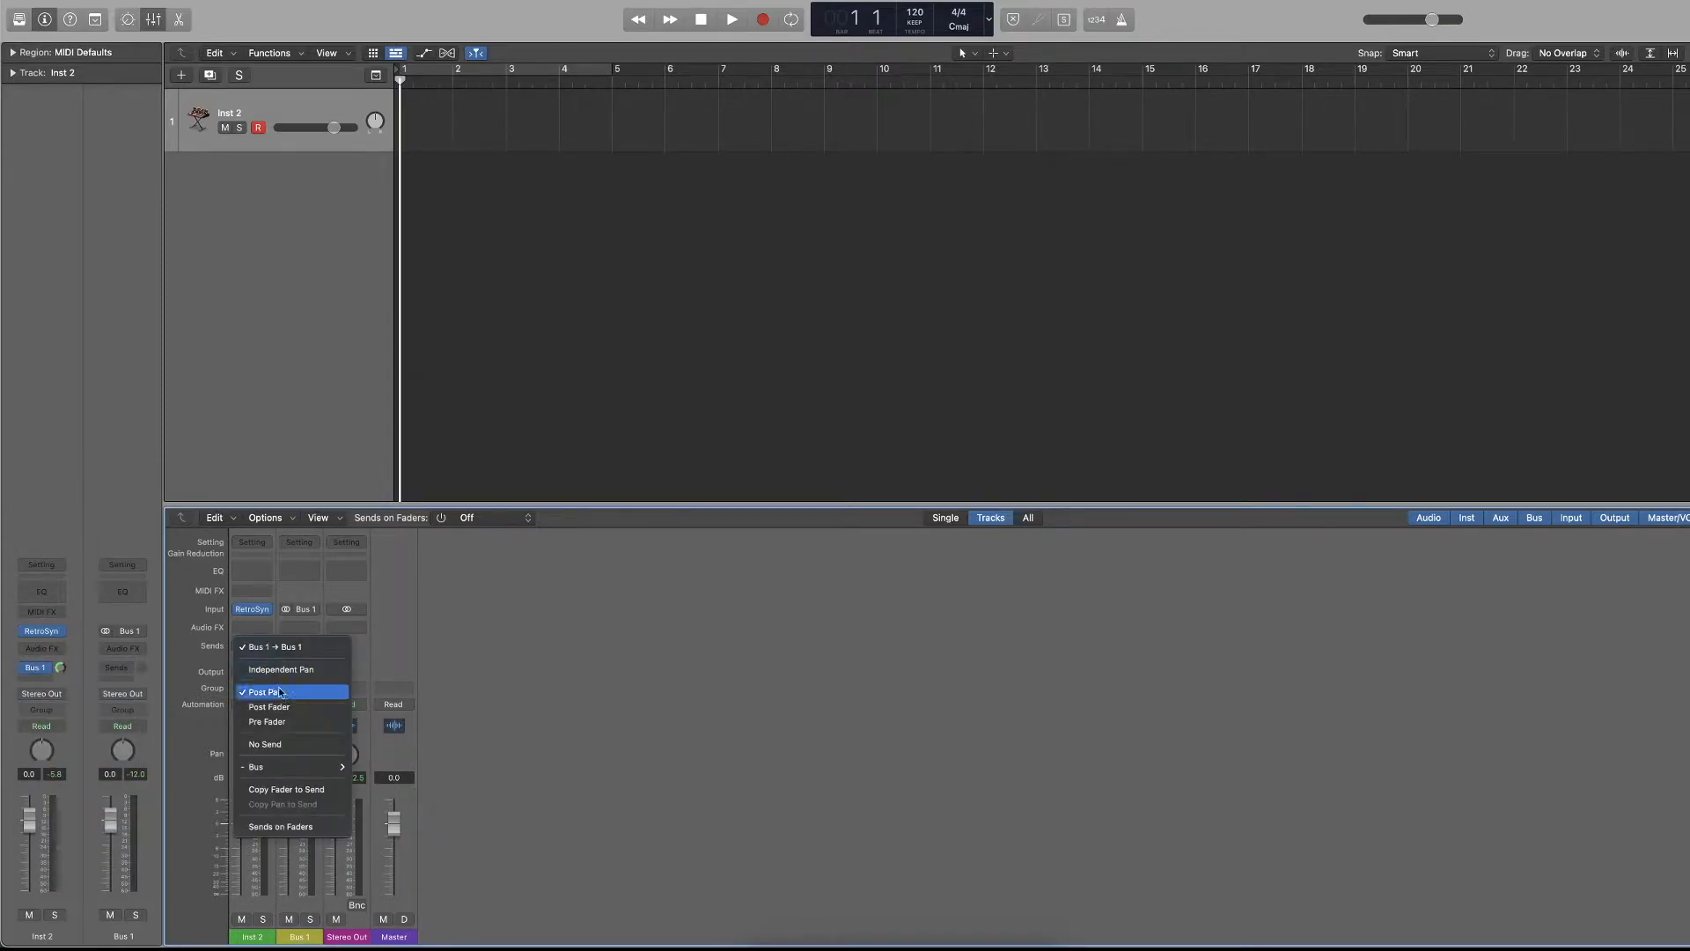
click(285, 750)
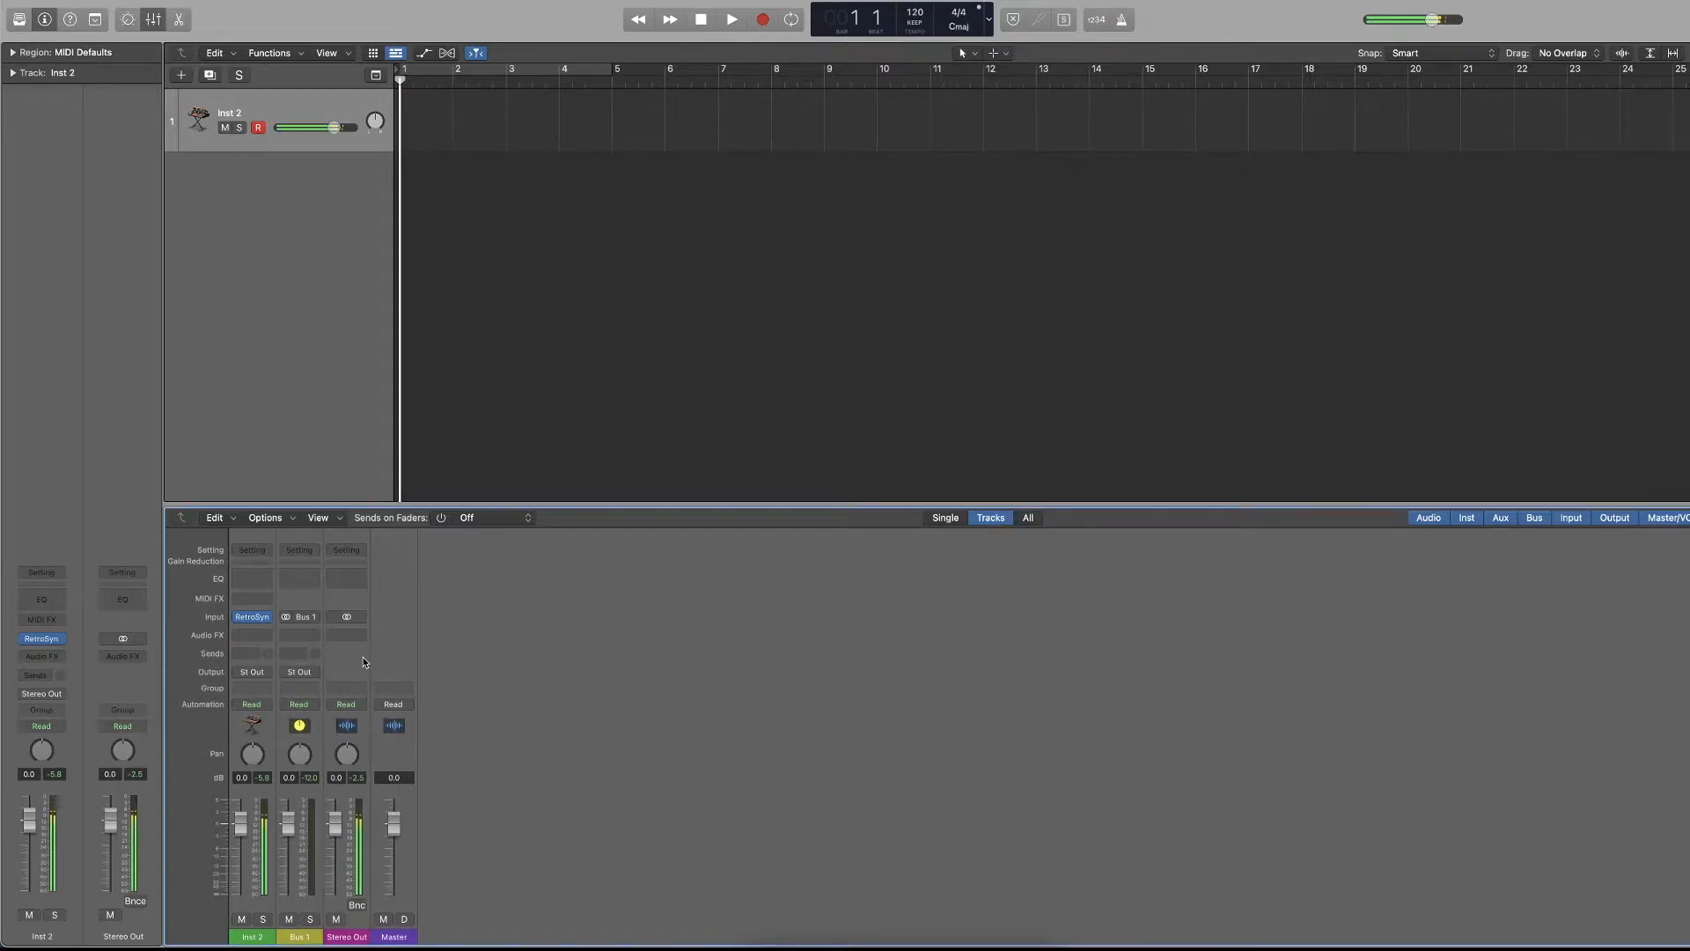
Hide and show the mixer again, and delete the Bus 1 channel strip.
key(x)
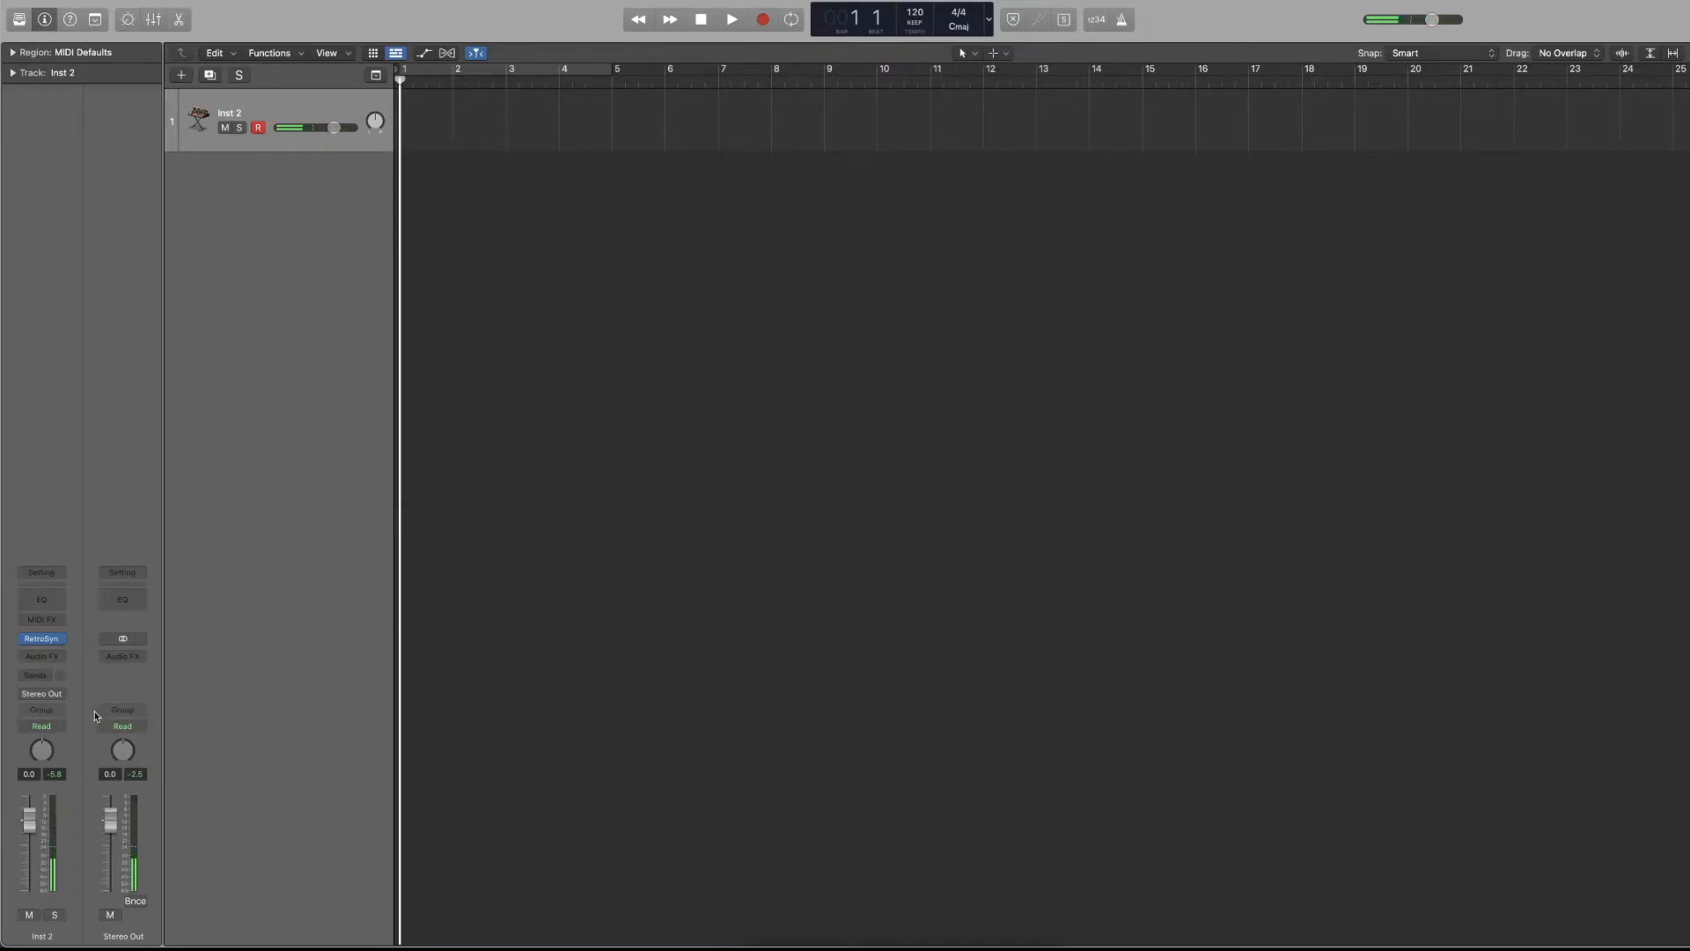
key(x)
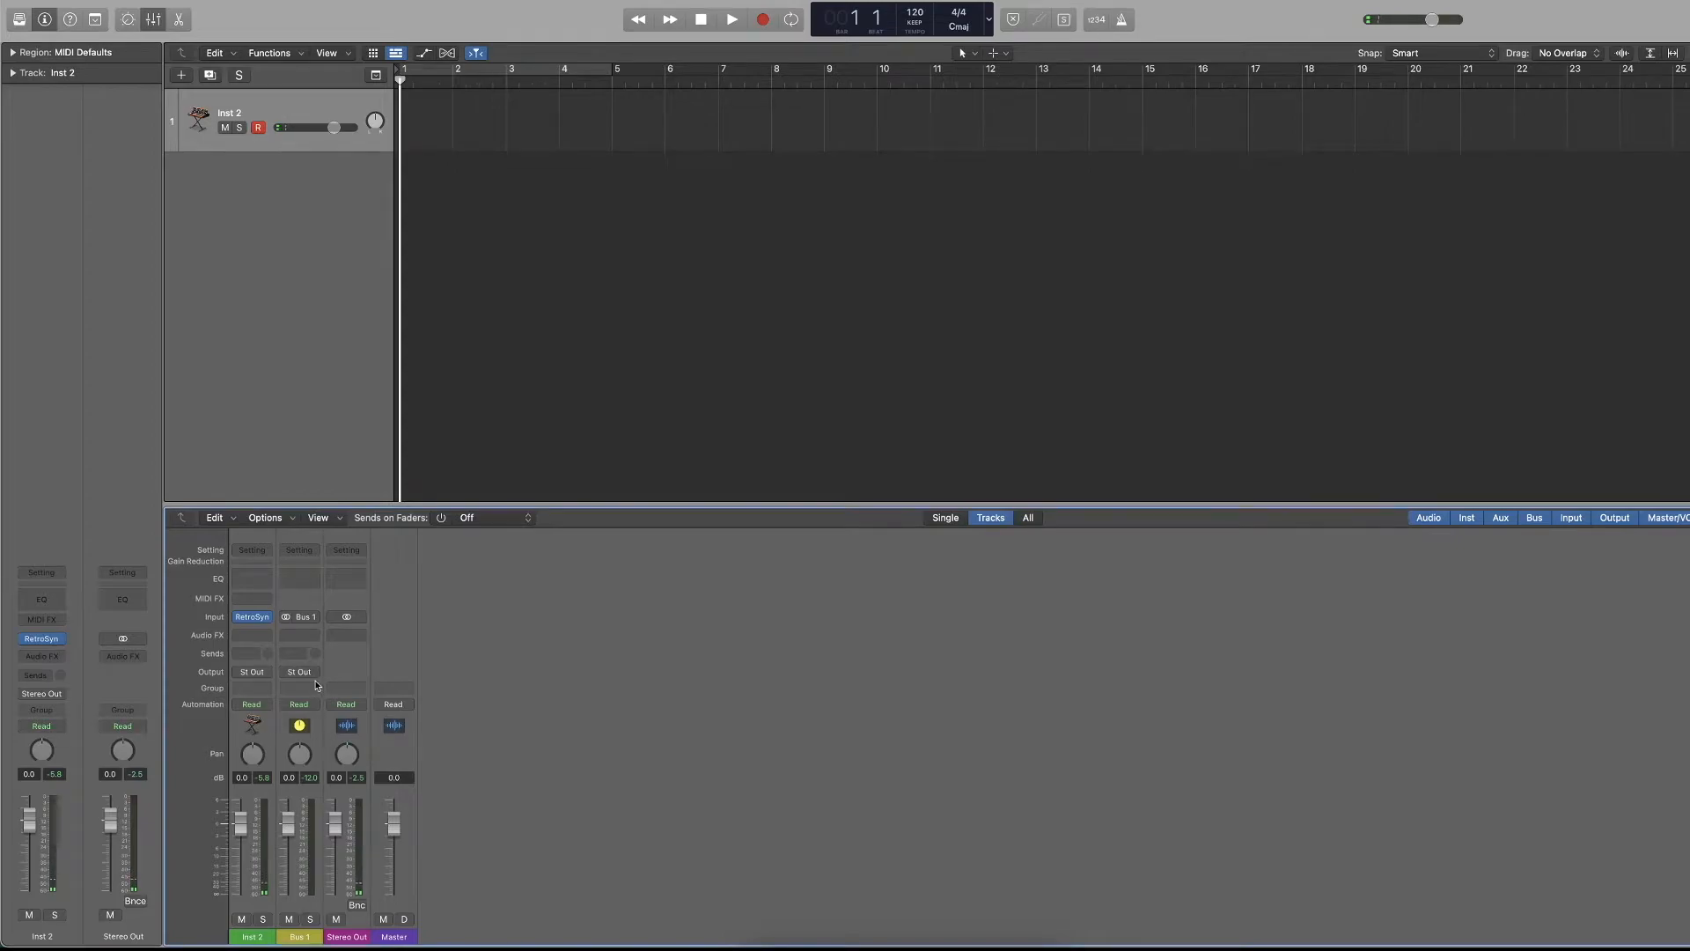
right_click(313, 900)
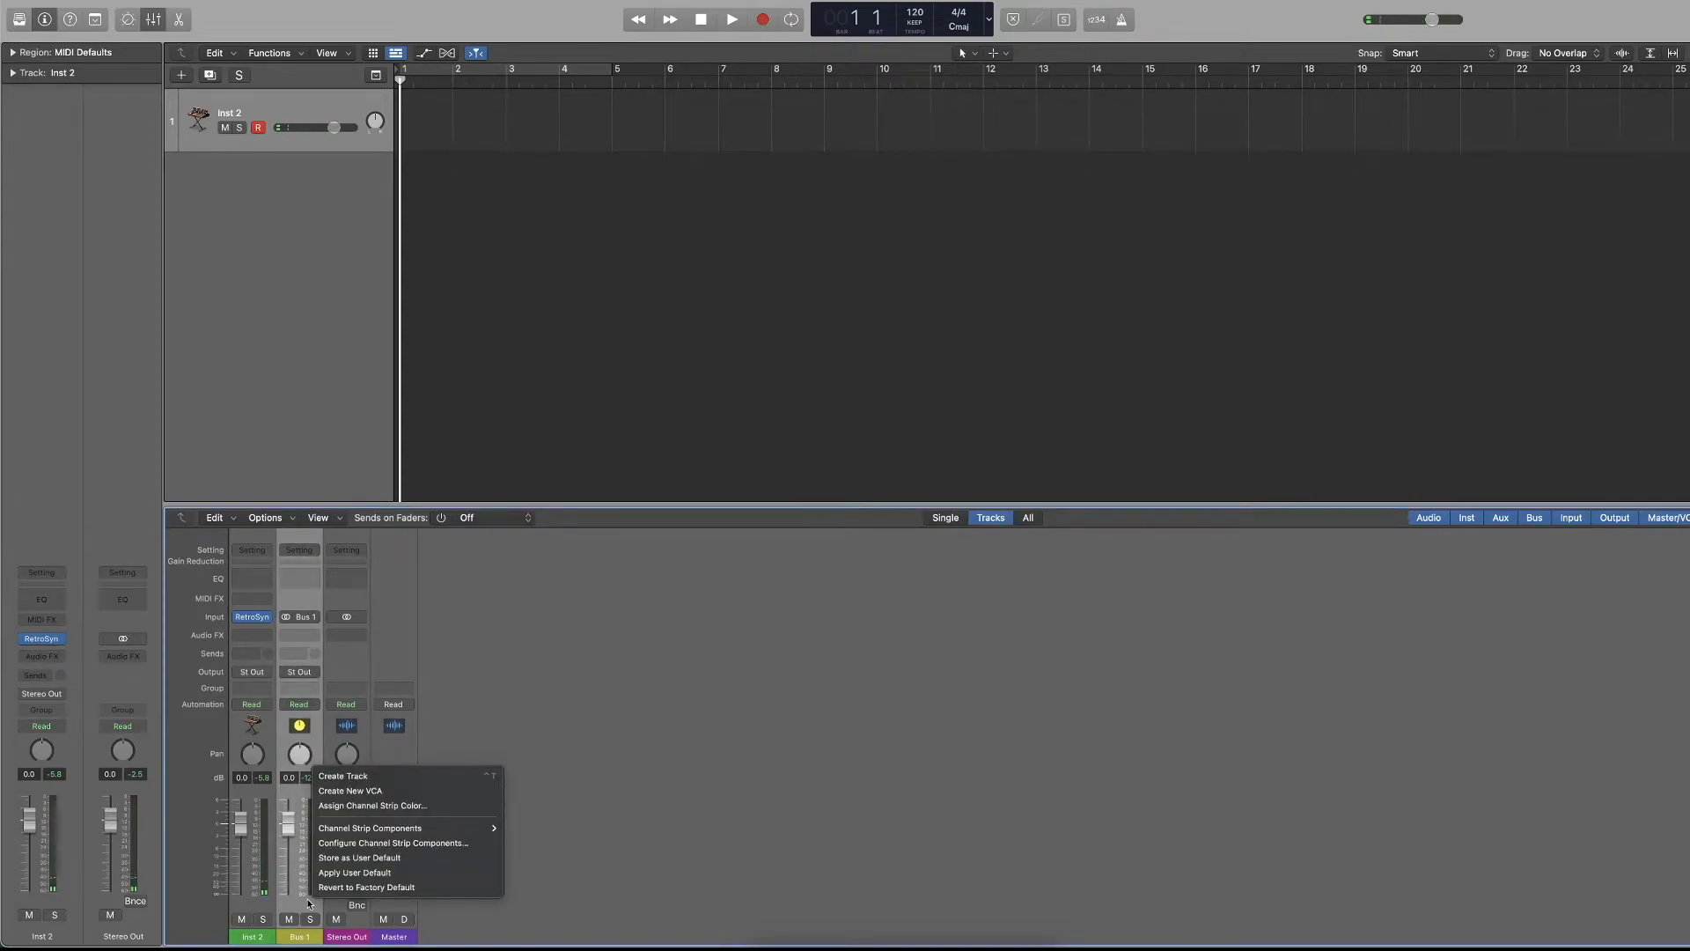
click(308, 904)
right_click(307, 904)
click(307, 903)
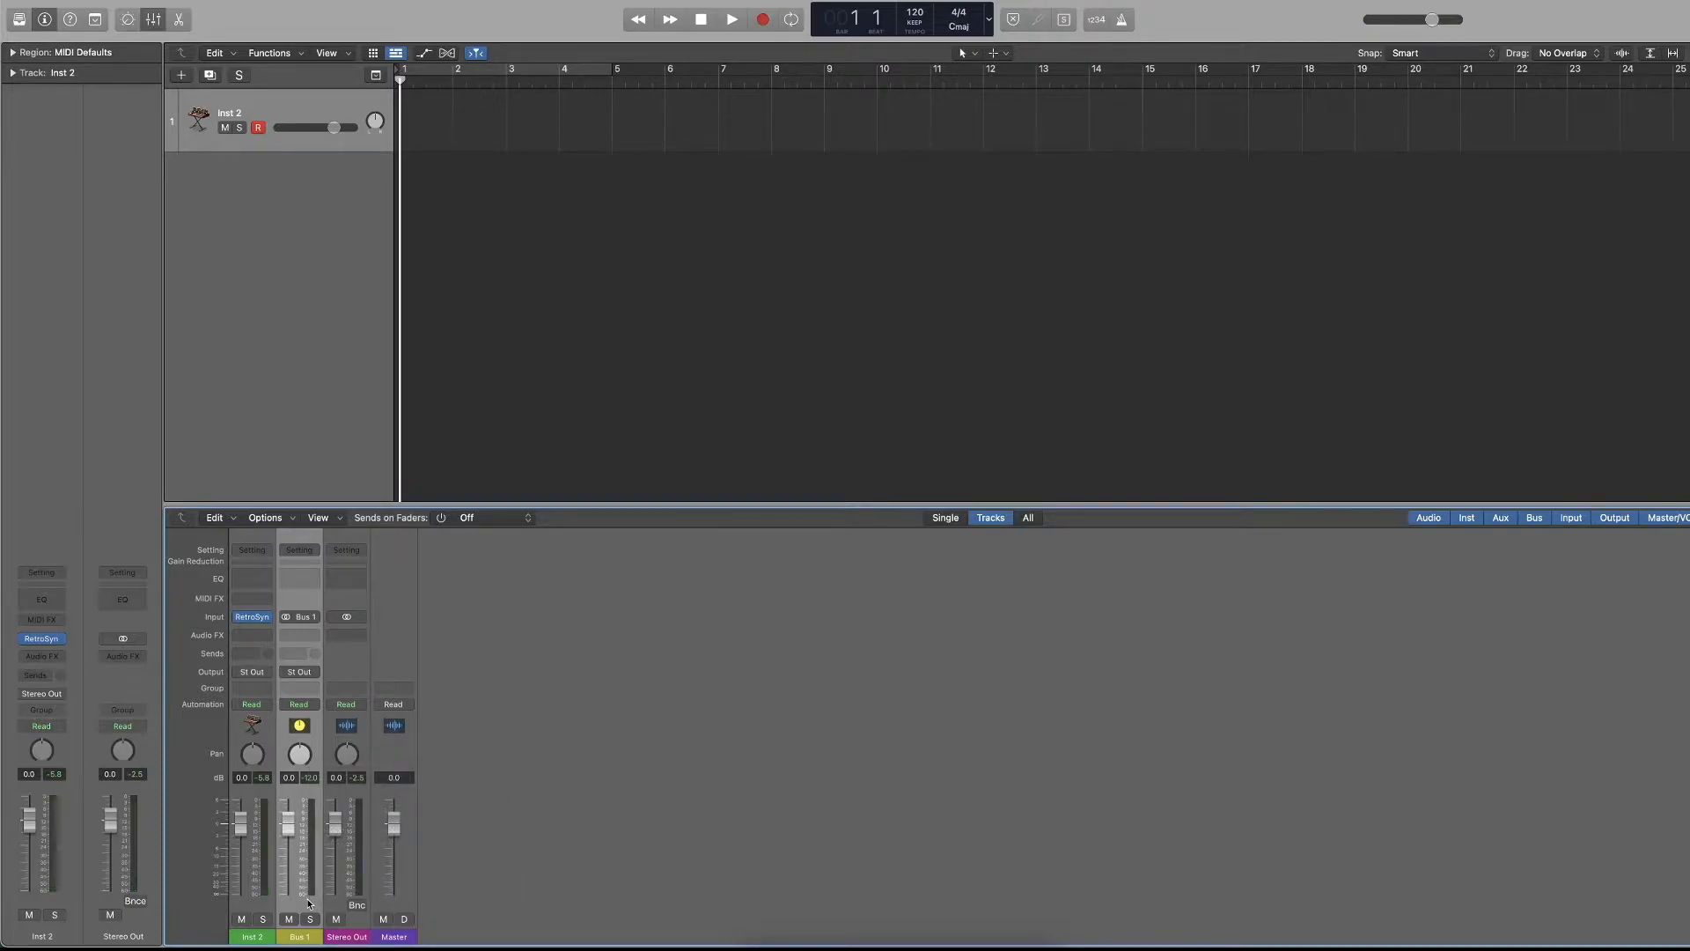
key(Delete)
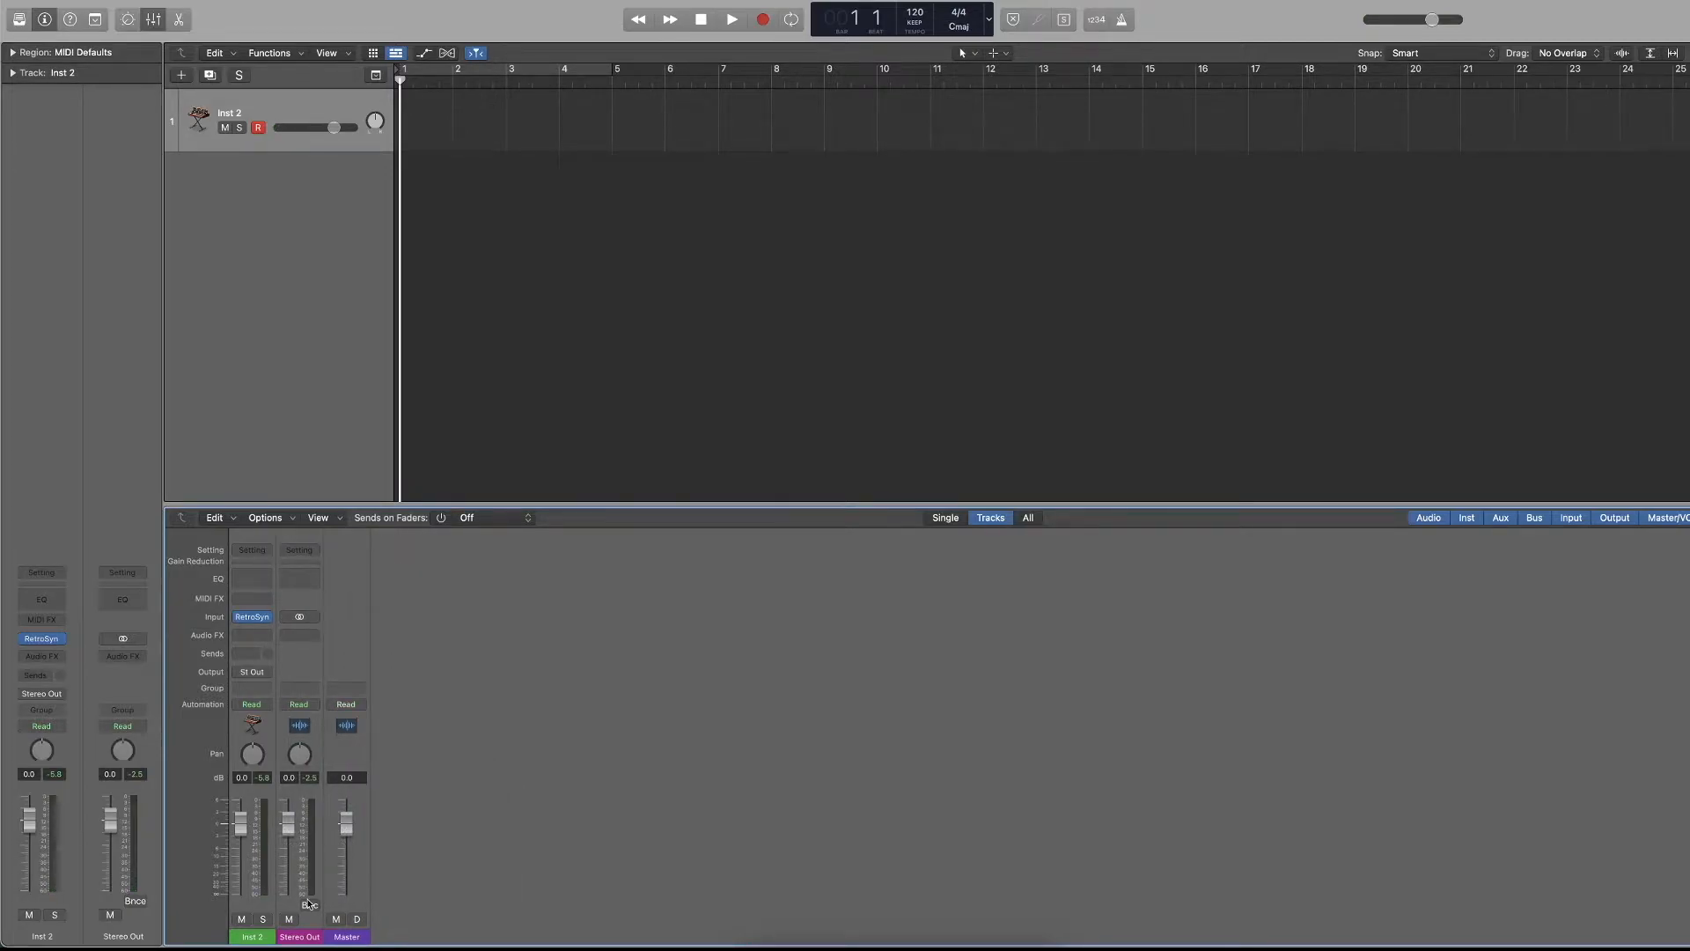
Undo the deletion of the bus channel strip, delete it again, and hide the mixer.
key(super+z)
click(308, 904)
key(Delete)
key(x)
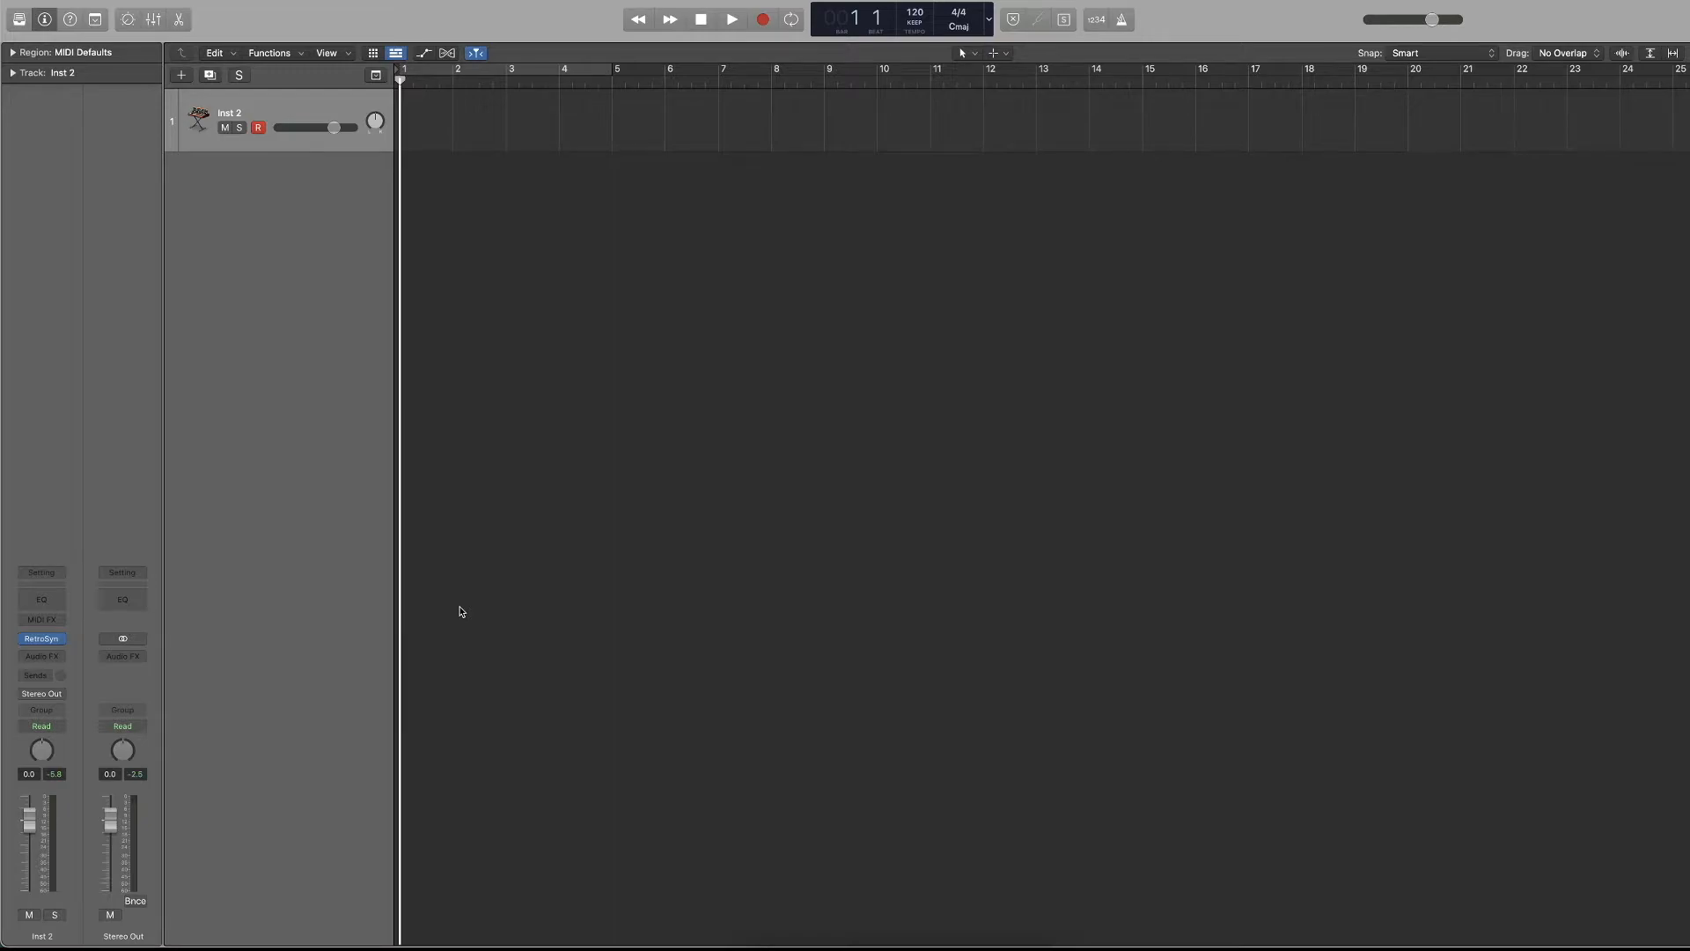
Add a Bus 1 send to the Inst 2 channel strip and raise its send level with the mixer shown.
click(42, 693)
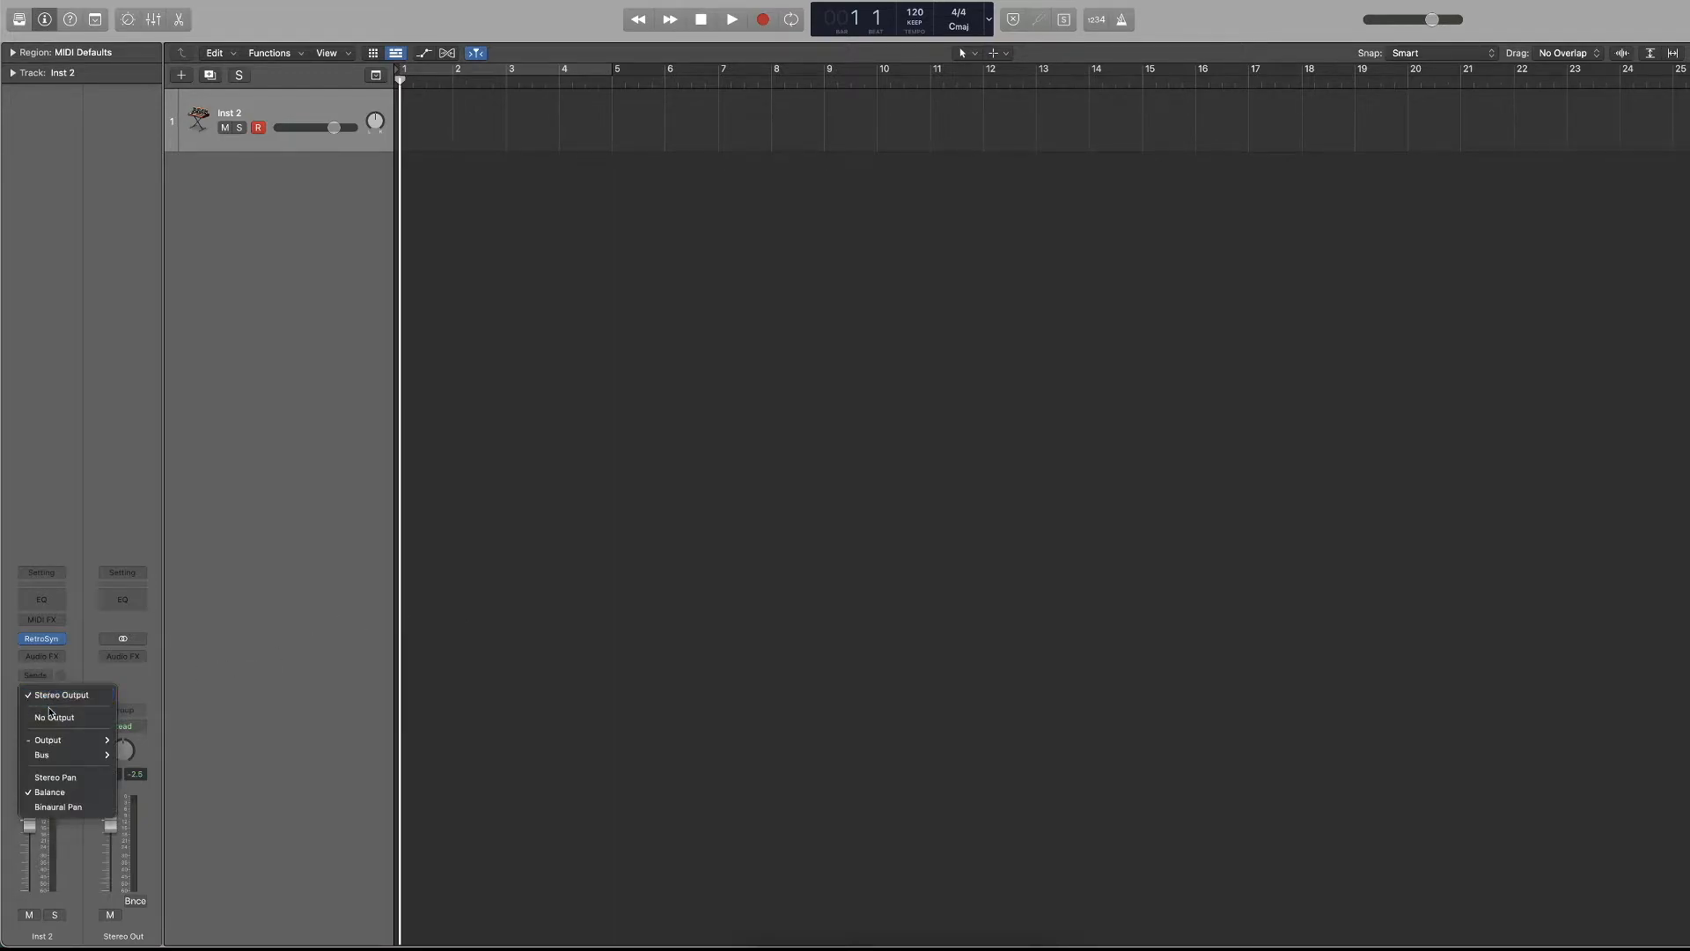
click(35, 675)
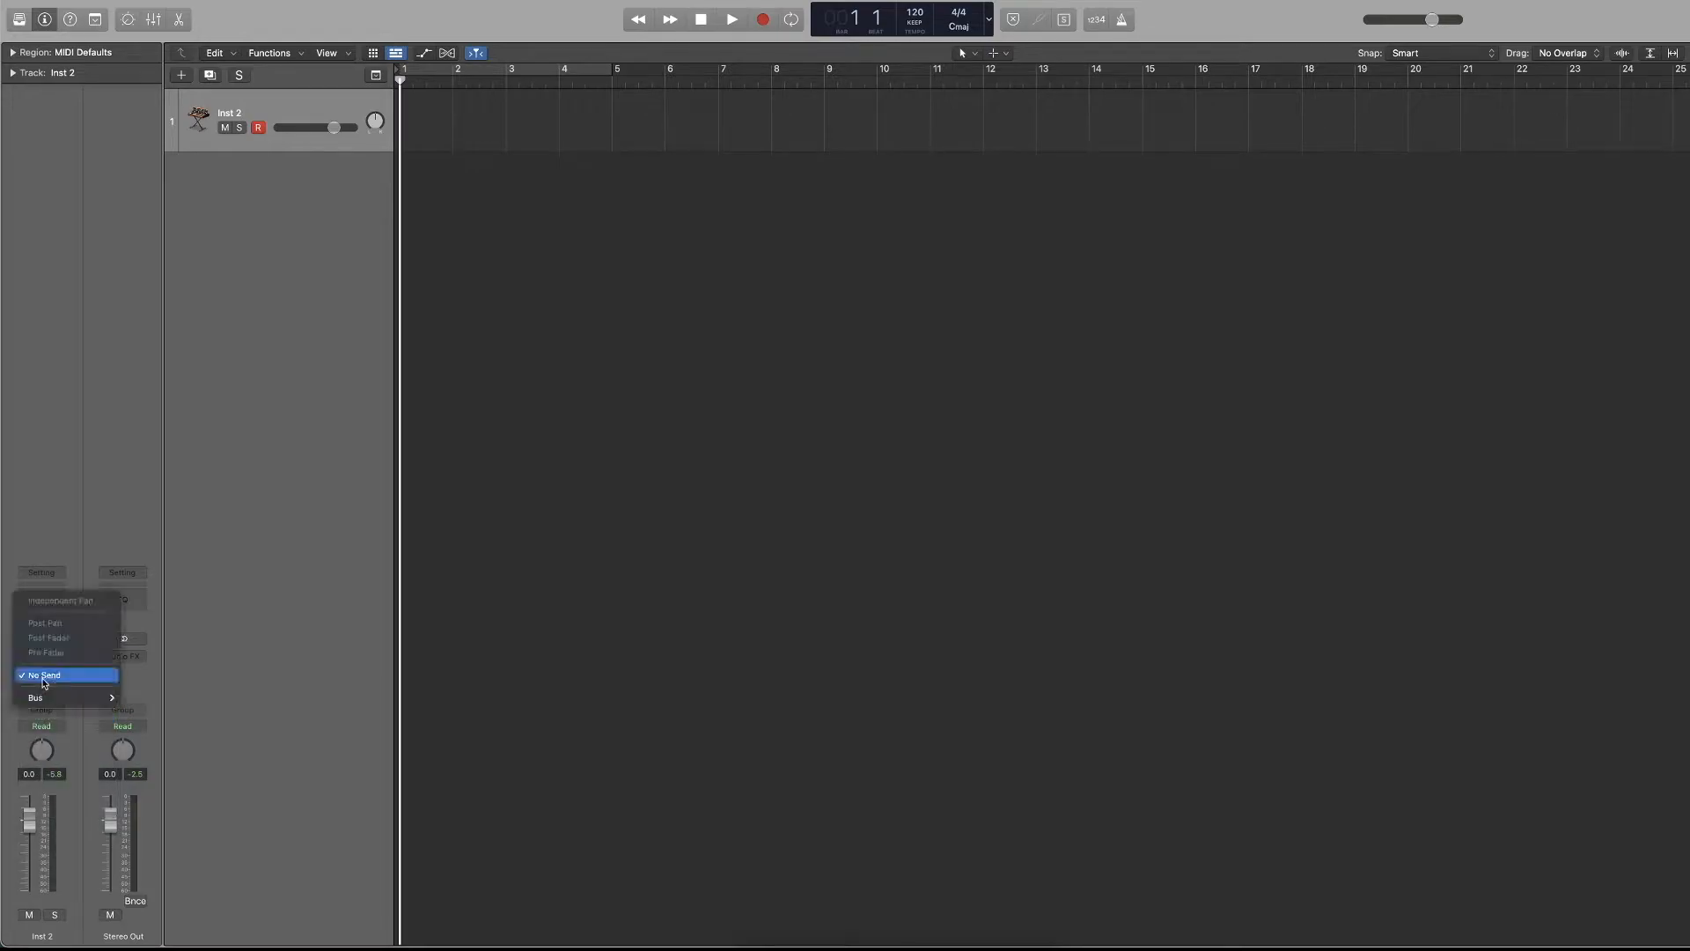
mouse_move(66, 697)
click(171, 361)
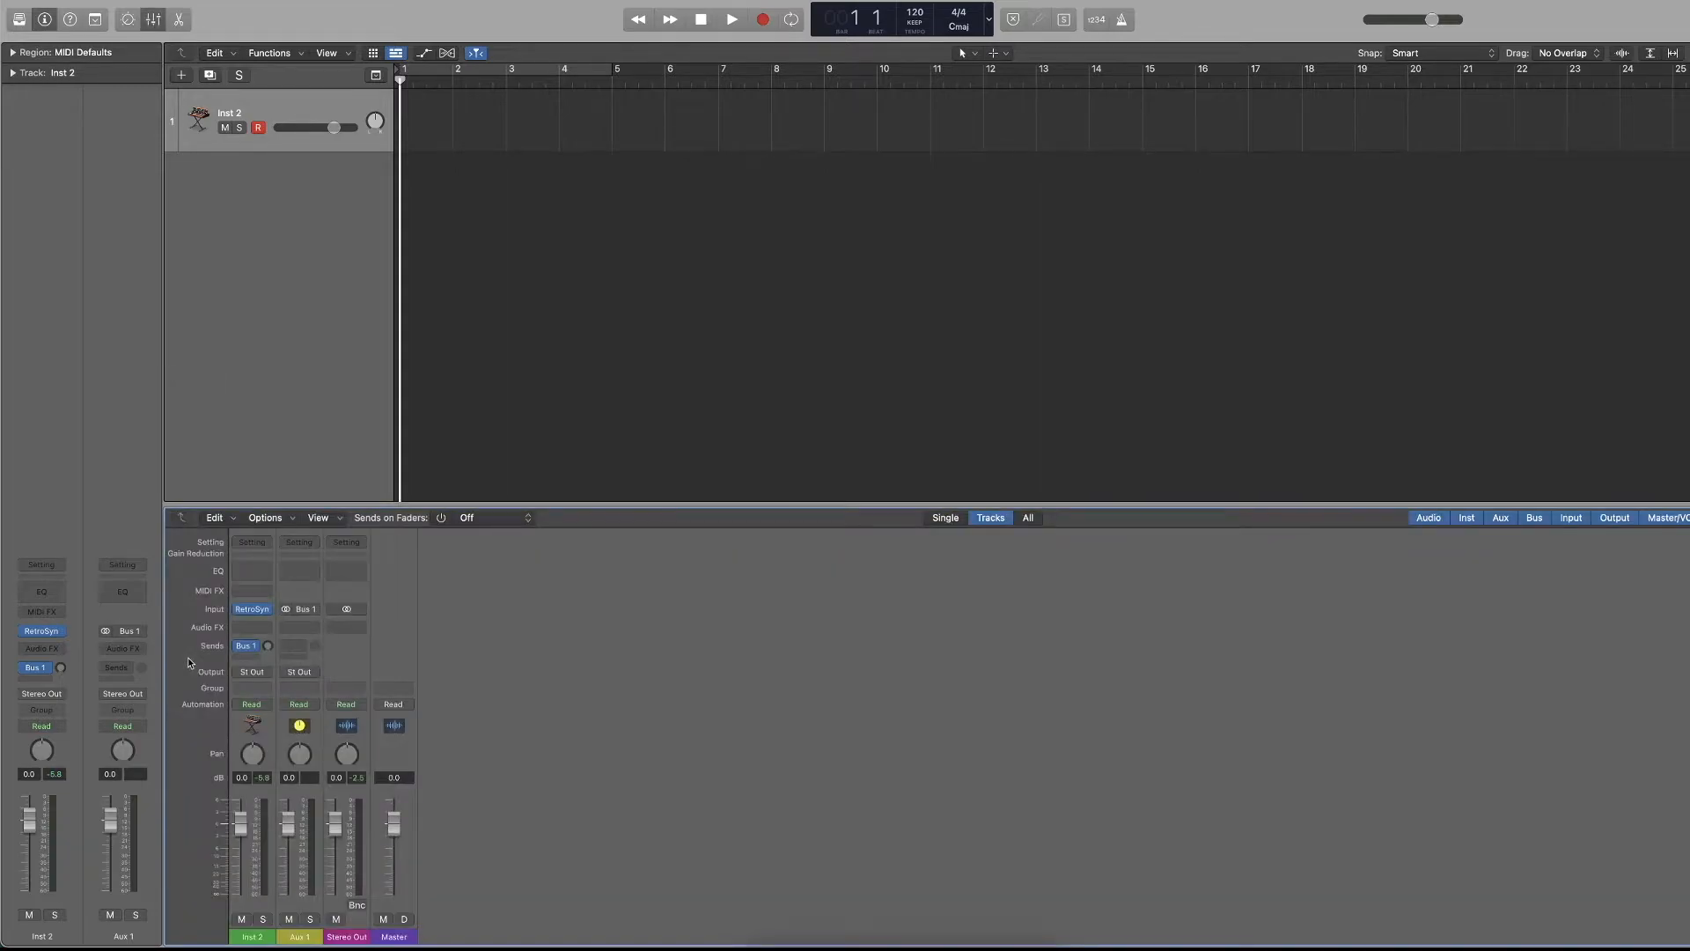
key(x)
drag(62, 678, 62, 655)
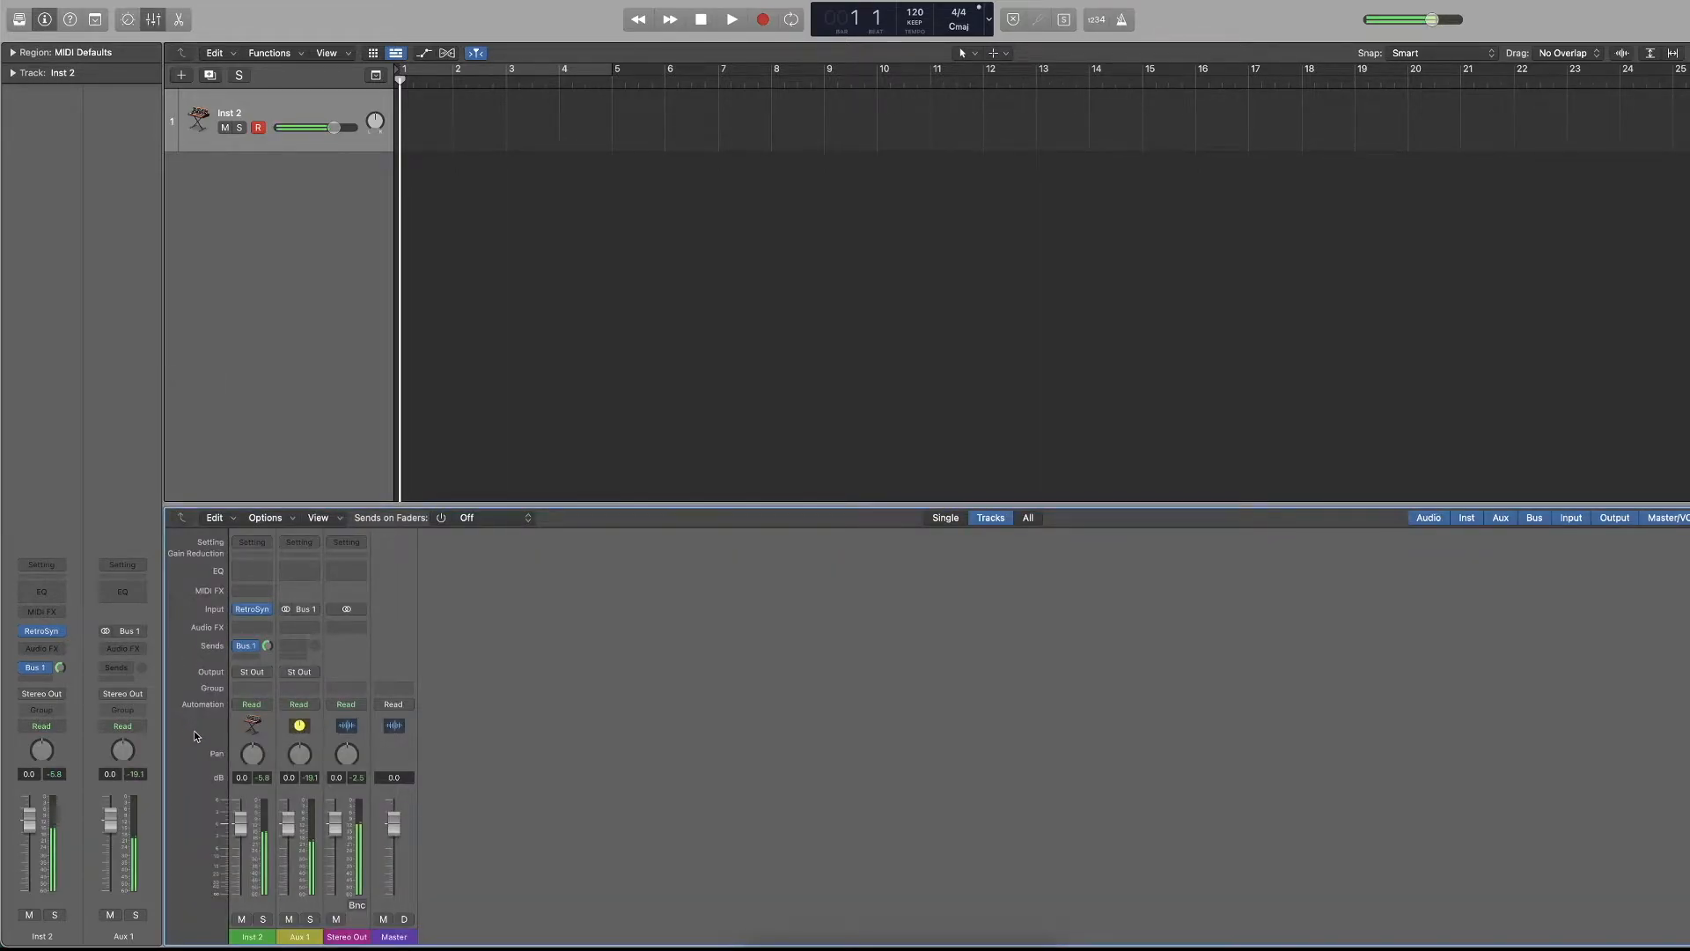
Set the Inst 2 output to No Output and switch solo on and off for the Inst 2 and Aux 1 channel strips.
click(41, 693)
click(64, 717)
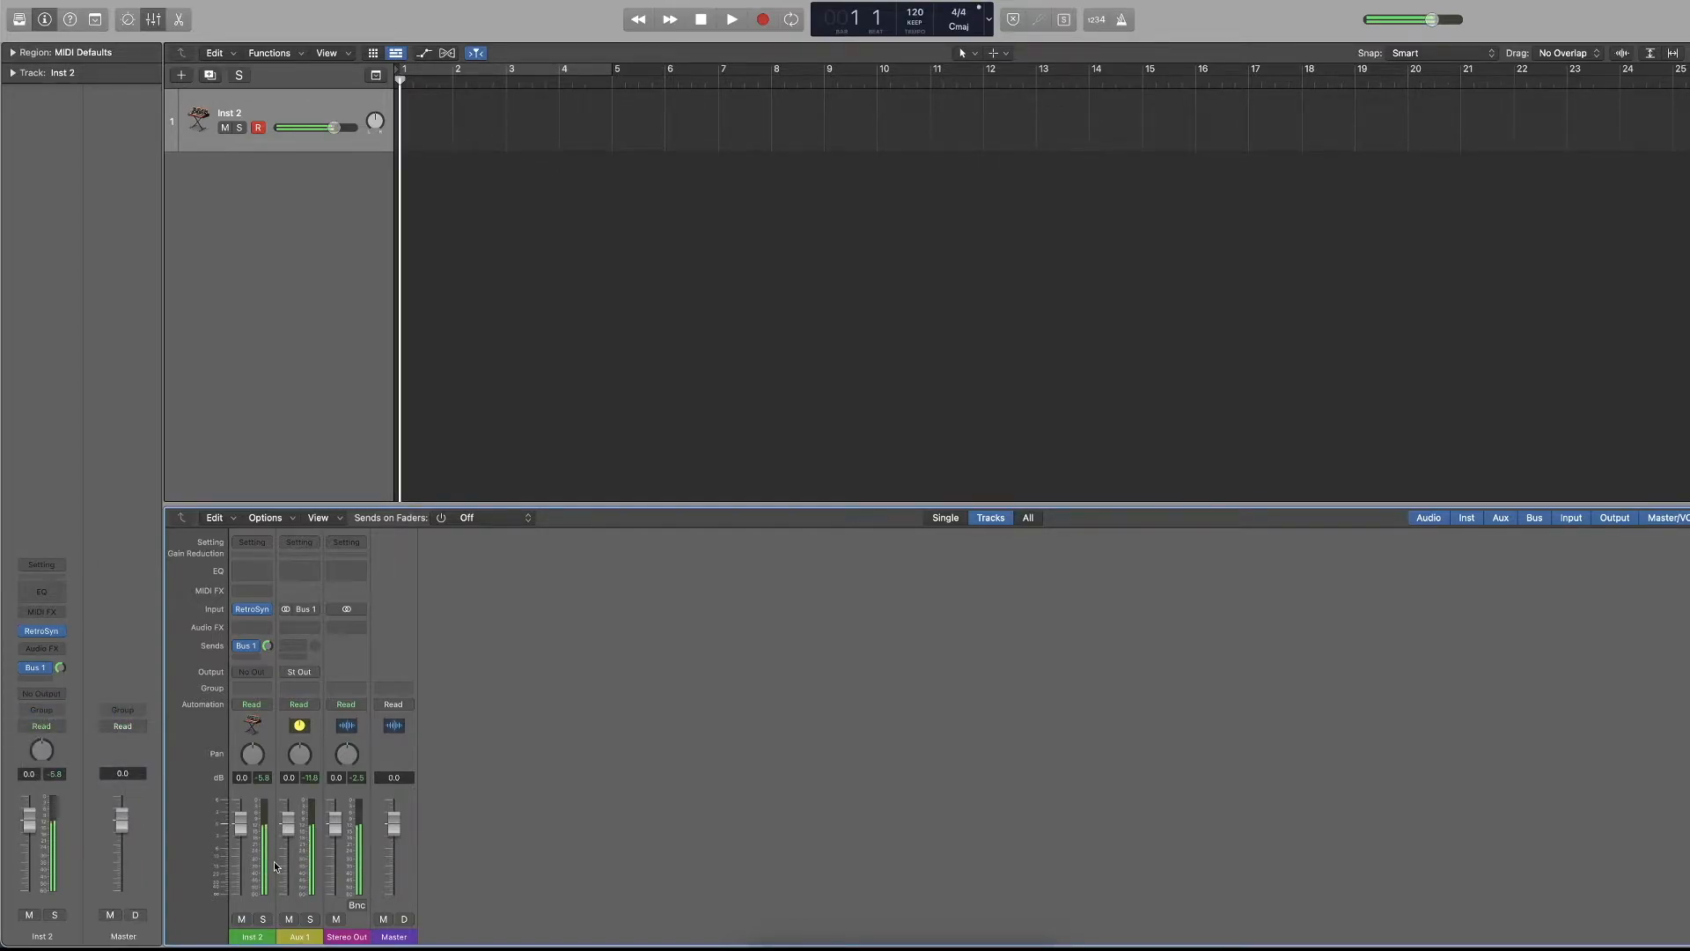
click(263, 919)
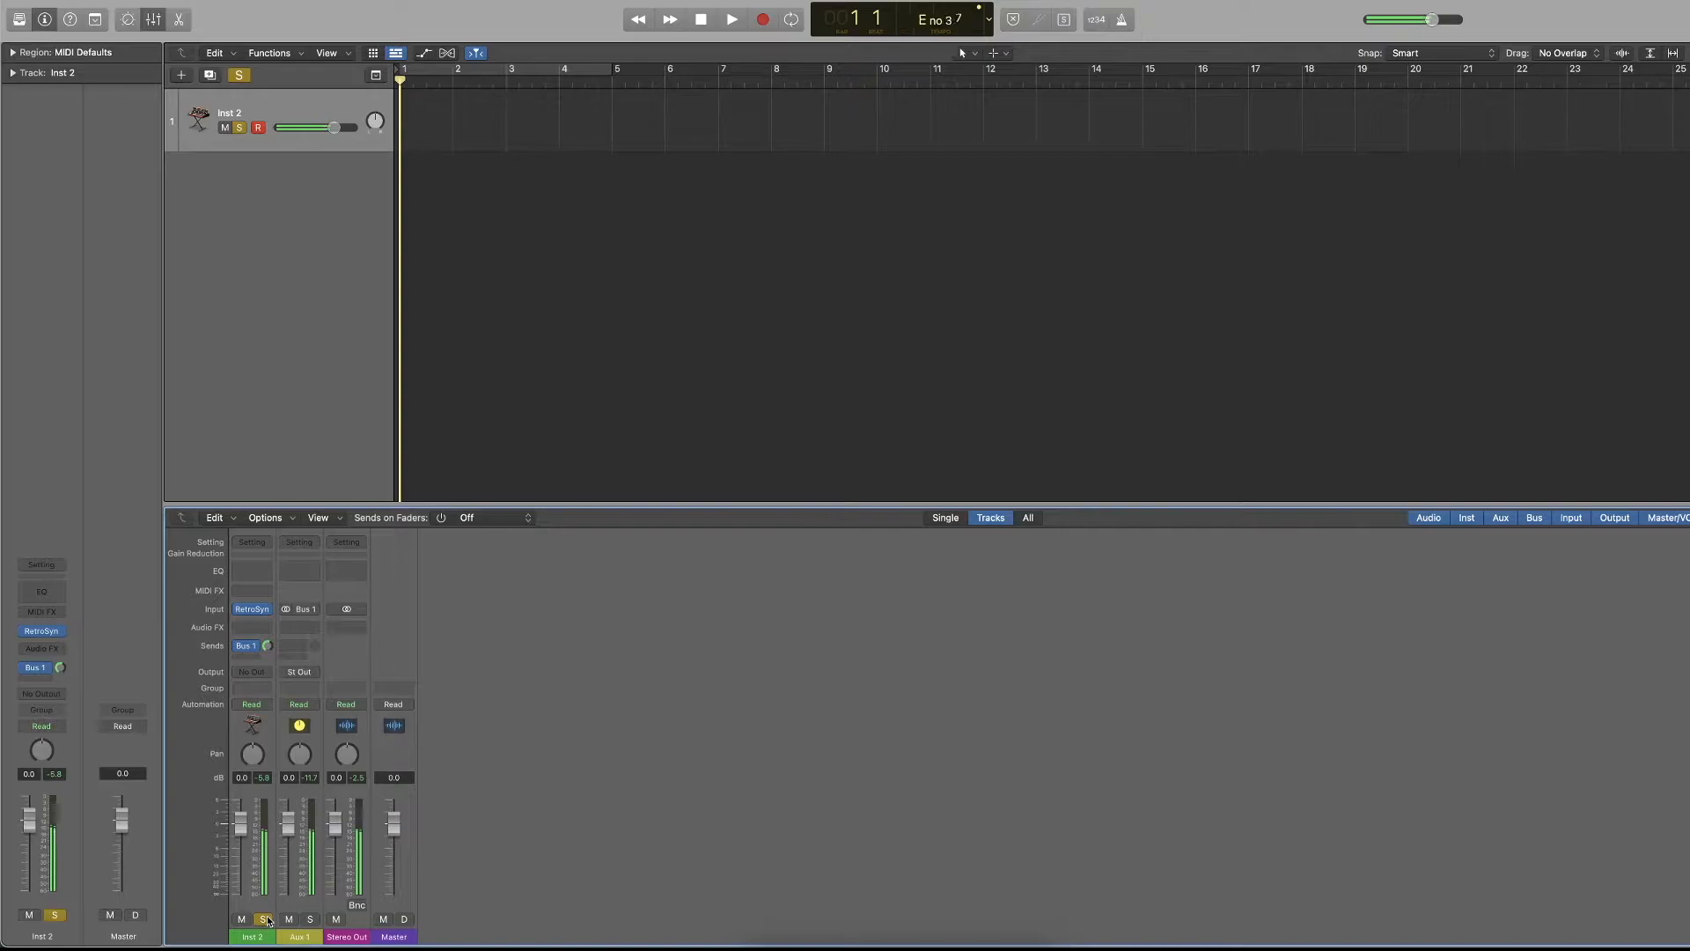
click(266, 920)
click(267, 920)
click(310, 920)
drag(267, 920, 311, 922)
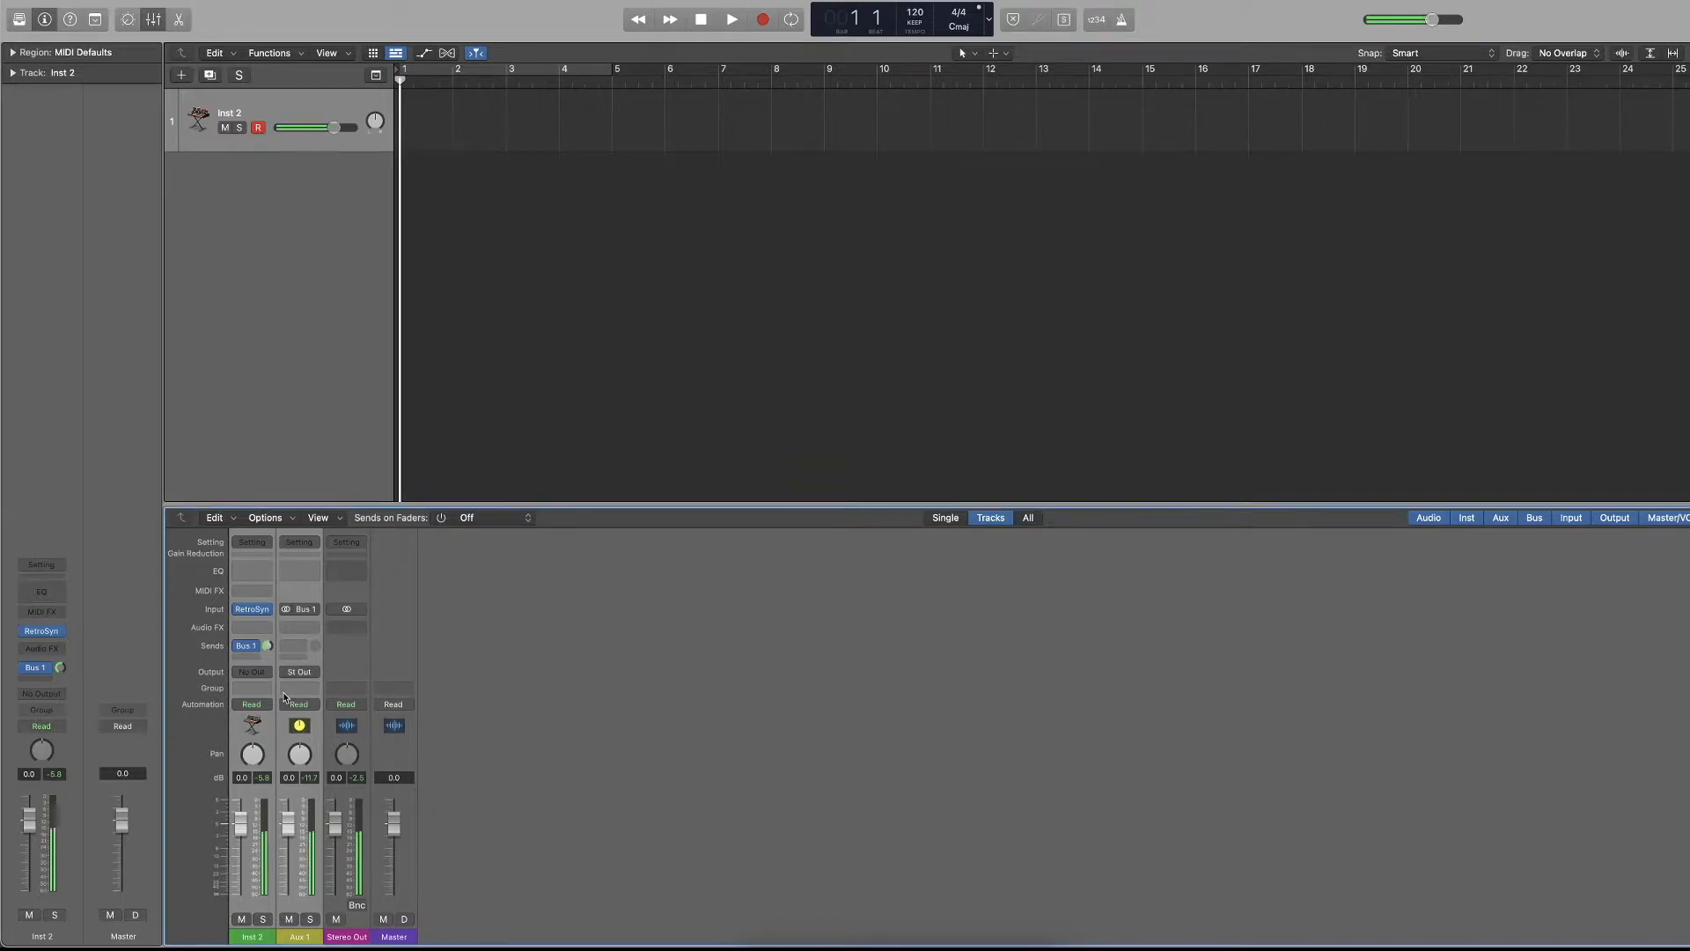
Route the Inst 2 output back to the stereo output and lower its Bus 1 send level to minus infinity.
click(52, 694)
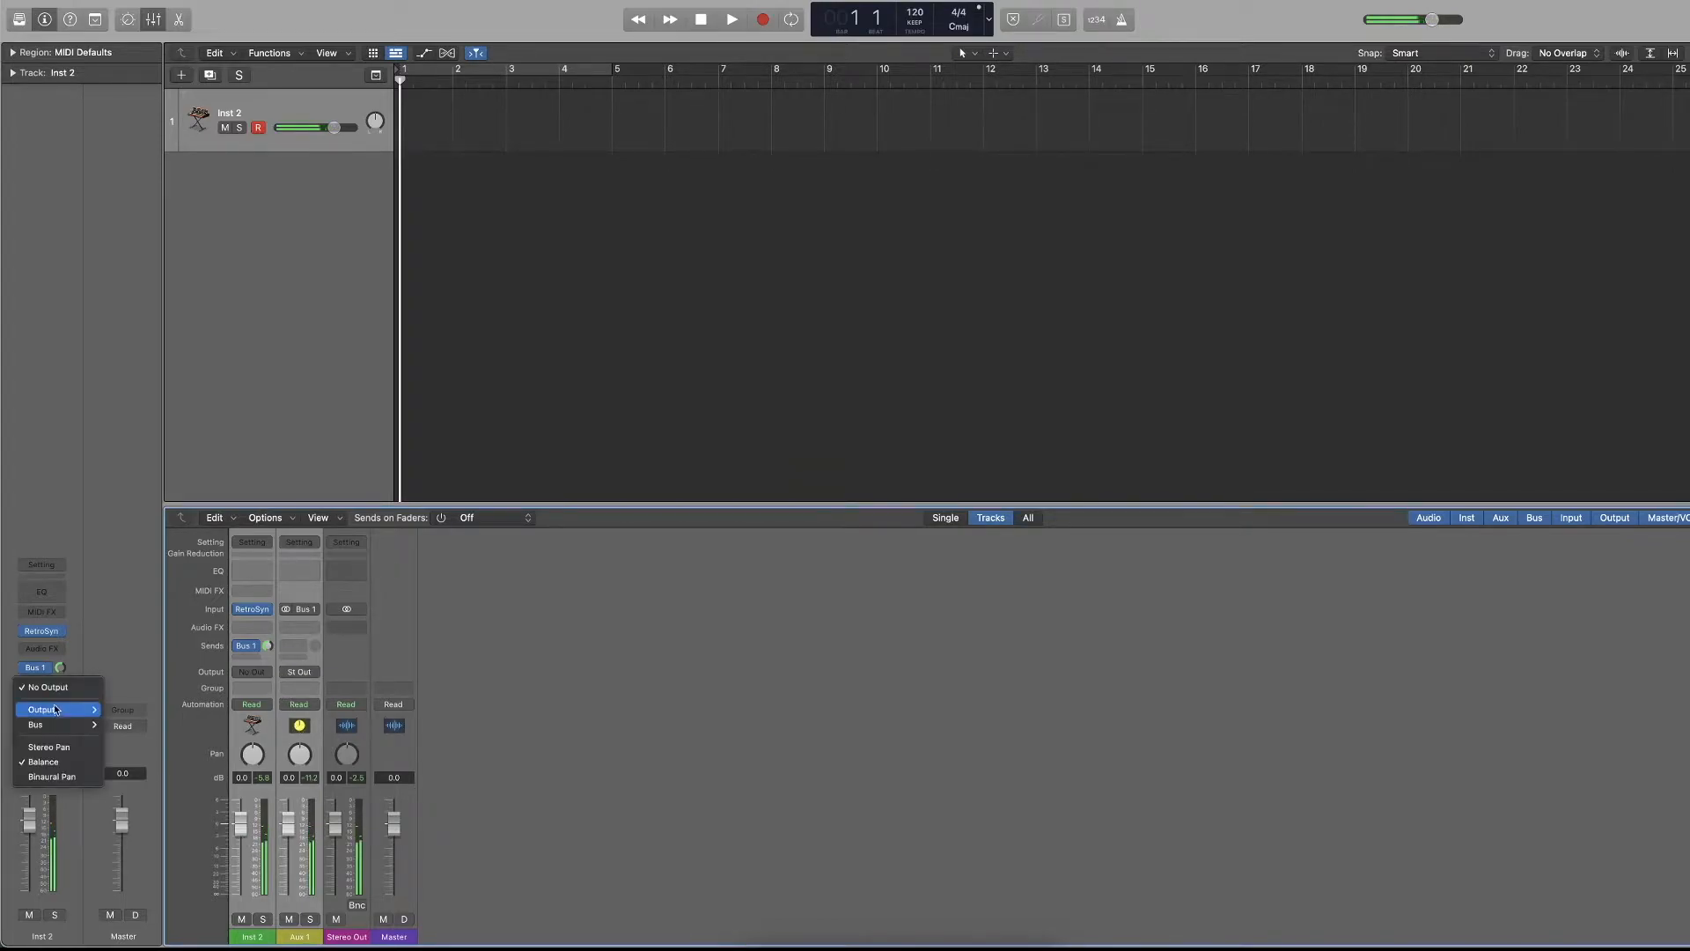
click(119, 710)
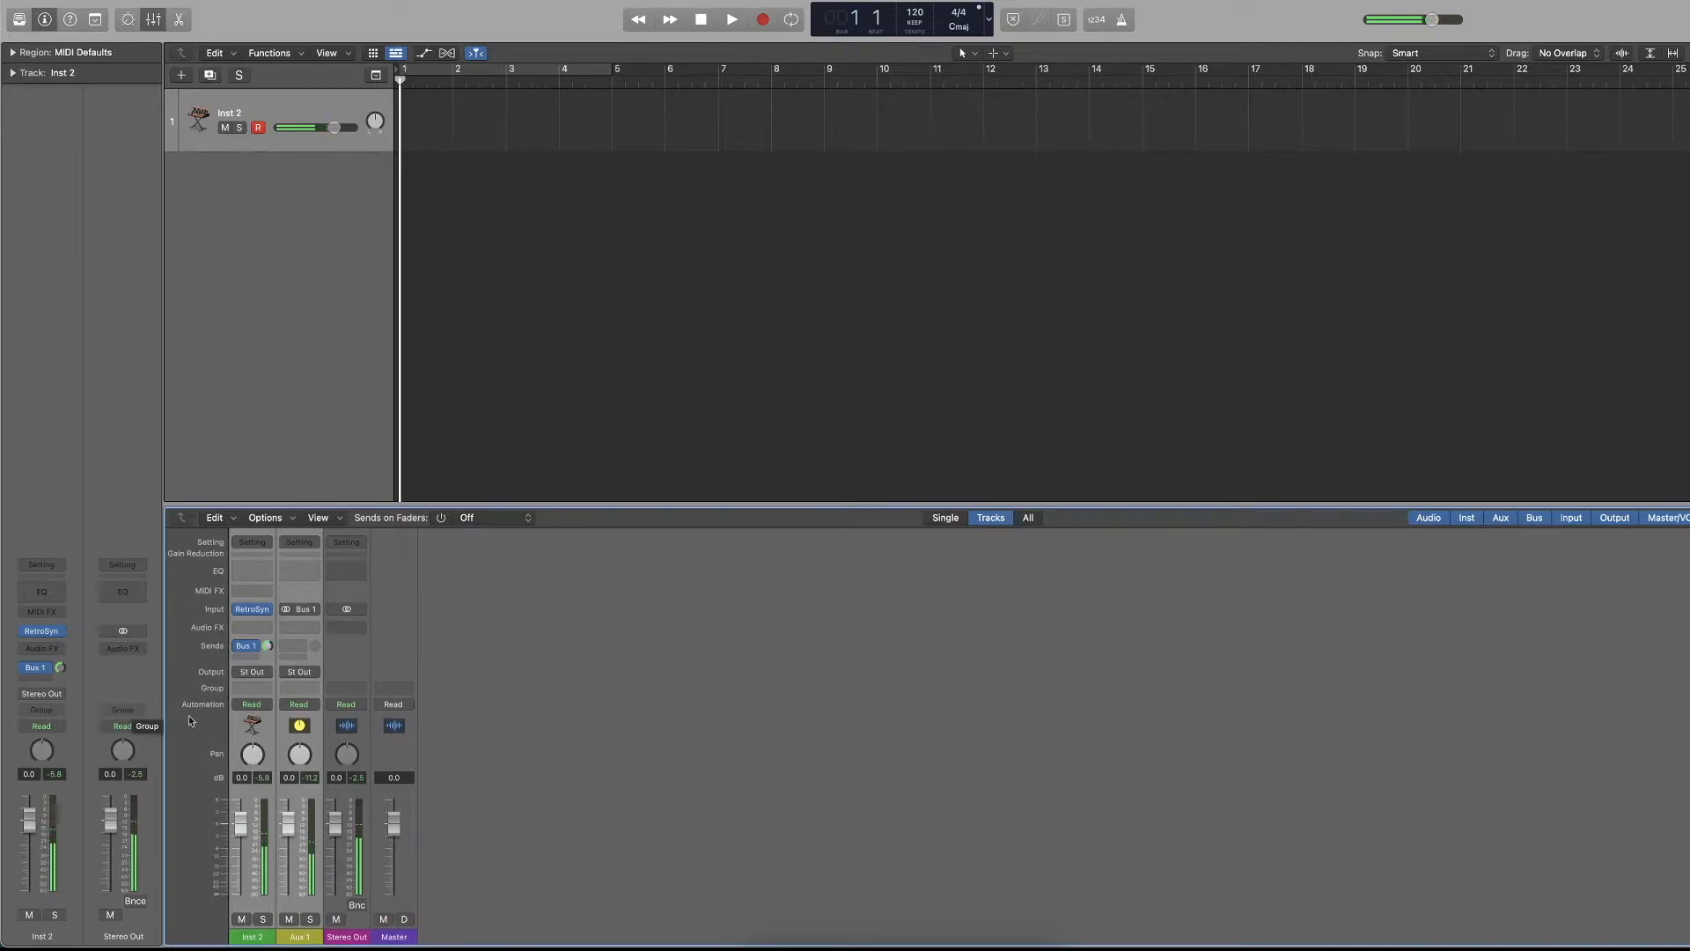
drag(63, 668, 44, 779)
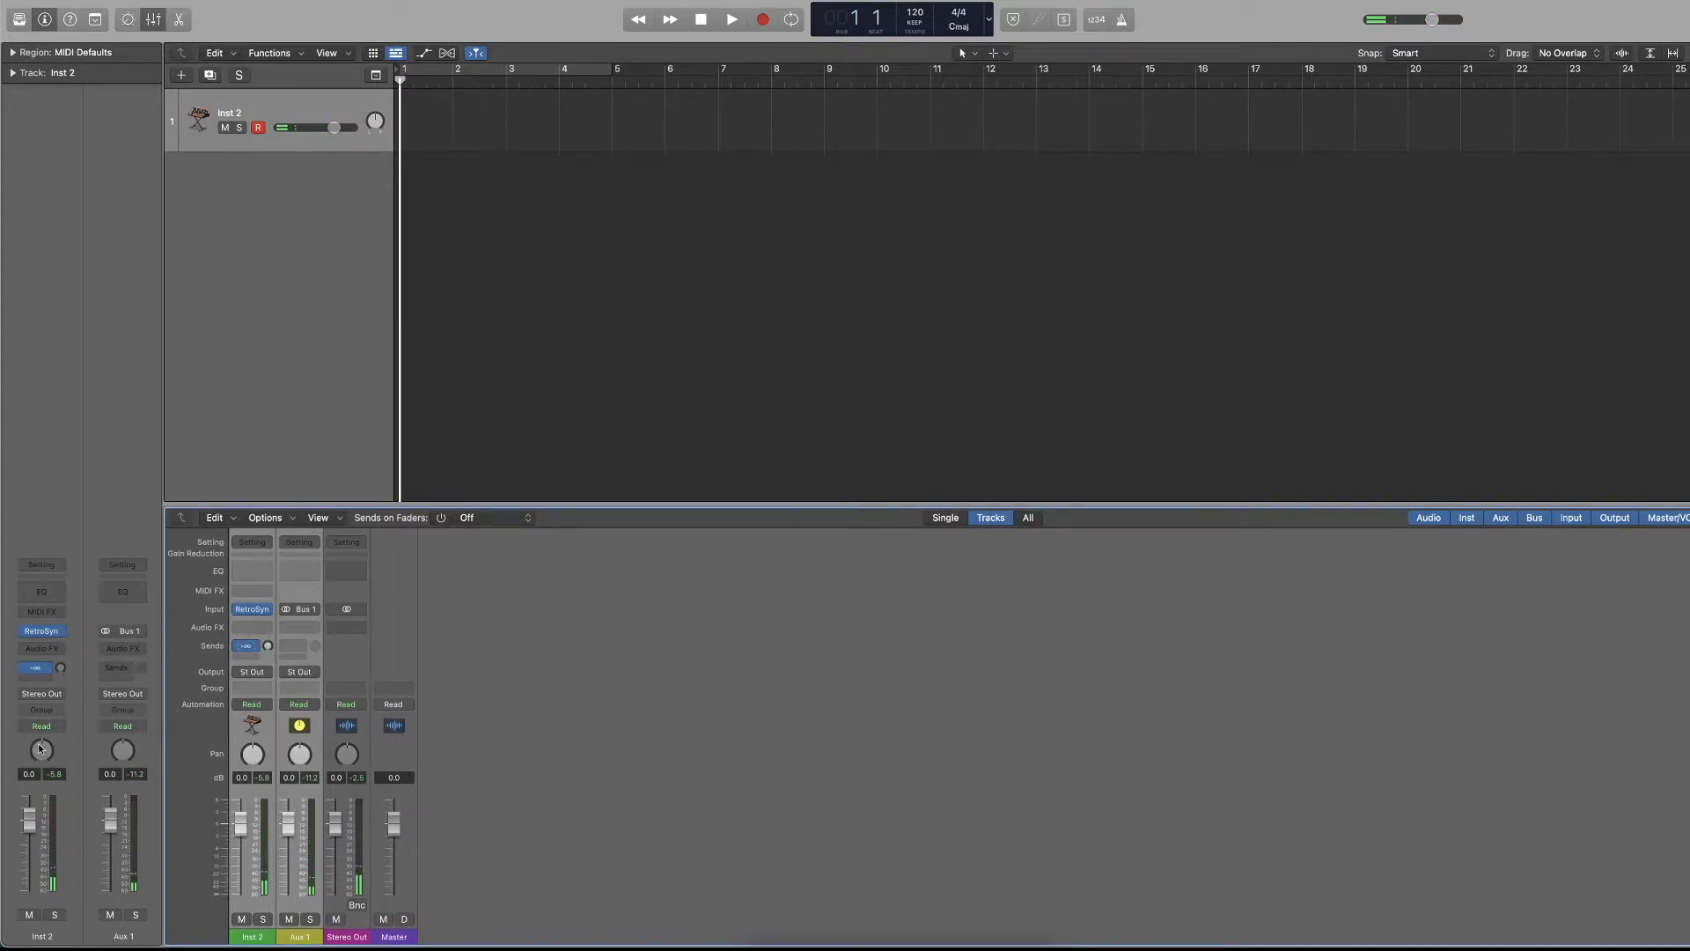
Review the Bus 1 send options on Inst 2, set the slot to No Send, and hide the mixer.
click(37, 669)
click(85, 608)
click(49, 669)
mouse_move(58, 790)
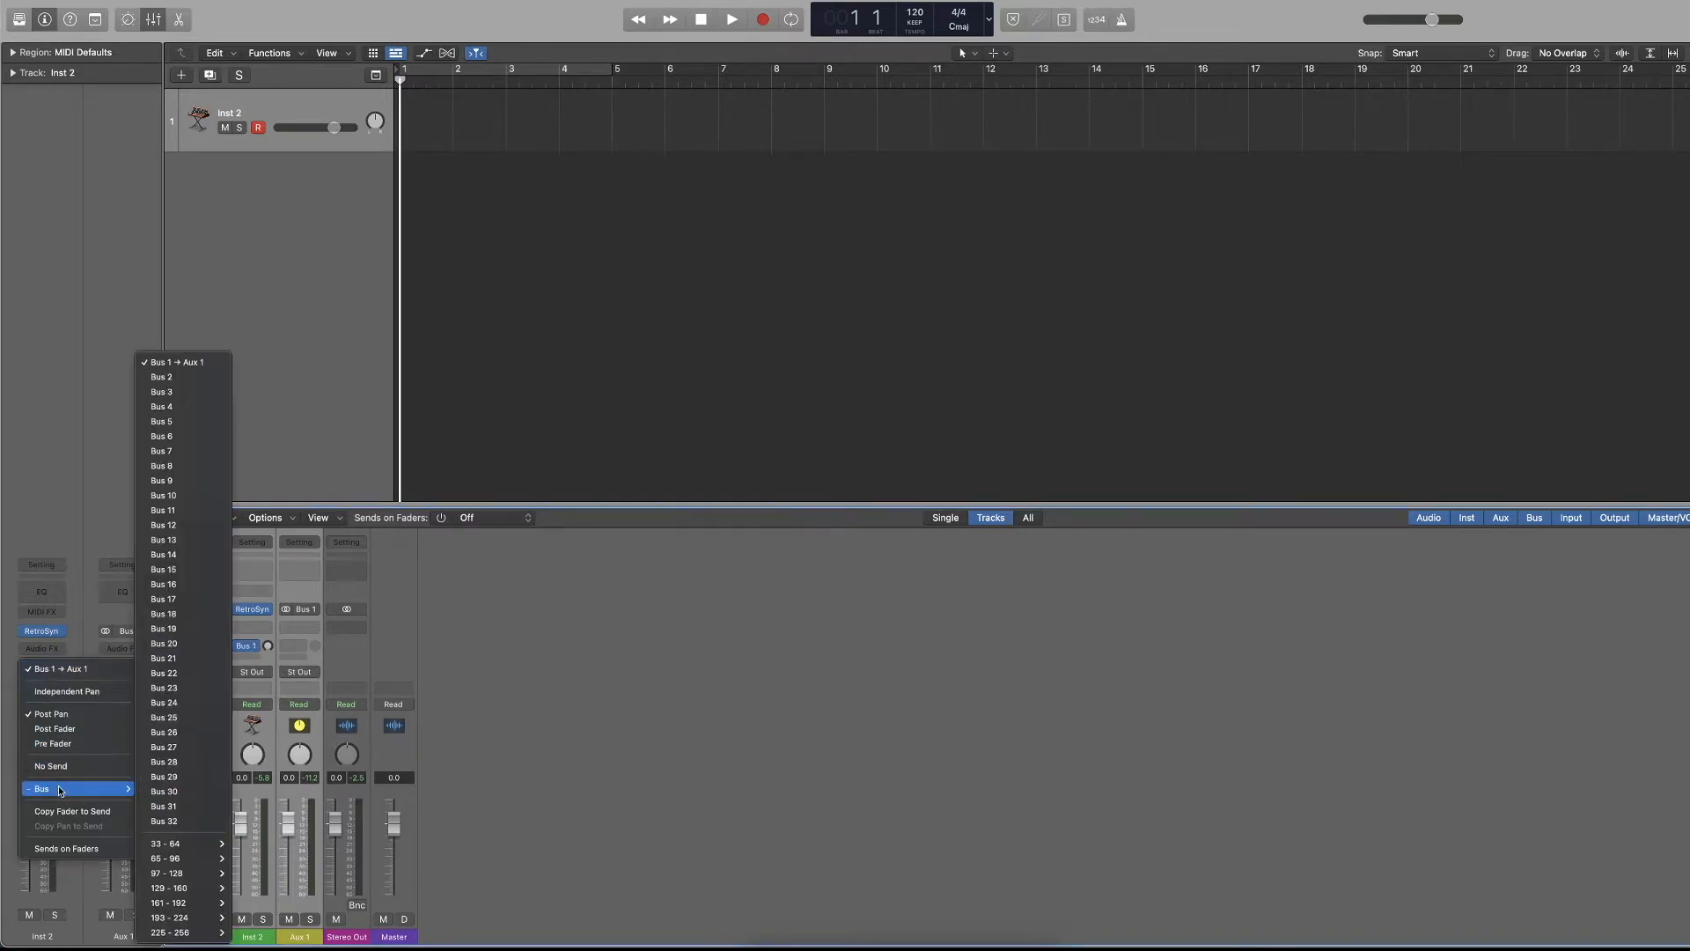
click(91, 583)
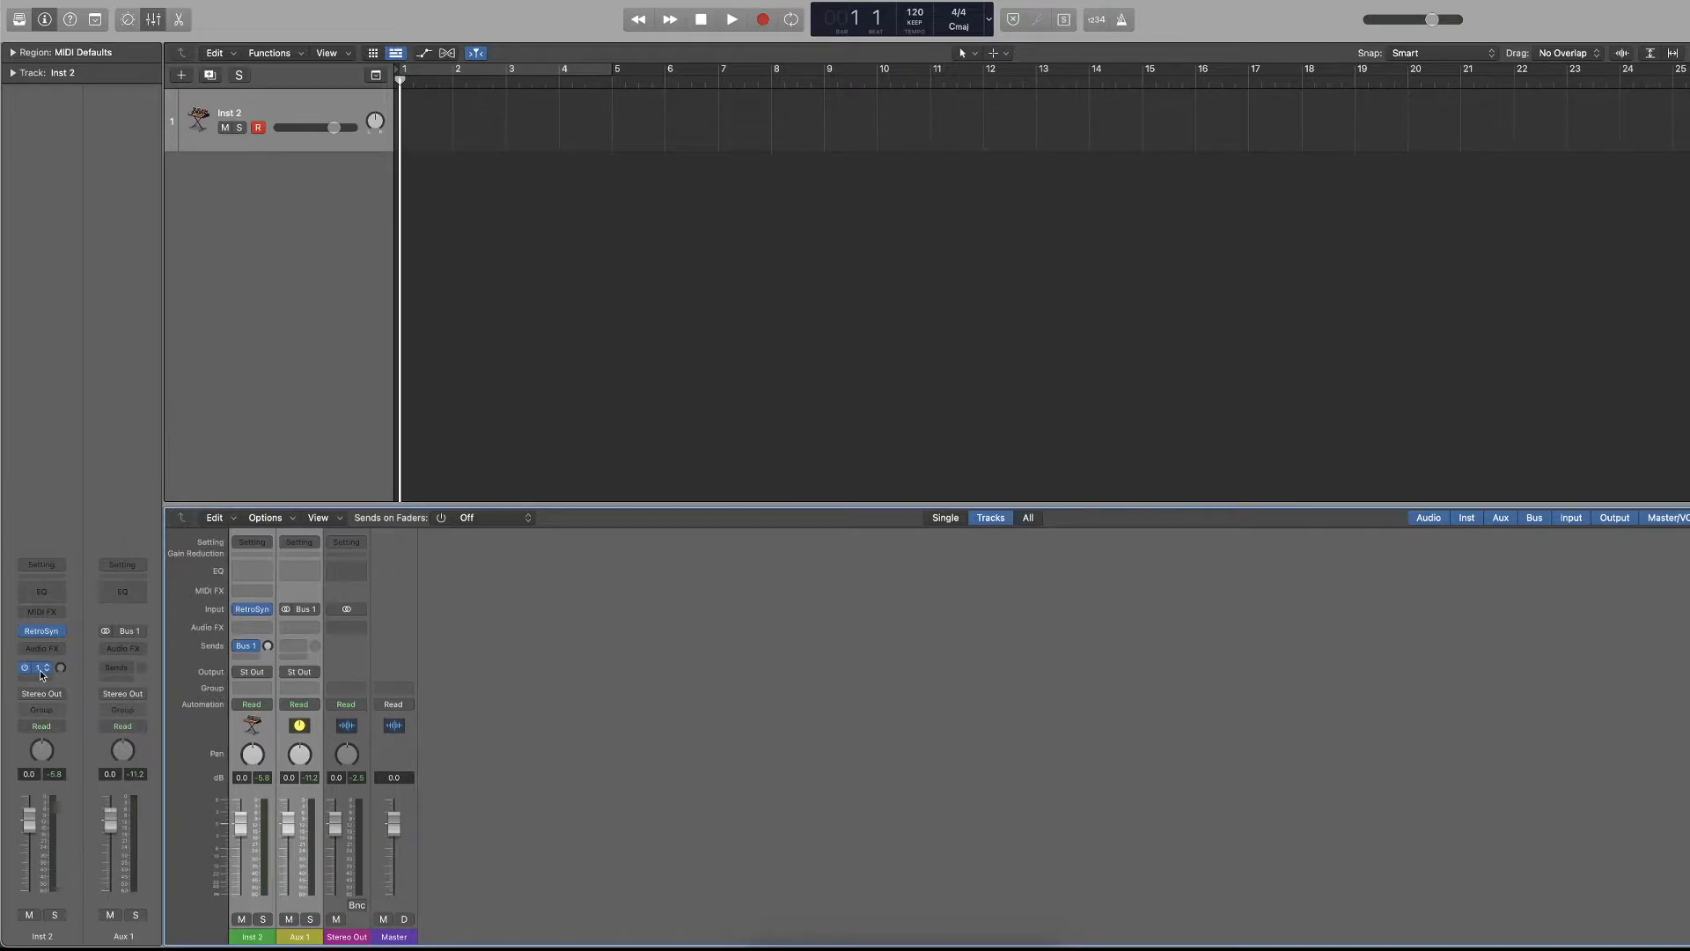
click(40, 669)
click(54, 767)
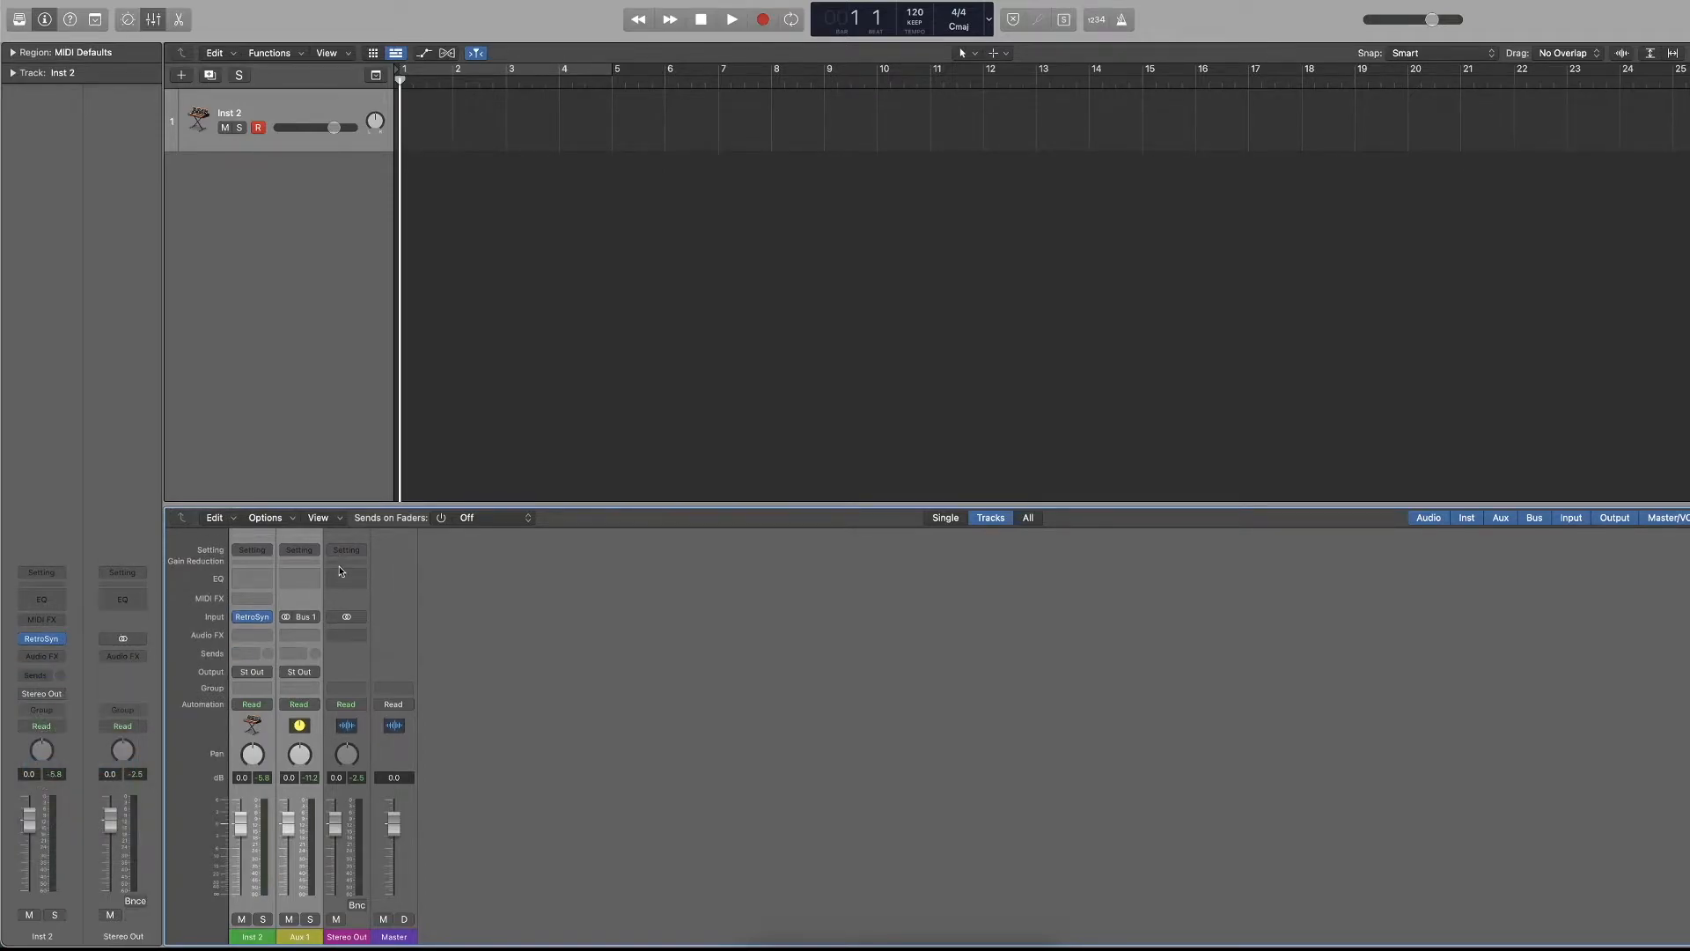
key(x)
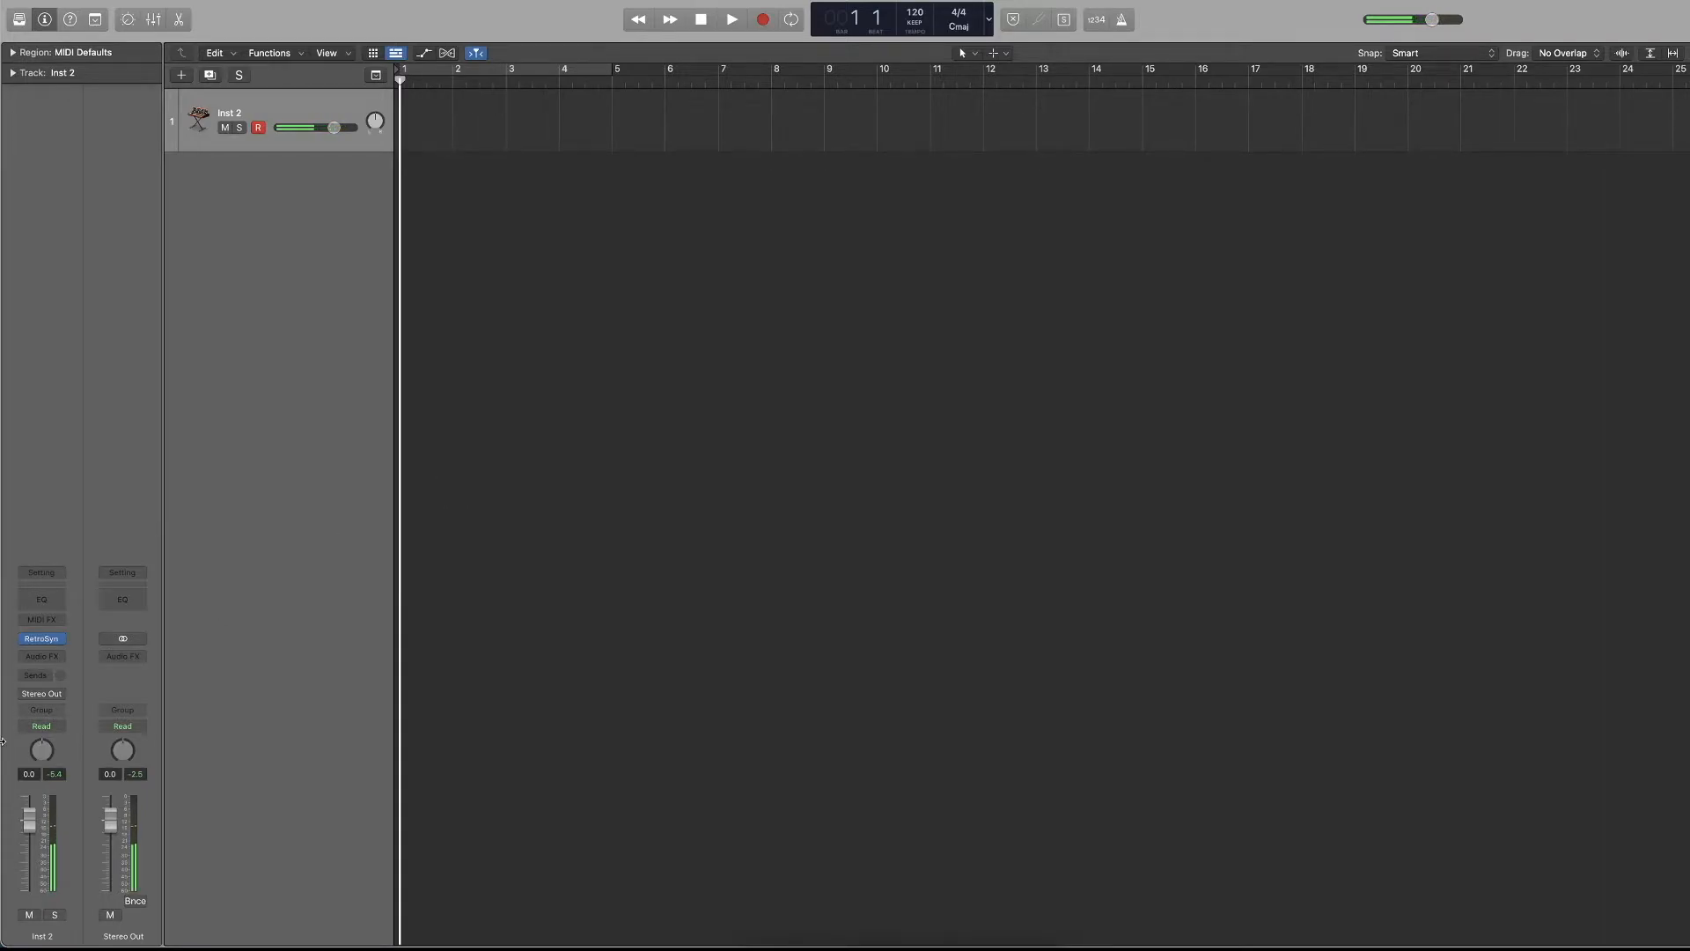
Load the stereo Studio Horns instrument on Inst 2, decline the additional content download, and close the instrument window.
click(54, 639)
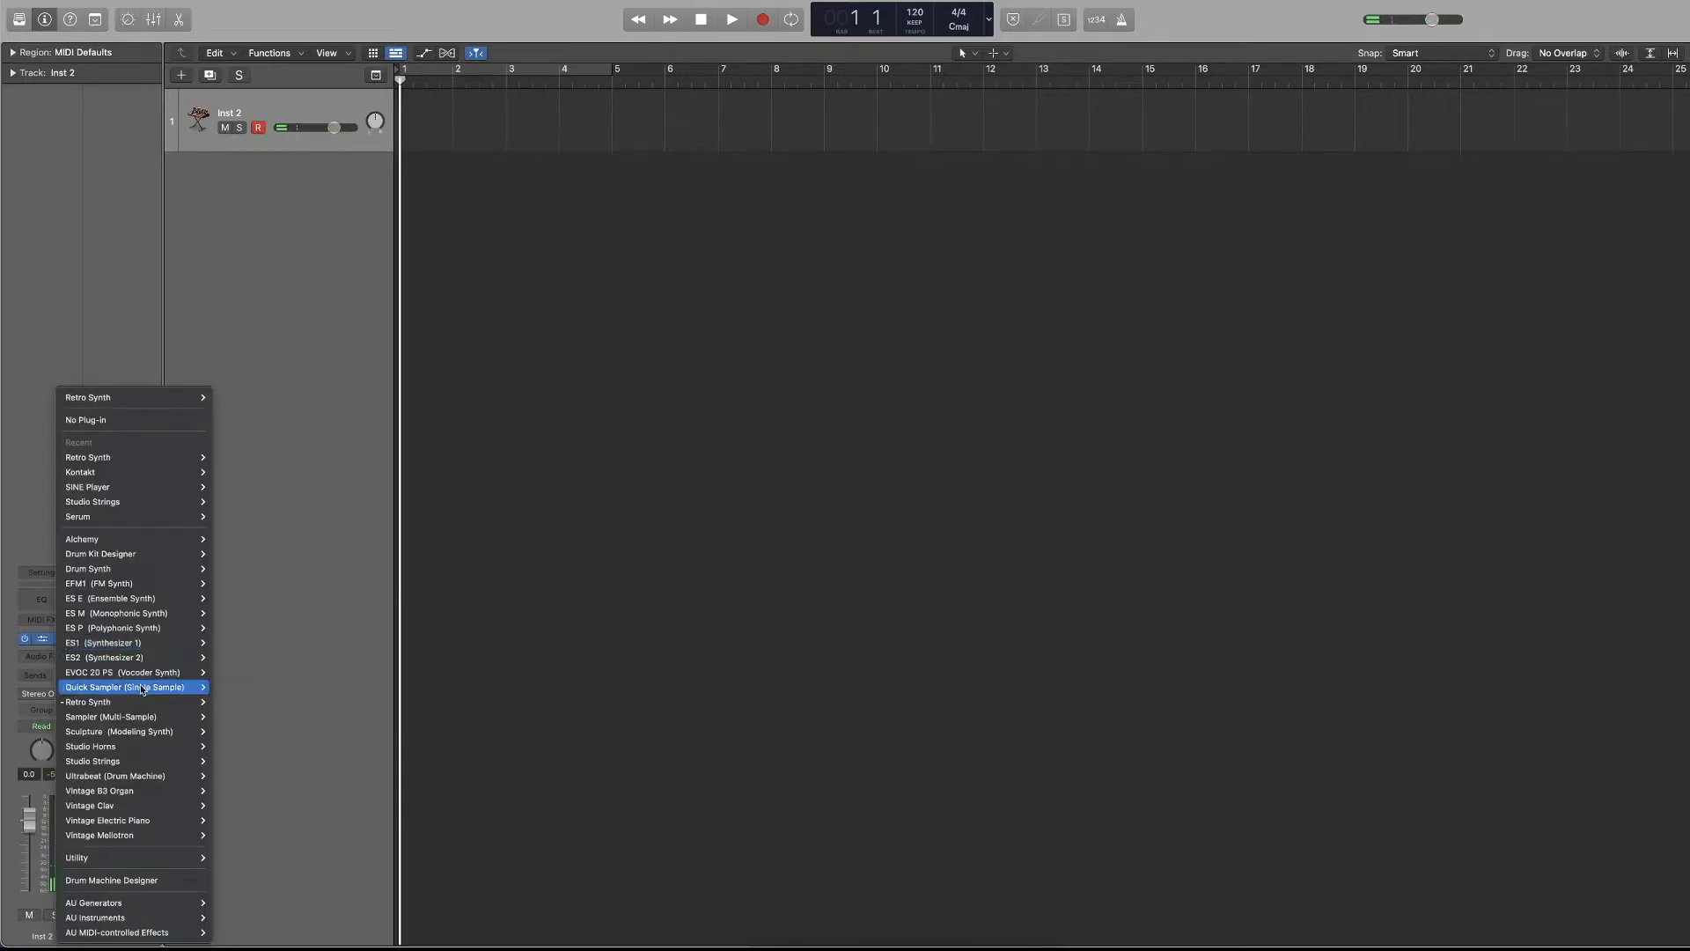
mouse_move(124, 745)
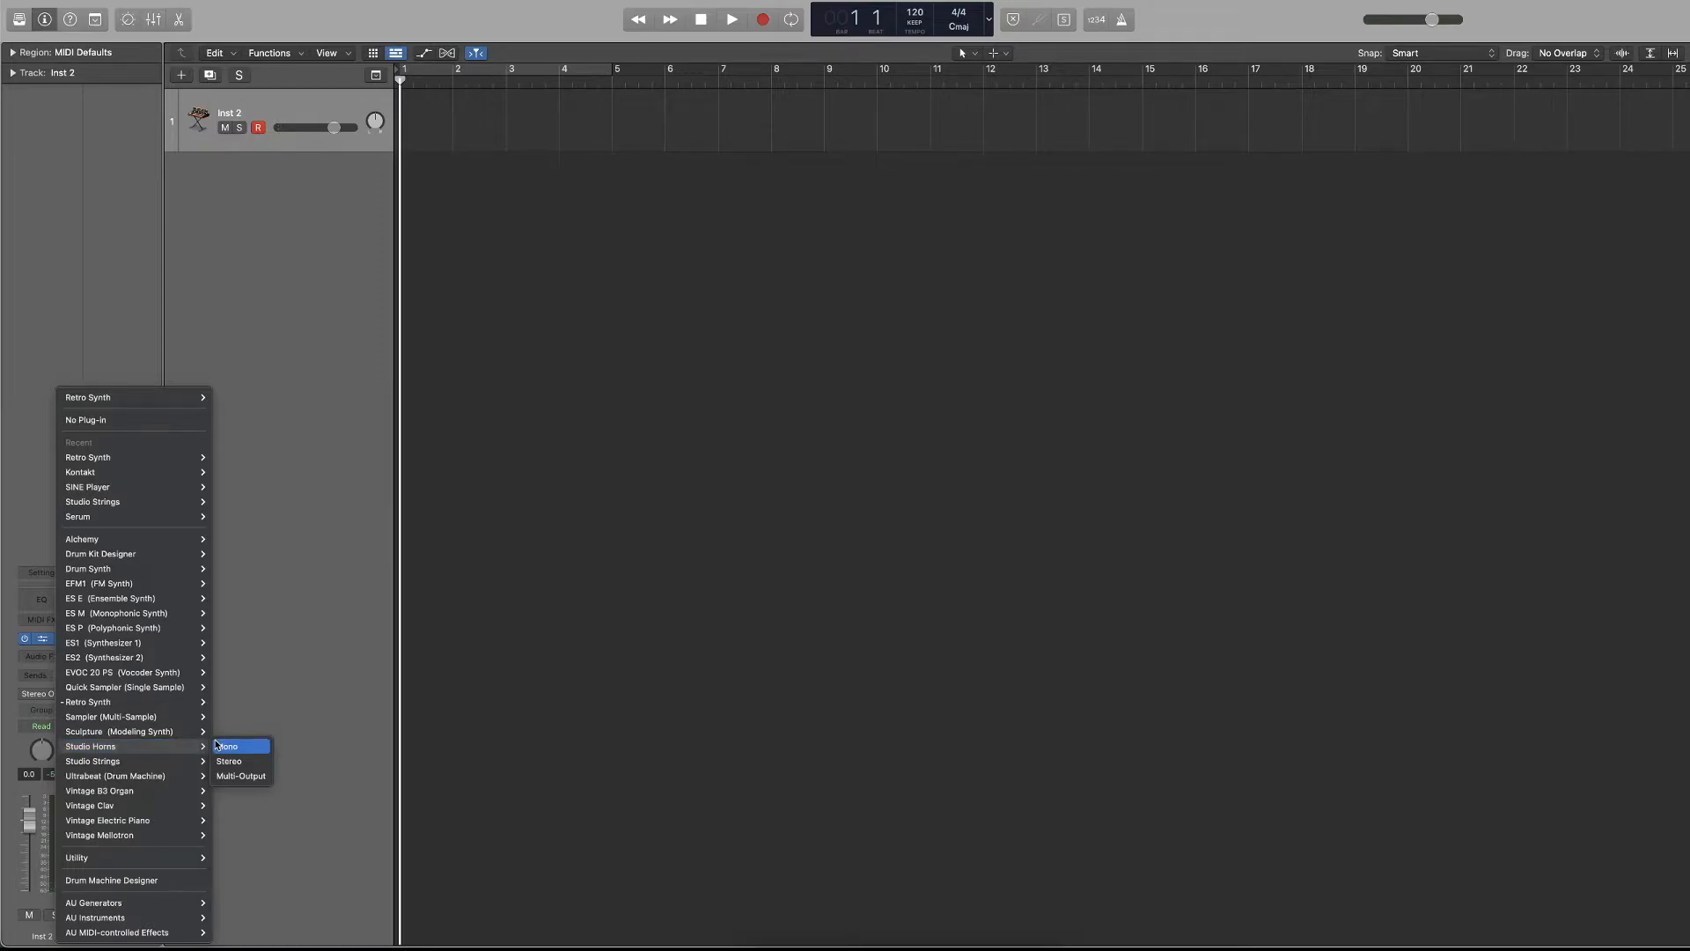
click(234, 760)
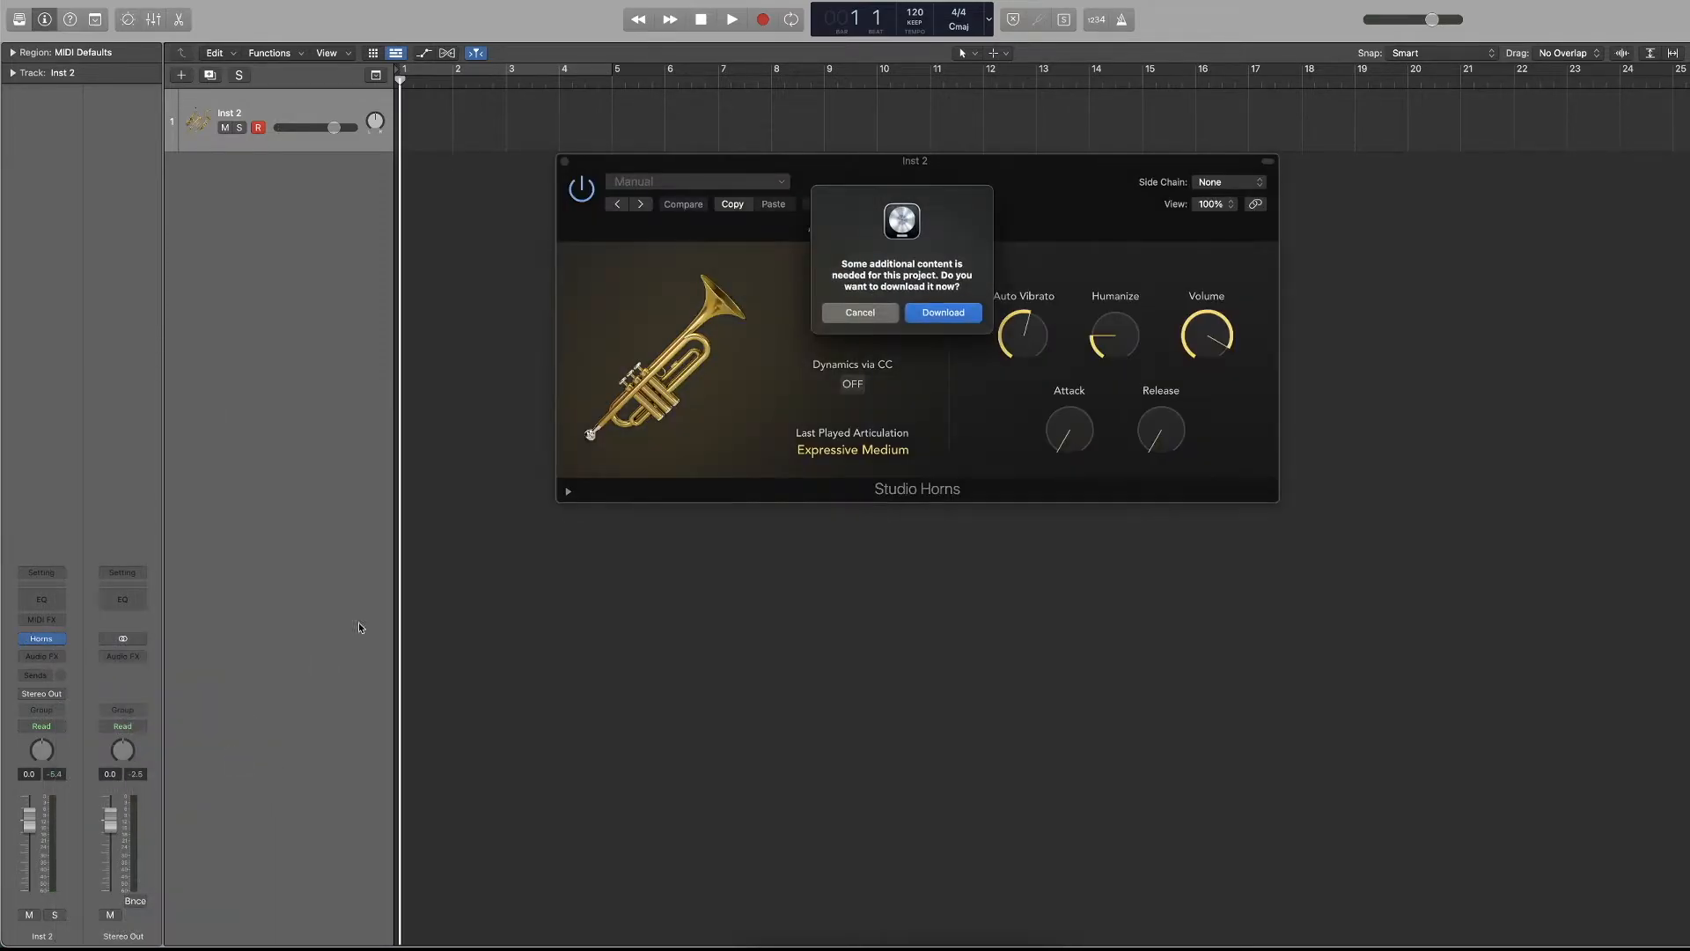
click(857, 316)
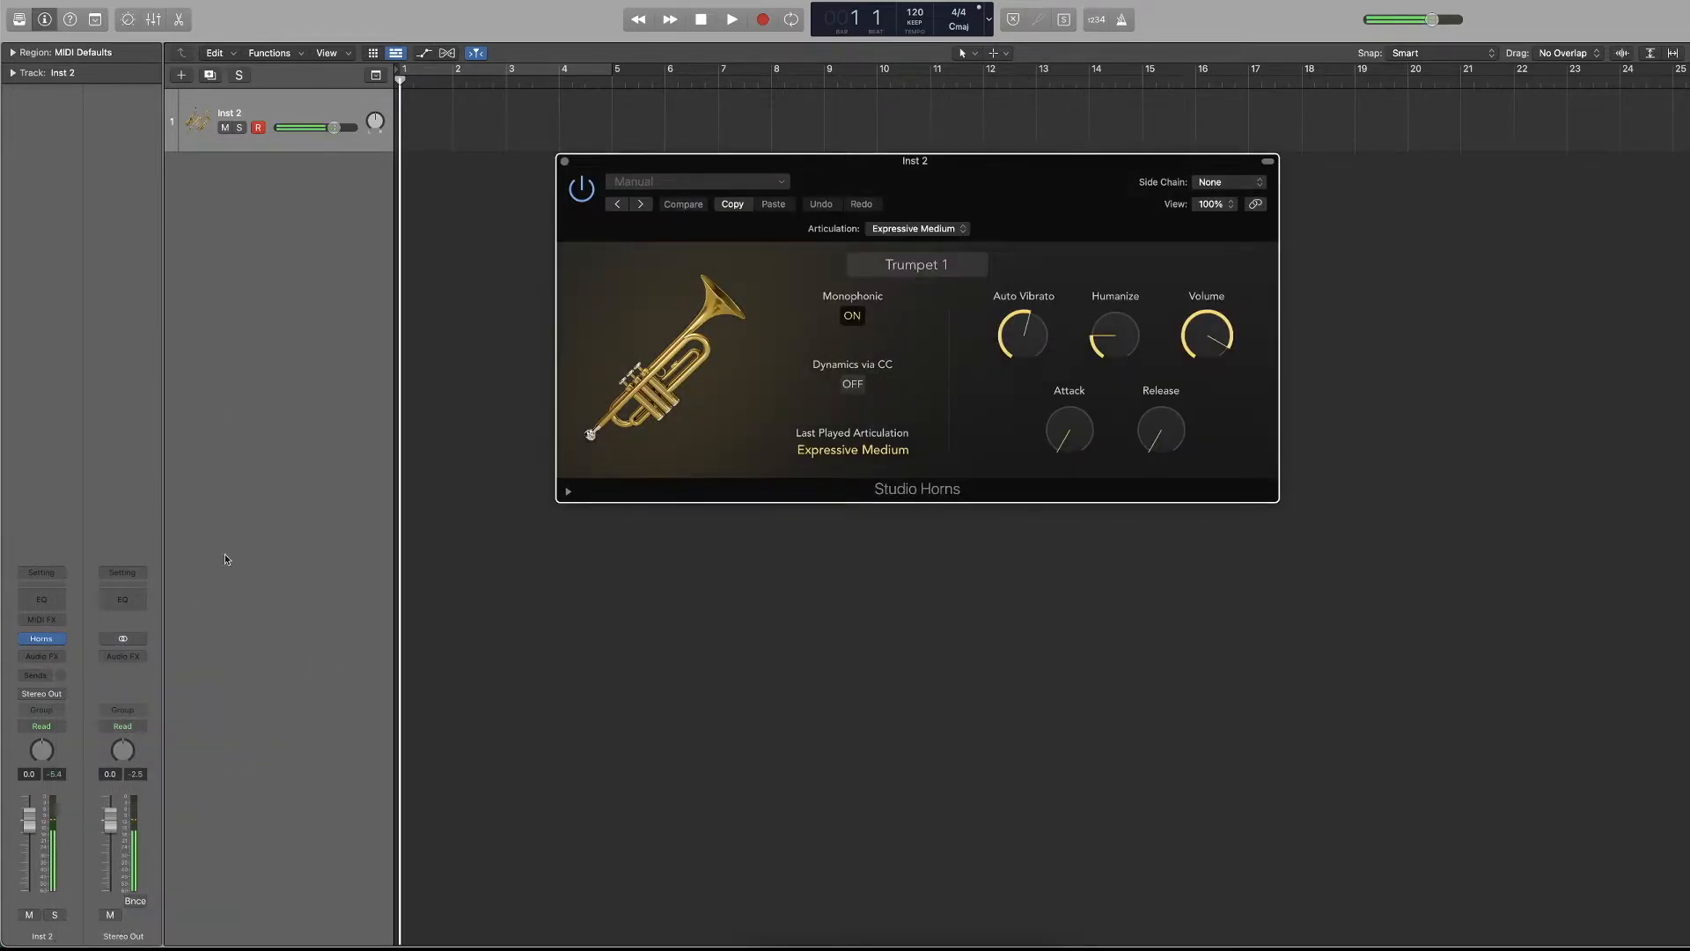
click(564, 161)
Replace the Inst 2 instrument with stereo ES2, load the Bass Groove preset from 10 Gated Synth, and close its window.
click(61, 640)
mouse_move(121, 576)
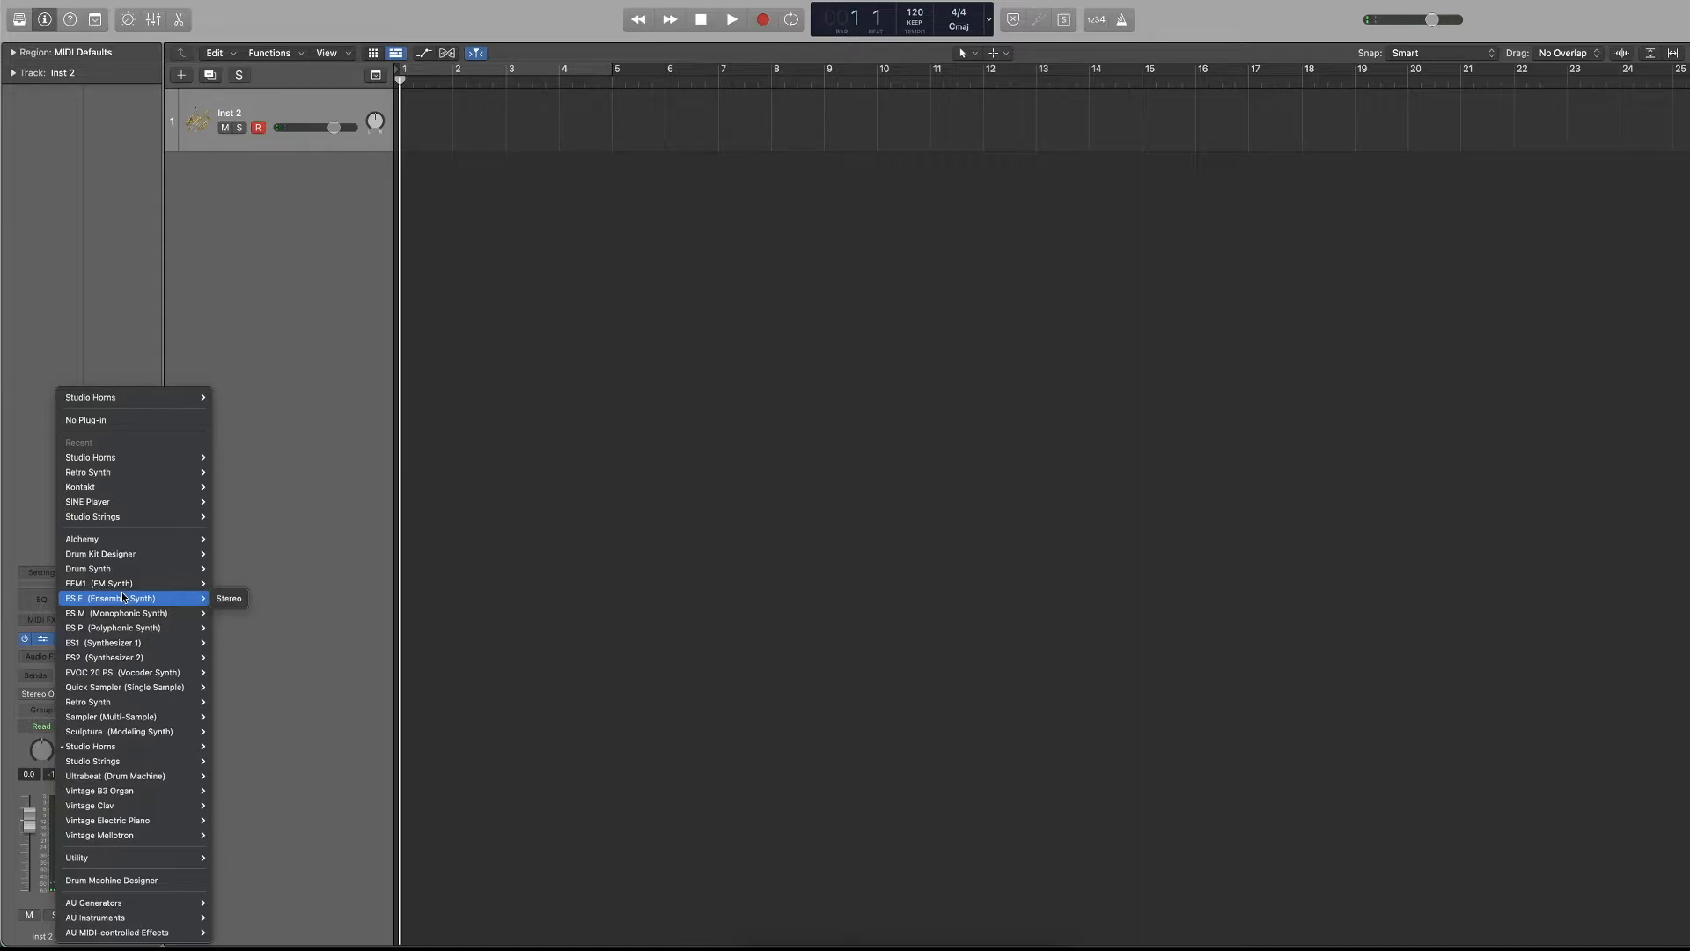
mouse_move(114, 656)
click(222, 660)
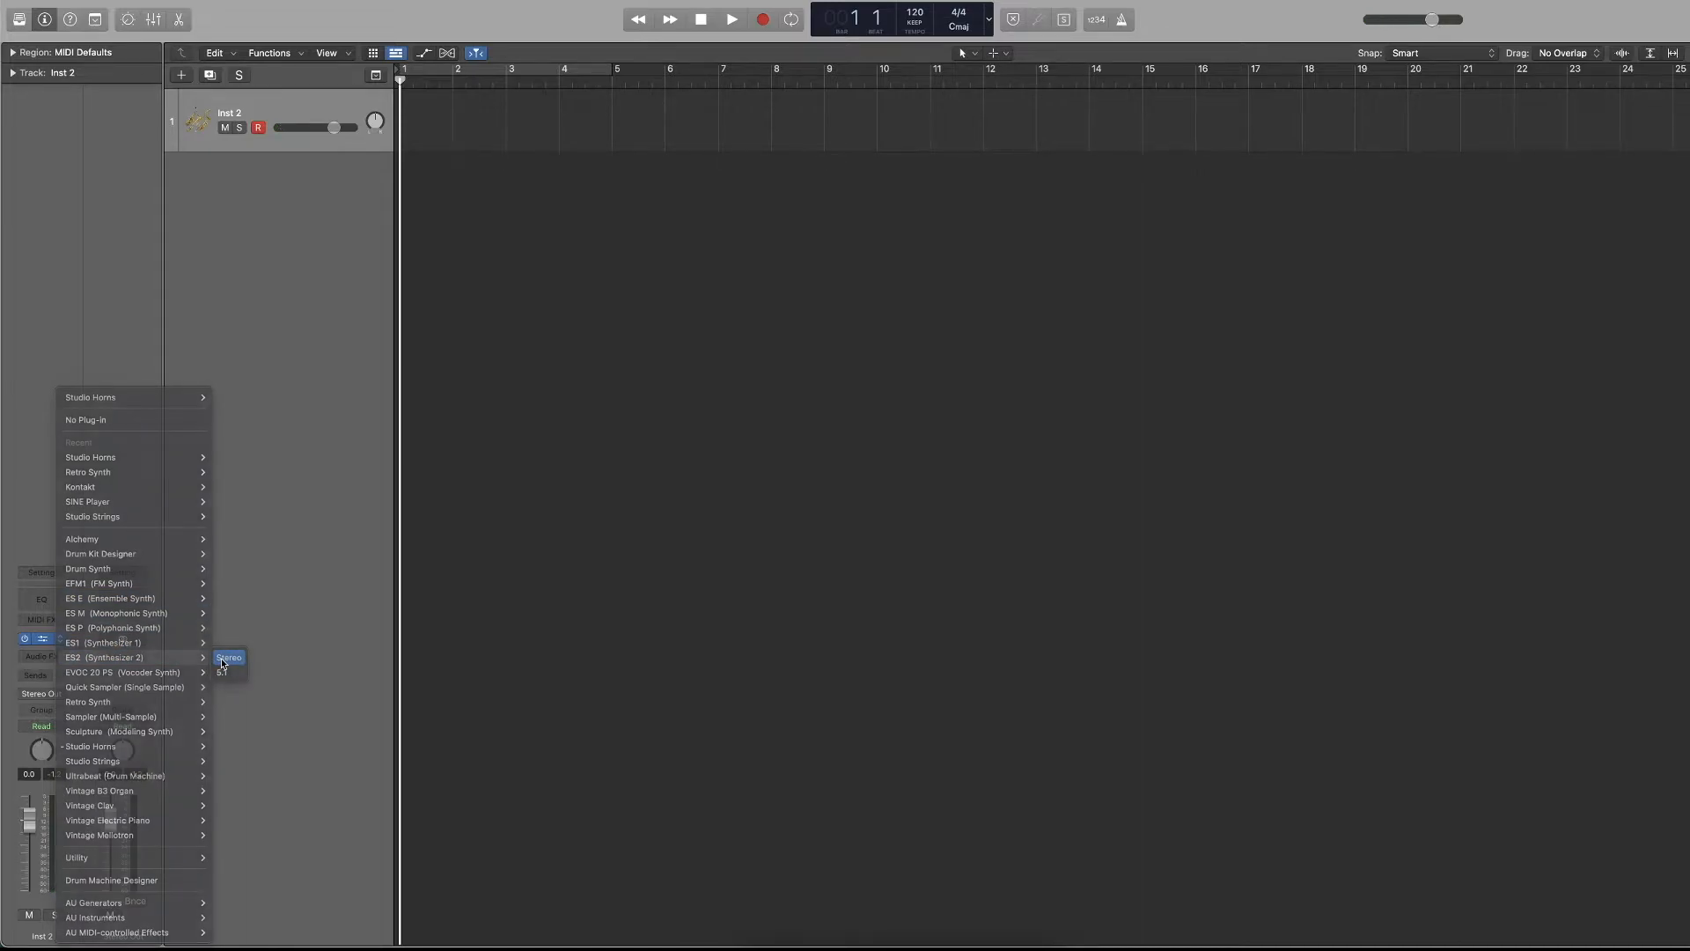
click(747, 184)
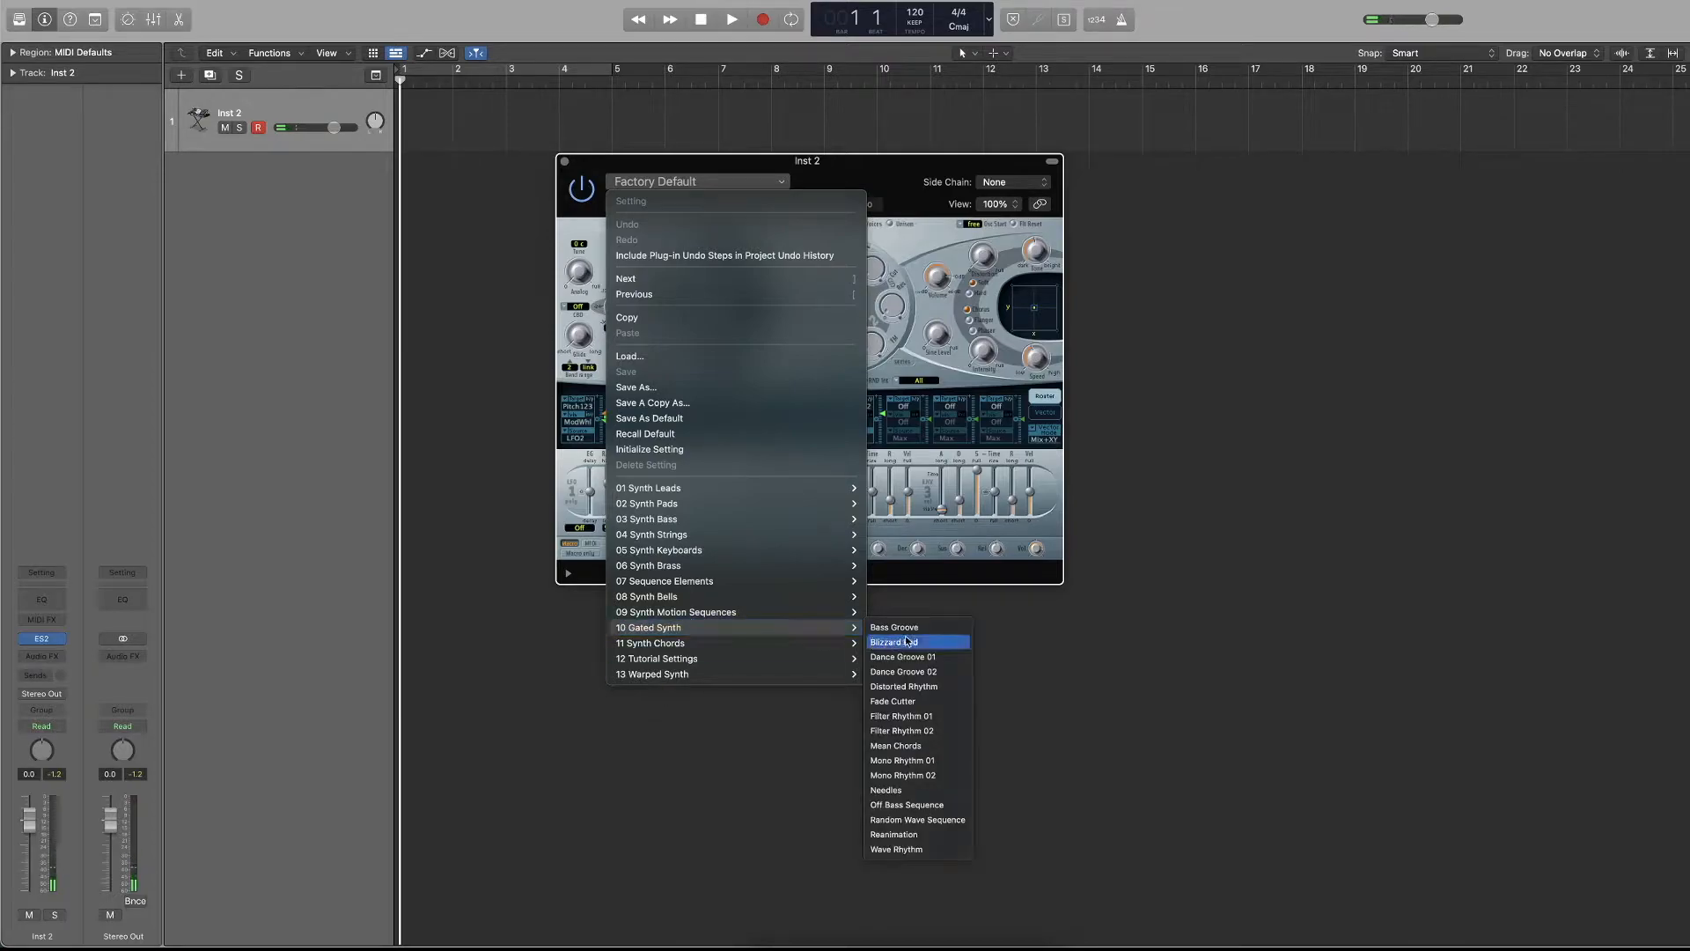
click(911, 633)
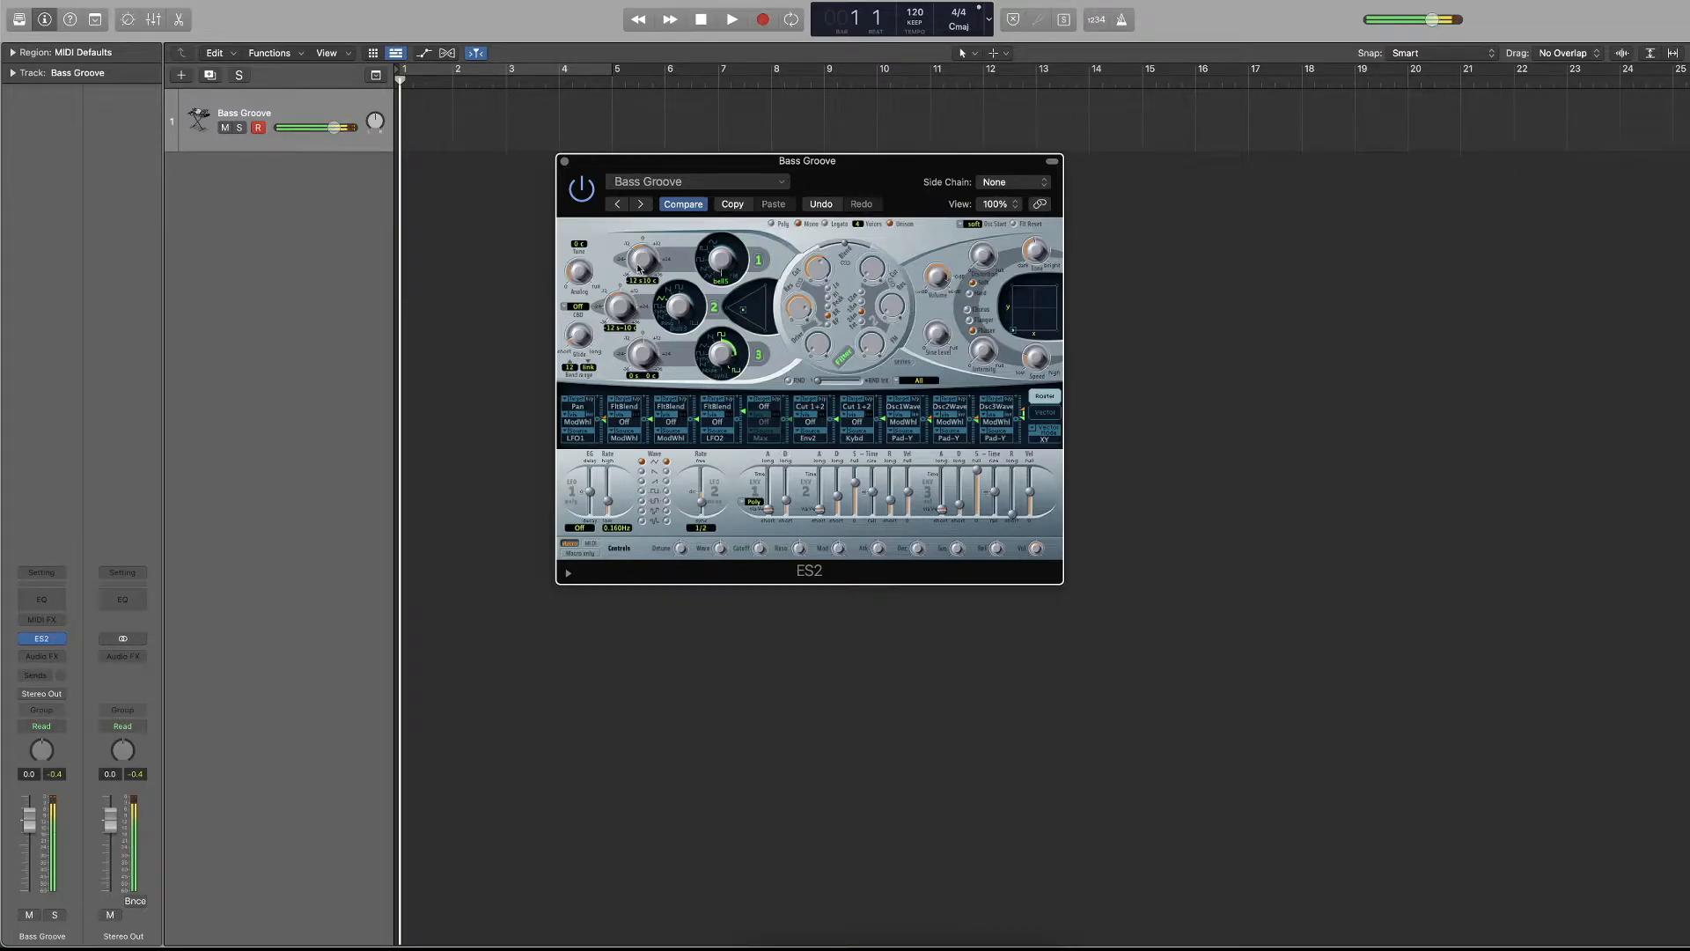
click(564, 162)
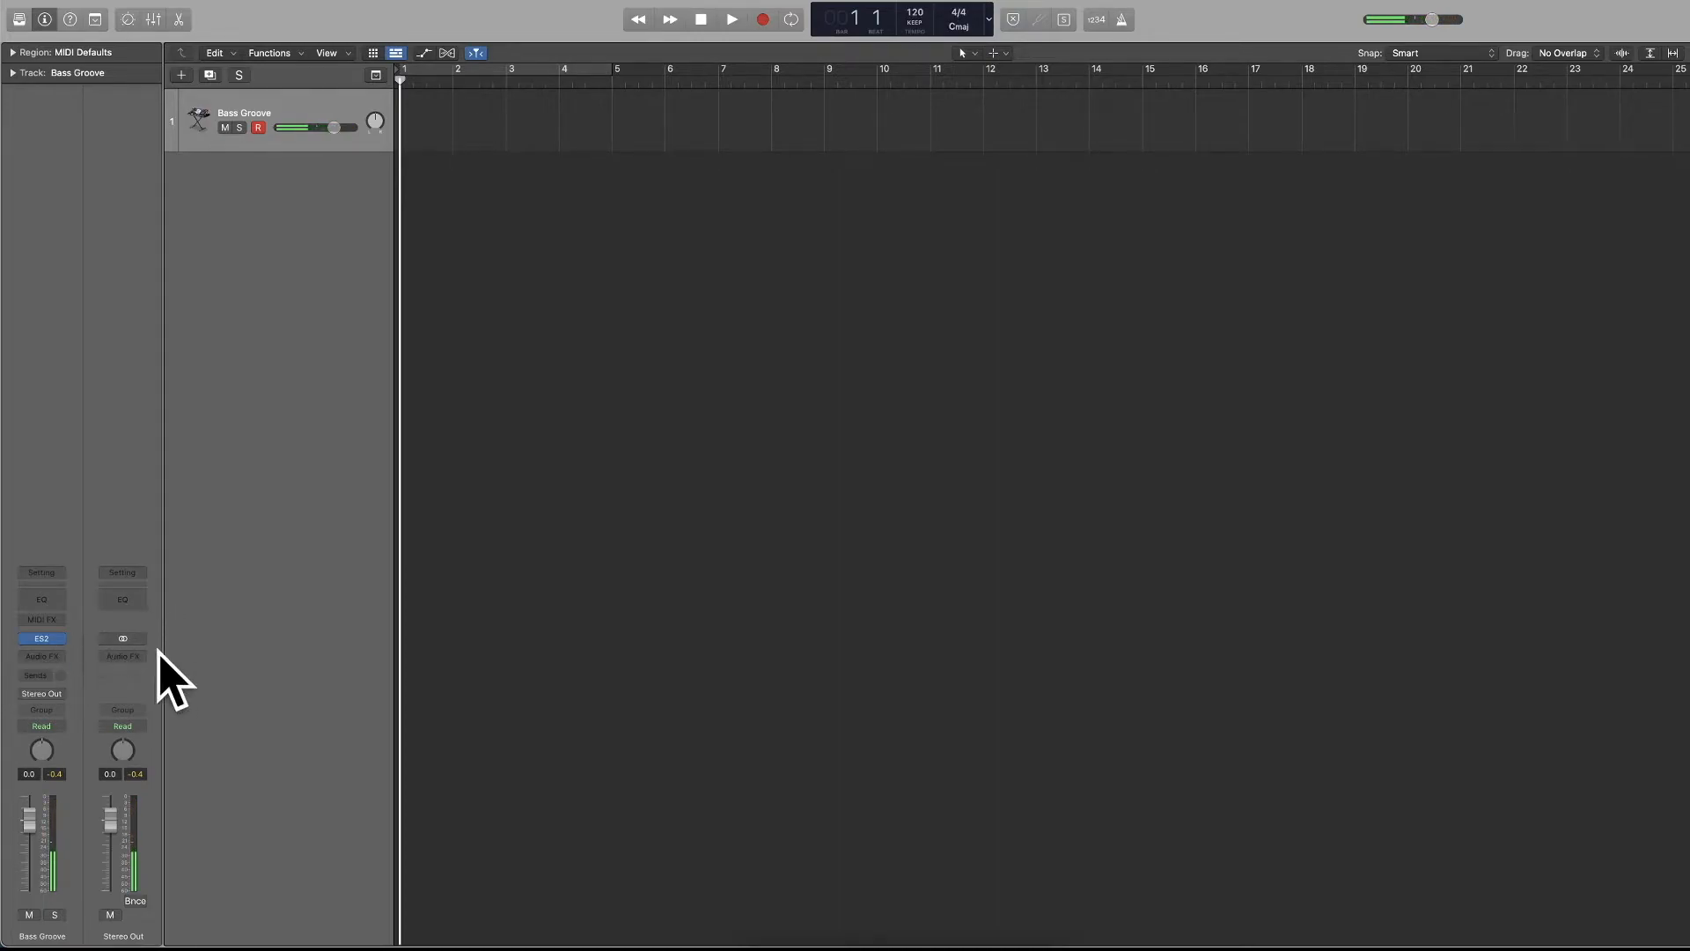
Browse the MIDI and audio effects for the Bass Groove channel strip, insert AutoFilter, and remove it with No Plug-In.
click(43, 620)
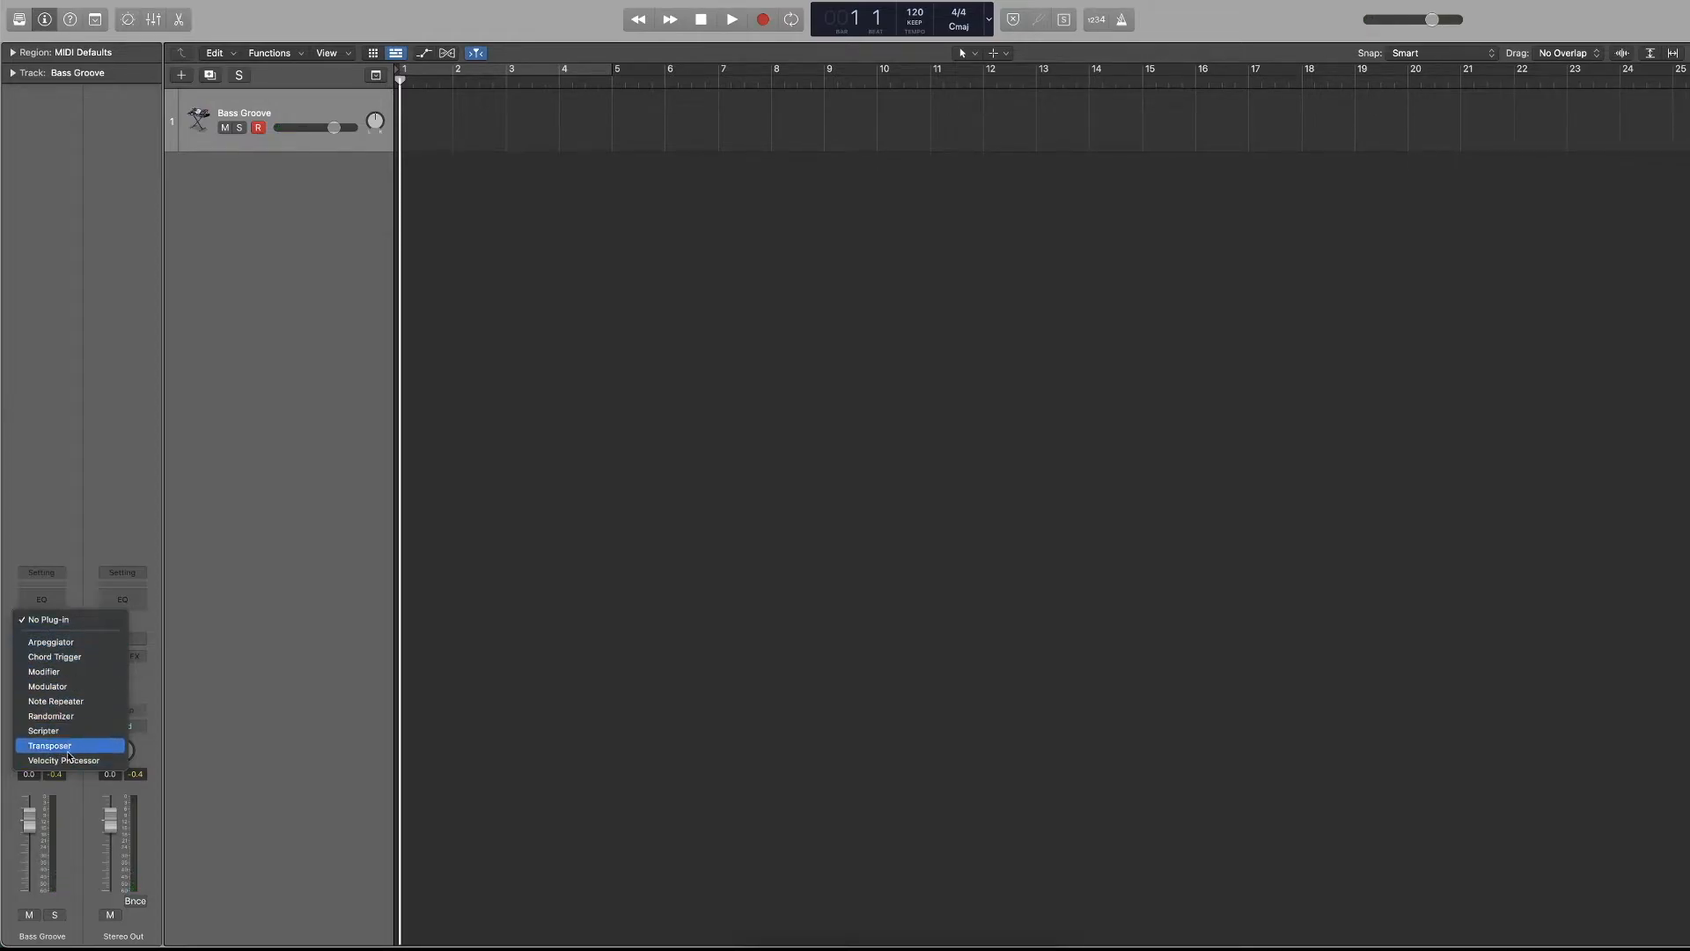
click(68, 533)
click(58, 656)
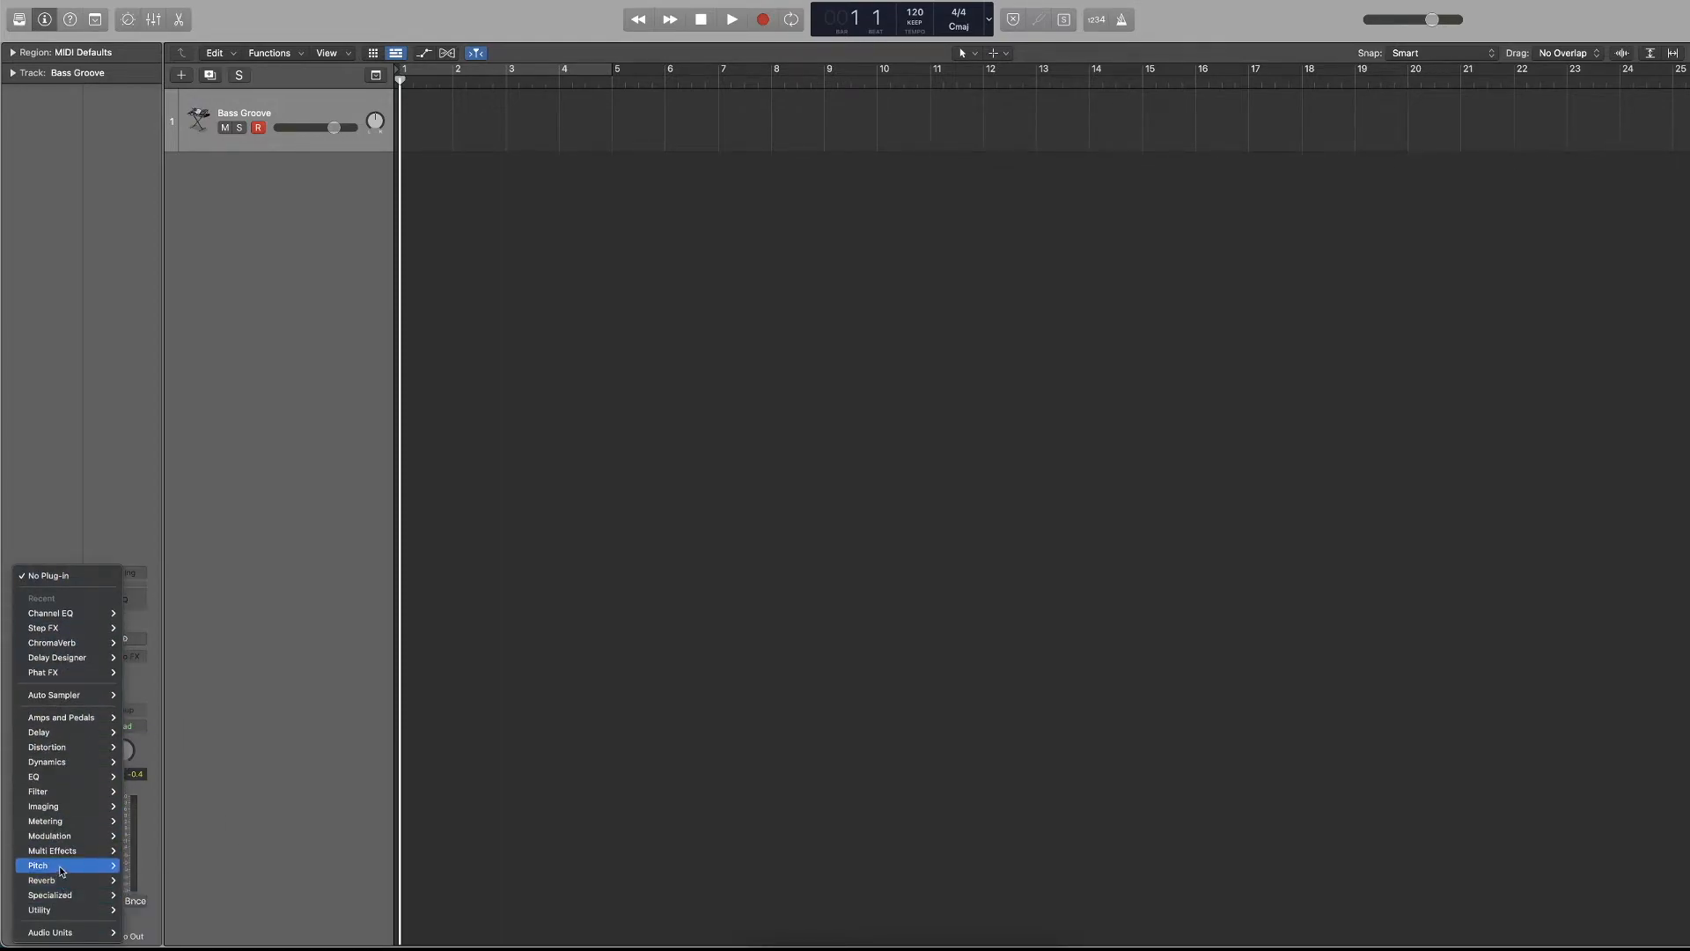
mouse_move(61, 799)
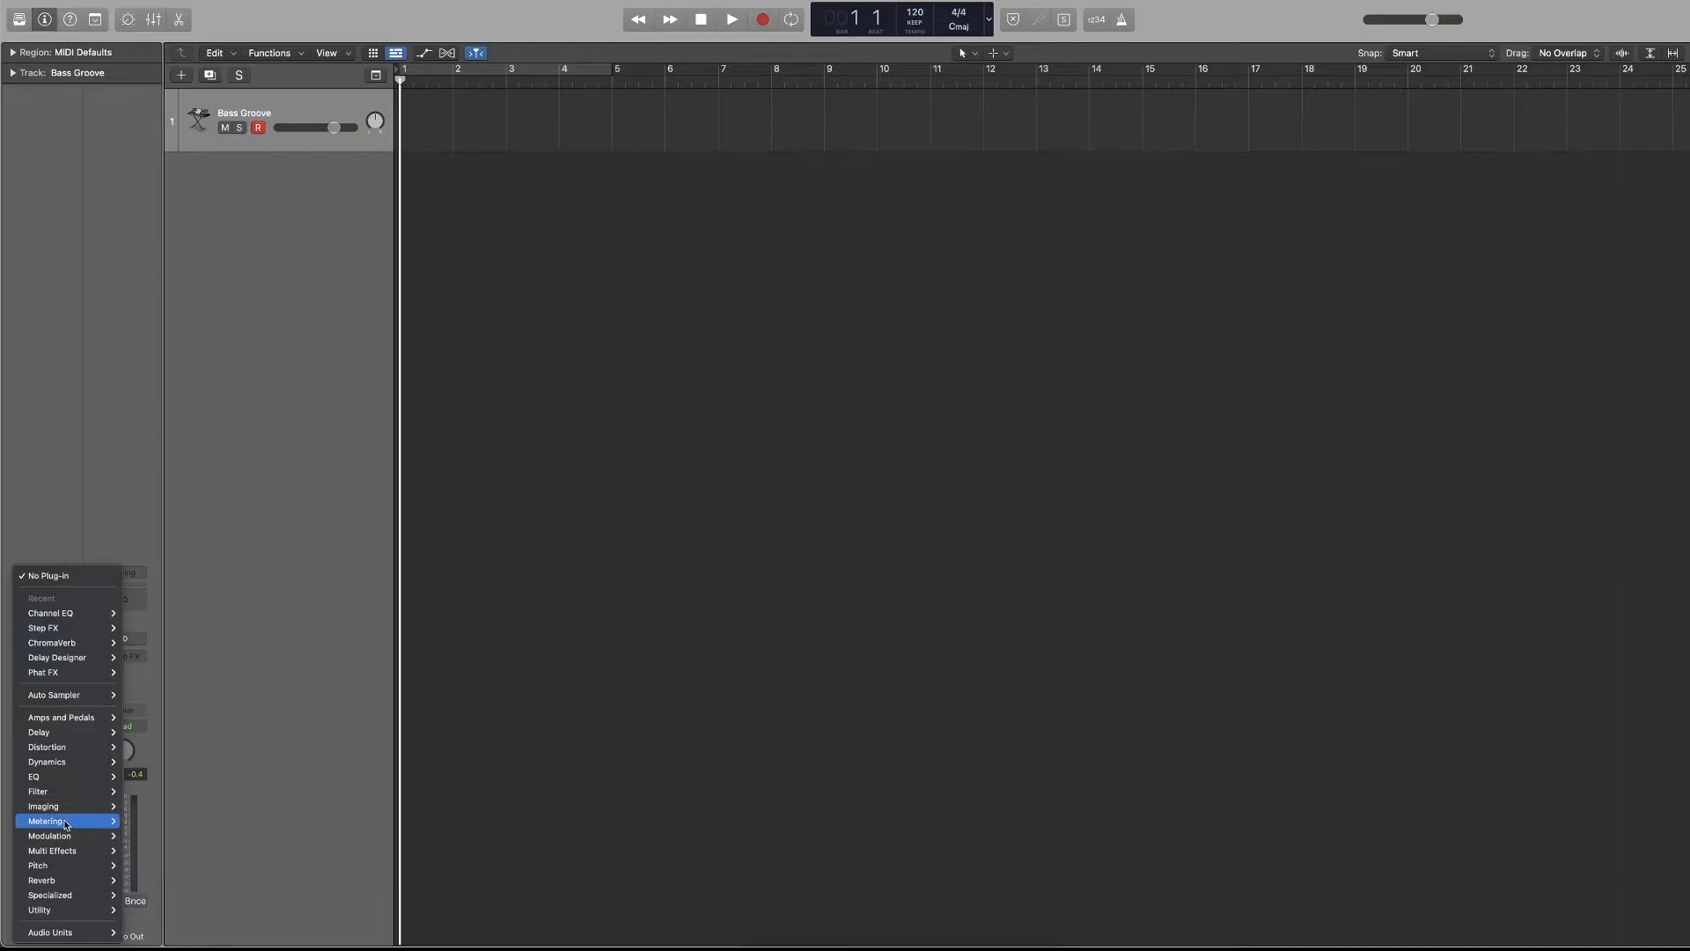
mouse_move(64, 871)
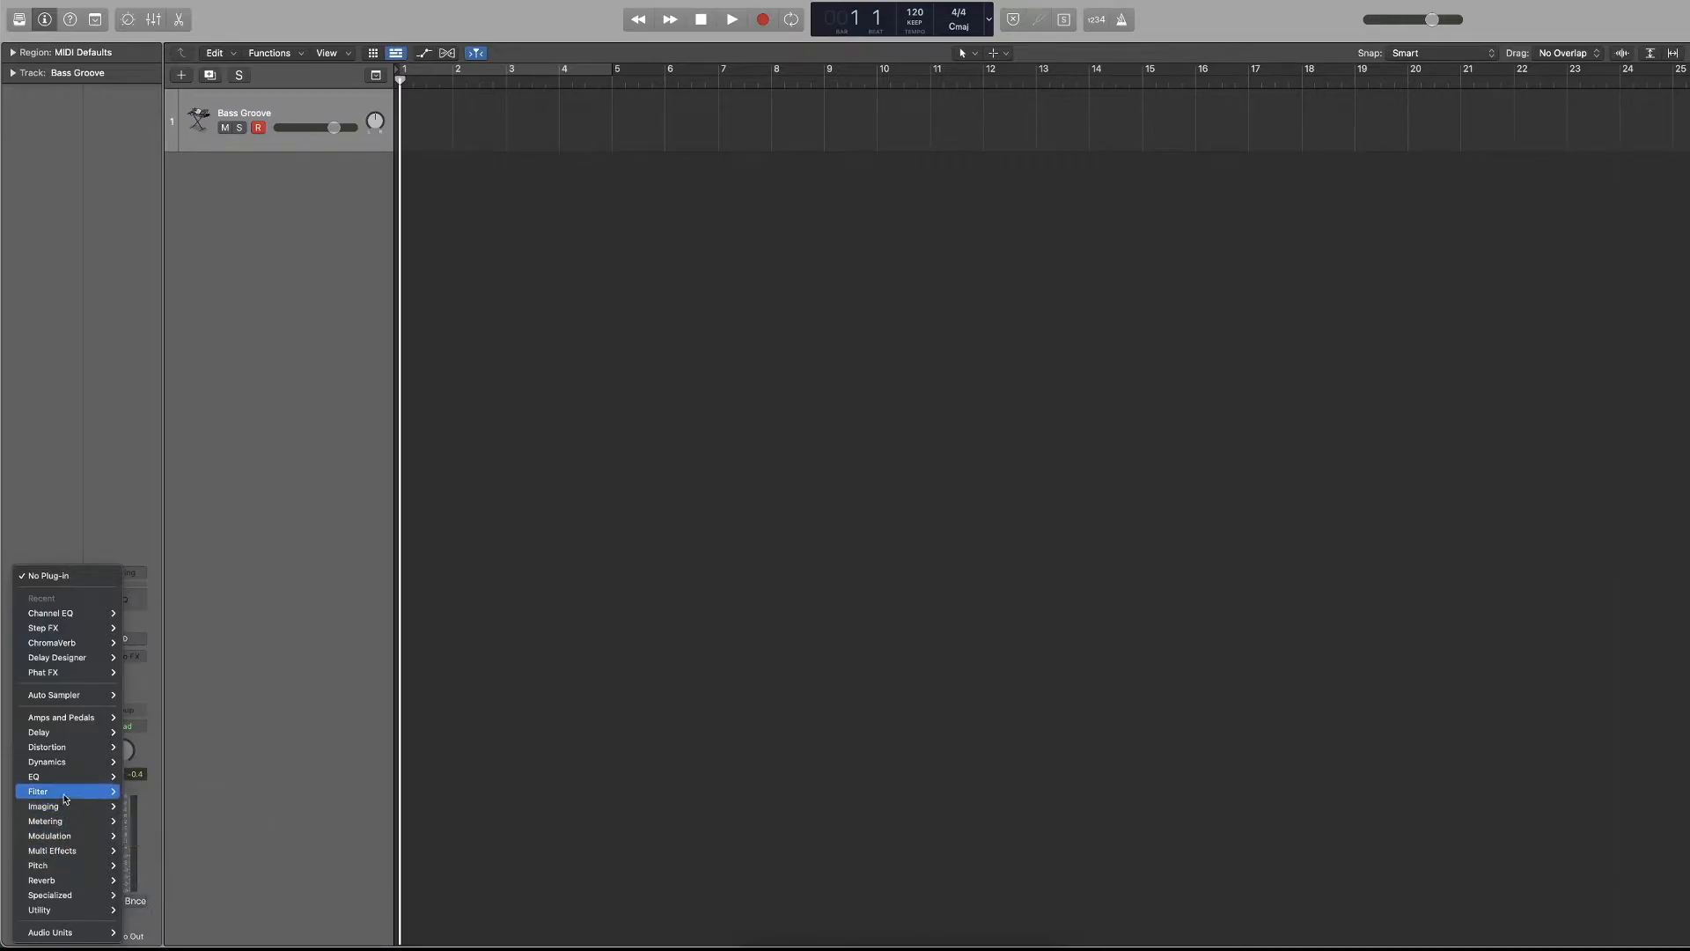
mouse_move(176, 790)
click(257, 790)
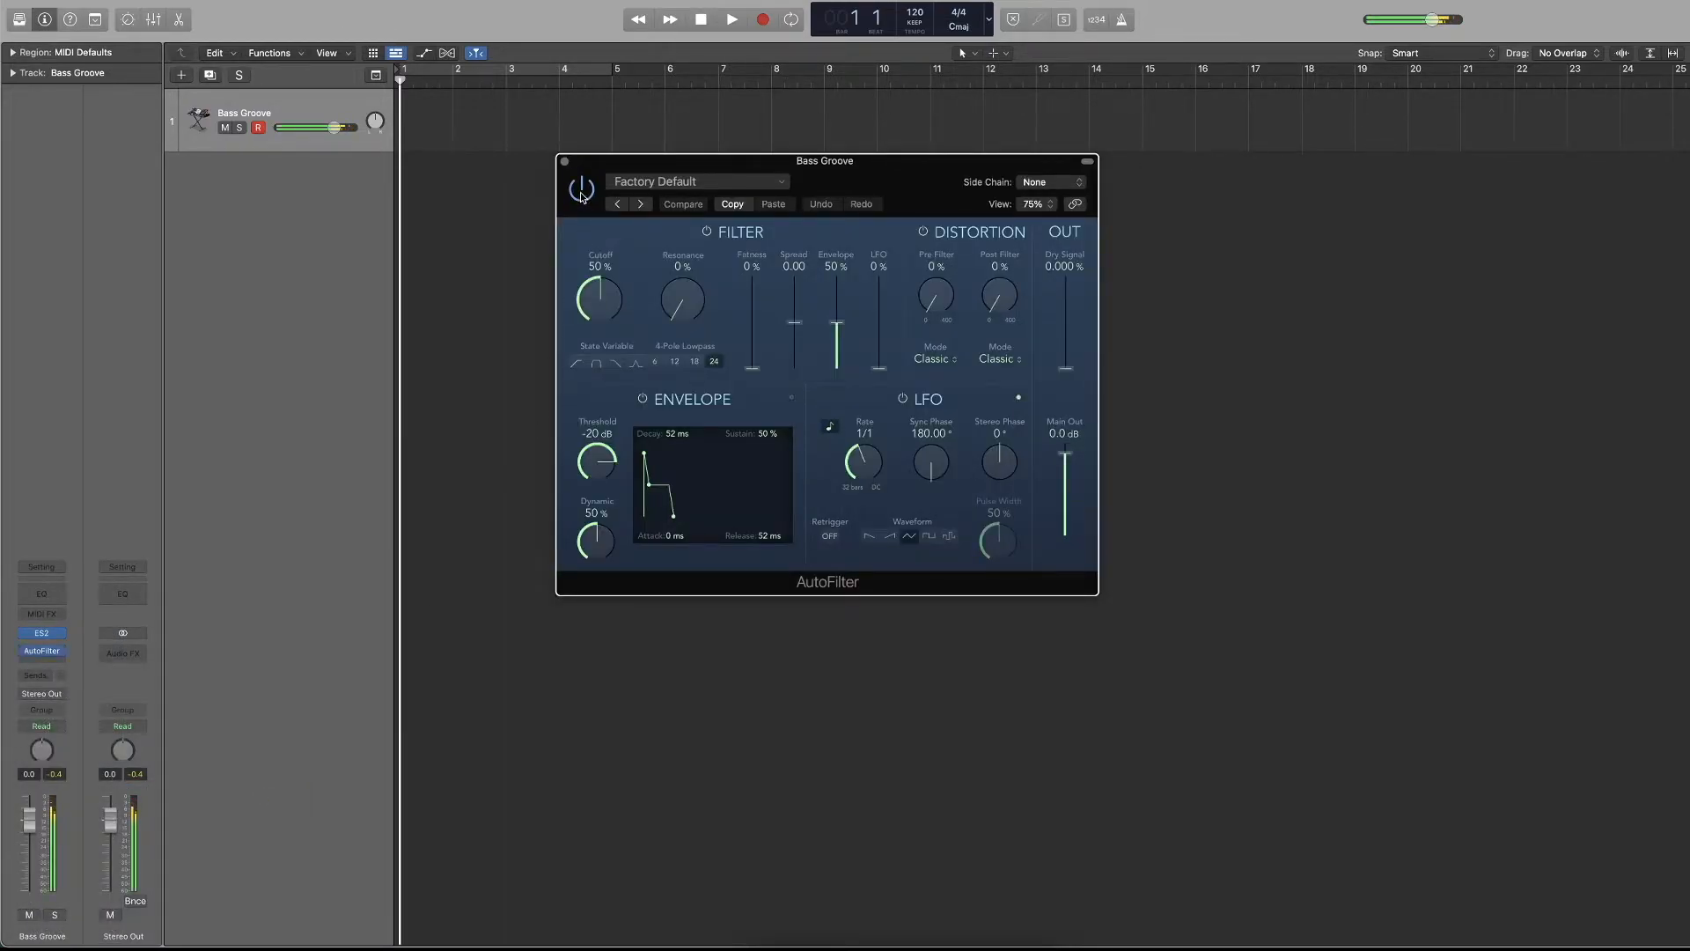
click(565, 163)
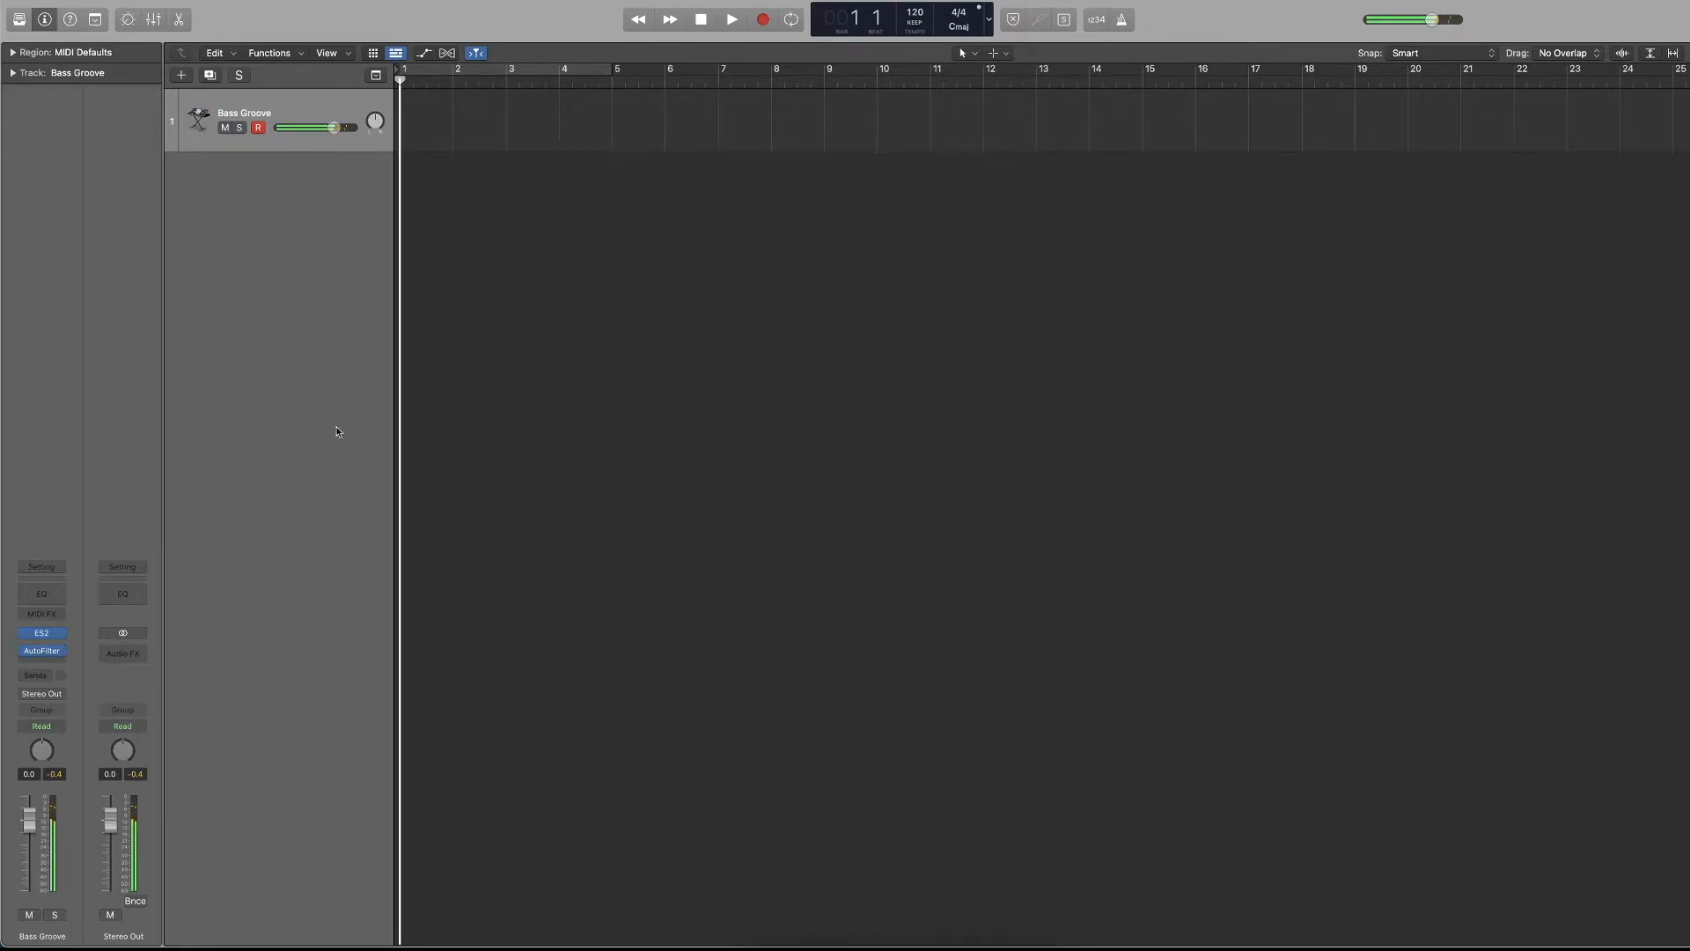
click(61, 652)
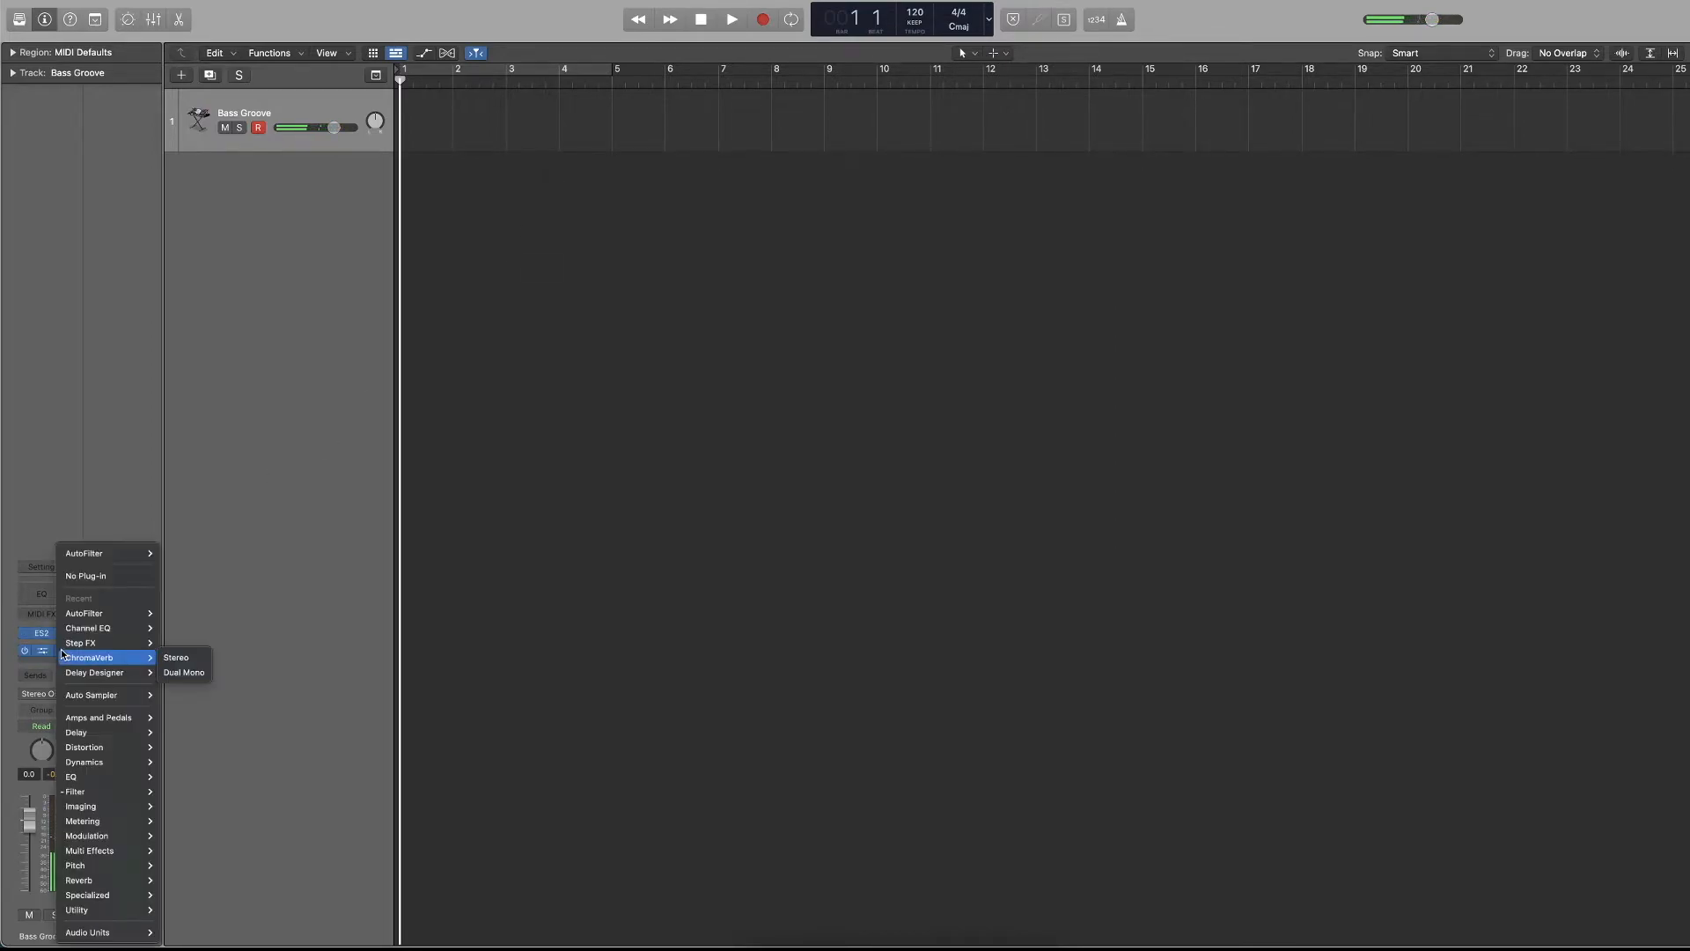
click(99, 575)
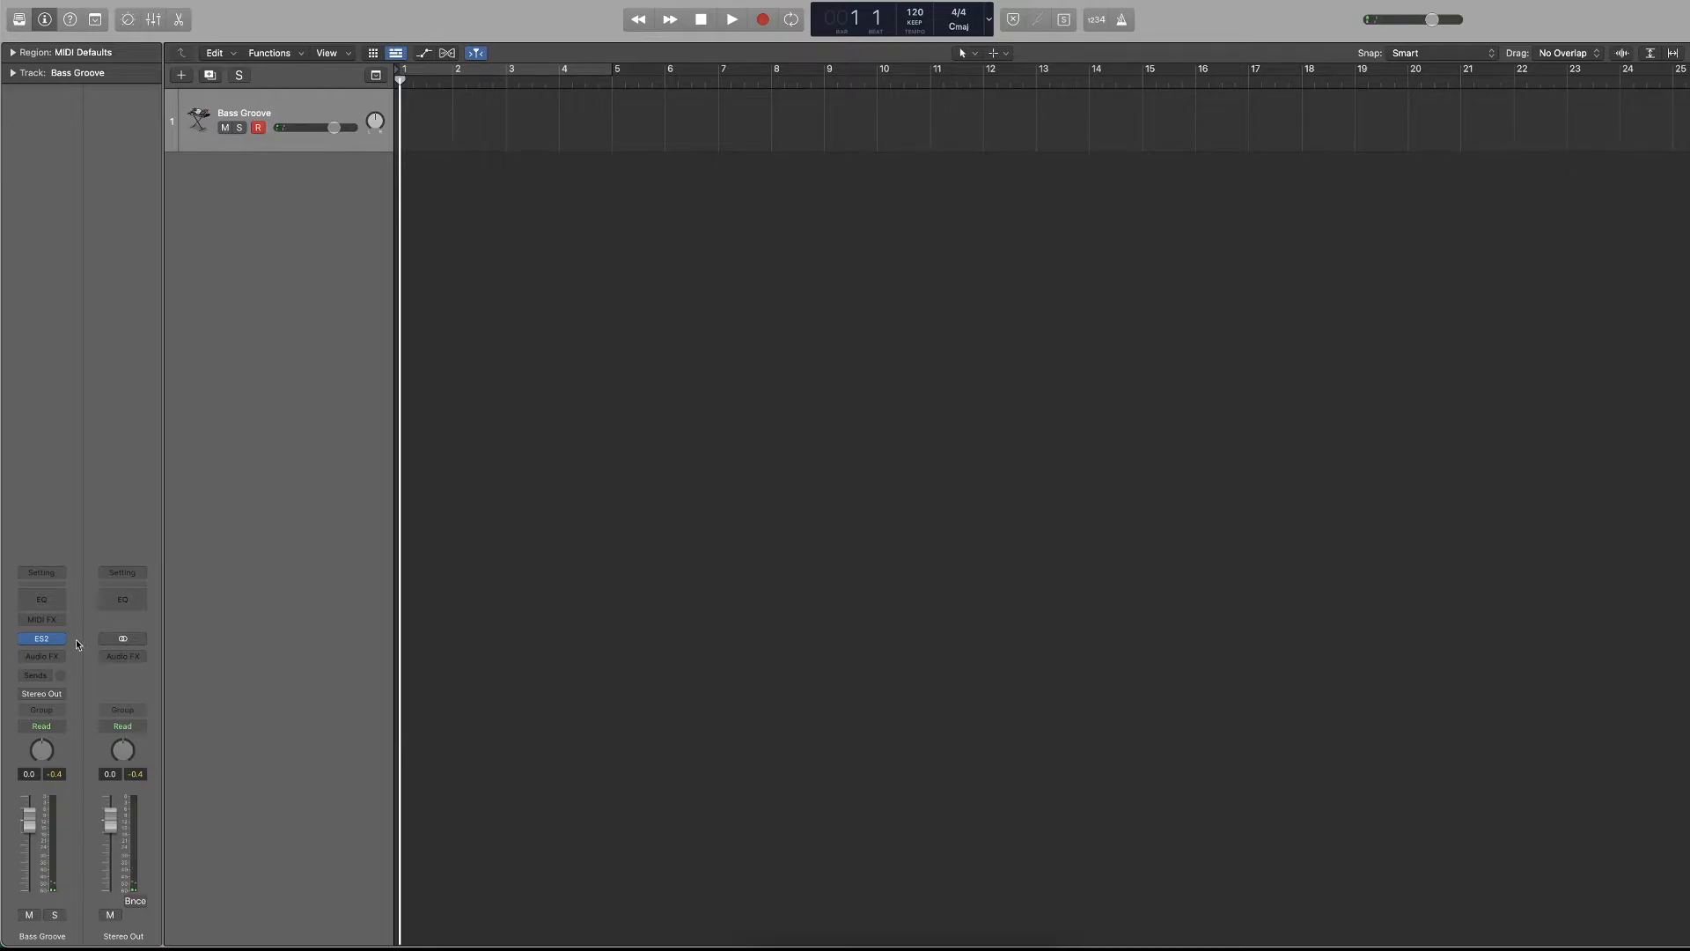
Reopen the ES2 instrument on the Bass Groove track and load the Filter Passages preset.
click(43, 639)
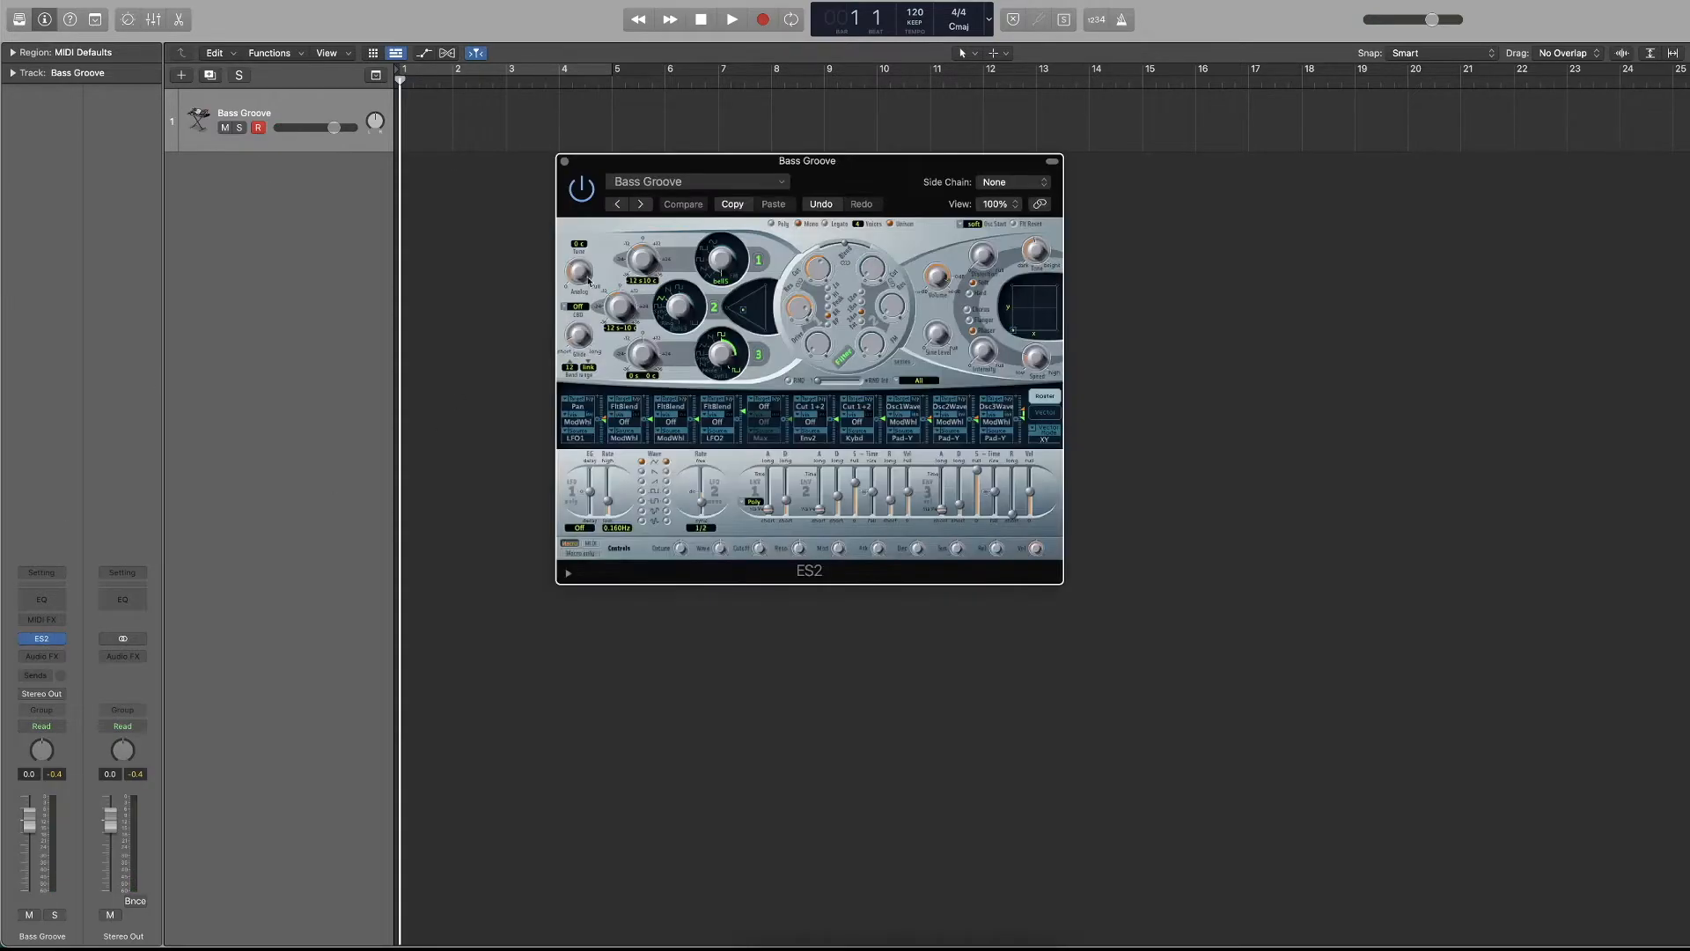
click(695, 181)
mouse_move(701, 515)
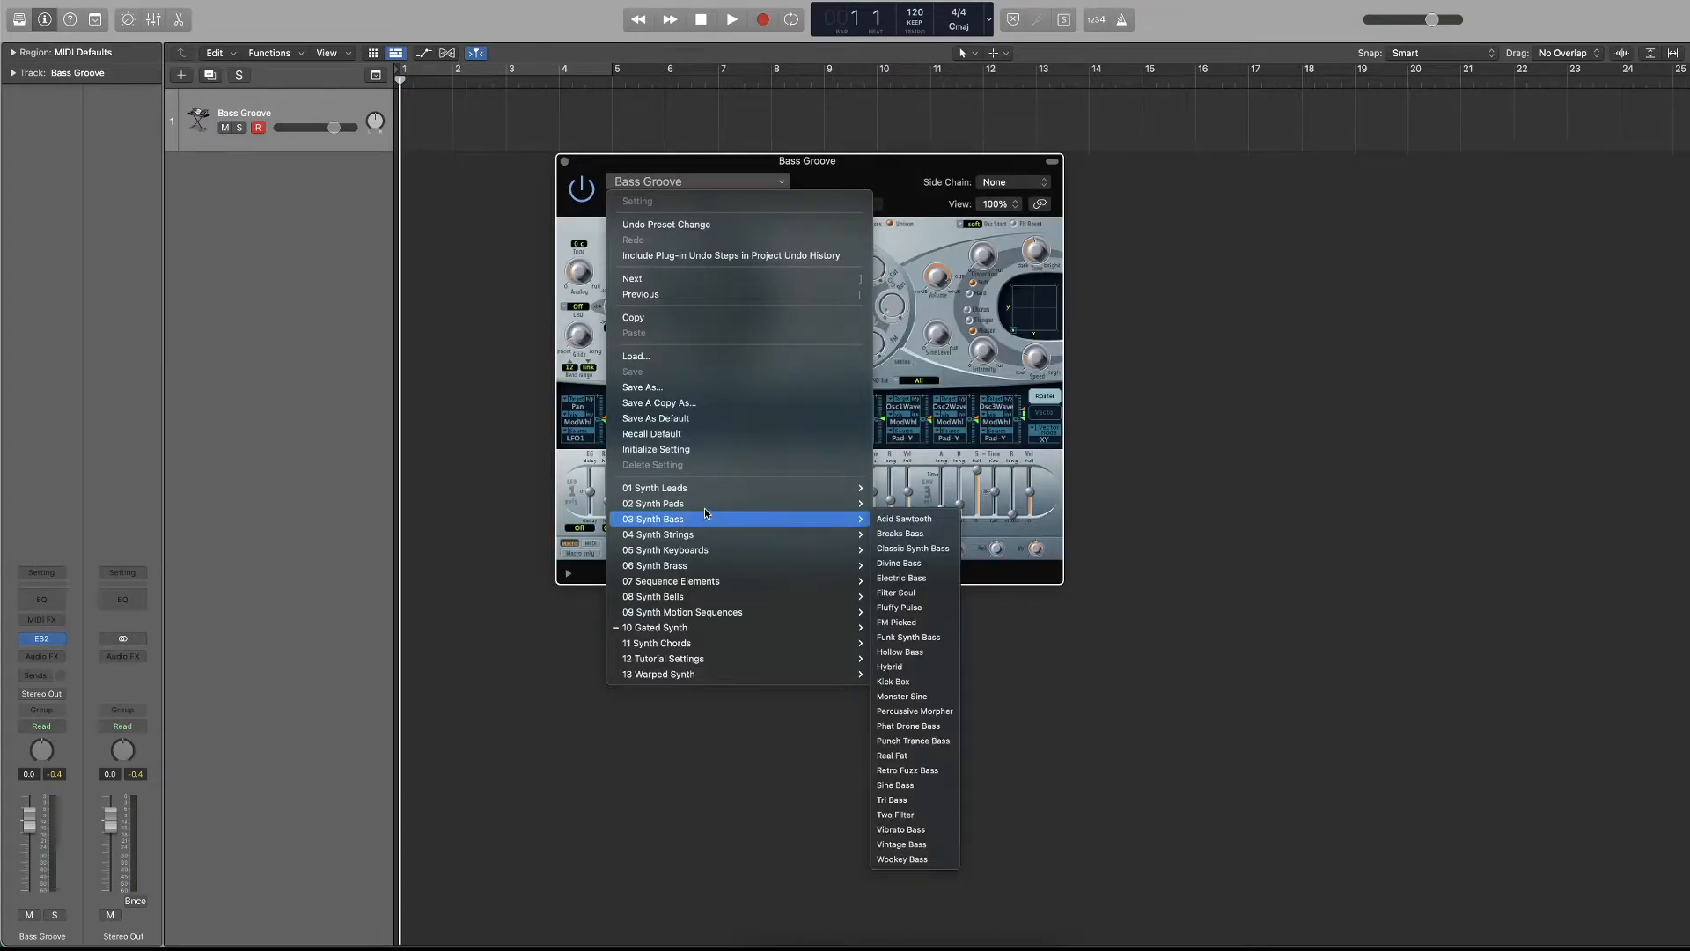
click(911, 639)
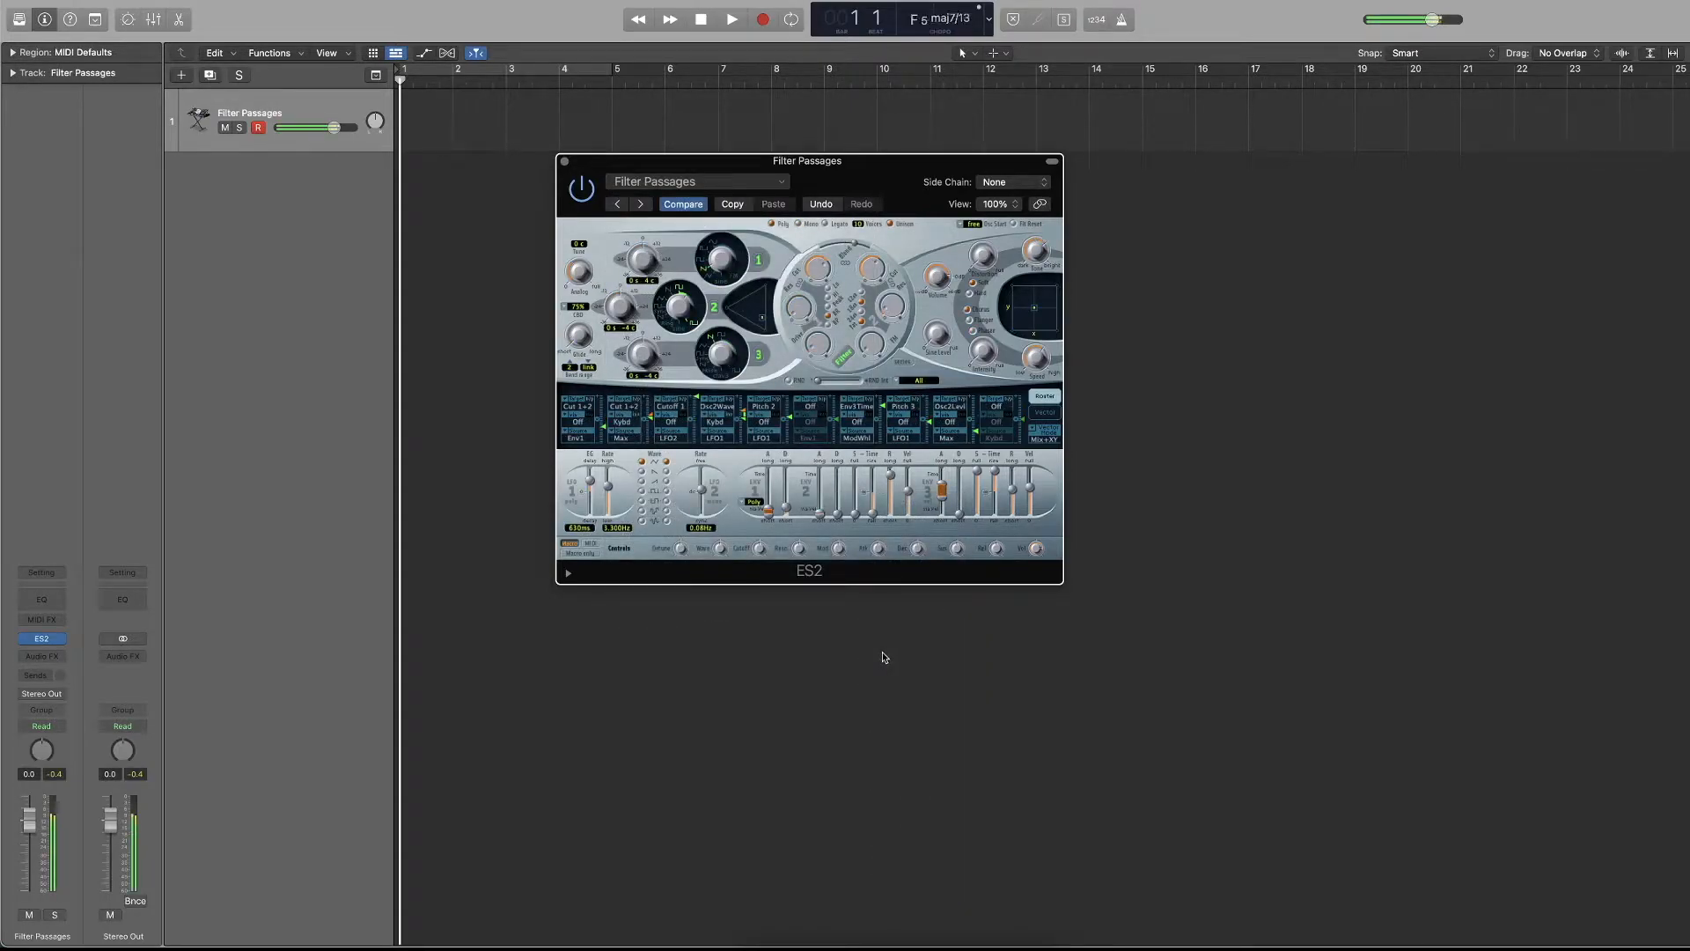
Close the ES2 window and look at the group options of the Filter Passages channel strip.
click(564, 162)
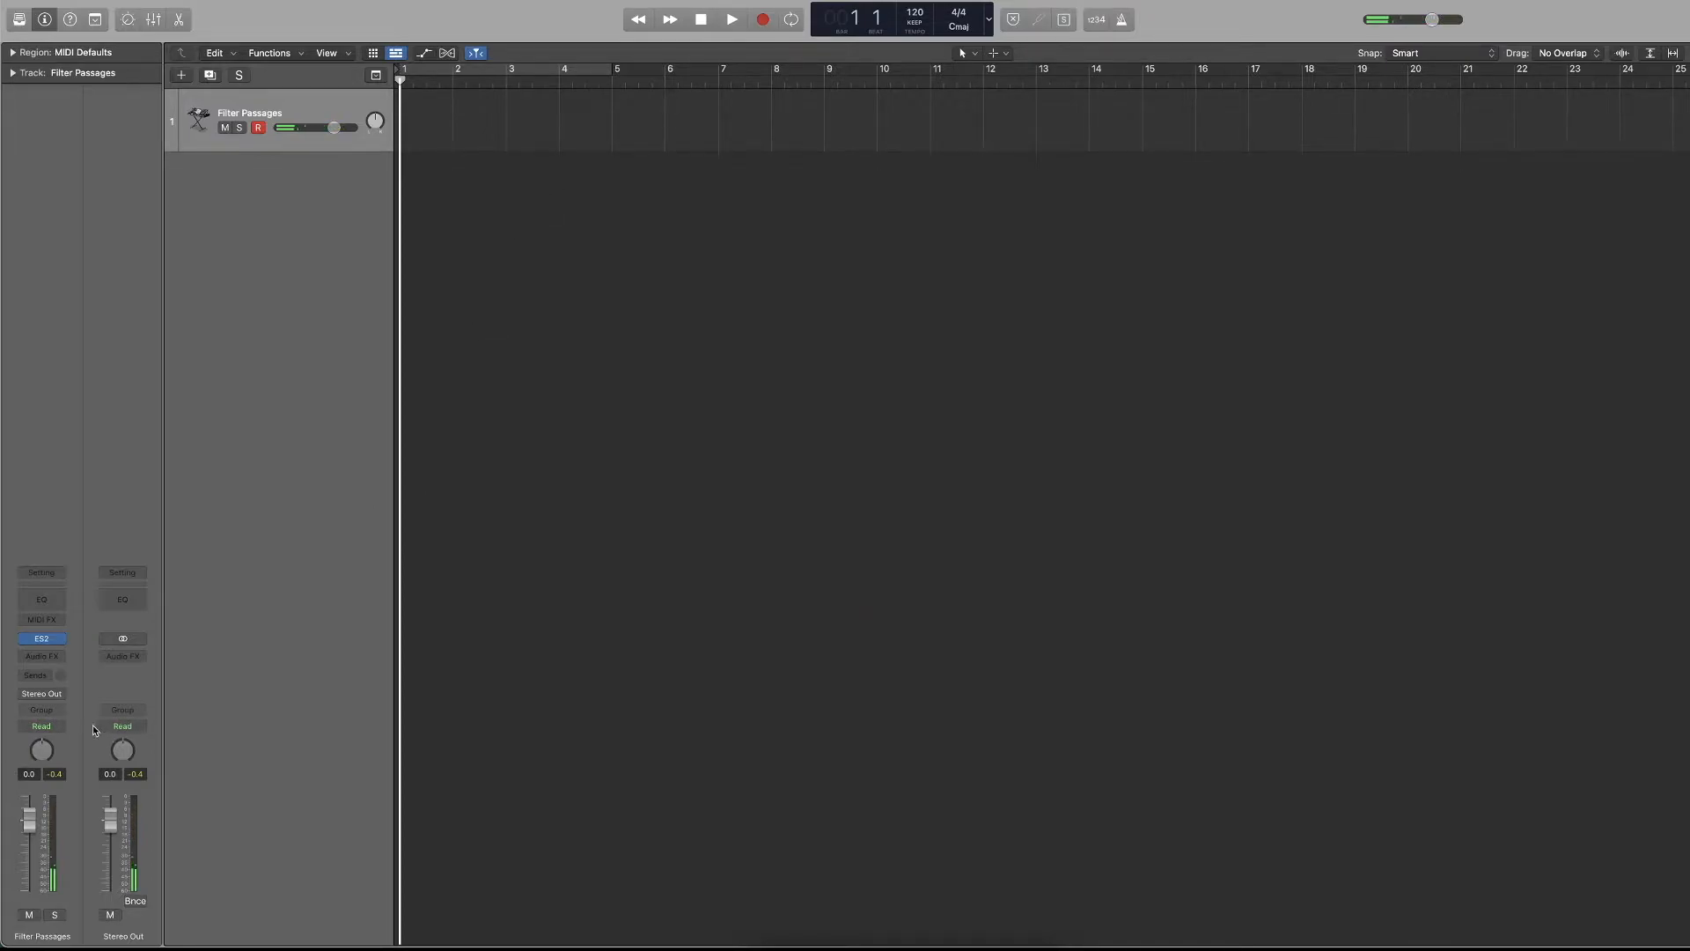
click(56, 716)
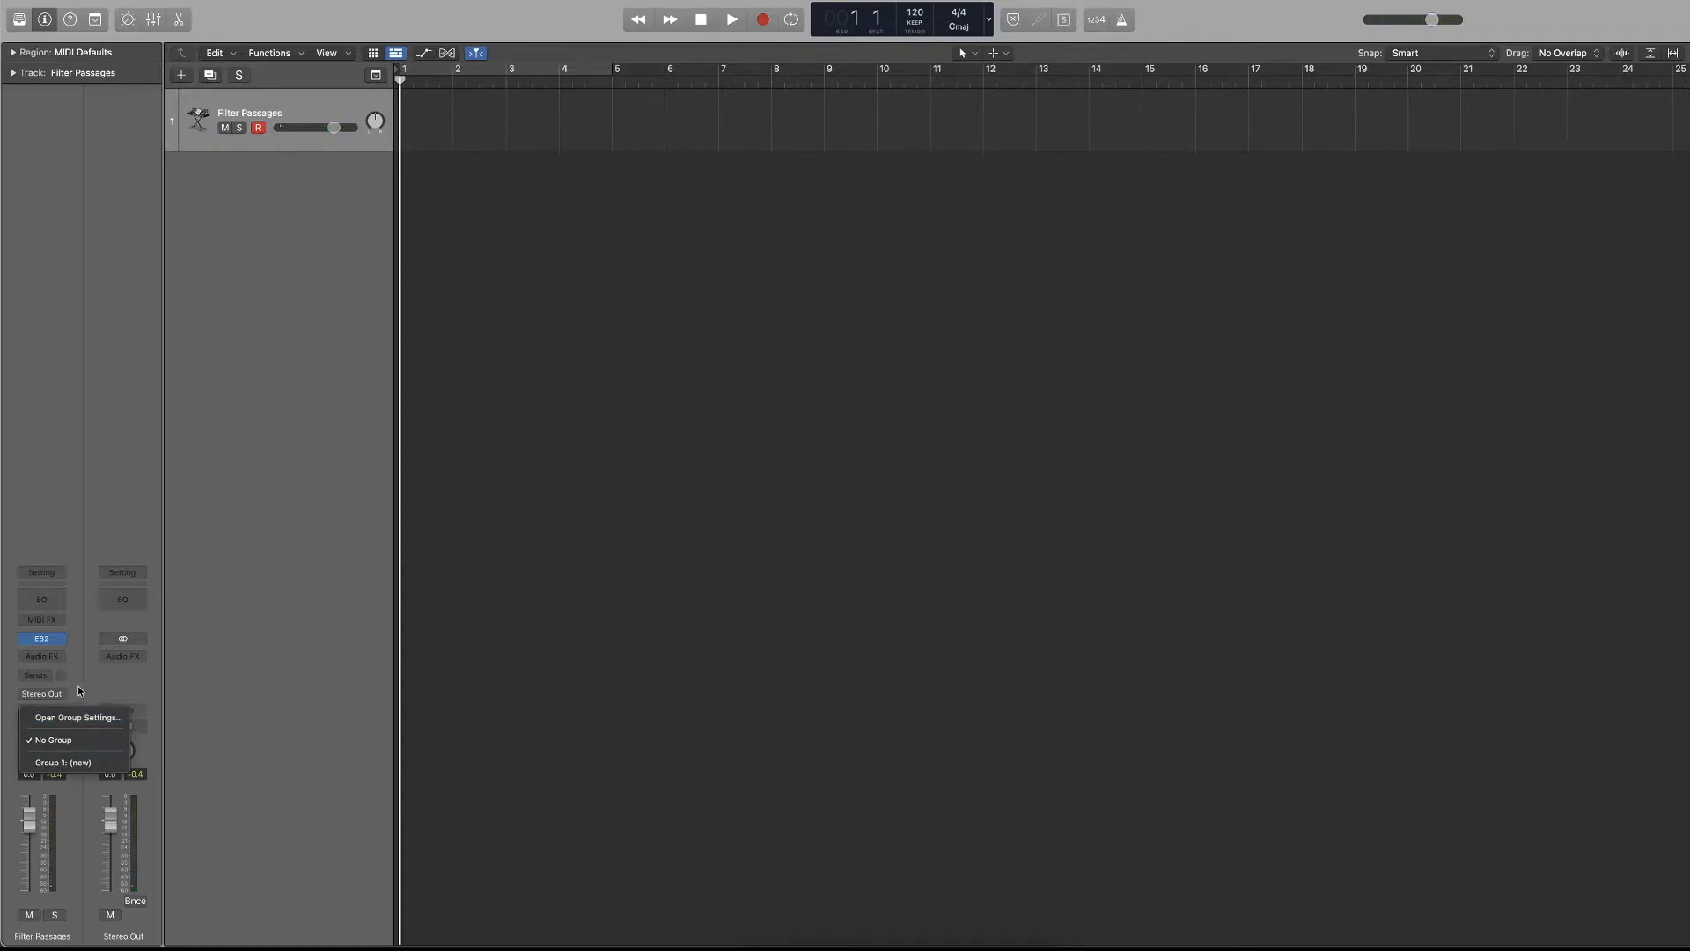
click(77, 691)
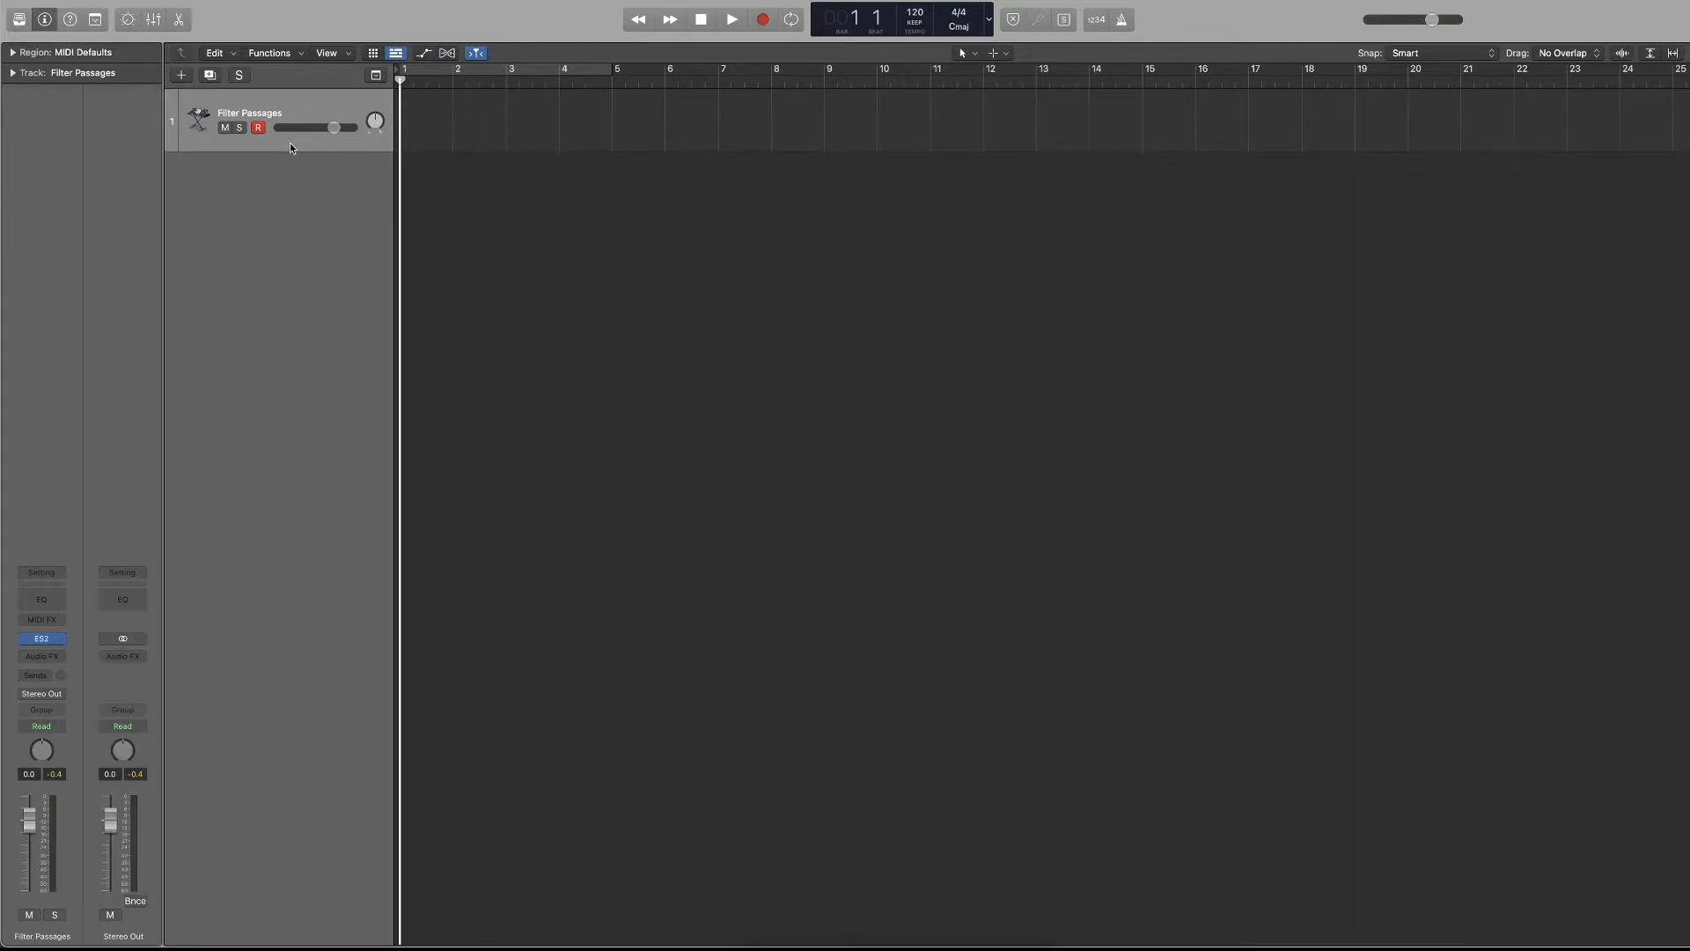
Add a second software instrument track, close its instrument window, and enlarge the height of the Filter Passages track.
mouse_move(292, 151)
mouse_down()
mouse_move(284, 746)
mouse_move(285, 132)
mouse_move(286, 174)
mouse_up()
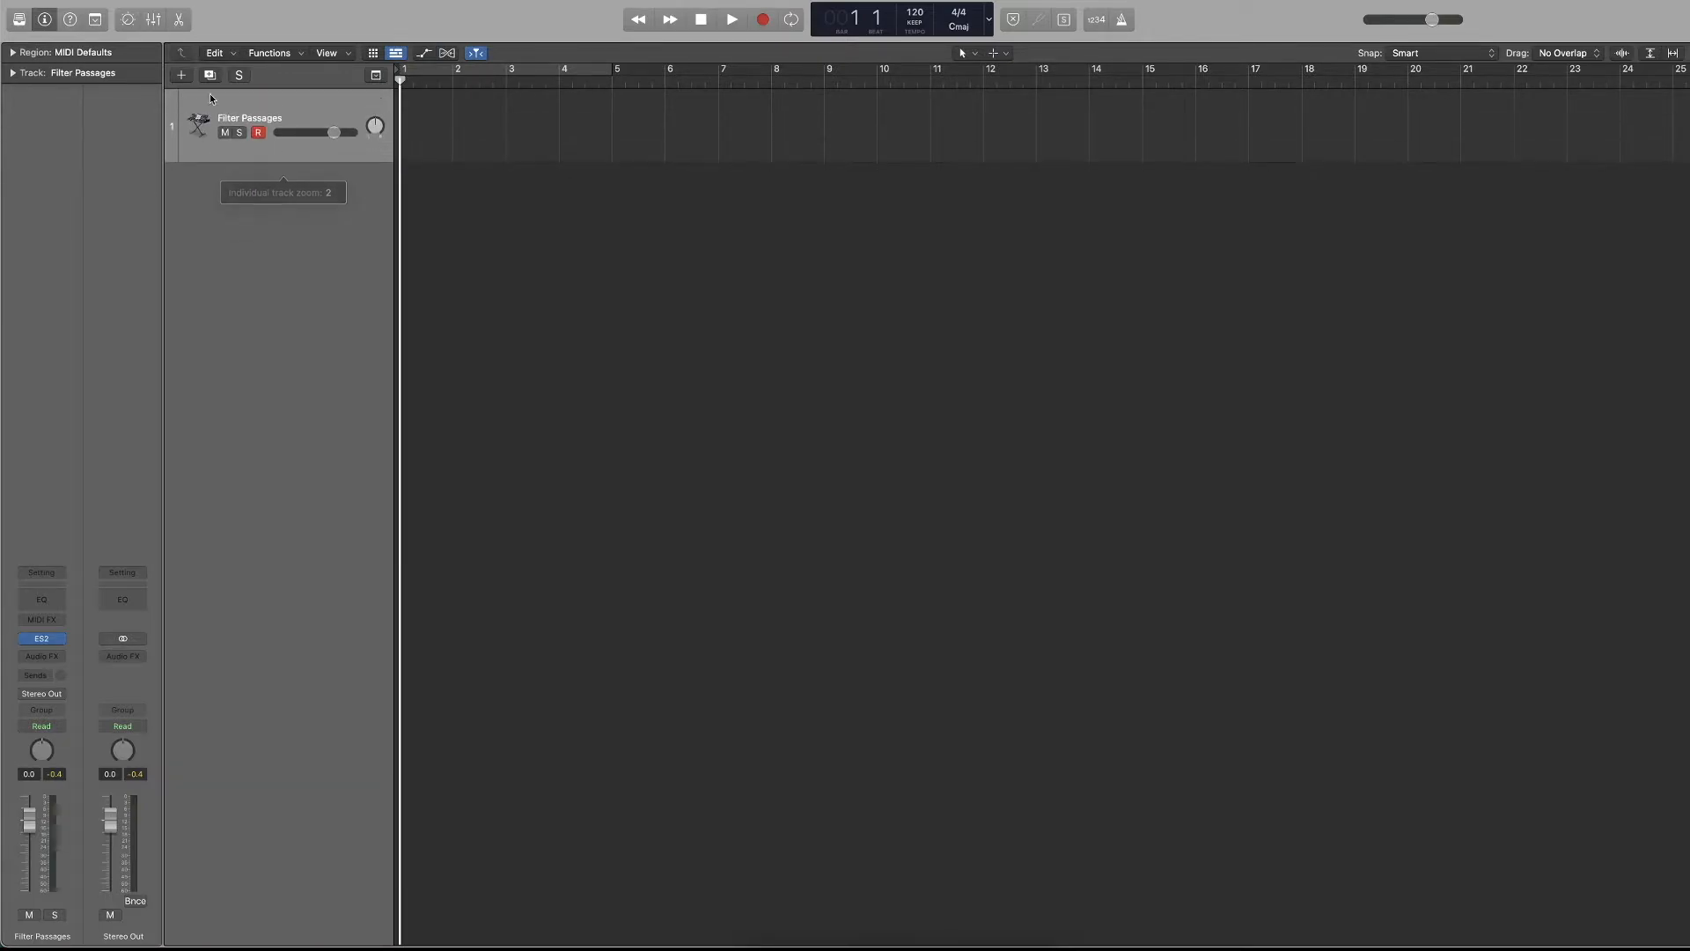
key(alt+super+n)
click(1137, 570)
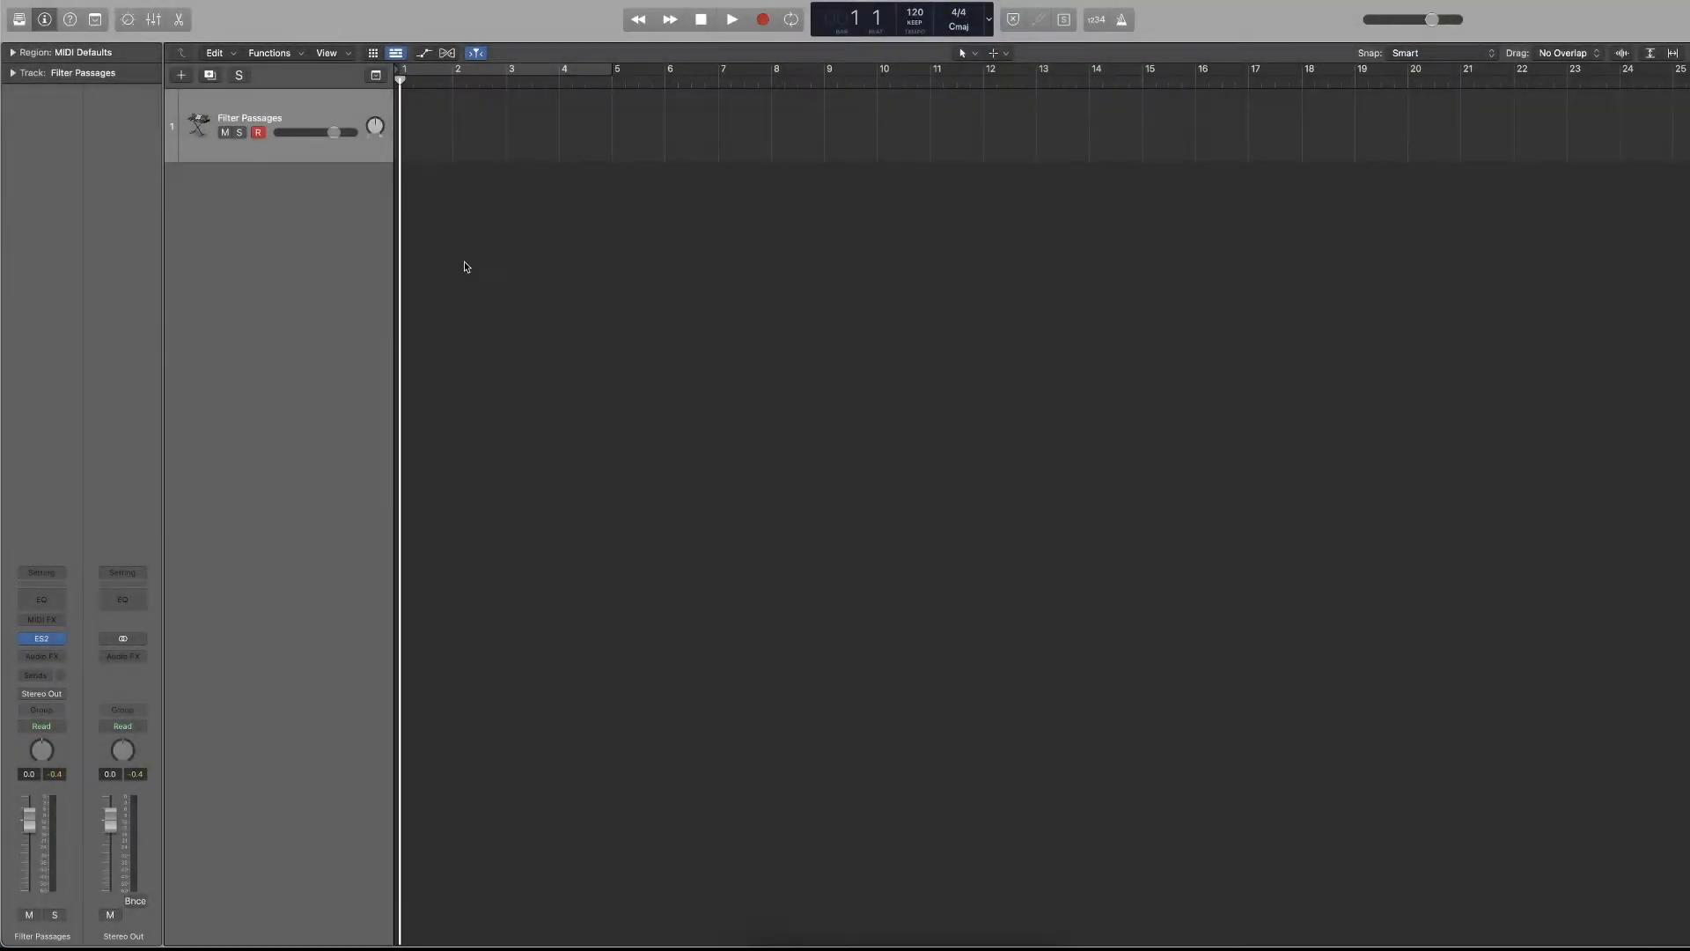
click(565, 163)
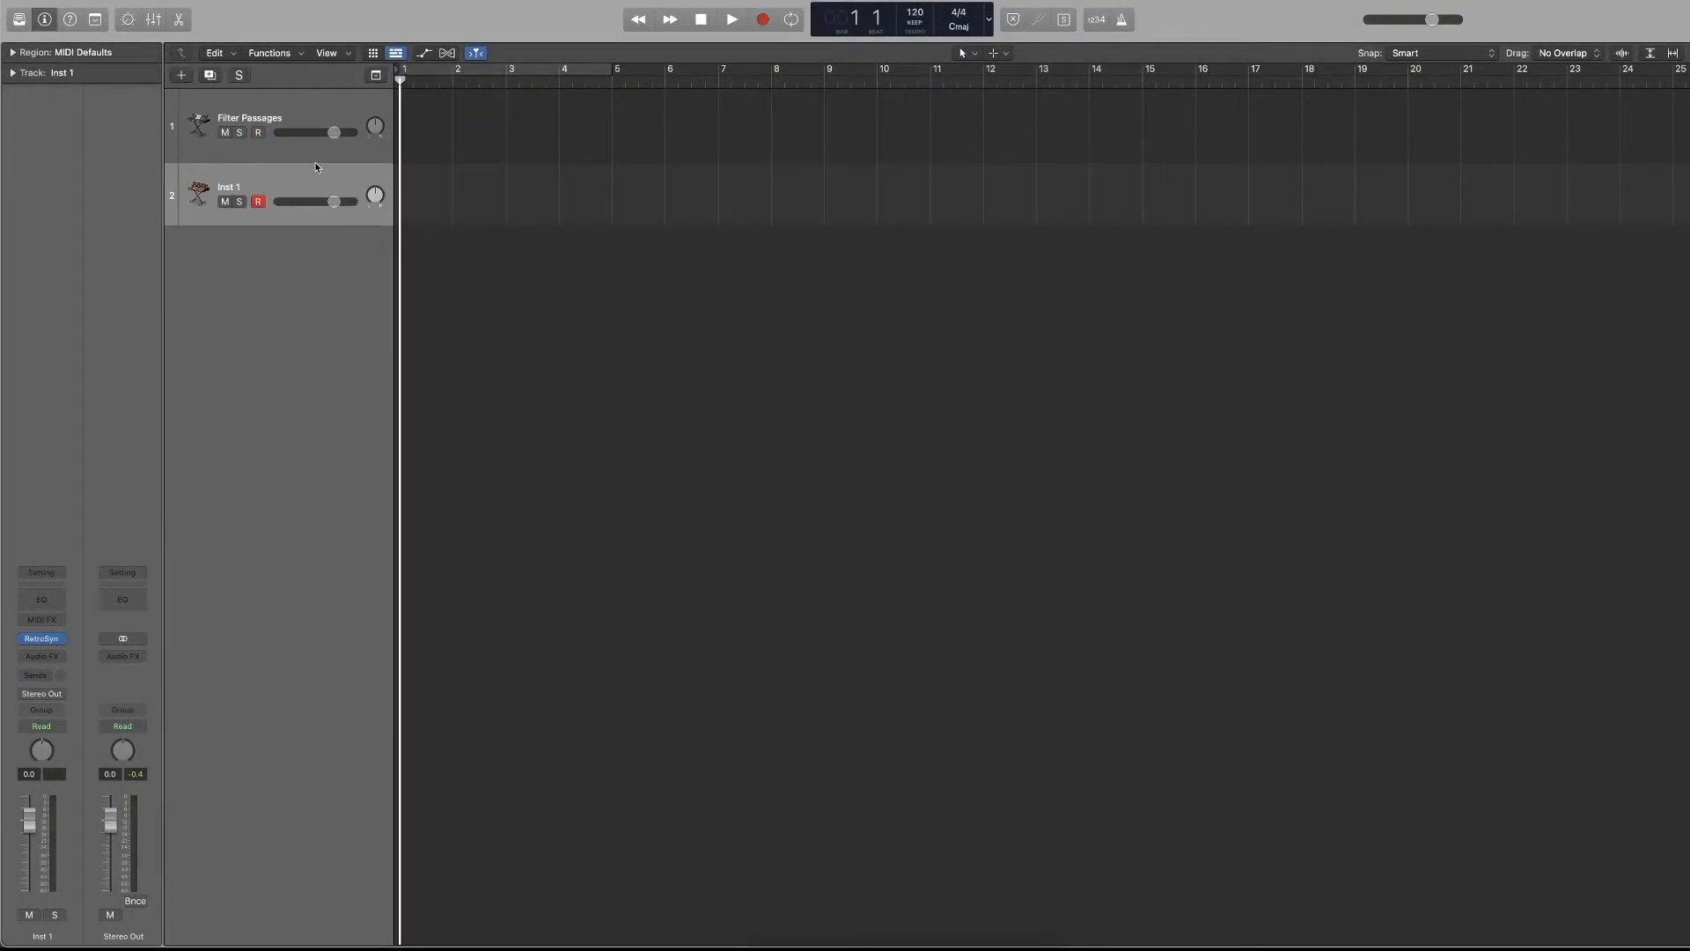
drag(313, 161, 313, 507)
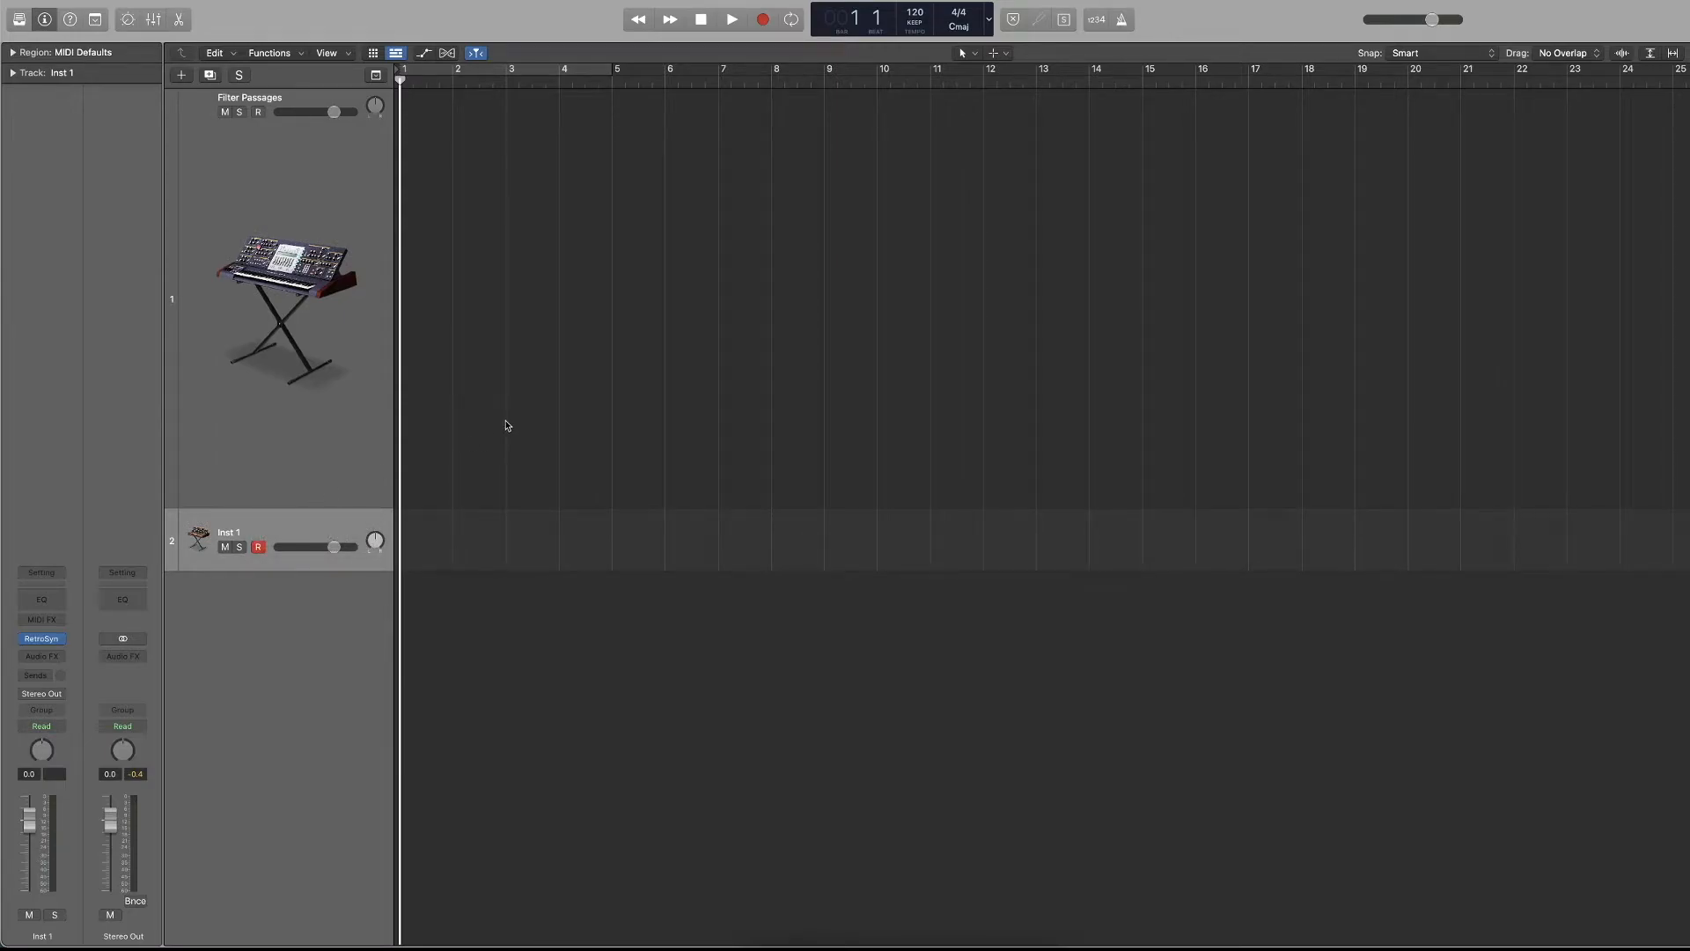
Record a short MIDI region on Inst 1, then move it to the Filter Passages track and extend it to about bar 7.
key(r)
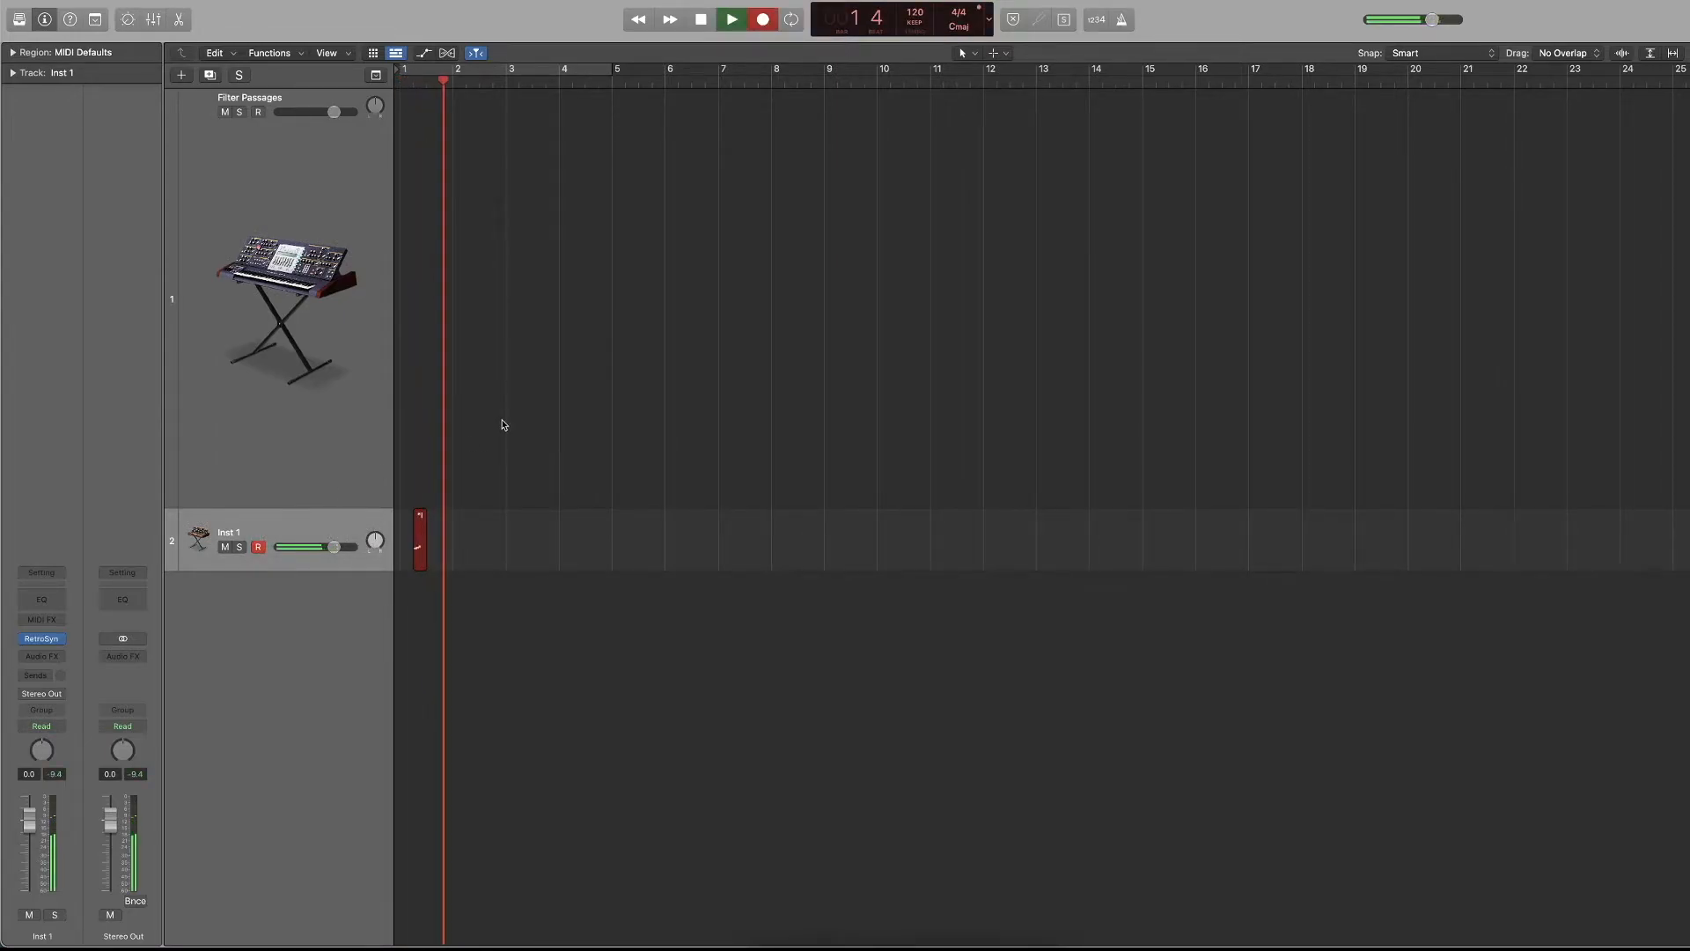
key(space)
drag(423, 512, 449, 385)
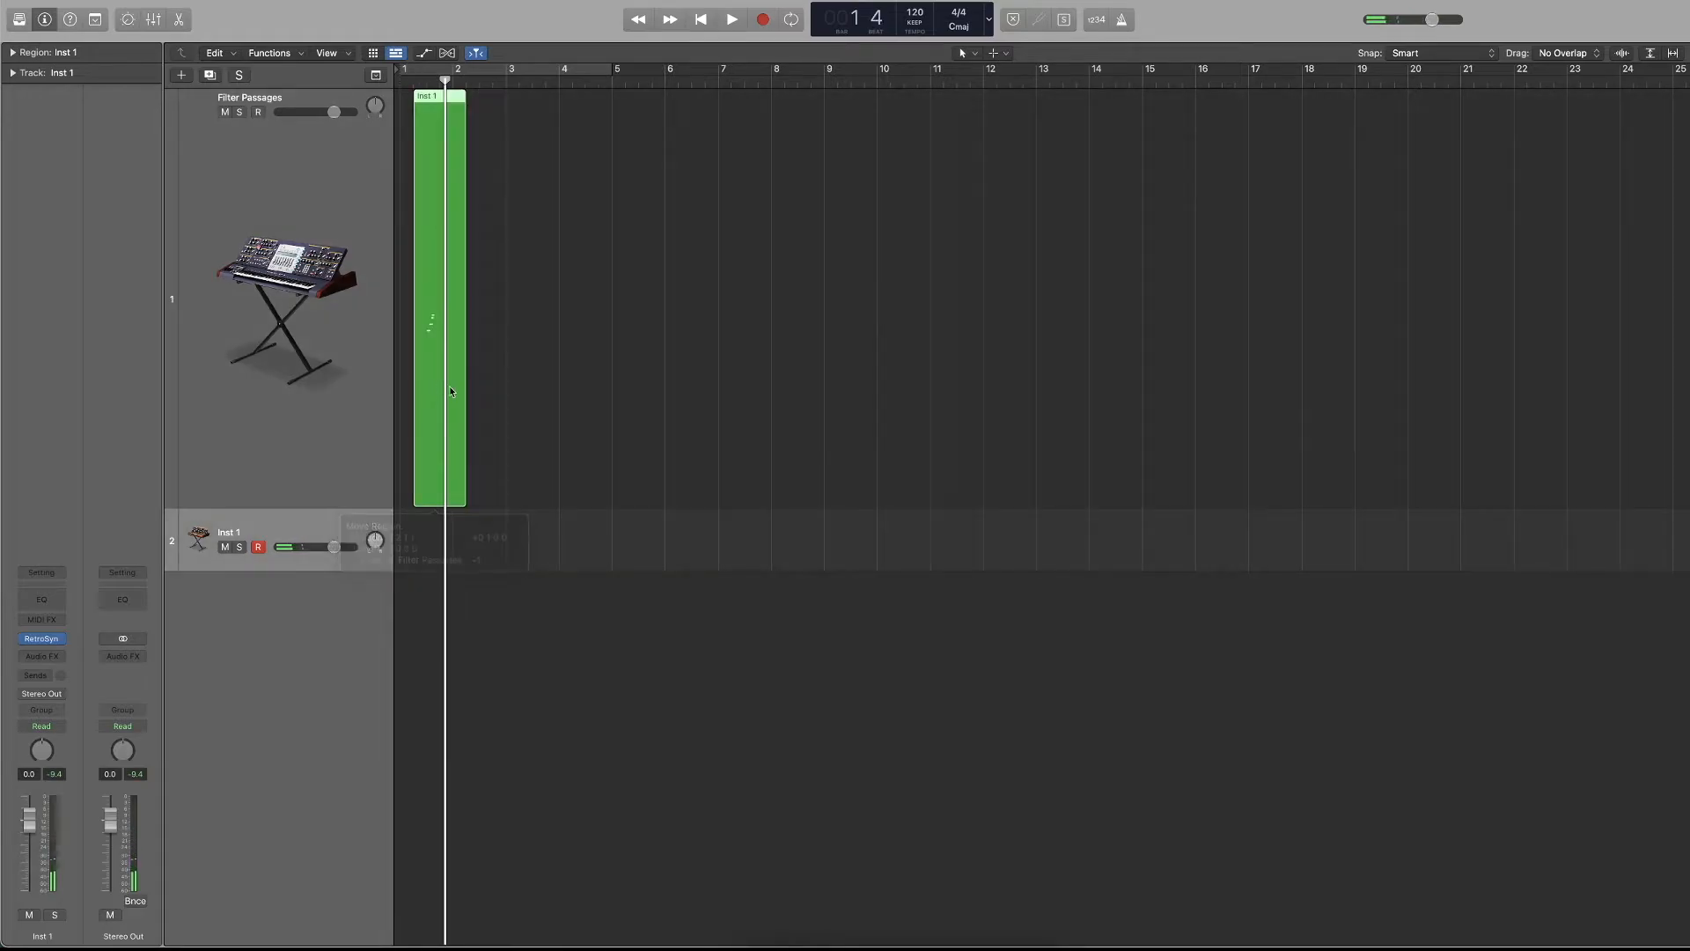
drag(469, 446, 722, 457)
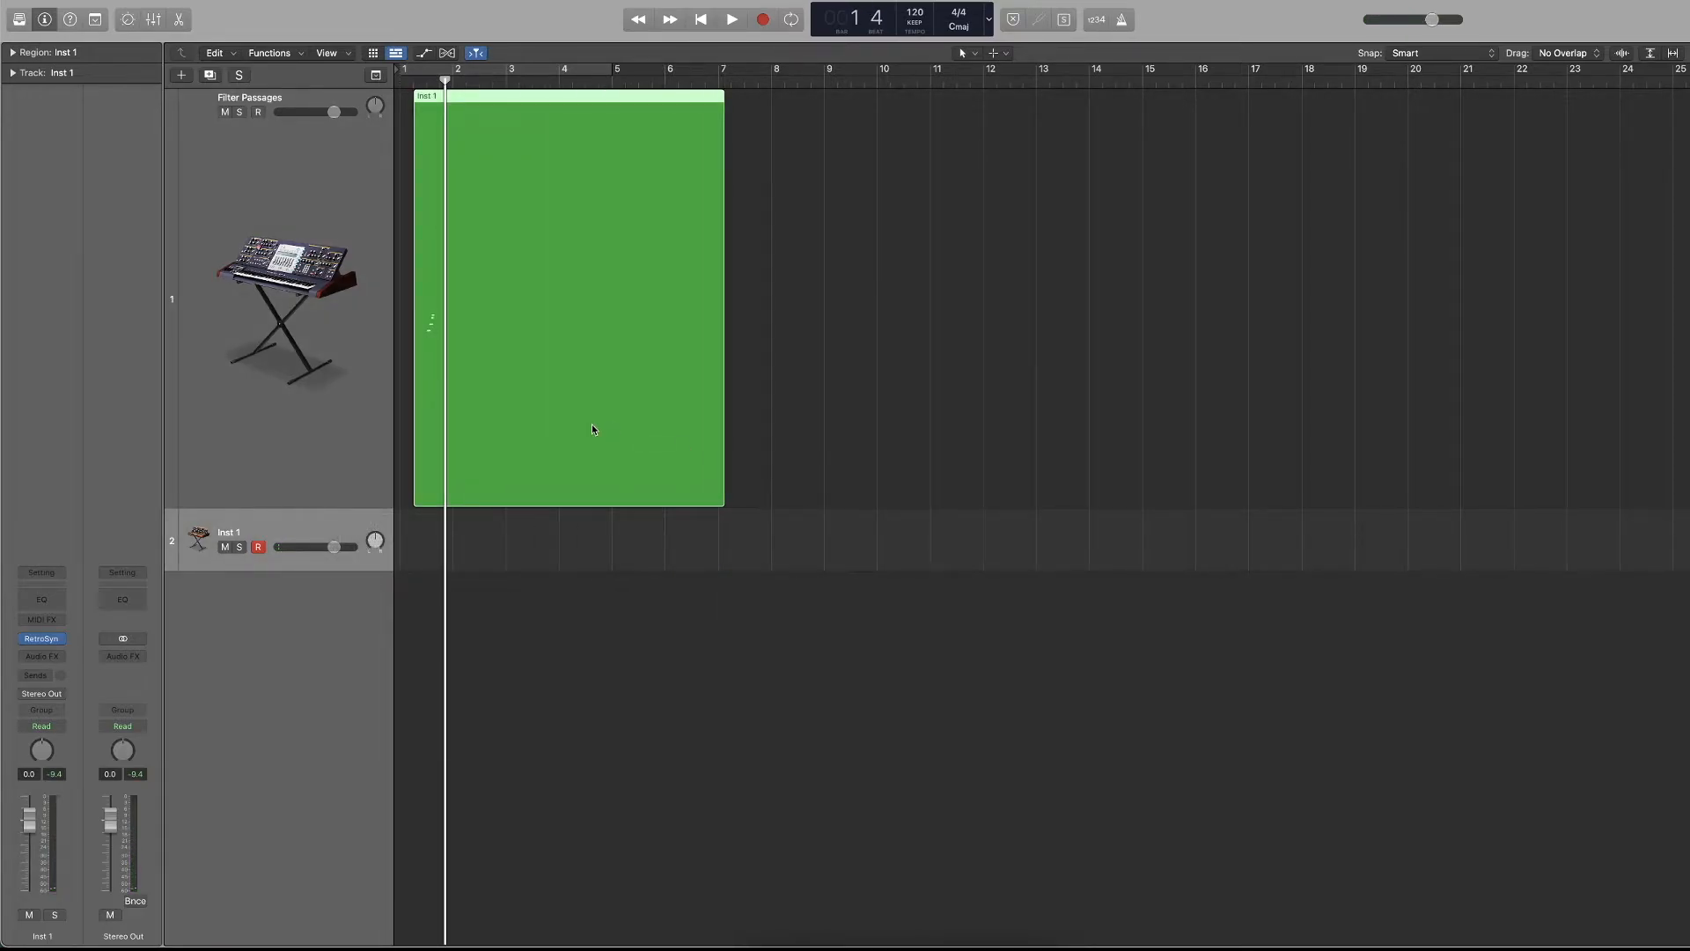
Delete the extended region and the Inst 1 track, and reduce the height of the Filter Passages track.
key(Delete)
key(Return)
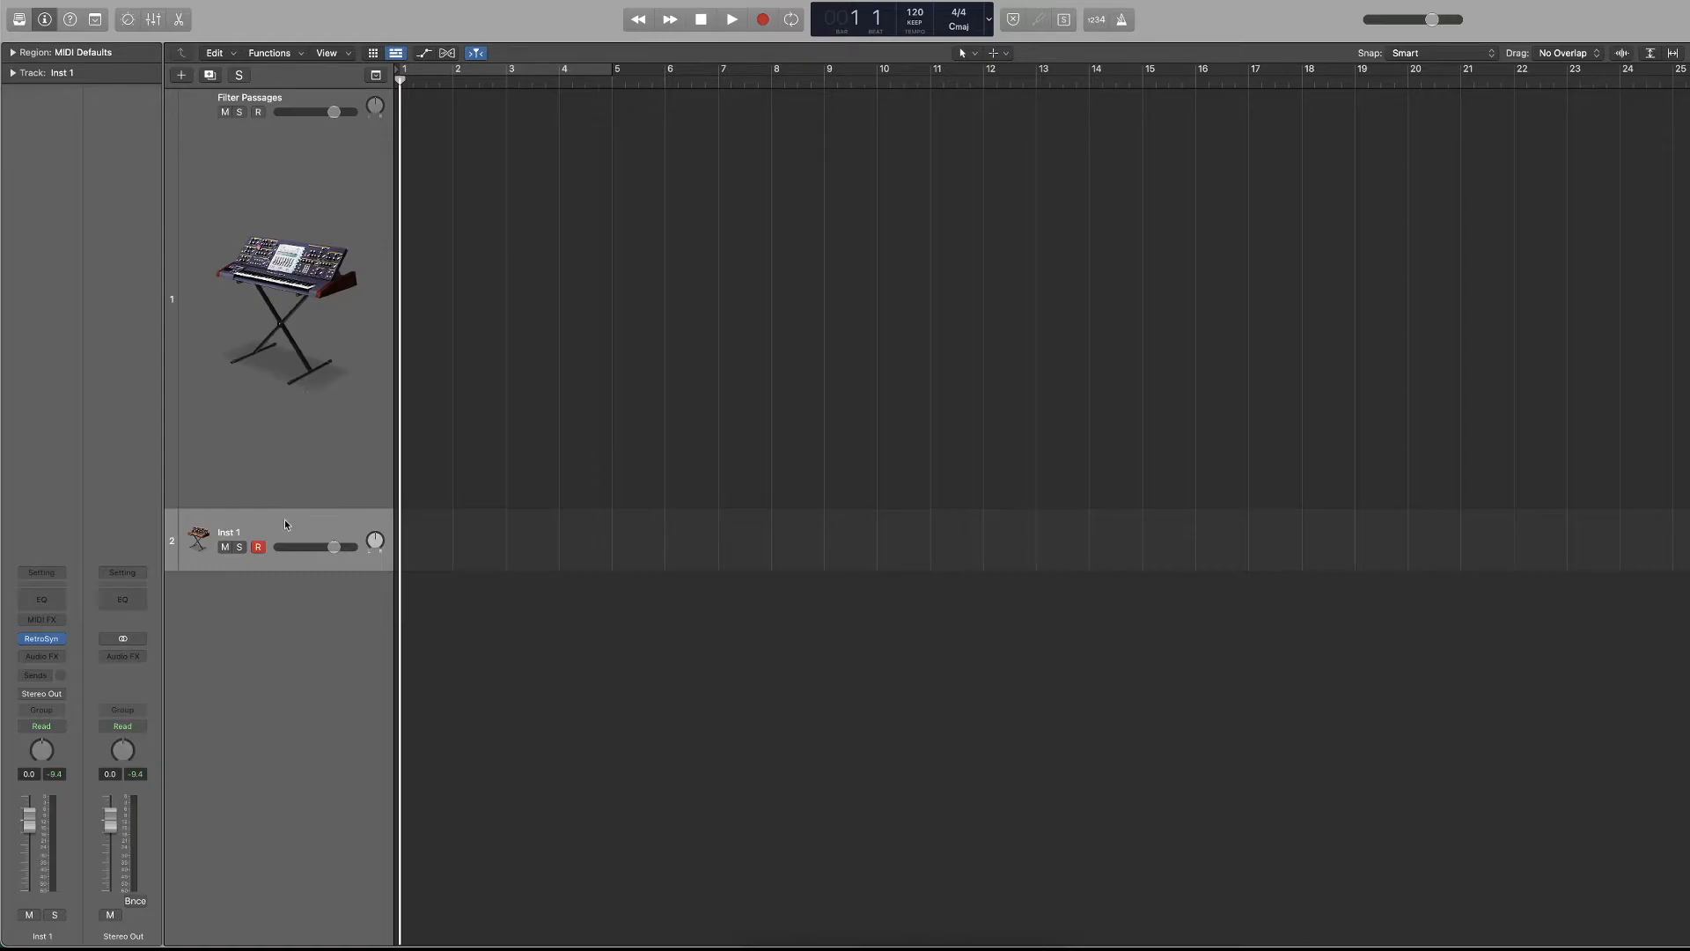
key(super+BackSpace)
drag(289, 505, 288, 220)
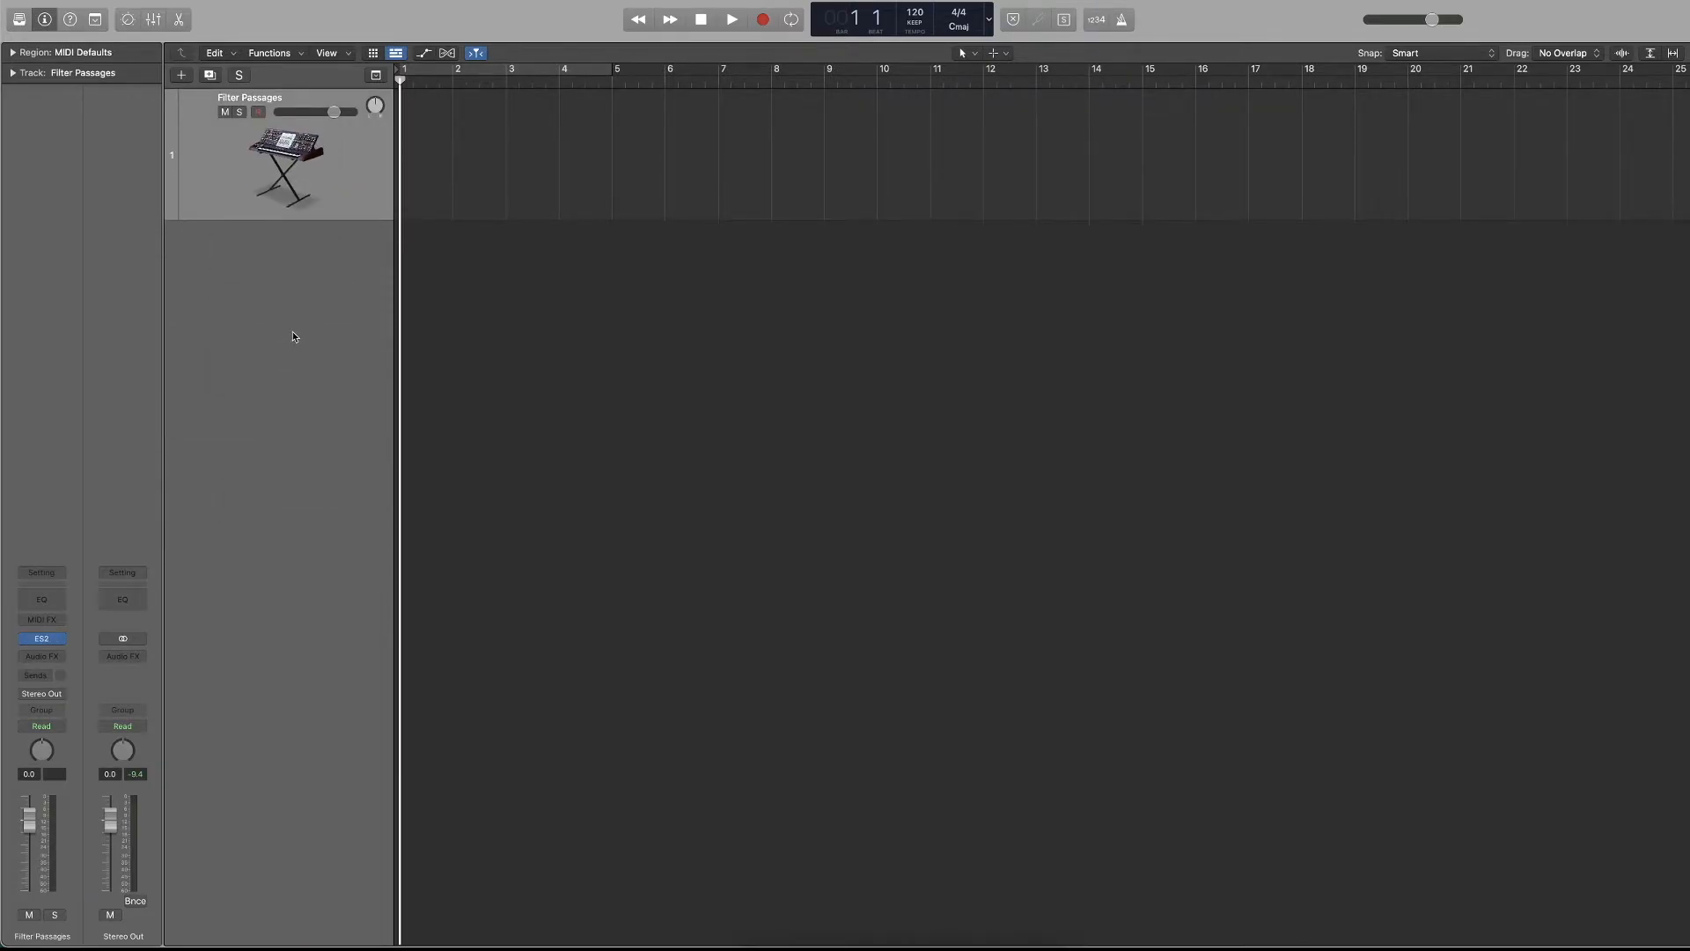
Look at the automation modes of the Filter Passages channel strip and toggle the track automation display on and off.
click(42, 727)
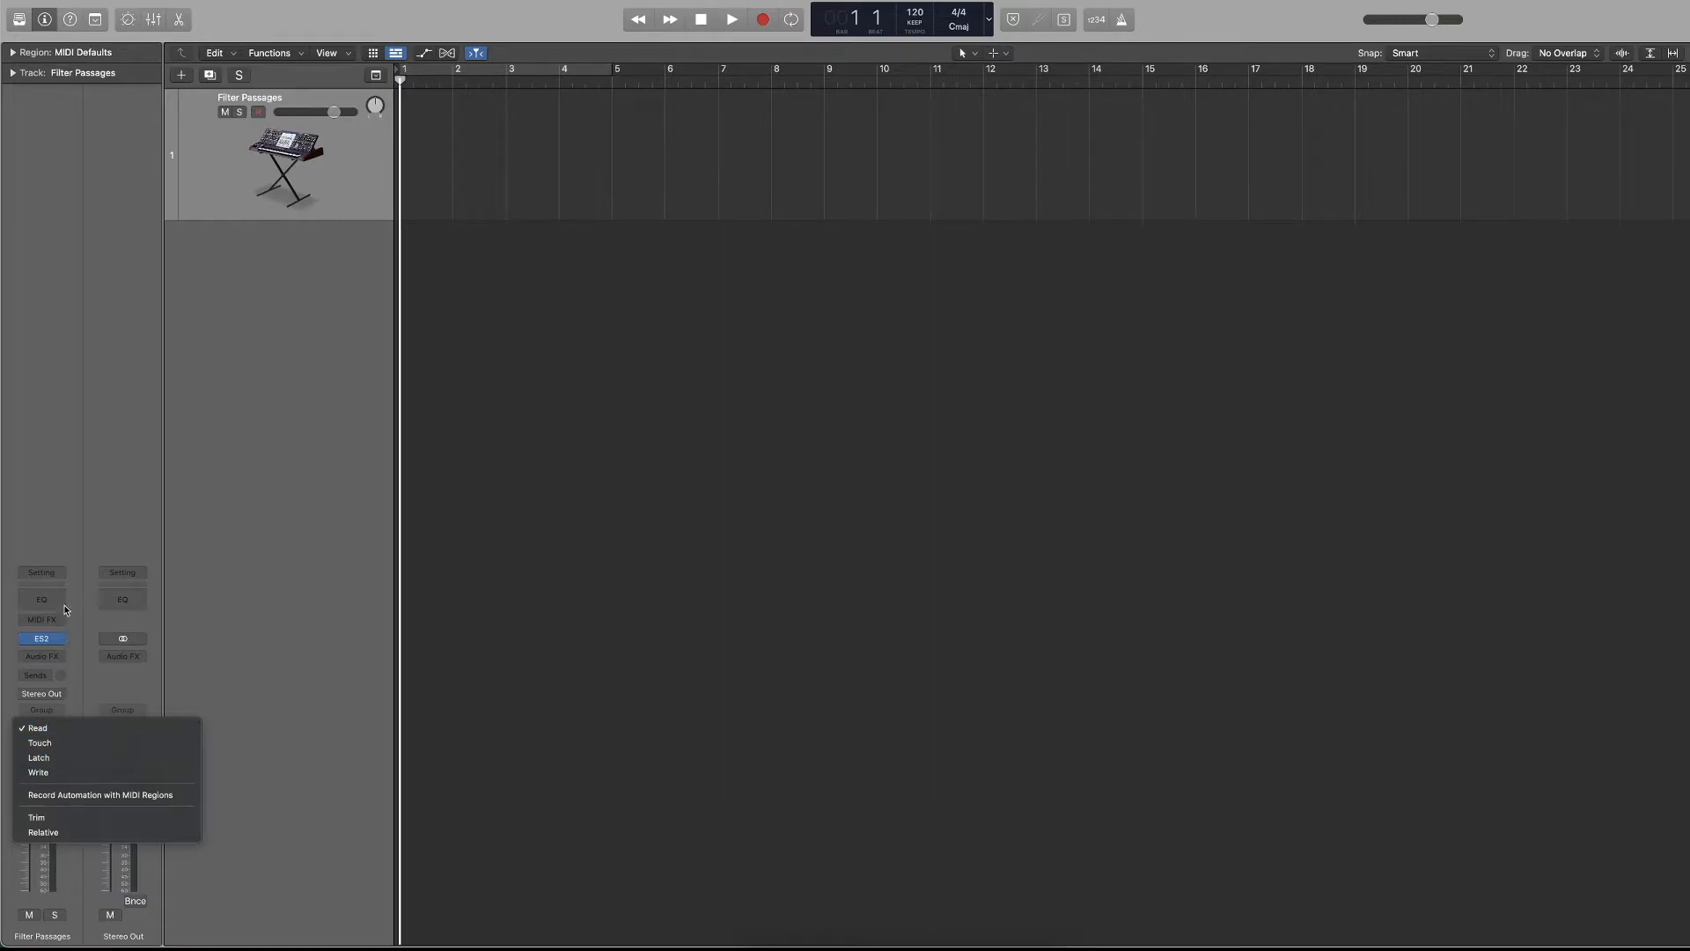
click(79, 585)
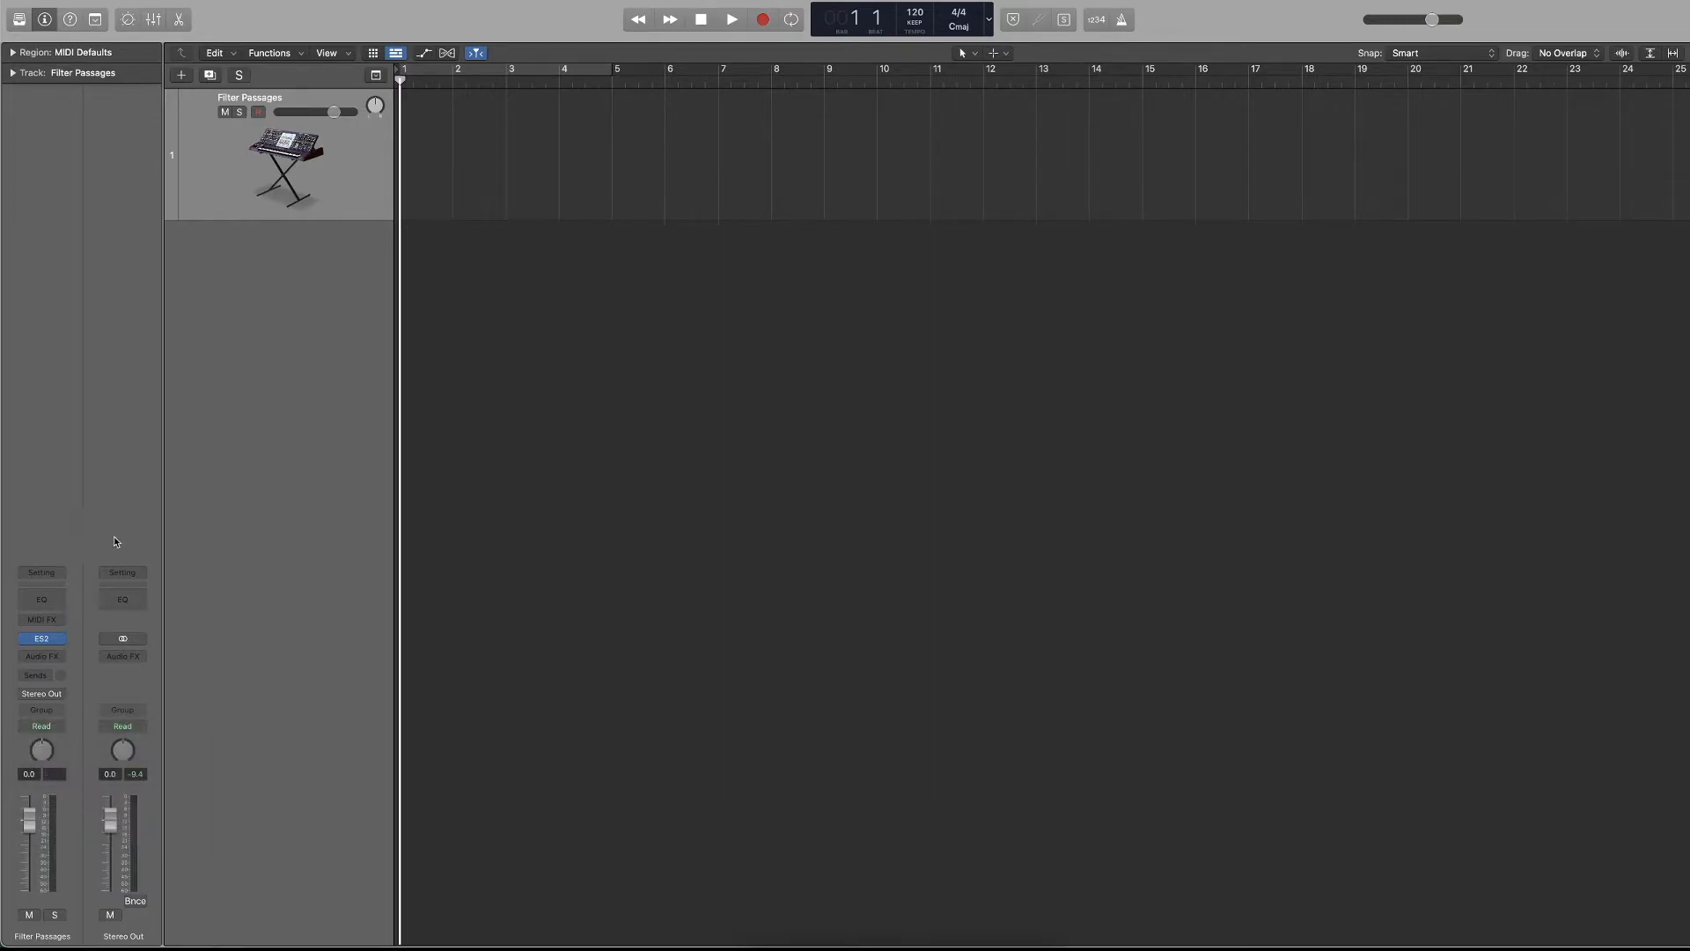
click(431, 58)
click(430, 58)
click(430, 58)
click(431, 59)
click(431, 58)
click(430, 58)
click(431, 58)
click(431, 58)
Show the volume automation lane on an enlarged Filter Passages track.
scroll(607, 515, up, 10)
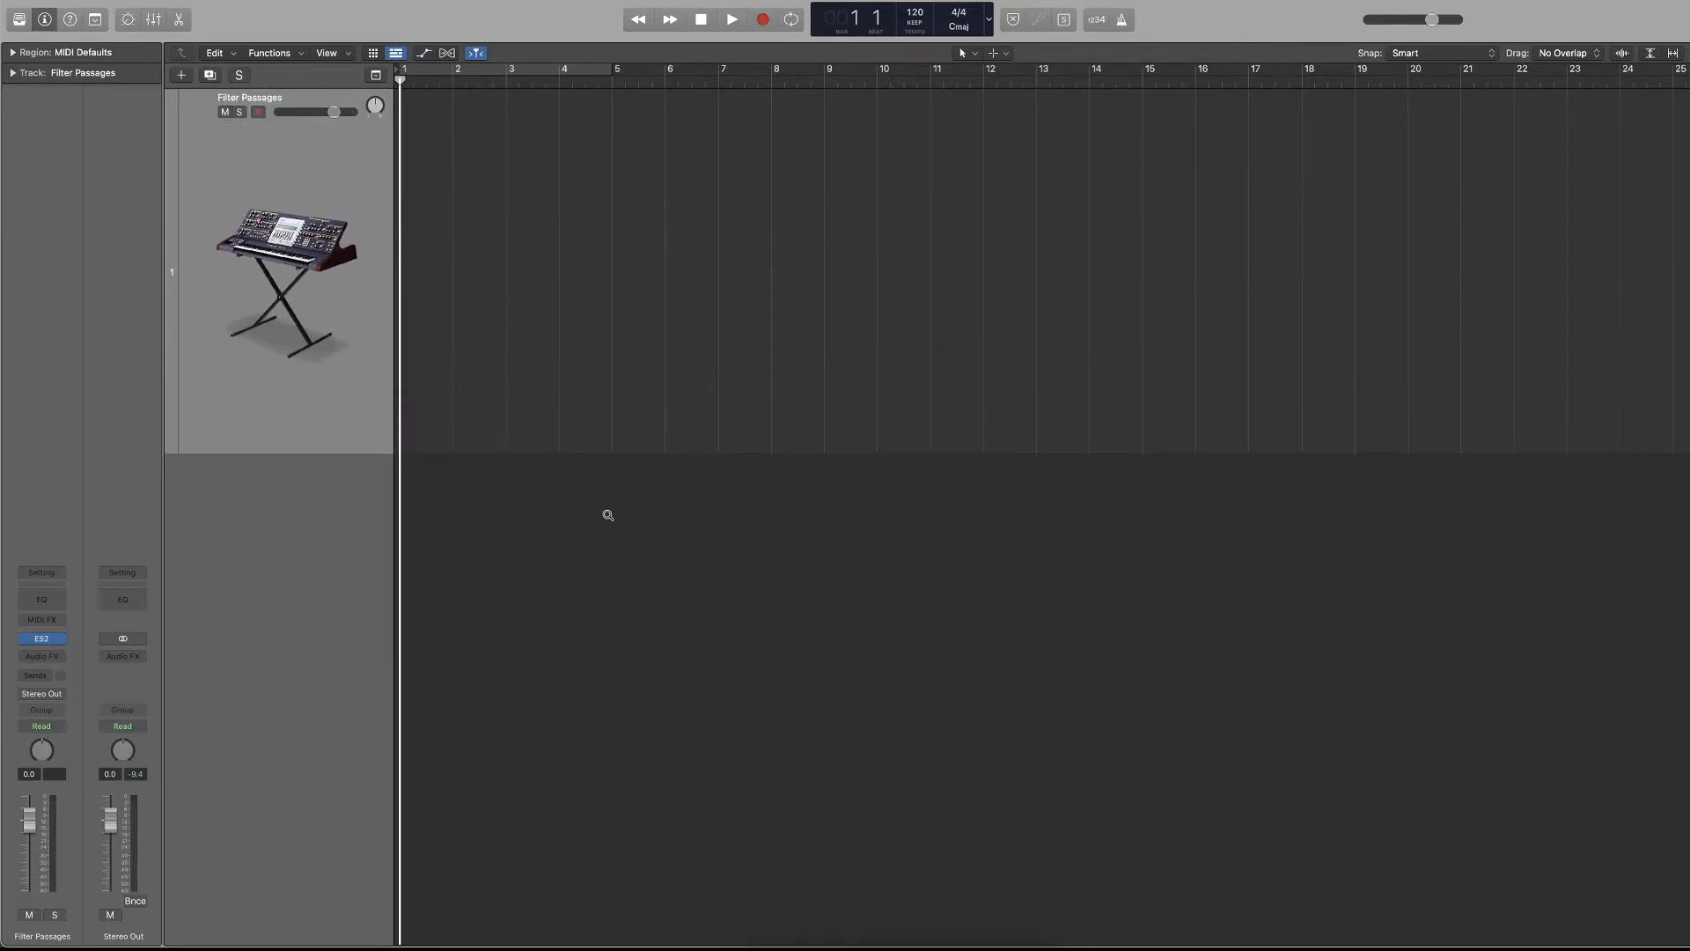
scroll(607, 515, up, 4)
scroll(607, 514, up, 5)
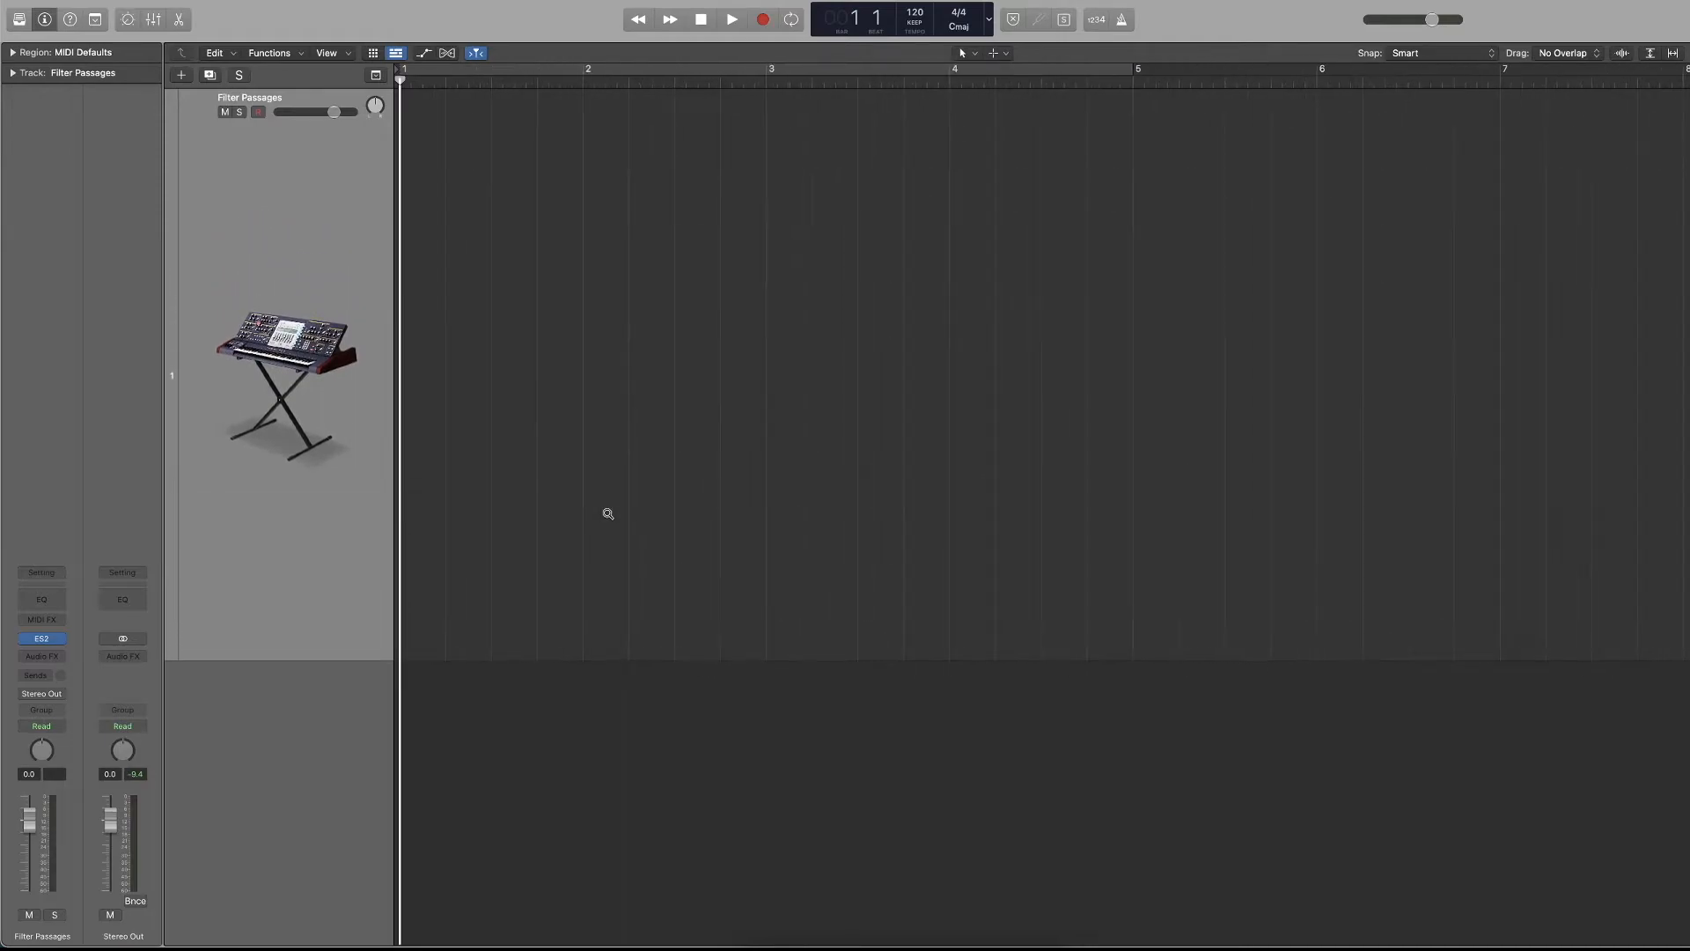
click(423, 55)
click(423, 56)
click(424, 55)
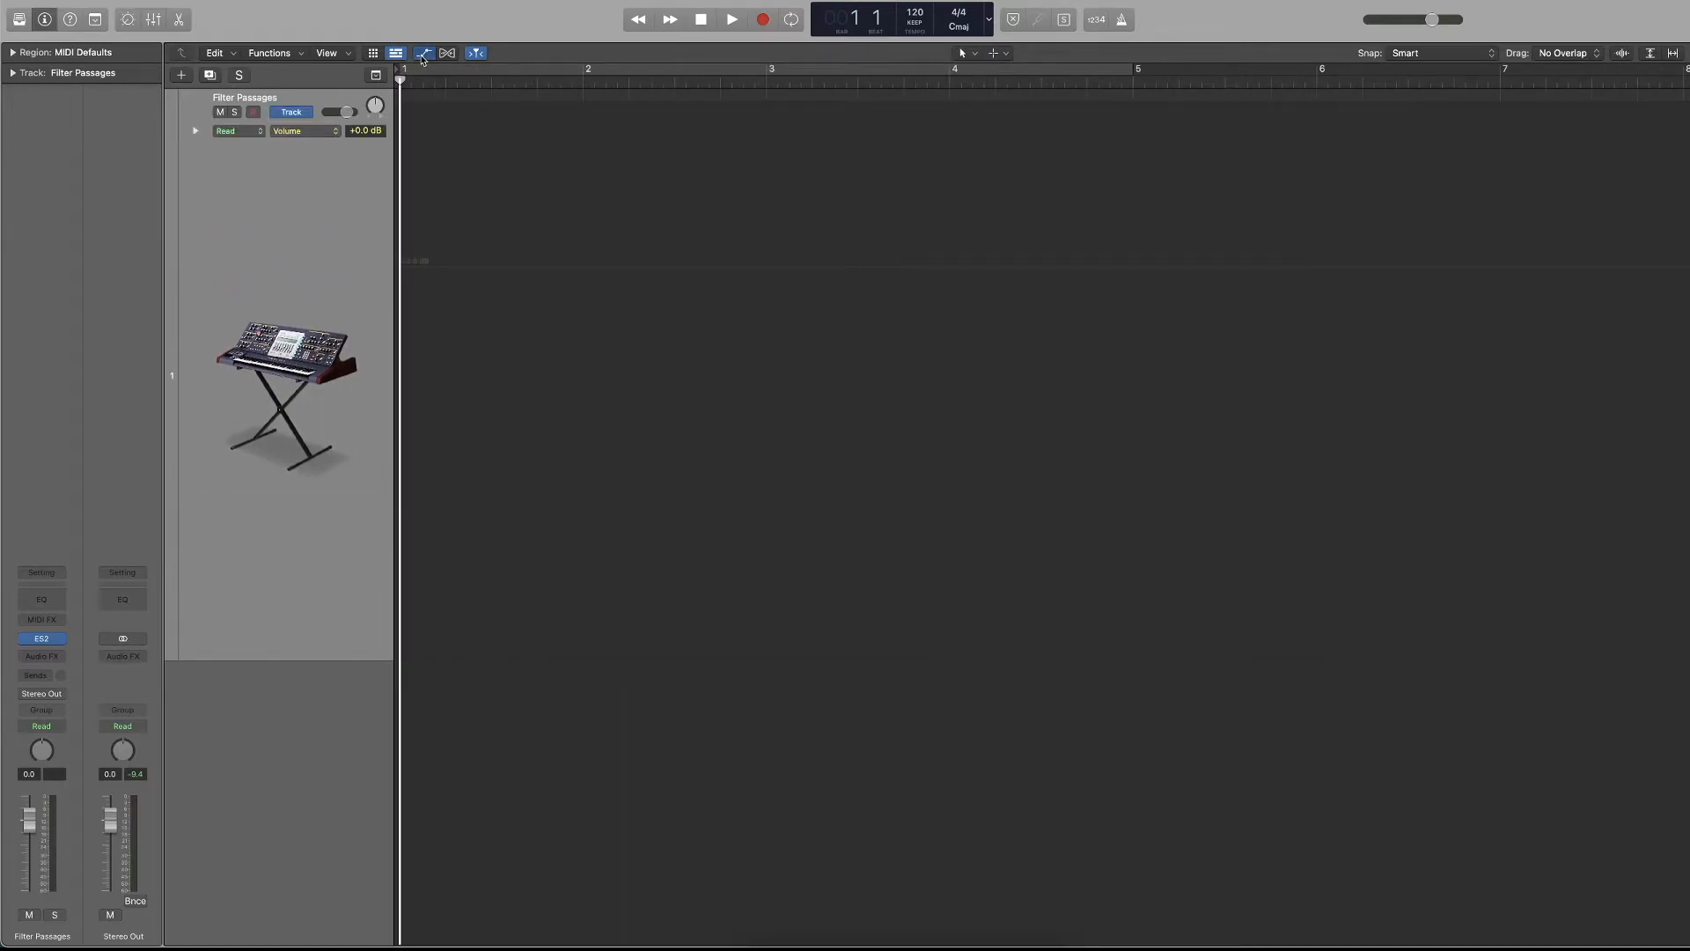
click(424, 56)
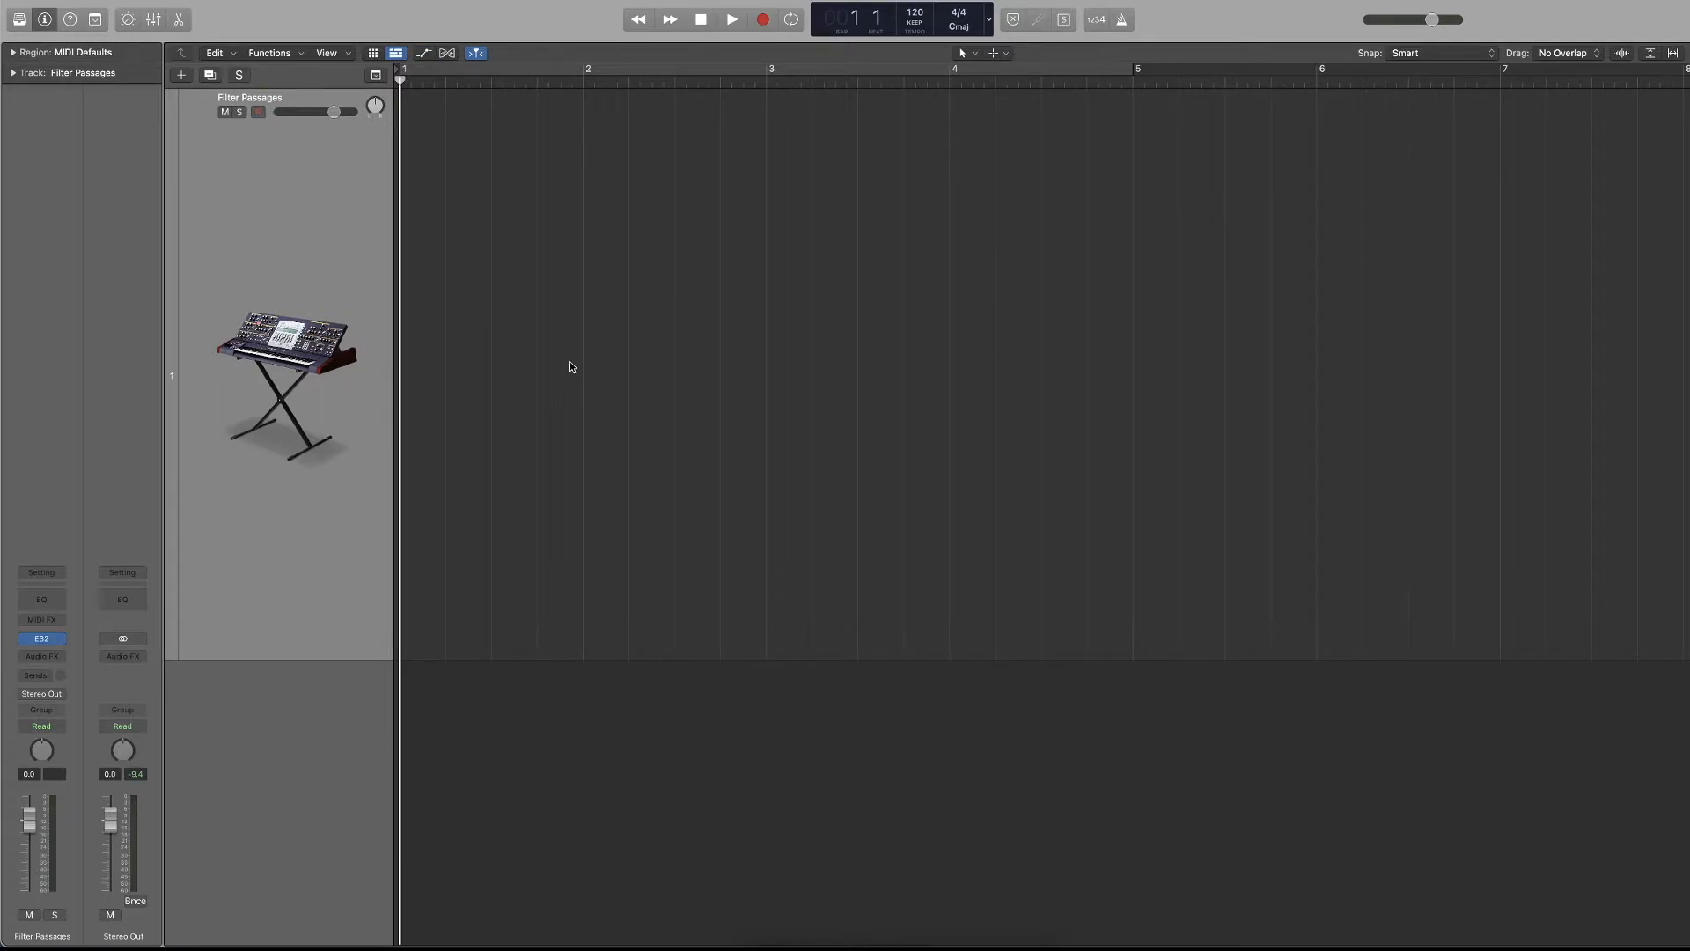
key(a)
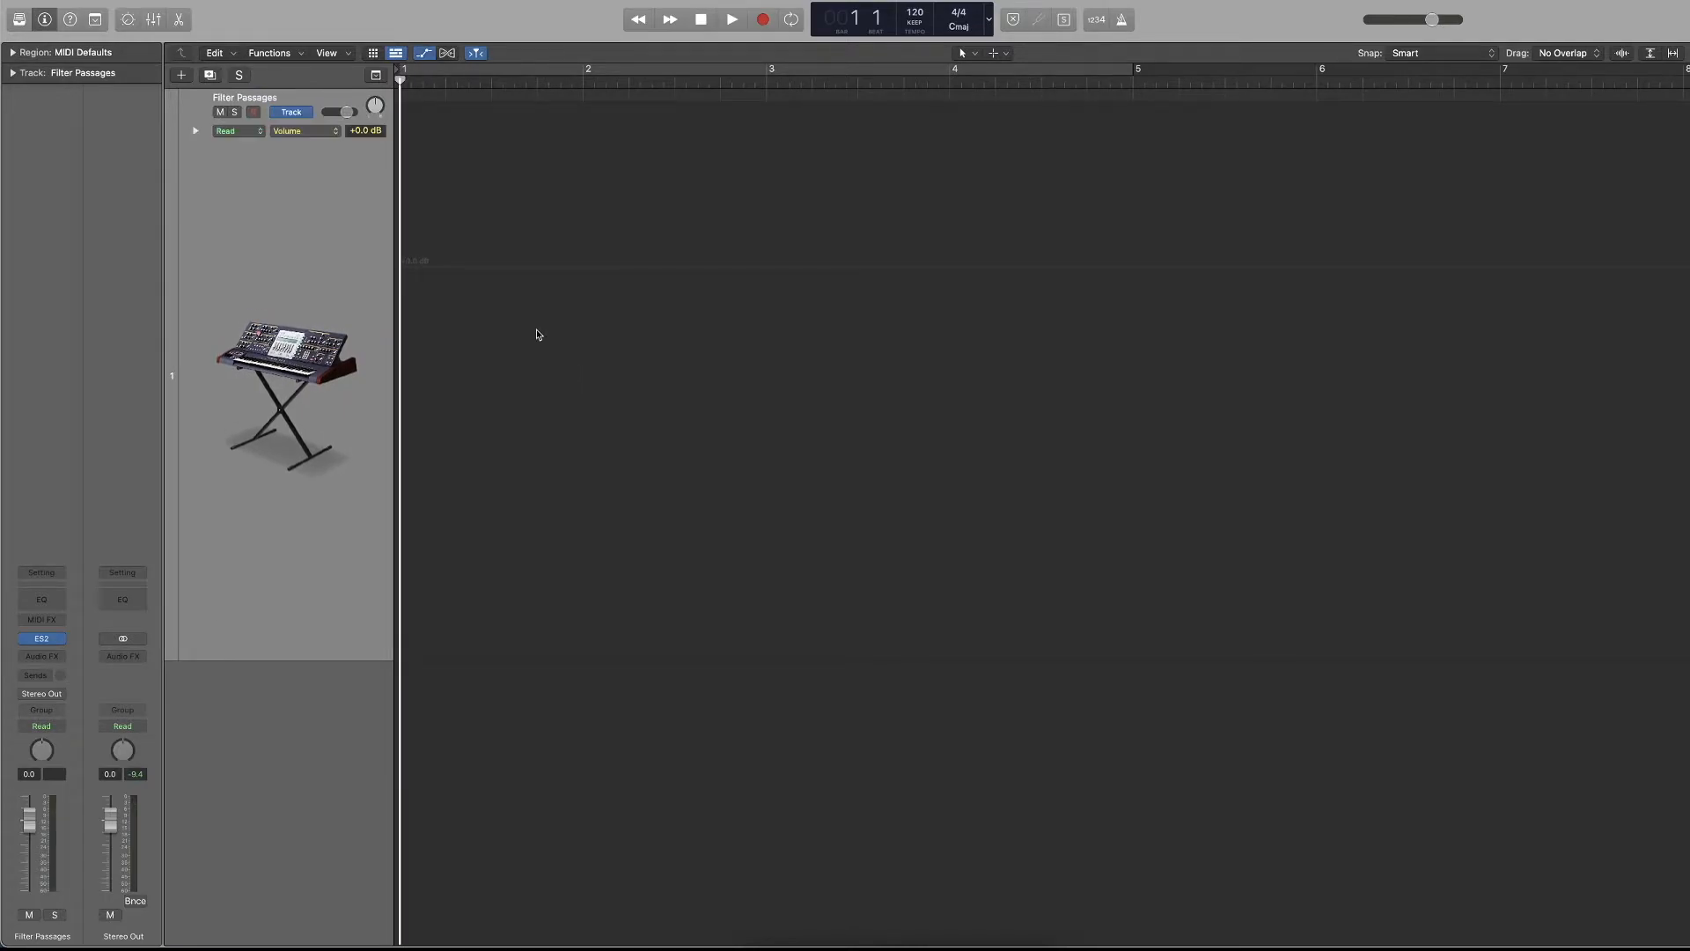
Draw volume automation rising from -∞ dB at bar 1 to +0.0 dB shortly after bar 2, and falling to -∞ dB at about bar 4.
click(638, 276)
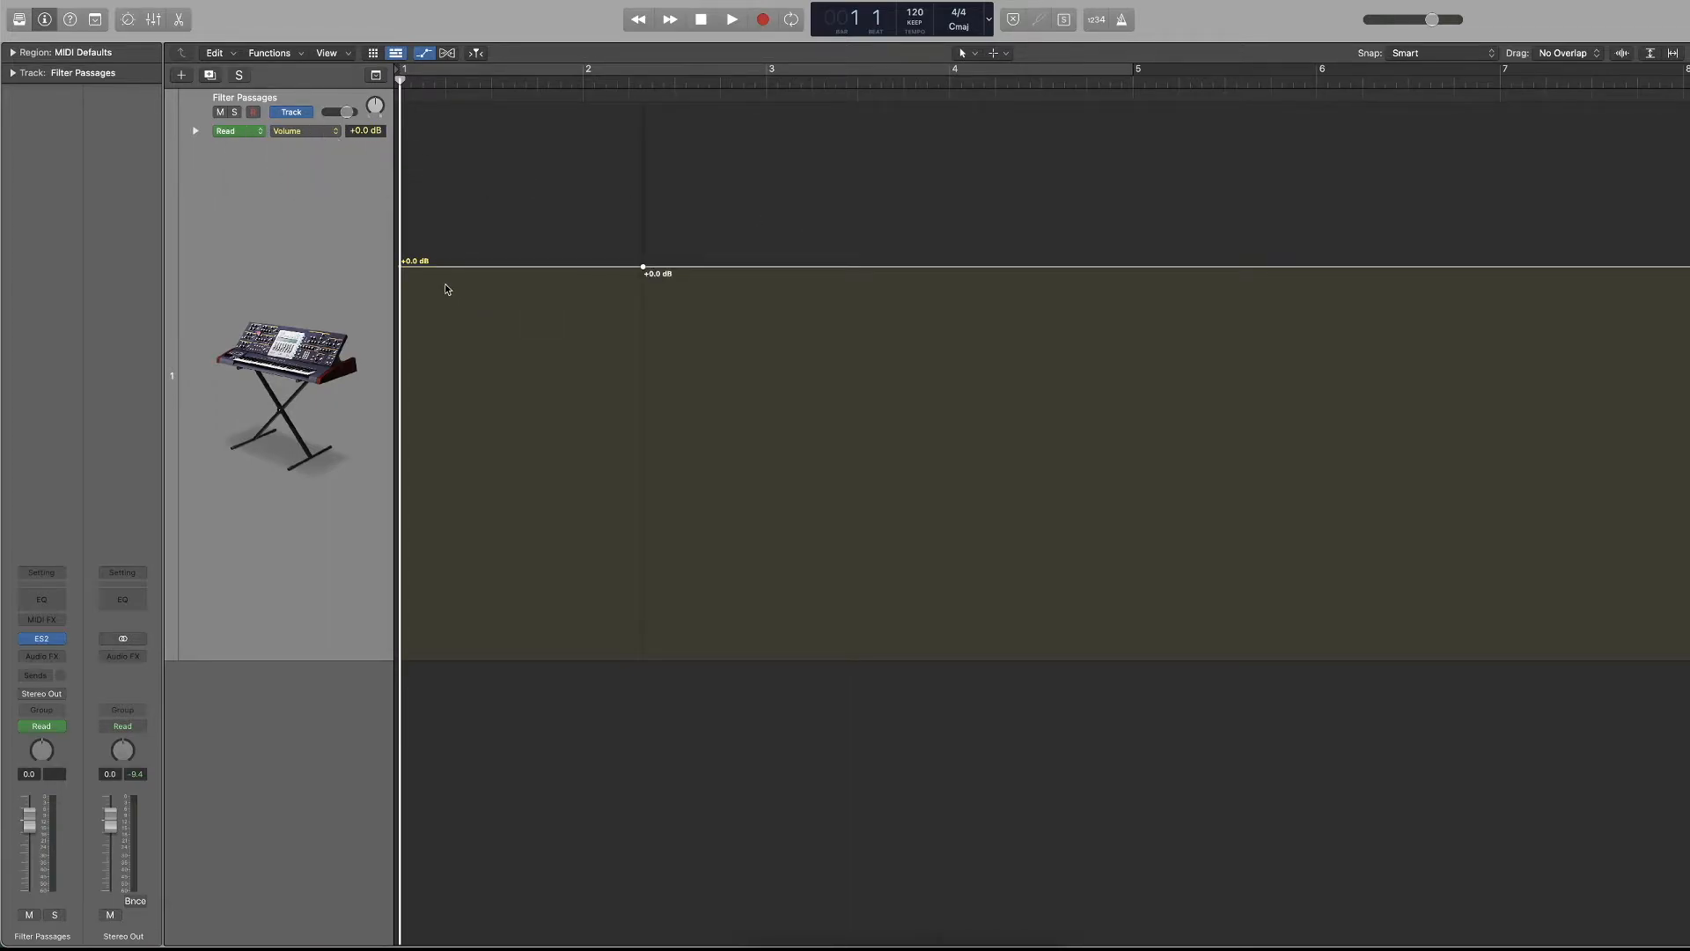
drag(402, 266, 403, 656)
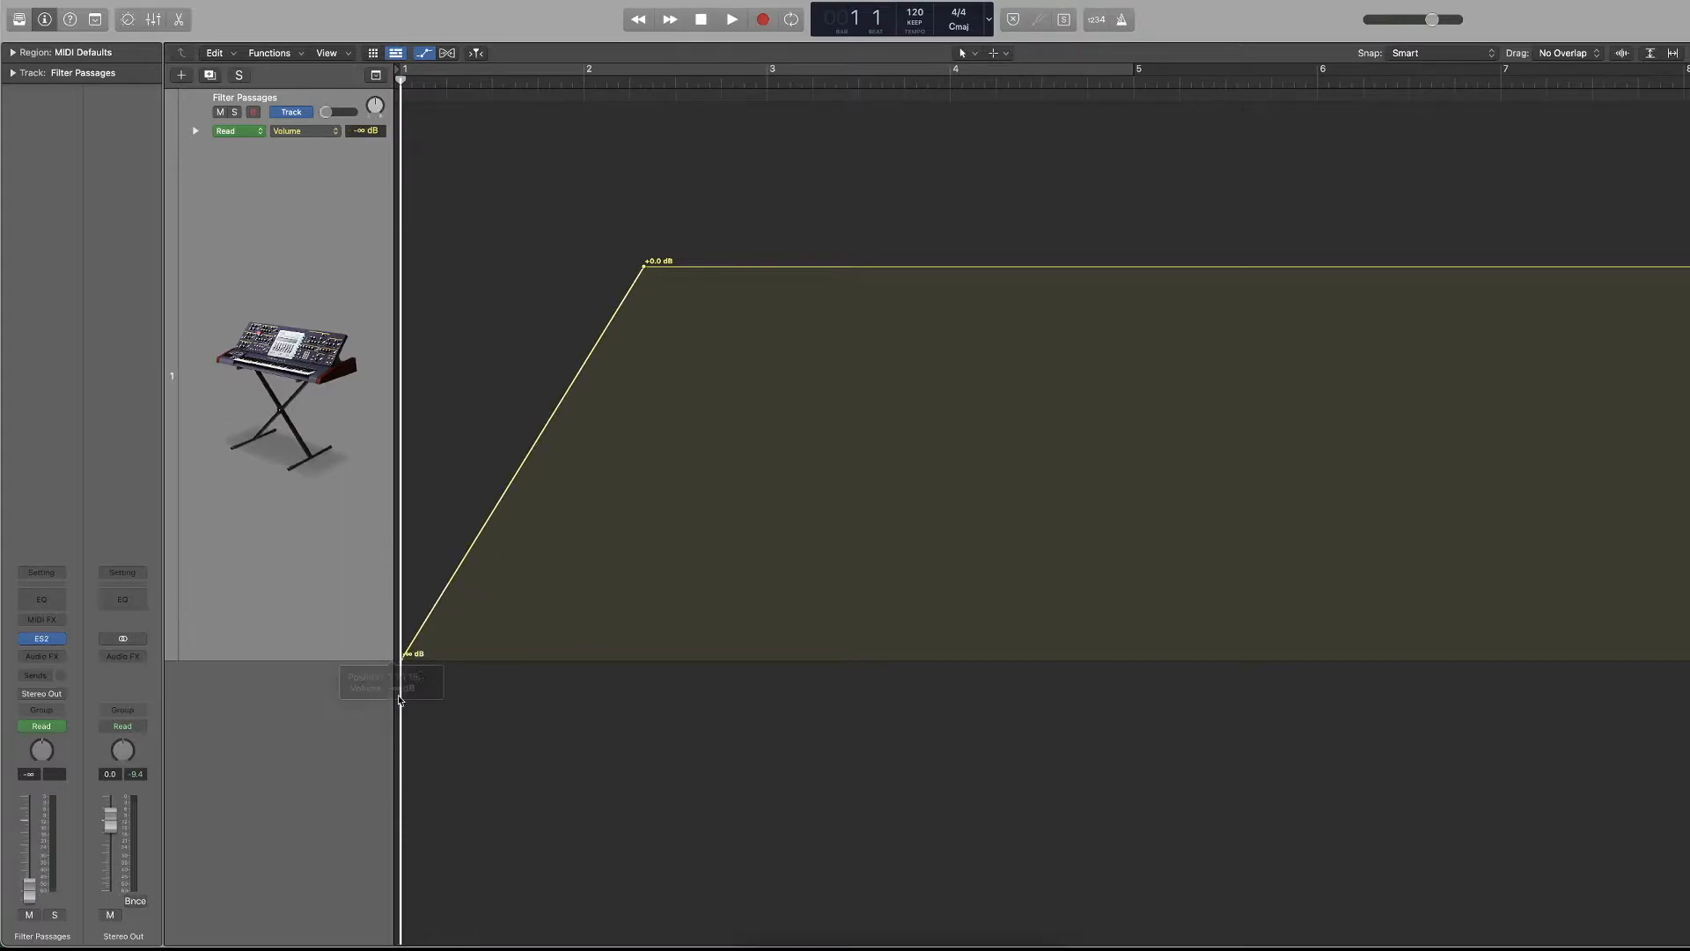
drag(960, 266, 959, 657)
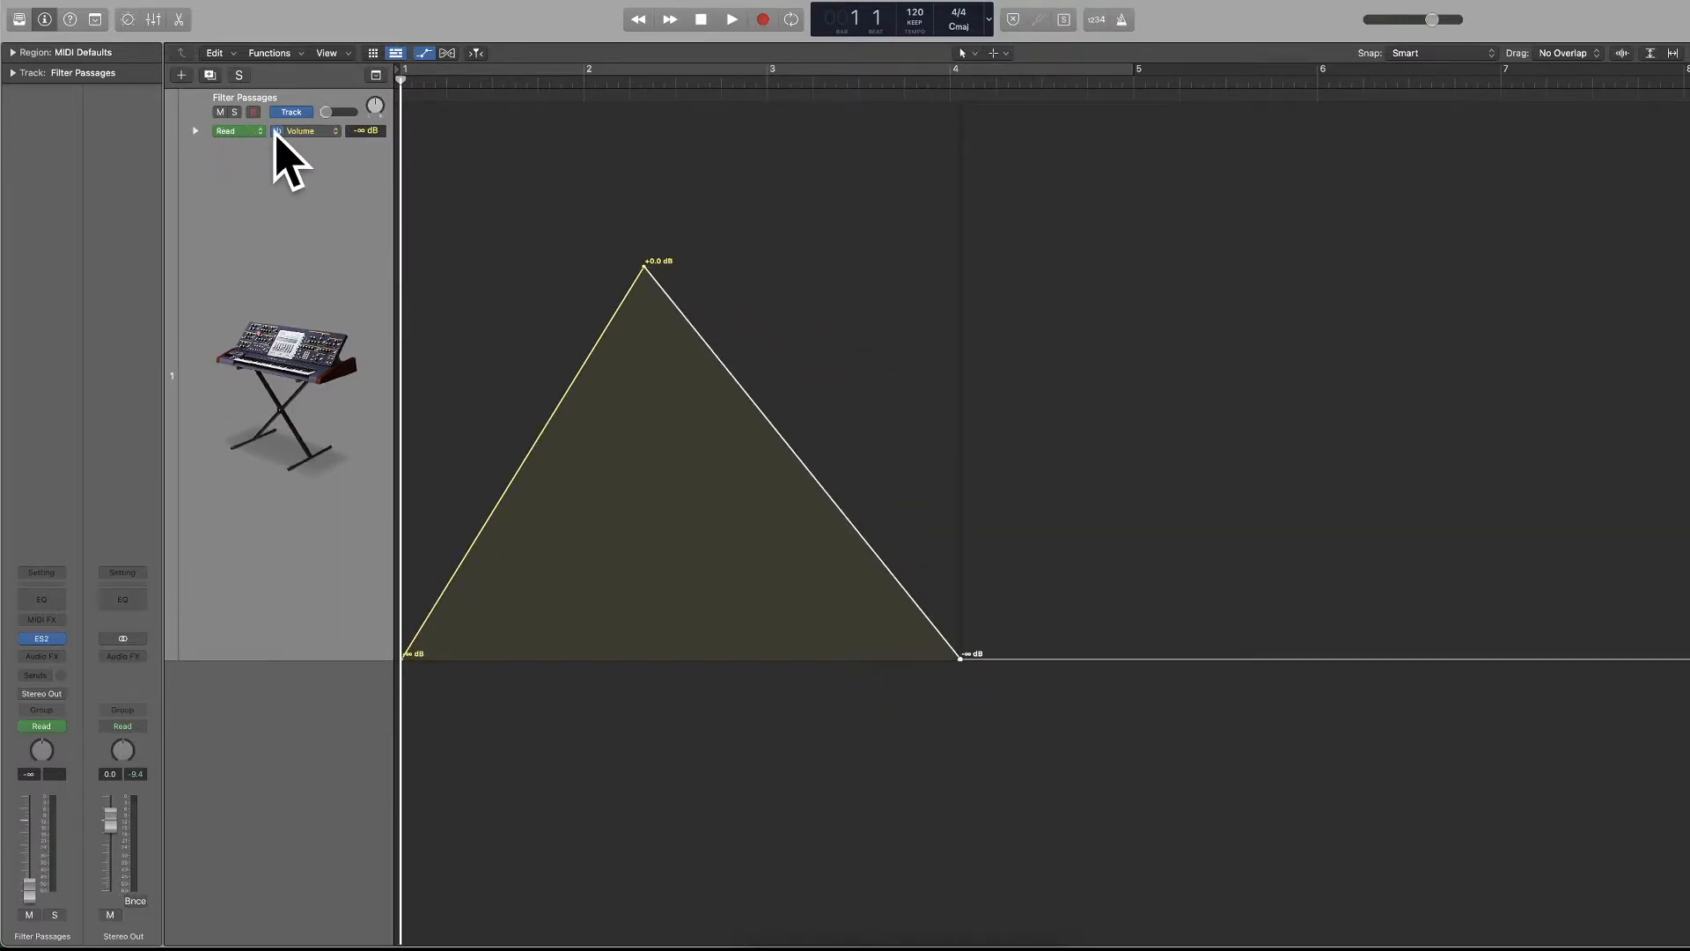
Play through the volume automation and return the playhead to the project start.
key(space)
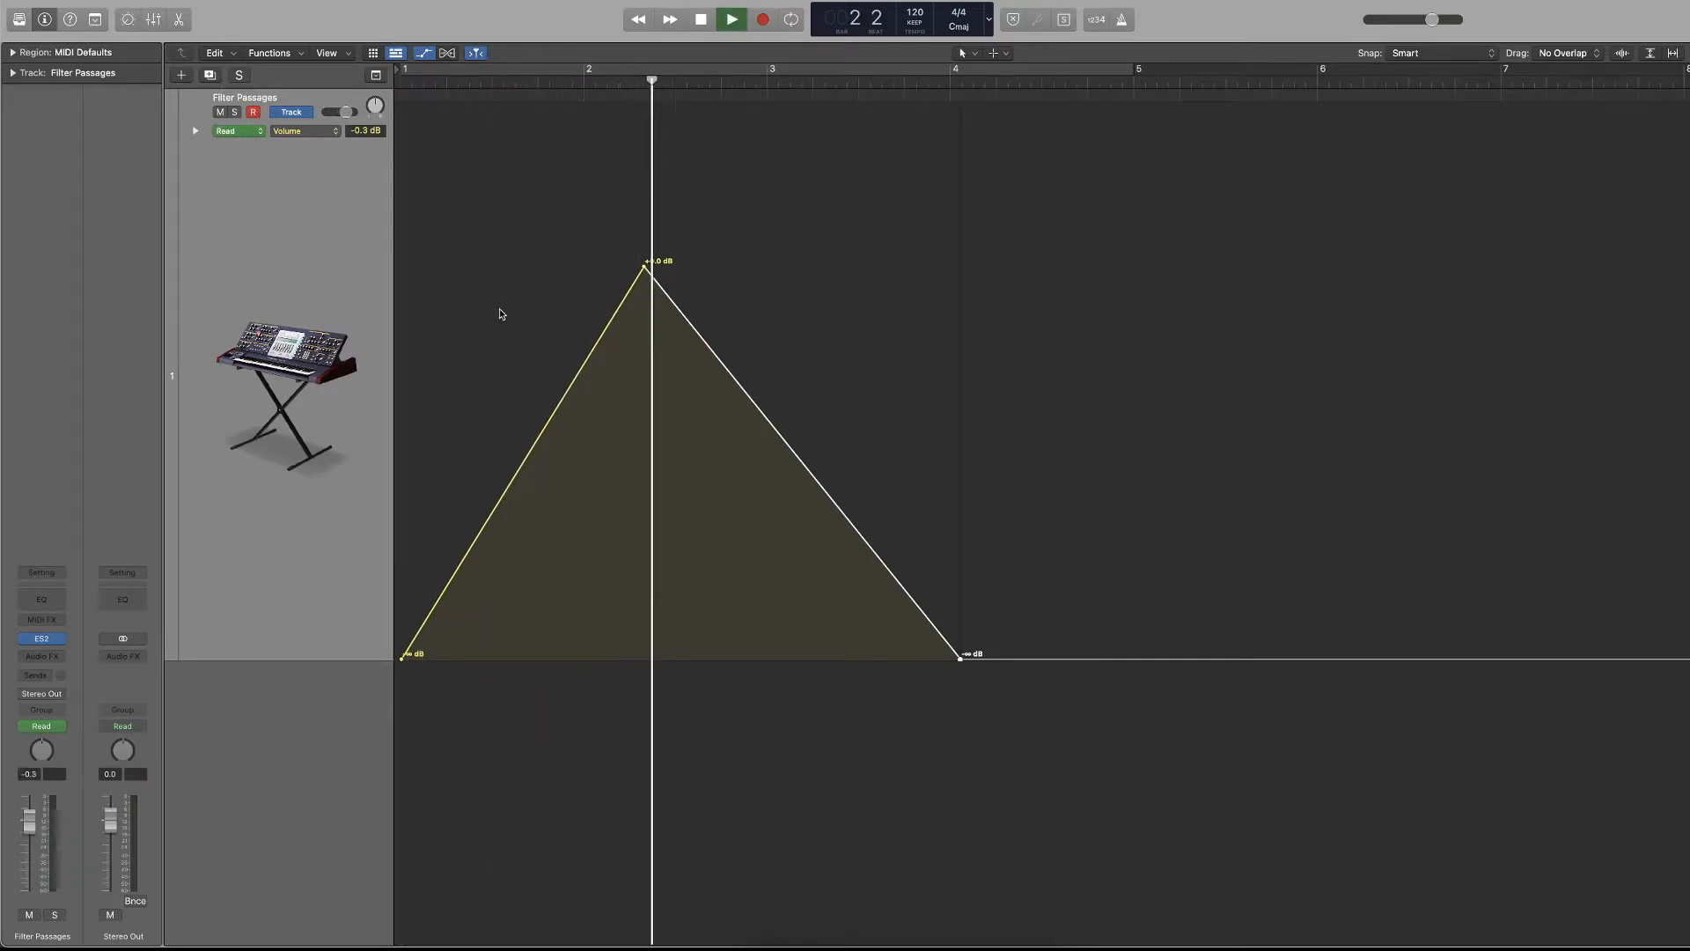
key(space)
key(Return)
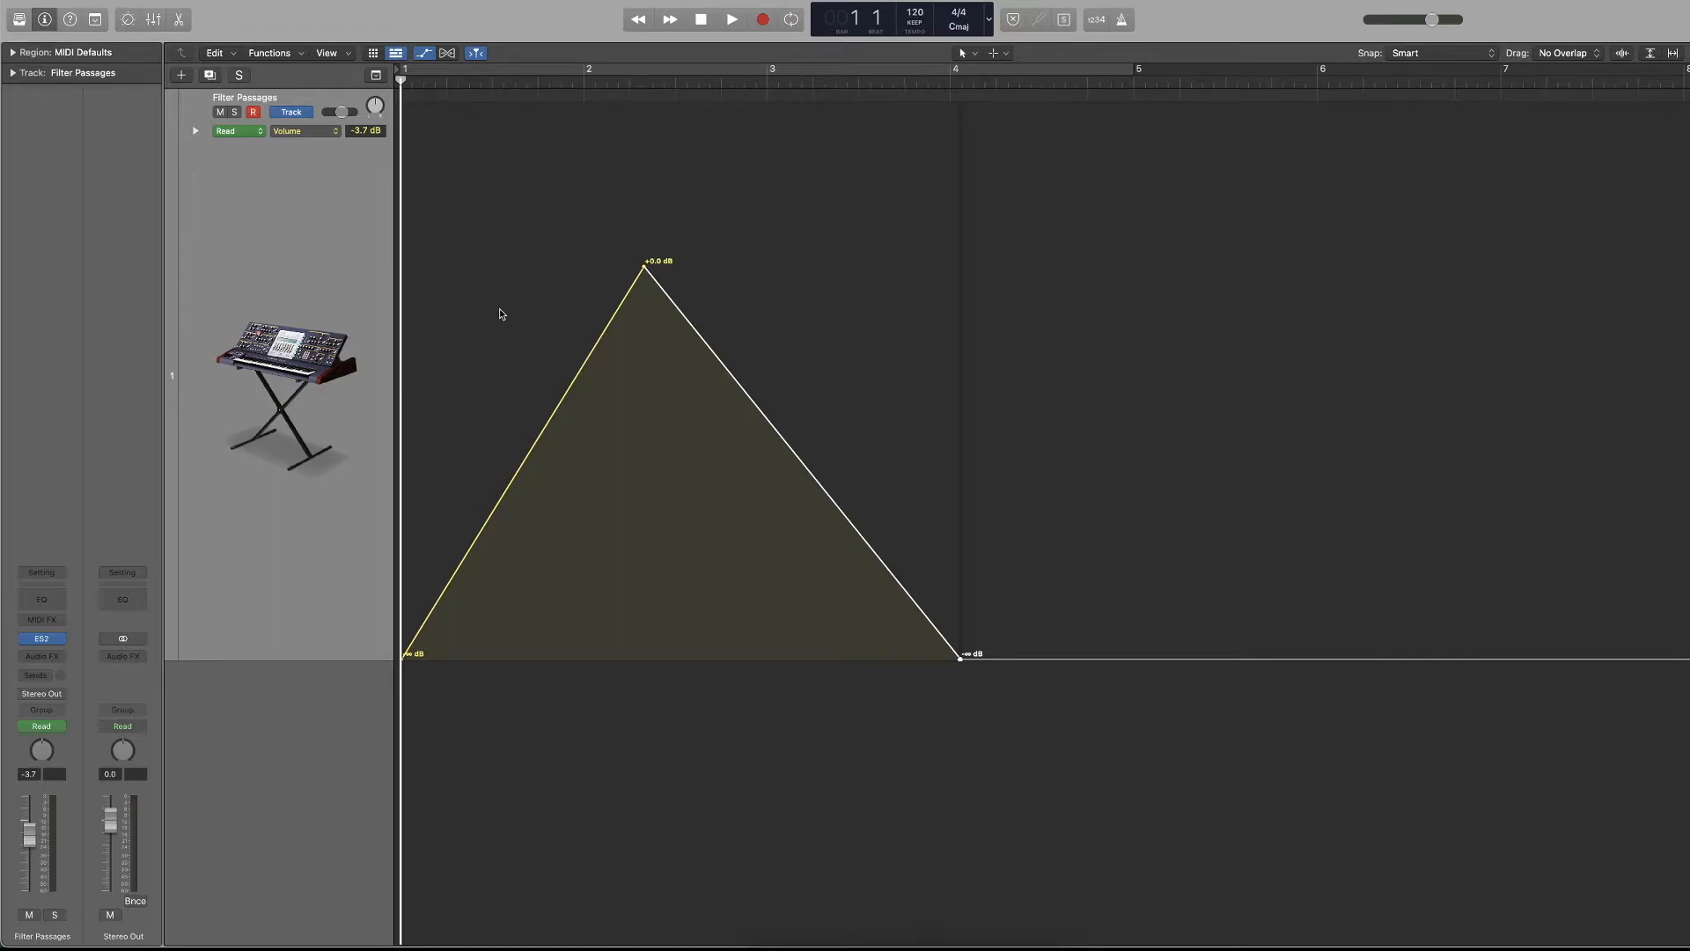
Record a MIDI region with a sustained note on the Filter Passages track from bar 1, and return to the project start.
key(r)
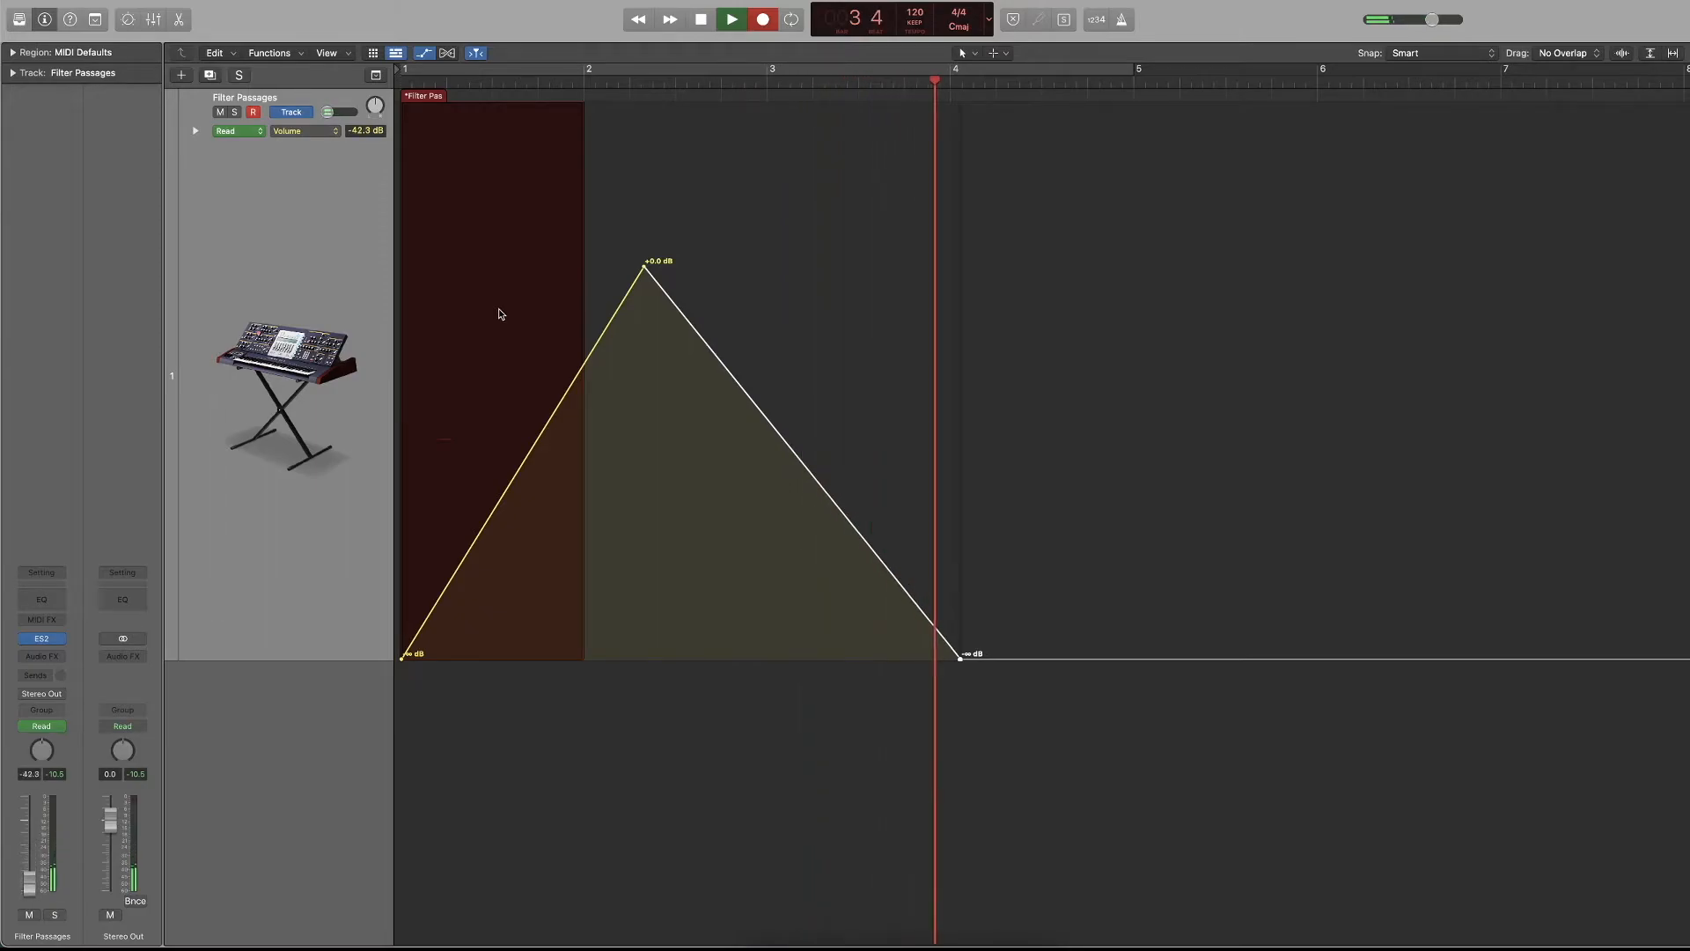
key(space)
key(Return)
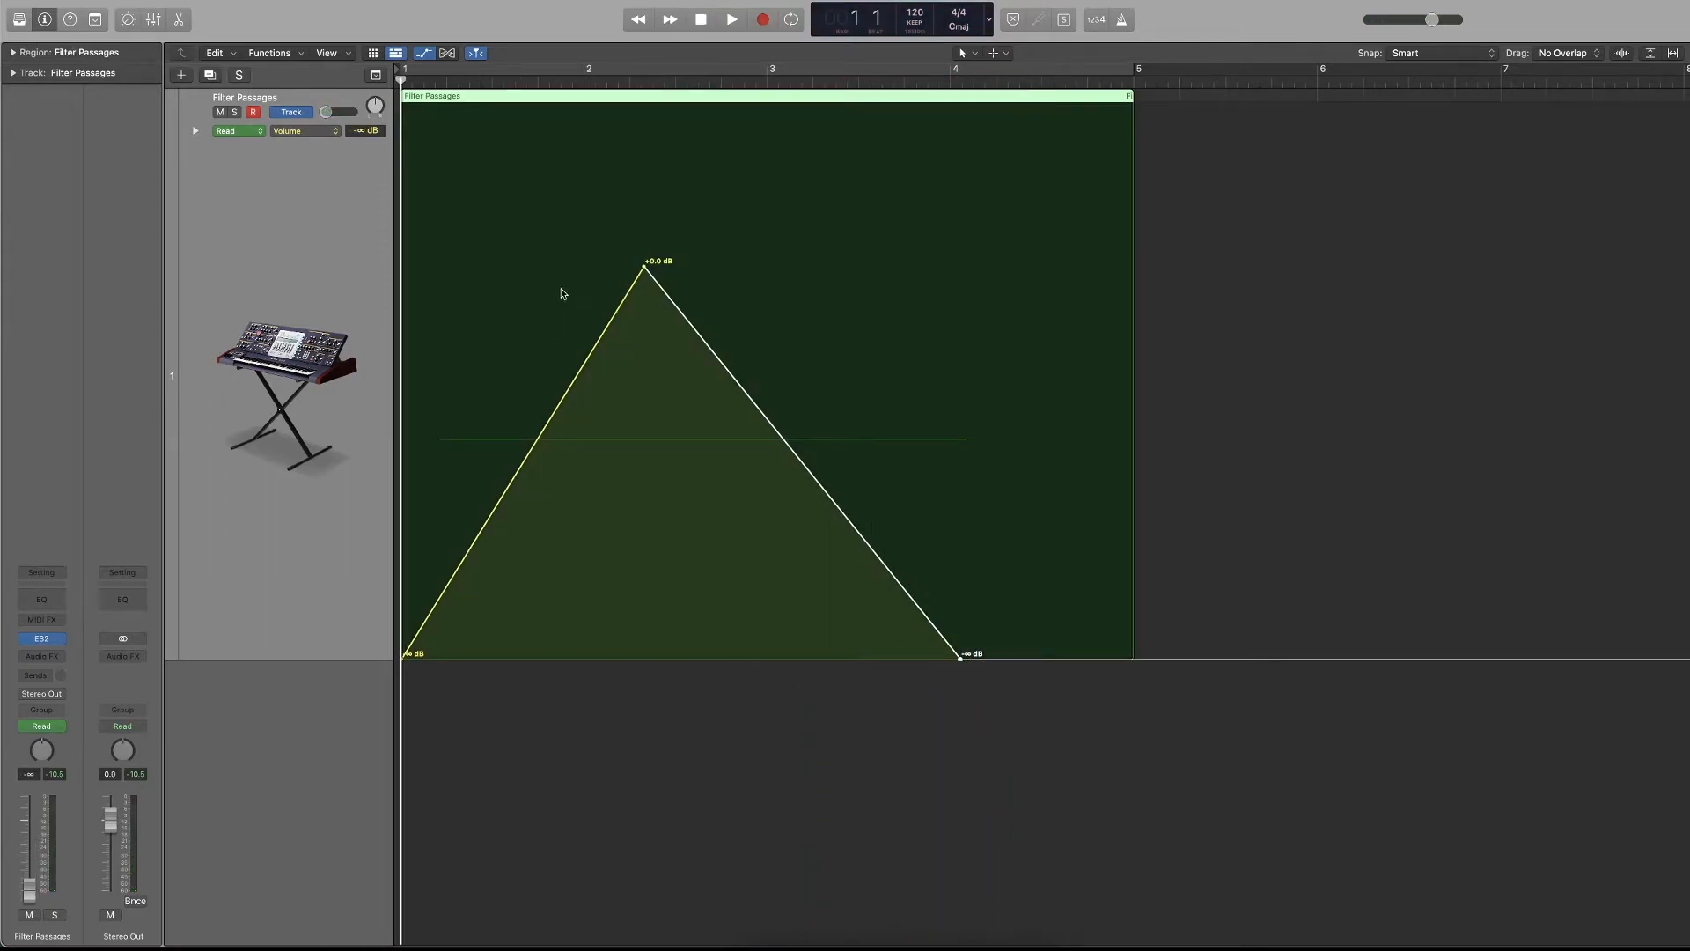
Select and delete the volume automation points over the region, and undo the deletion.
click(990, 258)
drag(1012, 226, 420, 568)
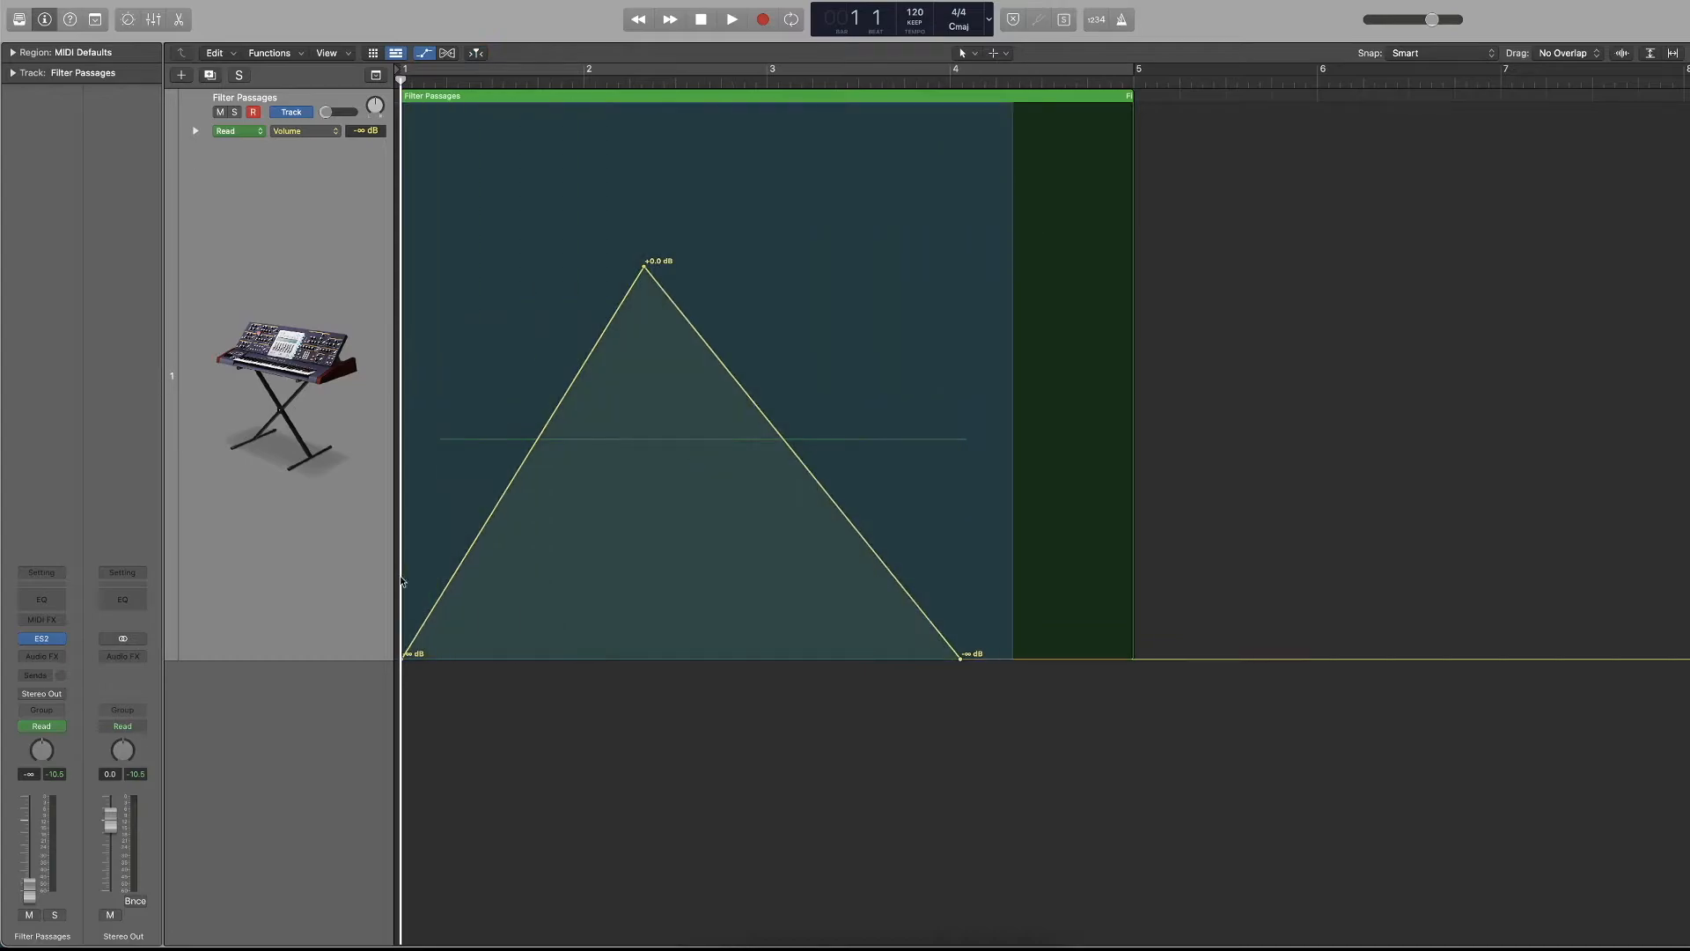
key(Delete)
key(super+z)
Shift the volume automation's peak and end points earlier, placing the peak at about bar 2 and -9.4 dB.
drag(1001, 240, 595, 483)
drag(580, 266, 761, 367)
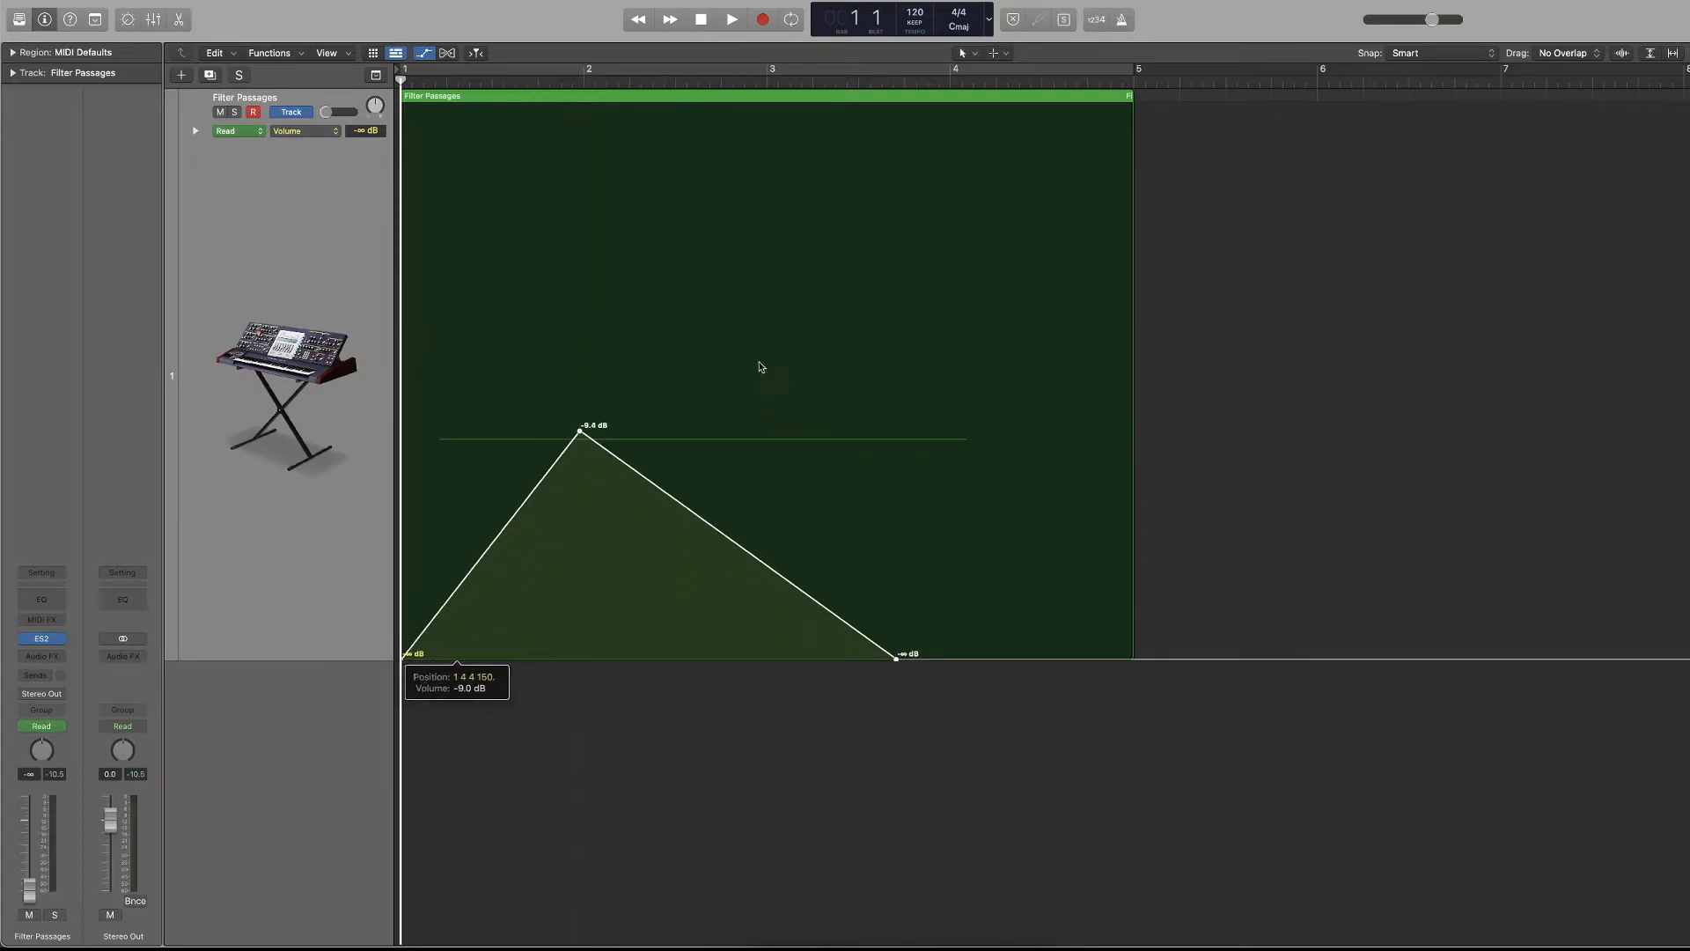
Delete all volume automation points, reset the Filter Passages volume to +0.0 dB, and play the region briefly.
drag(980, 331, 394, 727)
key(Delete)
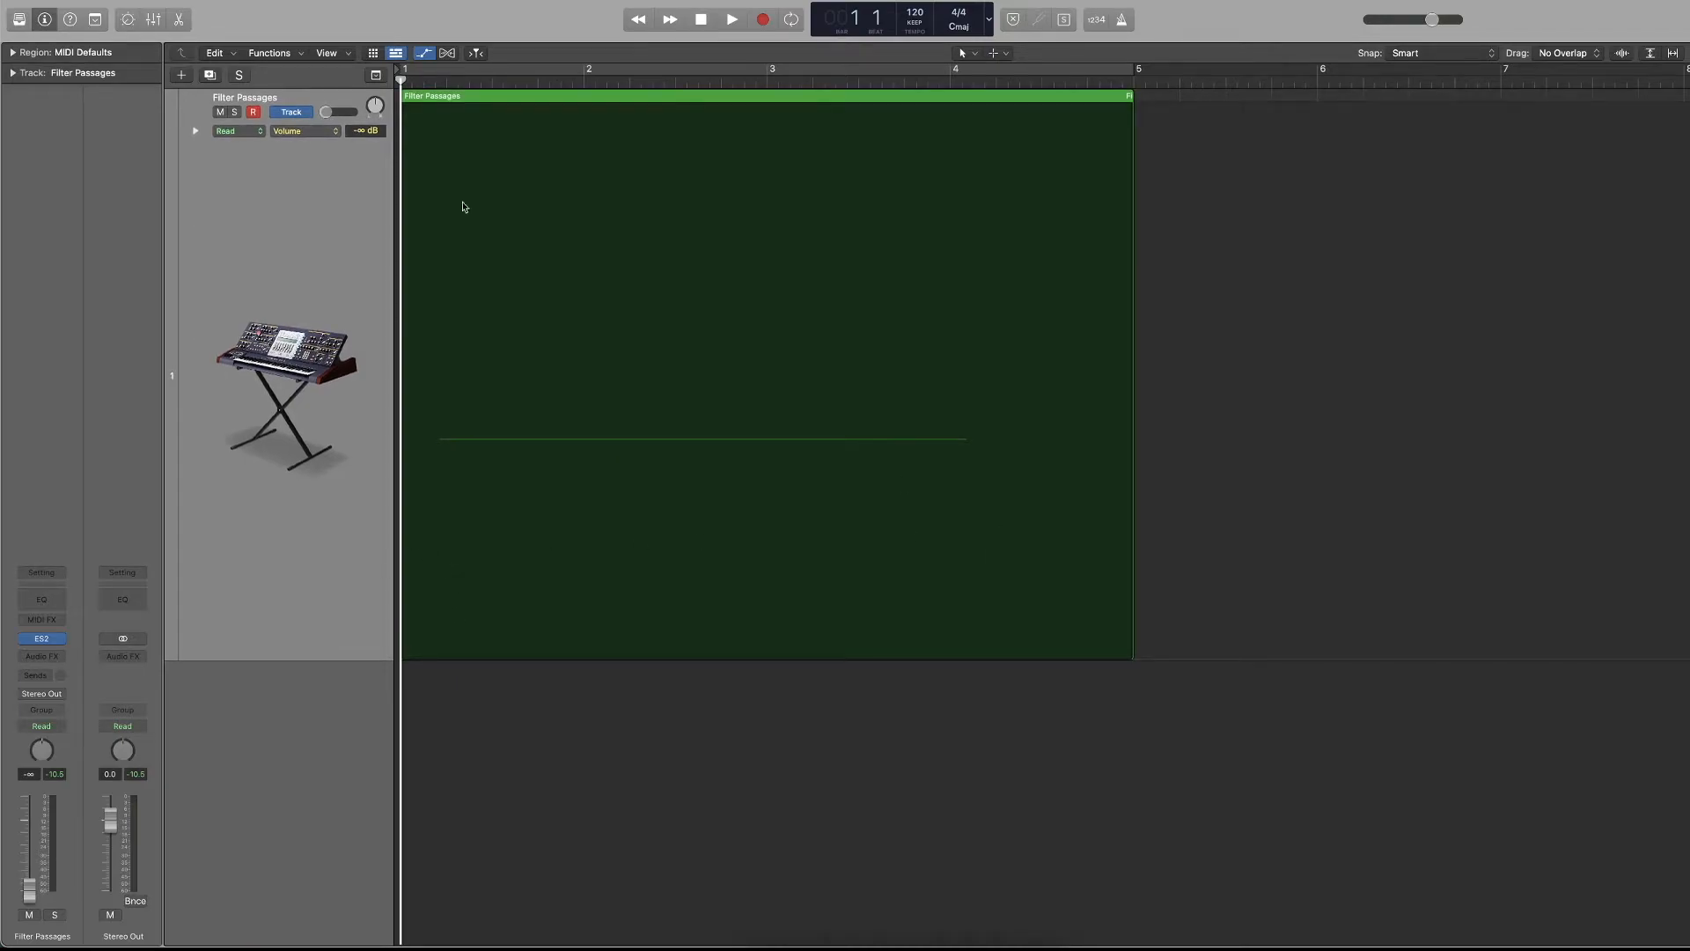
alt+click(337, 120)
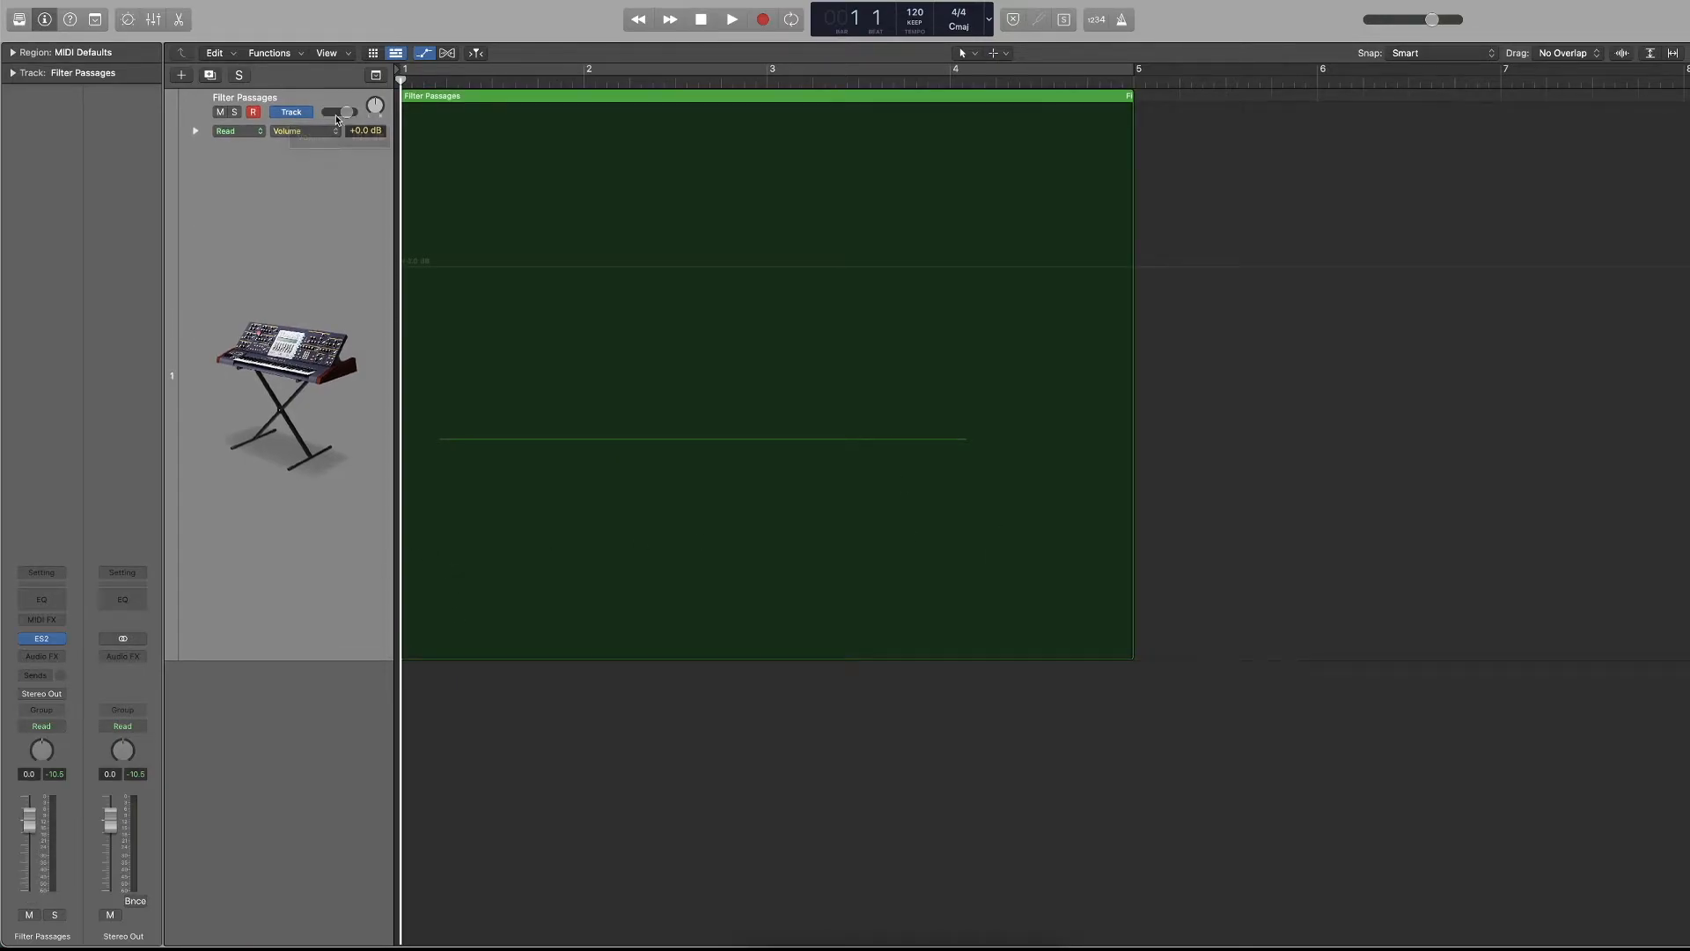
key(space)
key(space)
key(super+shift+z)
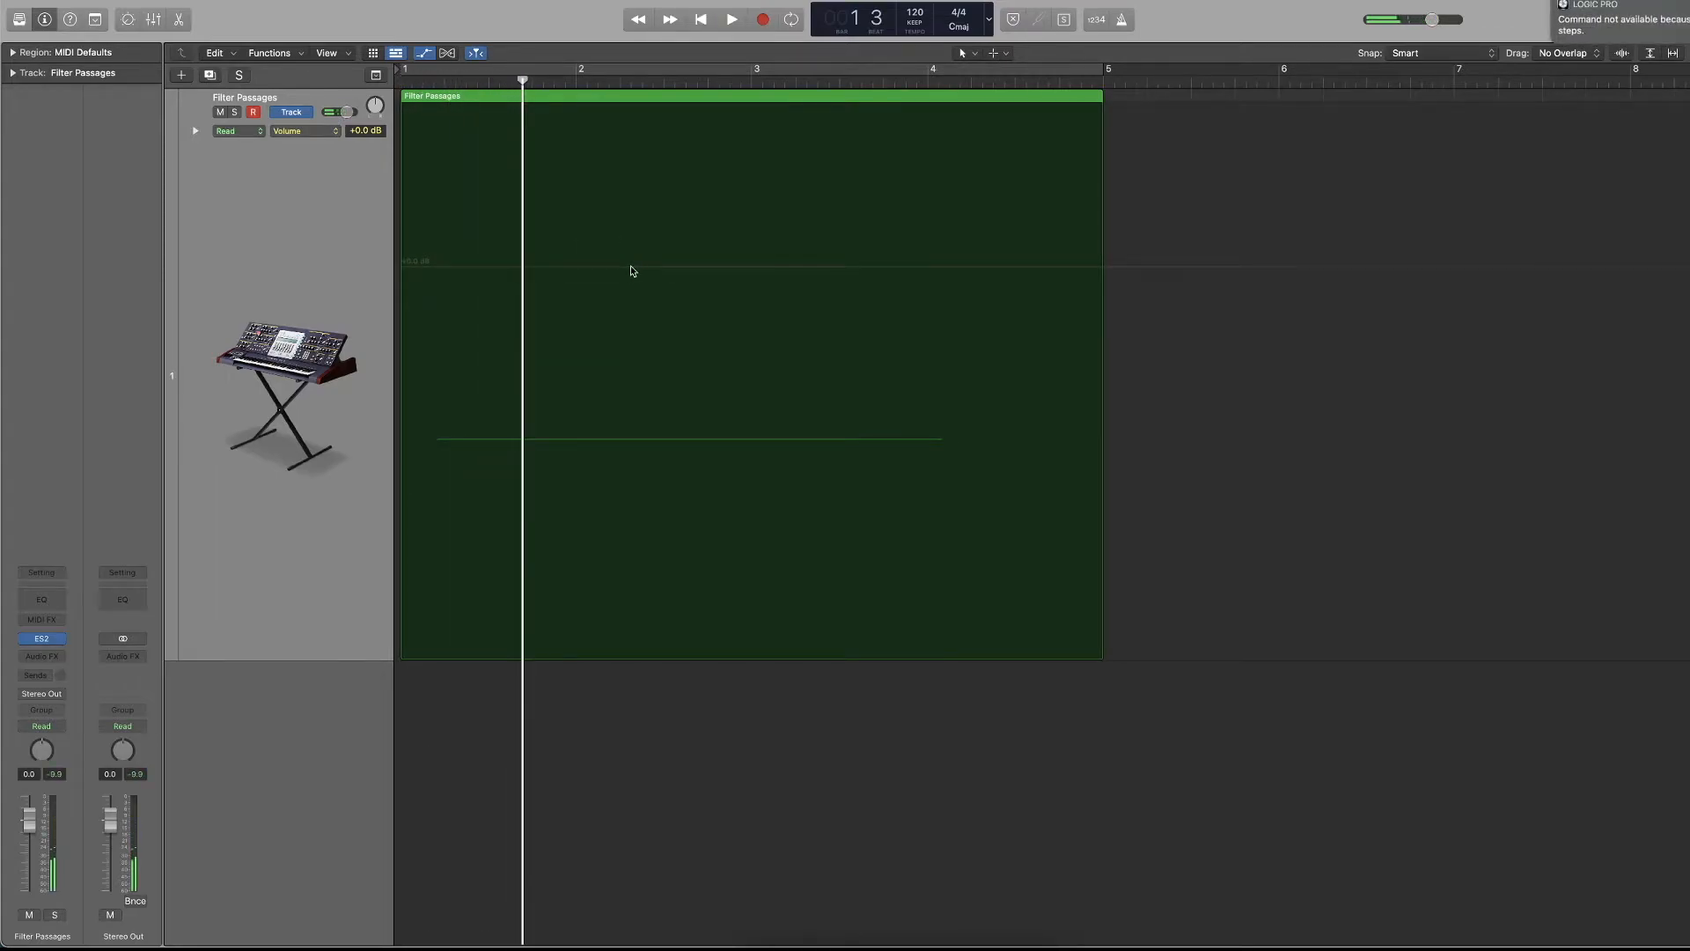
Undo the last volume automation edits to bring back the curve peaking at +0.0 dB, and play the region from the start.
key(super+z)
key(super+z)
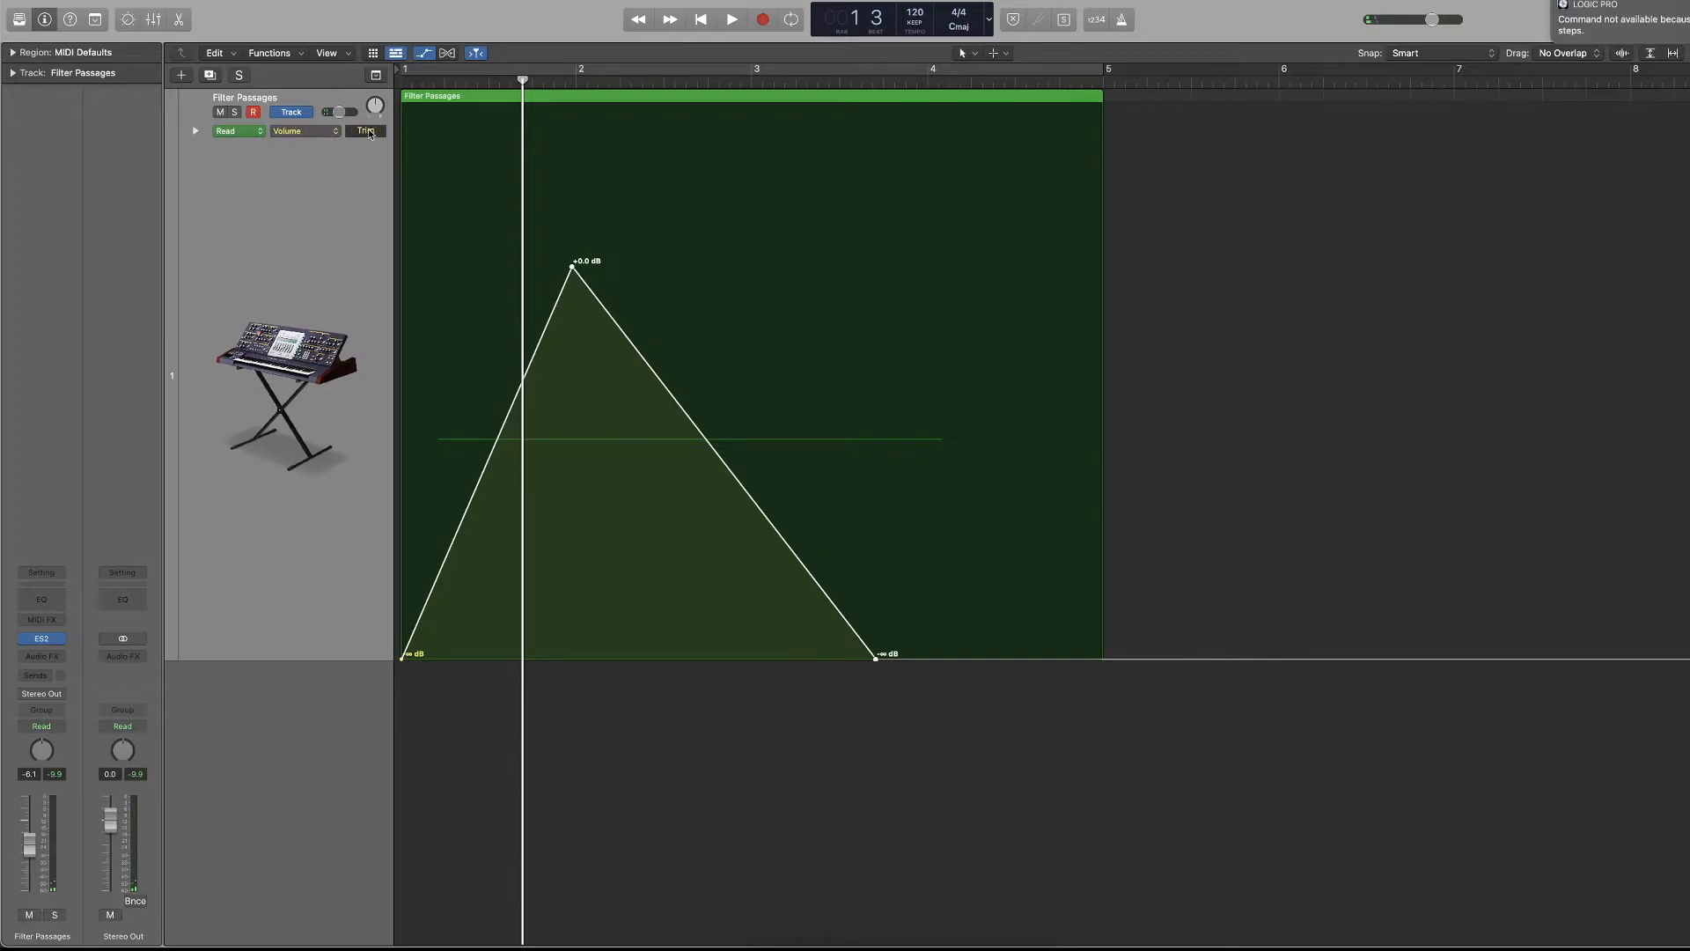
key(Return)
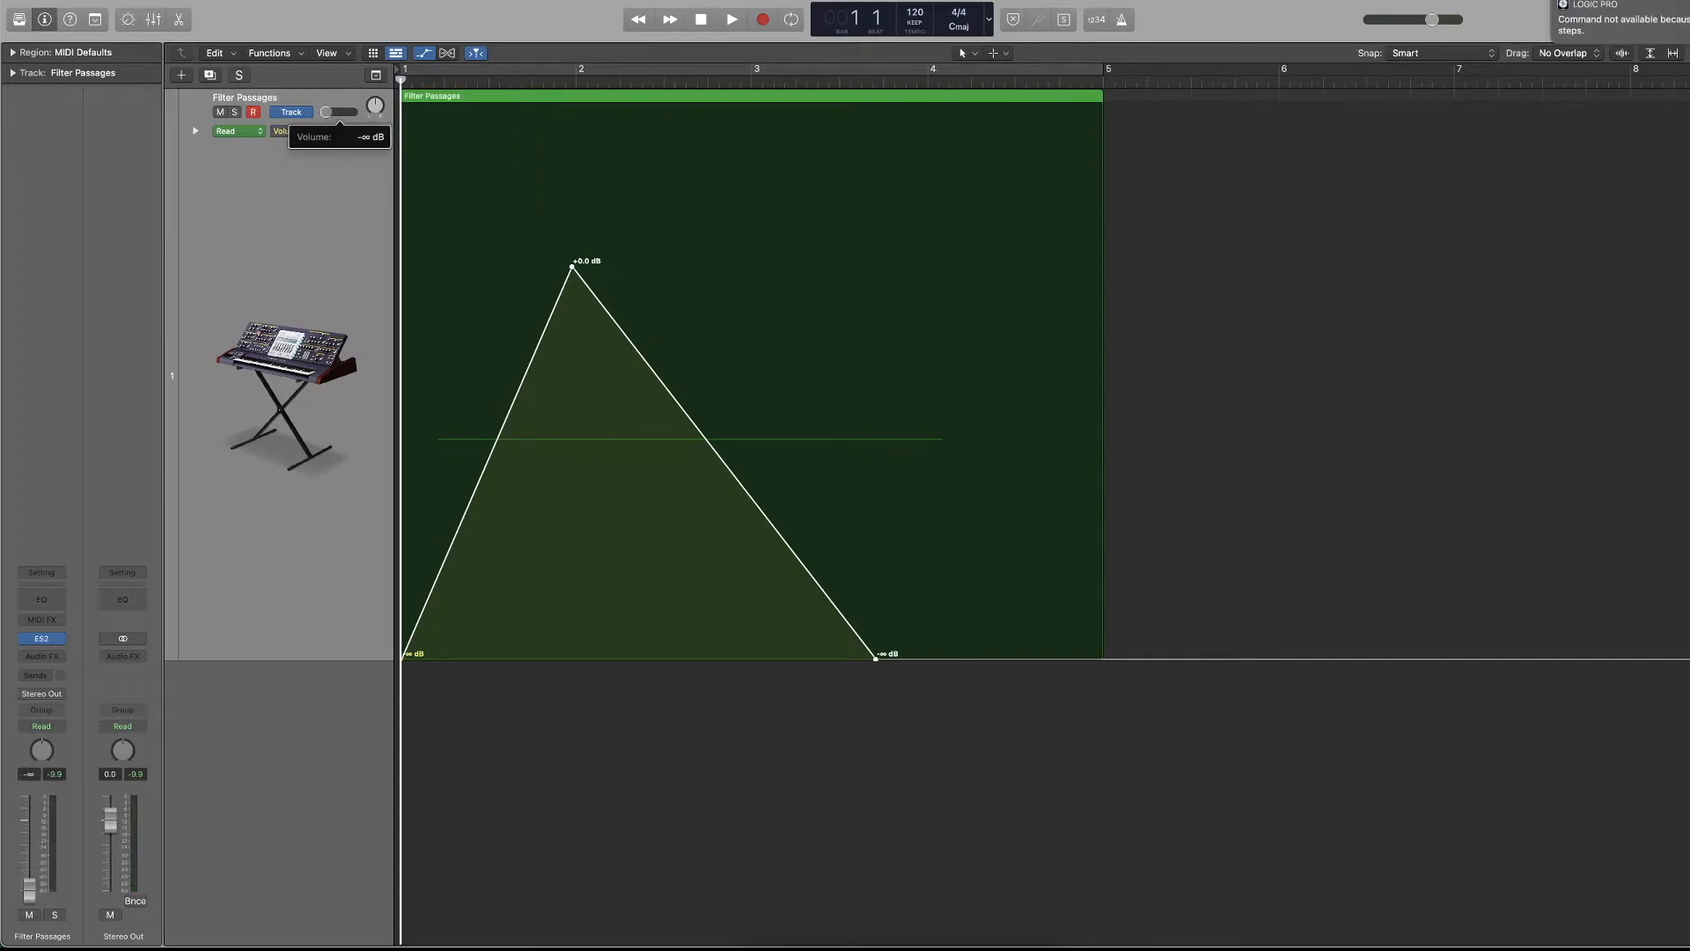
key(space)
key(space)
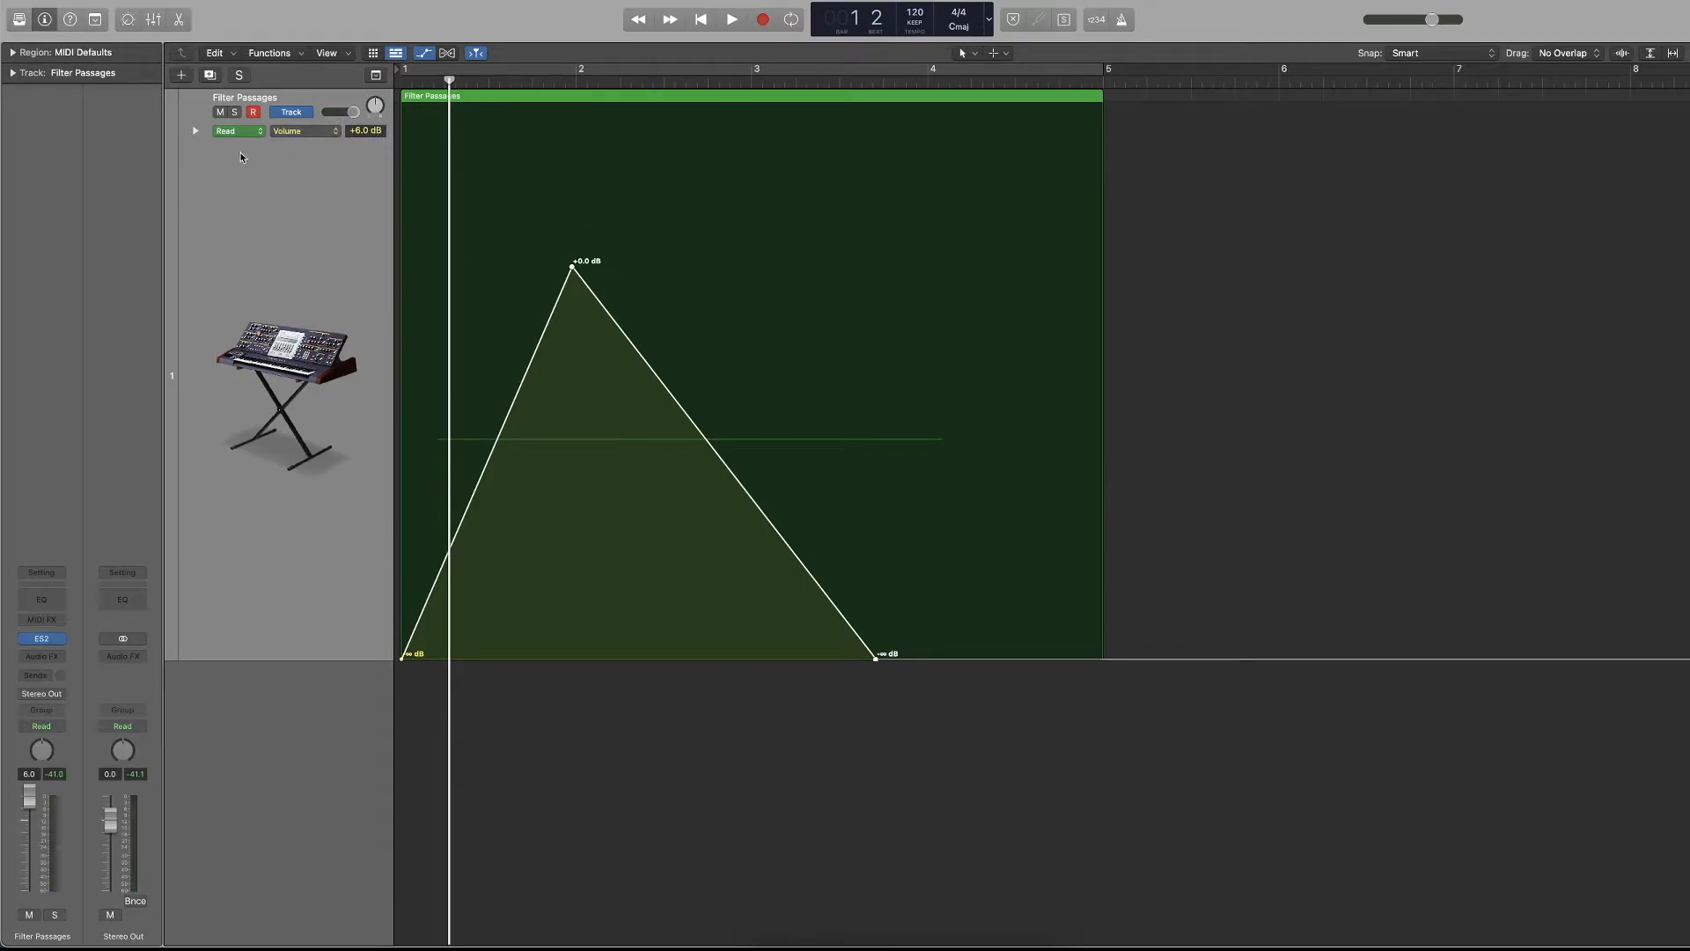
key(space)
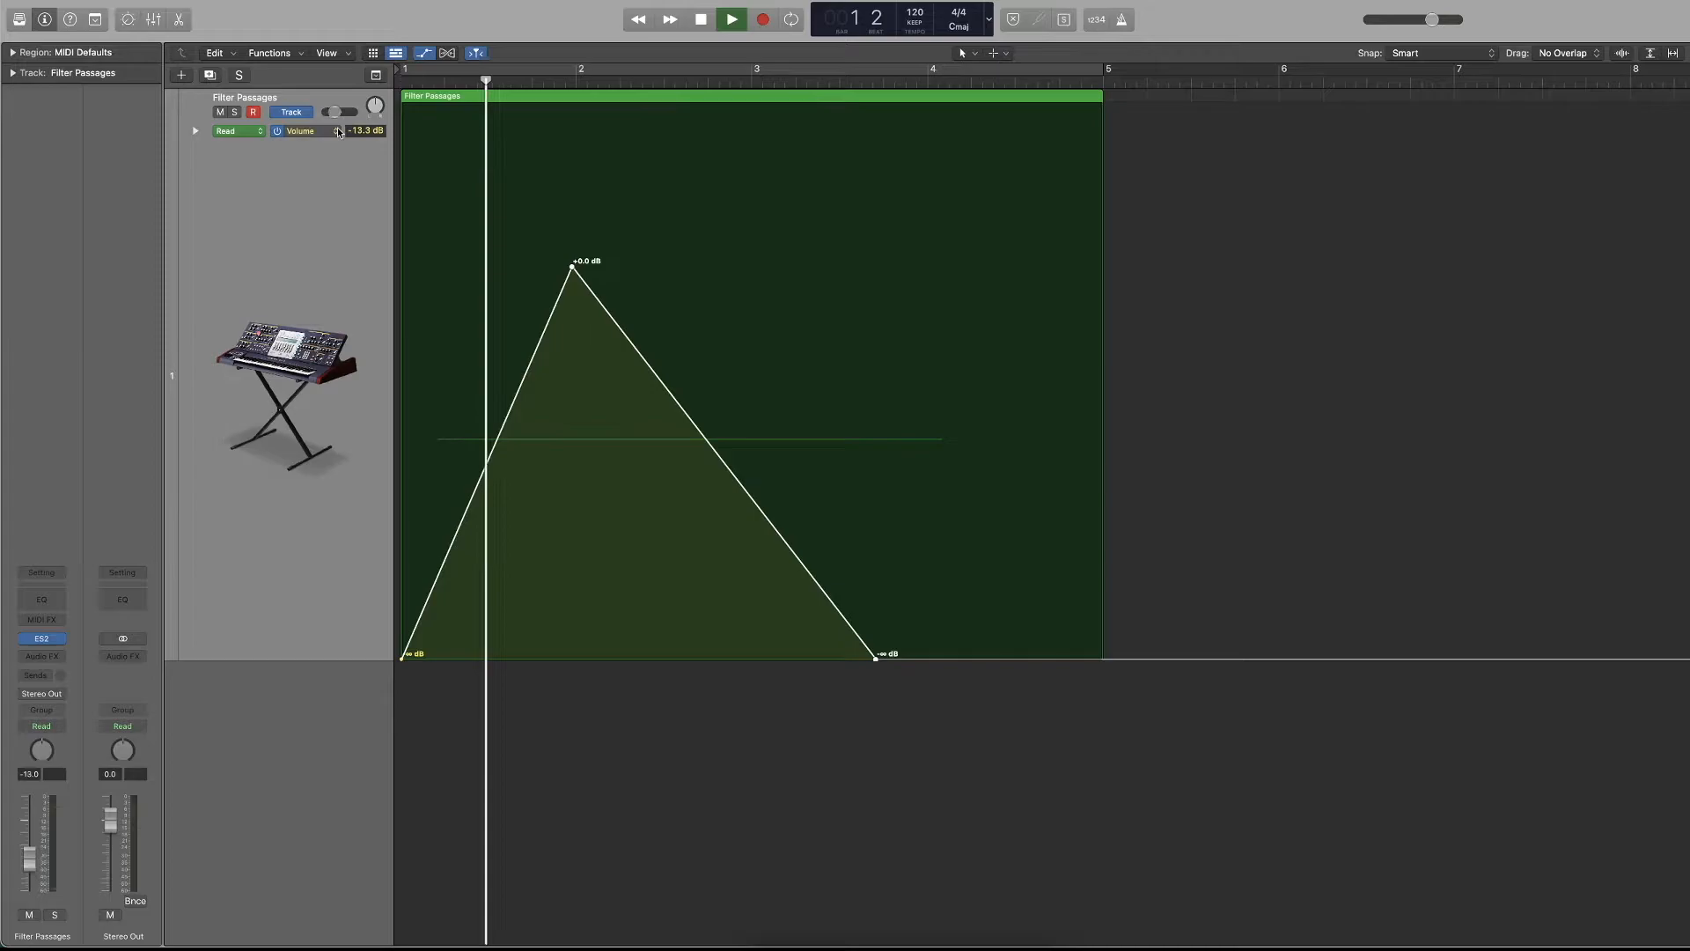
Stop playback, delete the volume automation points, reset the Filter Passages volume to +0.0 dB, and play briefly from the start.
key(space)
drag(951, 290, 396, 669)
key(Delete)
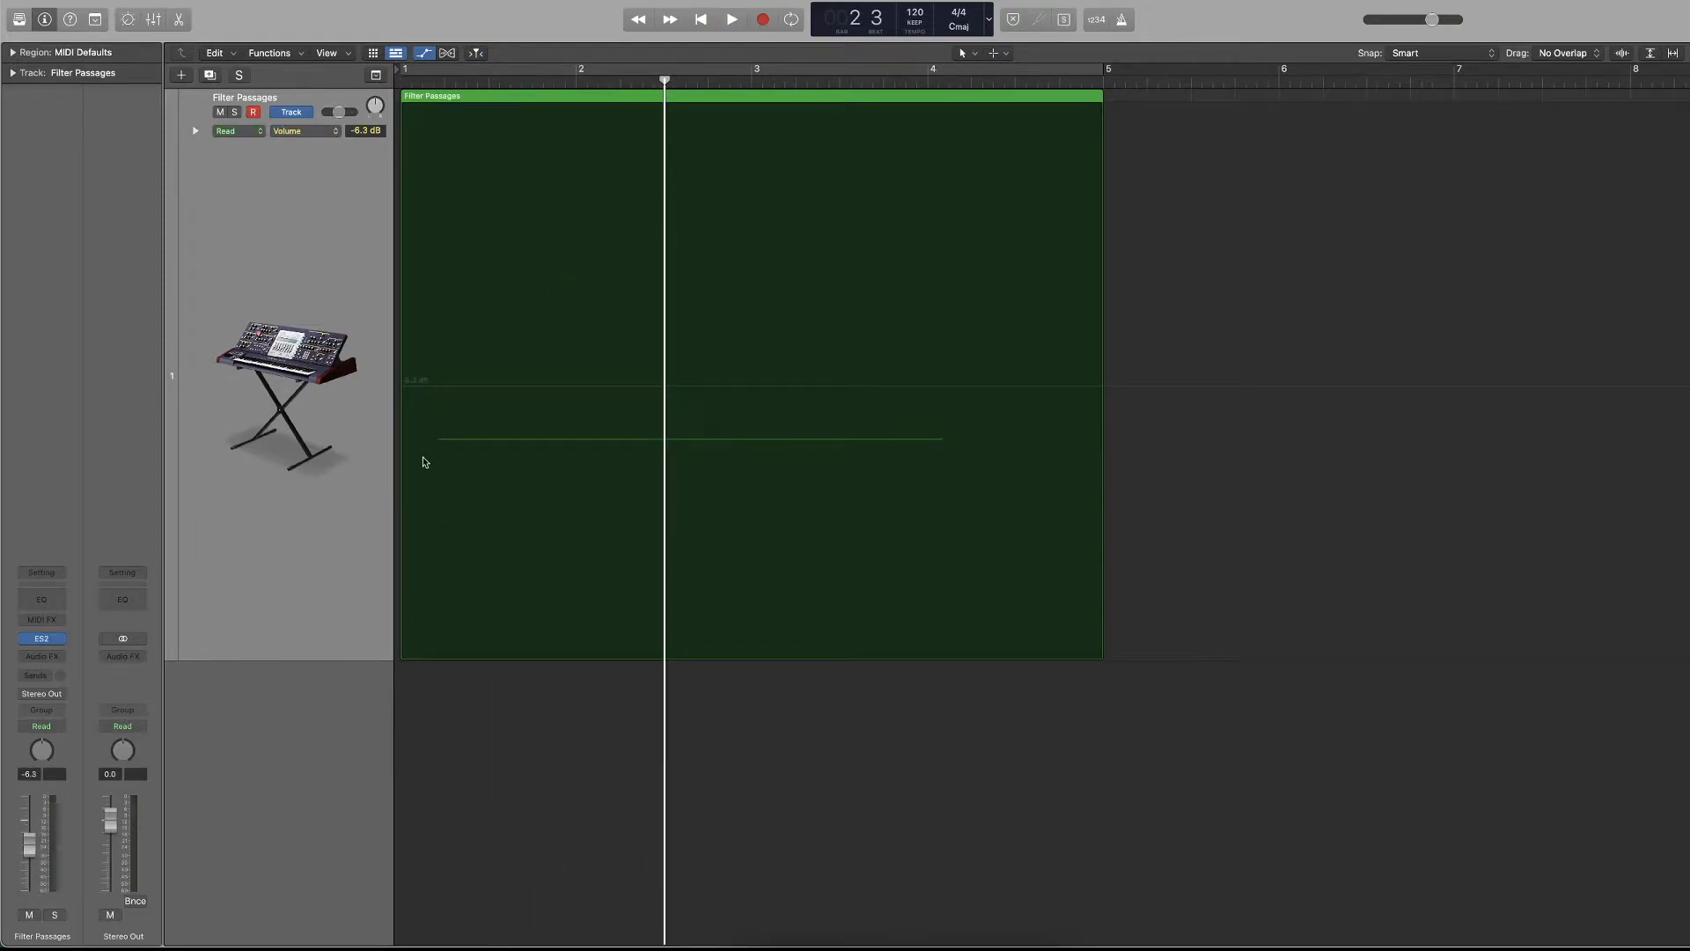
alt+click(339, 112)
key(Return)
key(space)
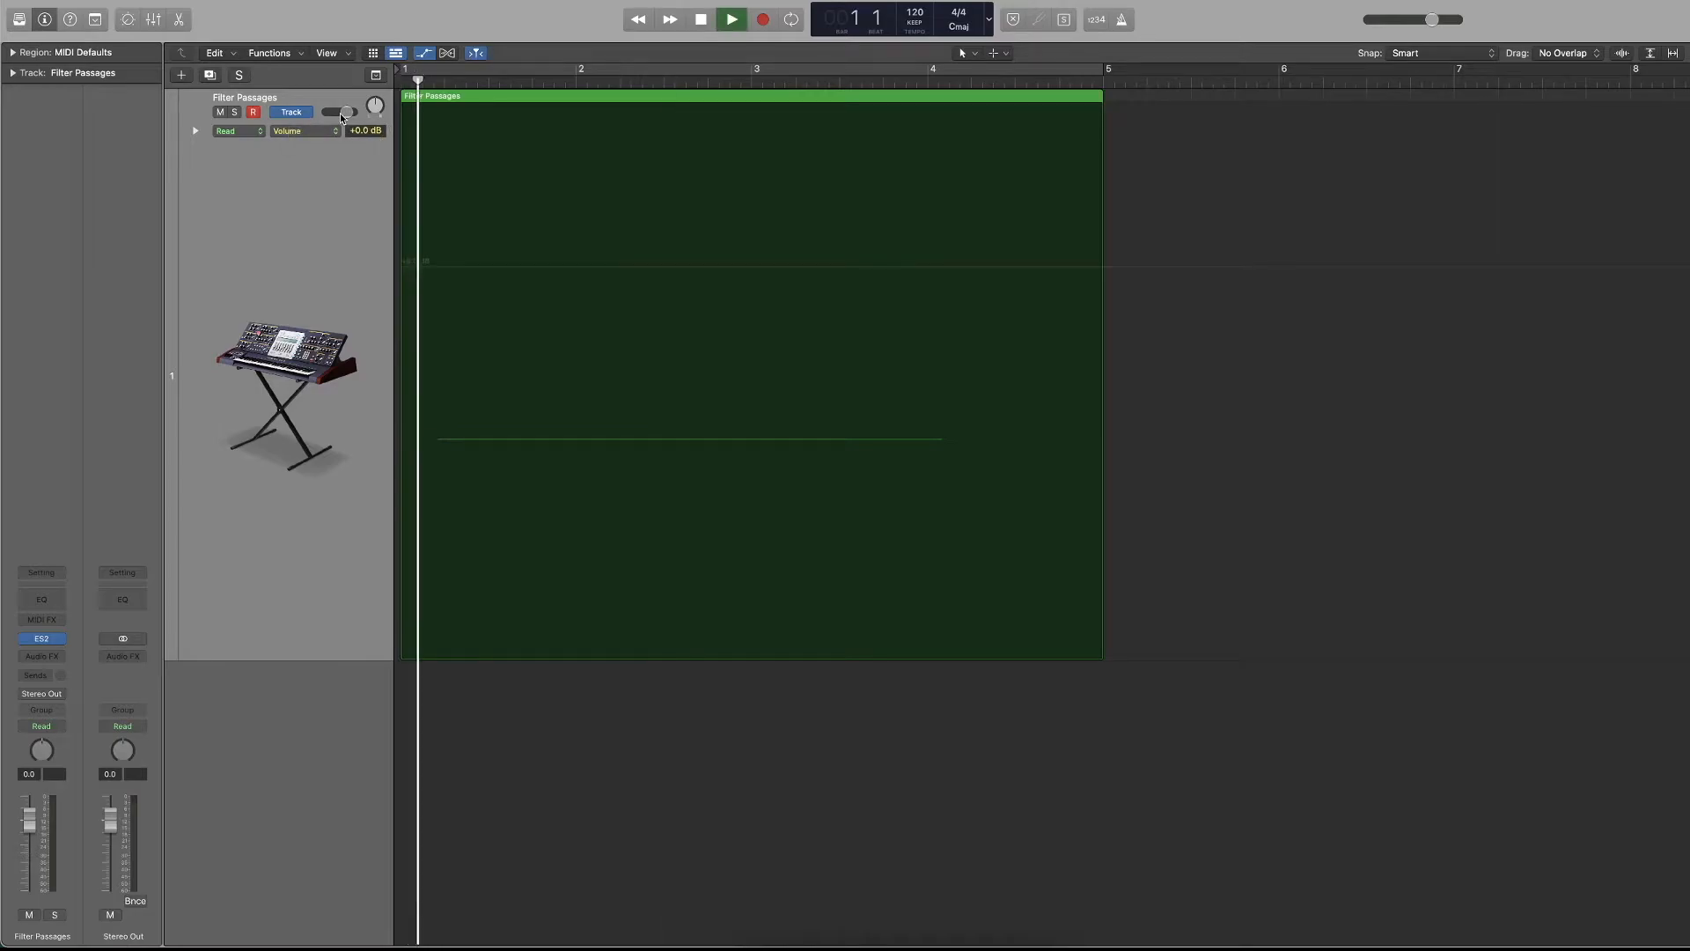
key(space)
key(Return)
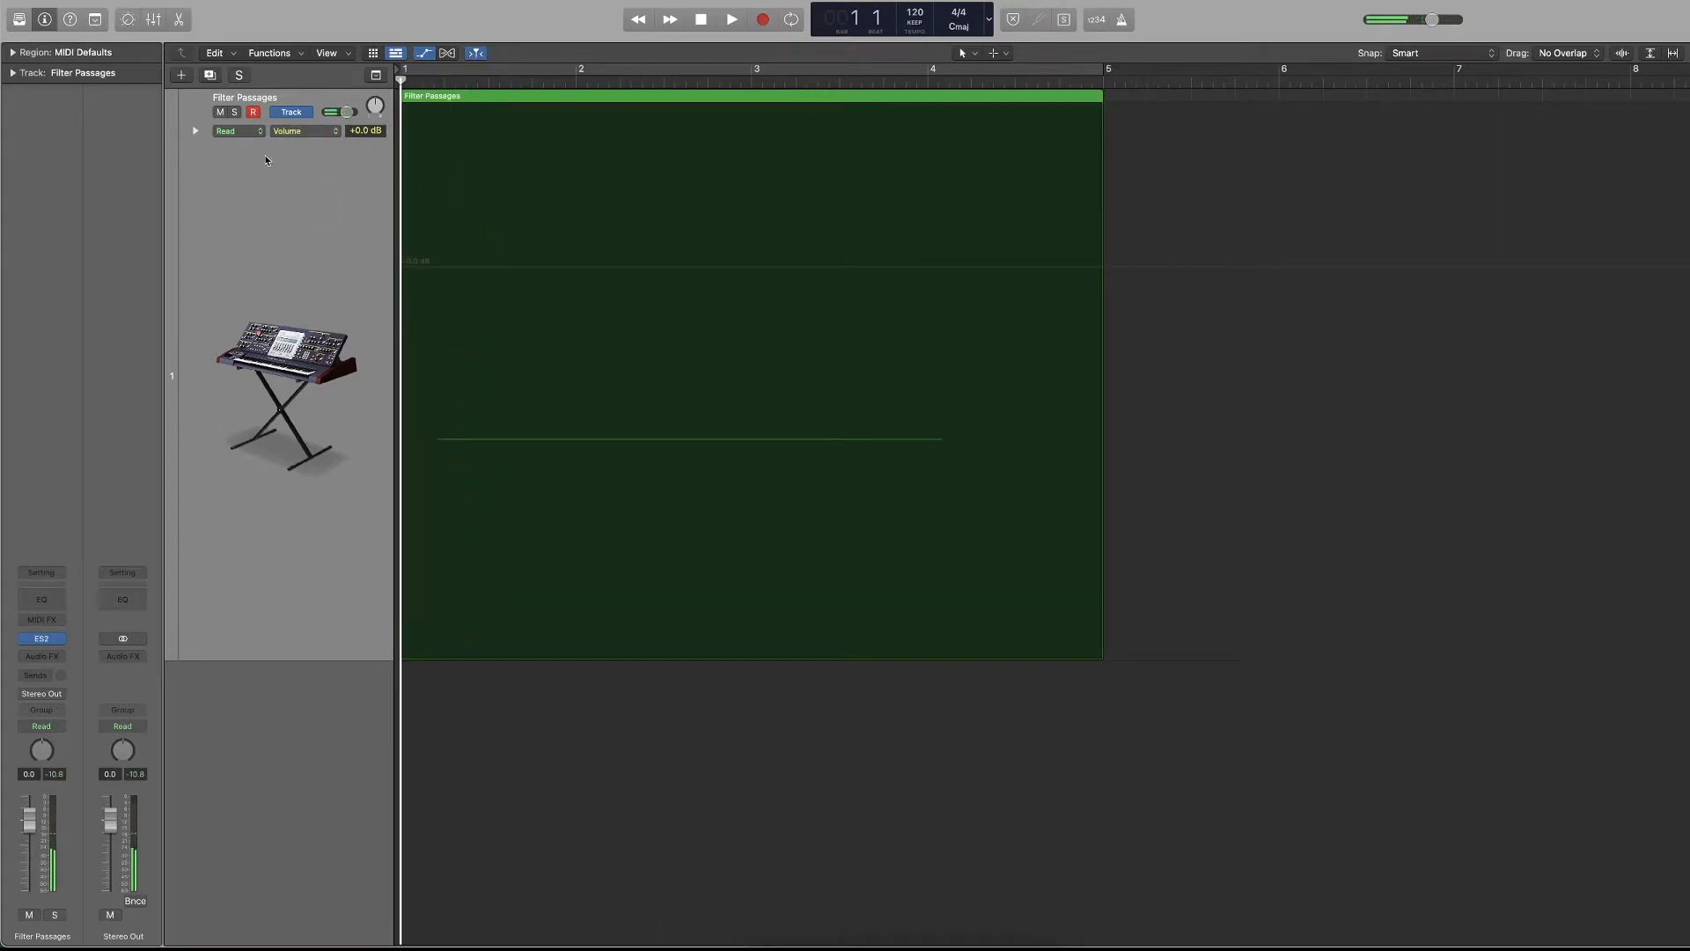
Set the track's automation mode to Touch, lower its volume to -∞ dB, and record volume fader moves during playback through about bar 4.
click(240, 130)
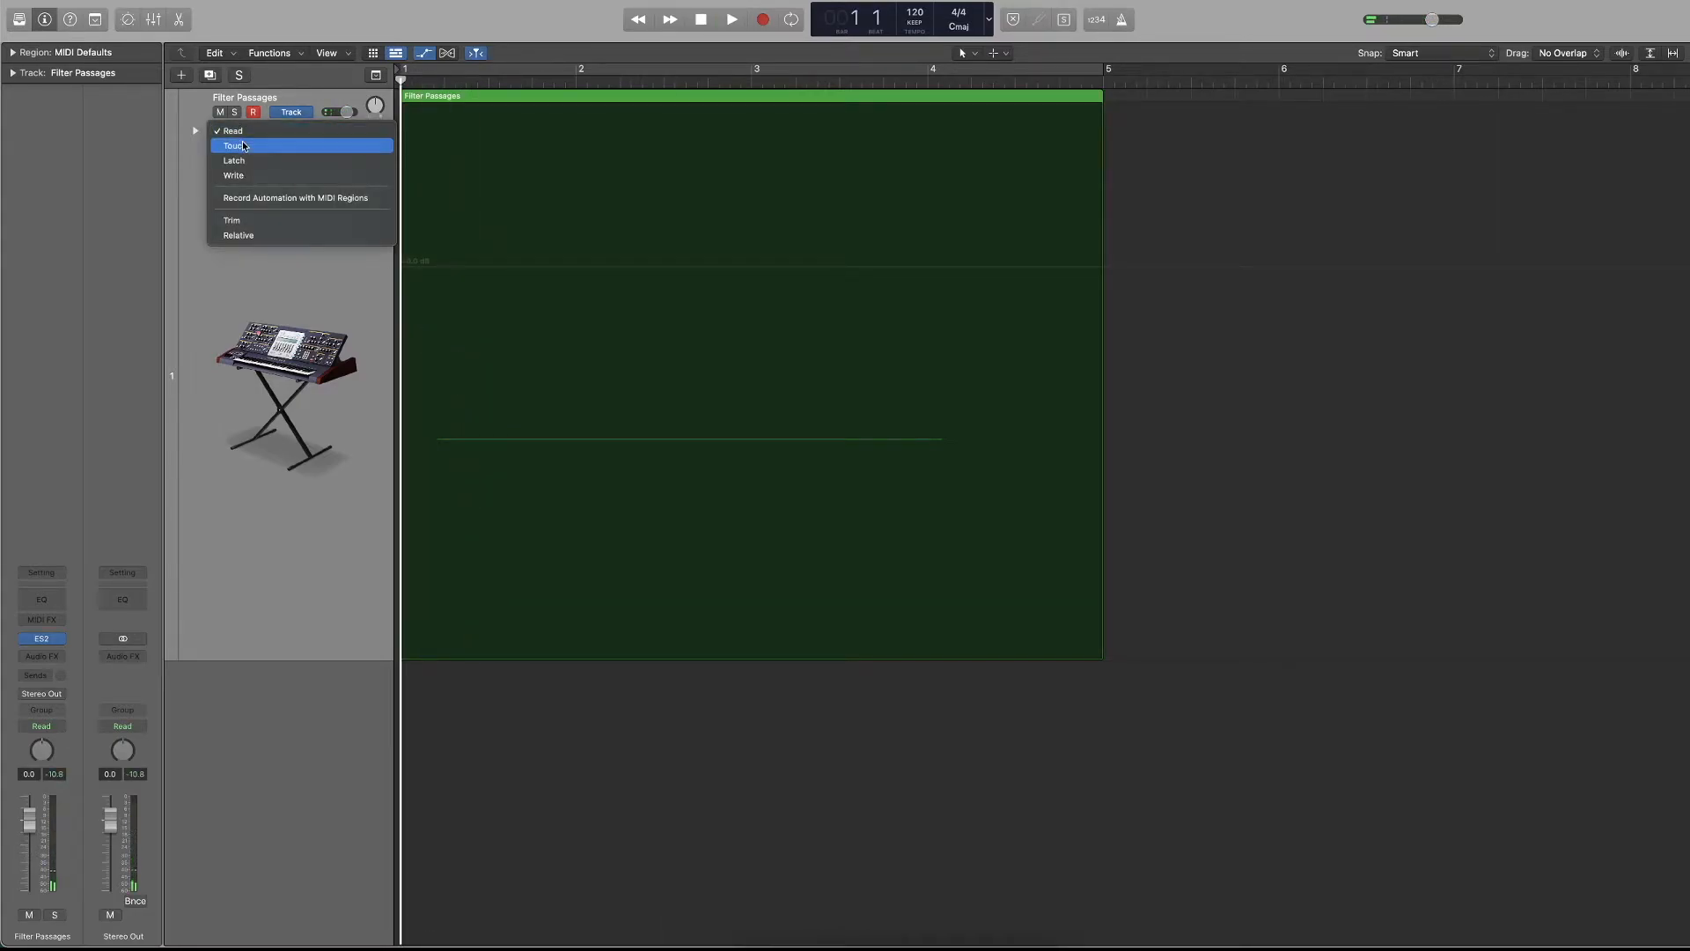
click(243, 147)
drag(347, 112, 325, 112)
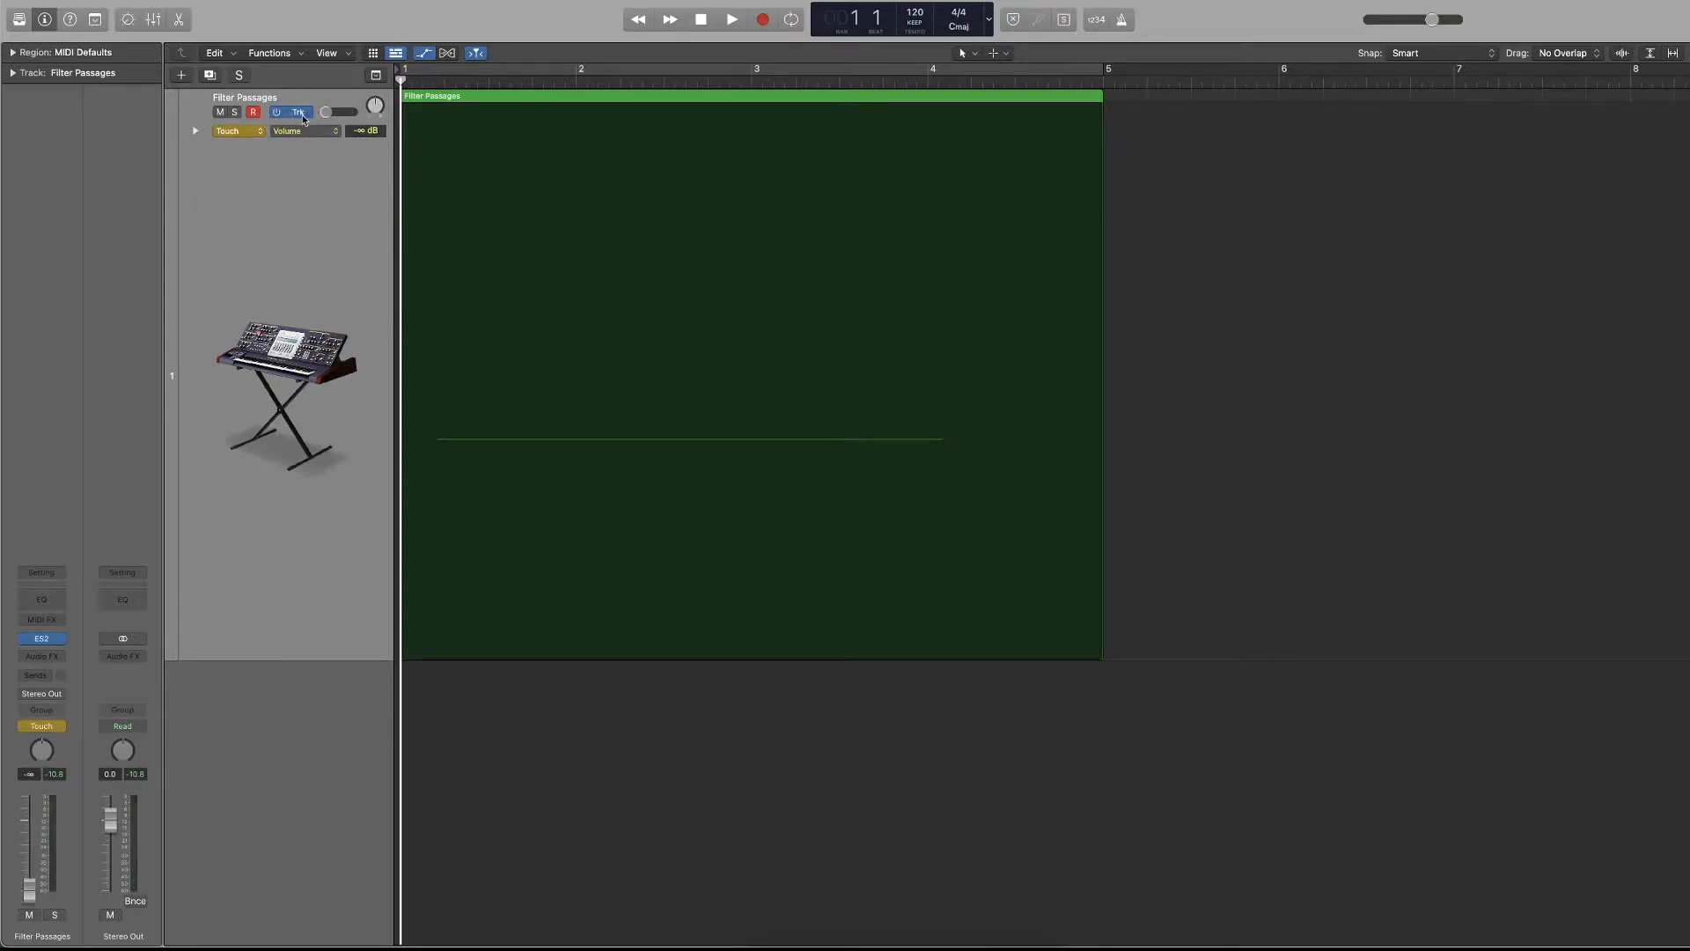
key(space)
drag(326, 112, 345, 111)
key(space)
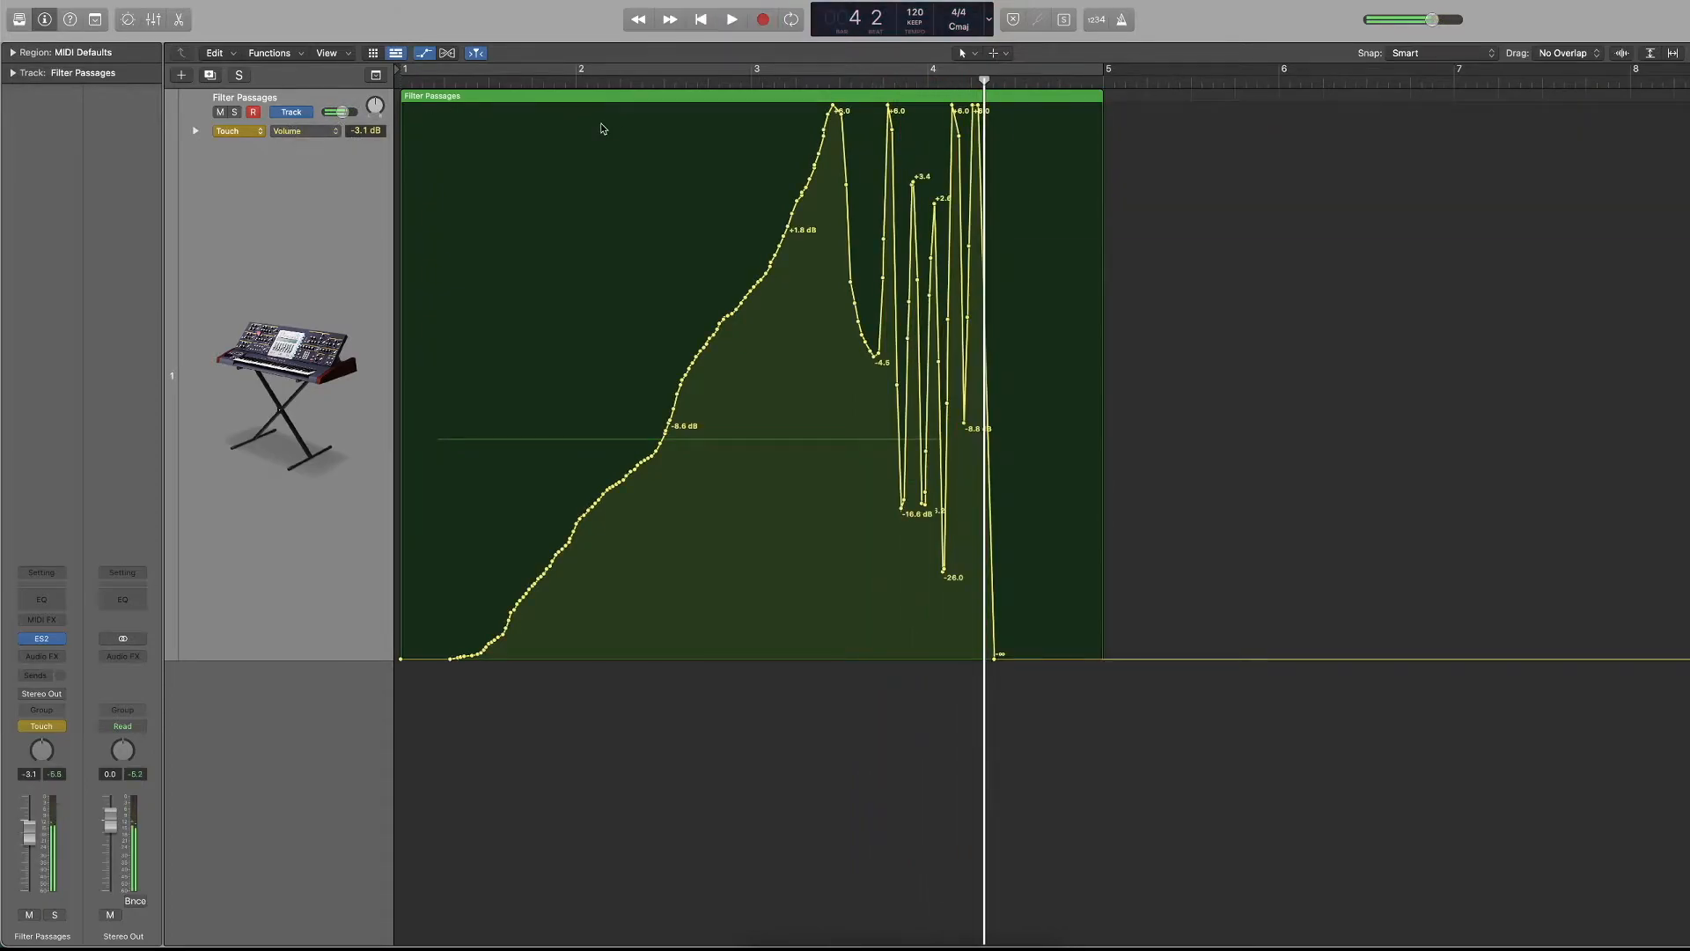
Play the region from the start to hear the recorded Touch volume automation.
key(Return)
key(space)
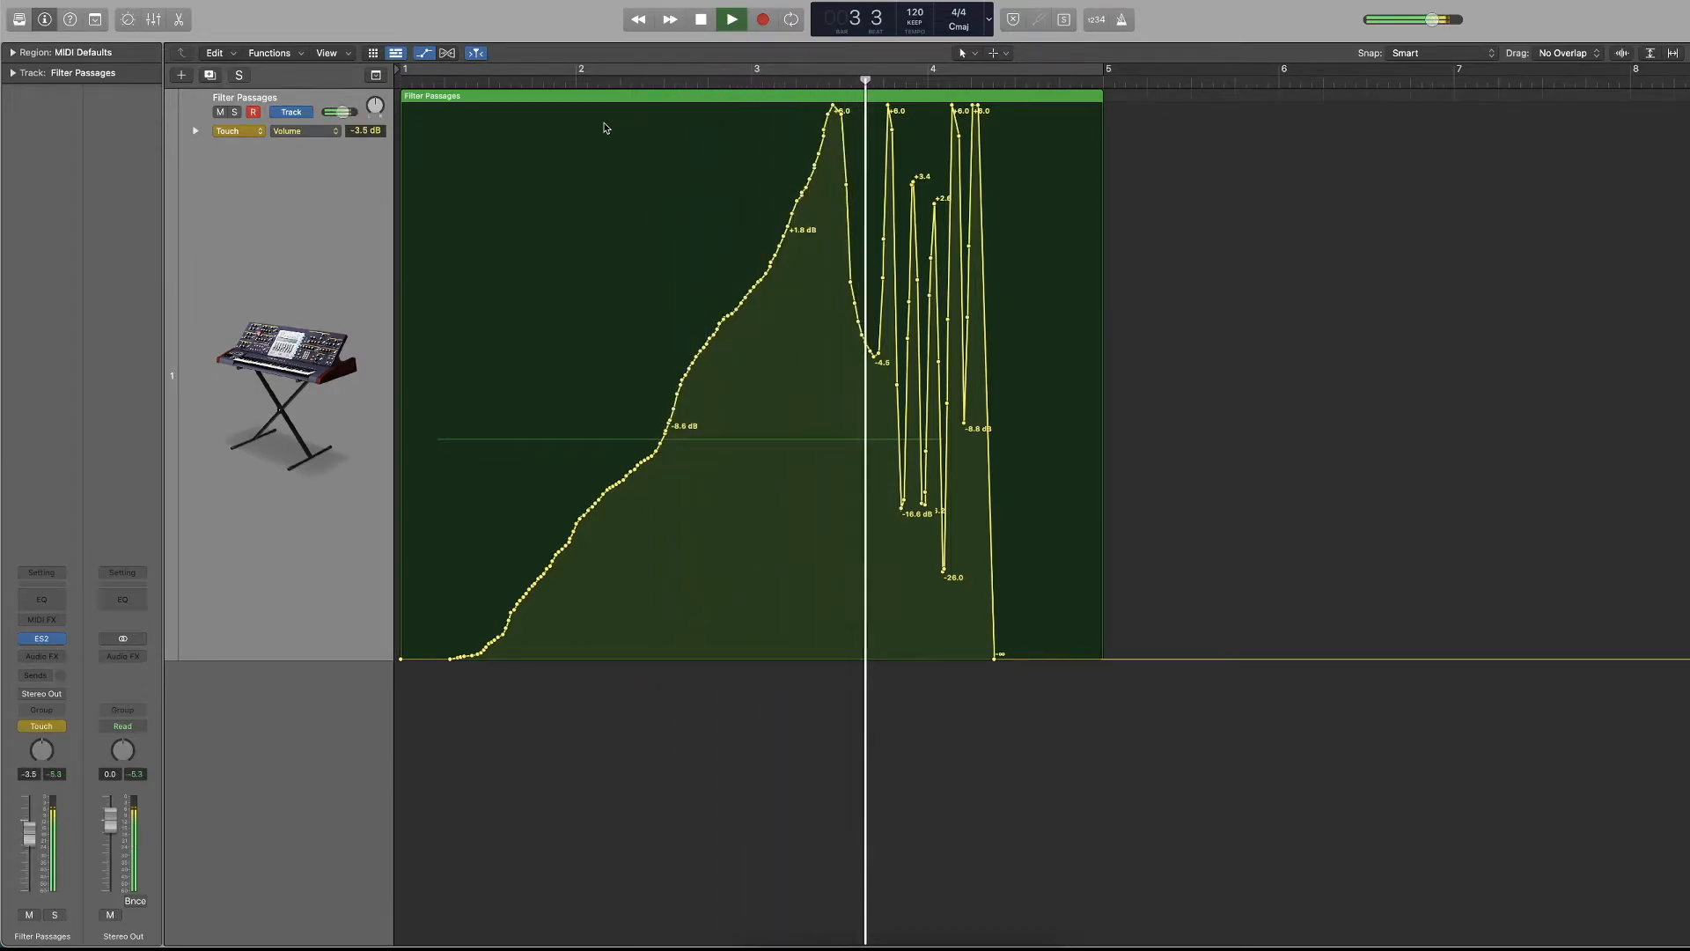
key(space)
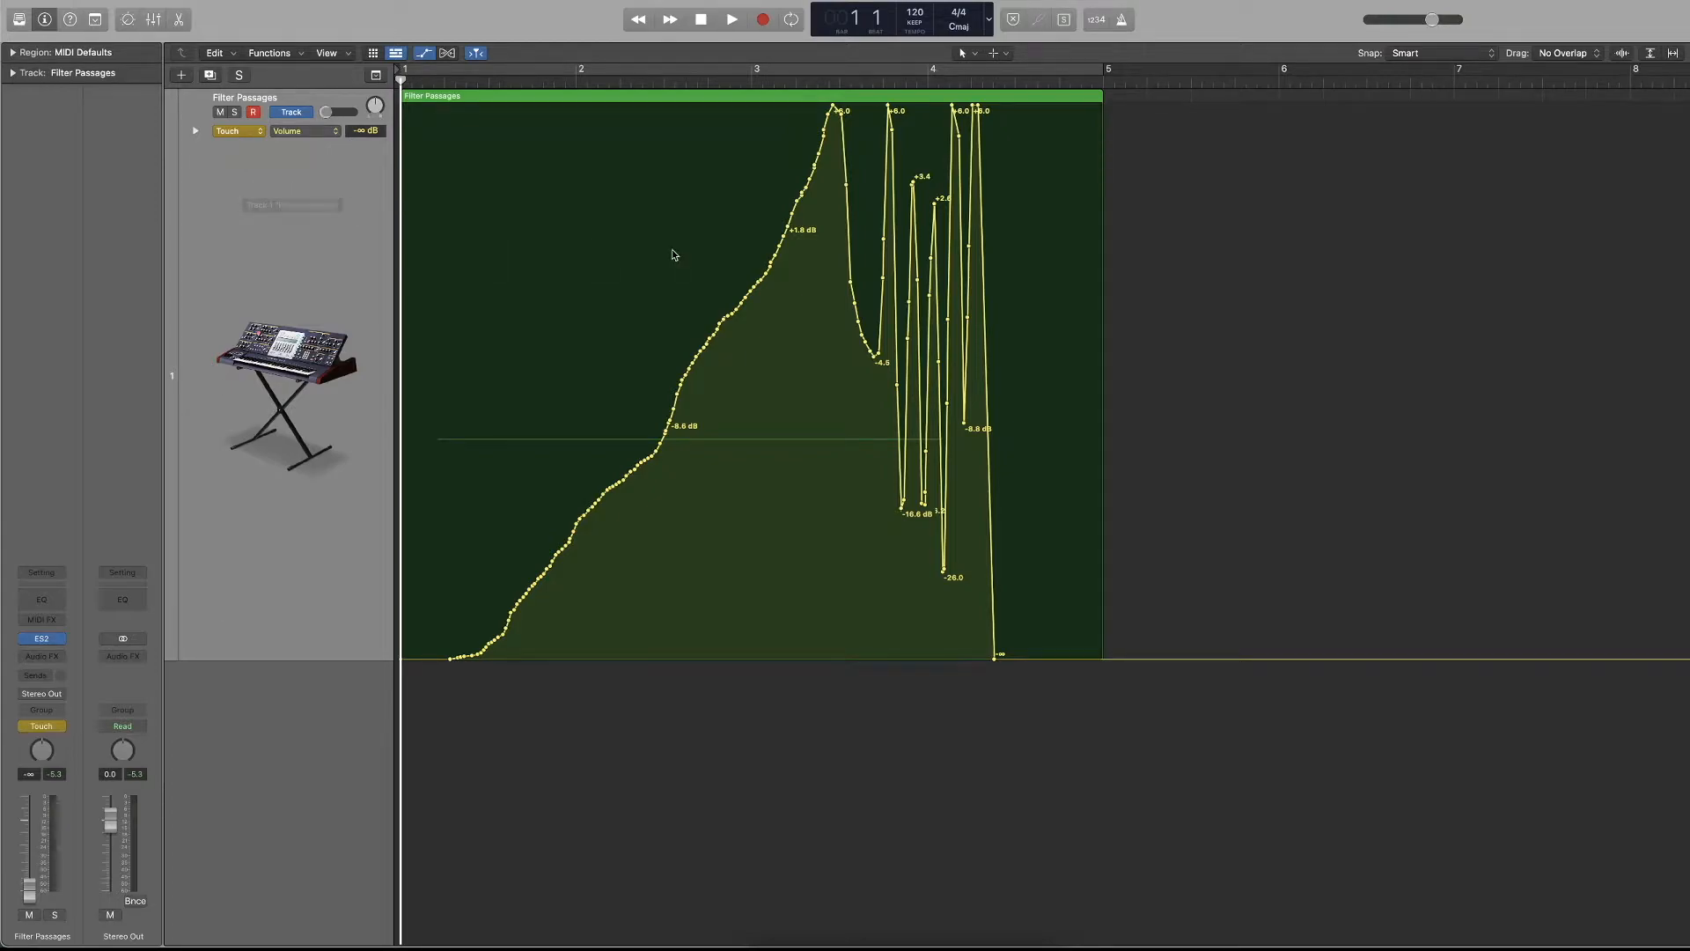
Select and delete all the recorded volume automation points, including those at the start of the region.
drag(1051, 123, 410, 504)
key(Delete)
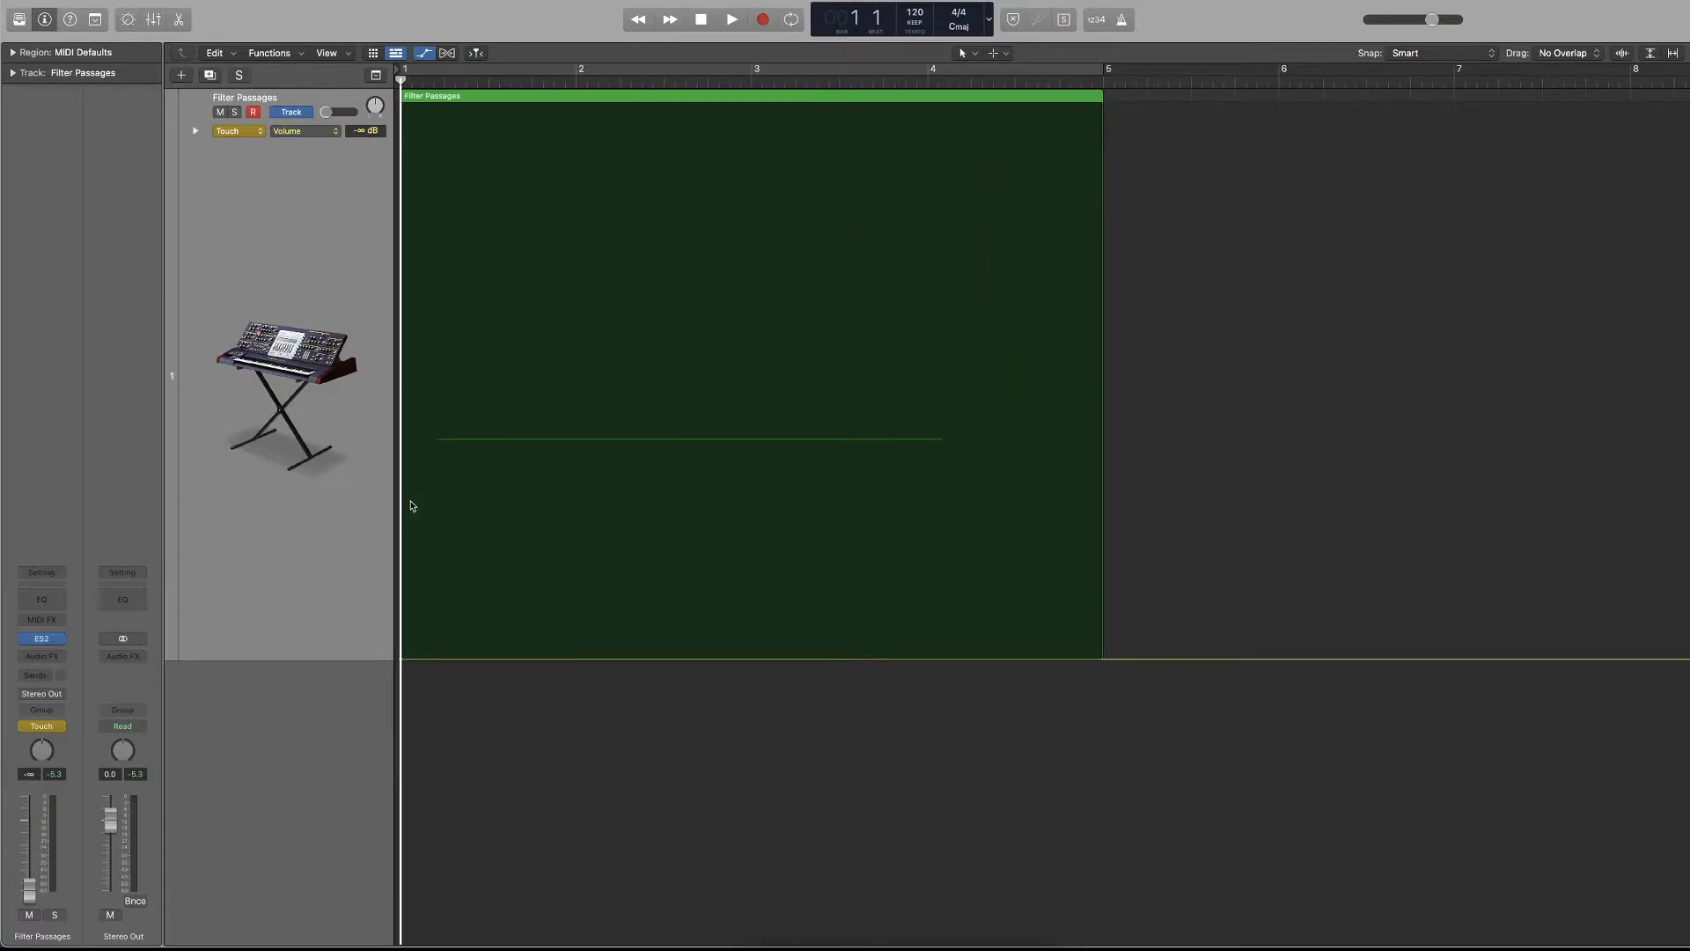
drag(528, 563, 265, 743)
drag(652, 559, 244, 777)
click(403, 664)
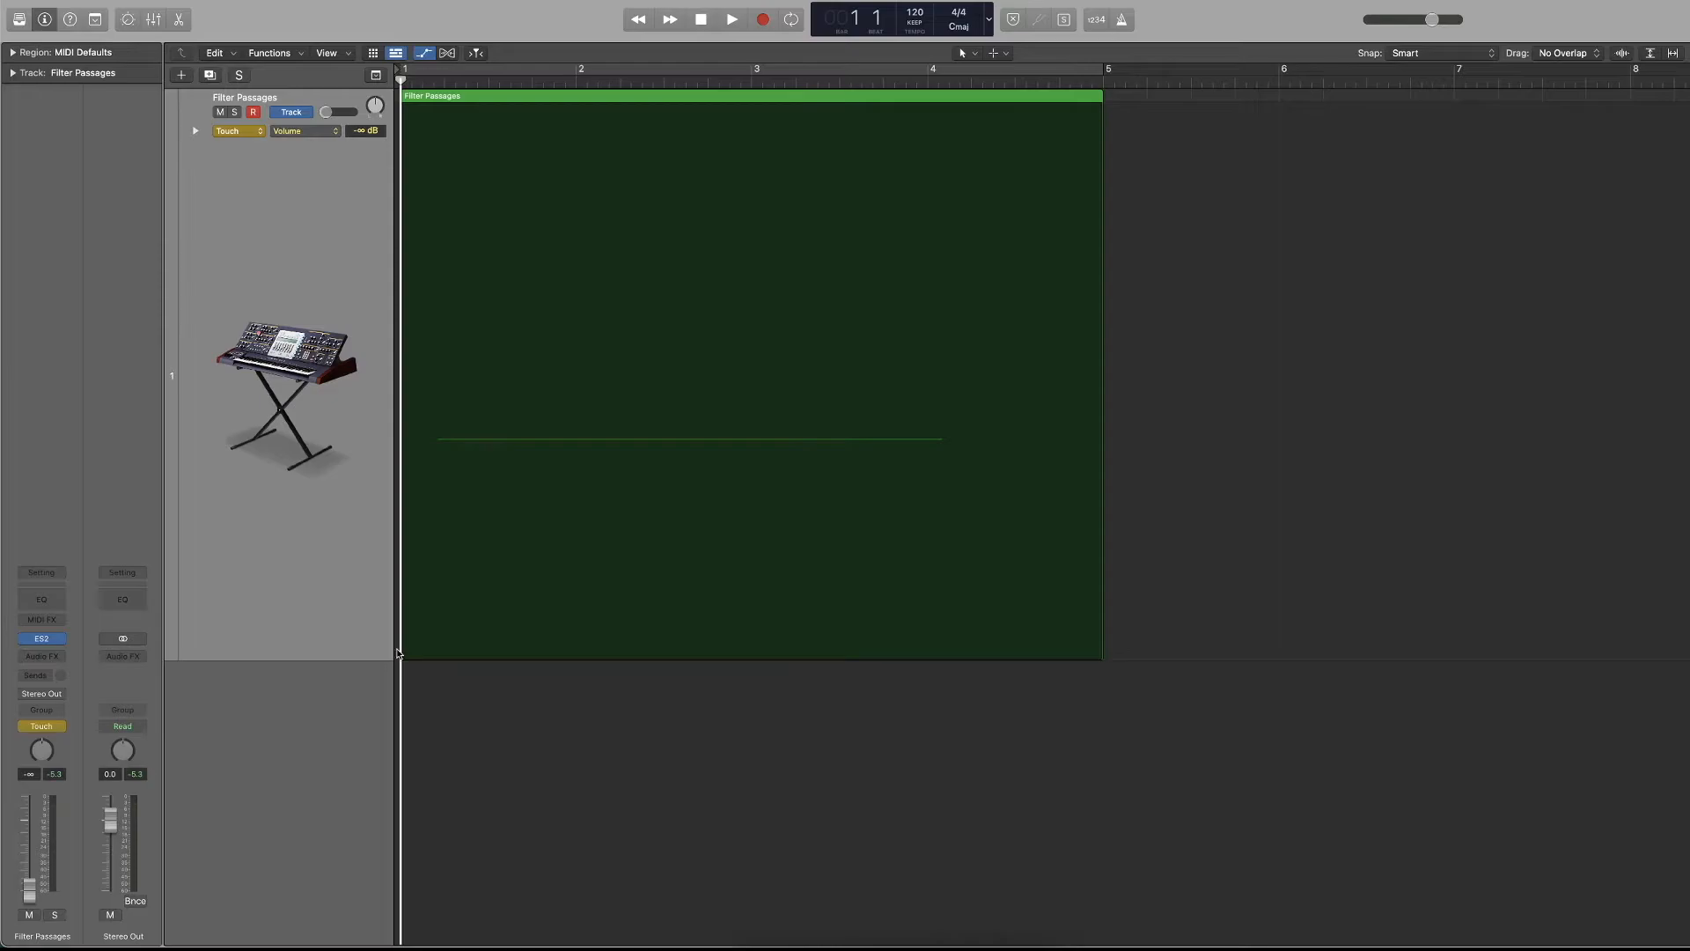
Return the track's automation mode to Read and reset its volume to +0.0 dB.
click(237, 130)
click(233, 117)
click(347, 112)
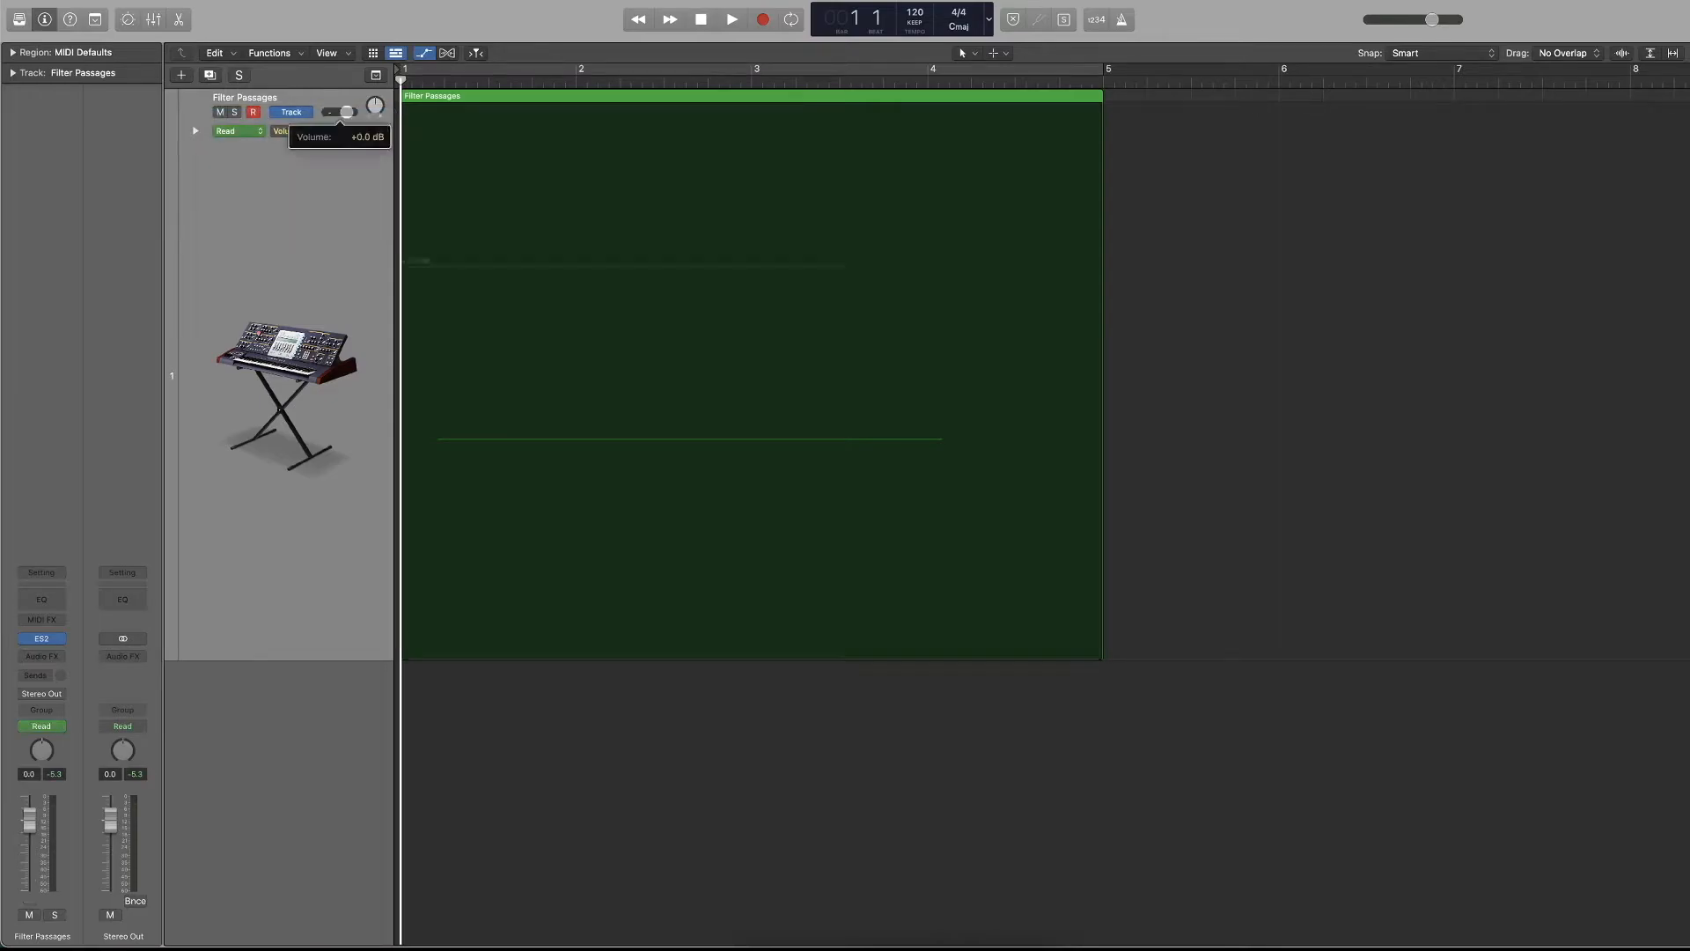
Toggle the Filter Passages automation between track and region type, leaving it on Track.
mouse_move(370, 105)
mouse_down()
mouse_move(370, 80)
mouse_move(369, 132)
mouse_move(369, 88)
mouse_move(370, 107)
mouse_up()
alt+click(374, 106)
click(297, 113)
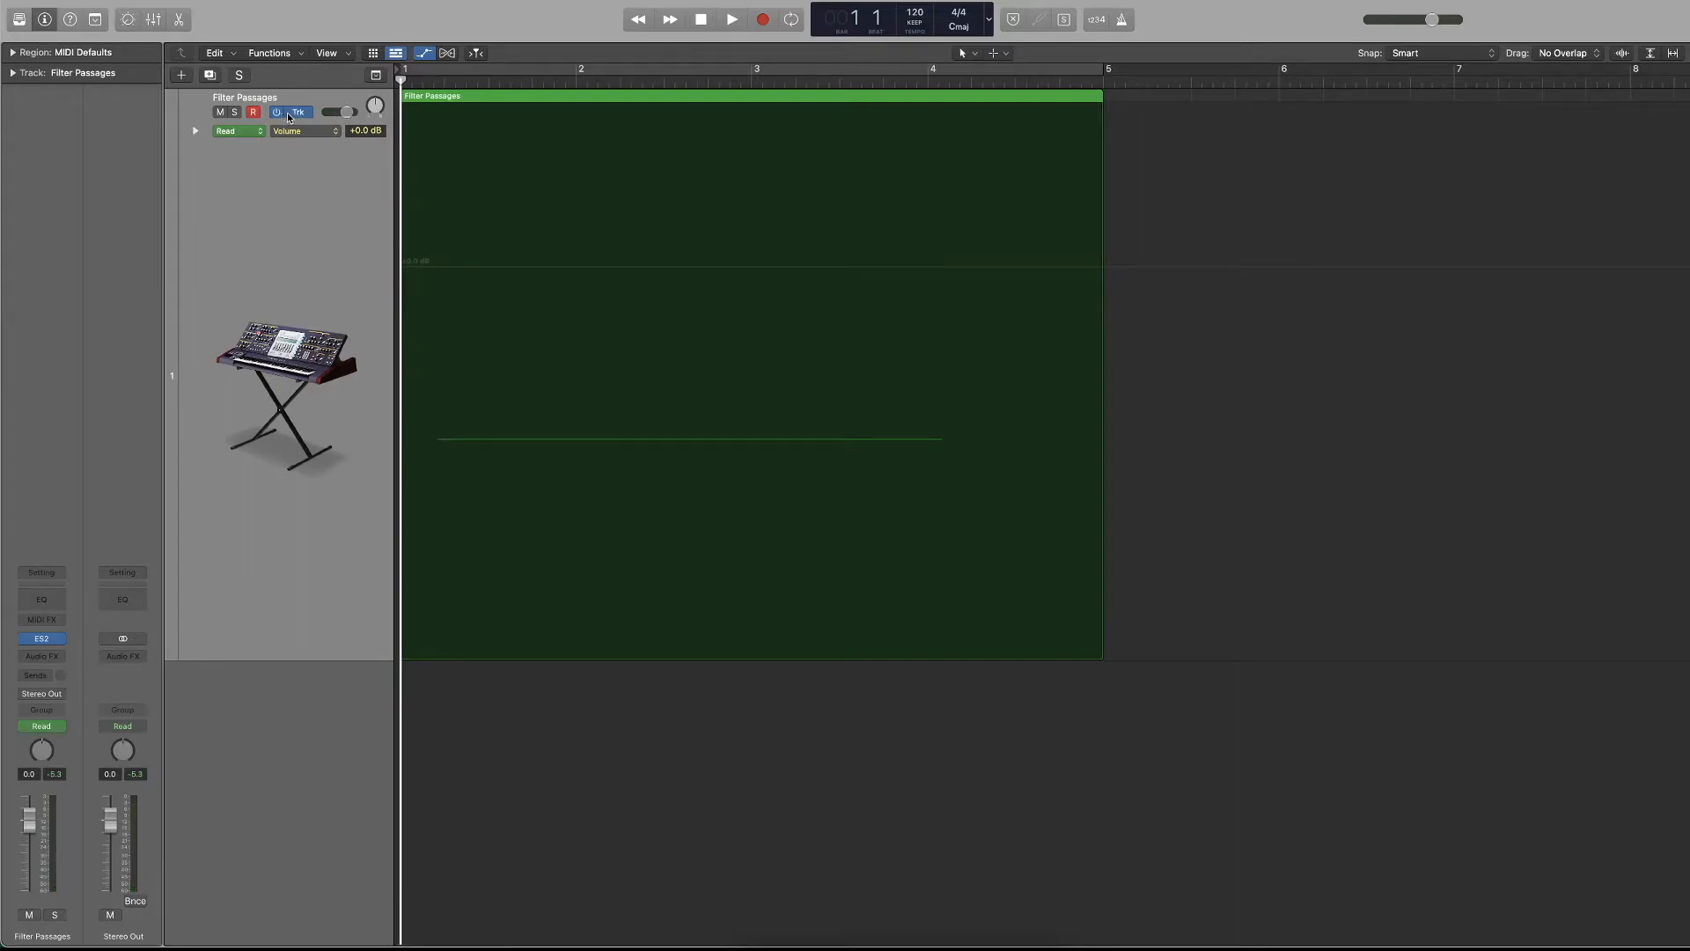
click(305, 115)
click(300, 113)
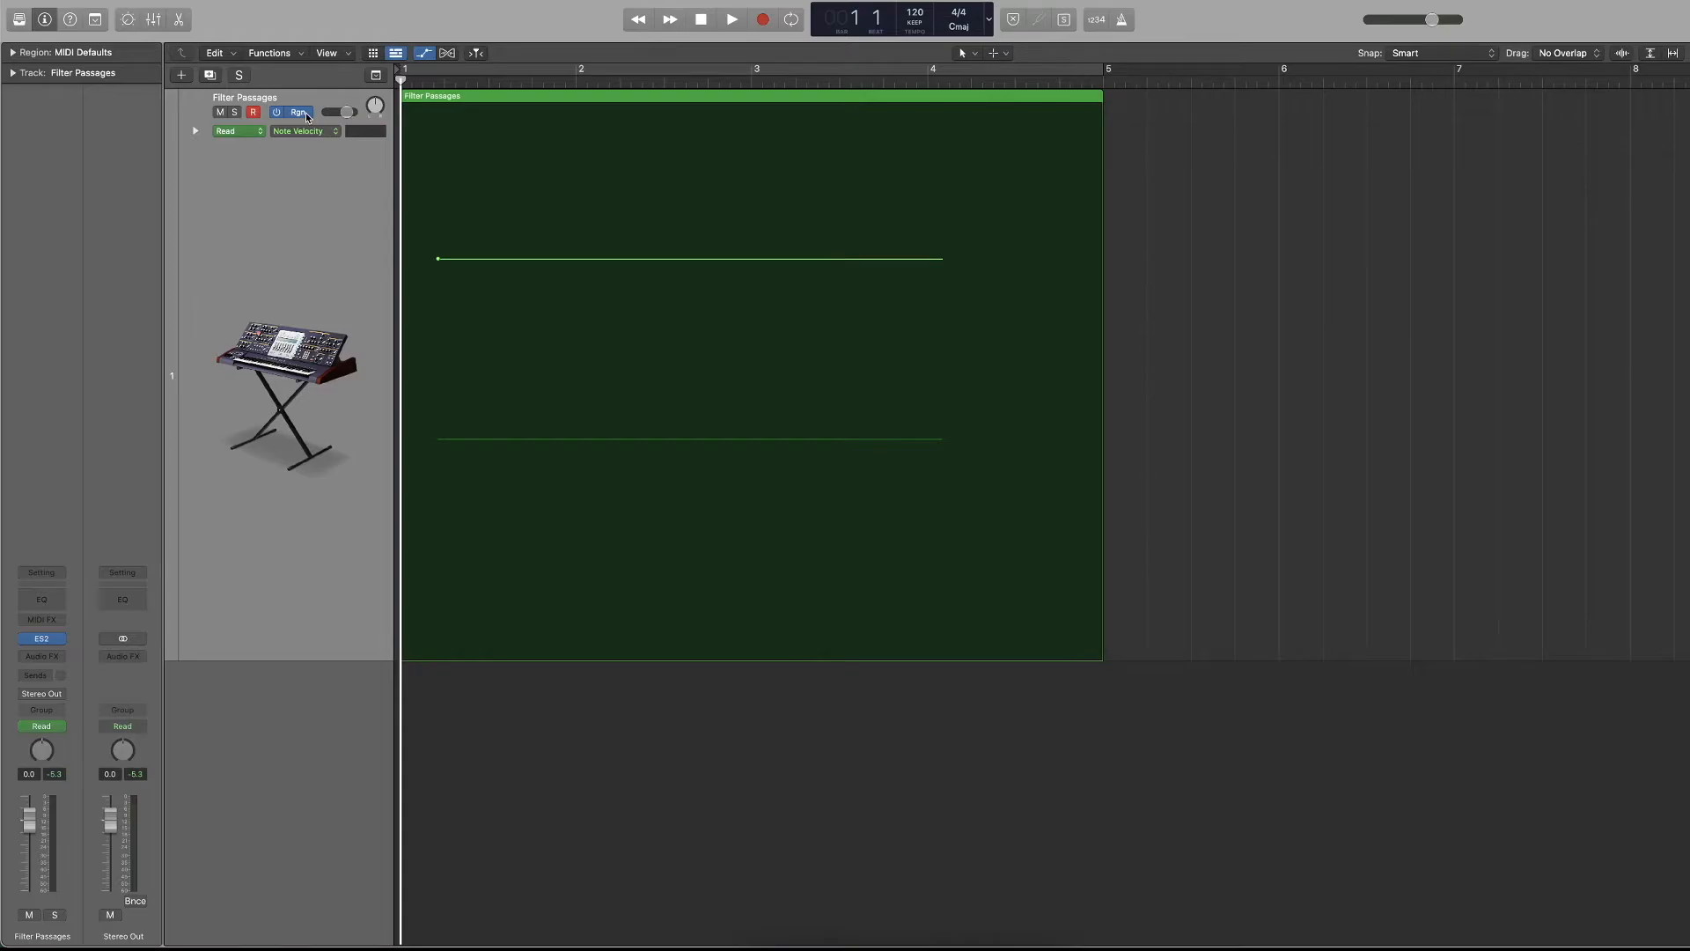
click(306, 117)
click(297, 113)
click(305, 115)
Toggle the Filter Passages track's mute and solo, leaving both off.
click(221, 113)
click(233, 115)
click(233, 114)
click(220, 113)
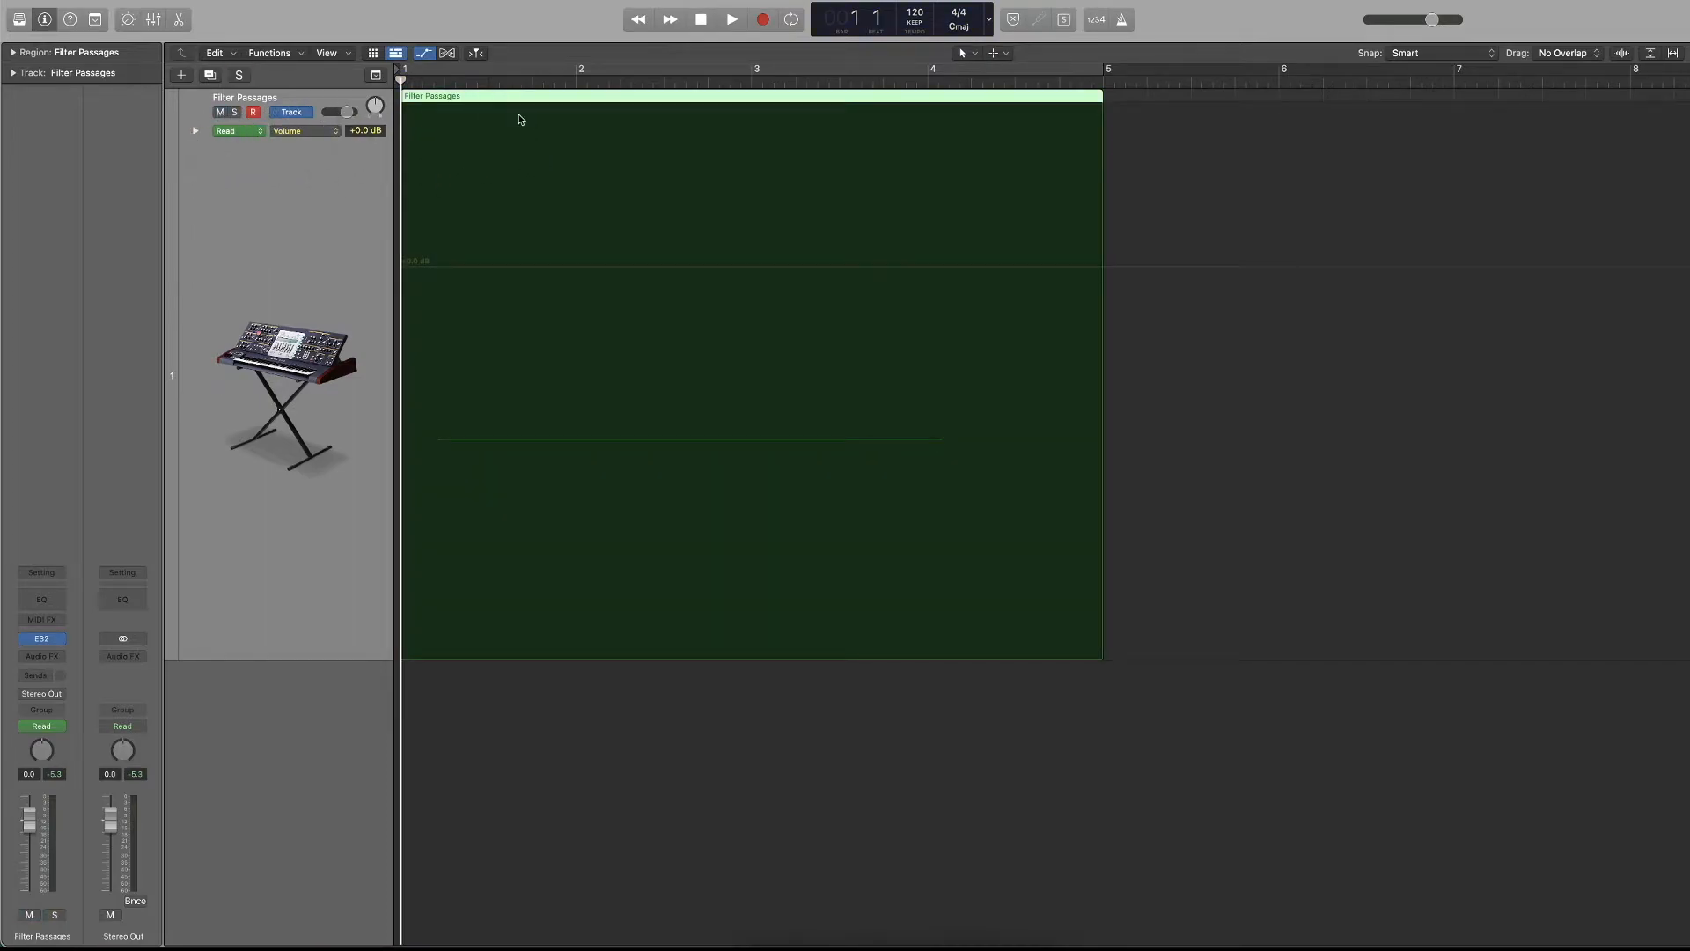
Hide the track automation, reduce the track zoom to show about 13 bars, and deselect the region.
key(a)
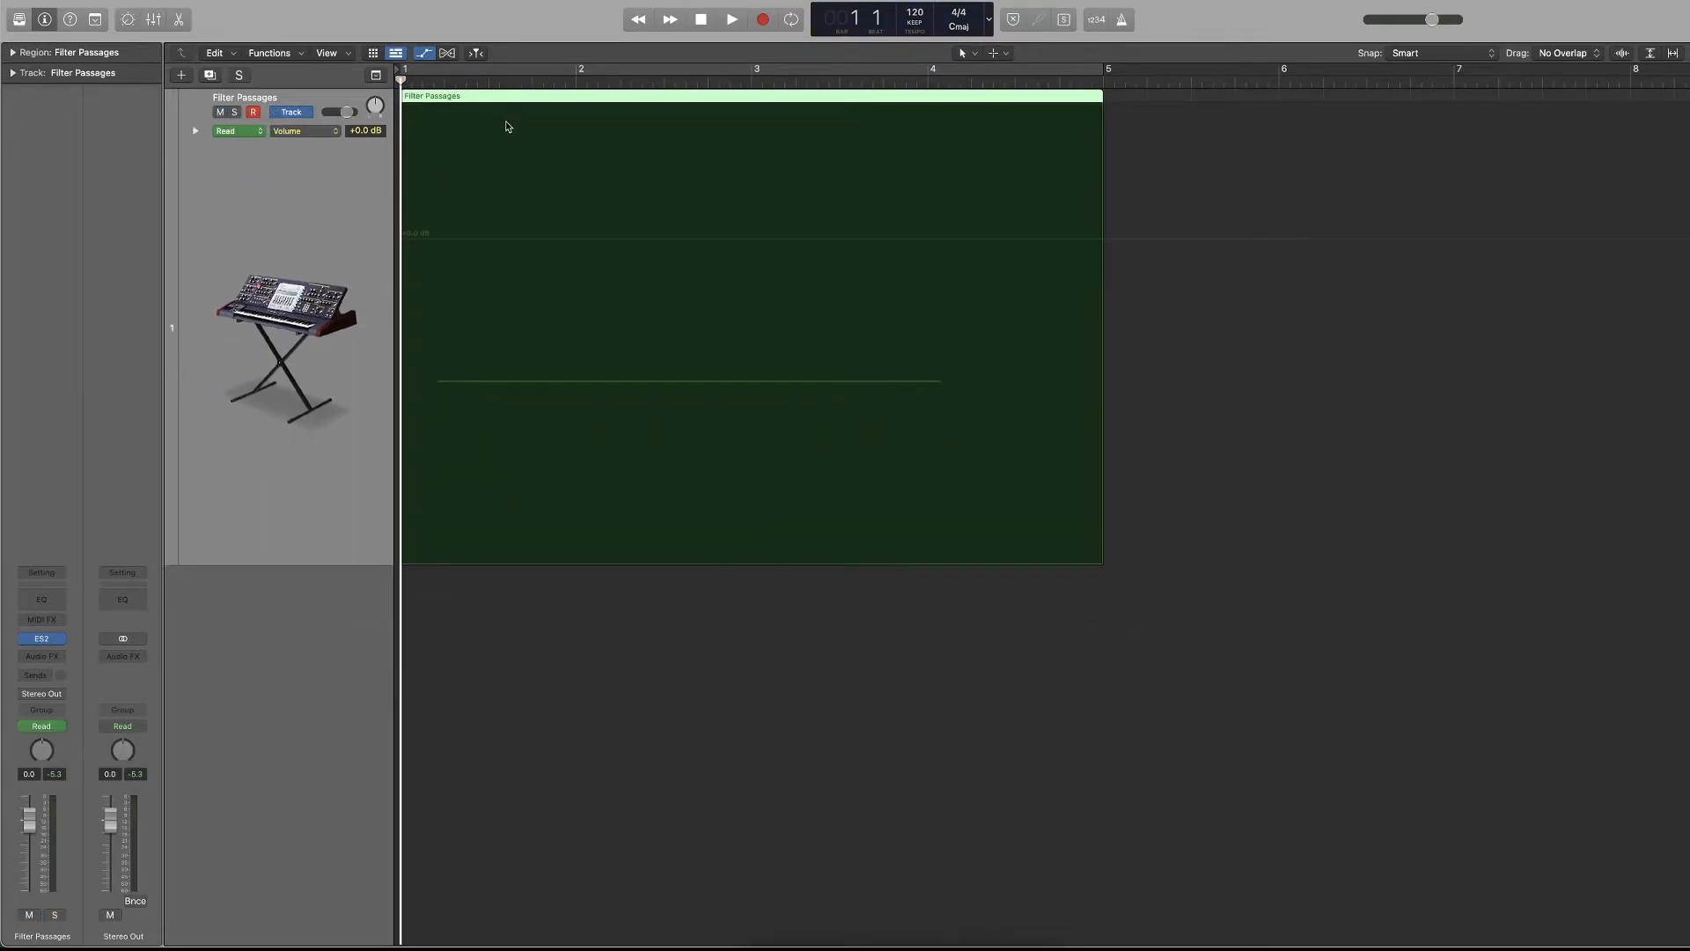
scroll(592, 170, down, 5)
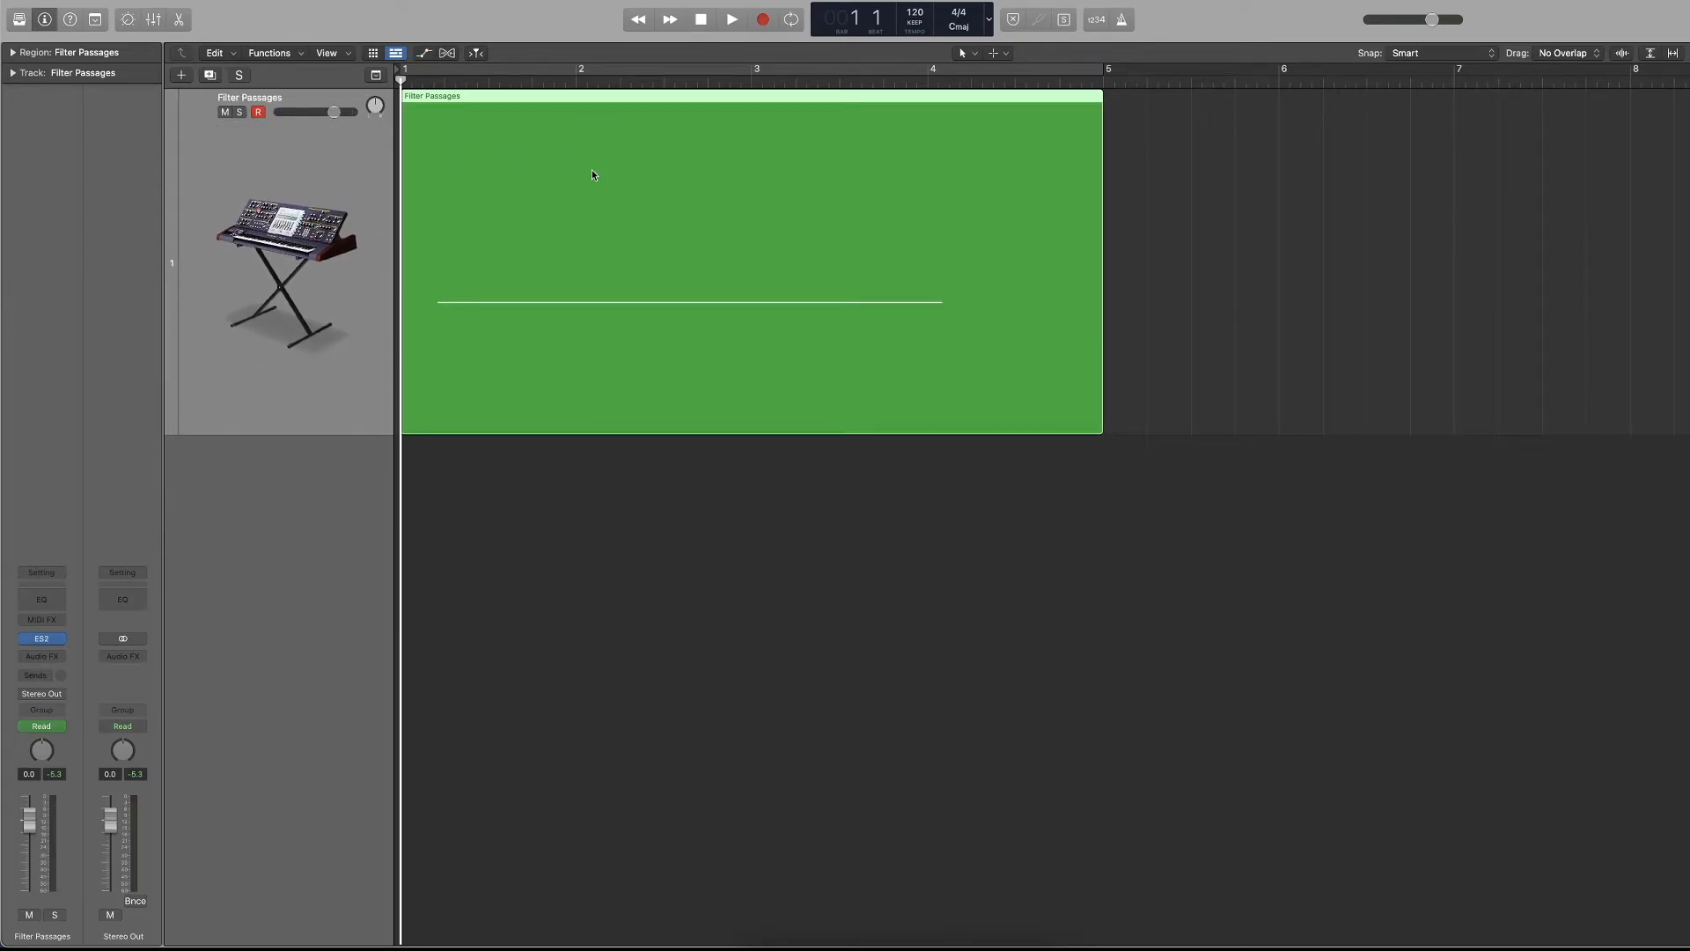
scroll(592, 170, left, 5)
click(910, 203)
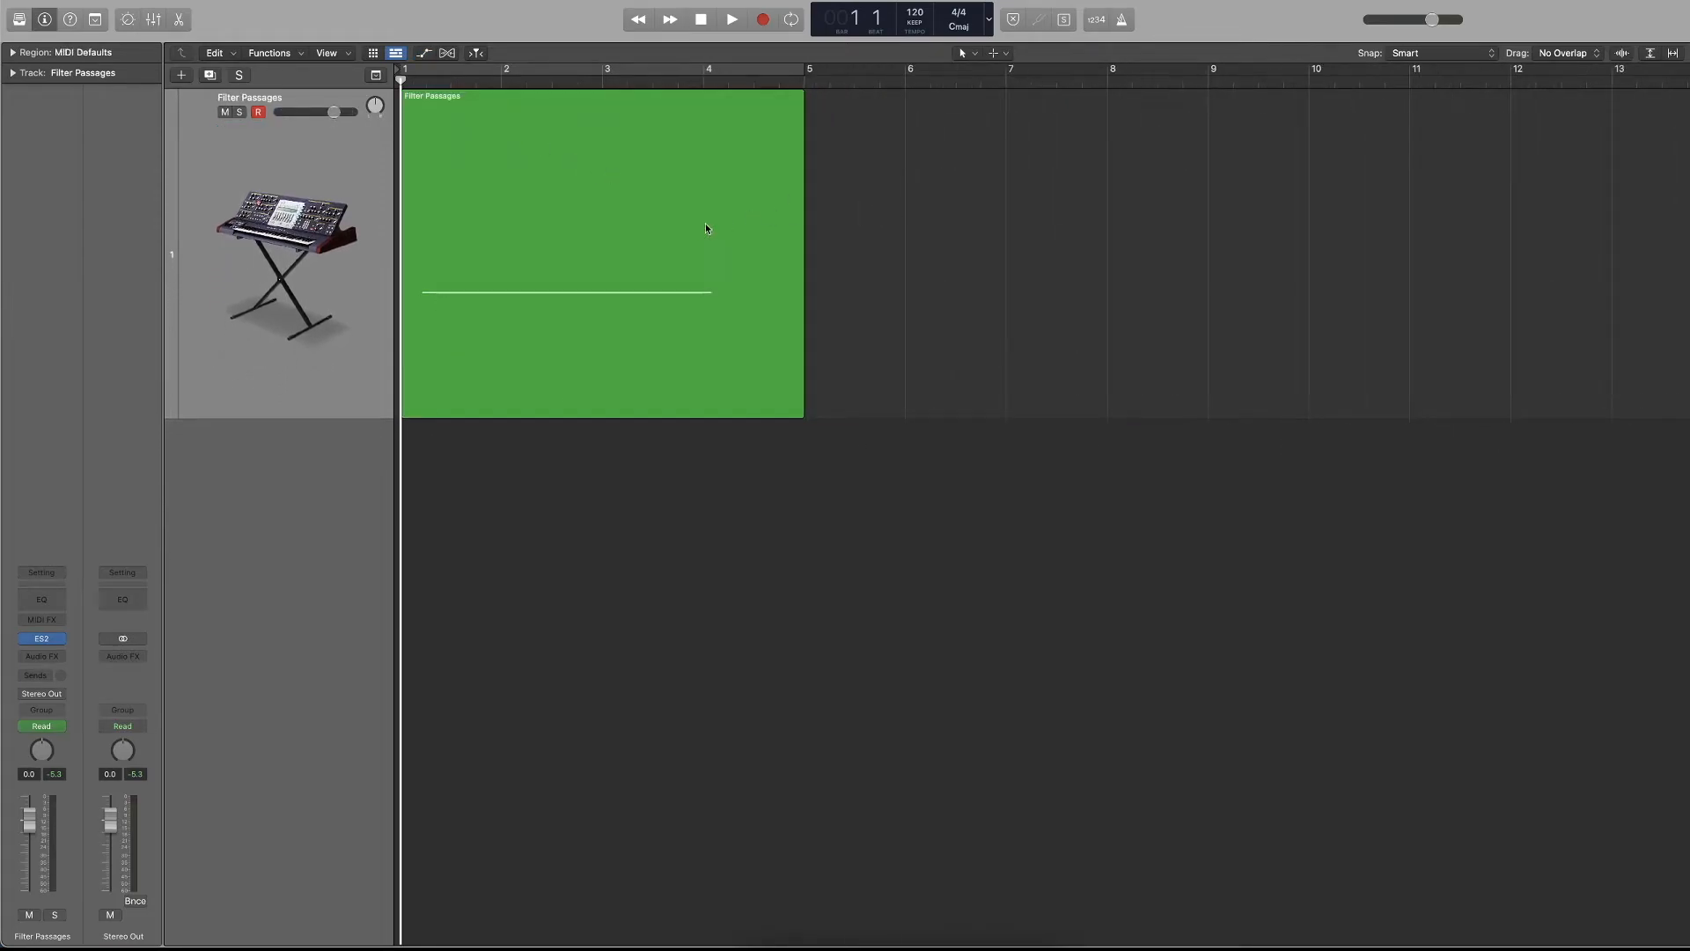
Open the Filter Passages region in the docked Piano Roll, enlarge the editor area, and close it.
double_click(616, 219)
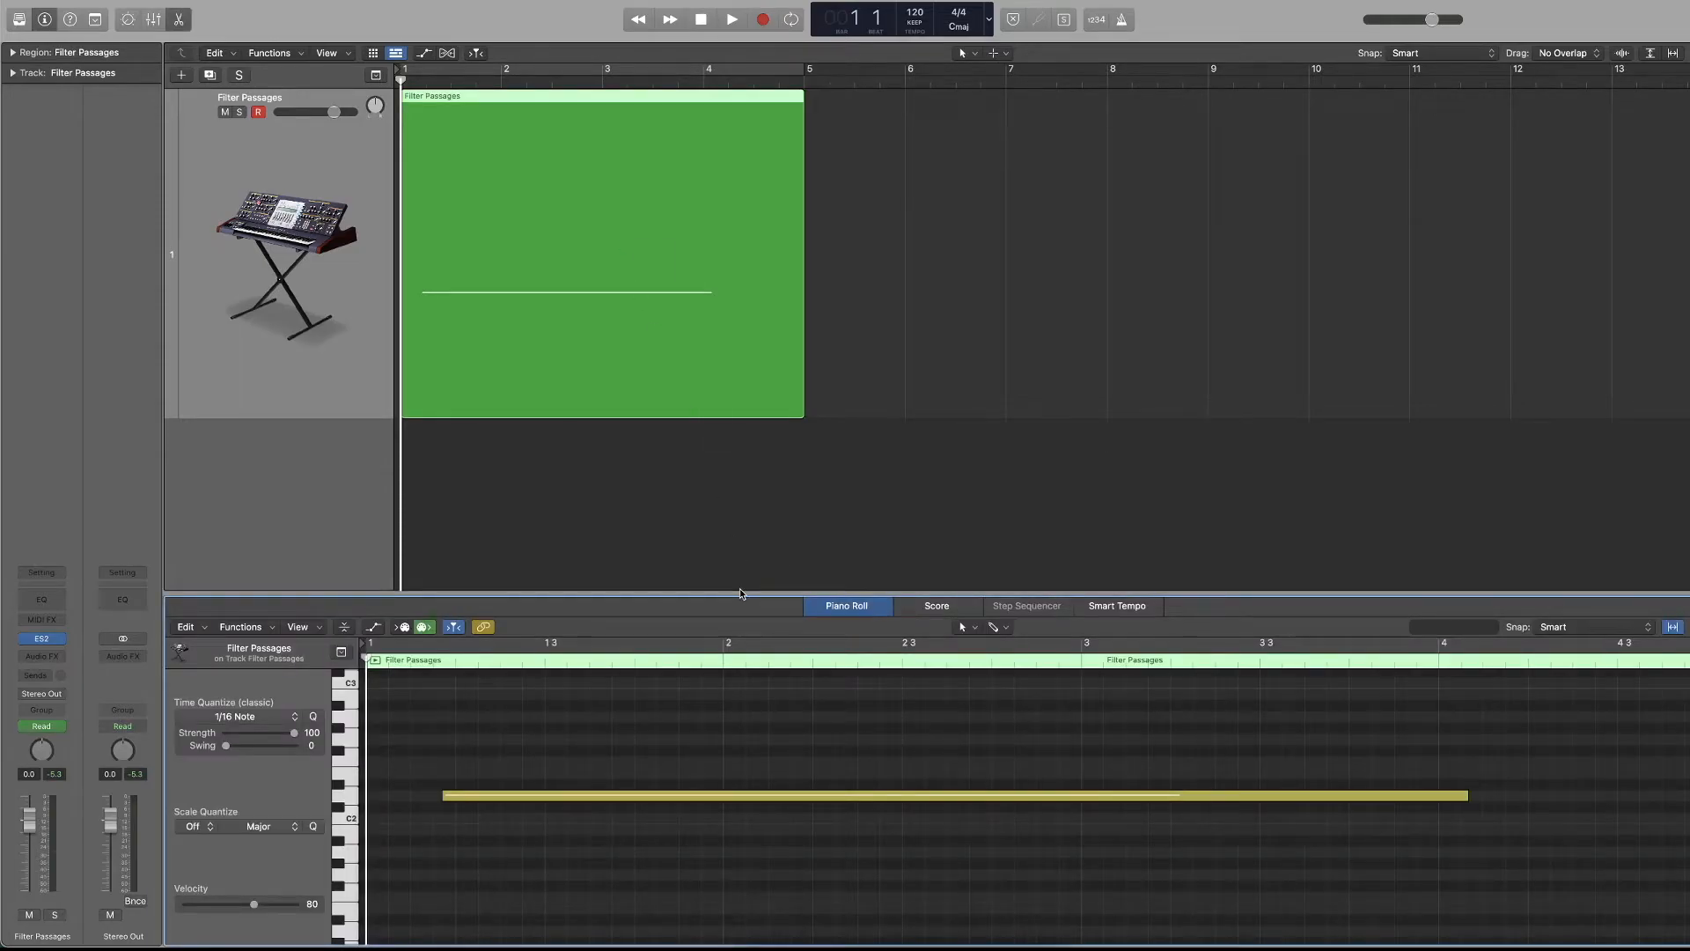
drag(738, 592, 738, 445)
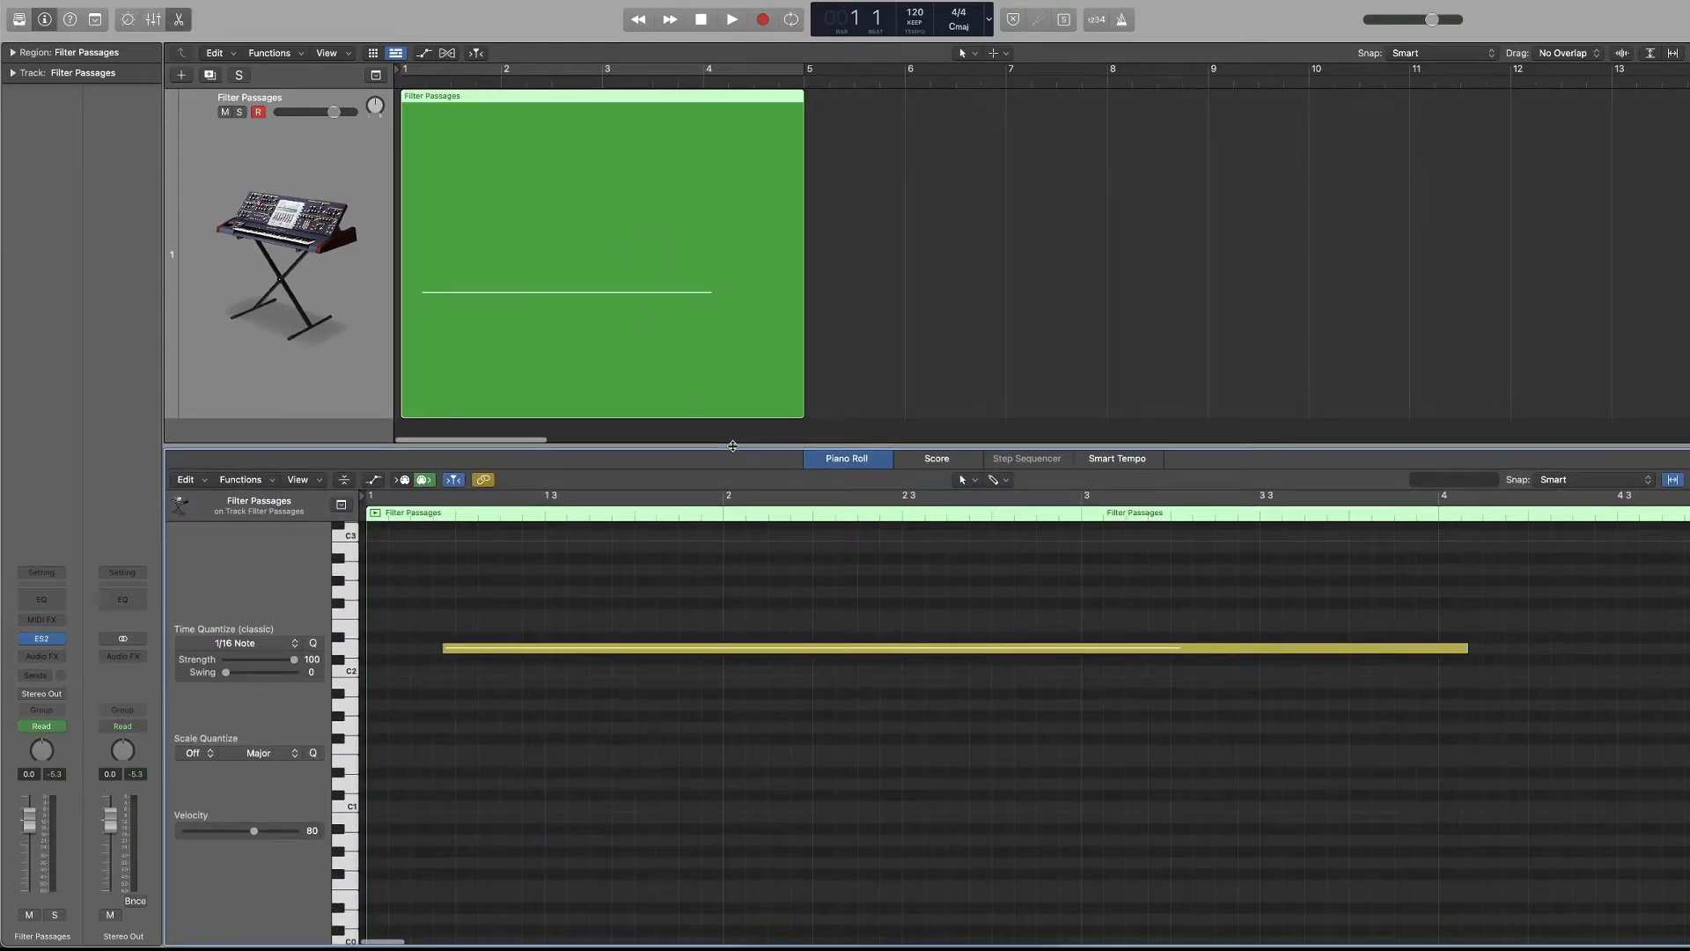
key(e)
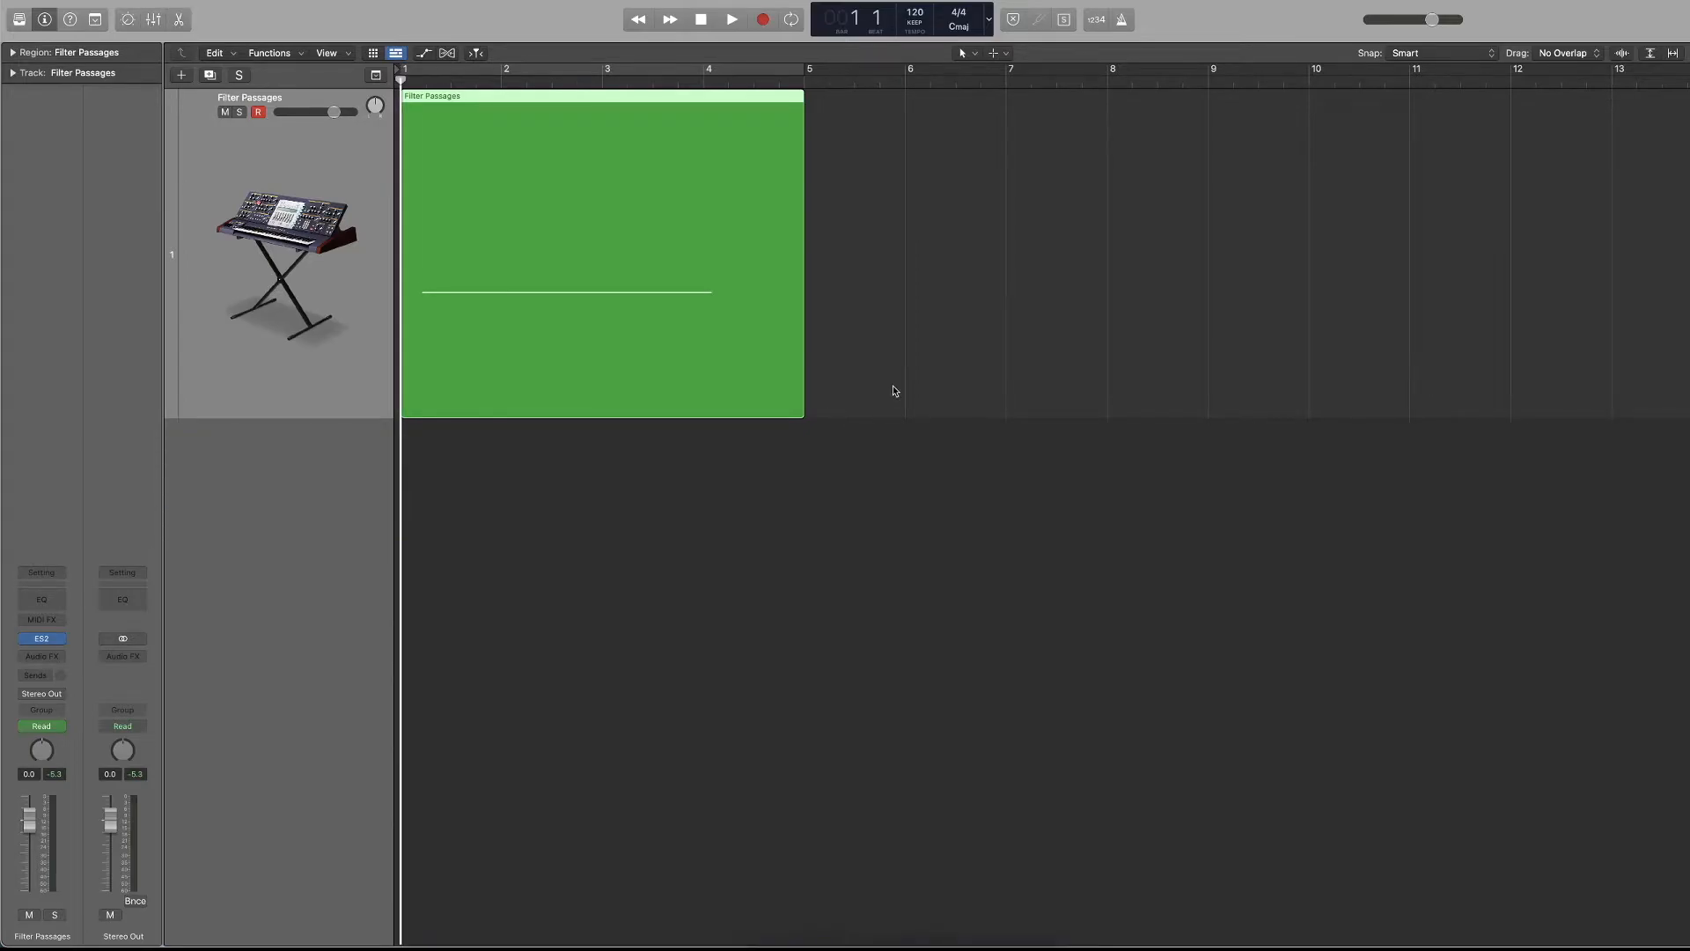
Open the Piano Roll as a separate window, move it over the tracks area, and close it.
click(363, 0)
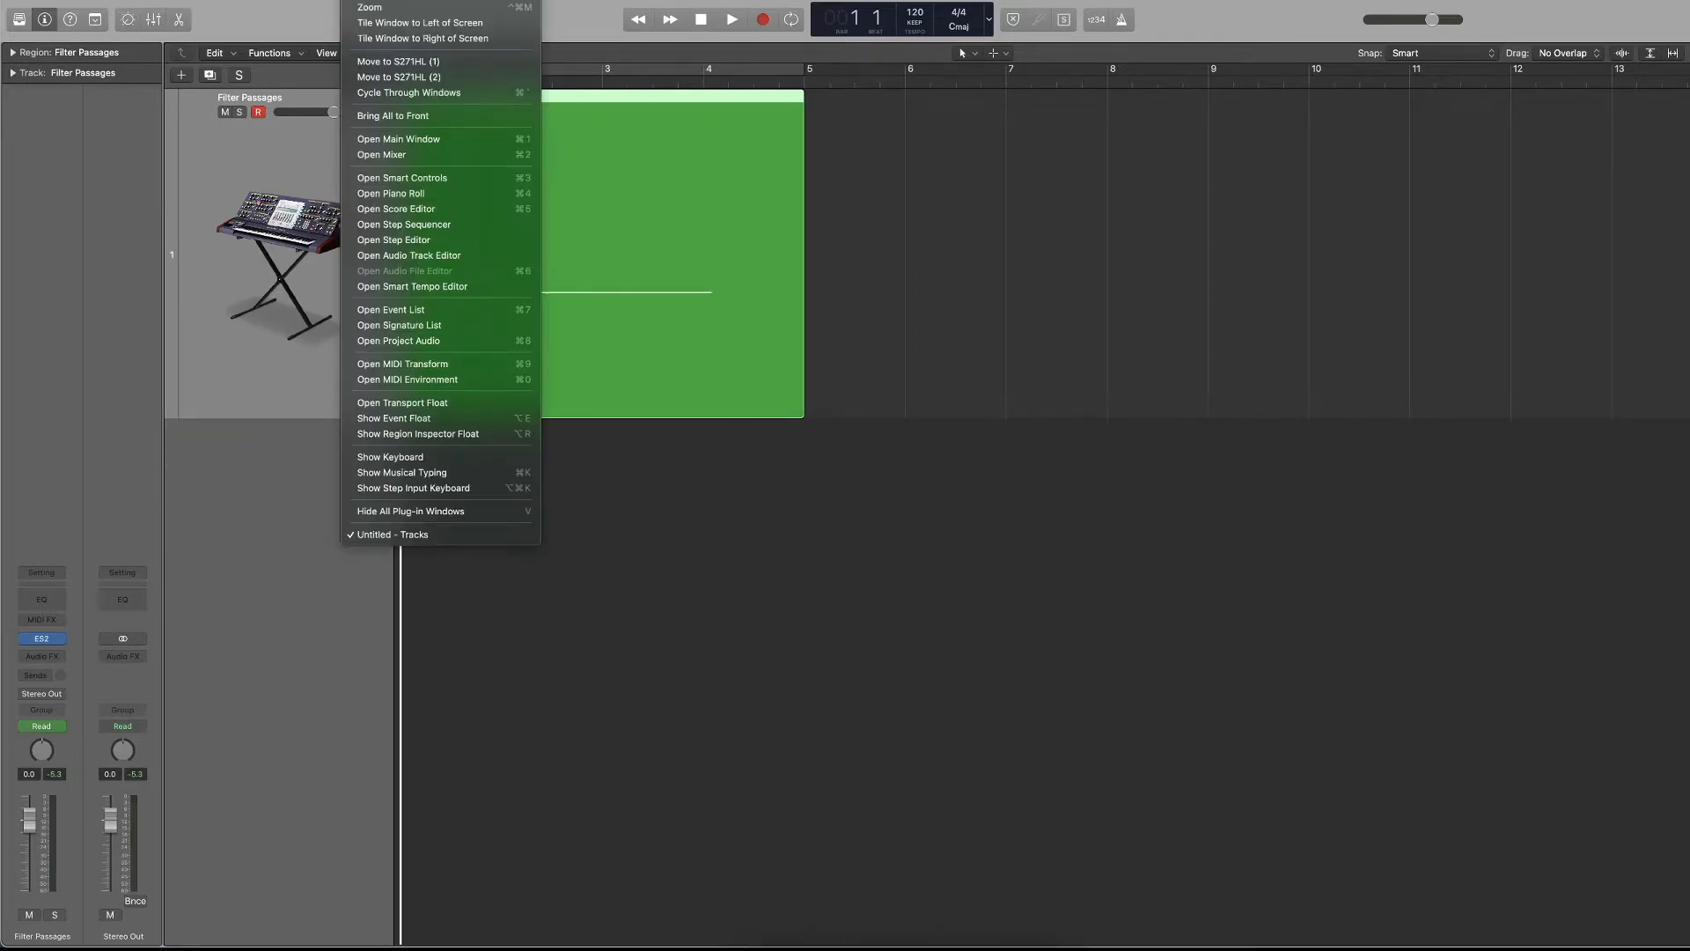
click(452, 197)
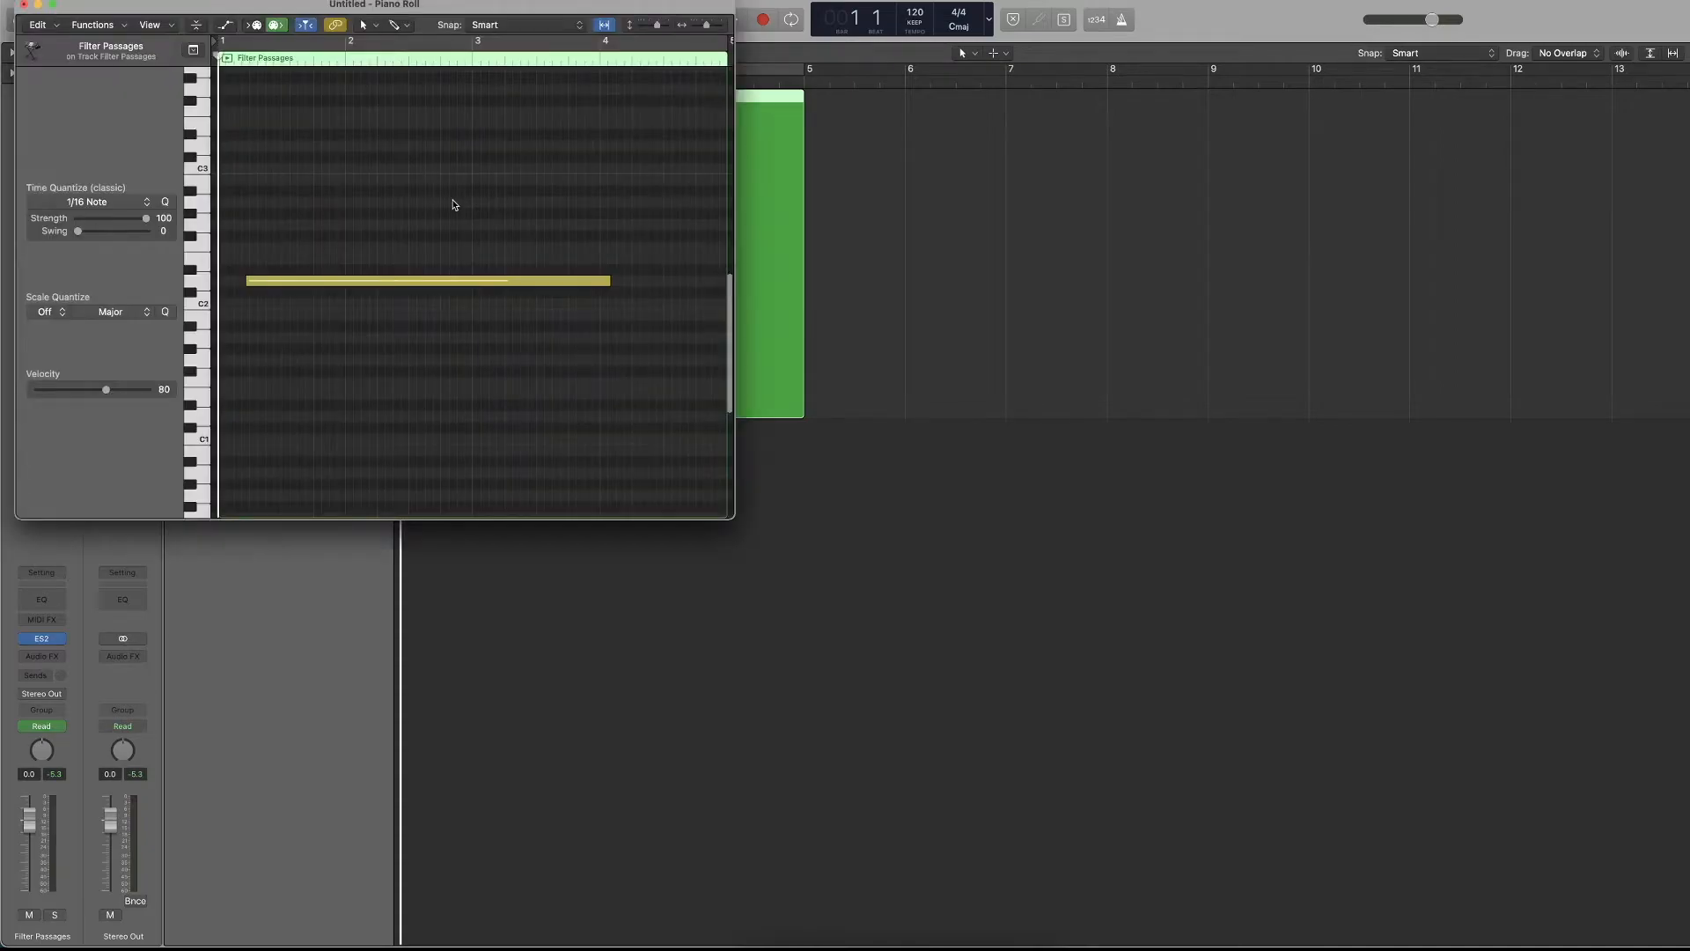
drag(418, 5, 880, 235)
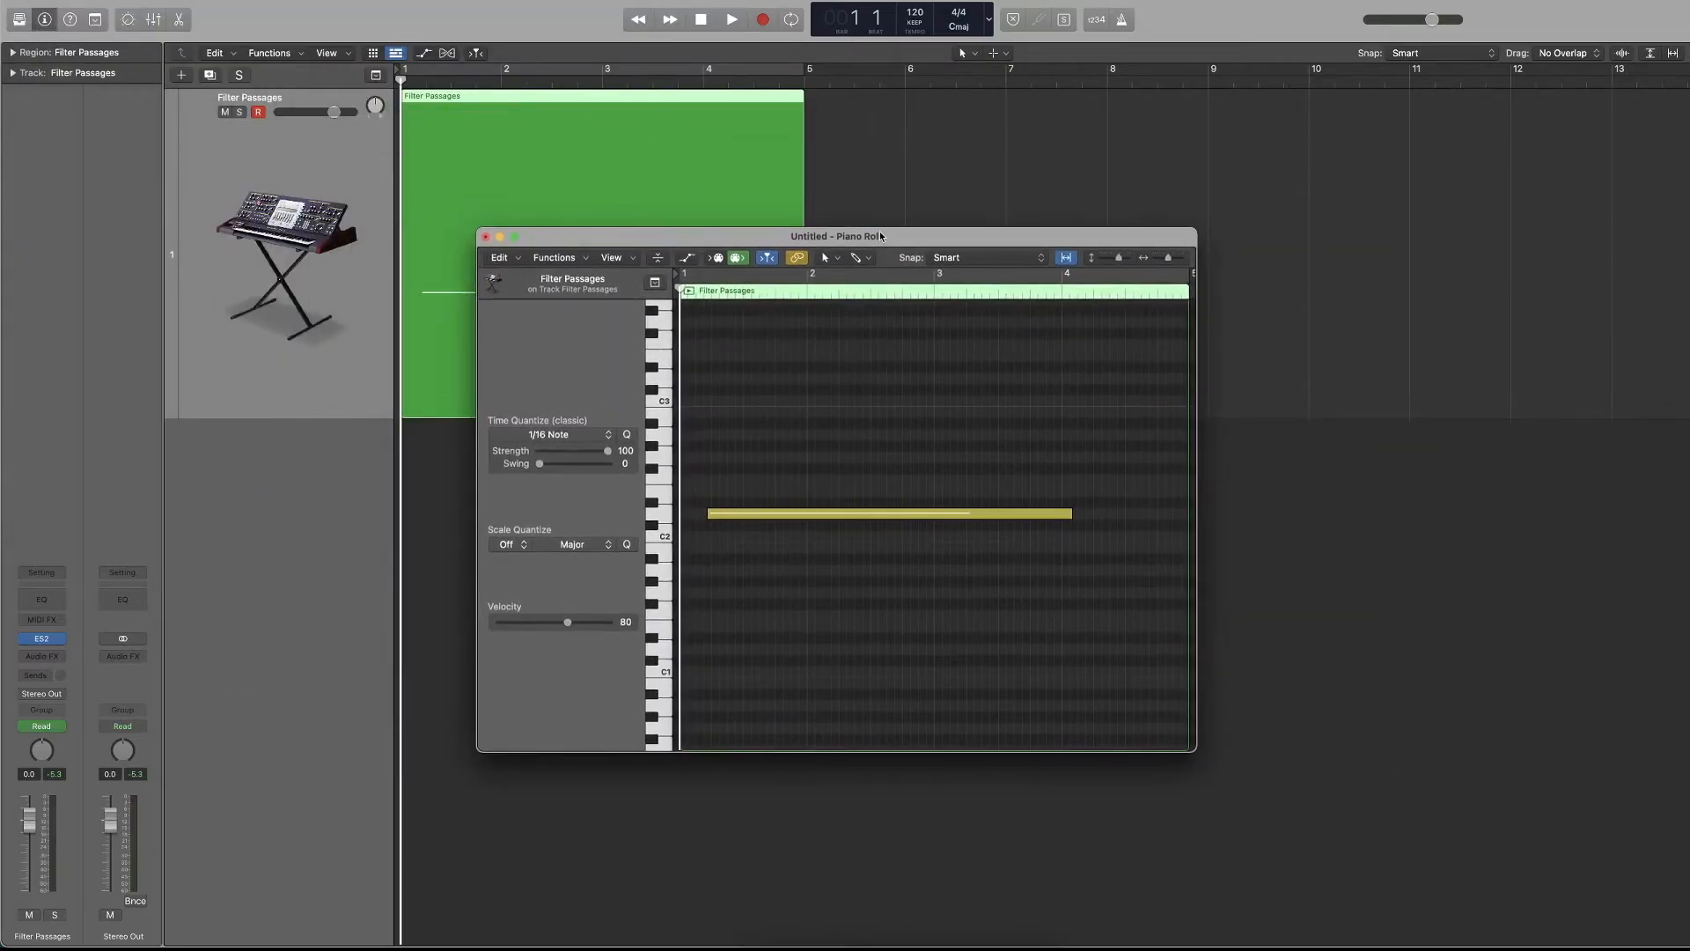
click(486, 237)
Reopen the docked Piano Roll, increase its height to cover more than half the window, and play the region briefly.
key(p)
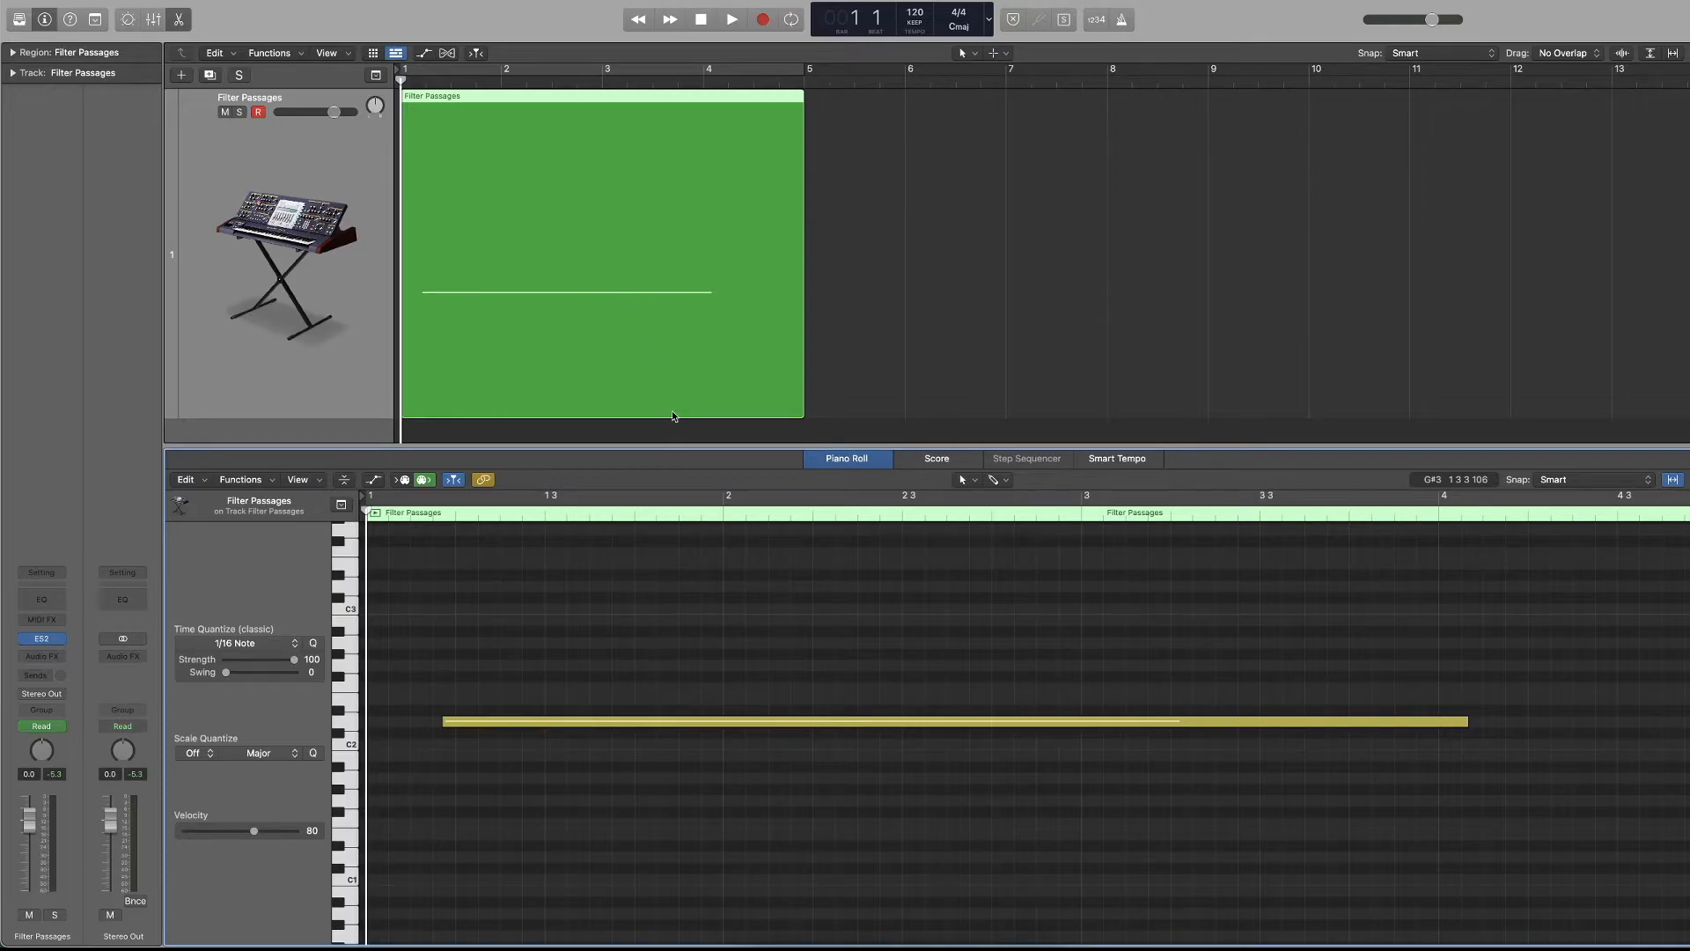
drag(835, 462, 738, 344)
click(90, 341)
key(space)
drag(443, 455, 467, 420)
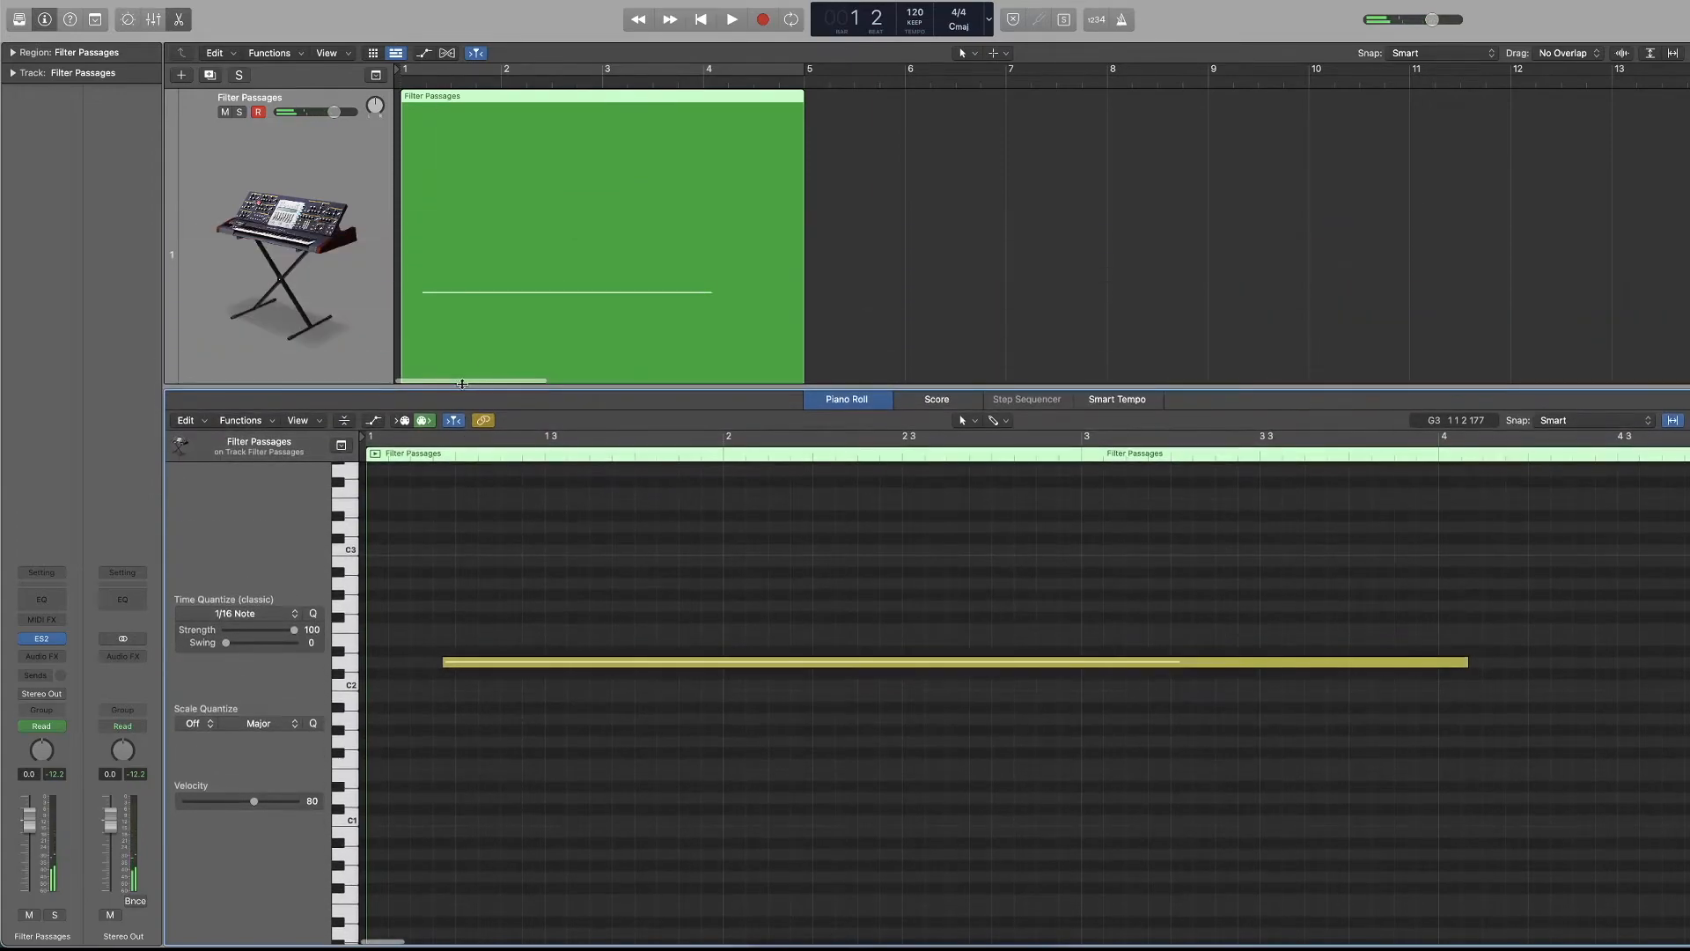
Reposition the playhead from the Piano Roll's ruler and return it to the start of bar 1.
click(411, 438)
click(413, 438)
click(413, 454)
drag(417, 454, 352, 458)
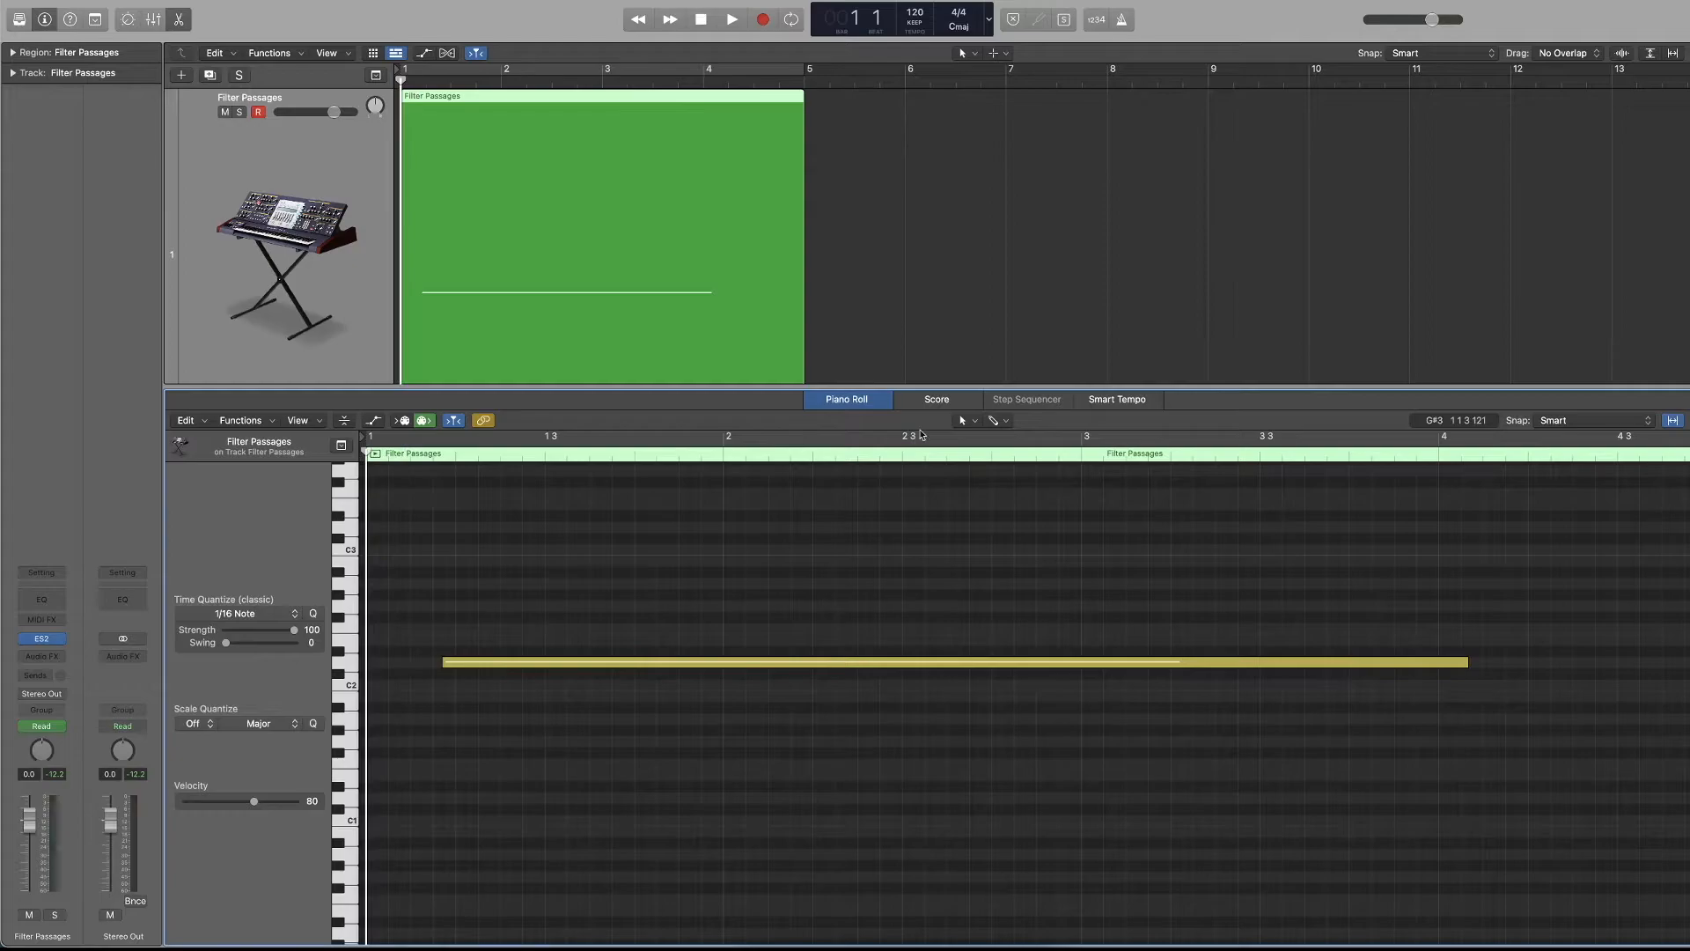
Show the region as a score and play it briefly, then return to the Piano Roll with the playhead at bar 1.
click(936, 399)
key(space)
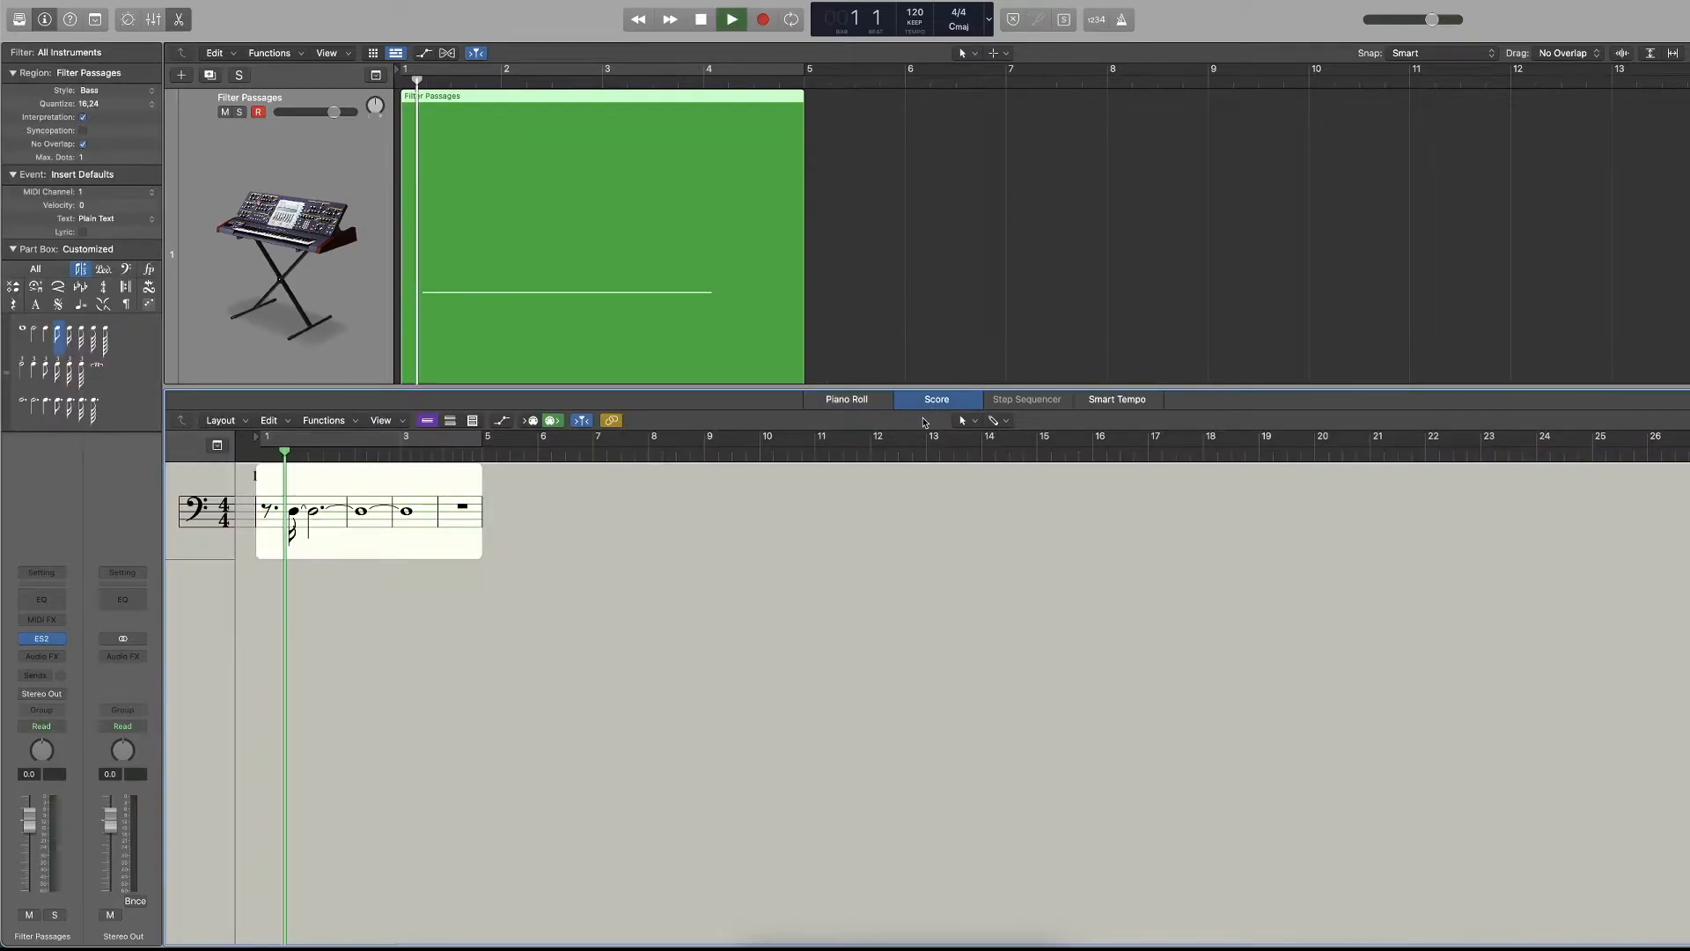
key(space)
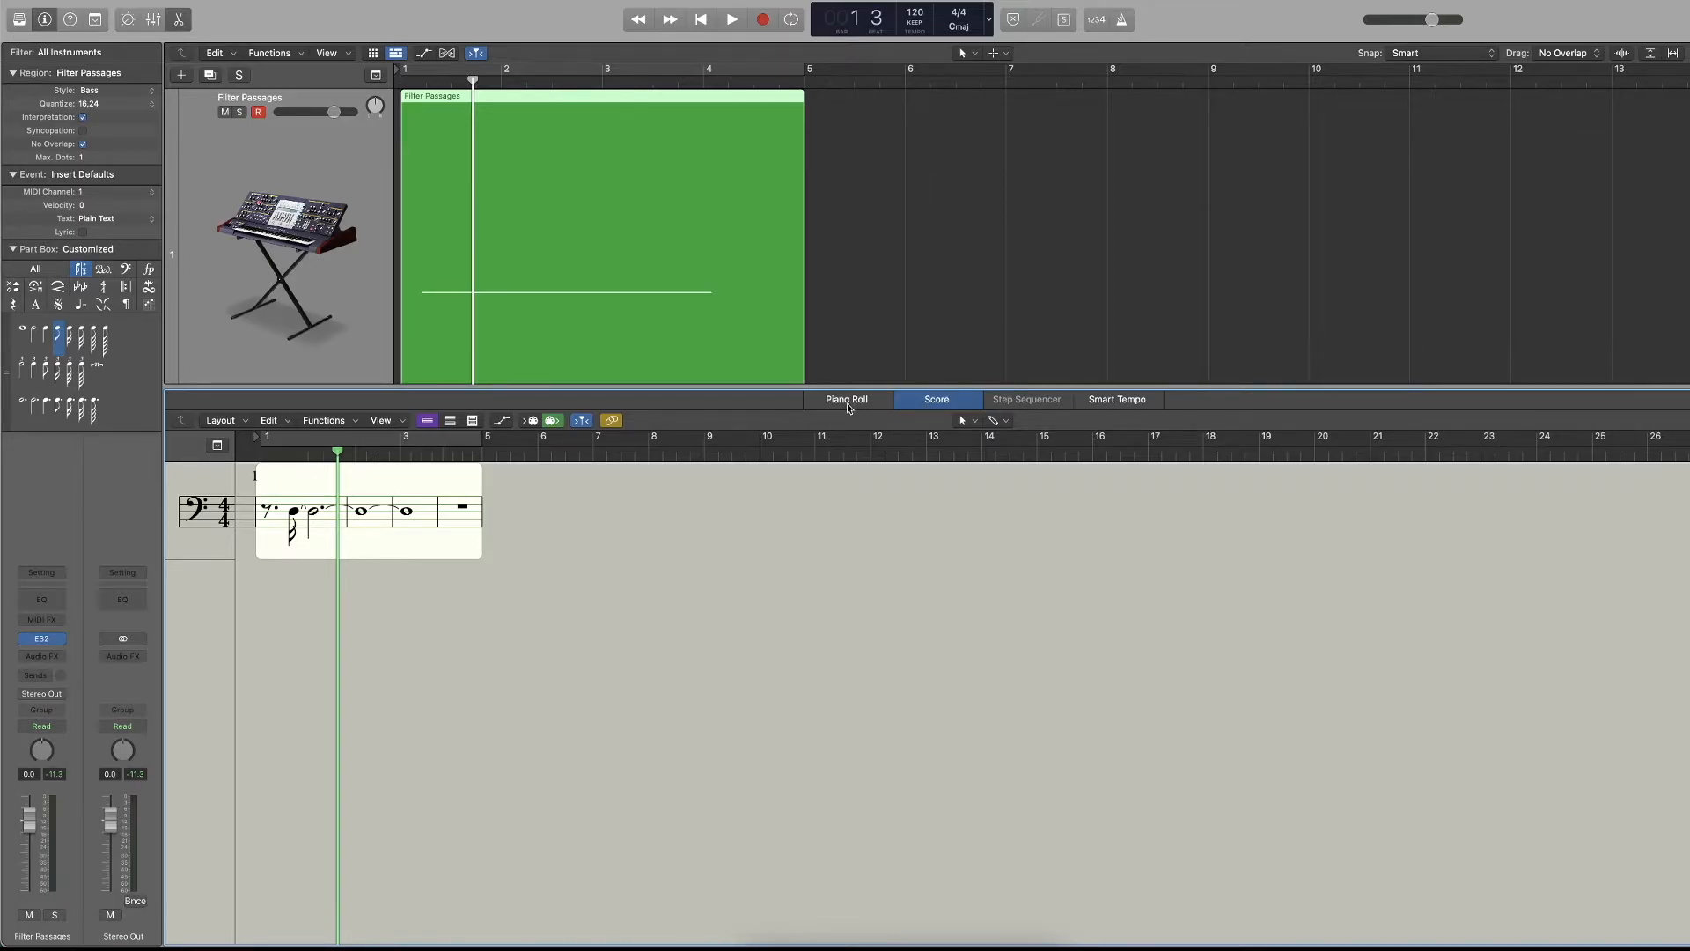
click(847, 400)
click(545, 455)
click(351, 462)
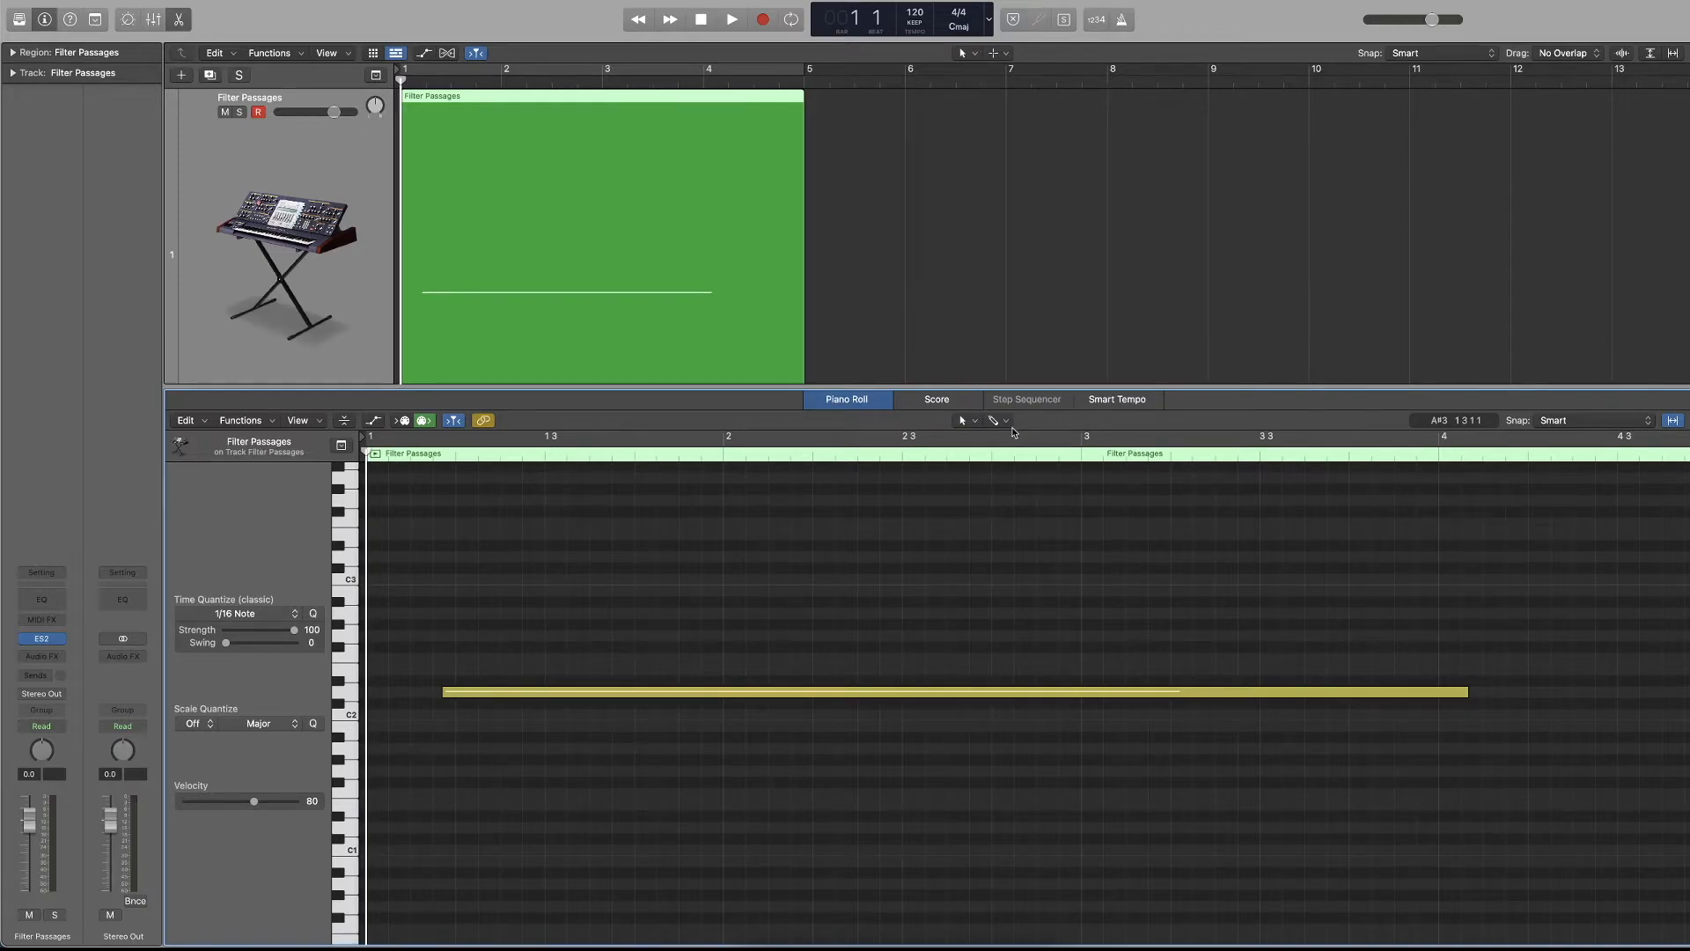
Look through the Score and Smart Tempo editors, dismiss Quick Help, and return to the Piano Roll.
click(916, 402)
click(851, 400)
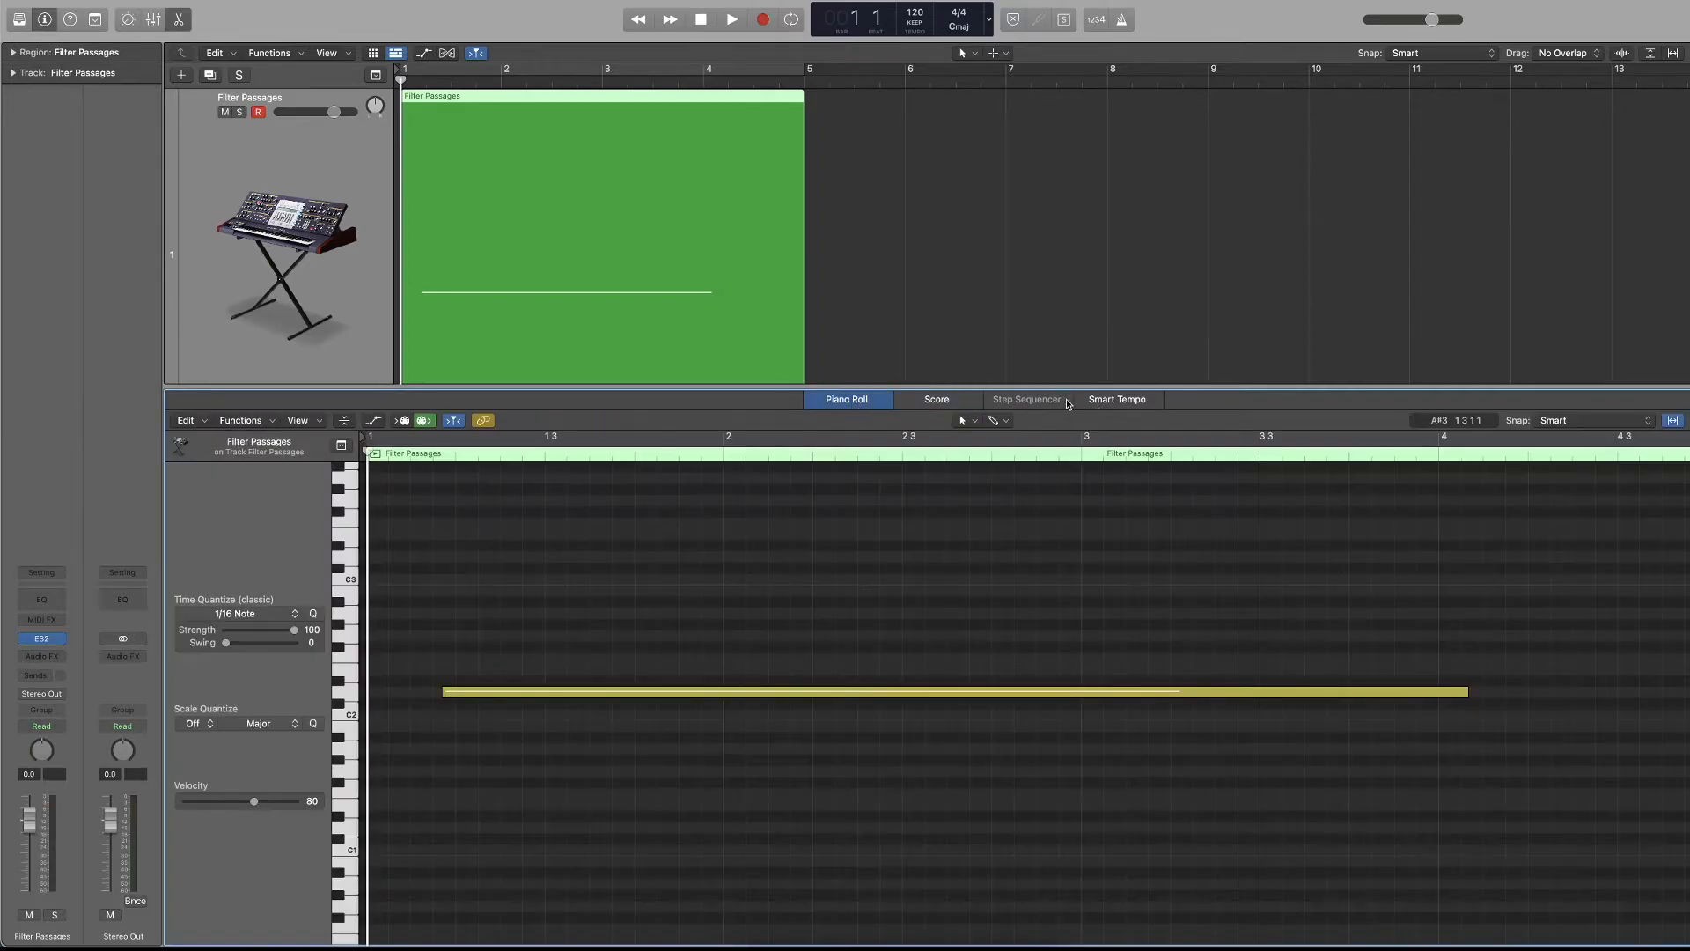
click(1095, 402)
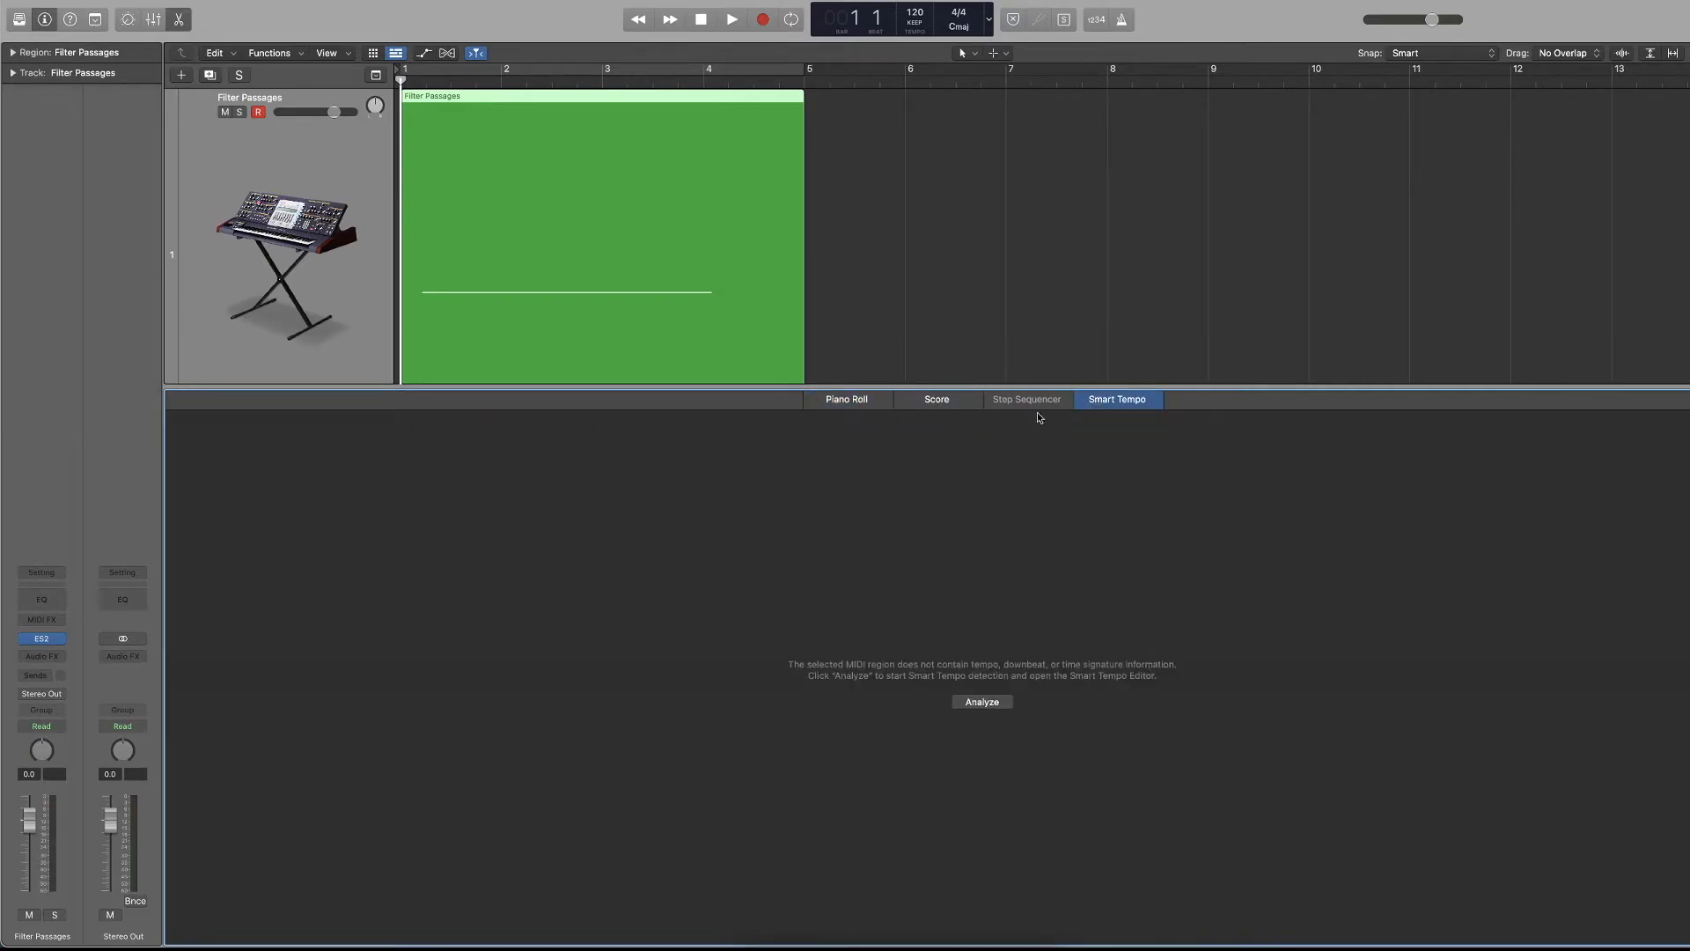
click(940, 403)
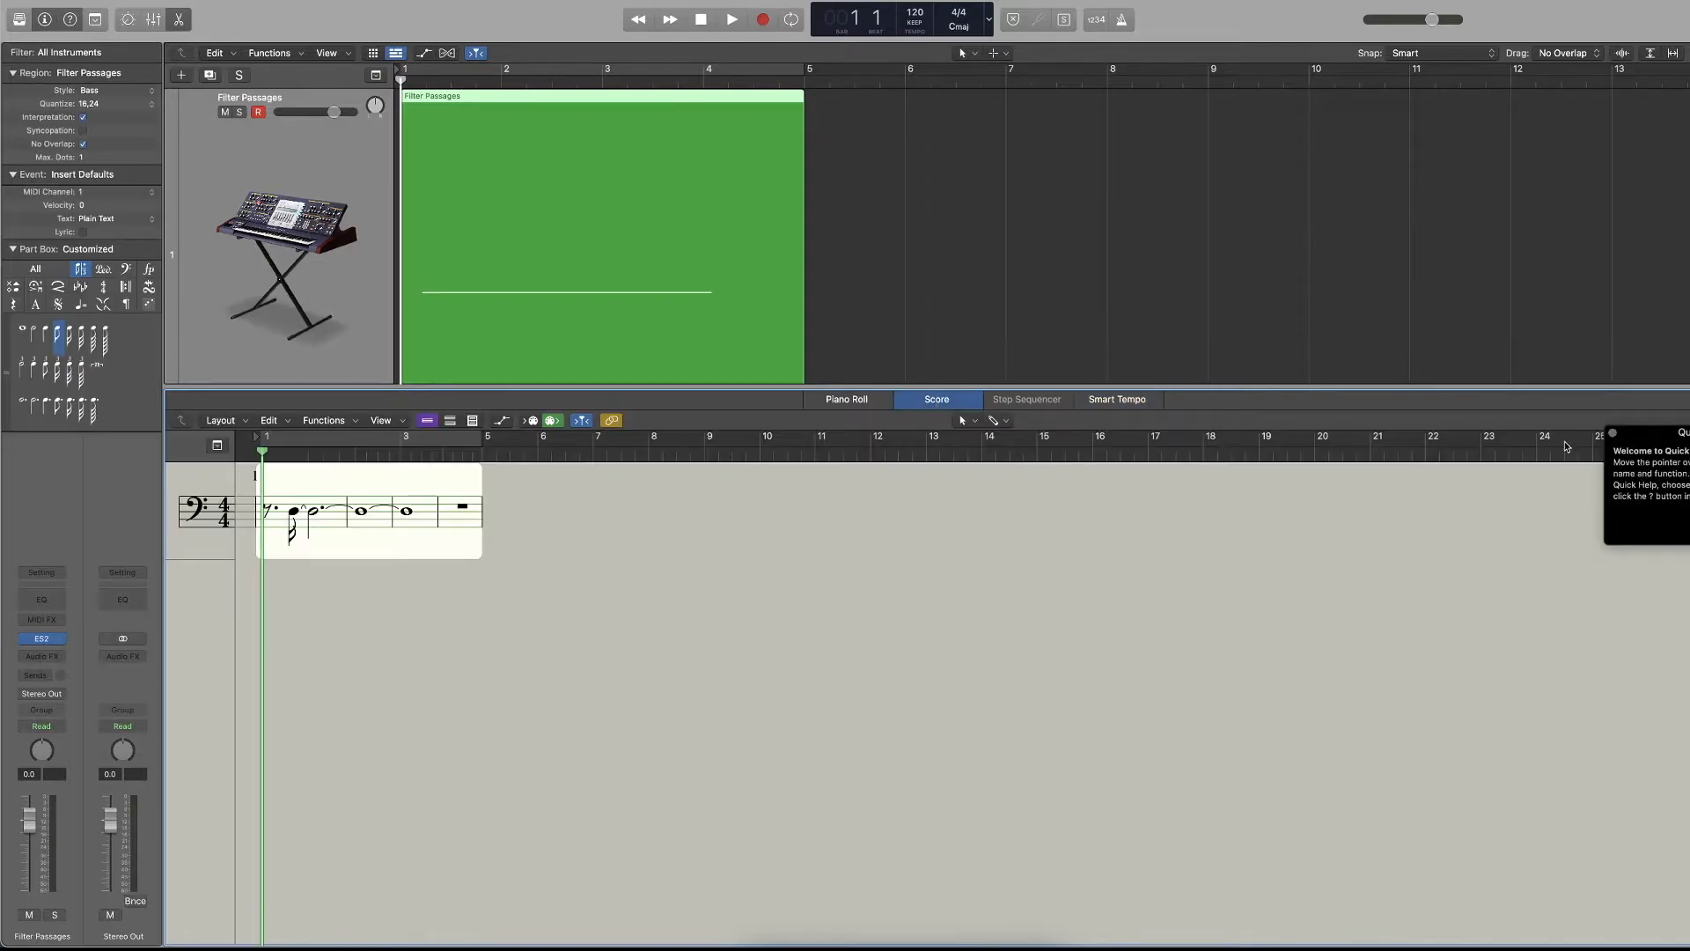
click(1614, 436)
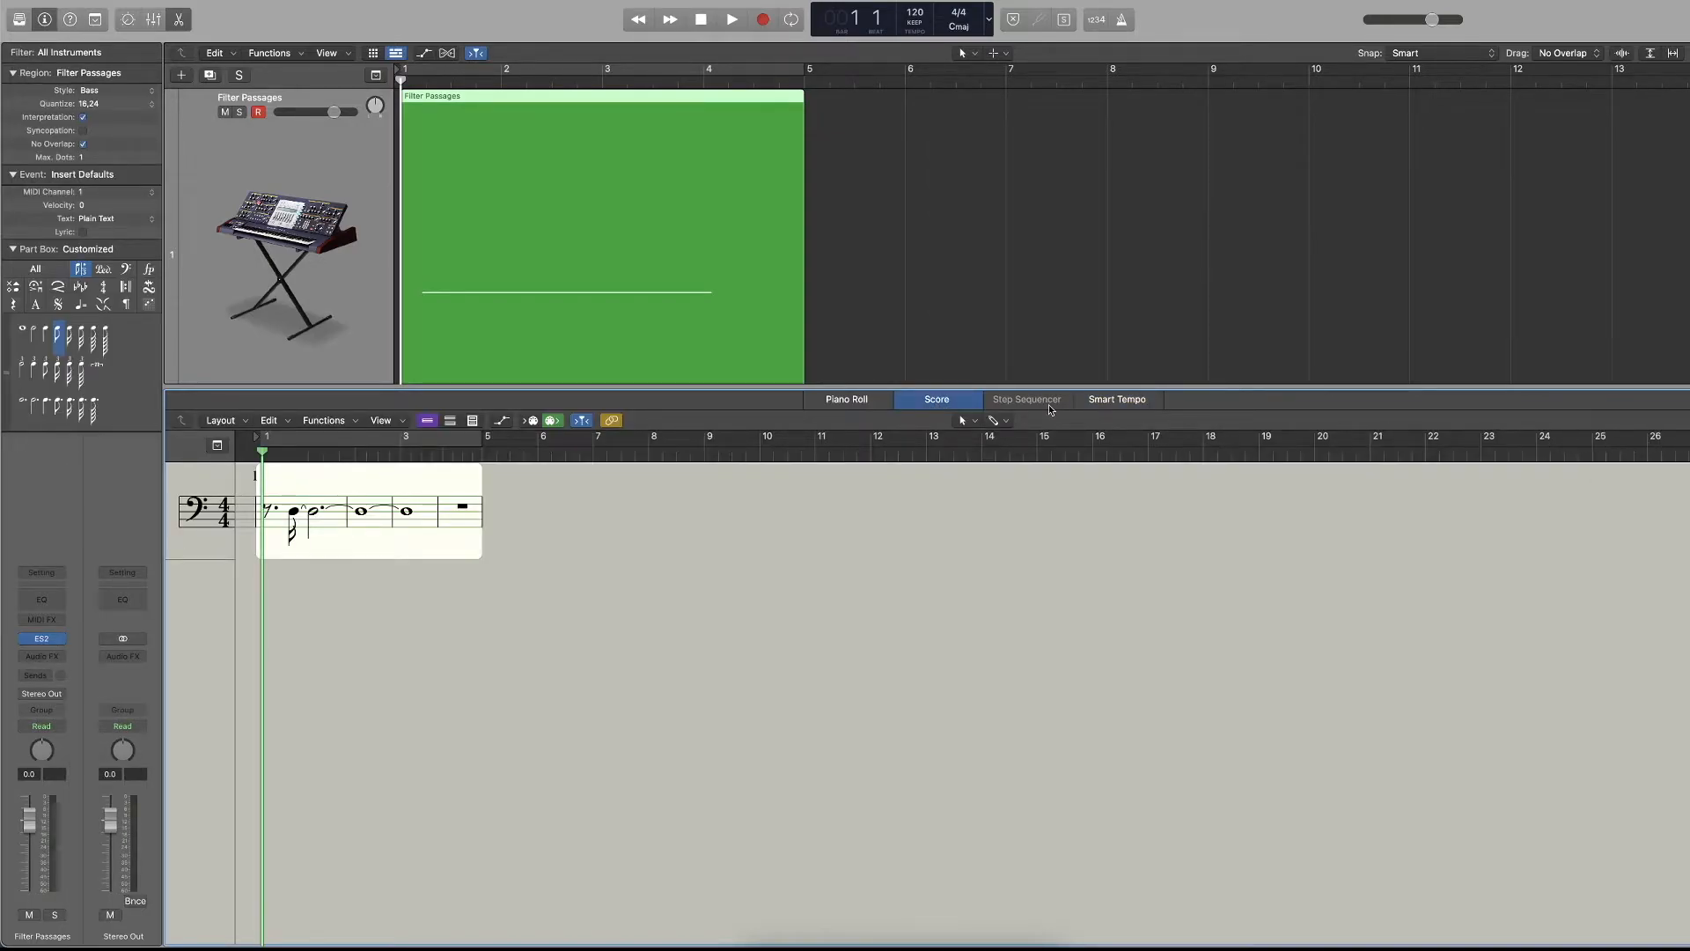
click(829, 401)
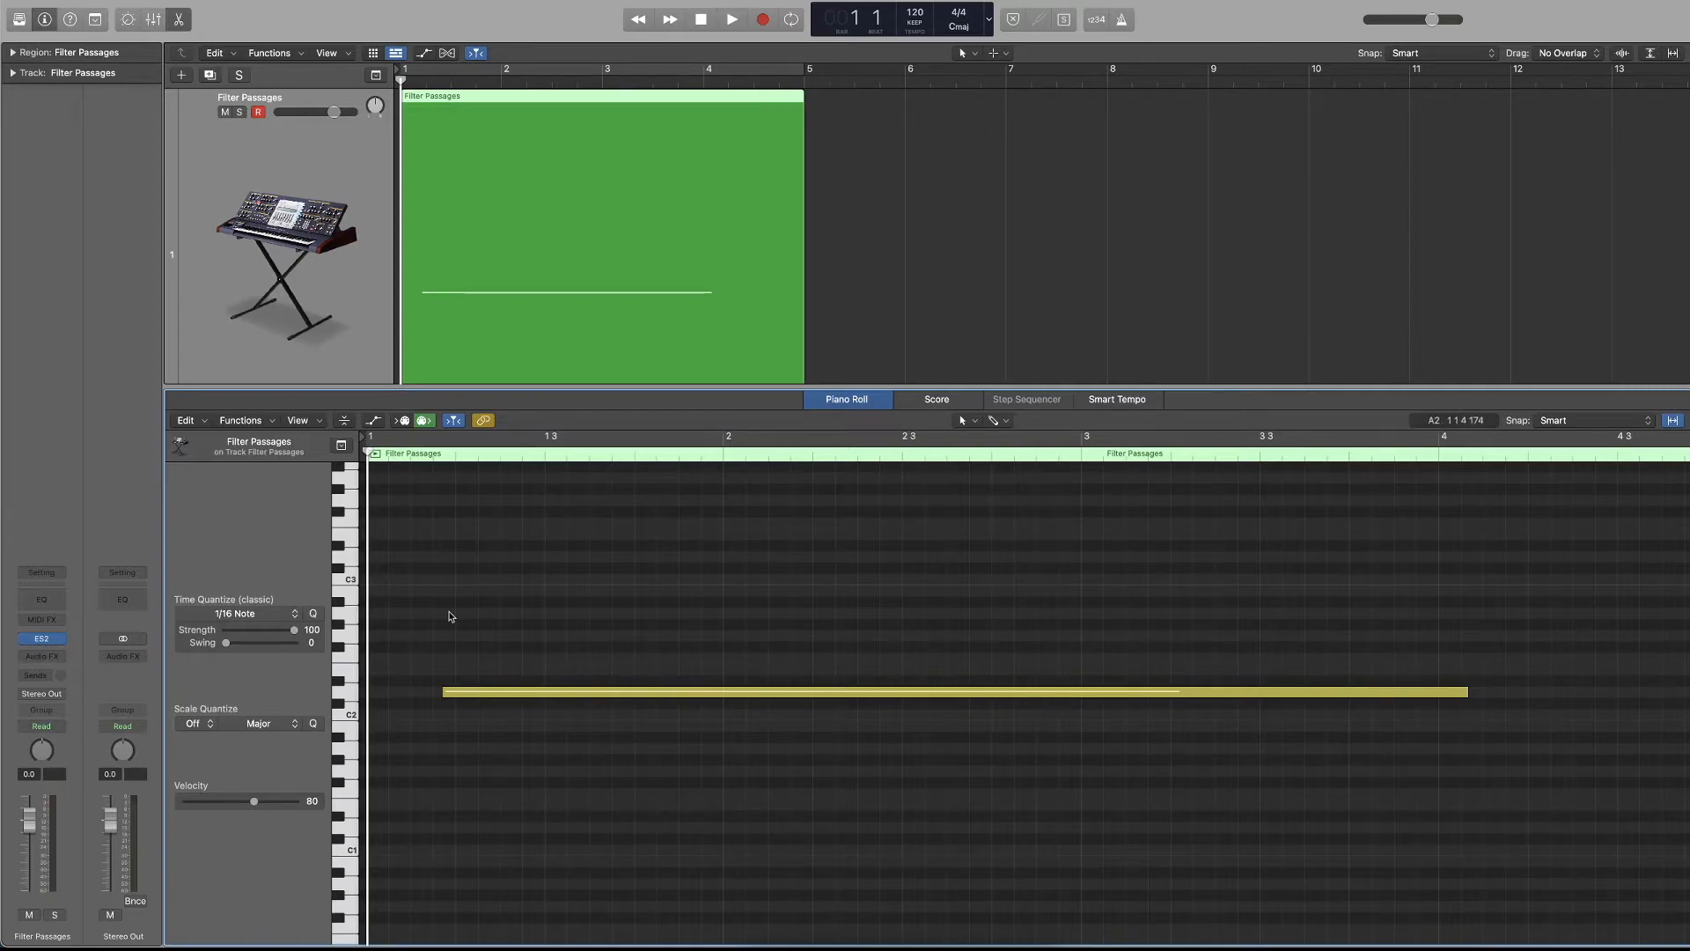
Resize the long note in the Piano Roll so it starts at bar 1 beat 2 and ends at bar 4.
drag(445, 691, 368, 691)
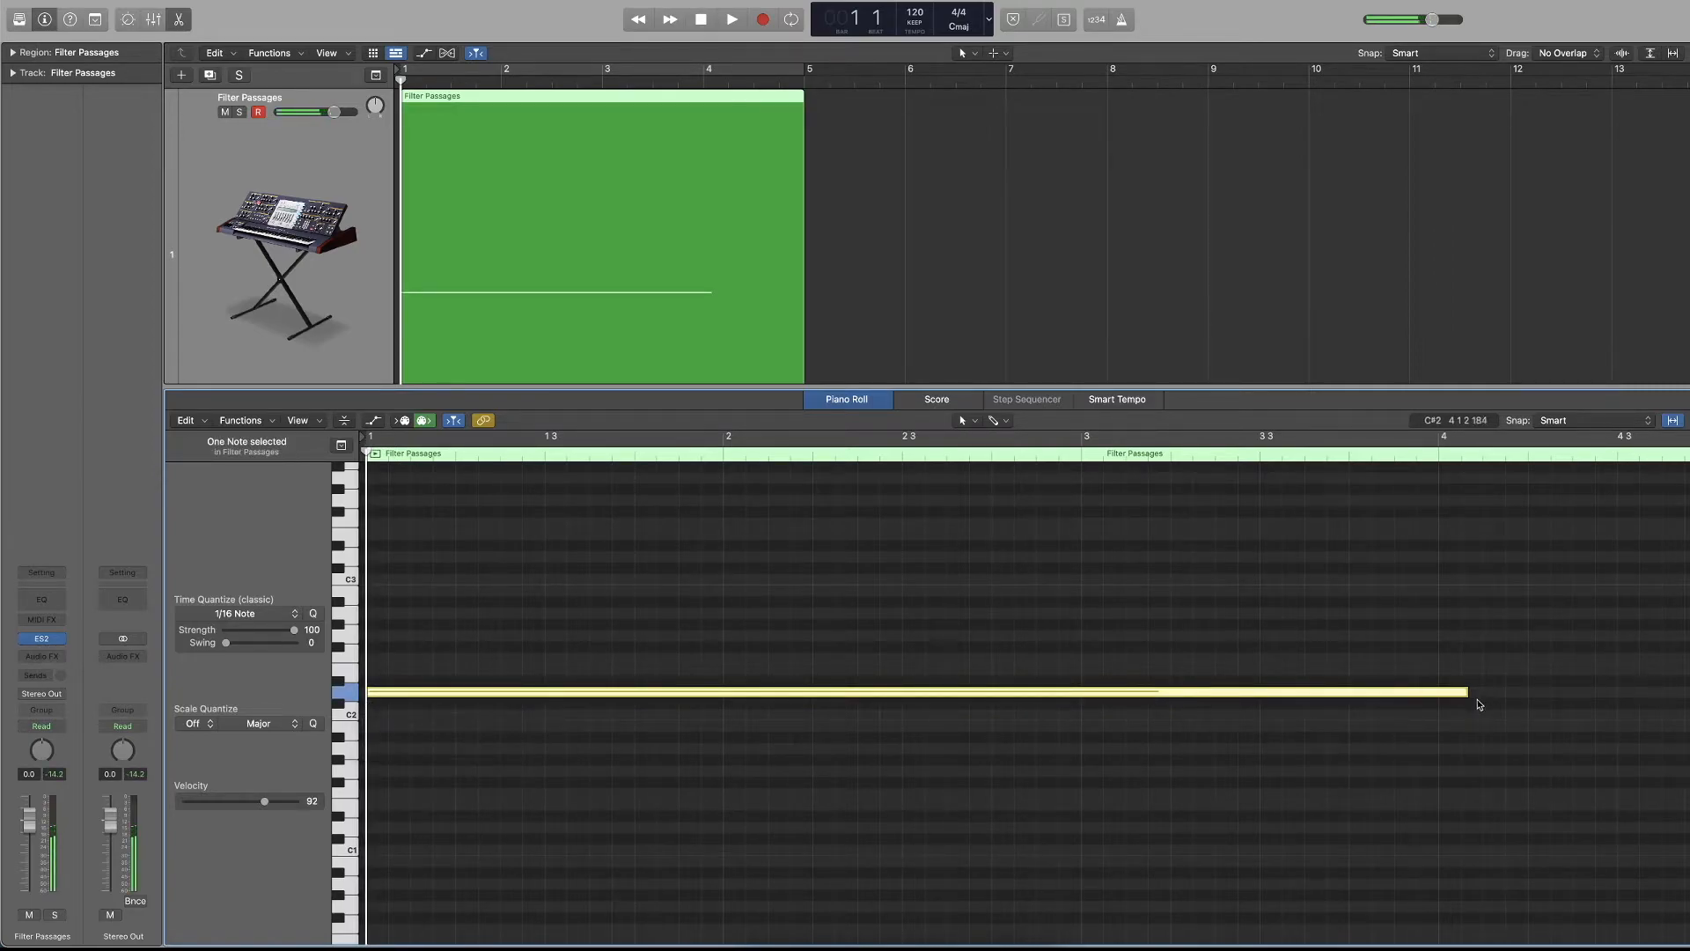
drag(1466, 693, 1436, 694)
drag(370, 695, 458, 702)
Move the long note slightly after beat 2 in the Piano Roll, then align it to the grid with 1/16 Note time quantize.
click(12, 53)
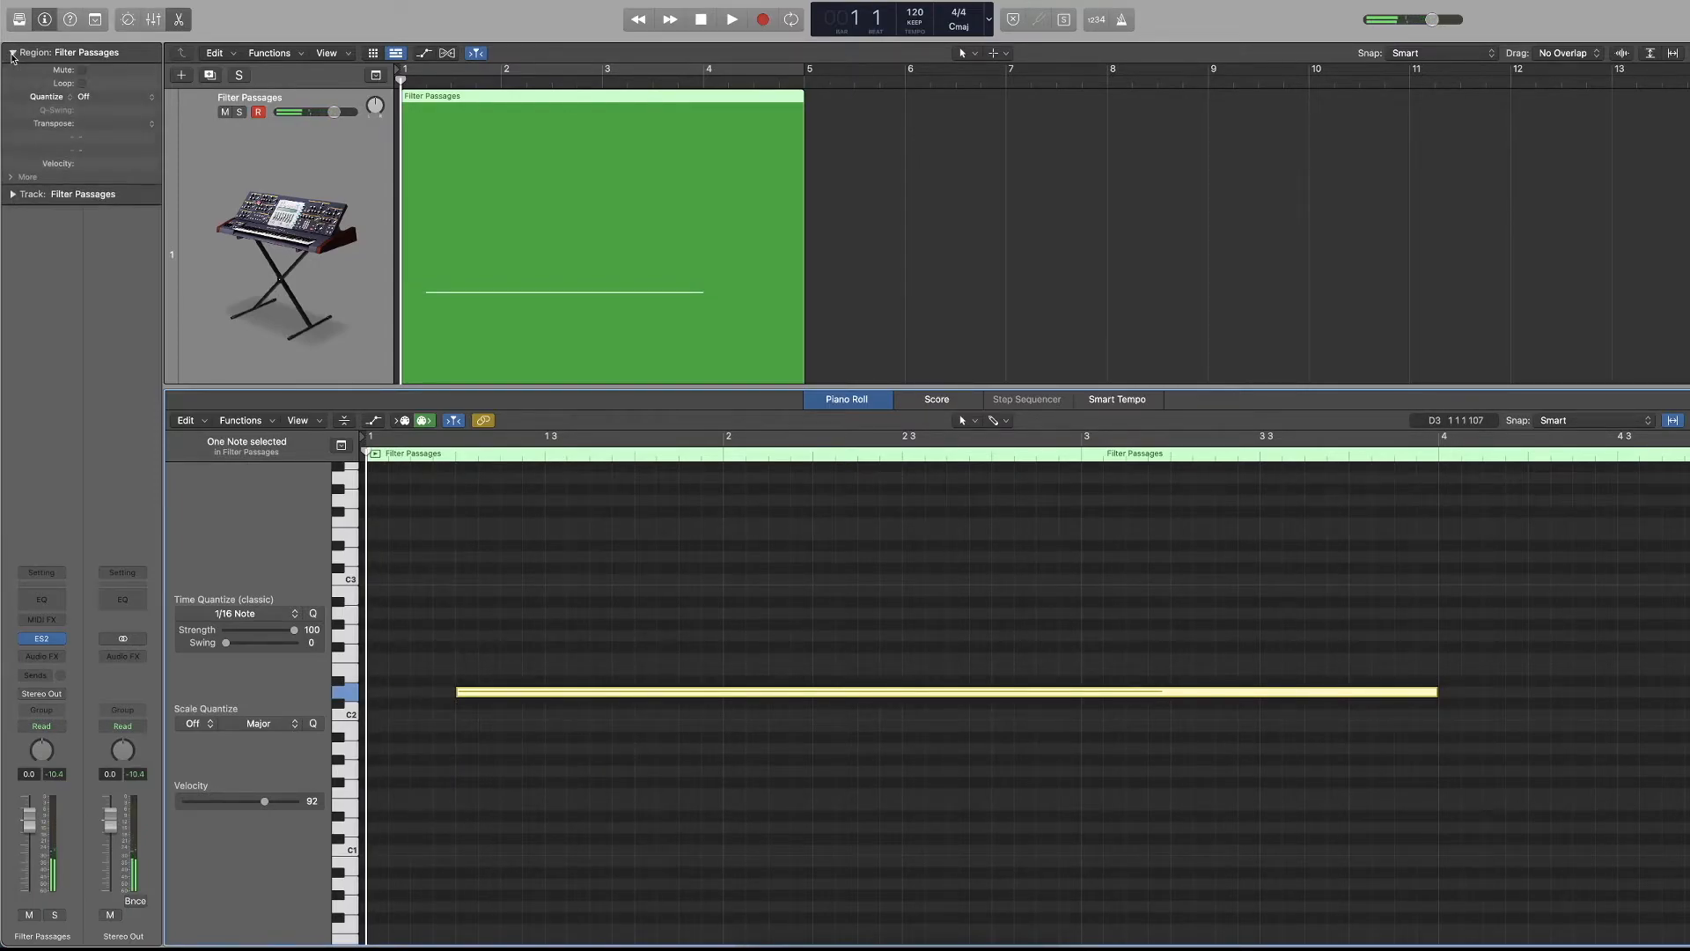
click(12, 52)
click(420, 628)
key(super+Right)
key(super+Right)
key(super+Down)
drag(548, 690, 560, 690)
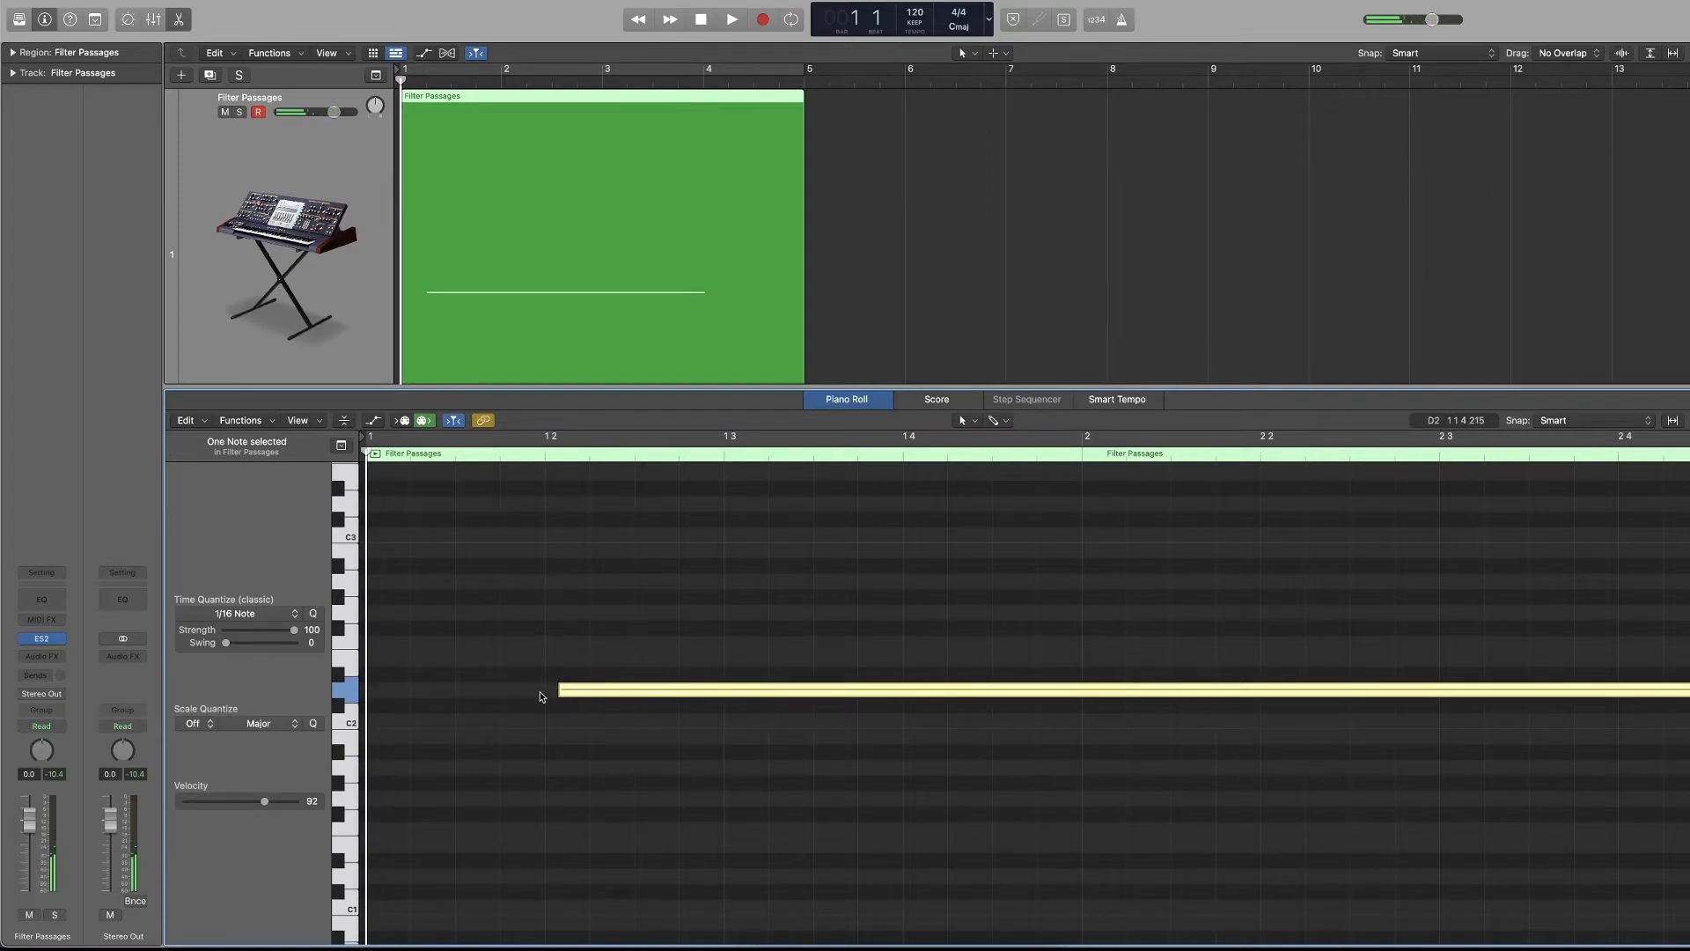
click(314, 613)
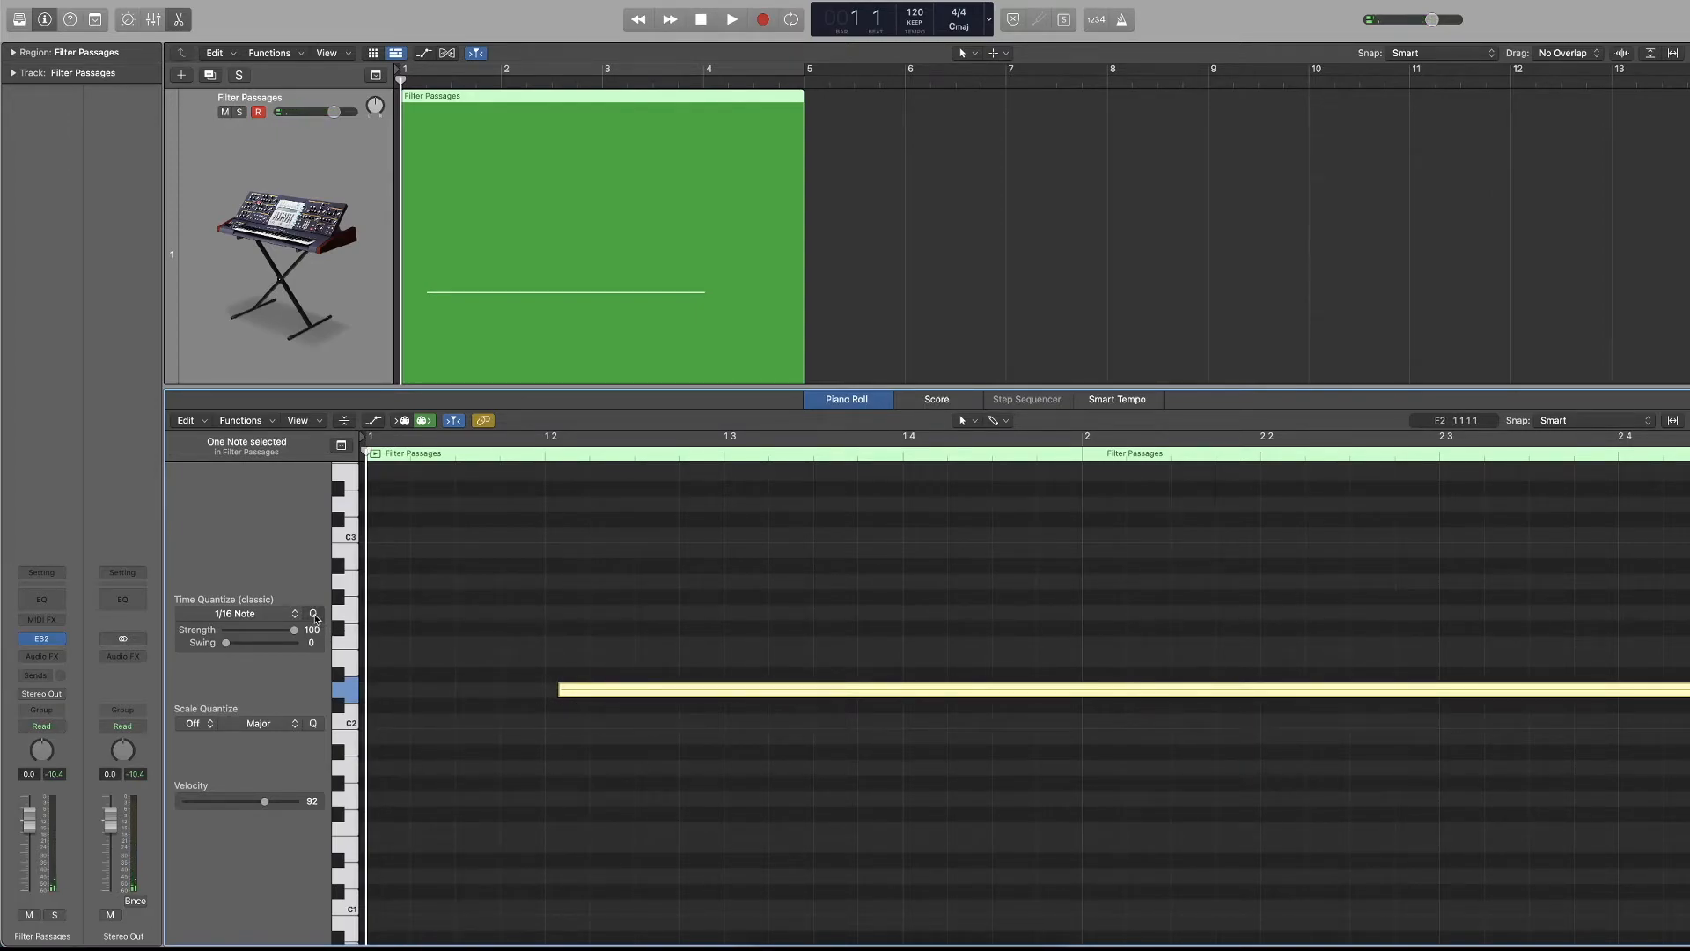
drag(482, 631, 704, 808)
click(563, 789)
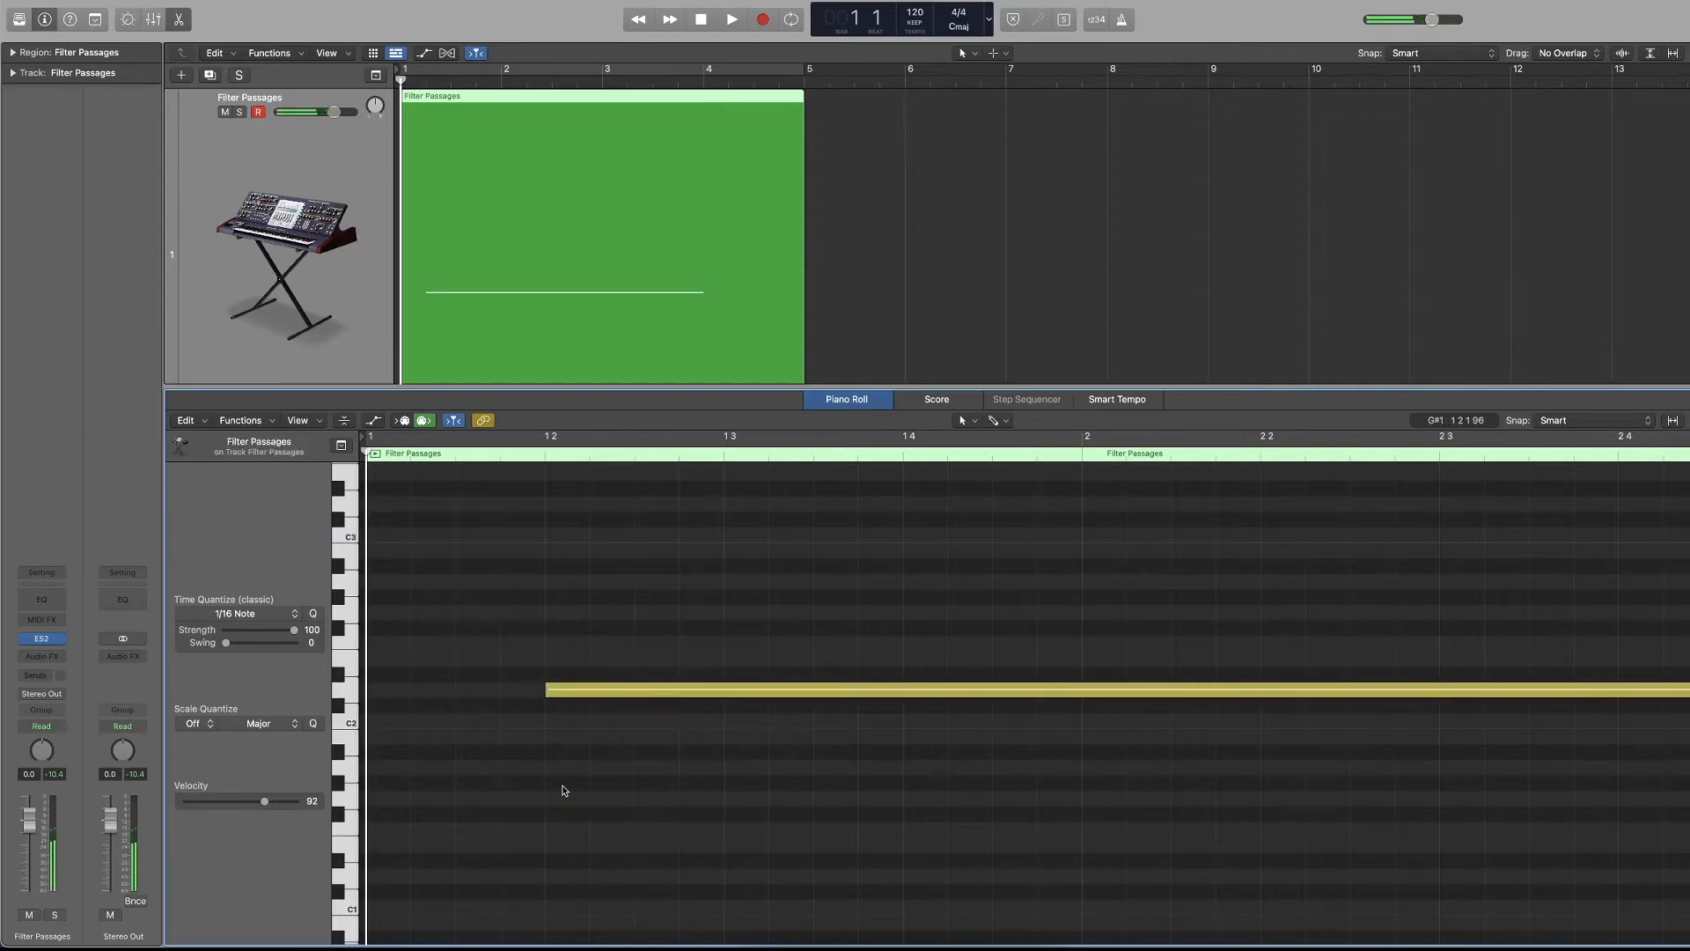
Time-quantize the long note in the Piano Roll to 1/2 Note.
scroll(555, 774, down, 1)
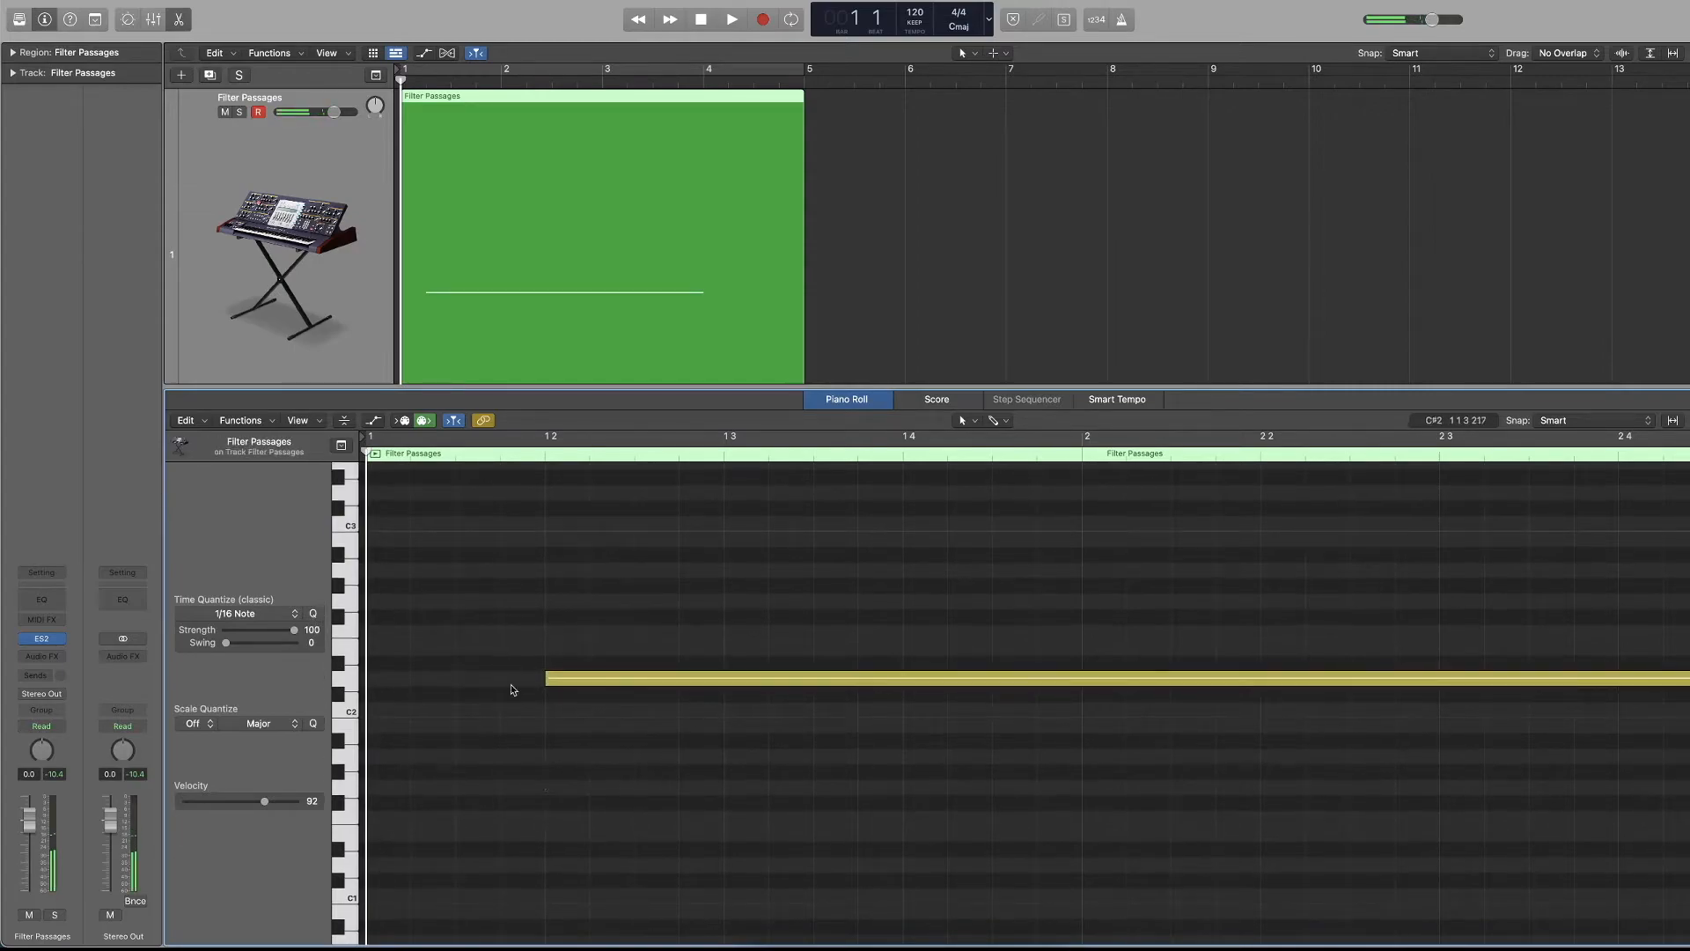
click(293, 614)
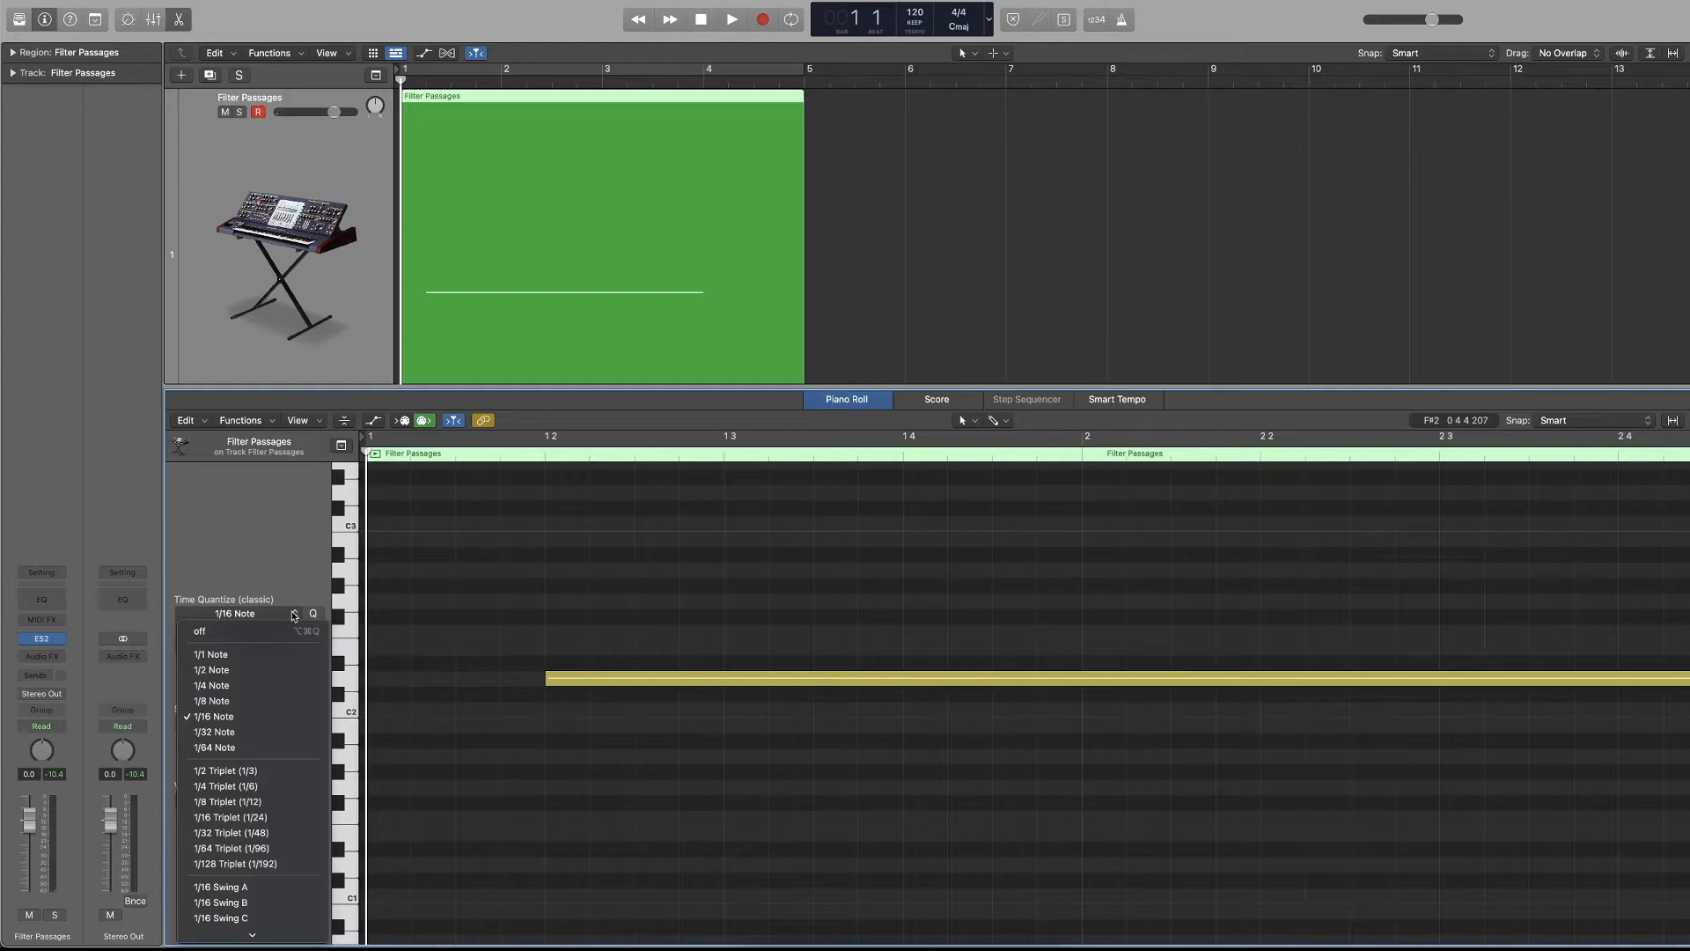
click(227, 674)
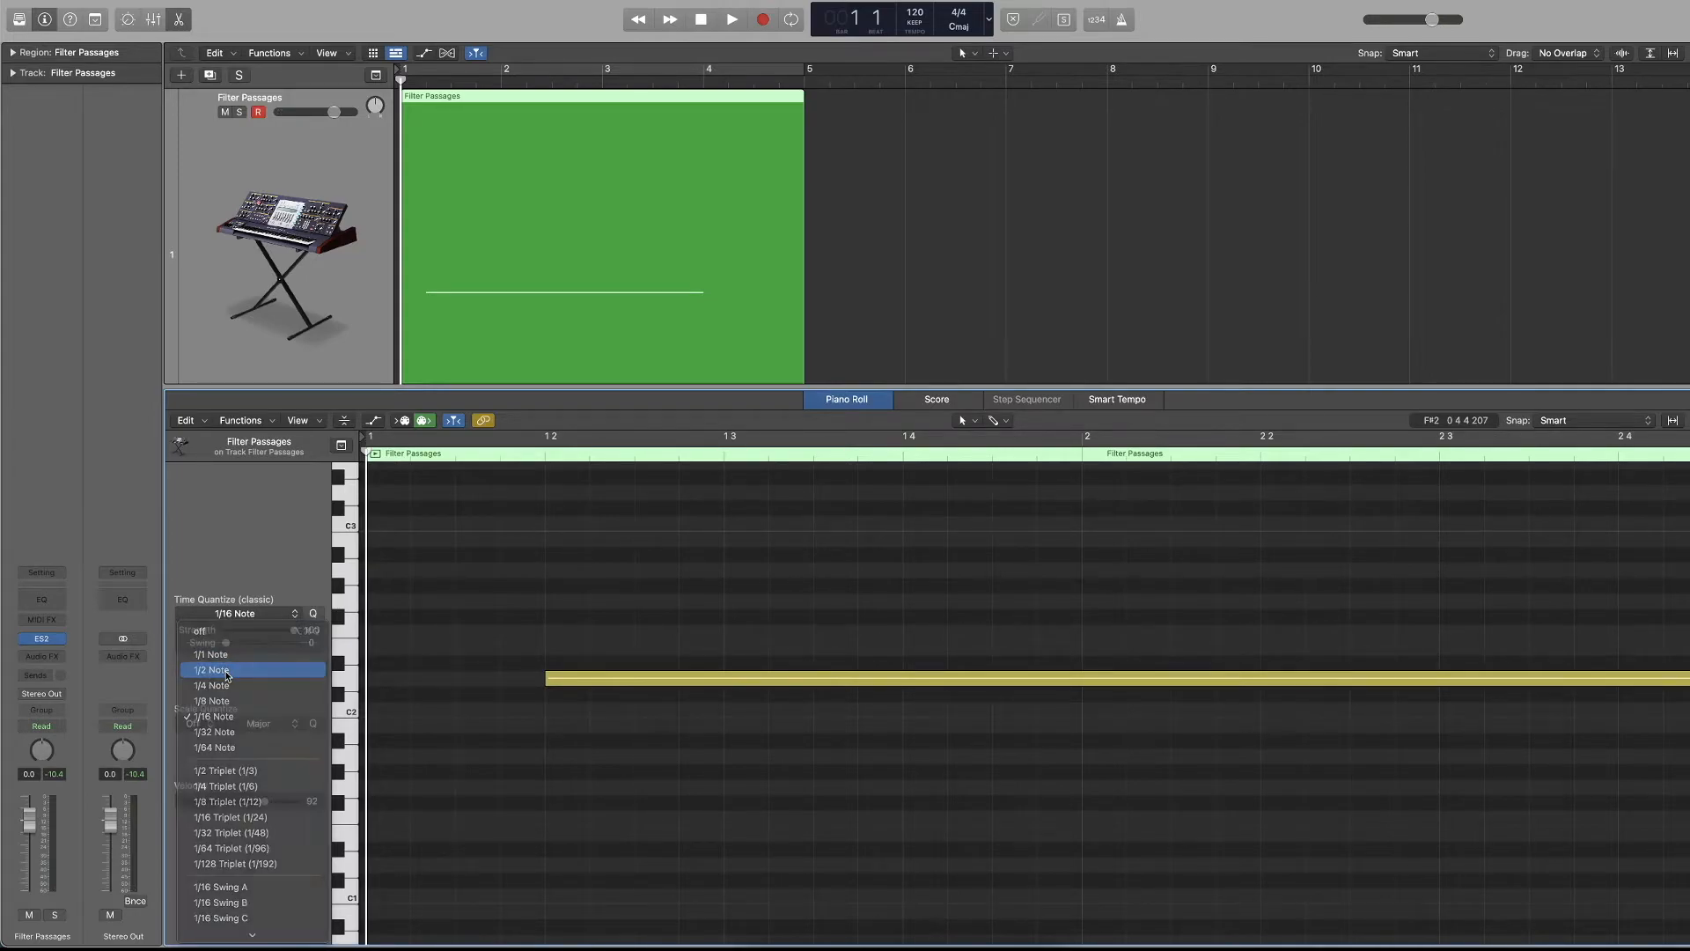
drag(528, 647, 698, 781)
key(q)
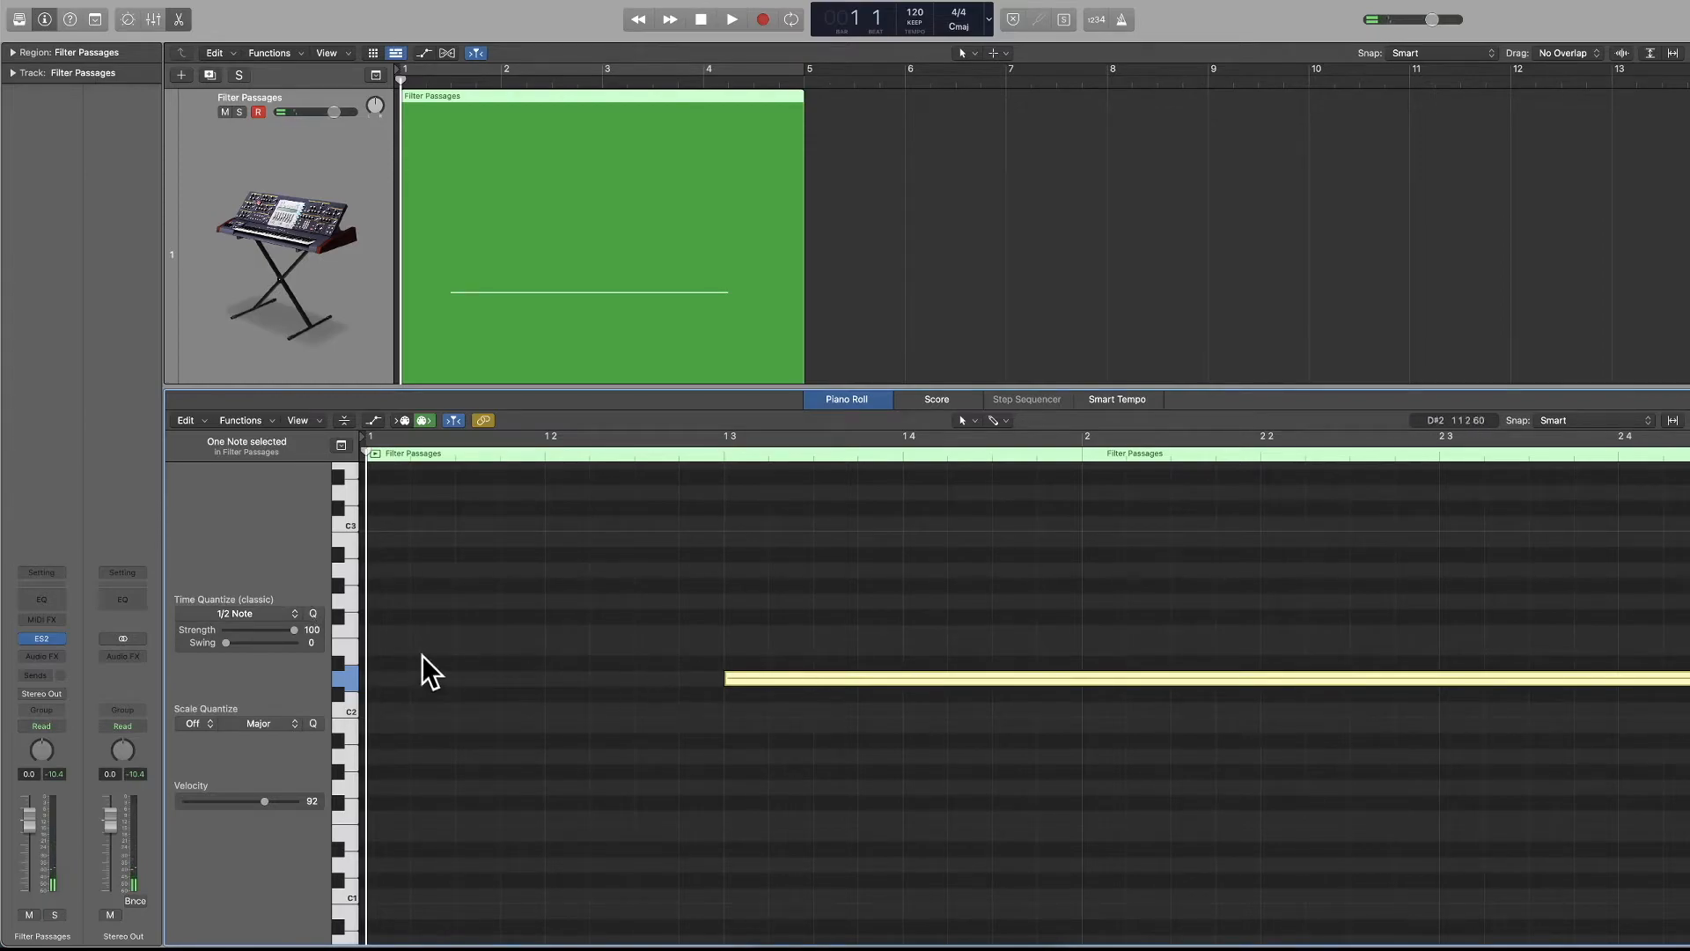
Try 1/1 Note and 1/8 Note time quantize on the selected note, finishing with 1/16 Note.
click(260, 614)
click(254, 653)
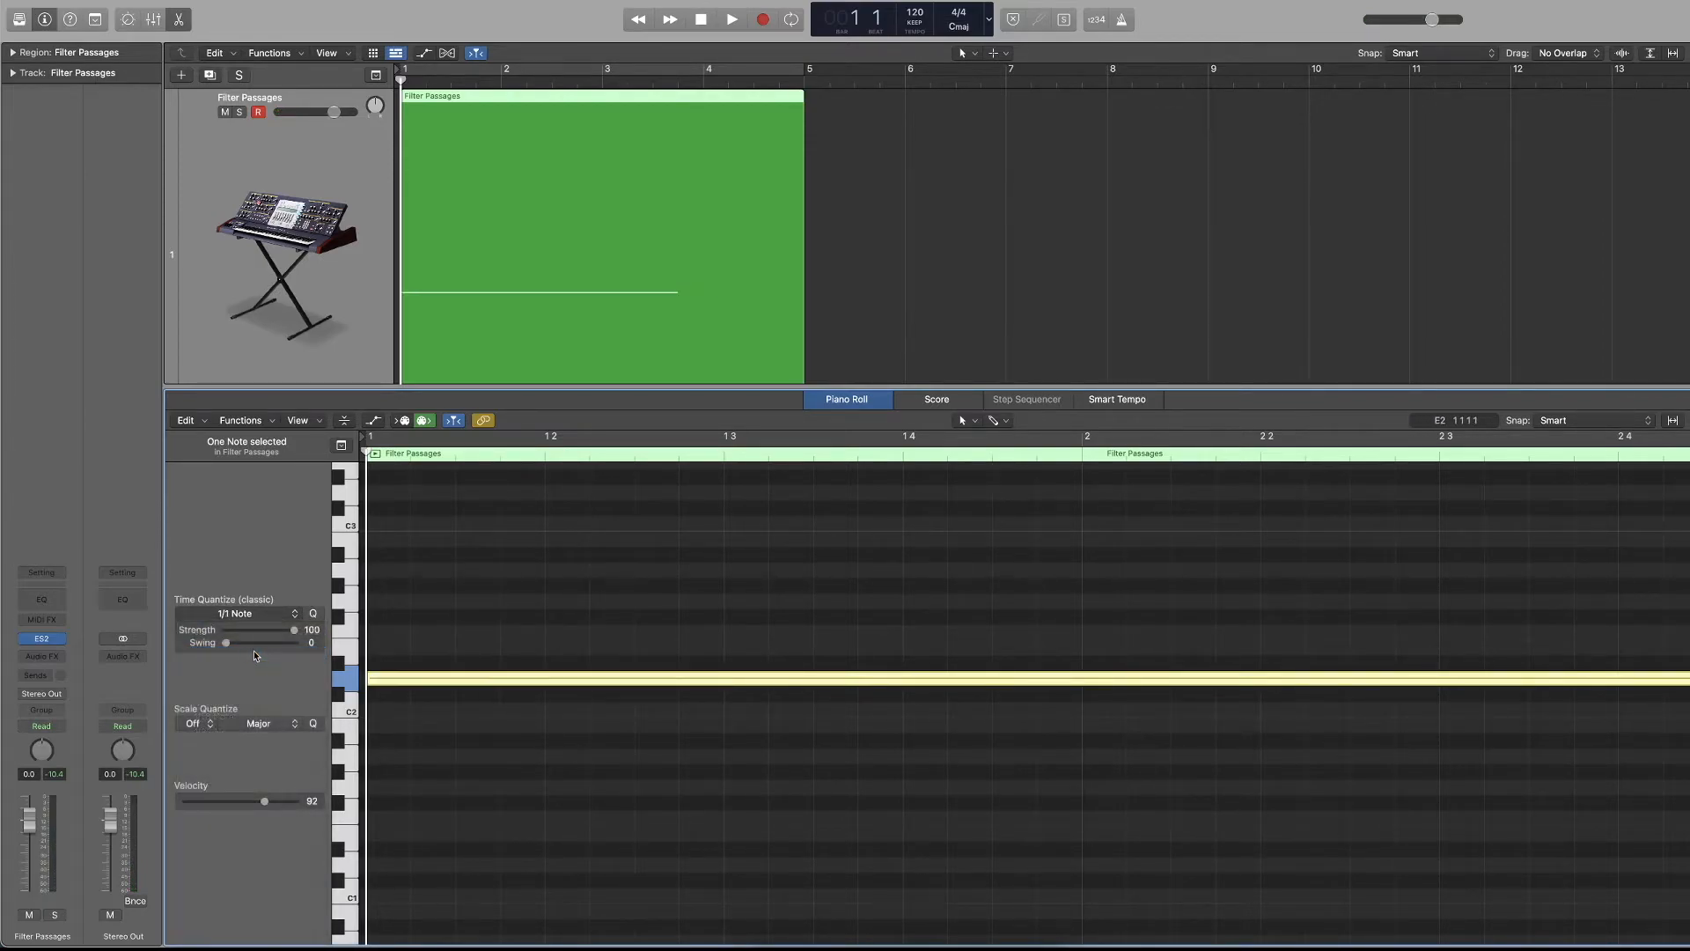
scroll(630, 663, down, 2)
click(254, 613)
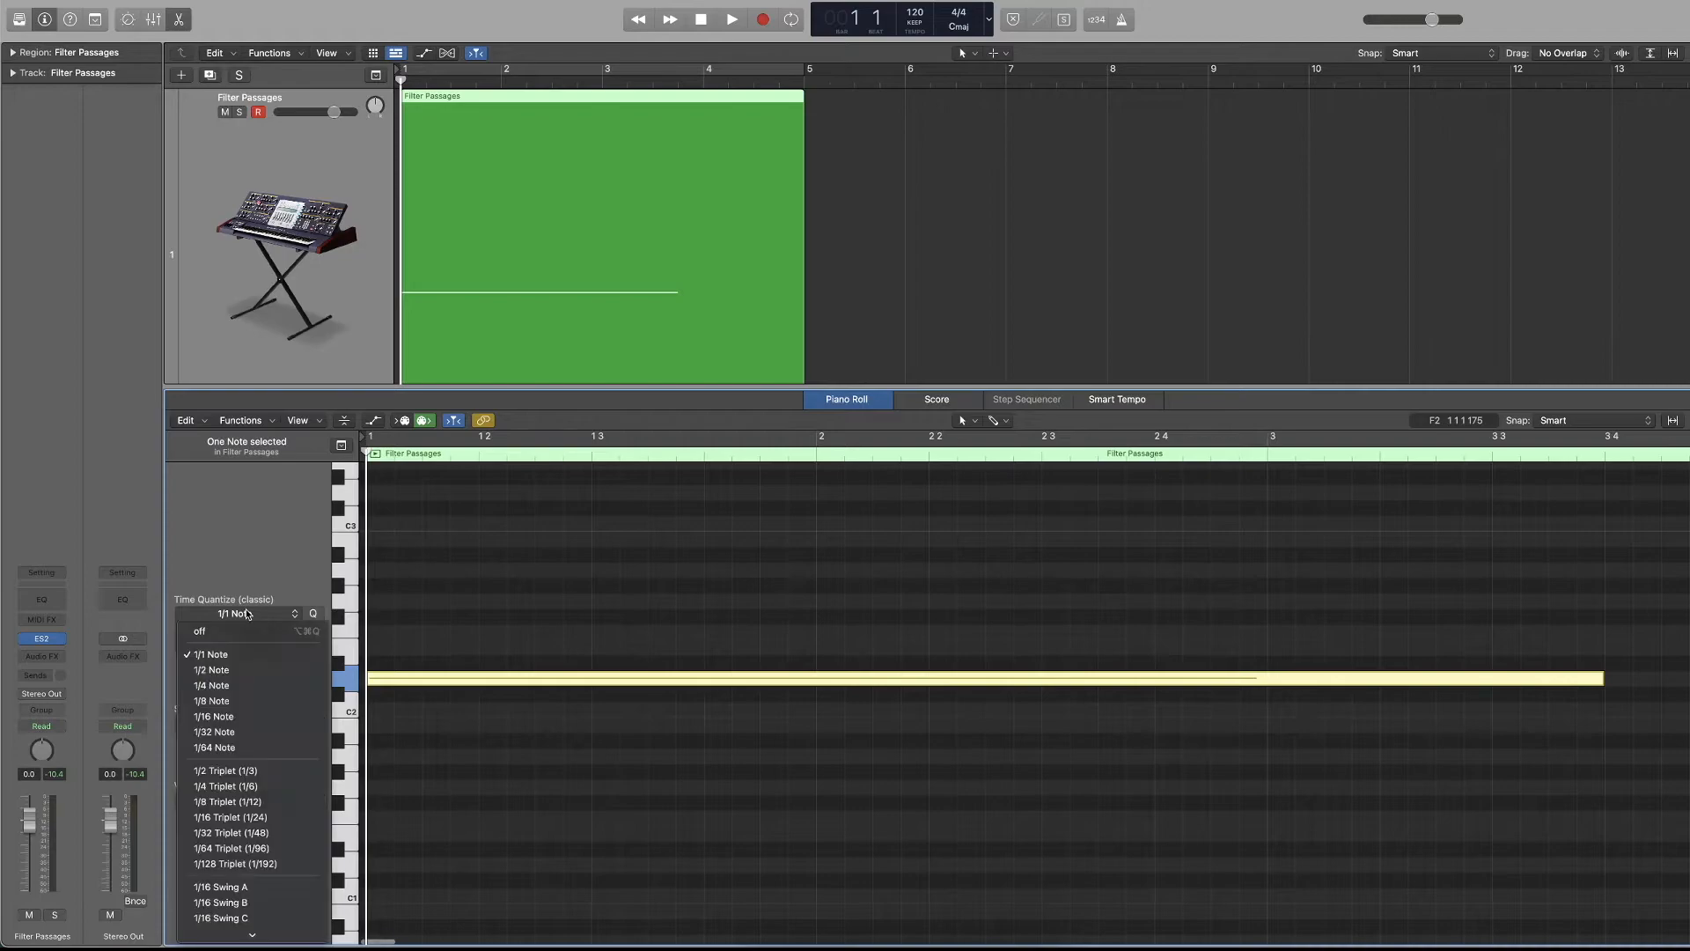
click(252, 701)
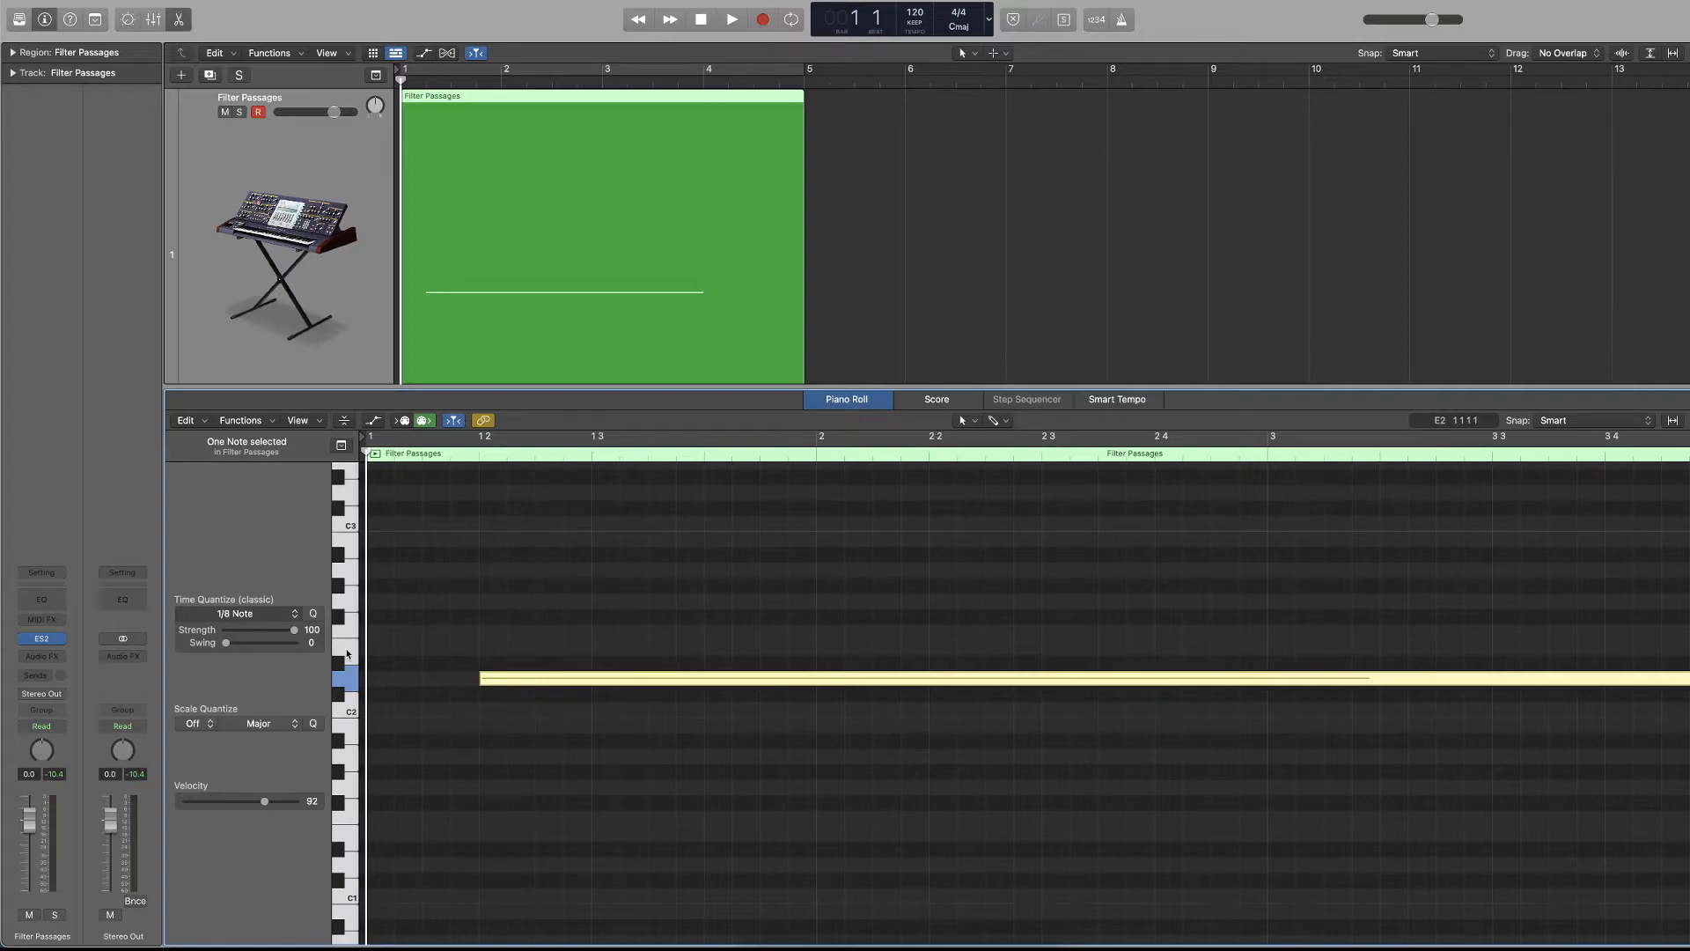
click(257, 617)
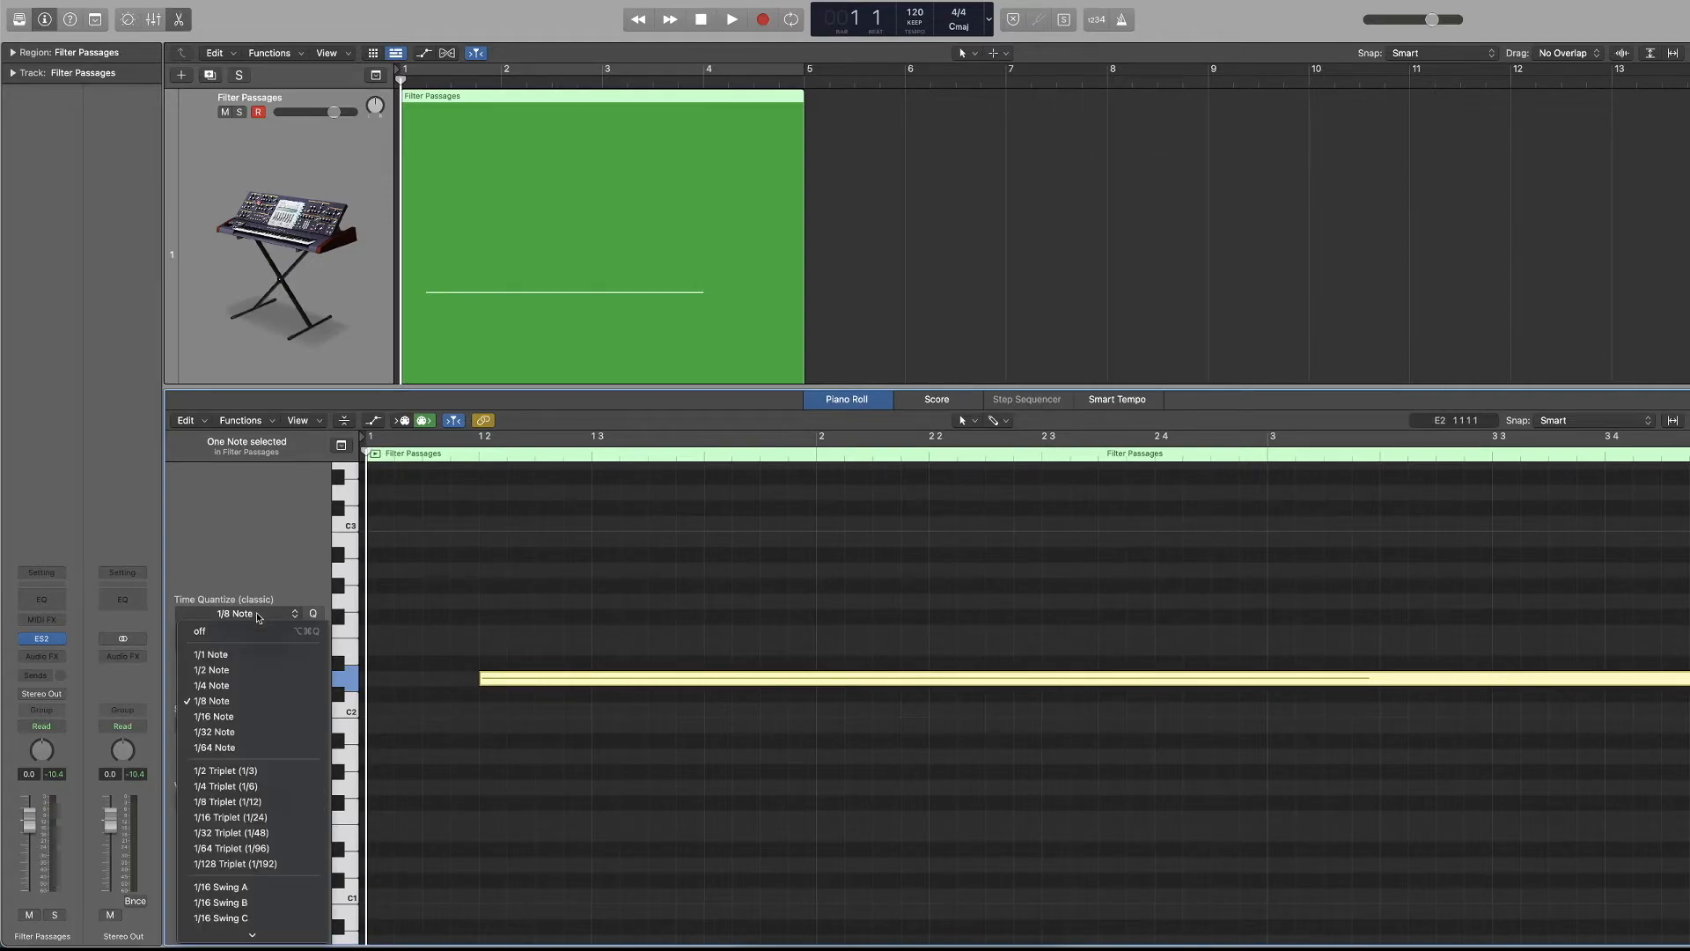
click(246, 706)
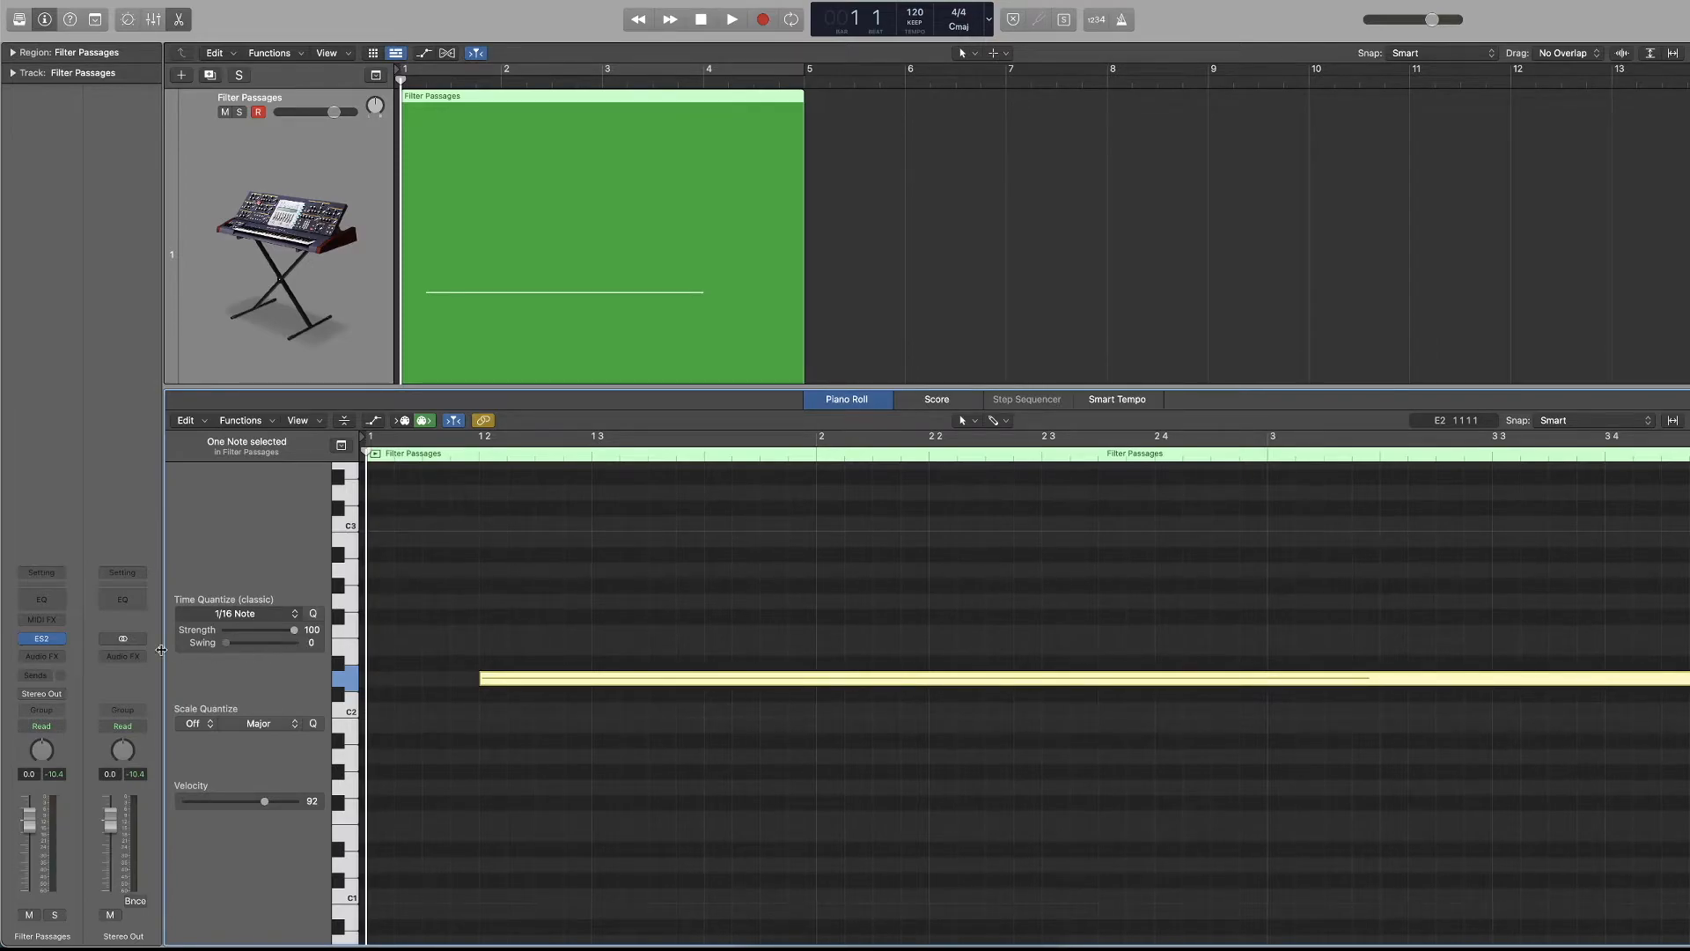
Look at the Scale Quantize key choices and the Filter Passages track parameters.
click(210, 724)
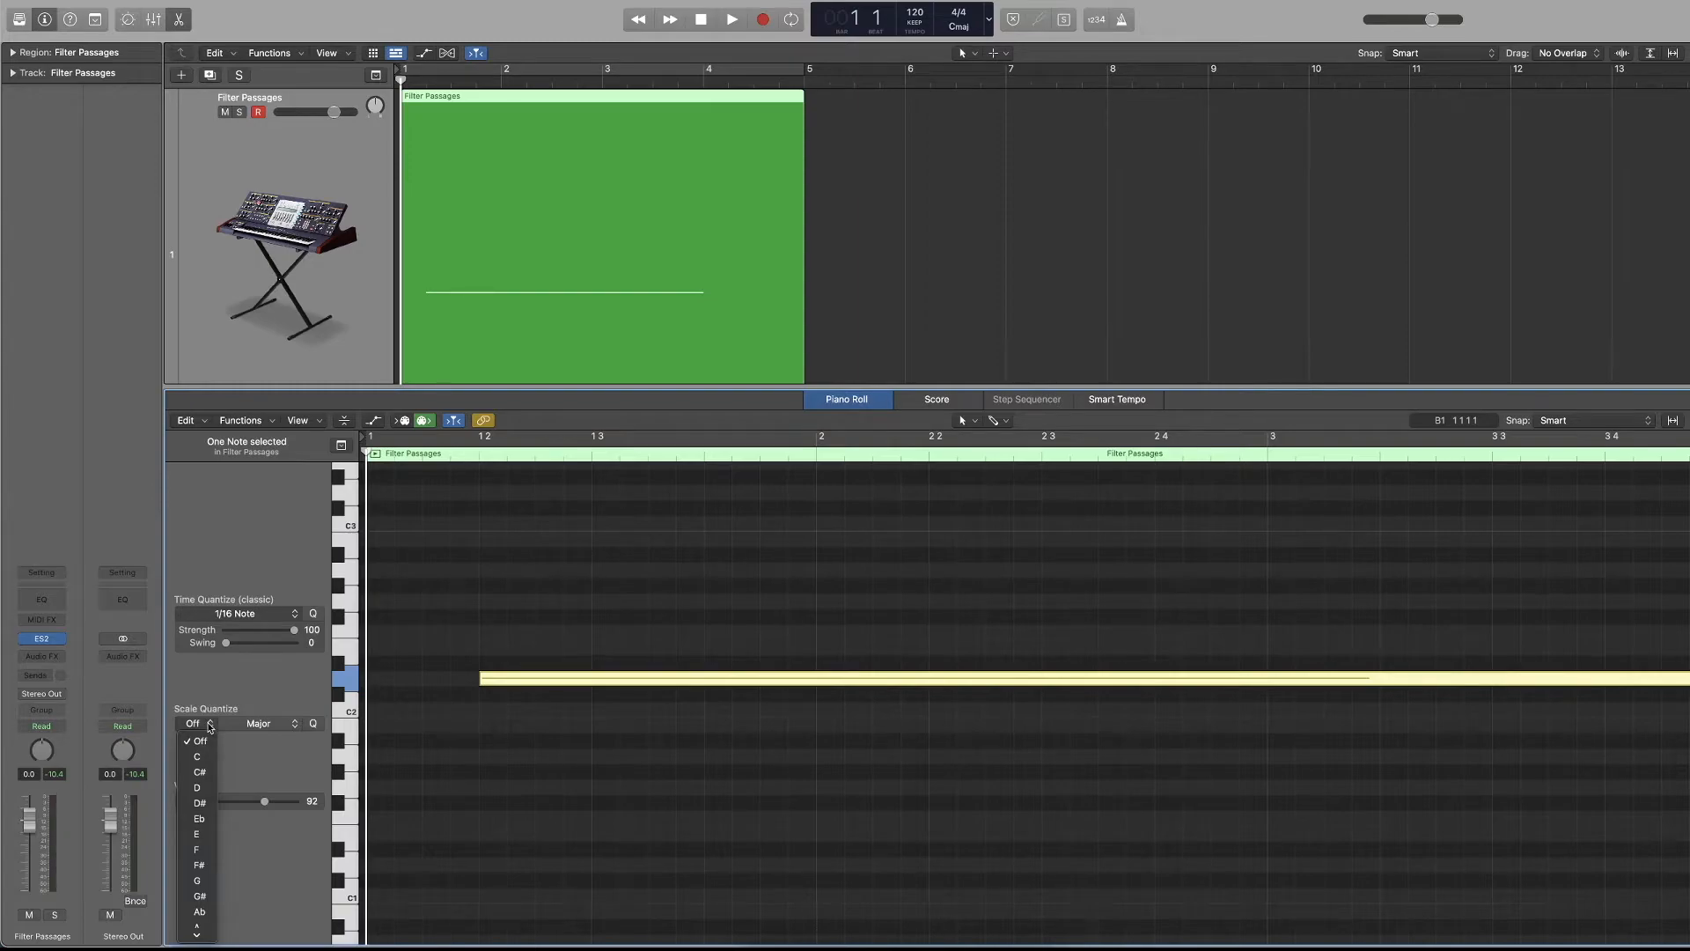
click(230, 693)
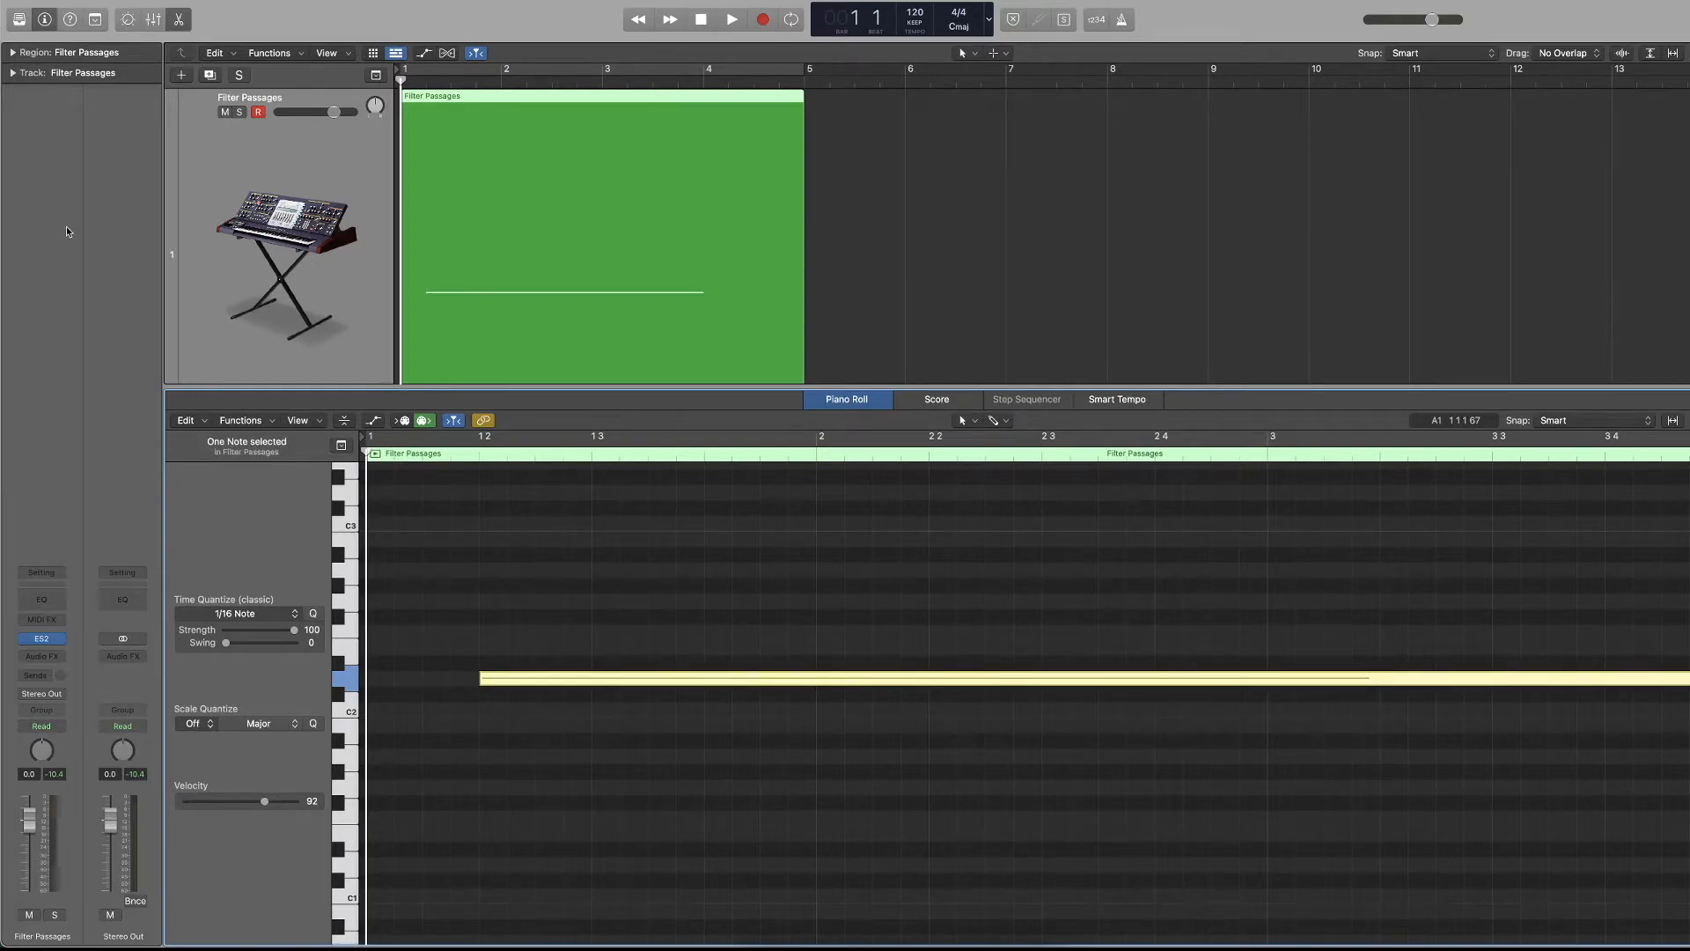
click(14, 75)
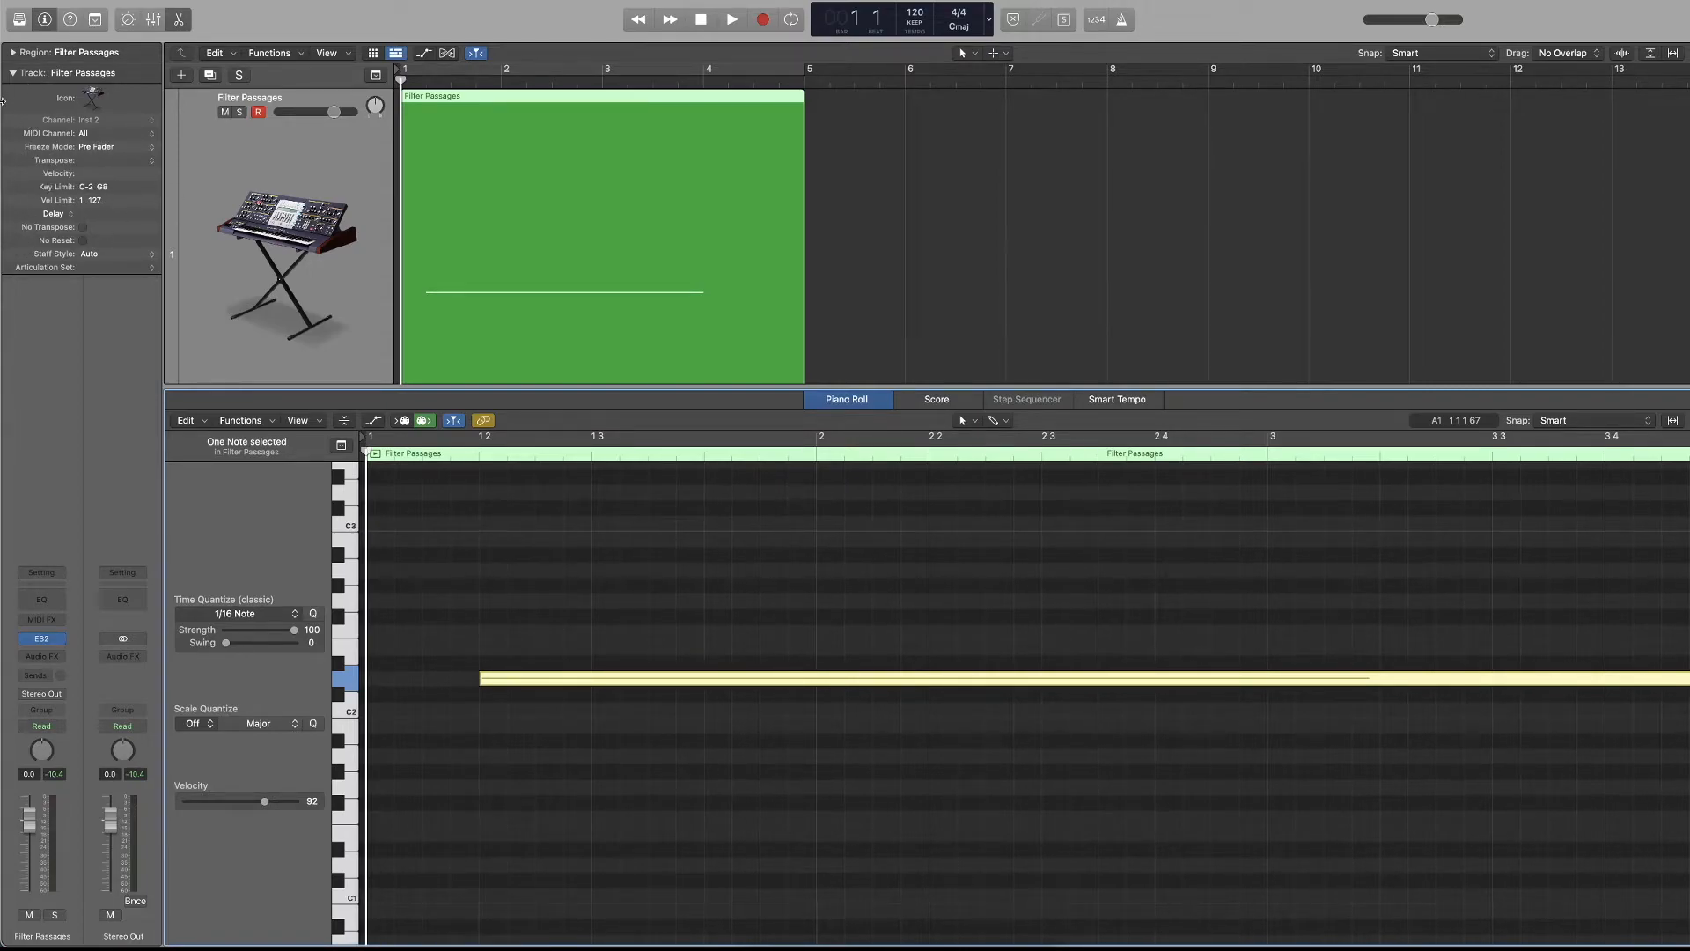
click(11, 75)
Select the long note, raise its velocity to the maximum, and lower it to 1 during playback.
drag(566, 588, 538, 846)
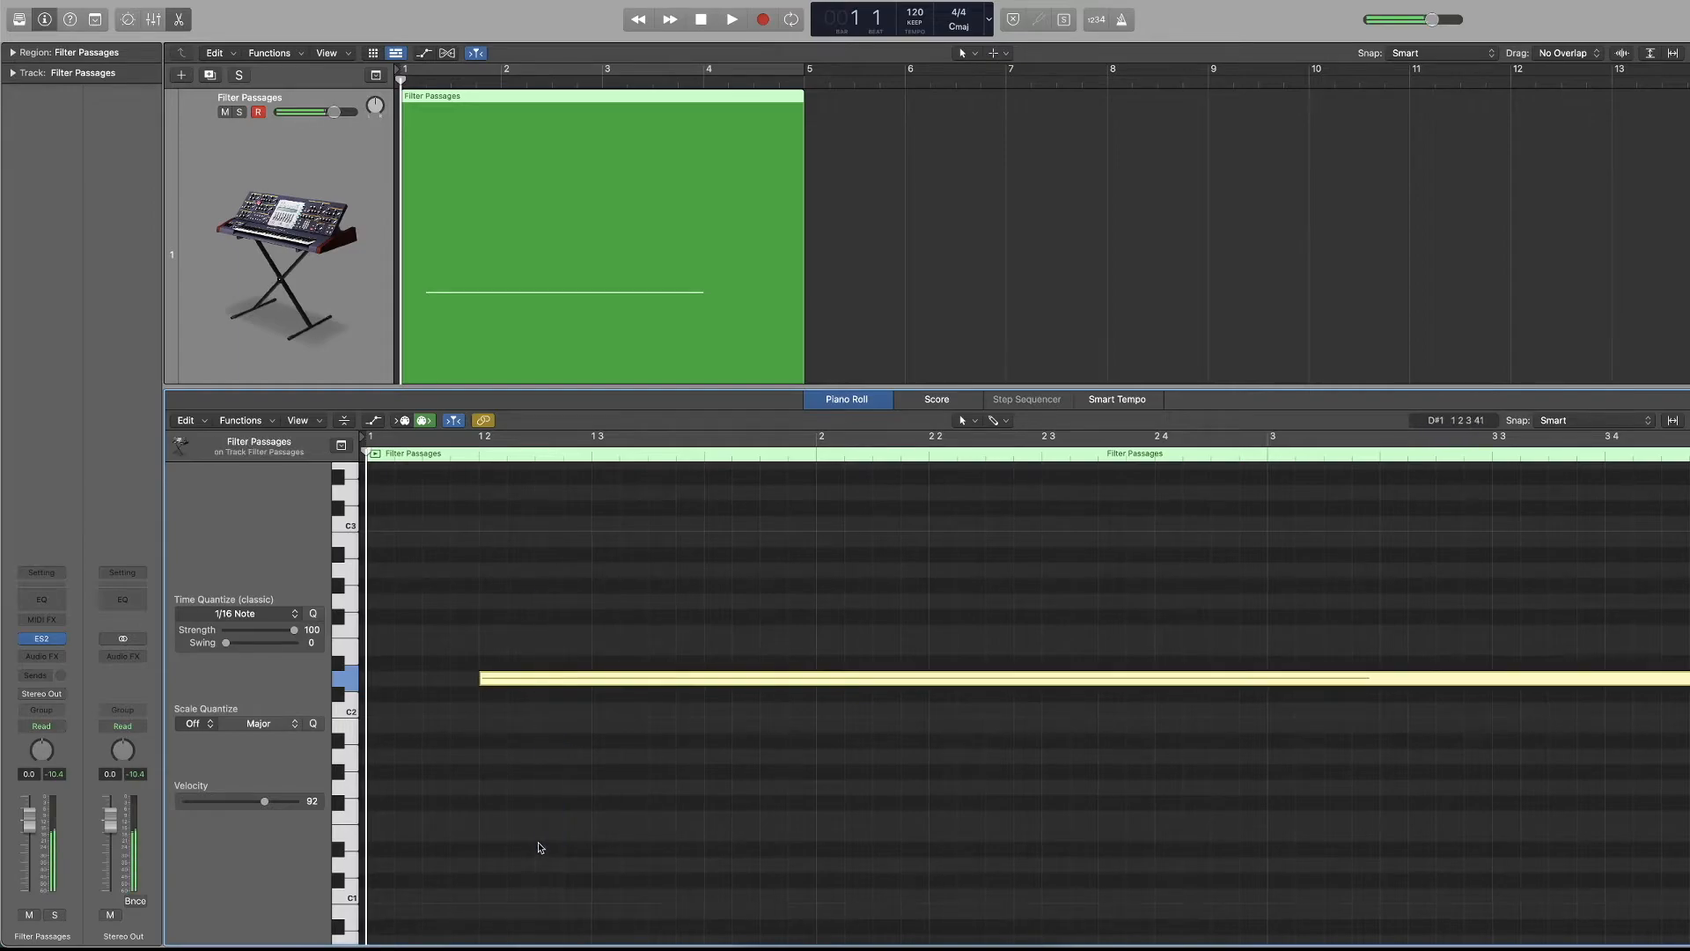
drag(265, 801, 436, 799)
drag(519, 659, 510, 836)
key(space)
drag(302, 797, 186, 801)
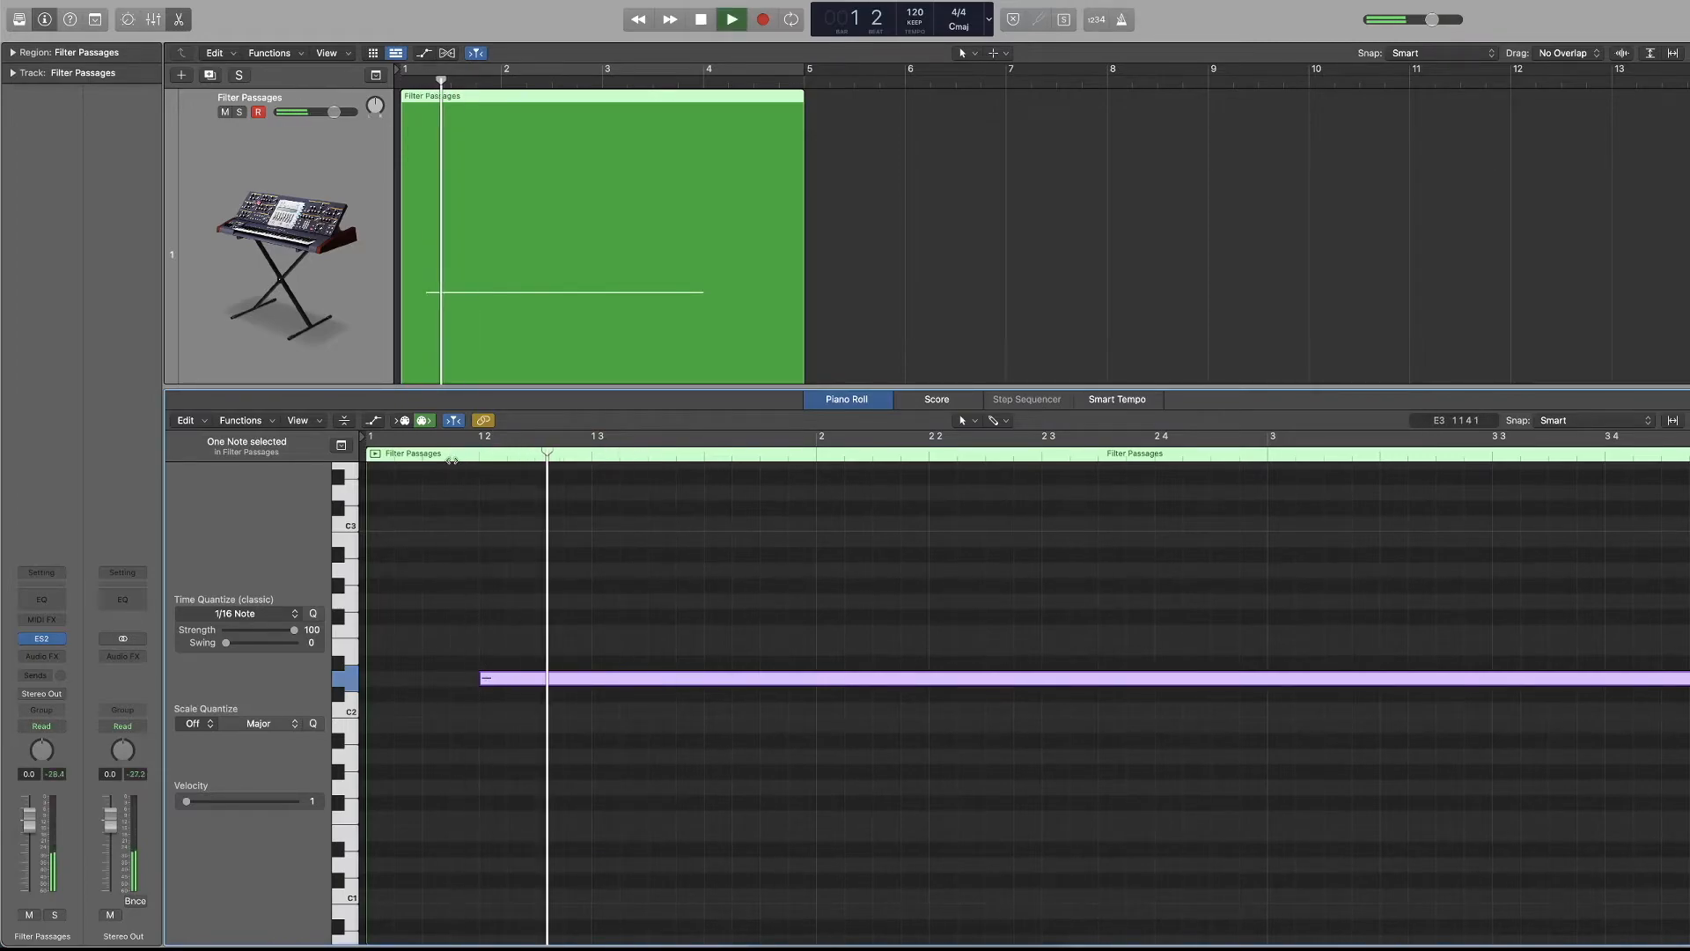
Extend the note's start back to around bar 1 and time-quantize it to 1/1 Note.
drag(481, 677, 417, 701)
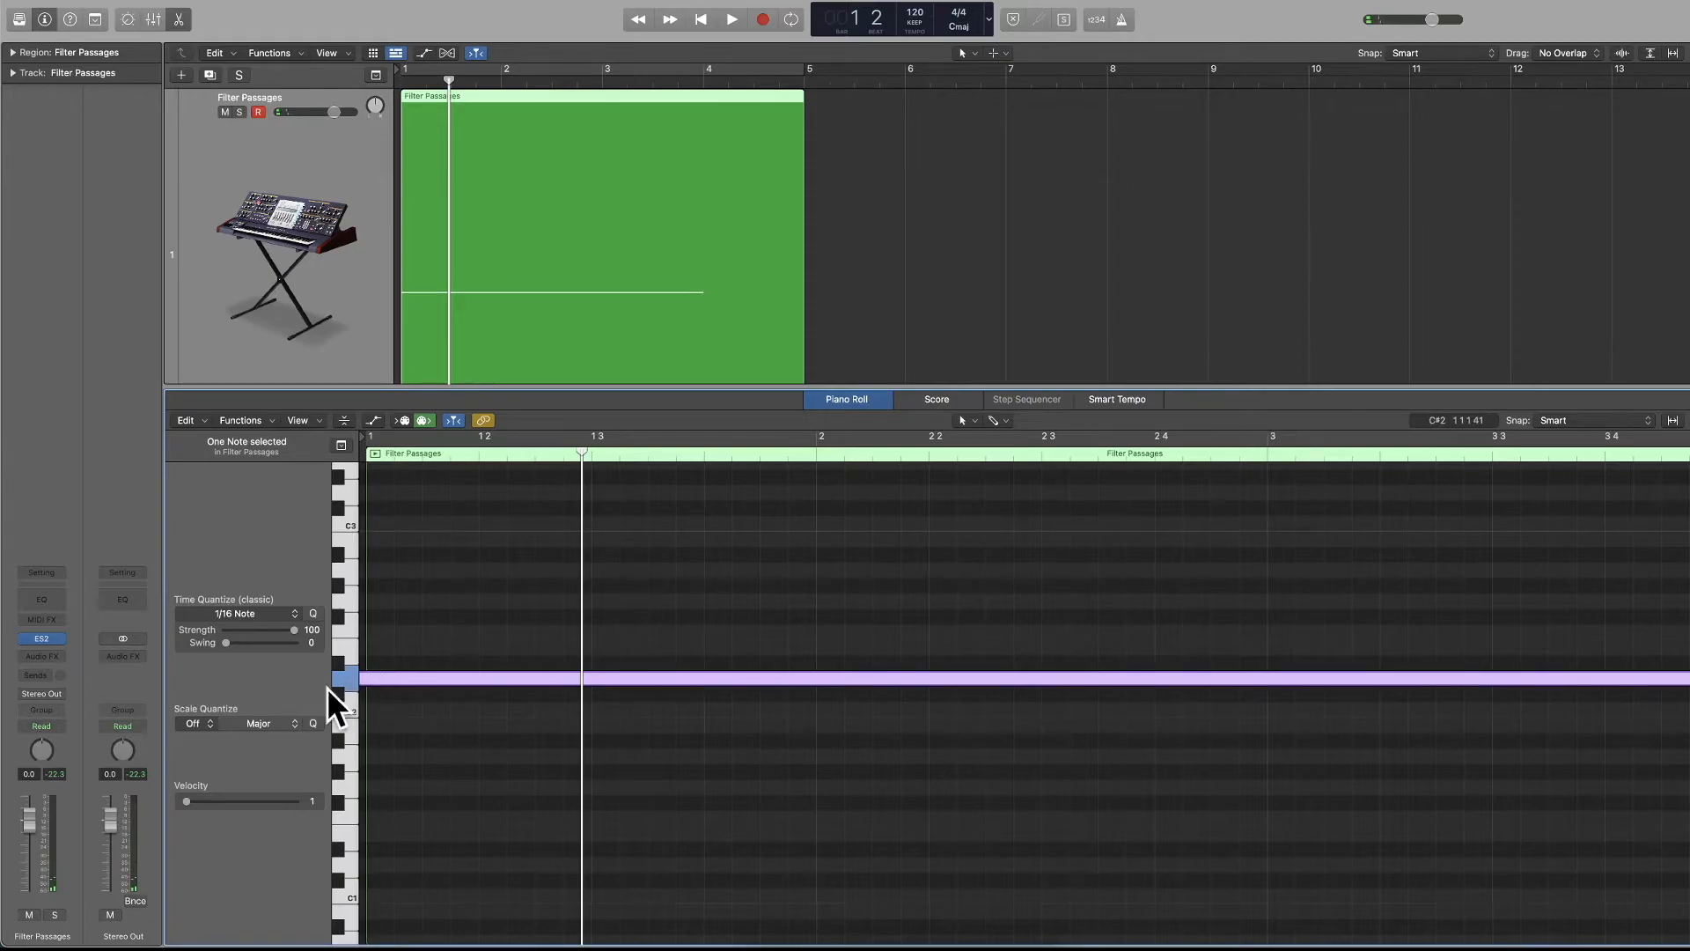
click(313, 616)
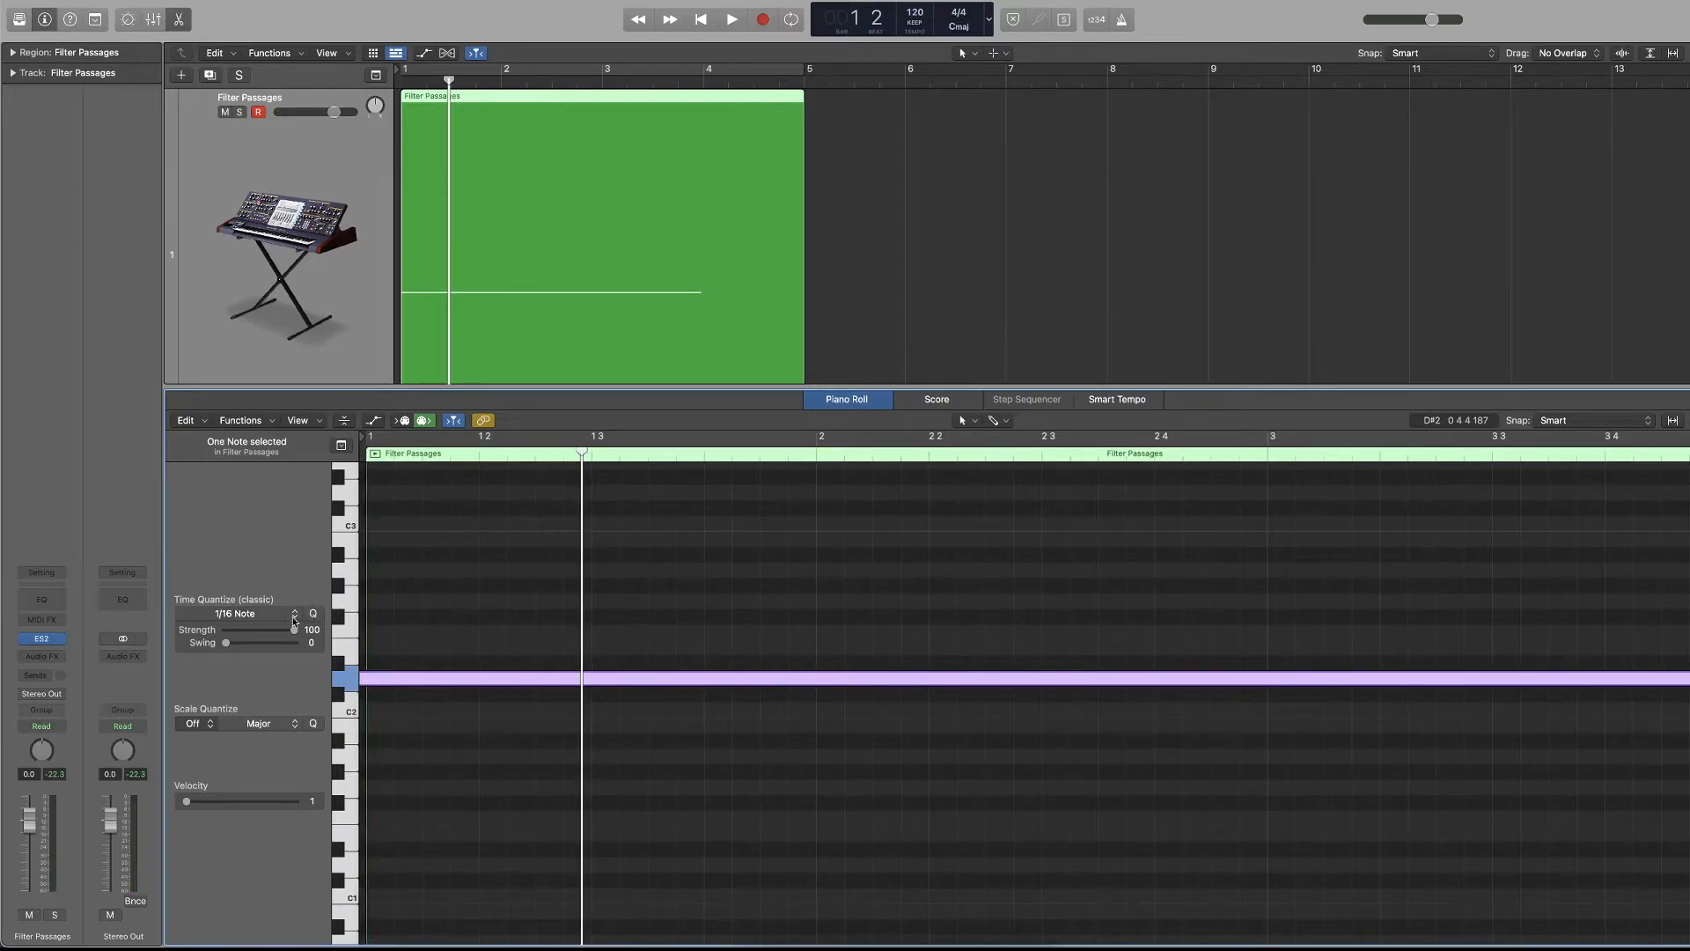
click(295, 614)
click(261, 653)
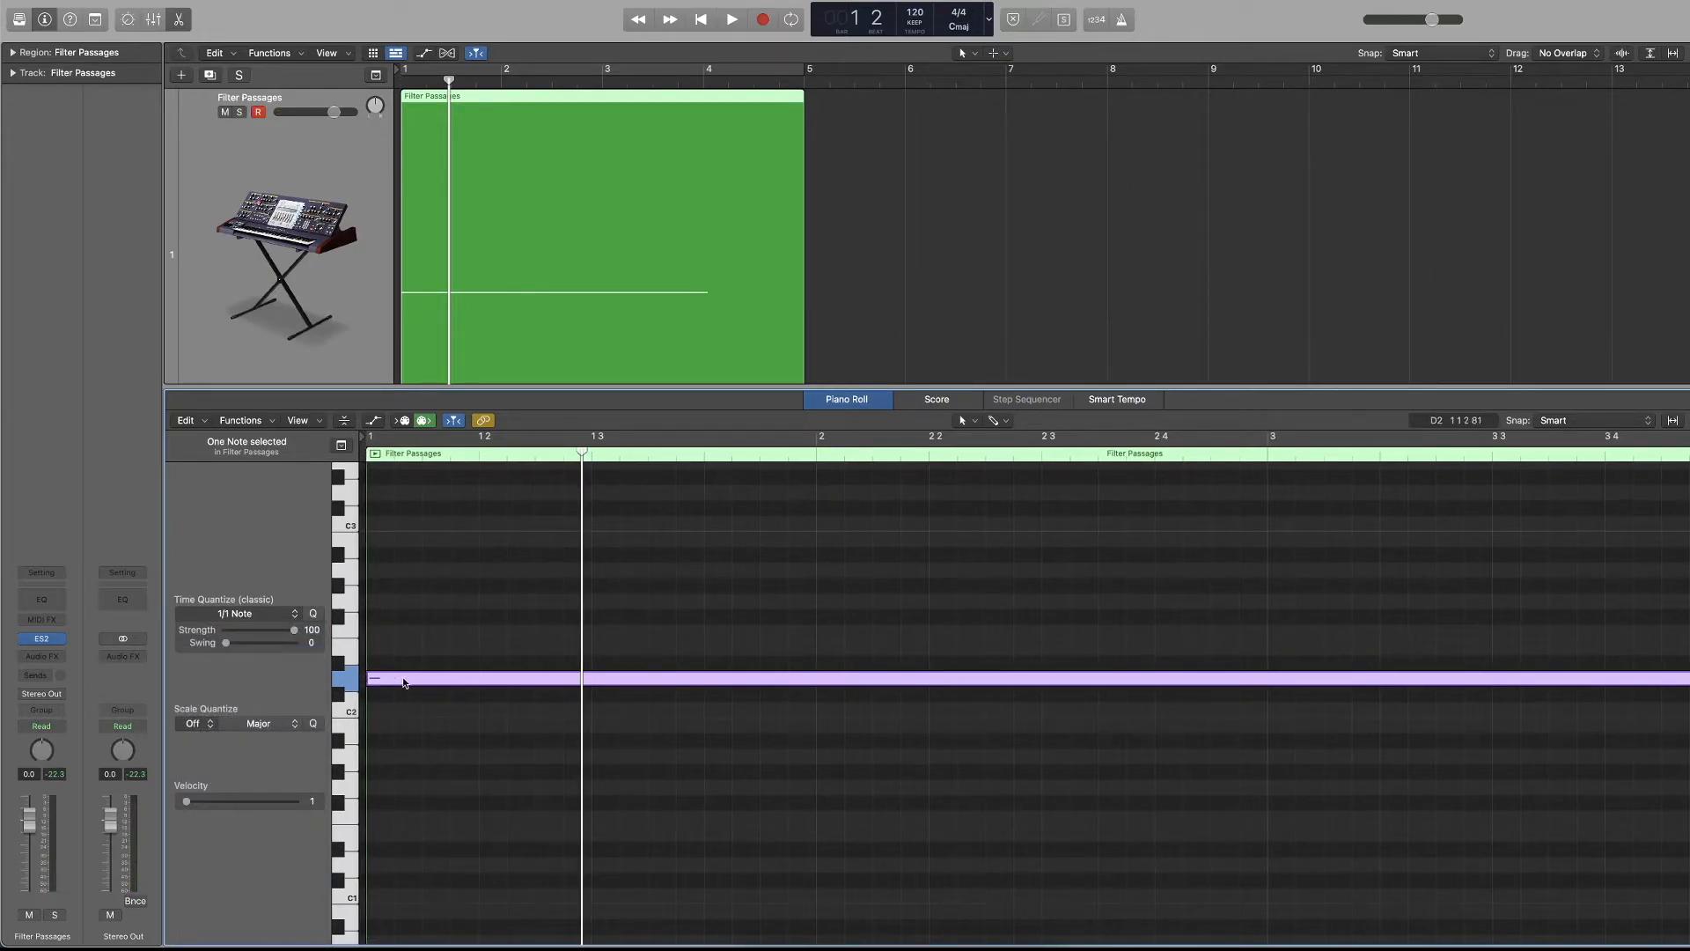
Play the quiet note several times, trying to raise the velocity between playbacks.
click(558, 616)
key(space)
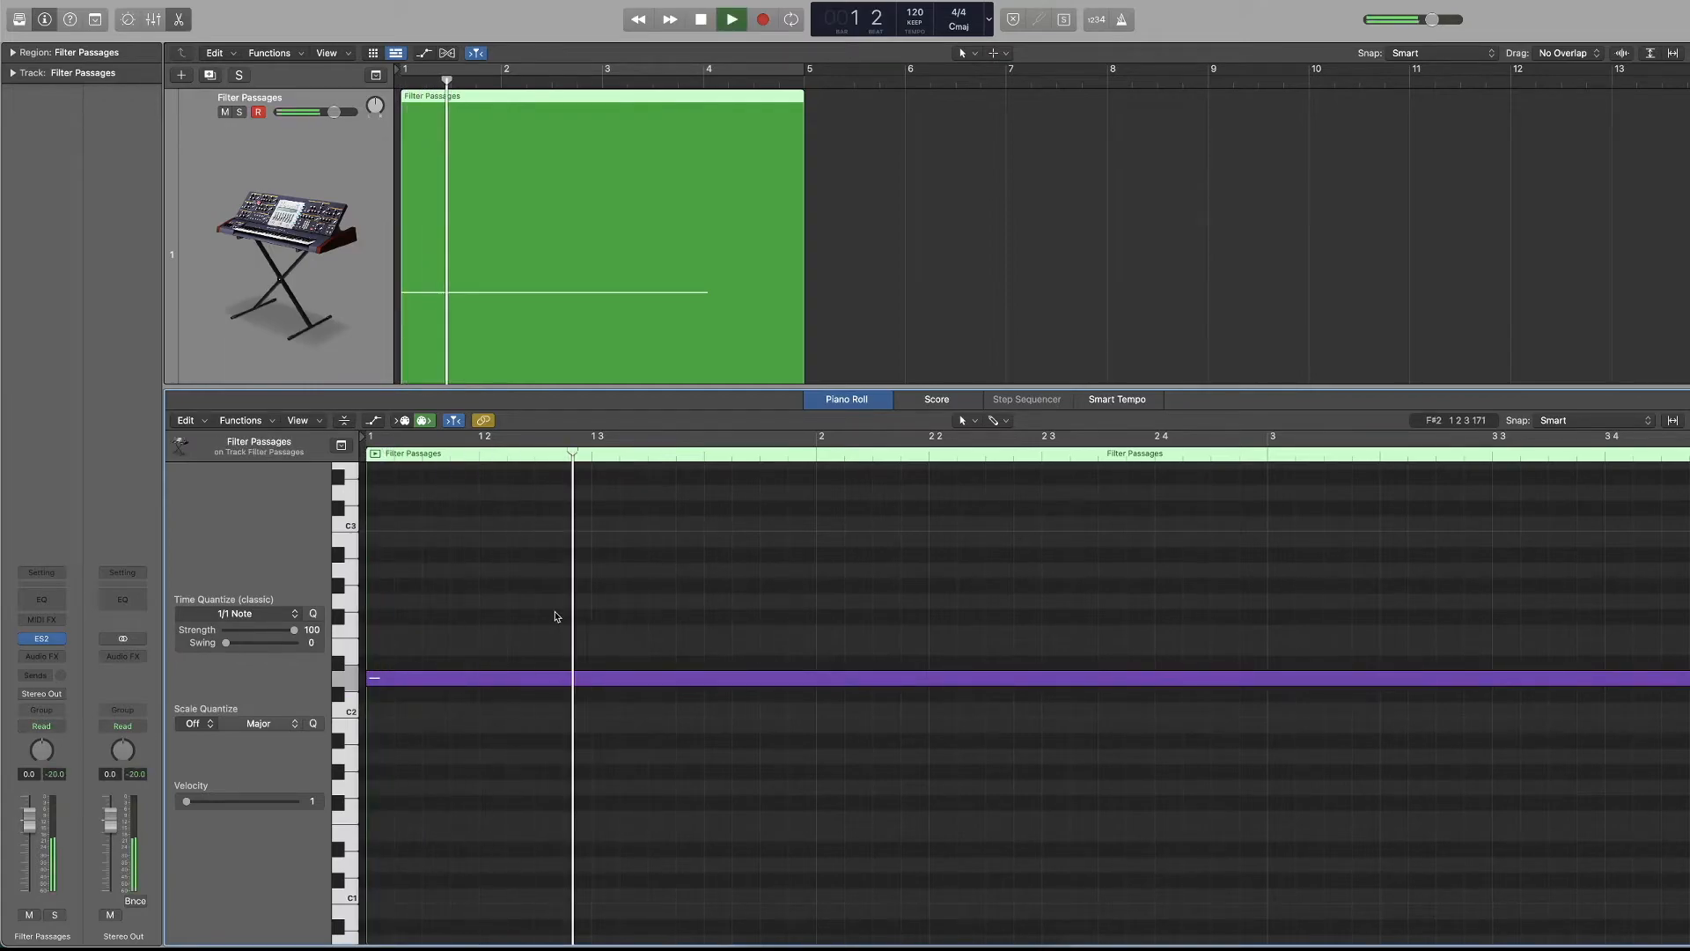
key(space)
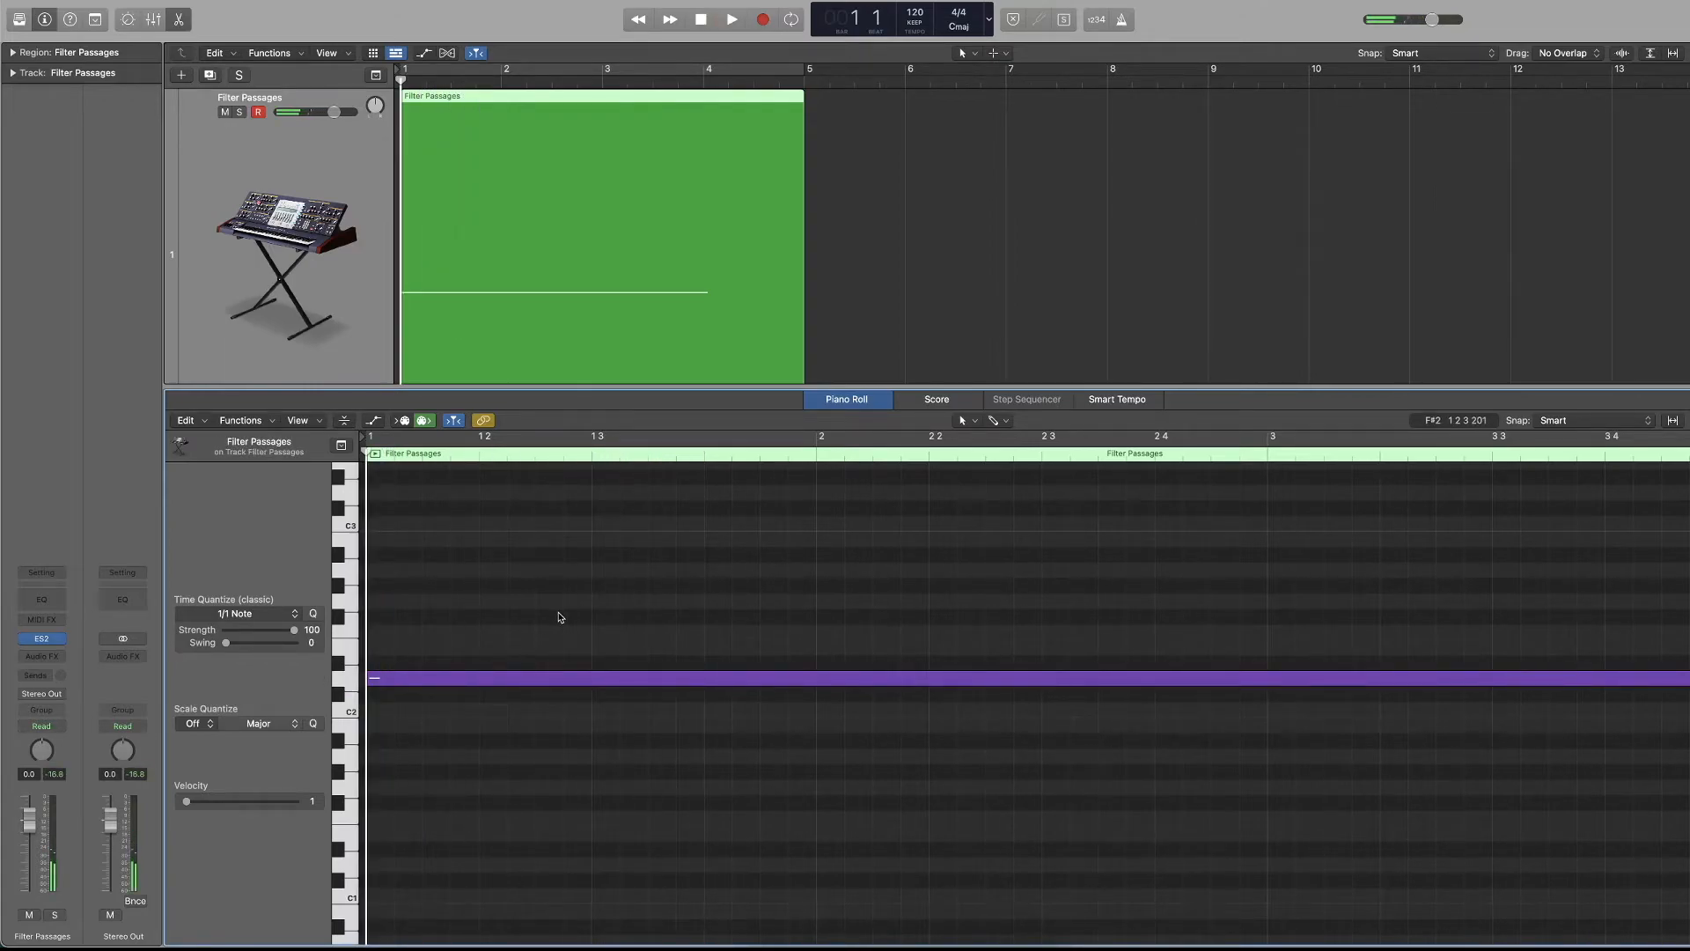
drag(186, 804, 725, 792)
key(space)
key(space)
key(space)
Select the long note, play it with velocity 127, and set its velocity to 89.
key(space)
drag(536, 608, 456, 700)
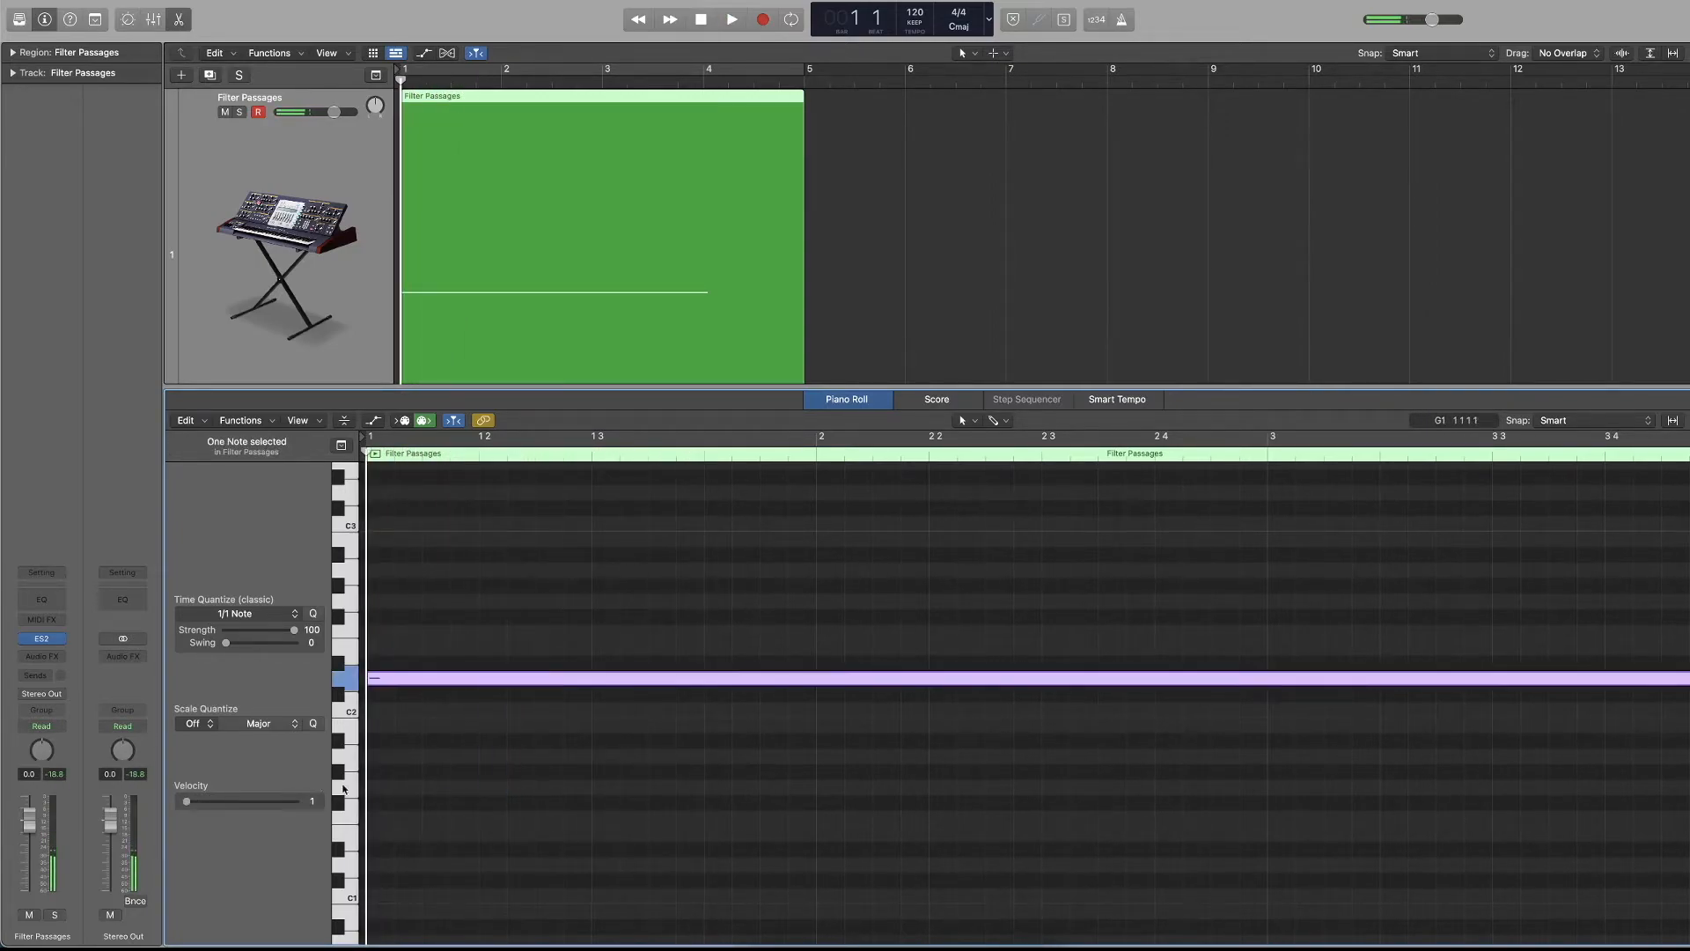
drag(202, 803, 577, 818)
key(space)
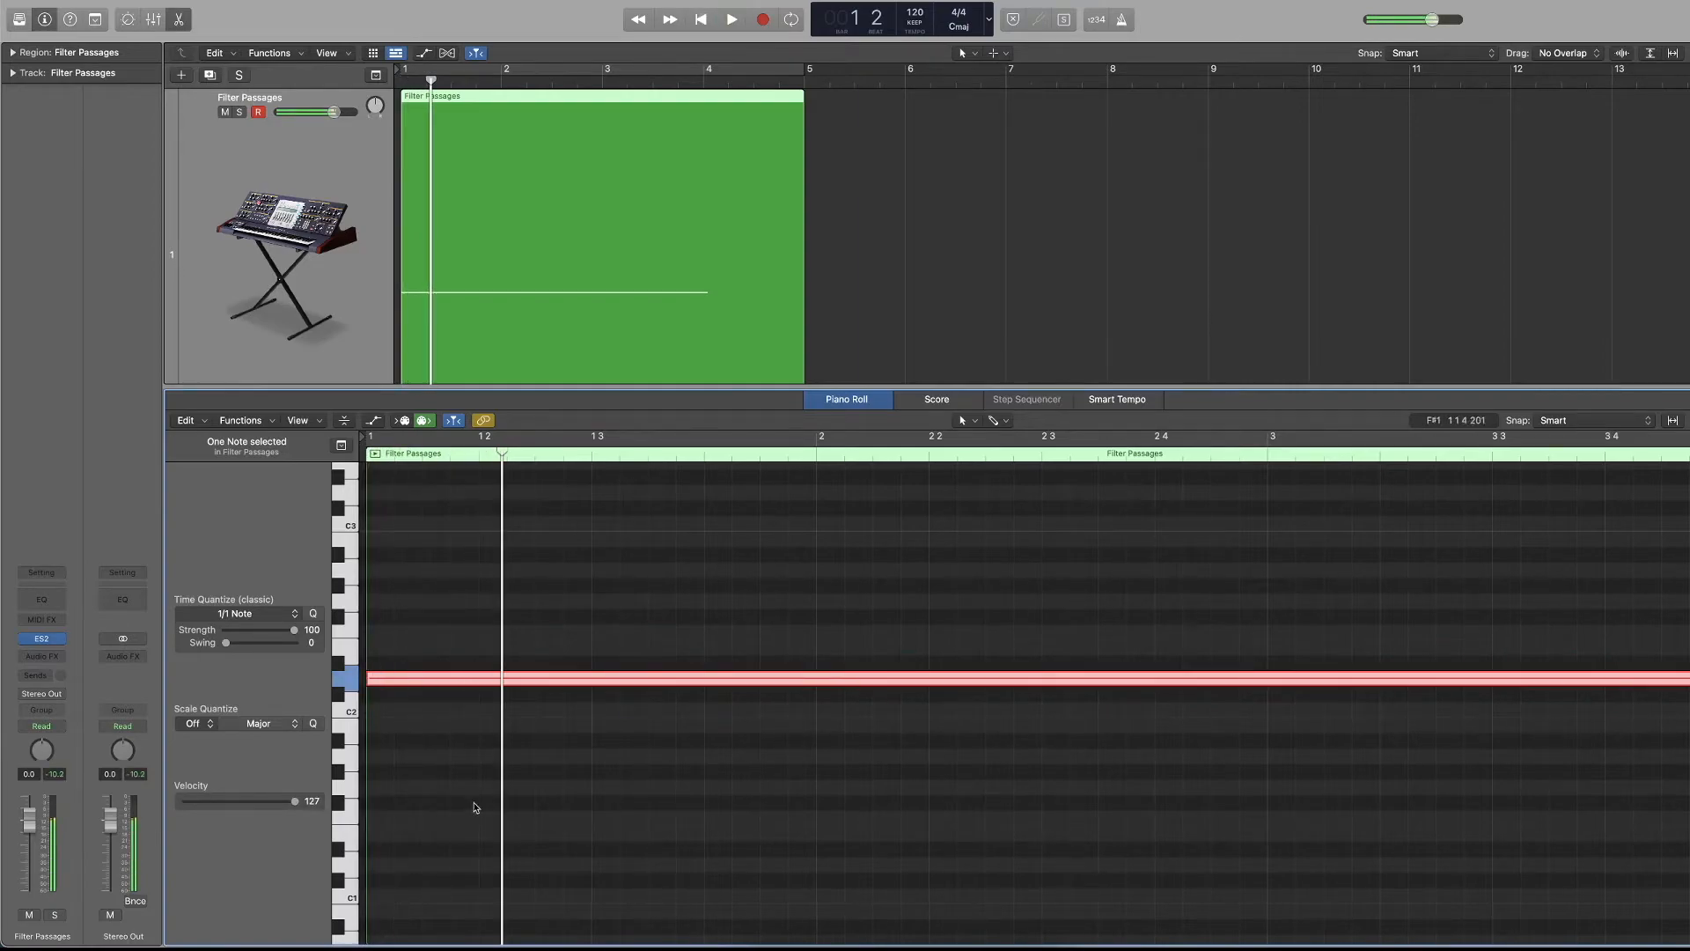
key(space)
mouse_move(284, 808)
mouse_down()
mouse_move(147, 795)
mouse_move(264, 808)
mouse_up()
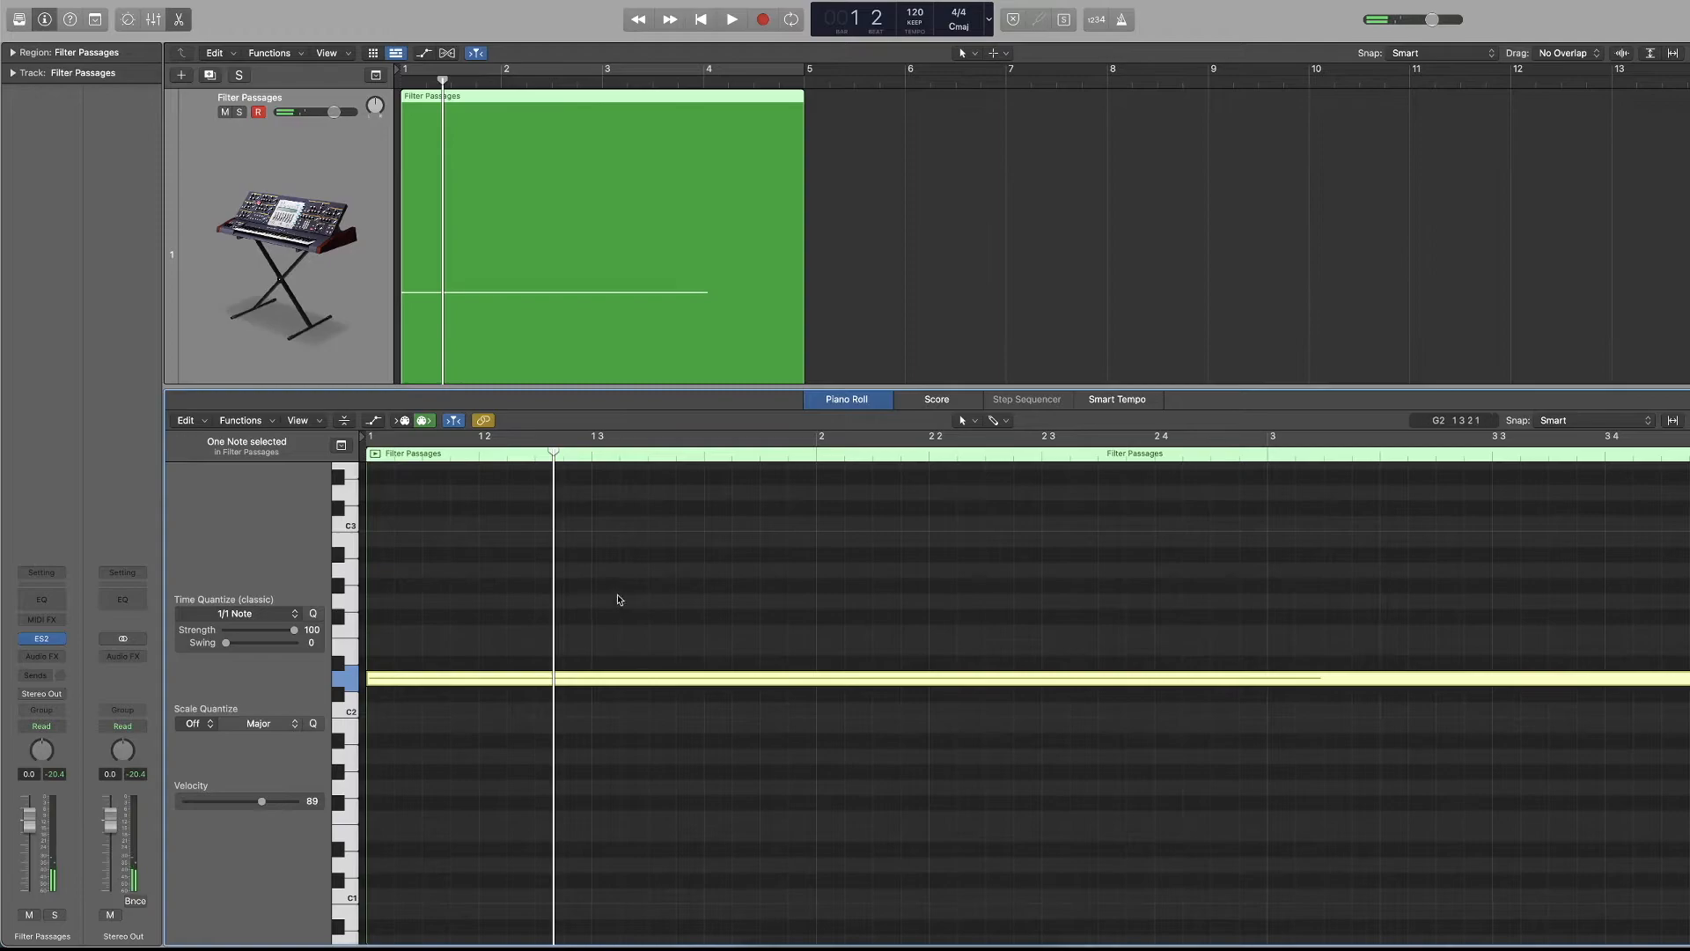
Delete the long note from the region and return the playhead to the start of bar 1.
key(Delete)
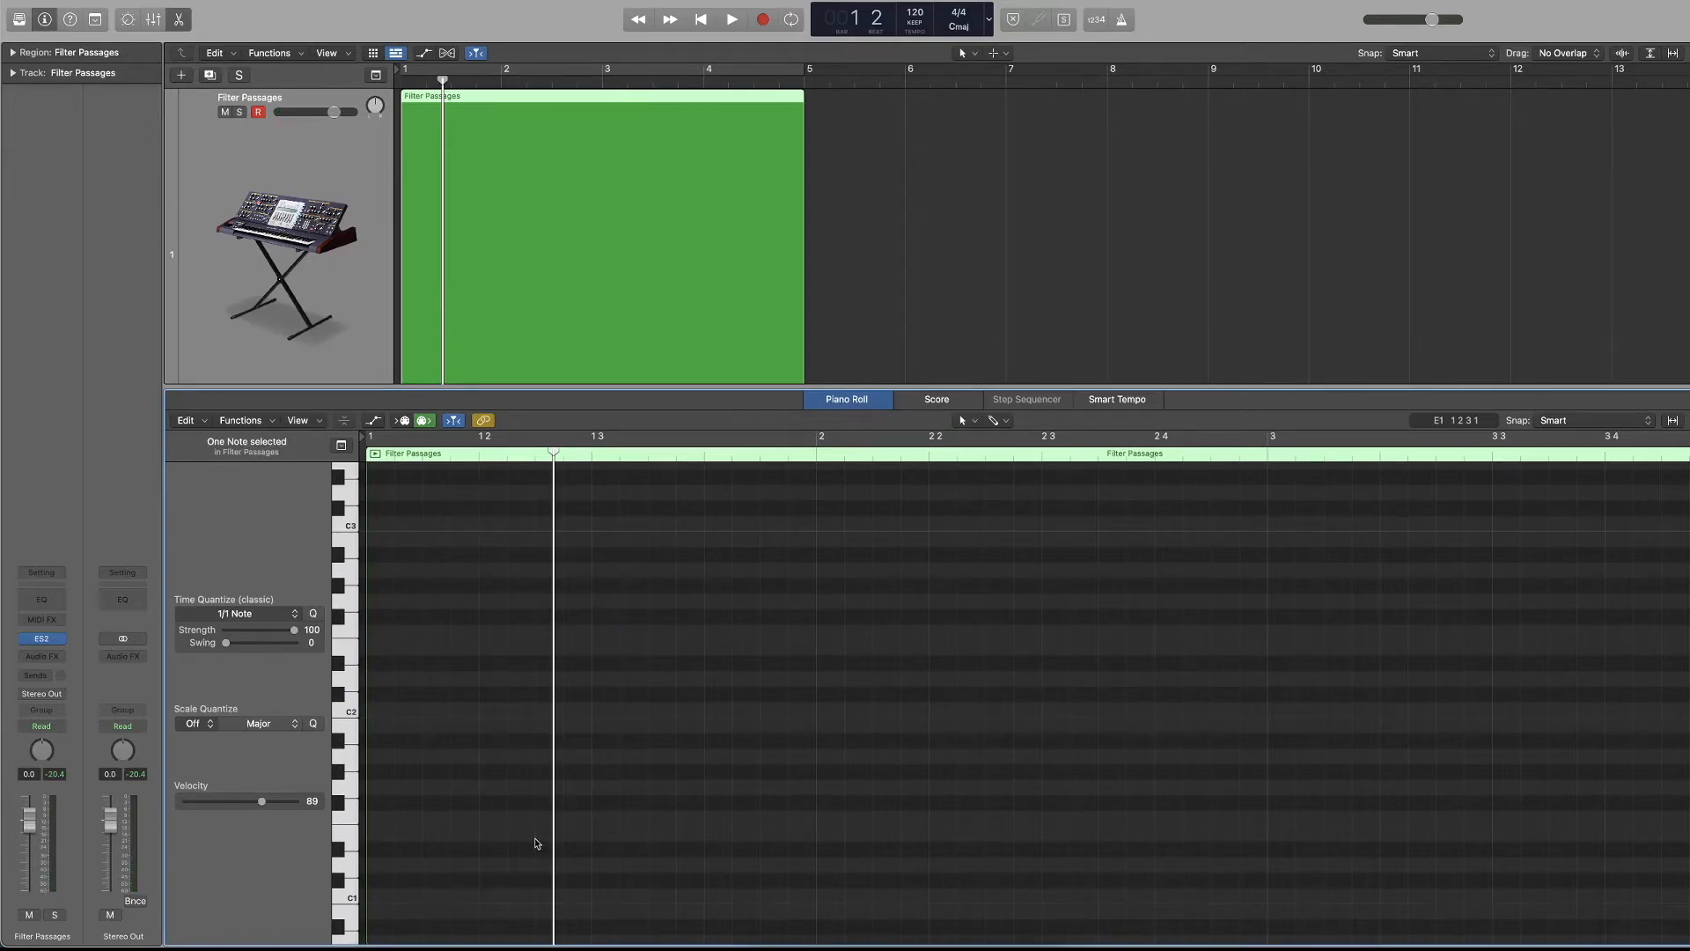
key(Return)
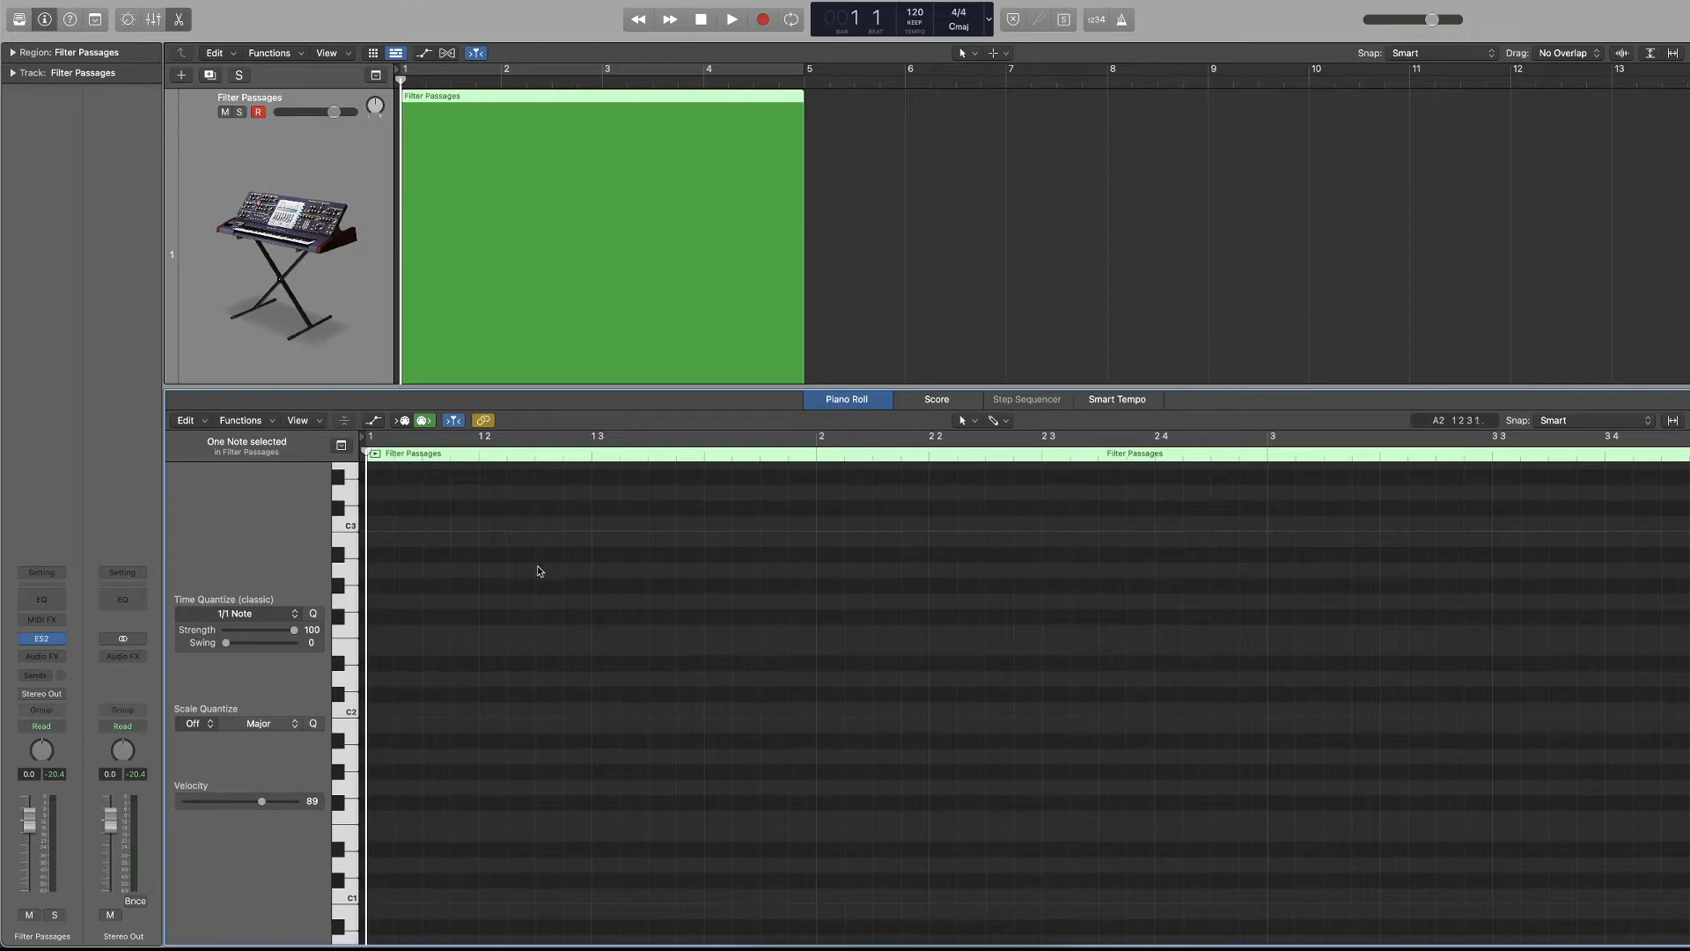
Look through the MIDI Transform functions available in the Piano Roll.
click(243, 420)
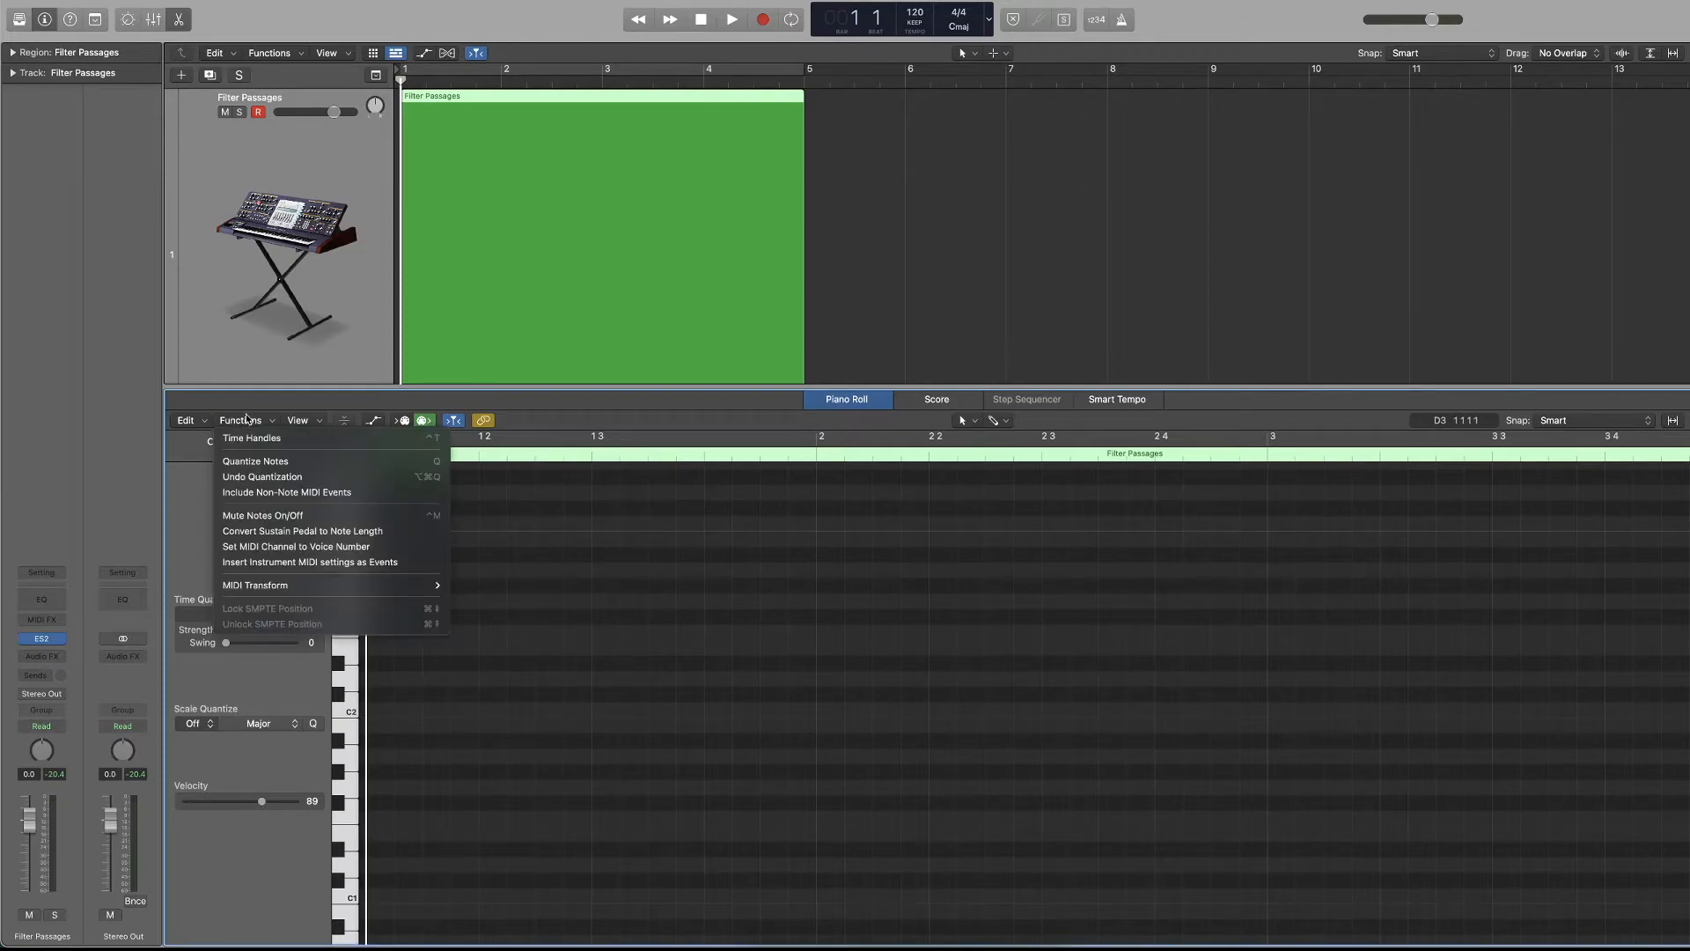
mouse_move(315, 585)
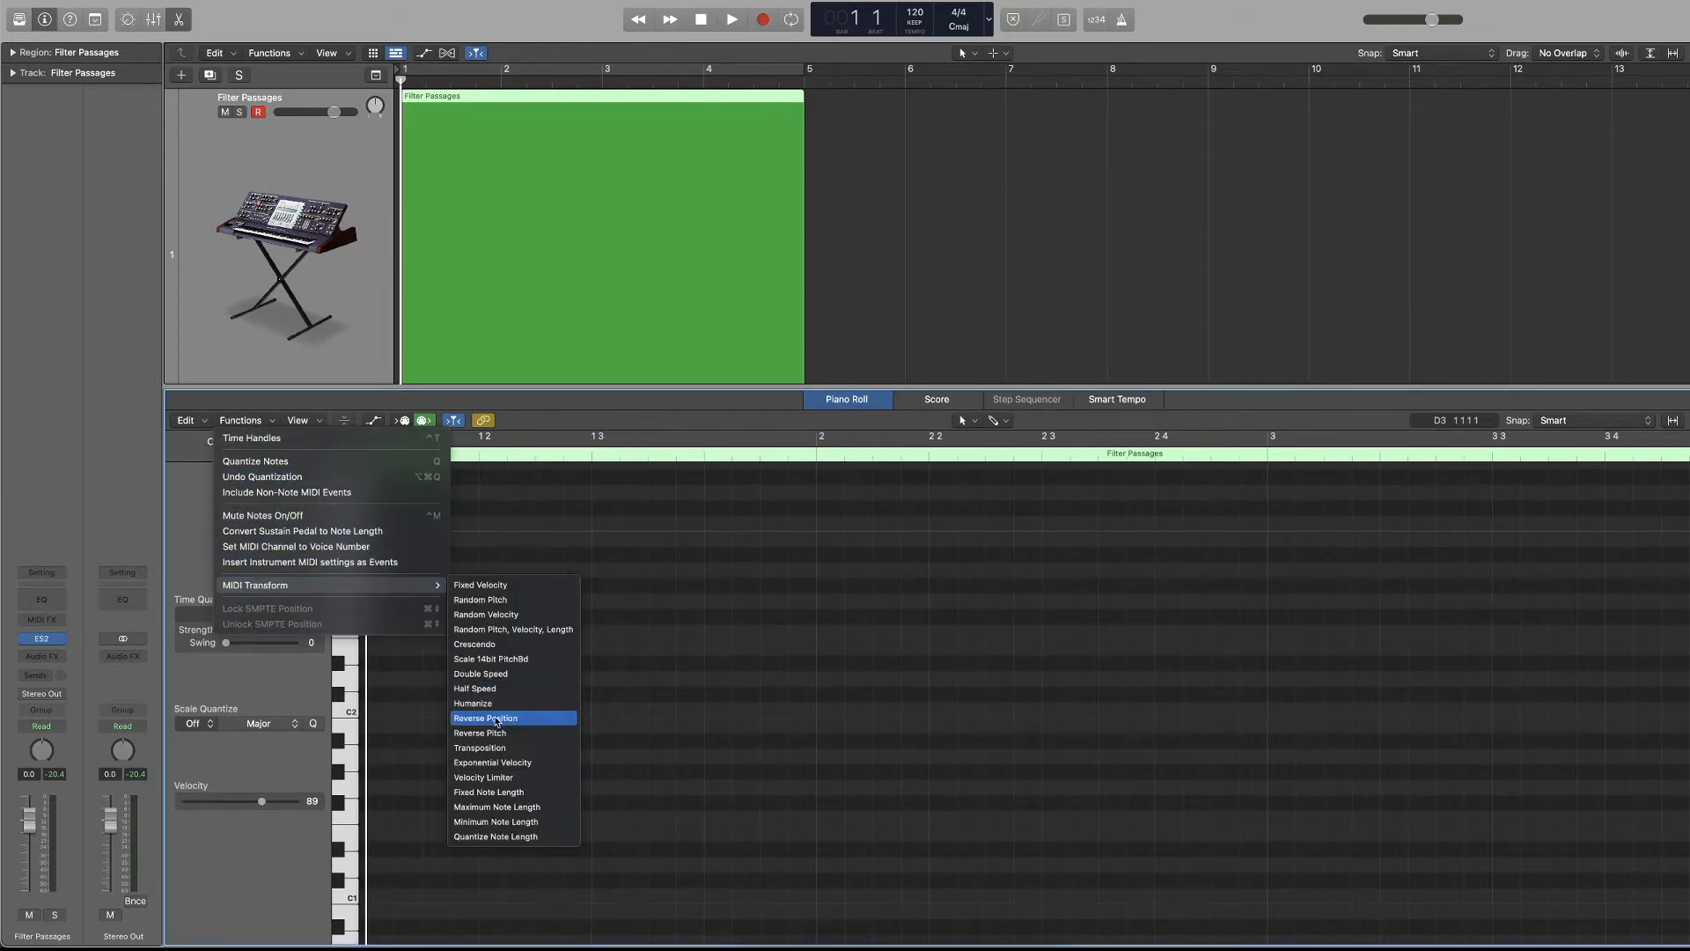
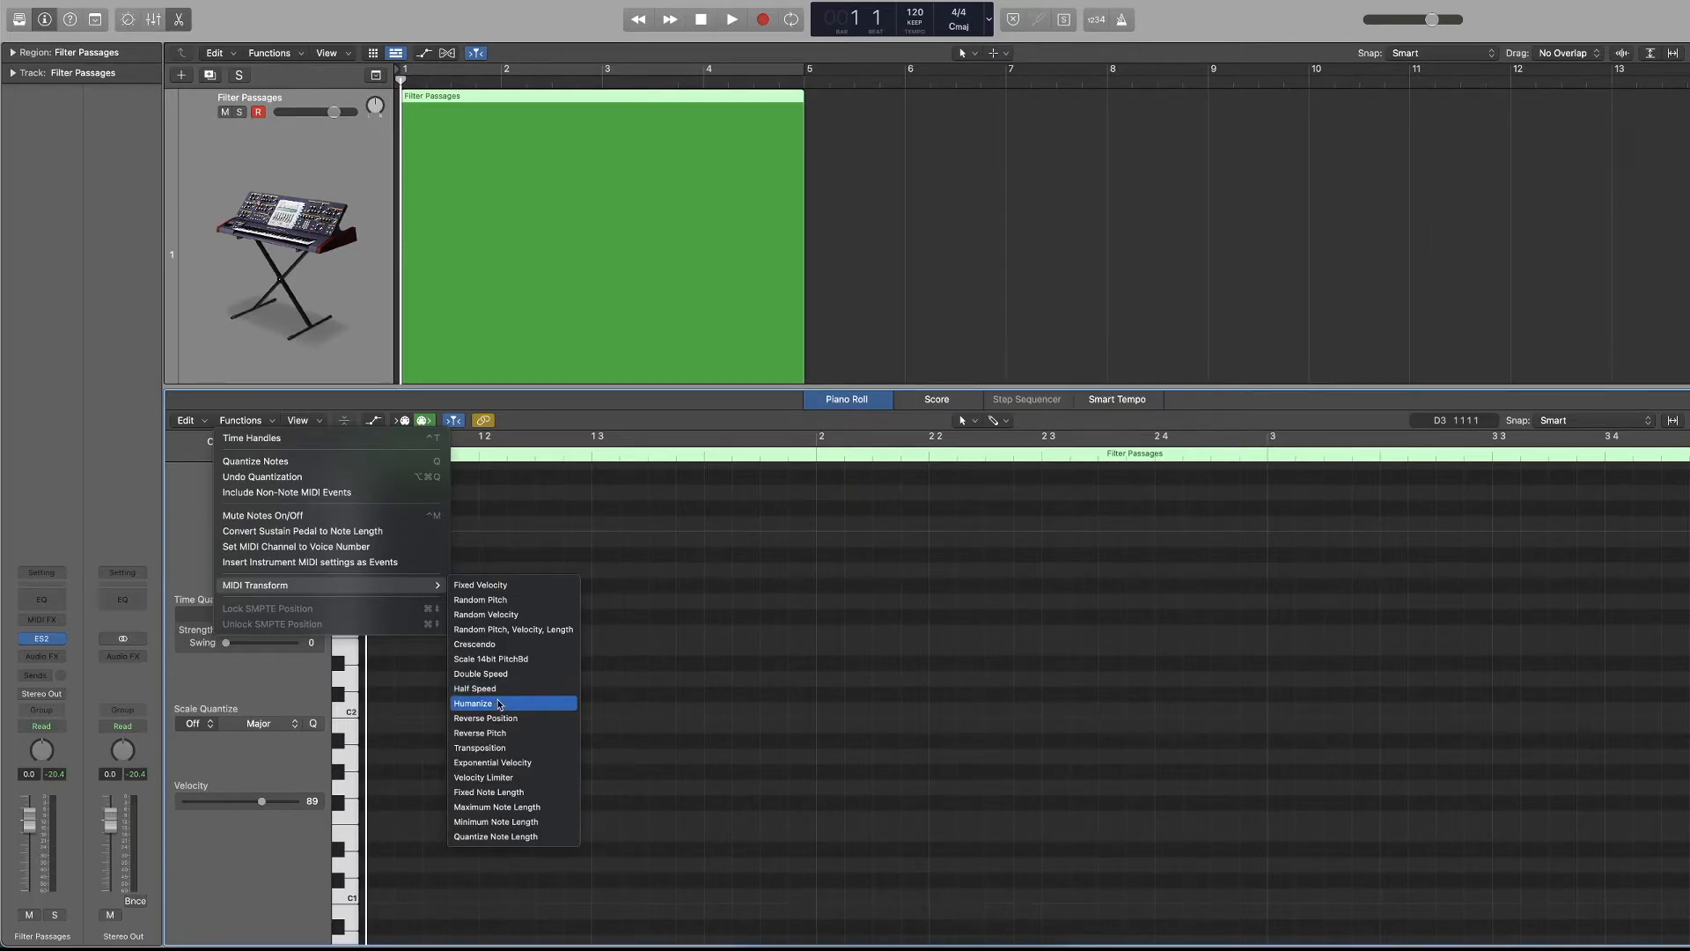
Close the MIDI Transform list, then show and hide the automation area in the Piano Roll.
click(818, 691)
click(293, 422)
click(290, 422)
click(369, 426)
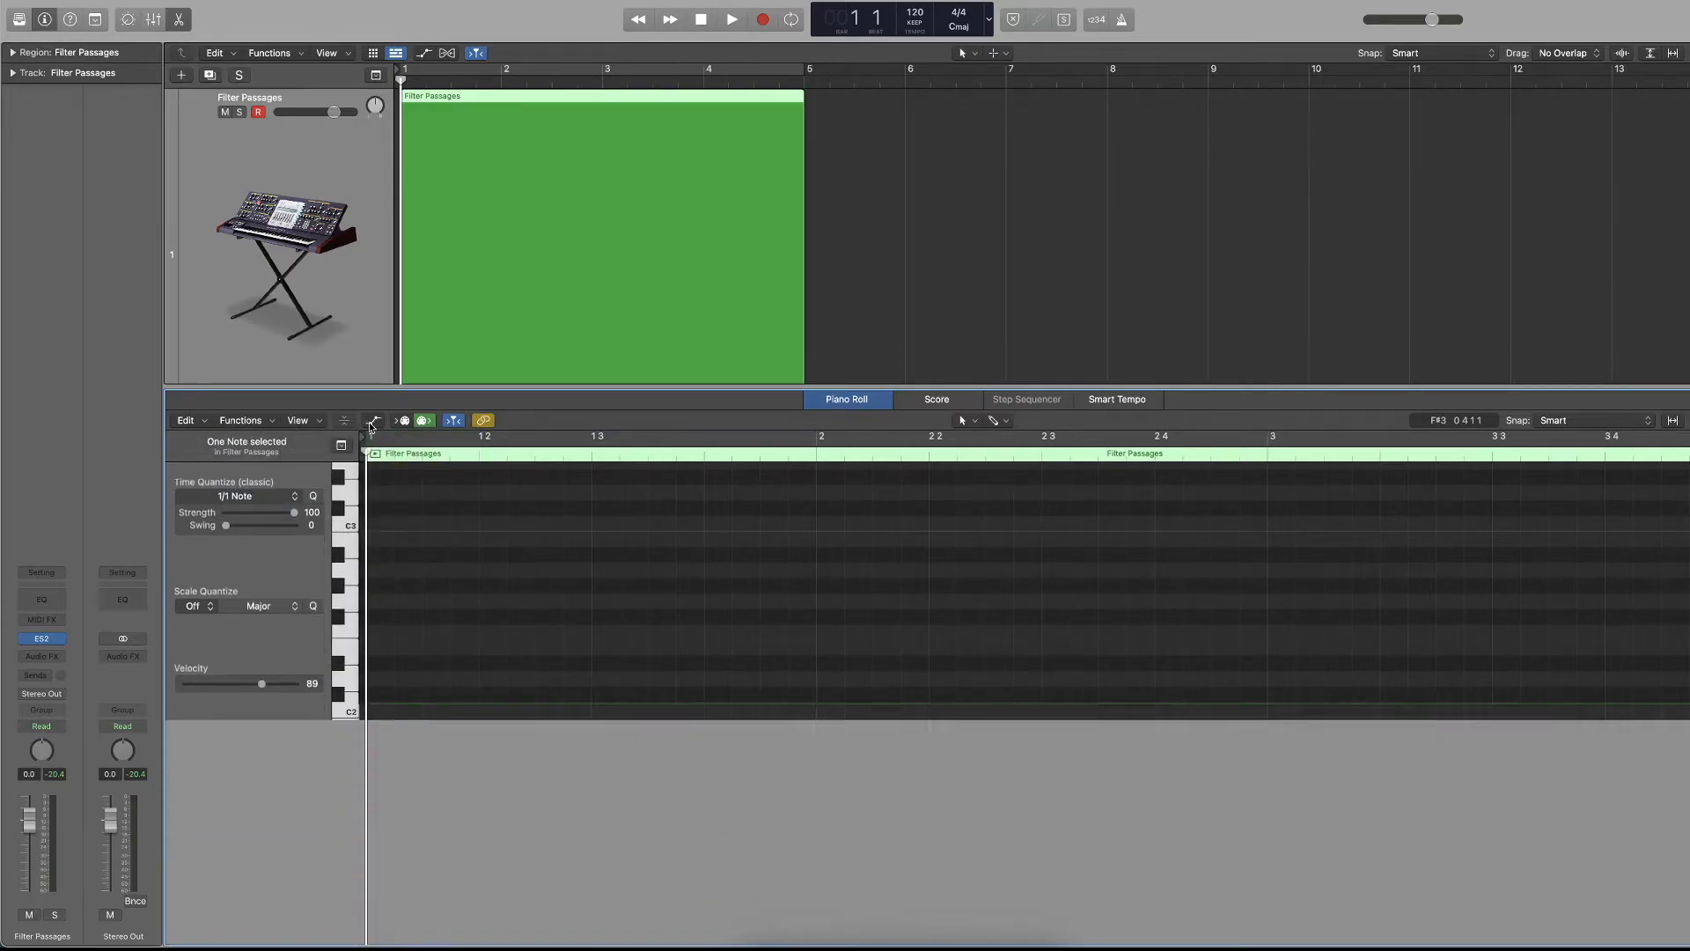
click(373, 421)
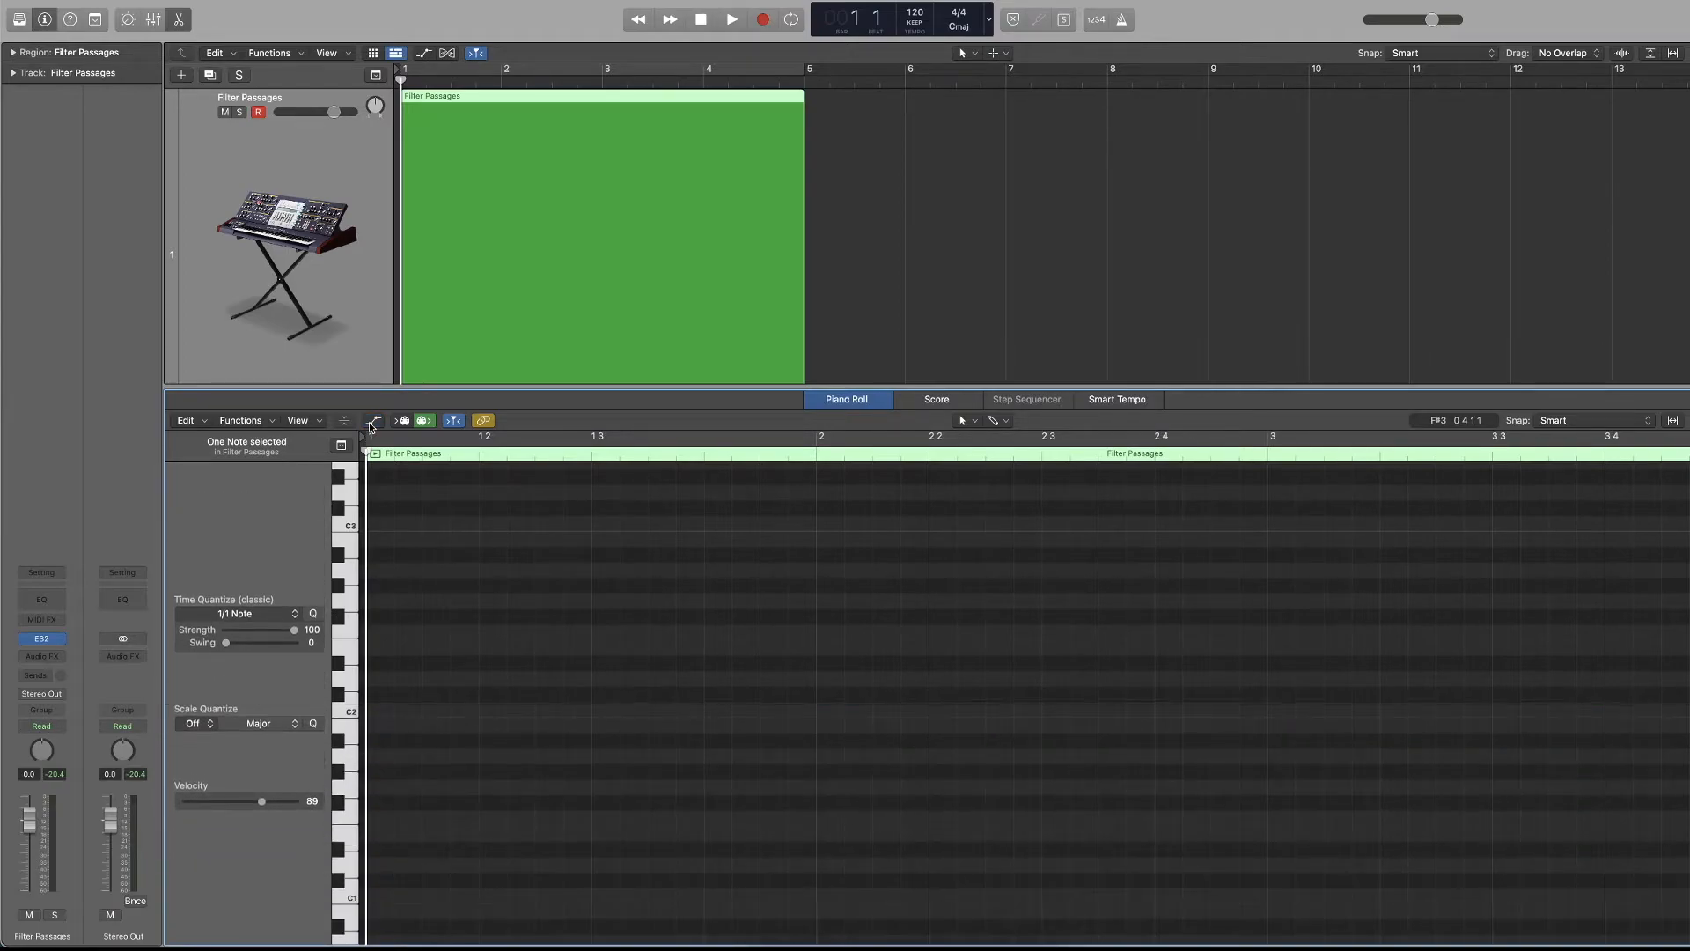
Close the editor area and reopen the Filter Passages region in the Piano Roll.
click(354, 166)
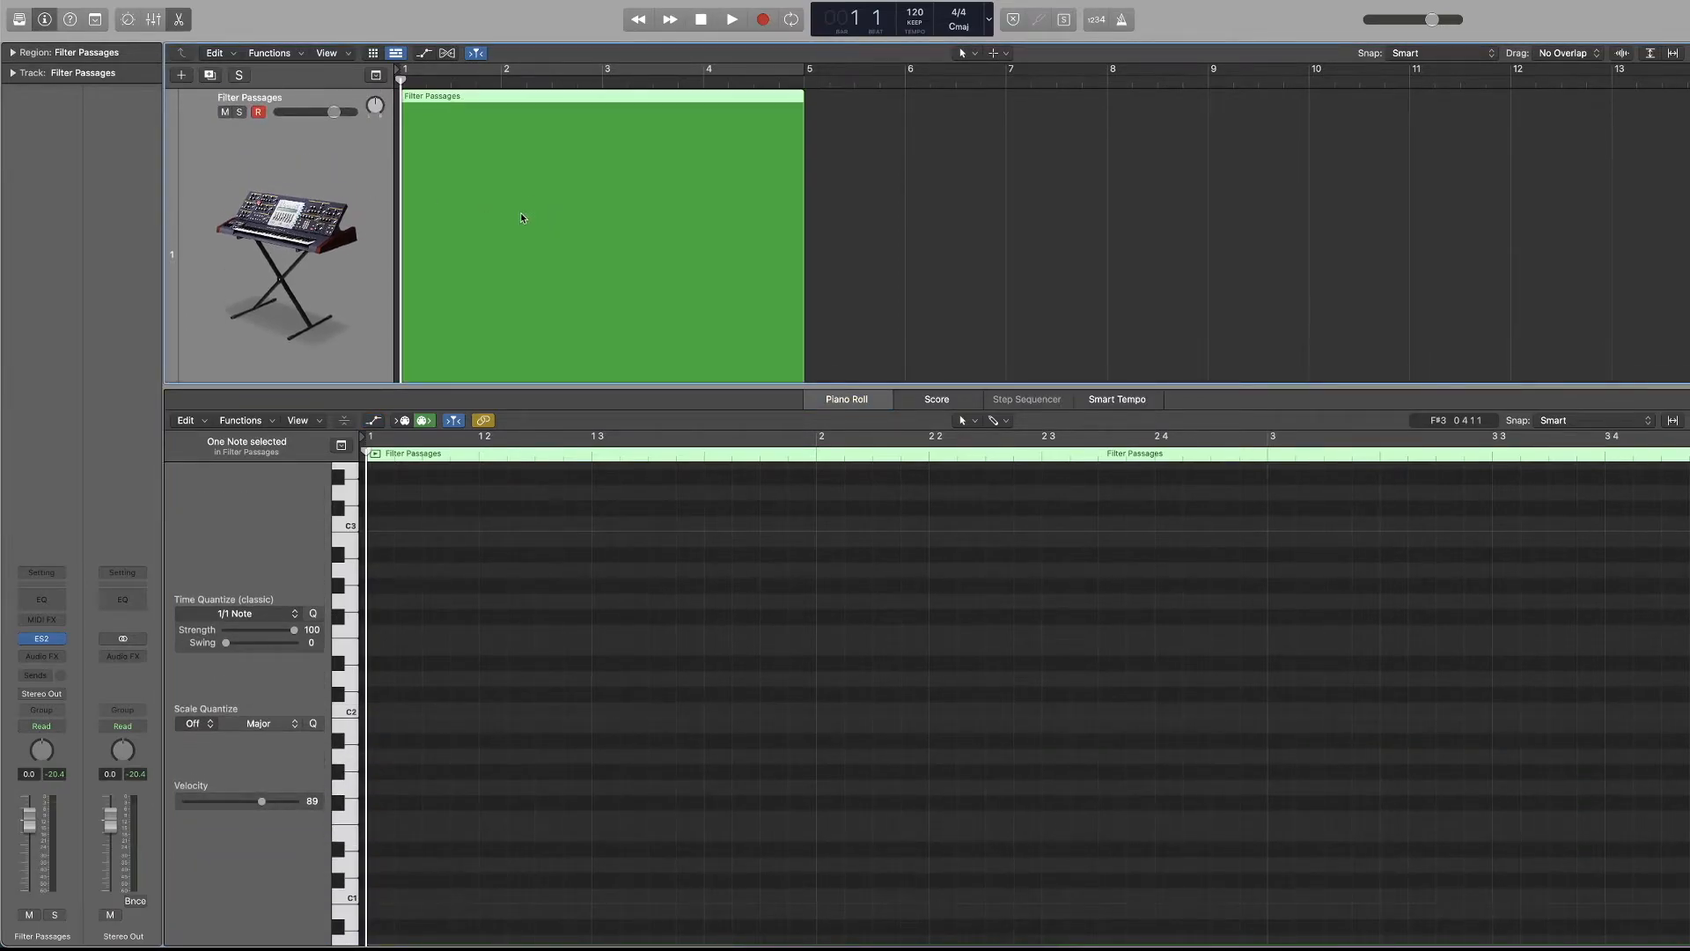
scroll(304, 170, down, 2)
scroll(309, 178, up, 3)
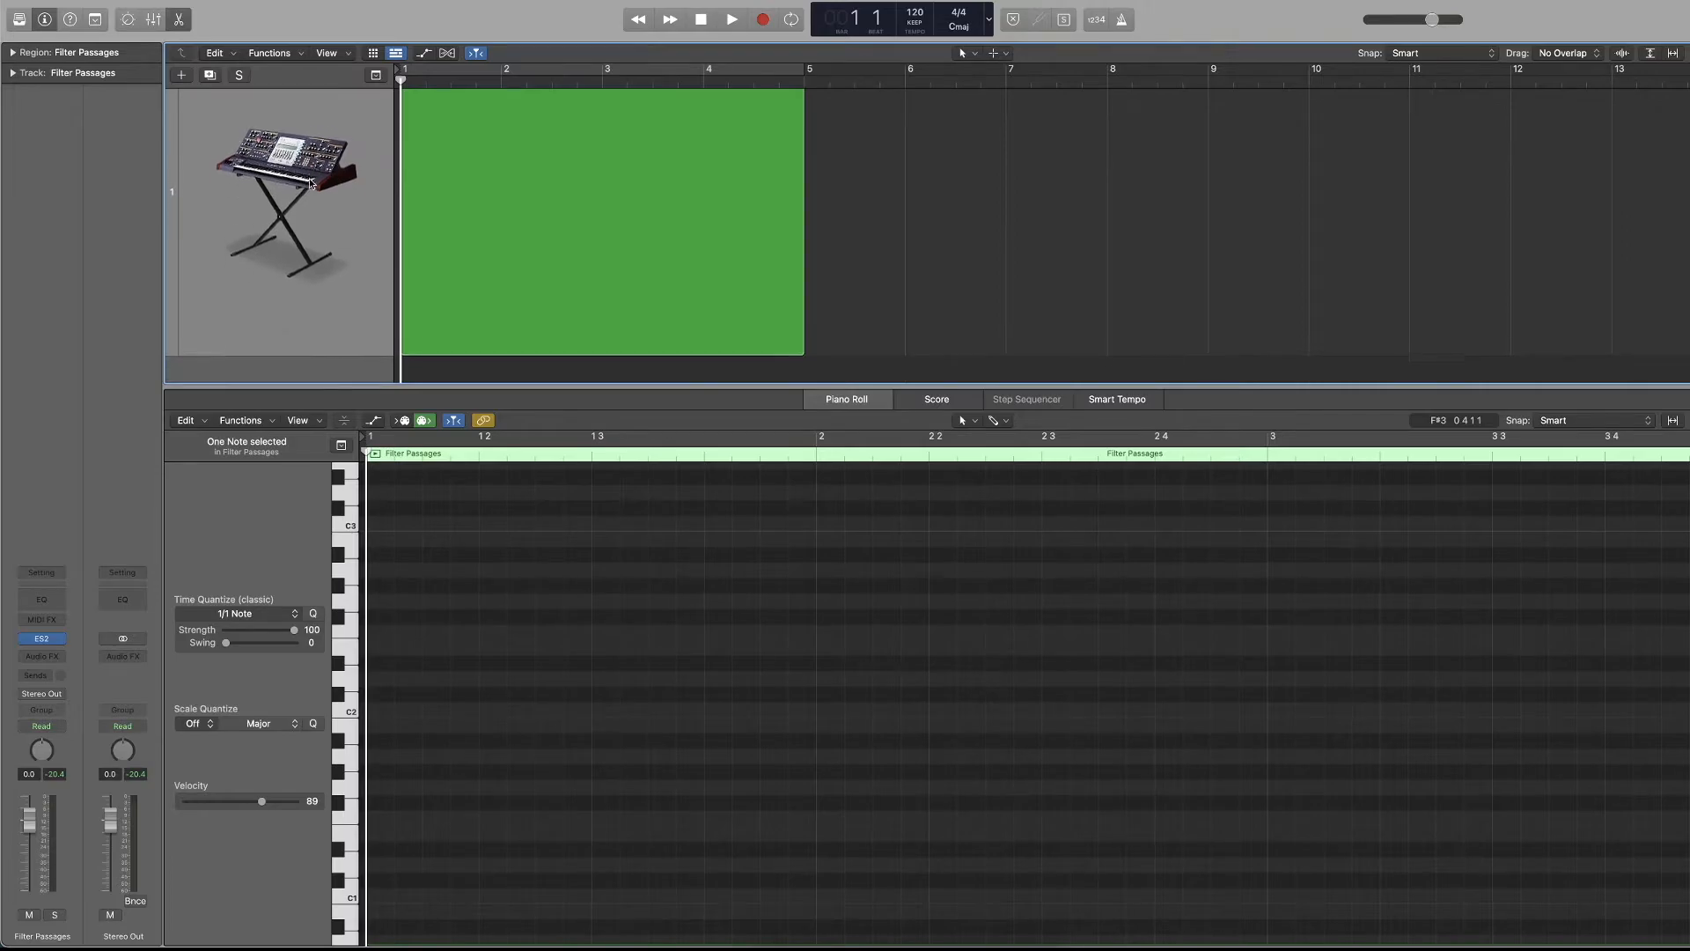
key(e)
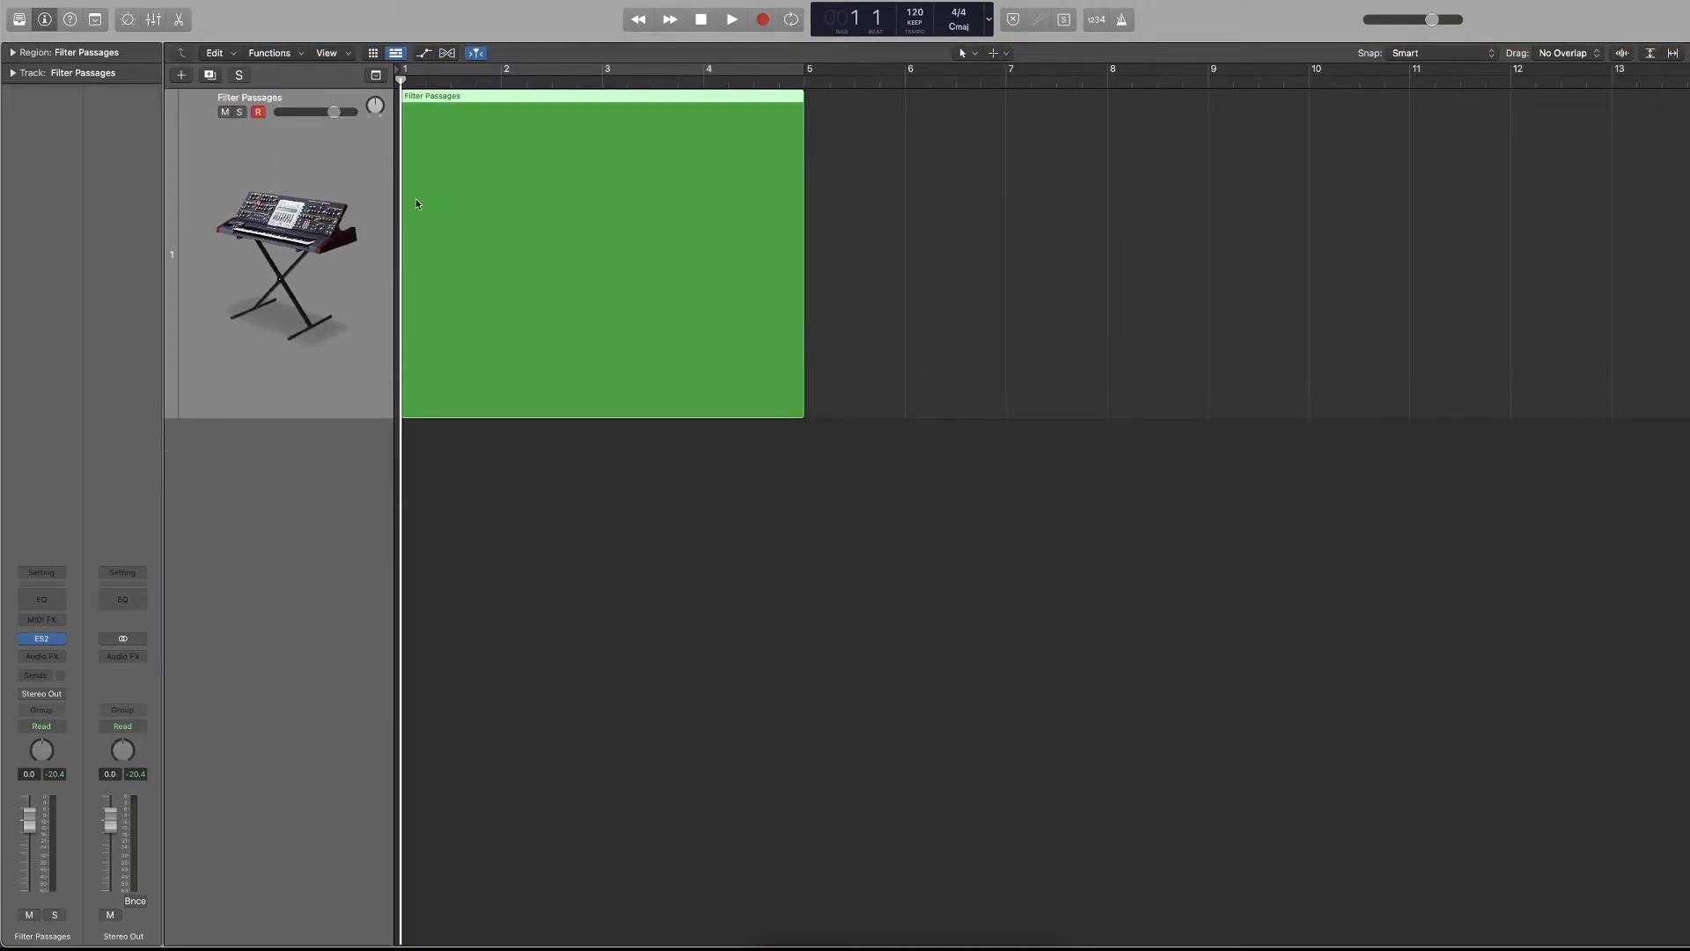
double_click(485, 211)
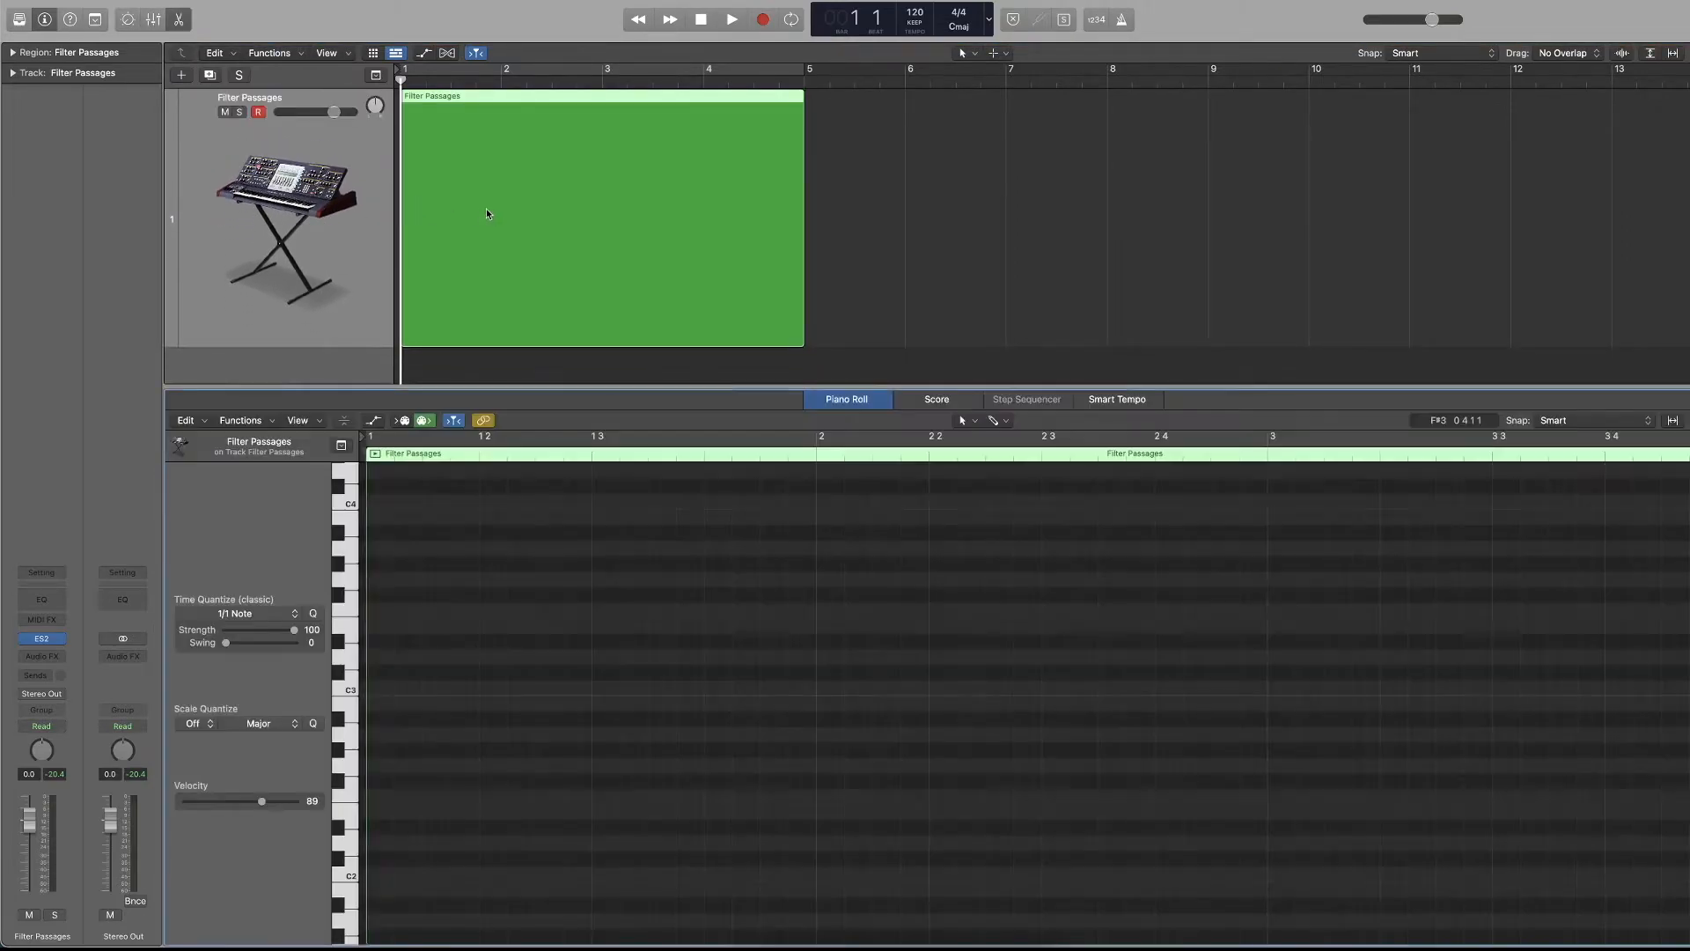
Show automation in the Tracks area and activate the Filter Passages track's Volume automation in Read mode.
click(912, 224)
key(a)
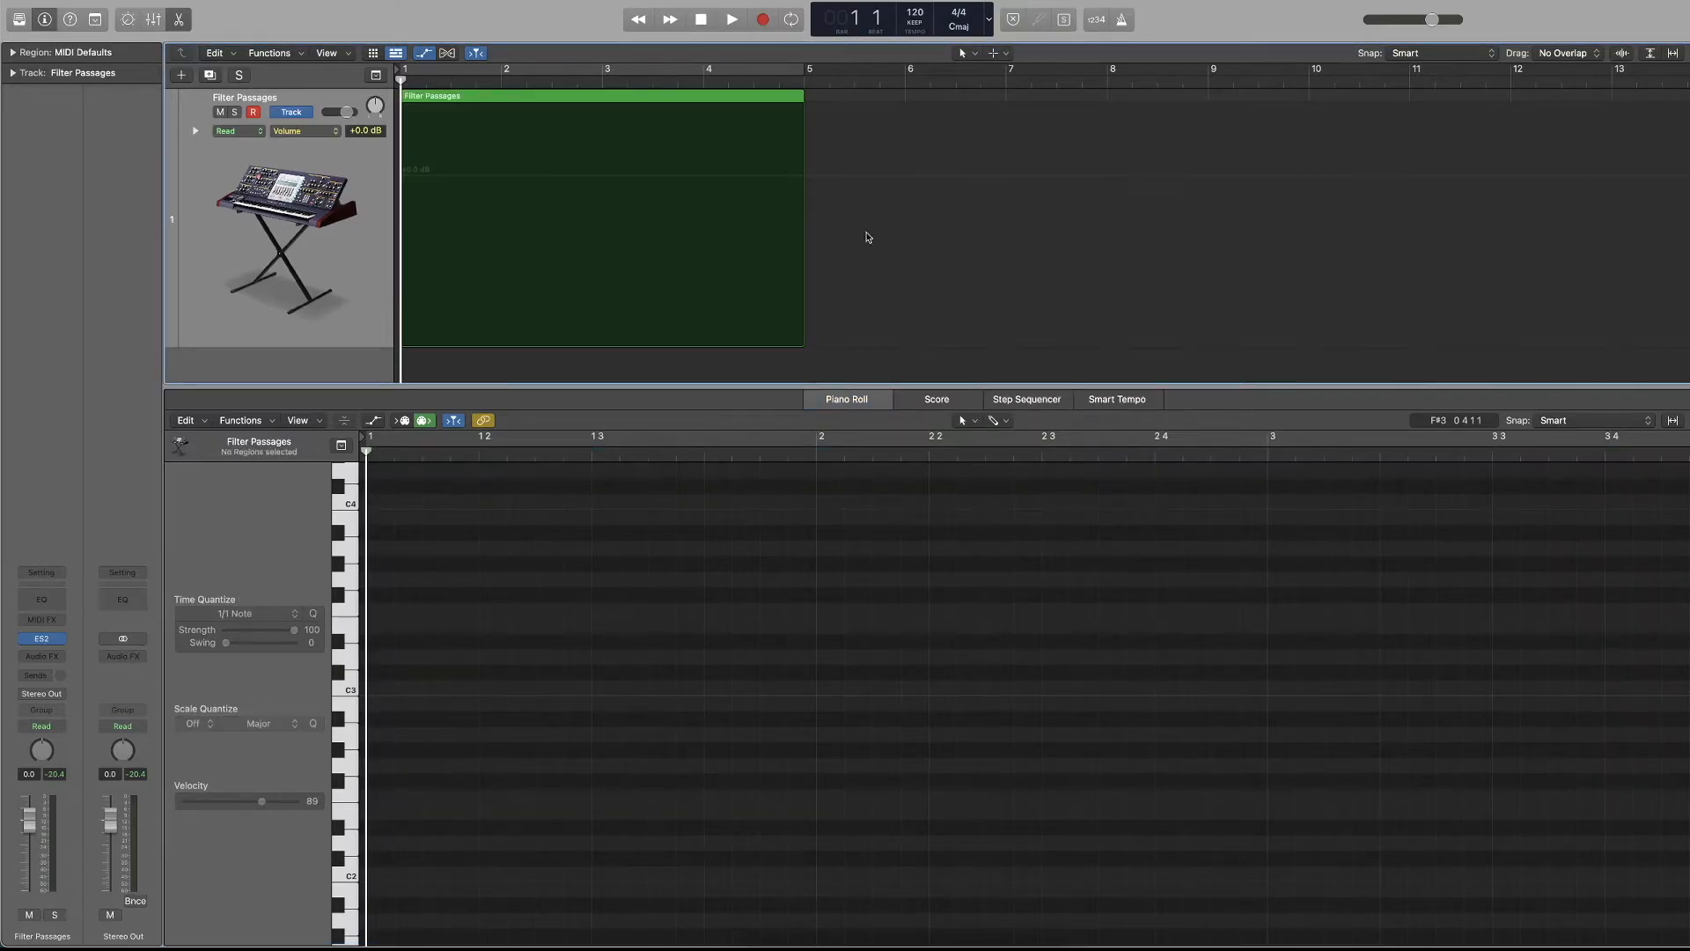
click(290, 113)
click(296, 112)
click(549, 581)
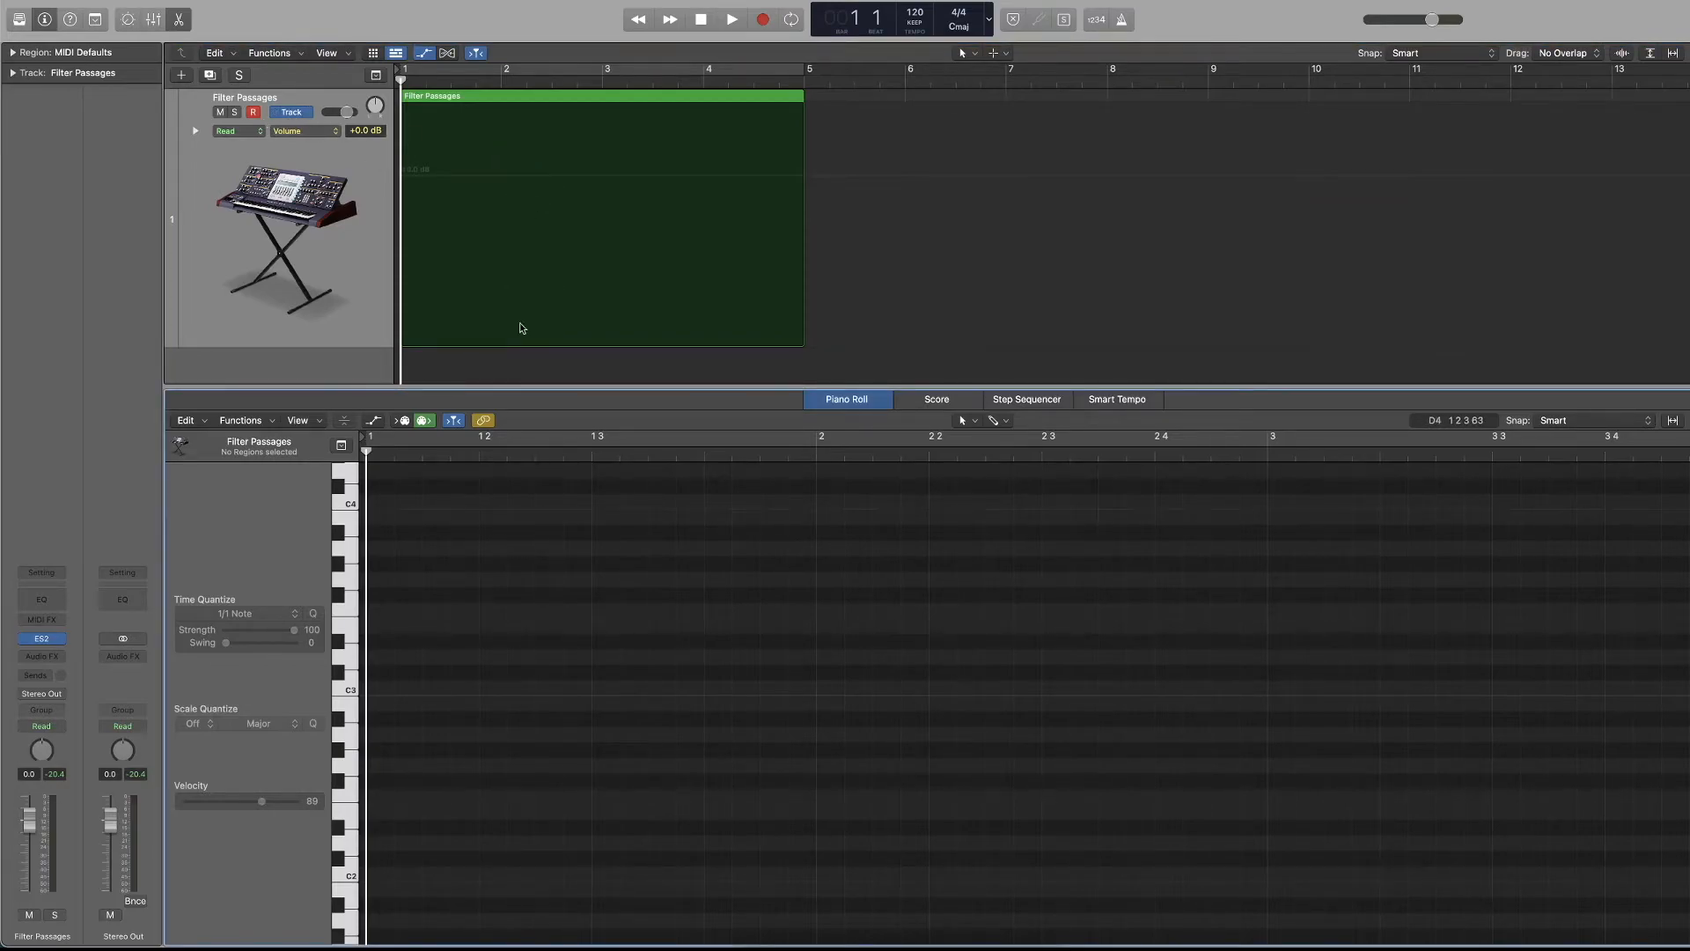
click(457, 201)
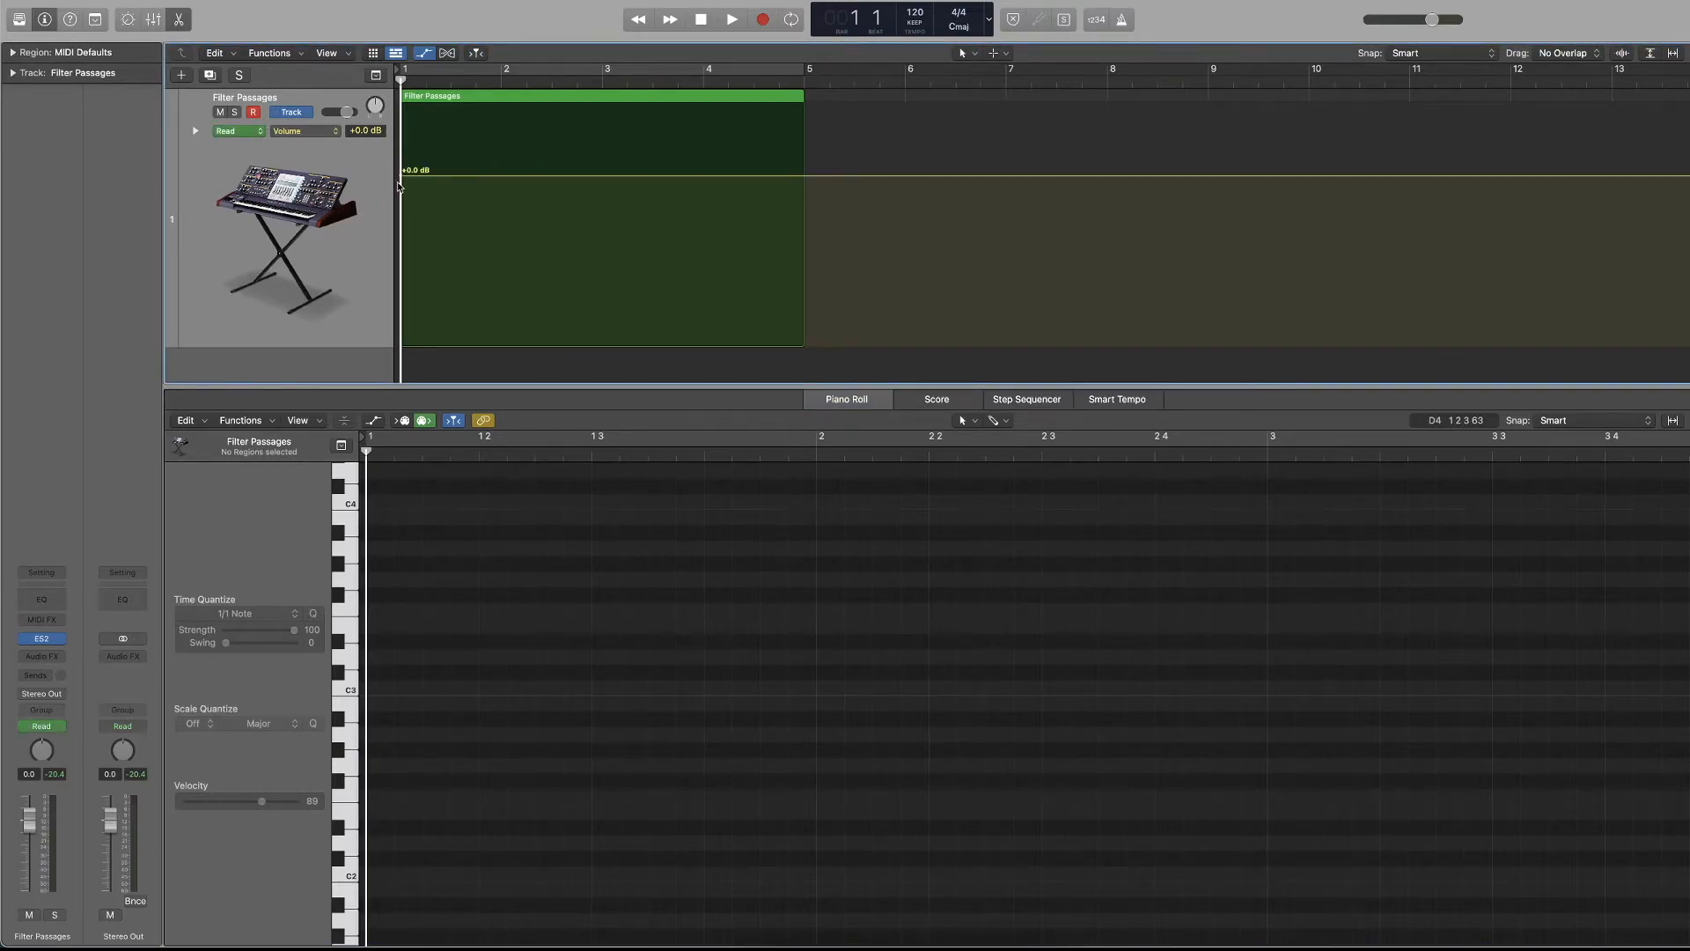
Select the Filter Passages region, show the Piano Roll's Automation/MIDI area and enlarge its Note Velocity lane.
click(354, 319)
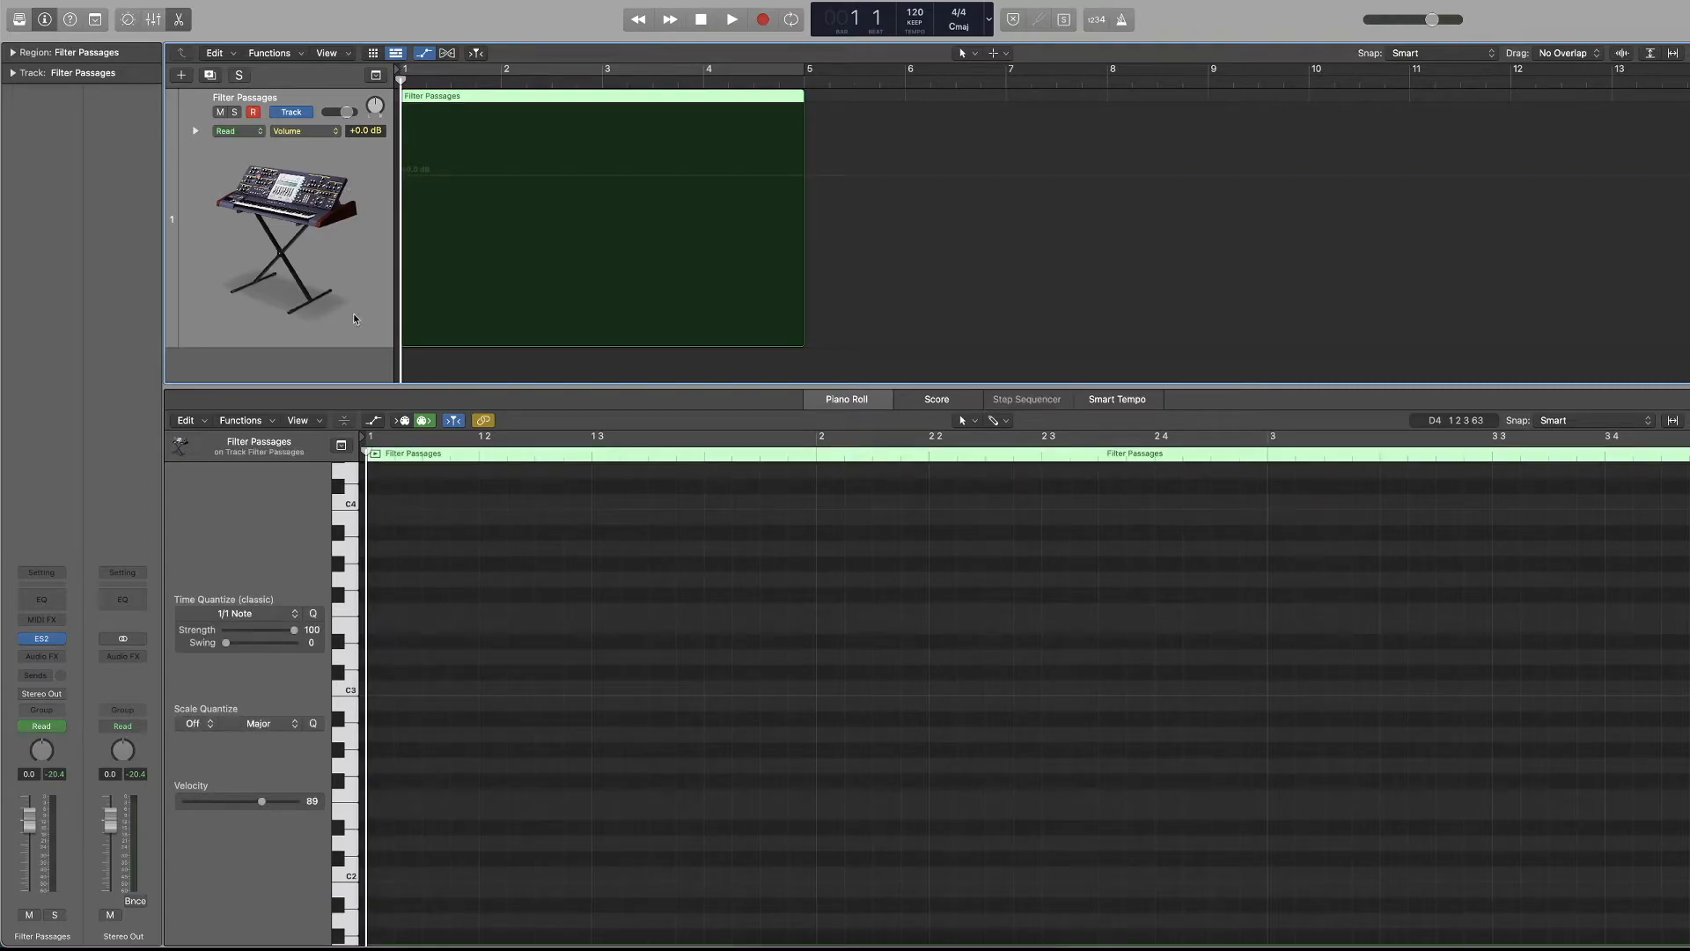
click(509, 602)
key(a)
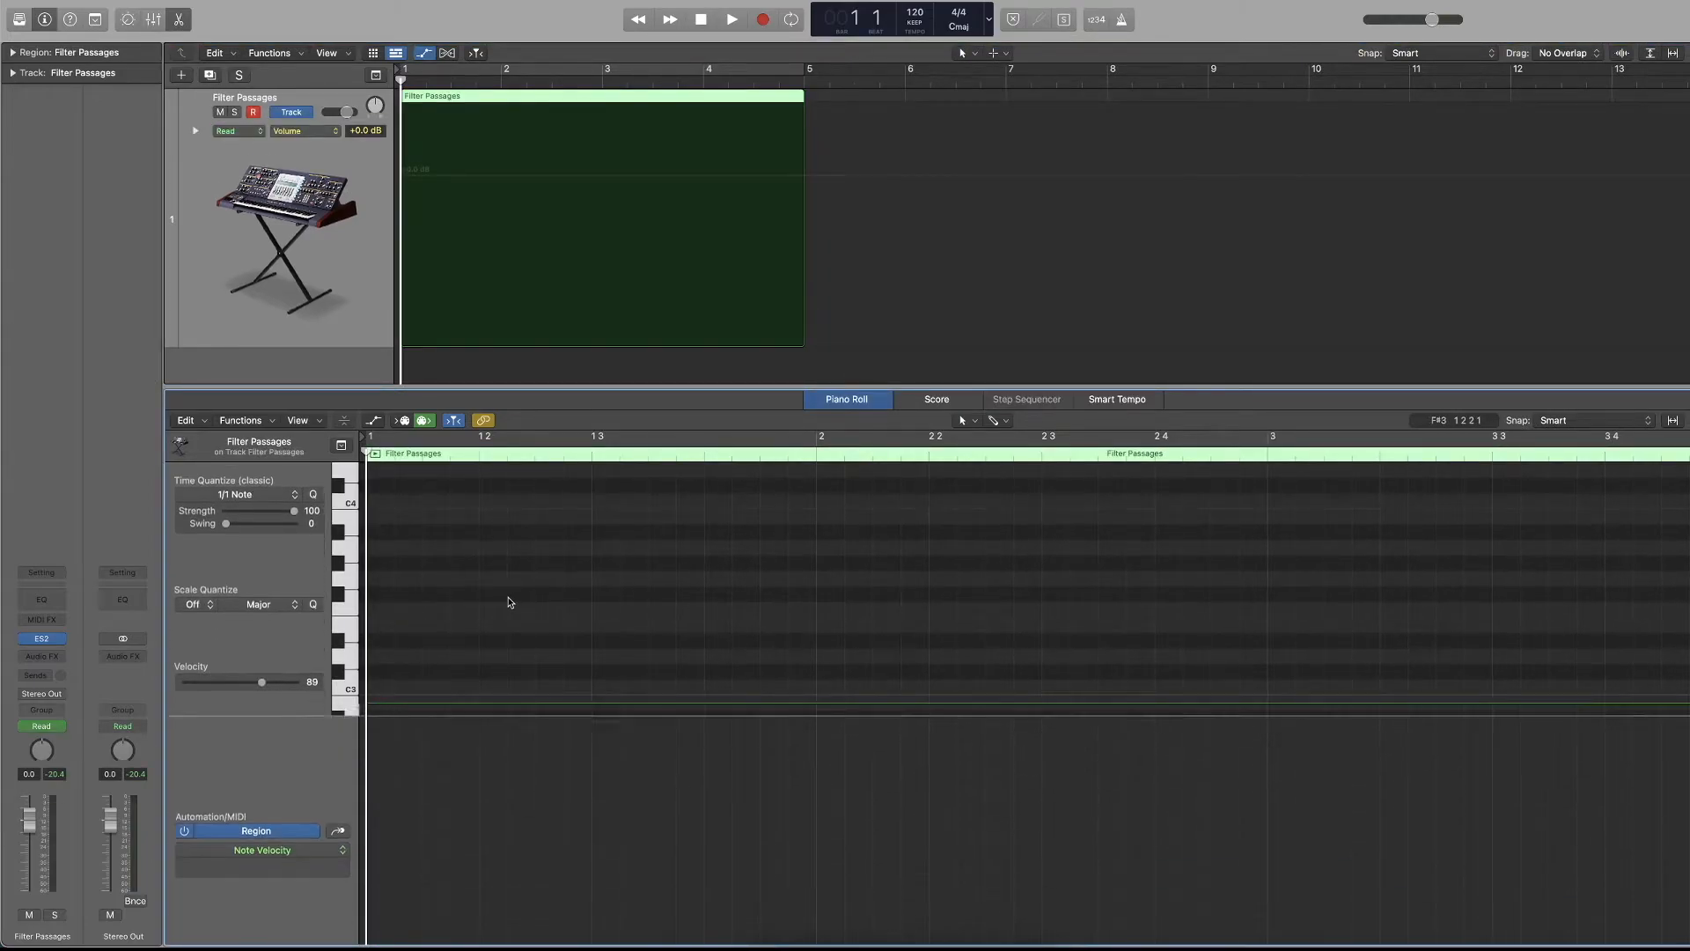
key(a)
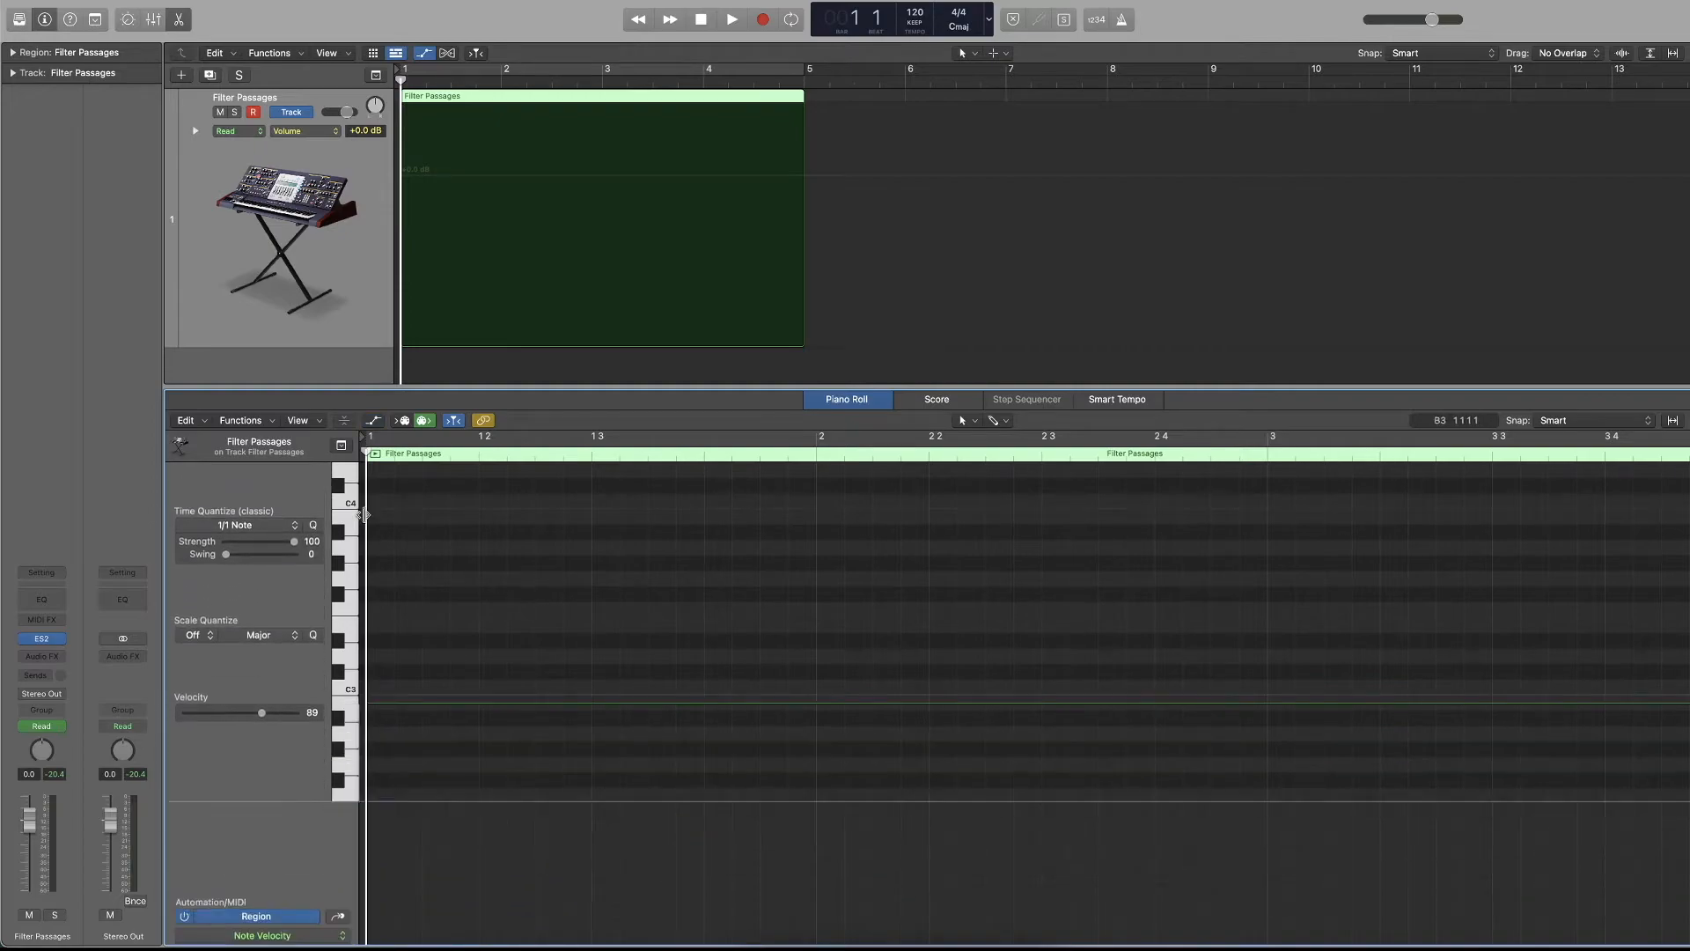
key(a)
key(a)
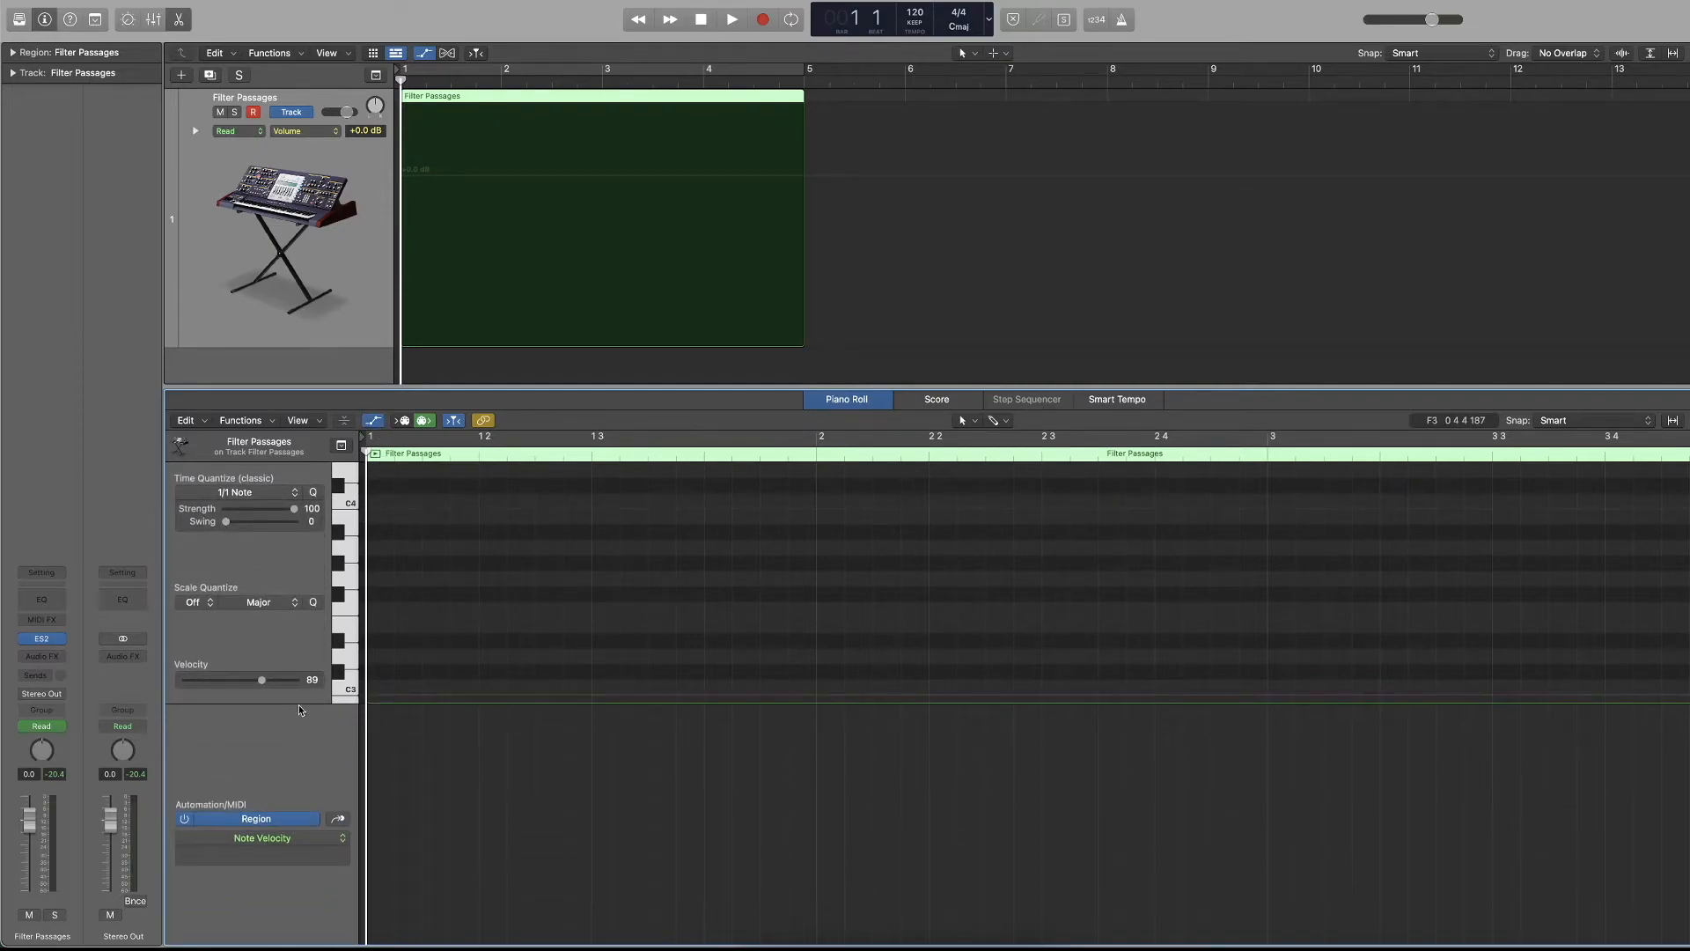
drag(283, 703, 283, 576)
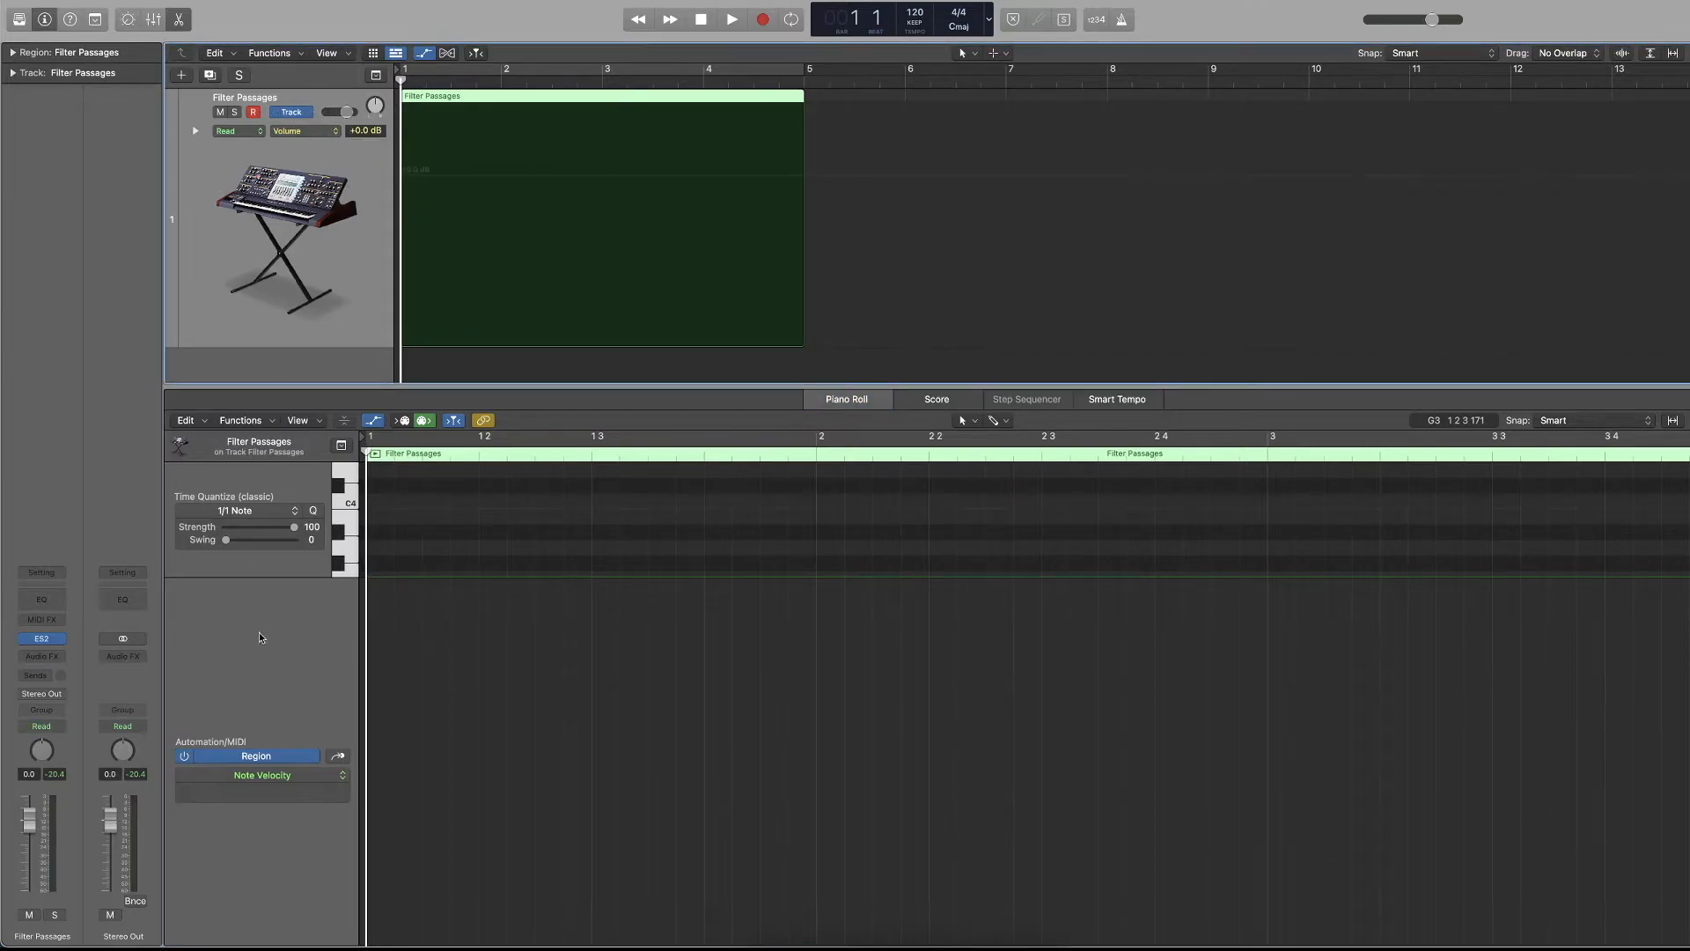
click(281, 771)
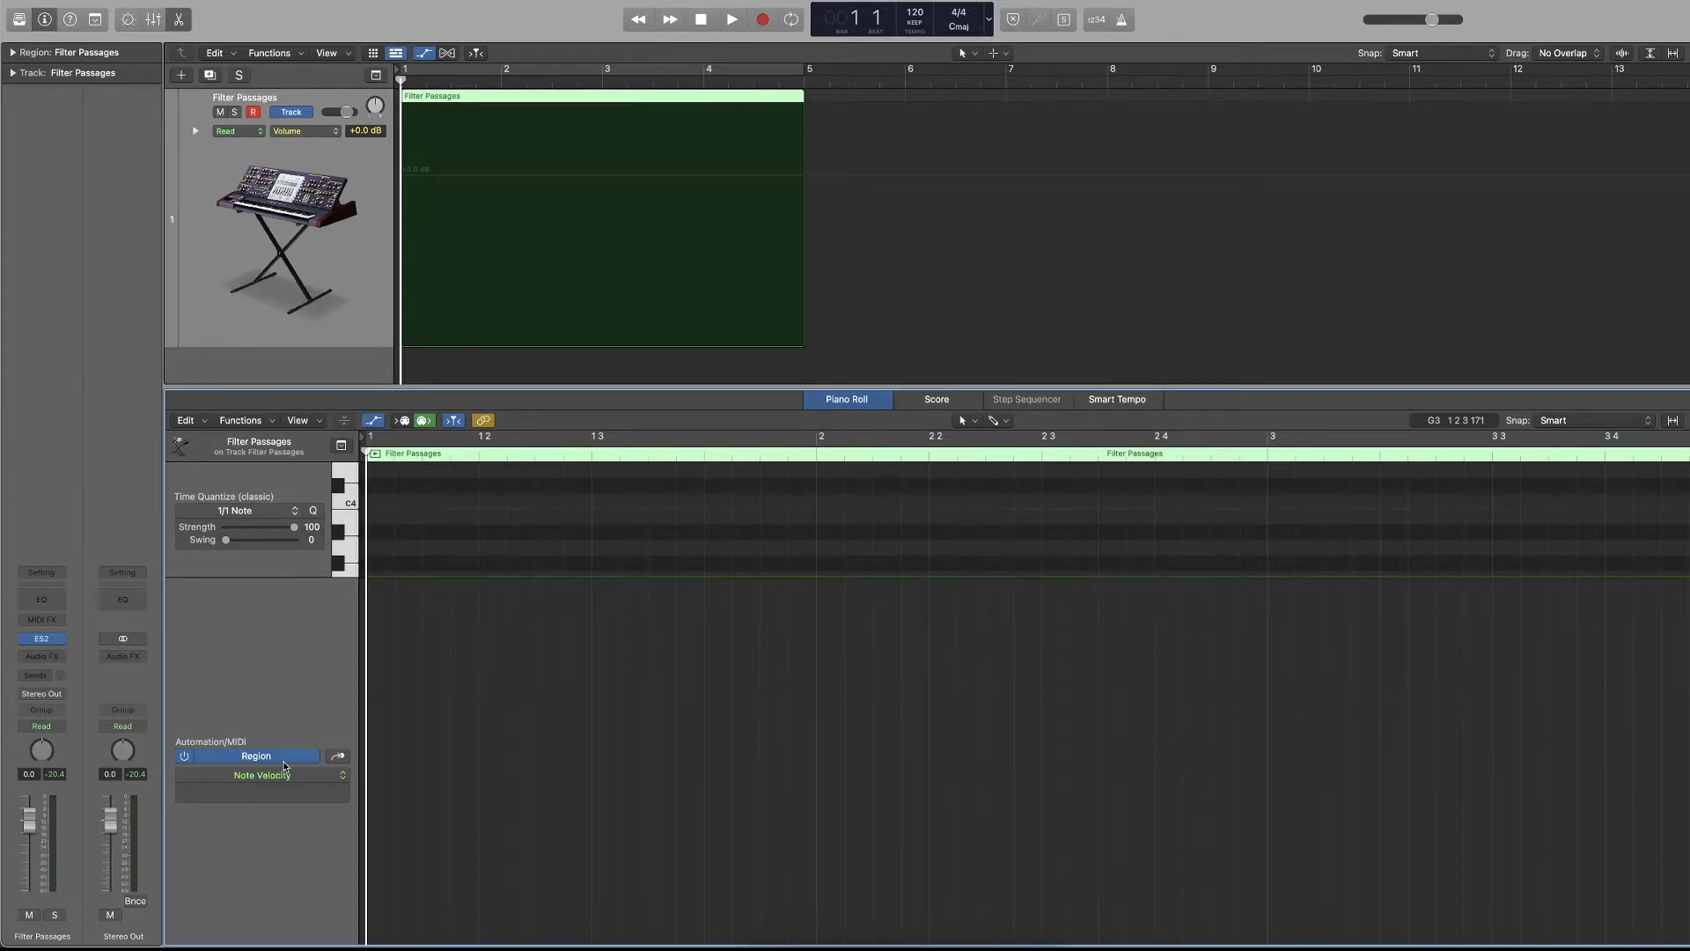
Shrink the Note Velocity lane and add five long overlapping notes between A6 and E7 starting in bar 1.
scroll(493, 543, up, 6)
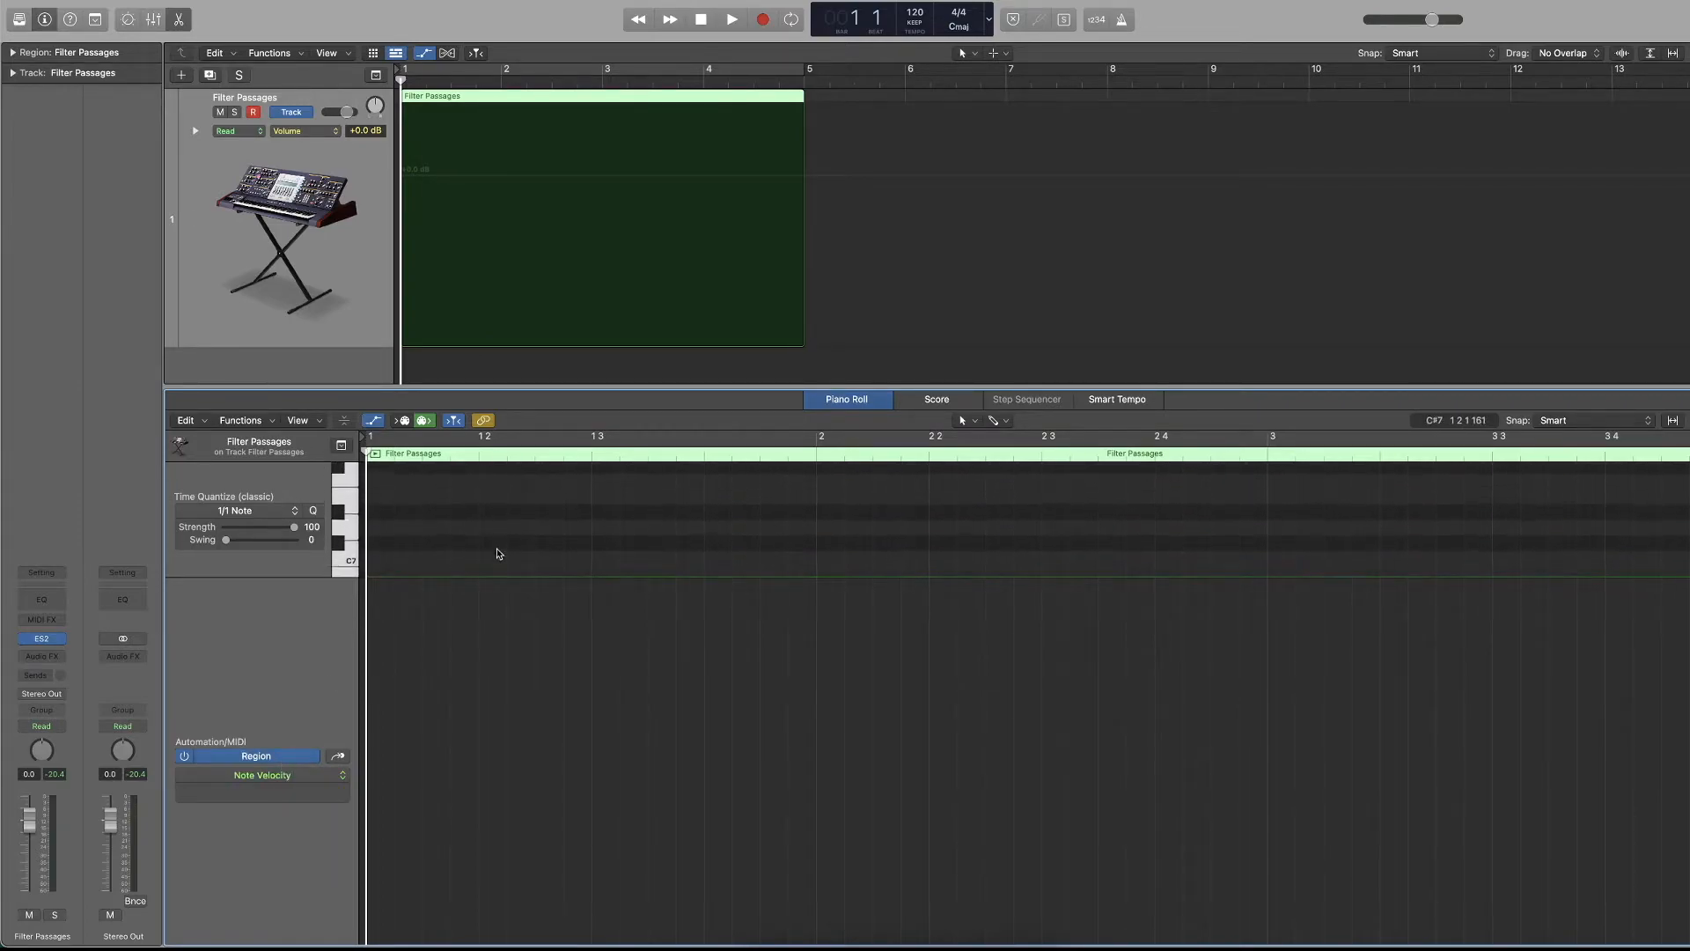
scroll(491, 540, up, 10)
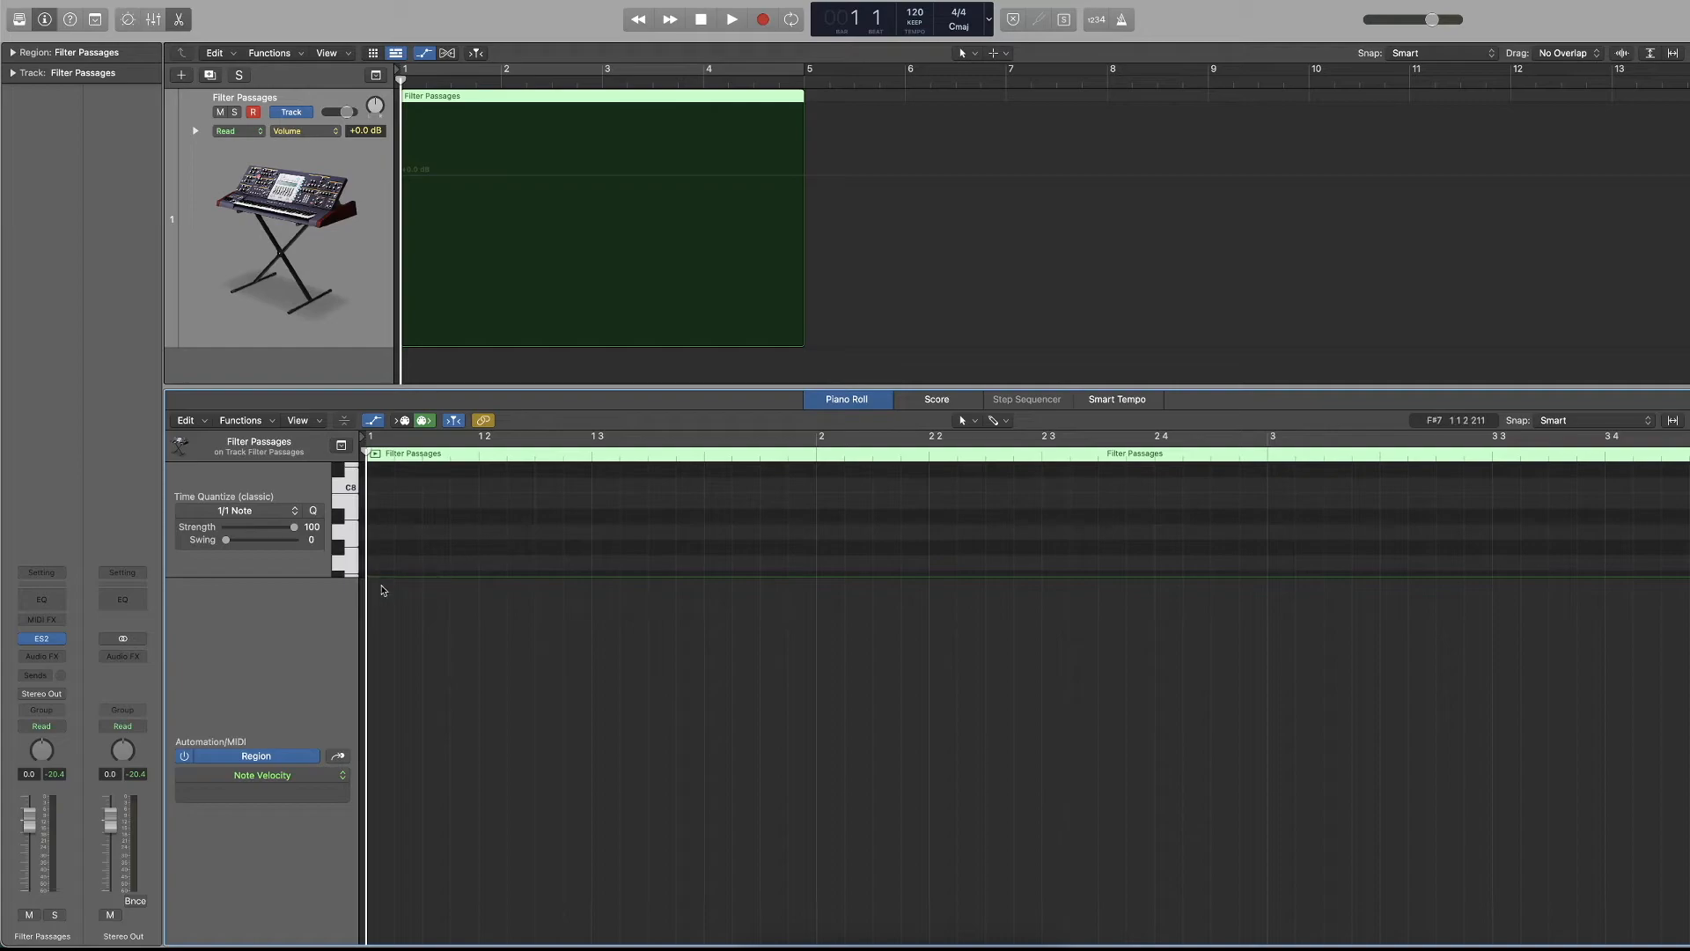
drag(302, 578, 338, 819)
super+click(489, 643)
super+click(601, 609)
super+click(618, 686)
super+click(623, 702)
super+click(801, 717)
Select all five notes, transpose them down three octaves and audition them from the start of the region.
drag(820, 509, 596, 829)
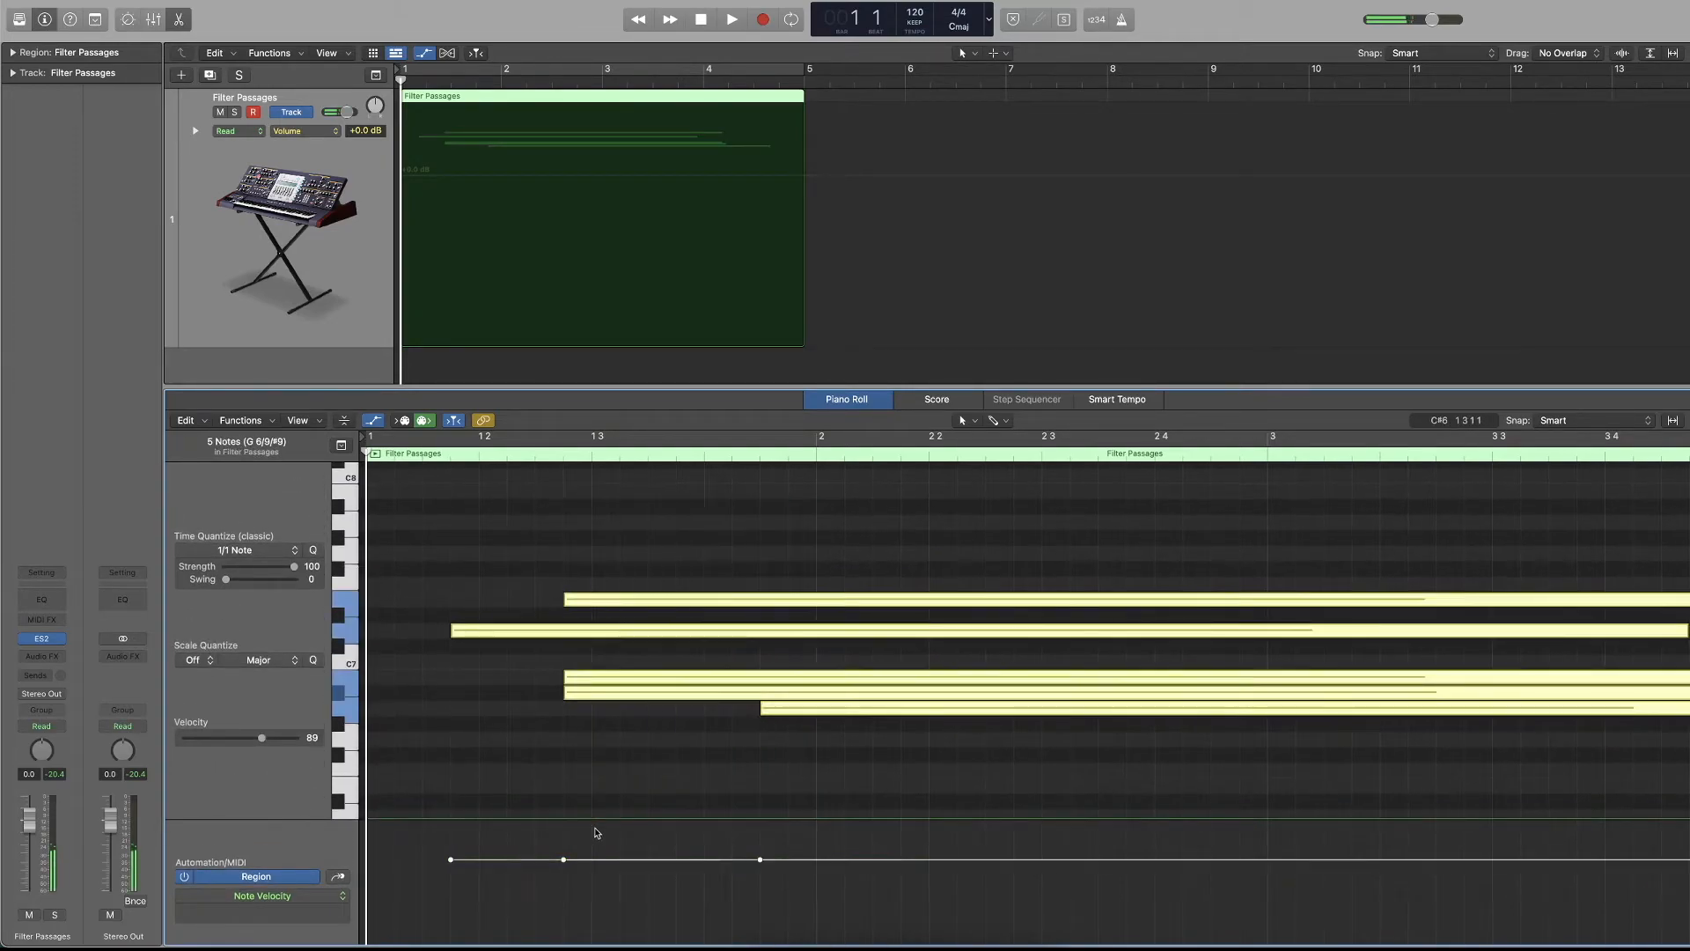
key(alt+shift+Down)
key(space)
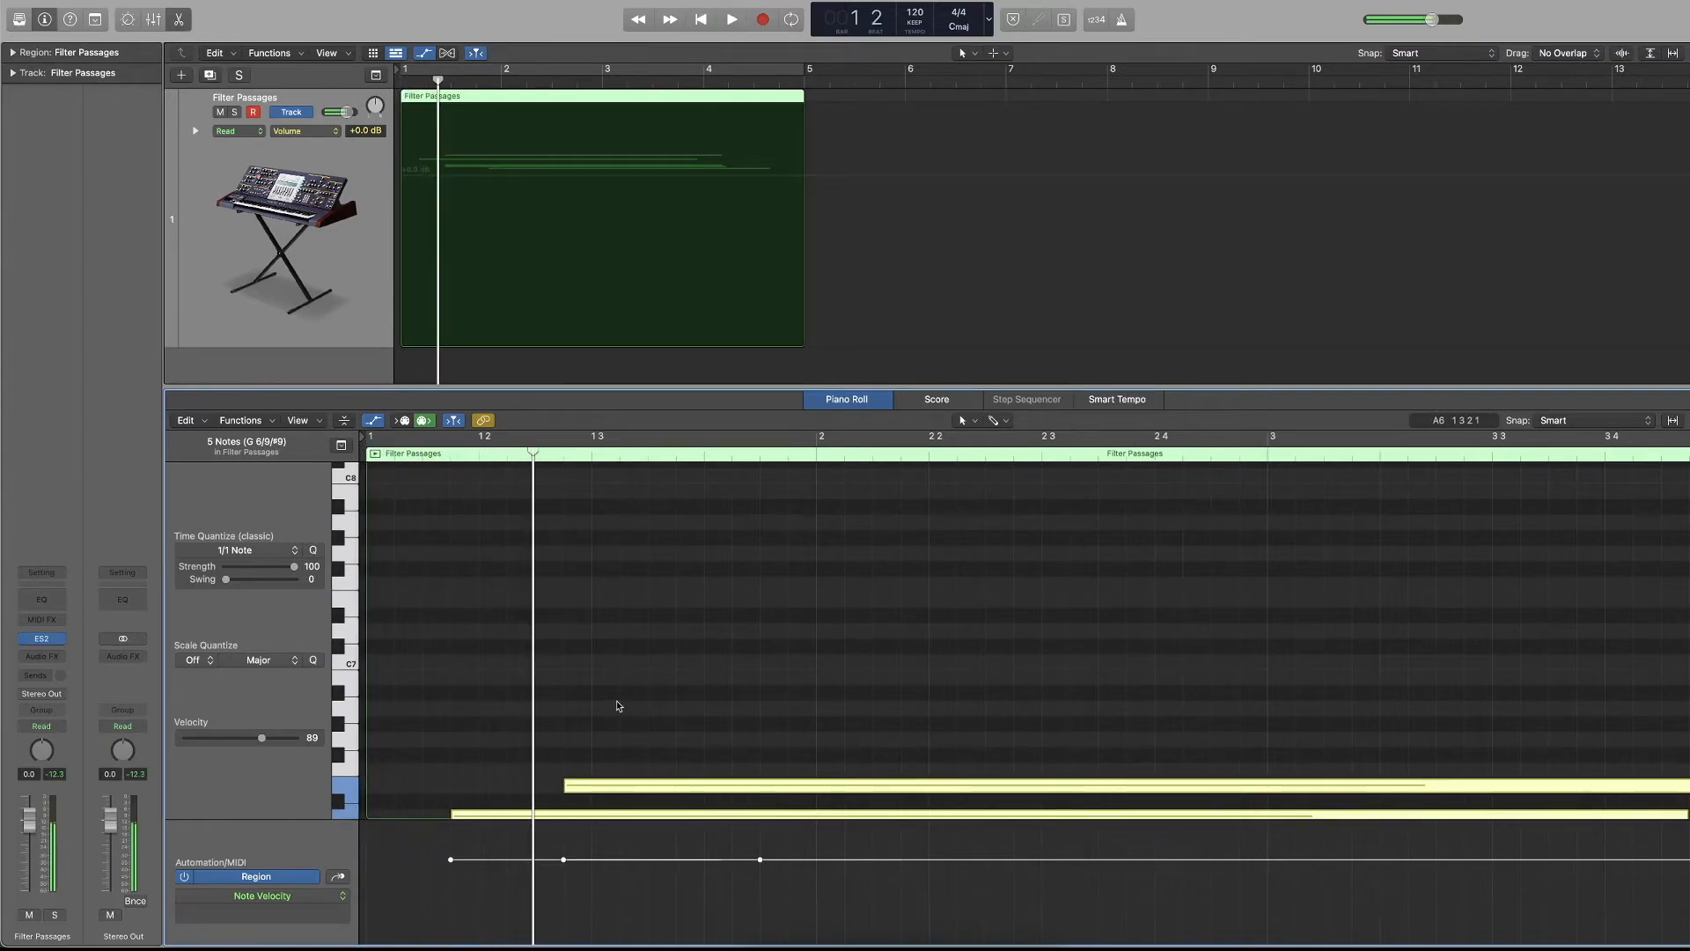
key(alt+shift+Down)
key(space)
key(Return)
scroll(623, 688, down, 10)
scroll(623, 689, up, 5)
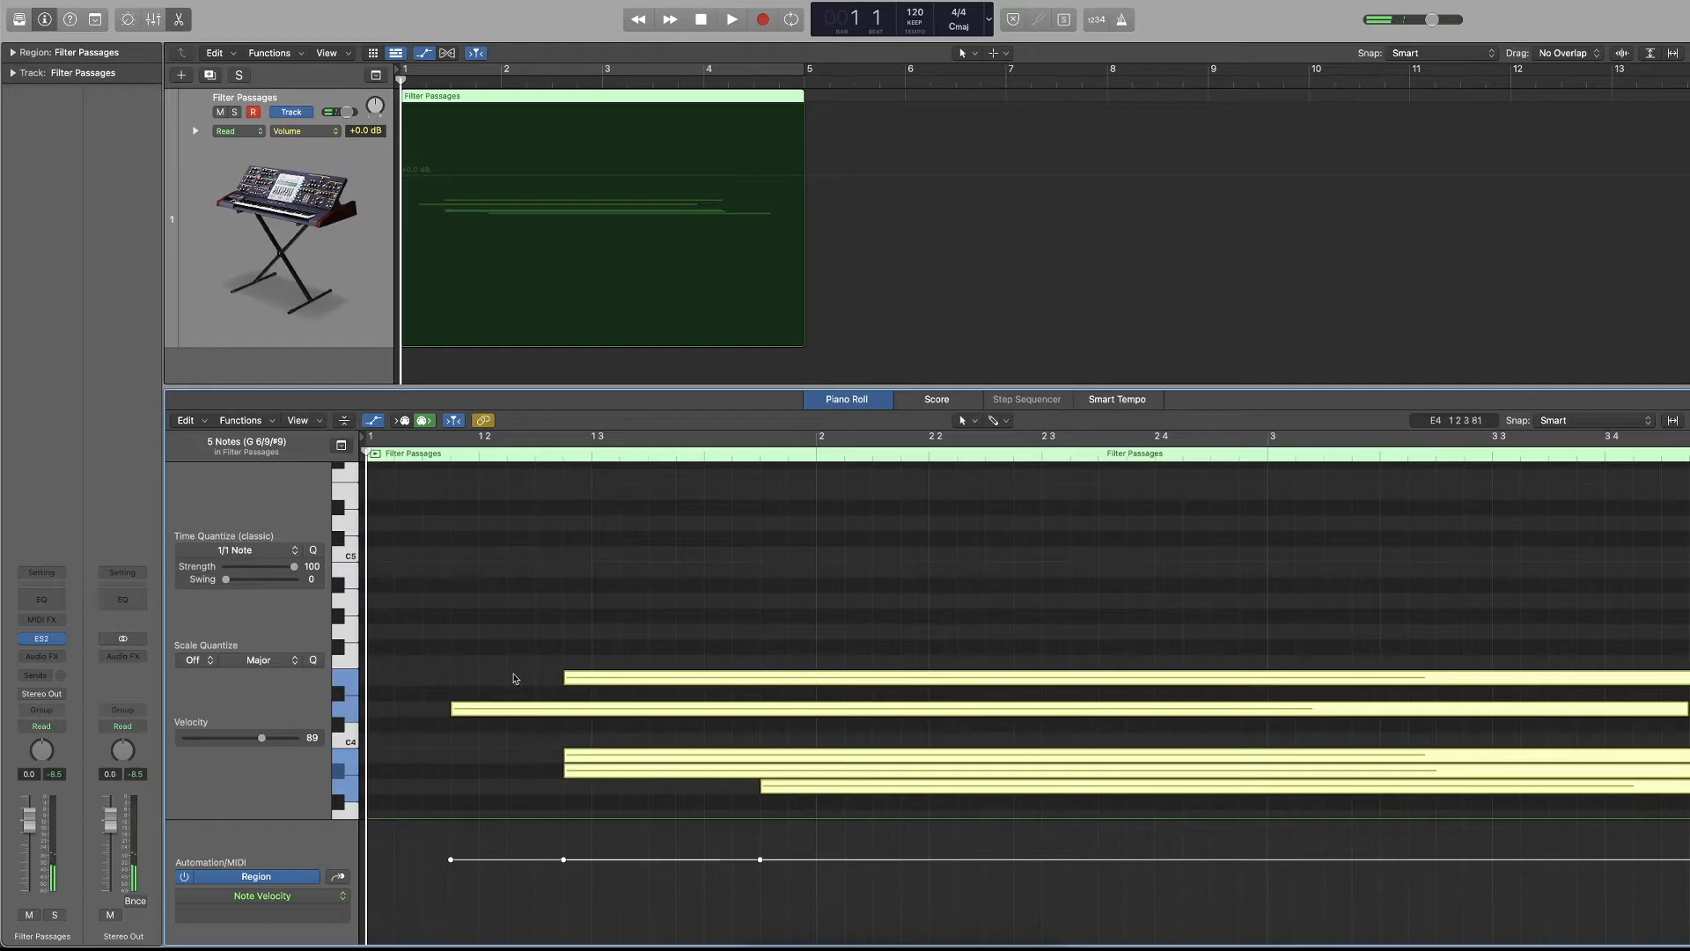
scroll(401, 628, down, 1)
Quantize the five notes to 1/8 Note and move them one eighth note earlier, so the first starts at bar 1.
click(288, 556)
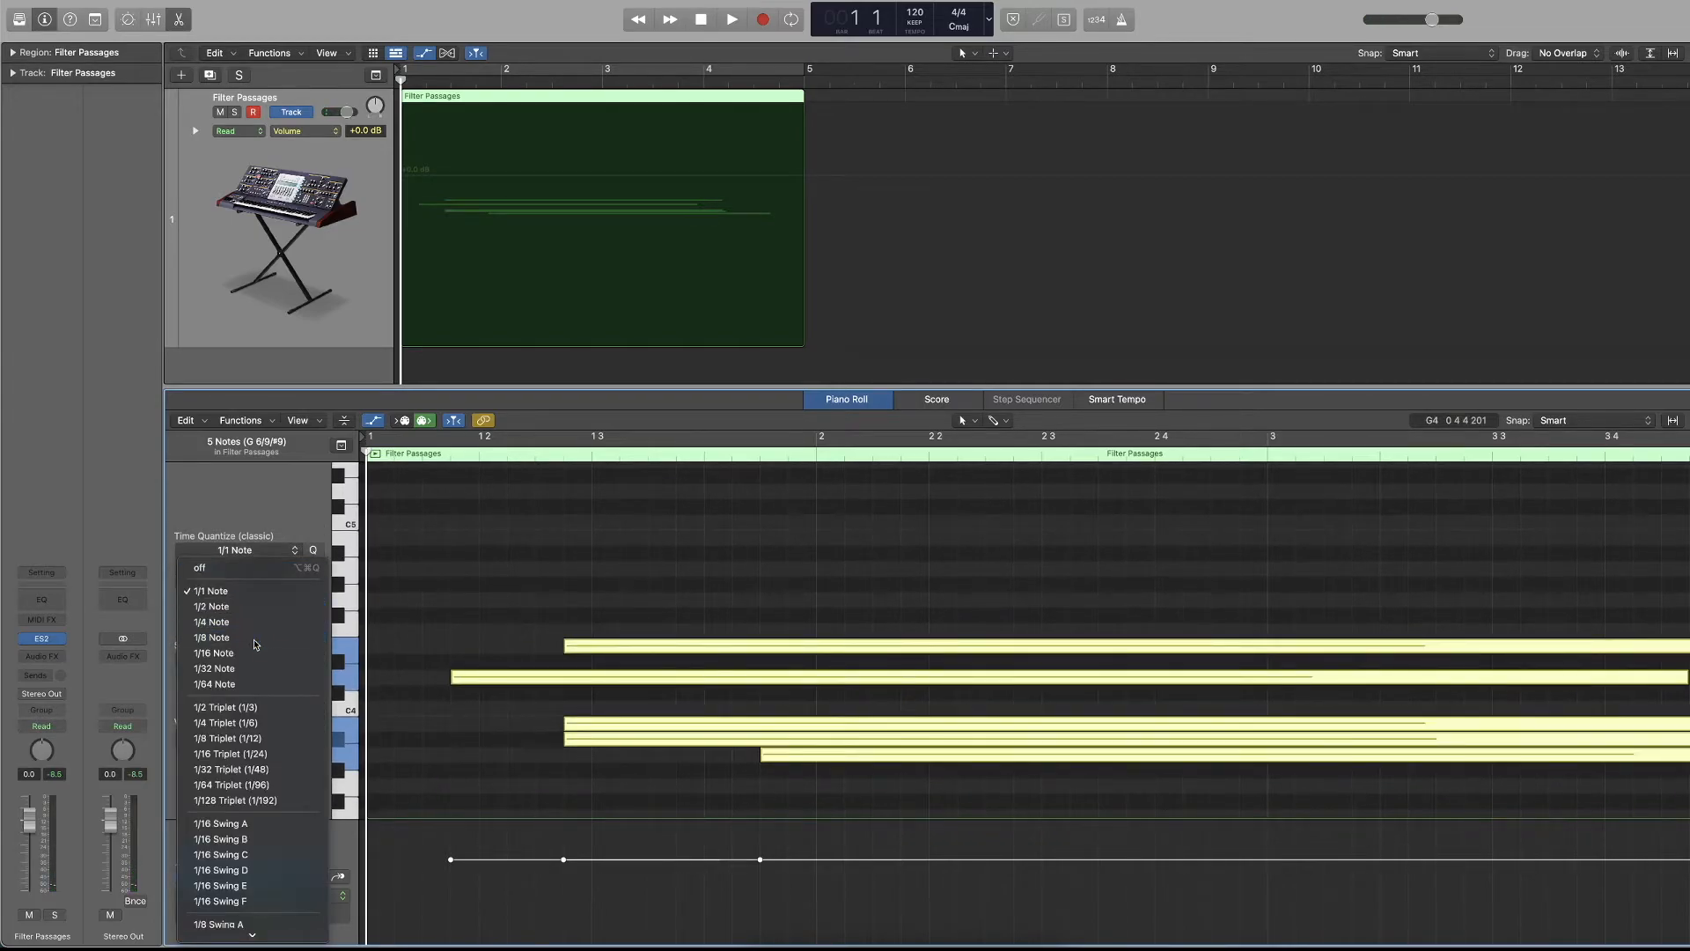
click(255, 642)
drag(1122, 539, 698, 801)
drag(479, 678, 420, 674)
Raise the B3 note to C4, play the chord and move the C4 note one eighth note earlier.
click(494, 713)
drag(494, 722, 491, 710)
key(space)
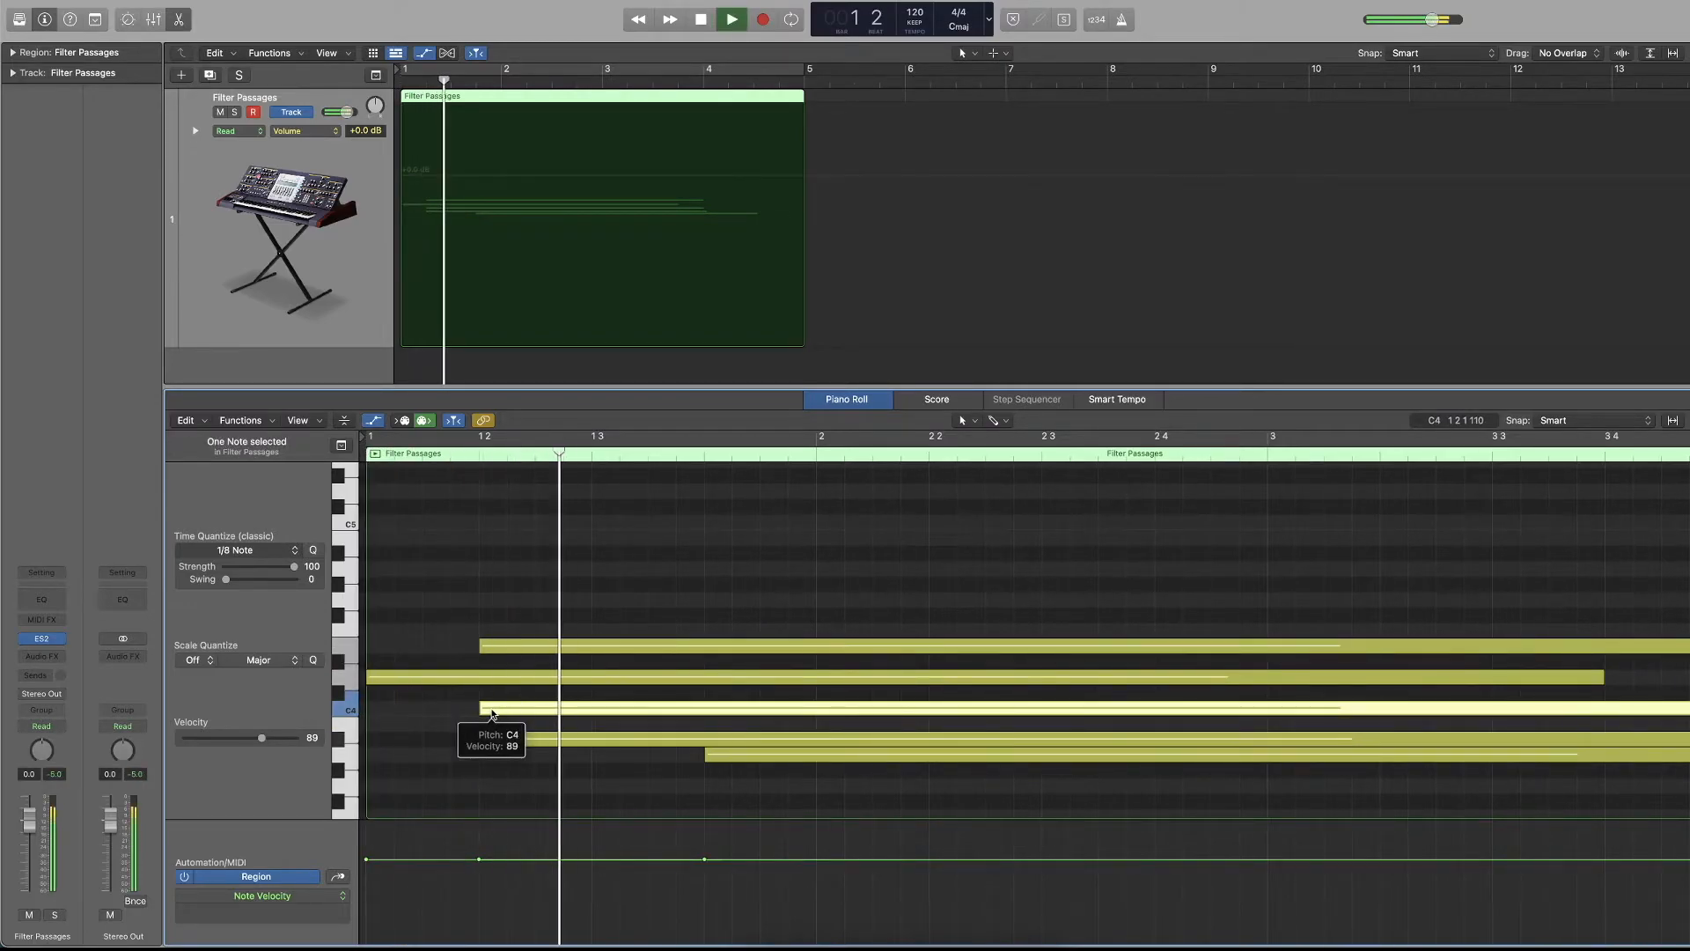
key(space)
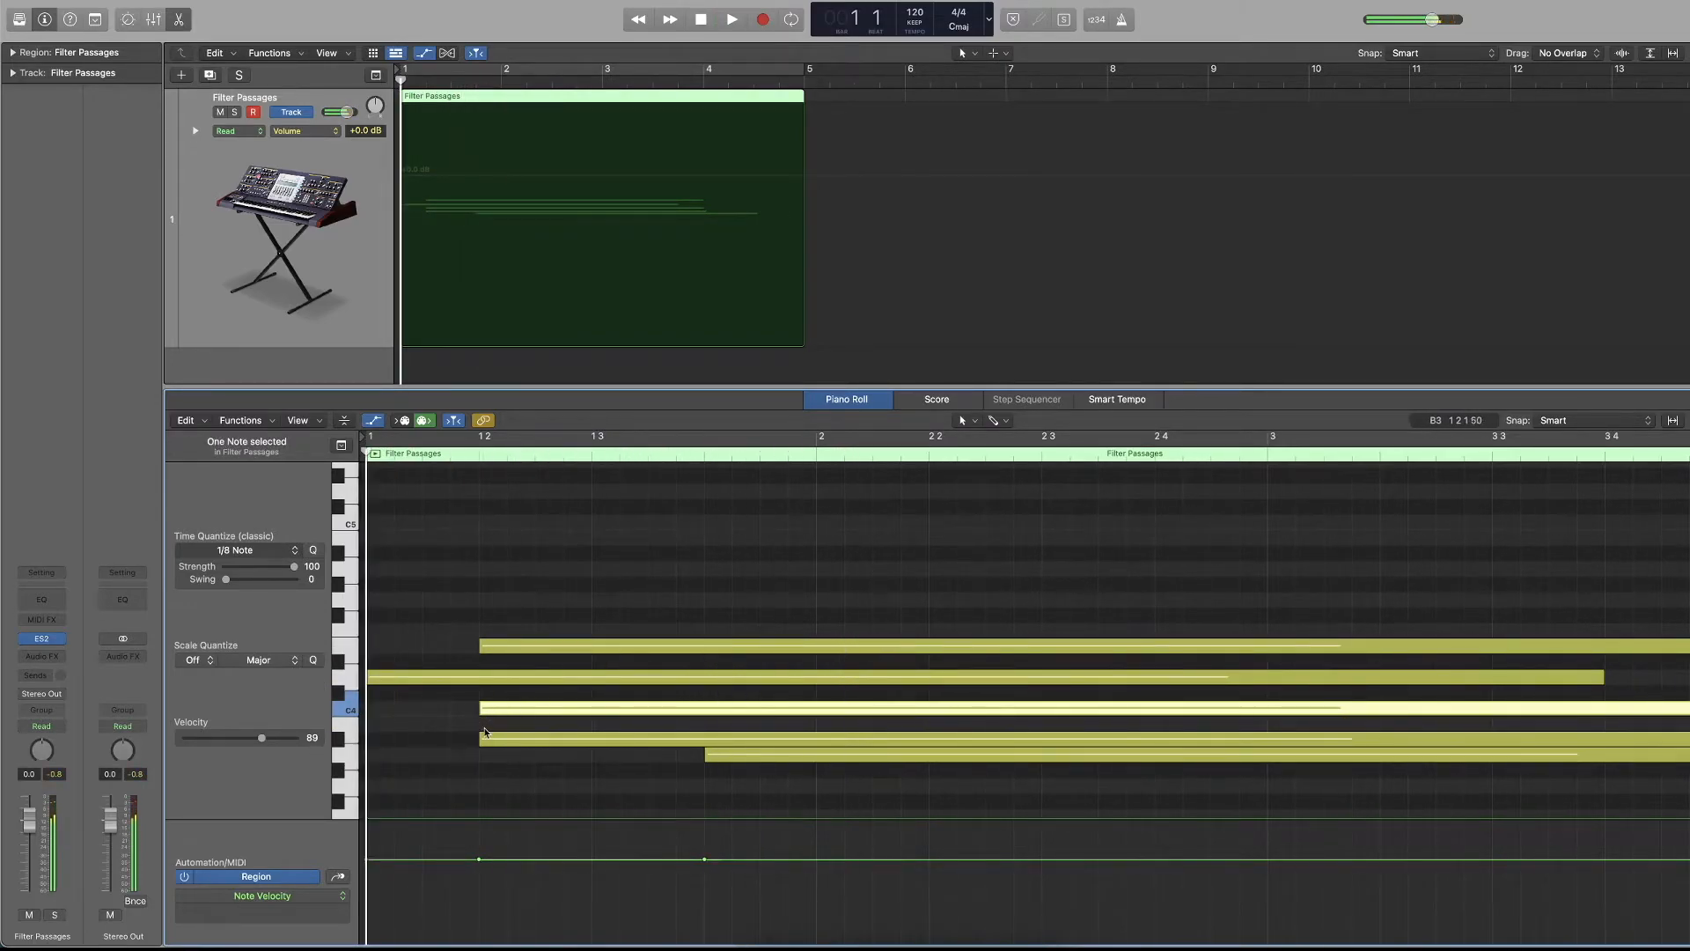
scroll(485, 731, down, 3)
drag(498, 627, 440, 627)
click(445, 686)
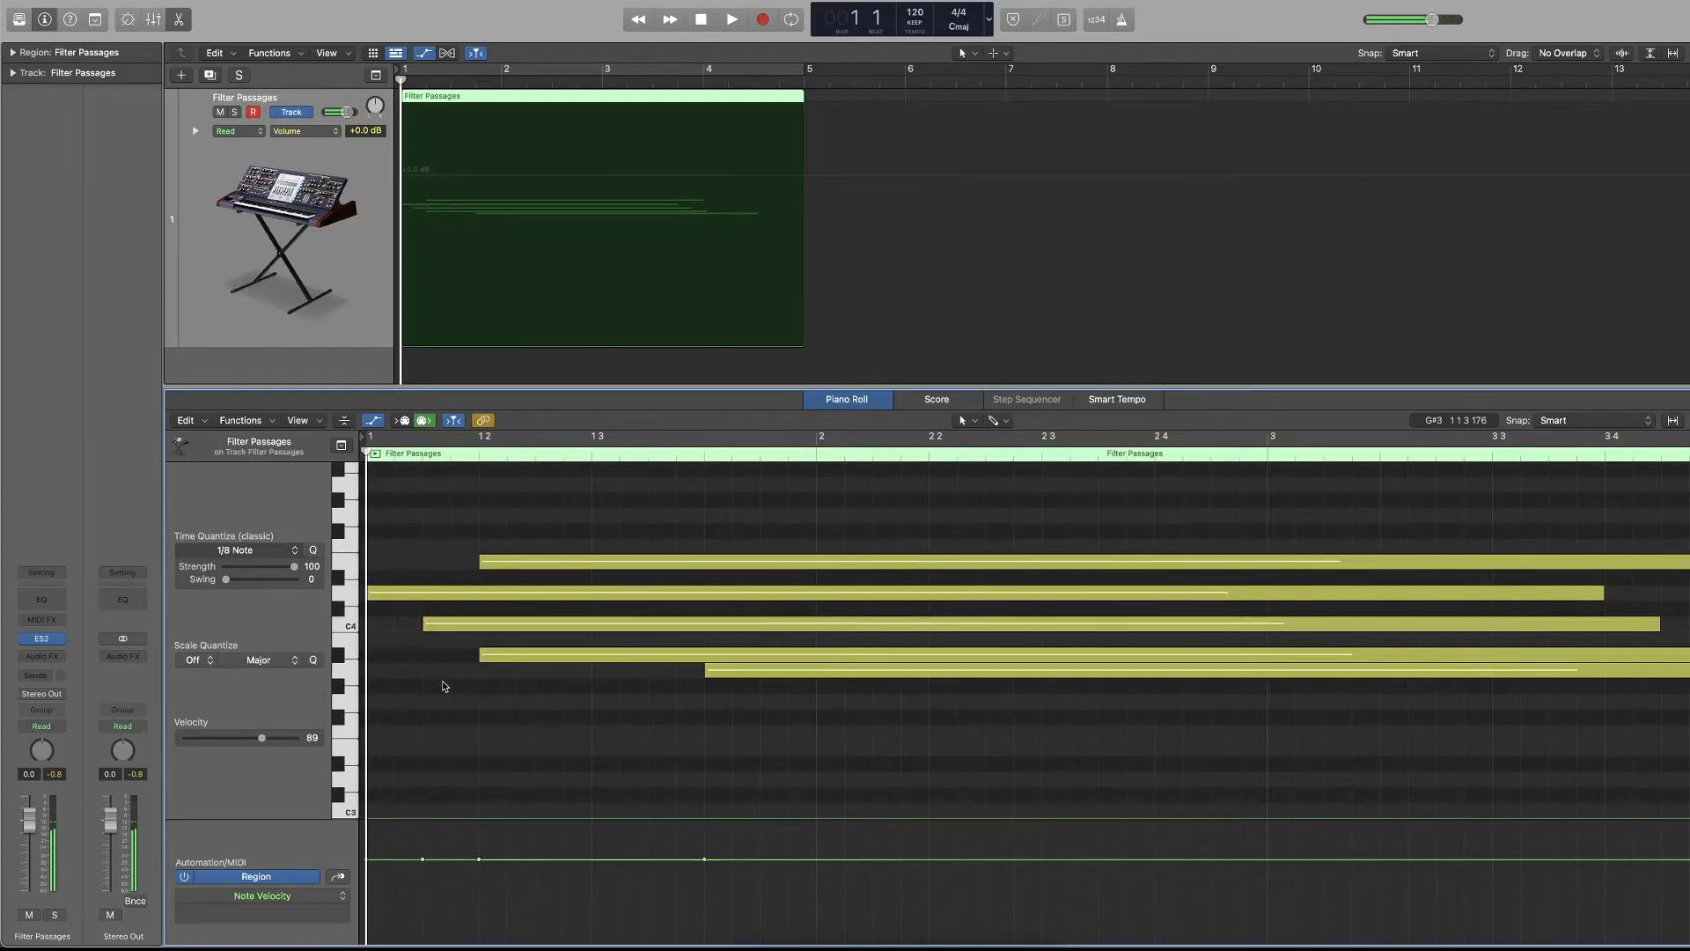
Enlarge the Note Velocity lane below the Piano Roll notes so it fills most of the editor.
scroll(480, 800, down, 1)
drag(290, 821, 316, 576)
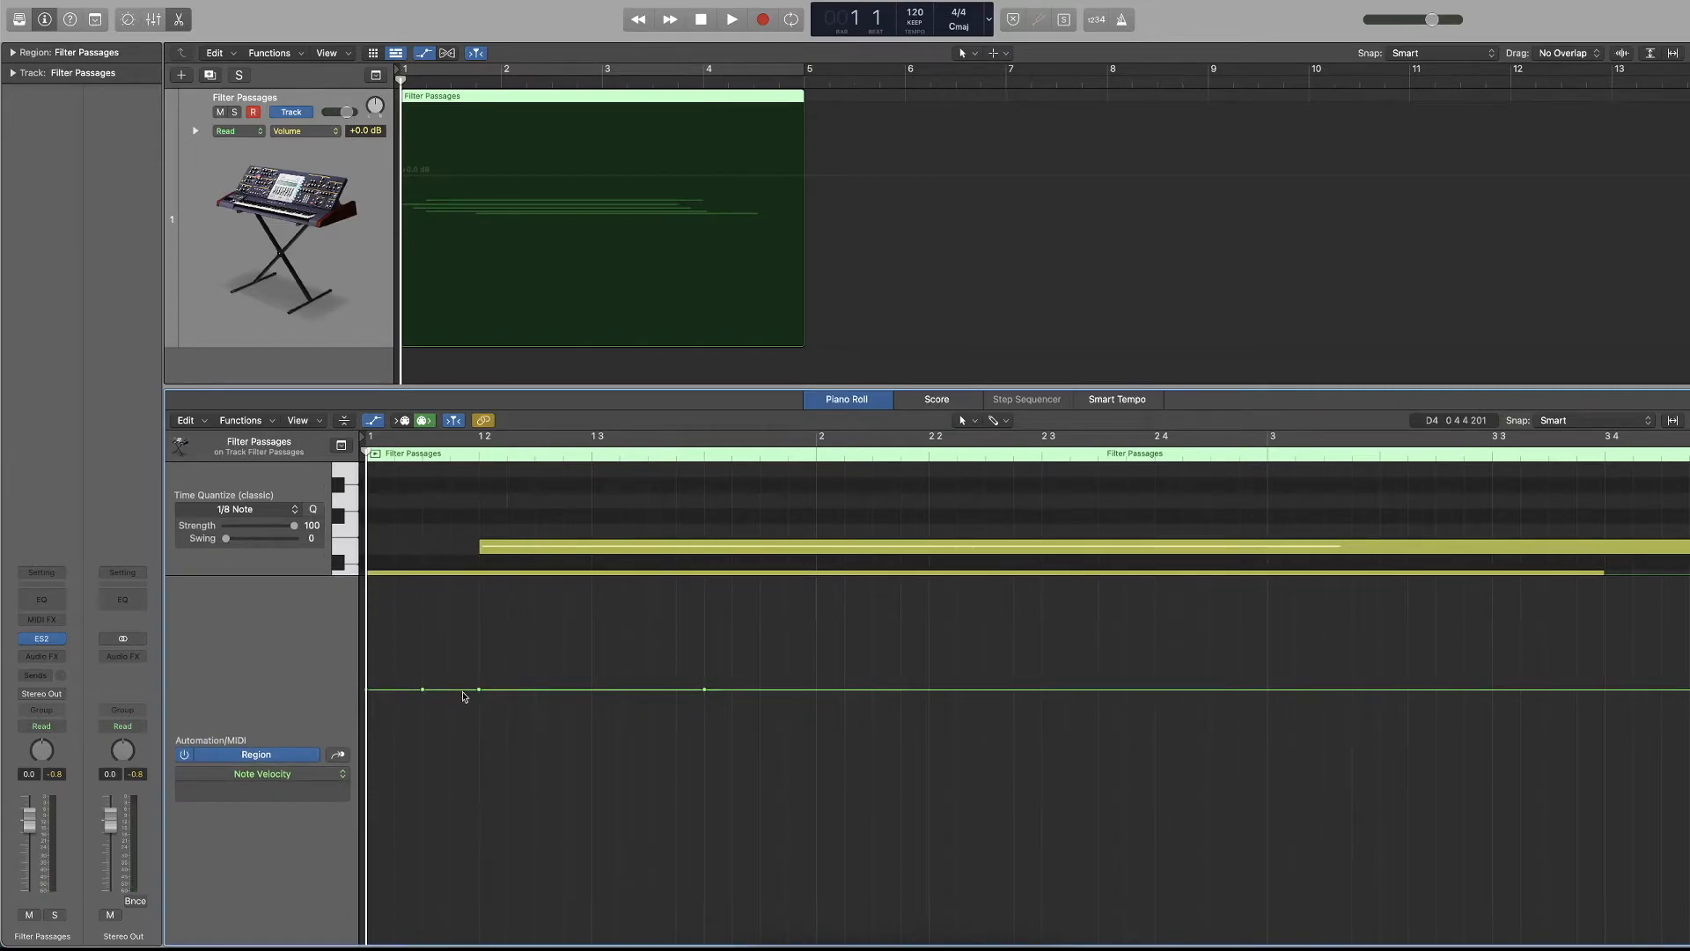
scroll(821, 711, down, 2)
scroll(821, 713, down, 1)
scroll(423, 695, up, 4)
Lower the velocities of the C4 and A♯3 notes and raise the A3 note's velocity to 106.
click(439, 543)
mouse_move(271, 579)
mouse_down()
mouse_move(262, 622)
mouse_move(171, 616)
mouse_move(293, 600)
mouse_move(279, 601)
mouse_up()
click(489, 572)
click(732, 592)
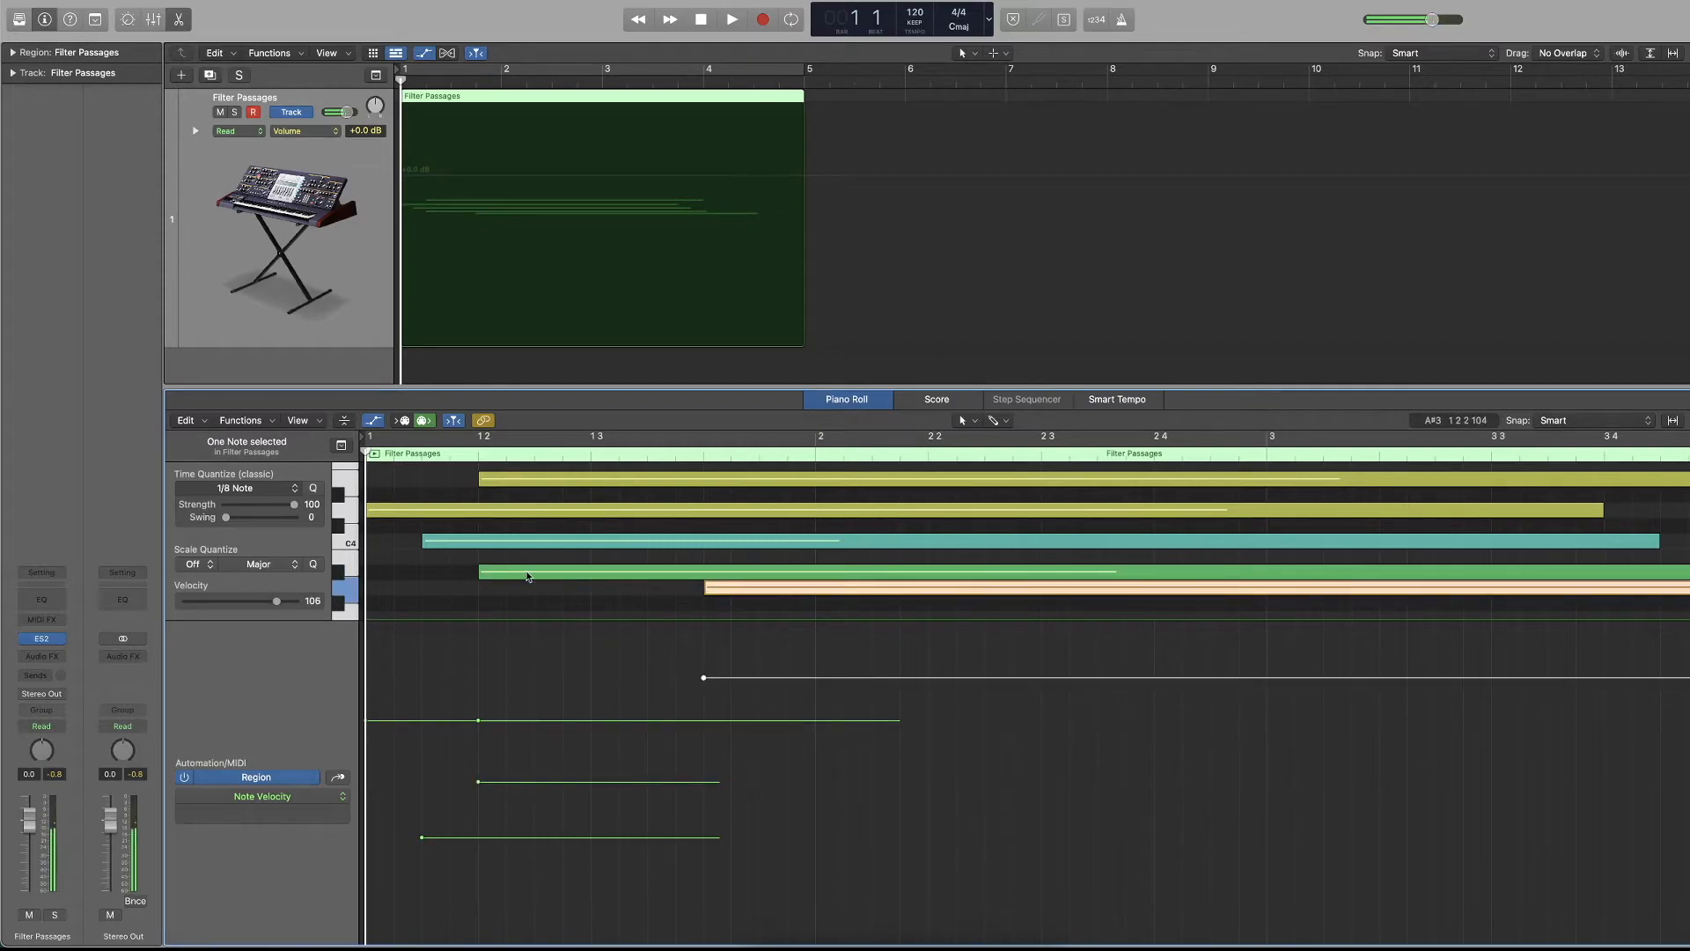
scroll(534, 559, up, 2)
click(540, 544)
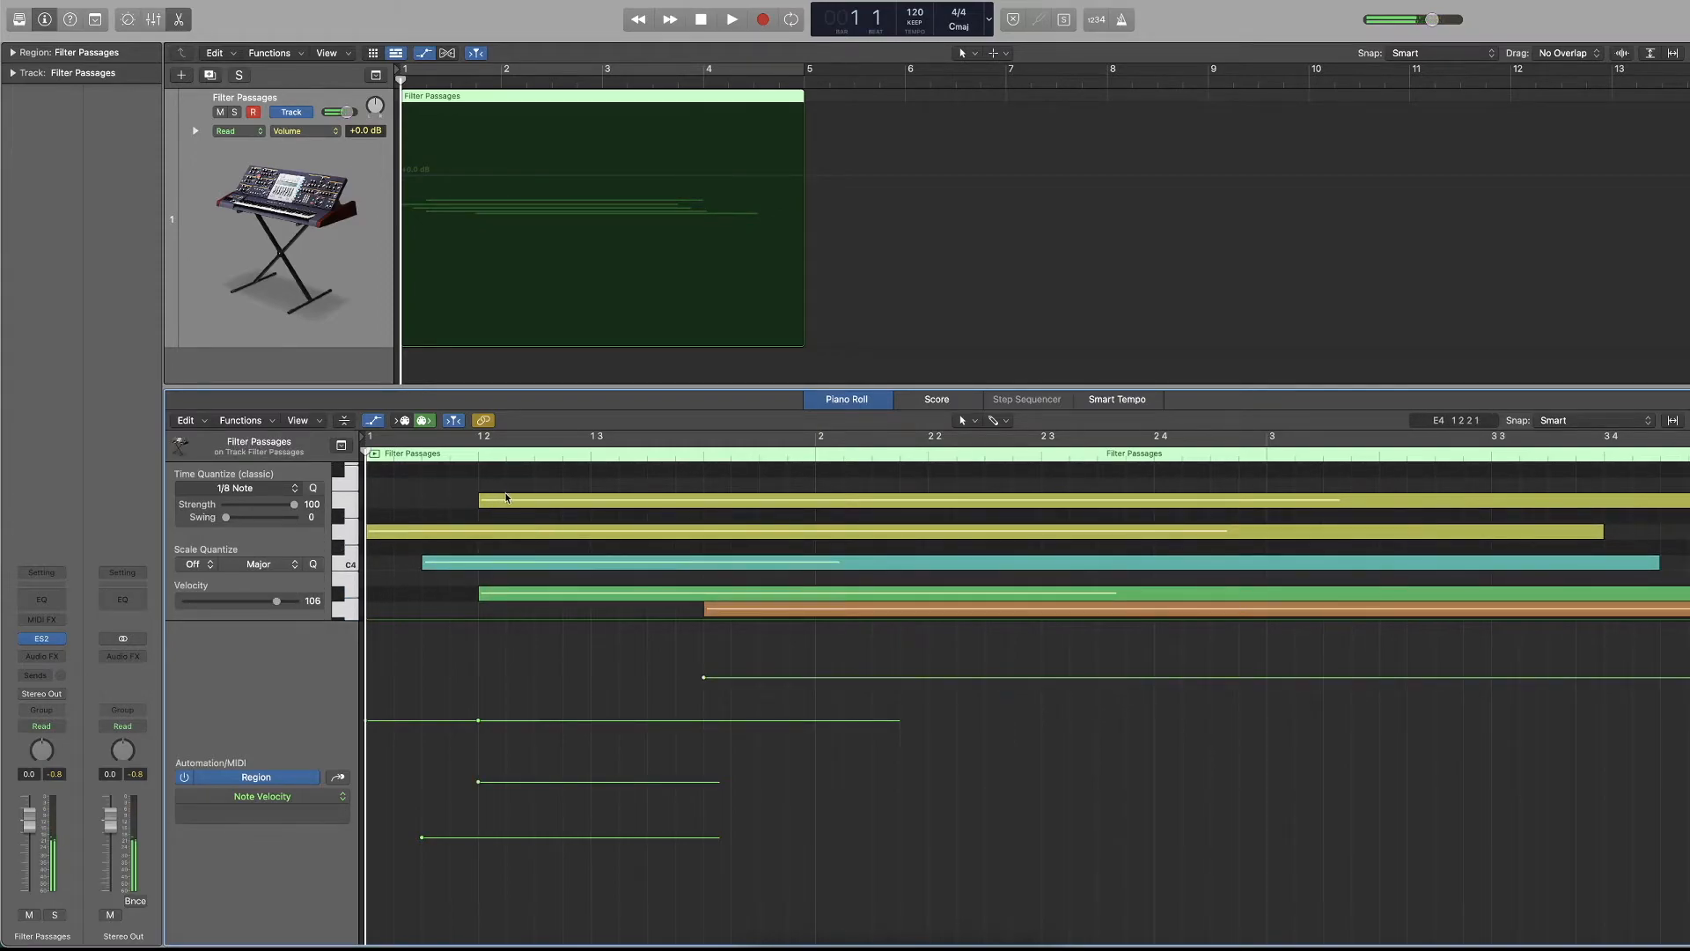
Set the E4 note's velocity to 19 and briefly play the region.
click(507, 498)
drag(265, 600, 204, 601)
scroll(843, 749, left, 1)
key(space)
scroll(588, 604, down, 3)
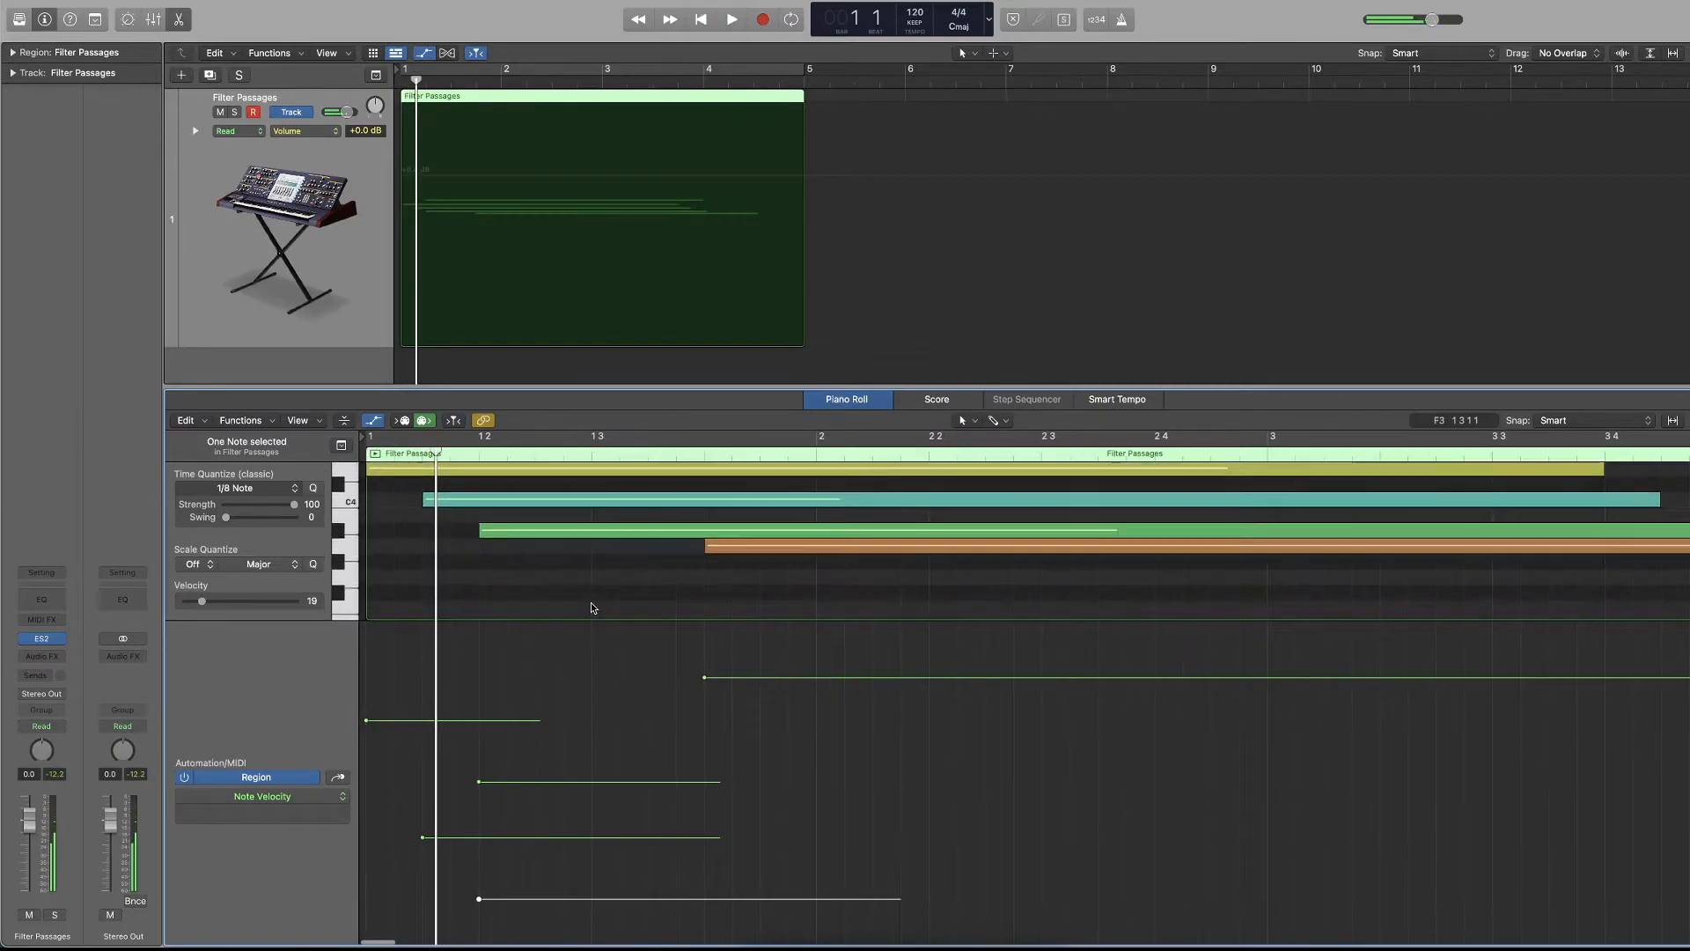
Fit the notes in view above a taller velocity lane, then move all five notes about two and a half beats later.
drag(318, 621, 318, 586)
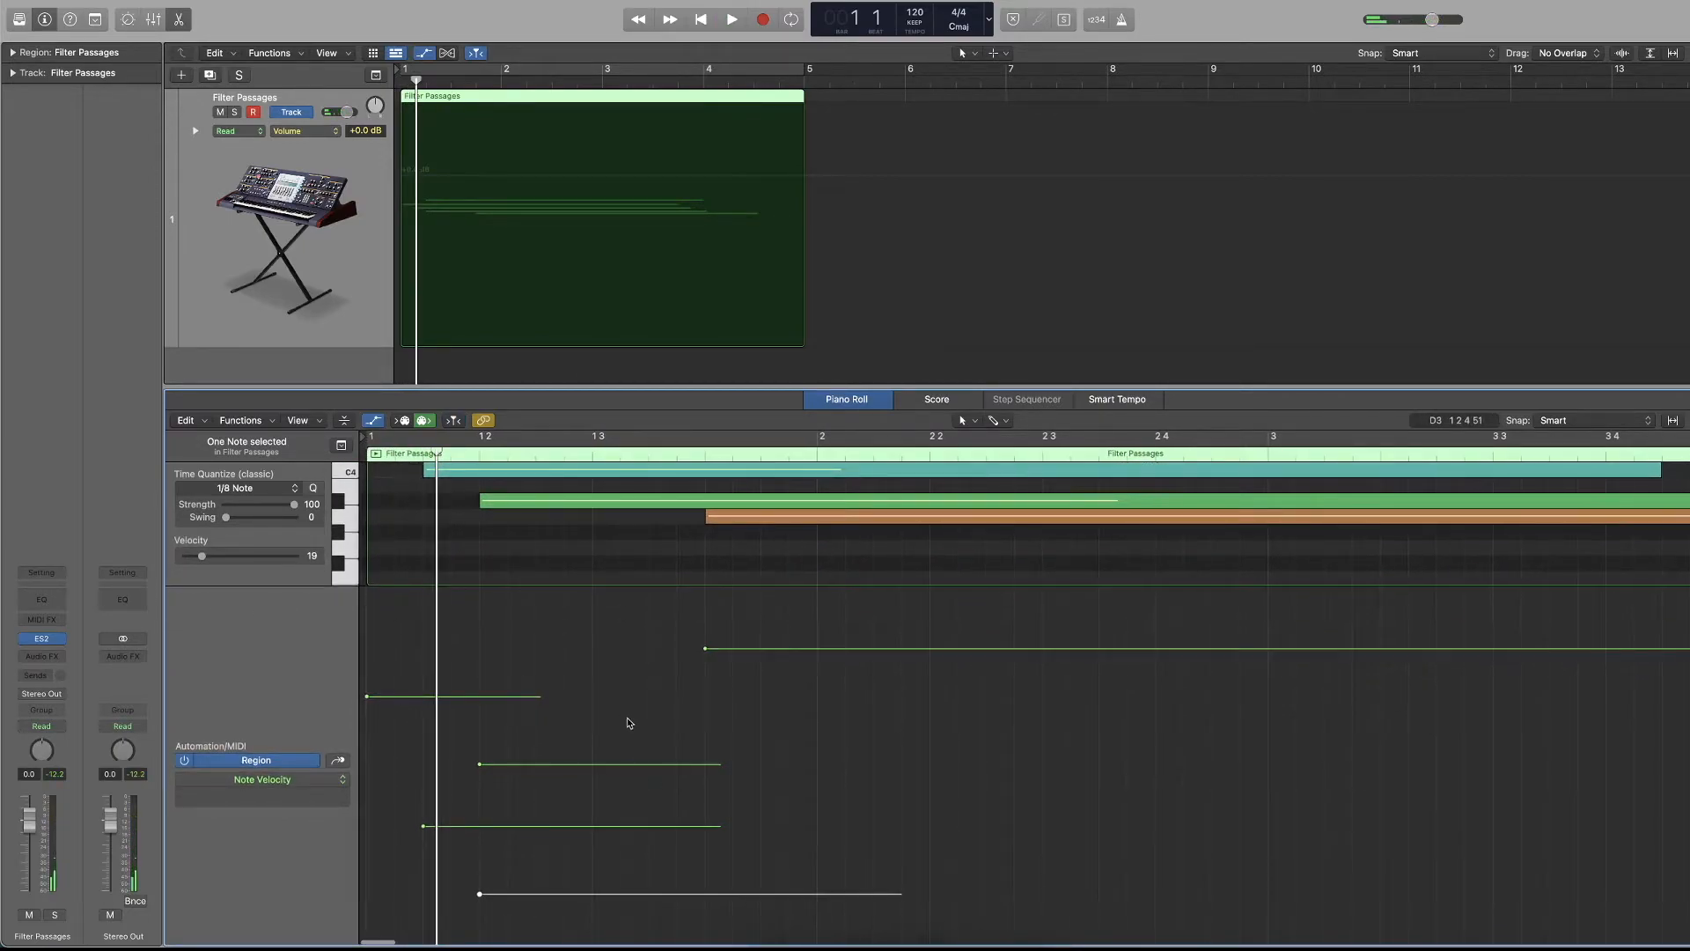
scroll(626, 586, down, 2)
scroll(625, 586, down, 5)
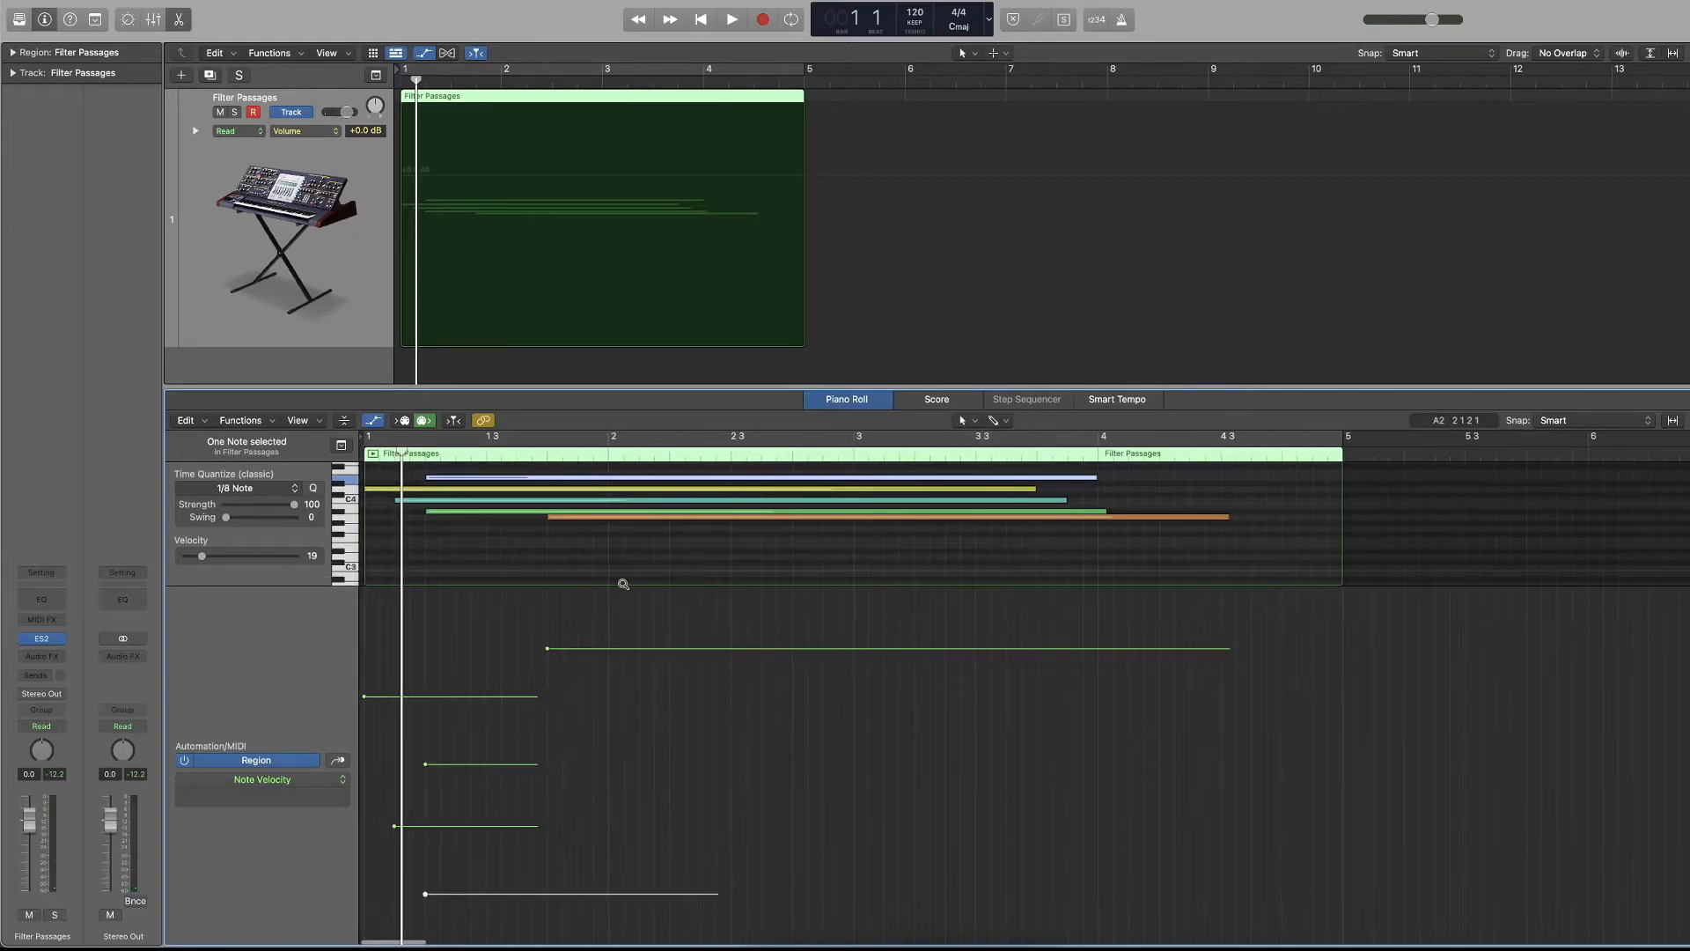
scroll(624, 582, up, 5)
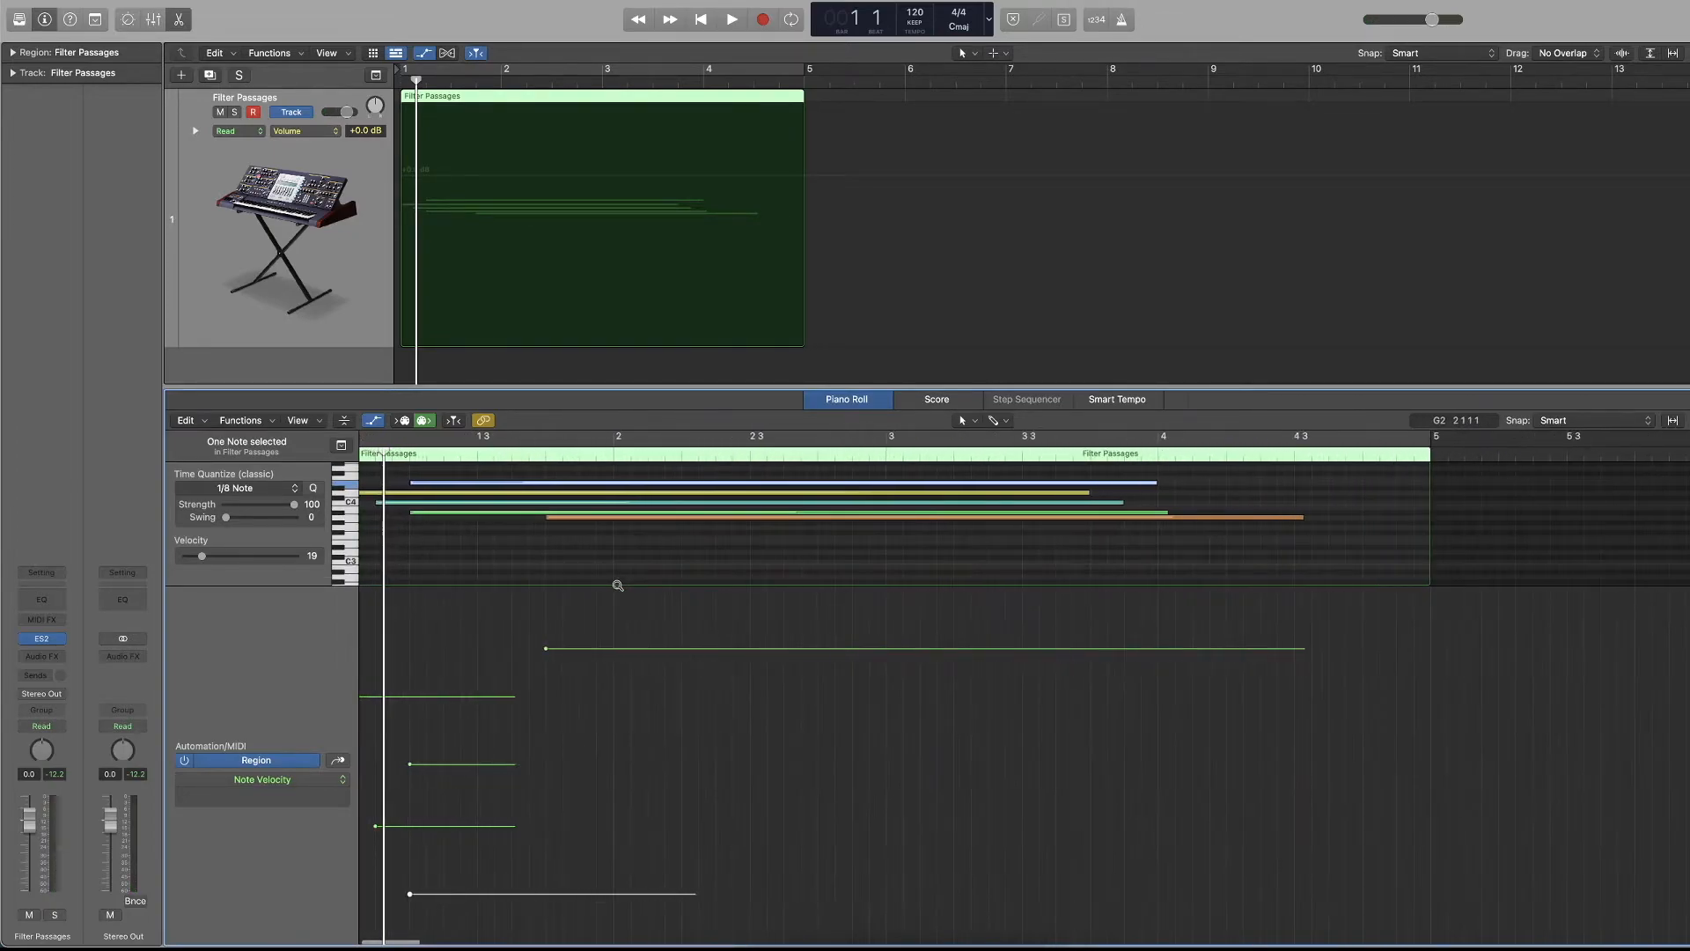
scroll(440, 630, left, 1)
drag(687, 566, 576, 513)
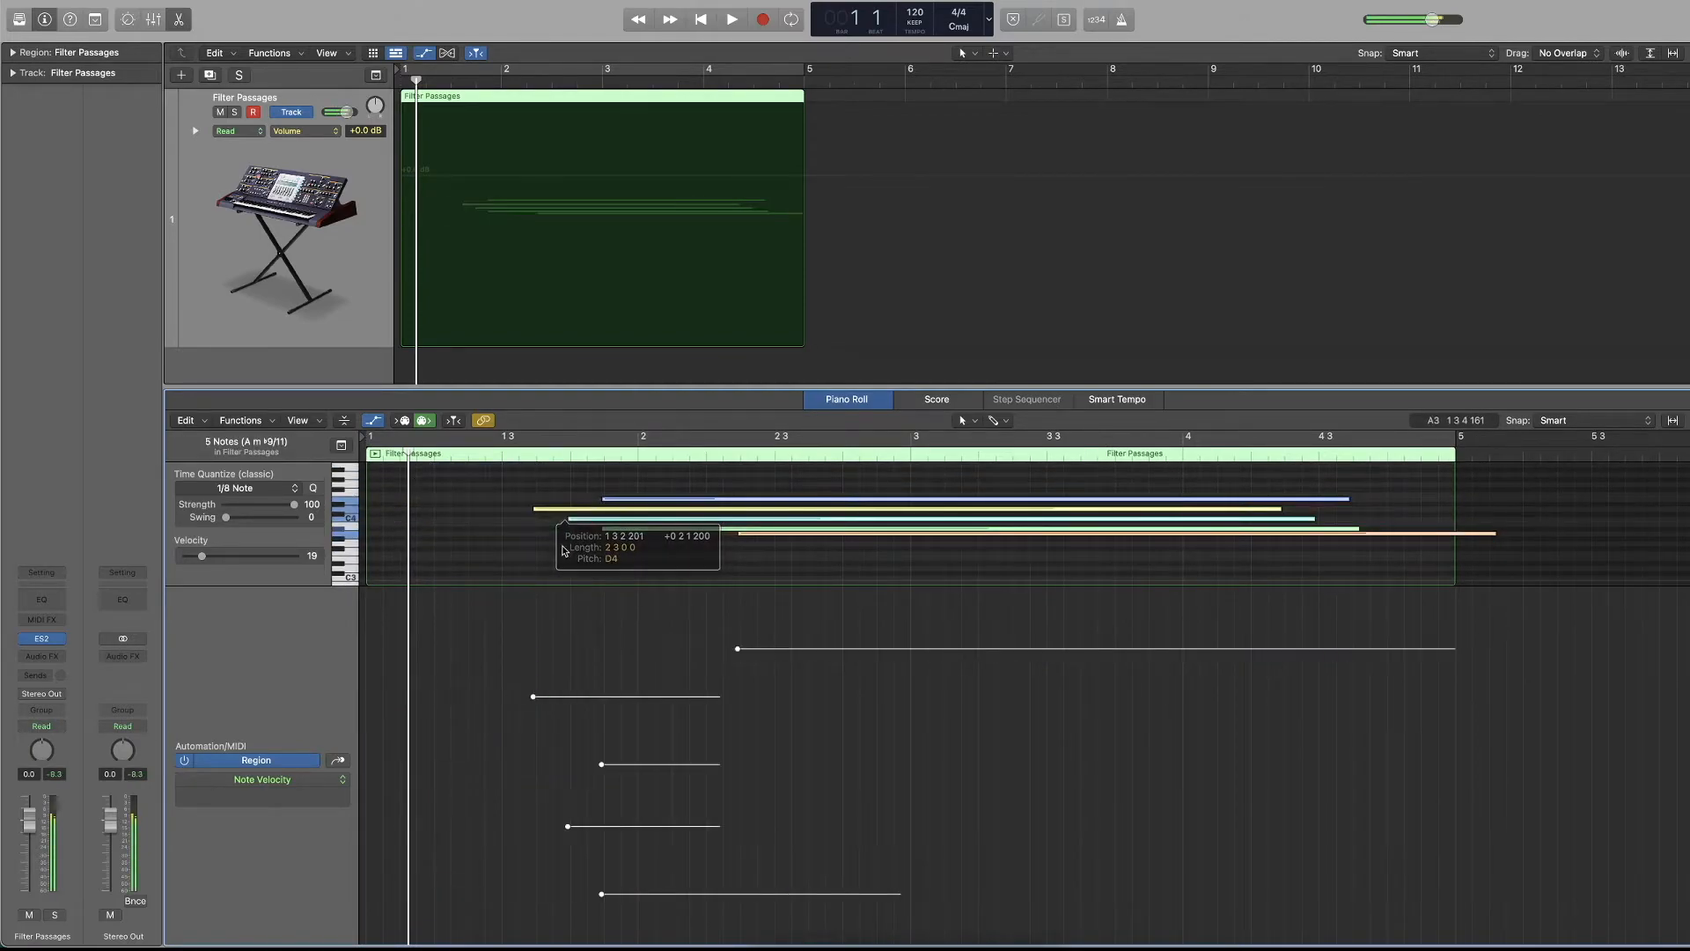
click(526, 563)
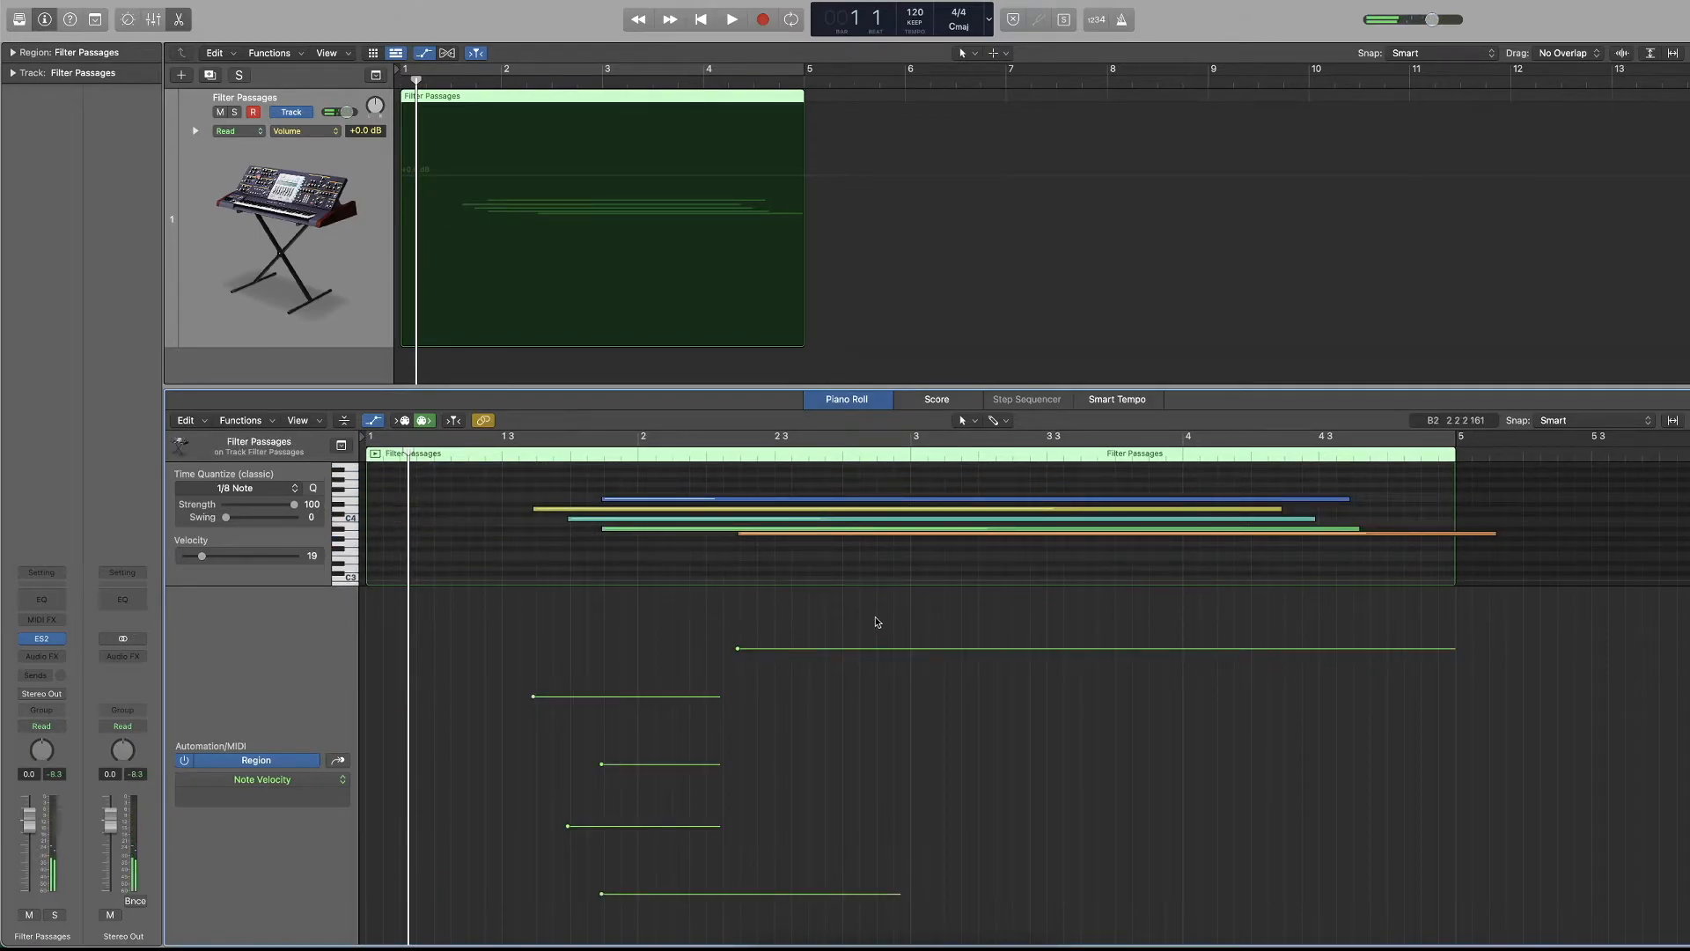
Select all five velocity points, draw a descending velocity ramp from the first note to the last, and play the region.
drag(766, 613, 528, 935)
drag(484, 607, 739, 867)
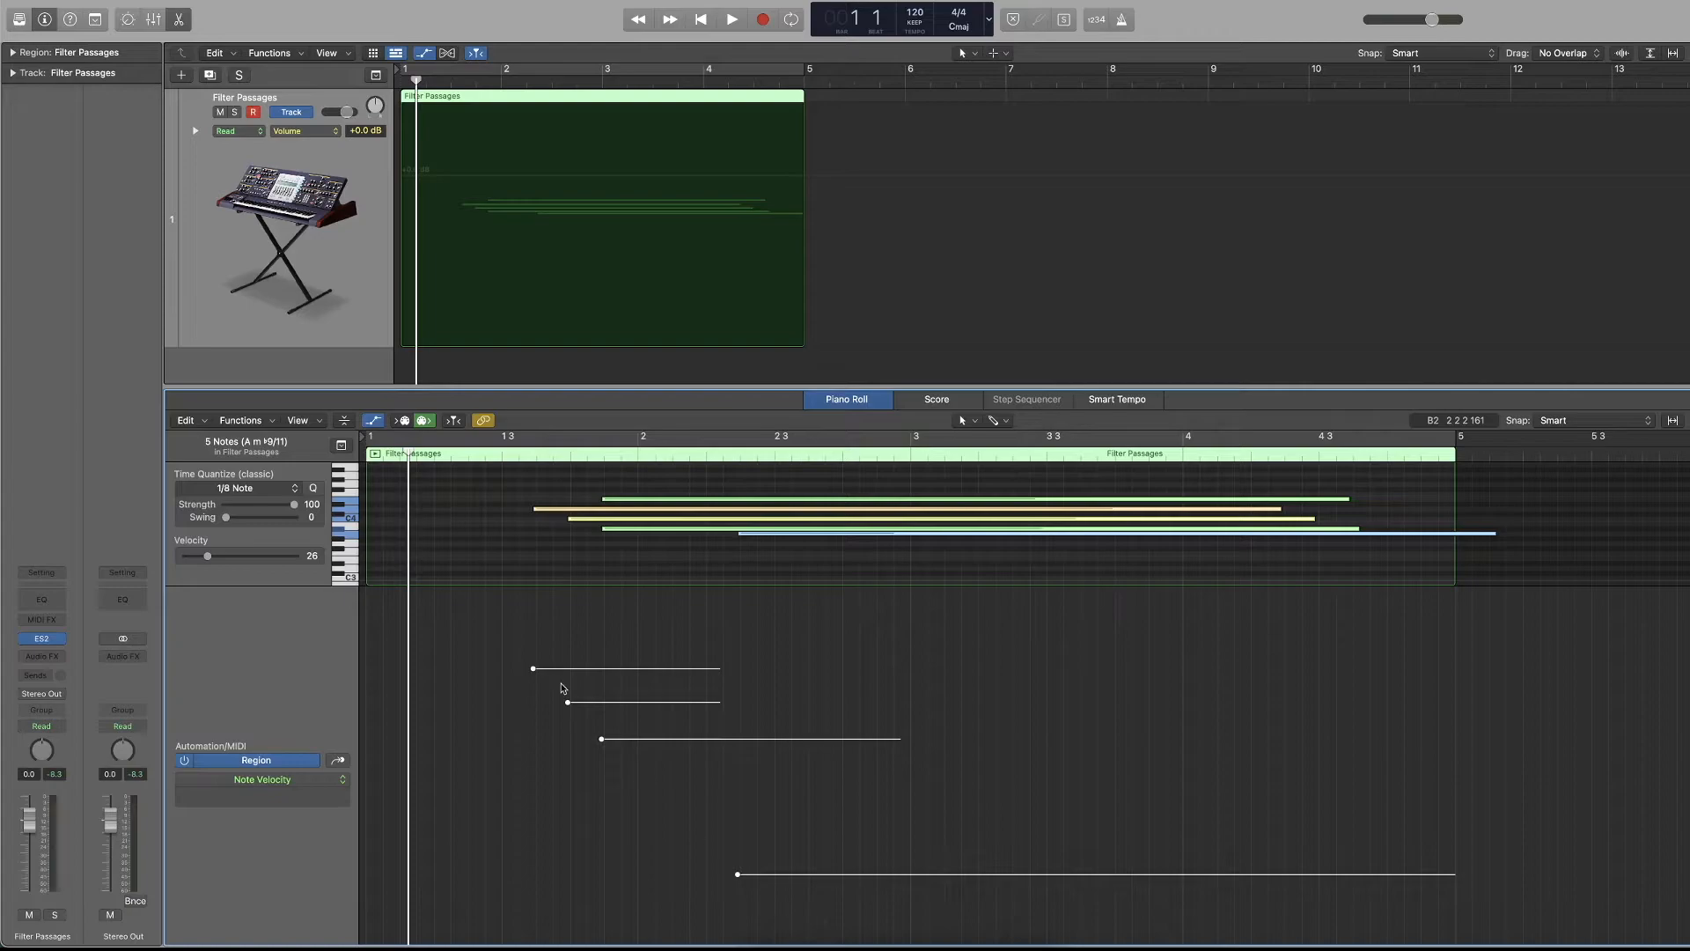
key(space)
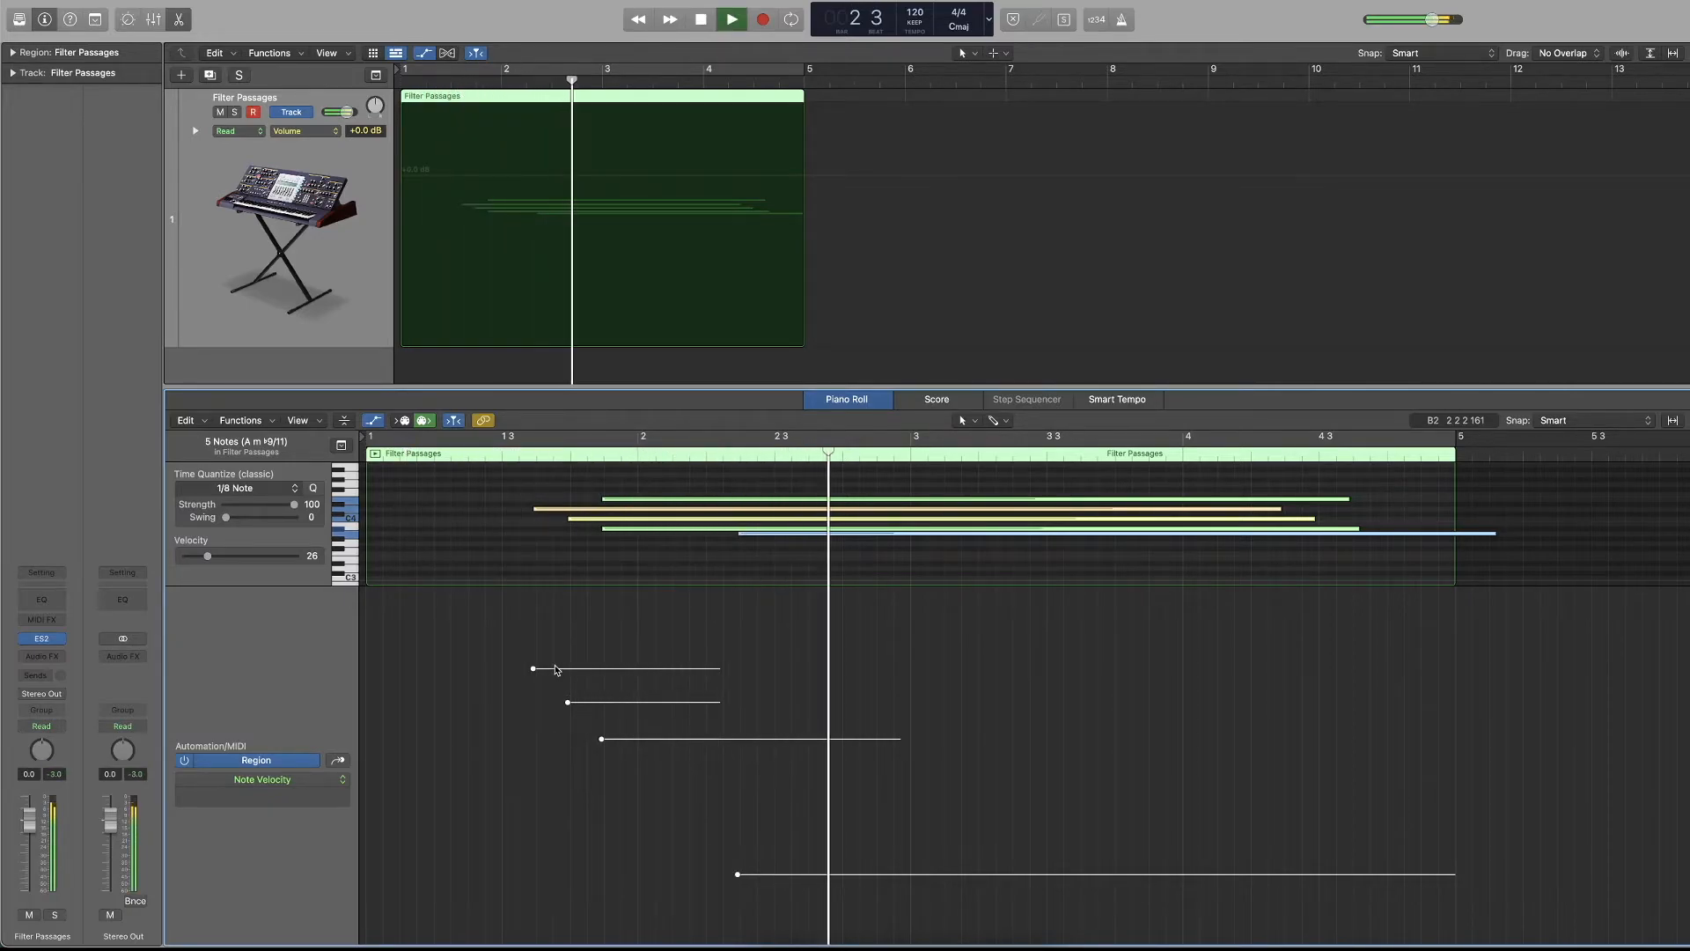
Stop playback, then redraw the velocity points so the first four notes are nearly level and the last note is lower.
key(space)
click(558, 546)
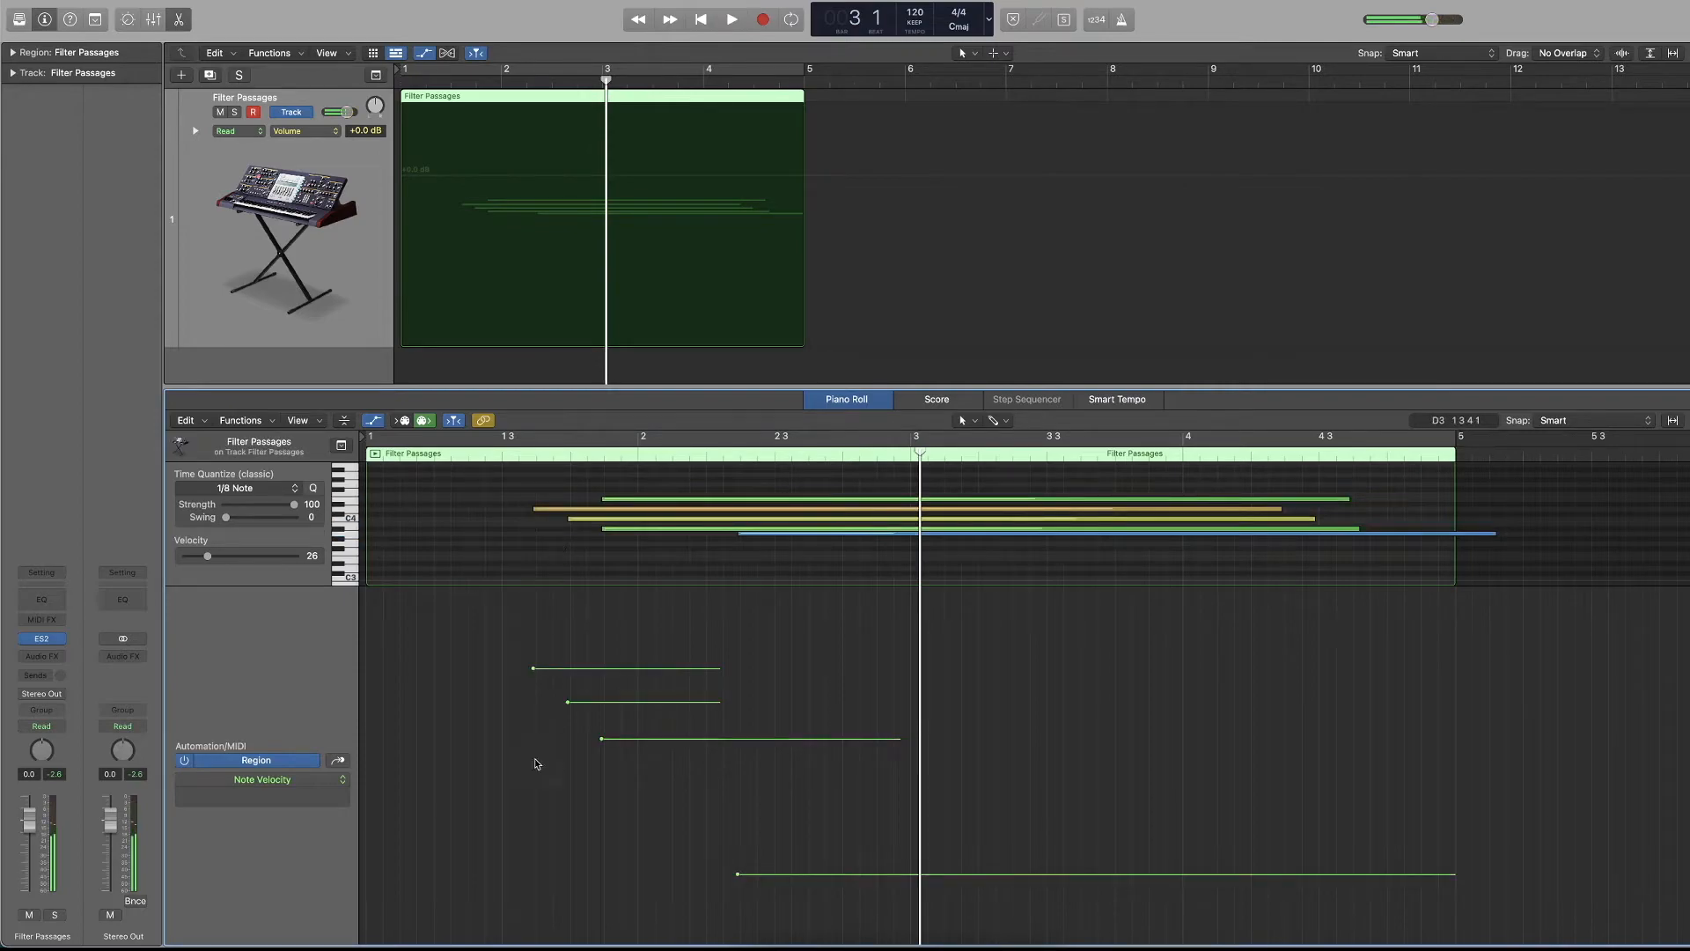
click(956, 751)
drag(426, 840, 911, 685)
drag(450, 730, 701, 712)
drag(810, 837, 670, 750)
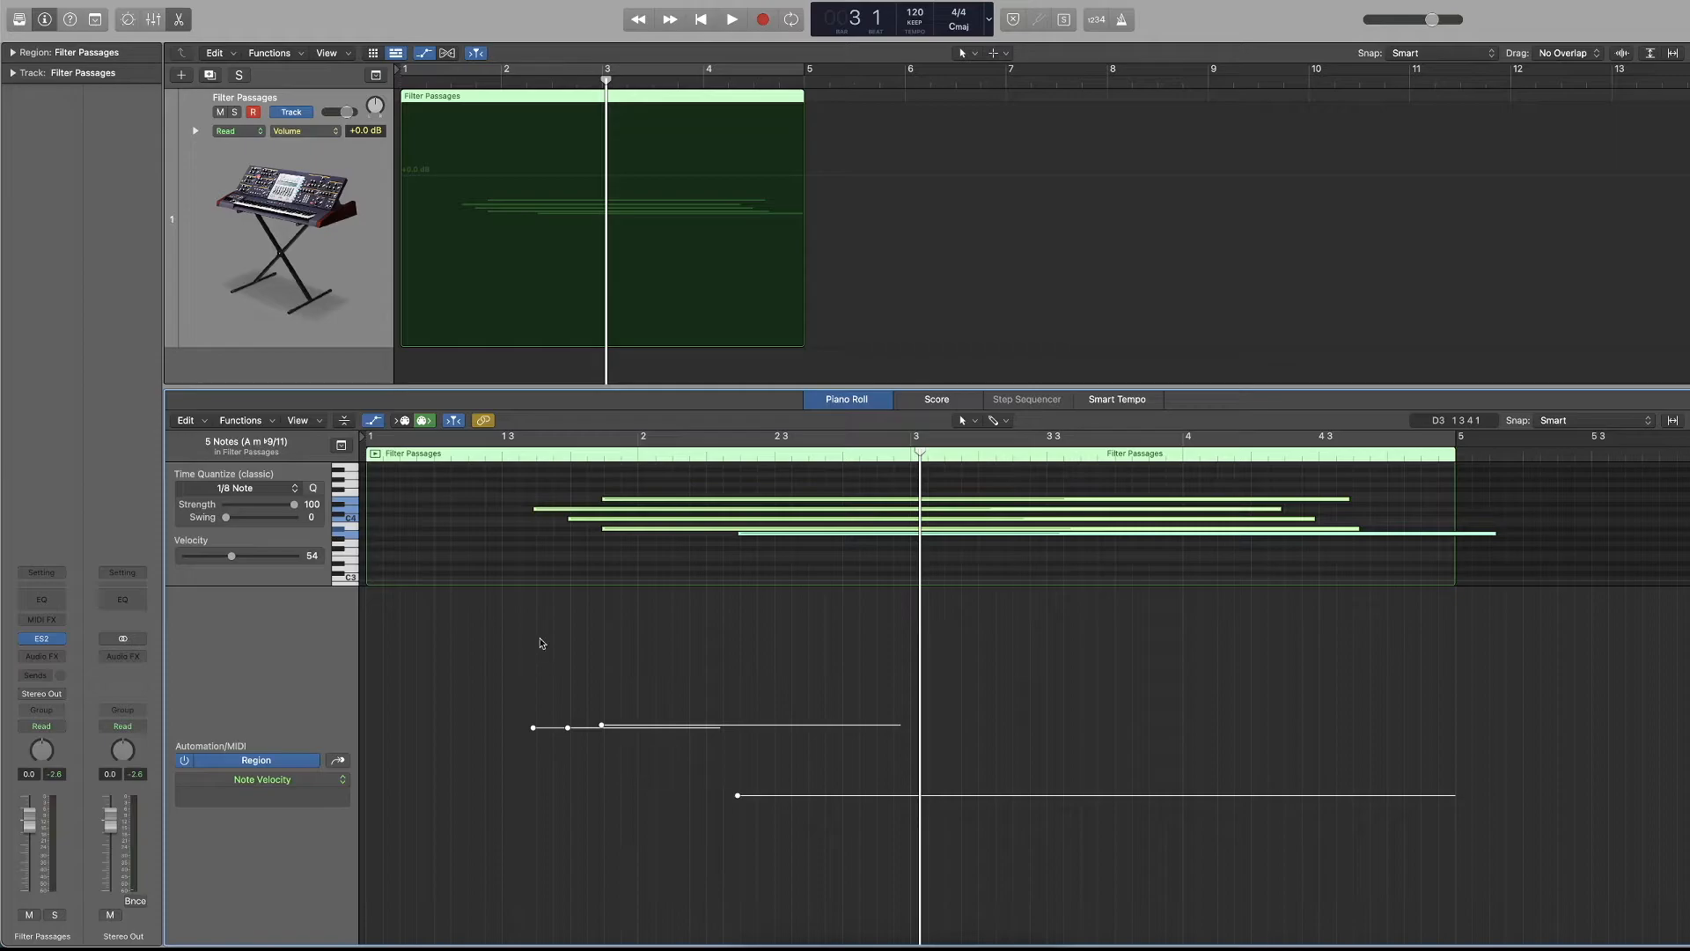
Show Modulation in the Automation/MIDI area, draw a ramp from 20 to 117 ending after beat 2, and play the region.
click(331, 783)
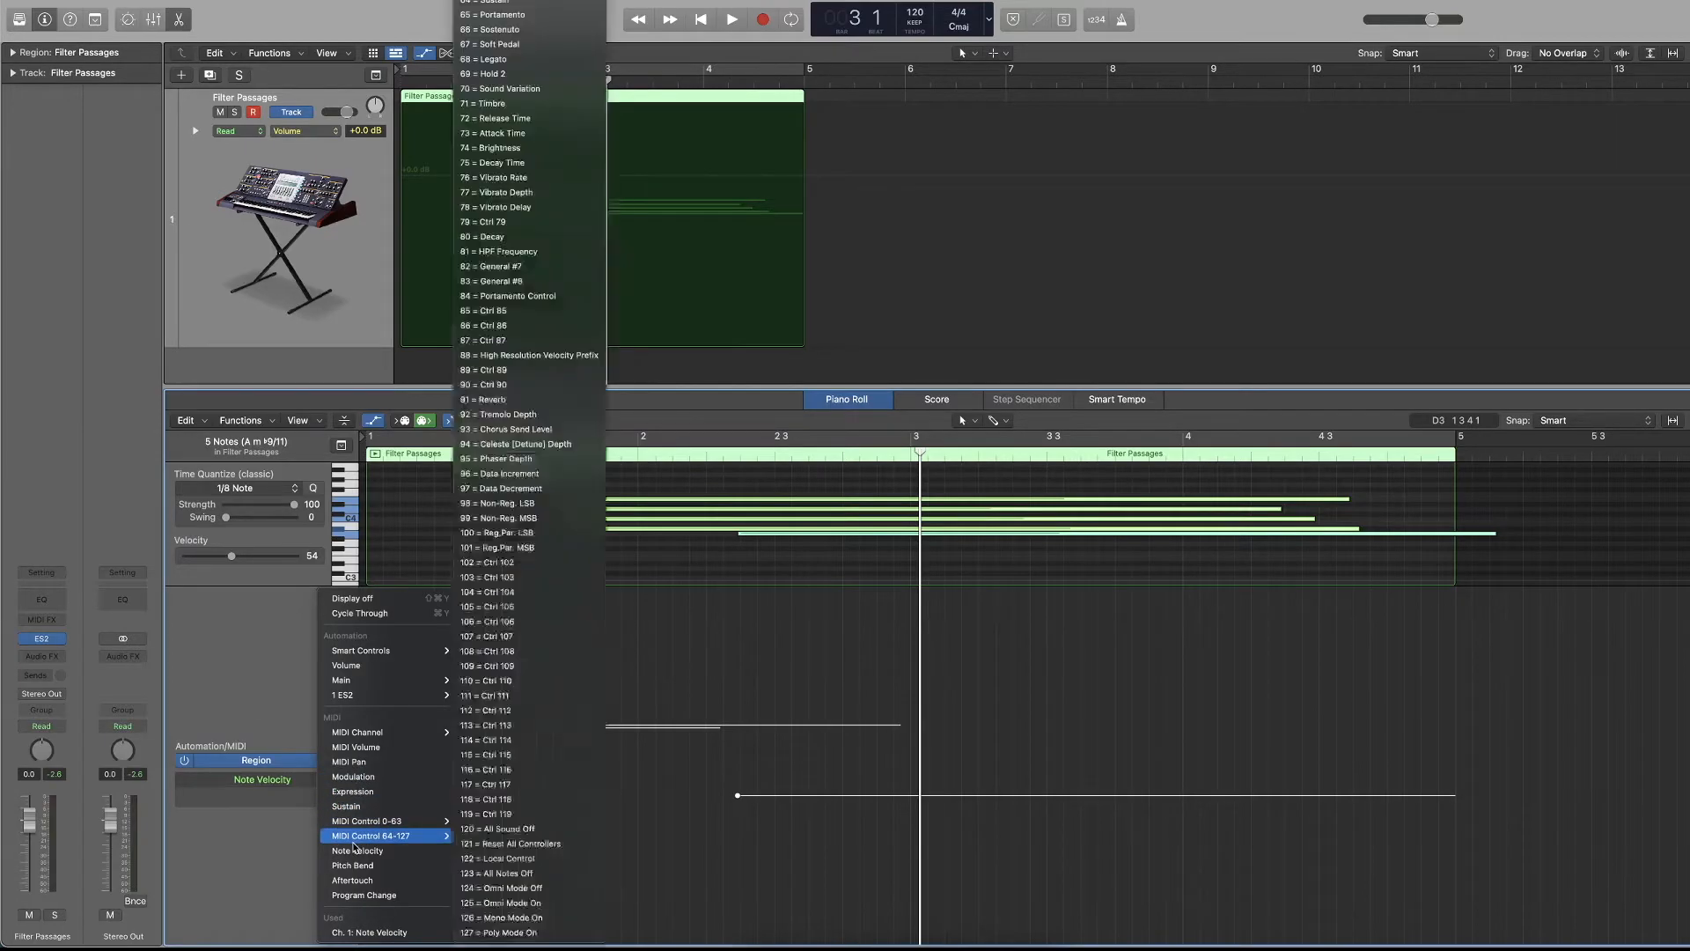
click(357, 778)
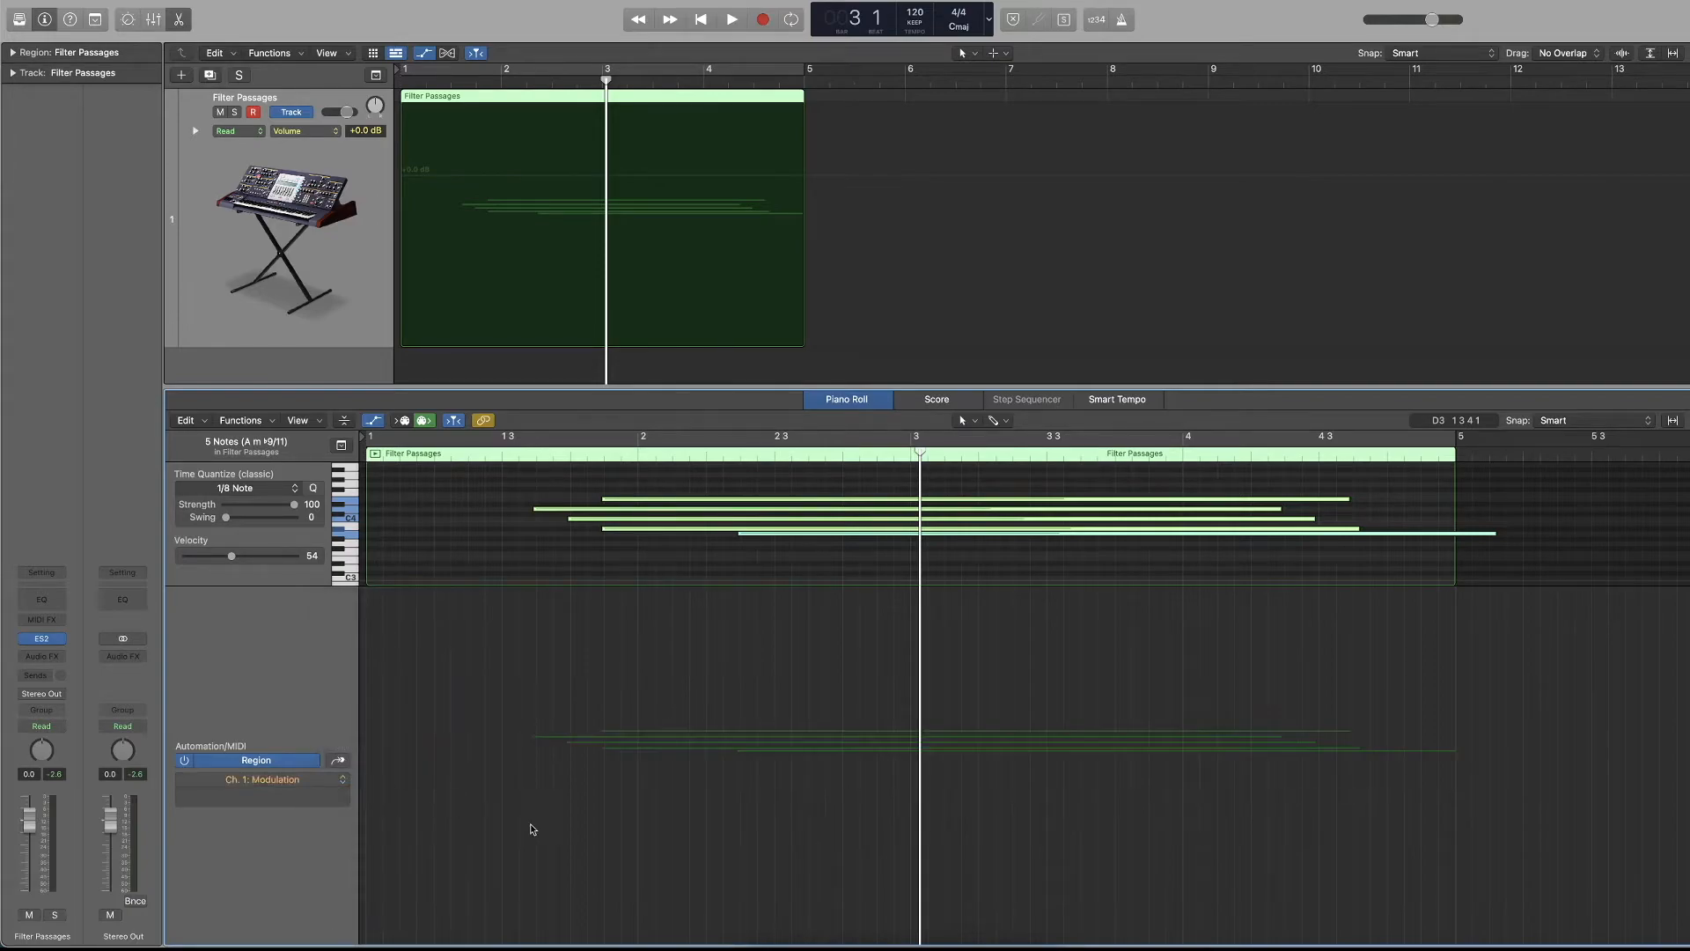
click(523, 894)
drag(535, 888, 722, 618)
click(509, 453)
key(space)
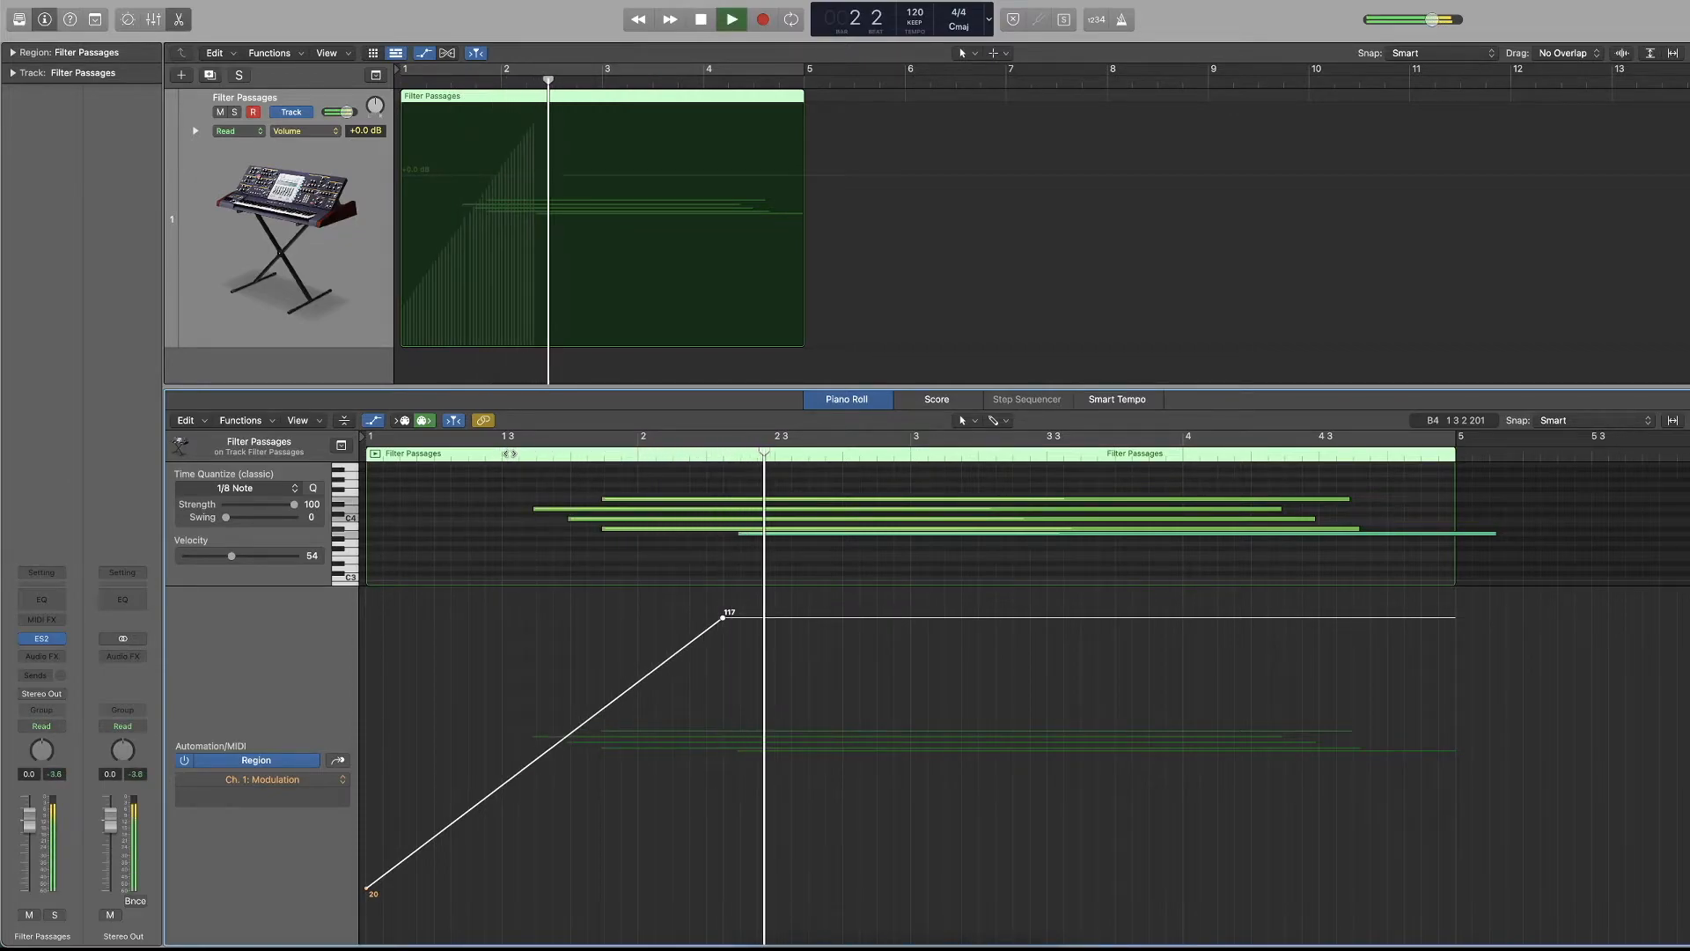
Stop playback and delete the modulation ramp's points.
key(space)
drag(748, 604, 353, 871)
key(Delete)
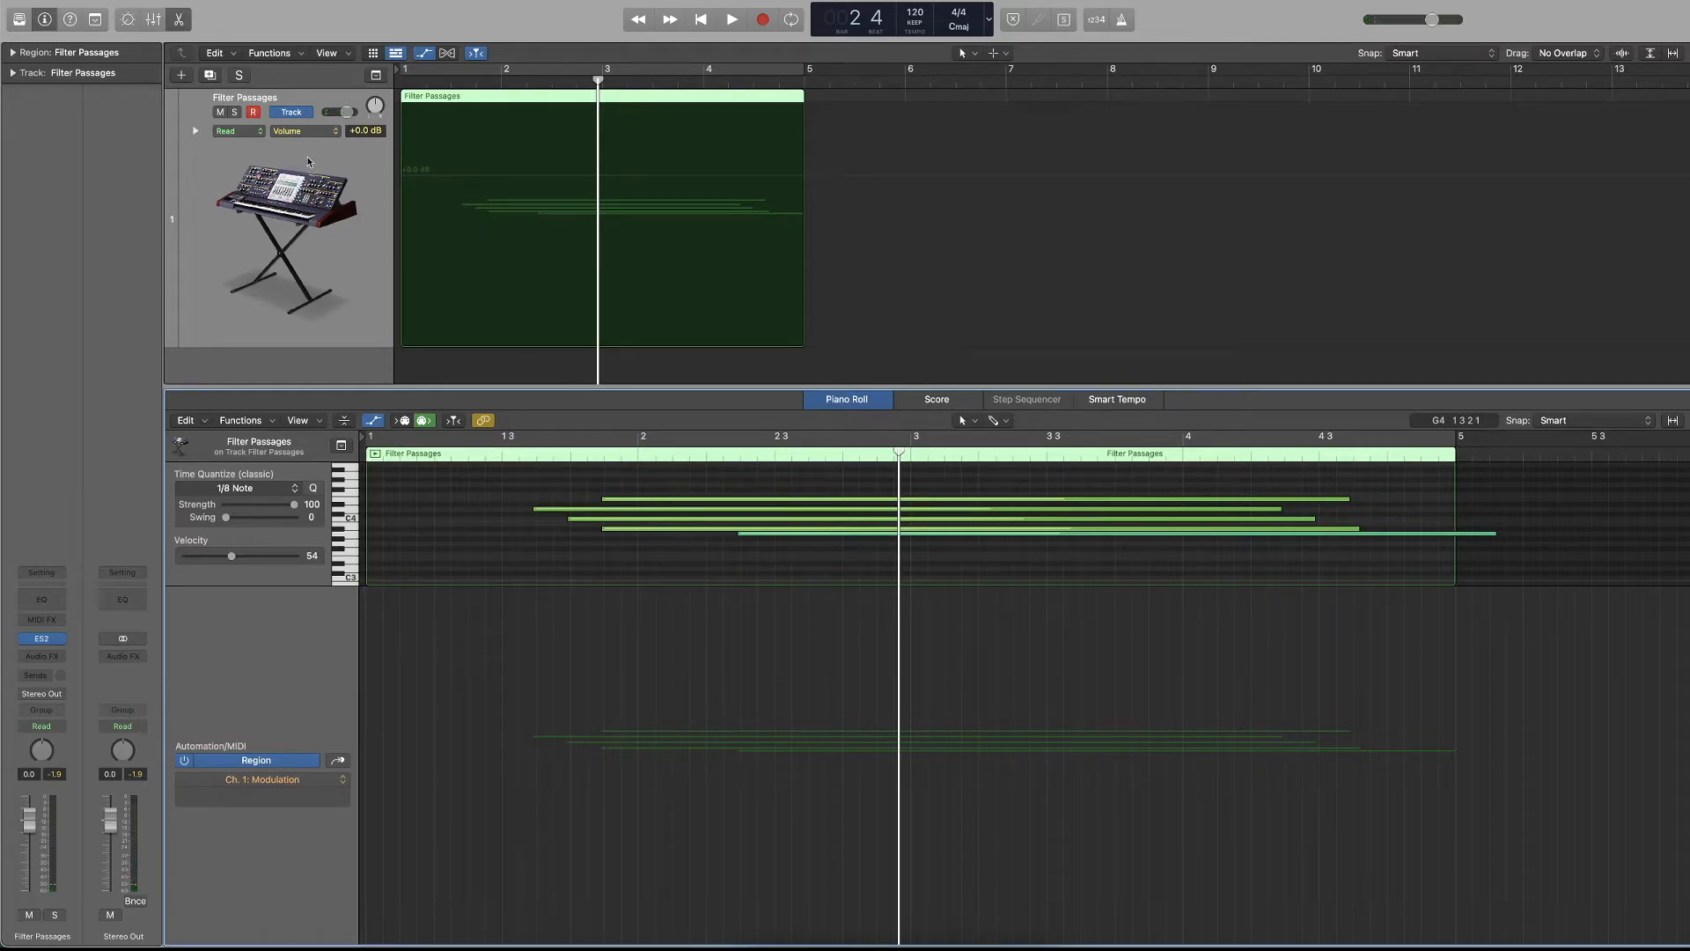
Switch the Filter Passages track to region-based automation, show Modulation, and set the automation mode to Touch.
click(295, 112)
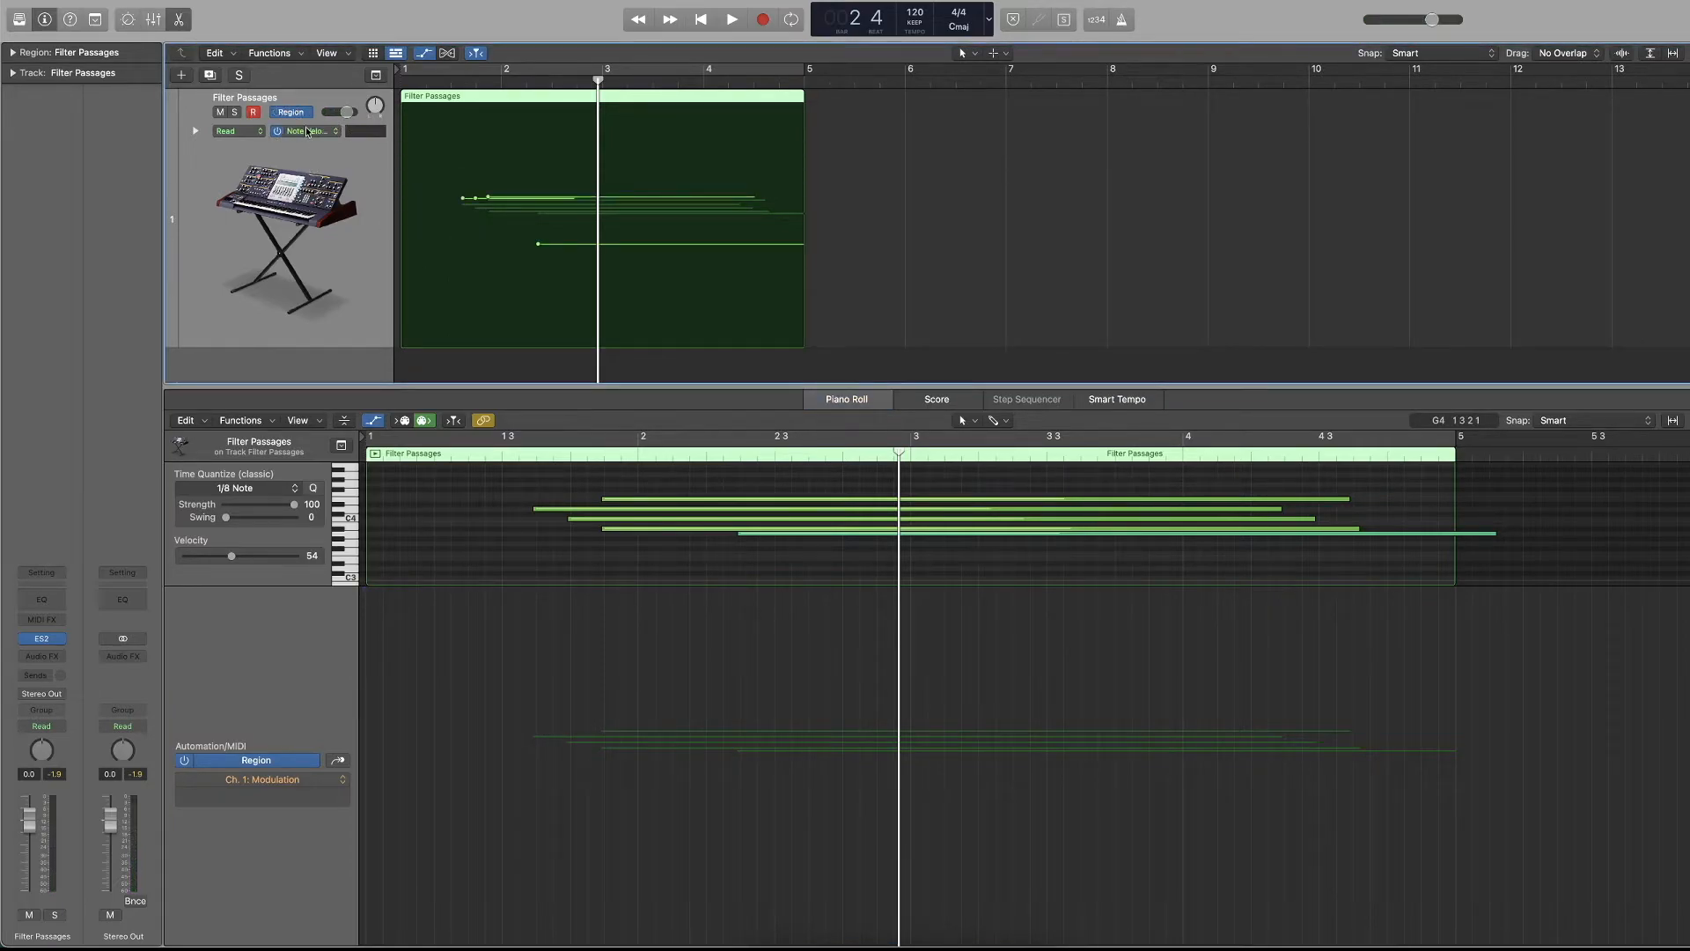
click(305, 131)
click(329, 311)
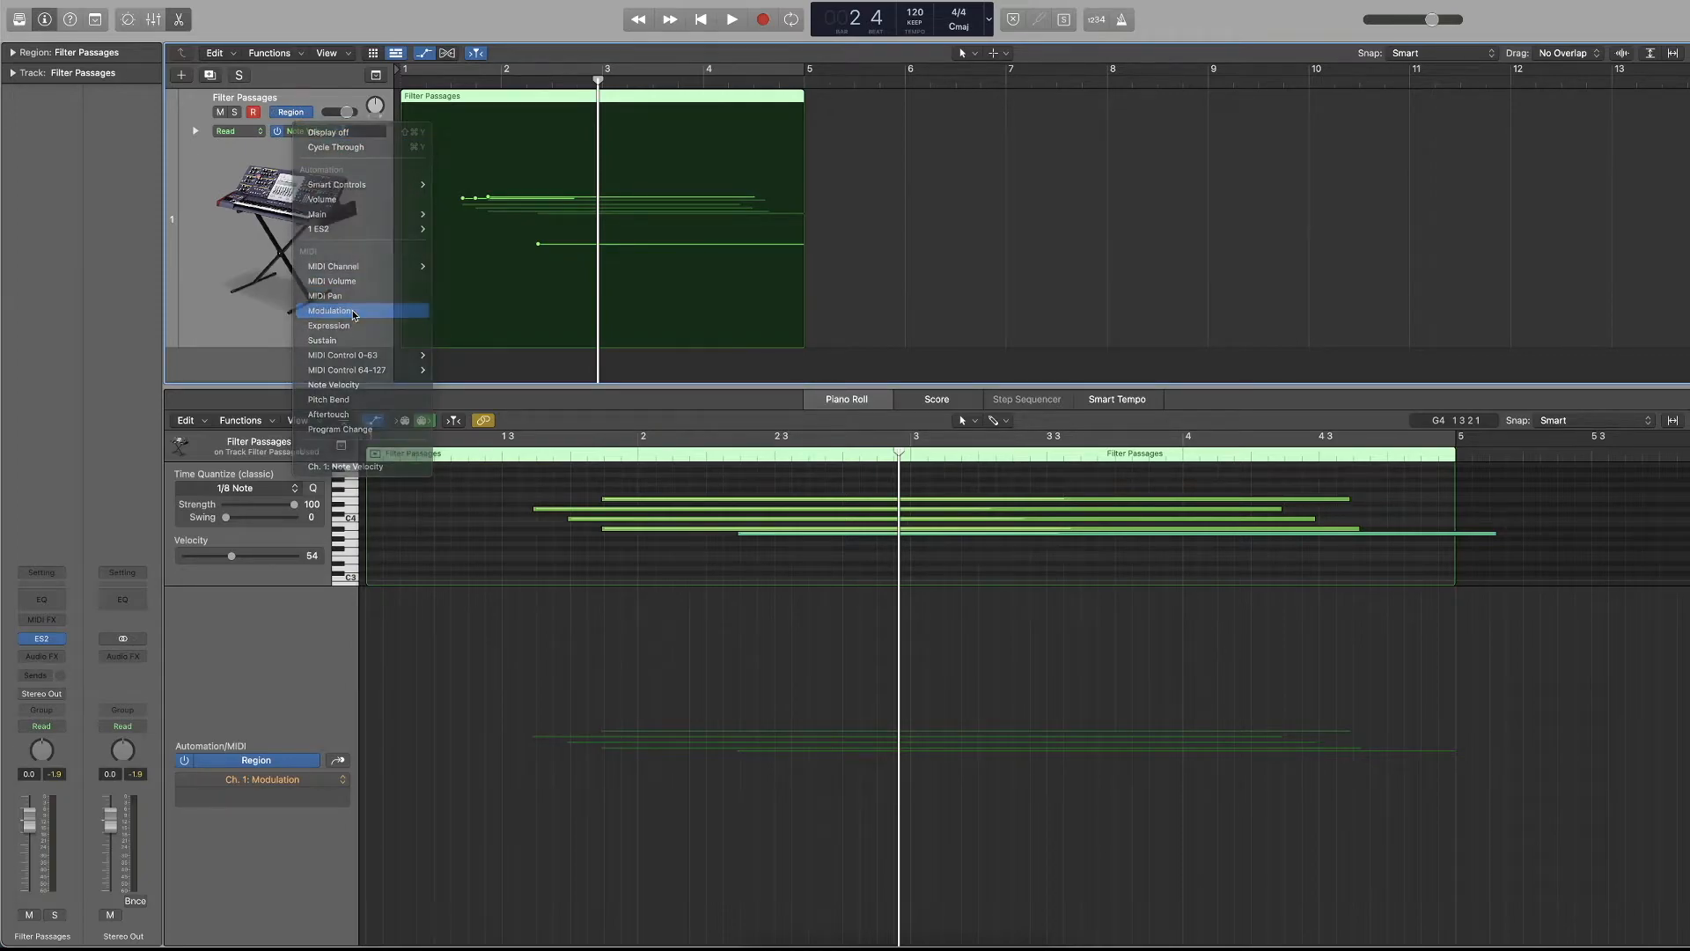
click(238, 131)
click(242, 146)
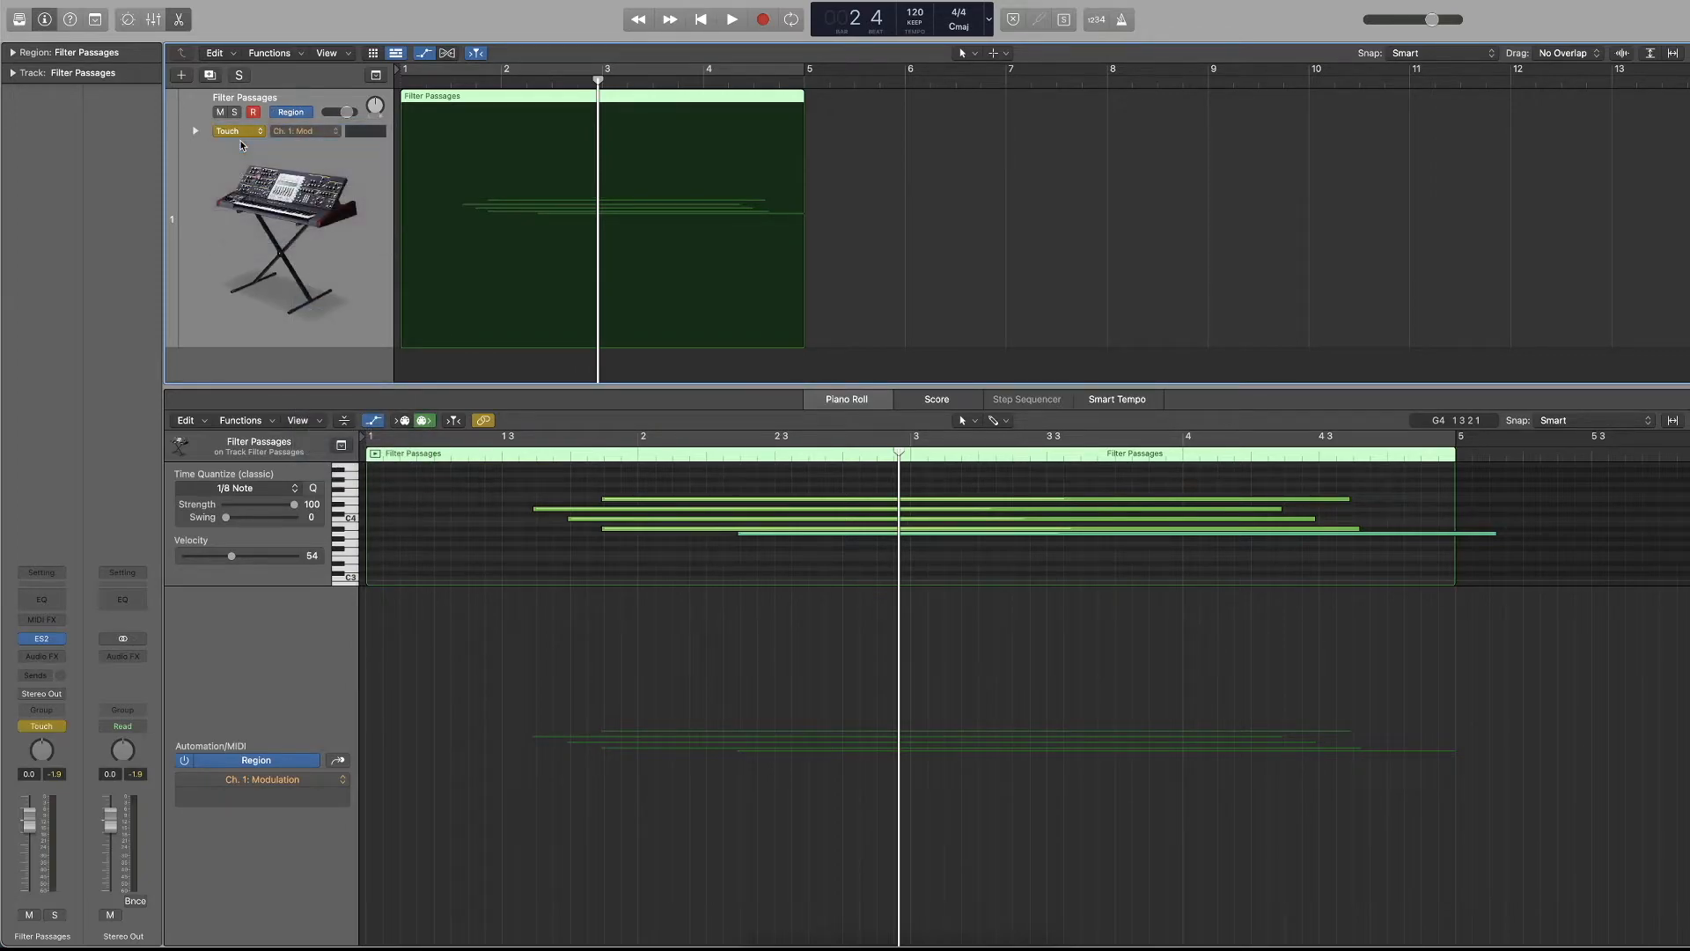
Play from the start, record volume fader moves as region automation until just past bar 4, and return to the start.
key(Return)
key(space)
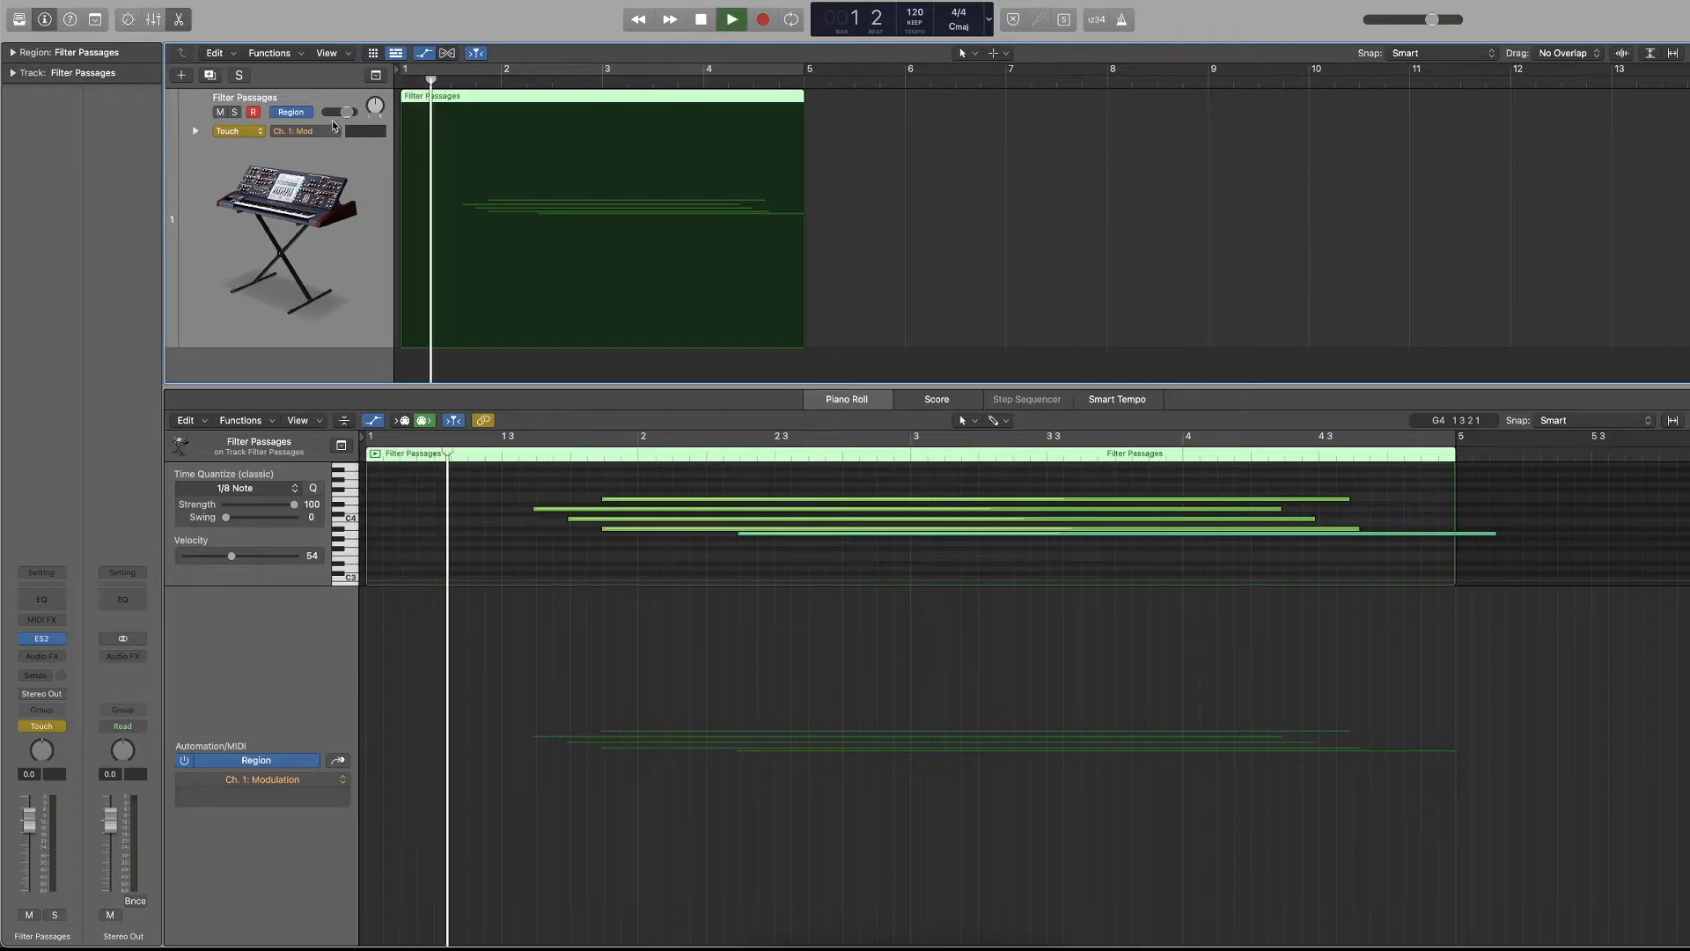
drag(343, 115, 338, 113)
key(space)
click(327, 132)
click(330, 143)
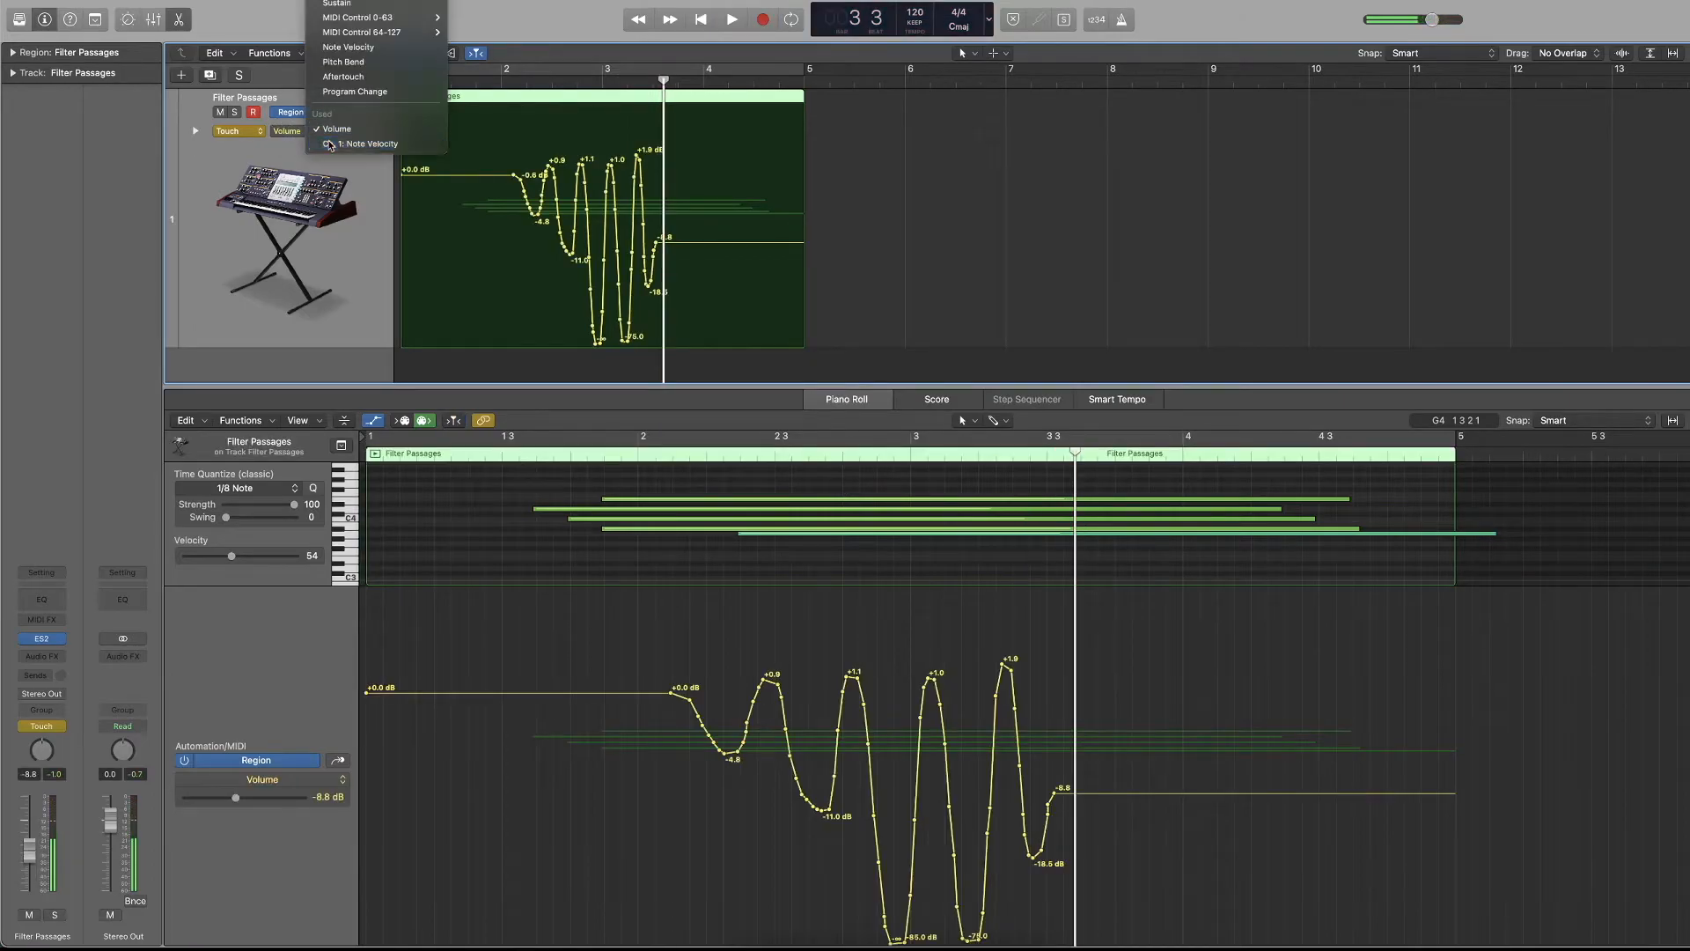
key(space)
drag(333, 114, 337, 112)
key(space)
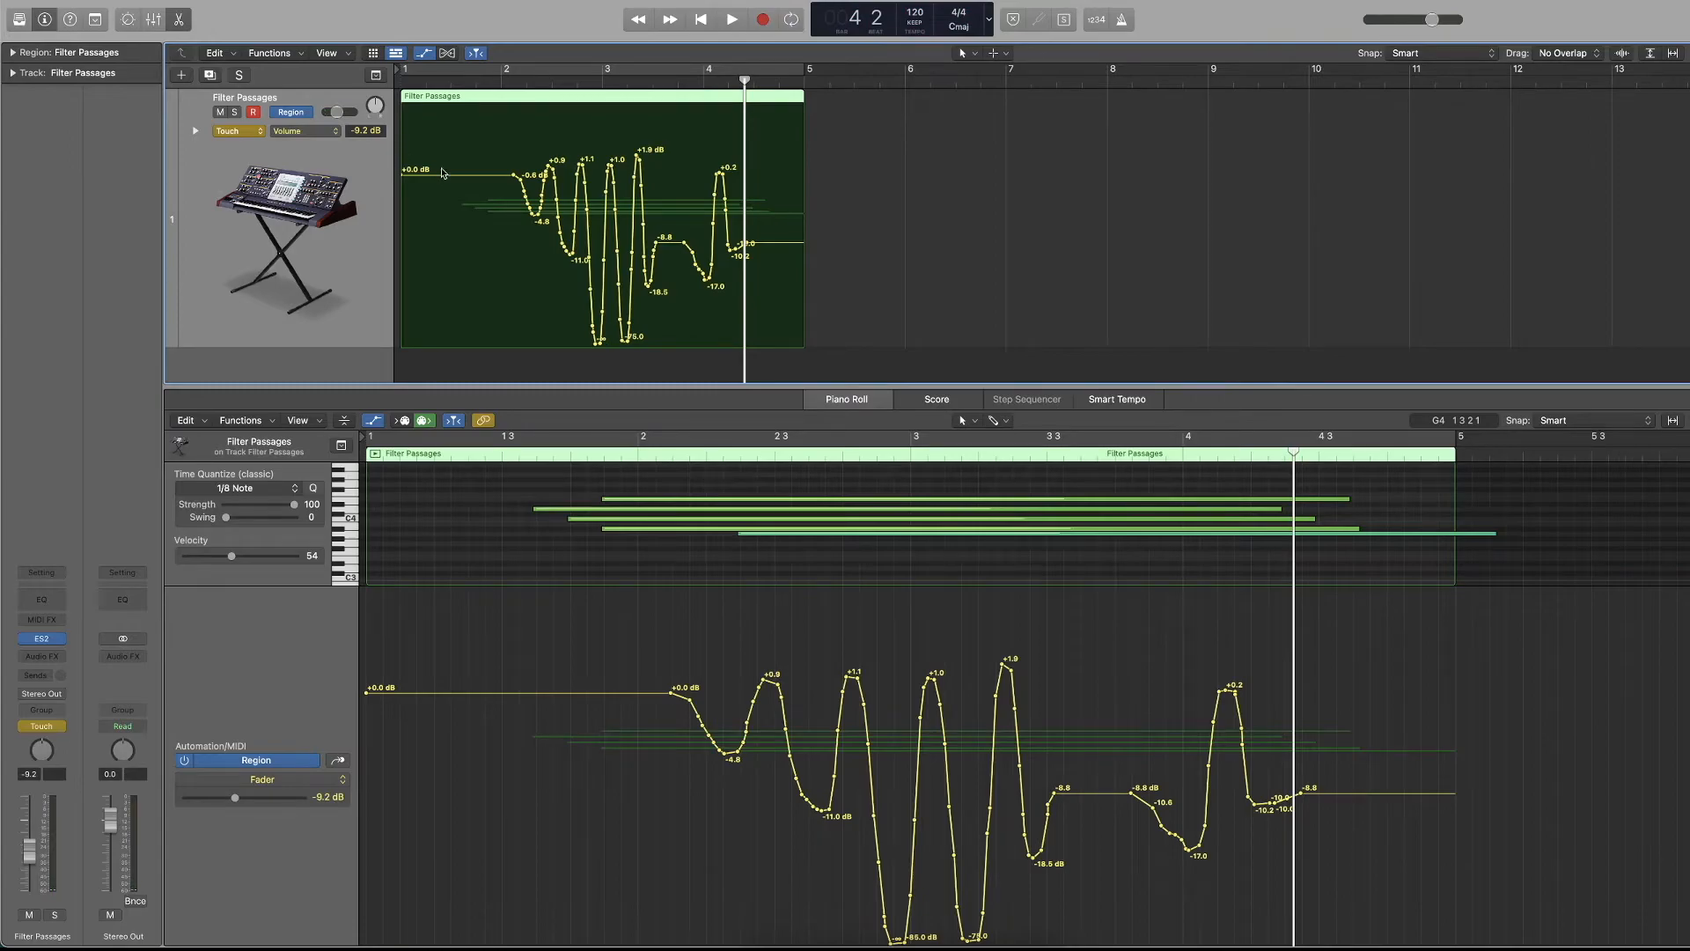
key(Return)
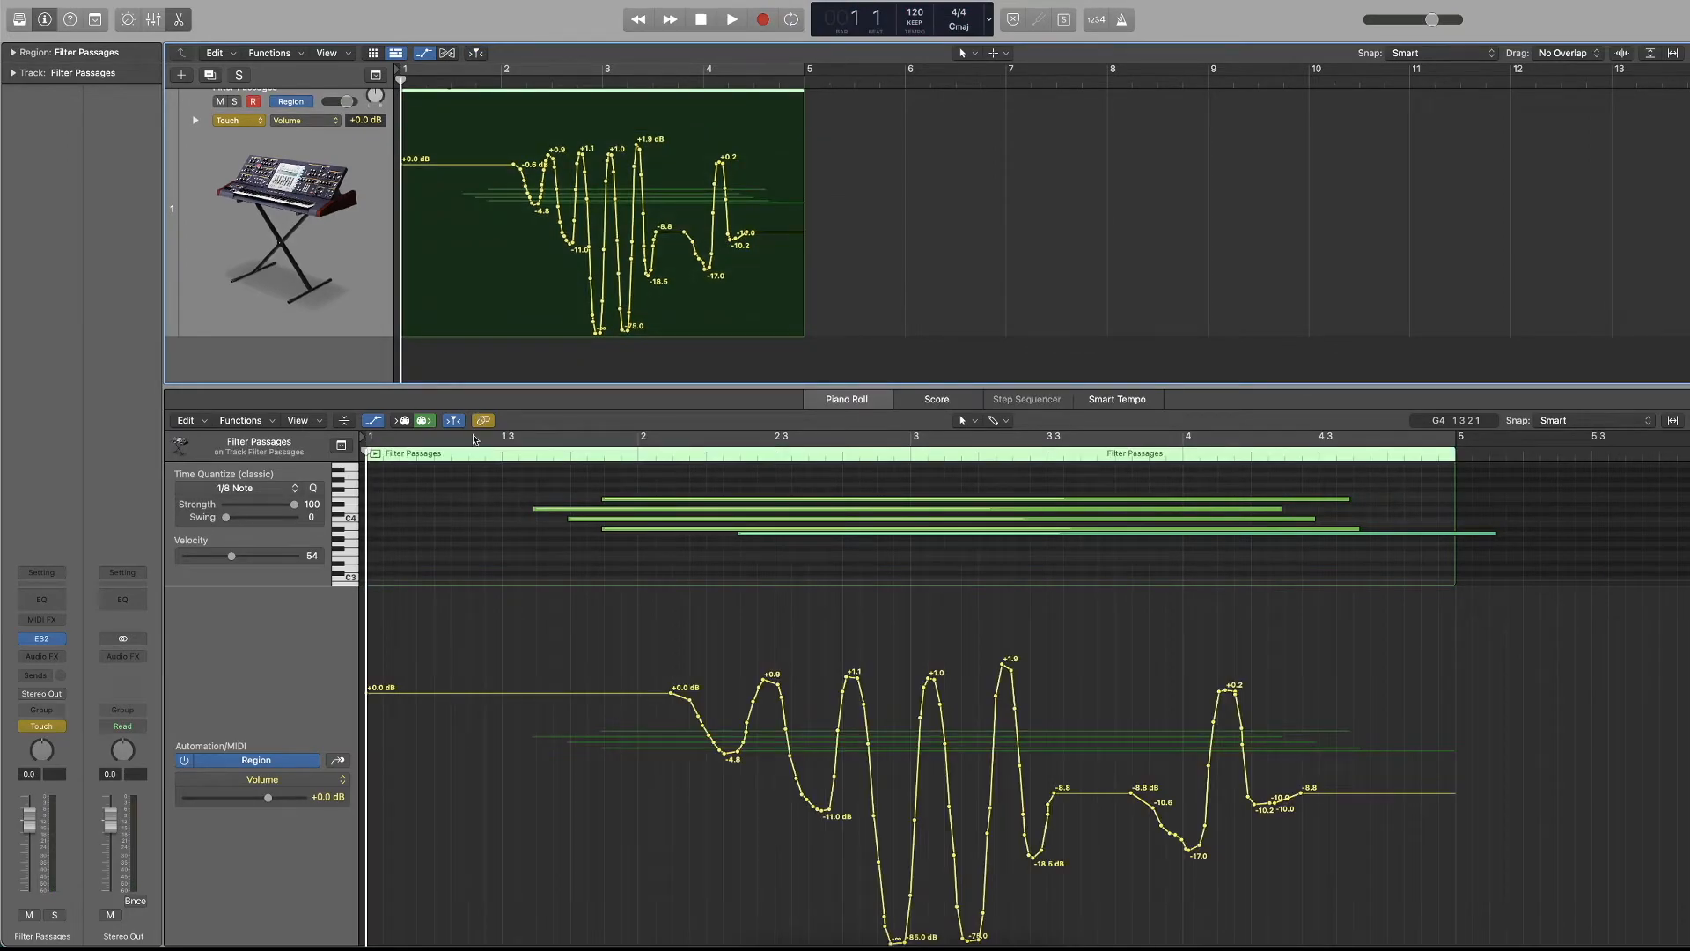
Switch the track to track-based automation and draw volume points at -16.1 dB before bar 2 and +4.6 dB after bar 4.
click(282, 759)
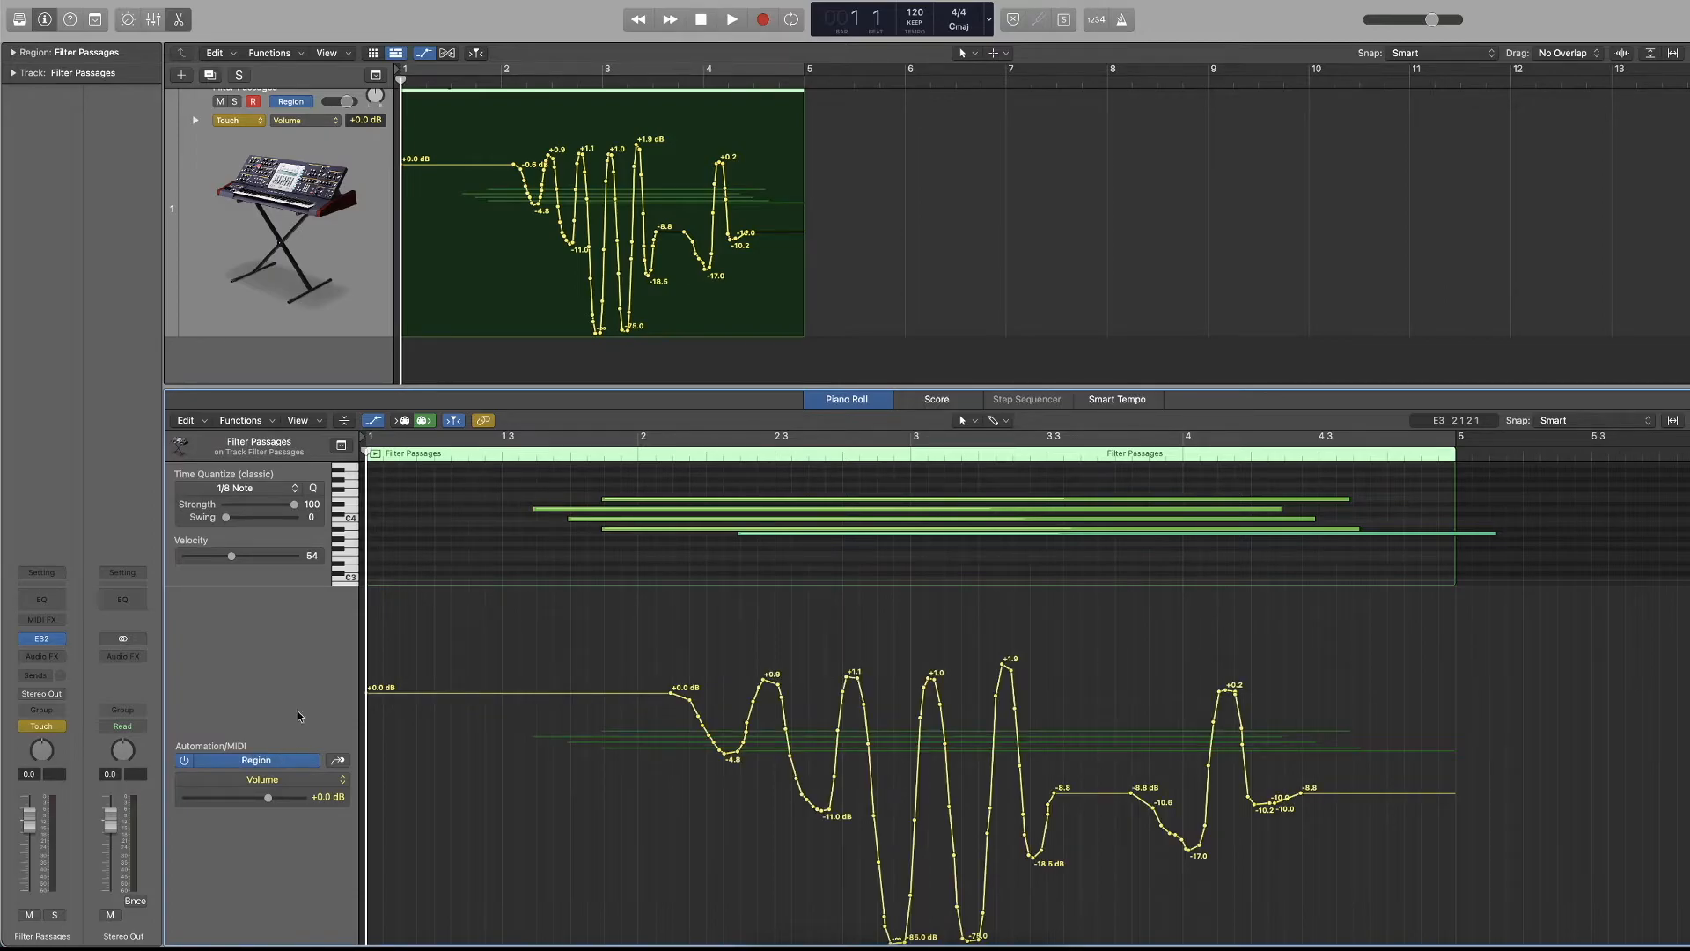
click(305, 105)
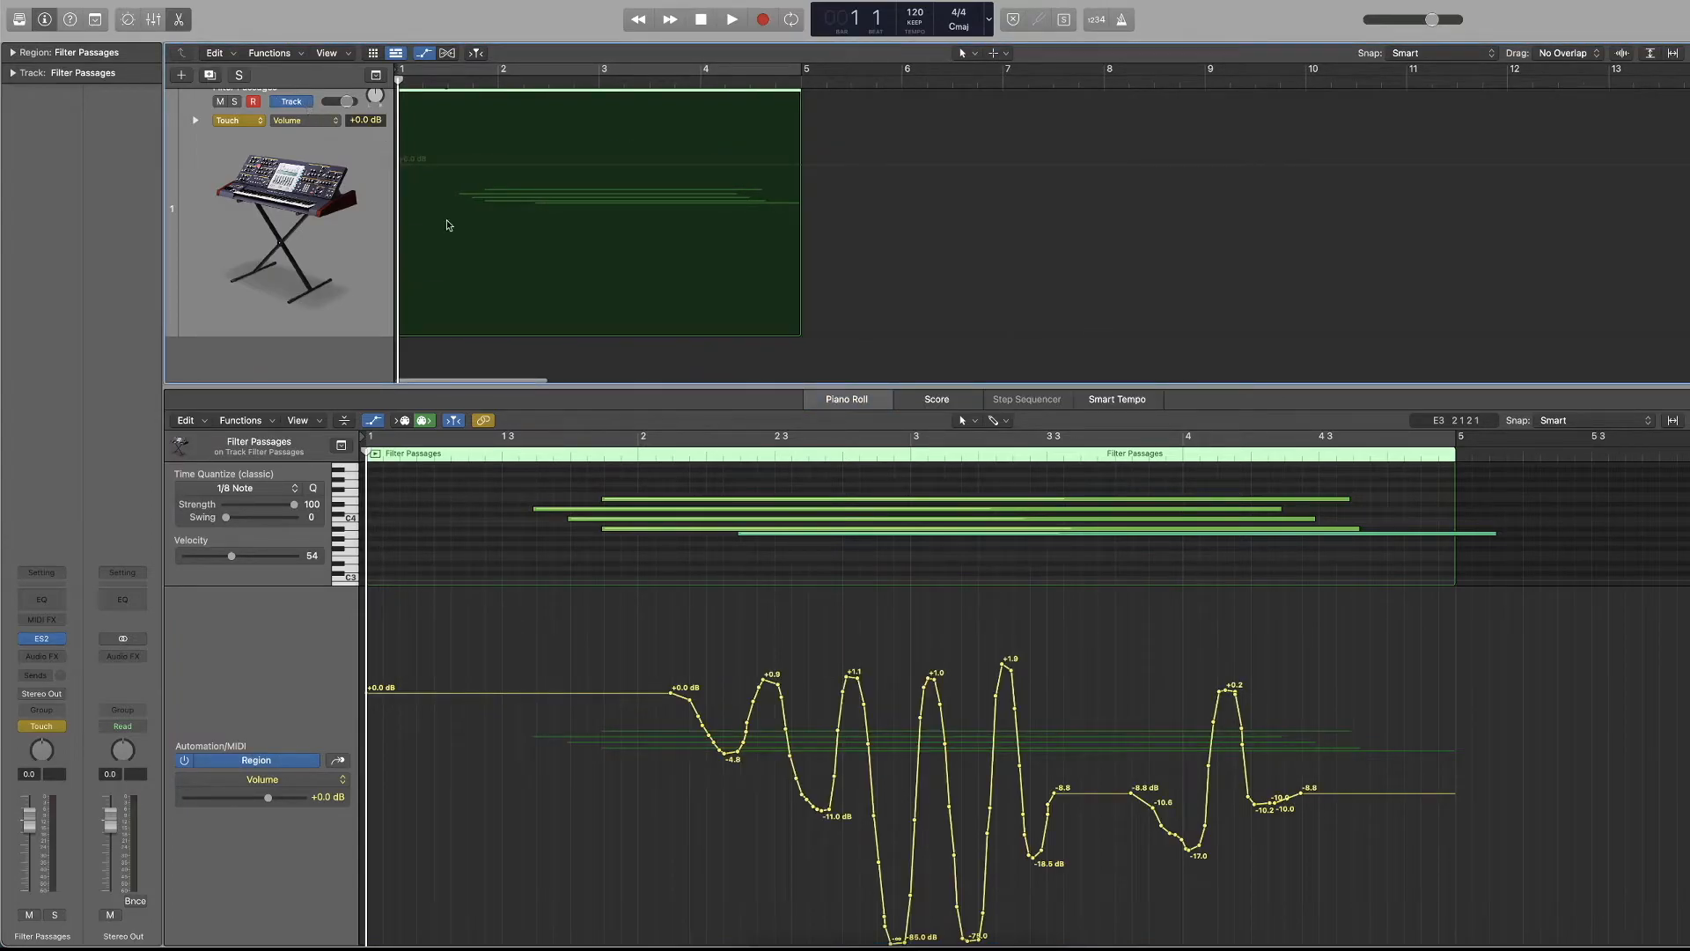
scroll(446, 222, up, 1)
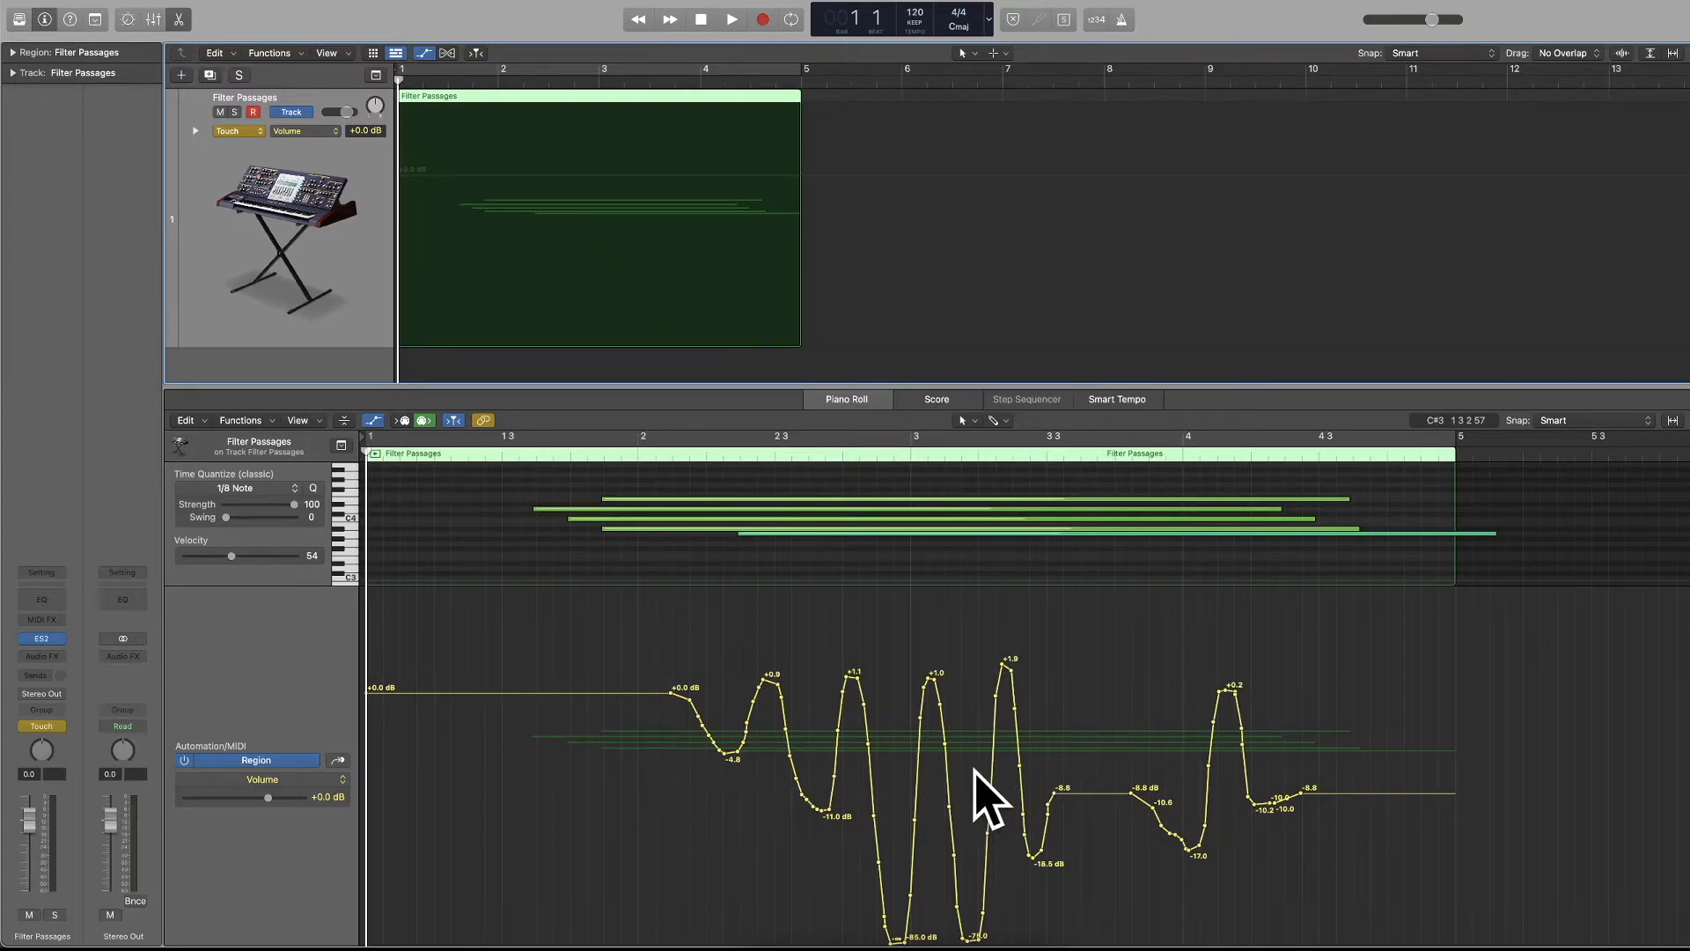
click(535, 181)
drag(735, 181, 722, 128)
click(471, 77)
drag(395, 181, 531, 281)
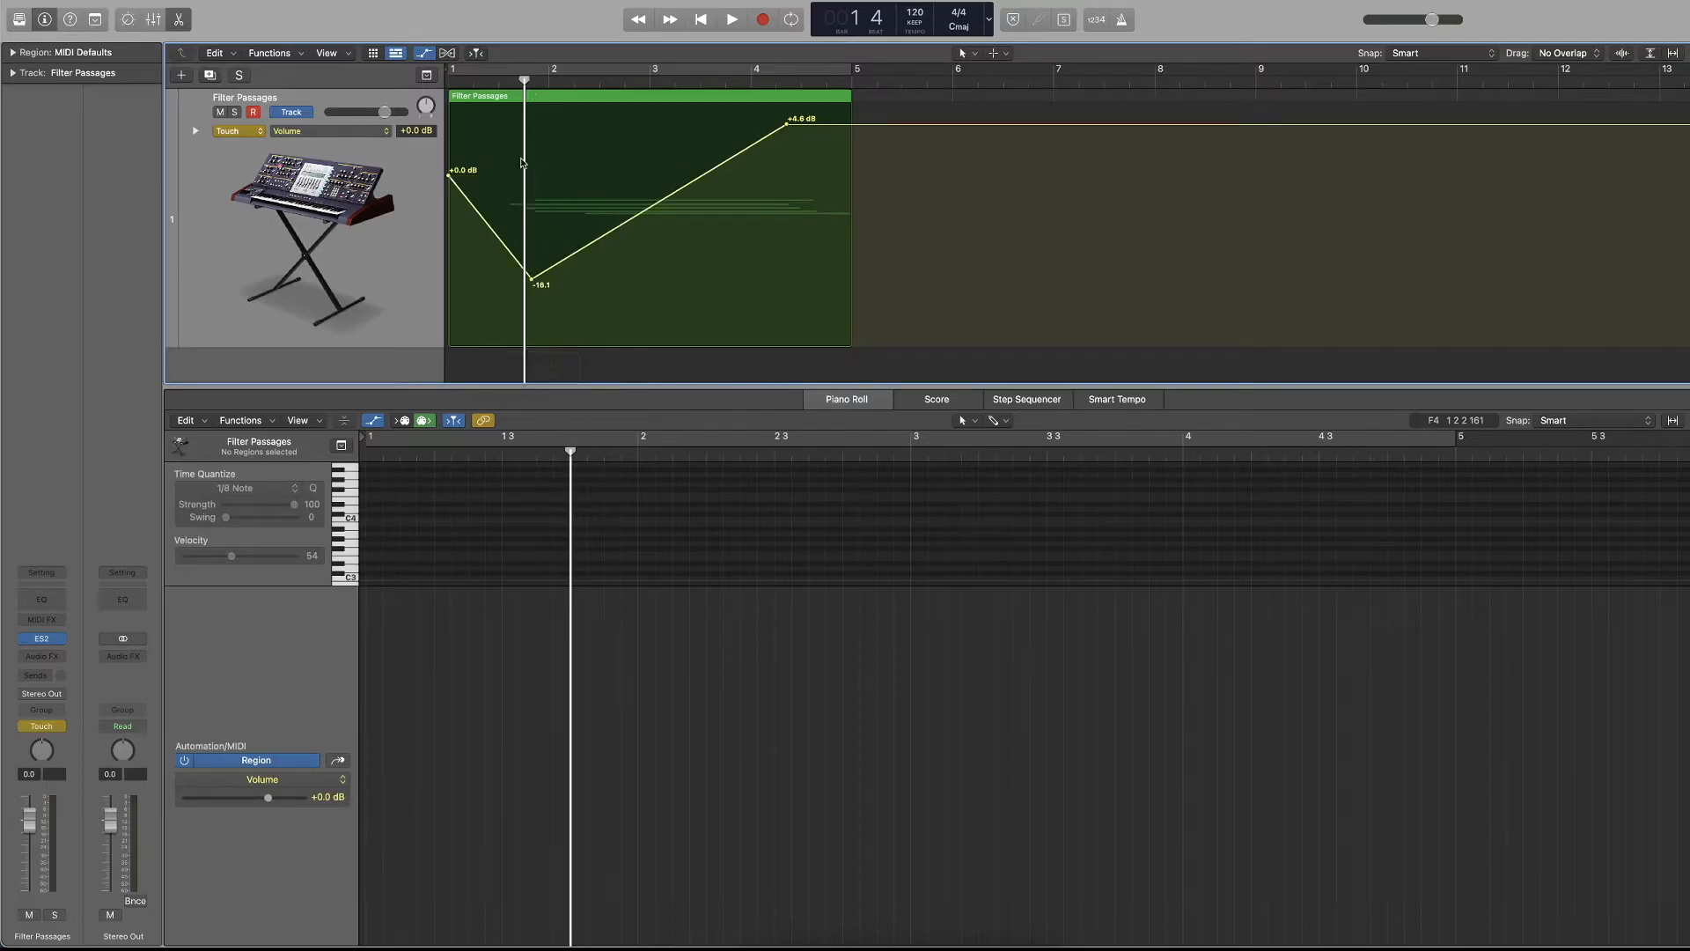
Select the Filter Passages region and play it to compare the track and region volume automation.
click(606, 96)
key(space)
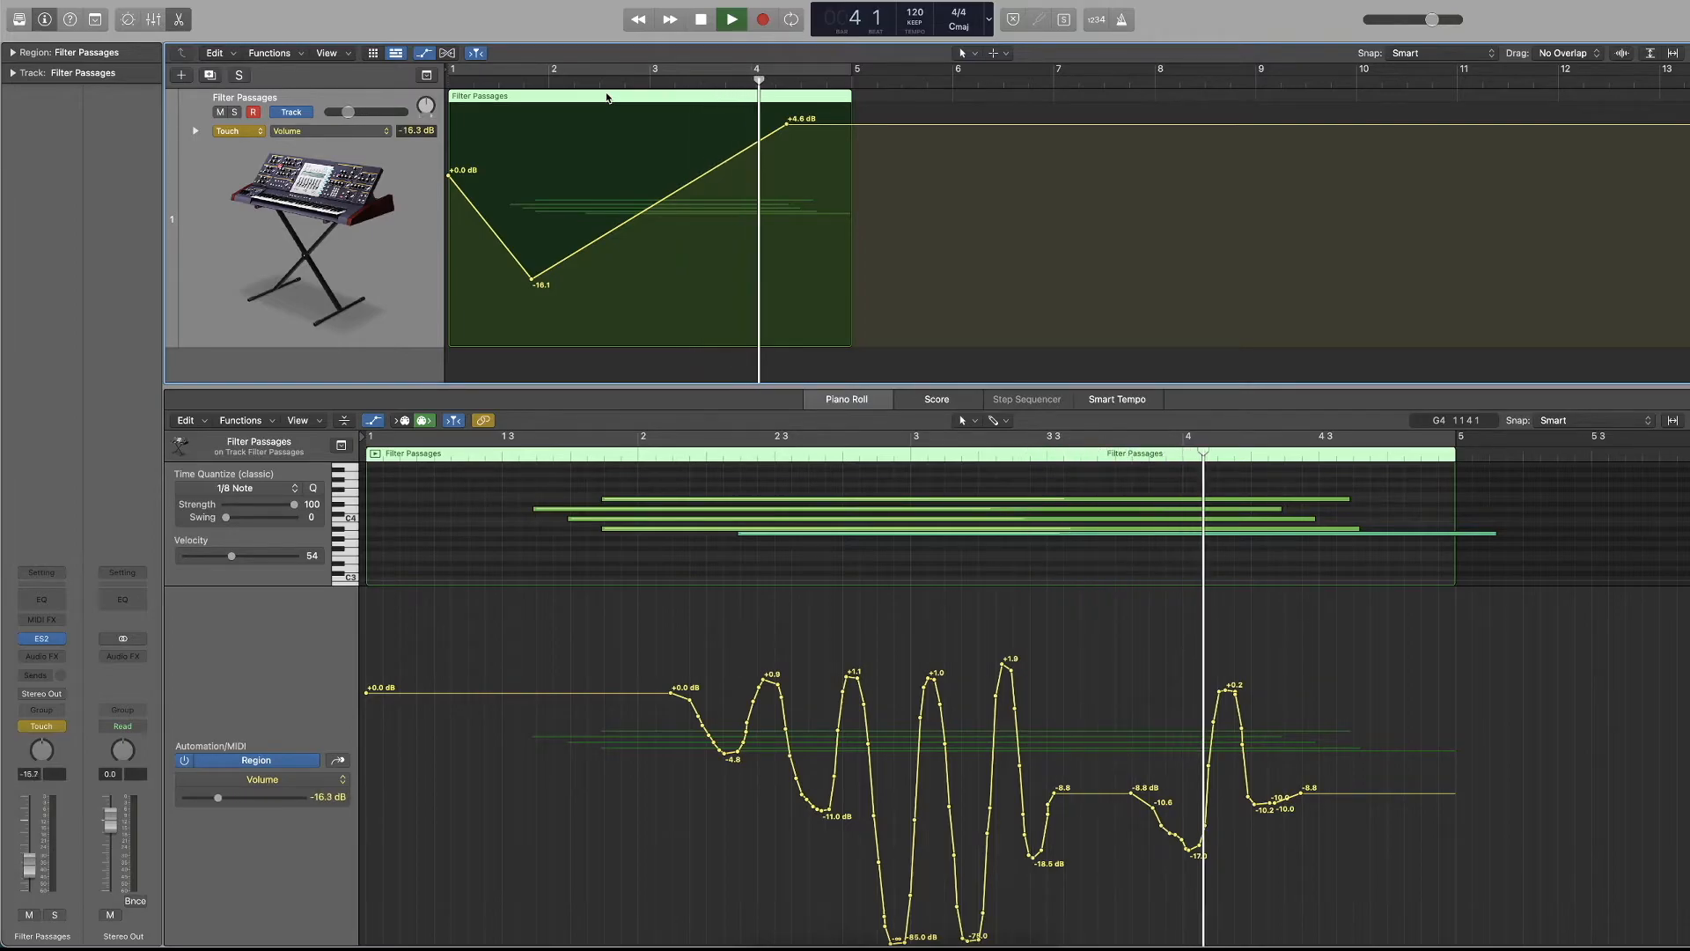
key(space)
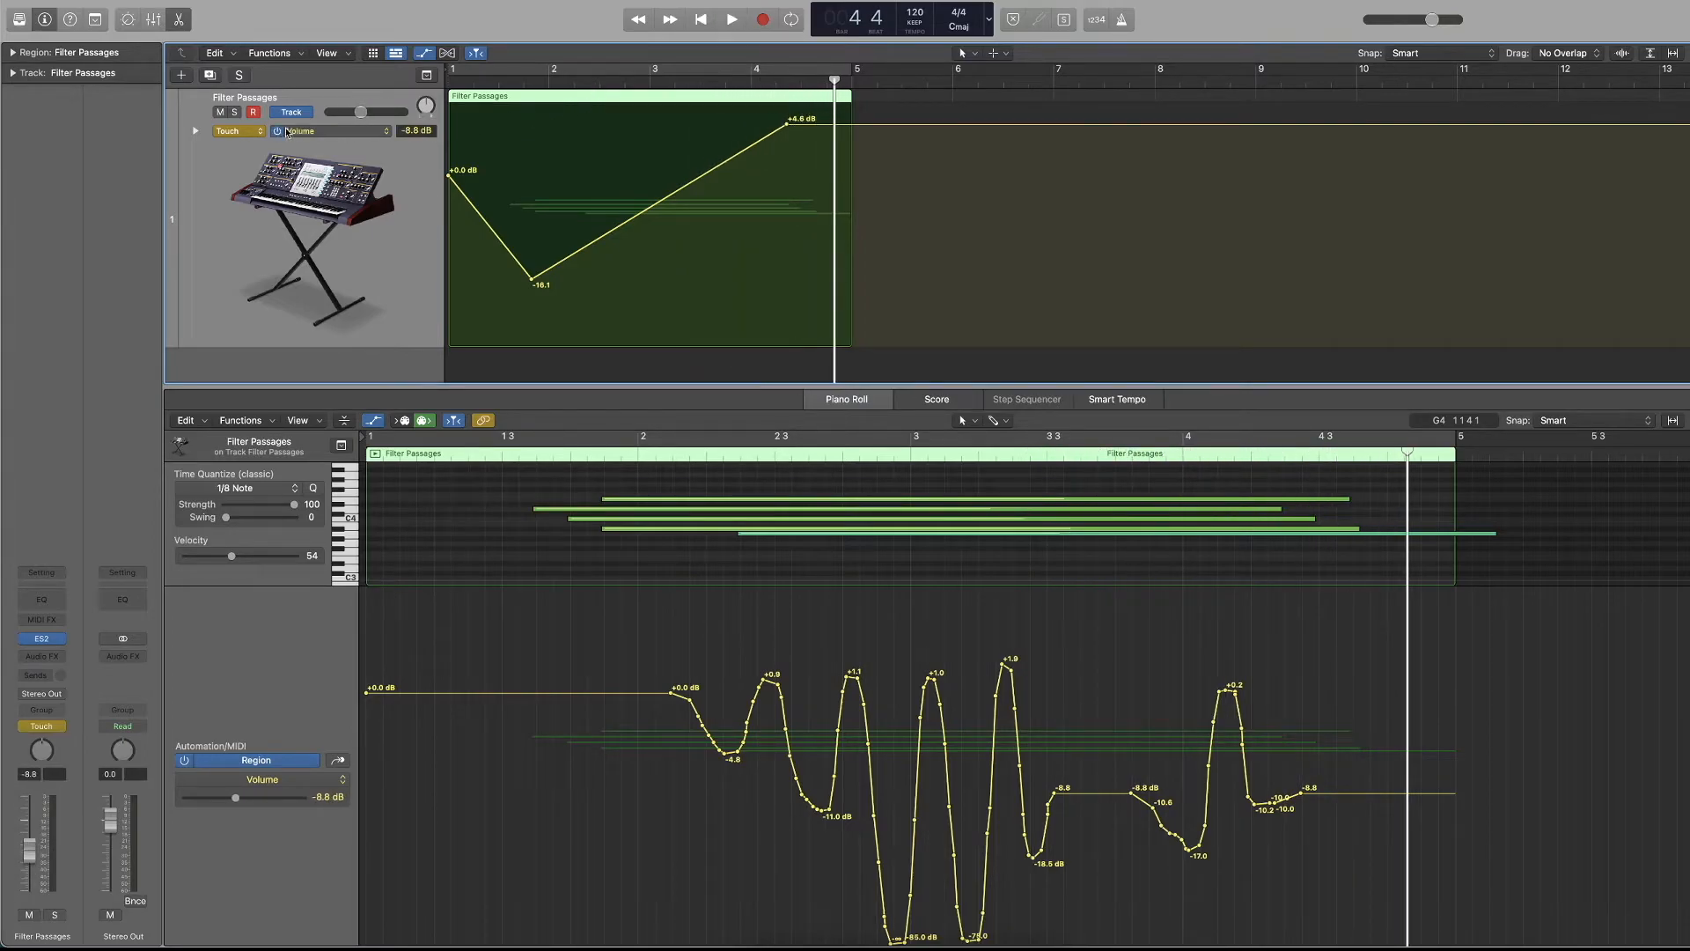
Set the track's automation mode to Read, return to the start, and remove the track's volume automation.
click(236, 132)
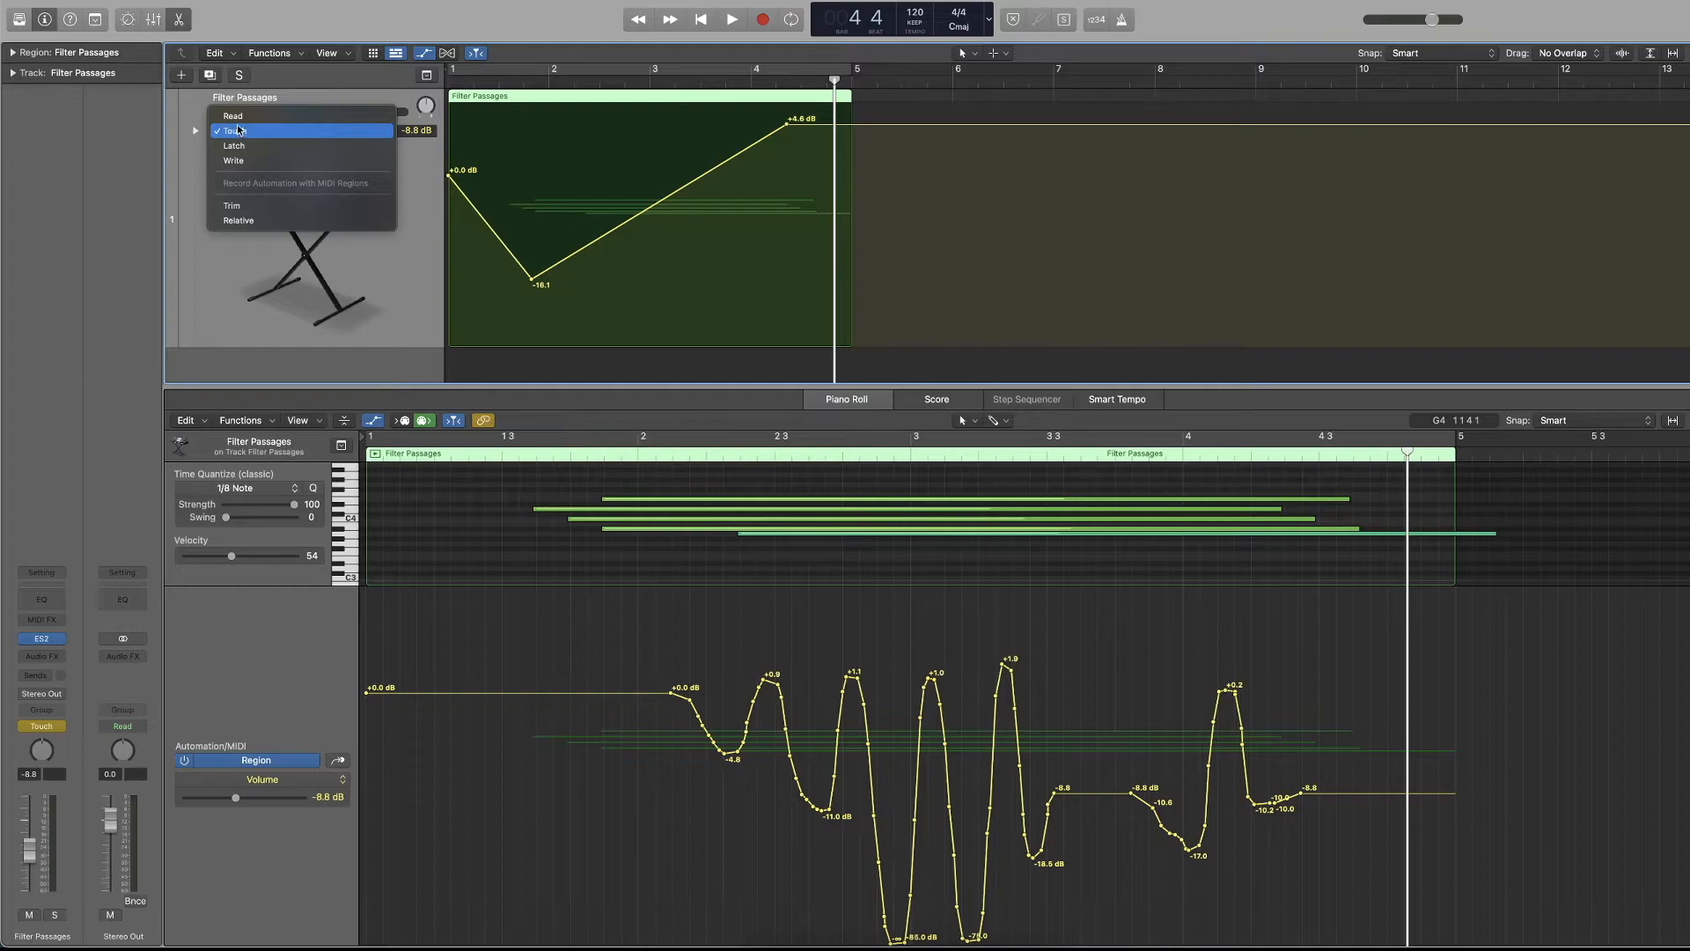
click(241, 117)
key(Return)
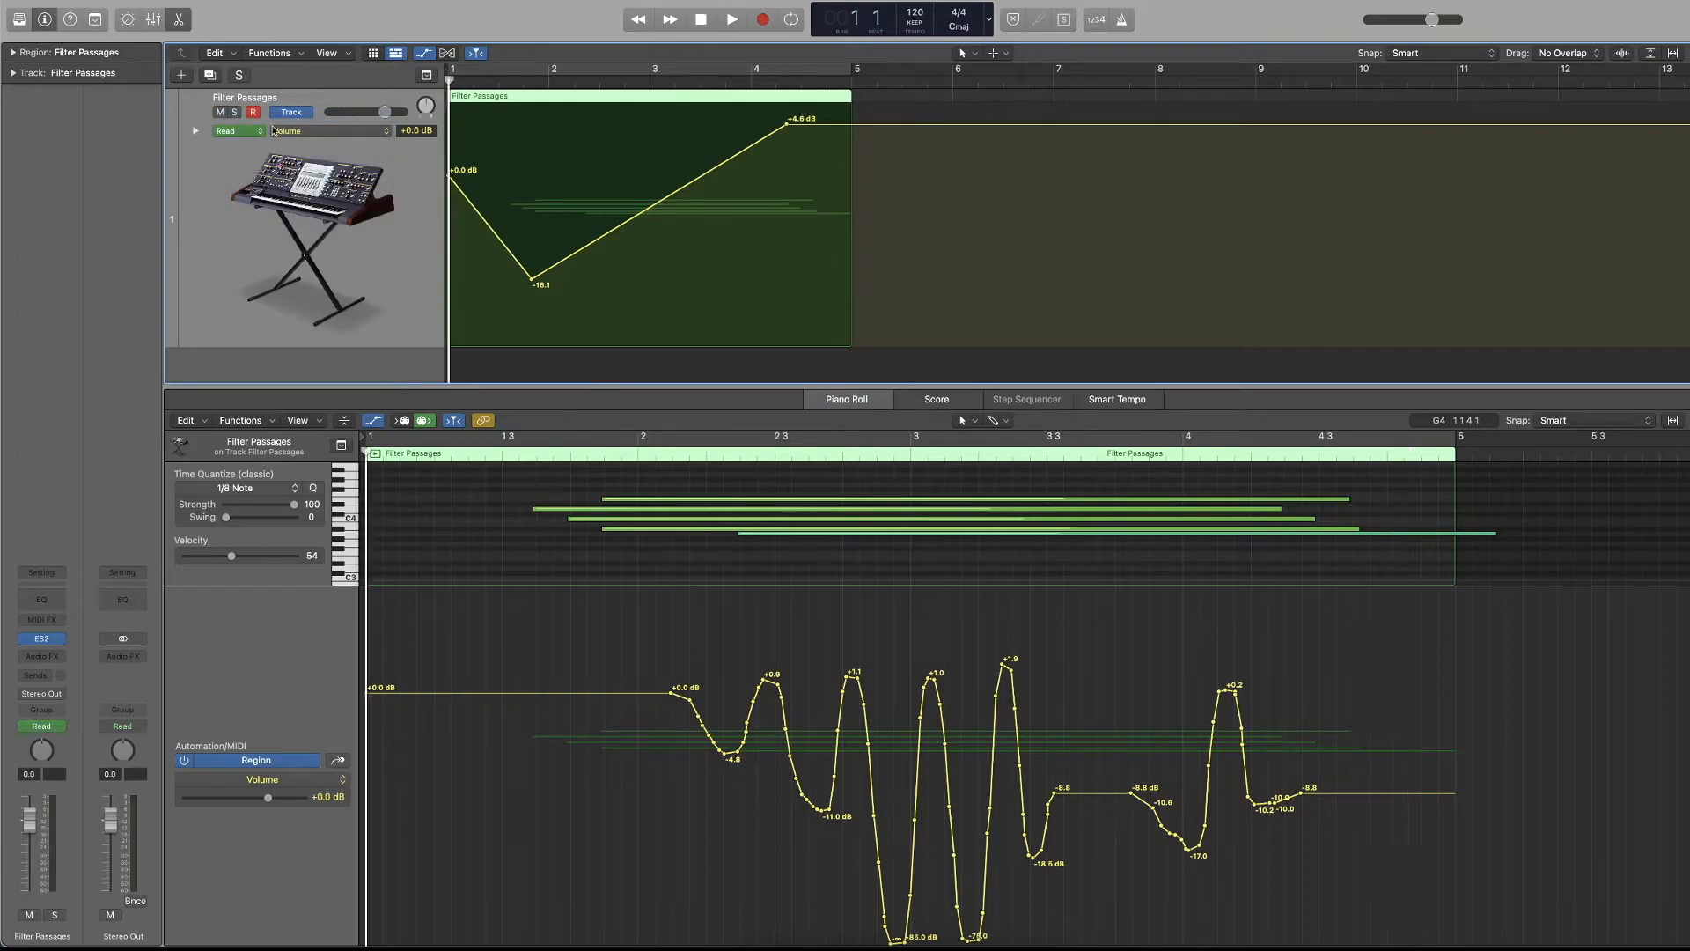
click(922, 124)
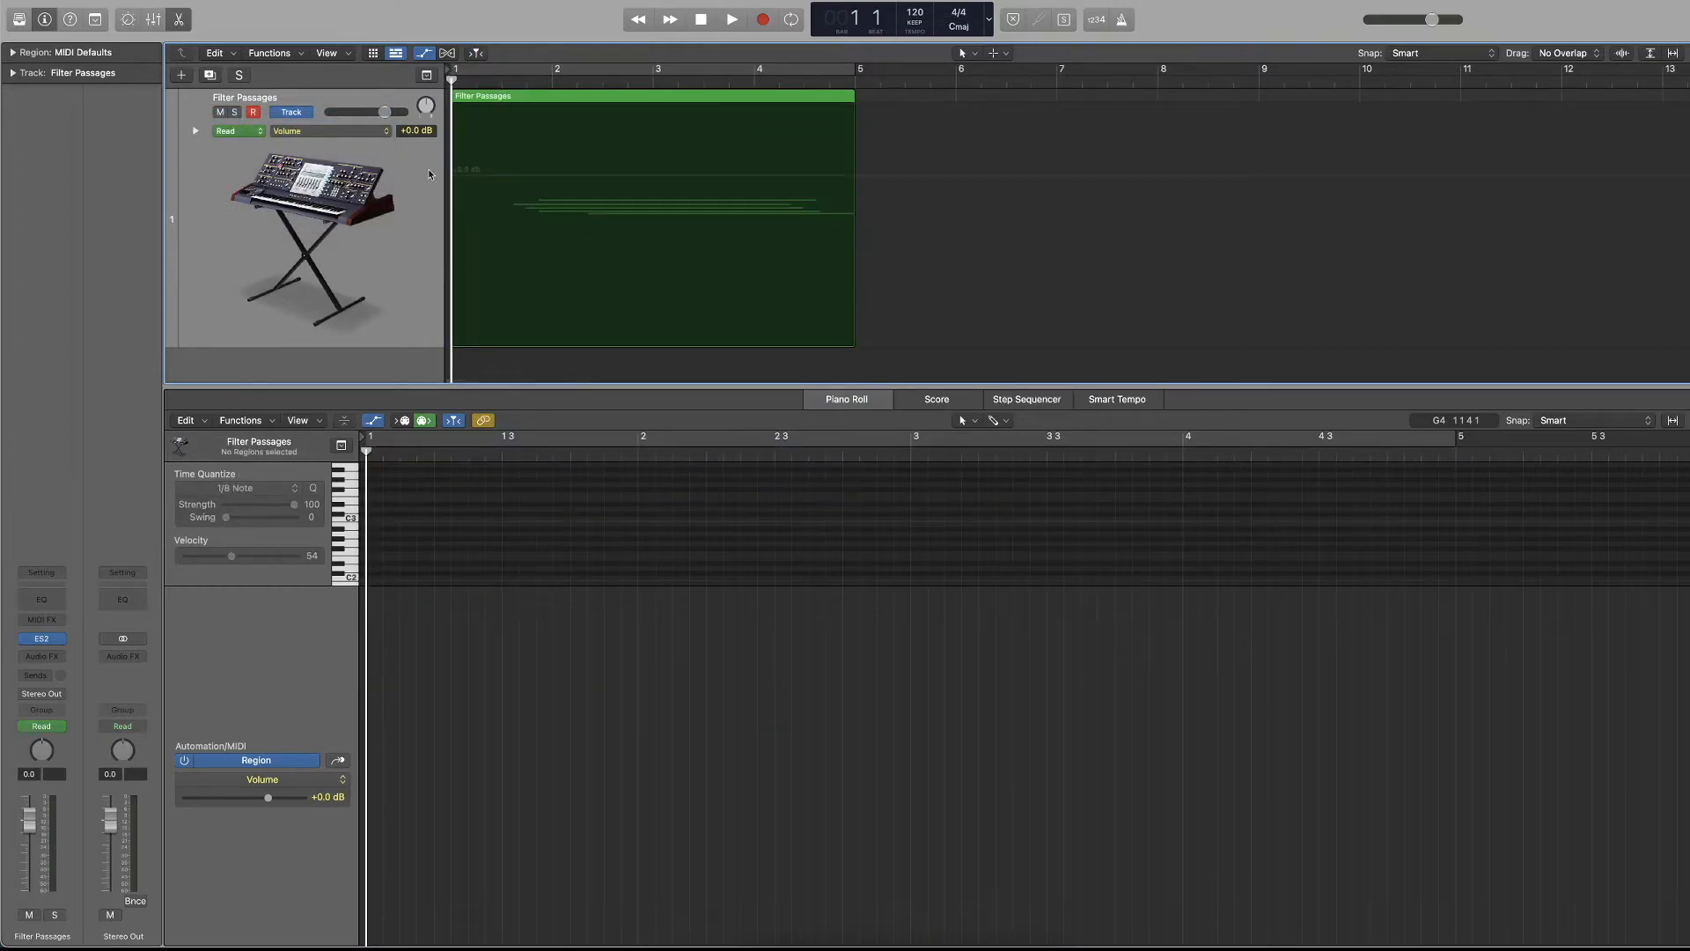
Select the Filter Passages region and delete all its volume automation points in the Piano Roll.
click(519, 108)
scroll(925, 538, up, 5)
drag(1378, 640, 206, 853)
key(Delete)
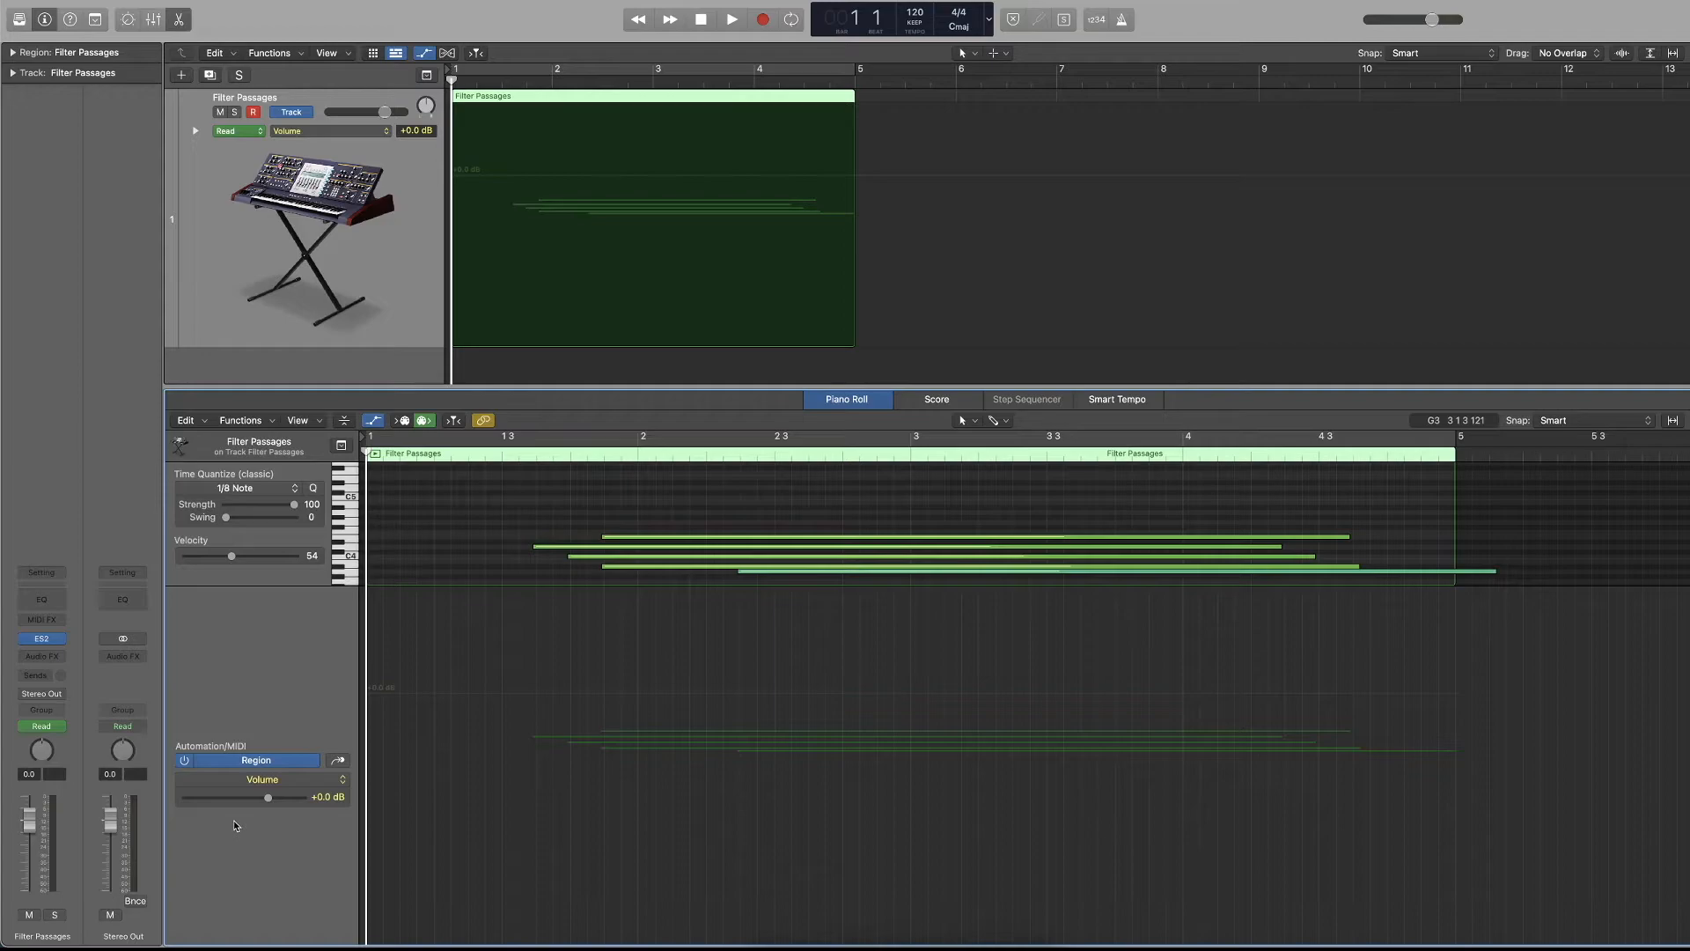
Show Note Velocity in the Automation/MIDI area, hide automation in the Tracks area, and briefly play the region.
click(277, 785)
click(201, 702)
click(337, 761)
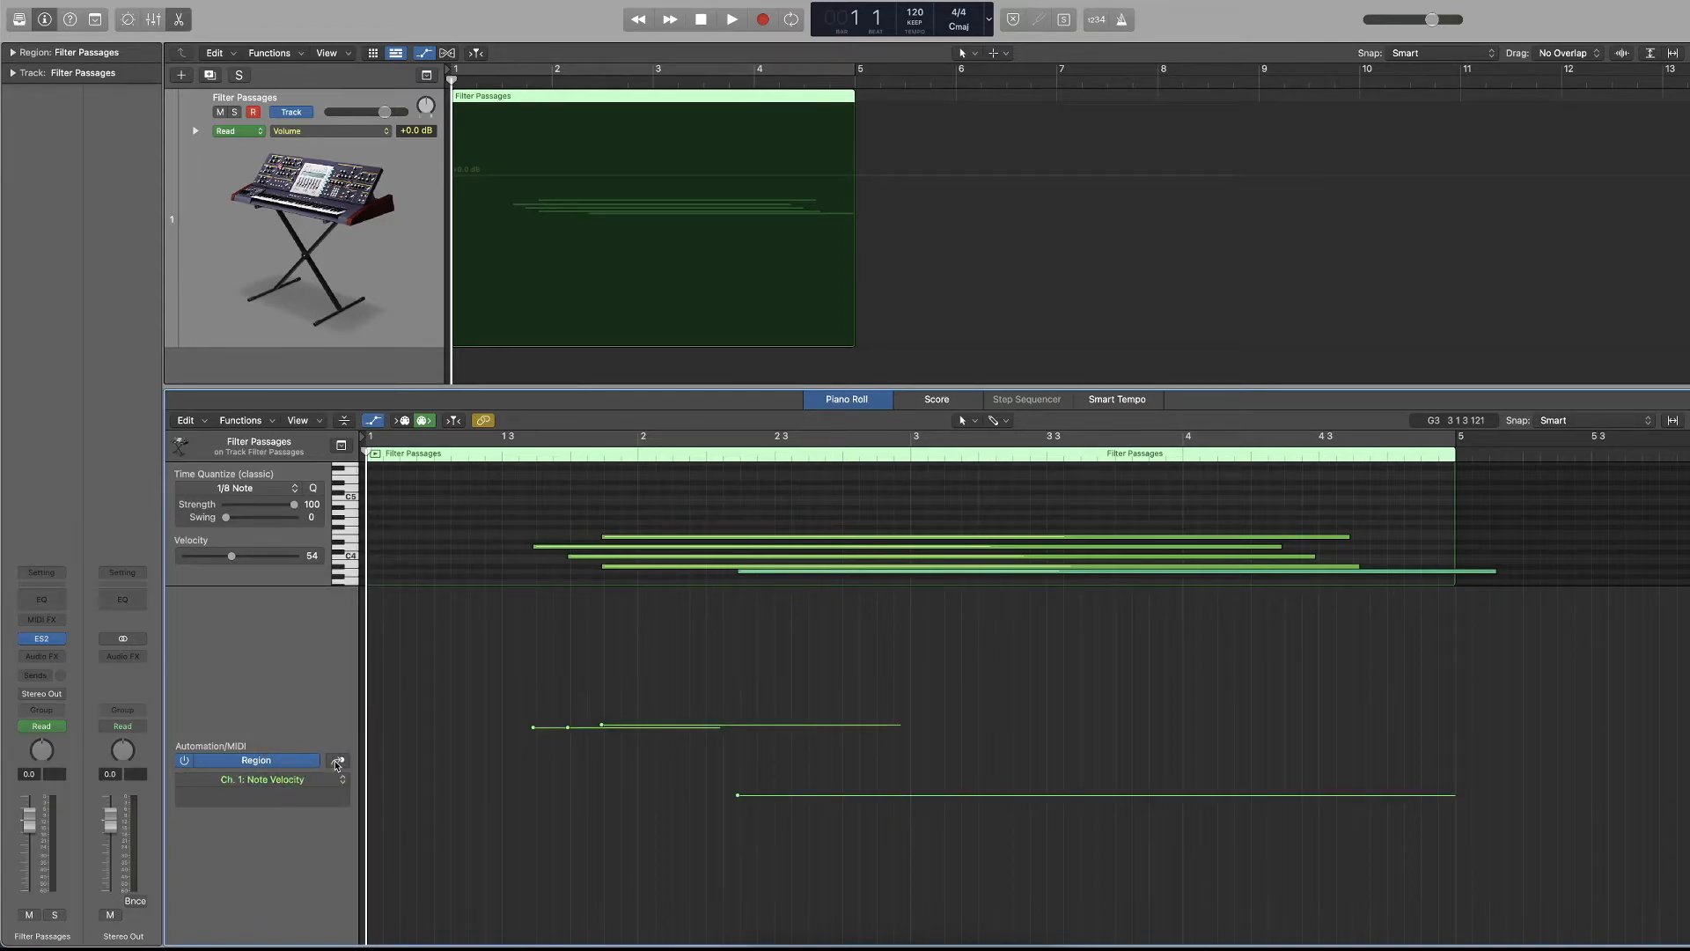
click(322, 164)
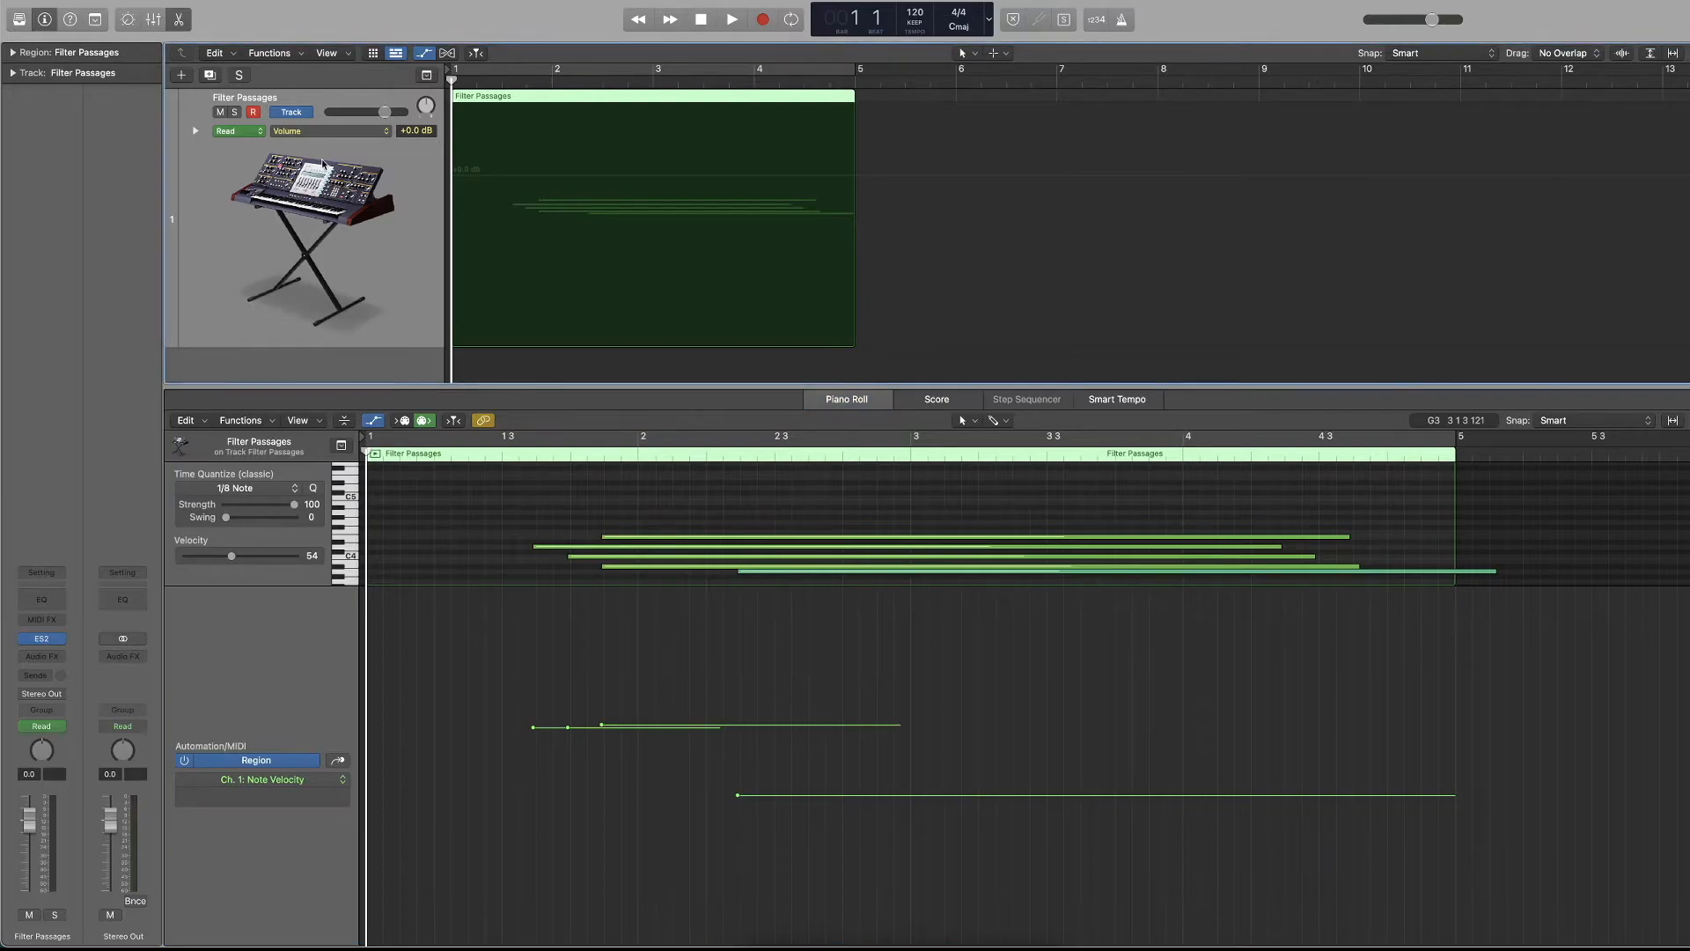
click(473, 210)
key(space)
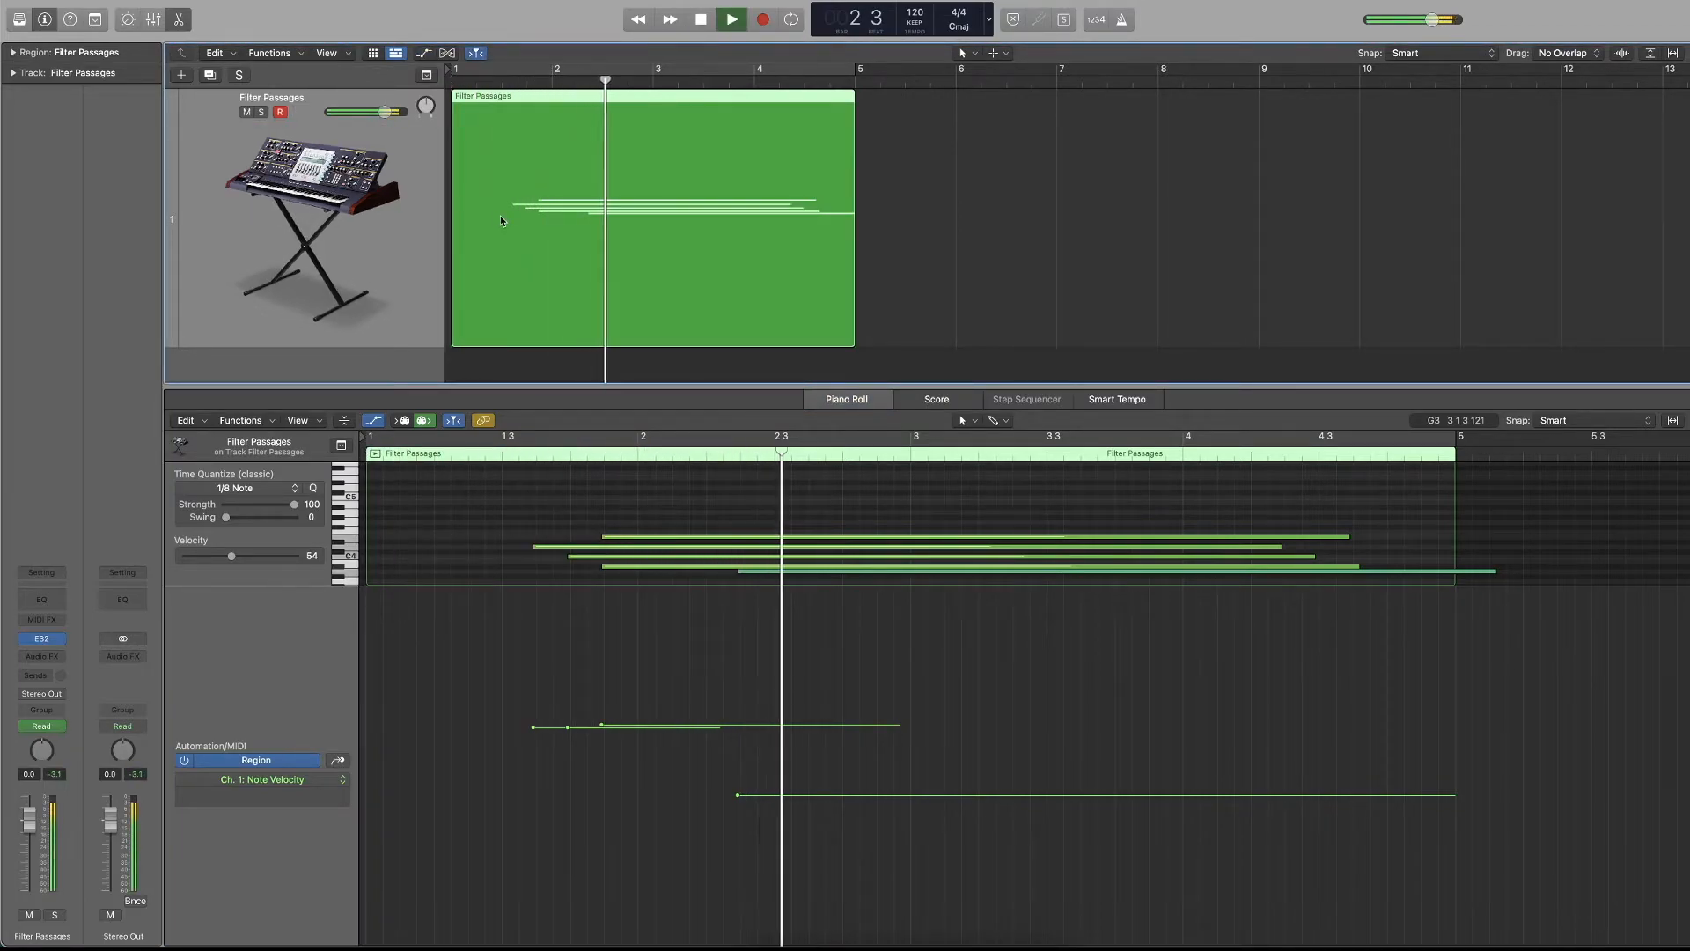
key(space)
Deselect the region and close the editor area below the tracks.
click(924, 274)
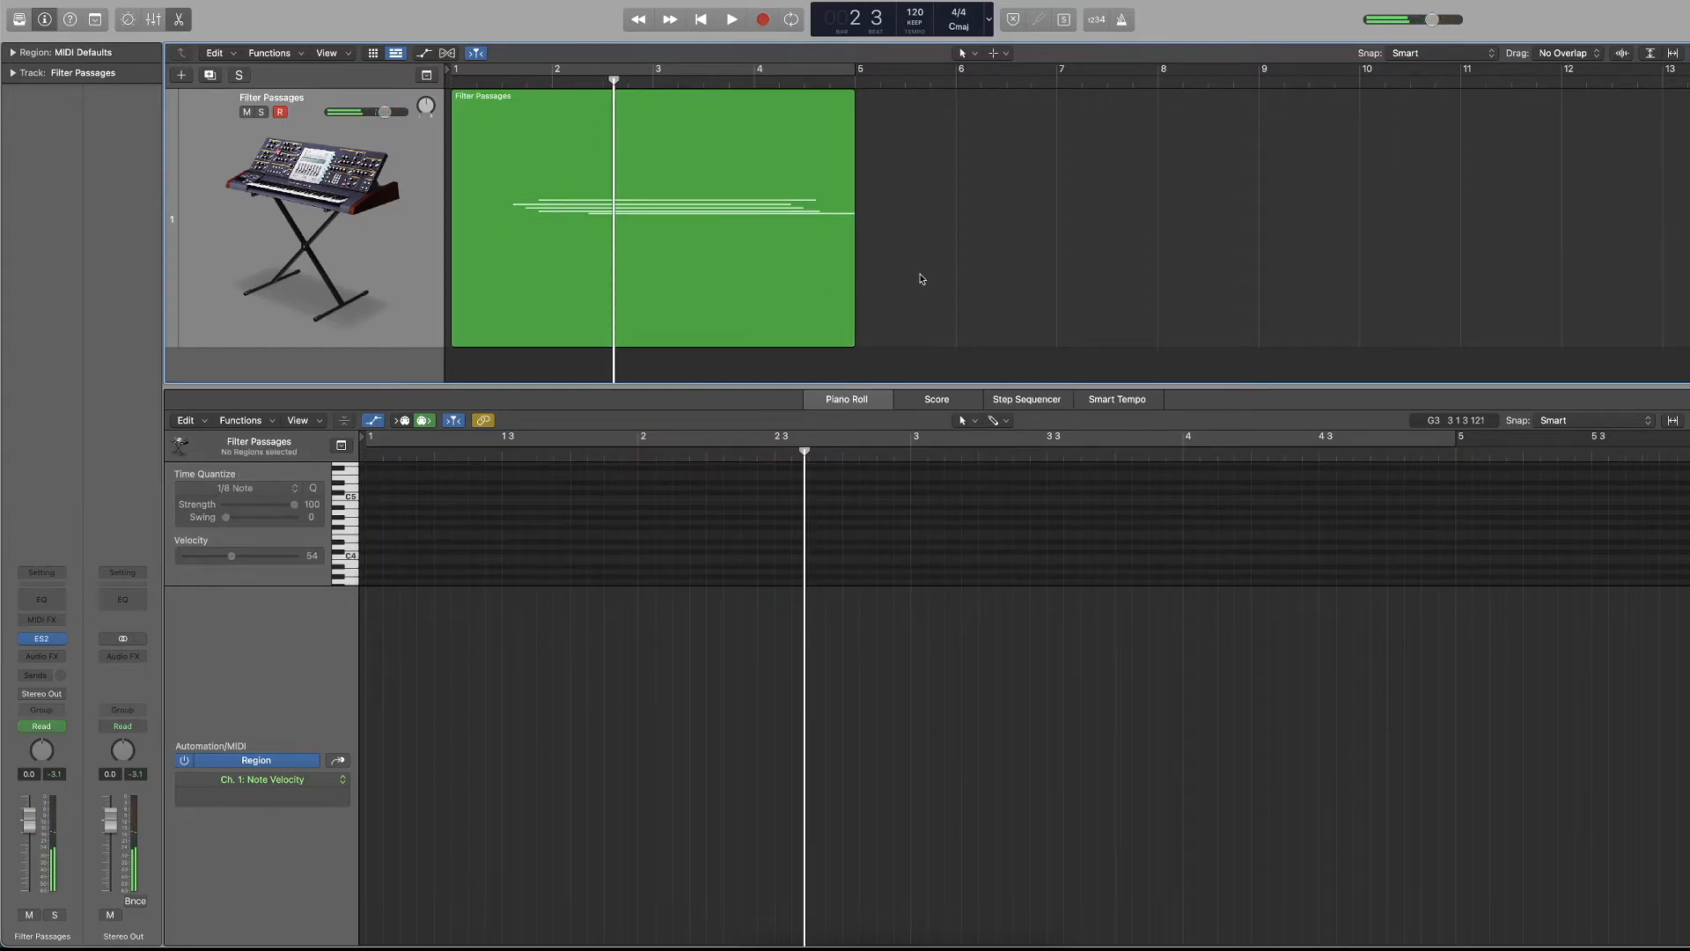
key(x)
key(x)
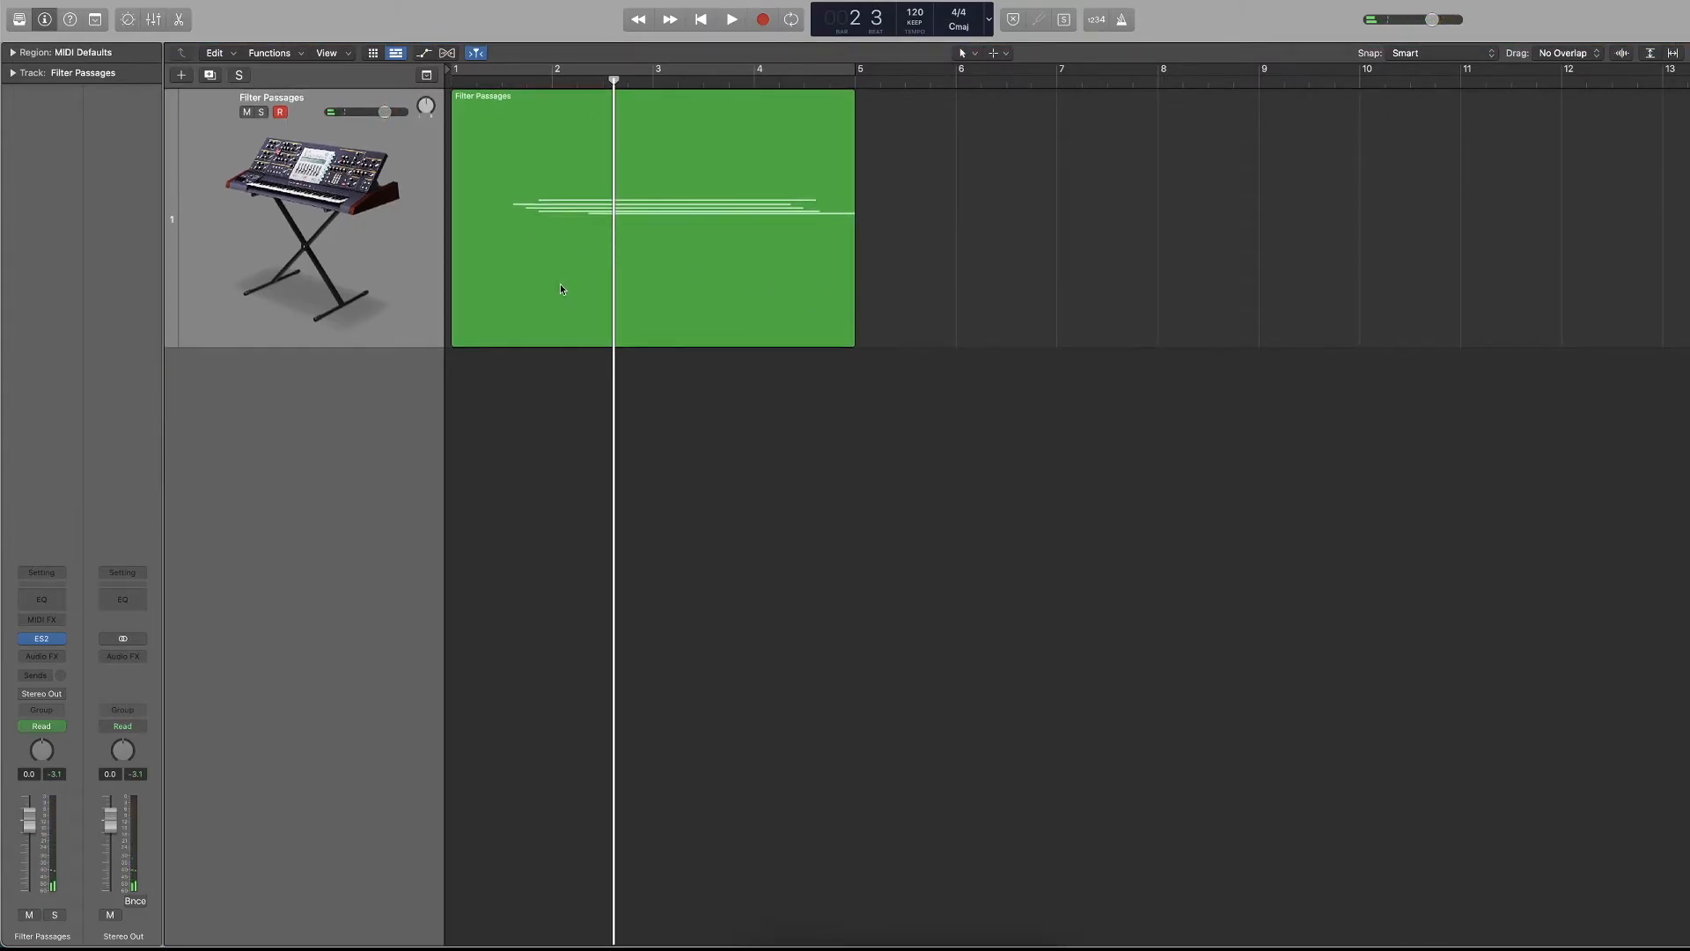
Toggle the Flex display on and off, then return the playhead to the start of the project.
scroll(560, 289, right, 2)
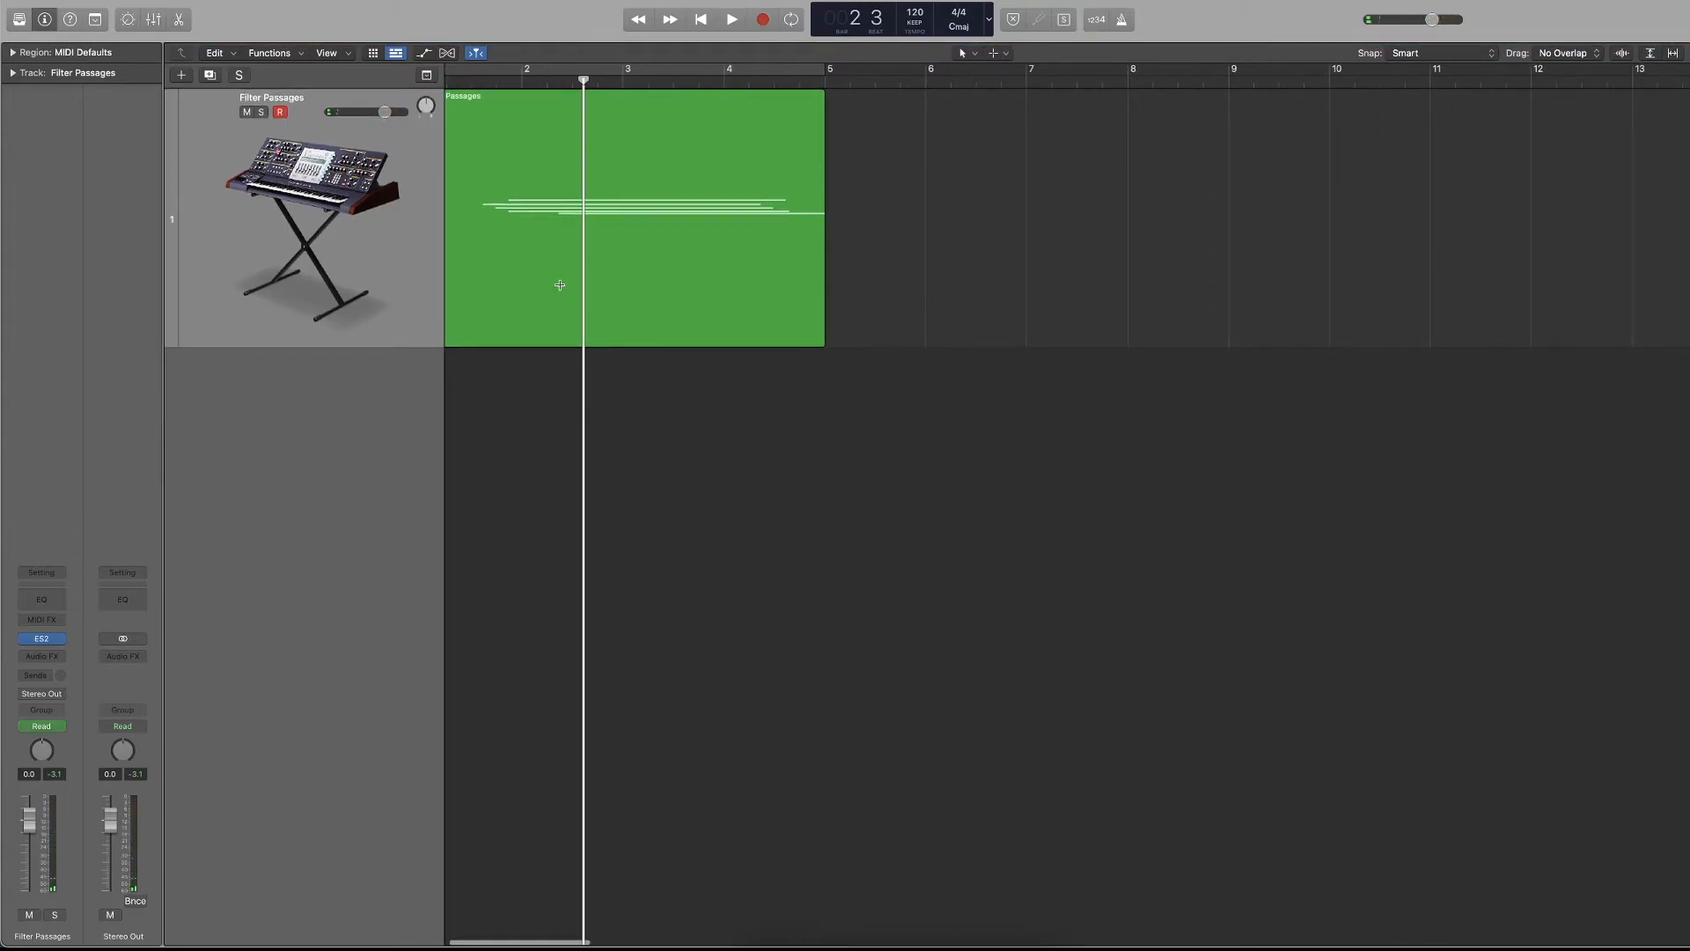
click(447, 54)
click(447, 54)
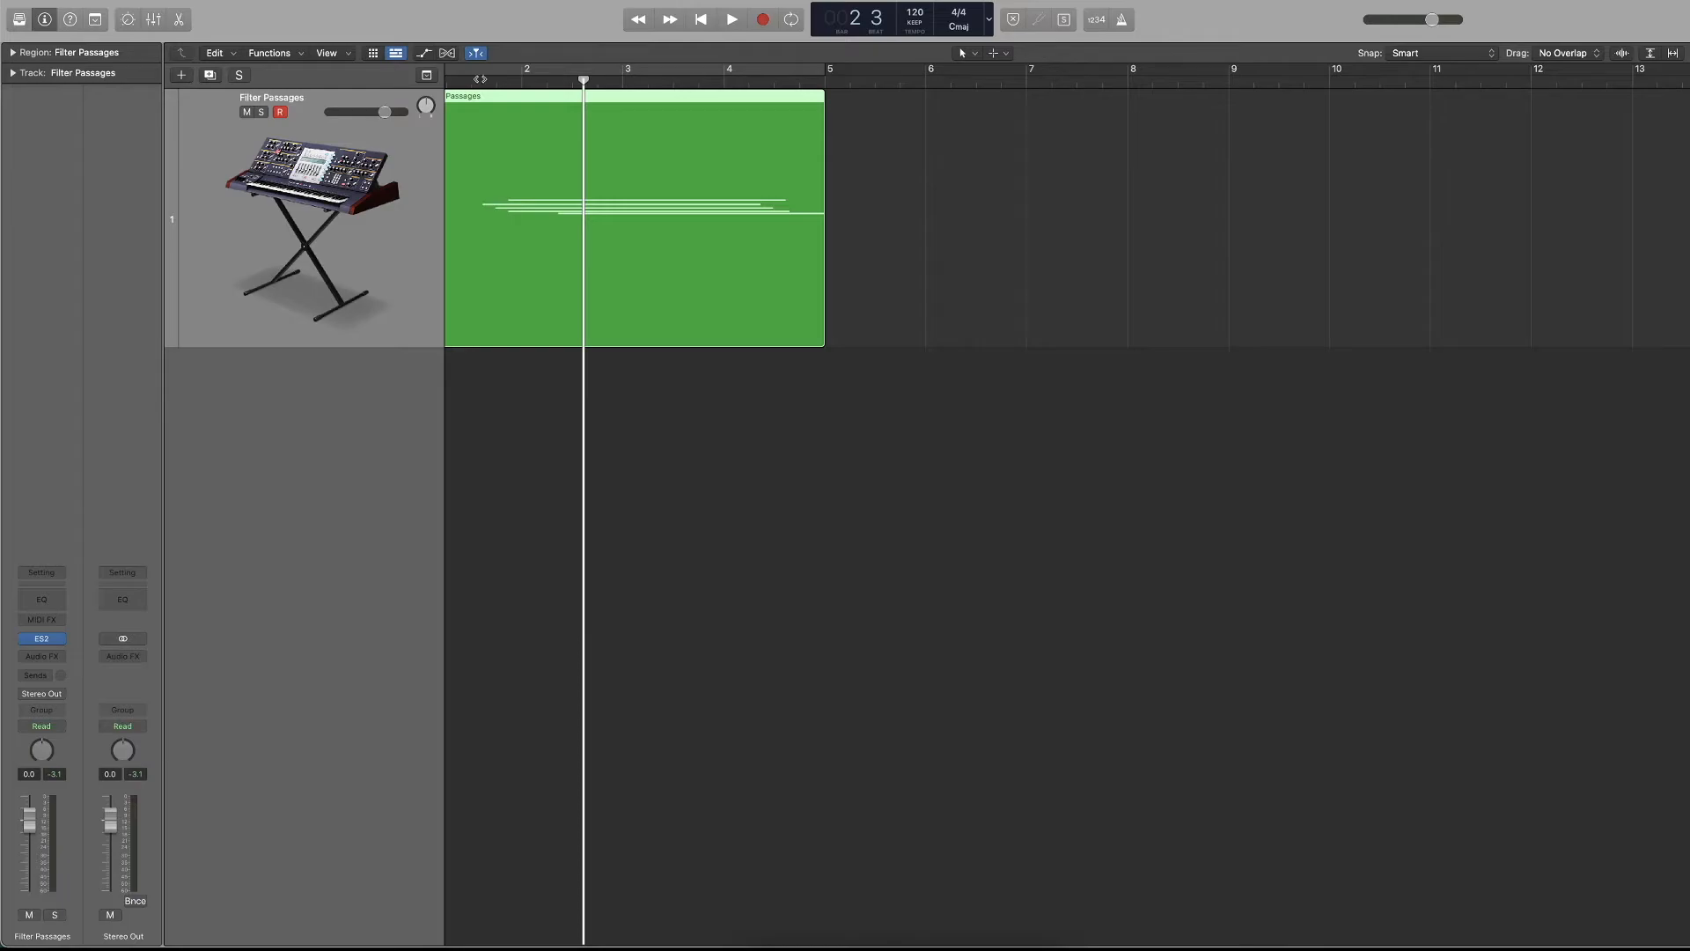
key(Return)
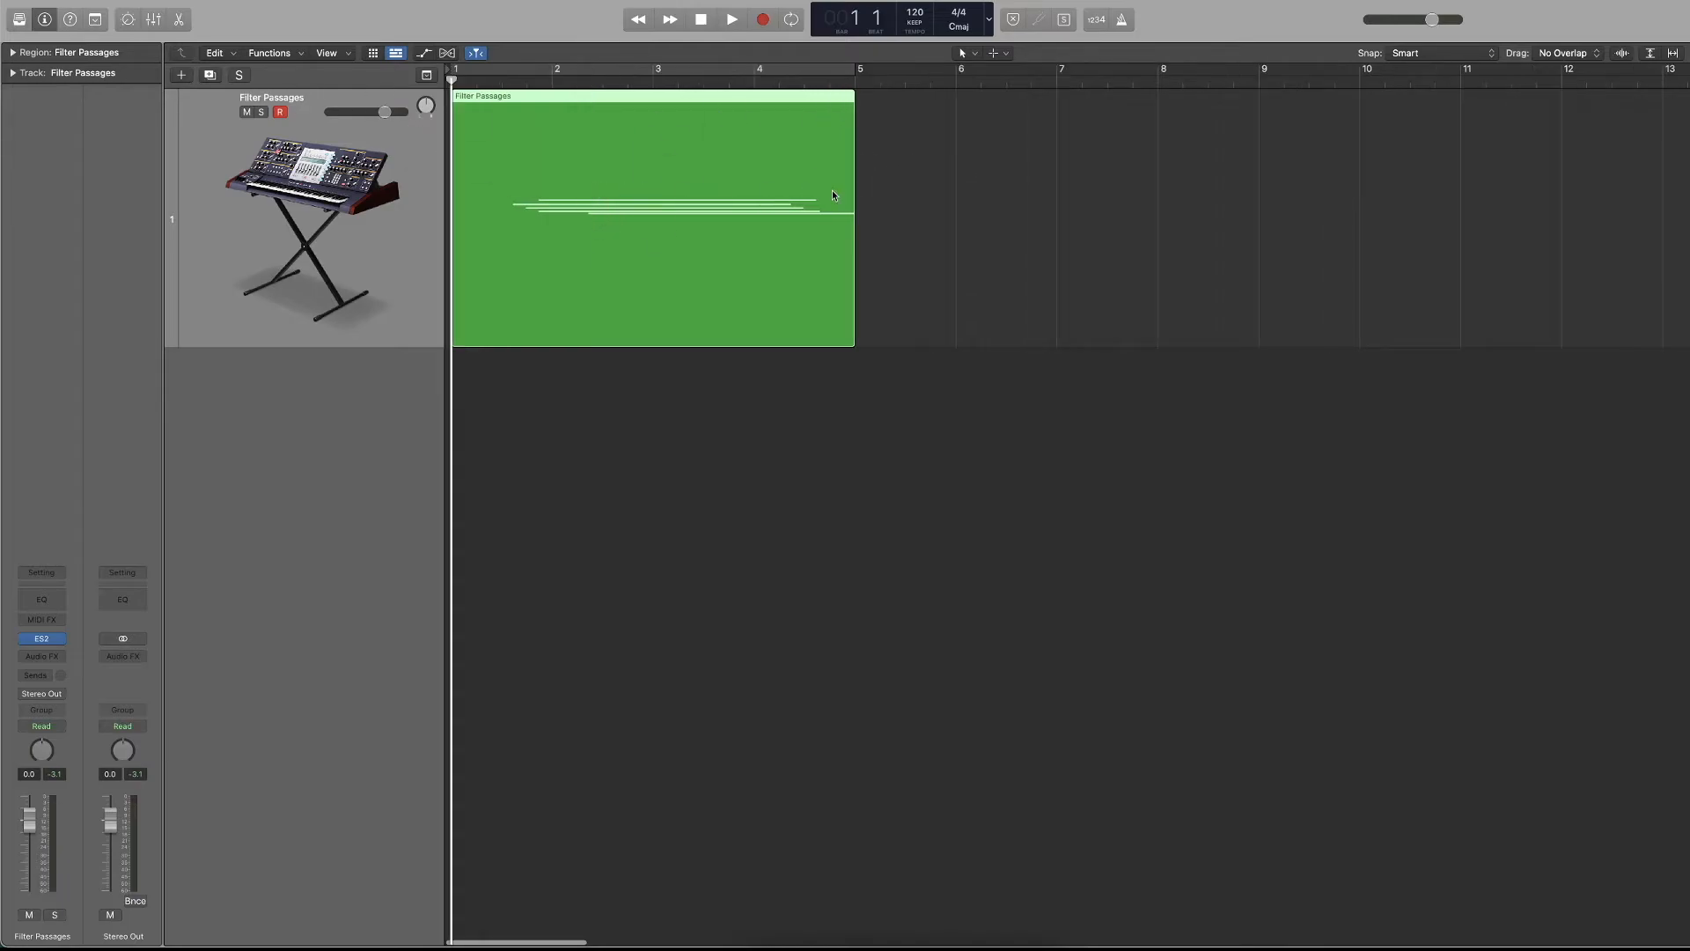
Show and hide Quick Help, then display the toolbar above the Tracks area.
click(70, 21)
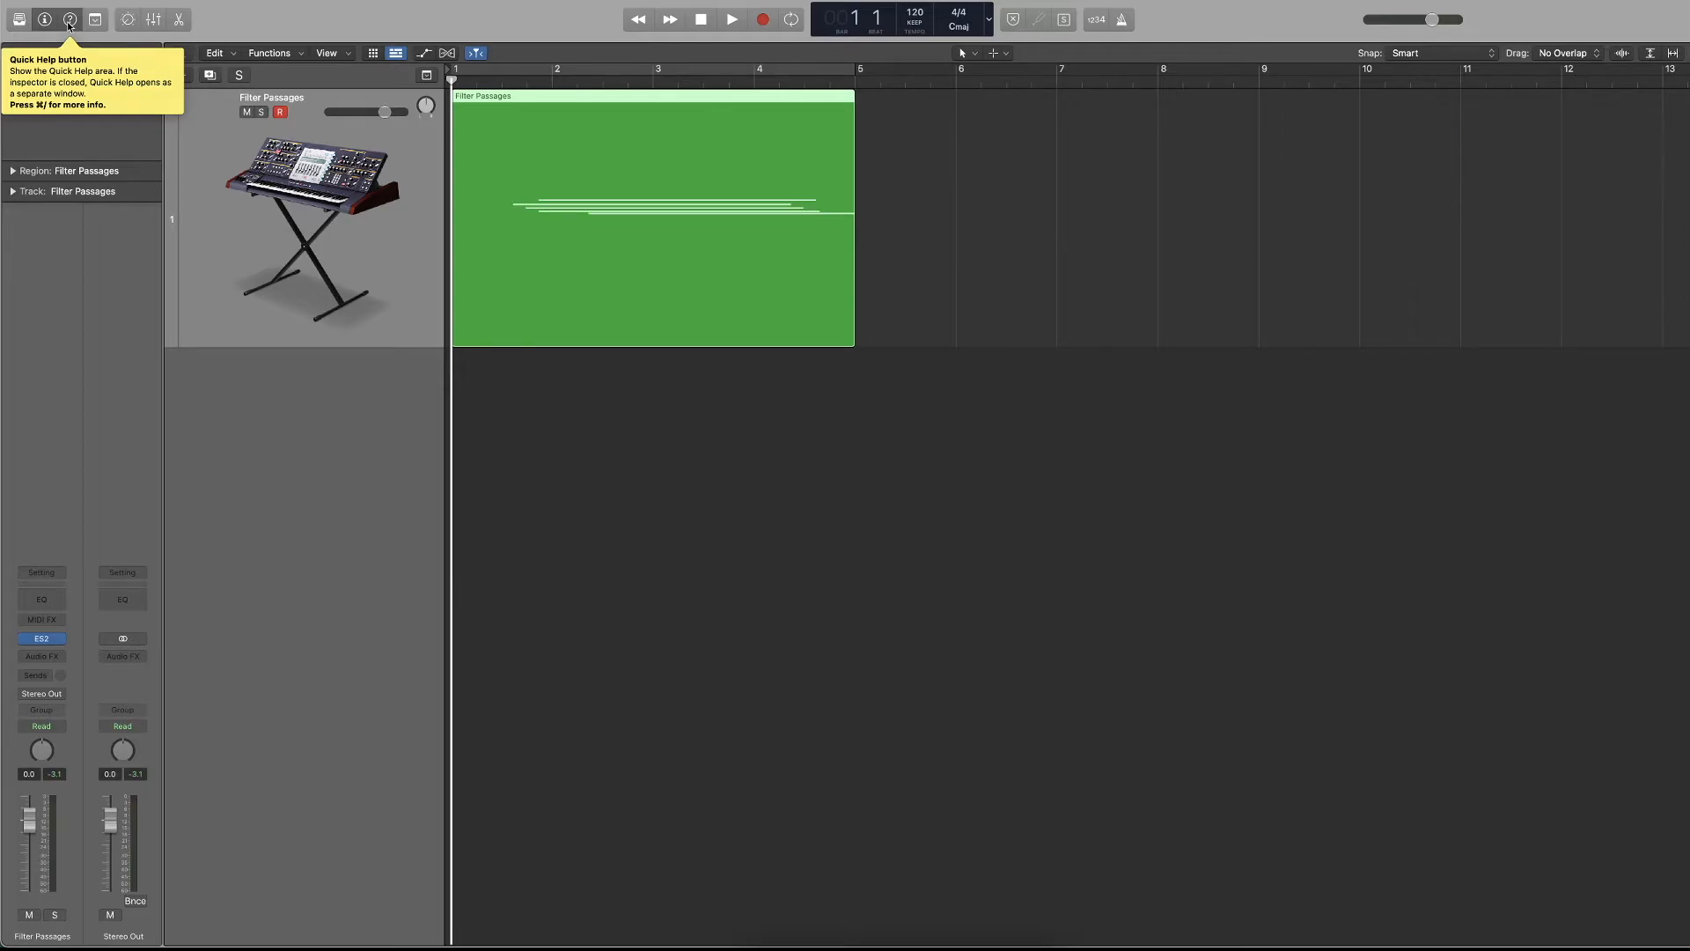
click(69, 21)
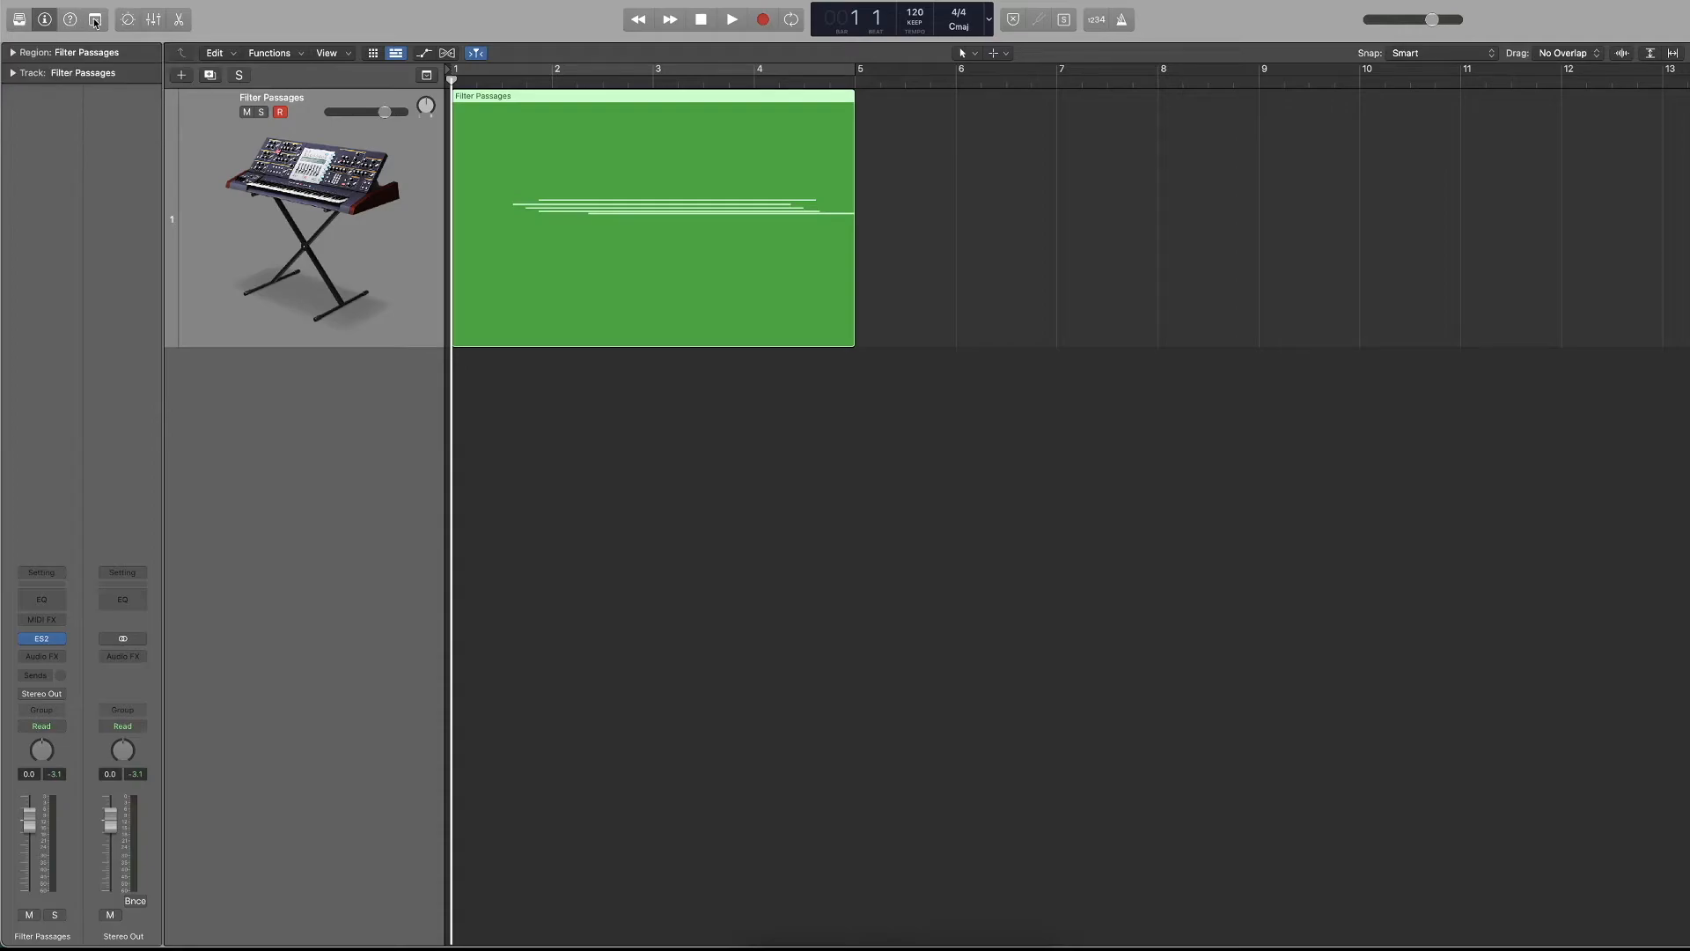
click(95, 22)
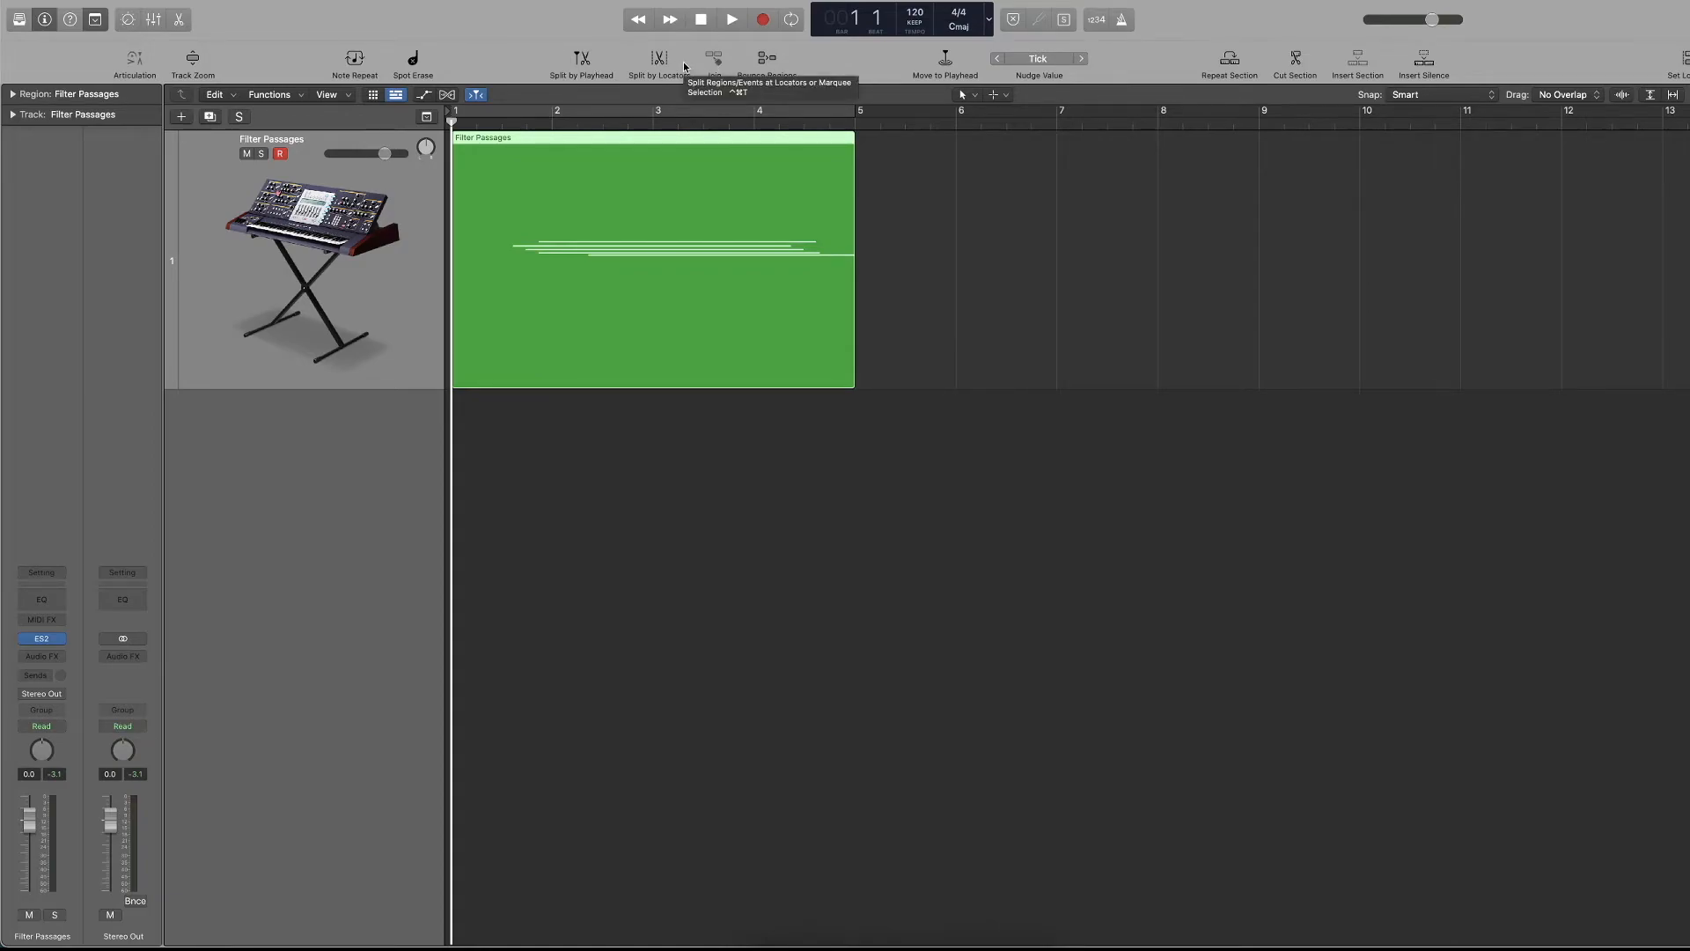
Try splitting the Filter Passages region at bar 3, cancel the split, and return the playhead to the project start.
click(654, 122)
drag(1018, 201, 590, 365)
key(super+t)
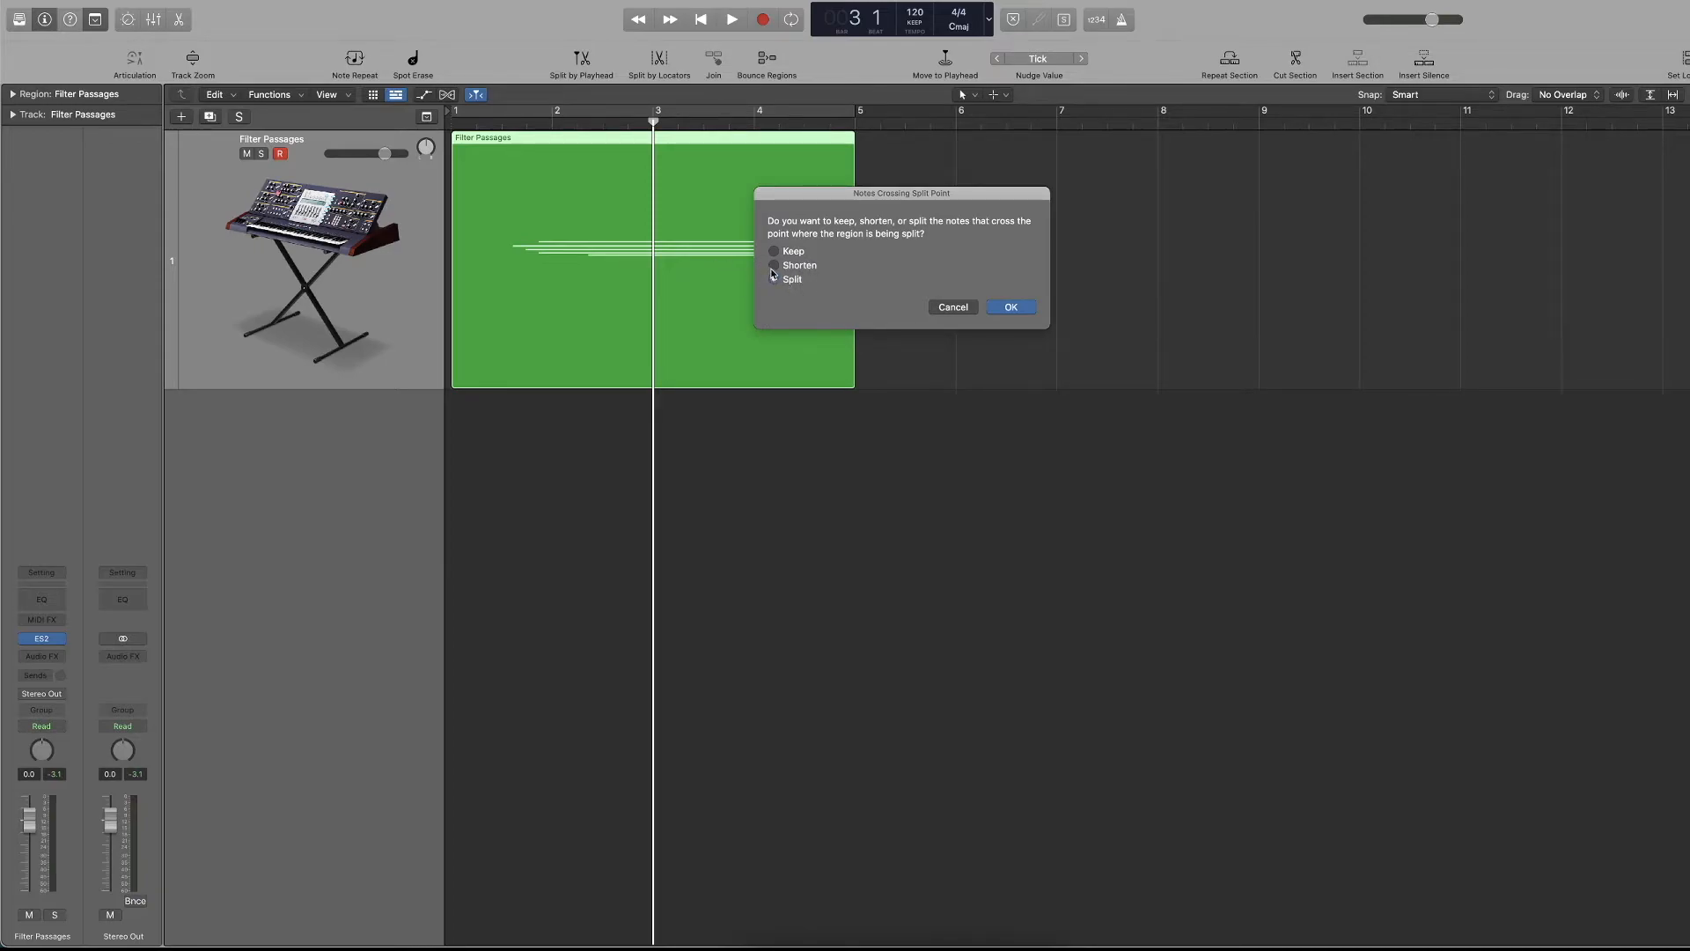
click(952, 307)
click(949, 284)
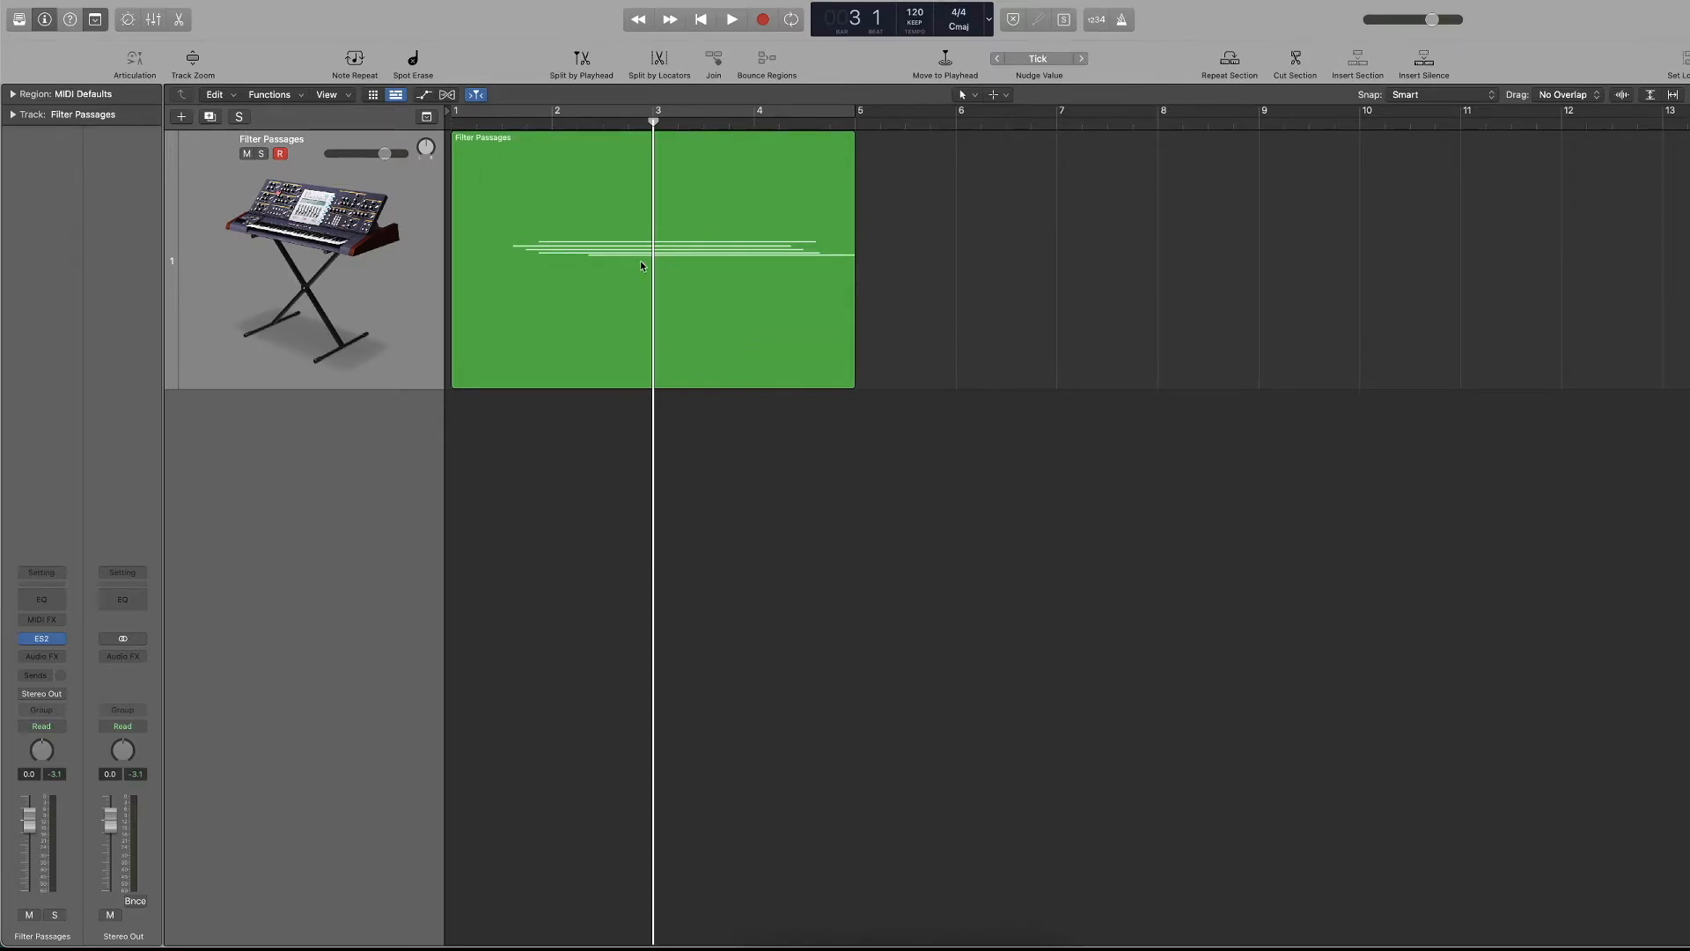
drag(660, 261, 1074, 268)
key(Delete)
key(Return)
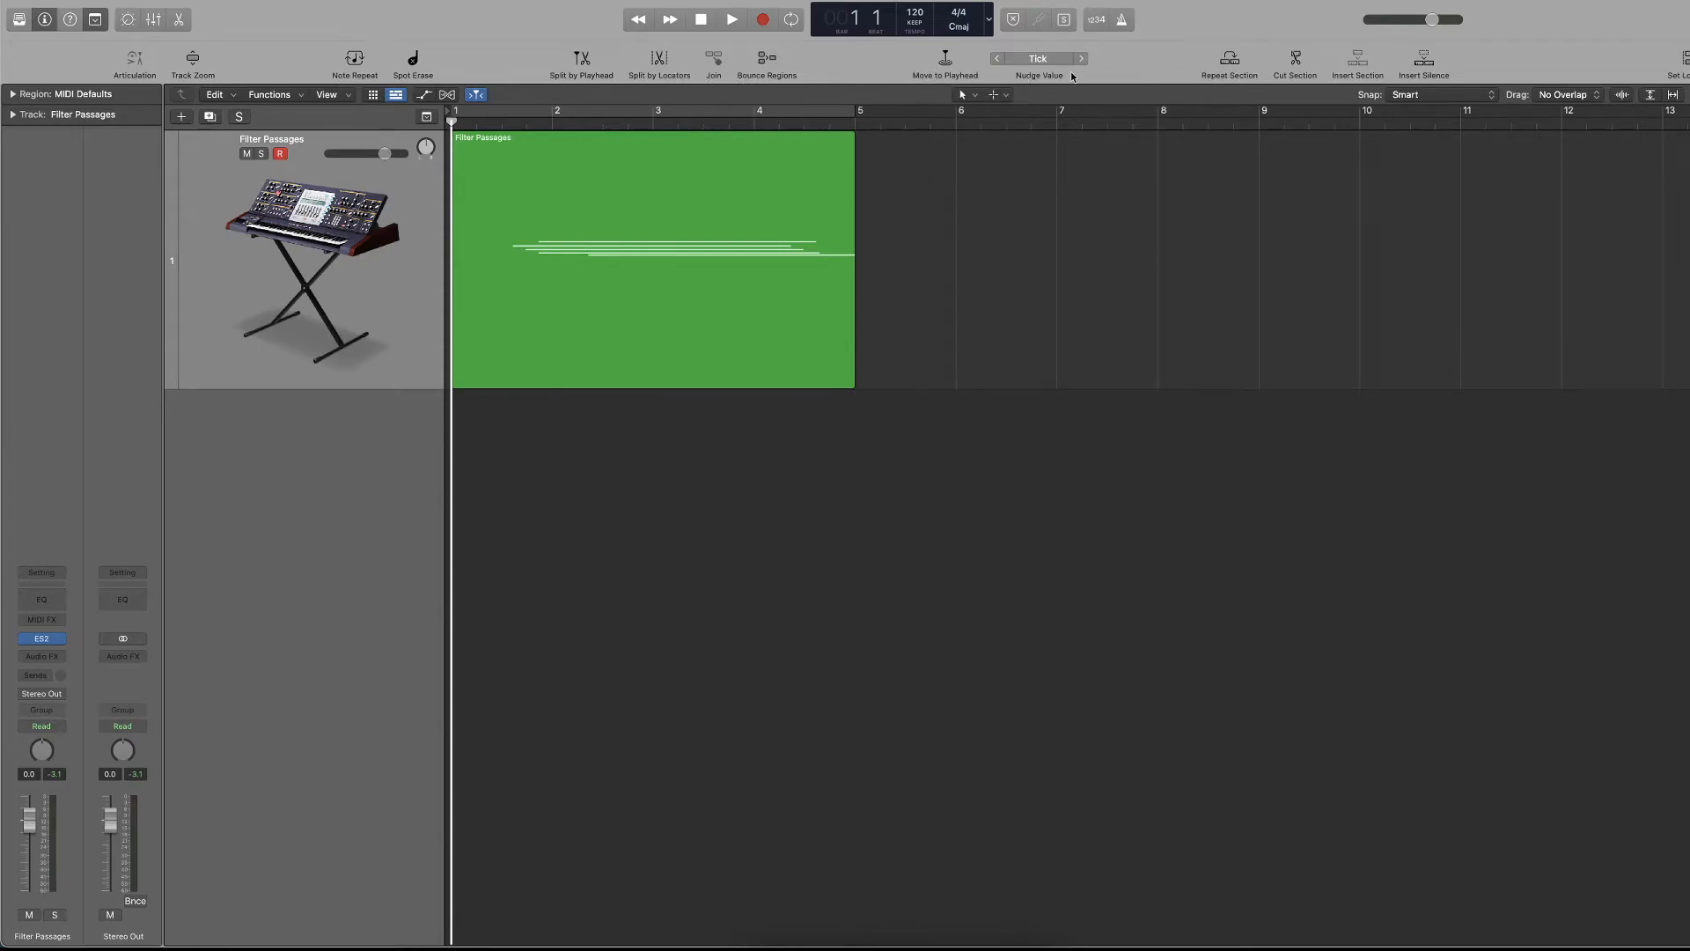
Move the Filter Passages region later on the timeline so that it starts at bar 2.
drag(615, 198, 637, 201)
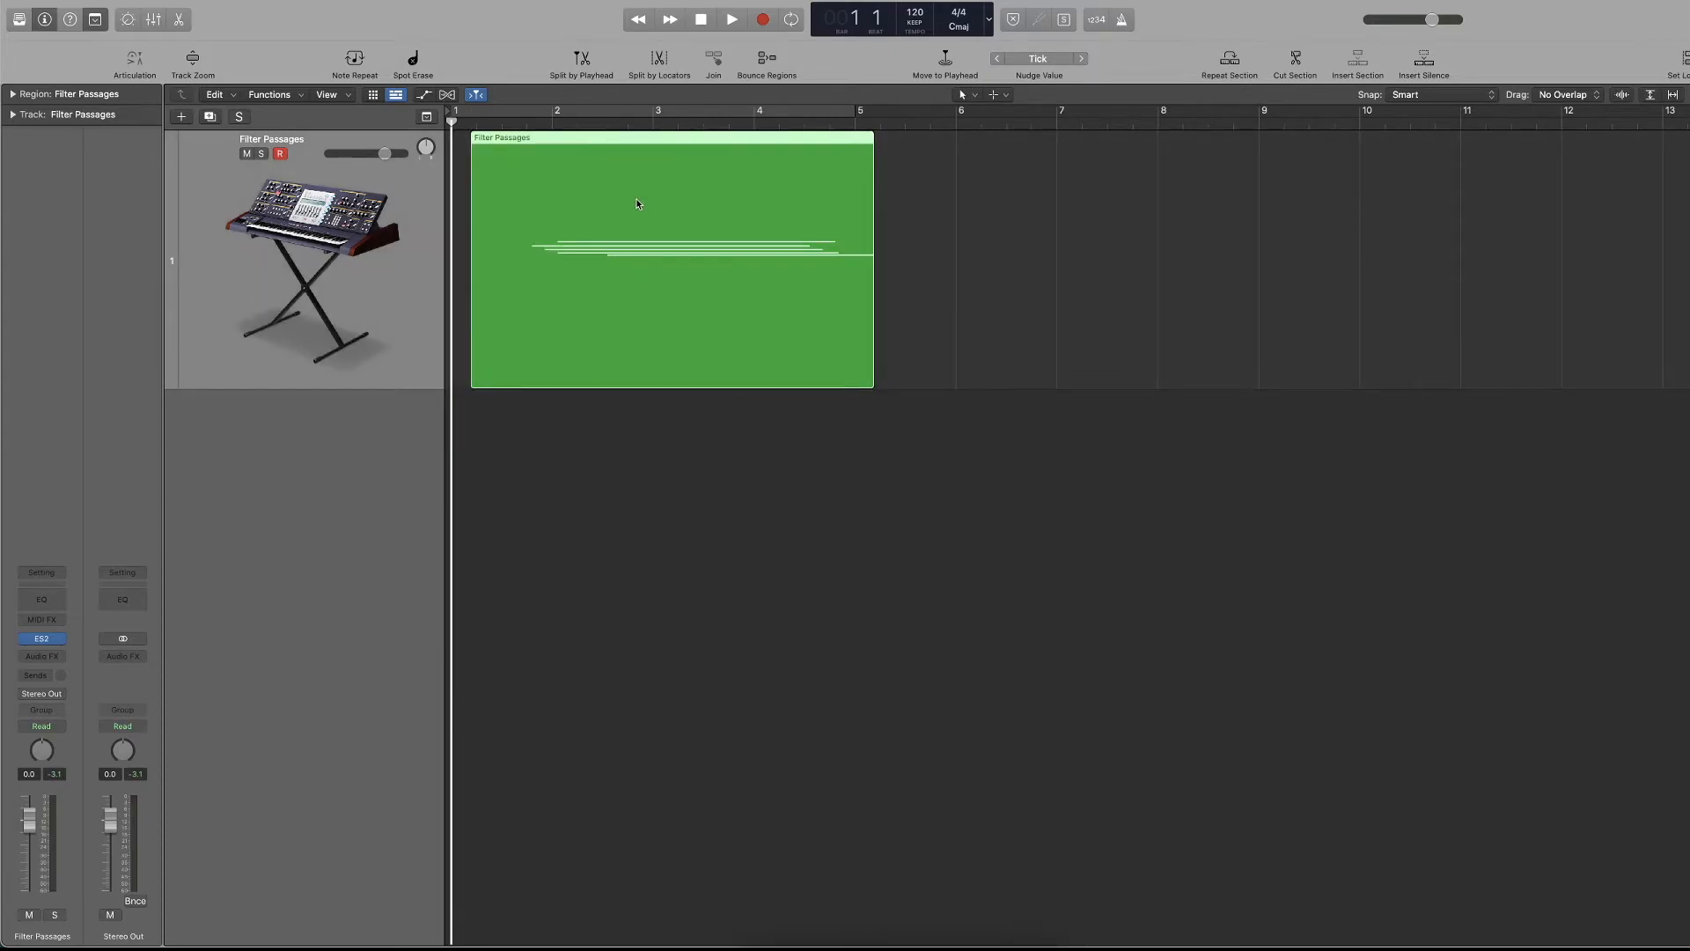
key(super+Right)
key(super+Right)
key(super+Left)
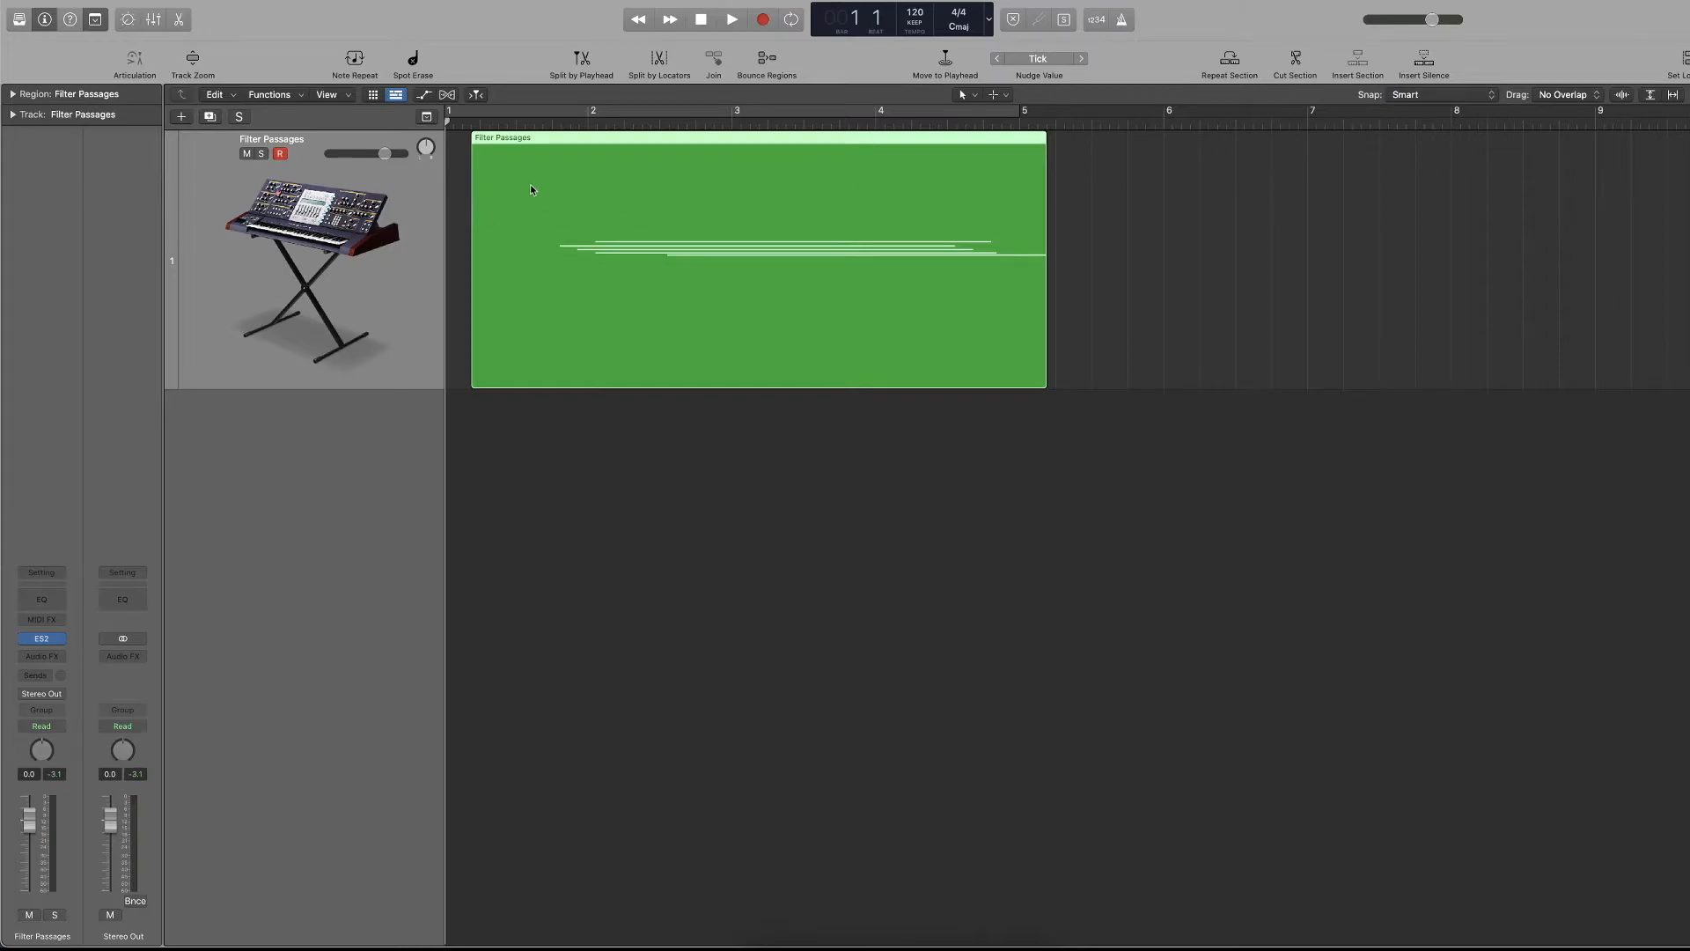
key(super+Right)
key(super+Right)
key(super+Left)
drag(491, 160, 665, 164)
Set Snap to Bar and move the region forward and back to bar 2 in whole-bar increments.
click(1439, 95)
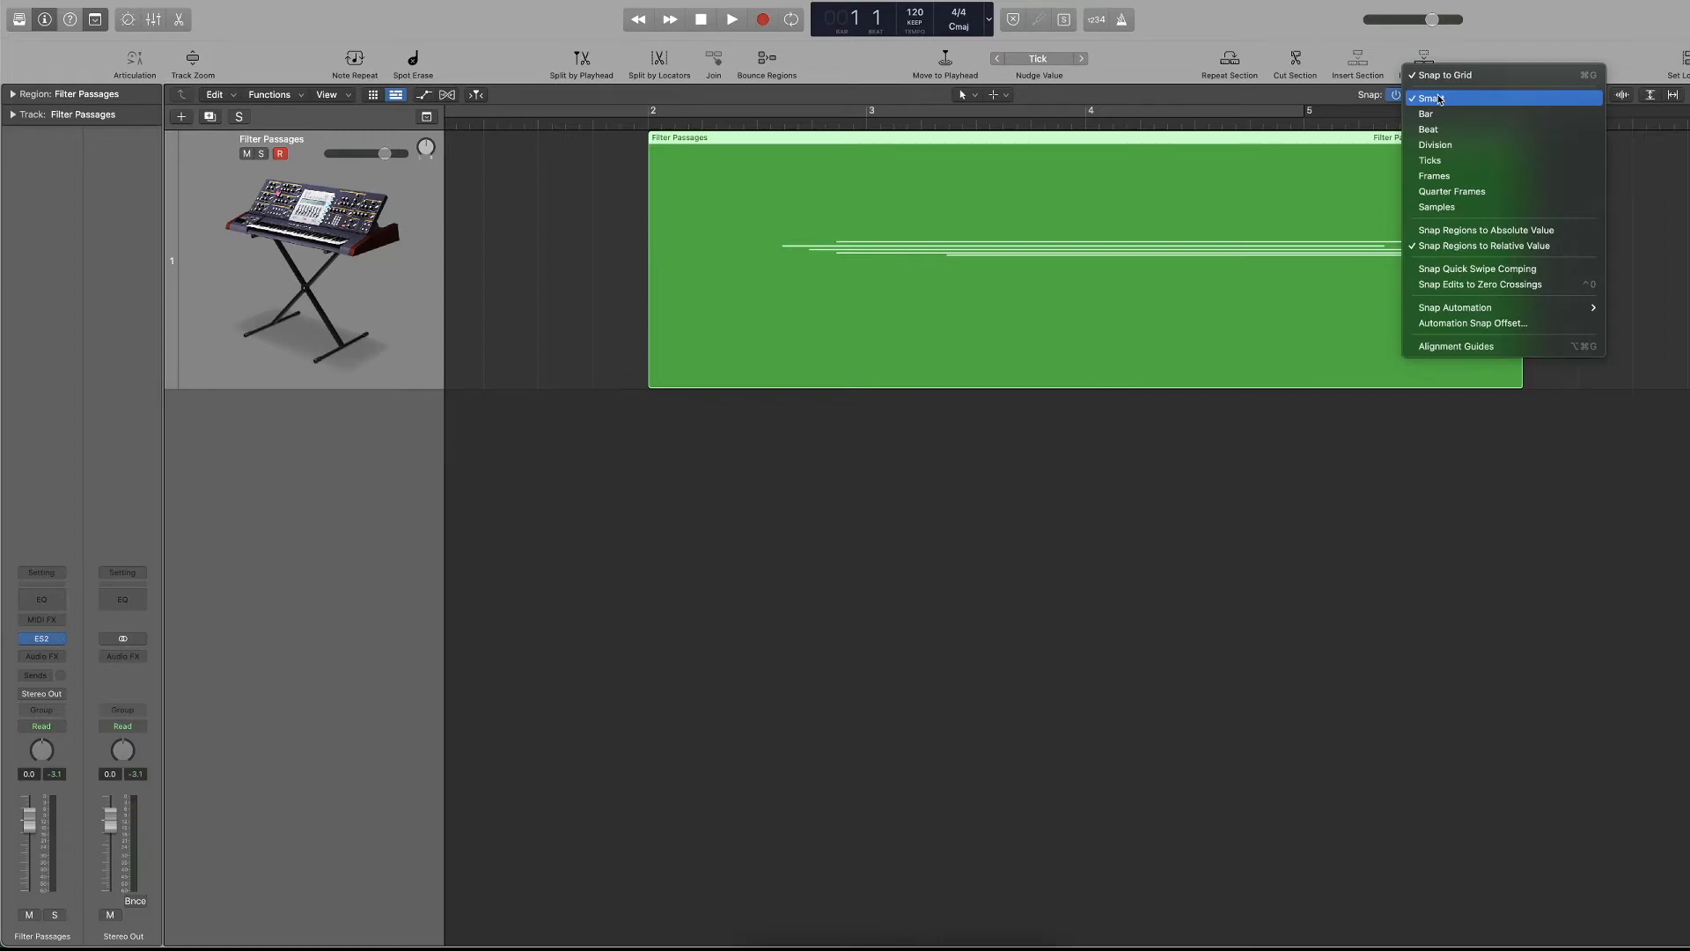
click(1426, 113)
drag(686, 139, 1046, 138)
drag(1185, 139, 718, 173)
Set Snap to Beat, shift the region slightly later, and change Snap to Division.
click(1432, 95)
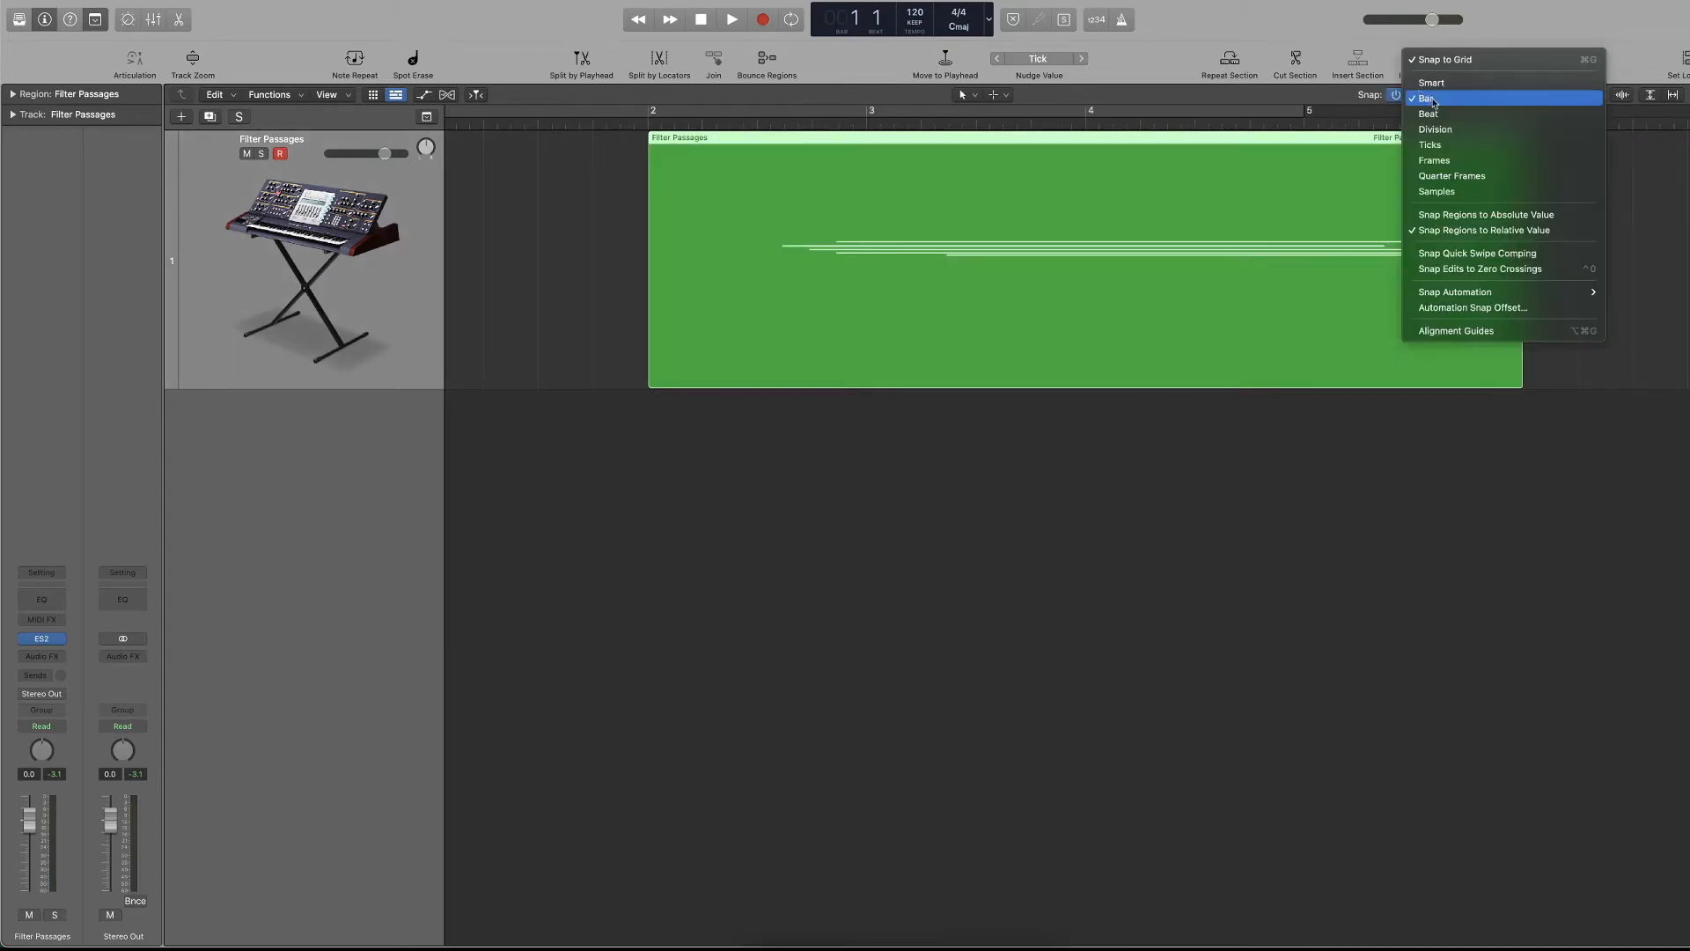
click(1427, 114)
drag(748, 138, 794, 139)
click(1432, 96)
click(1427, 114)
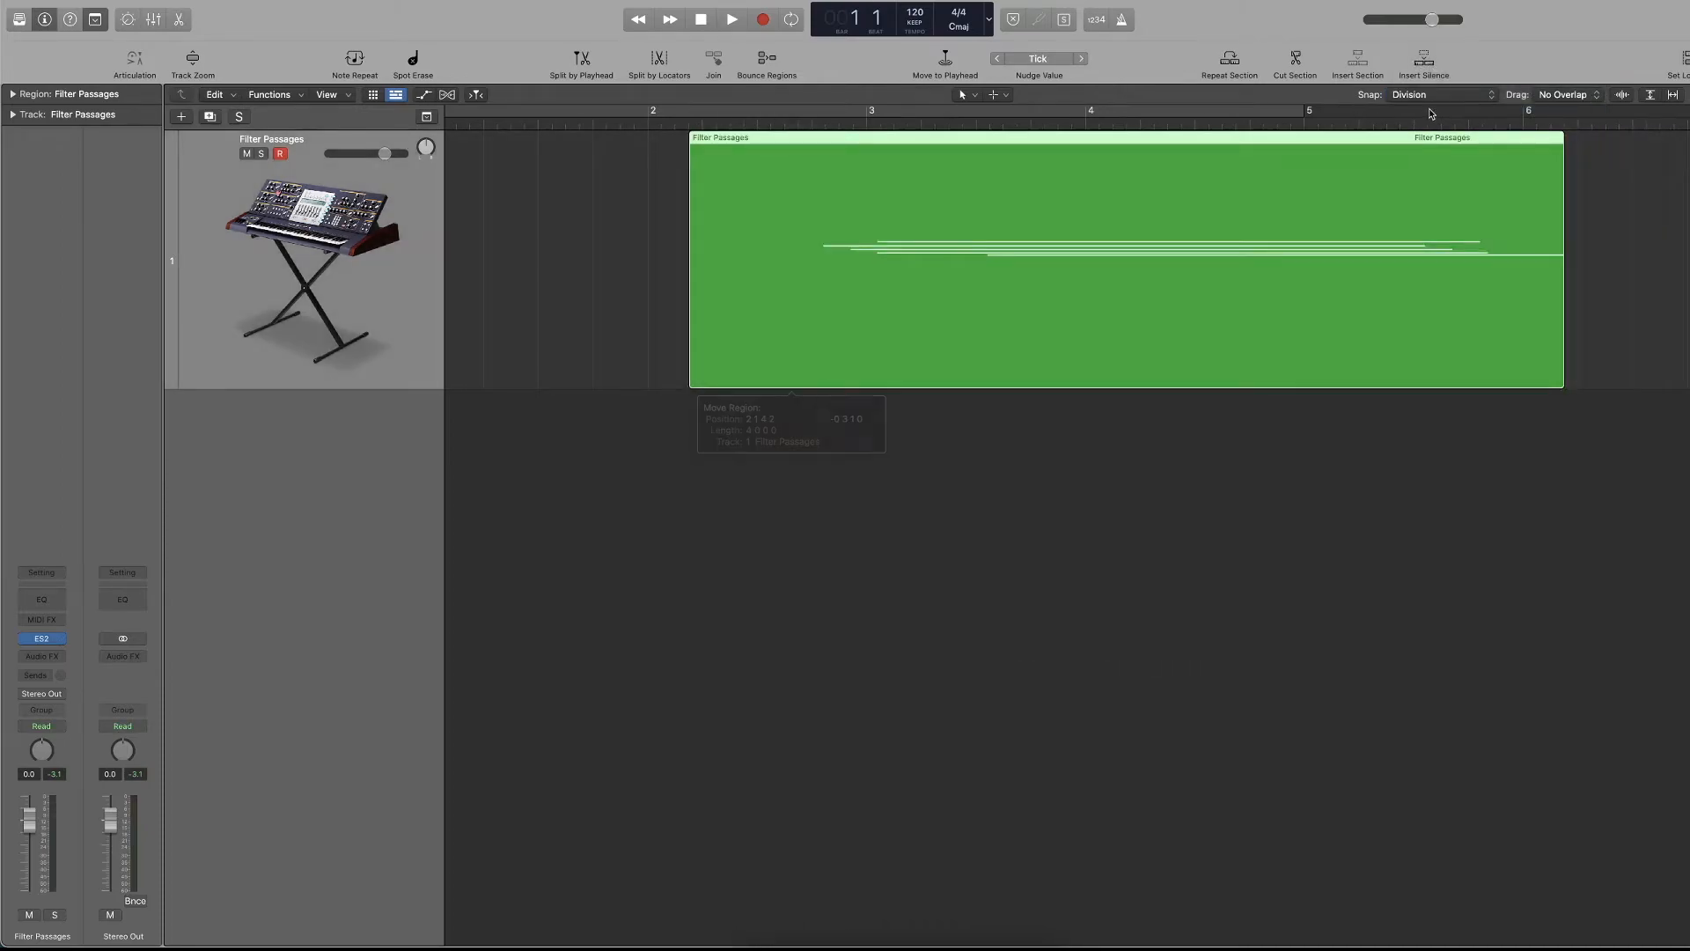
Move the region with Snap set to Frames, and with Quarter Frames bring its start back to bar 2.
click(1431, 95)
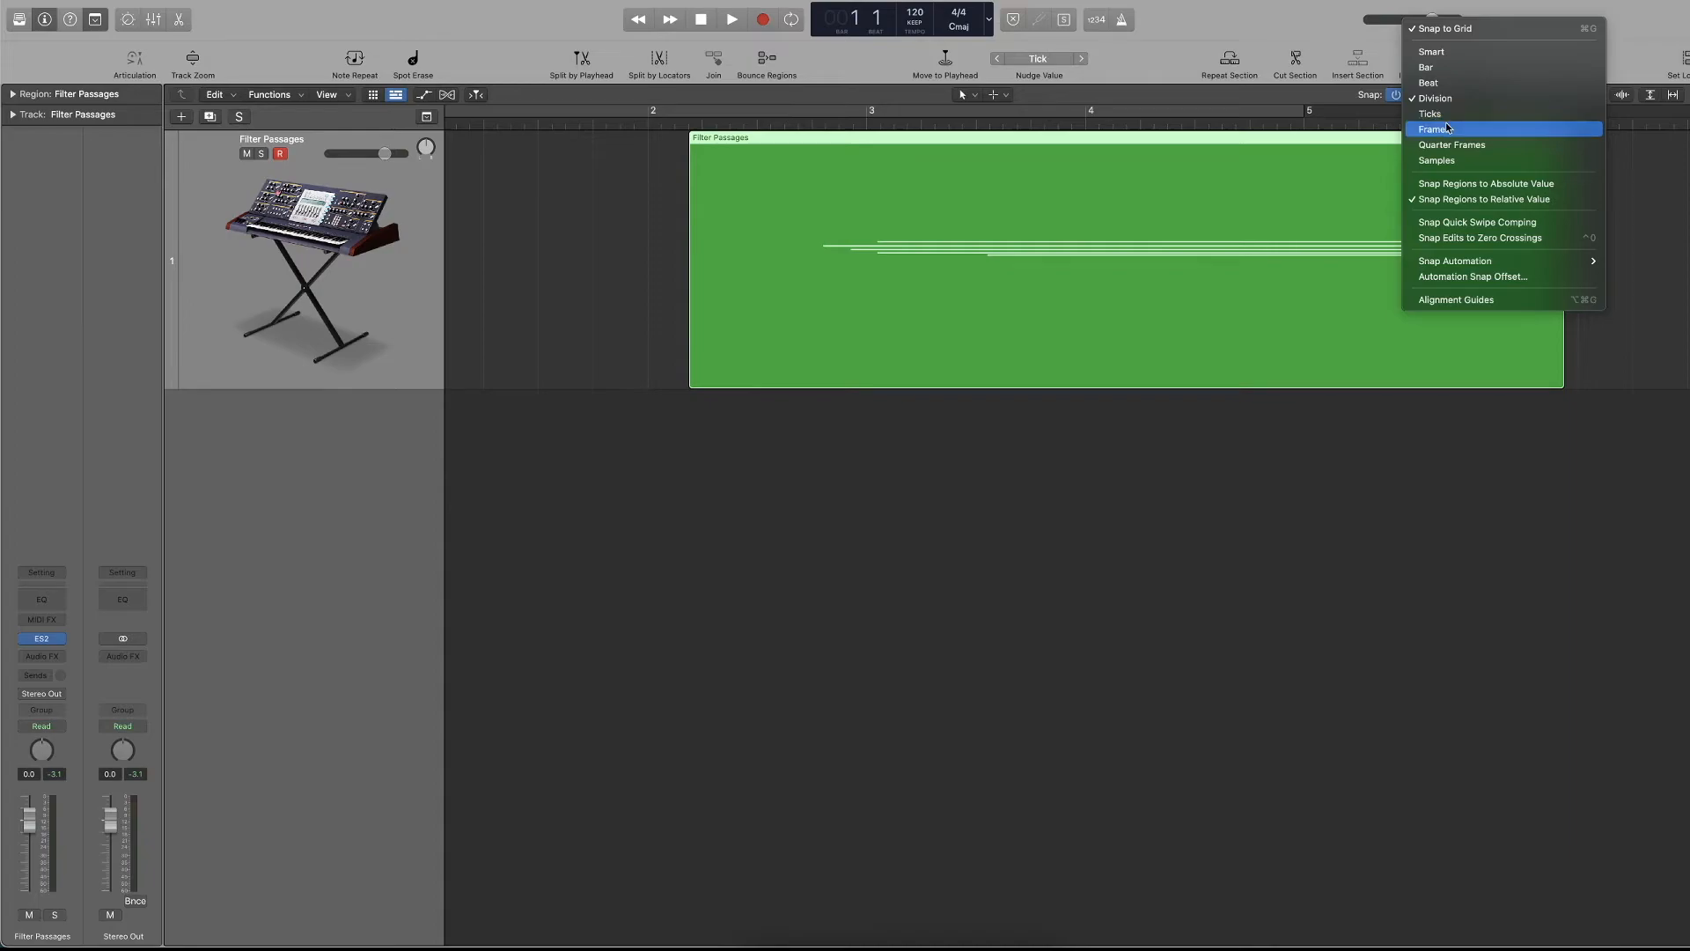
click(1448, 128)
drag(711, 138, 729, 139)
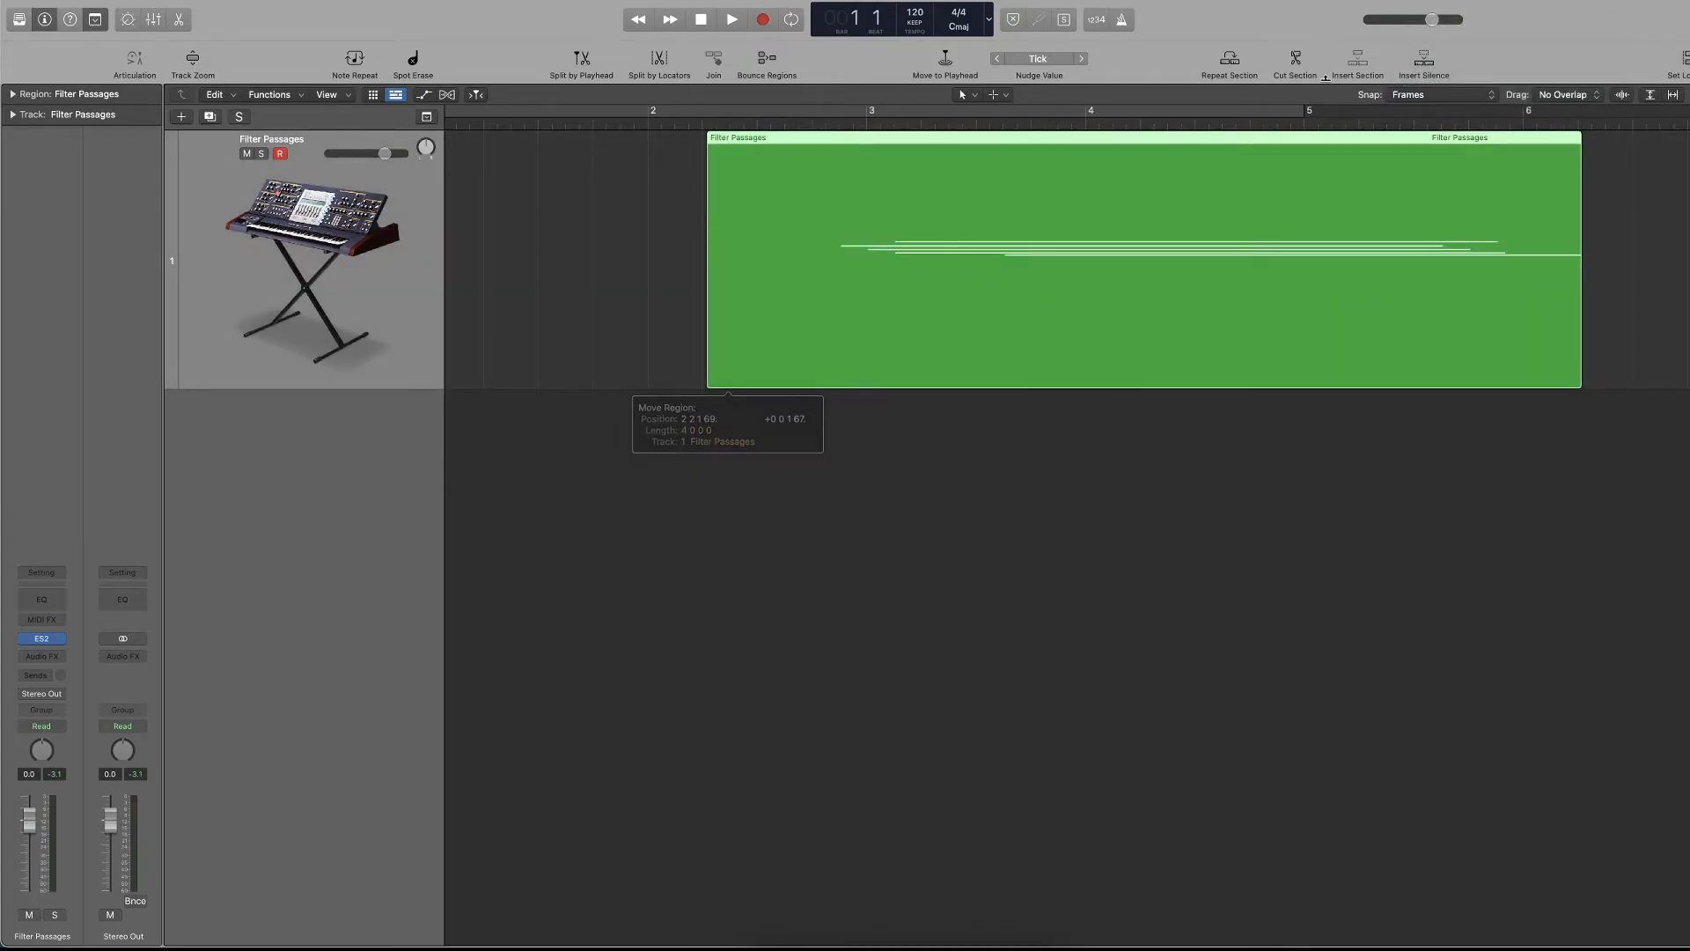
click(1443, 94)
click(1451, 114)
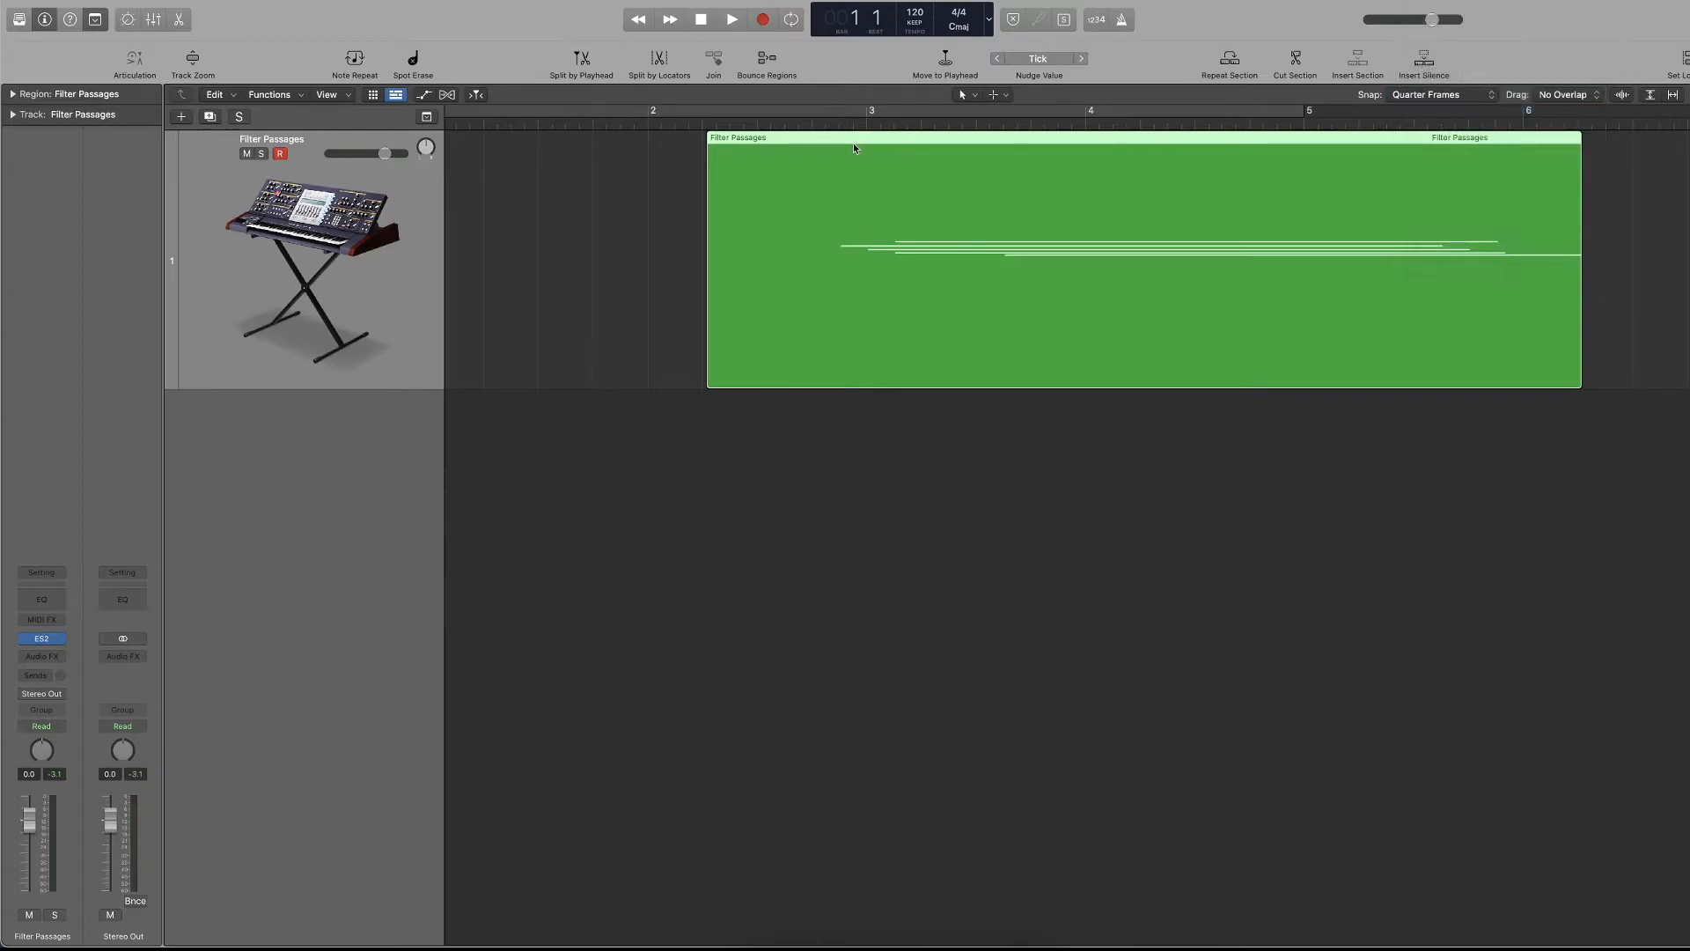
drag(800, 146, 822, 147)
drag(798, 146, 736, 141)
Set Snap to Smart, shift the region slightly past bar 2, and switch snapping off.
click(1427, 102)
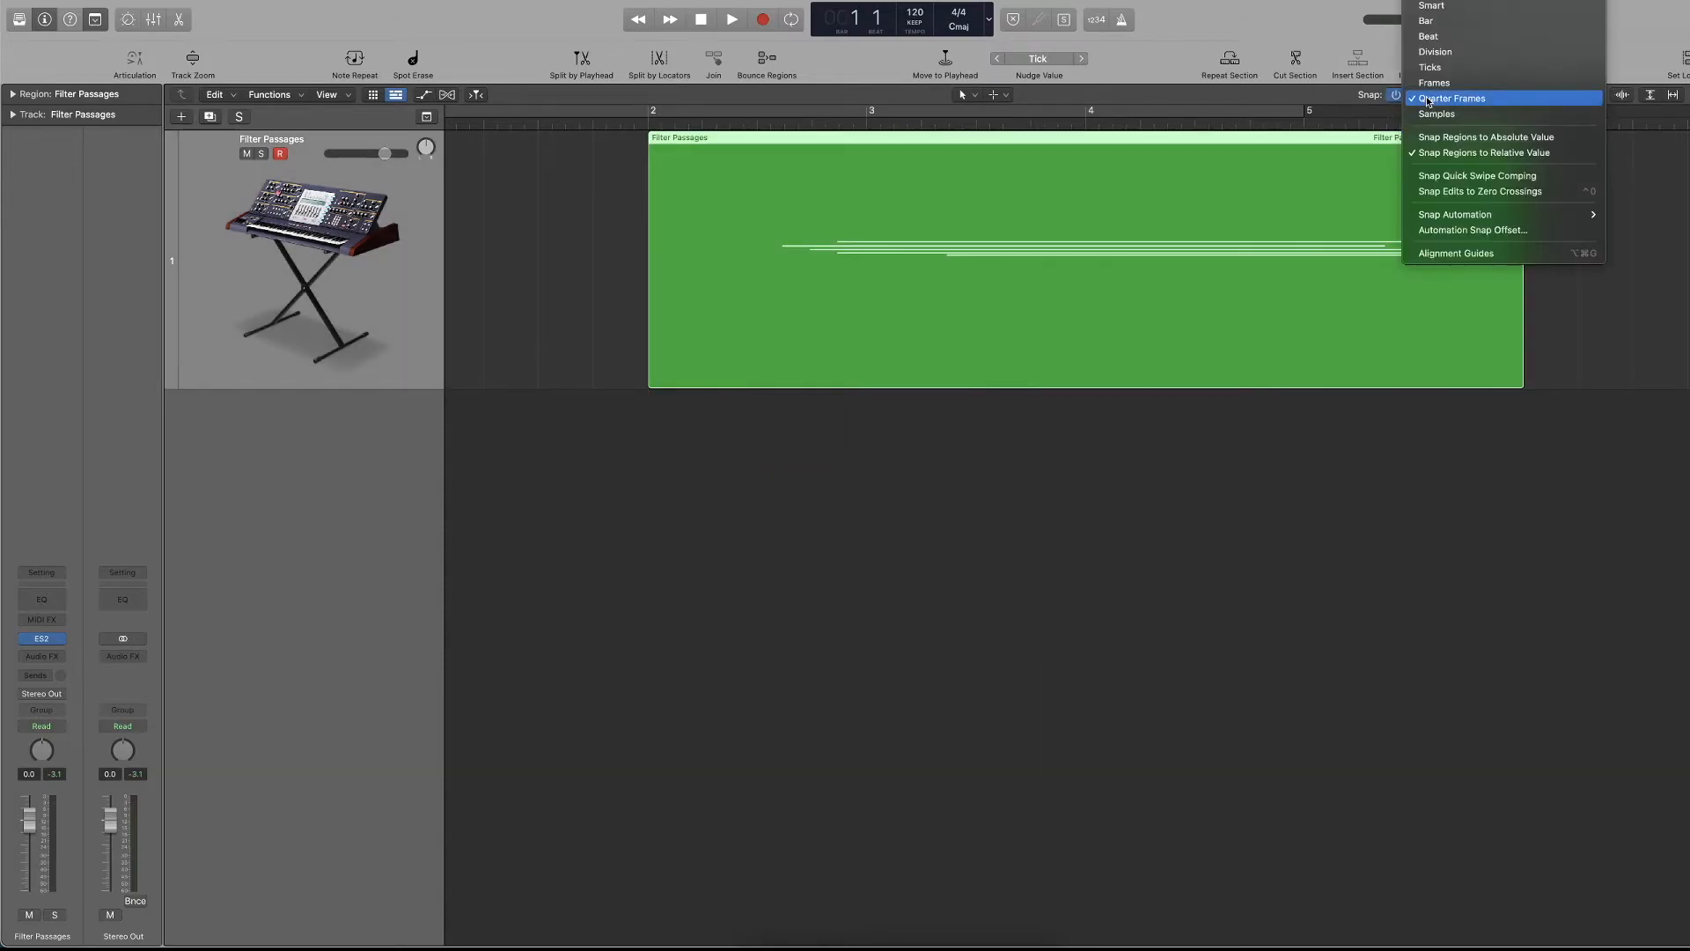
click(1444, 9)
mouse_move(665, 143)
mouse_down()
mouse_move(857, 162)
mouse_move(653, 162)
mouse_move(669, 160)
mouse_up()
click(1397, 94)
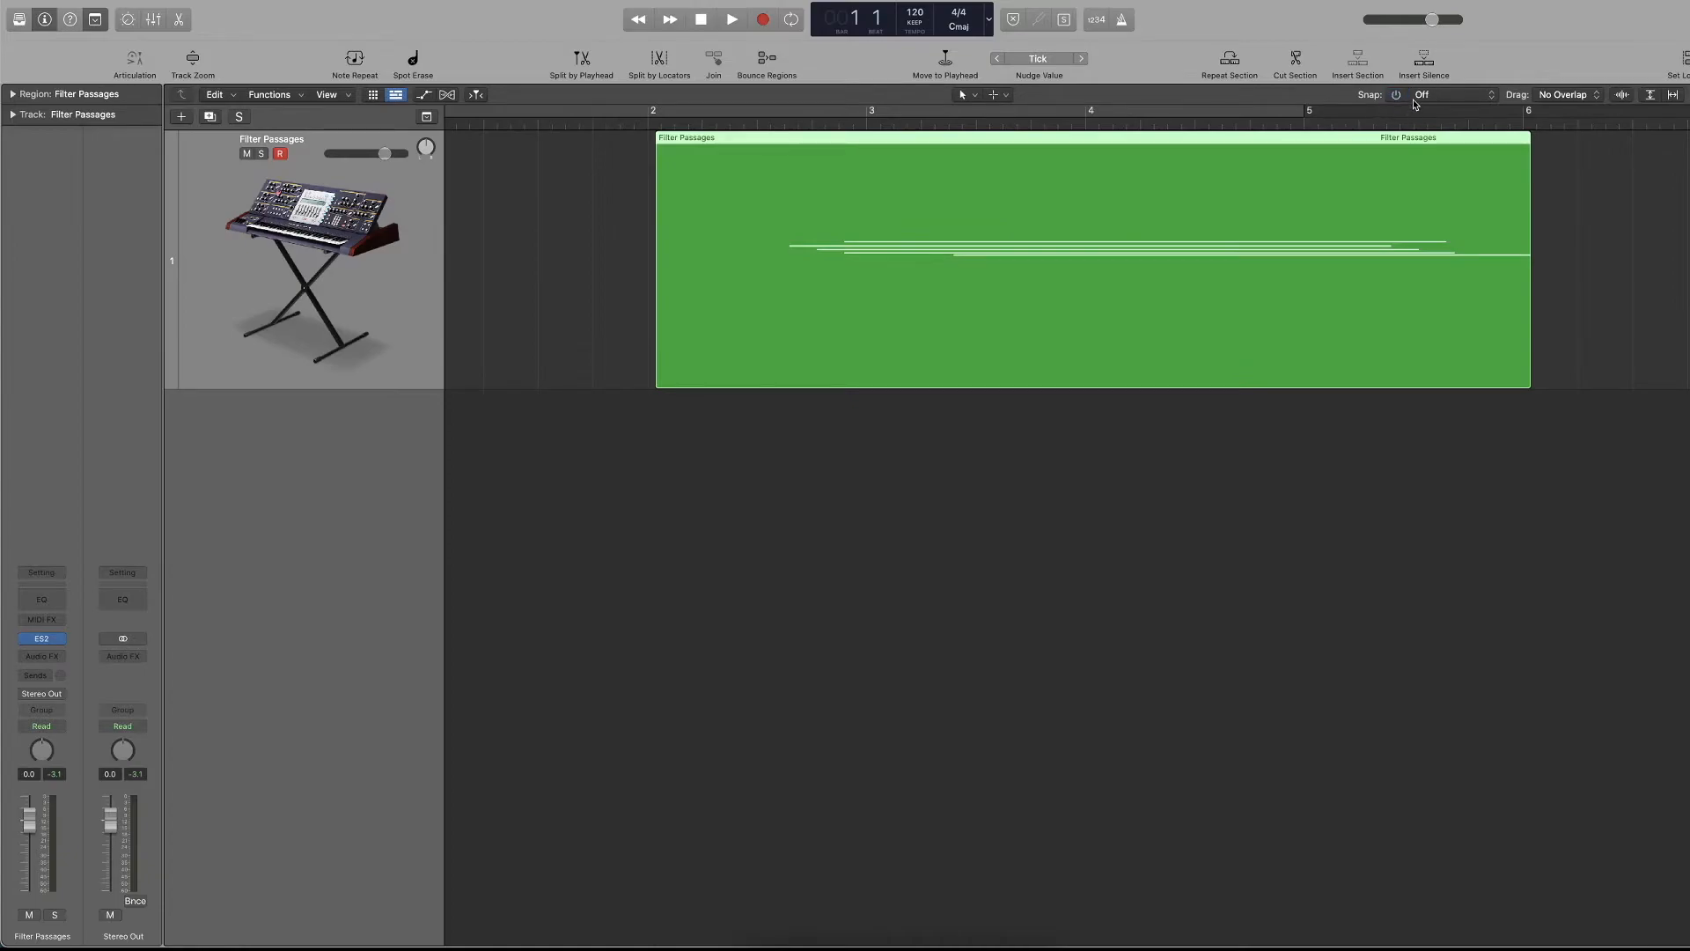
Set Snap to Quarter Frames and move the region slightly earlier, just past bar 2.
click(1422, 95)
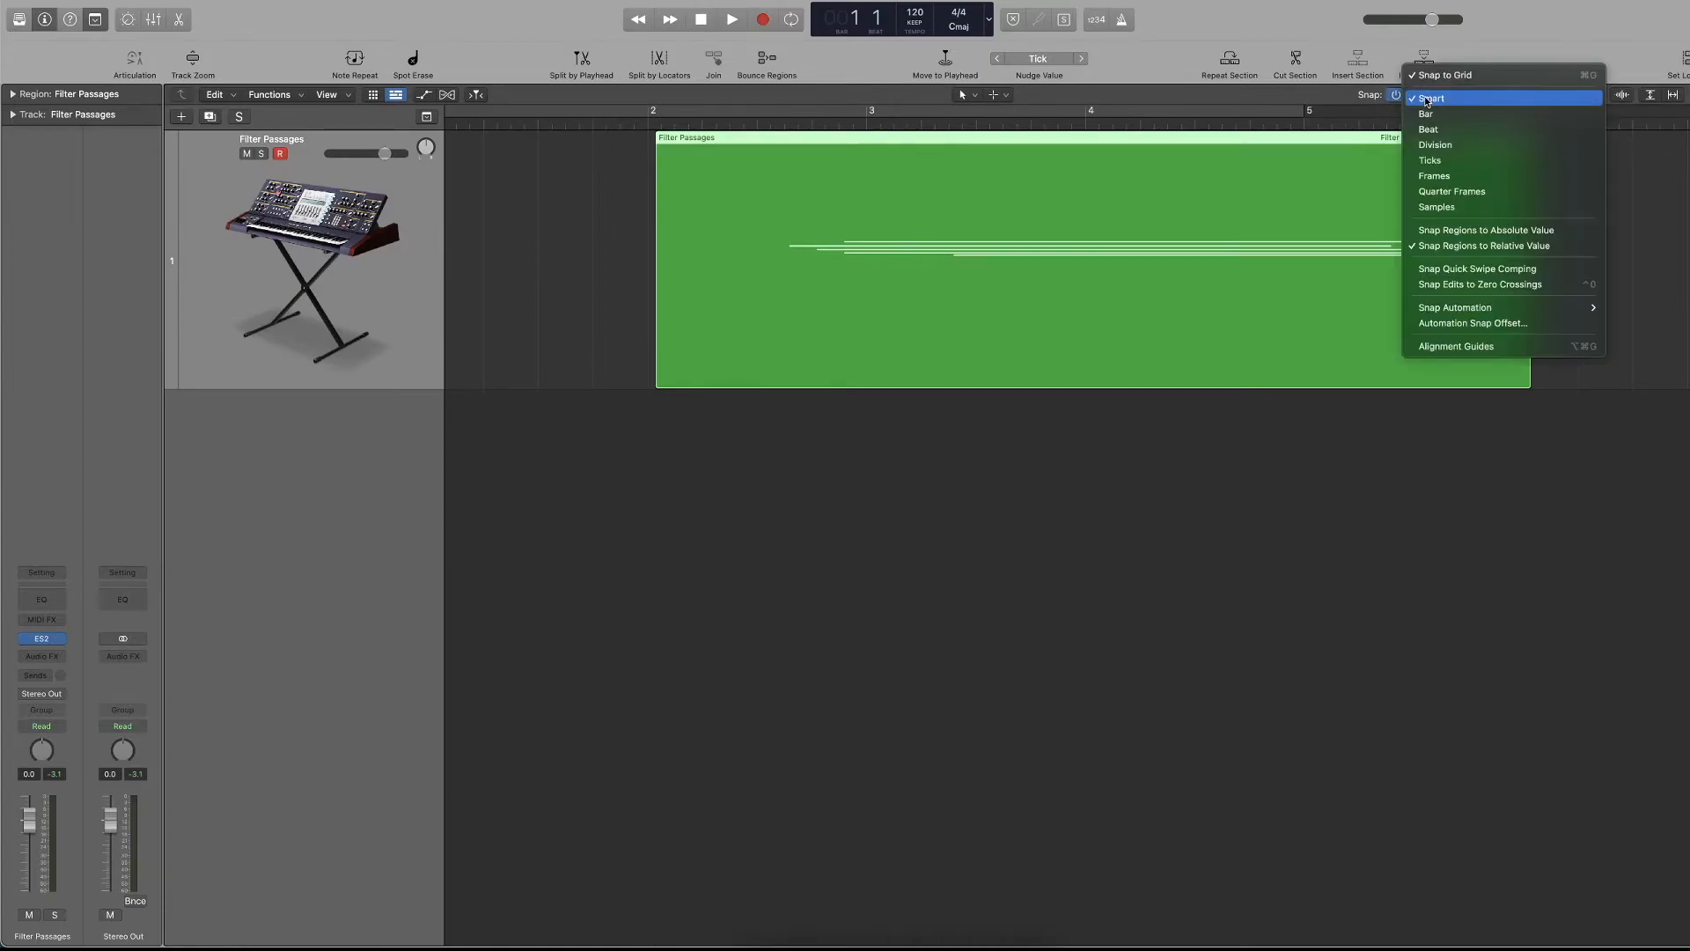
click(1448, 190)
drag(673, 139, 668, 139)
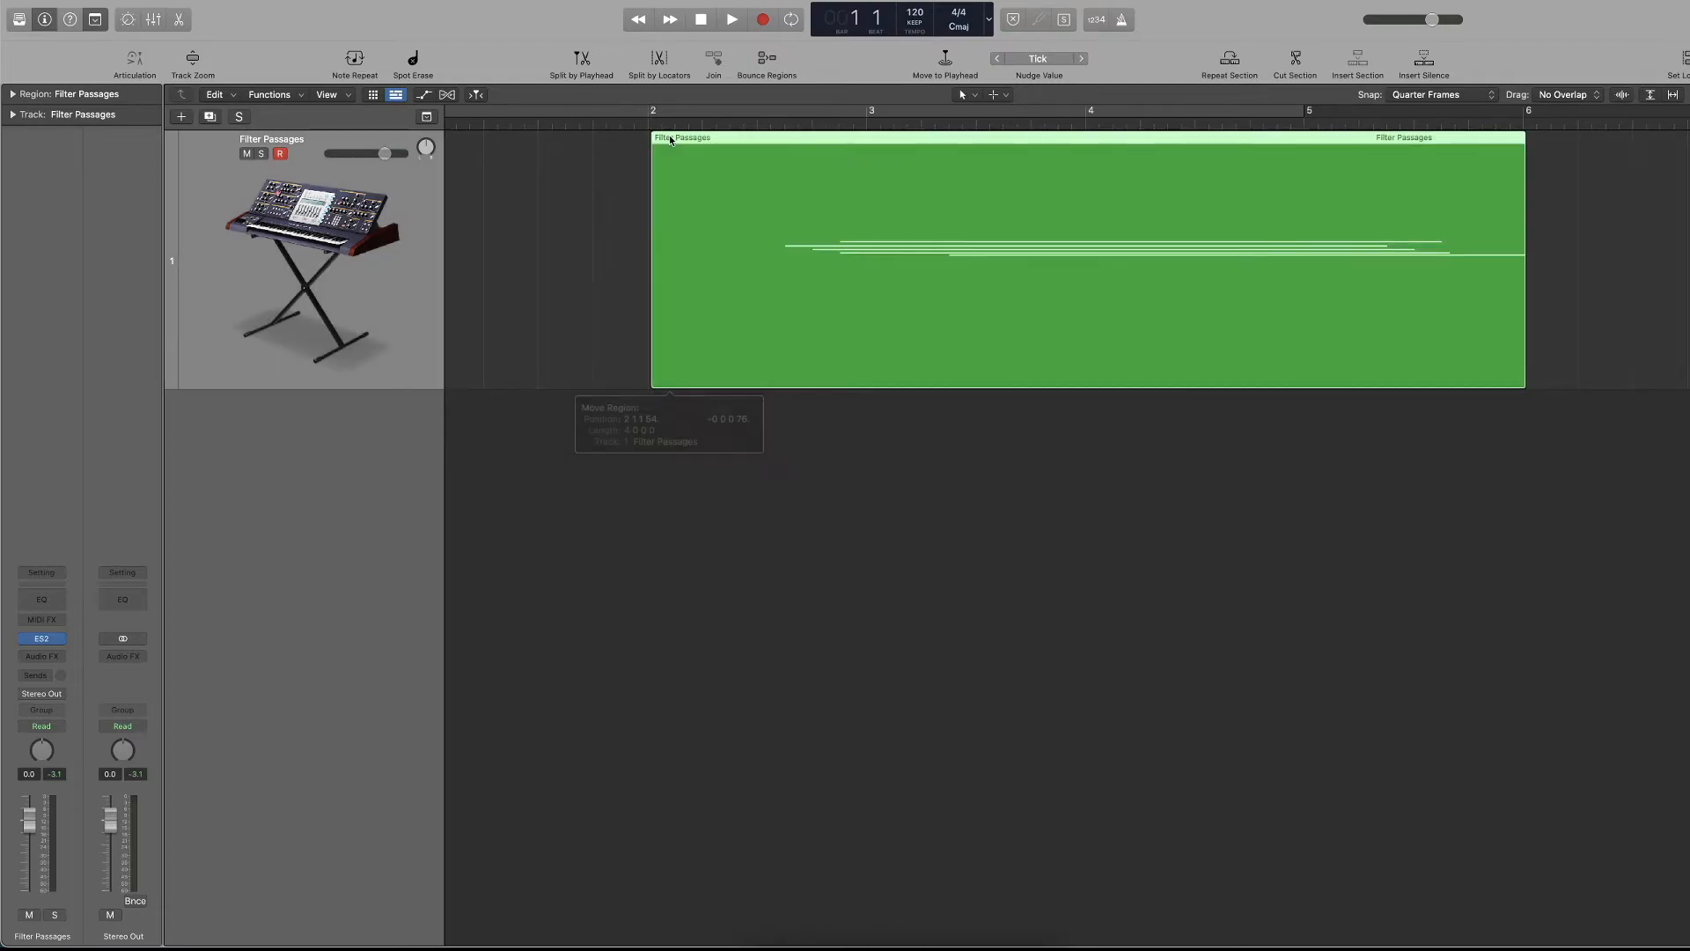
Set Snap back to Smart and align the region's start precisely with bar 2.
click(1452, 97)
click(1454, 13)
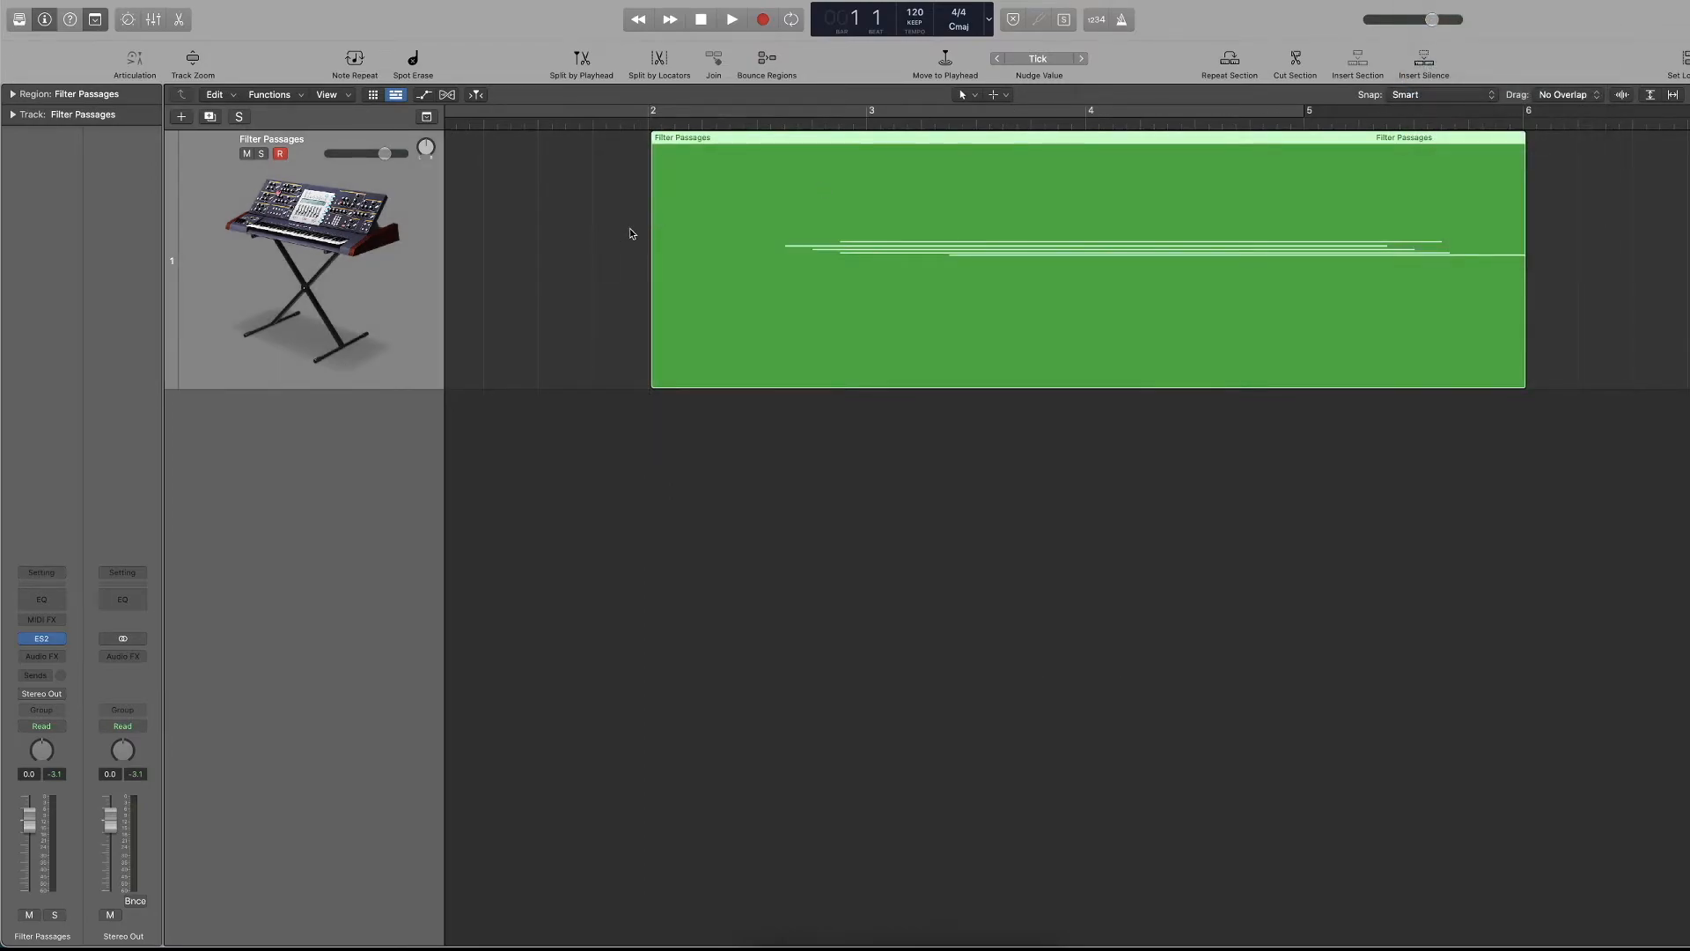
scroll(634, 225, up, 10)
scroll(633, 226, up, 8)
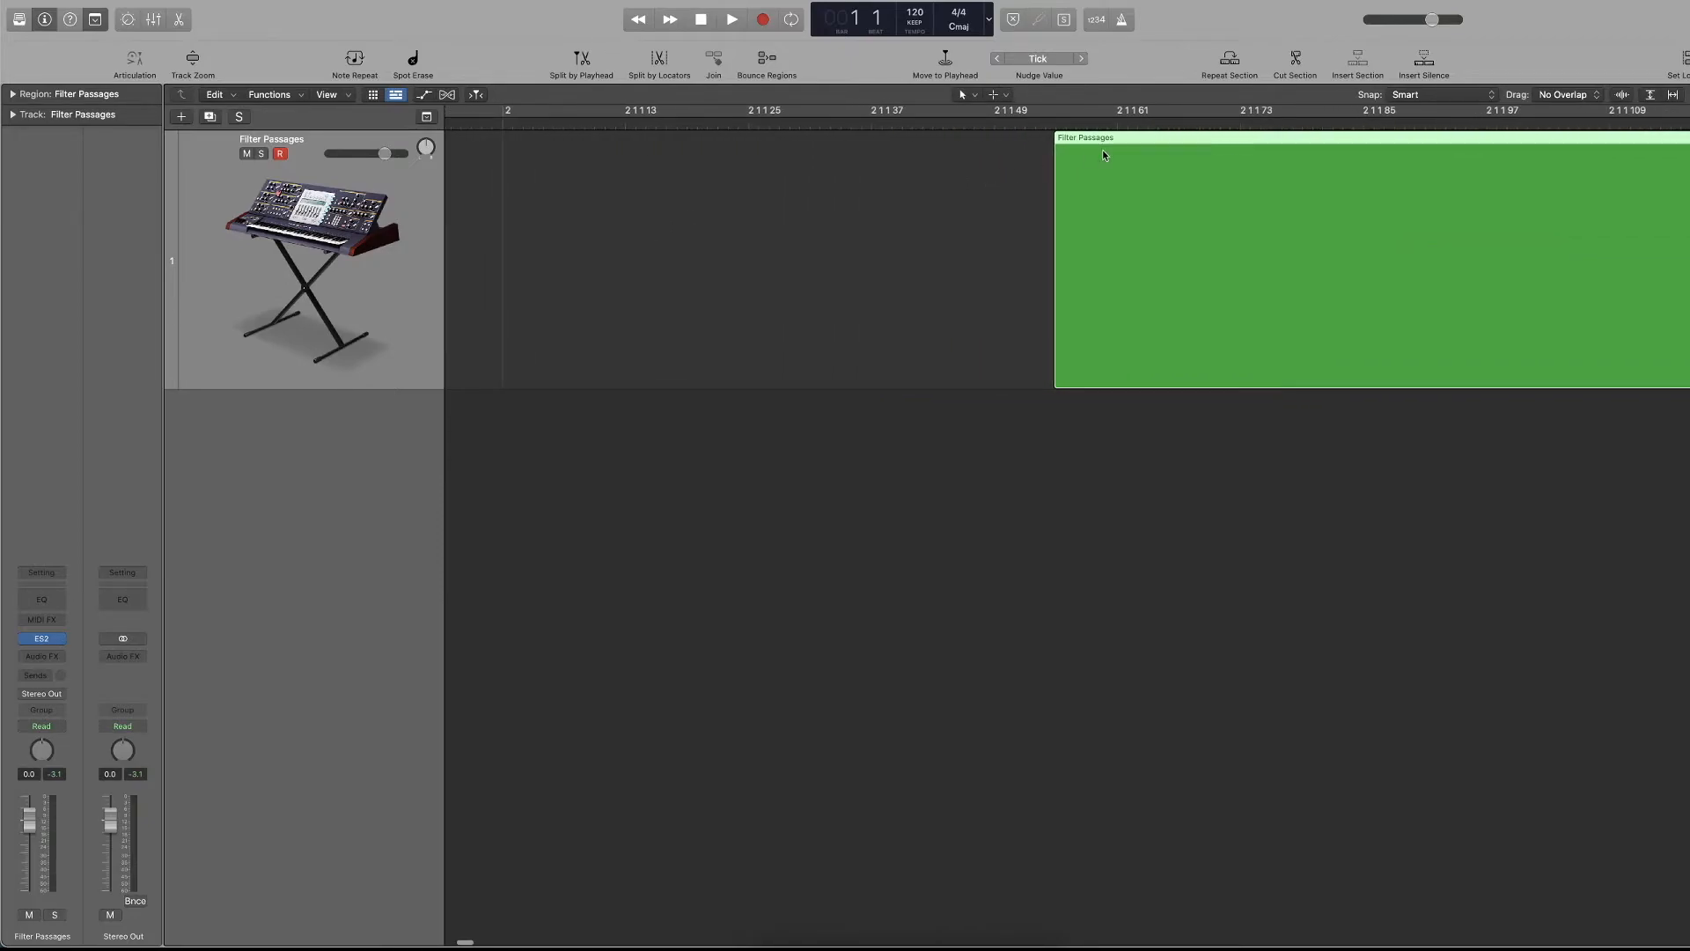
drag(1096, 145, 949, 142)
scroll(949, 142, down, 15)
mouse_move(567, 146)
mouse_down()
mouse_move(594, 145)
mouse_move(565, 145)
mouse_up()
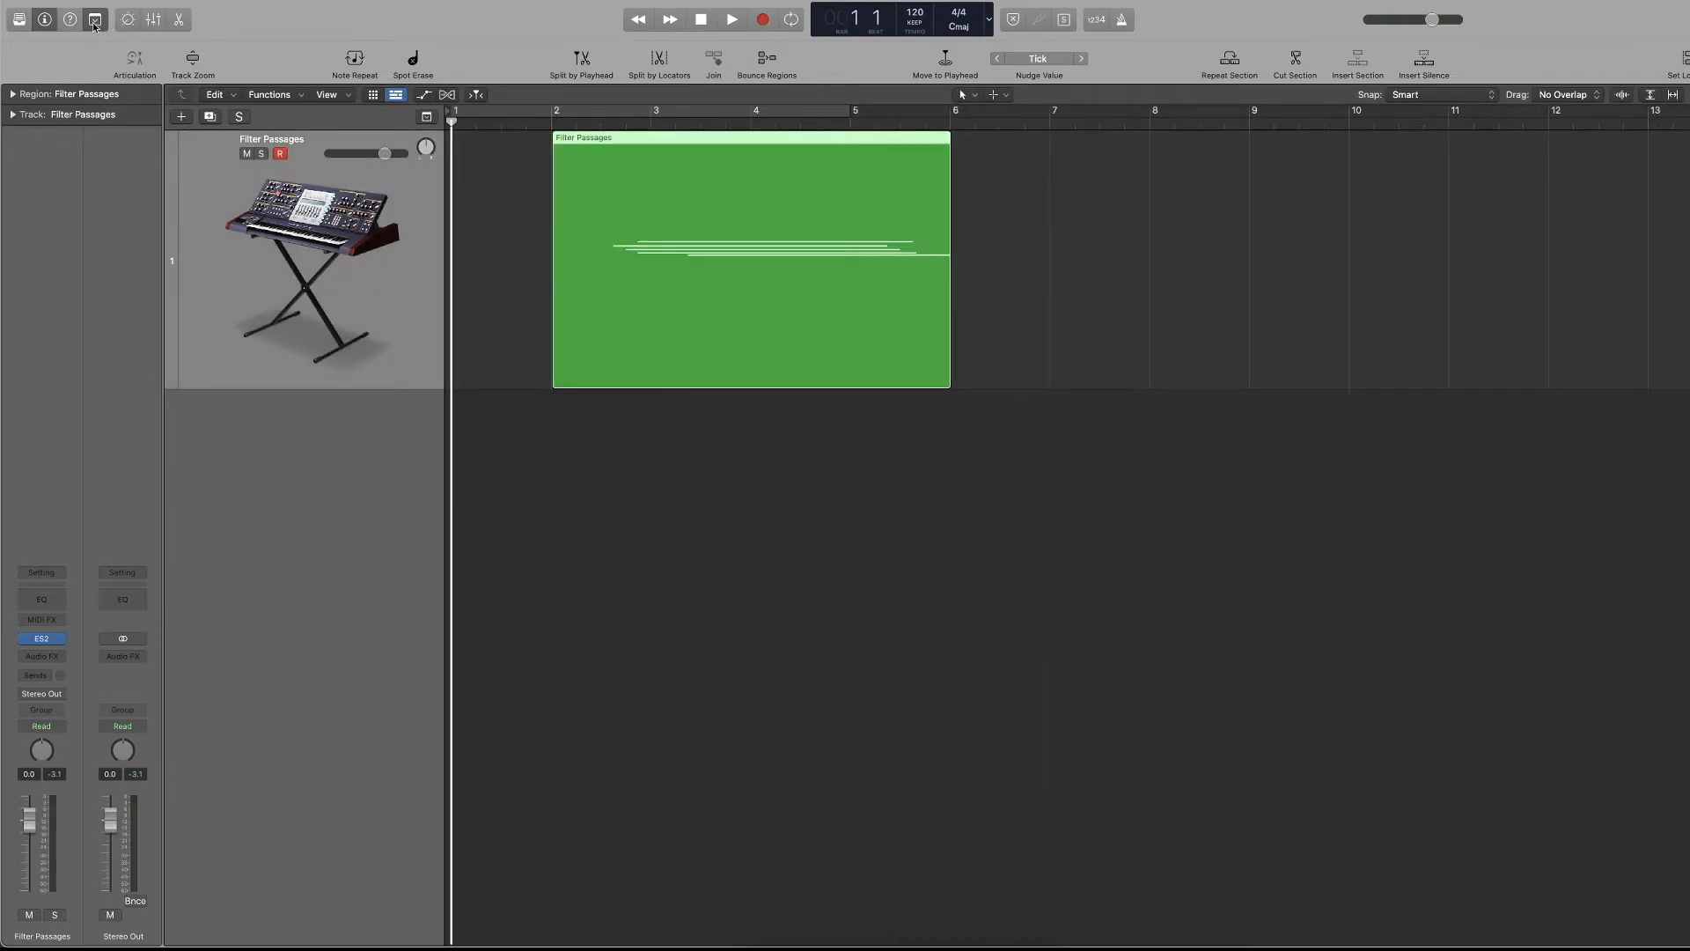
Hide the toolbar, show the Smart Controls, and compare their Master and Track views, ending on Track.
click(95, 19)
click(127, 19)
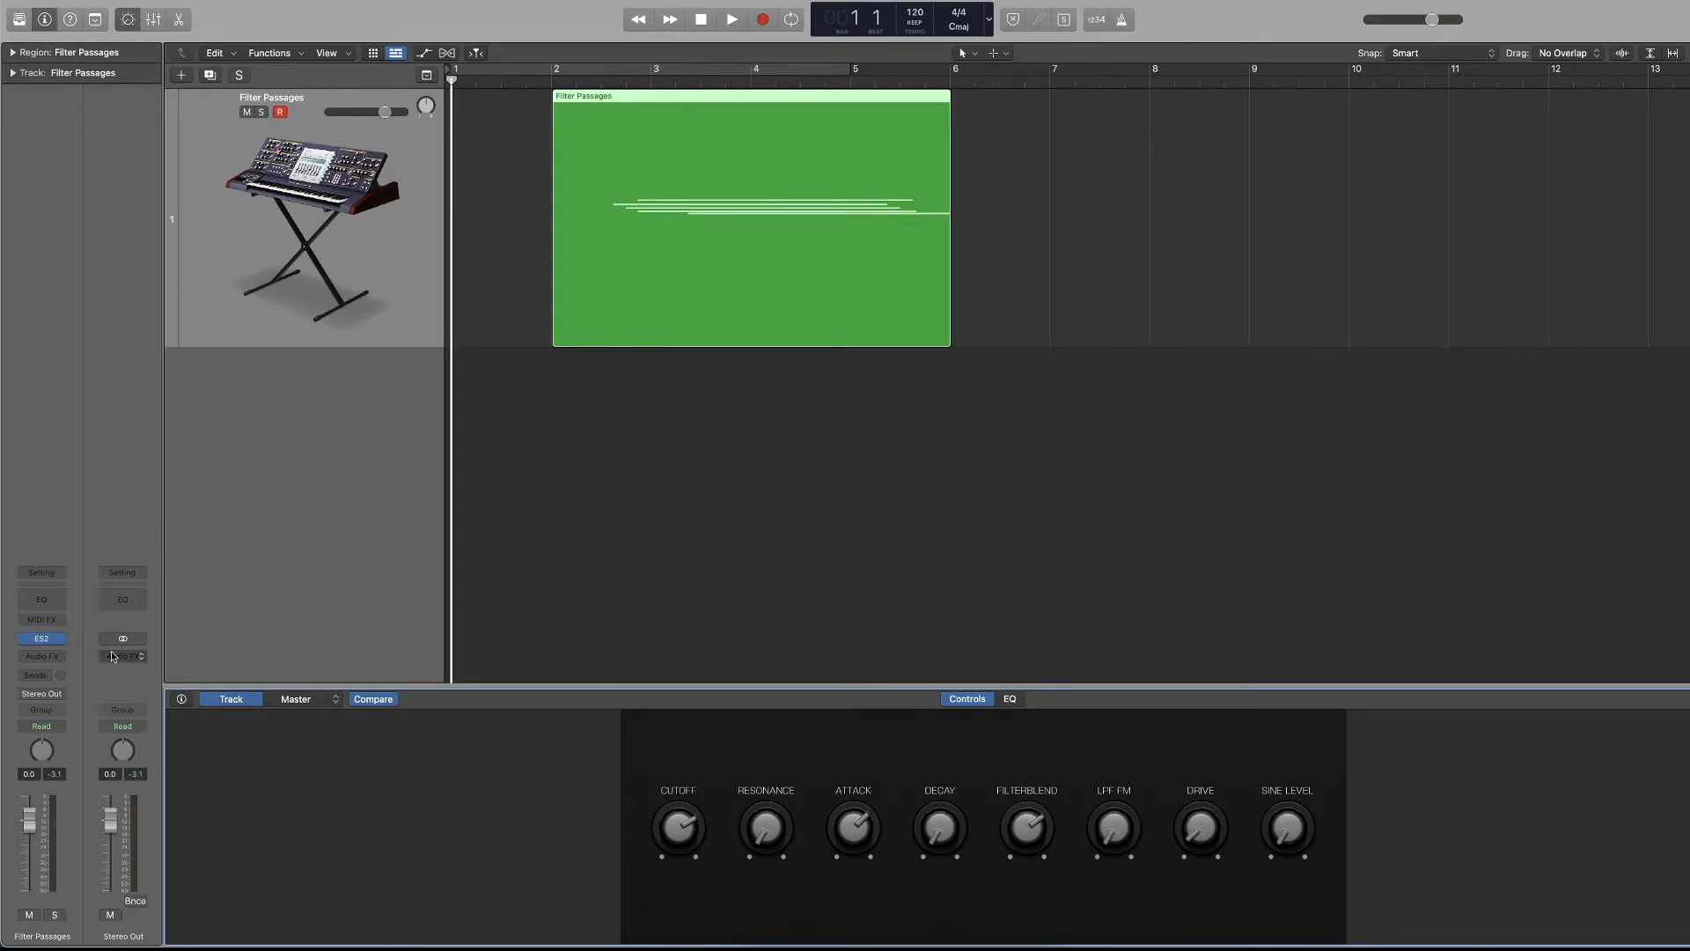
click(286, 701)
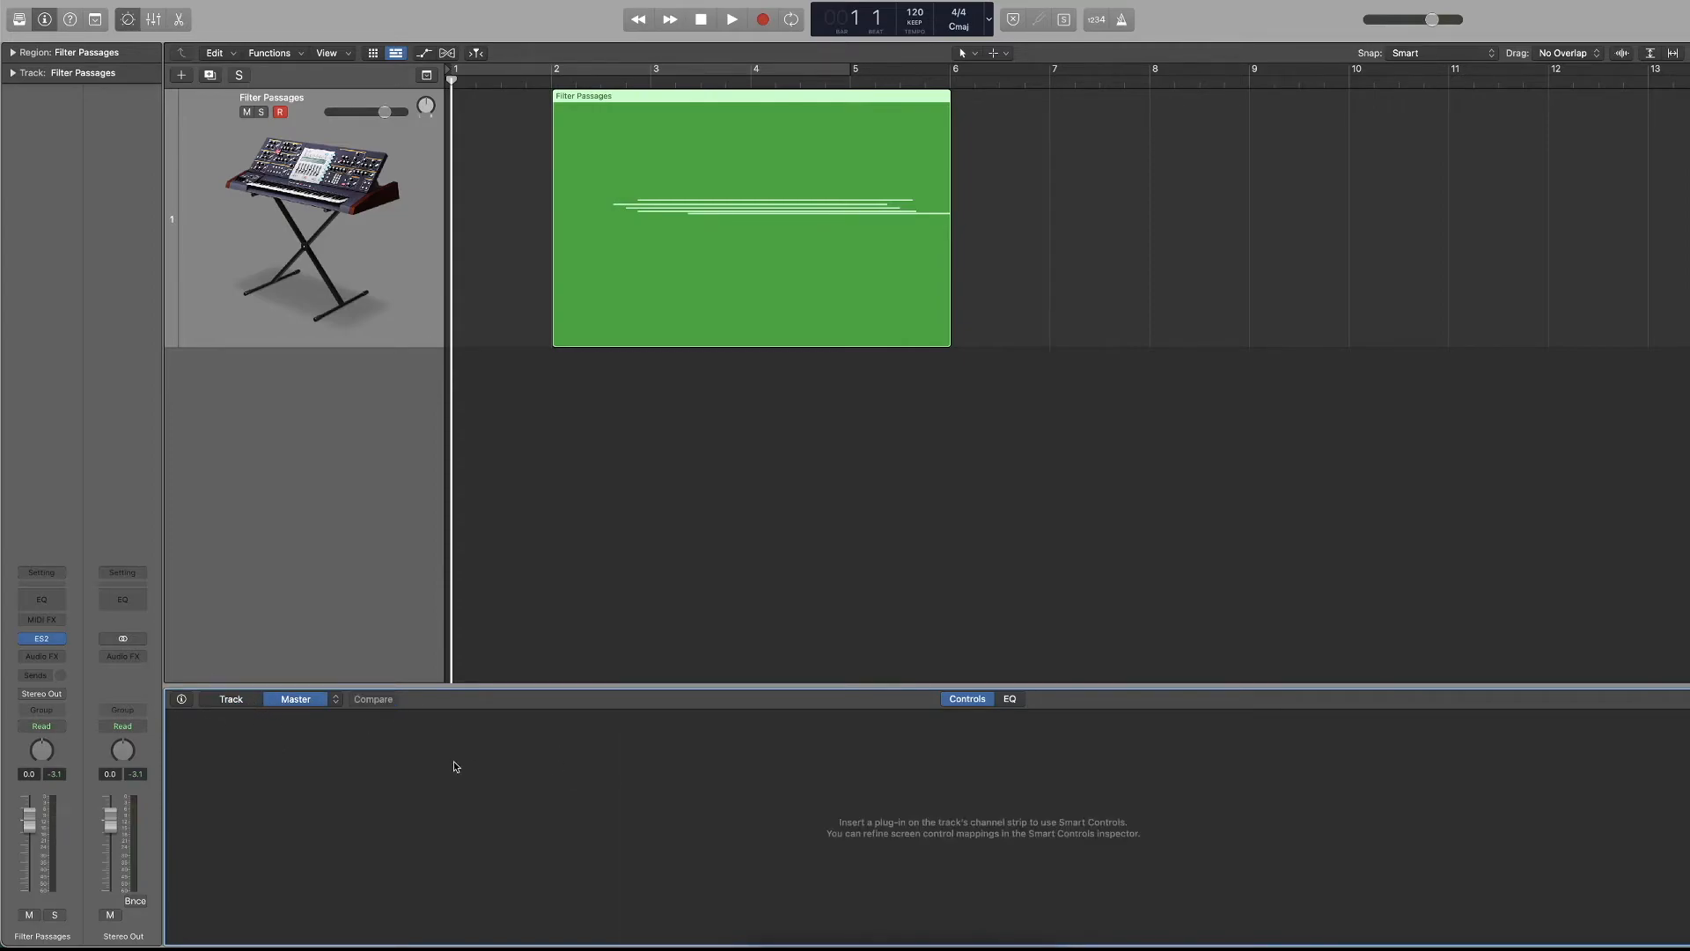
click(228, 702)
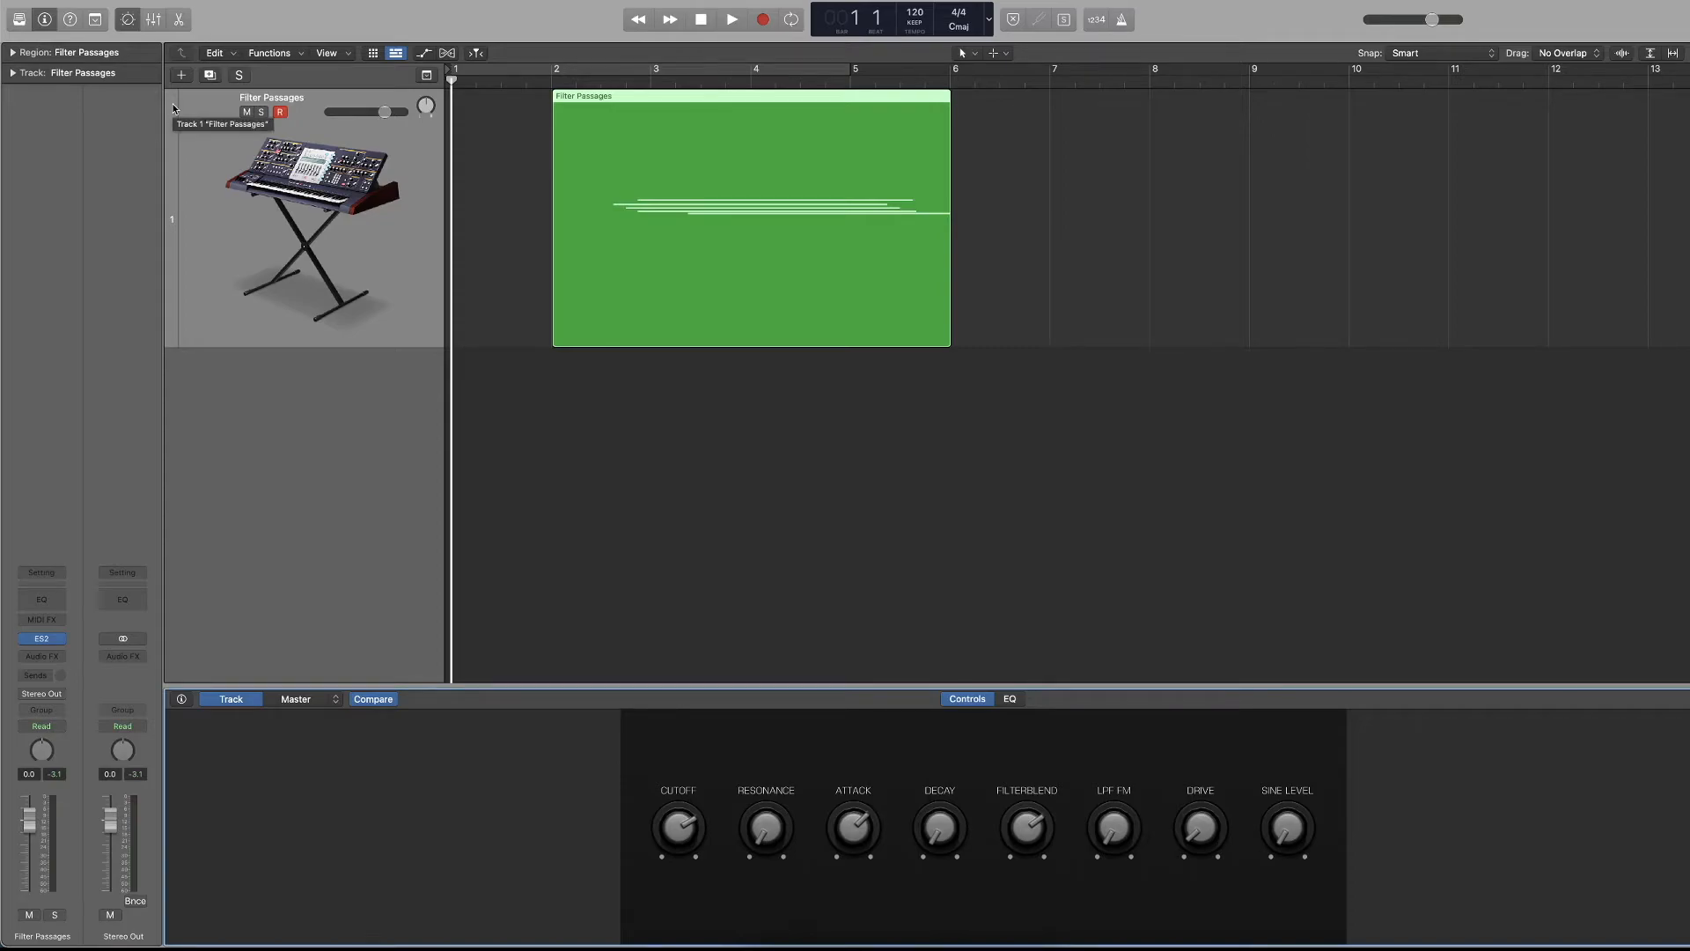
Replace the Smart Controls with the Mixer and show and hide it repeatedly, leaving it hidden.
click(150, 24)
click(149, 25)
click(150, 25)
click(150, 25)
click(150, 25)
click(150, 24)
click(150, 24)
click(150, 25)
click(150, 25)
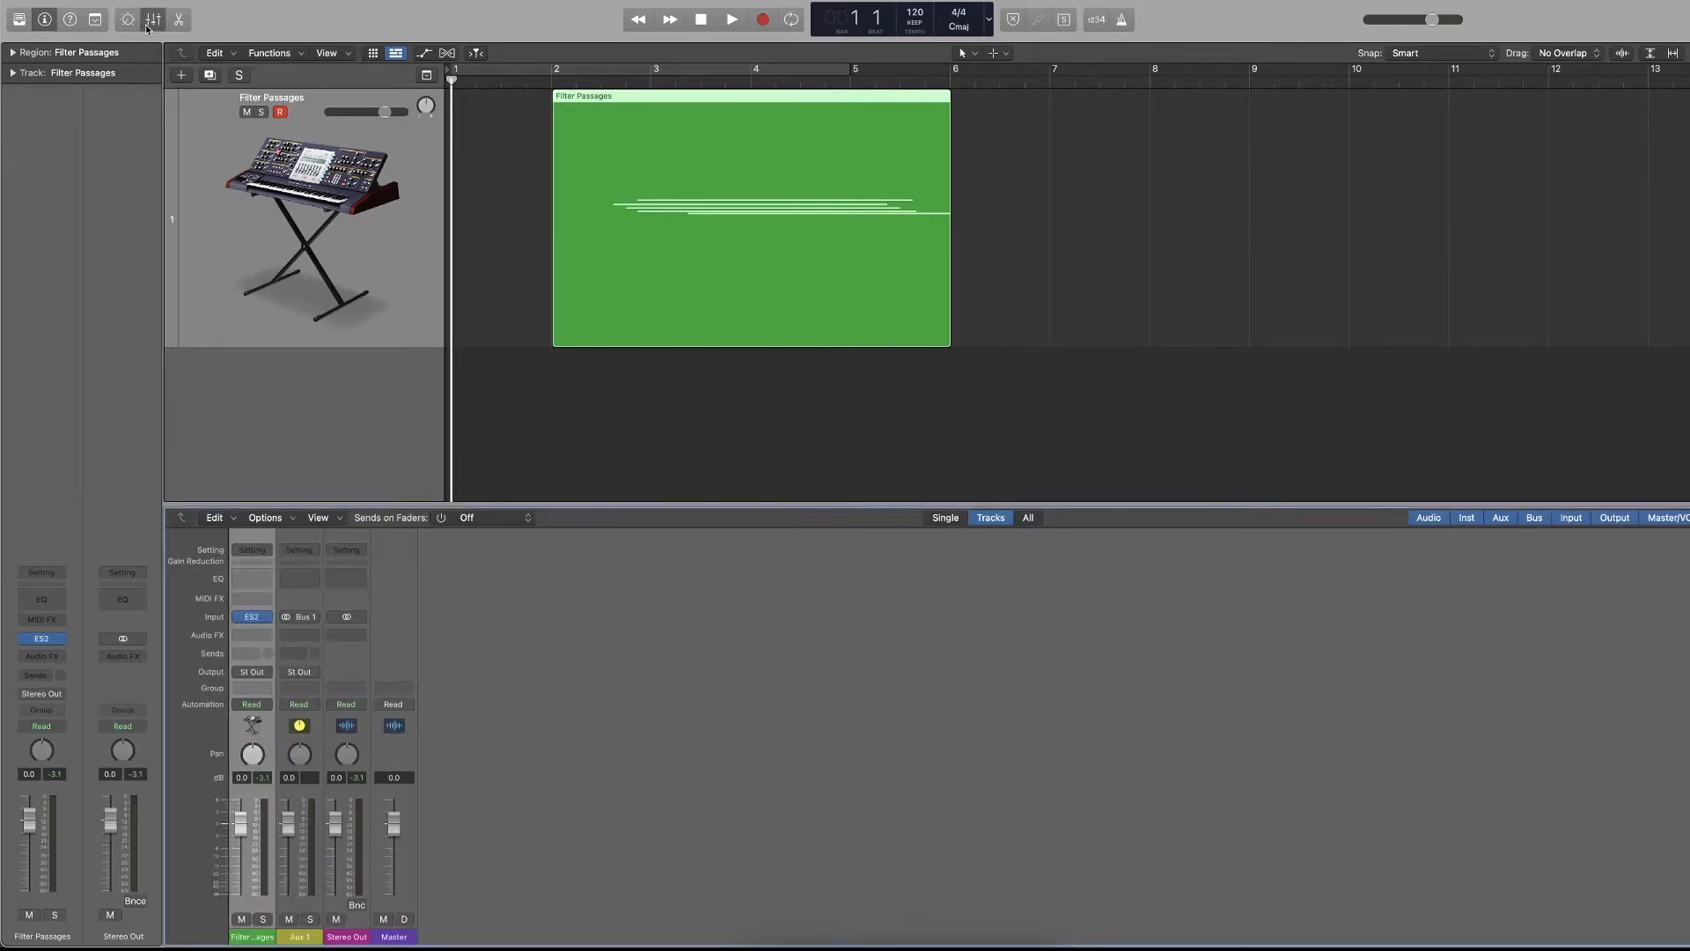
key(x)
key(x)
key(x)
key(x)
key(x)
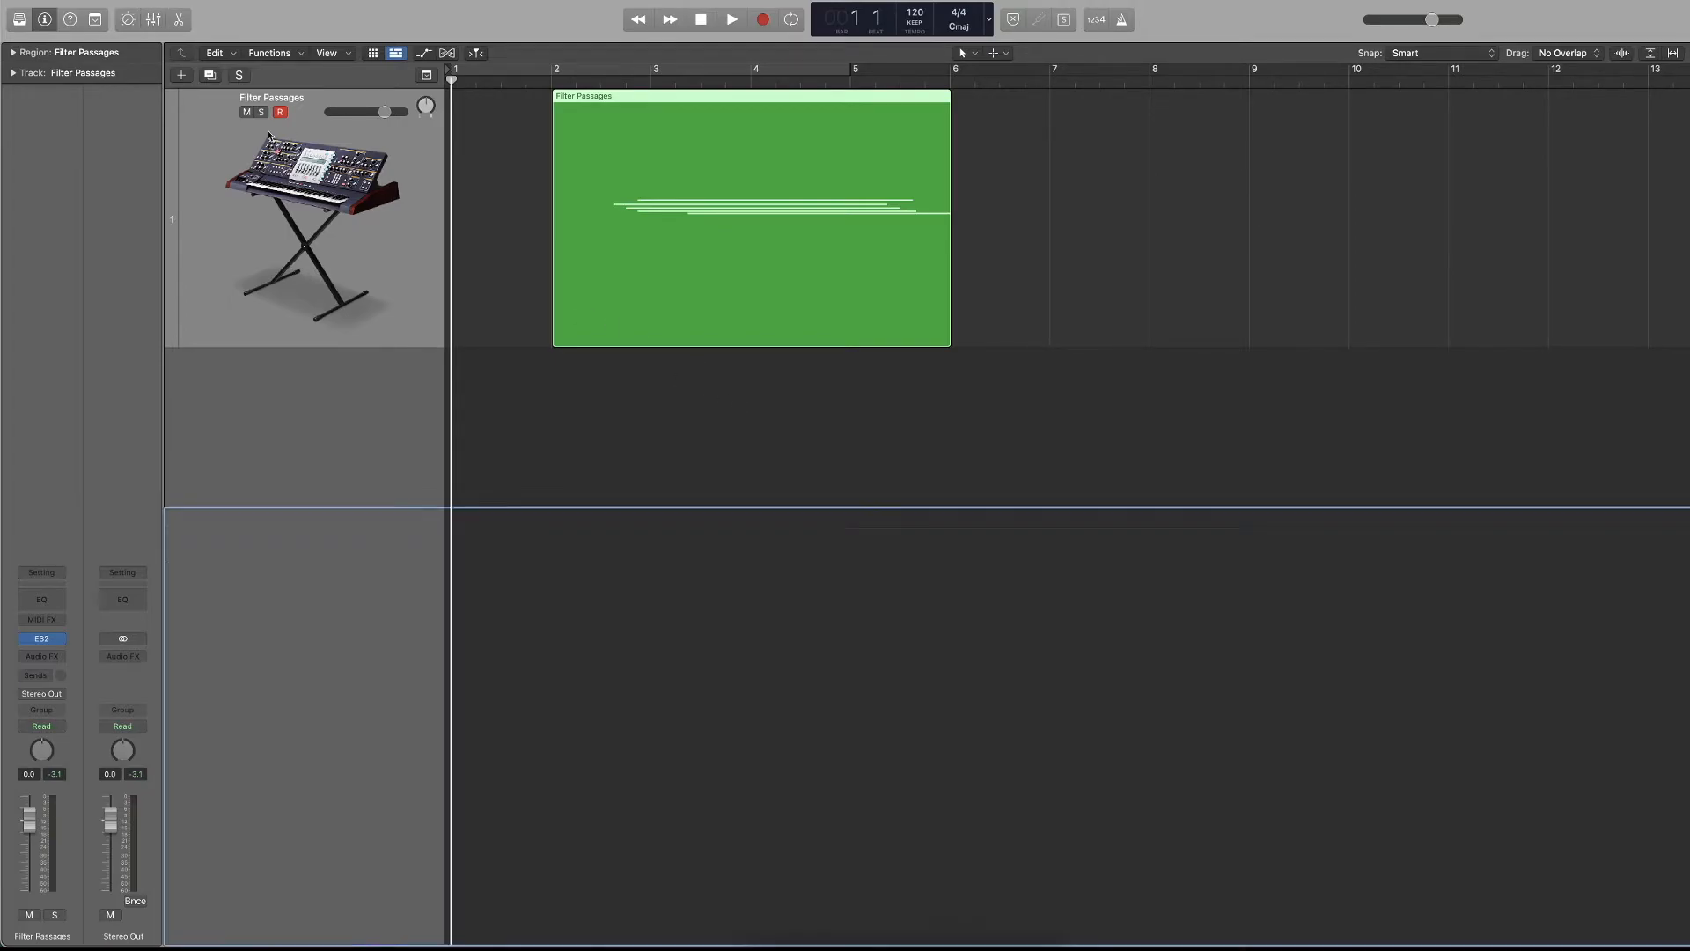
key(x)
key(x)
Show the Piano Roll below the tracks, then open the Mixer in a separate window and close it.
click(180, 21)
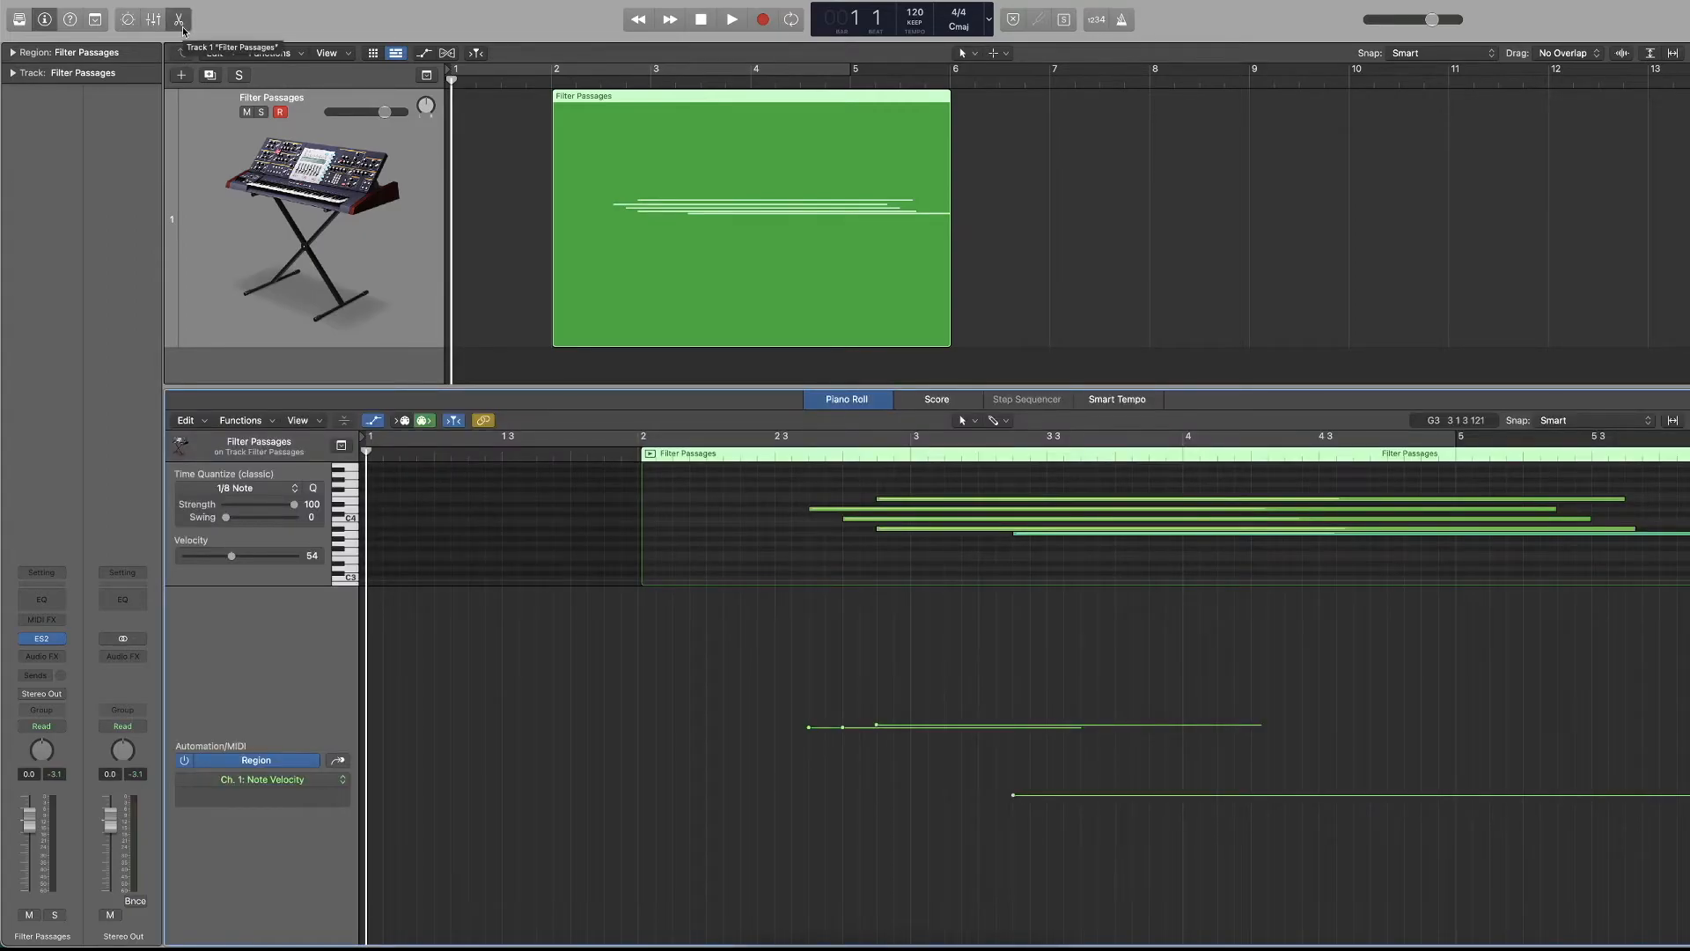
key(super+2)
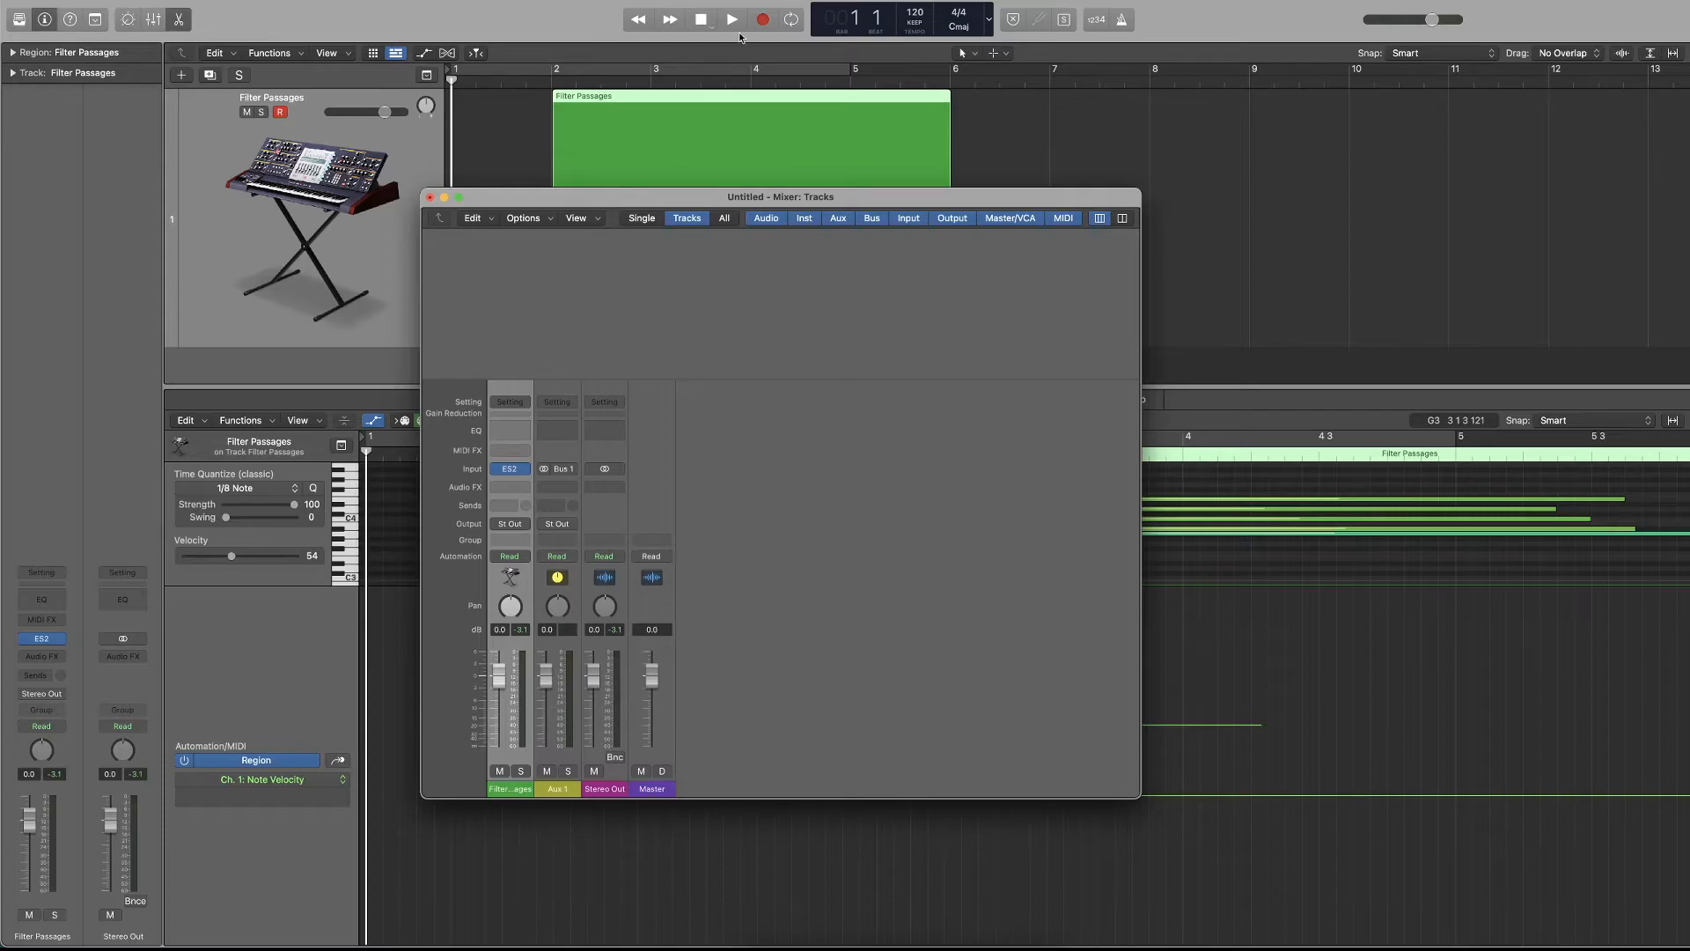
click(429, 197)
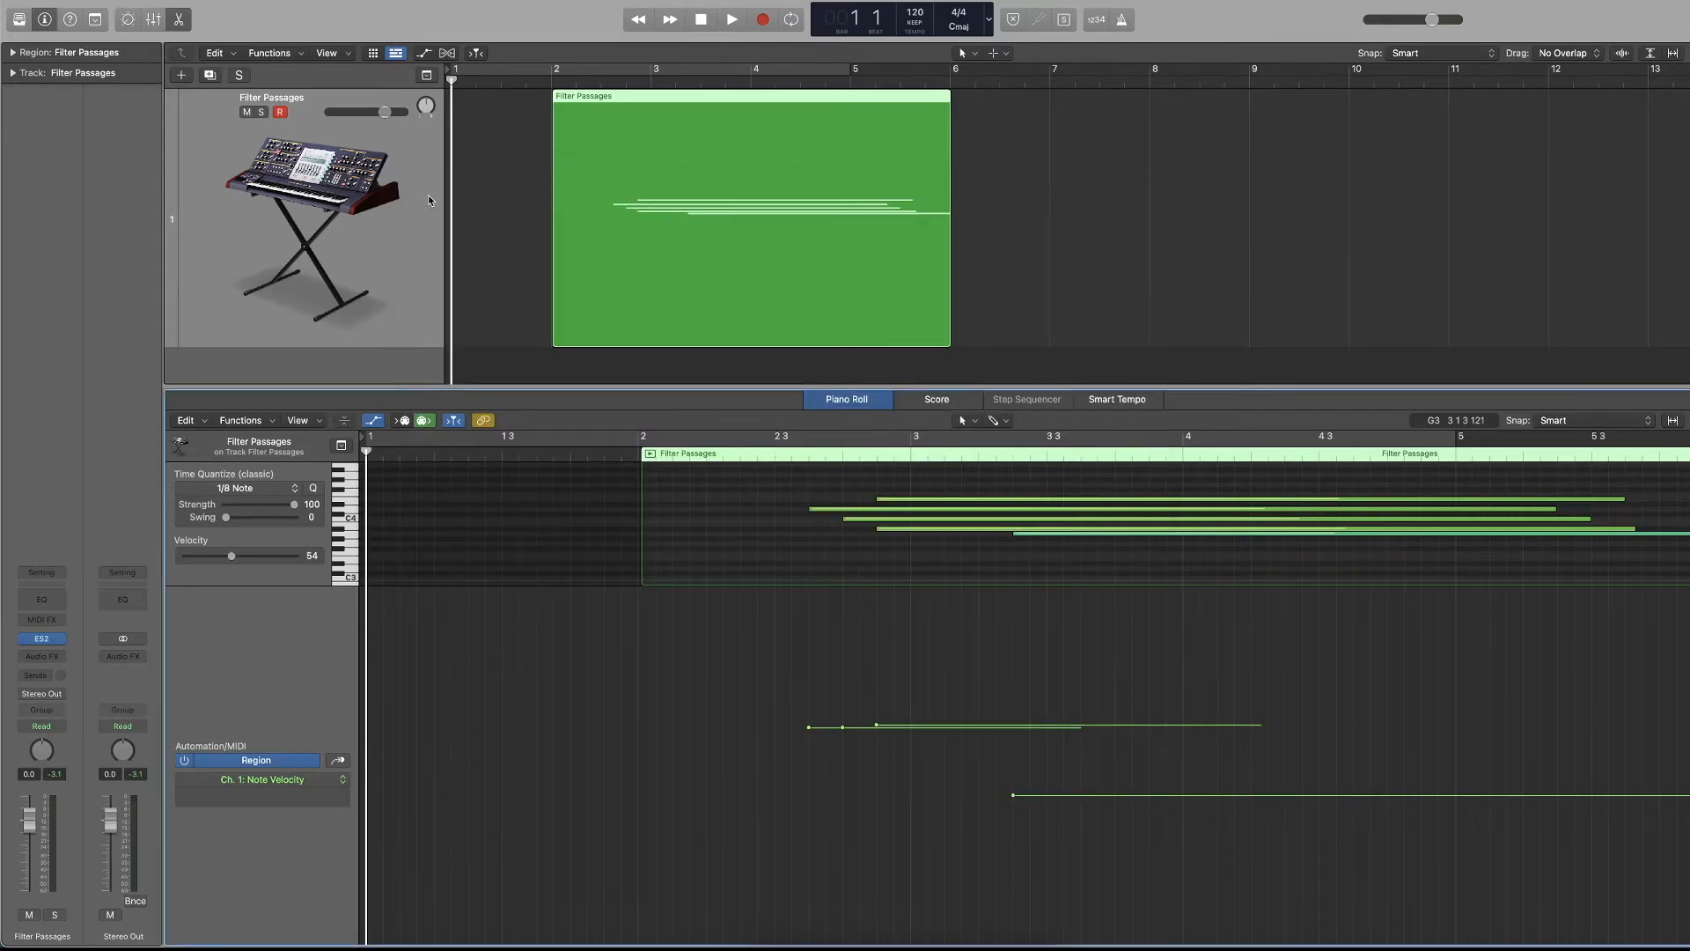
Open the Piano Roll in a separate window, close it, and show the region's Piano Roll below the tracks.
key(super+4)
click(93, 343)
key(e)
double_click(705, 267)
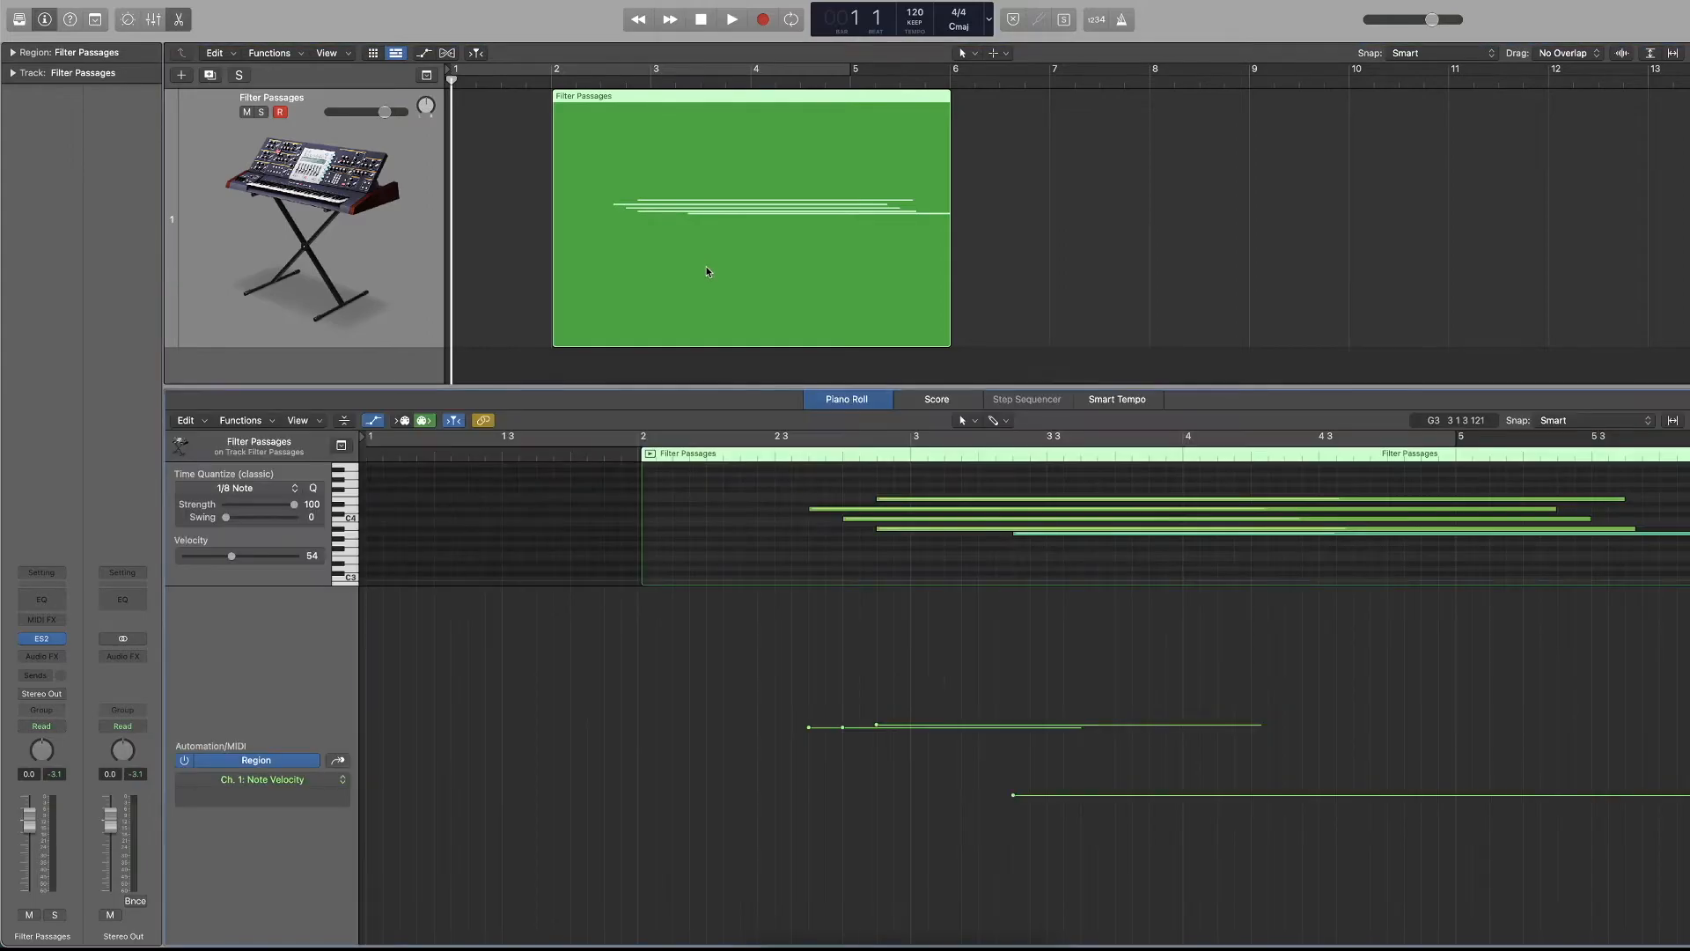
Toggle the editor area closed and open several times, then show the Mixer in its place.
click(180, 23)
click(179, 21)
click(179, 21)
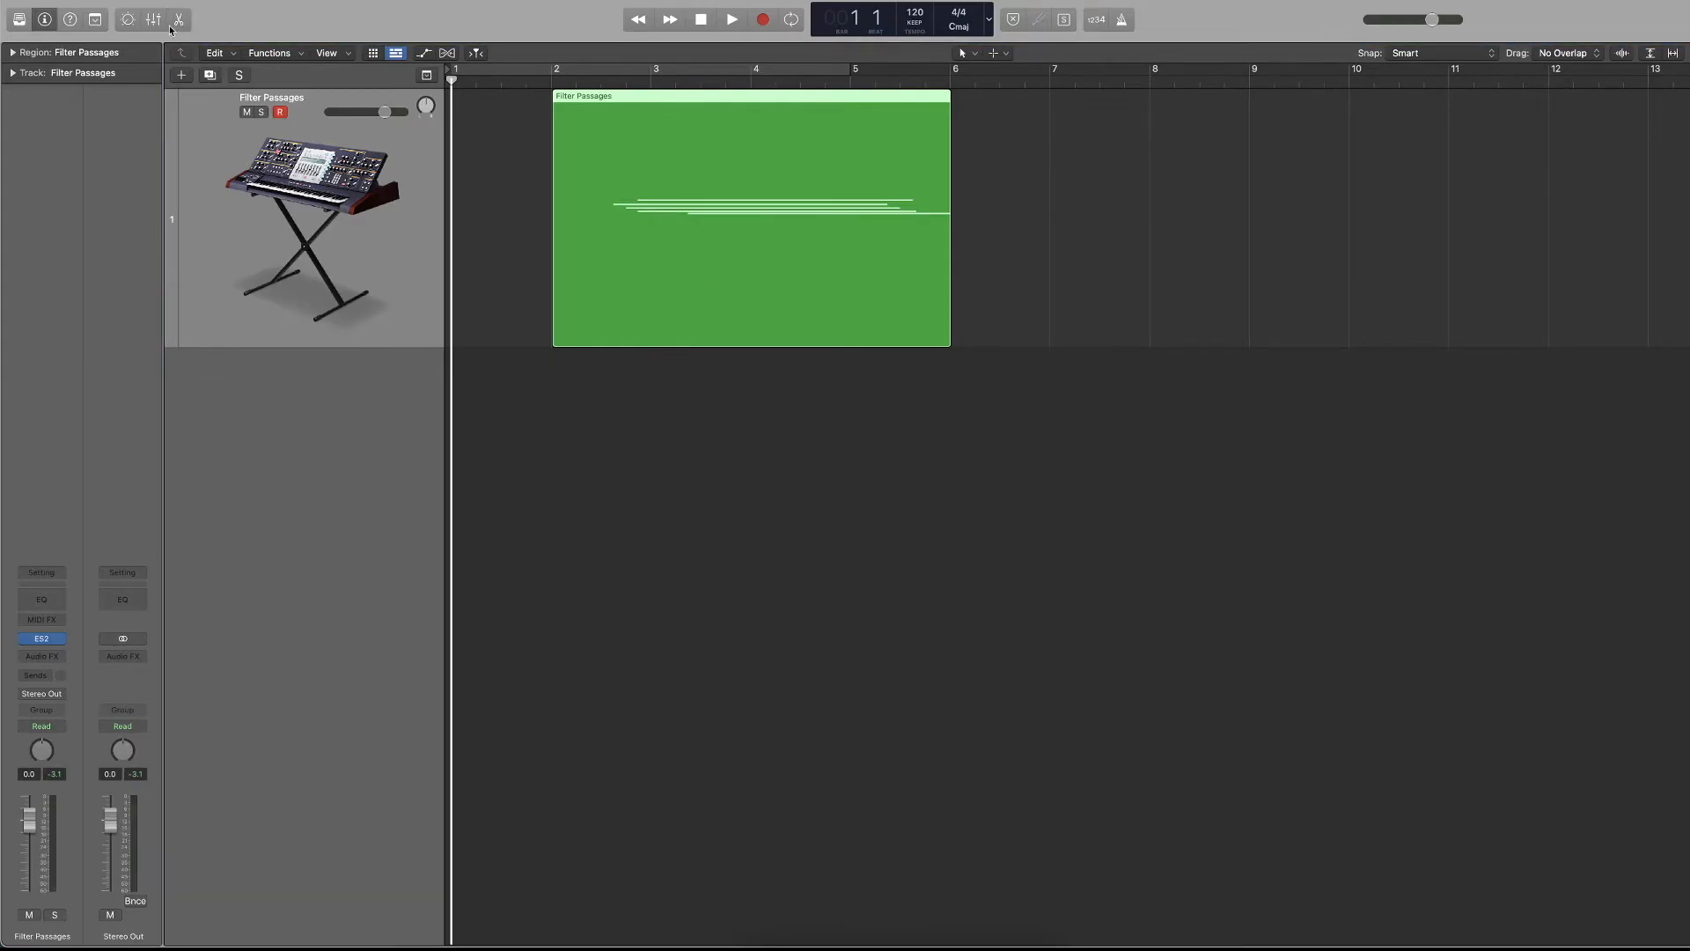
click(175, 24)
click(175, 24)
click(171, 24)
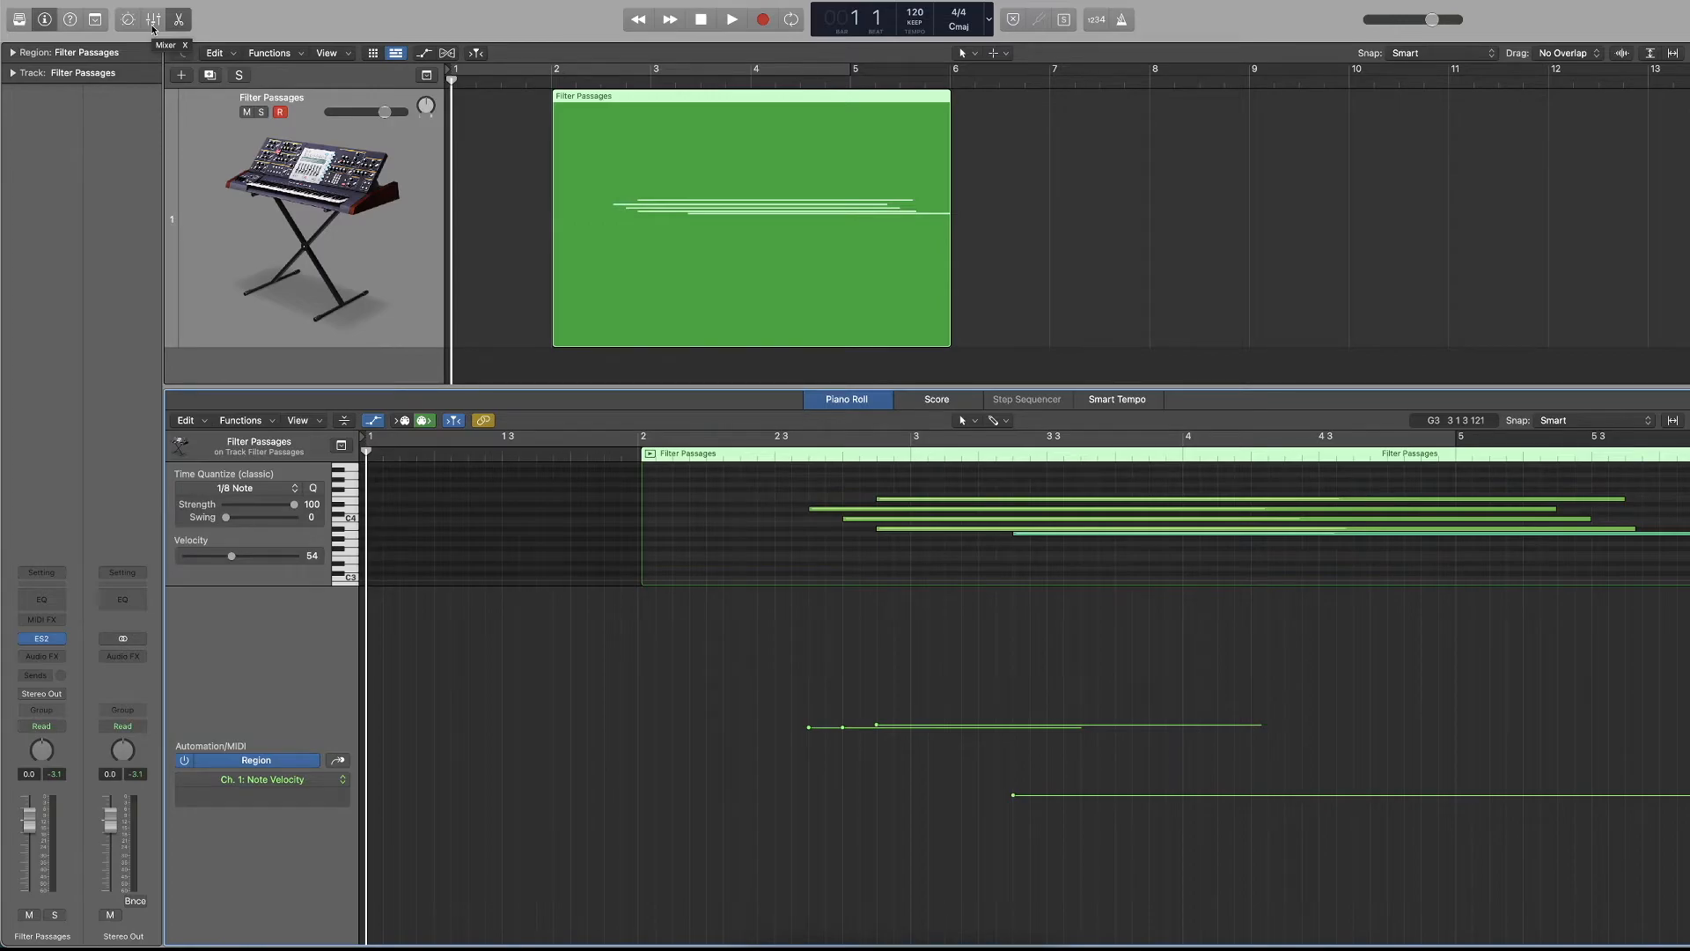
click(152, 24)
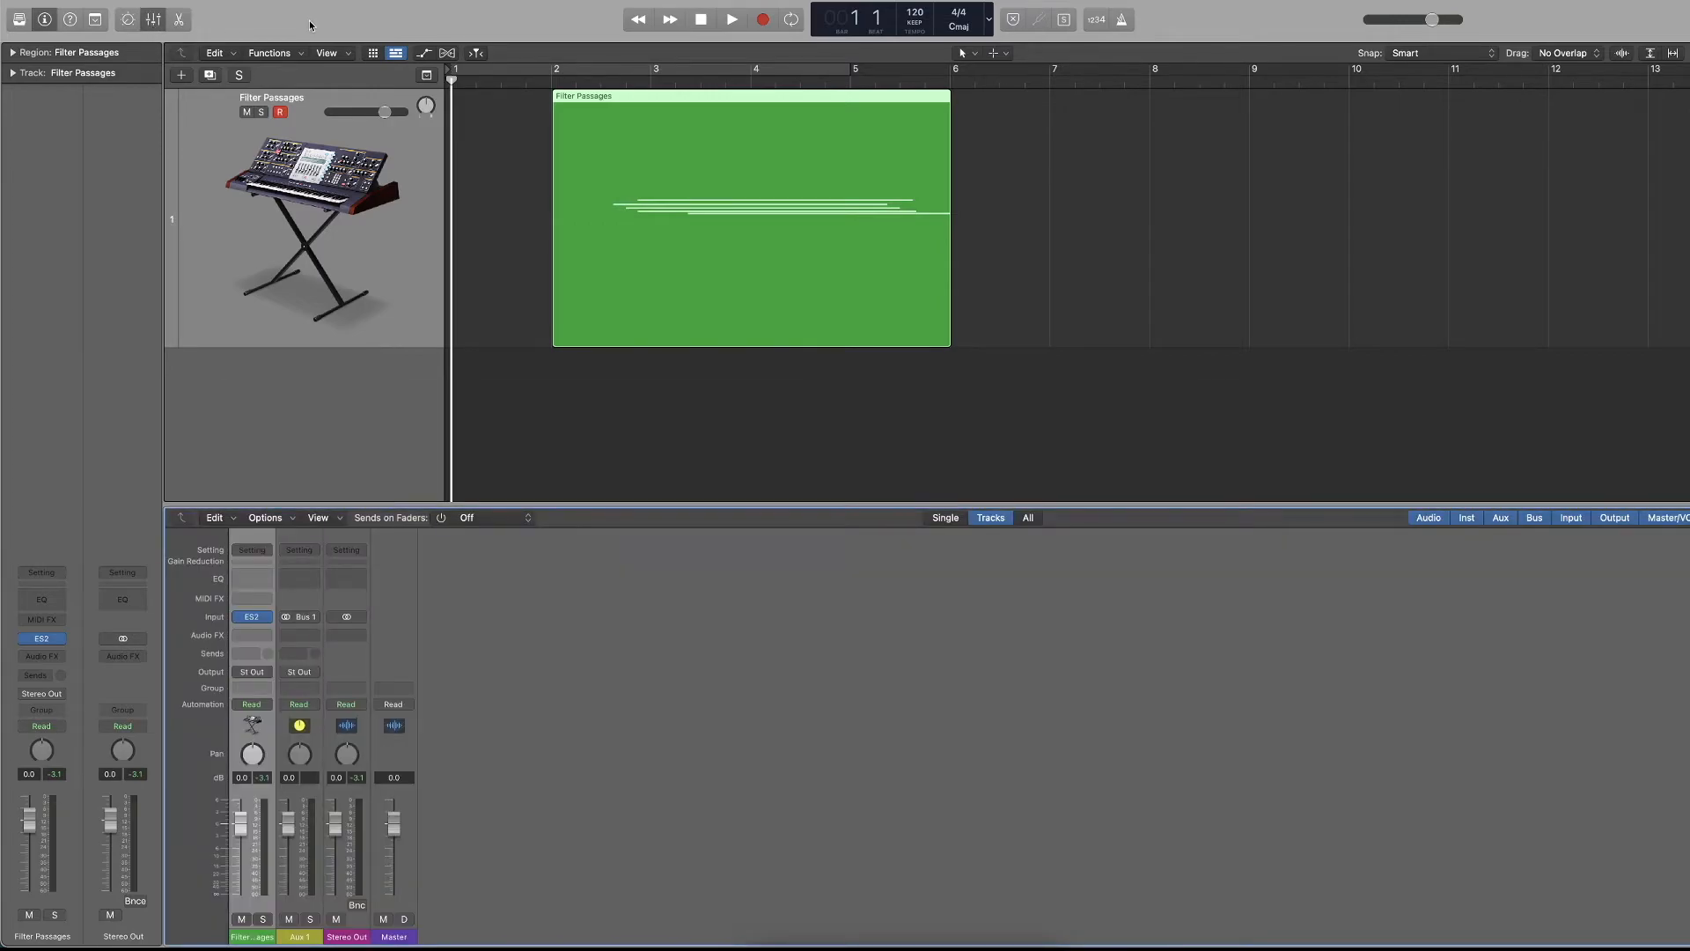
Move the Filter Passages region back to bar 1 and briefly play it from near its start.
drag(703, 99, 603, 95)
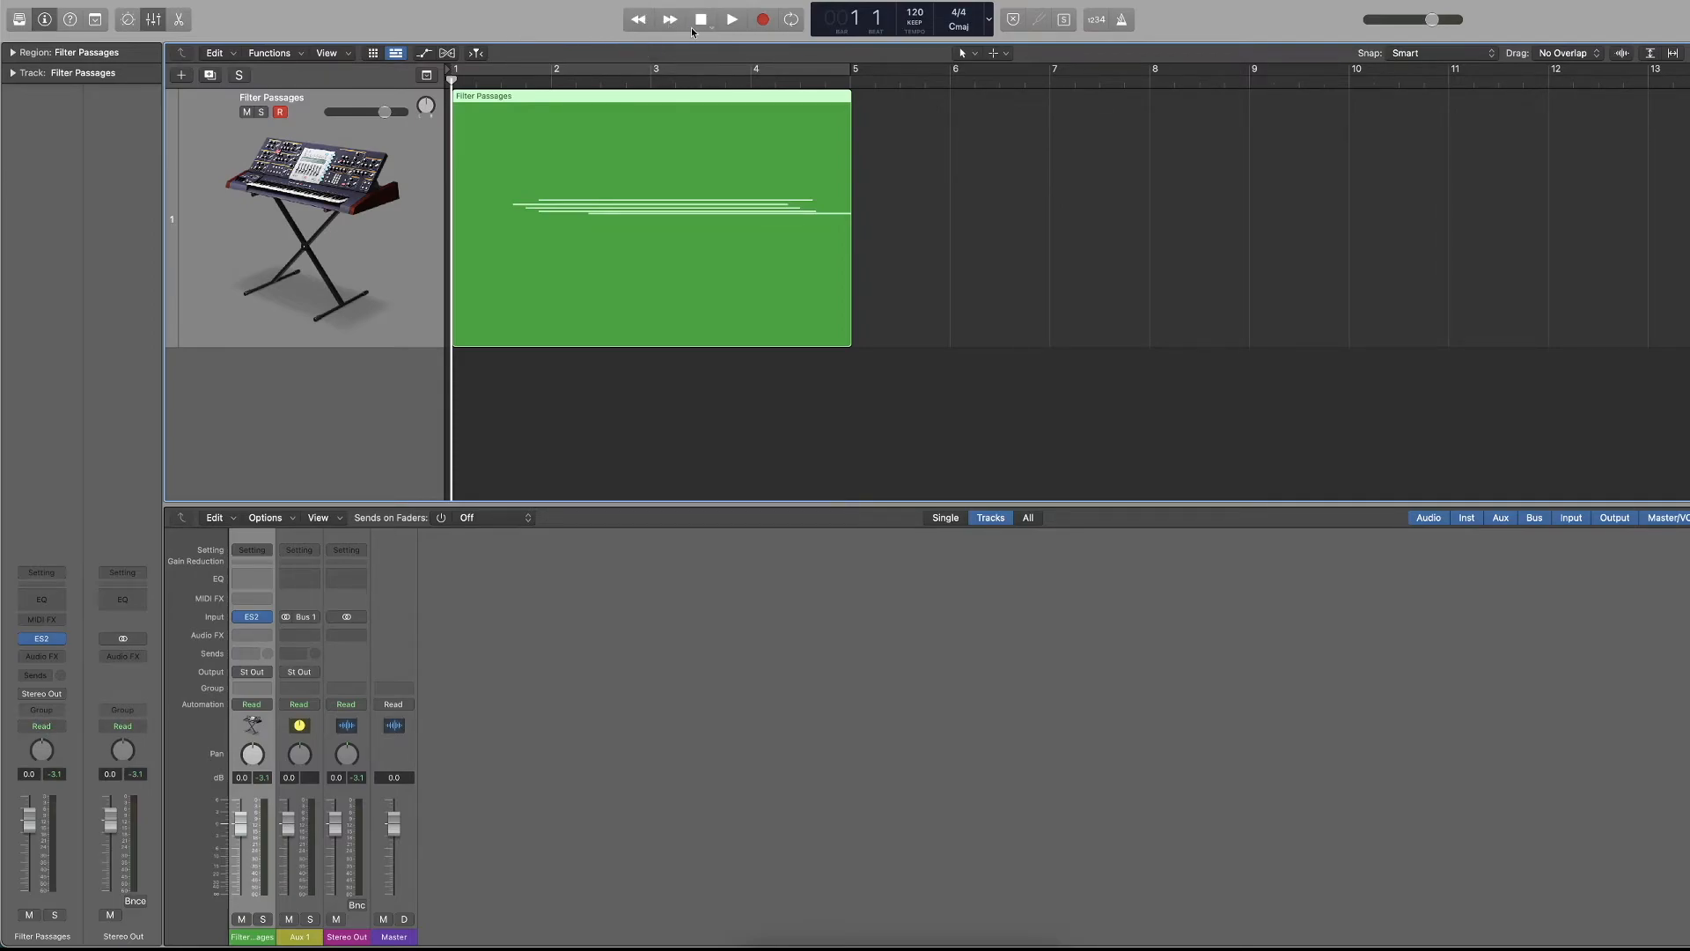
click(499, 82)
key(space)
key(space)
Jump the playhead repeatedly between bar 5 and the start of the project, leaving it at bar 5.
click(850, 79)
key(Return)
click(850, 77)
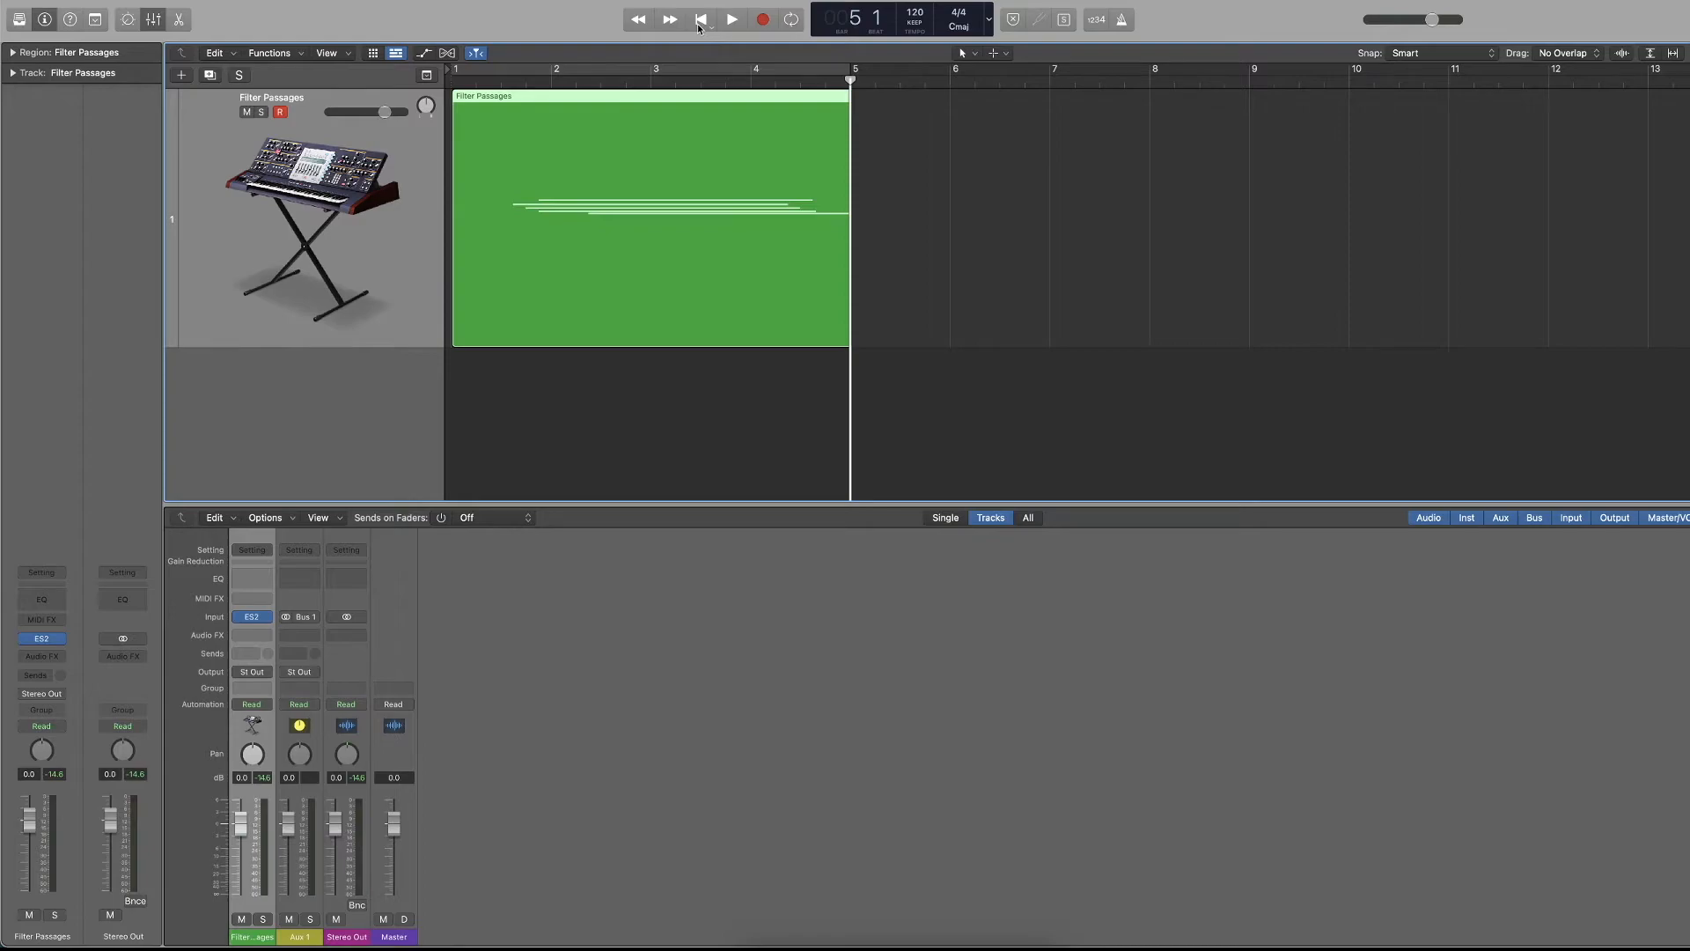
drag(853, 79, 862, 81)
key(o)
key(o)
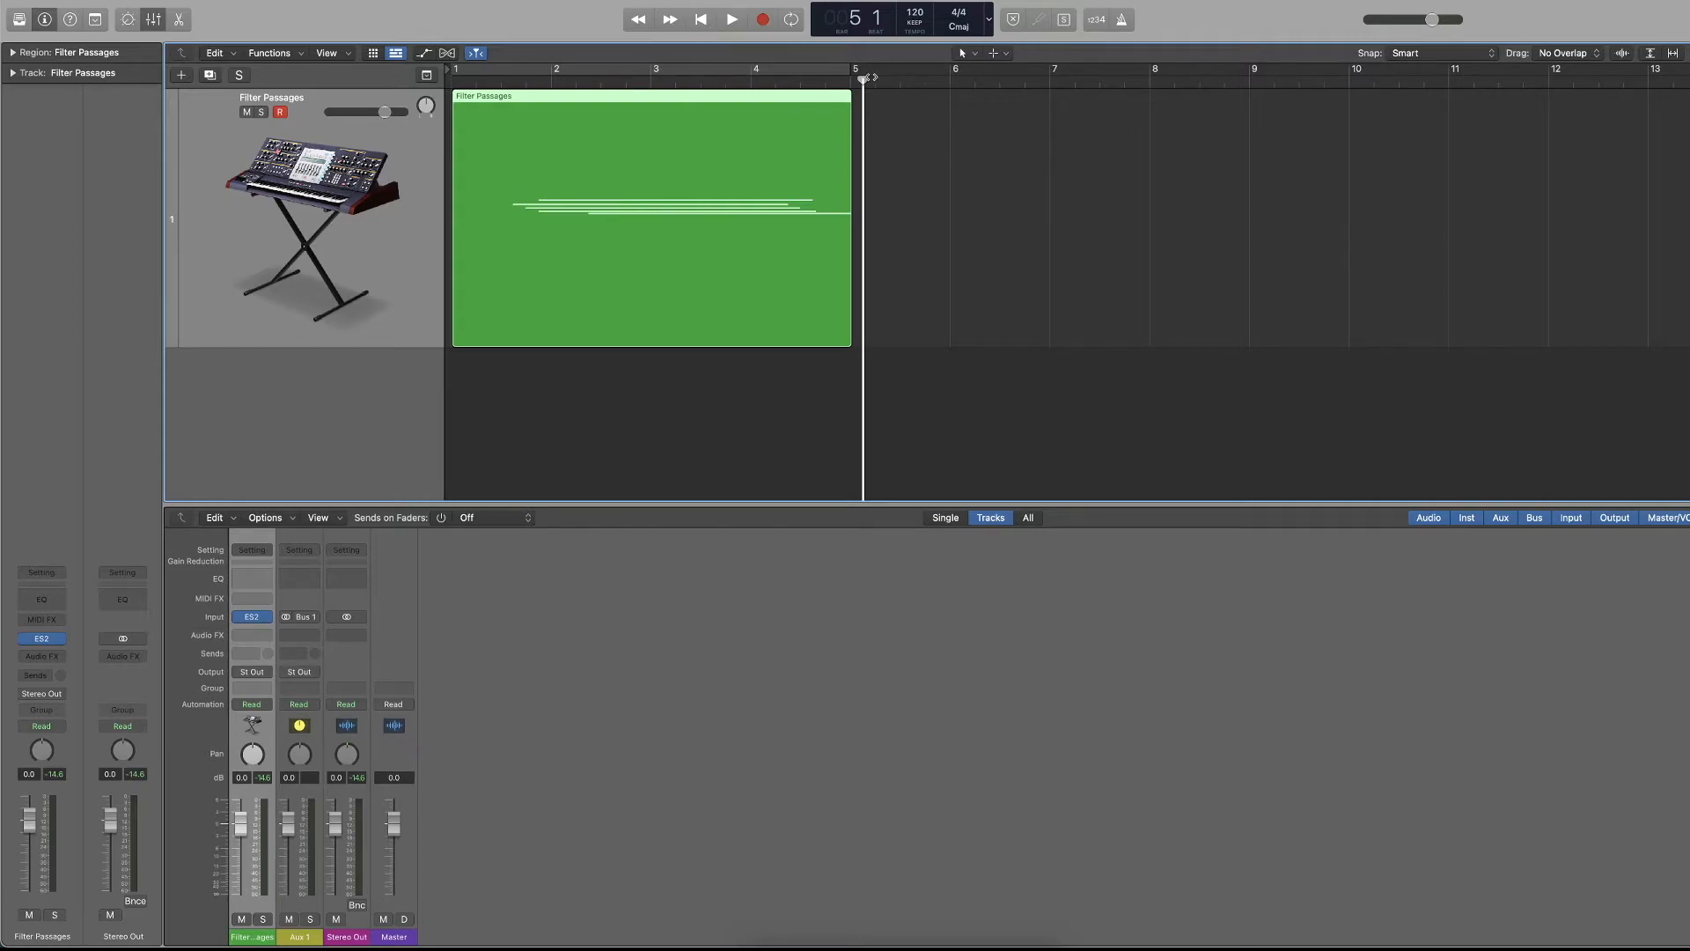
key(Return)
click(861, 81)
key(Return)
click(862, 81)
key(Return)
click(862, 81)
key(Return)
click(862, 81)
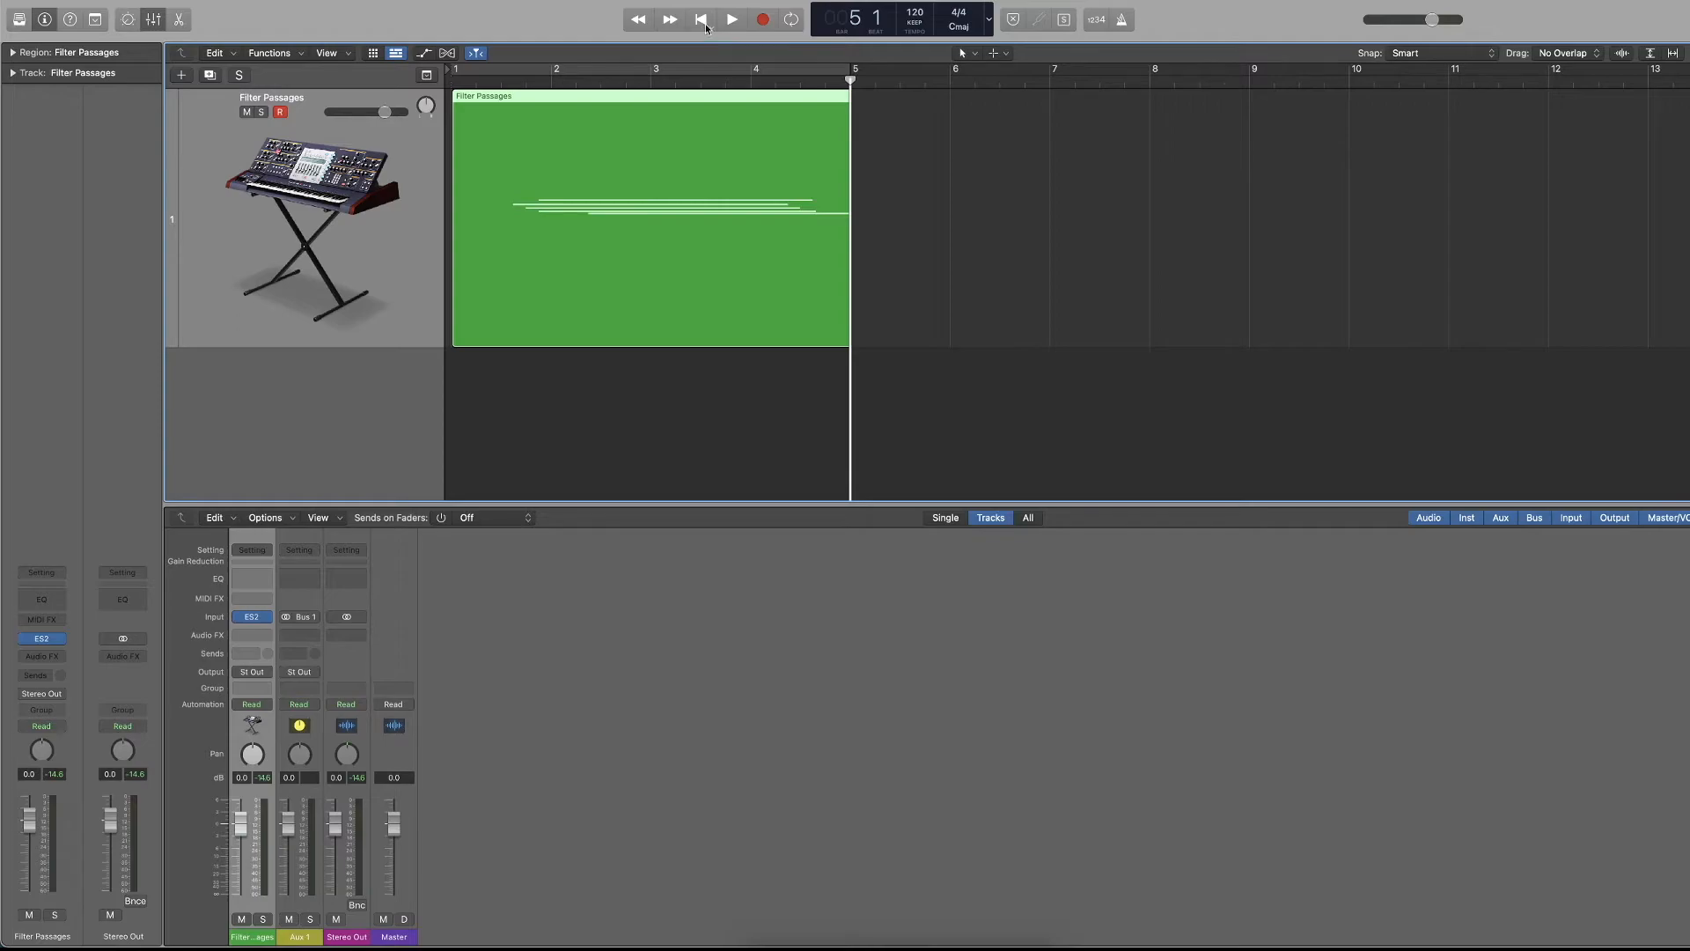
Start playback from bar 5, switch briefly to recording, and stop the transport.
click(730, 21)
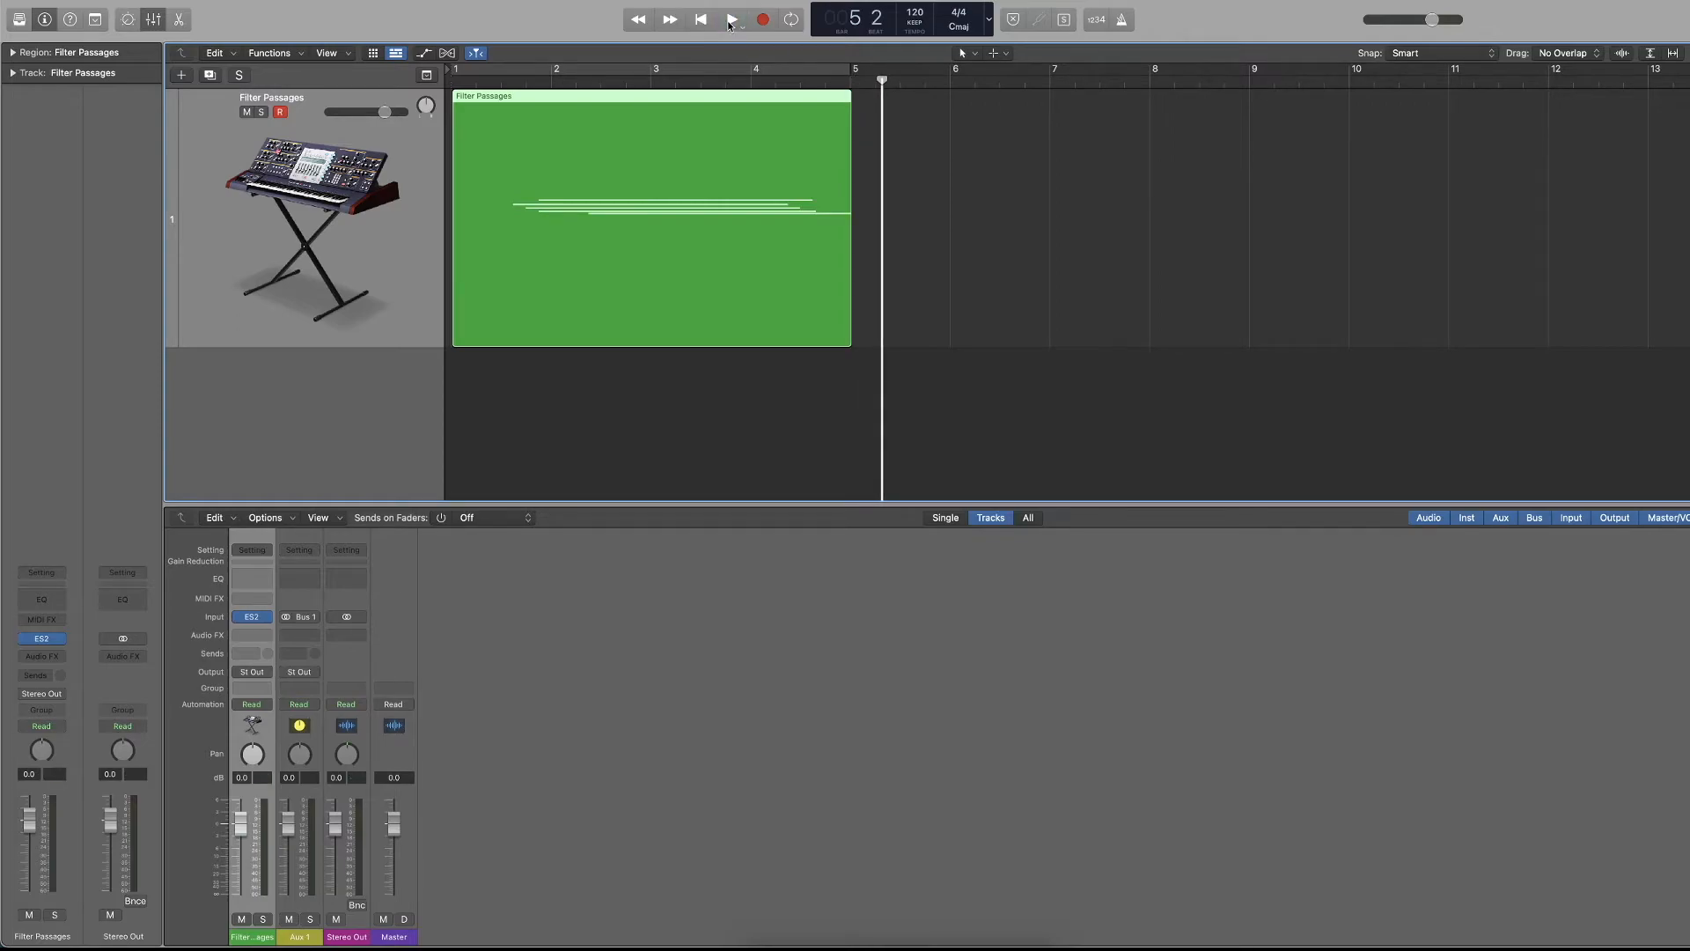
key(r)
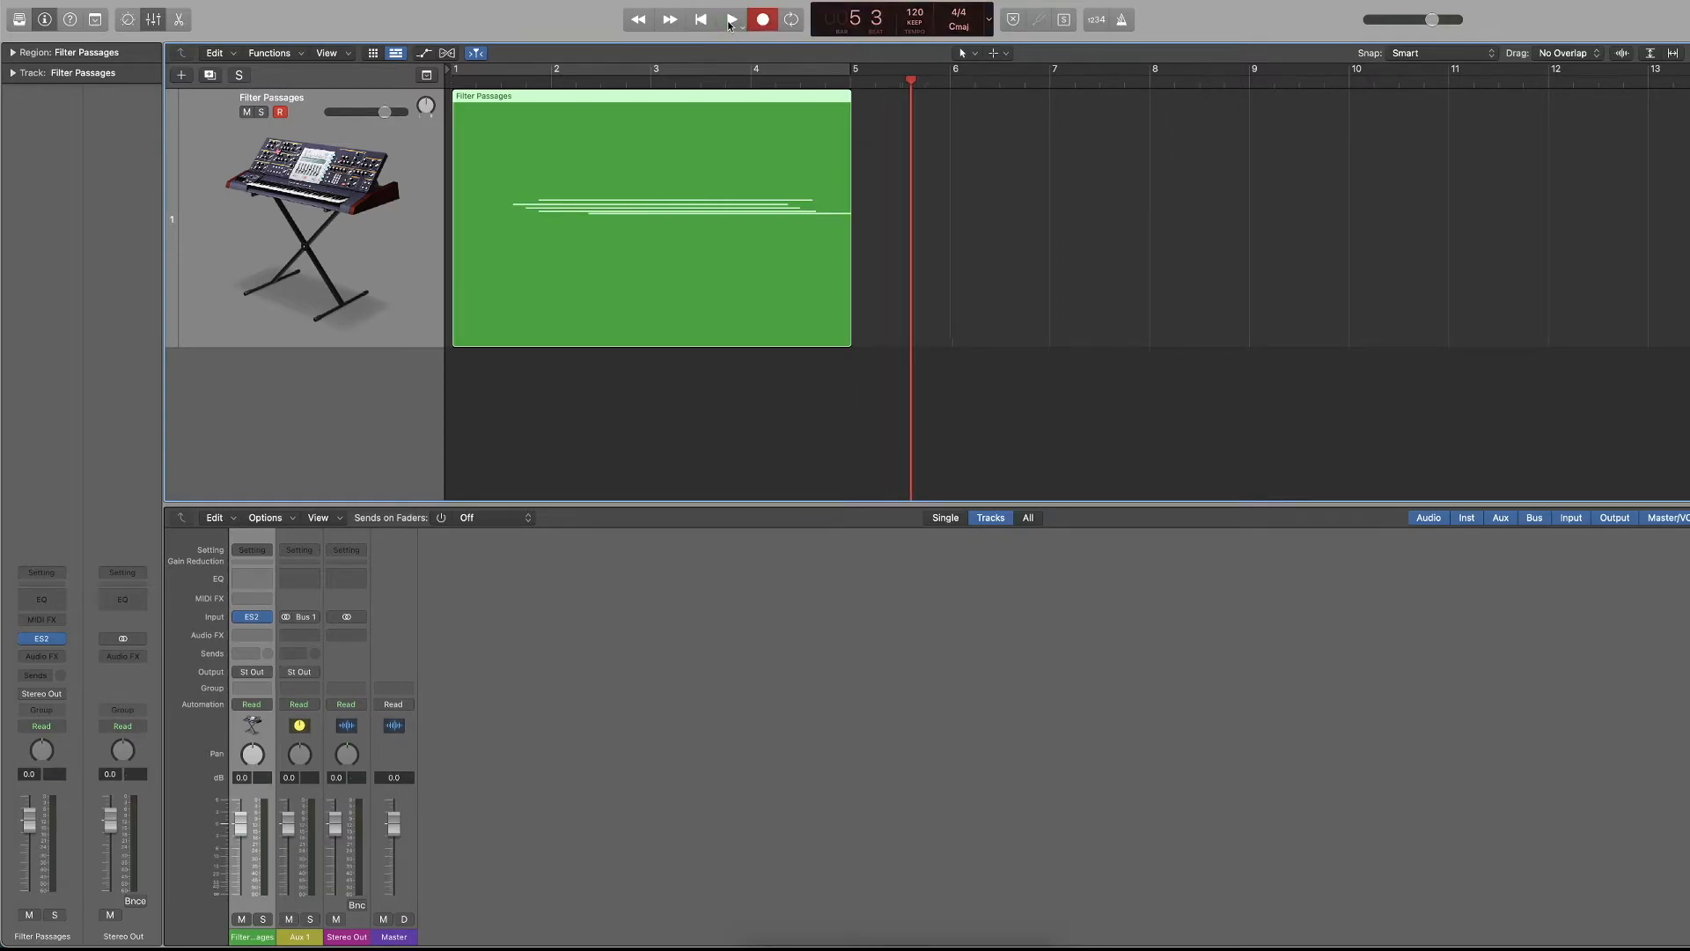
key(space)
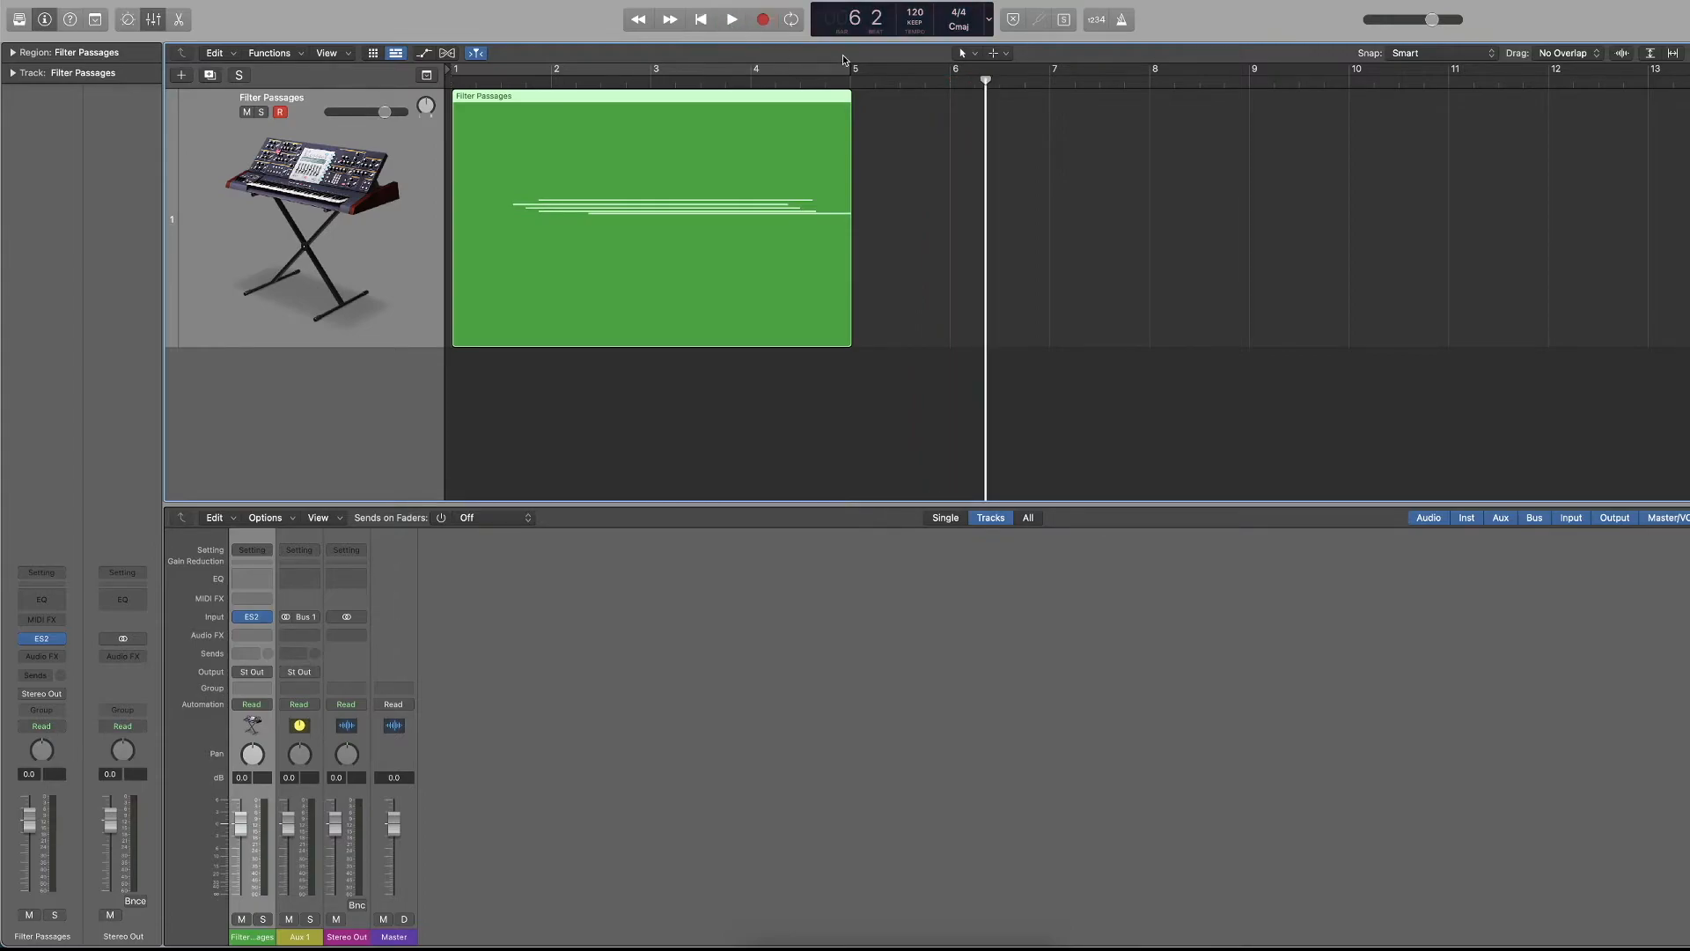
Toggle cycle mode several times, leaving it on, and play the cycle range between bars 1 and 5.
click(796, 26)
click(796, 26)
click(797, 27)
click(797, 27)
click(796, 26)
key(space)
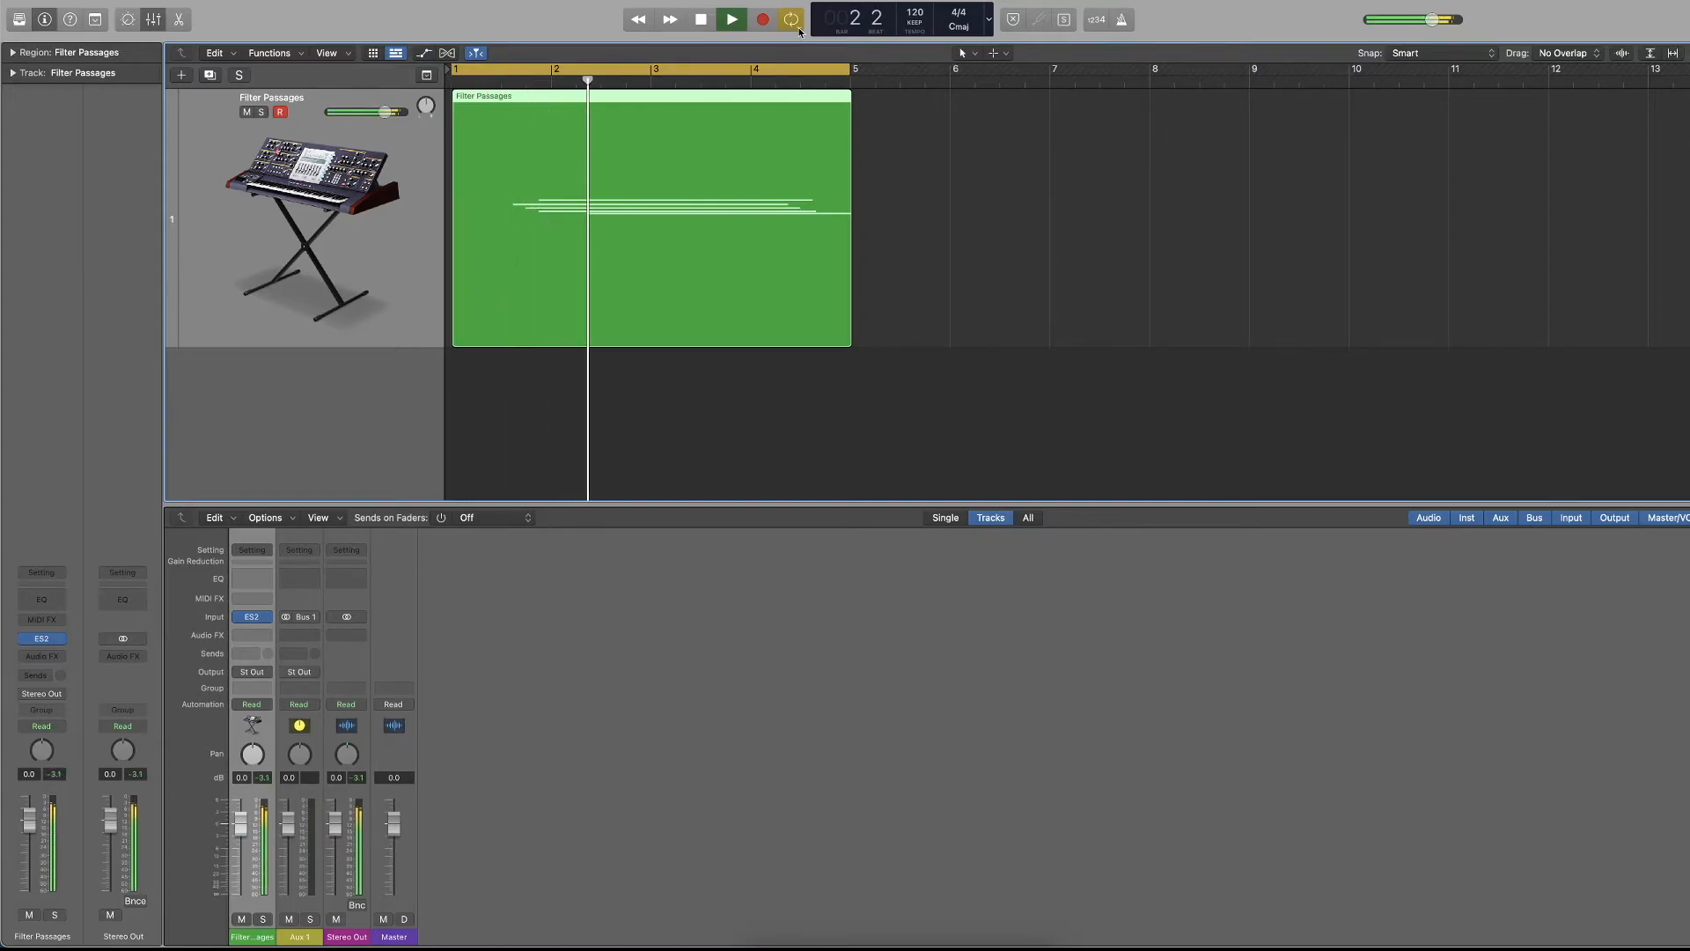
click(799, 31)
key(space)
Play from several positions beyond the cycle range, then restart playback from the cycle's beginning and stop.
click(1137, 81)
key(c)
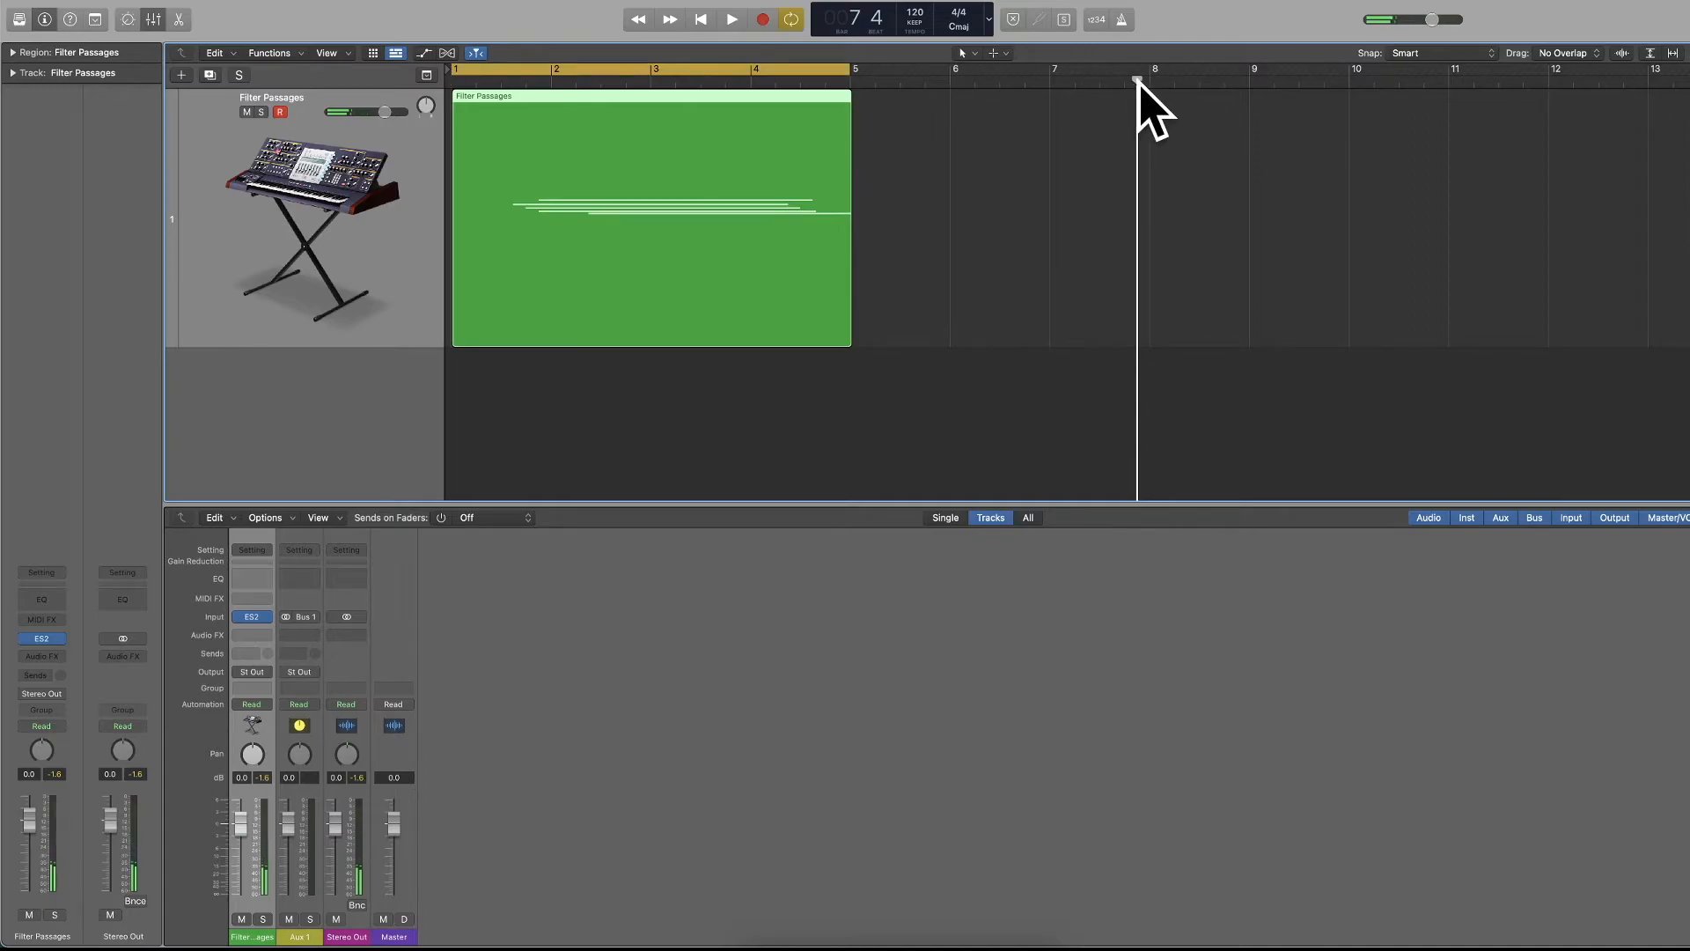
key(space)
click(1014, 85)
click(1198, 84)
click(1285, 84)
click(1364, 84)
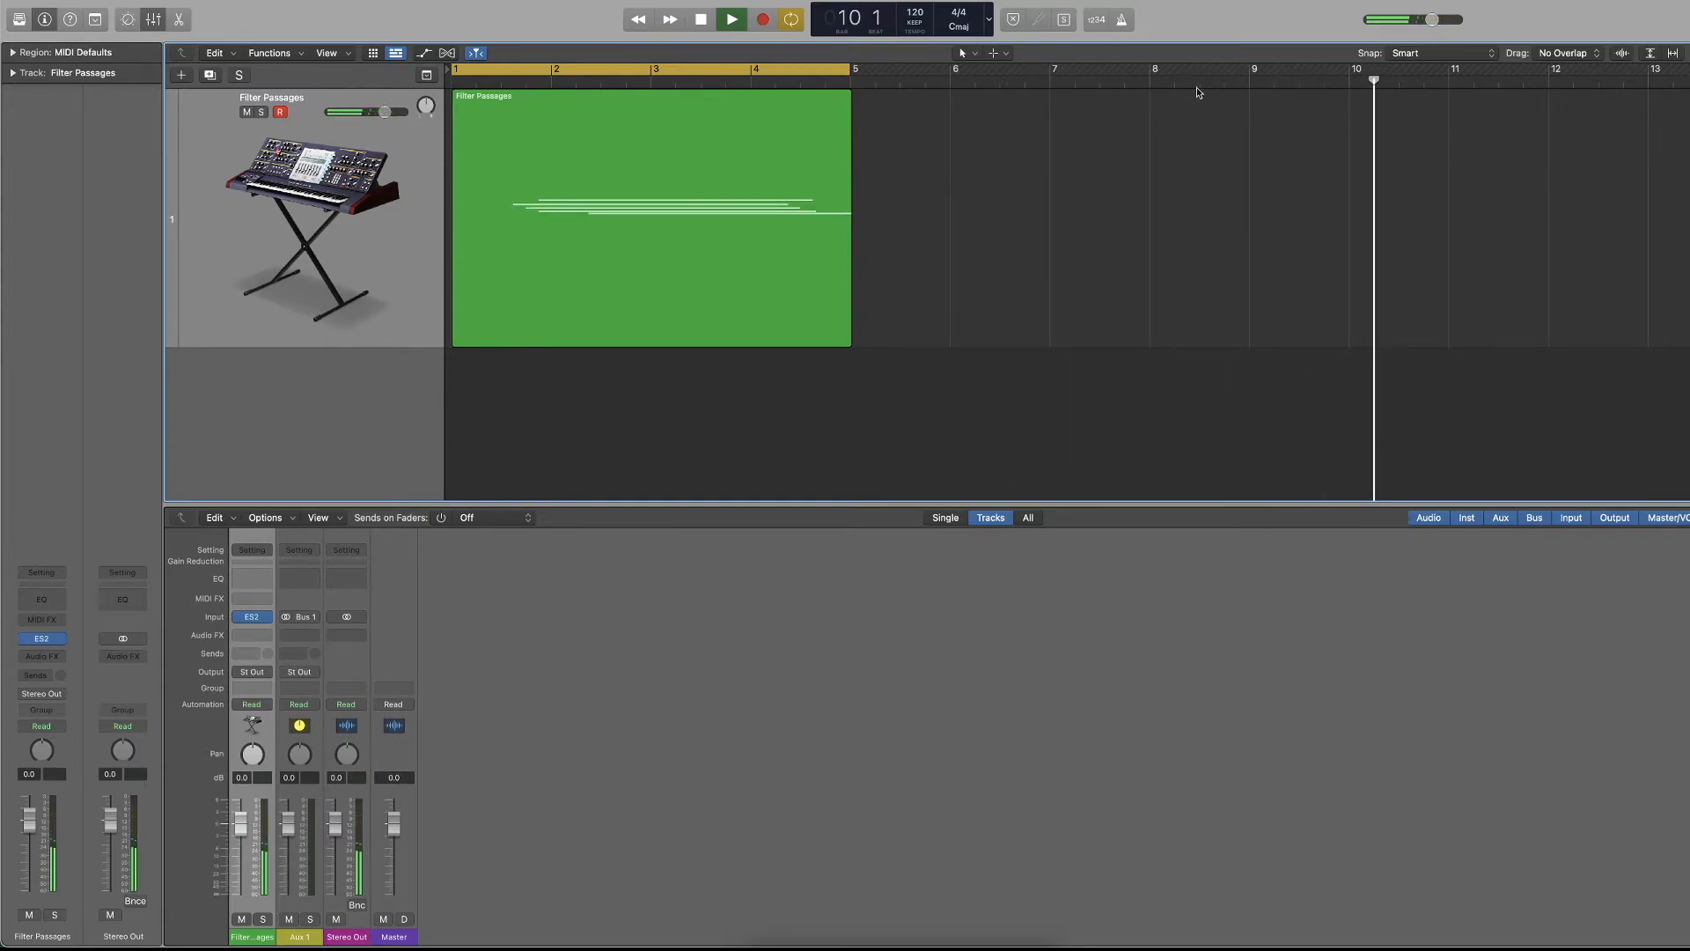
key(space)
key(space)
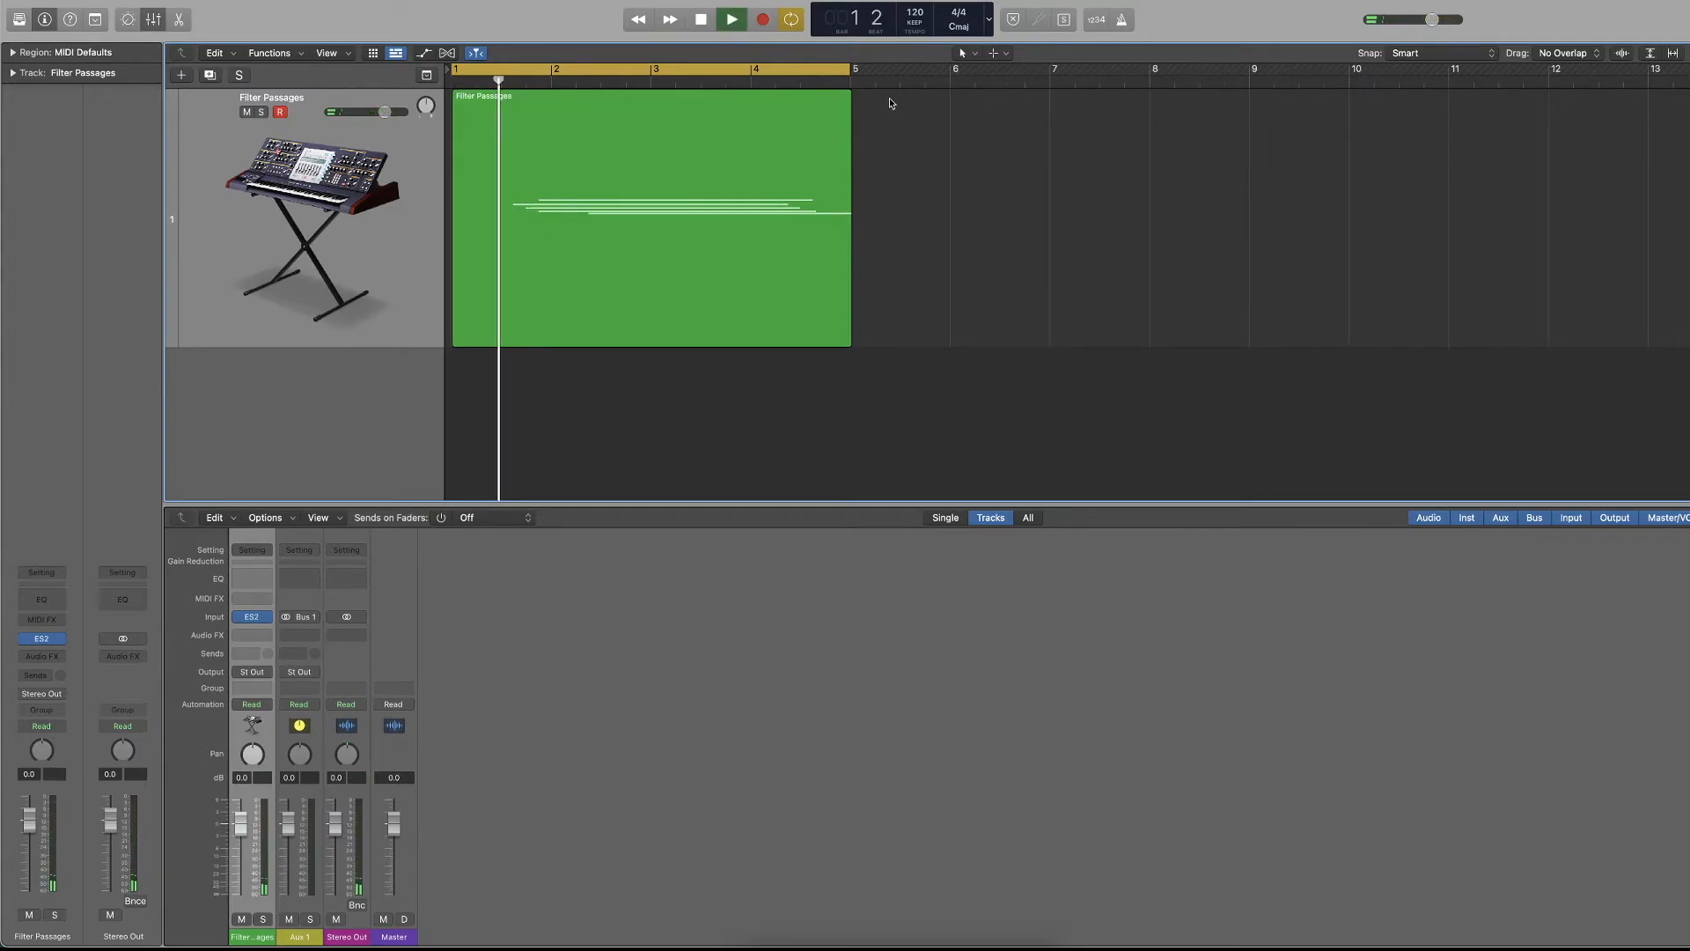
Move the cycle's start to bar 3 and pull in its end, play briefly, and return to the project start with cycling off.
key(space)
drag(454, 71, 654, 84)
drag(851, 78, 669, 83)
key(space)
key(space)
key(Return)
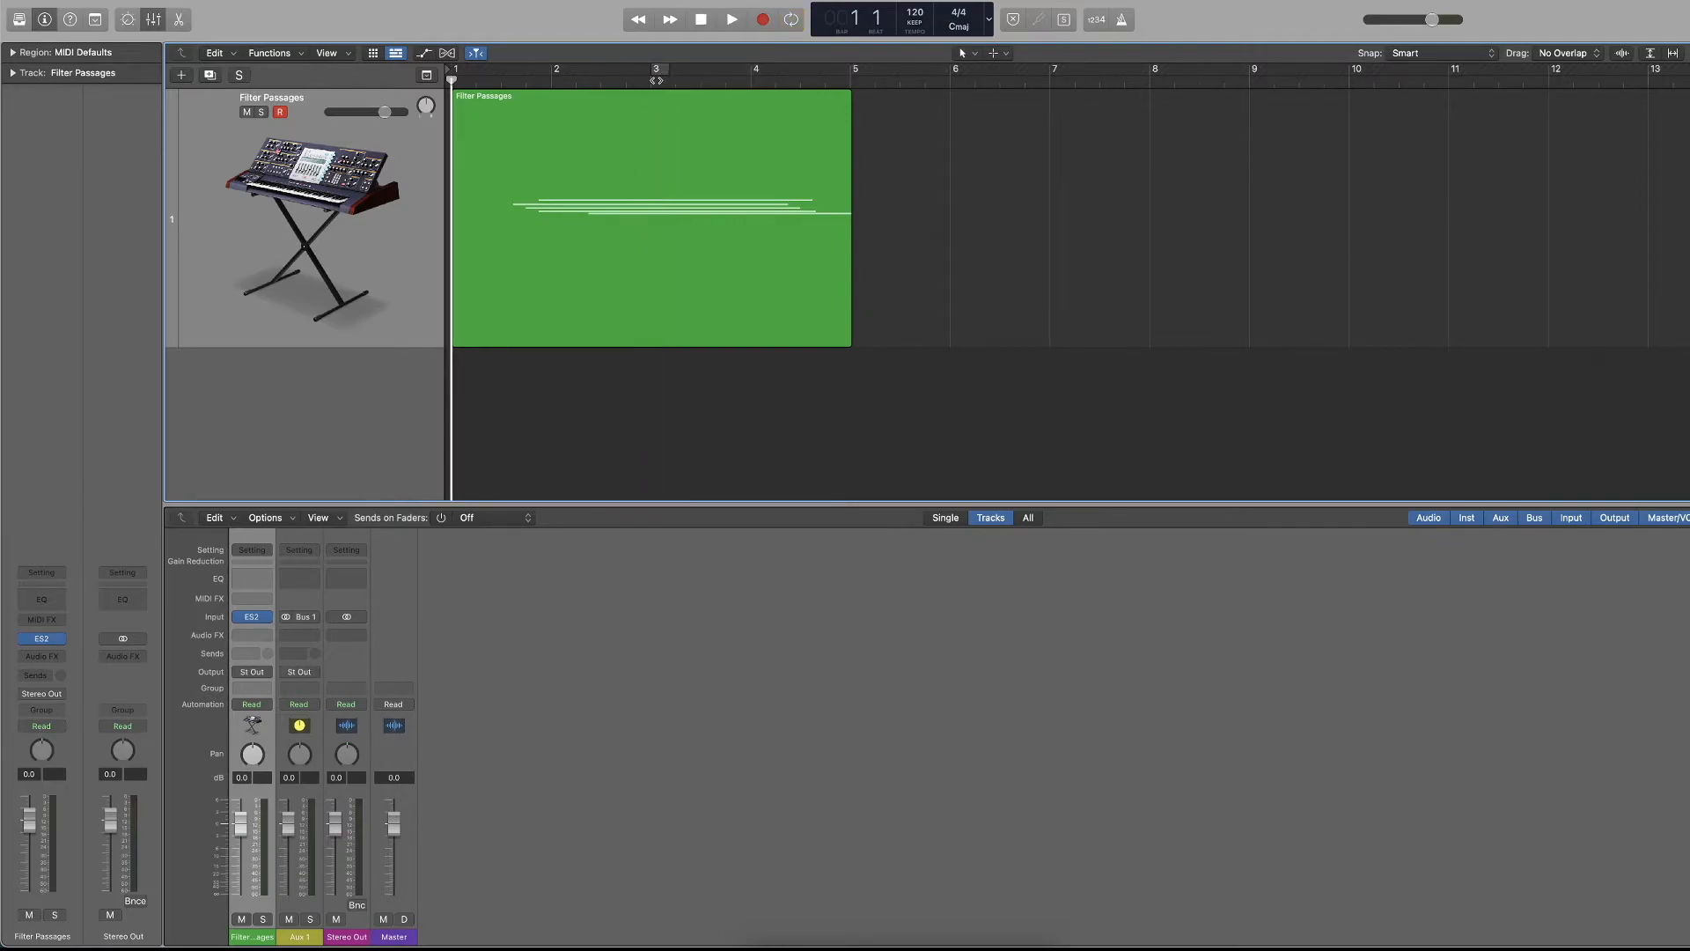
Try a new cycle range in the empty bars after the region, toggle cycle mode, and place the playhead just past bar 5.
drag(985, 72, 1570, 87)
key(c)
key(c)
click(874, 75)
key(space)
Set a two-bar cycle range, shift it to bars 3–5, play it briefly, then turn cycling off and return to the project start.
drag(850, 75, 1054, 74)
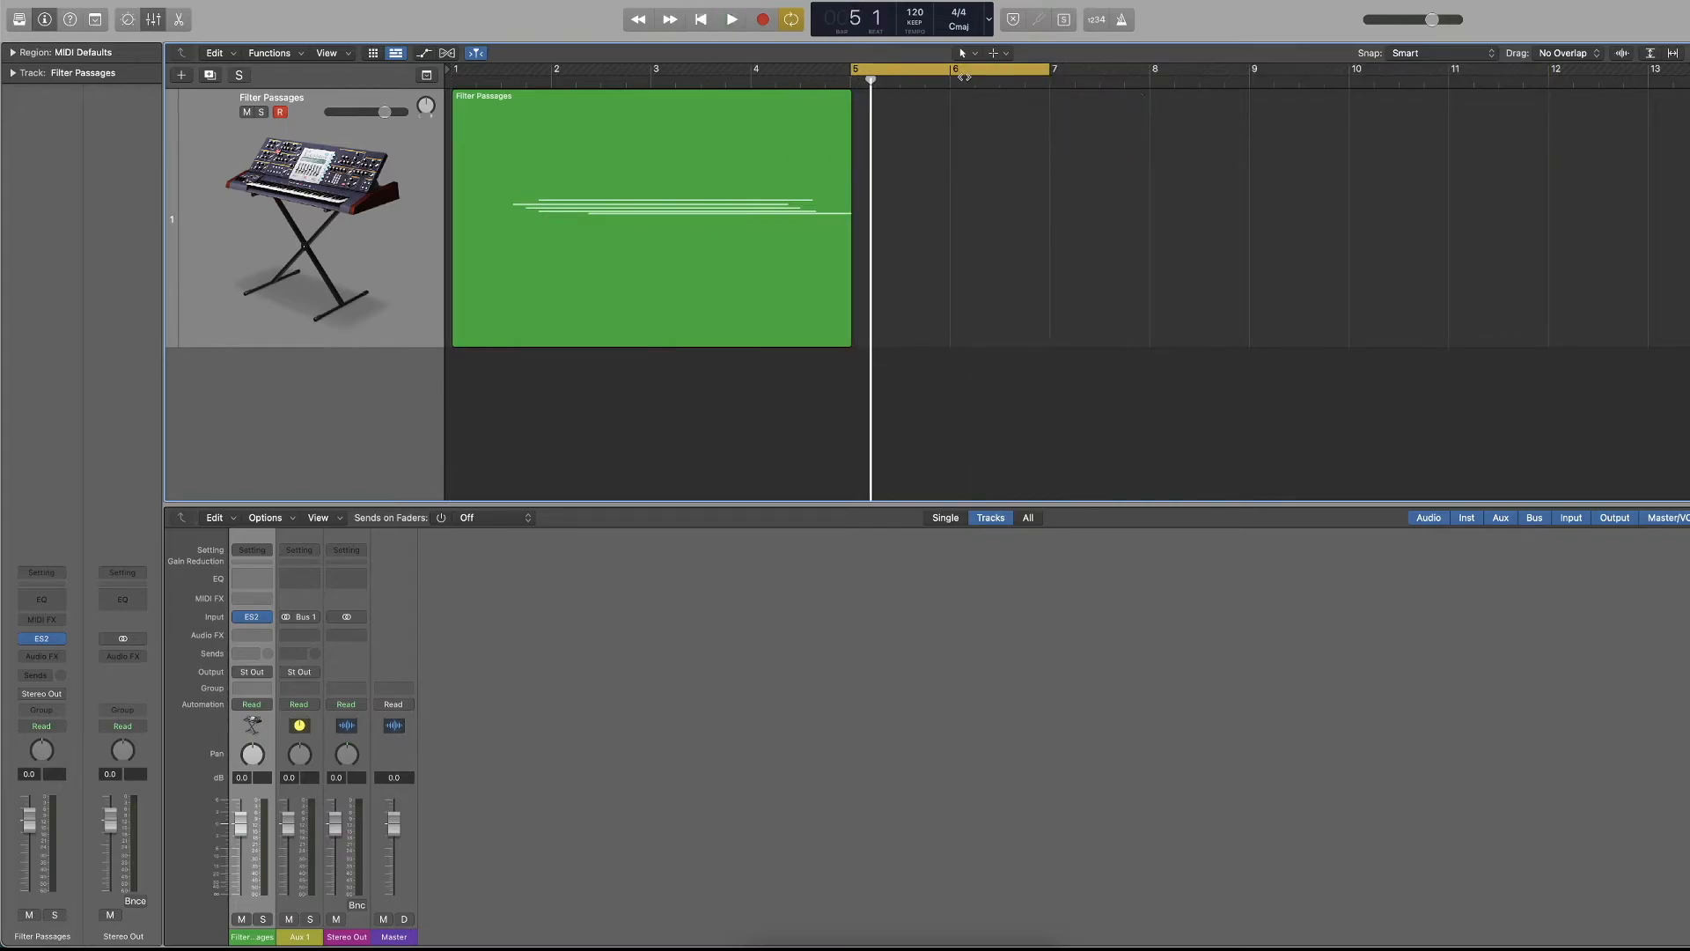
drag(943, 73, 745, 69)
key(space)
key(space)
key(c)
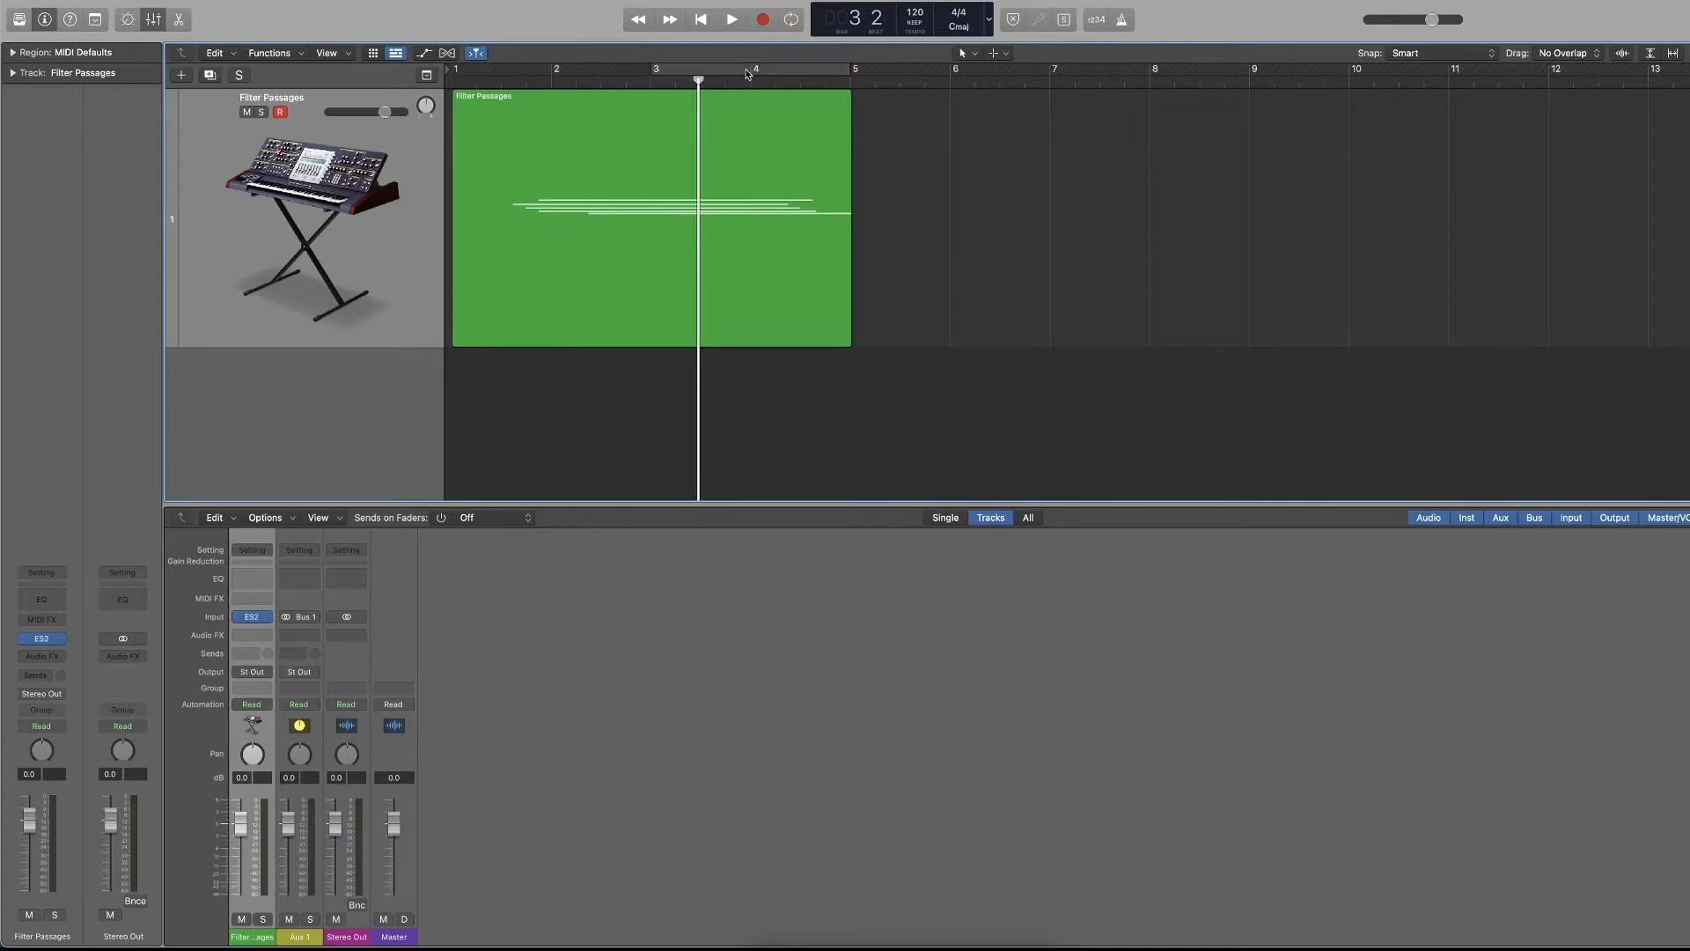
key(Return)
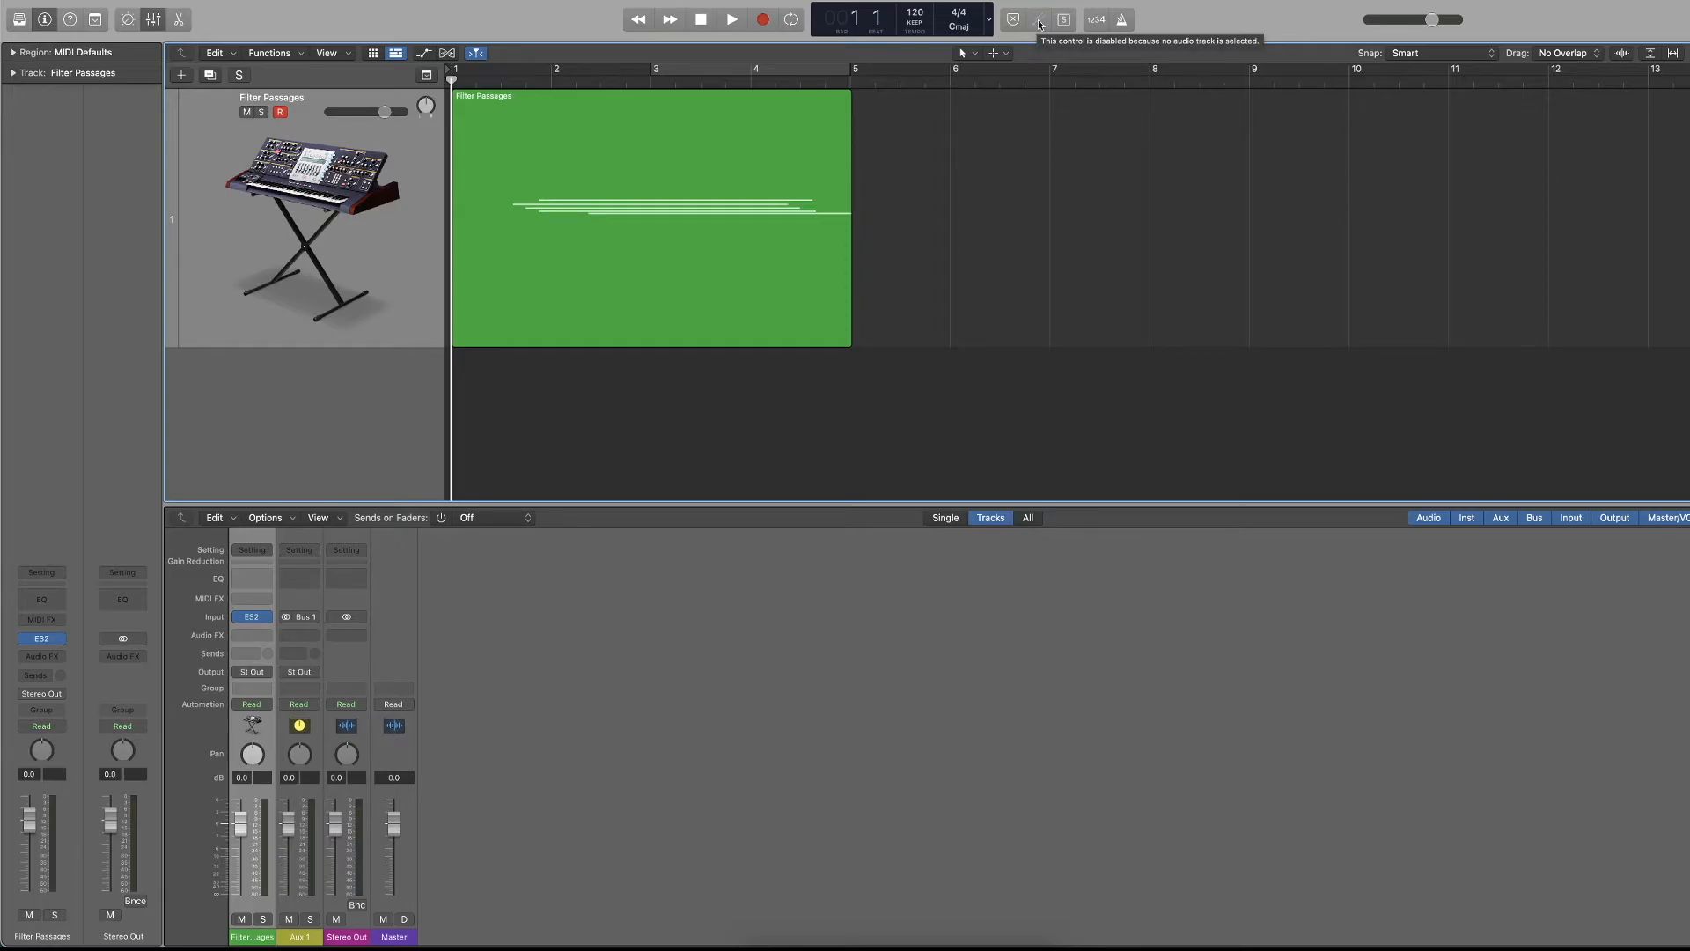
Turn the project's Solo mode on and off, then toggle mute repeatedly on the Filter Passages track.
click(1064, 20)
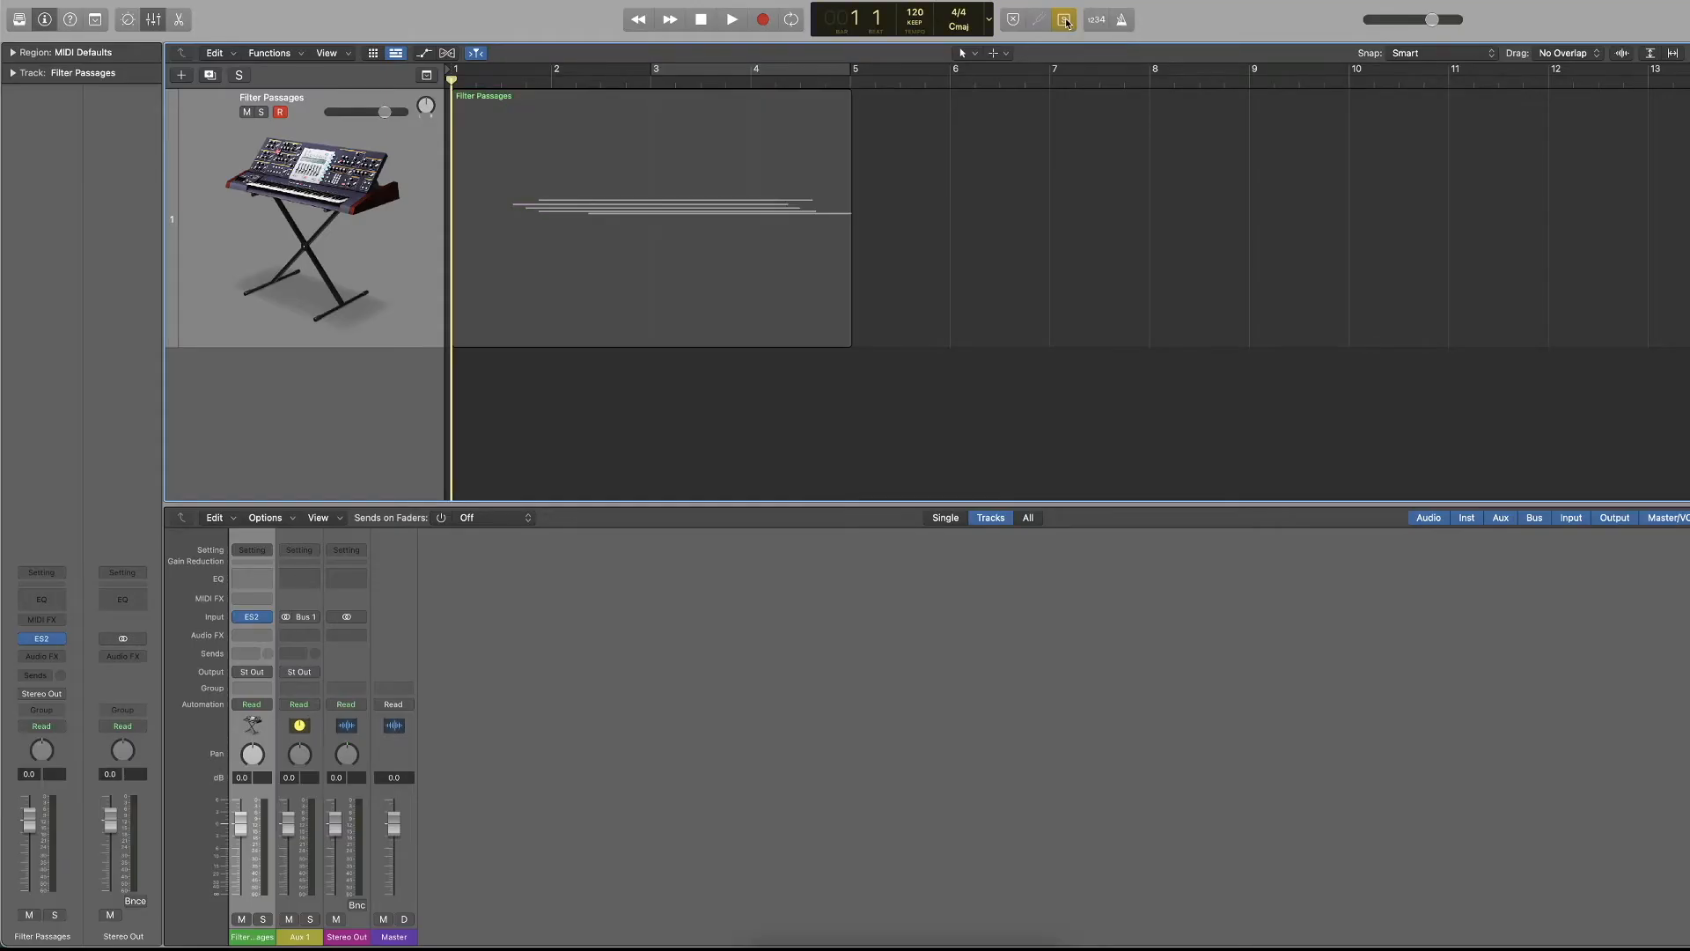
click(1064, 22)
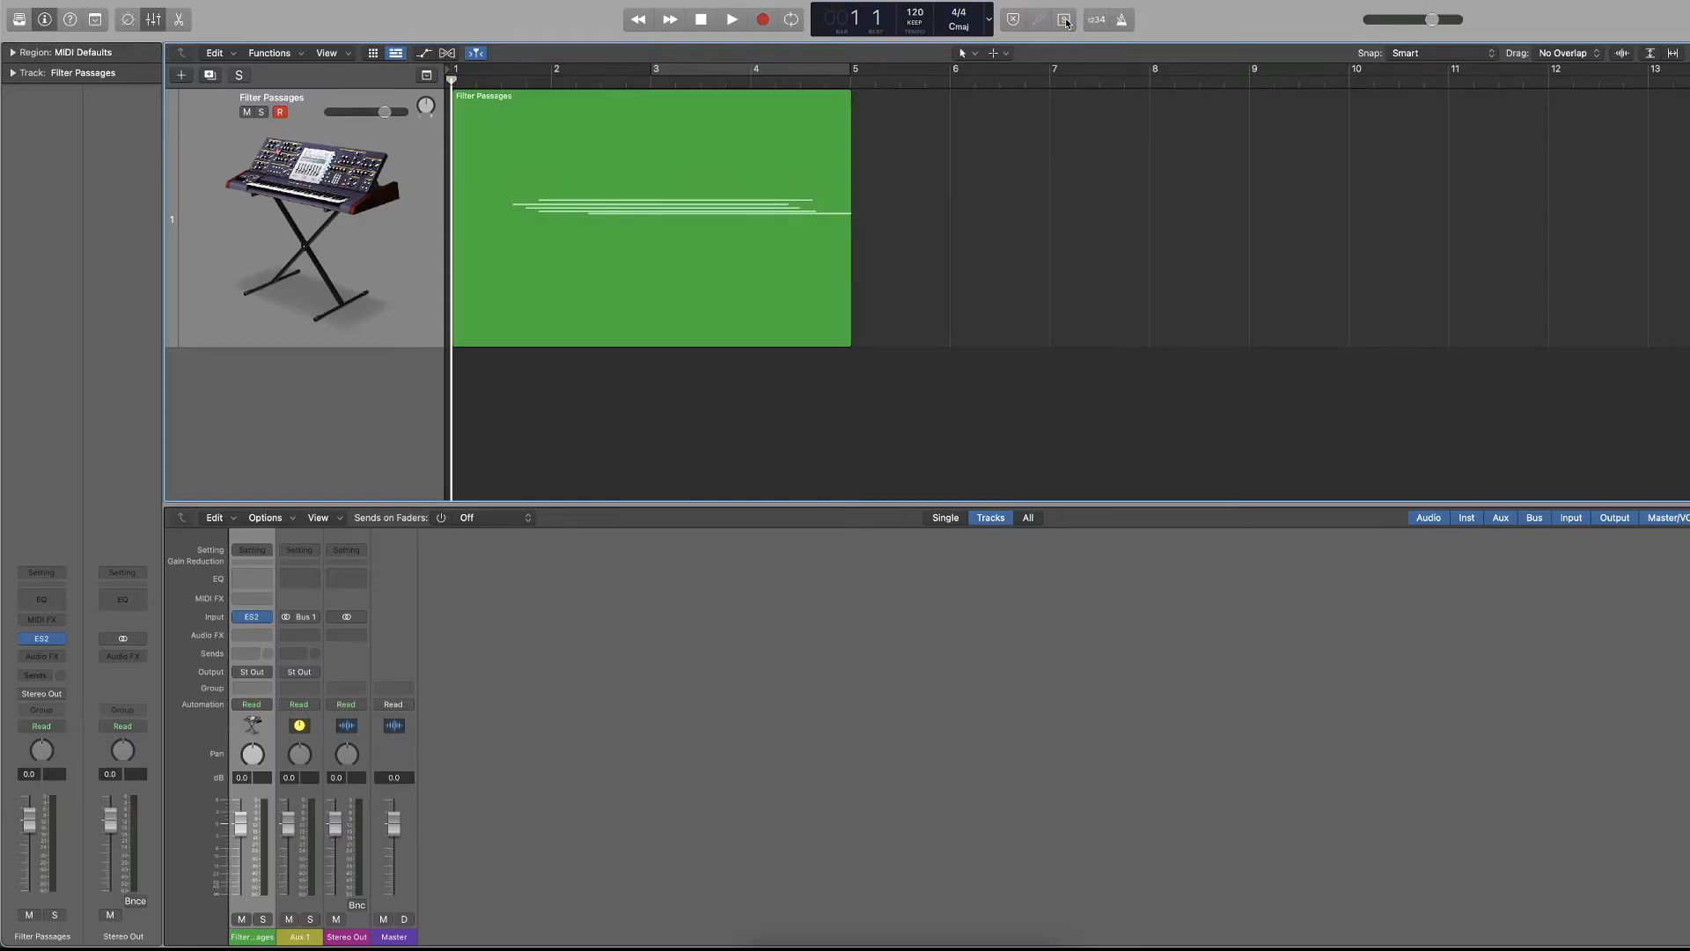
click(248, 112)
click(247, 112)
click(248, 112)
click(247, 112)
click(247, 112)
click(247, 111)
Try the Solo Lock option, then toggle solo and mute on the Filter Passages track, leaving both off.
right_click(1064, 21)
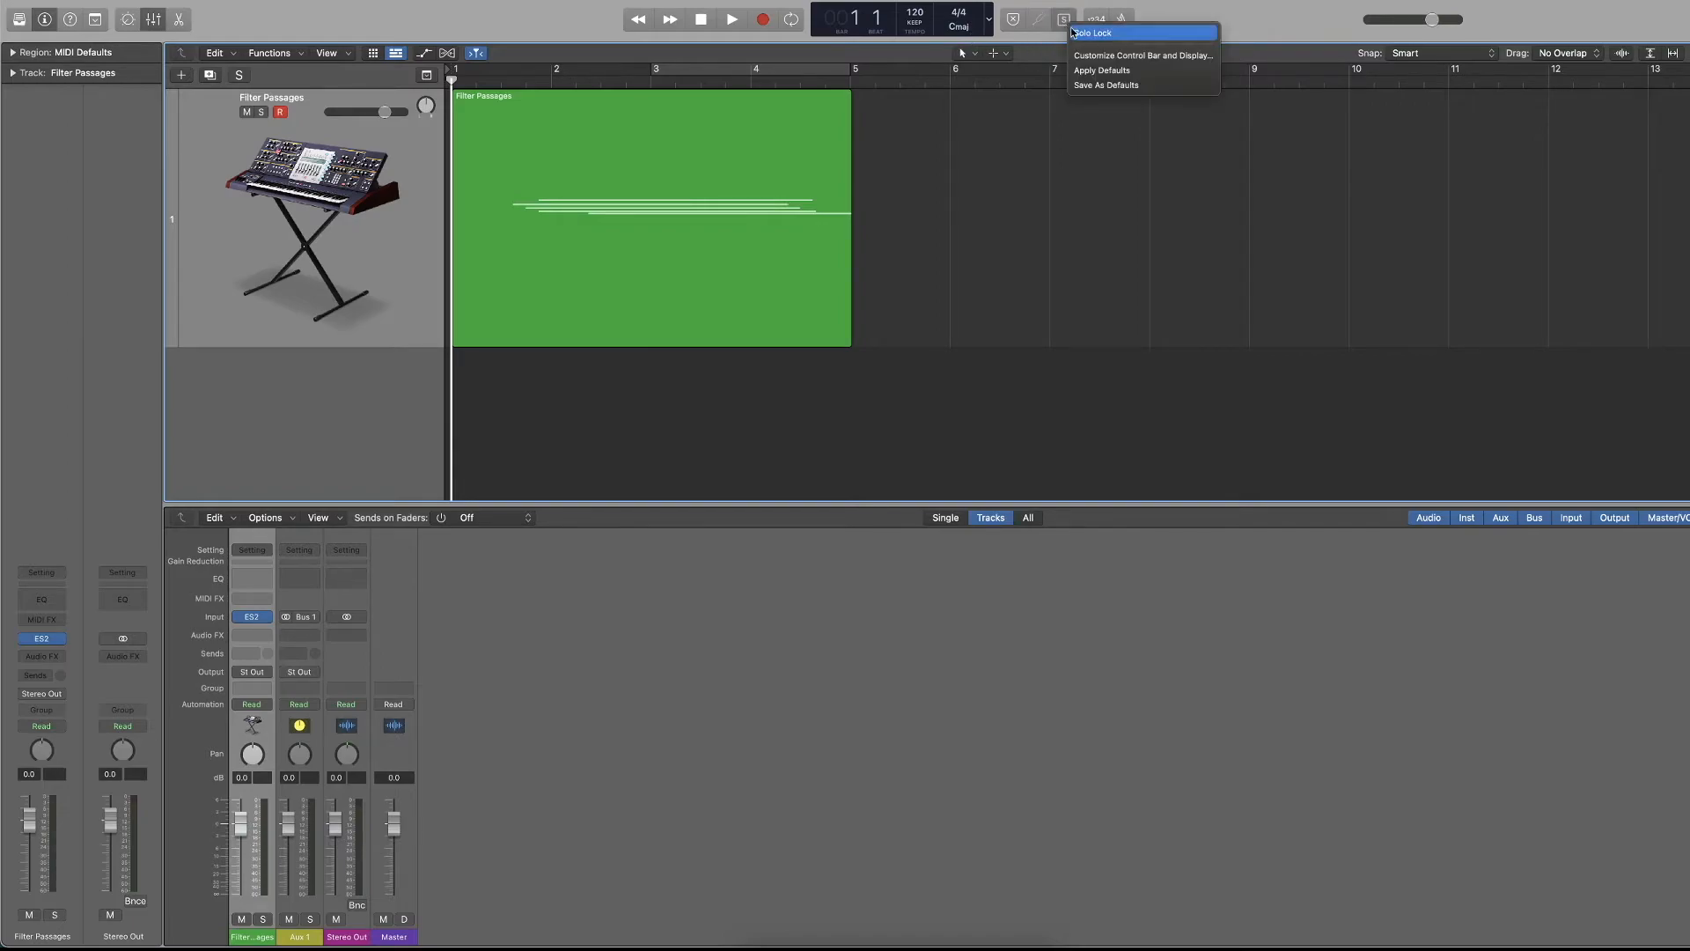
click(1067, 31)
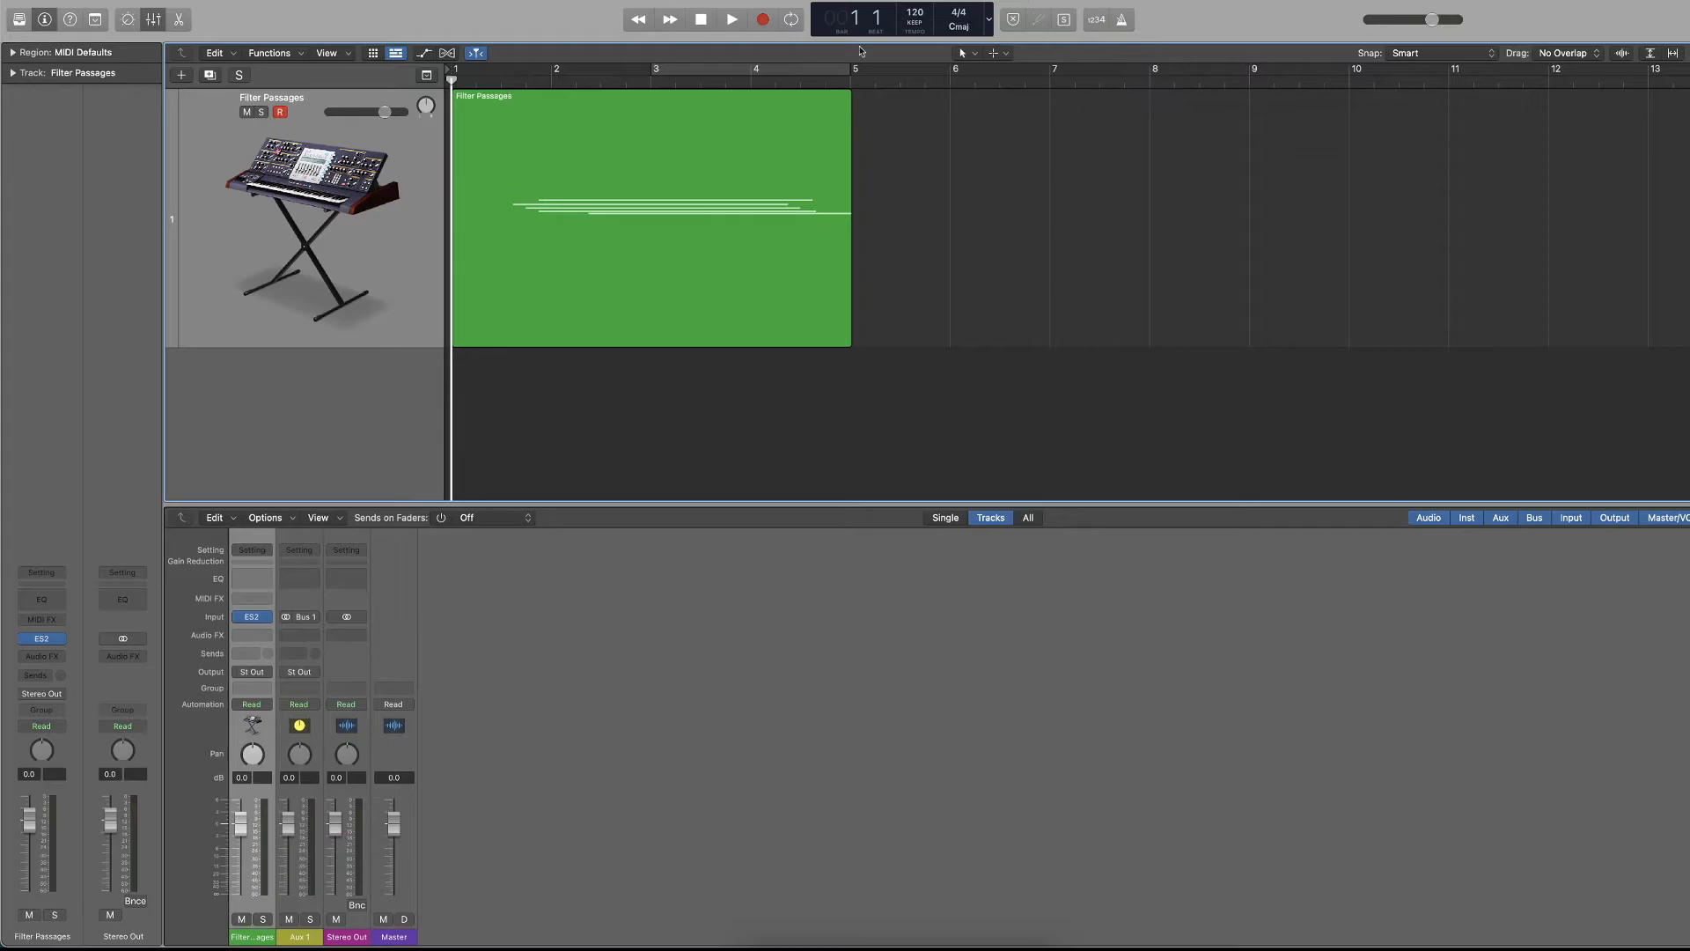
click(262, 113)
click(248, 113)
click(261, 113)
click(247, 113)
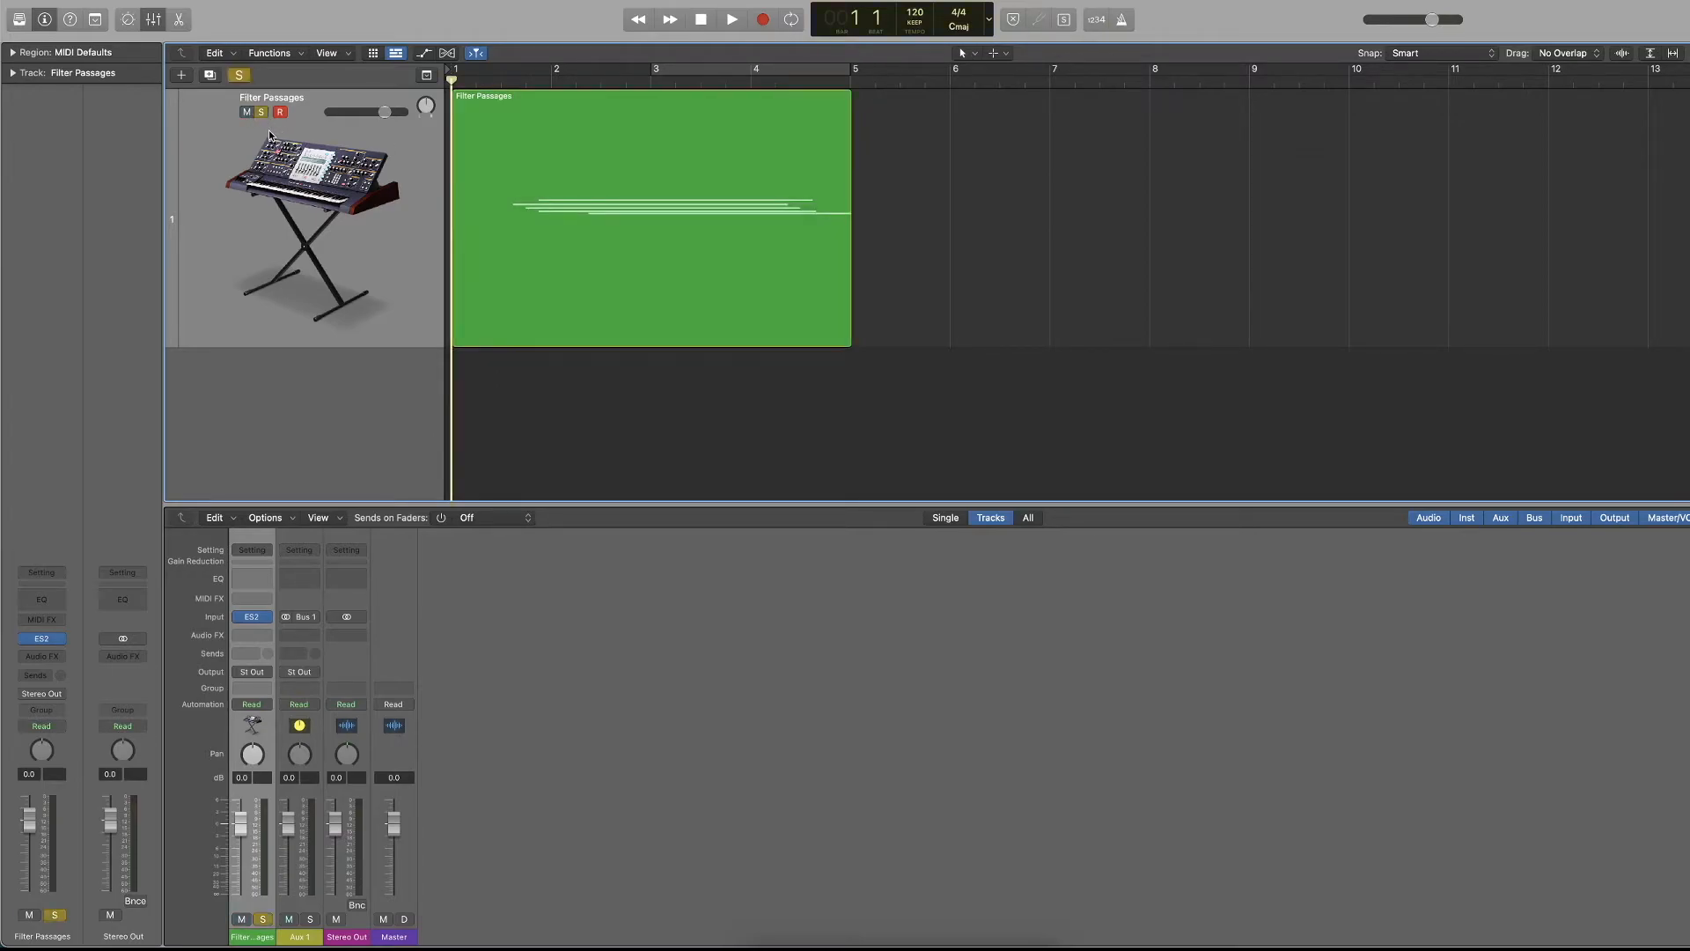
key(ctrl+s)
key(ctrl+s)
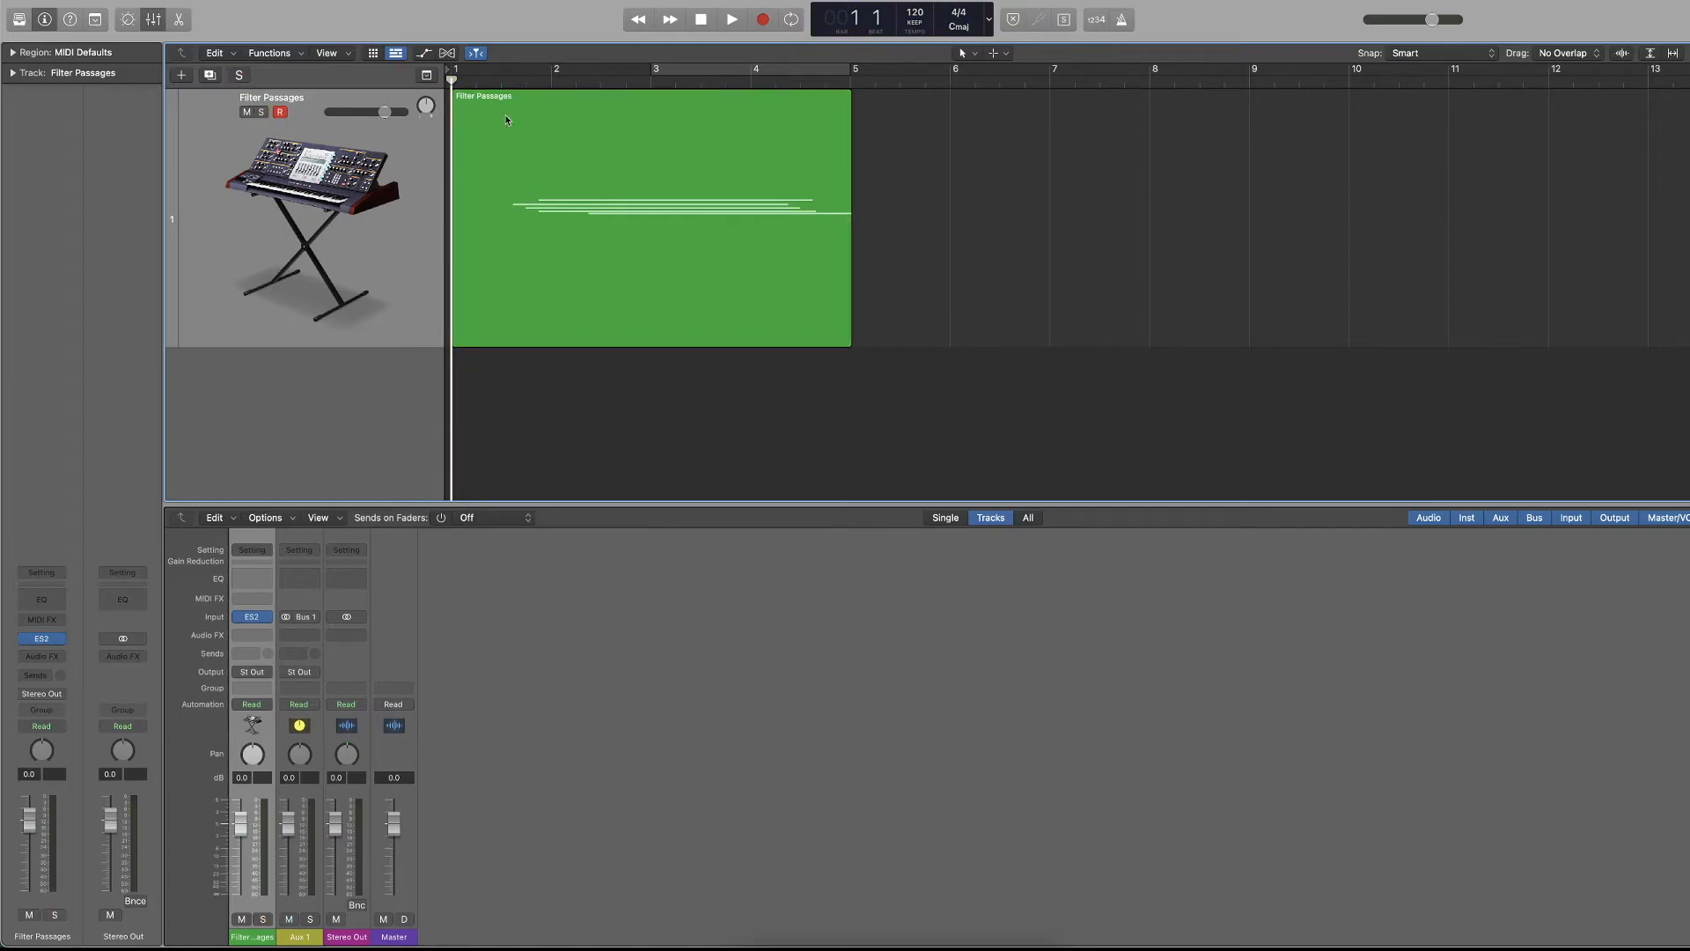
Select the Filter Passages region, enable count-in, record briefly from bar 1, and return to the start.
click(789, 173)
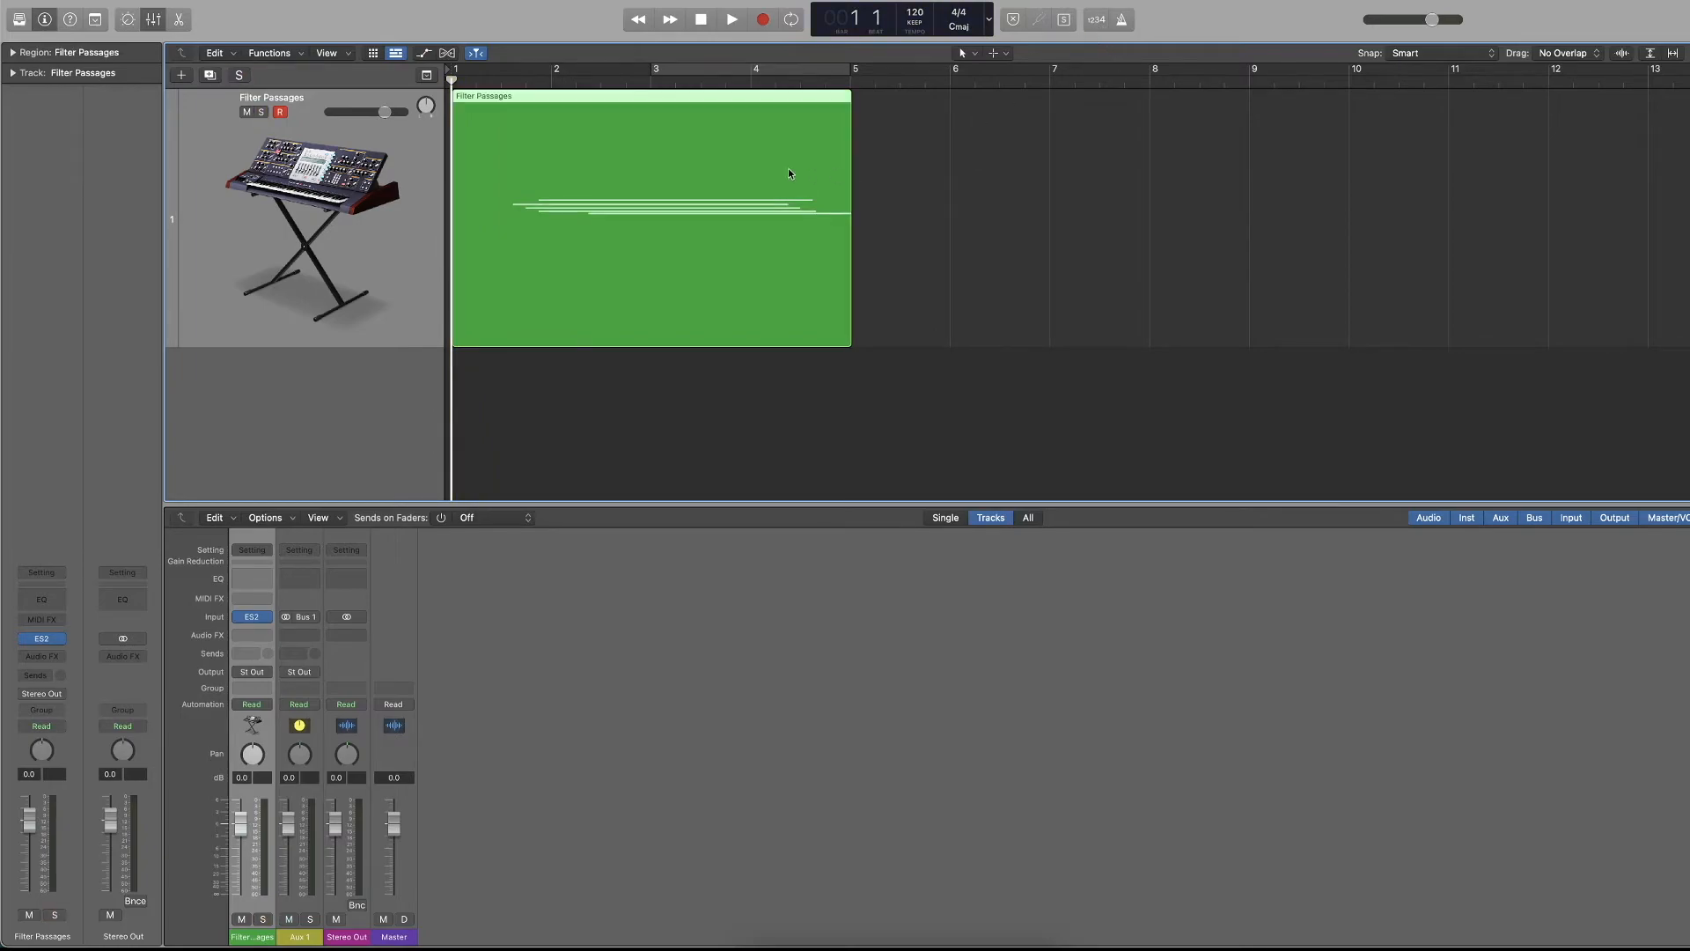
click(1098, 20)
key(r)
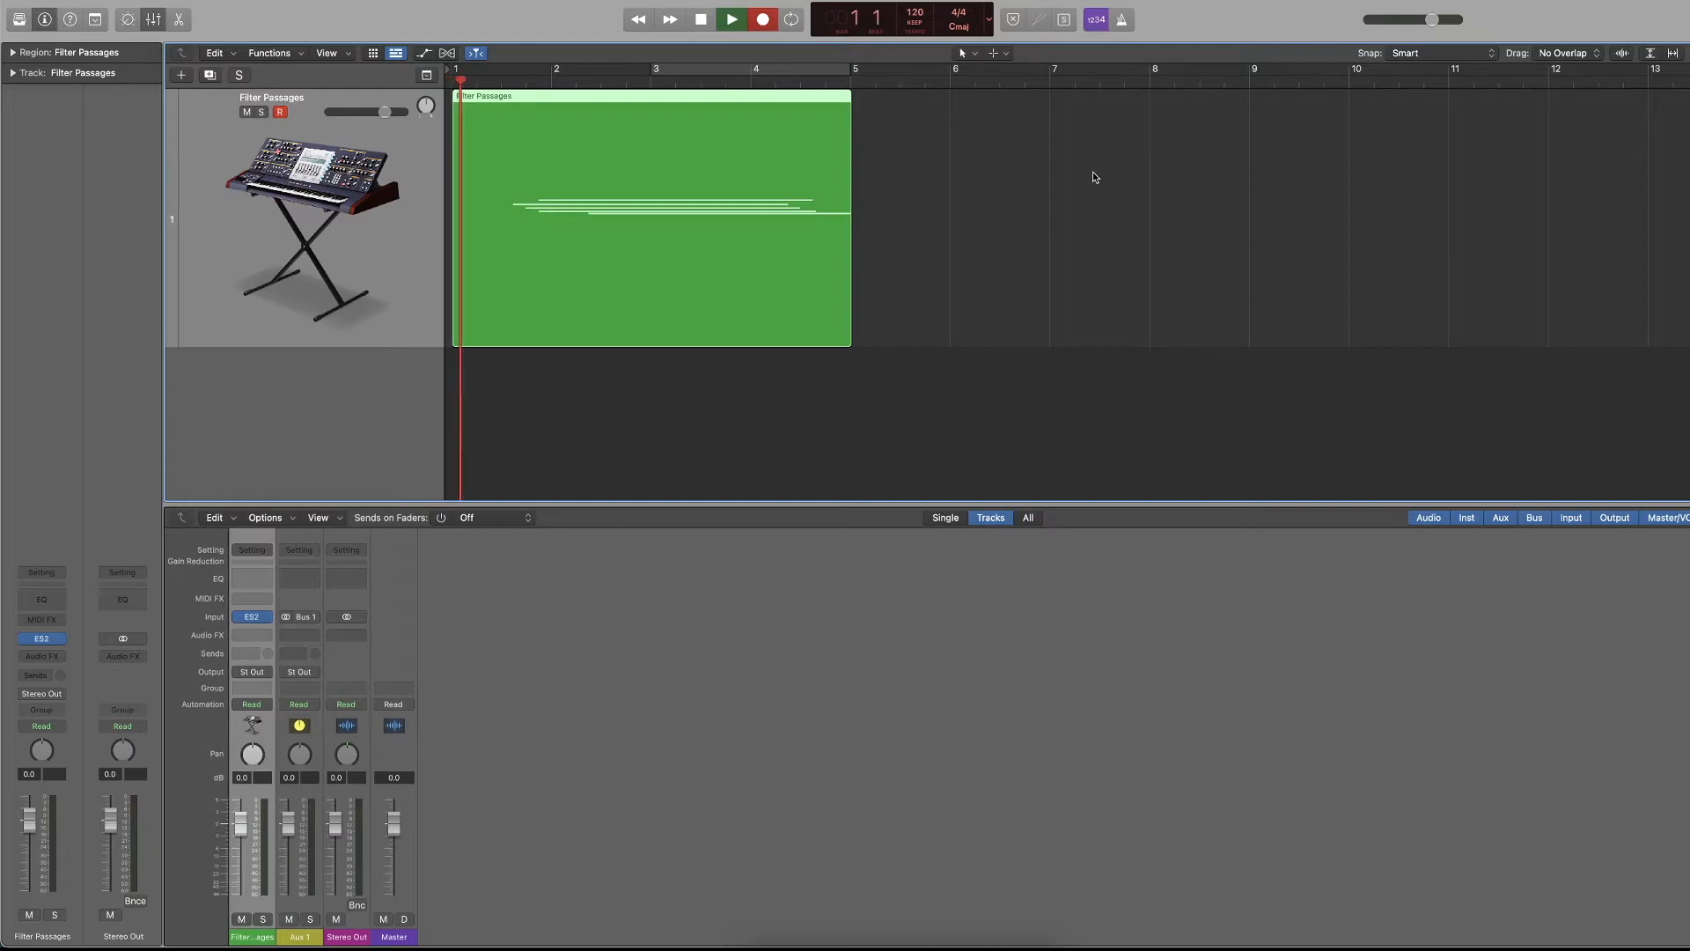
key(space)
key(Return)
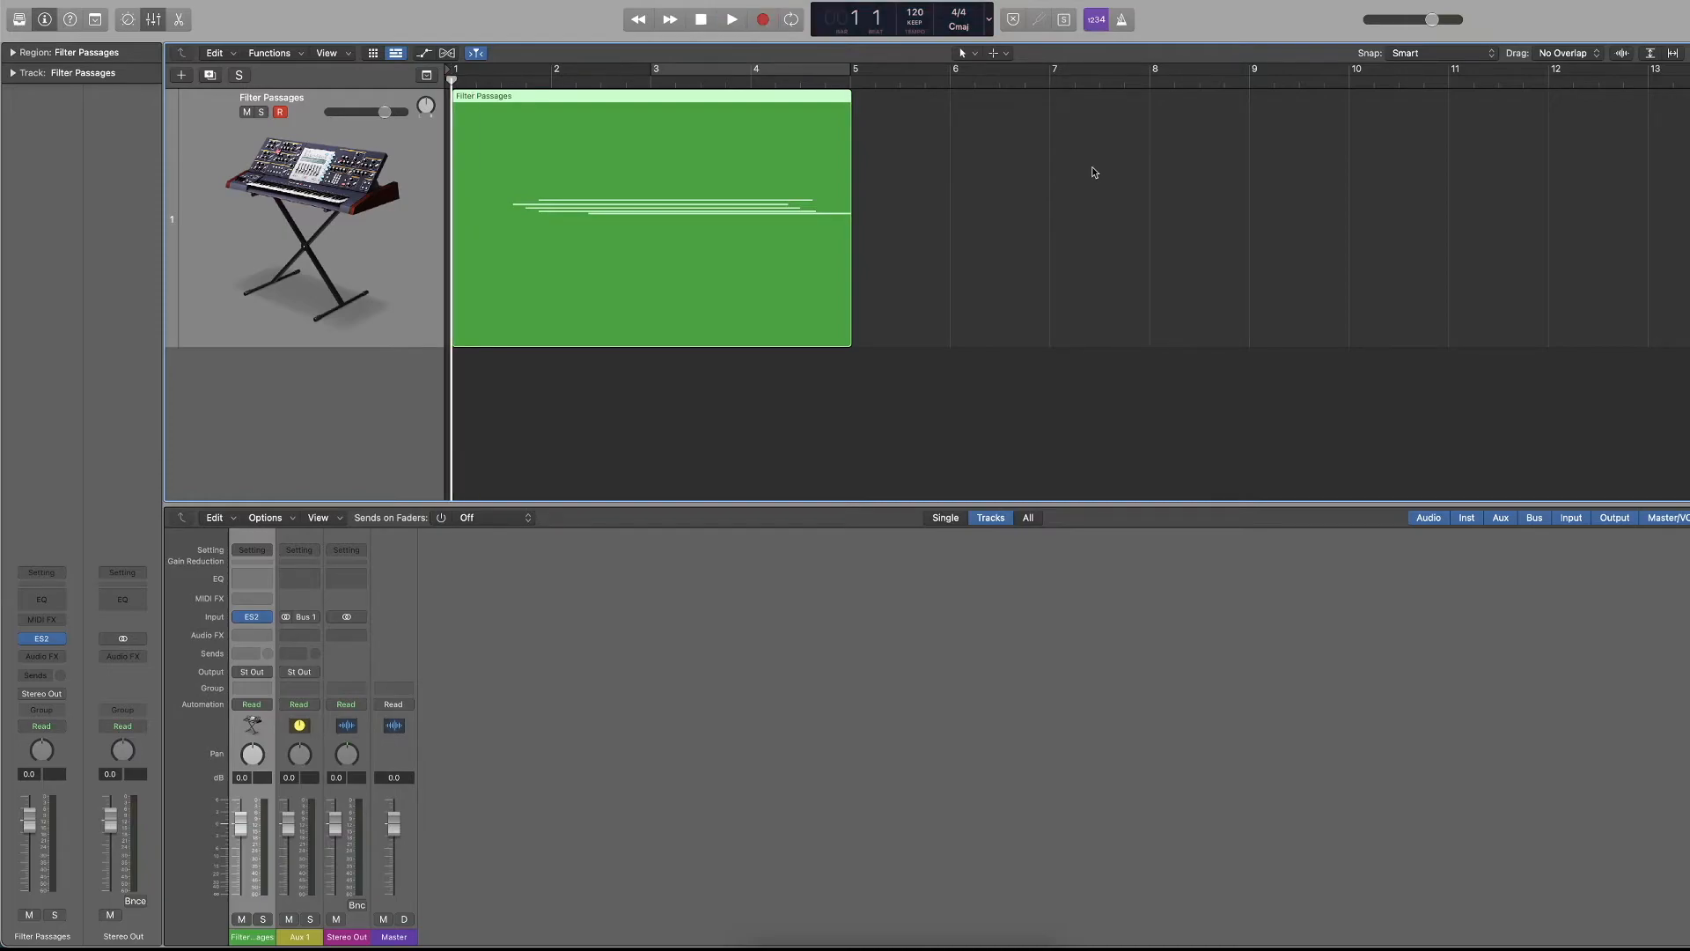
Play with the metronome on, move the Filter Passages region to just after bar 4, and play the empty bars.
key(space)
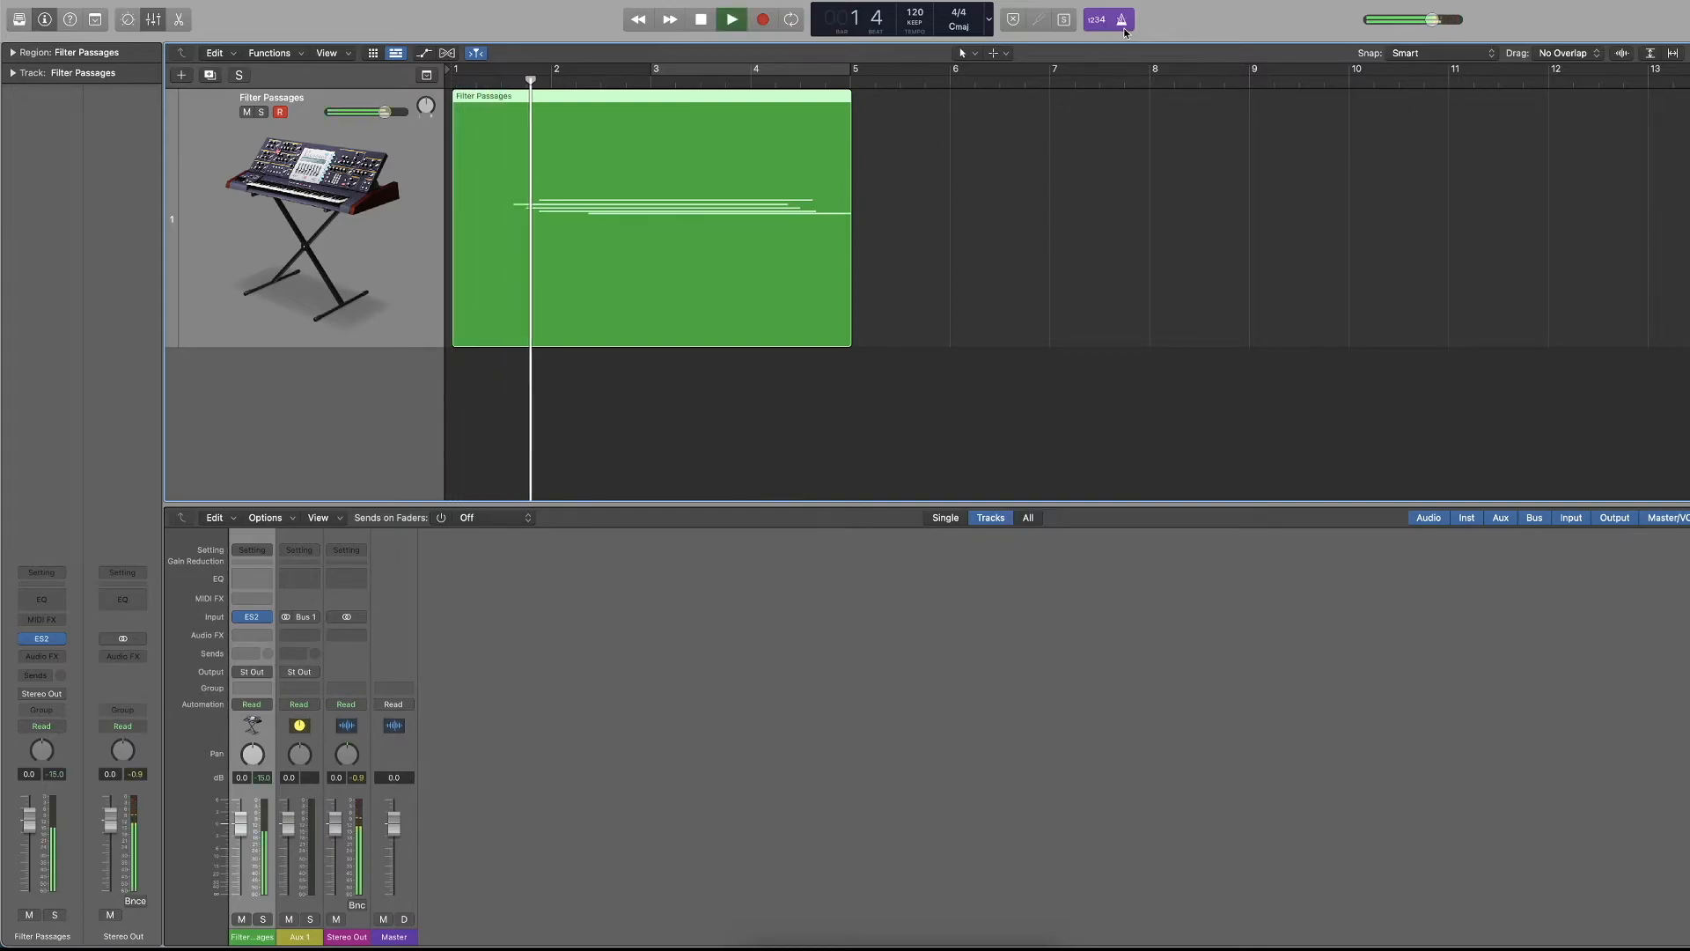
key(space)
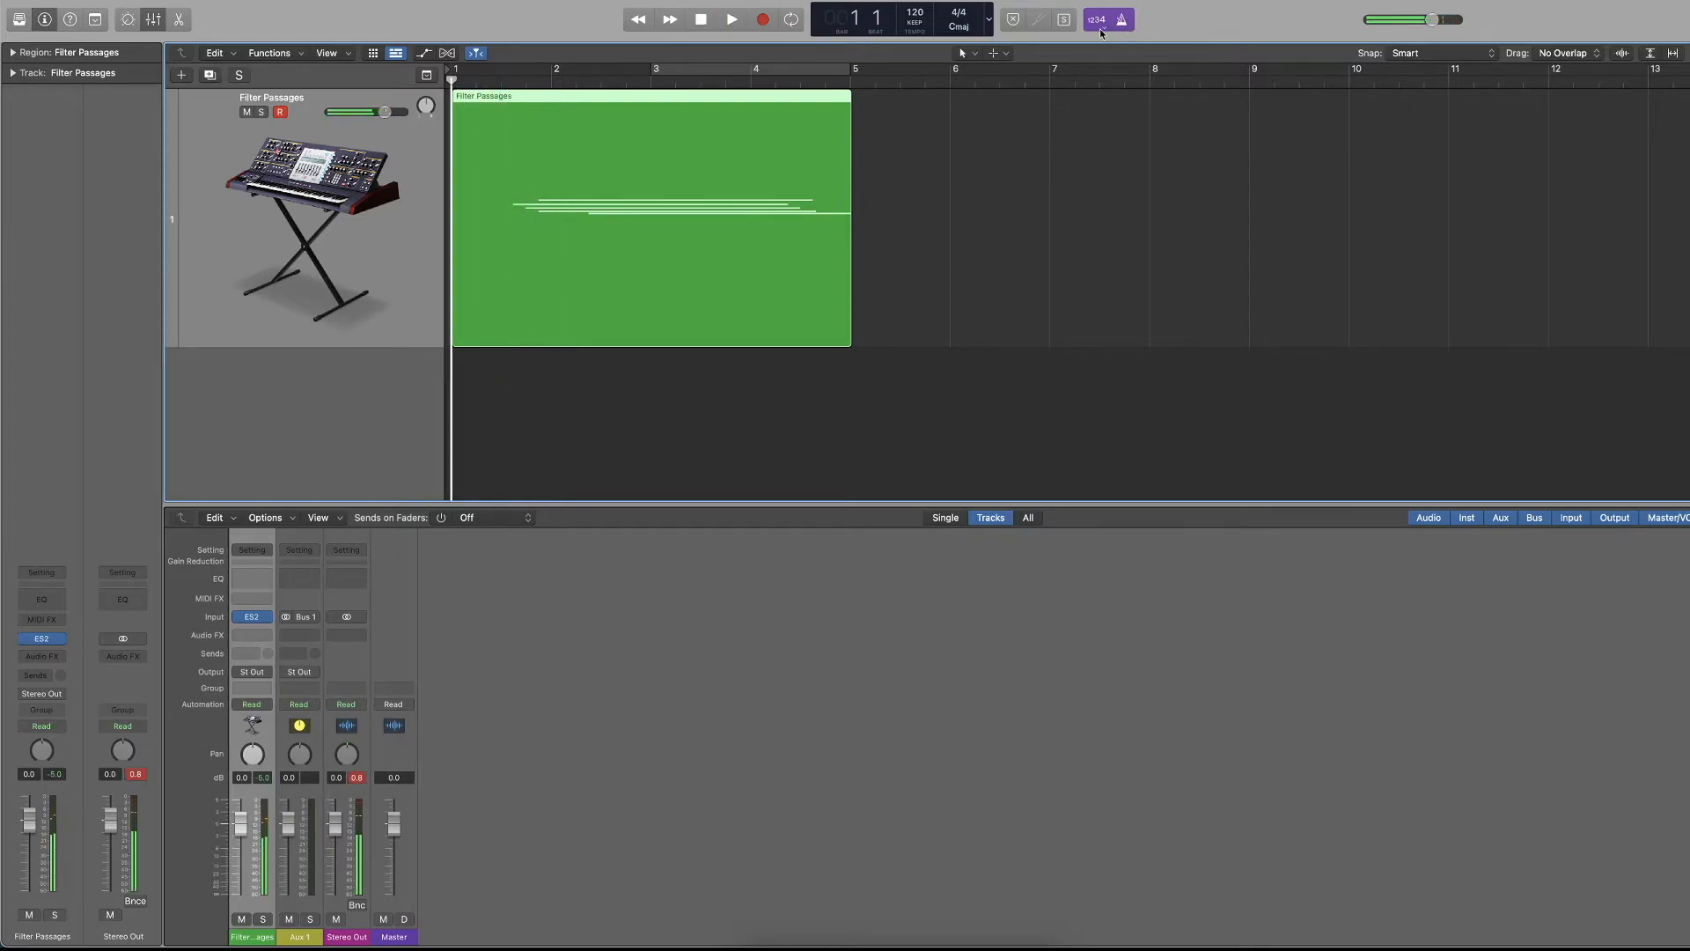
drag(772, 110, 1083, 112)
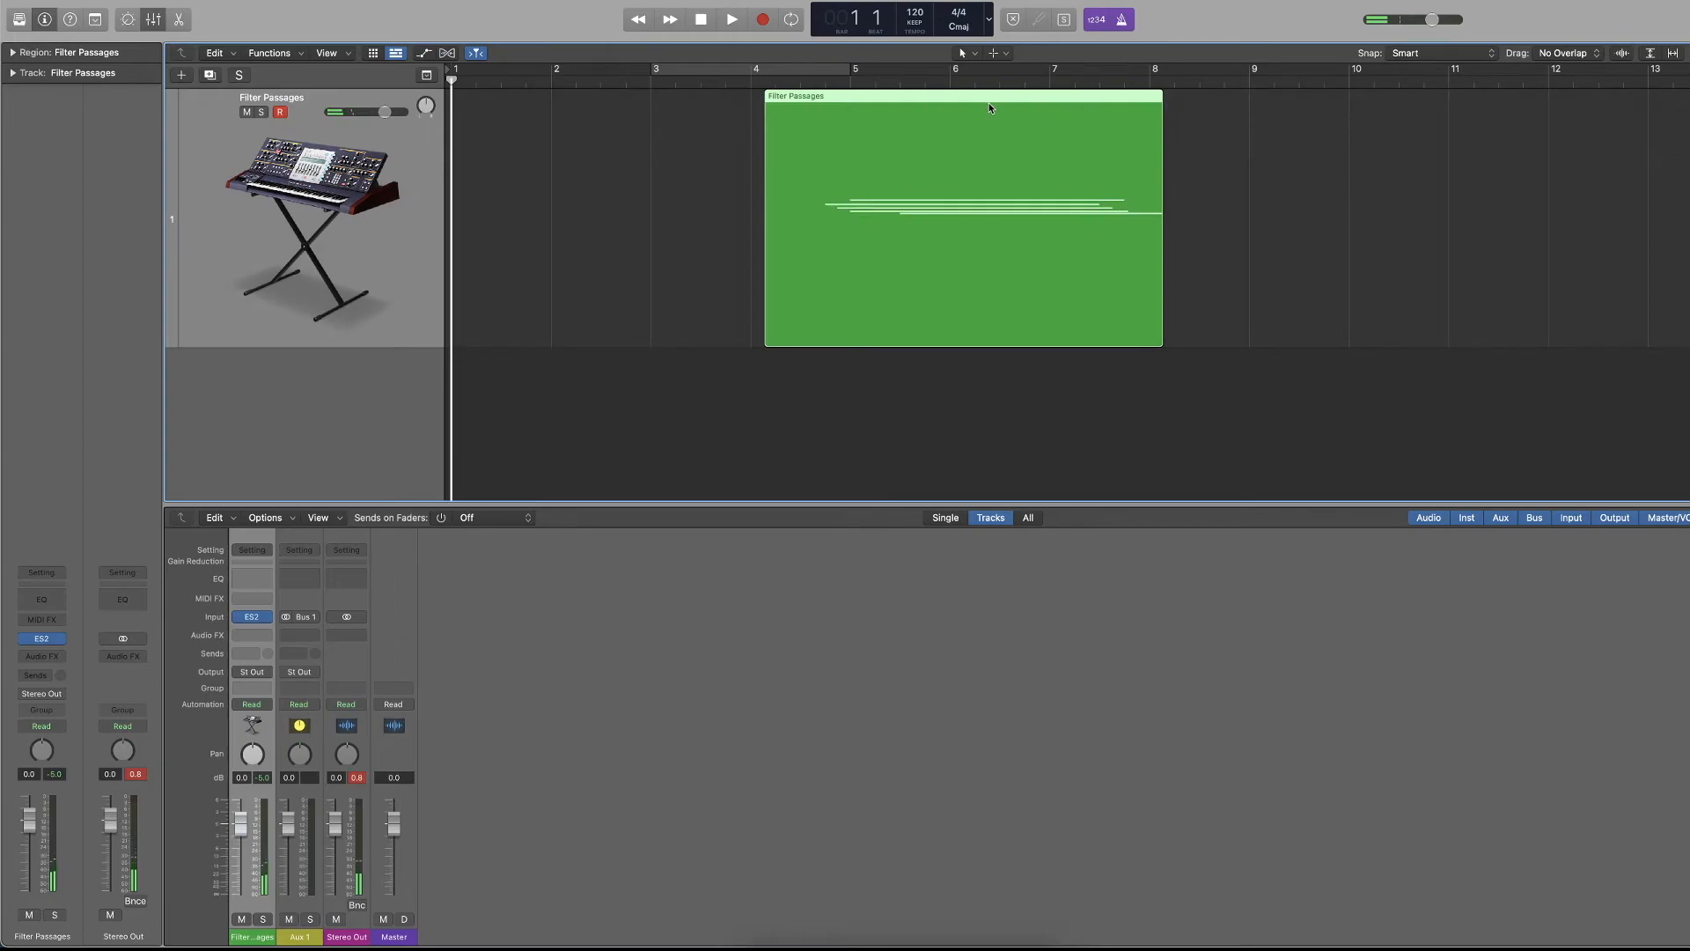
key(space)
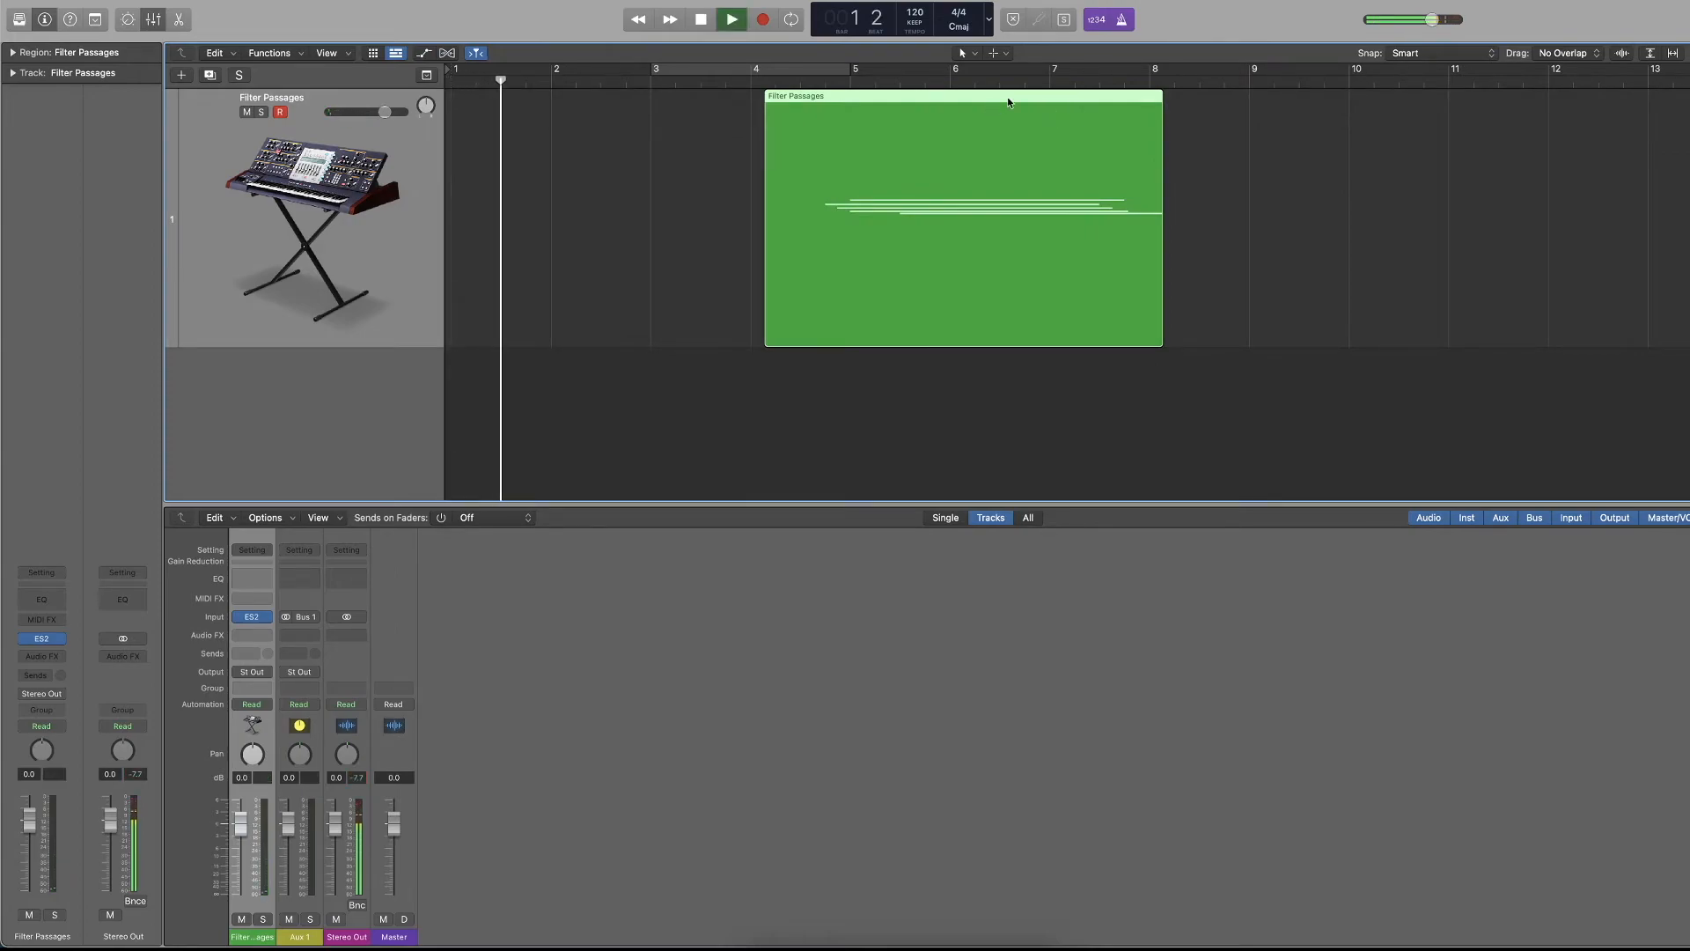
key(space)
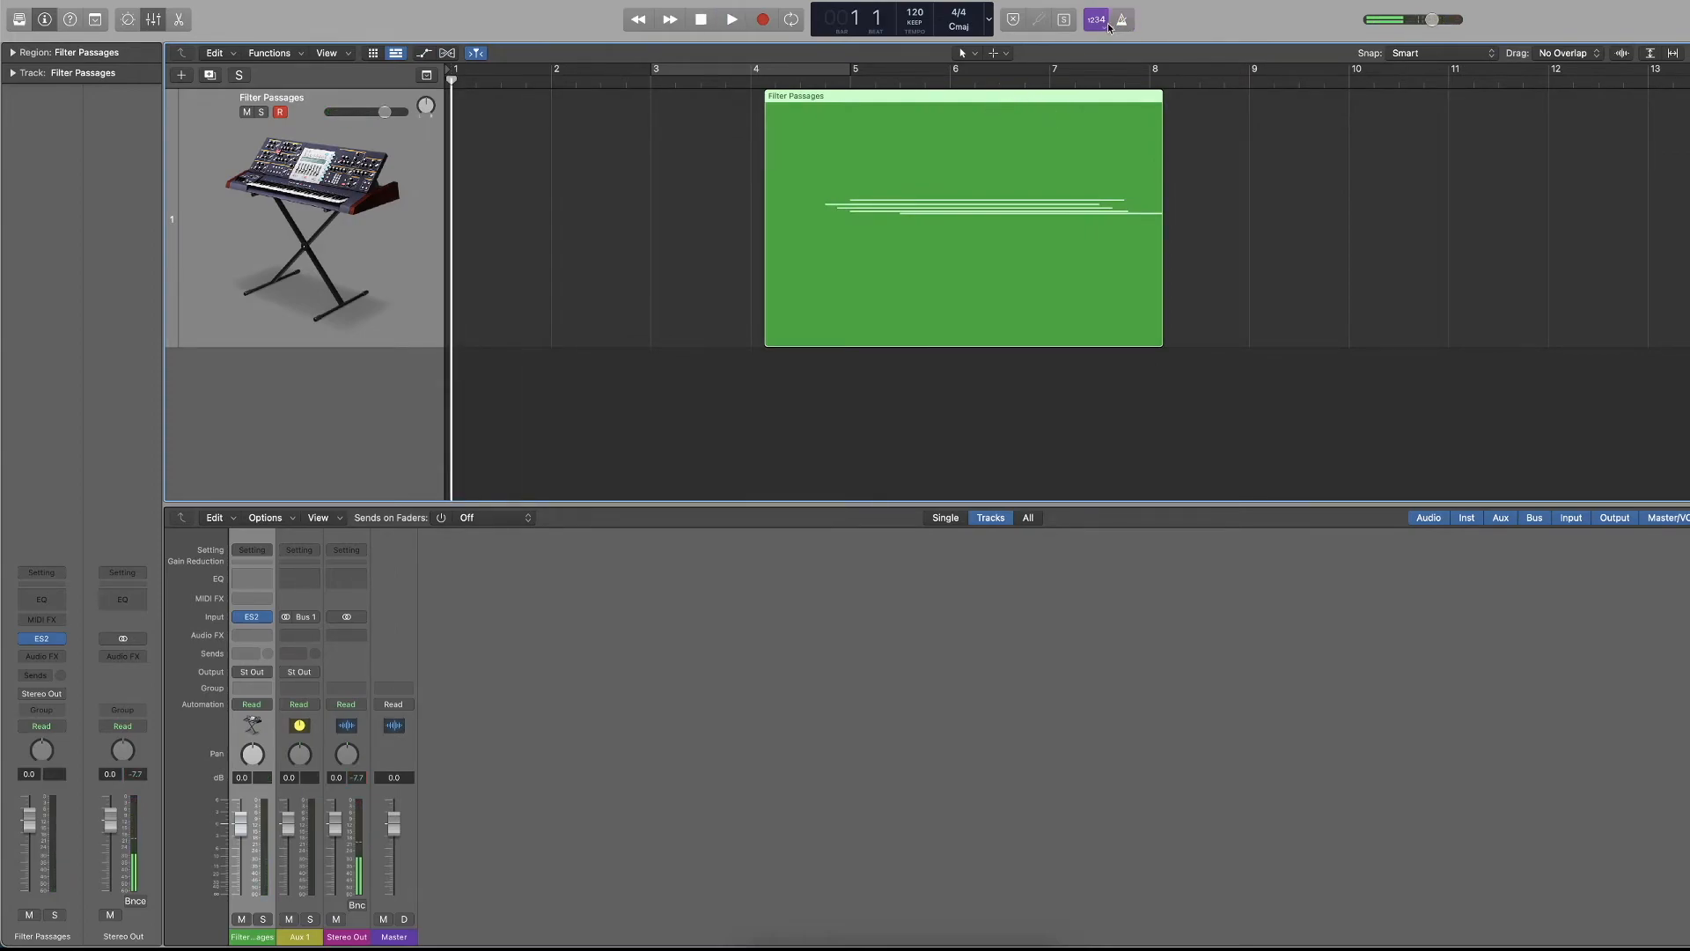
Record from bar 1 with count-in and metronome on, then turn both off and play briefly.
key(r)
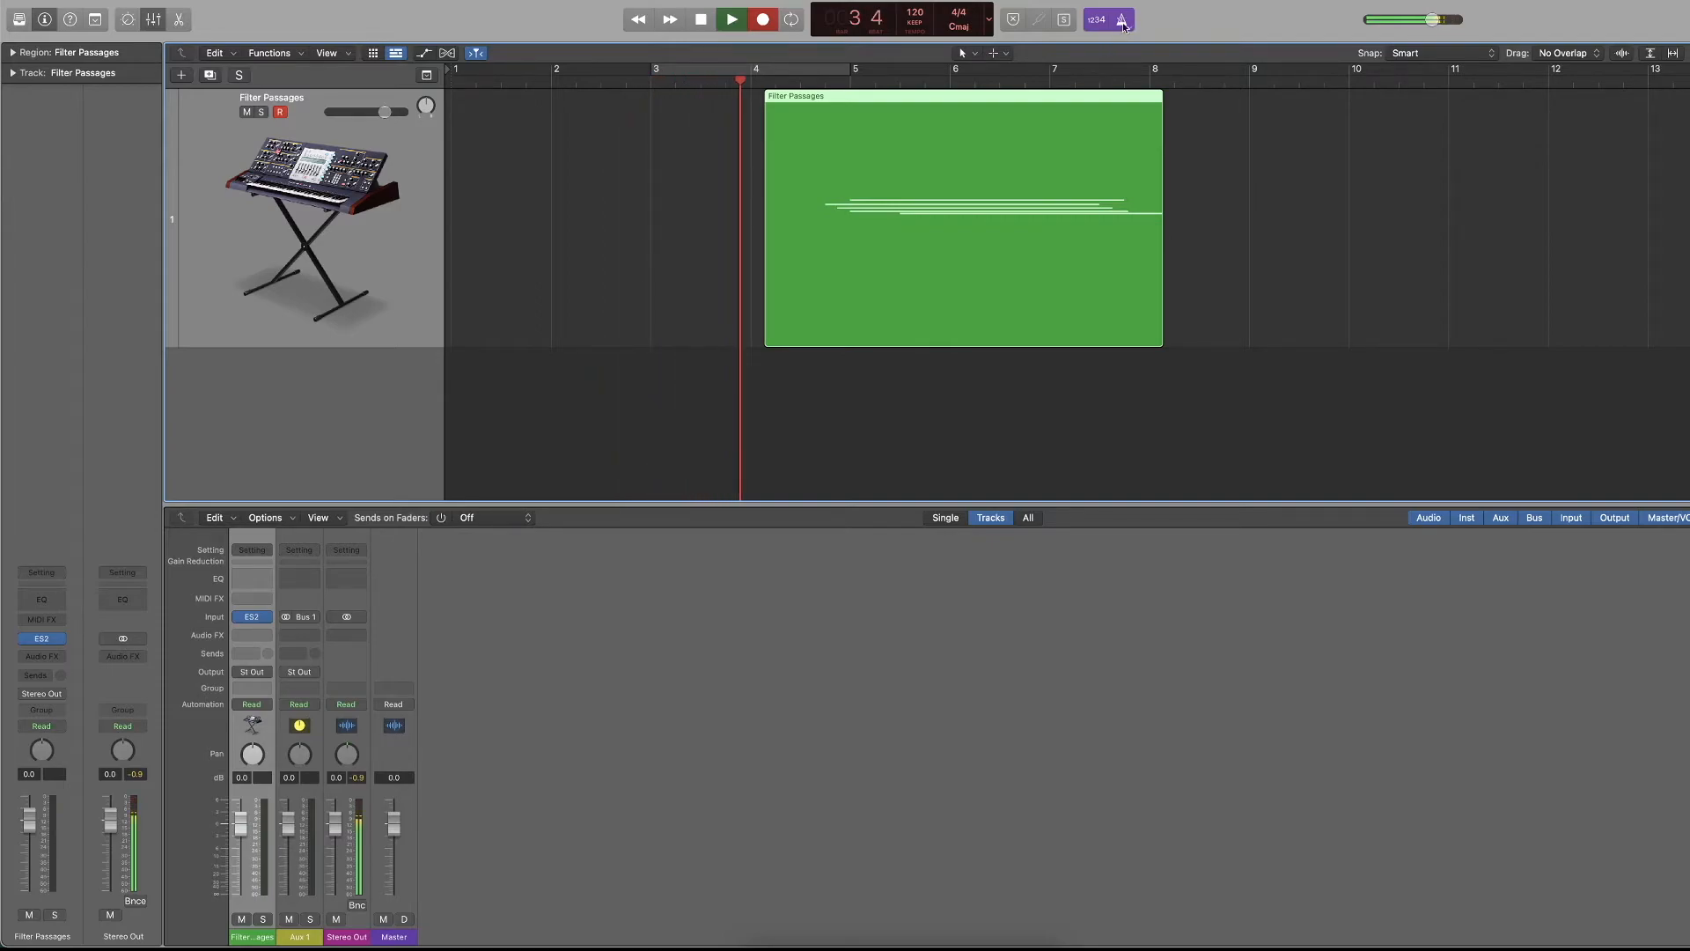
key(space)
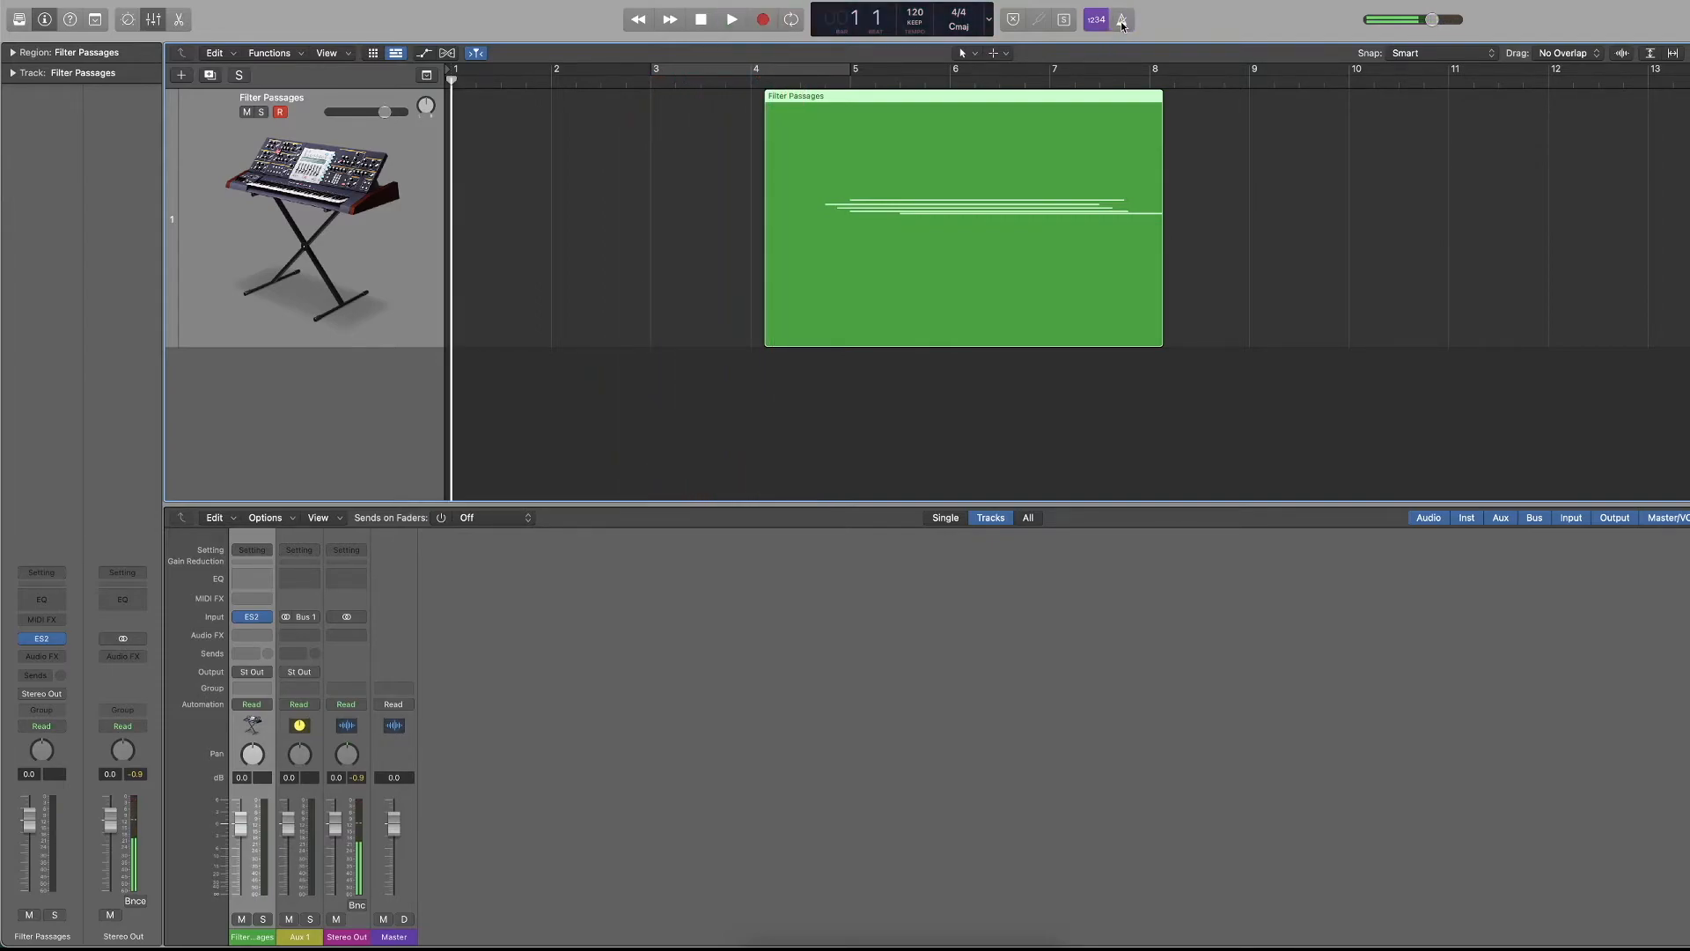
click(1099, 25)
key(space)
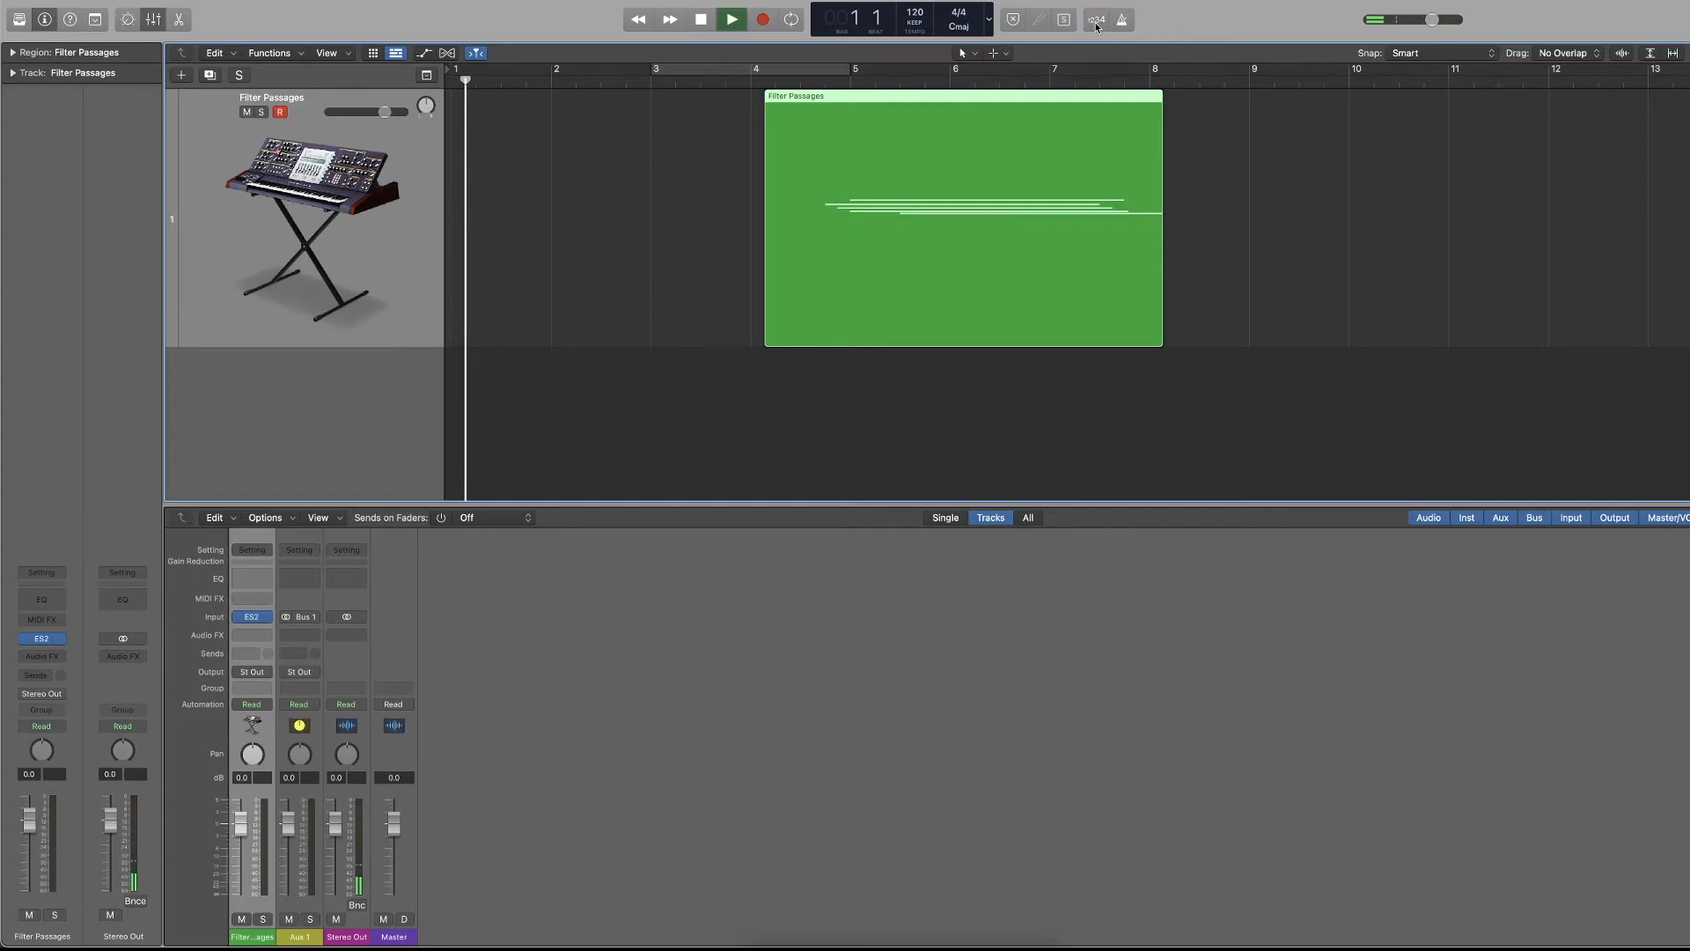
key(space)
Turn count-in and the metronome back on, play briefly, and make a short test recording.
click(1096, 21)
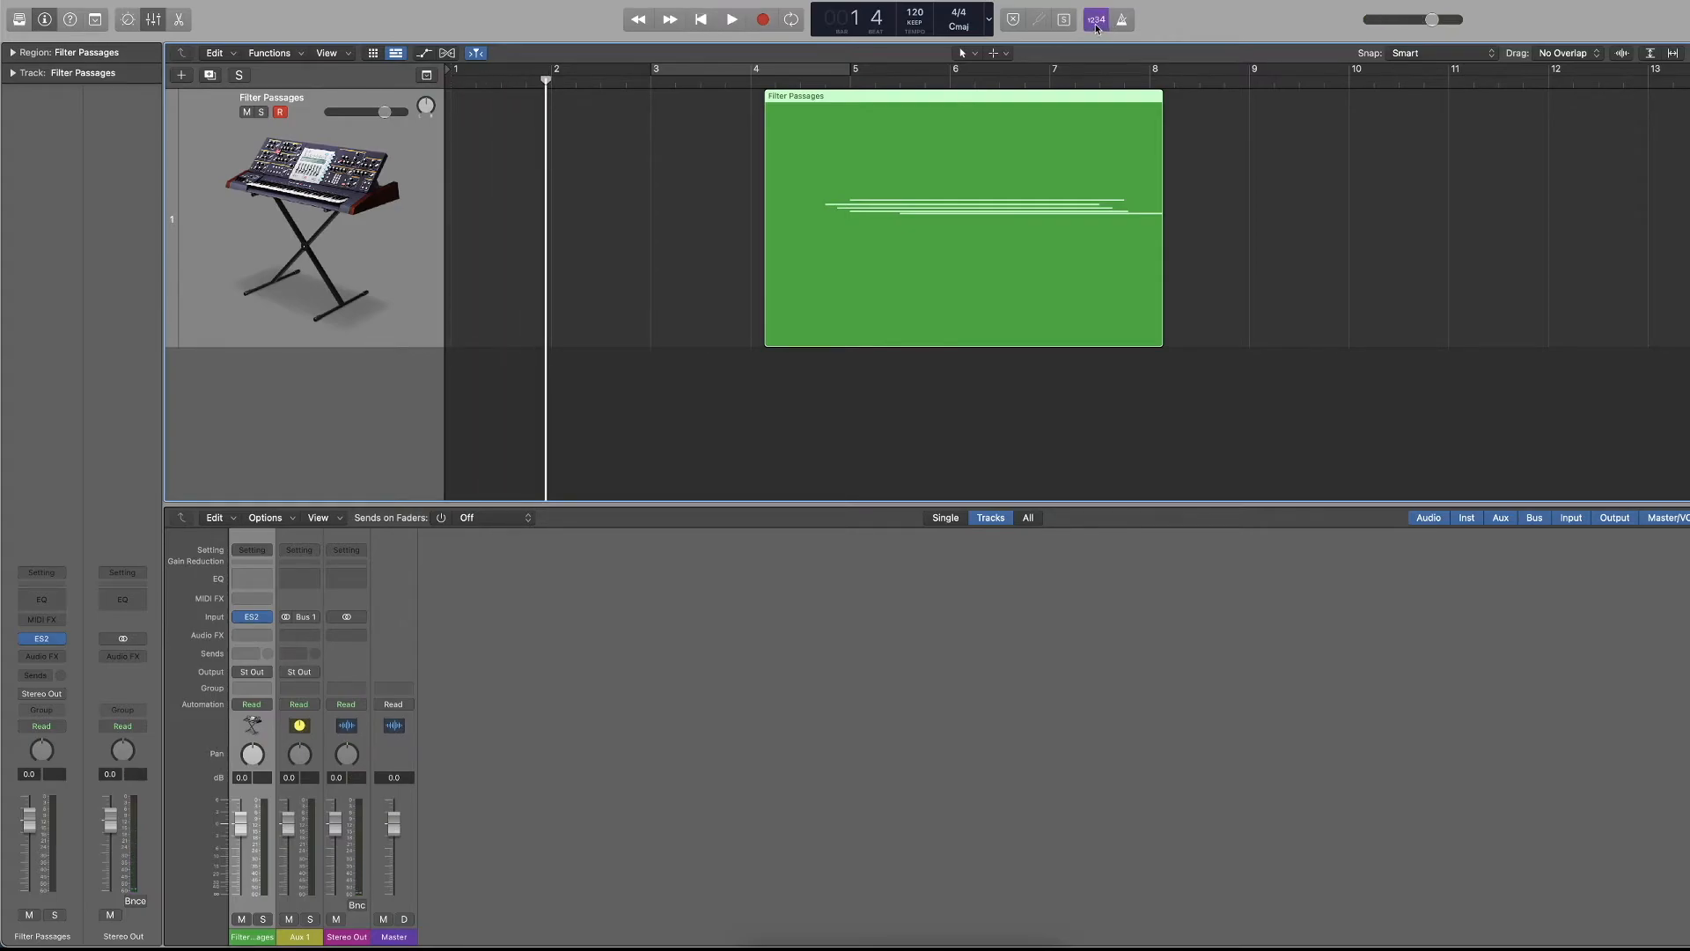
key(space)
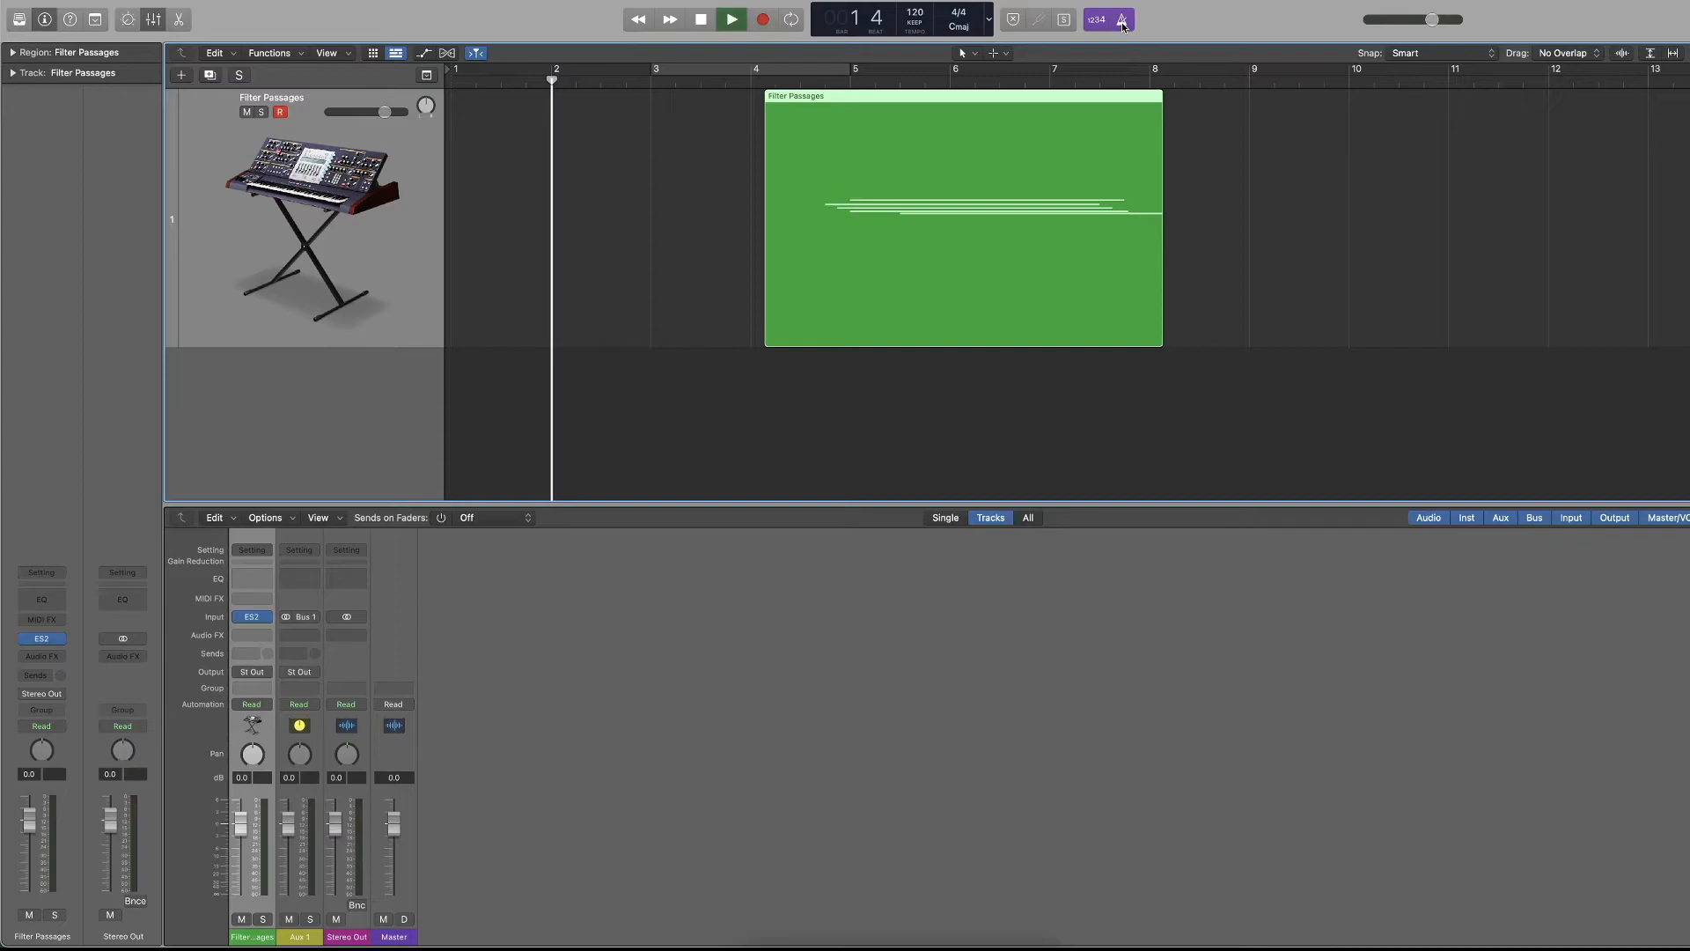
key(r)
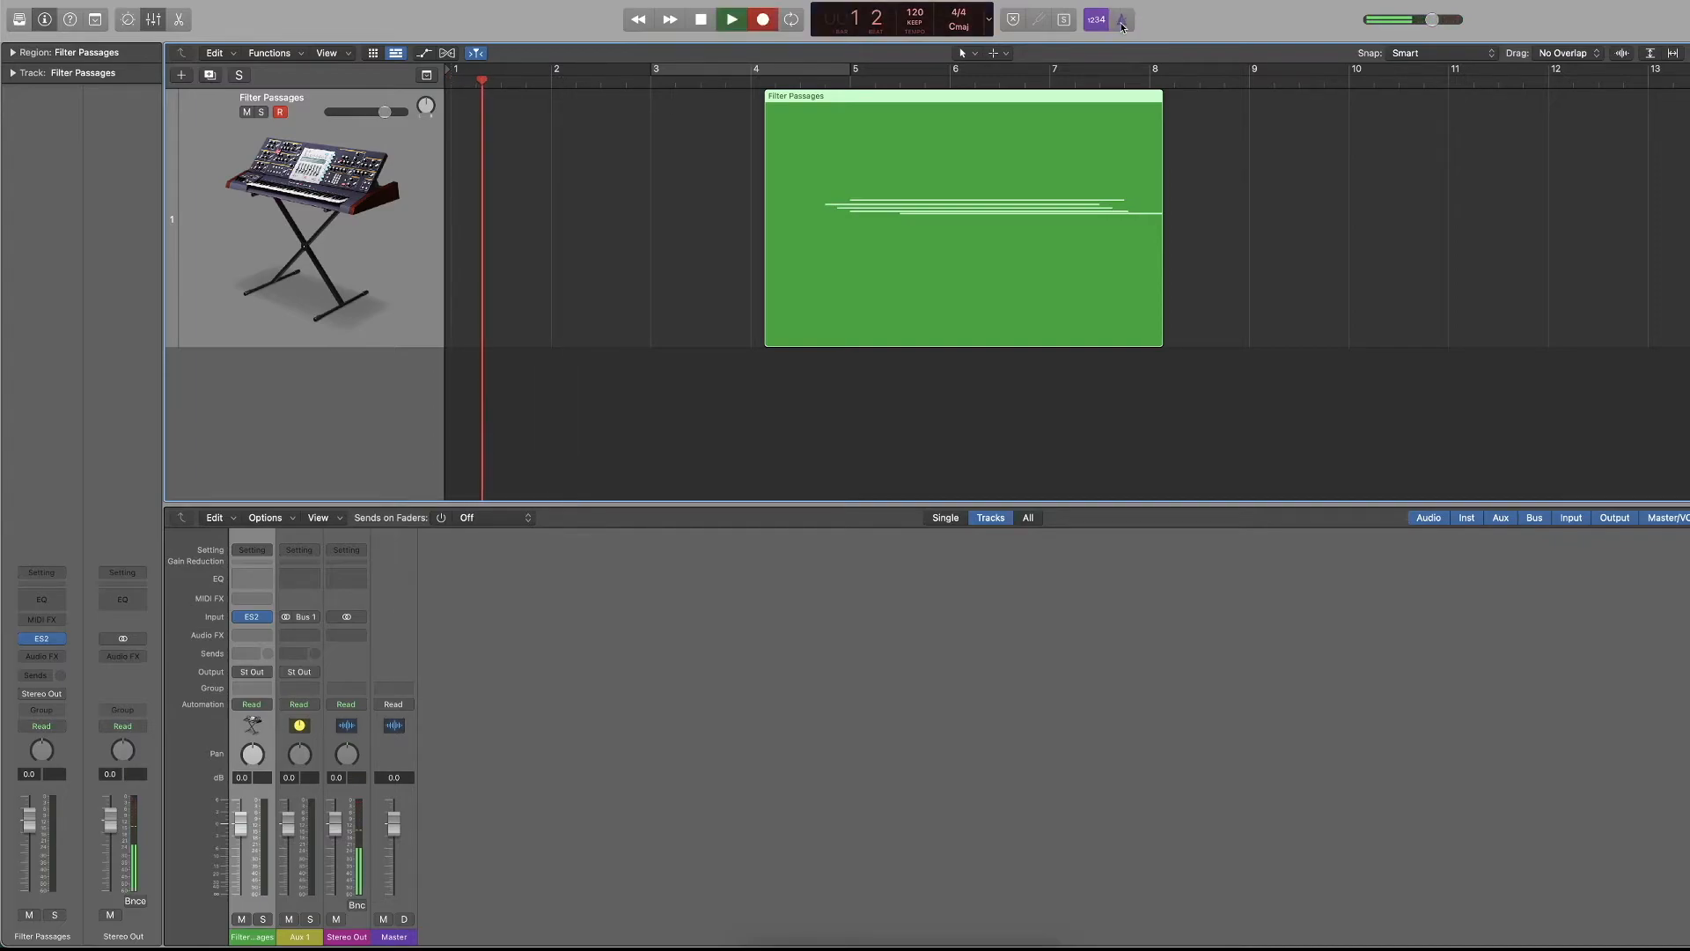
key(space)
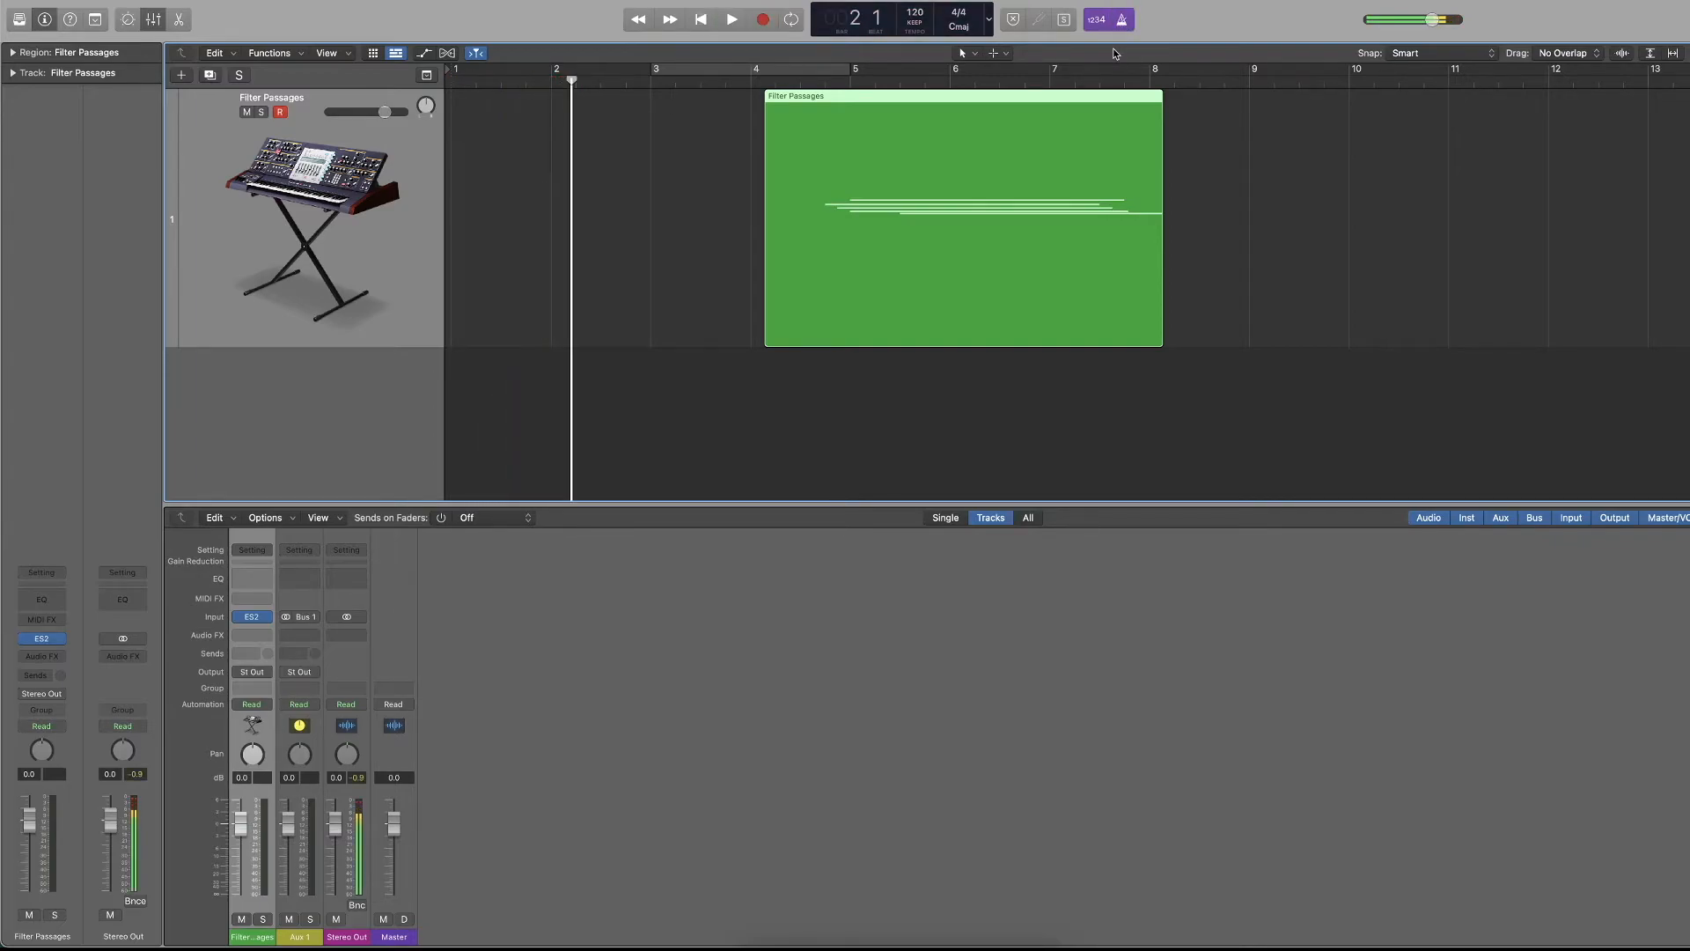
Turn count-in off, record briefly from the project start, and stop.
click(1104, 26)
key(Return)
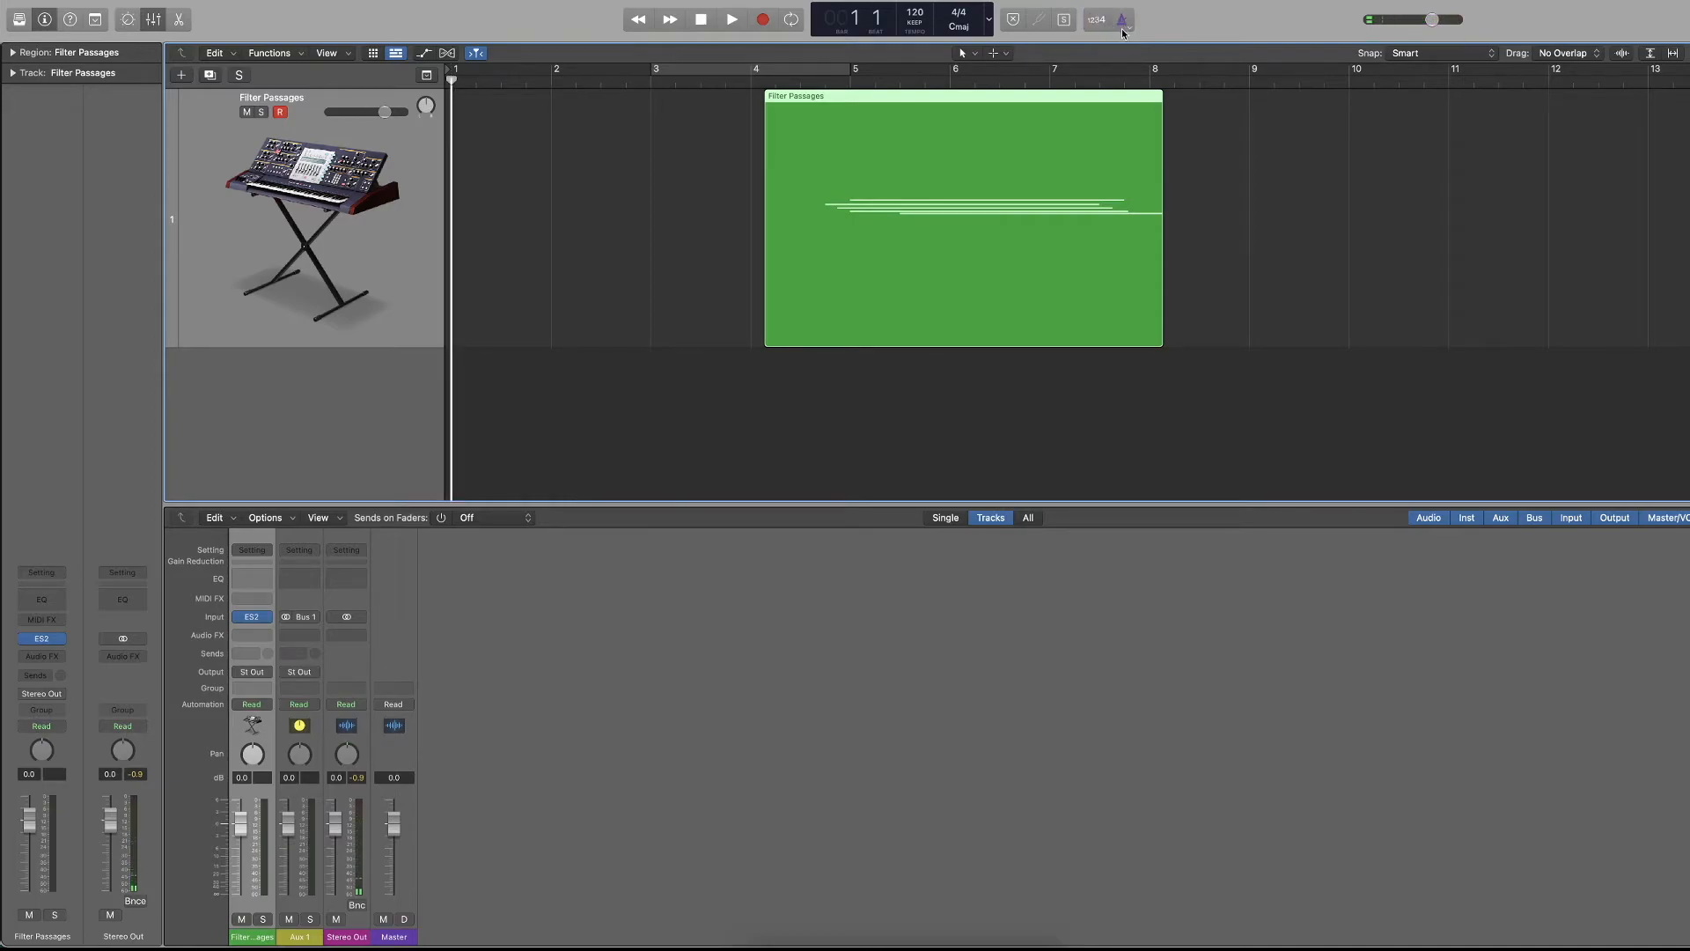
key(r)
key(space)
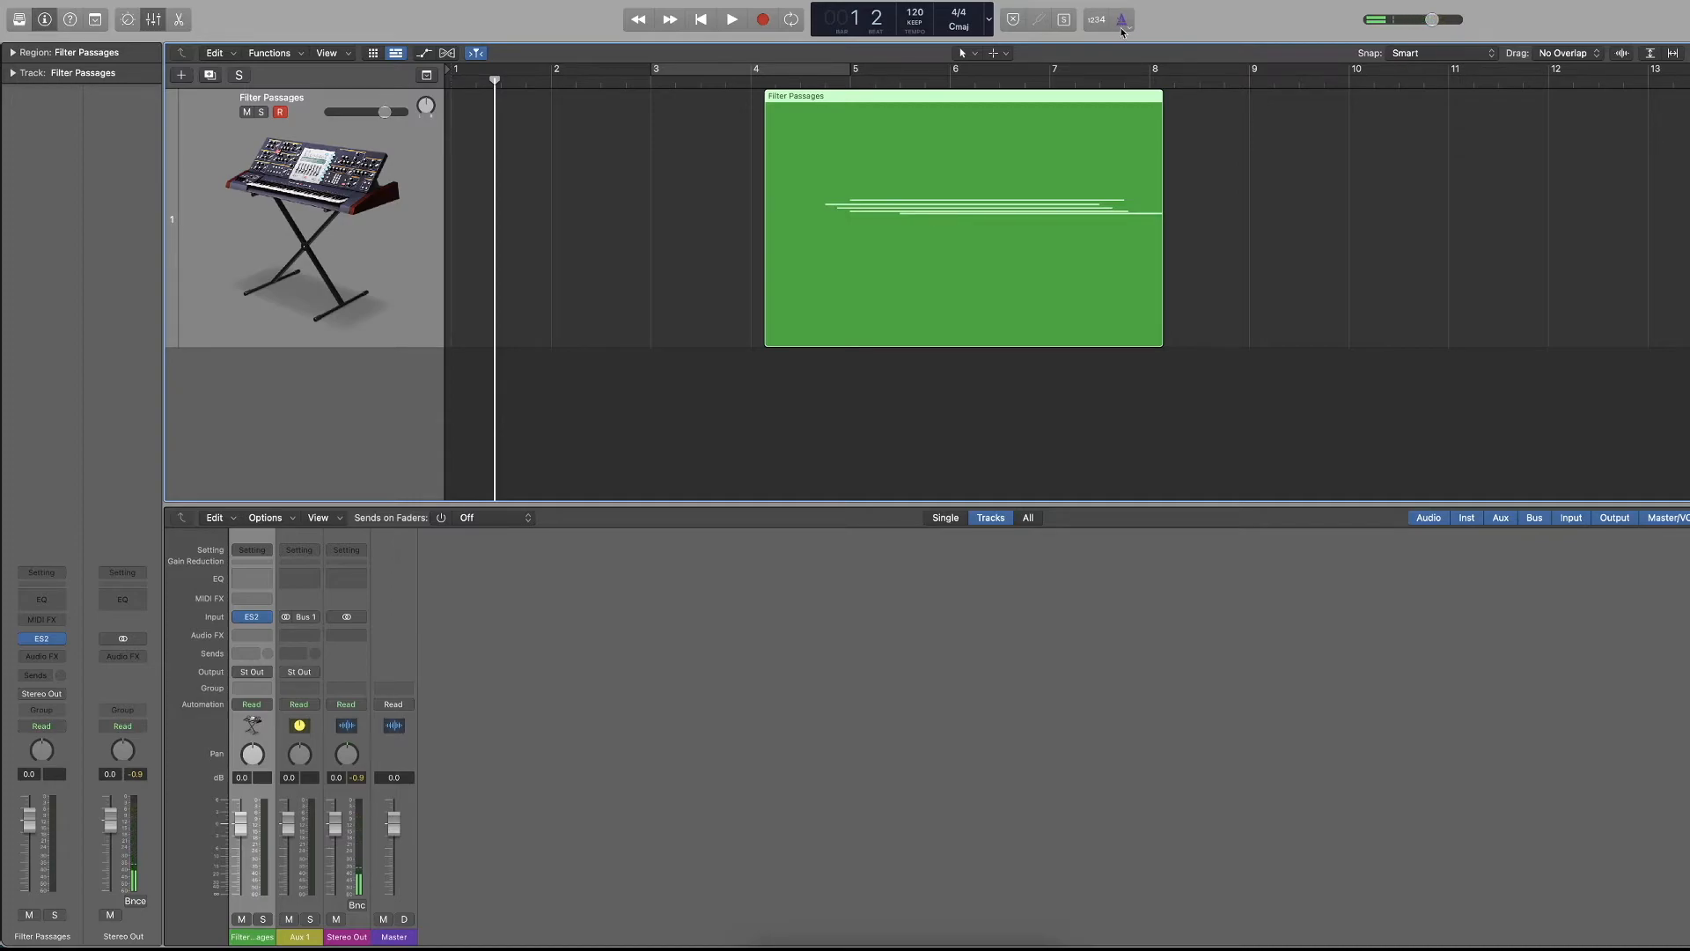
Record briefly from near the project start, turn the metronome off during the recording, then stop and return to bar 1.
click(1122, 27)
click(762, 21)
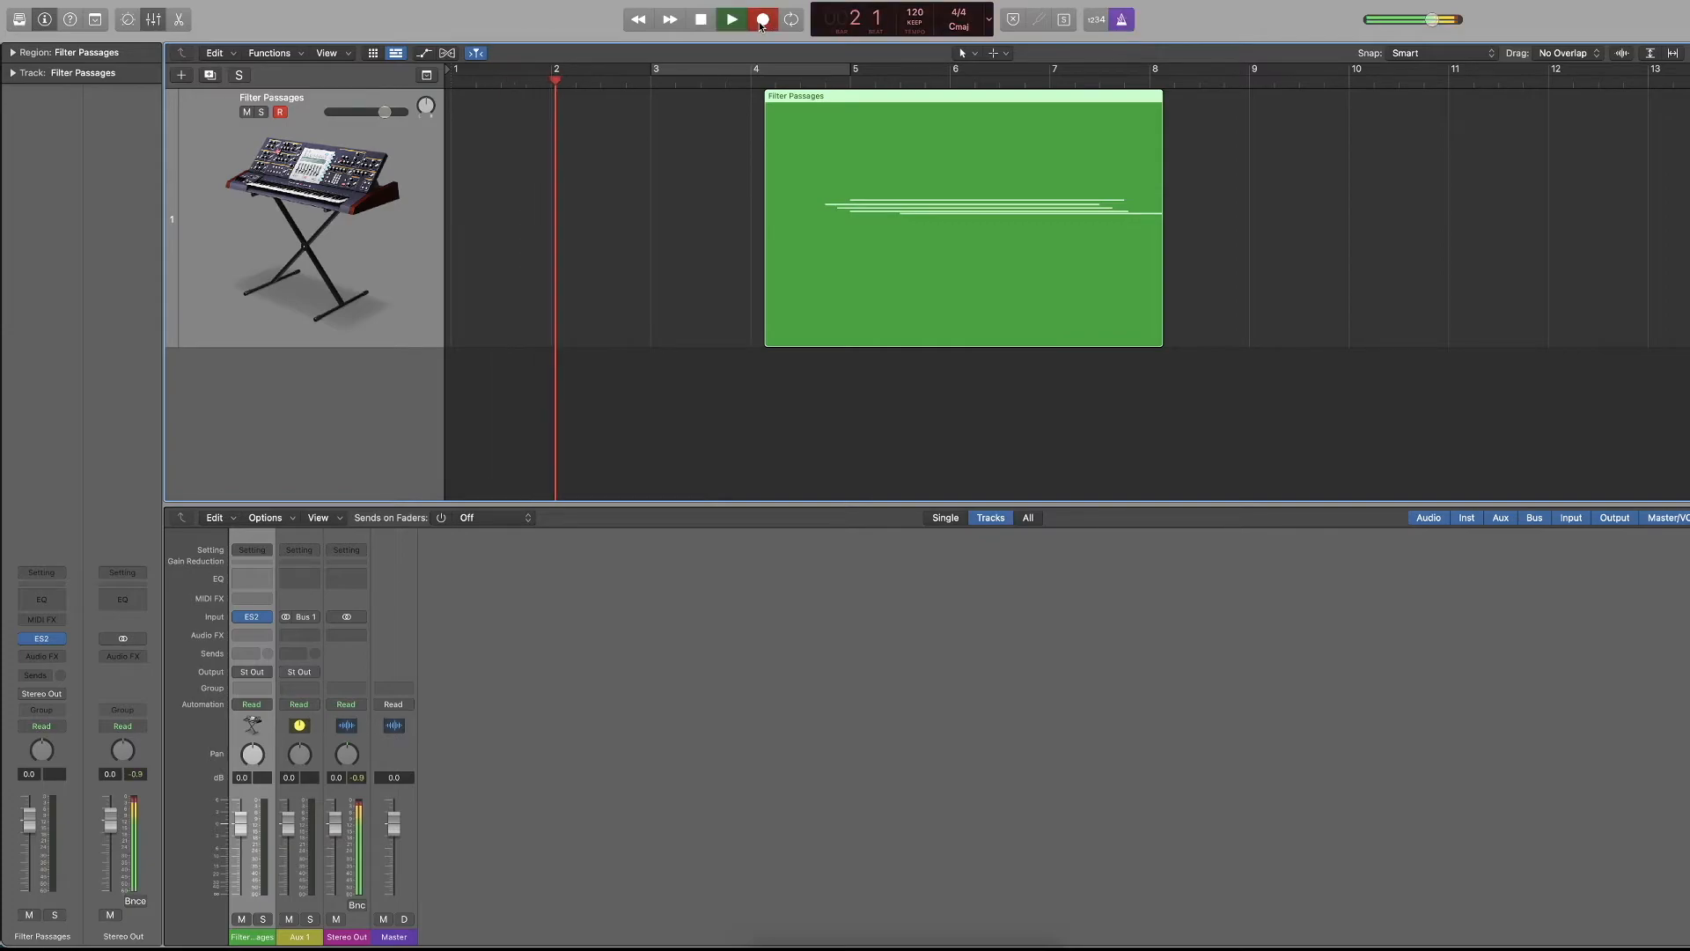
click(1122, 21)
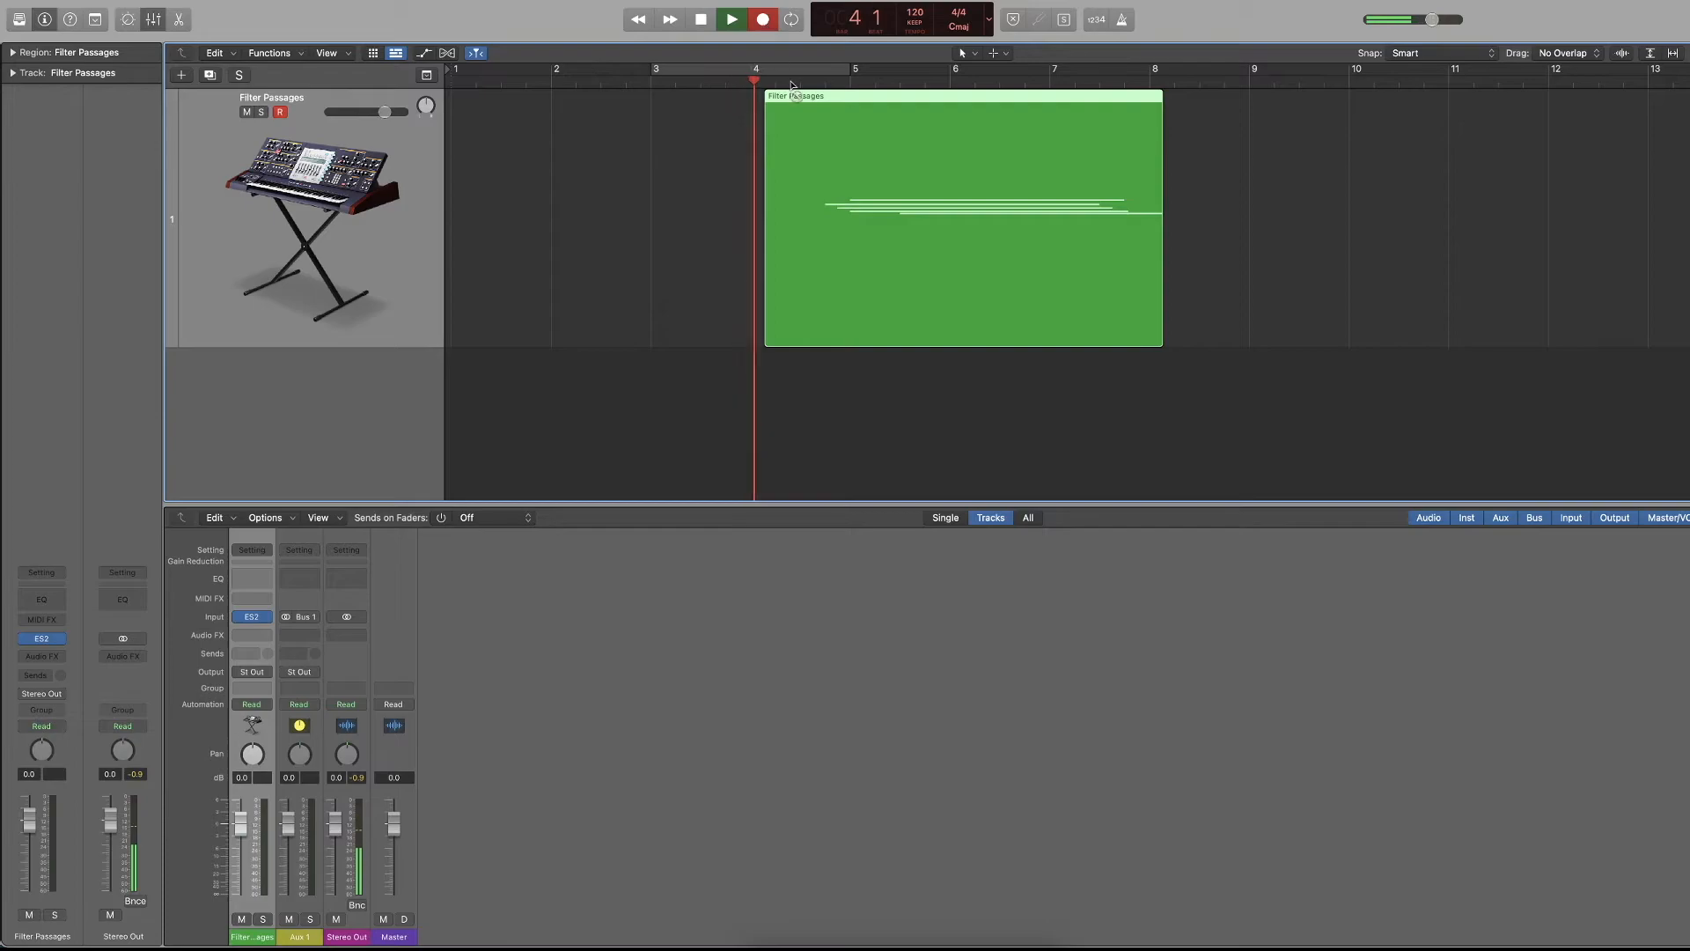
click(763, 22)
key(space)
key(Return)
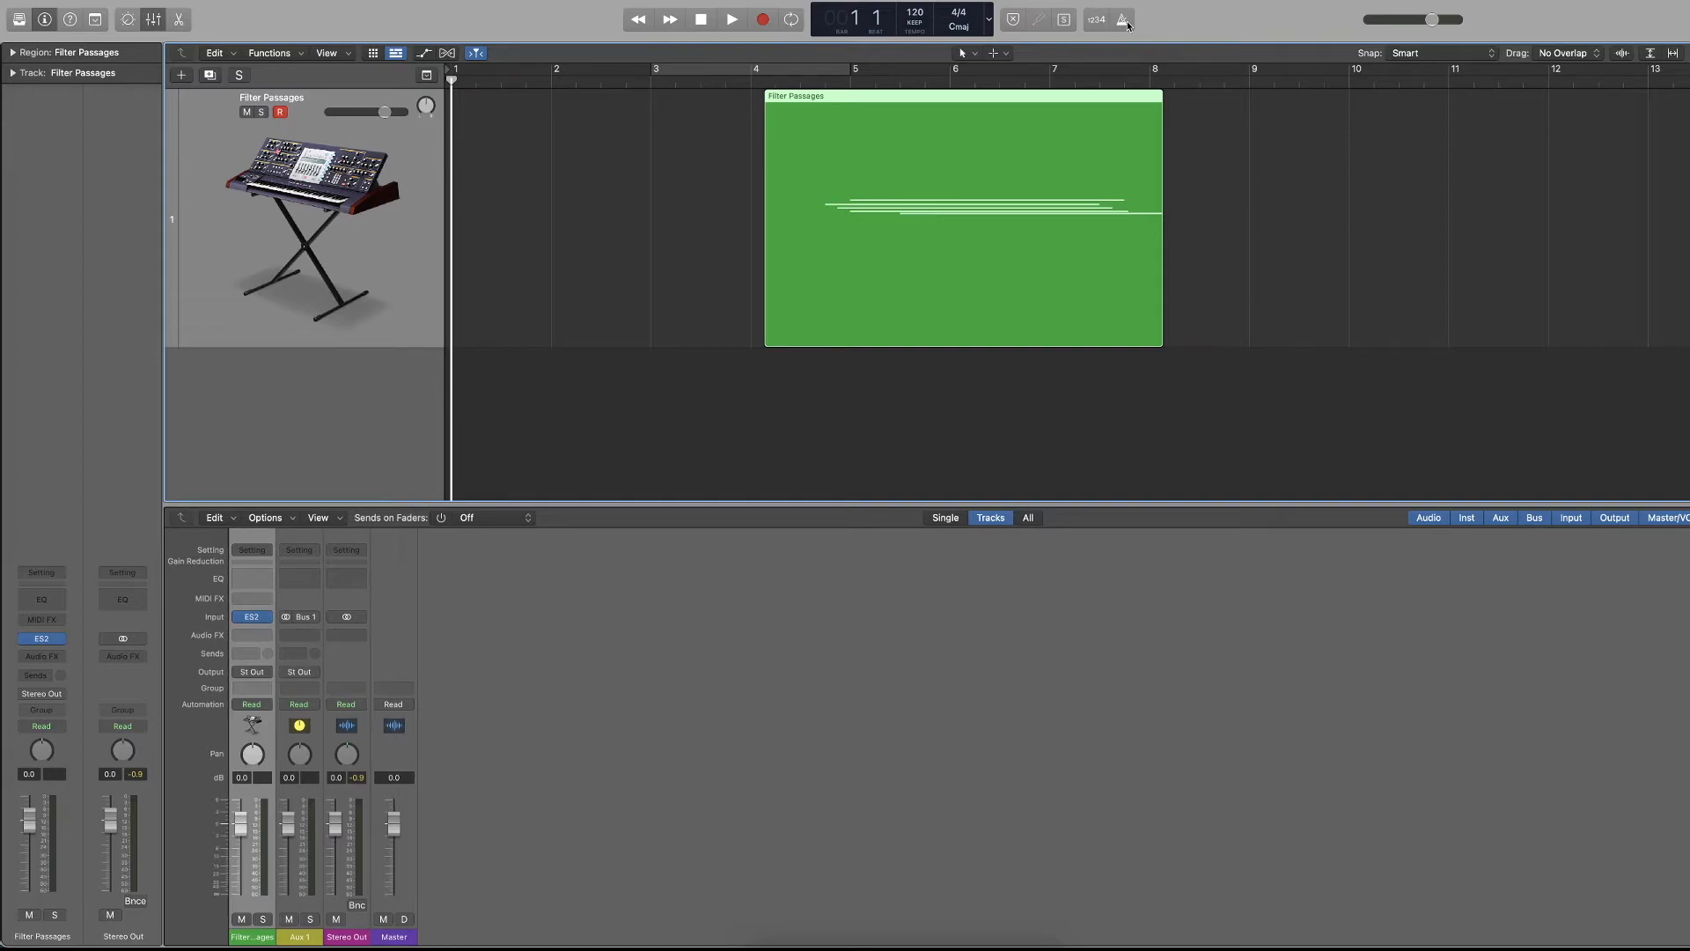
Move the Filter Passages region back to bar 1 and try out the master volume slider.
drag(906, 131, 593, 131)
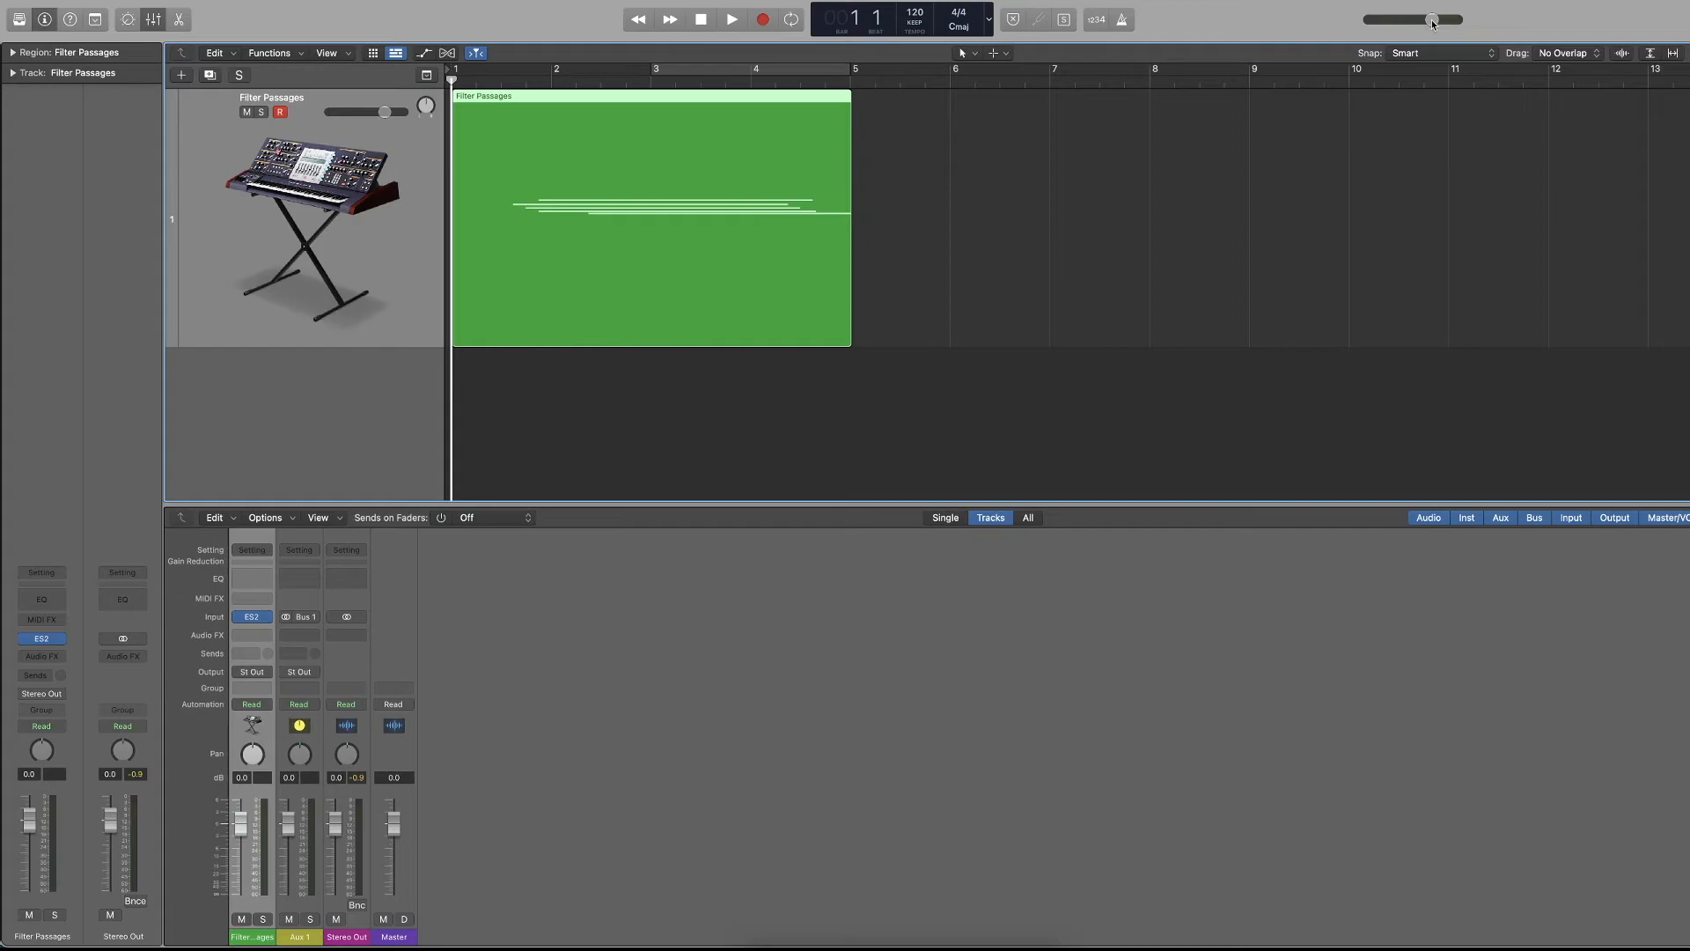
drag(1432, 24, 1416, 31)
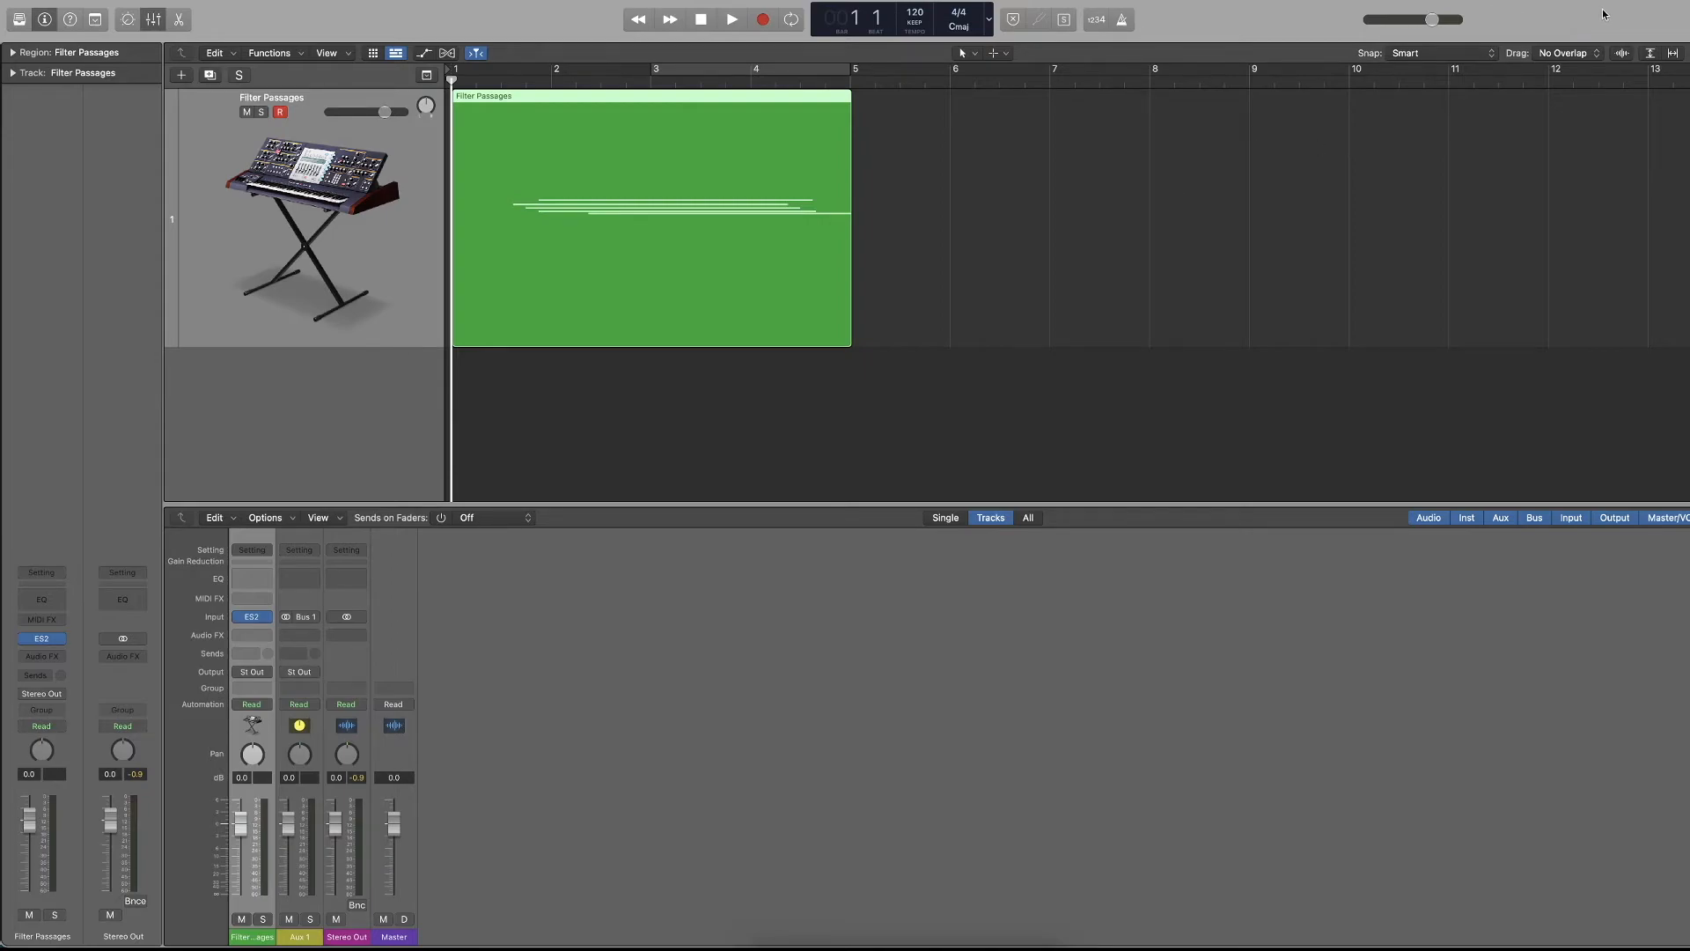
Briefly view the event list, and show the global tracks for arrangement, marker, signature and tempo.
click(1682, 20)
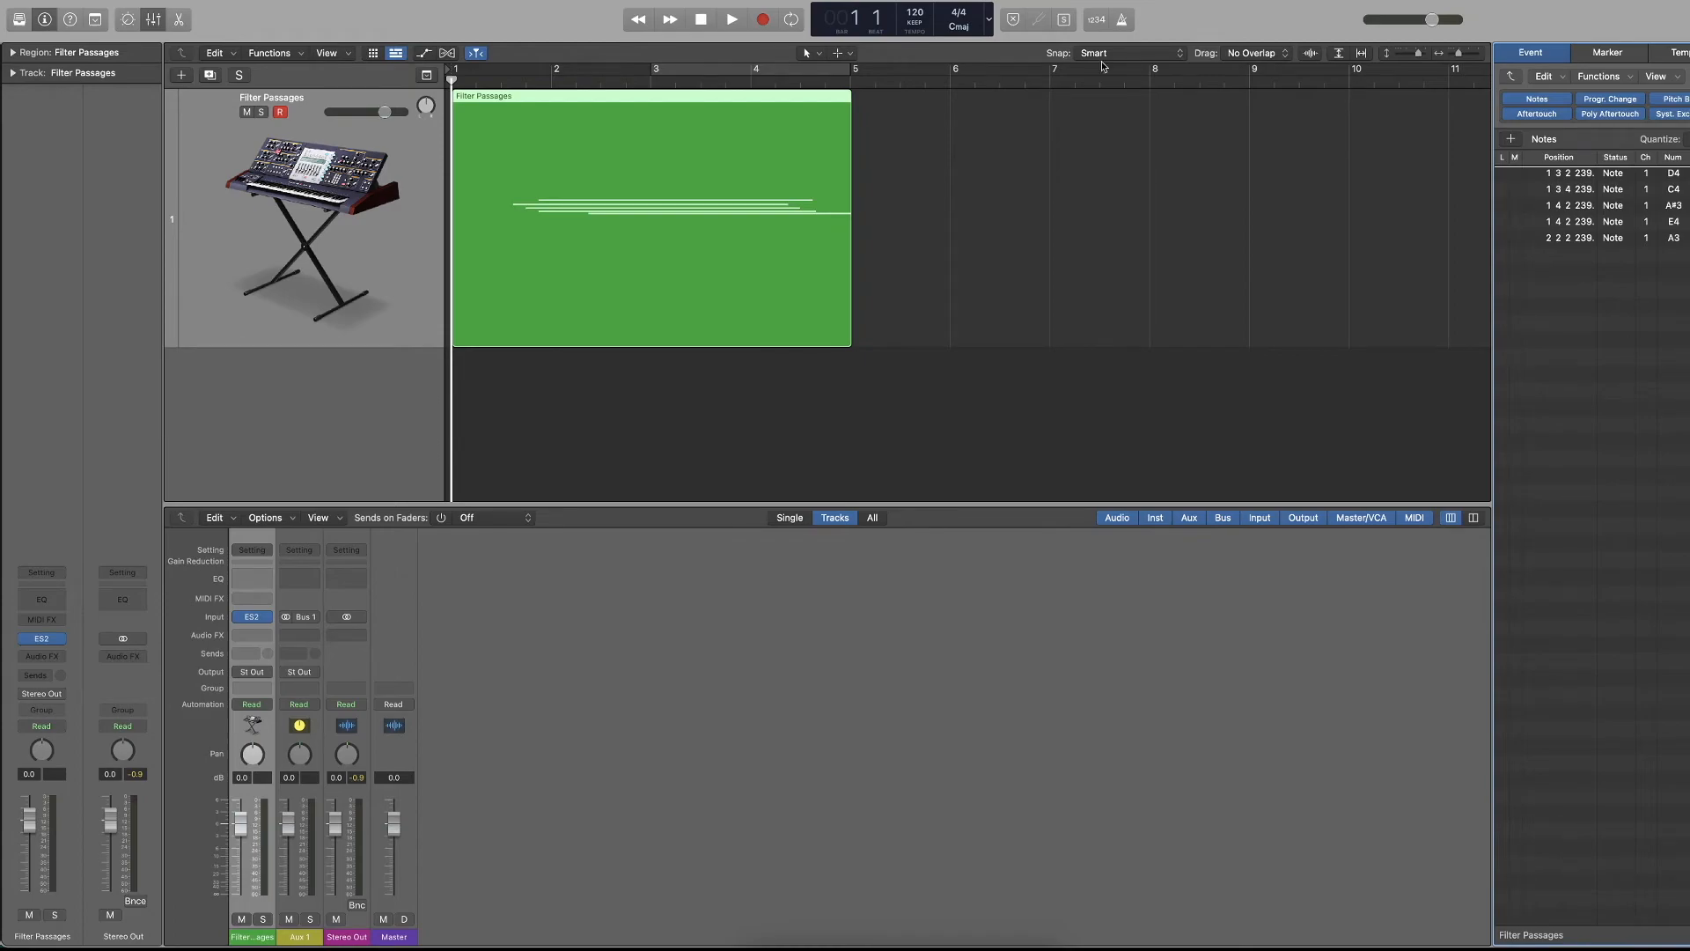
click(419, 79)
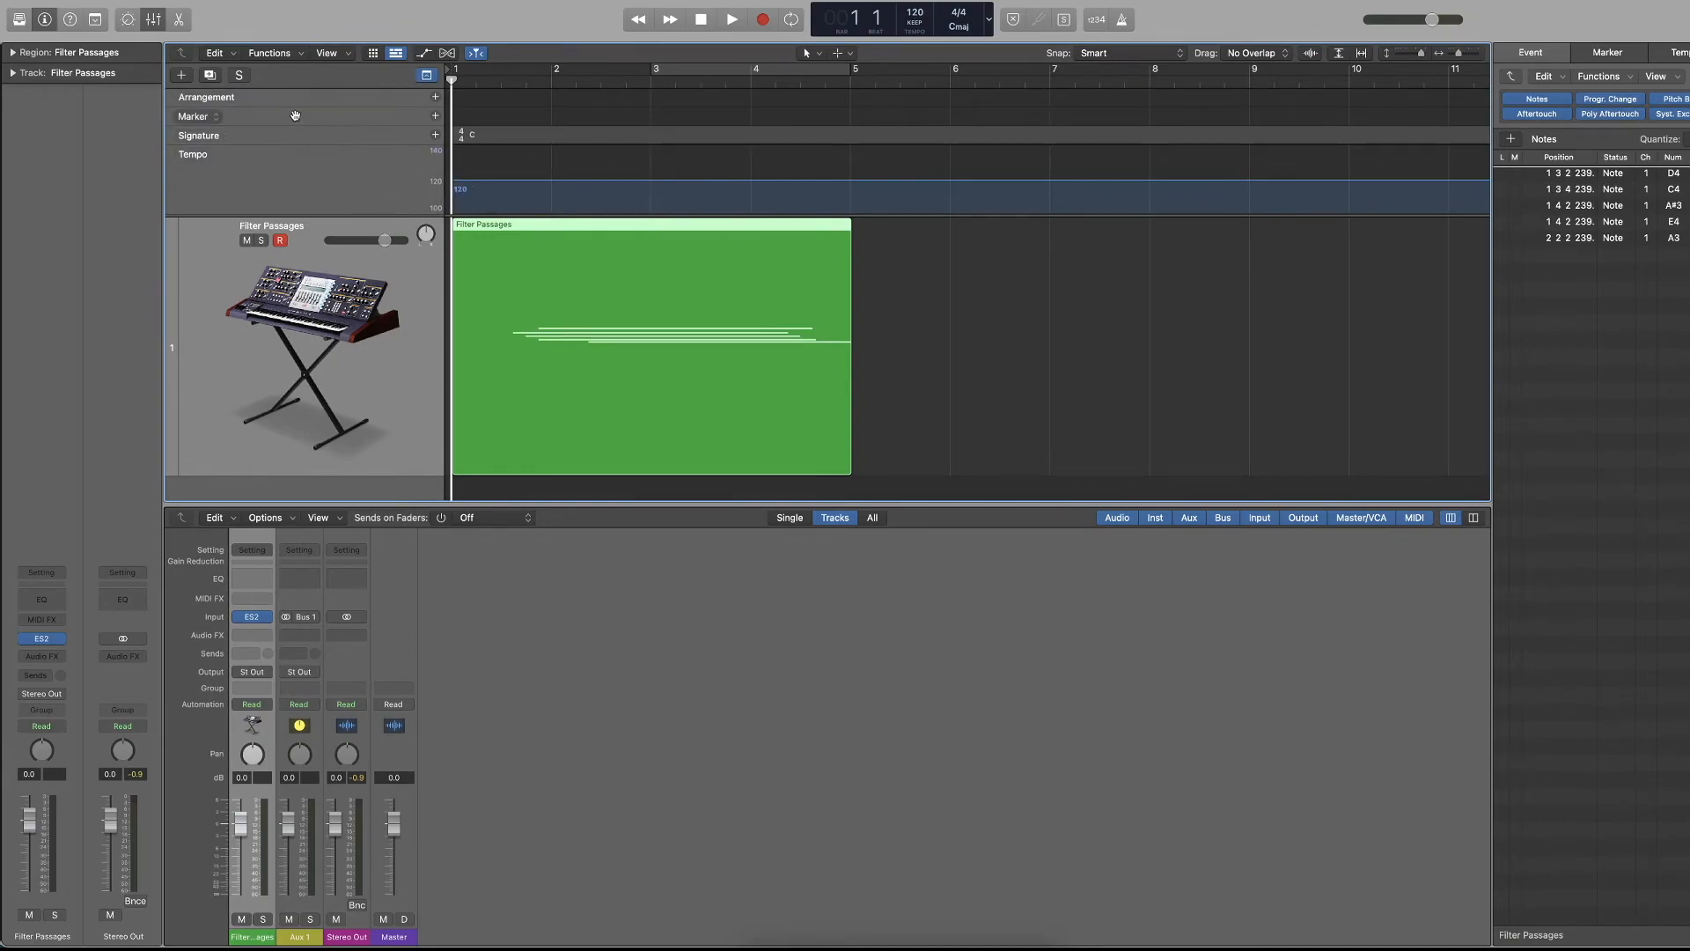
key(d)
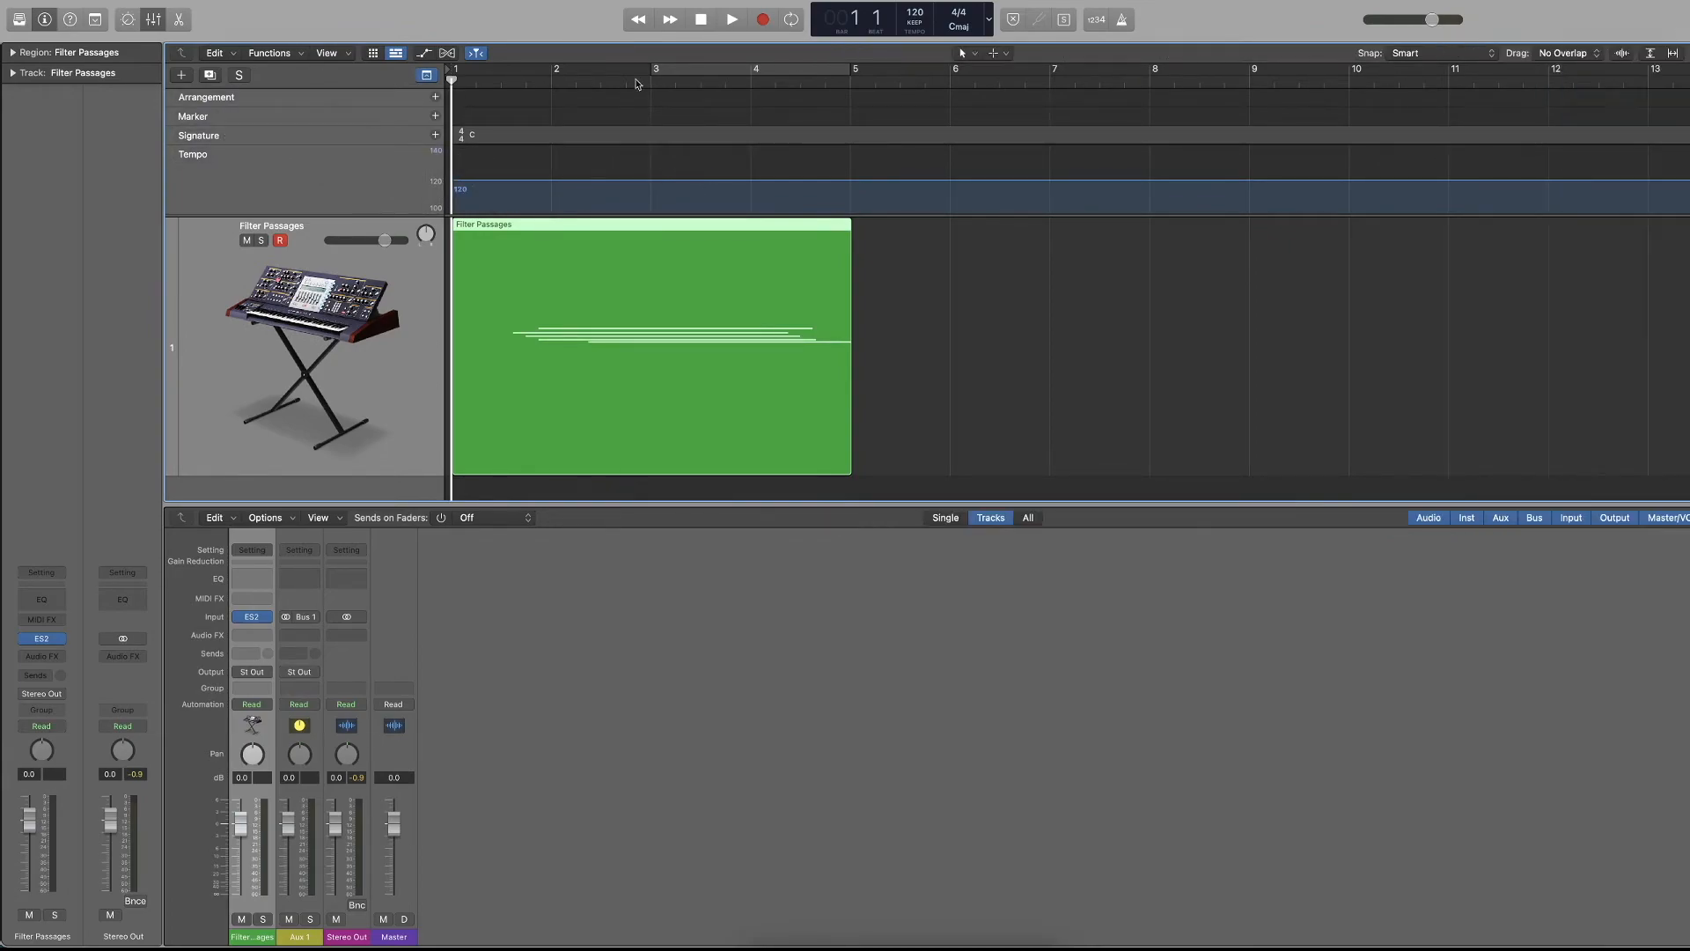
Add an Intro arrangement marker at bar 1 and a Verse arrangement marker at bar 9.
click(434, 98)
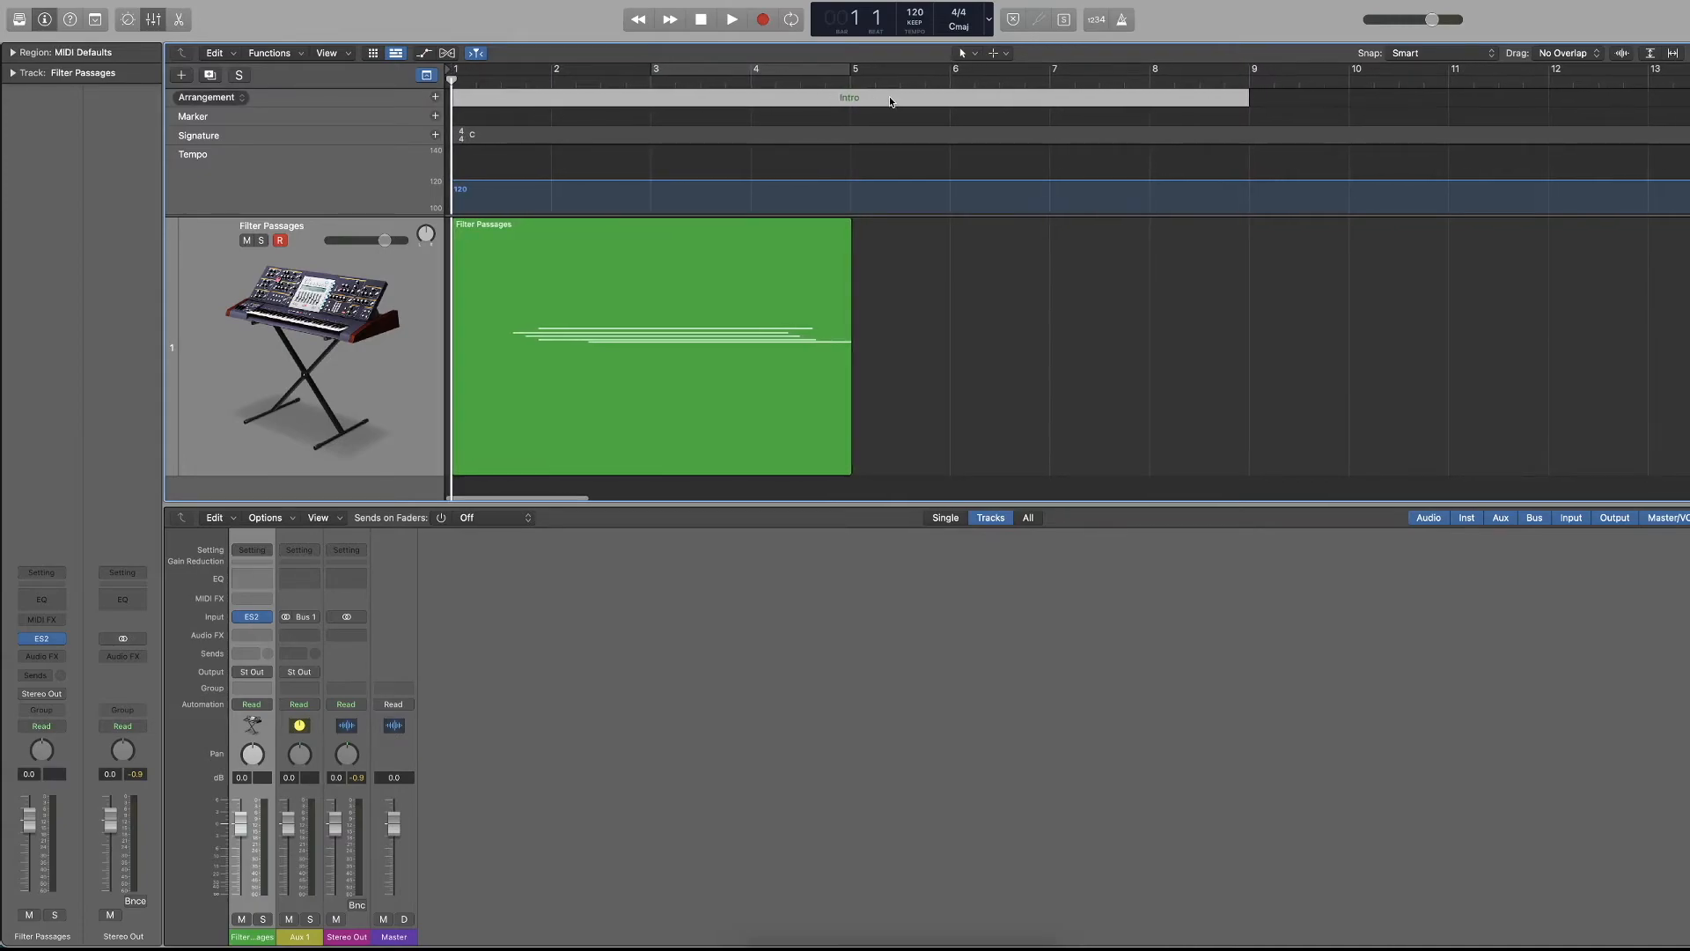
click(1250, 81)
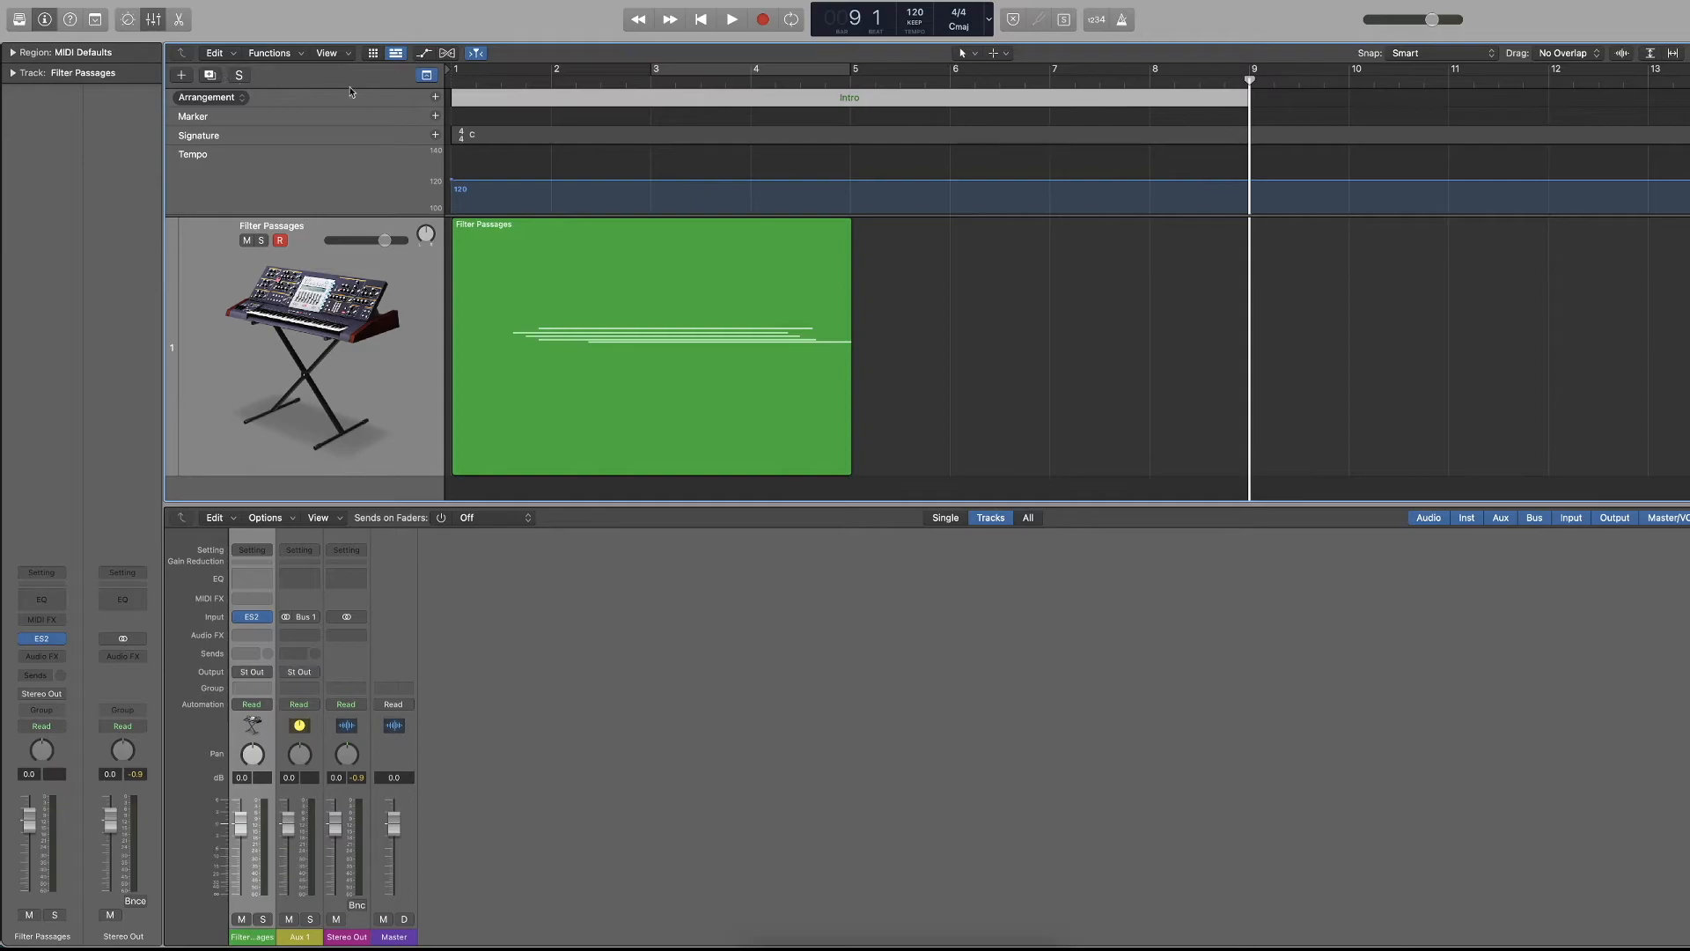
click(435, 98)
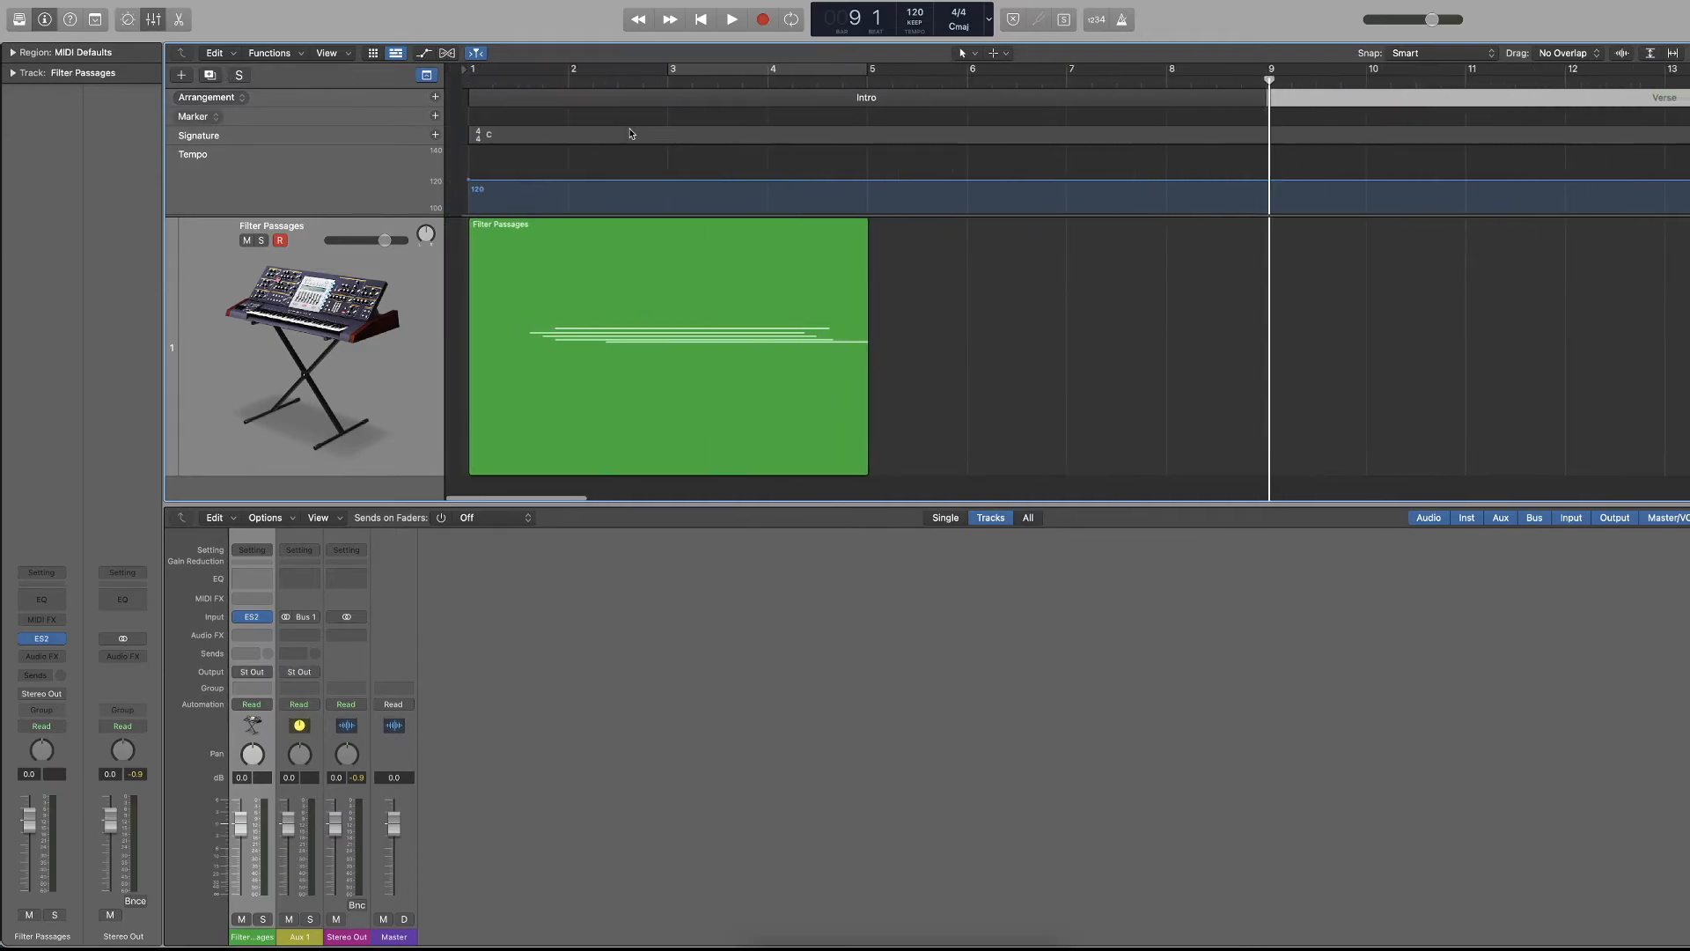
scroll(1116, 135, right, 4)
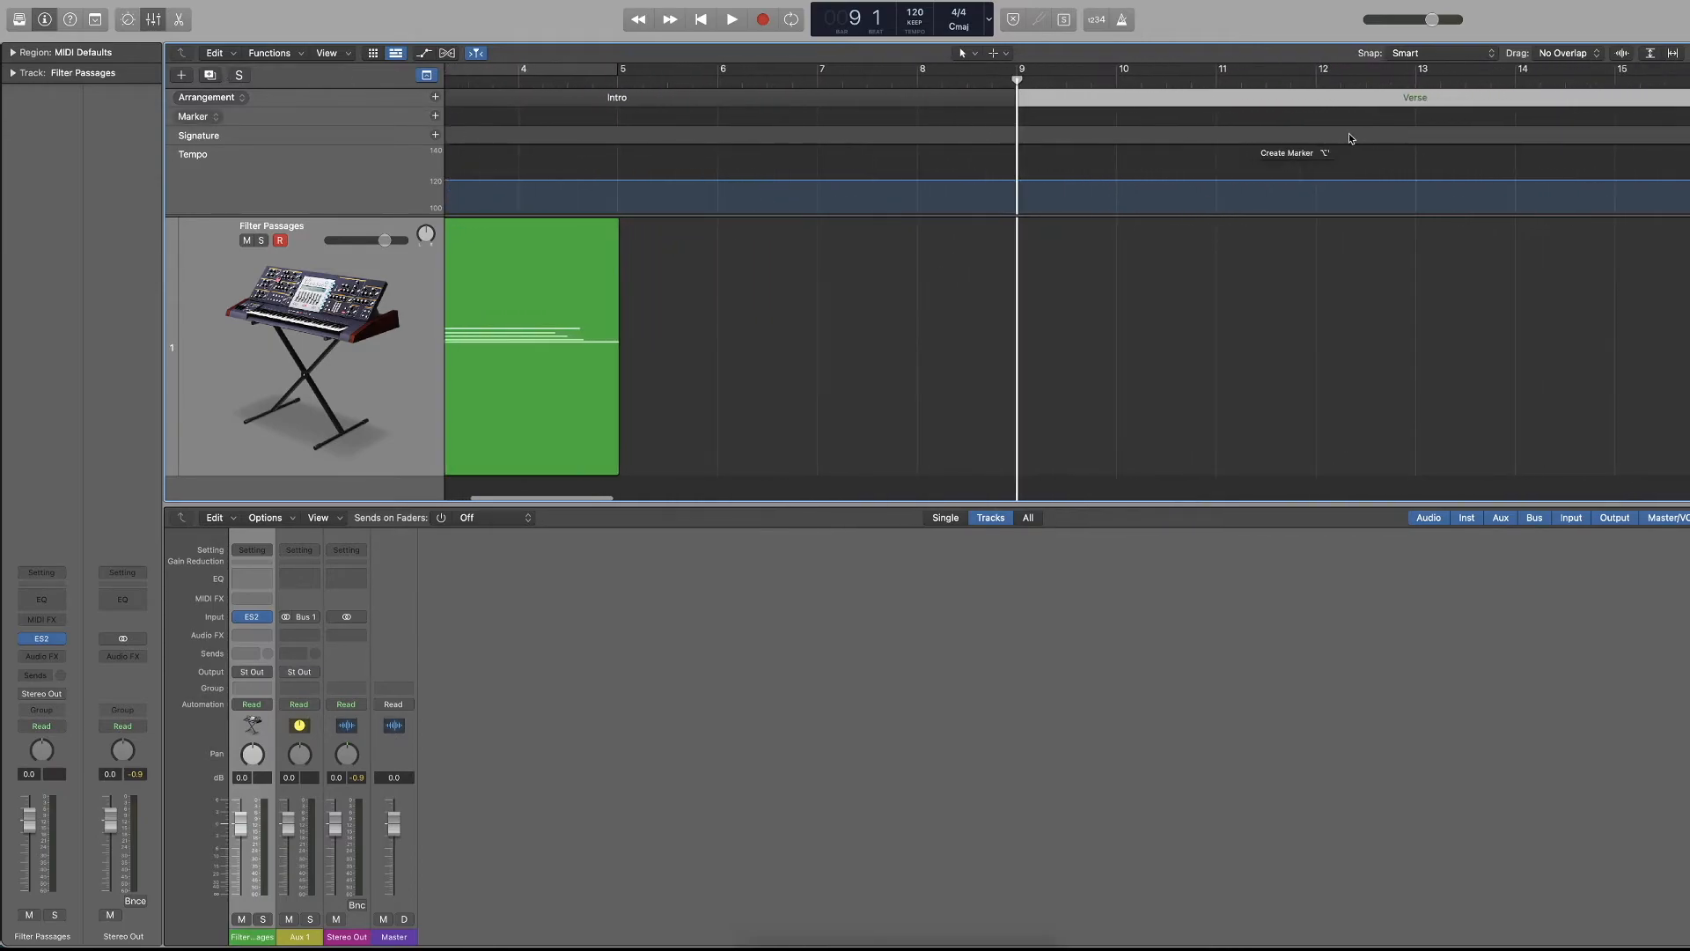
scroll(1092, 113, left, 4)
Create a marker at bar 2 and name it "sing starty".
click(551, 77)
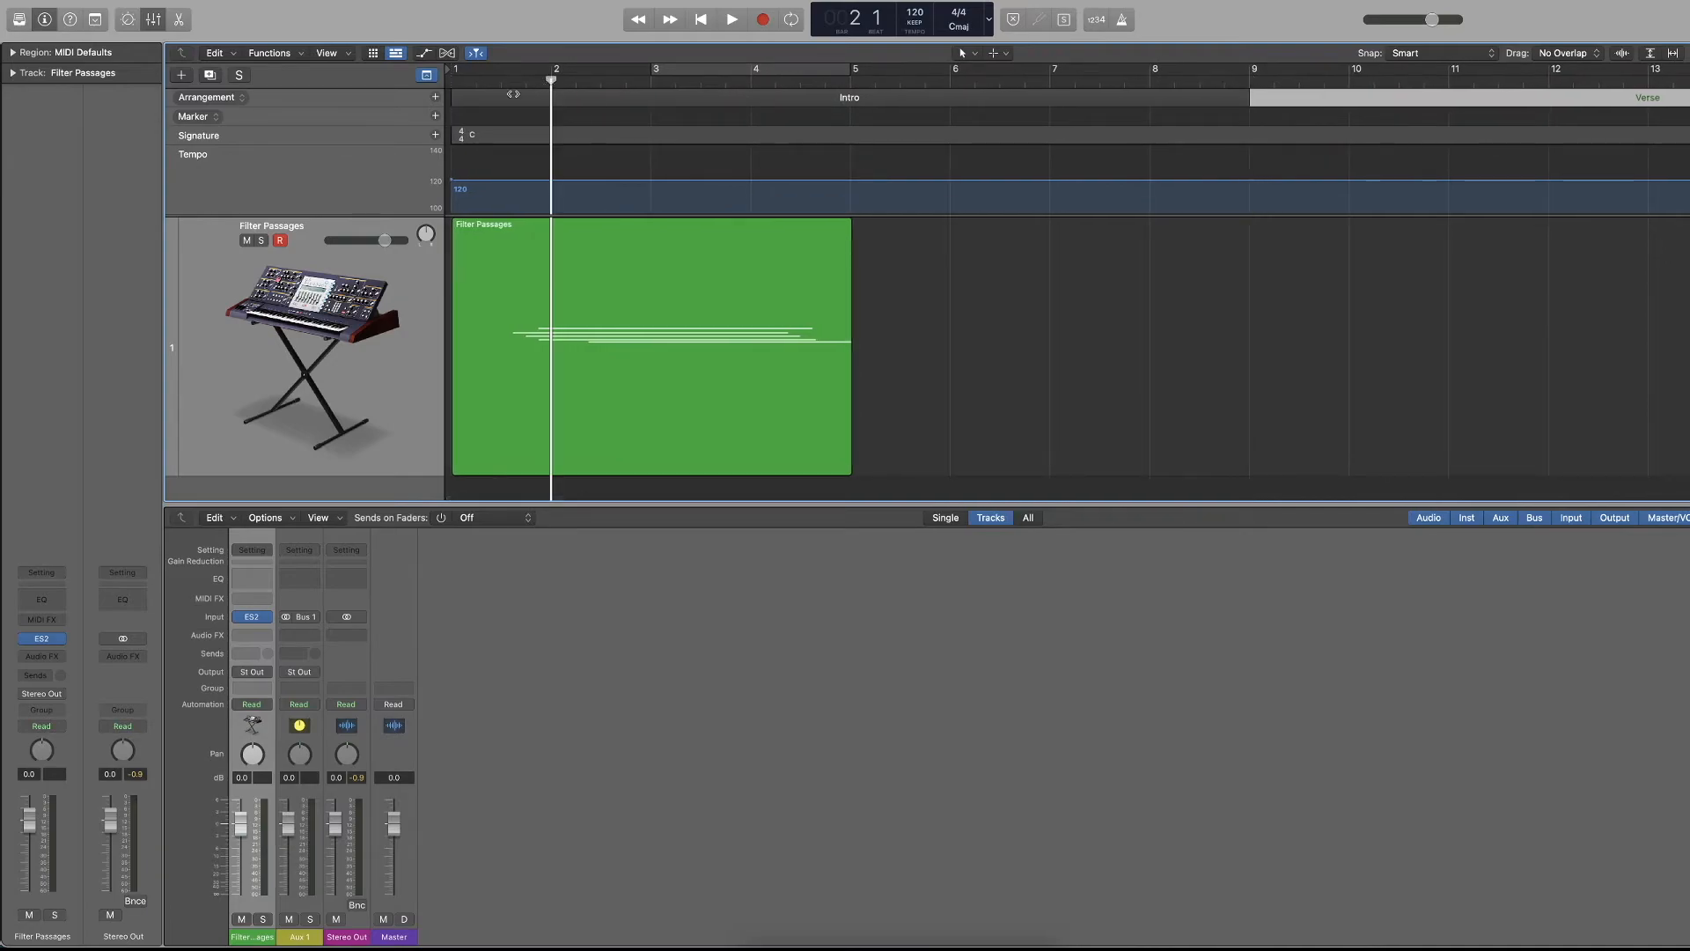
click(432, 117)
double_click(576, 117)
text(sig starty)
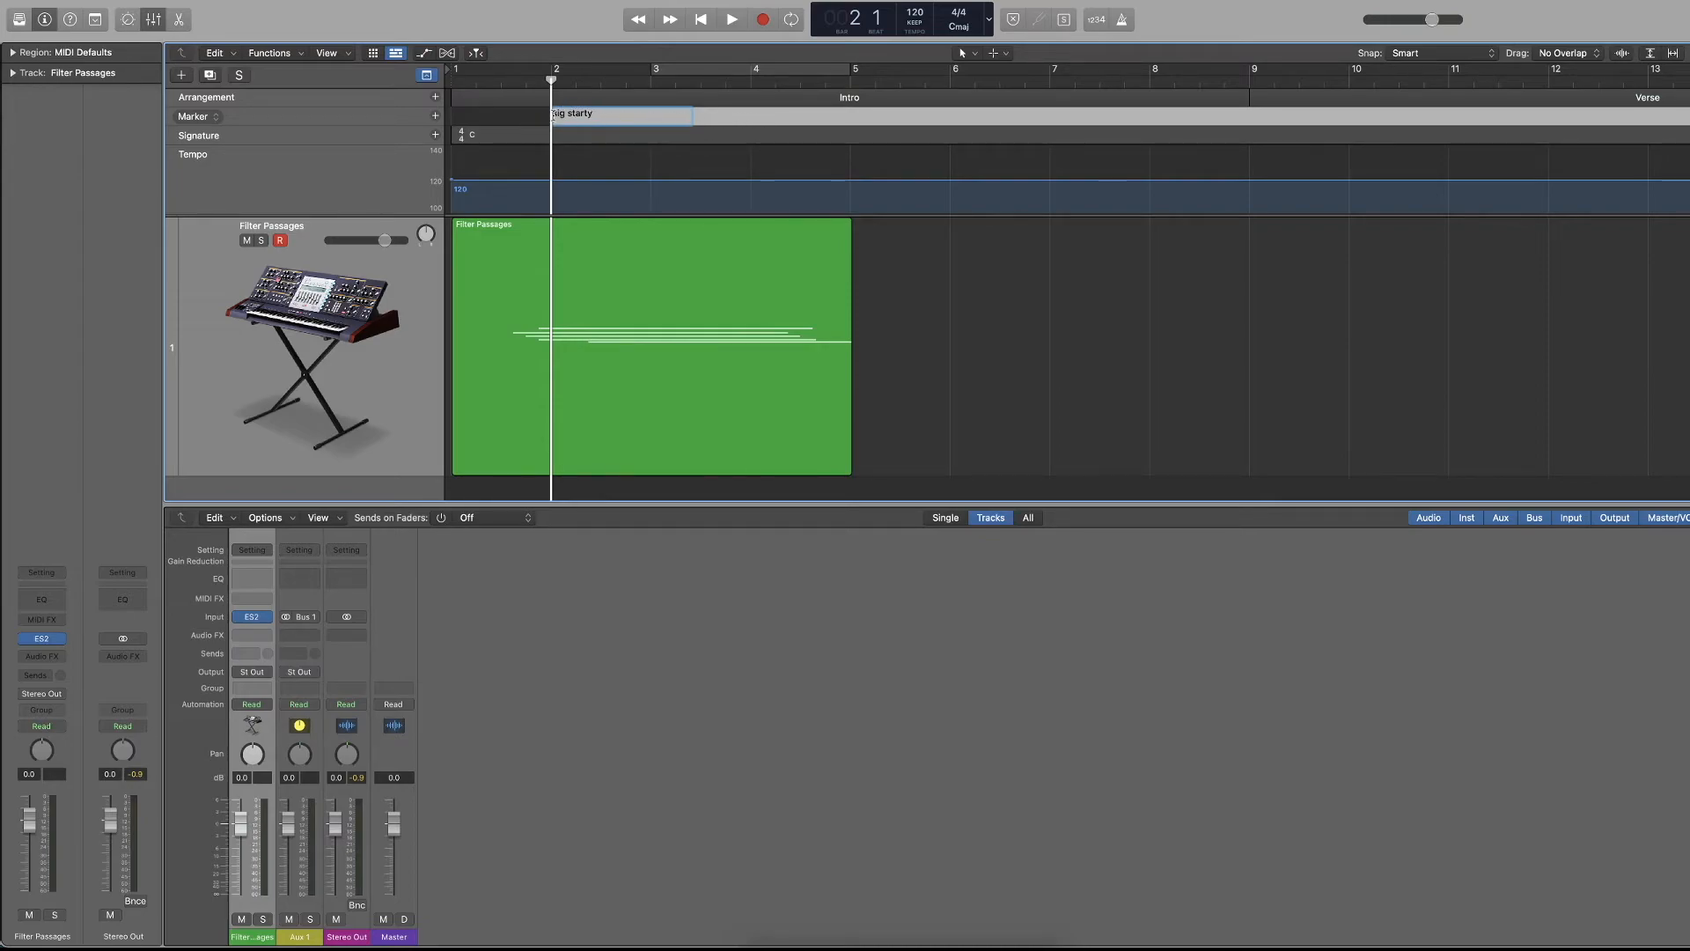
text(n)
Create a second marker at bar 11 and name it "solo".
click(1099, 81)
scroll(1296, 83, right, 1)
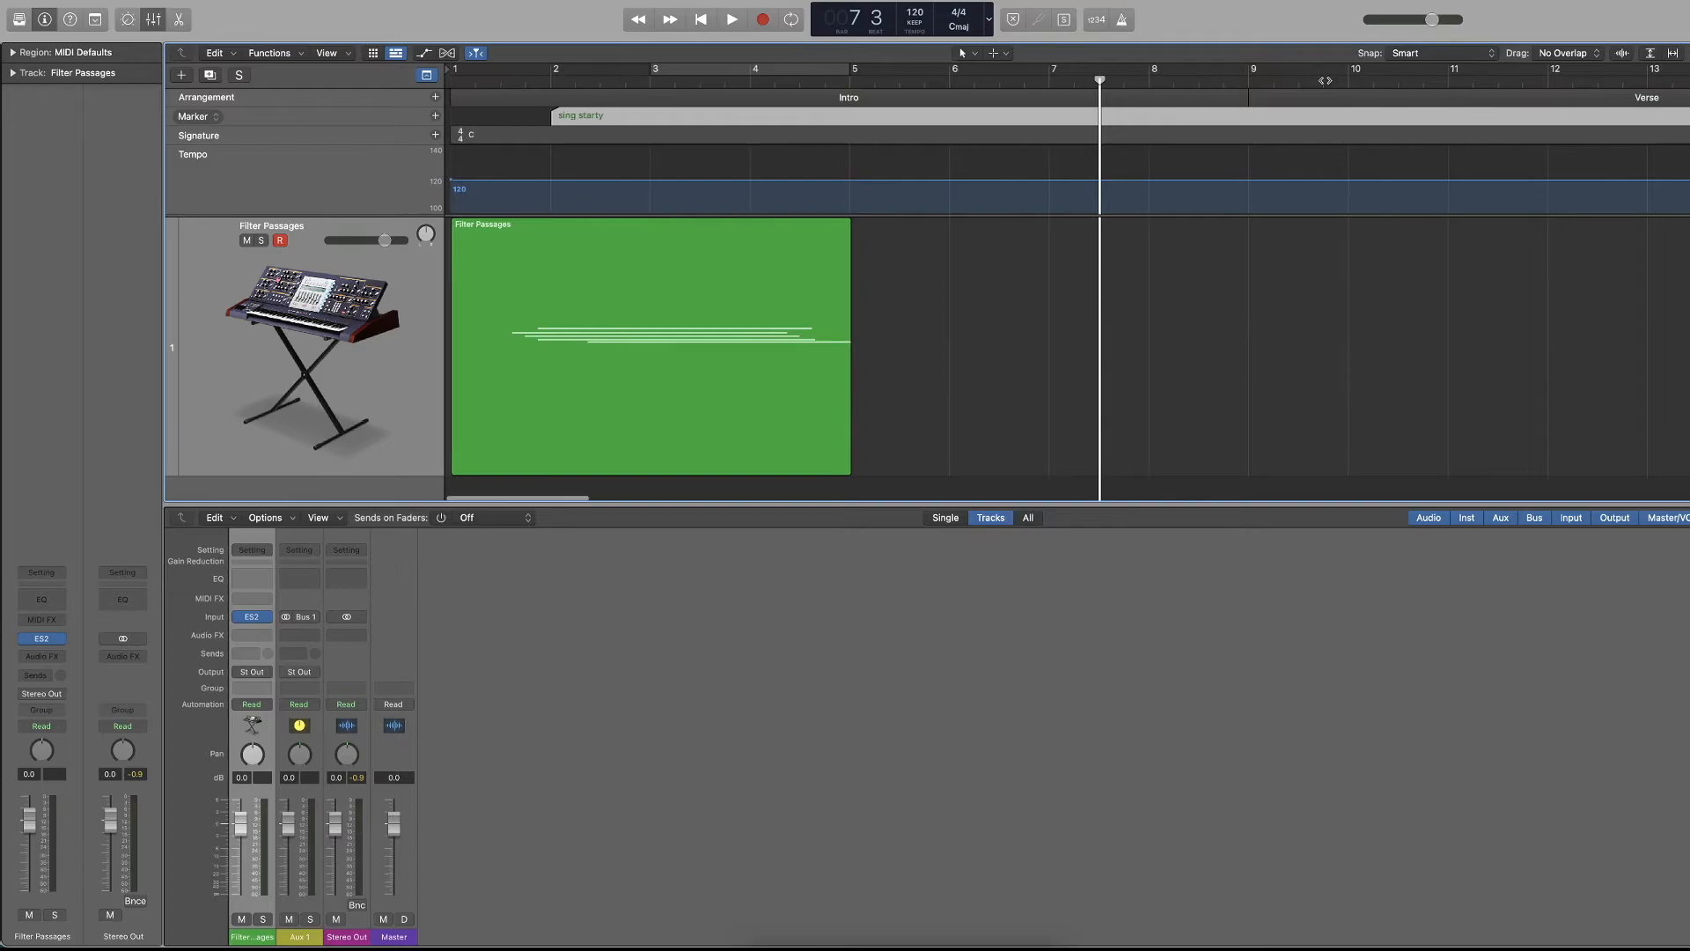
click(1403, 80)
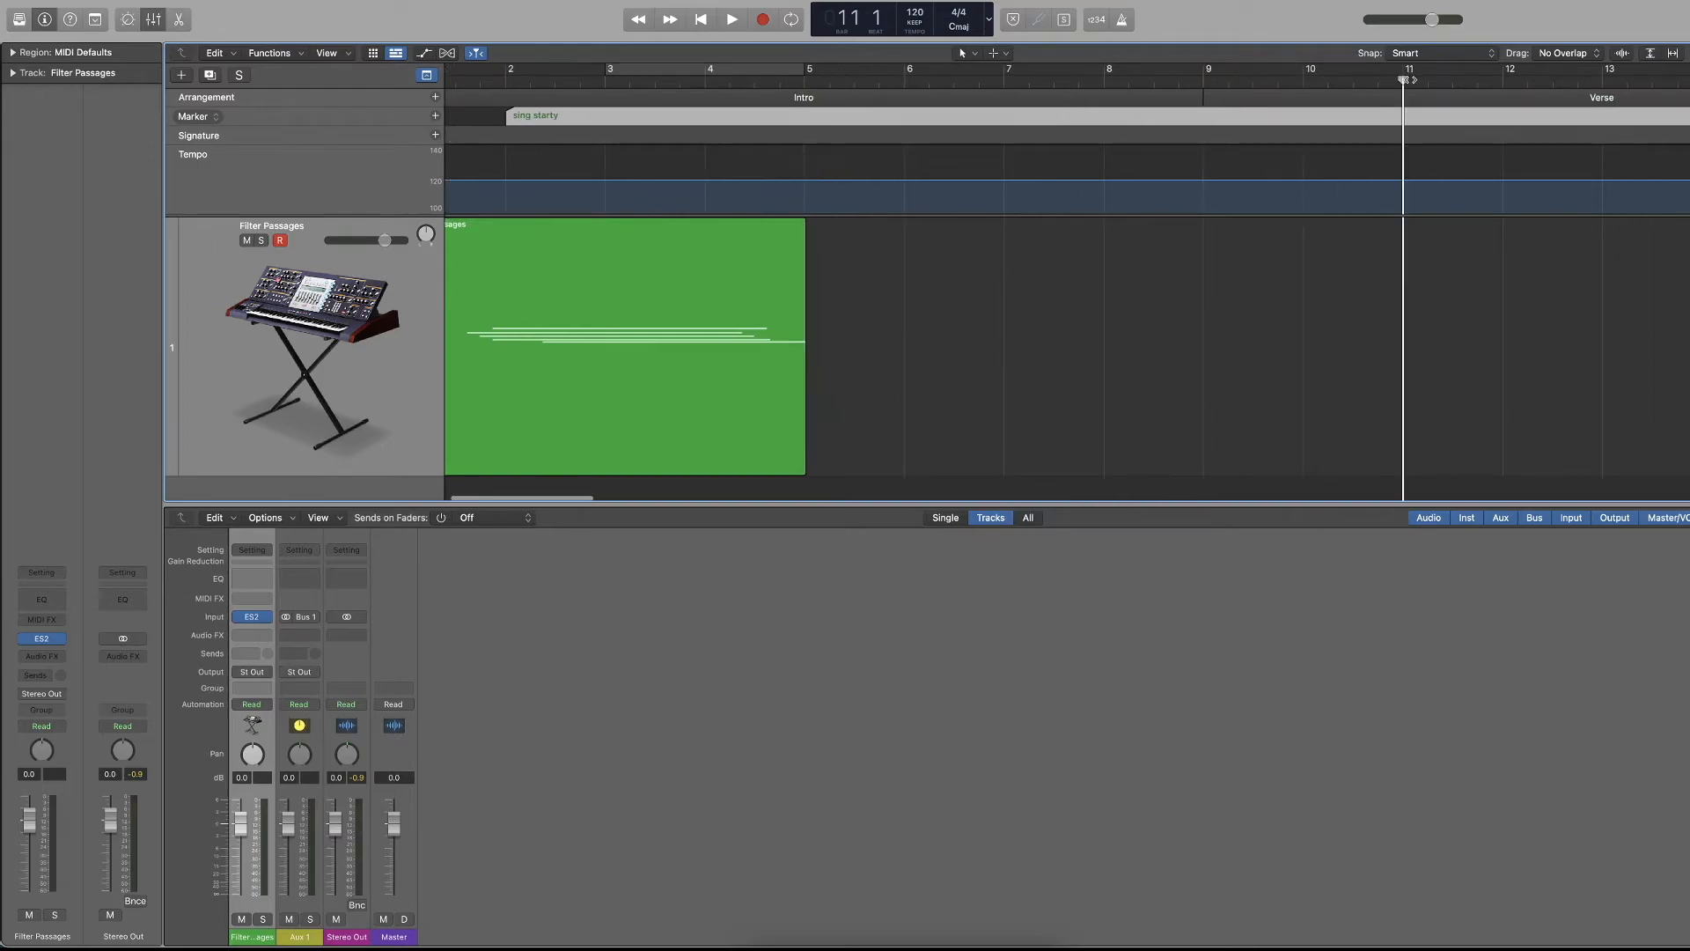
click(436, 117)
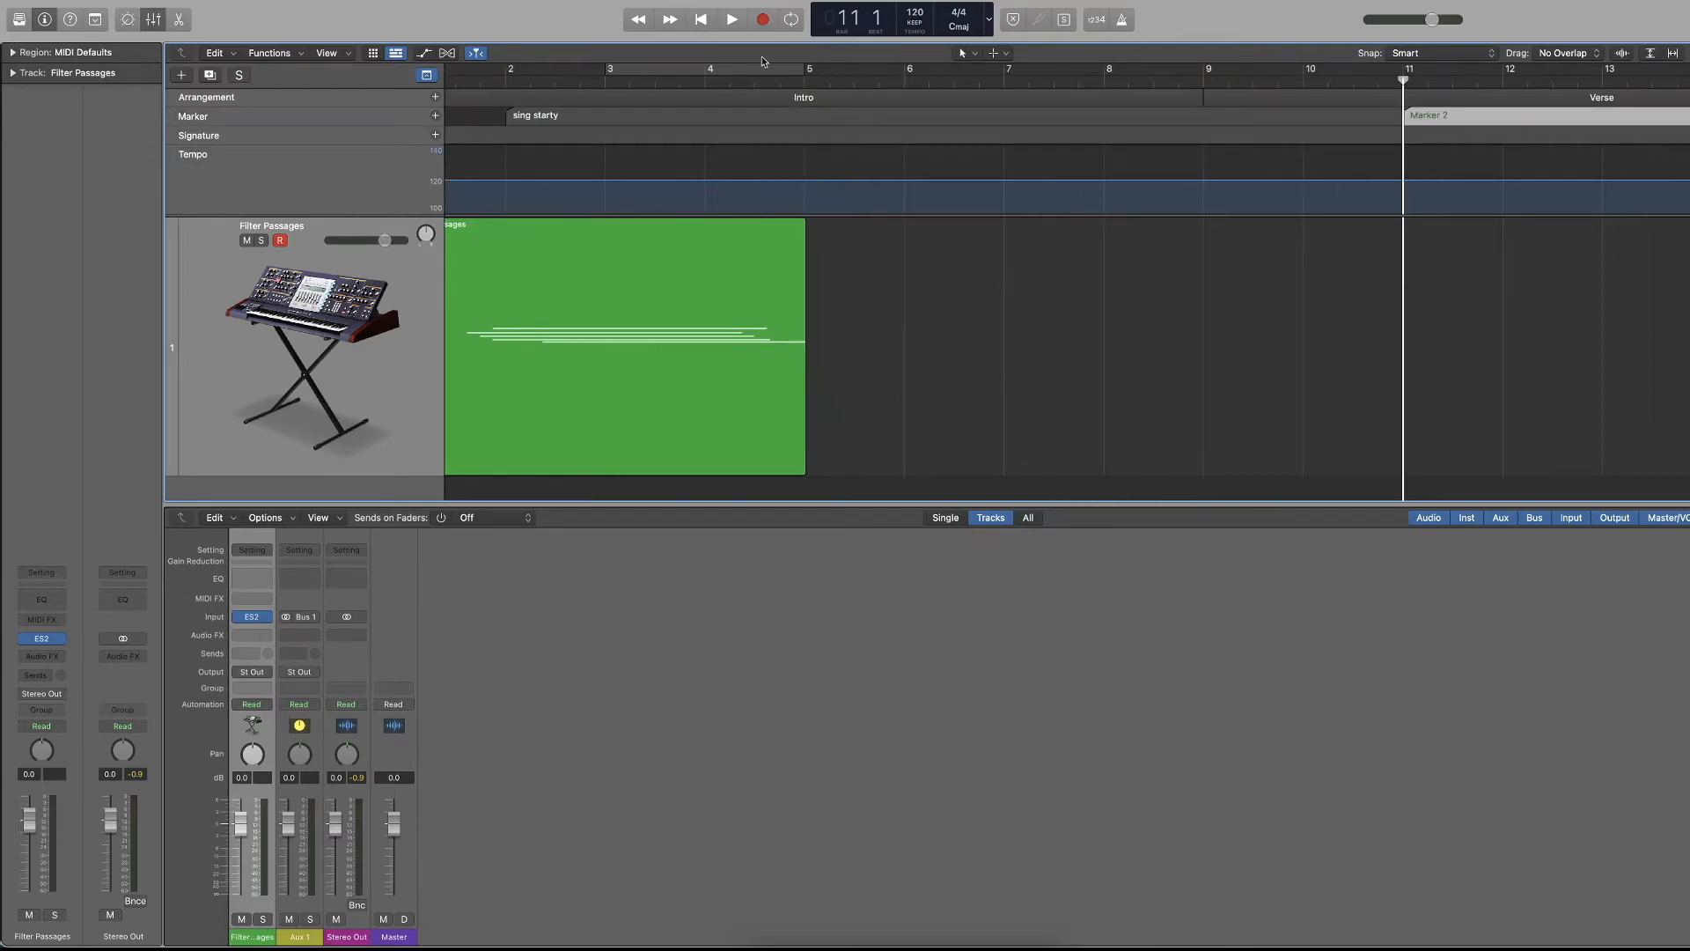
key(s)
double_click(1450, 117)
text(solo)
key(Return)
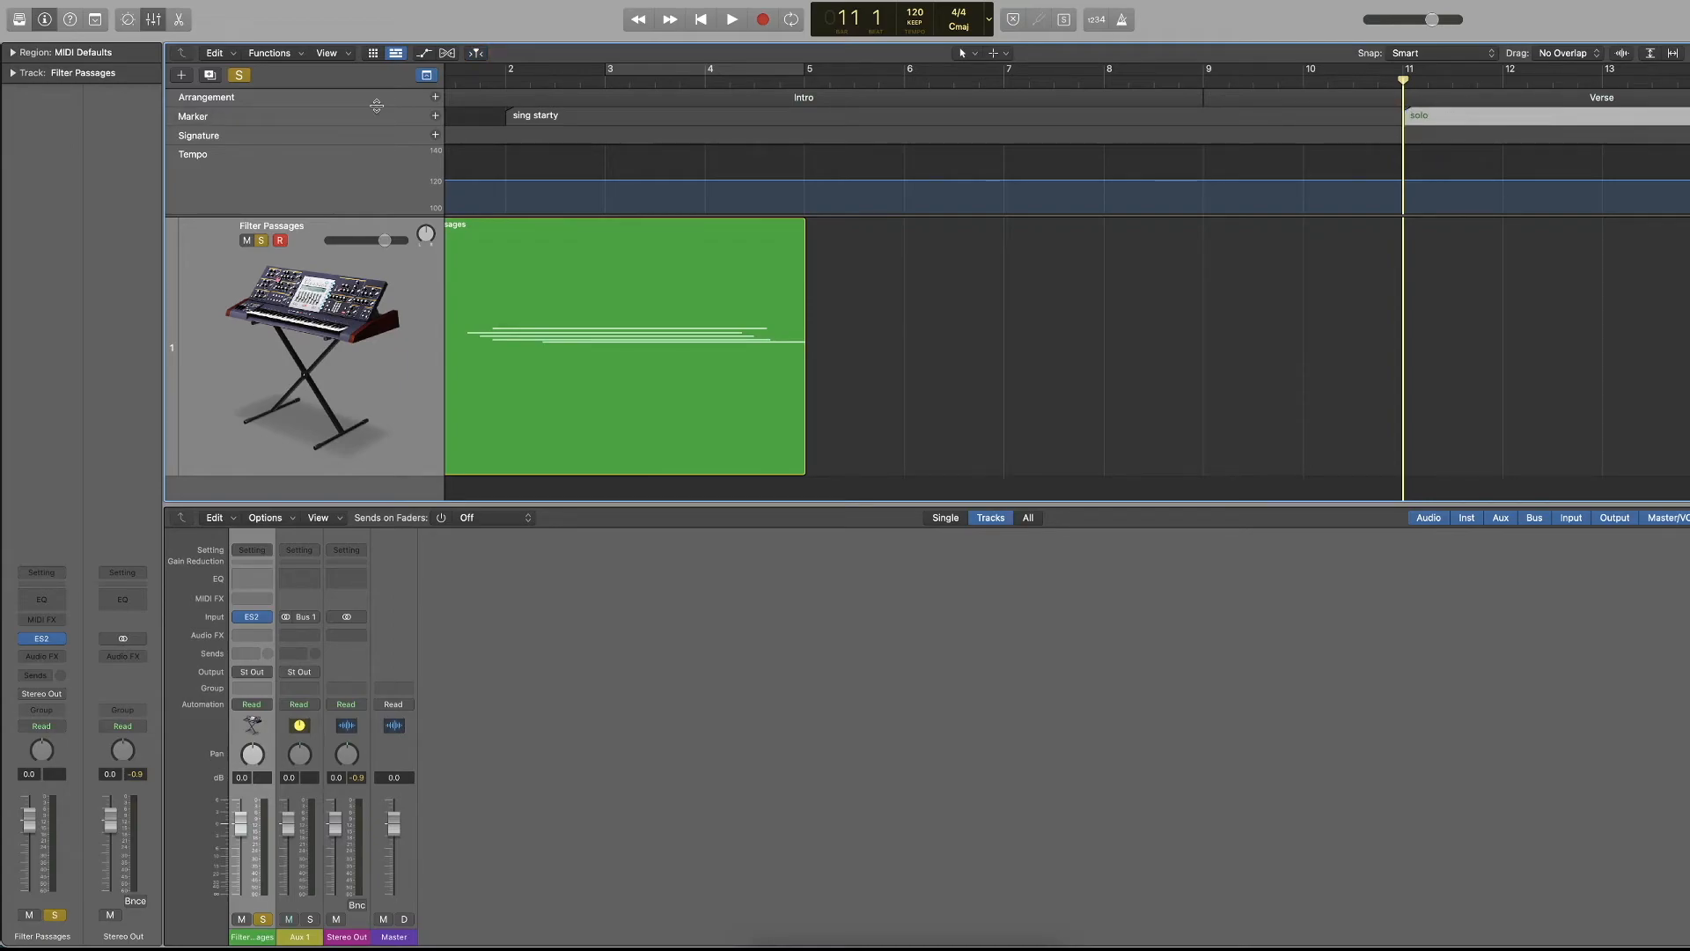
Review the names and positions of both markers in the marker list, and return to the event list.
key(super+Left)
key(super+Left)
key(super+Down)
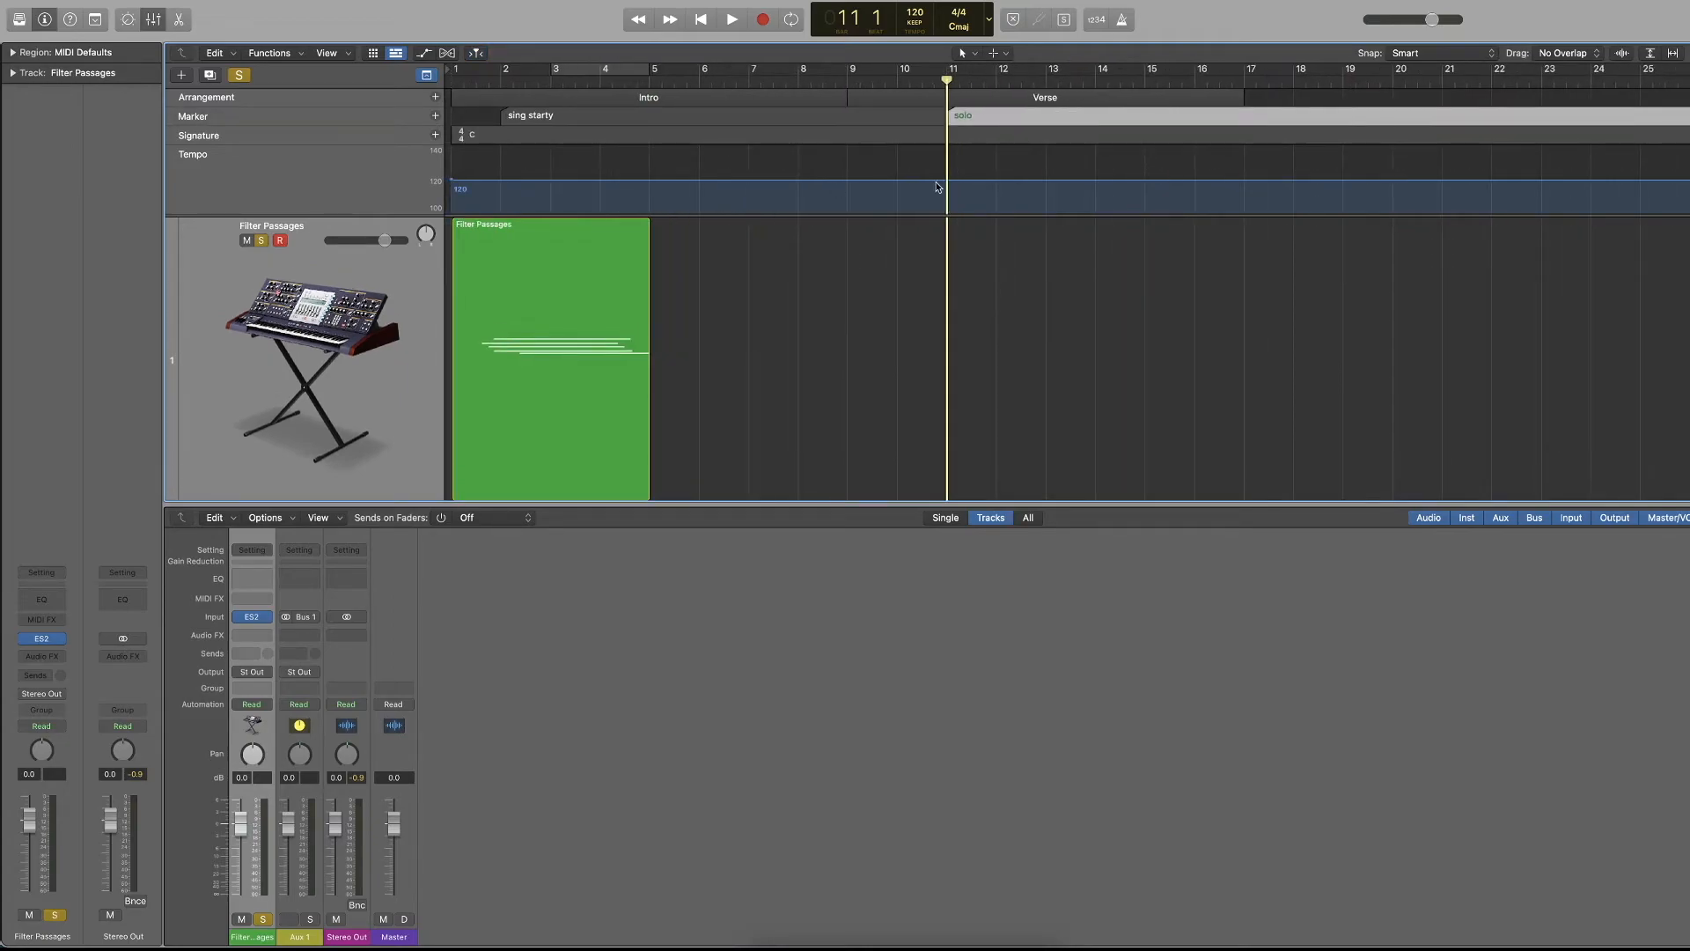
key(e)
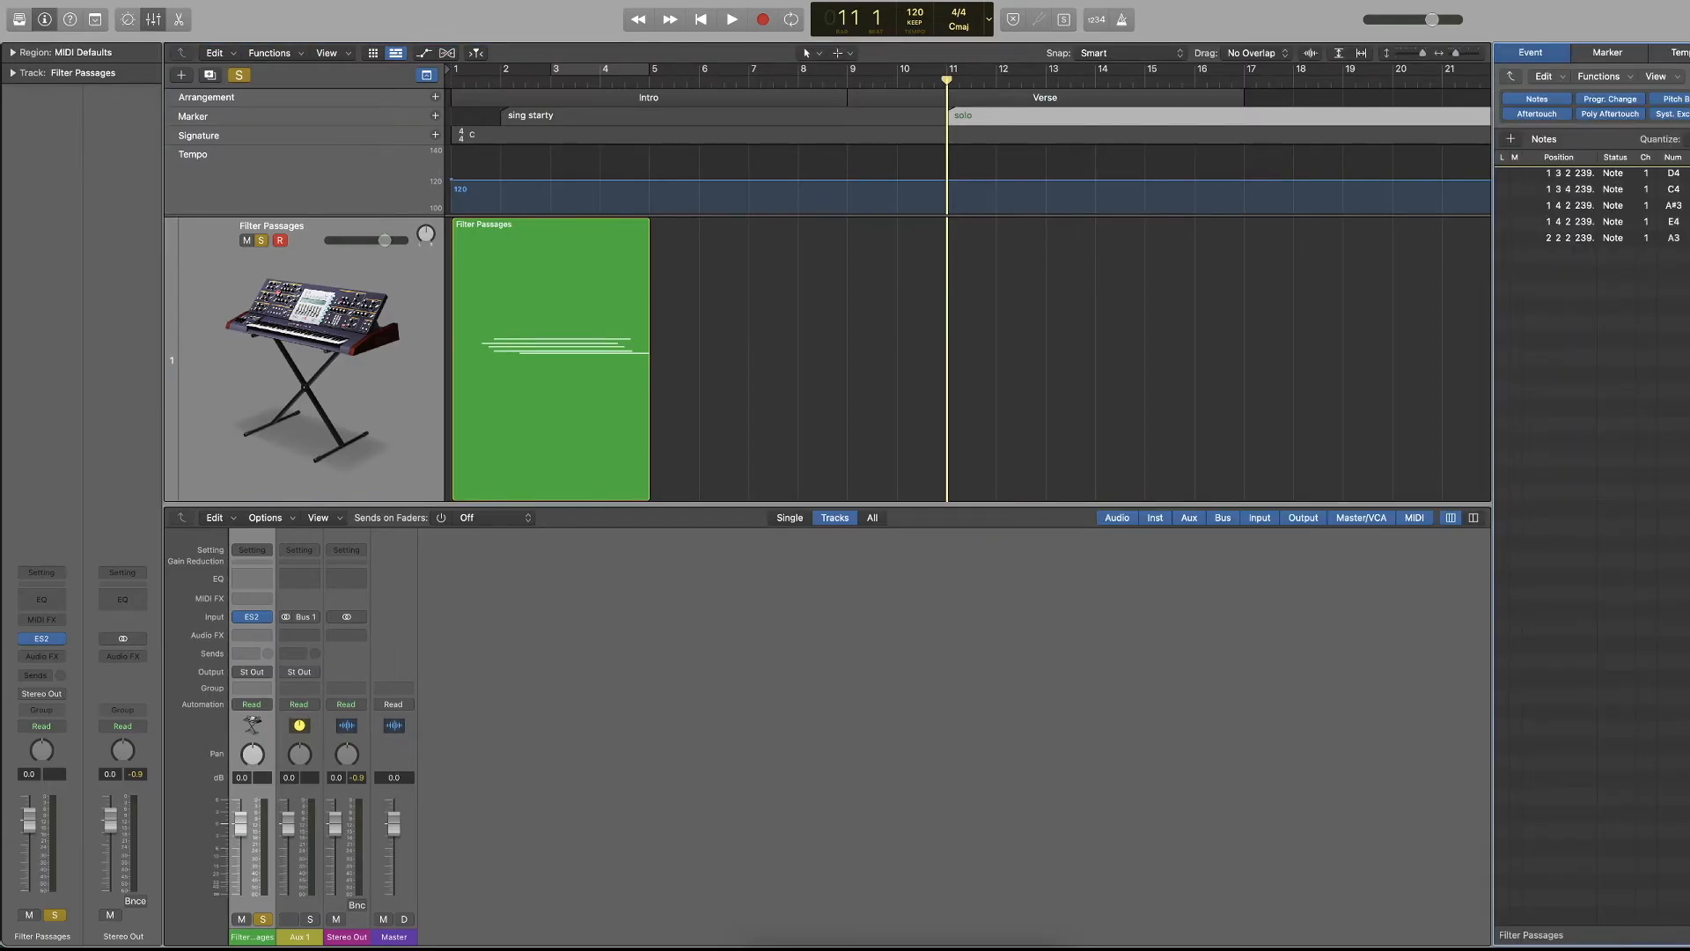
click(1610, 52)
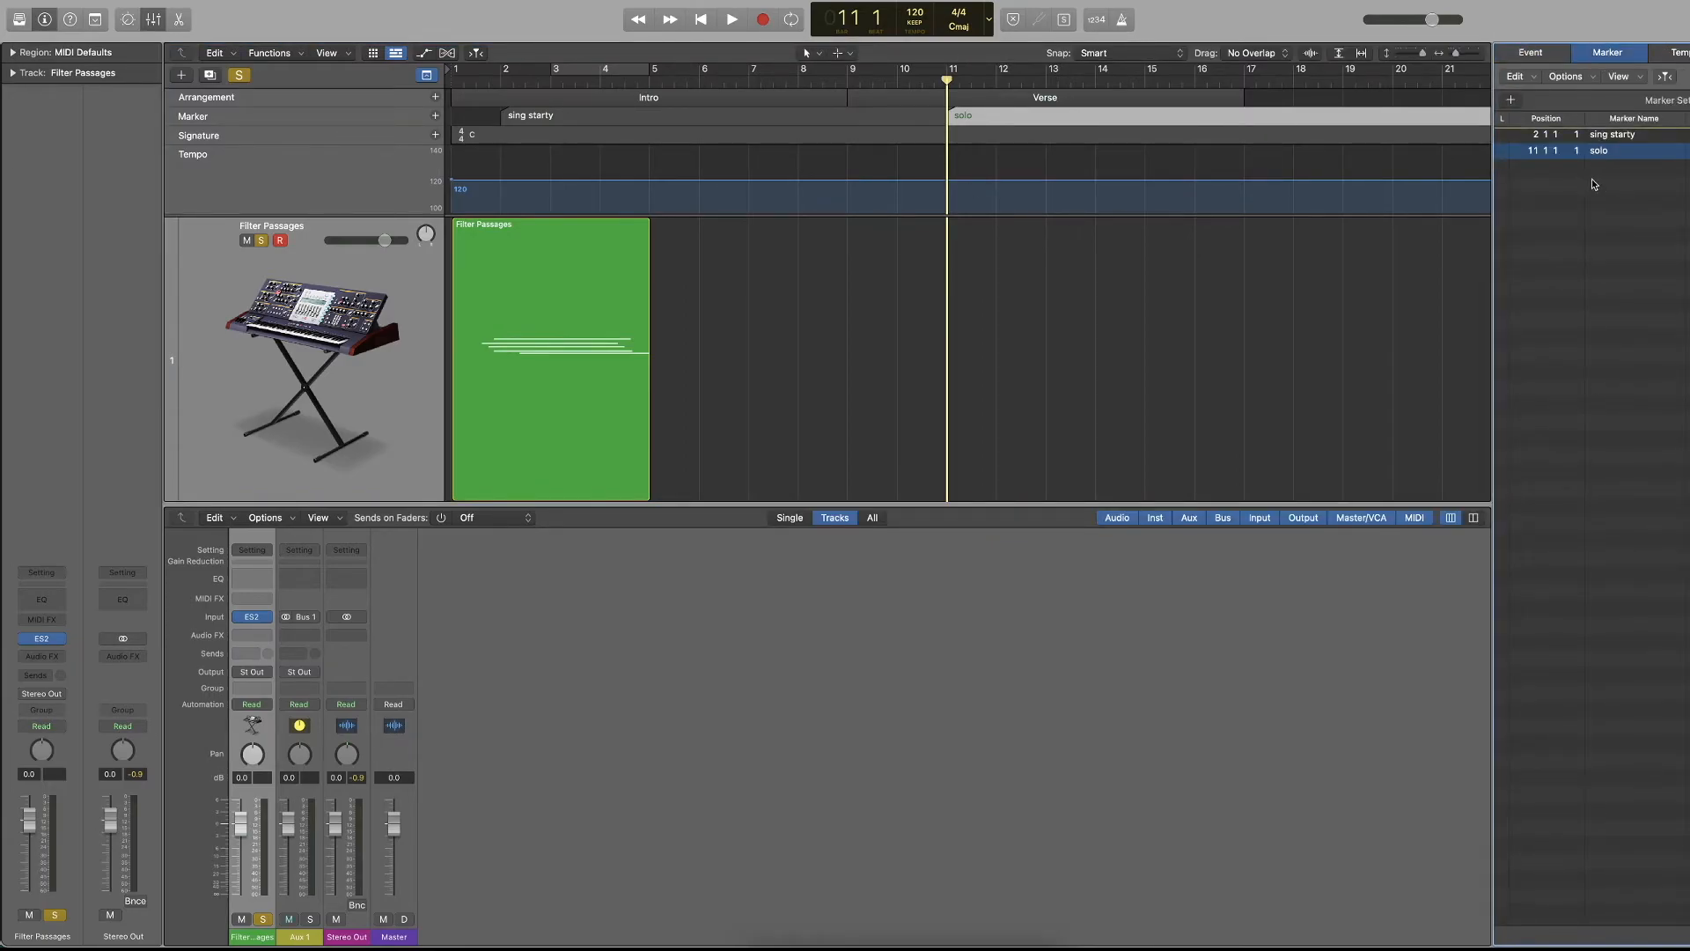
click(1531, 53)
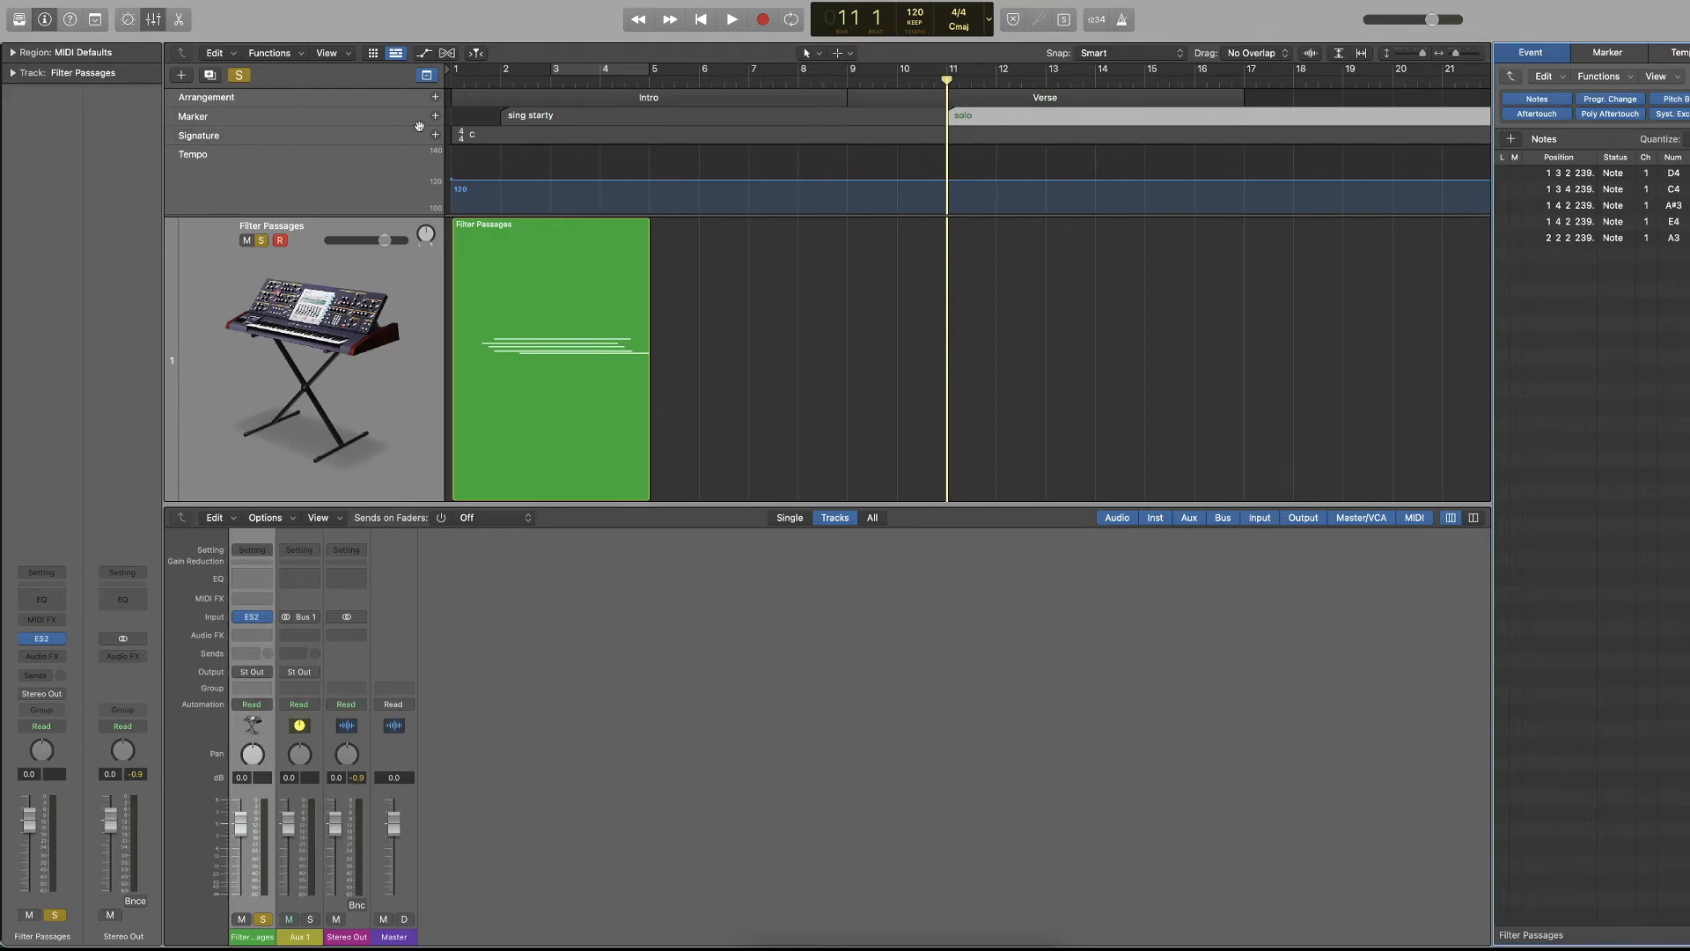
Delete the "sing starty" and "solo" markers and the Intro and Verse arrangement markers along with their content.
click(1260, 99)
click(693, 114)
key(Delete)
click(686, 96)
key(Delete)
click(966, 112)
key(Delete)
click(935, 100)
key(Delete)
click(843, 102)
key(Delete)
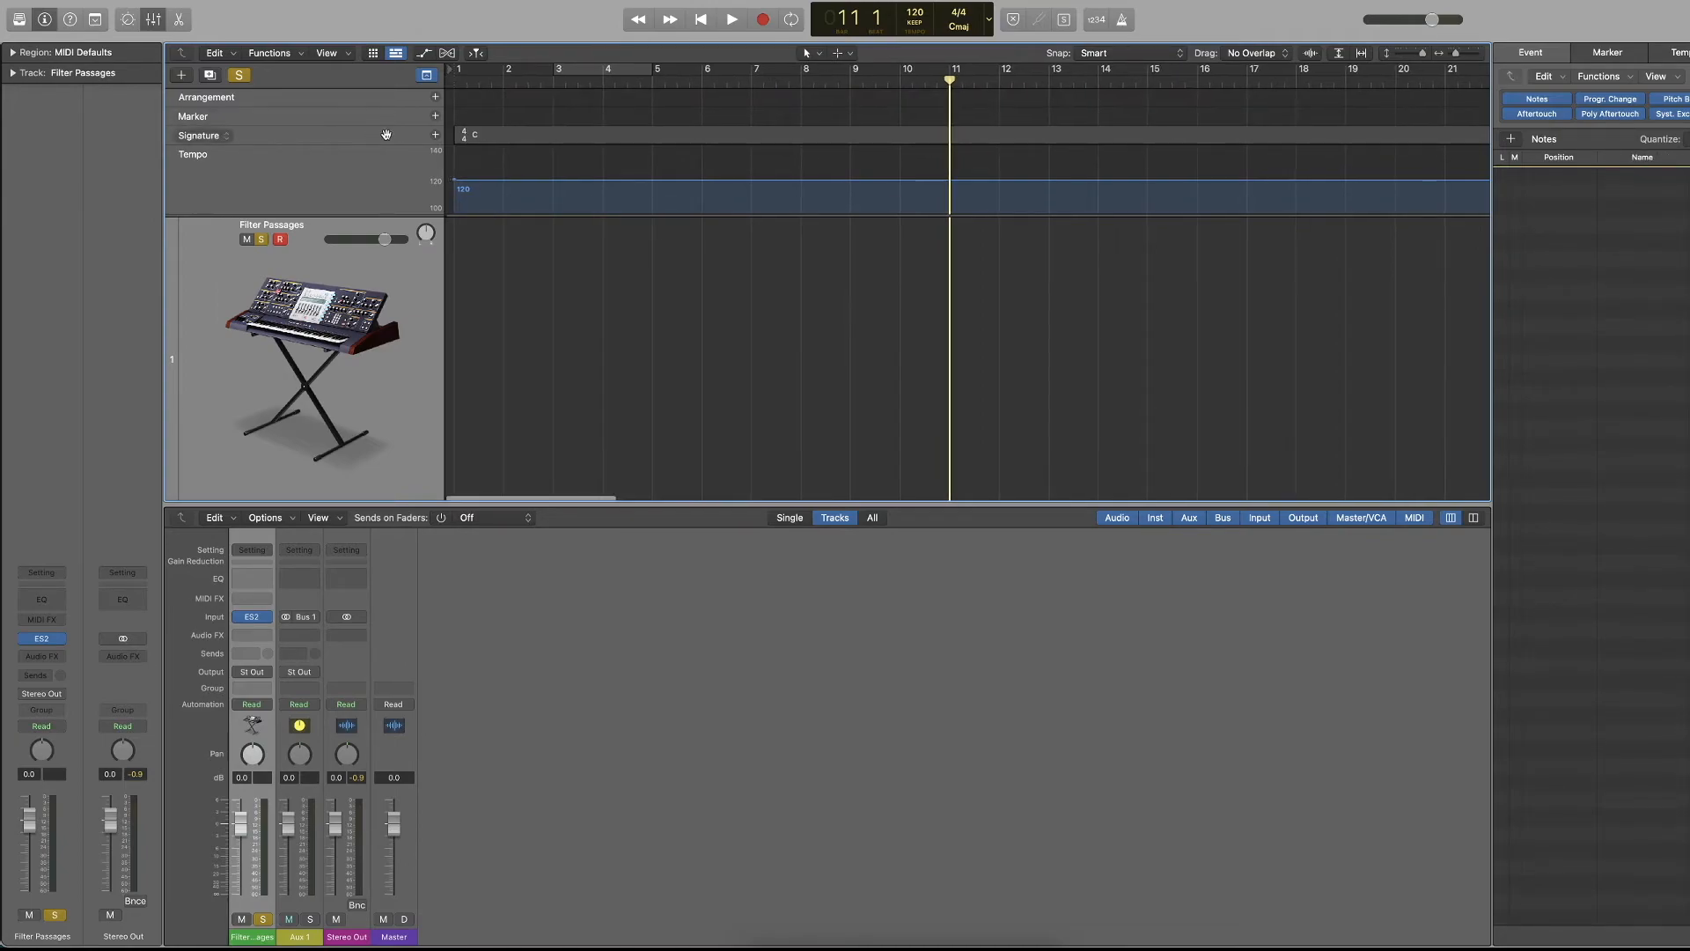
Add a time signature change to 7/8 at bar 4.
click(594, 80)
scroll(651, 100, down, 1)
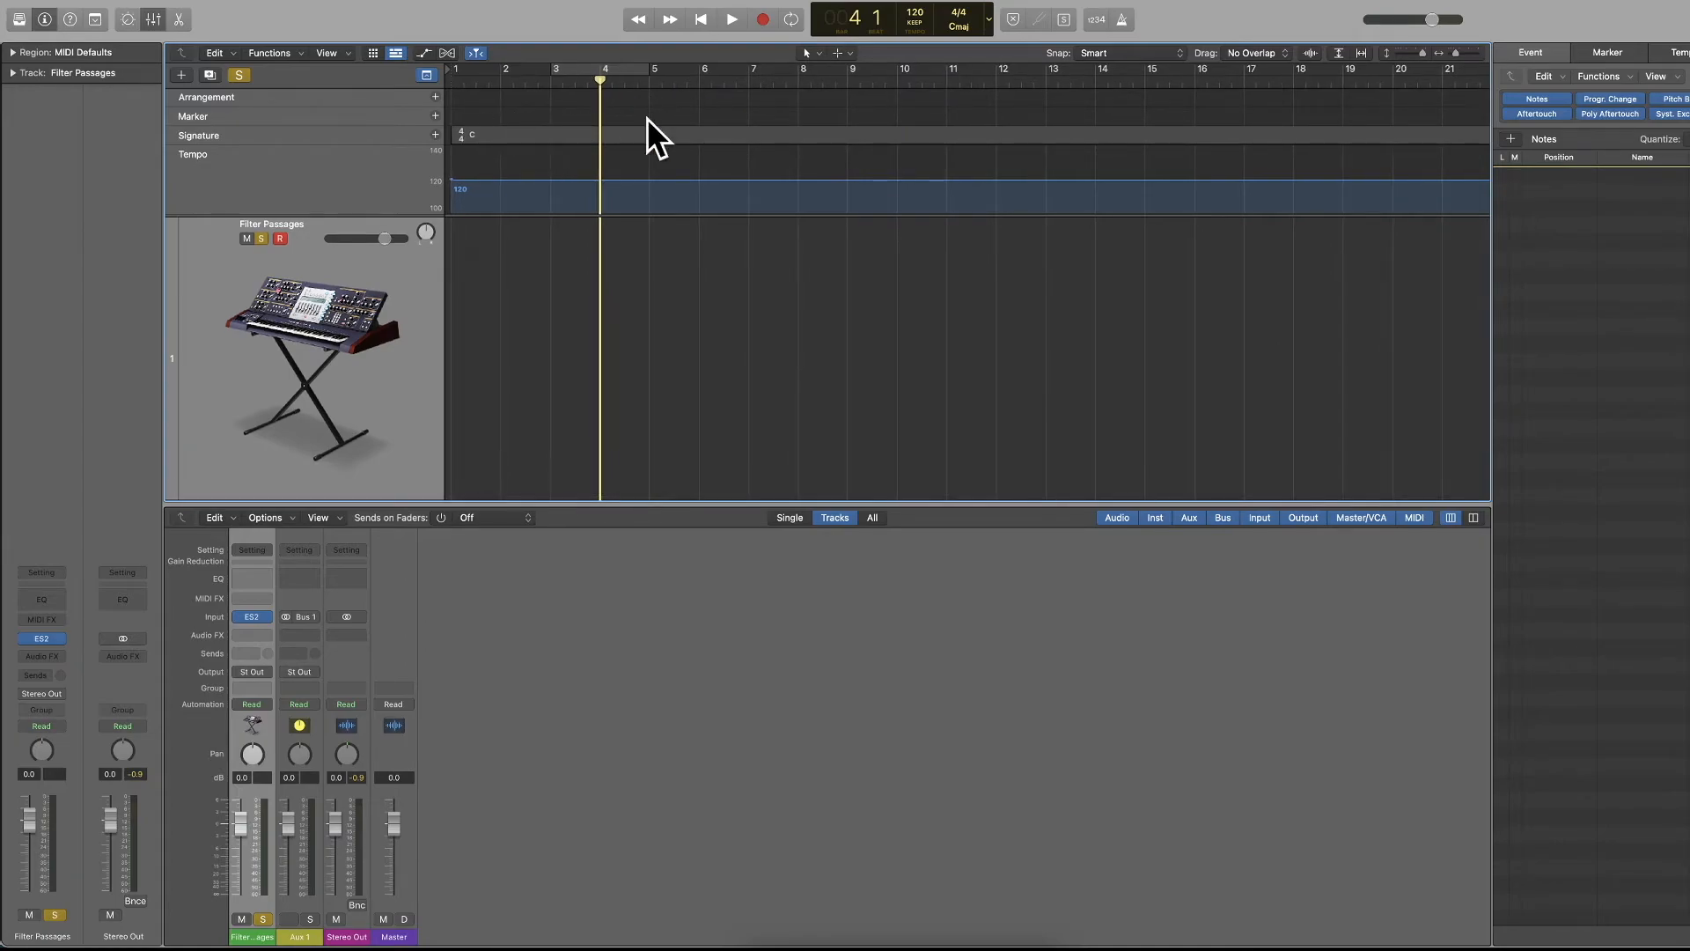
click(435, 136)
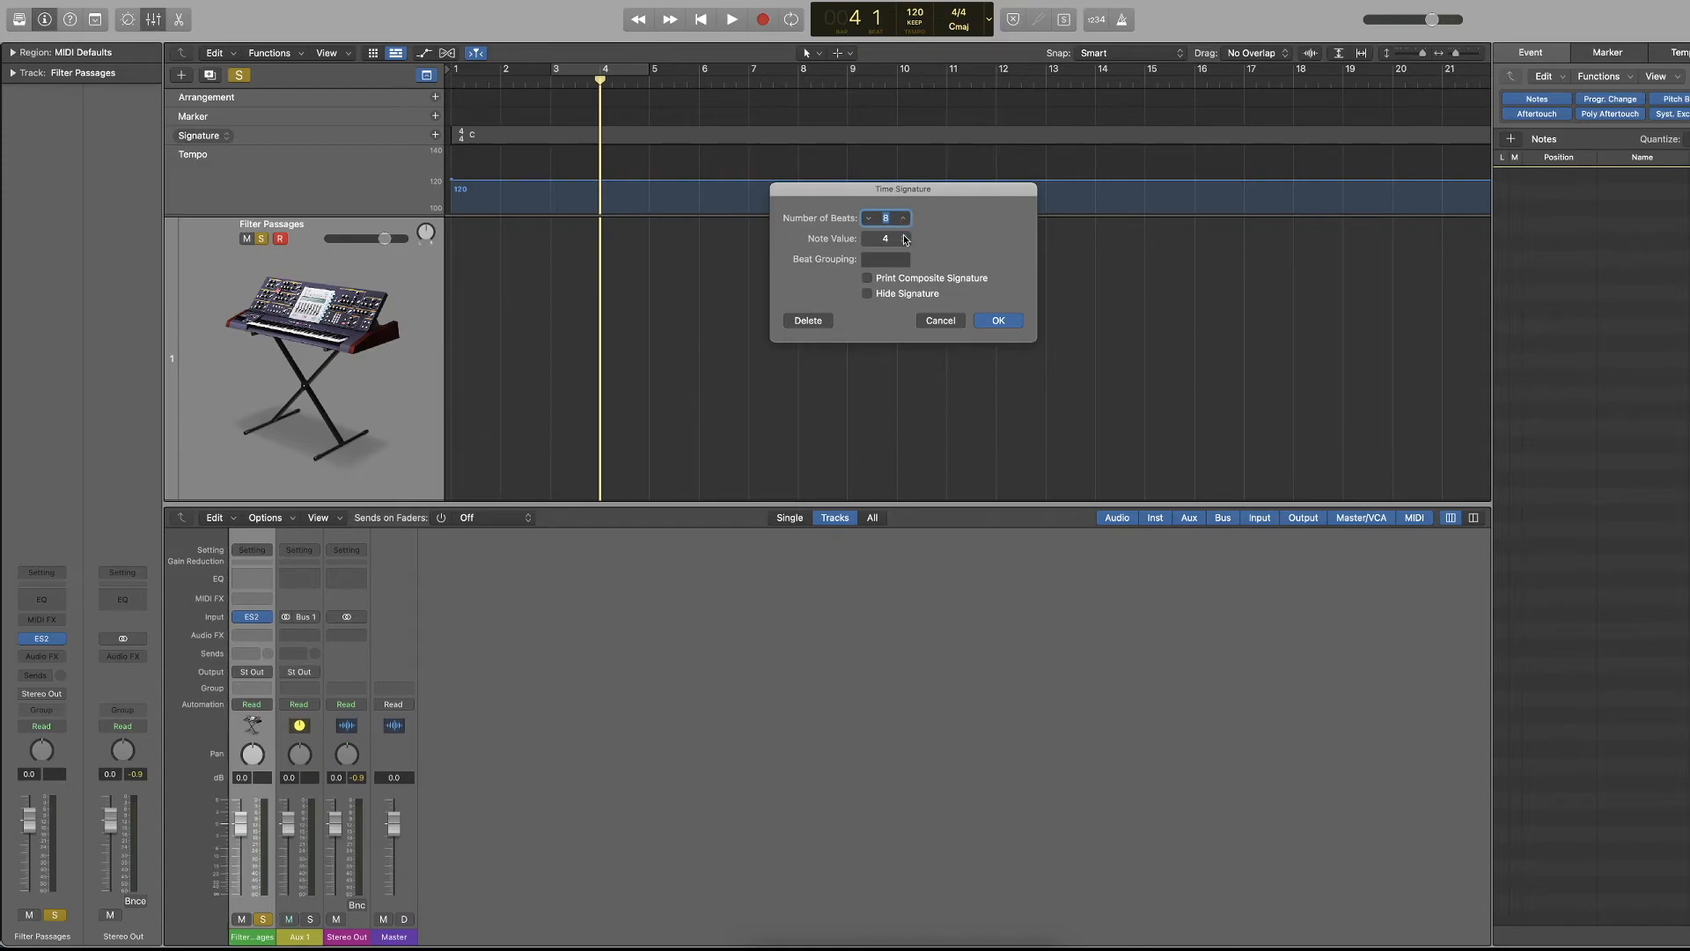
click(864, 220)
click(901, 238)
click(899, 240)
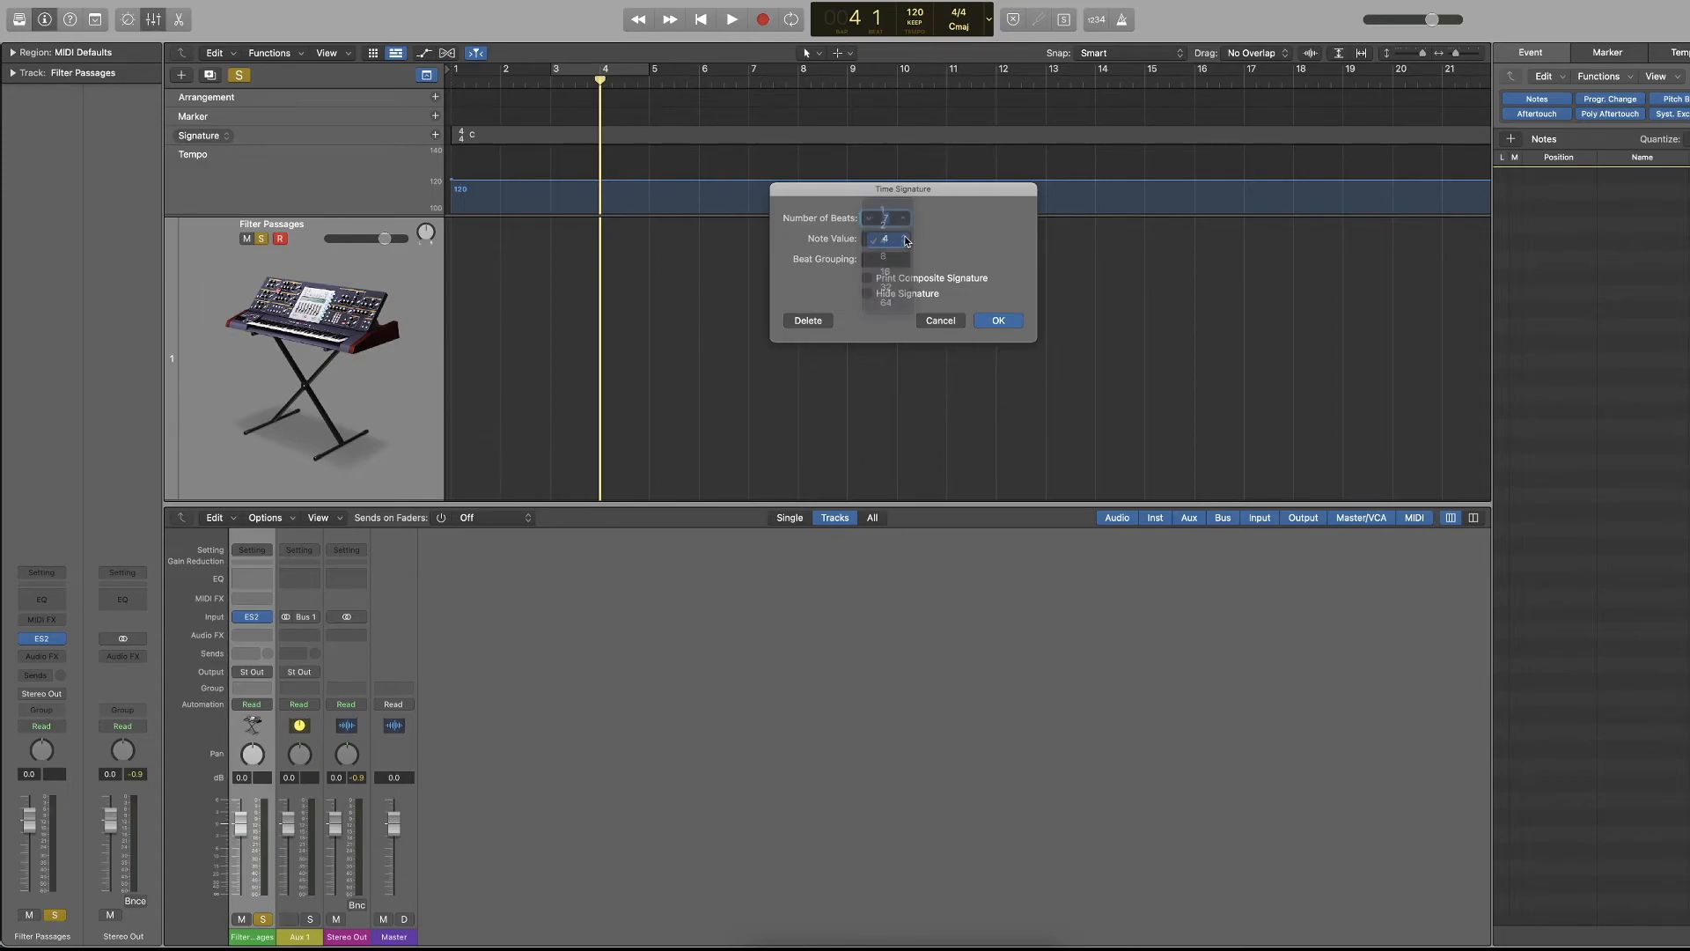
click(899, 240)
click(887, 257)
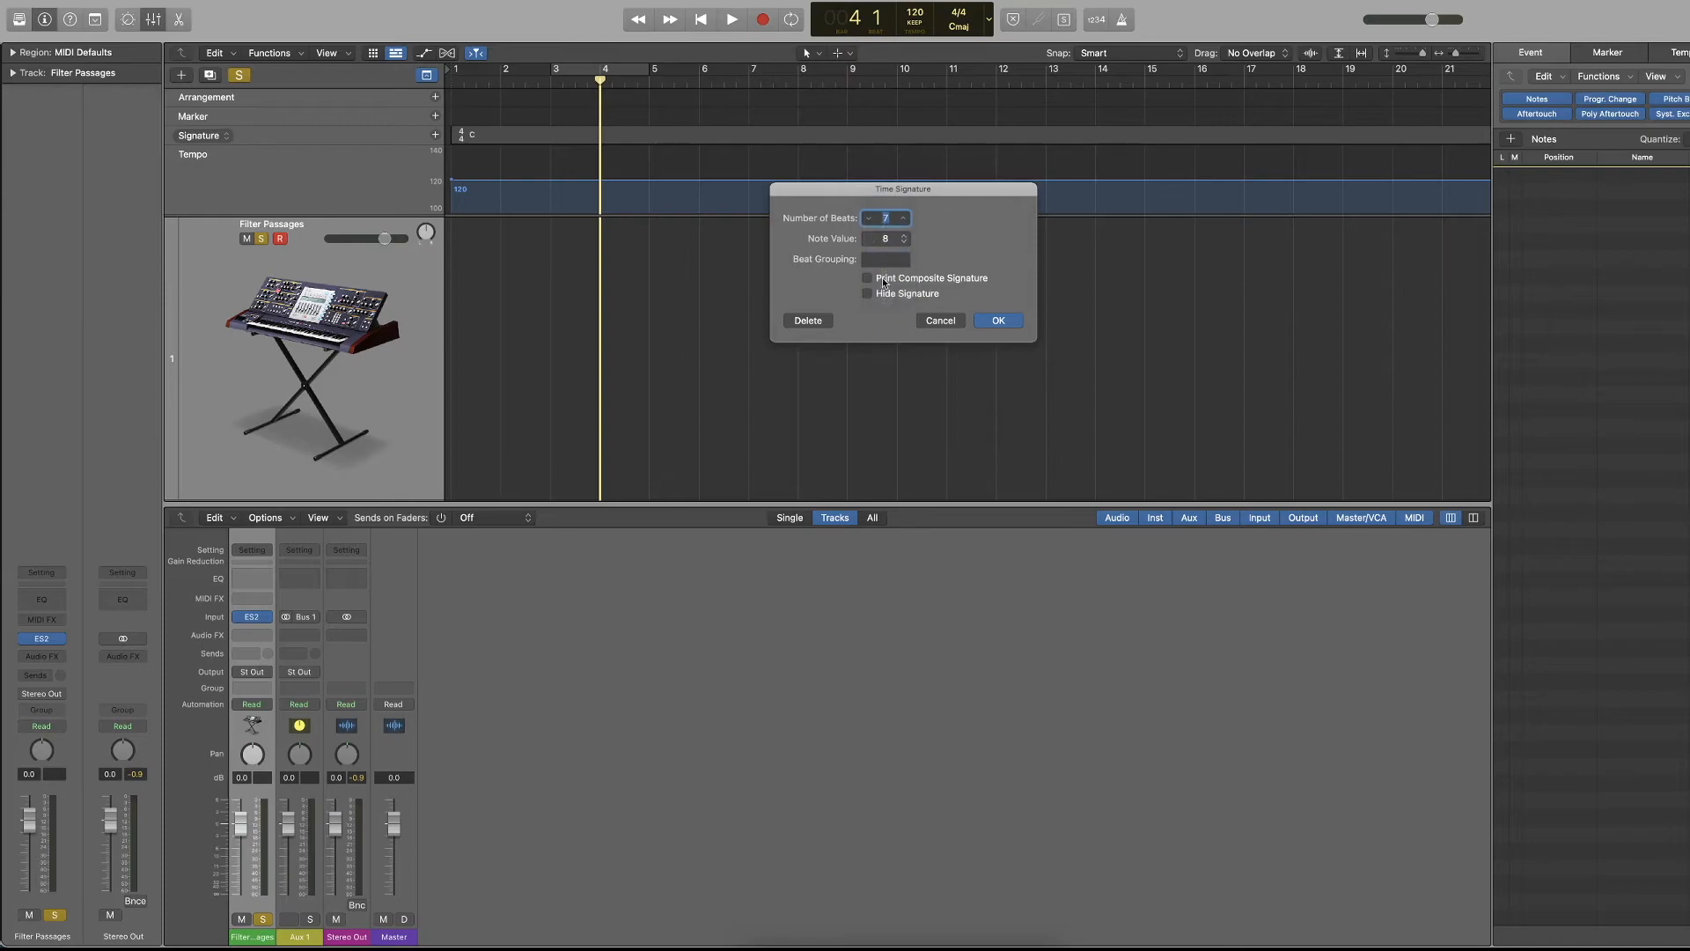
click(998, 320)
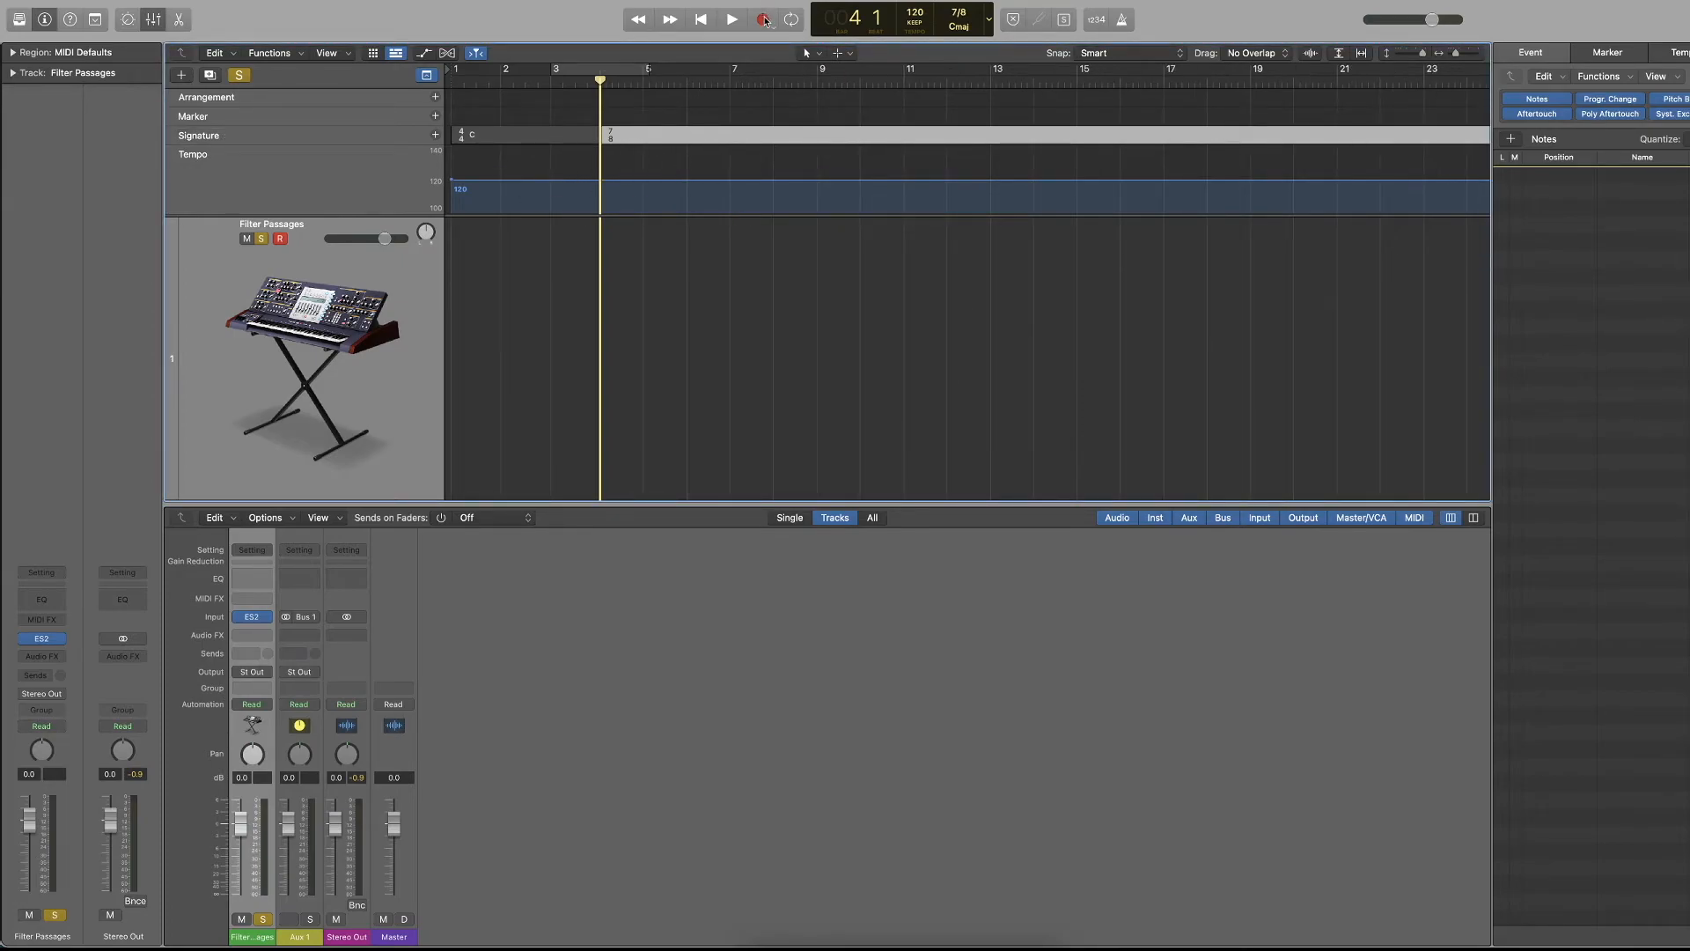
Make short test recordings from bar 4 and from bar 3 with the metronome to hear the 7/8 change.
click(765, 19)
click(1130, 24)
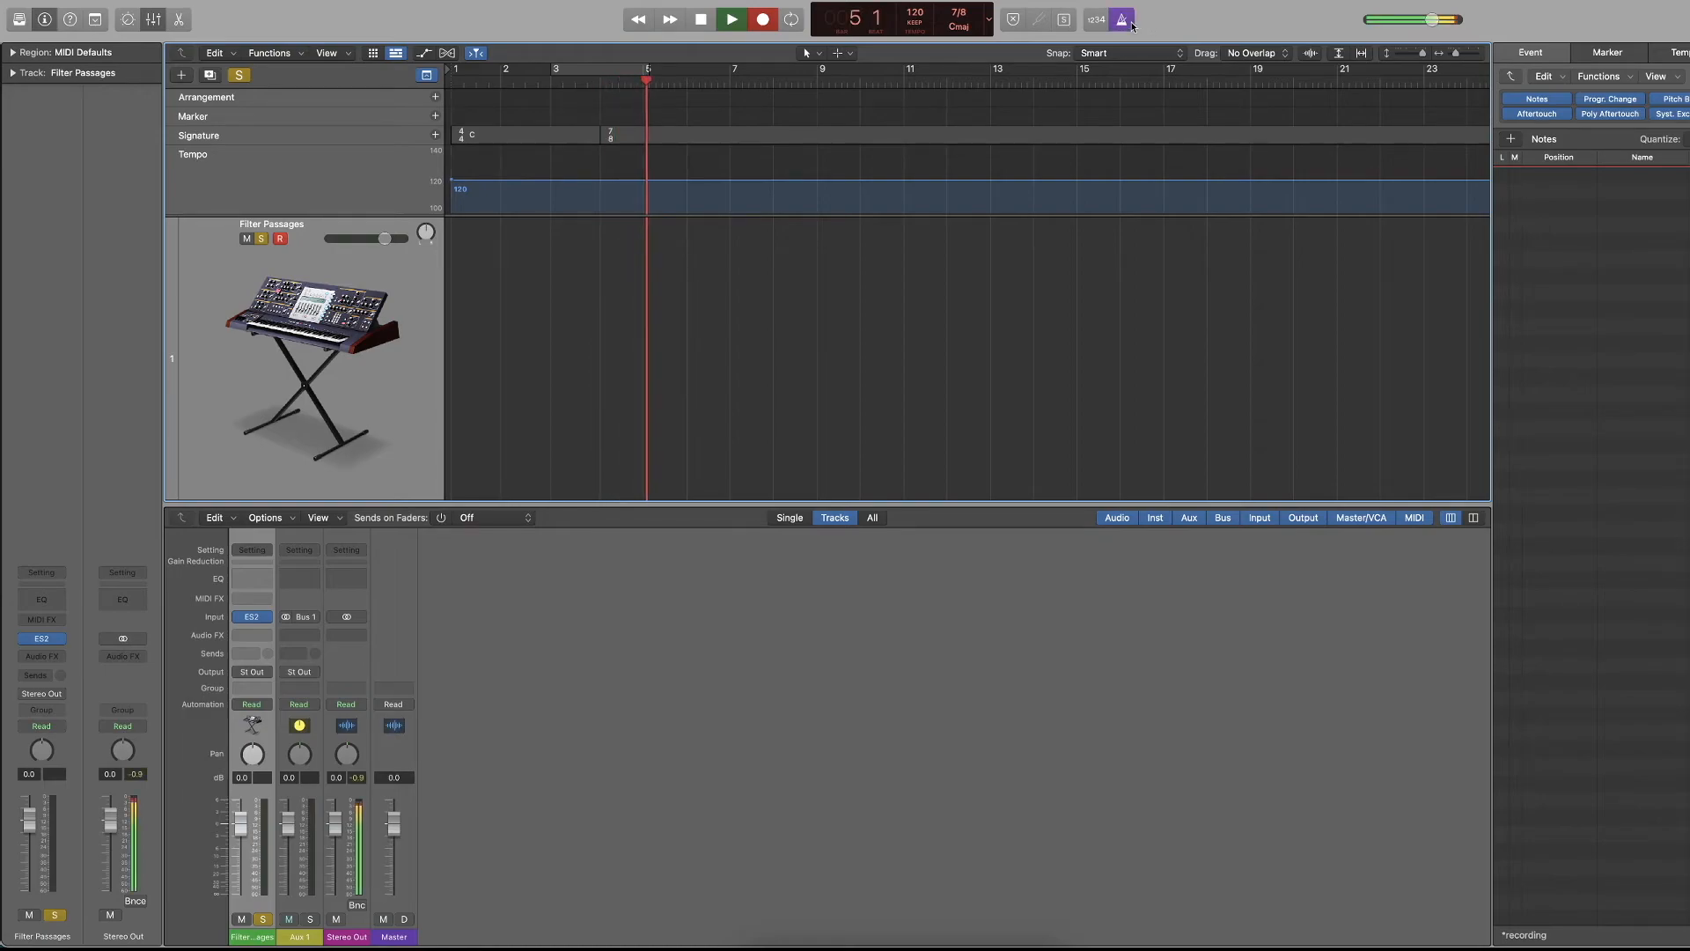
key(space)
click(576, 81)
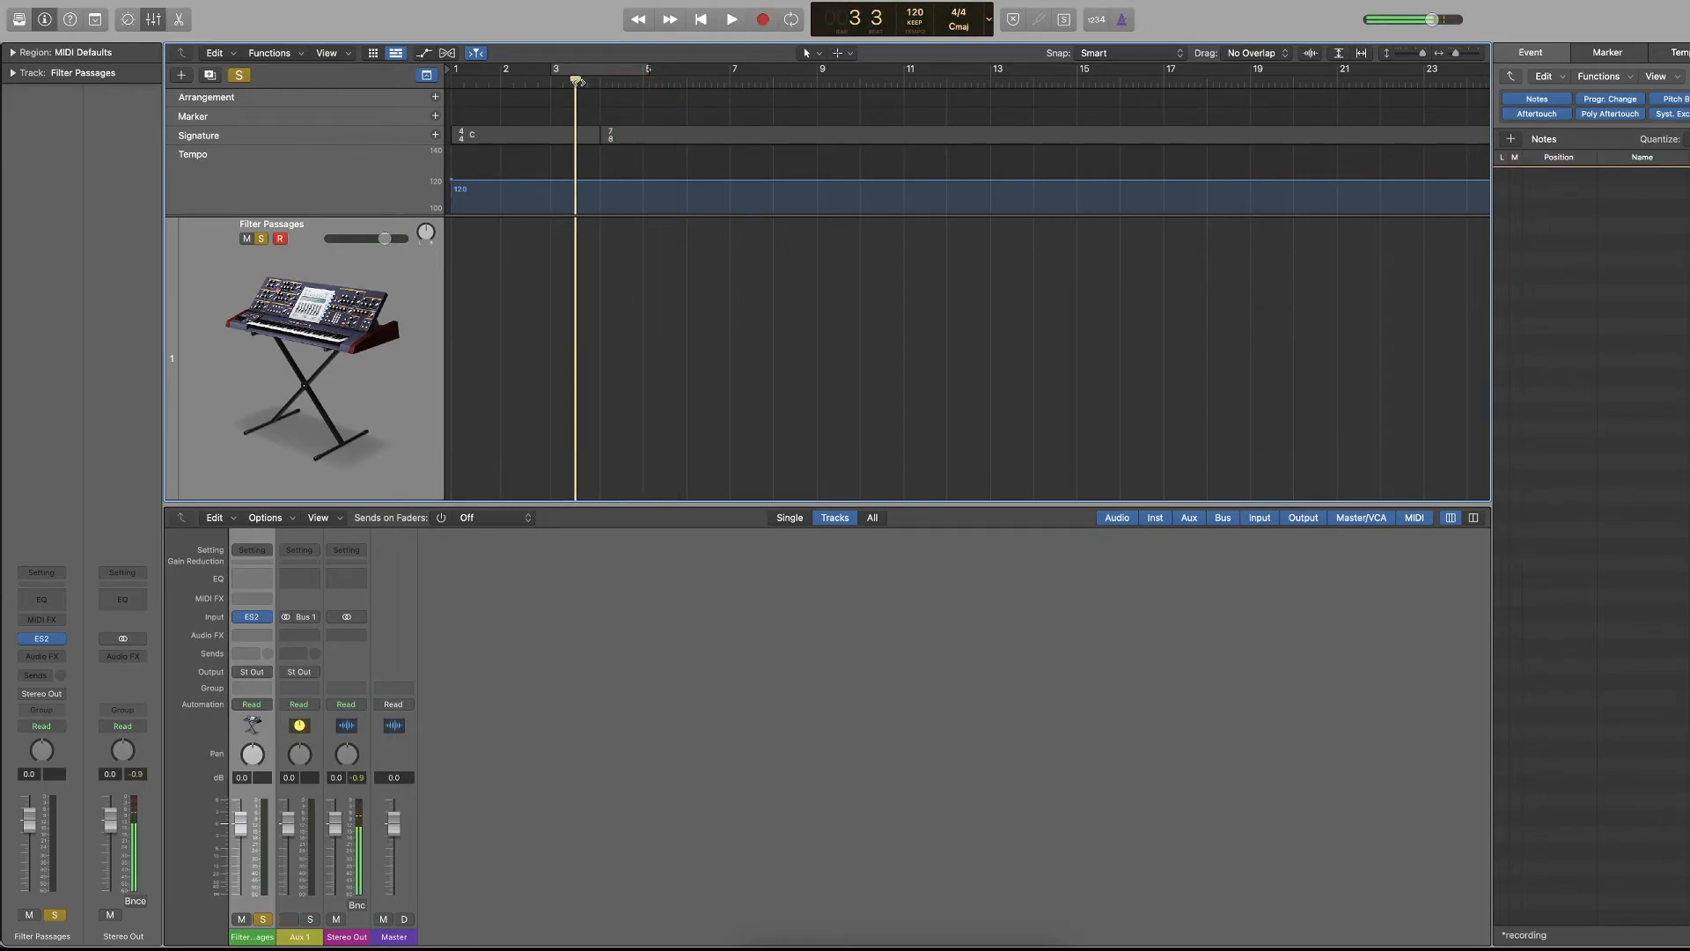
key(r)
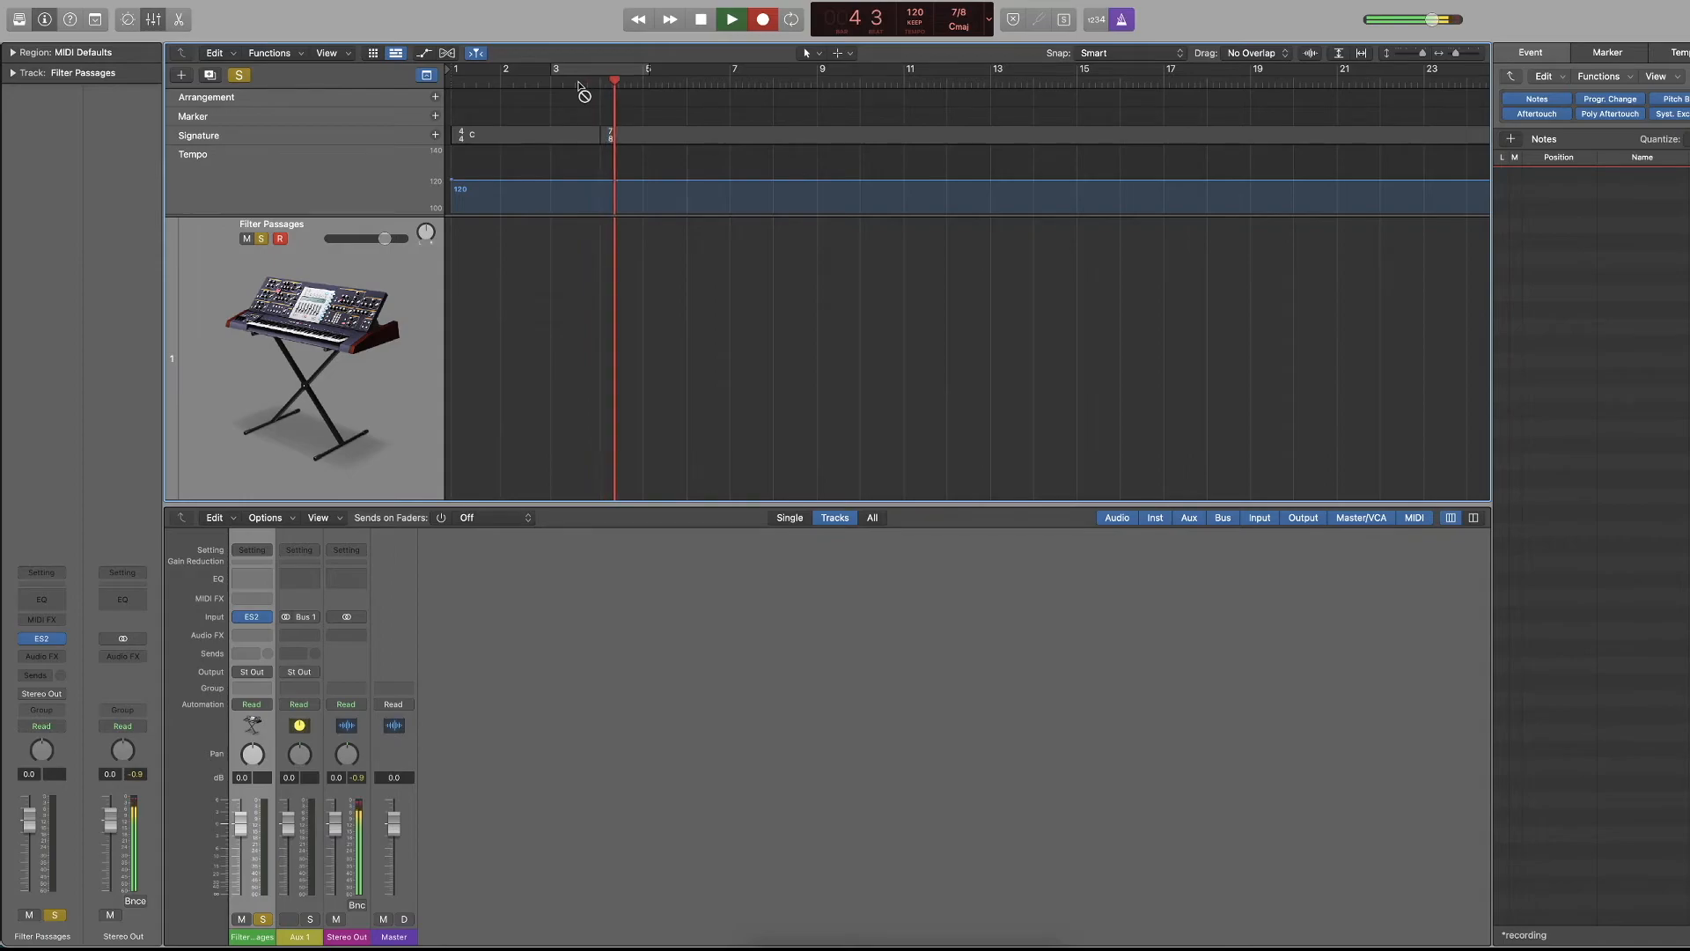
key(space)
Run a short test recording from the project start, and delete the 7/8 time signature change.
key(Return)
key(space)
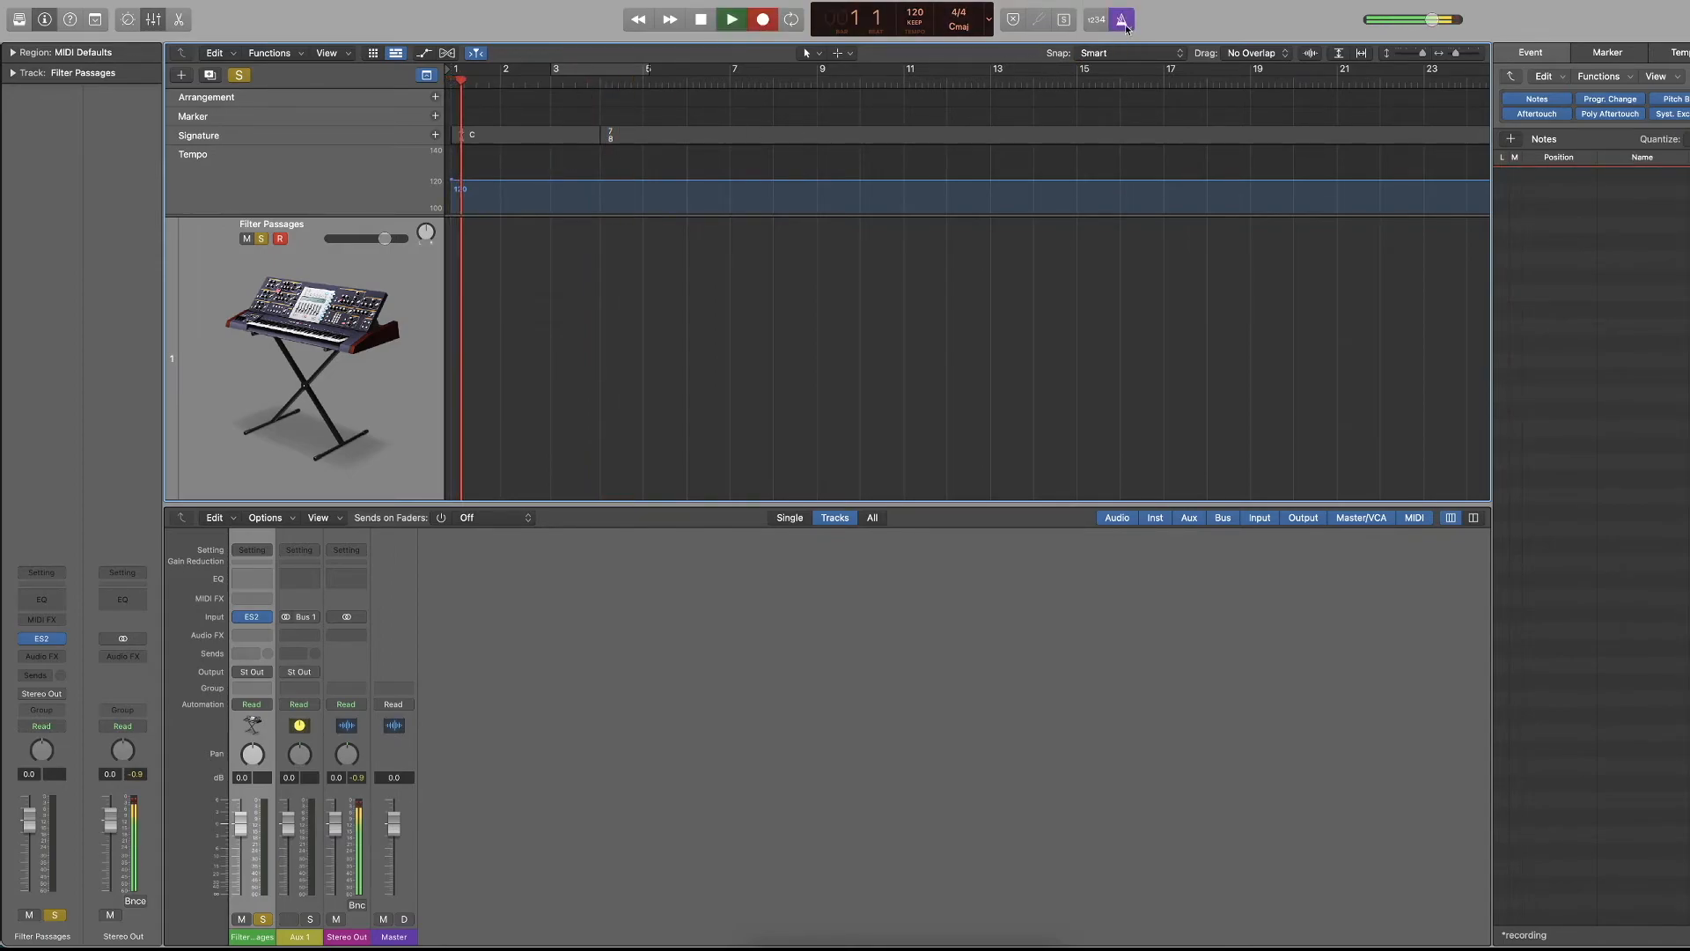
key(space)
click(658, 136)
key(Delete)
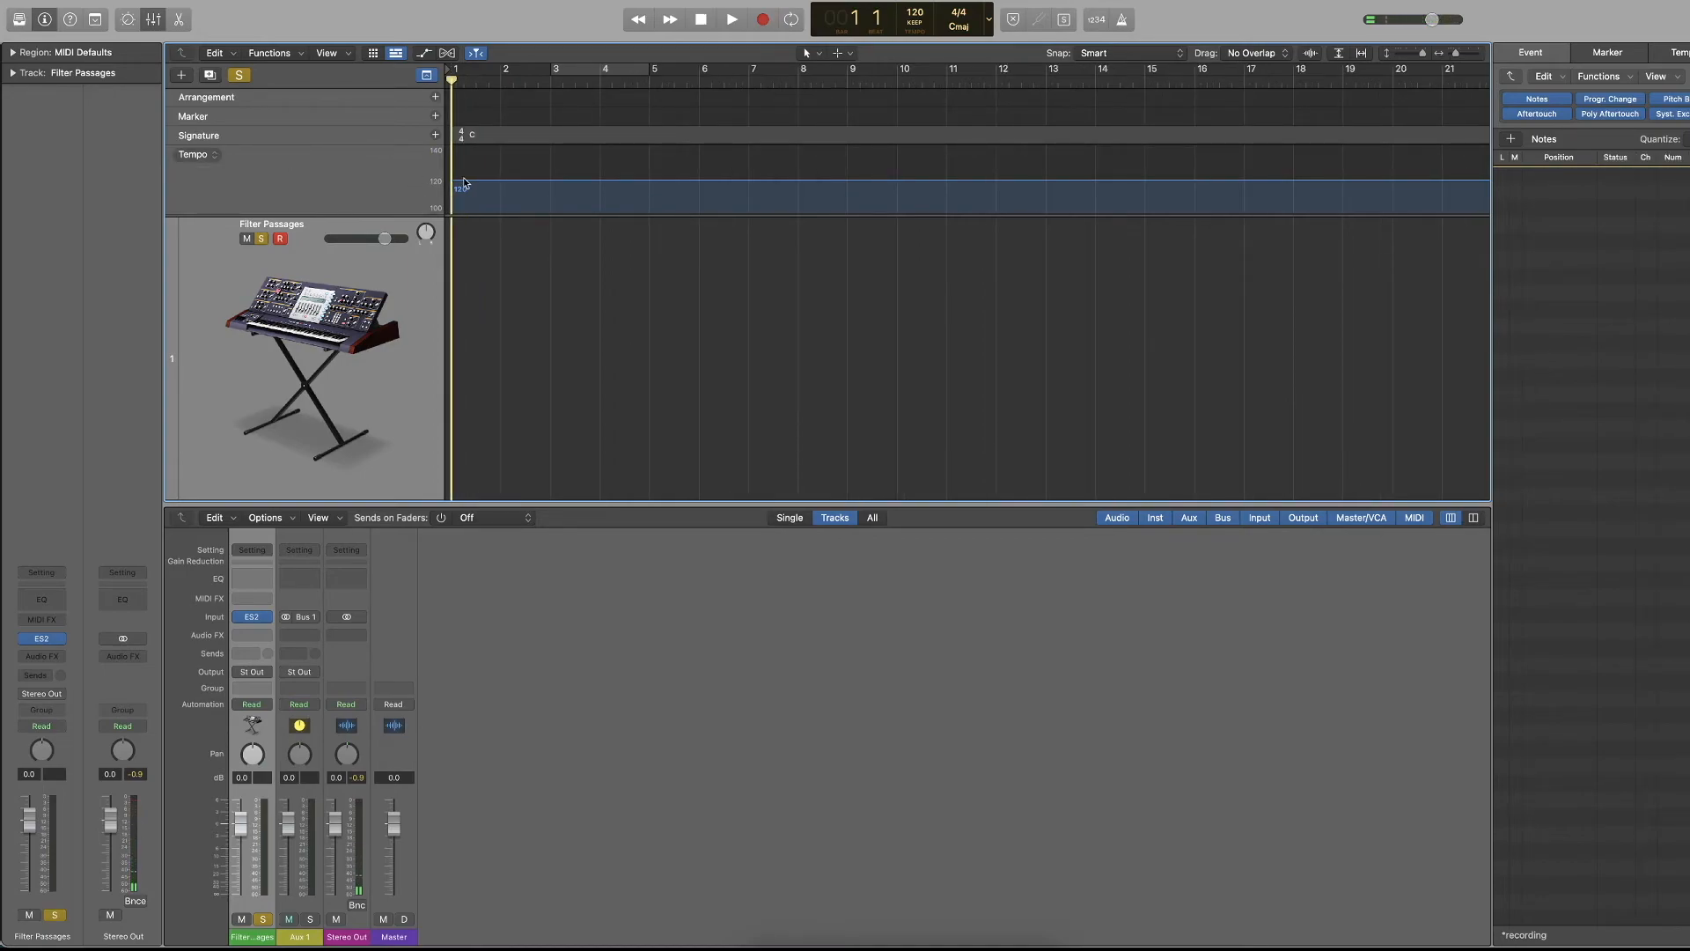
Add a curved tempo rise from 120 to 174 ending just after bar 2, and play through it.
mouse_move(511, 185)
mouse_down()
mouse_move(513, 158)
mouse_move(504, 205)
mouse_move(491, 197)
mouse_up()
key(space)
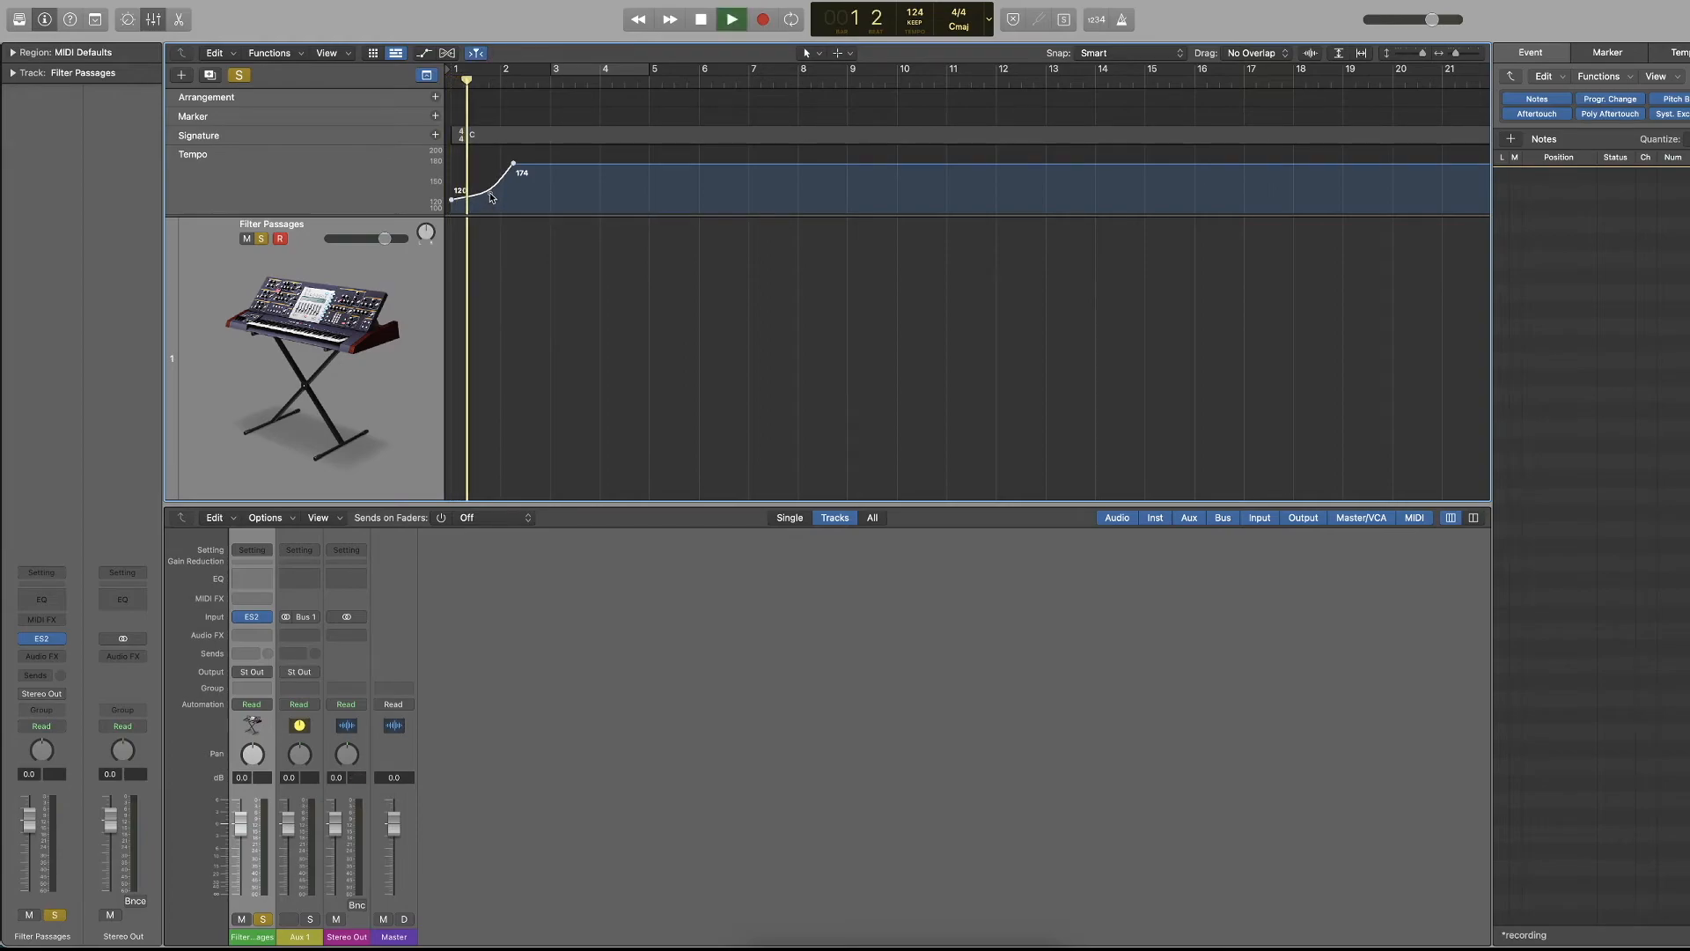
key(space)
Undo the curve of the tempo rise.
key(super+z)
key(super+z)
key(super+z)
key(super+z)
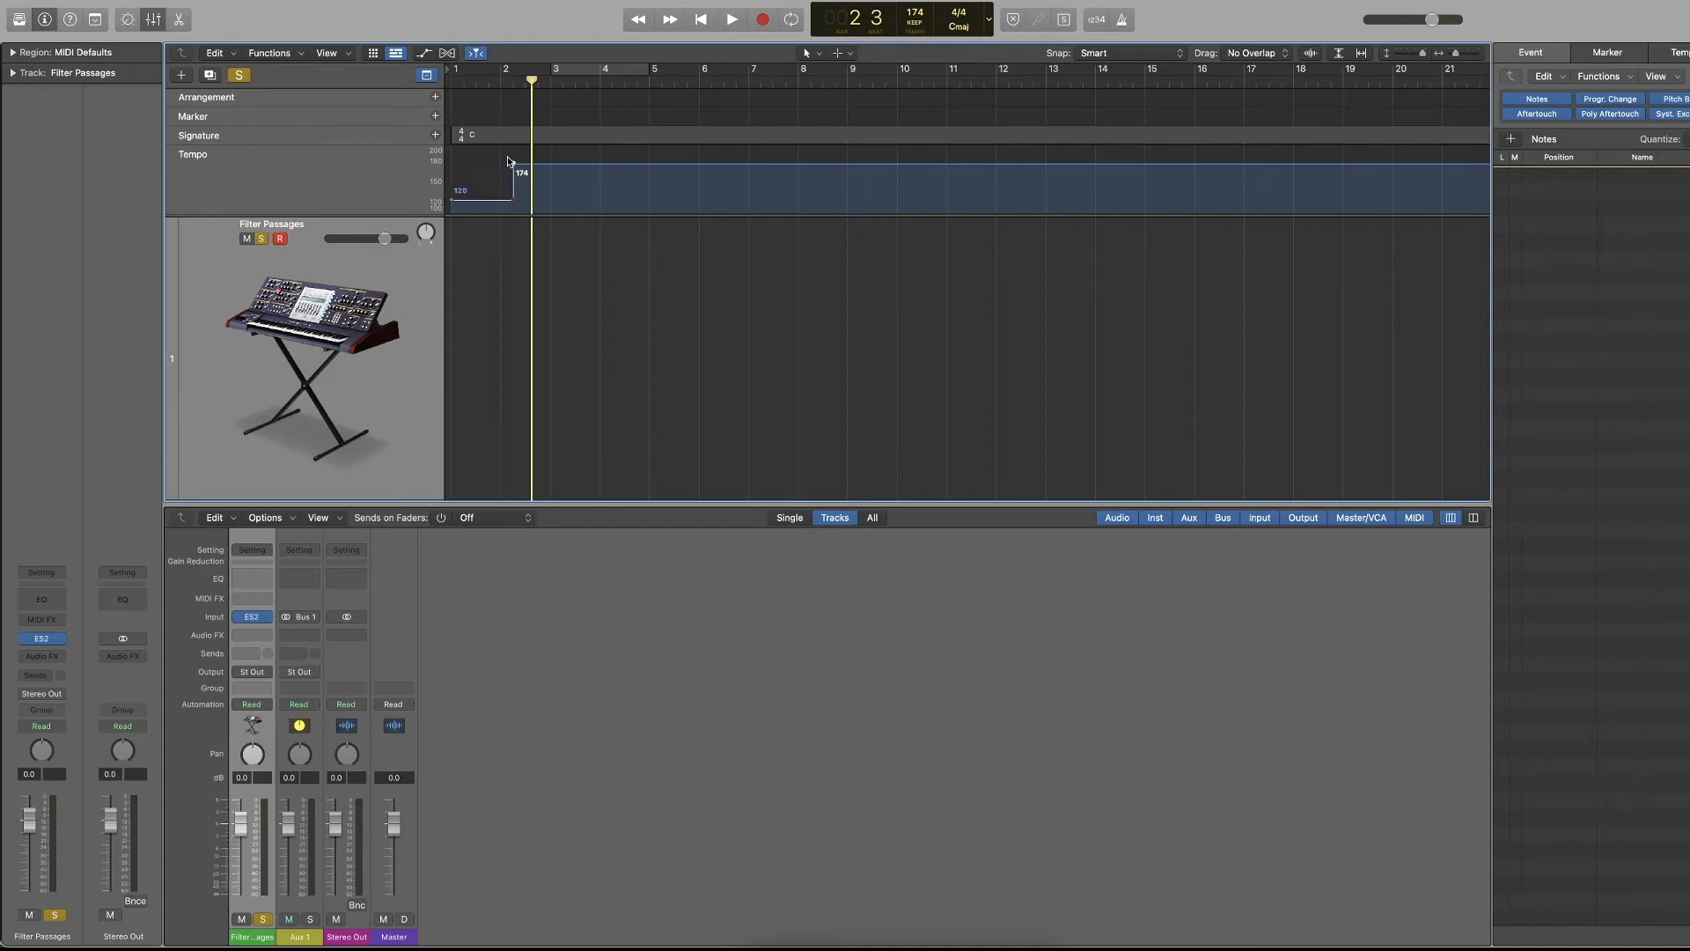
Undo the tempo rise back to a constant 120 tempo and hide the global tracks.
key(super+z)
key(super+z)
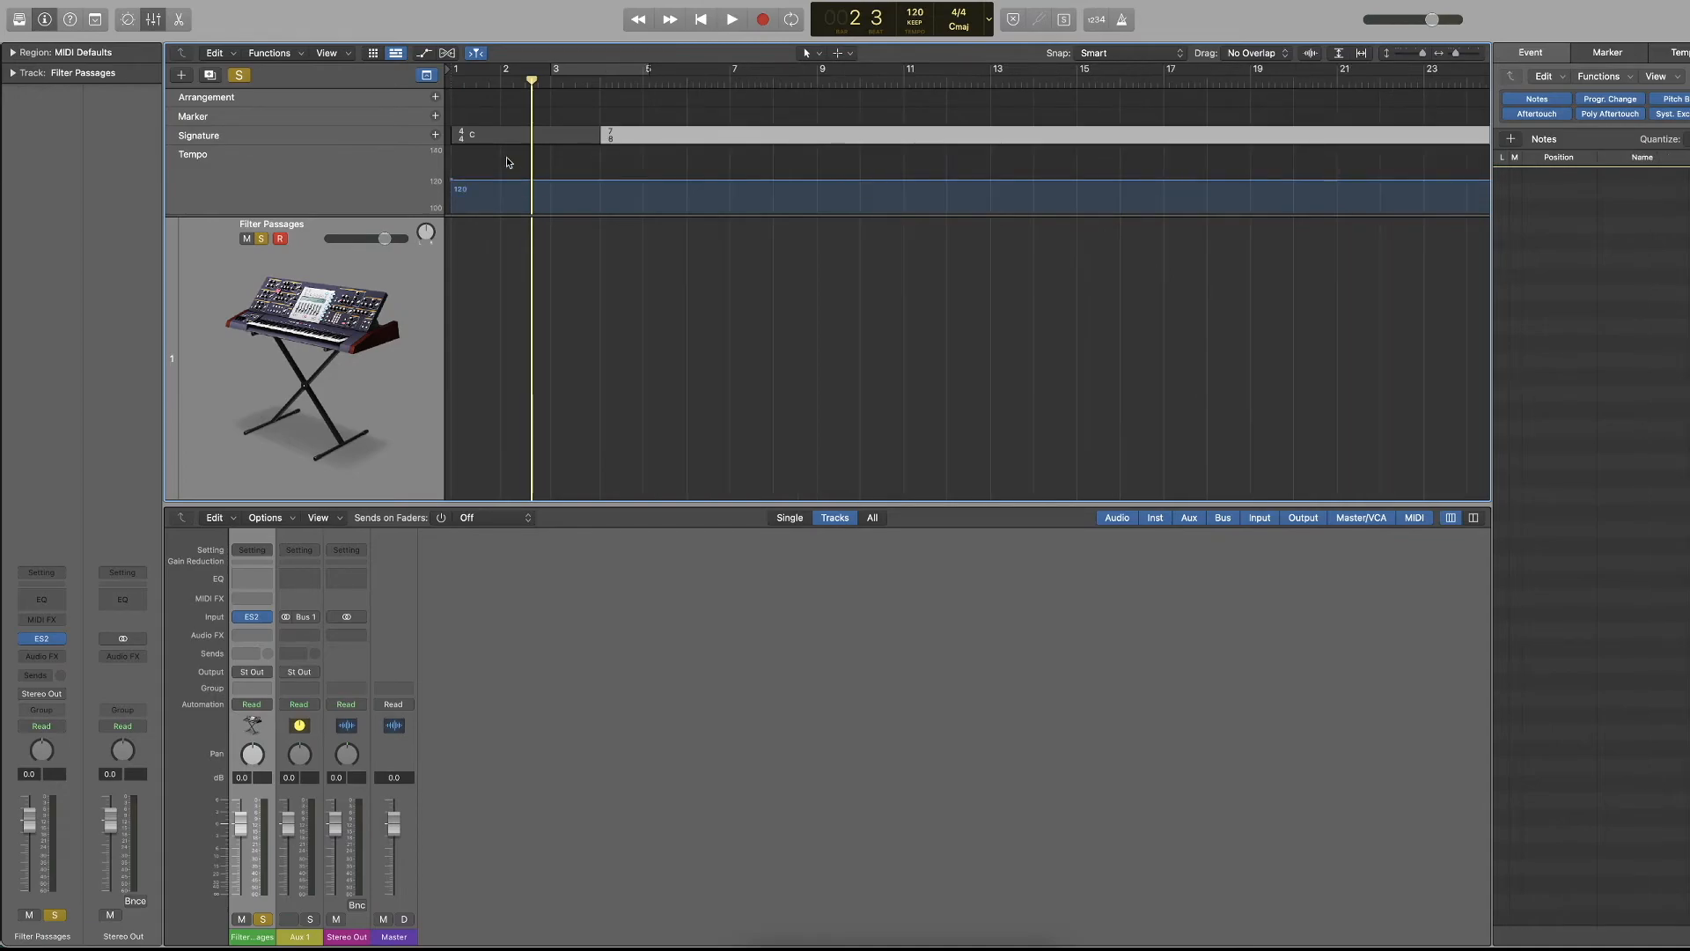
click(427, 76)
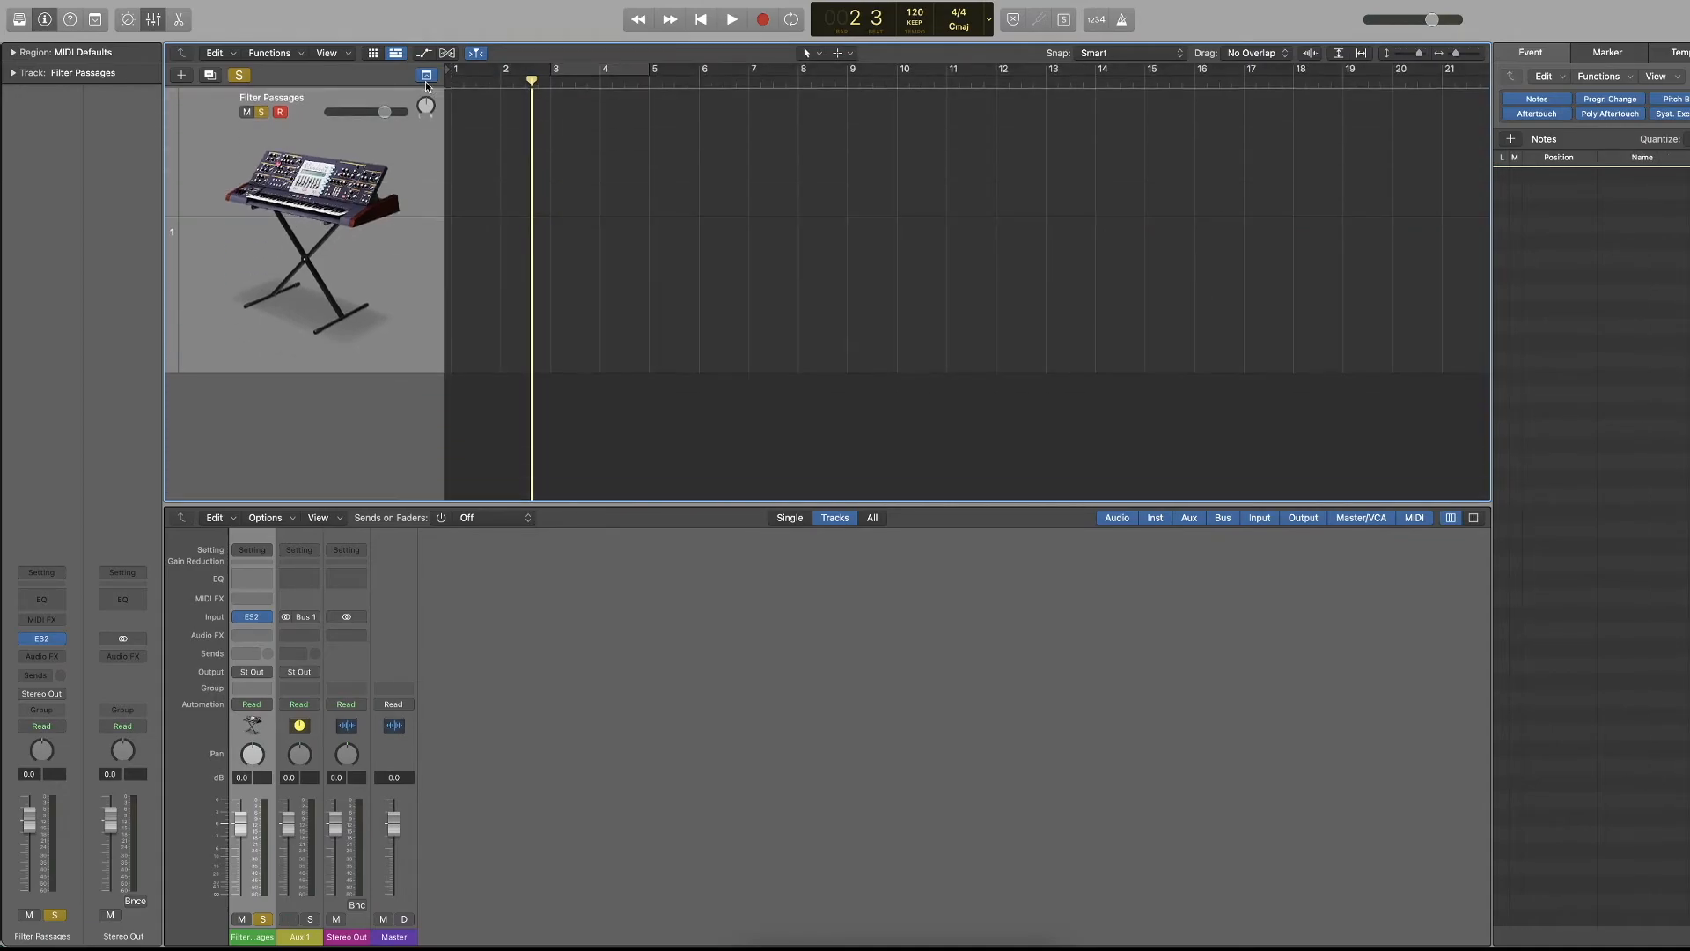
Close the event list and record a short four-note chord on the Filter Passages track, finishing back at bar 1.
key(d)
key(Return)
key(space)
key(r)
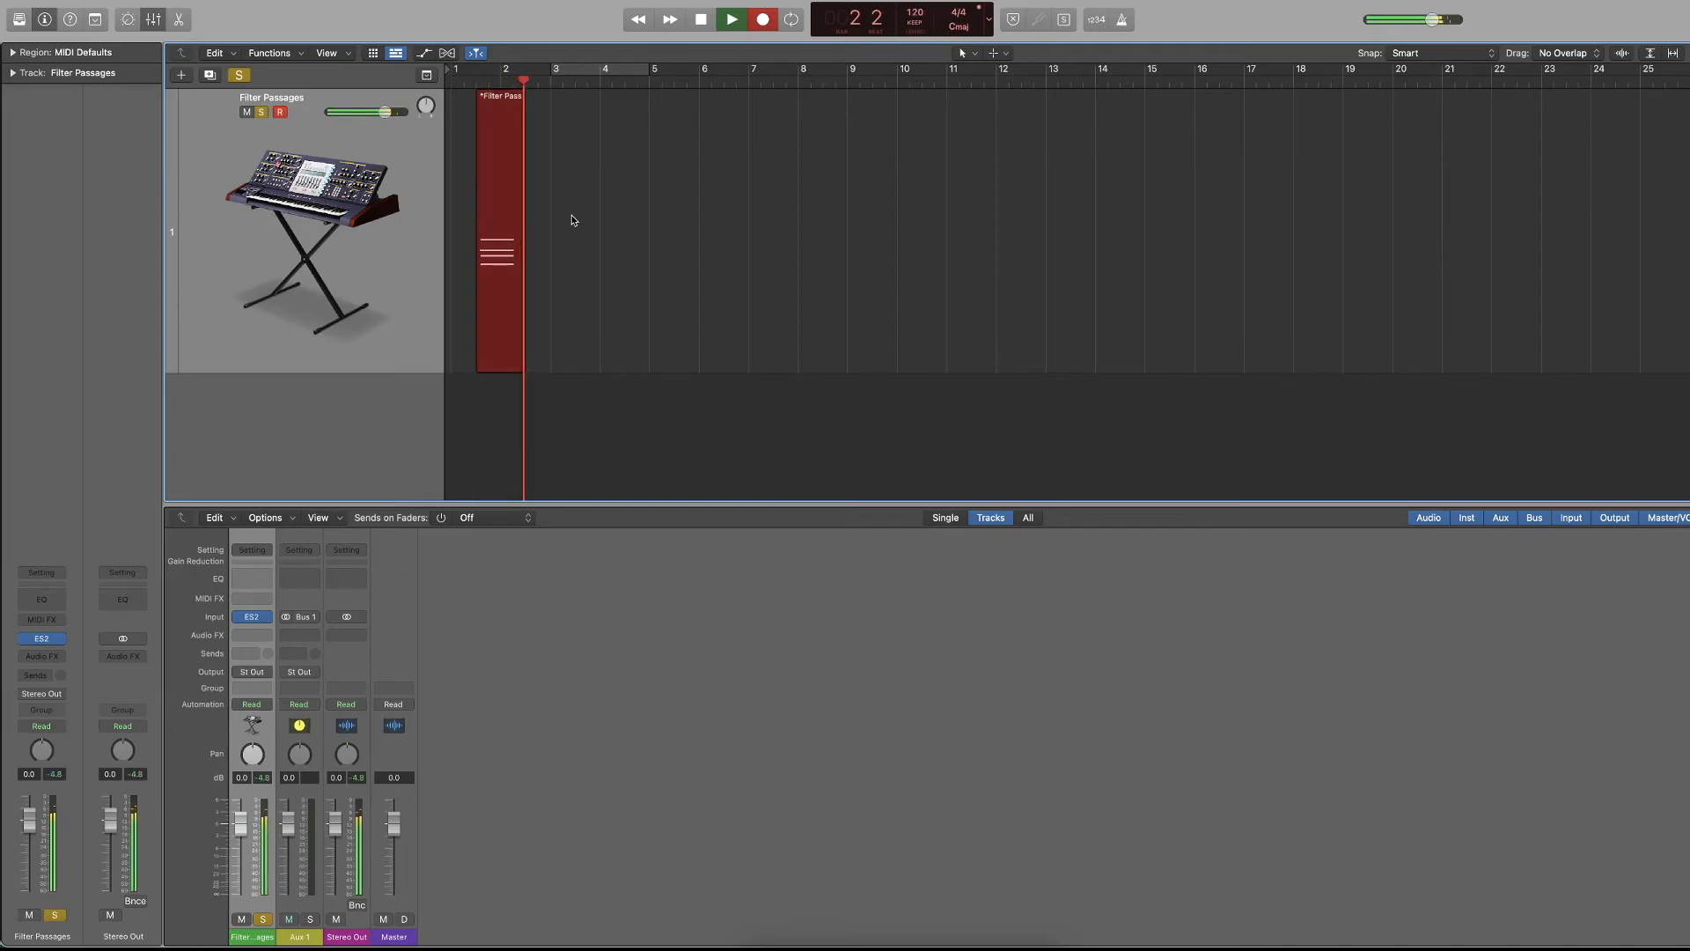
key(space)
key(Return)
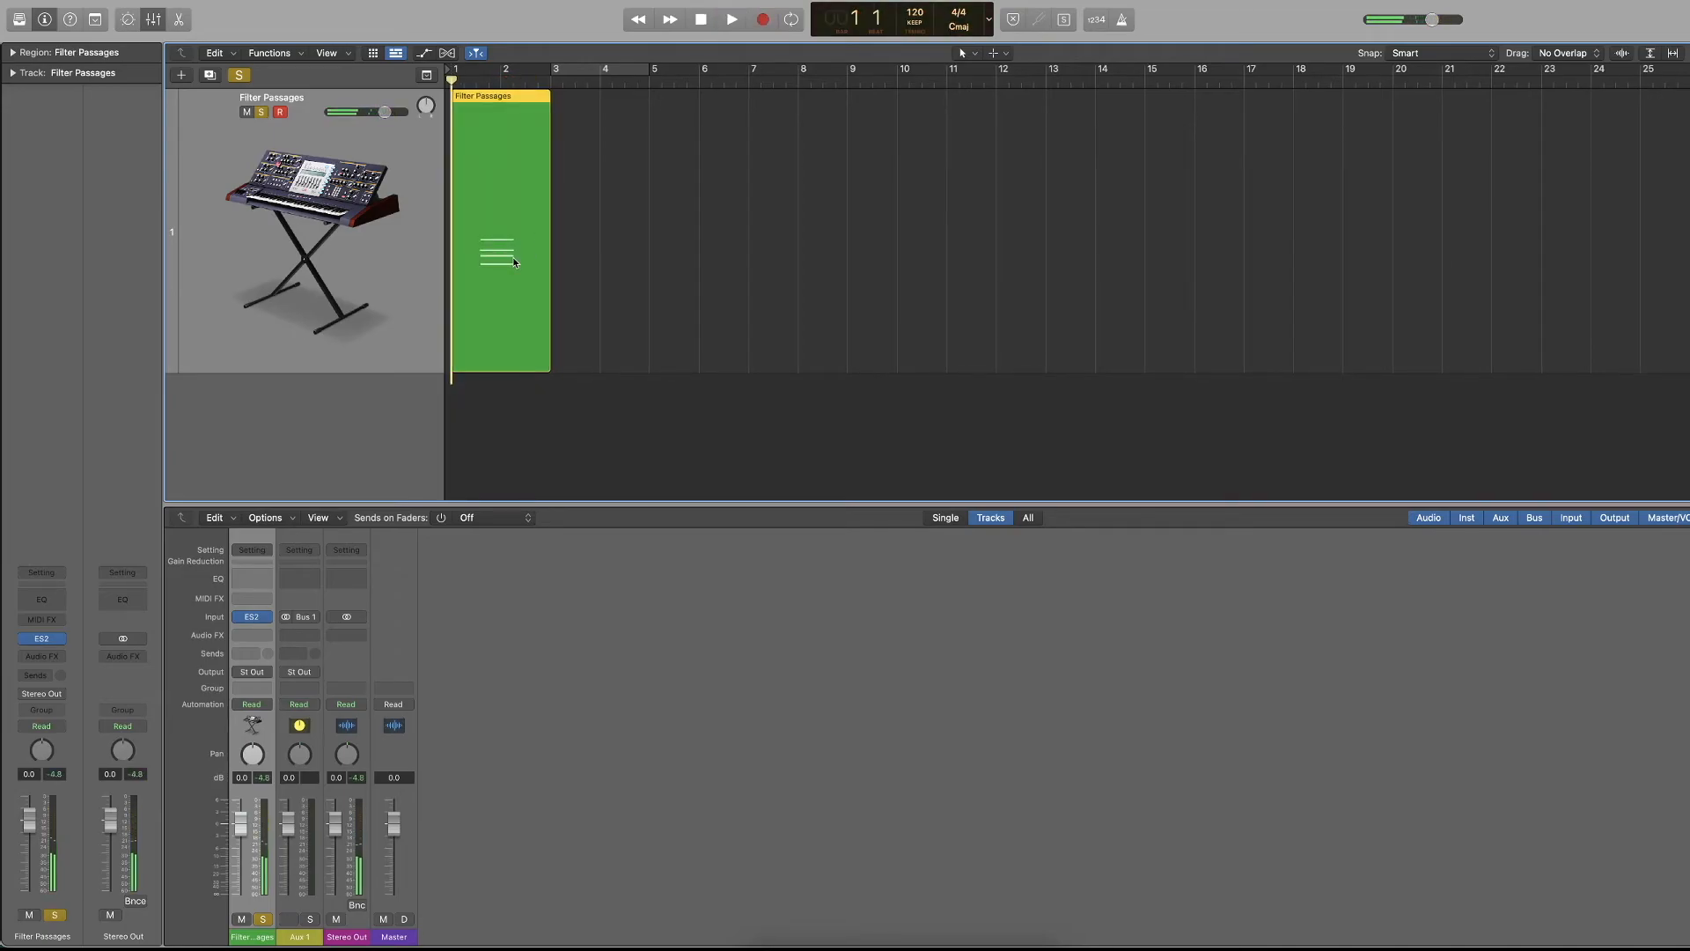
In the Piano Roll, extend the four chord notes back to bar 1 and quantize them to 1/8 notes.
double_click(523, 256)
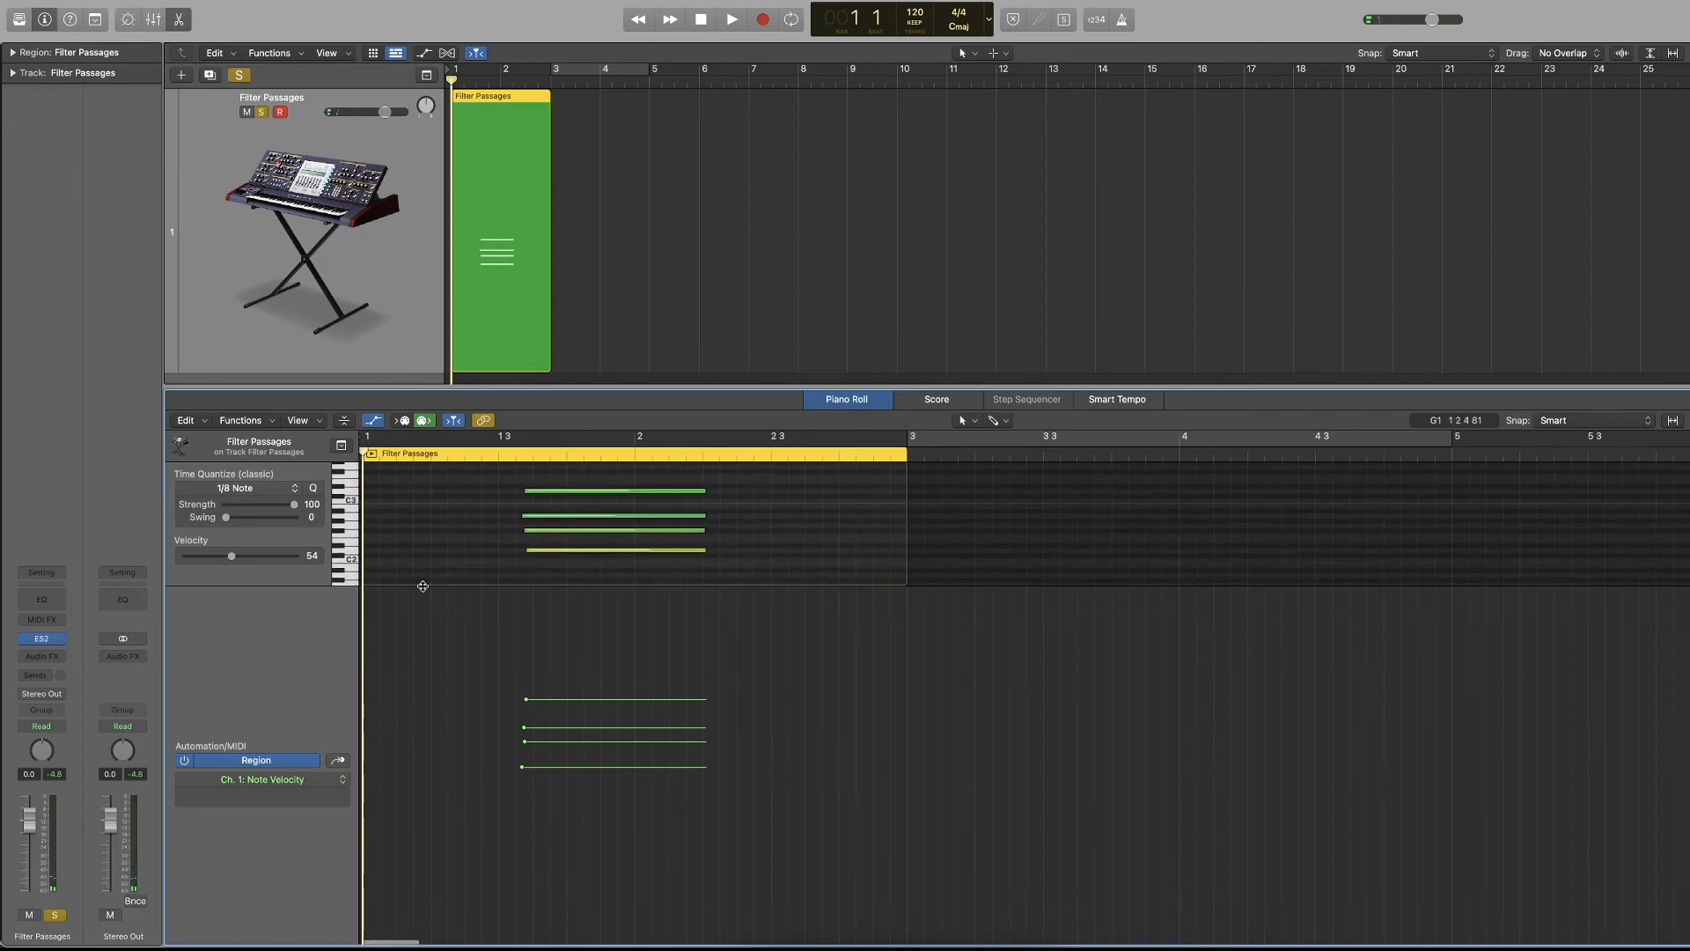
drag(261, 586, 272, 783)
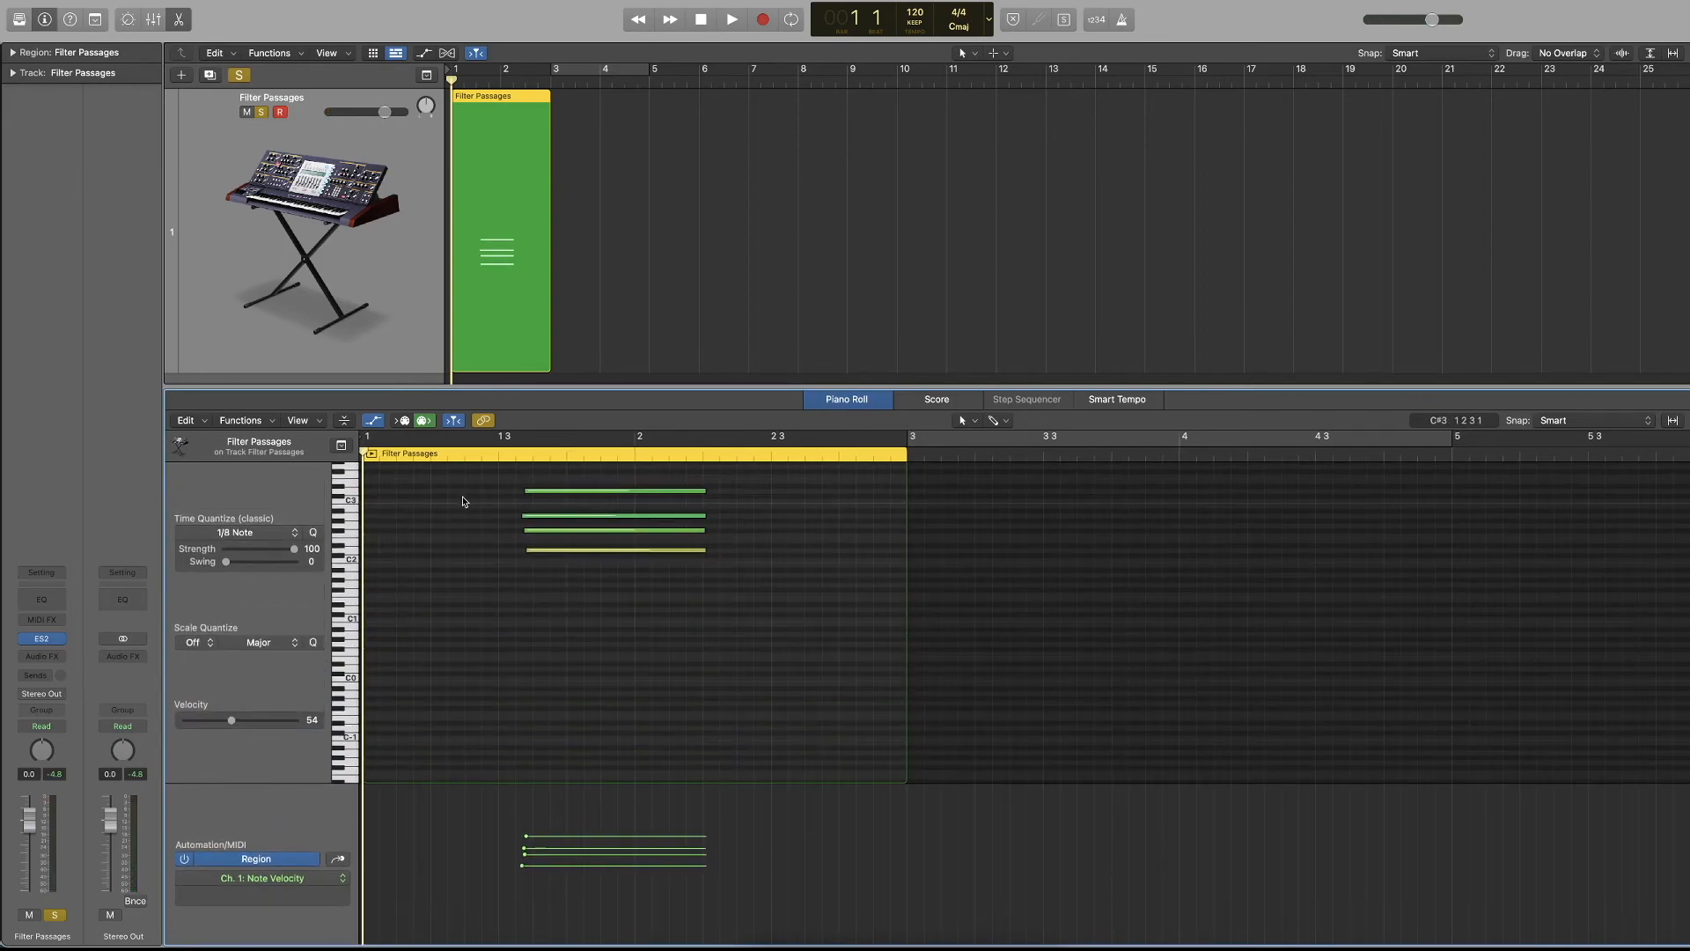
drag(467, 479, 374, 560)
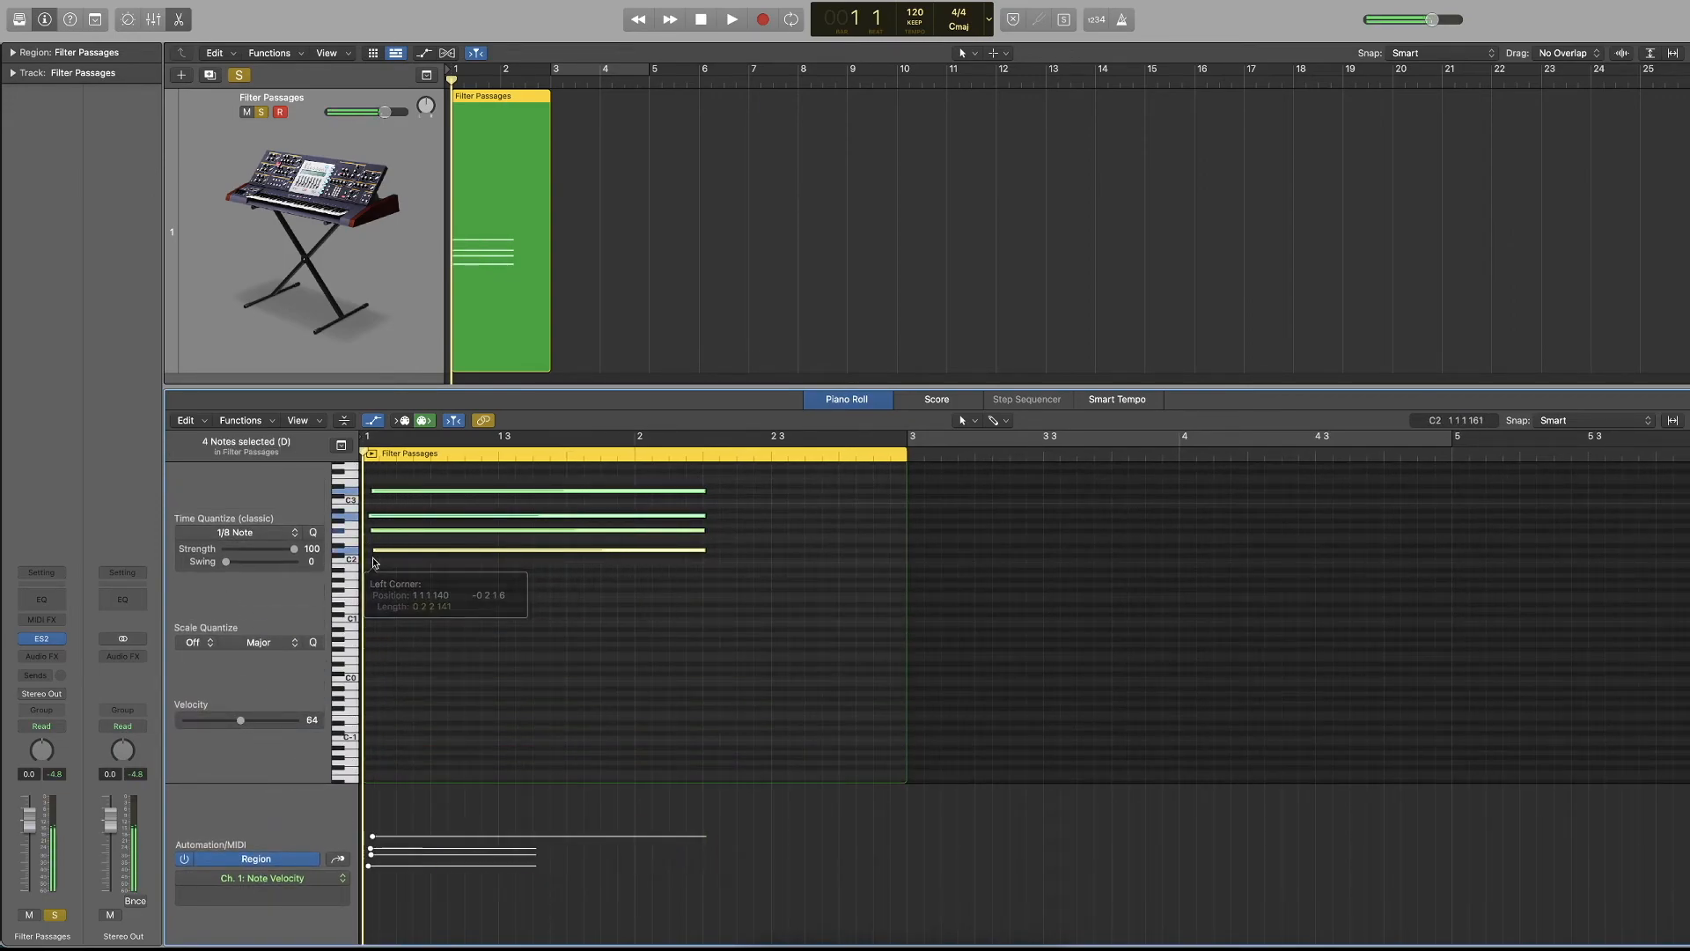
key(space)
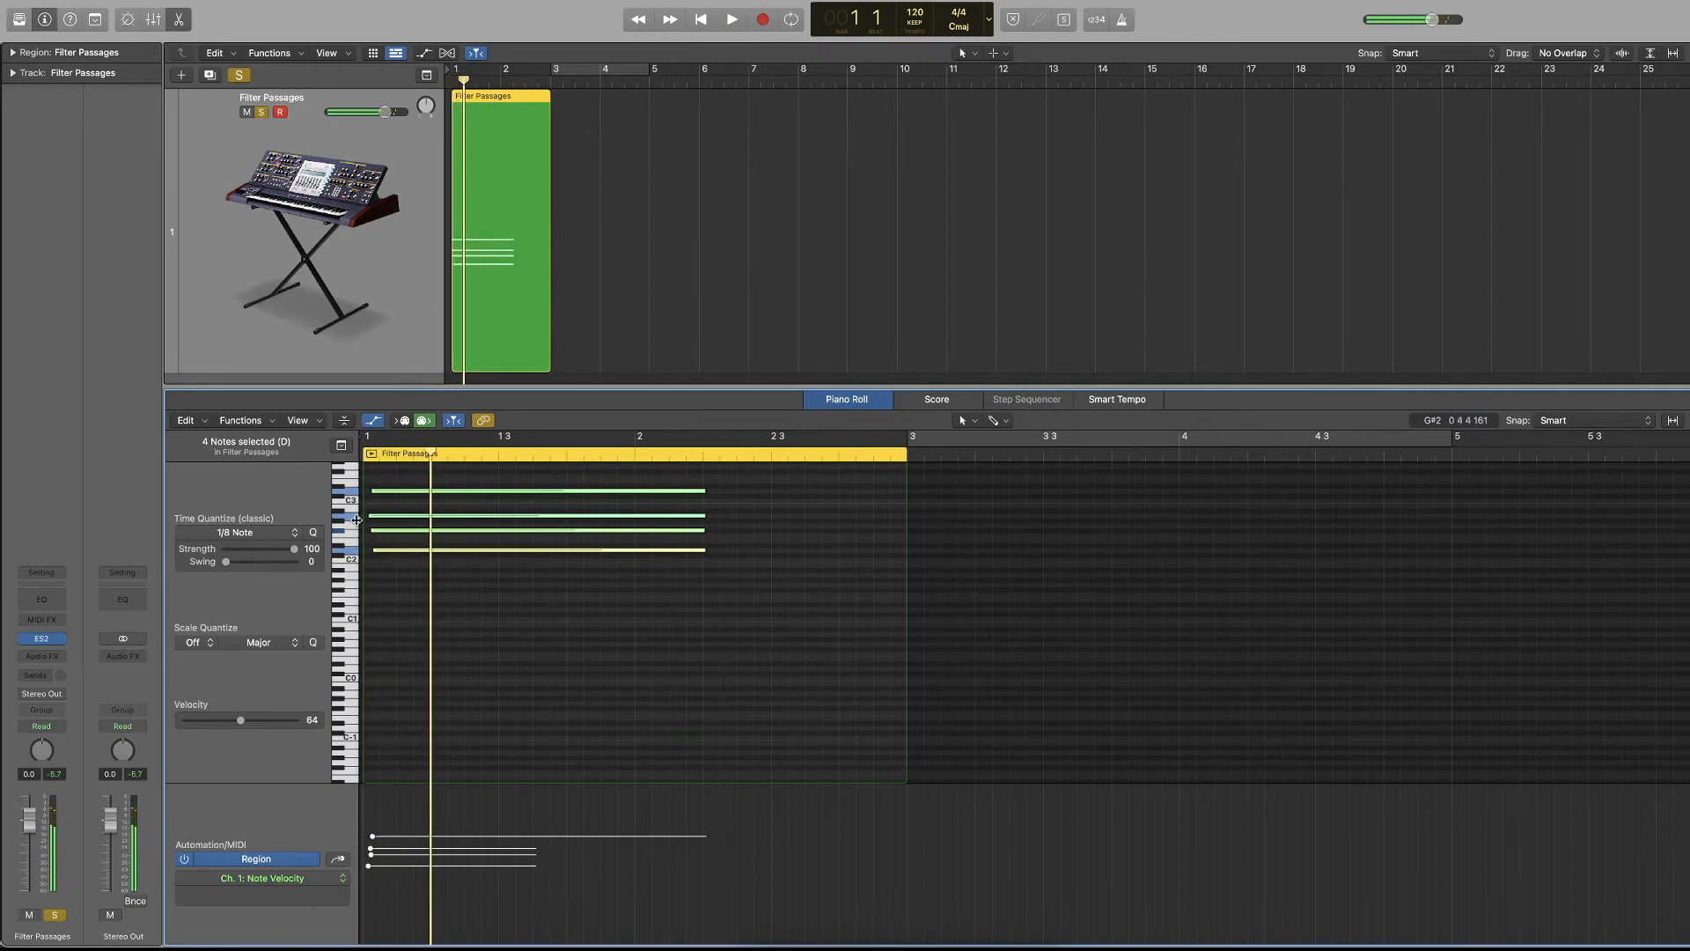
click(313, 533)
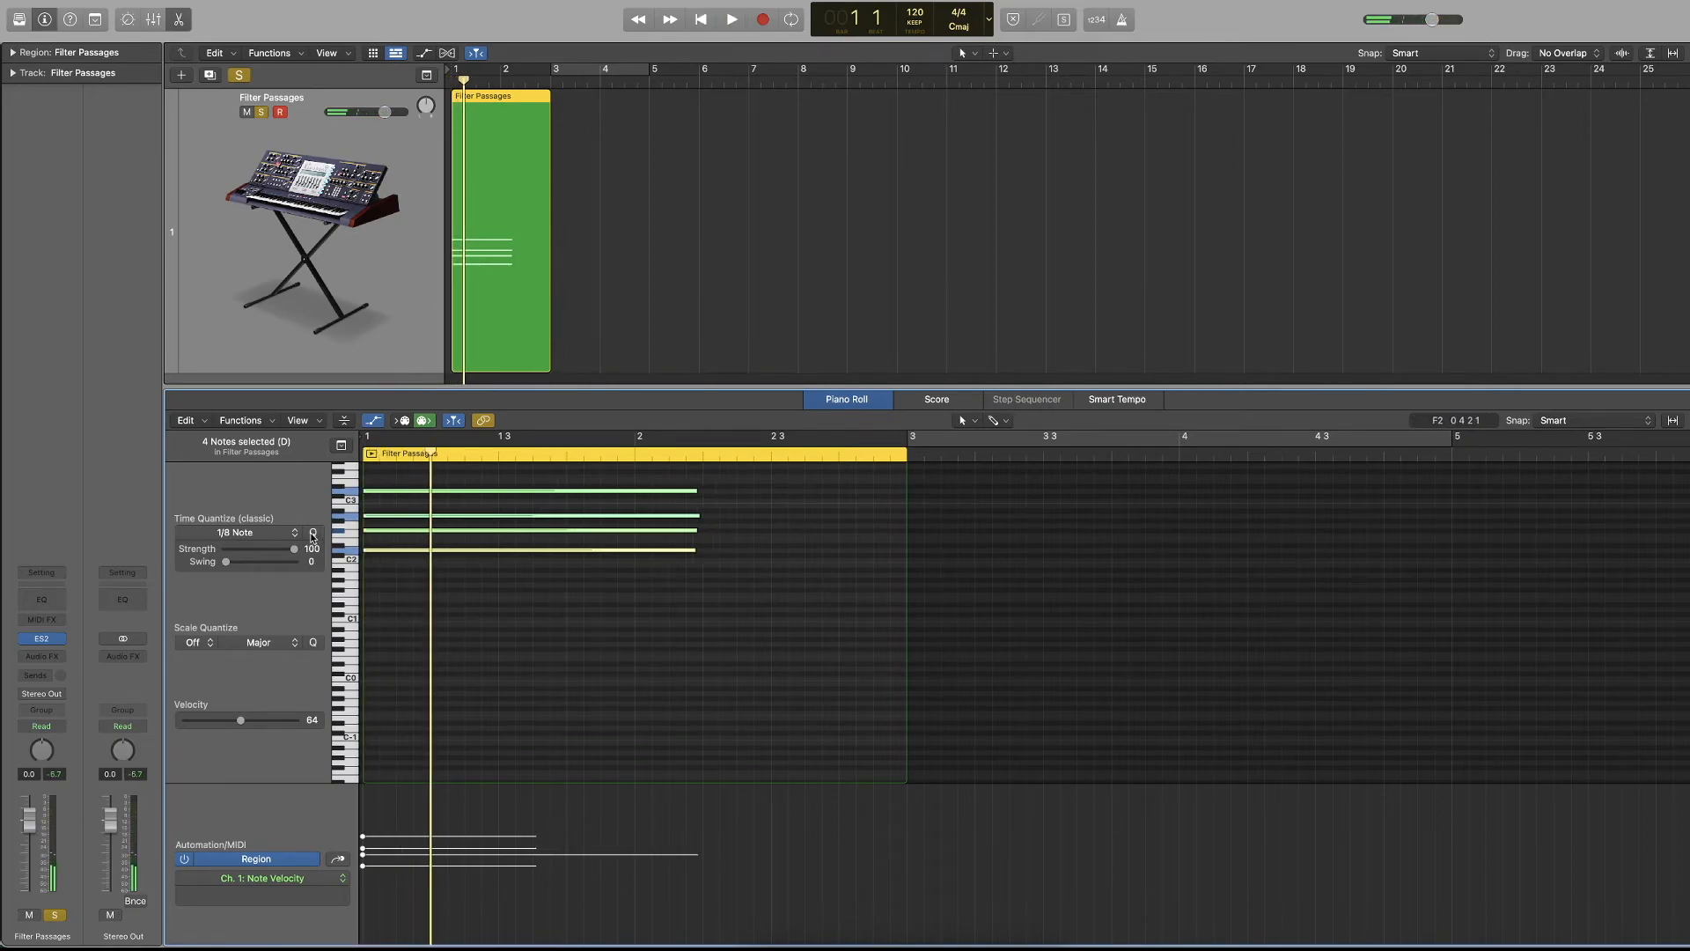
Show automation and draw a volume fade-in from -∞ dB at bar 1 to 0.0 dB just after bar 2, then play it.
scroll(706, 525, down, 2)
scroll(552, 205, down, 1)
key(x)
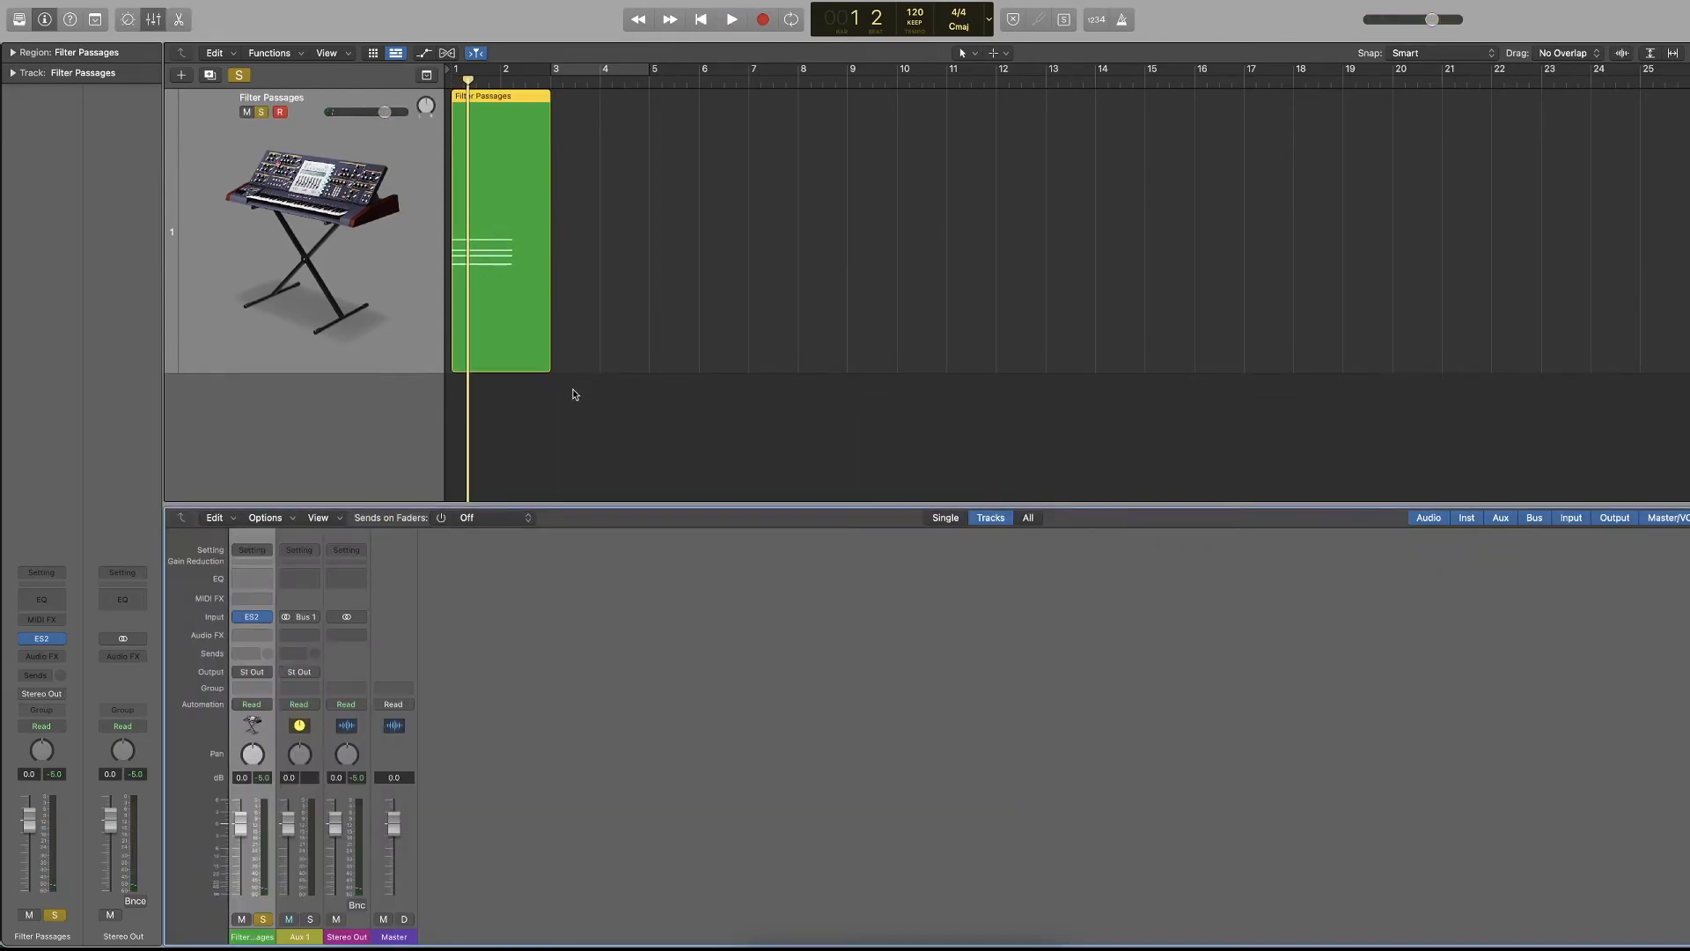
key(x)
scroll(574, 391, up, 5)
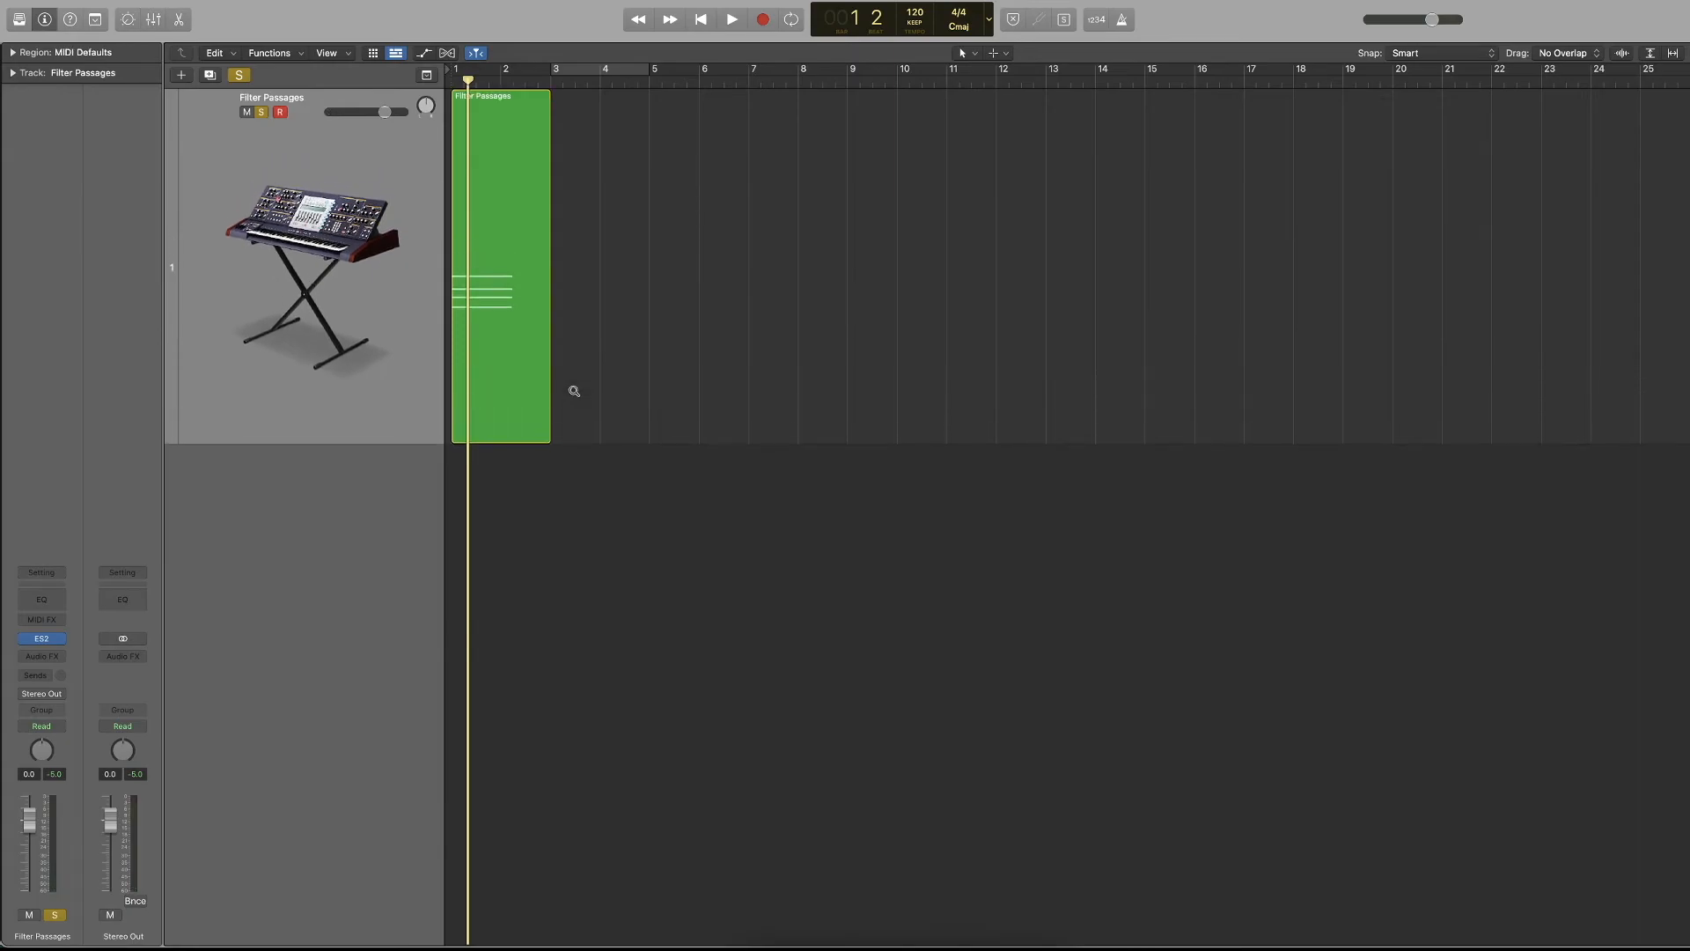
scroll(574, 390, right, 5)
key(a)
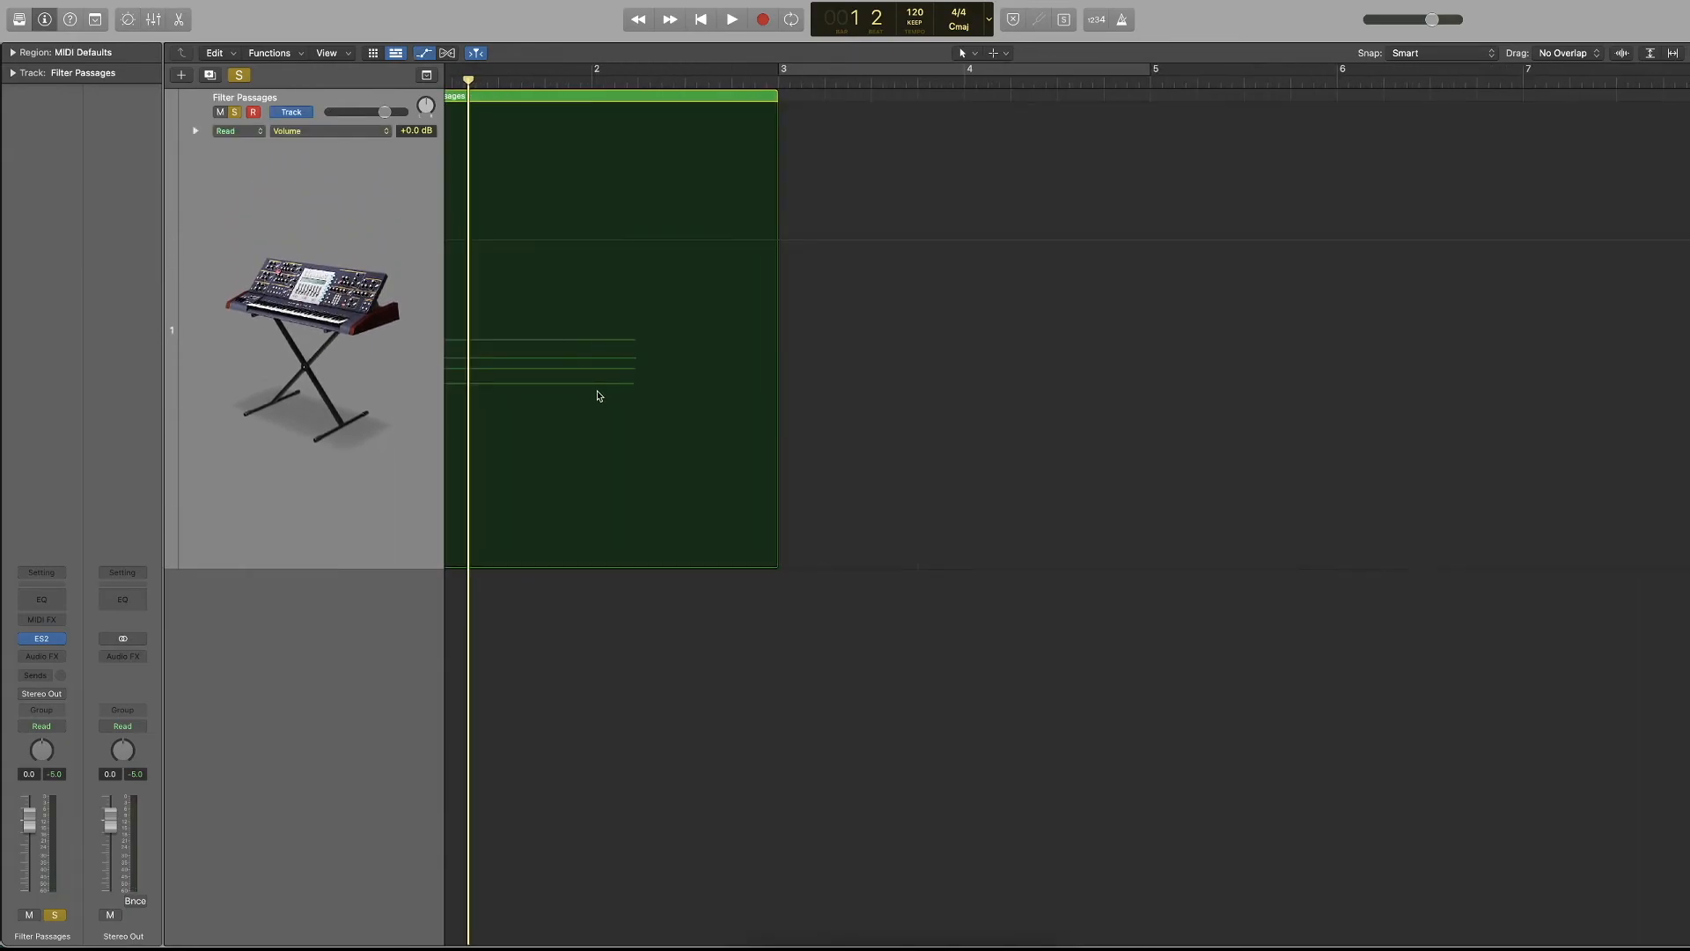
scroll(596, 392, left, 1)
click(677, 241)
drag(453, 244, 452, 567)
key(space)
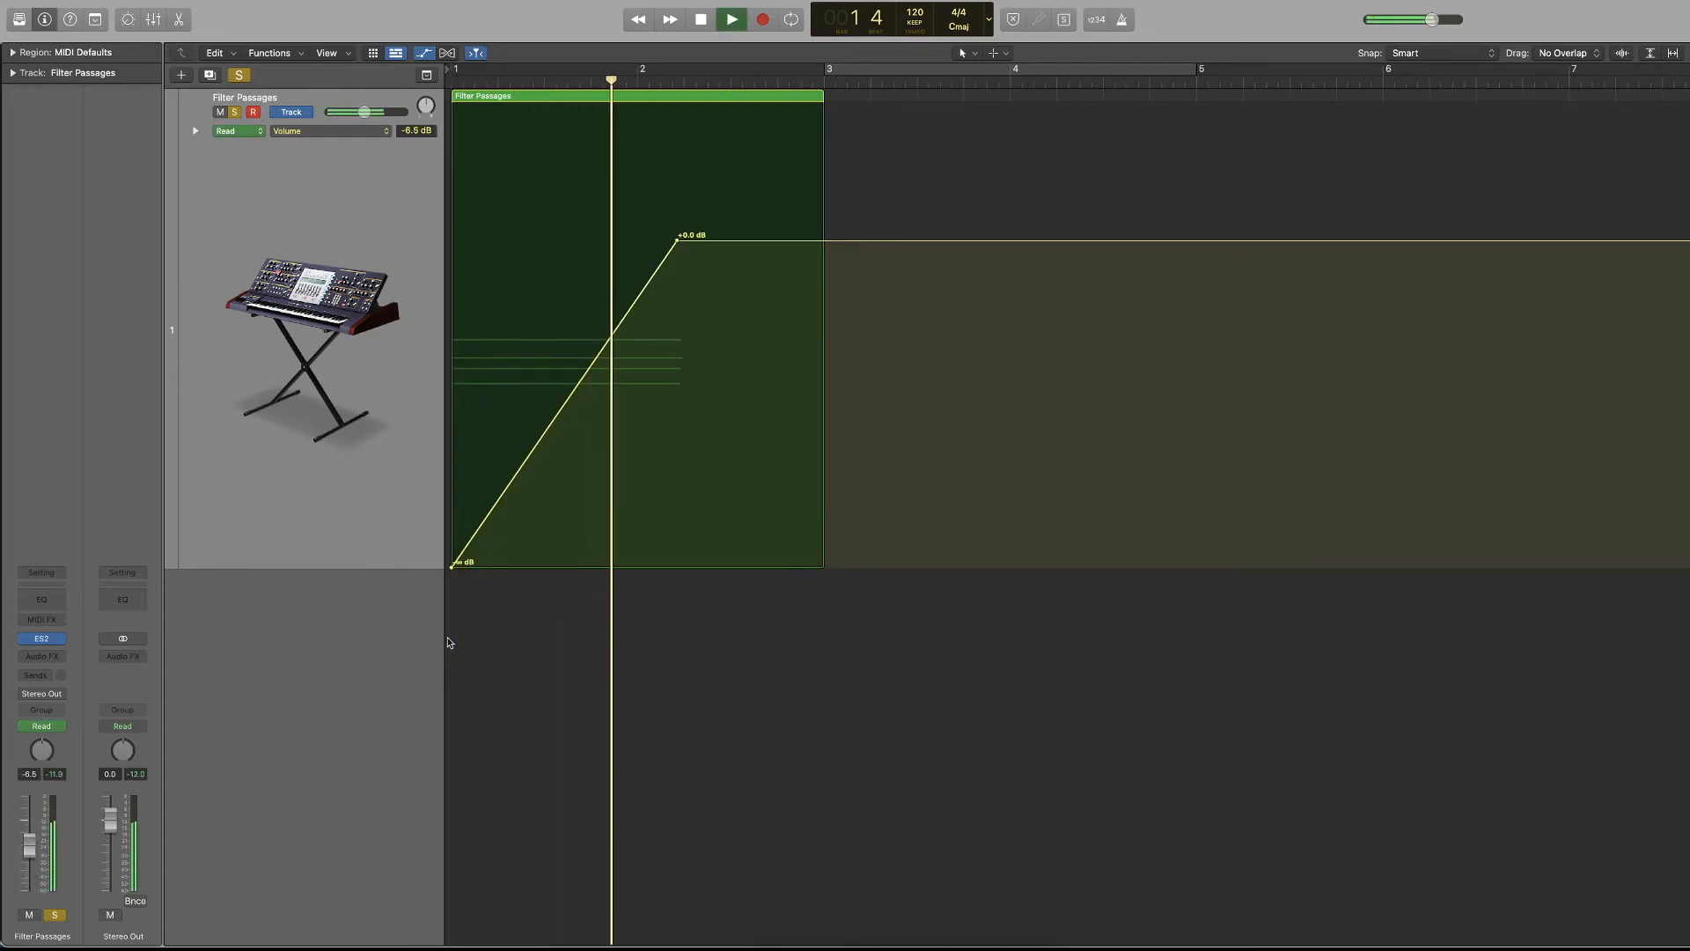
key(space)
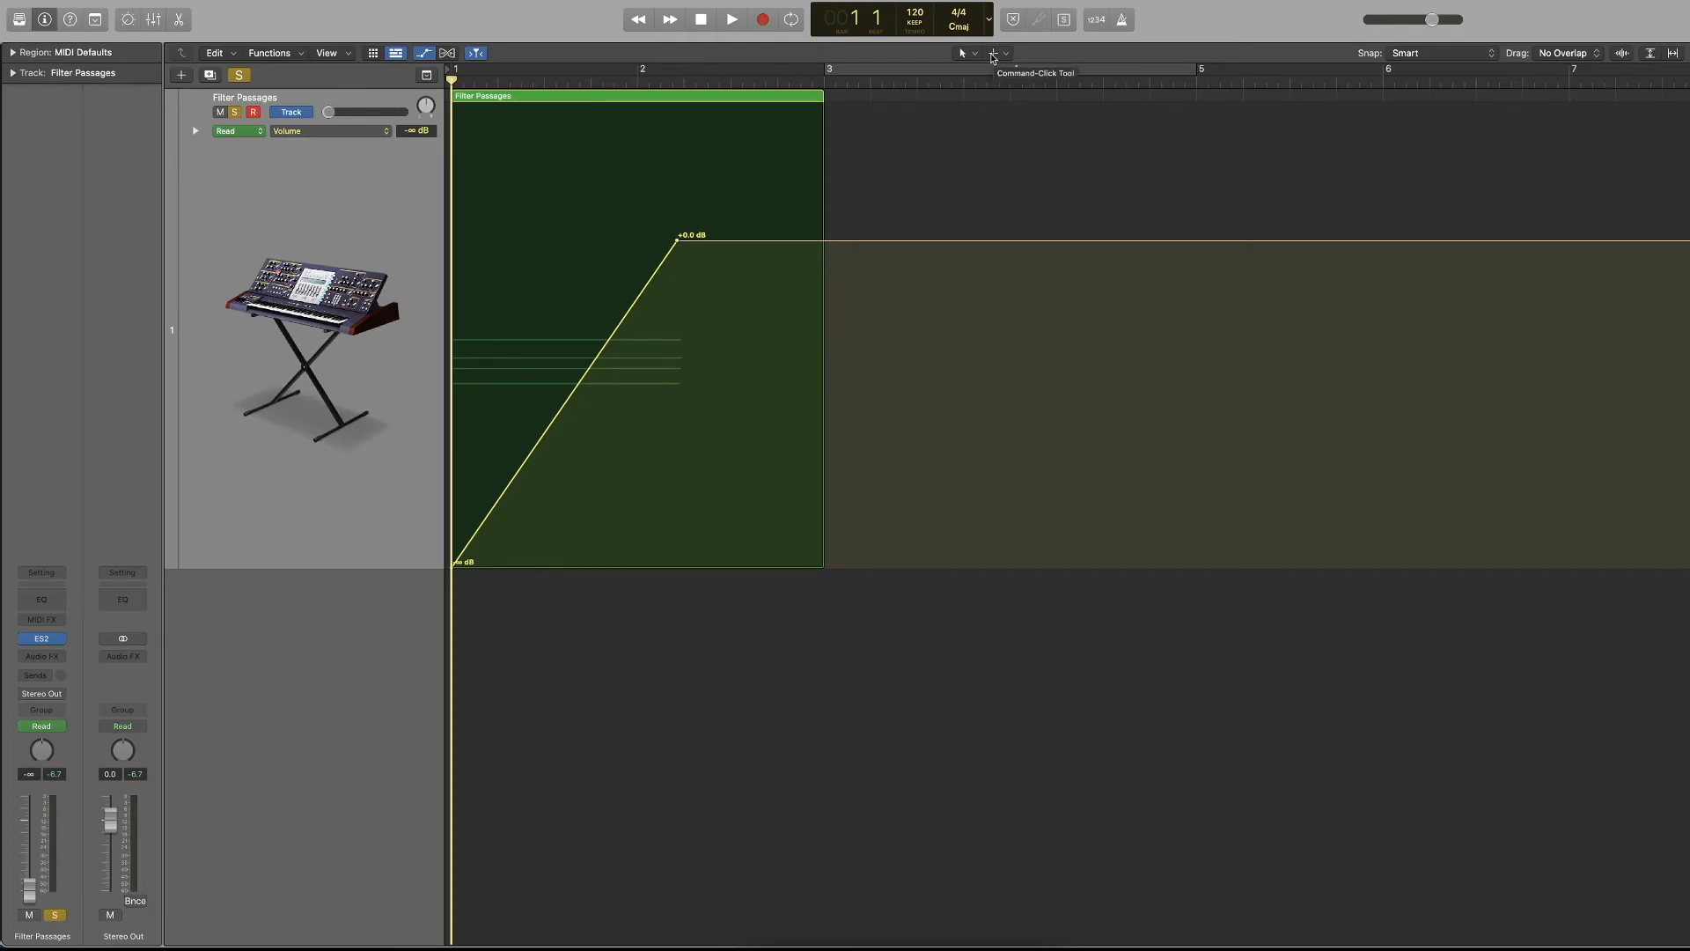
Open the Filter Passages region in the Piano Roll to look at its tool selectors, and return to the tracks view.
double_click(578, 102)
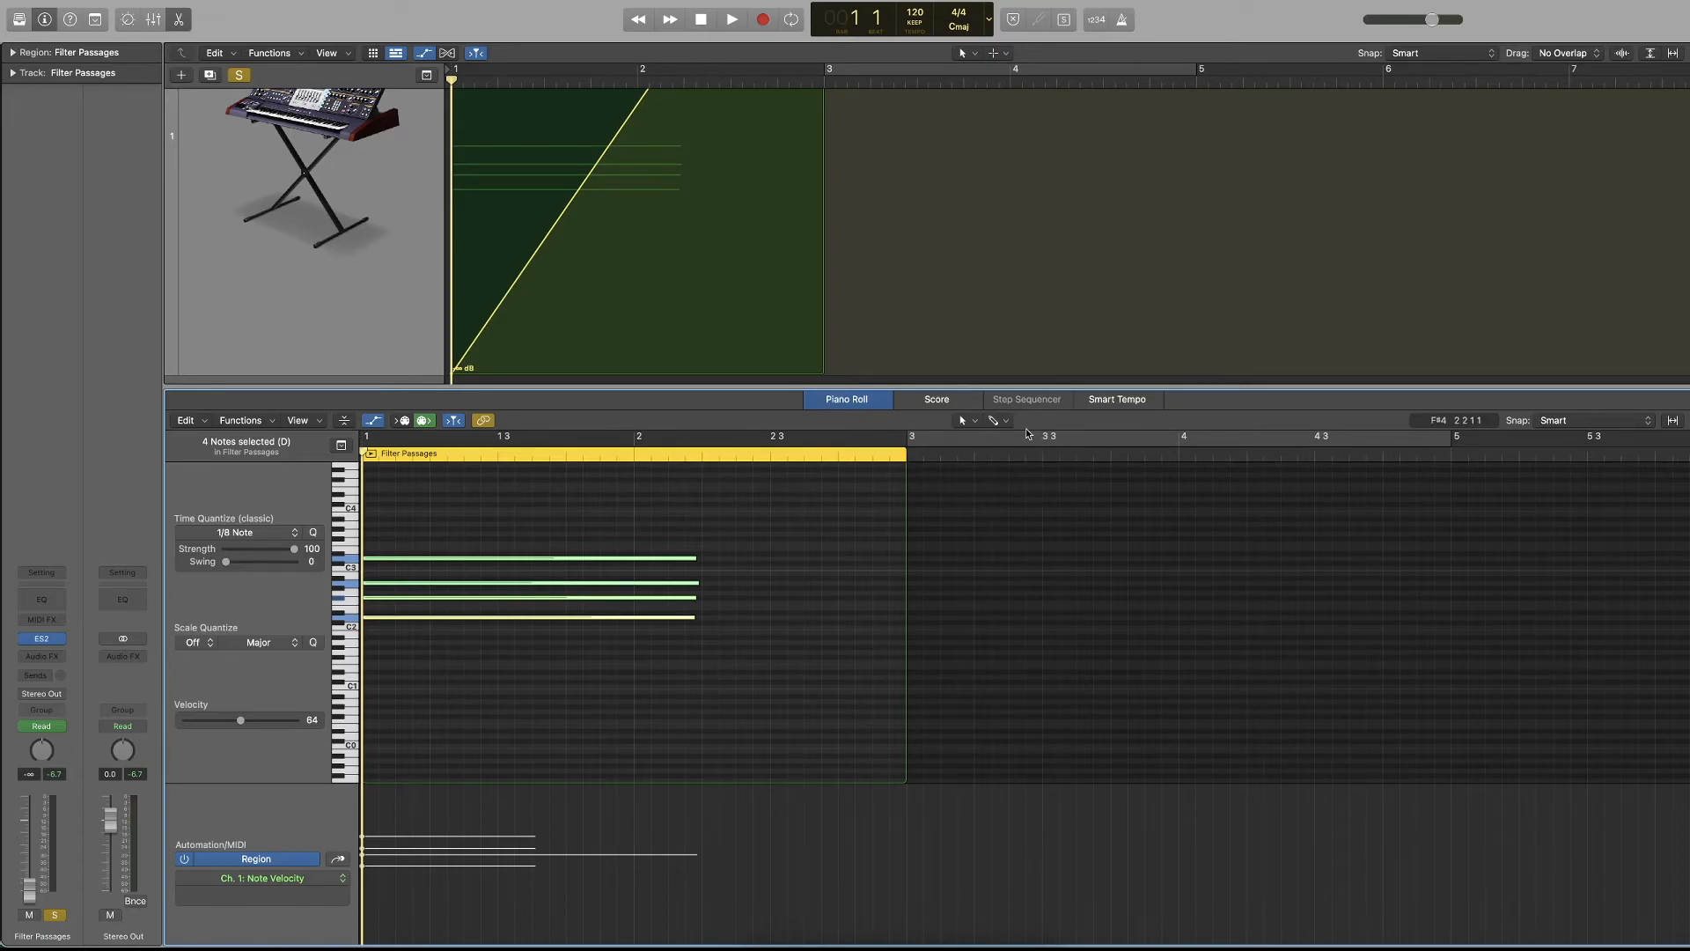
key(x)
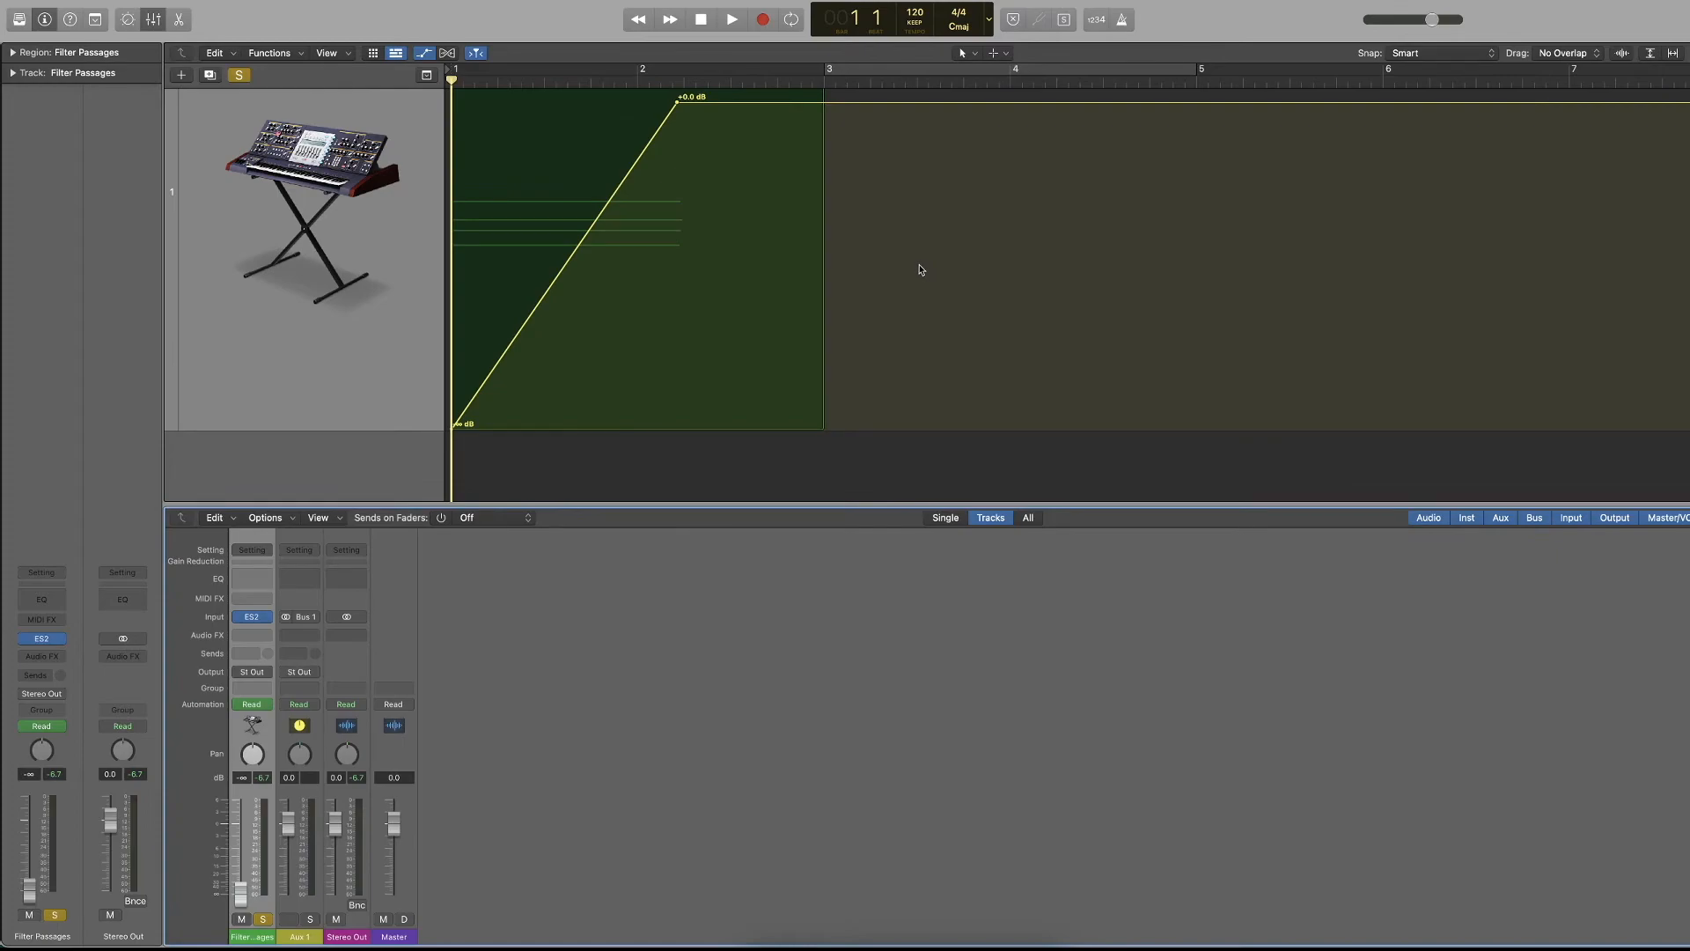
key(x)
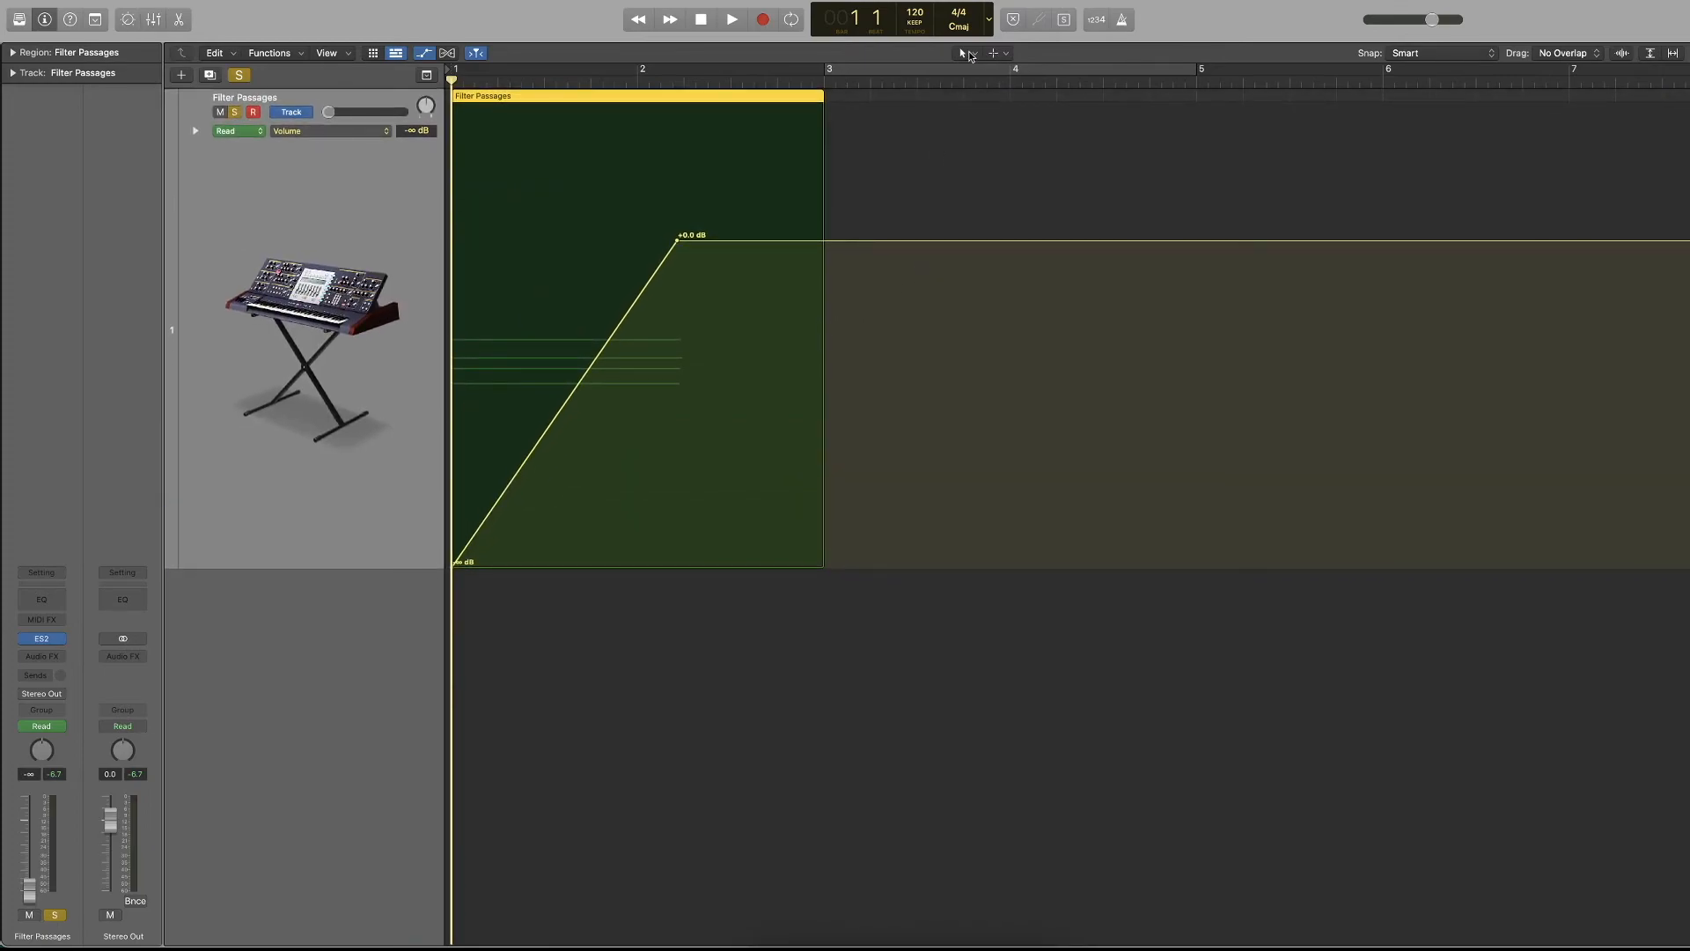
With the Pencil Tool as main tool, add a +3.8 dB volume point just before bar 4, remove it, and hide automation.
click(970, 55)
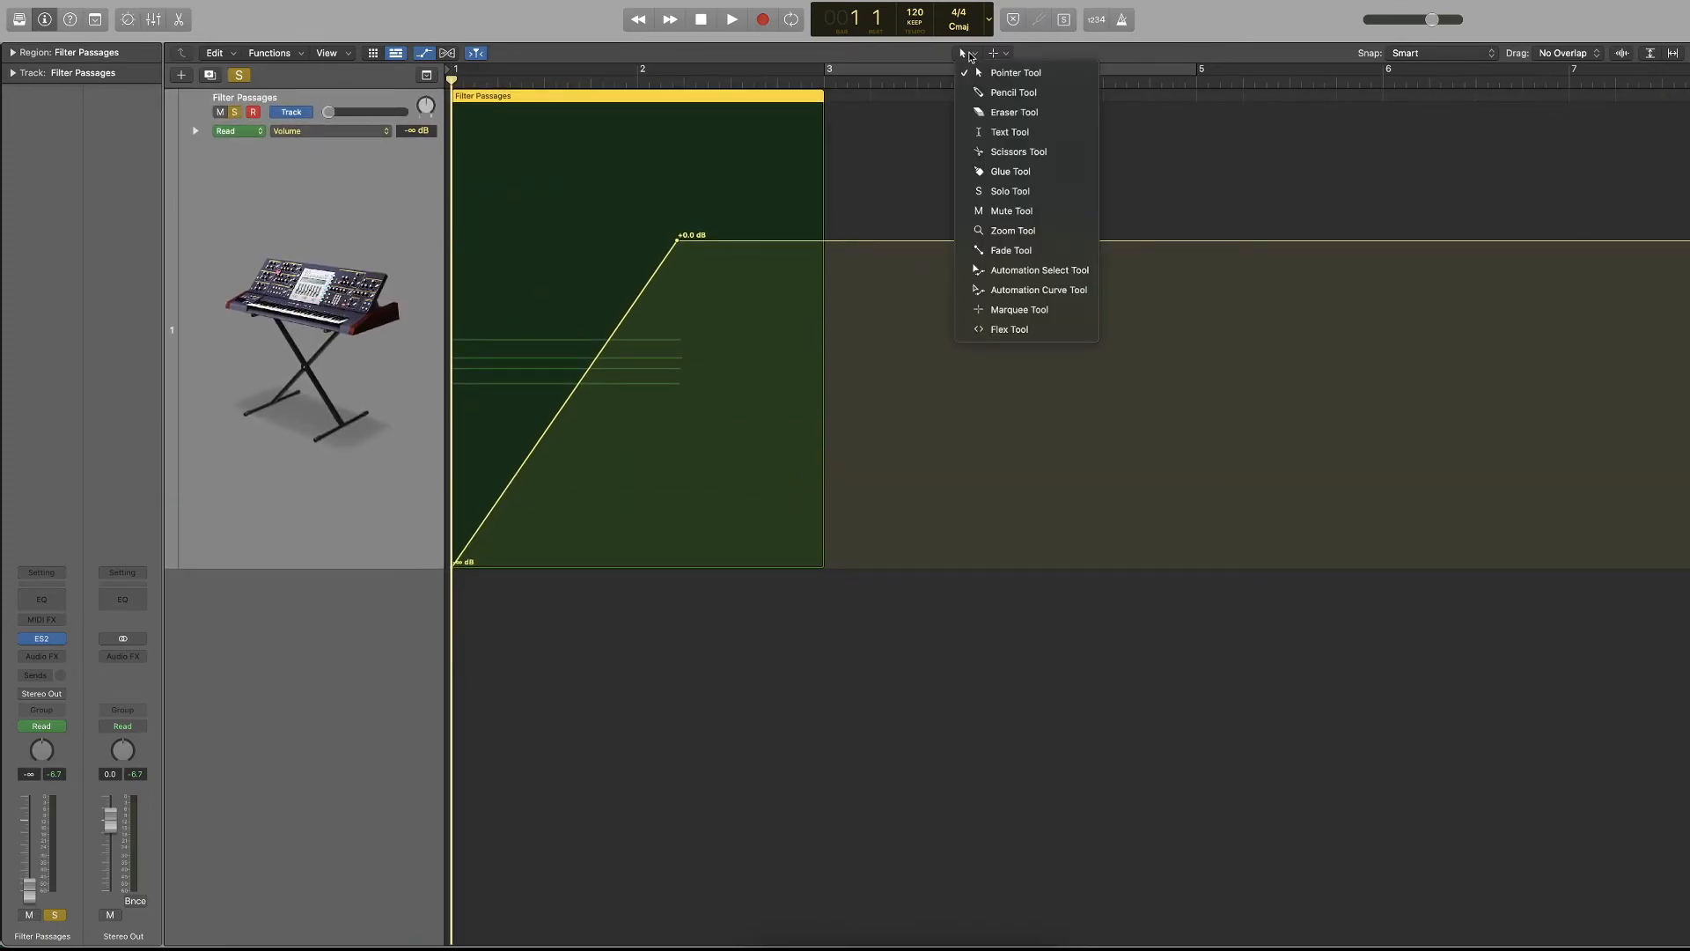
click(1012, 92)
click(997, 159)
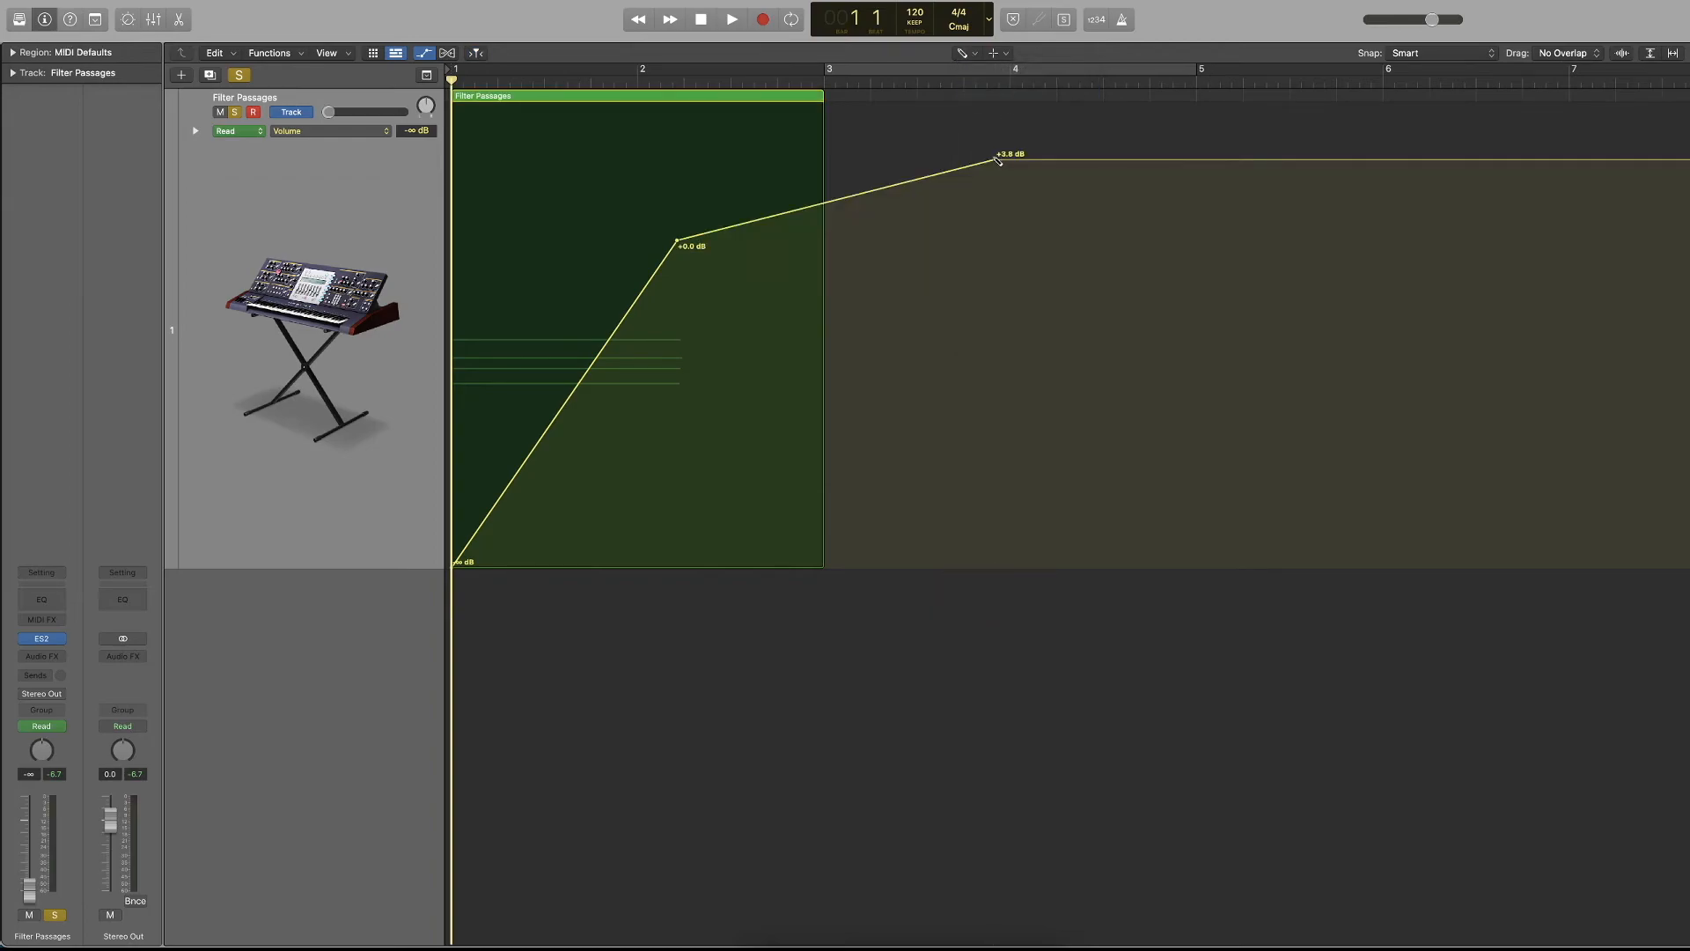
click(997, 160)
key(a)
Draw empty one-bar regions from bar 3 through bar 7 and move the bar 4 region to 3 2 without its automation.
click(993, 160)
click(1123, 174)
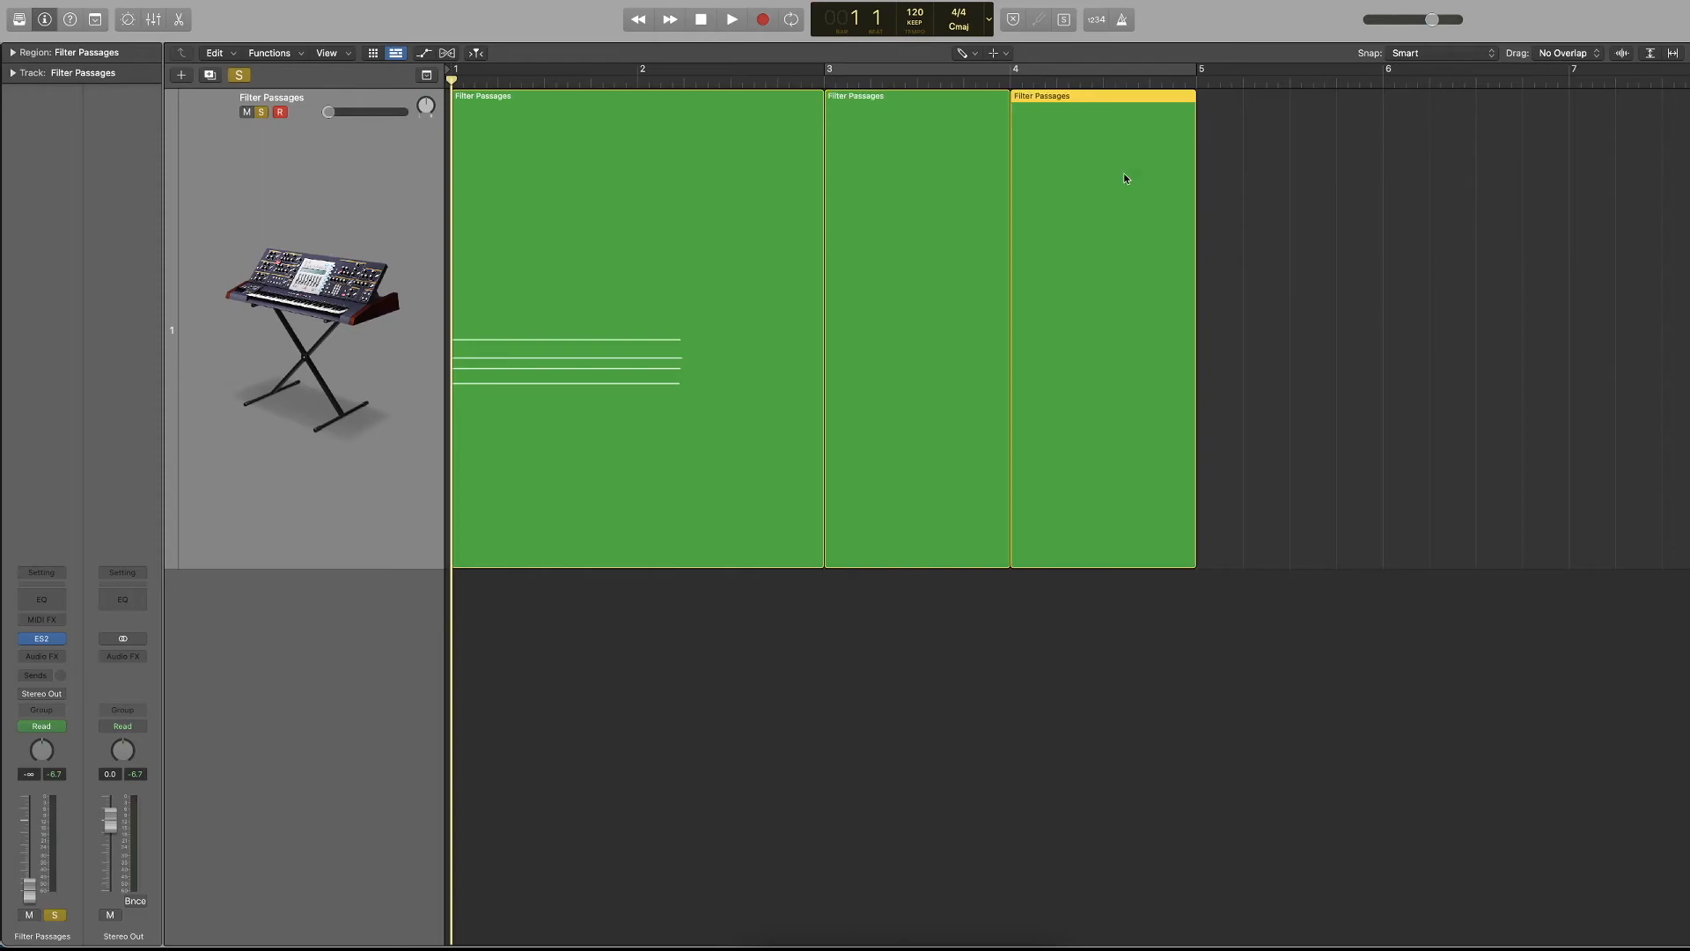
click(1271, 175)
click(1540, 181)
click(1659, 186)
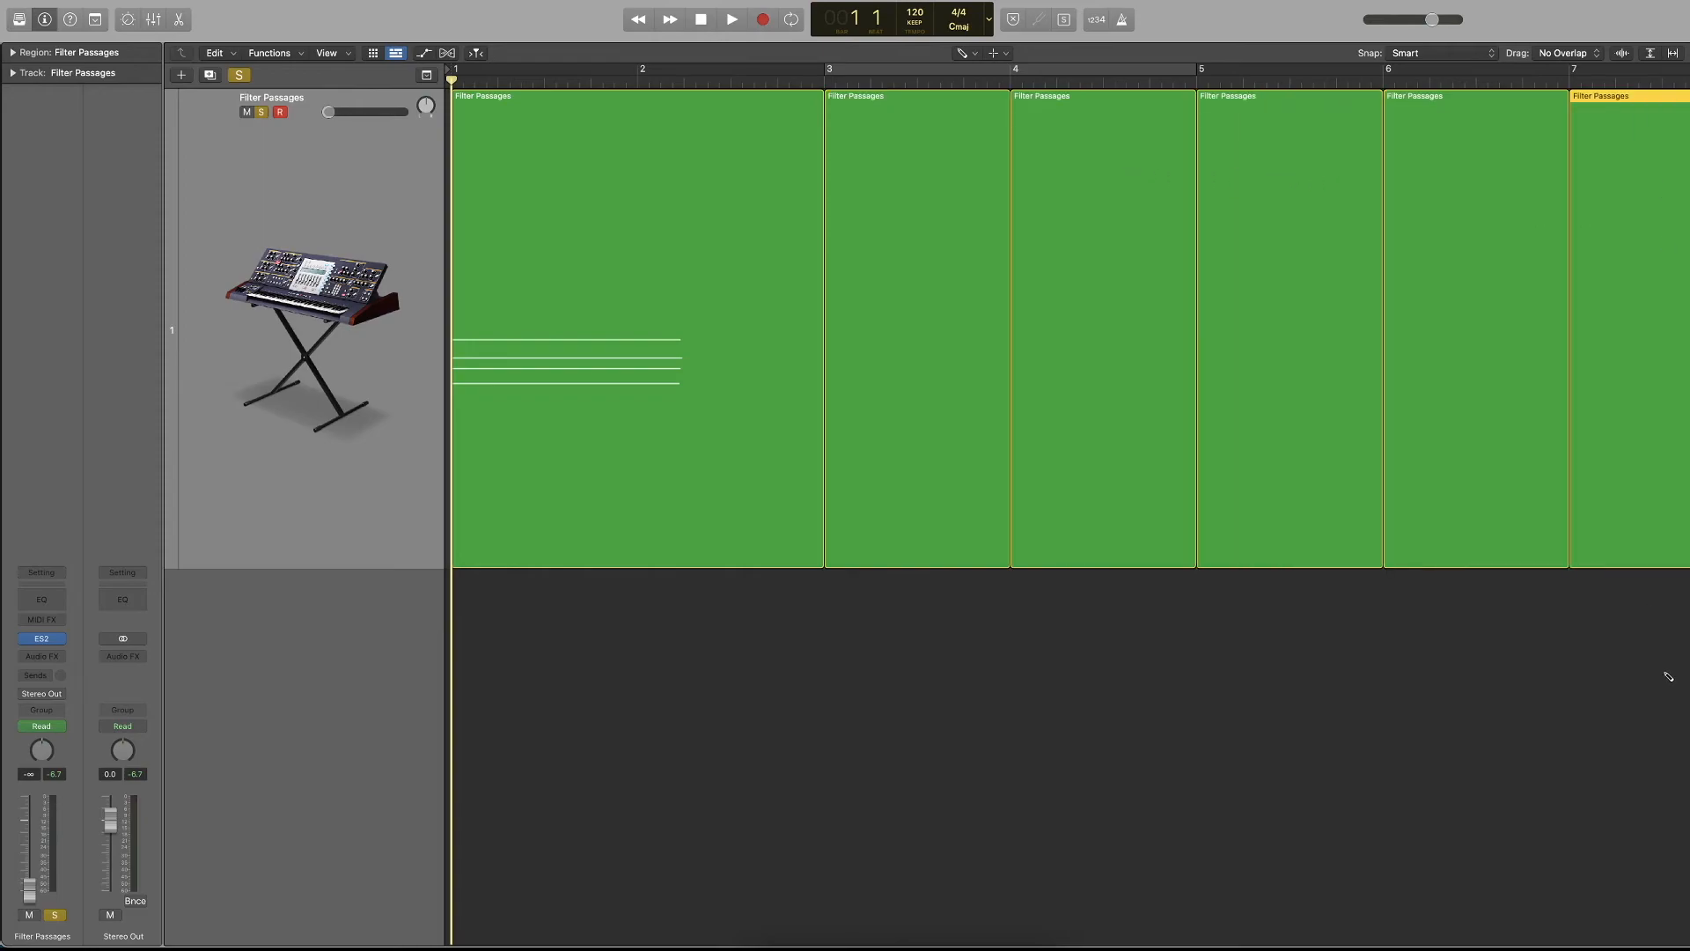
drag(1061, 357, 921, 361)
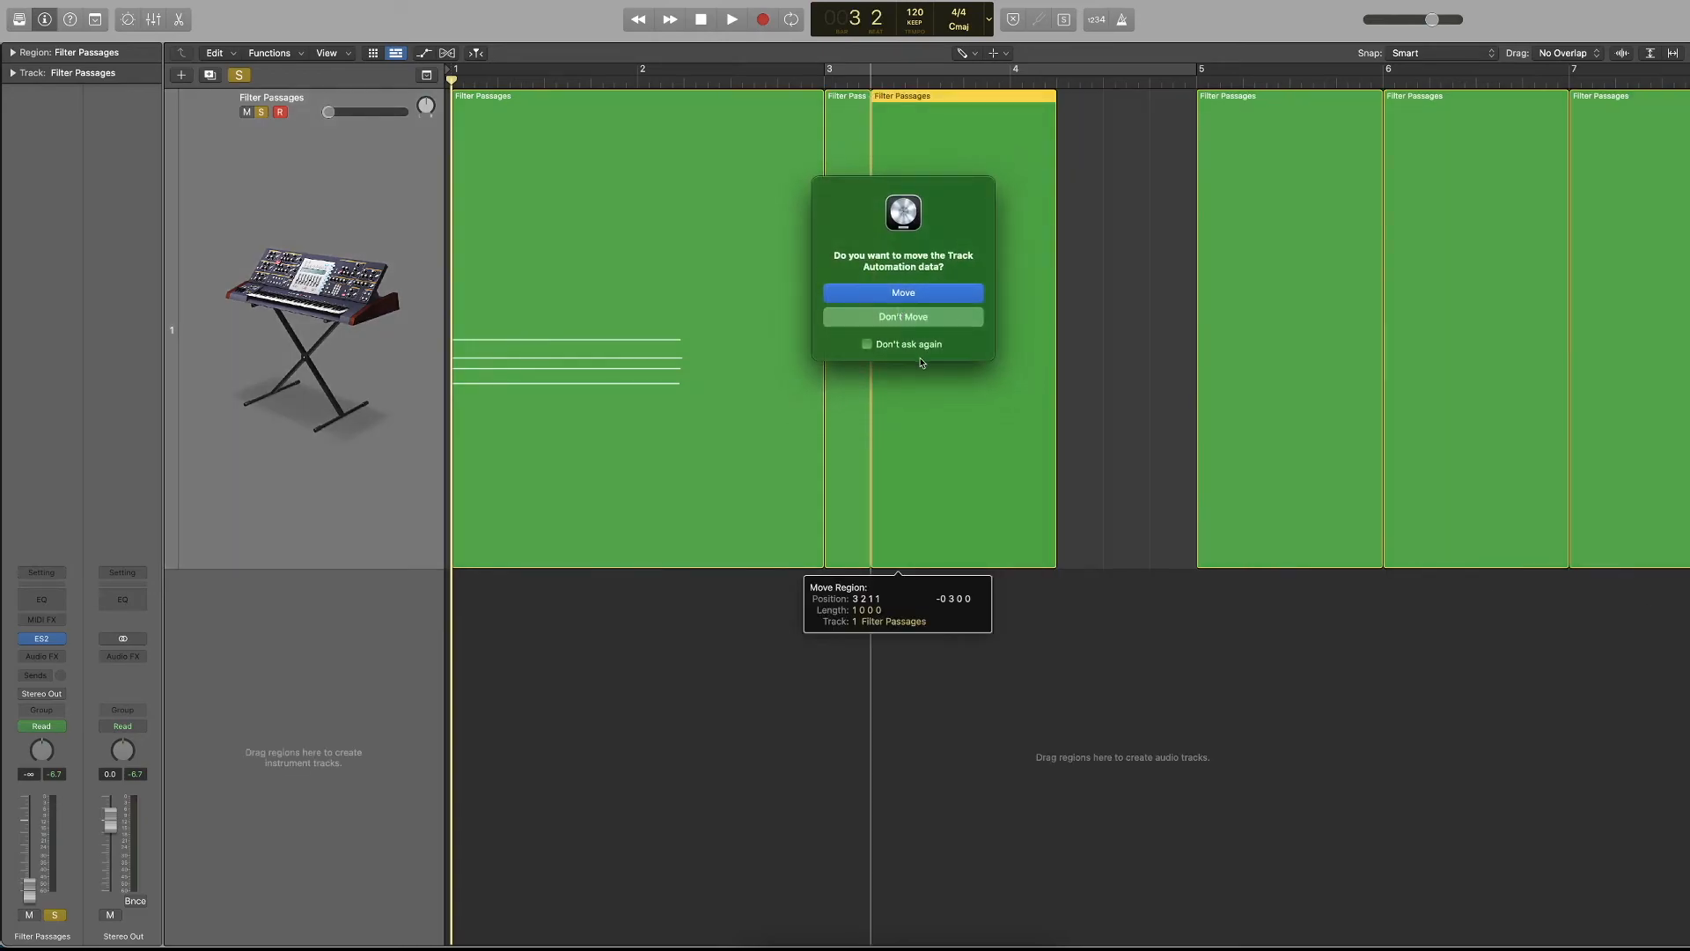
click(883, 321)
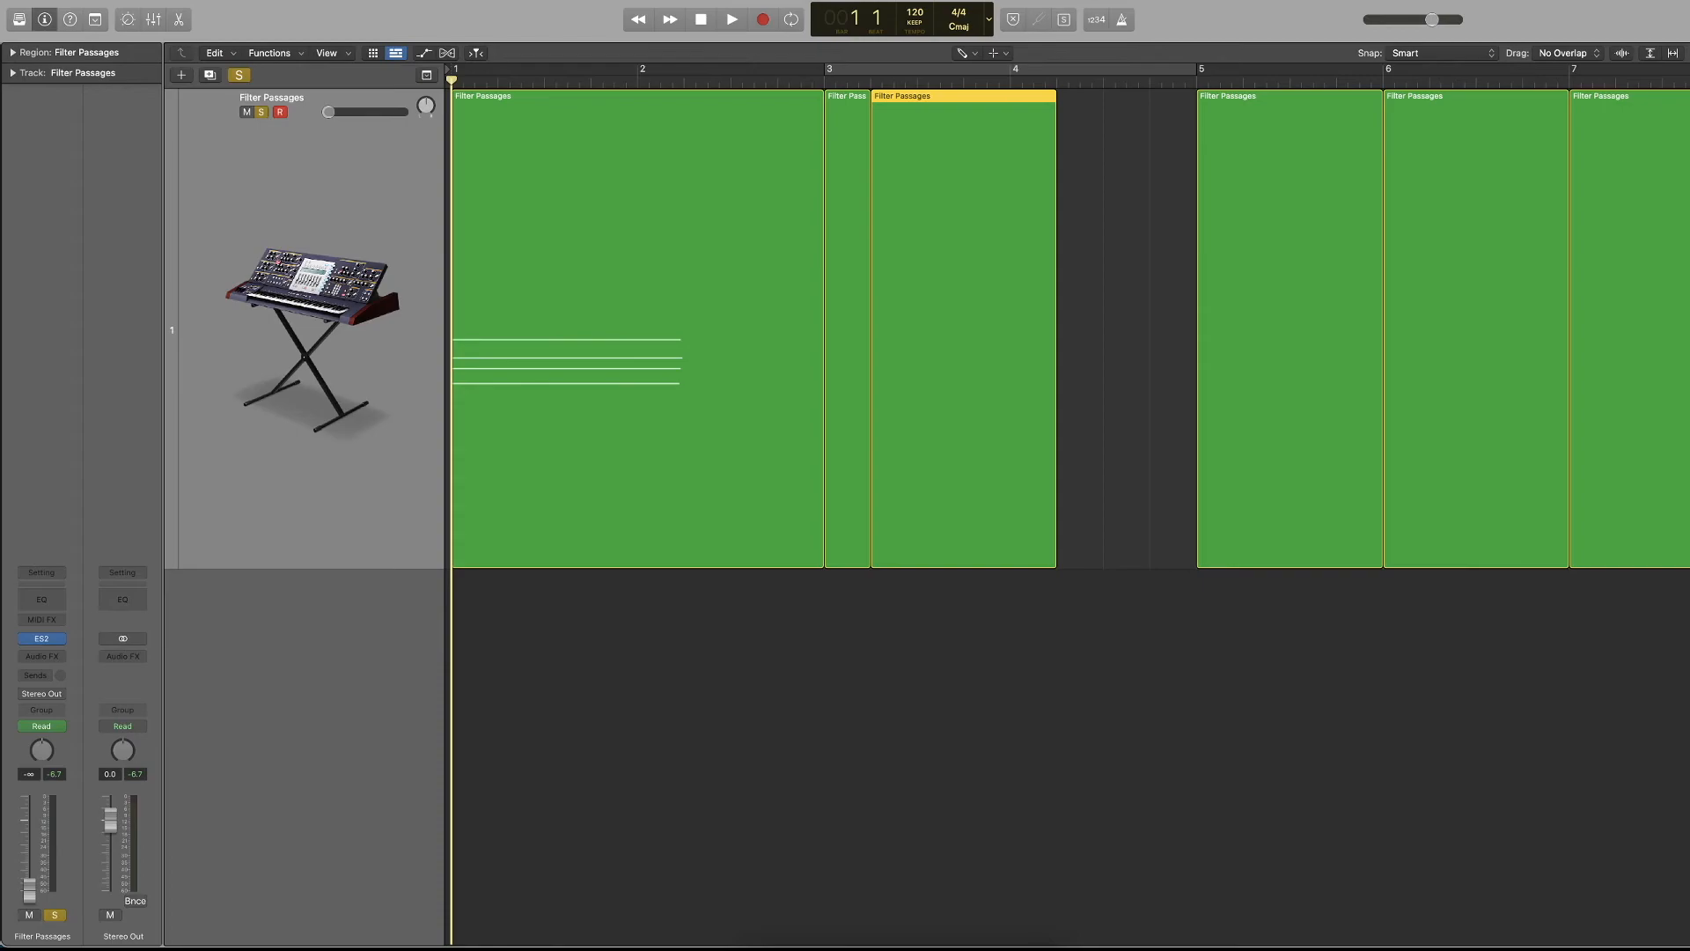
Switch the main tool back to the Pointer Tool and delete all empty regions from bar 3 onward.
click(966, 53)
click(994, 68)
drag(1681, 656, 848, 243)
key(Delete)
click(888, 294)
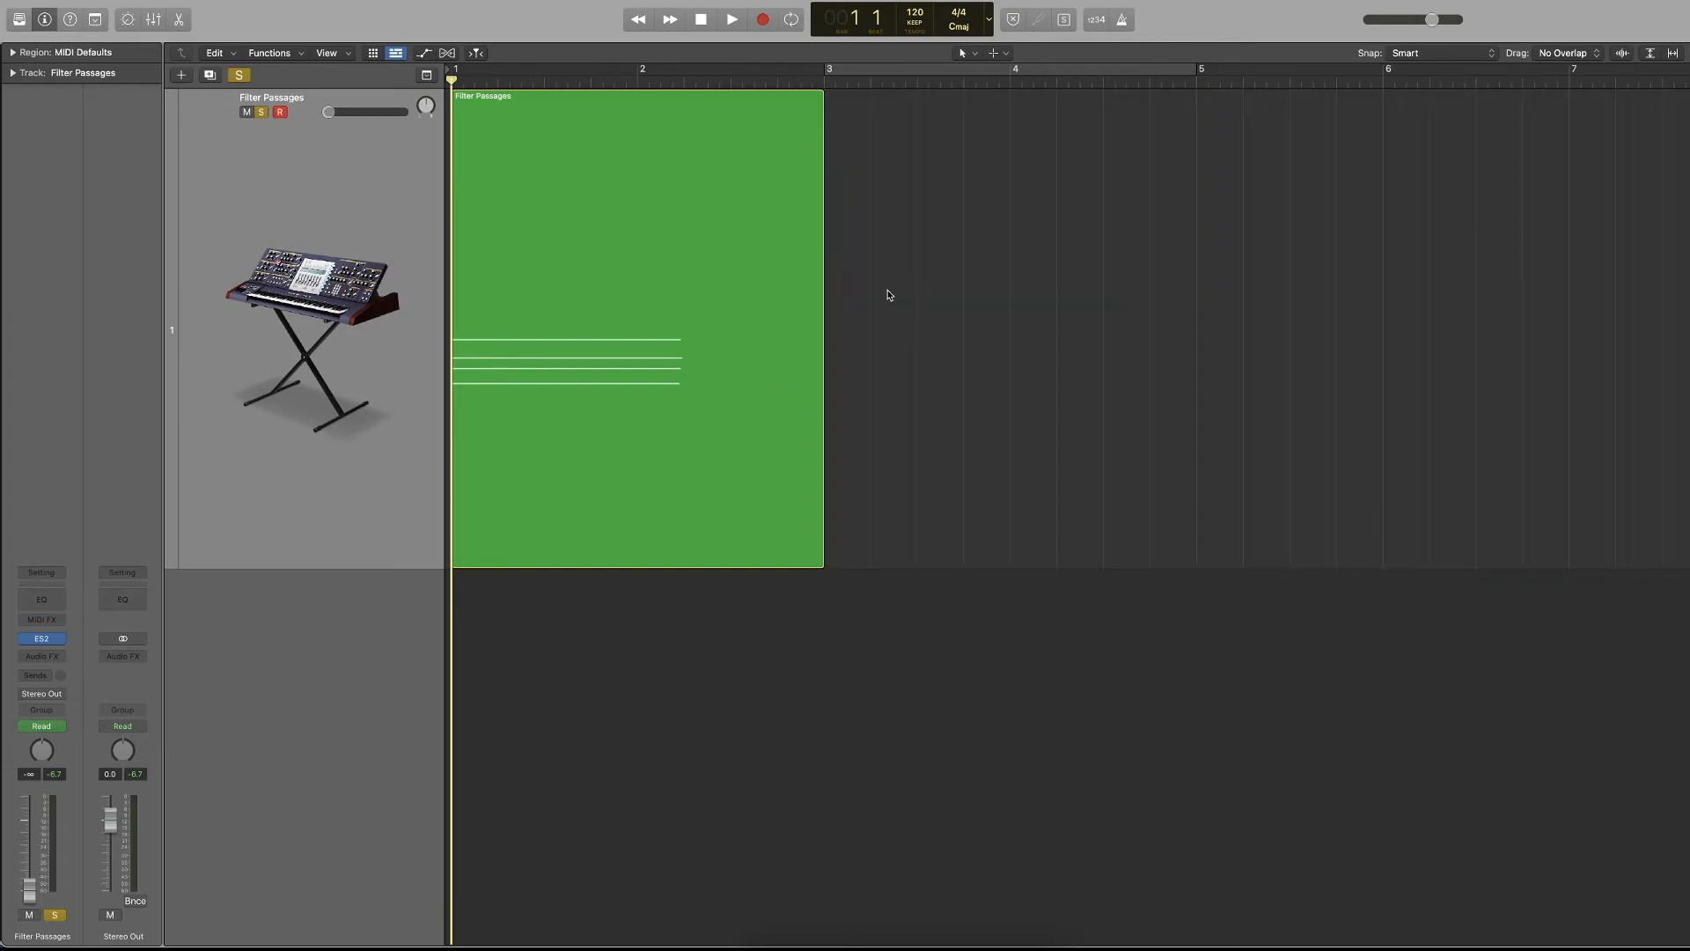
Assign the Pencil Tool as the secondary tool and use it to add three empty regions starting at bar 3.
click(1008, 58)
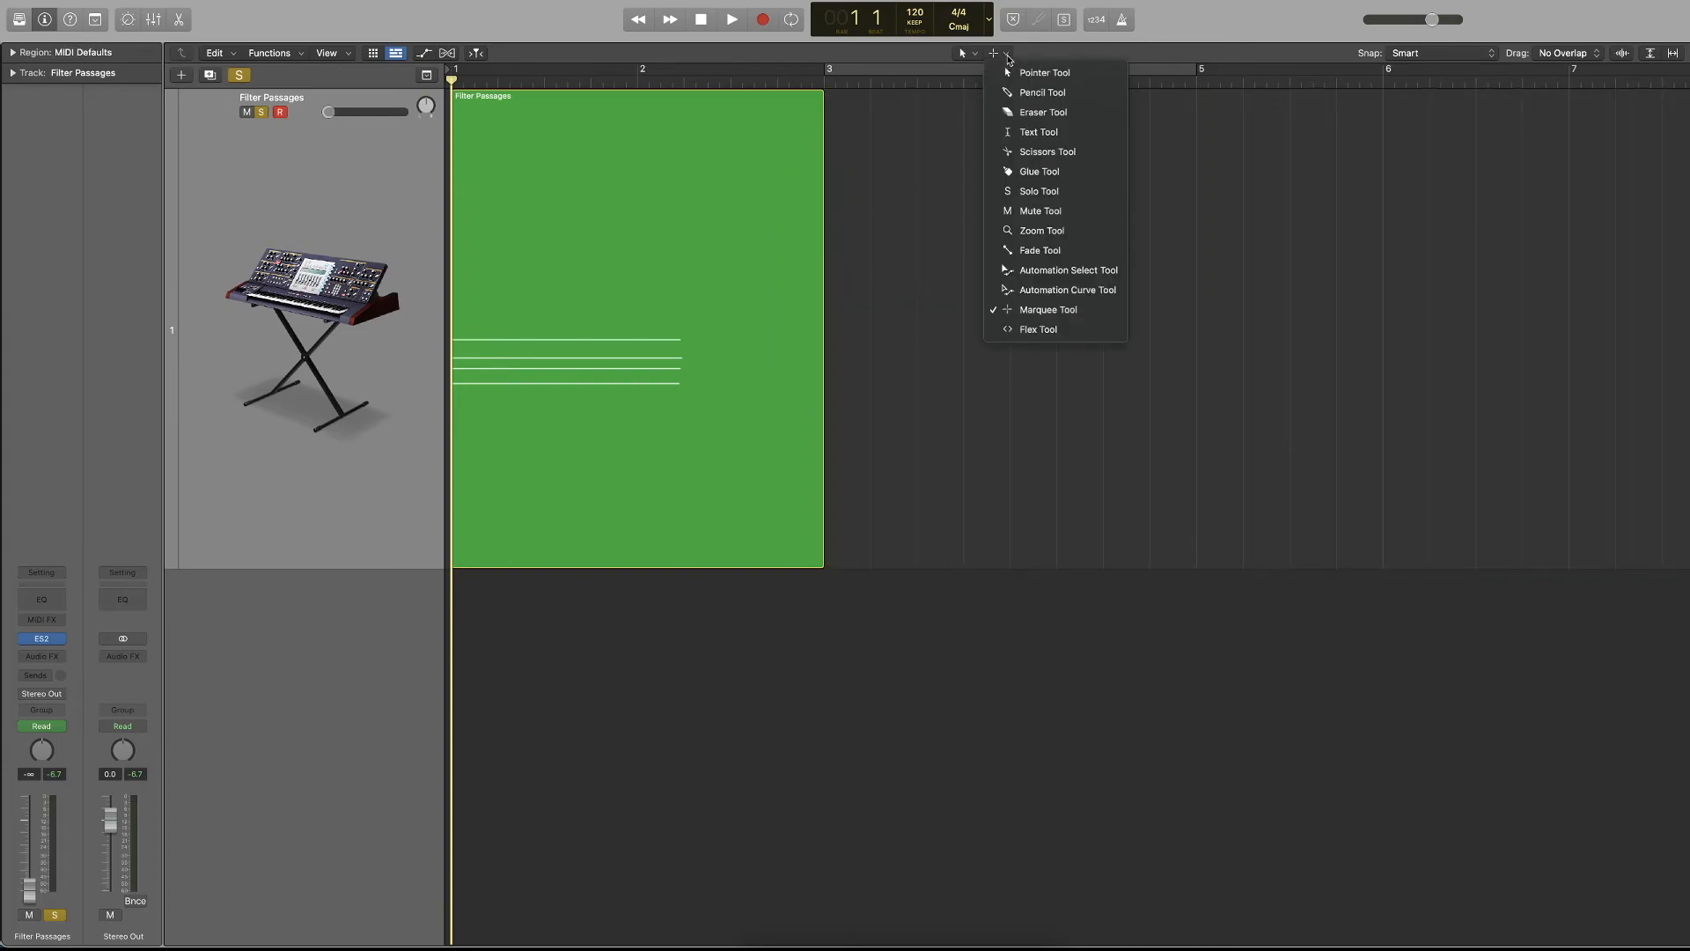
click(1008, 59)
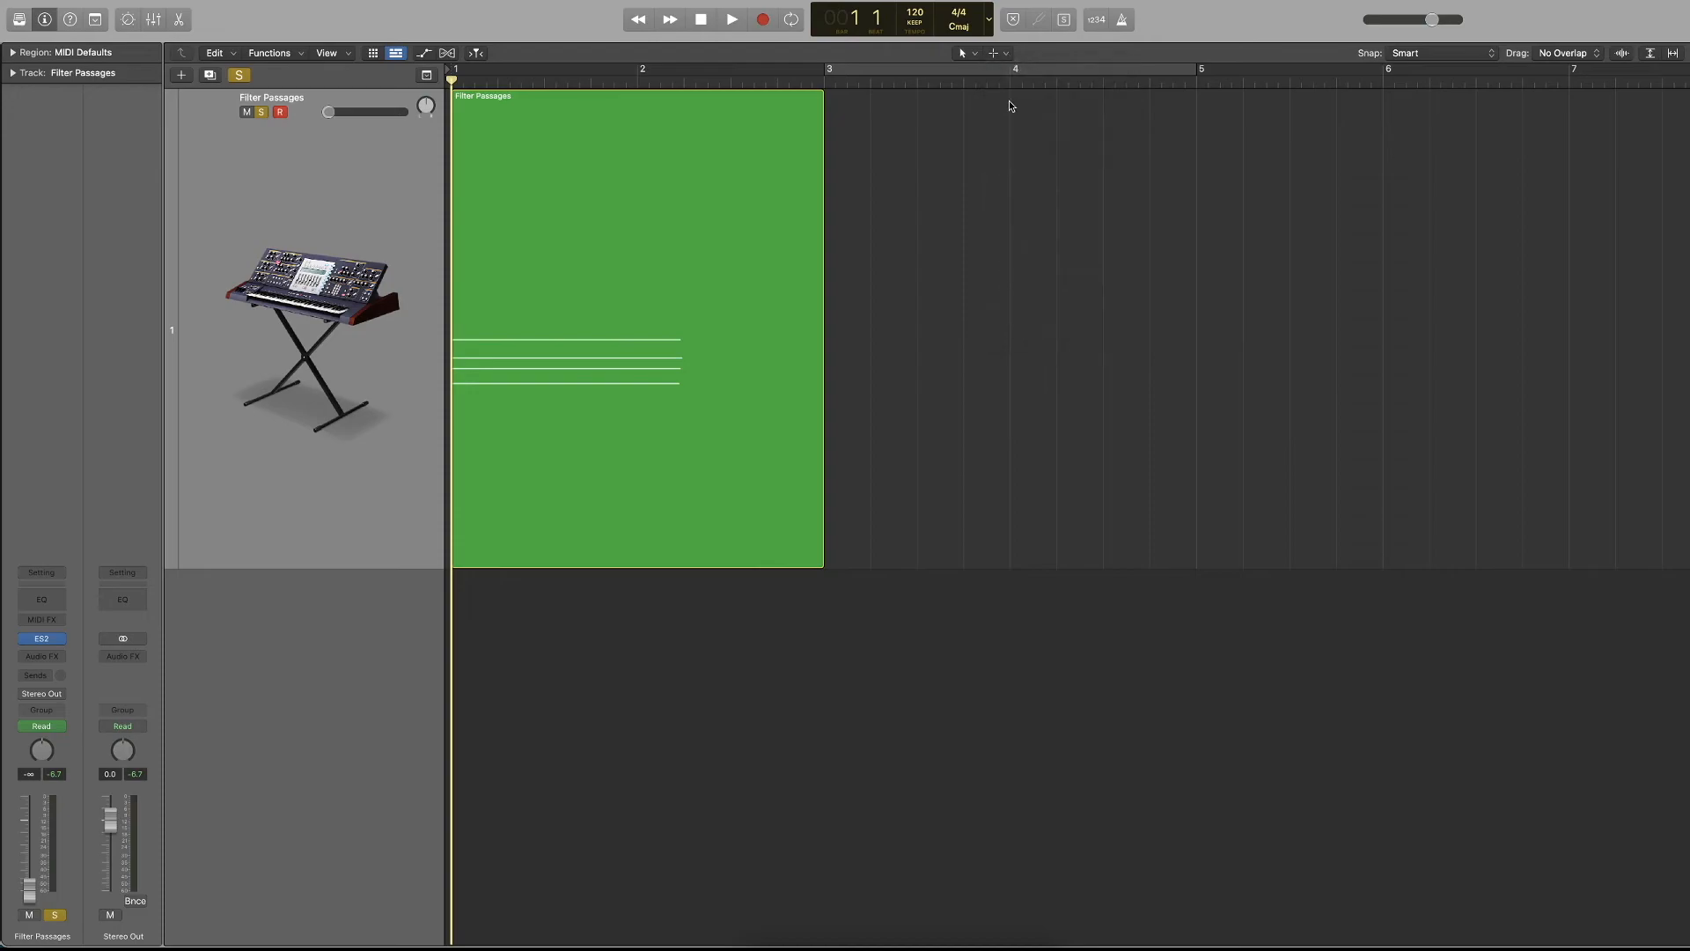
click(995, 55)
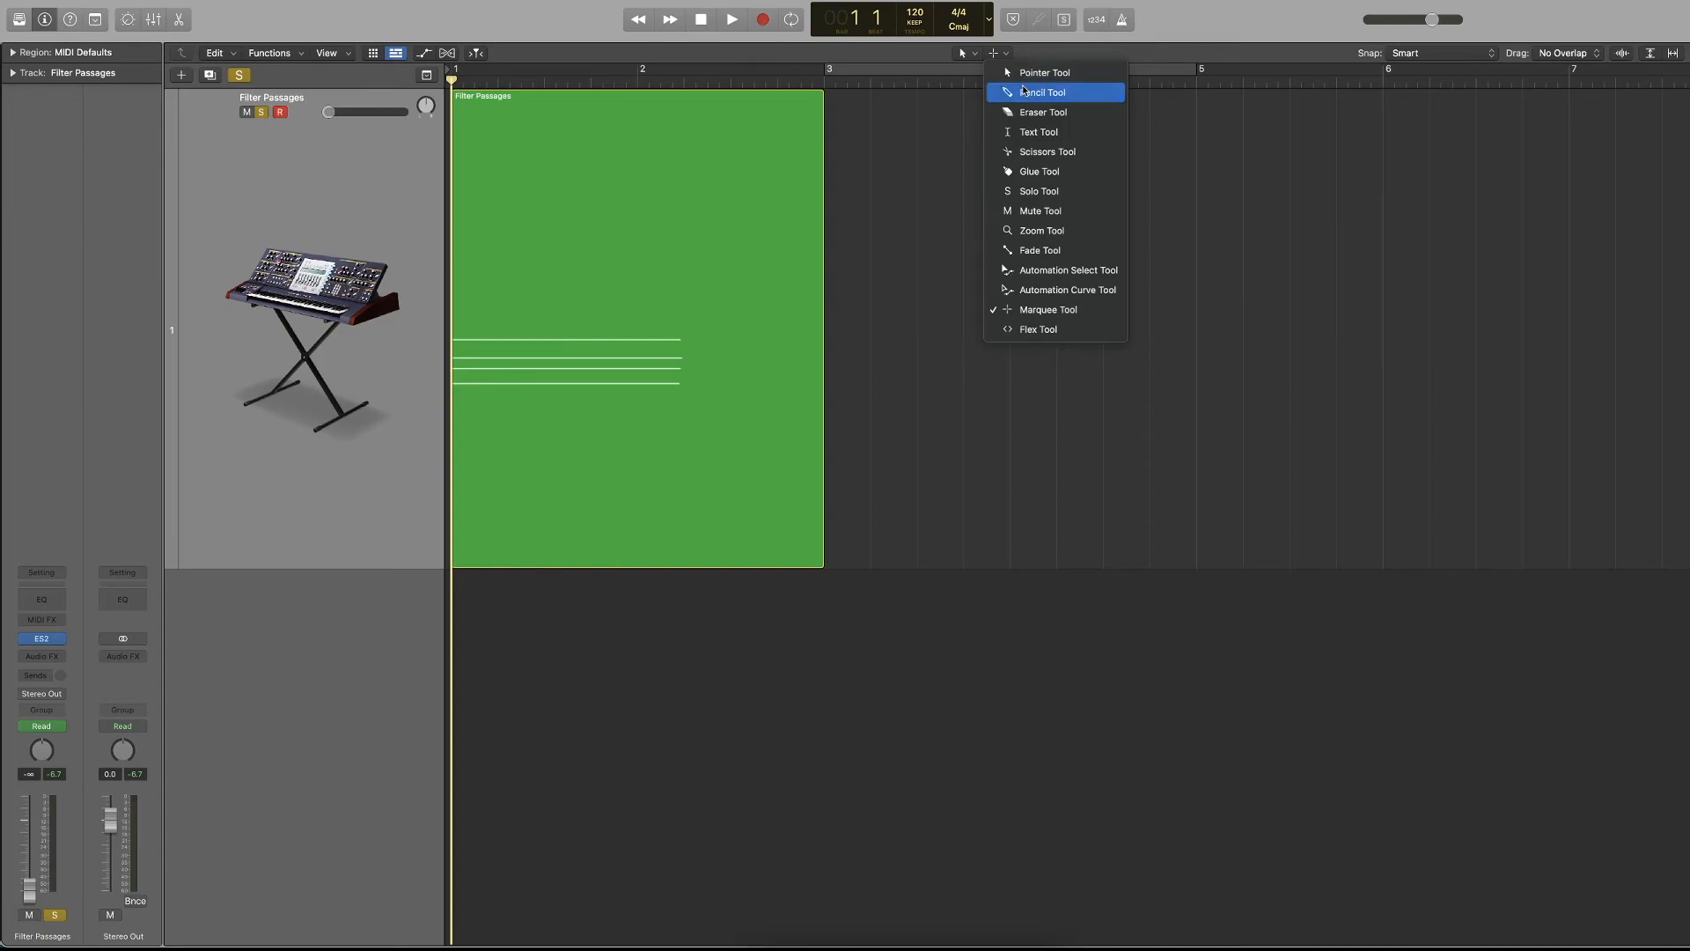
click(1024, 91)
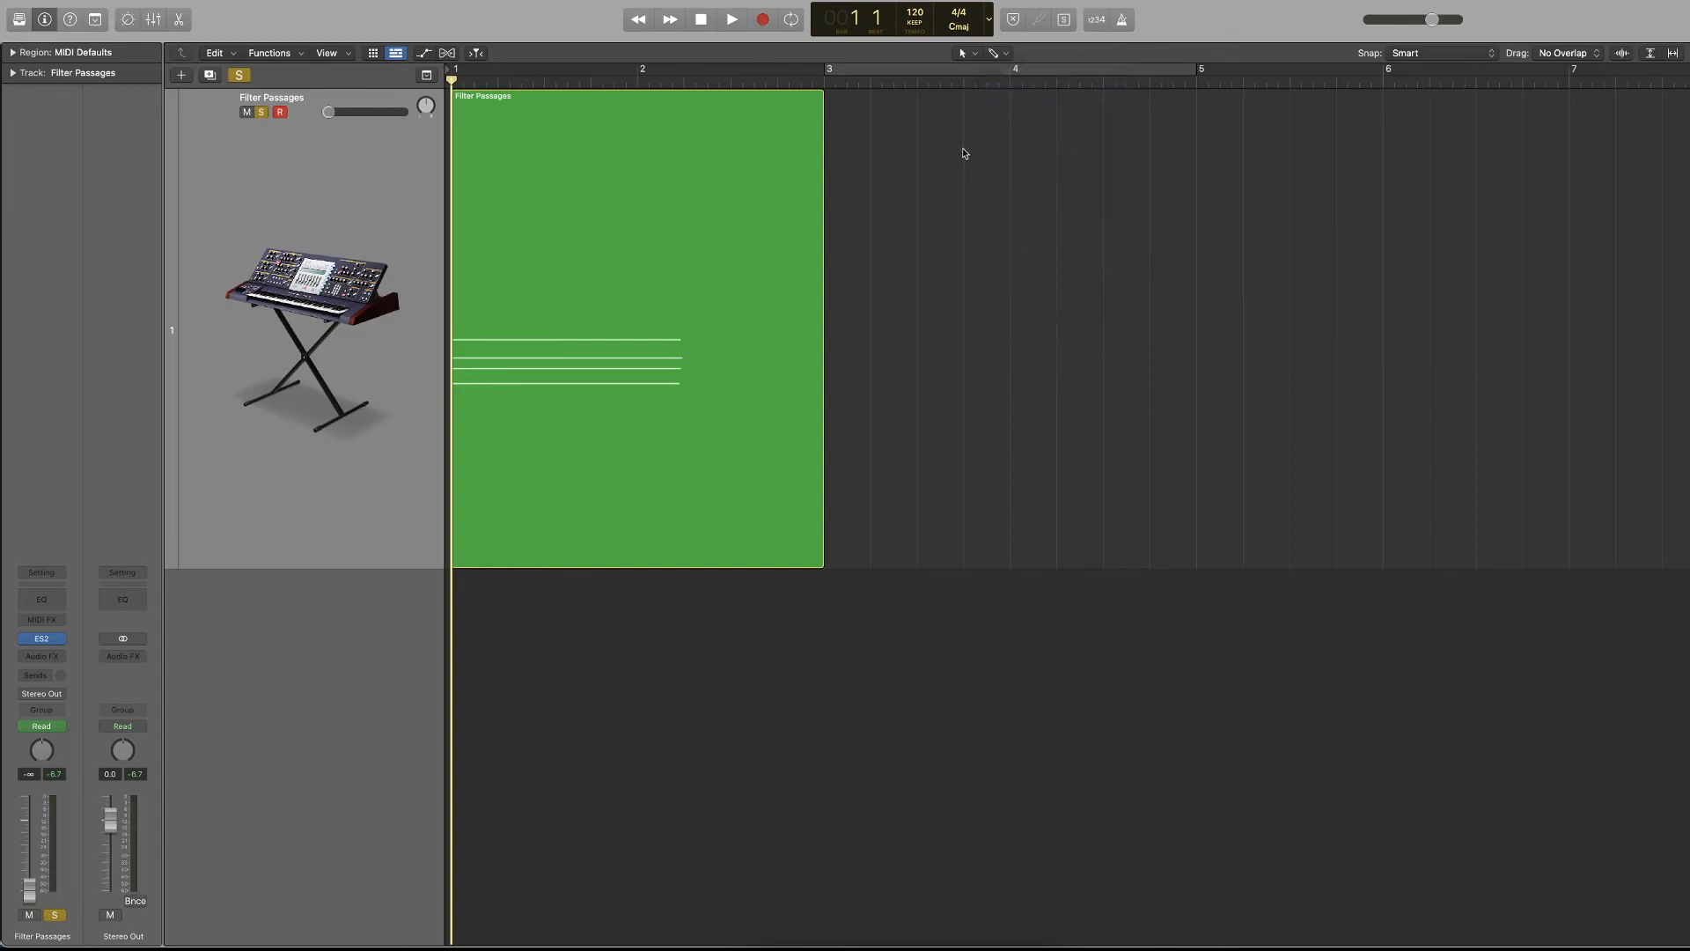
super+click(940, 195)
super+click(1102, 198)
super+click(1267, 199)
Select and delete the three empty regions that follow the recorded chord region.
drag(1510, 199, 865, 347)
key(Delete)
click(915, 323)
Assign the Automation Curve Tool as the secondary tool, bend the volume fade-in into a slow-starting exponential curve, and play it.
click(1006, 53)
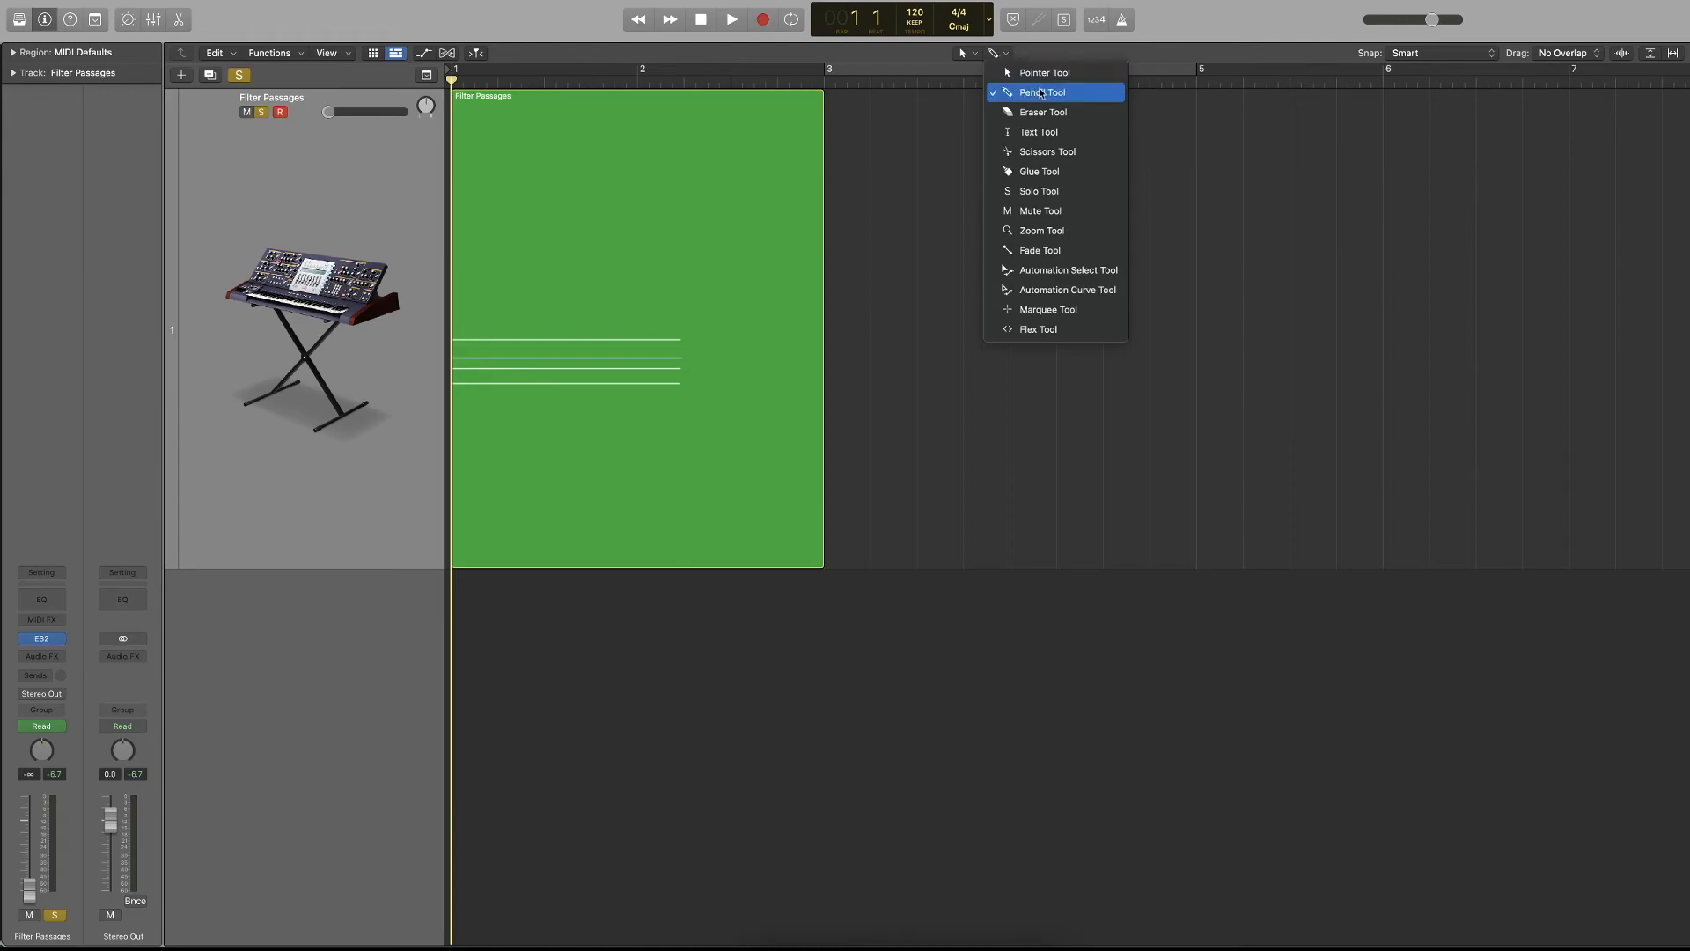
click(1070, 291)
key(a)
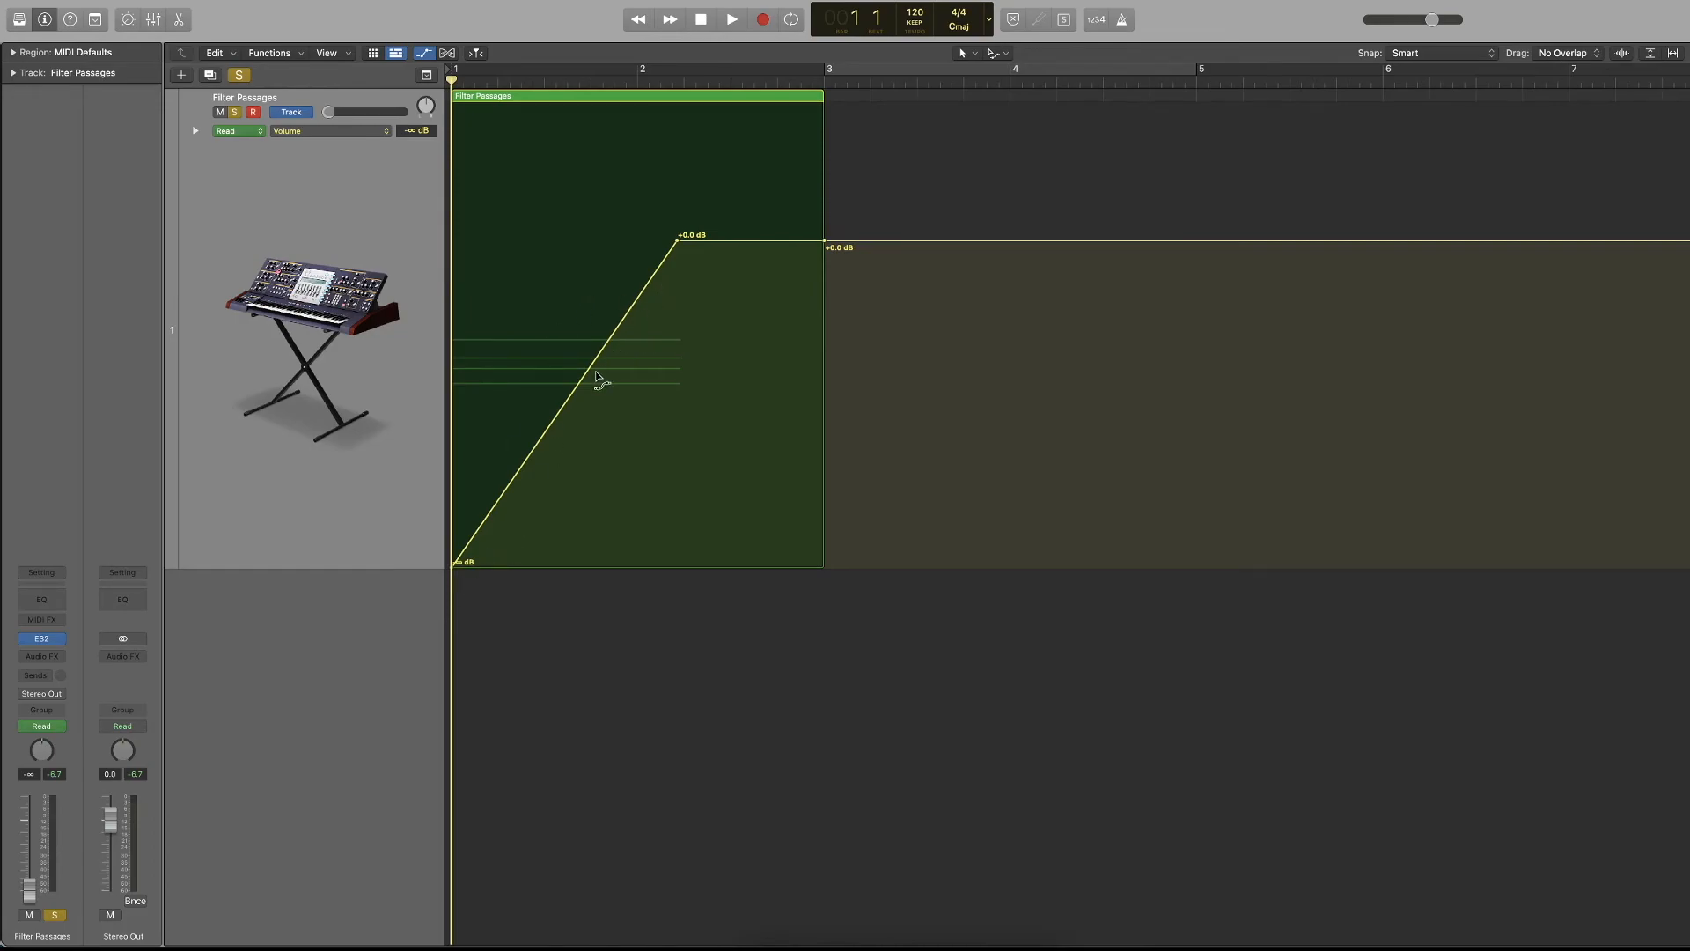
drag(589, 381, 616, 404)
key(space)
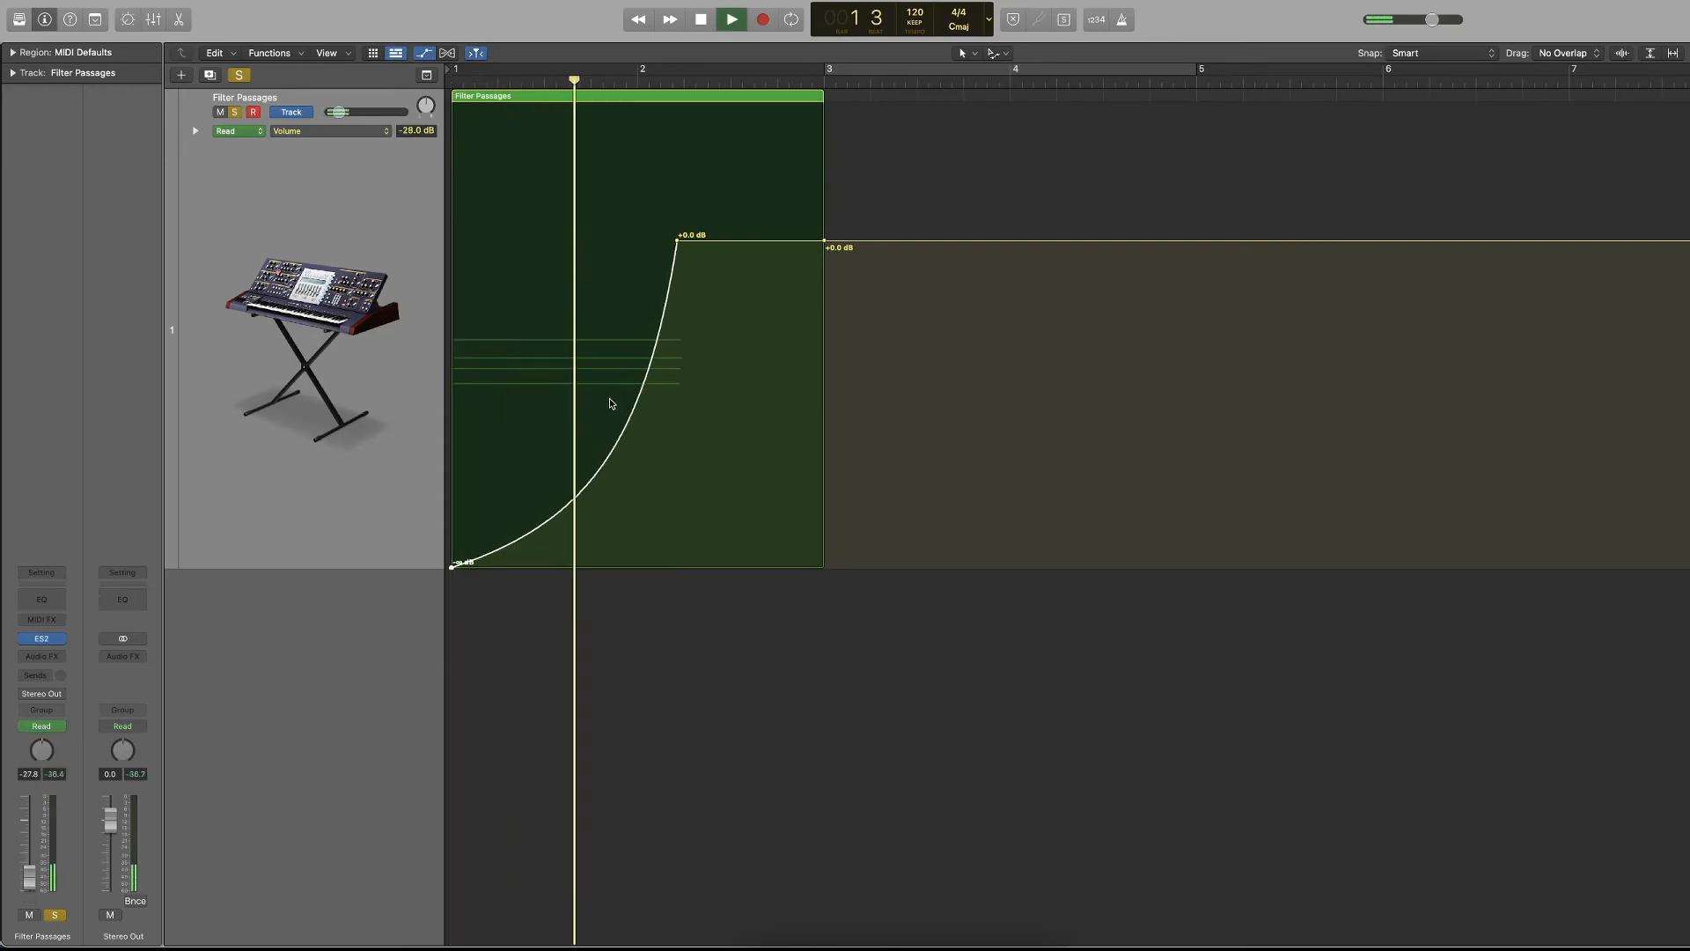
key(space)
Bend the volume fade-in into an S-shaped curve that levels off midway, and play it from bar 1.
mouse_move(506, 334)
mouse_down()
mouse_move(480, 304)
mouse_move(574, 329)
mouse_move(552, 366)
mouse_move(519, 346)
mouse_up()
key(space)
key(space)
key(Return)
key(space)
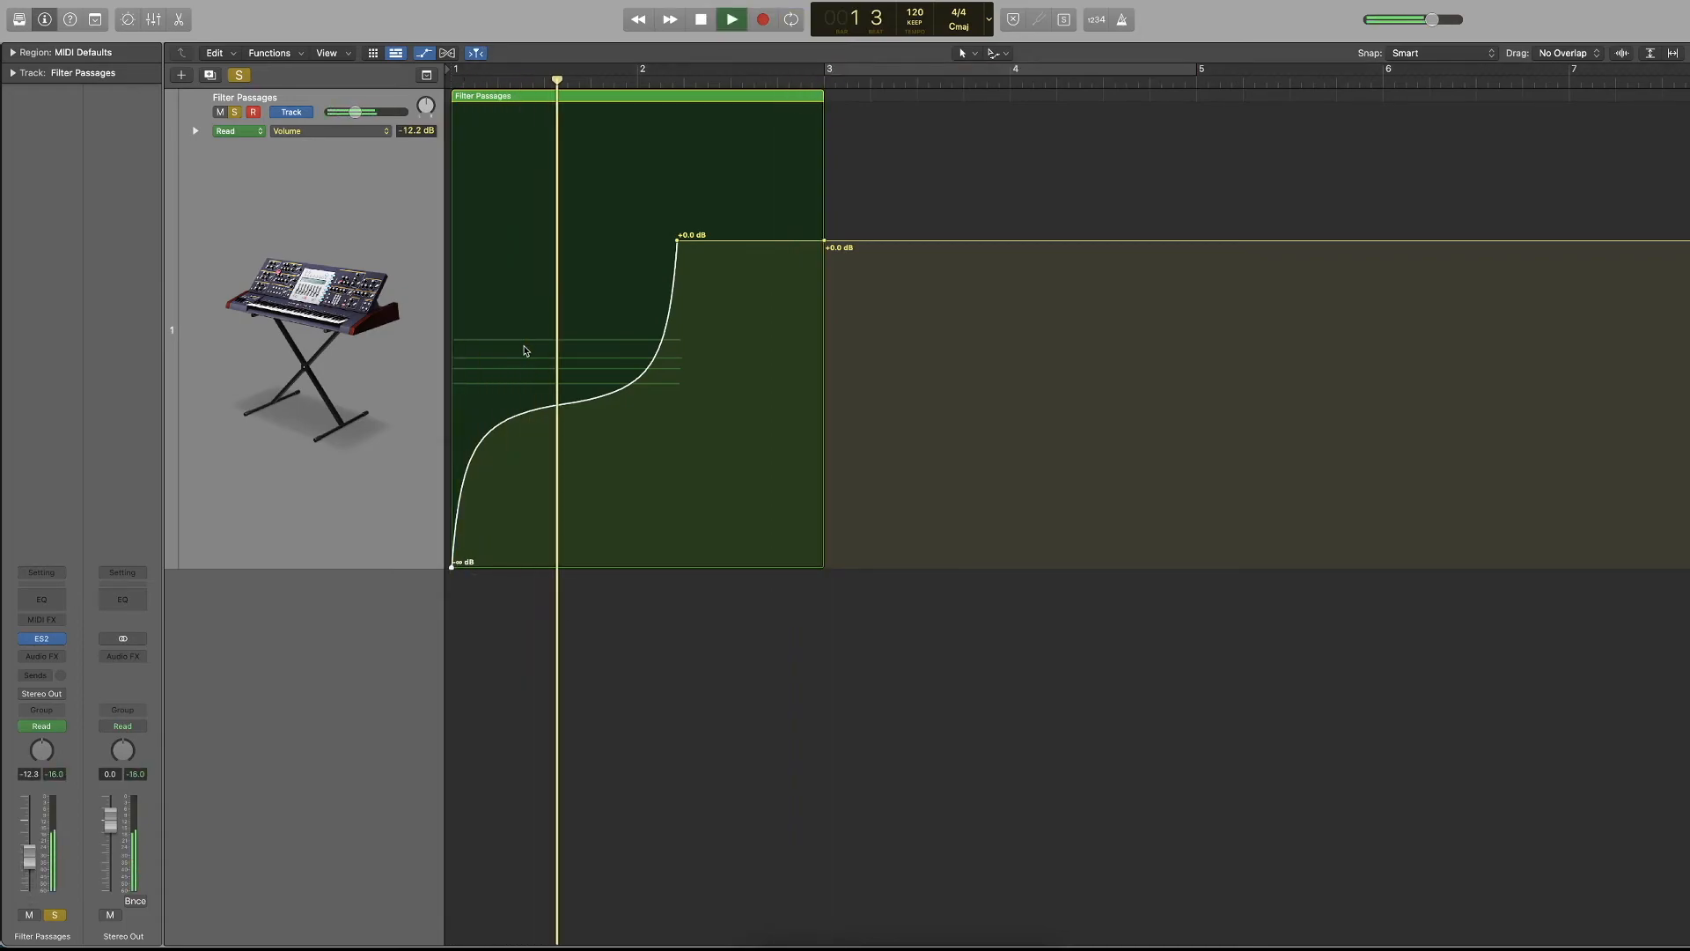
key(space)
ctrl+alt+click(524, 352)
Undo the curve edits and all volume automation points on the Filter Passages track.
key(super+z)
key(super+z)
key(super+z)
key(super+z)
key(super+z)
key(super+z)
key(super+z)
key(super+z)
key(super+z)
key(super+z)
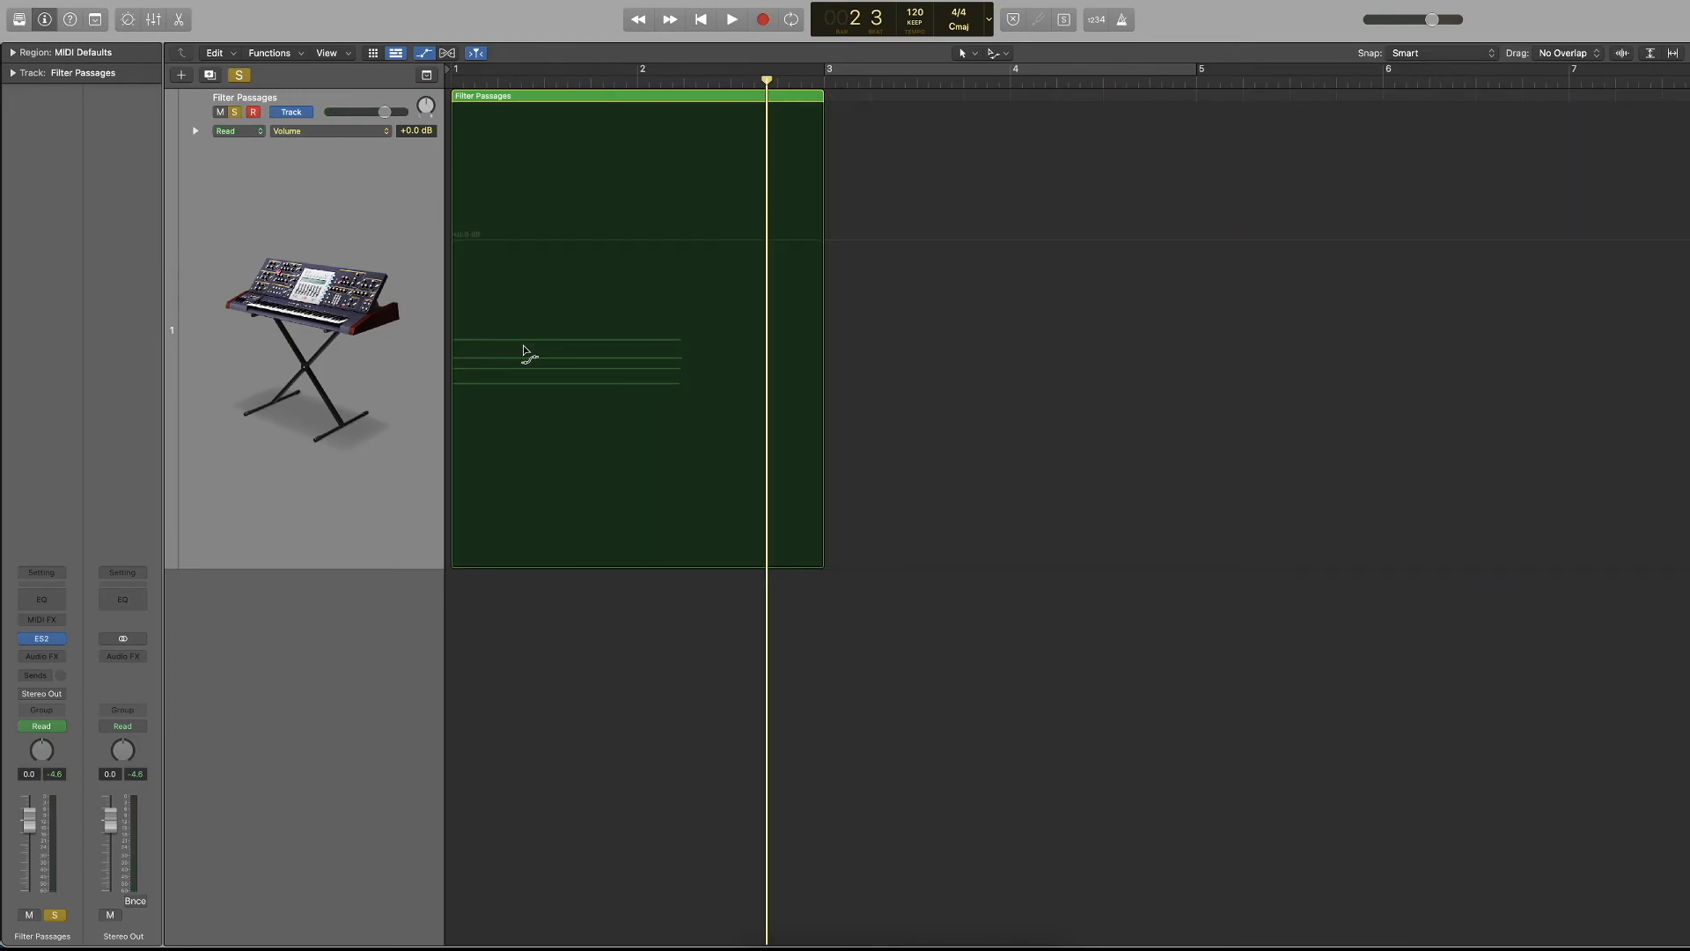
Set the secondary tool back to the Marquee Tool, unsolo the Filter Passages track, and hide automation.
click(1008, 53)
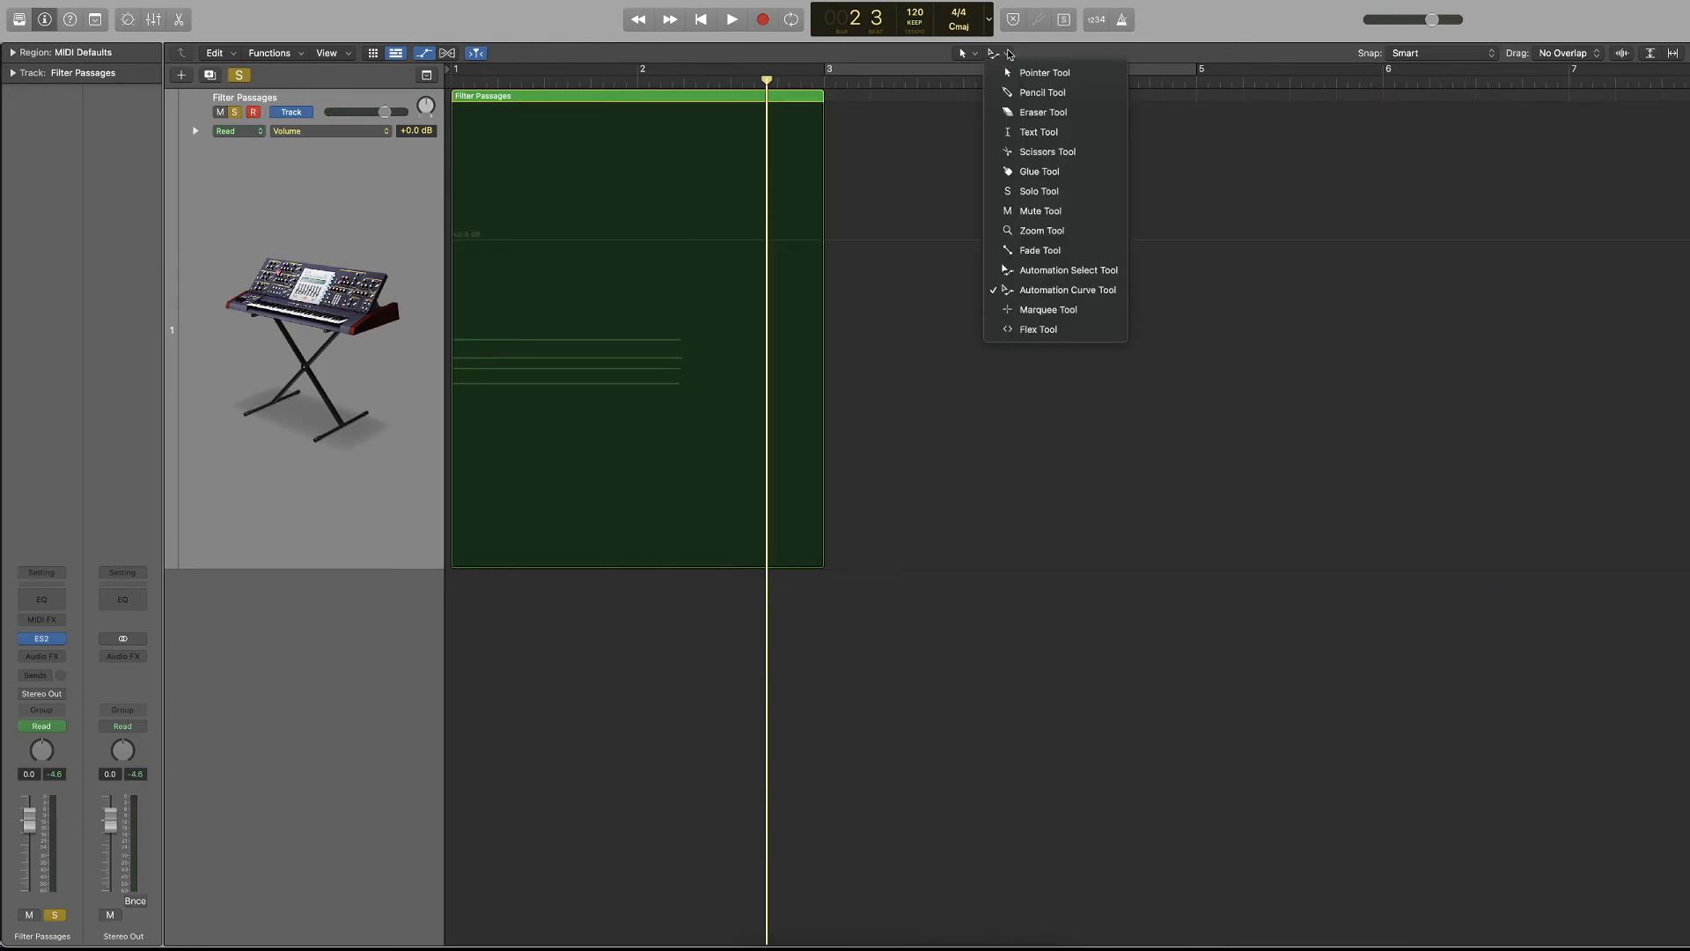
click(1097, 303)
click(235, 112)
key(a)
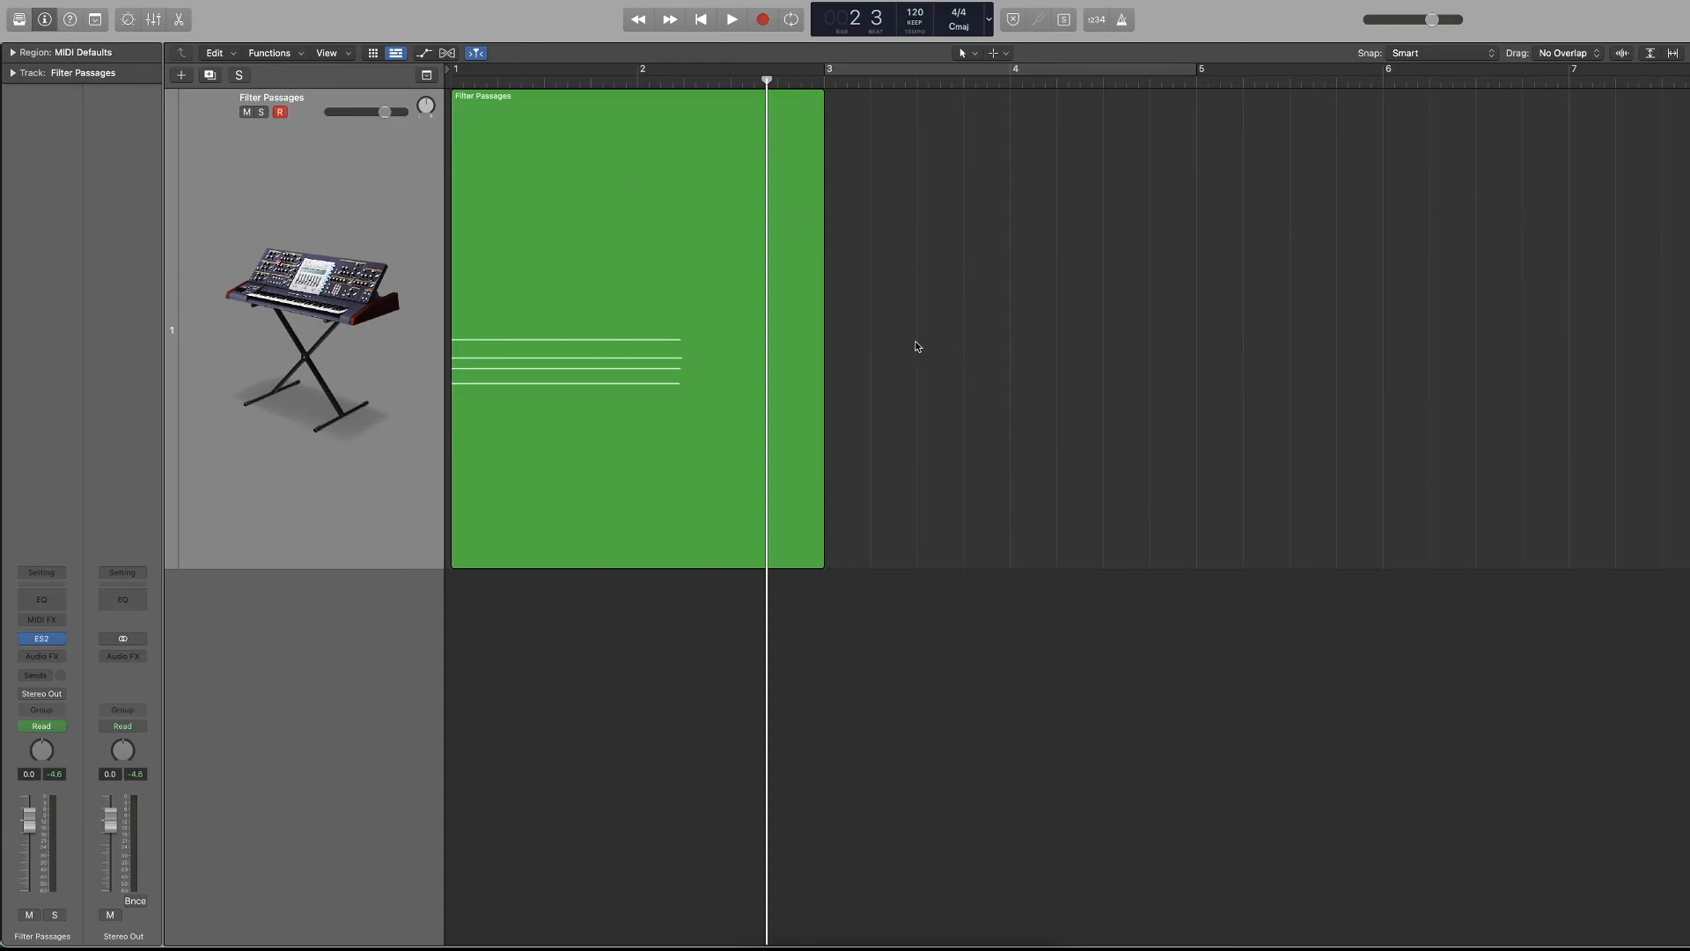
Open the note pad and write the project note "I make notes here @3:20, loud bang!".
scroll(915, 347, down, 5)
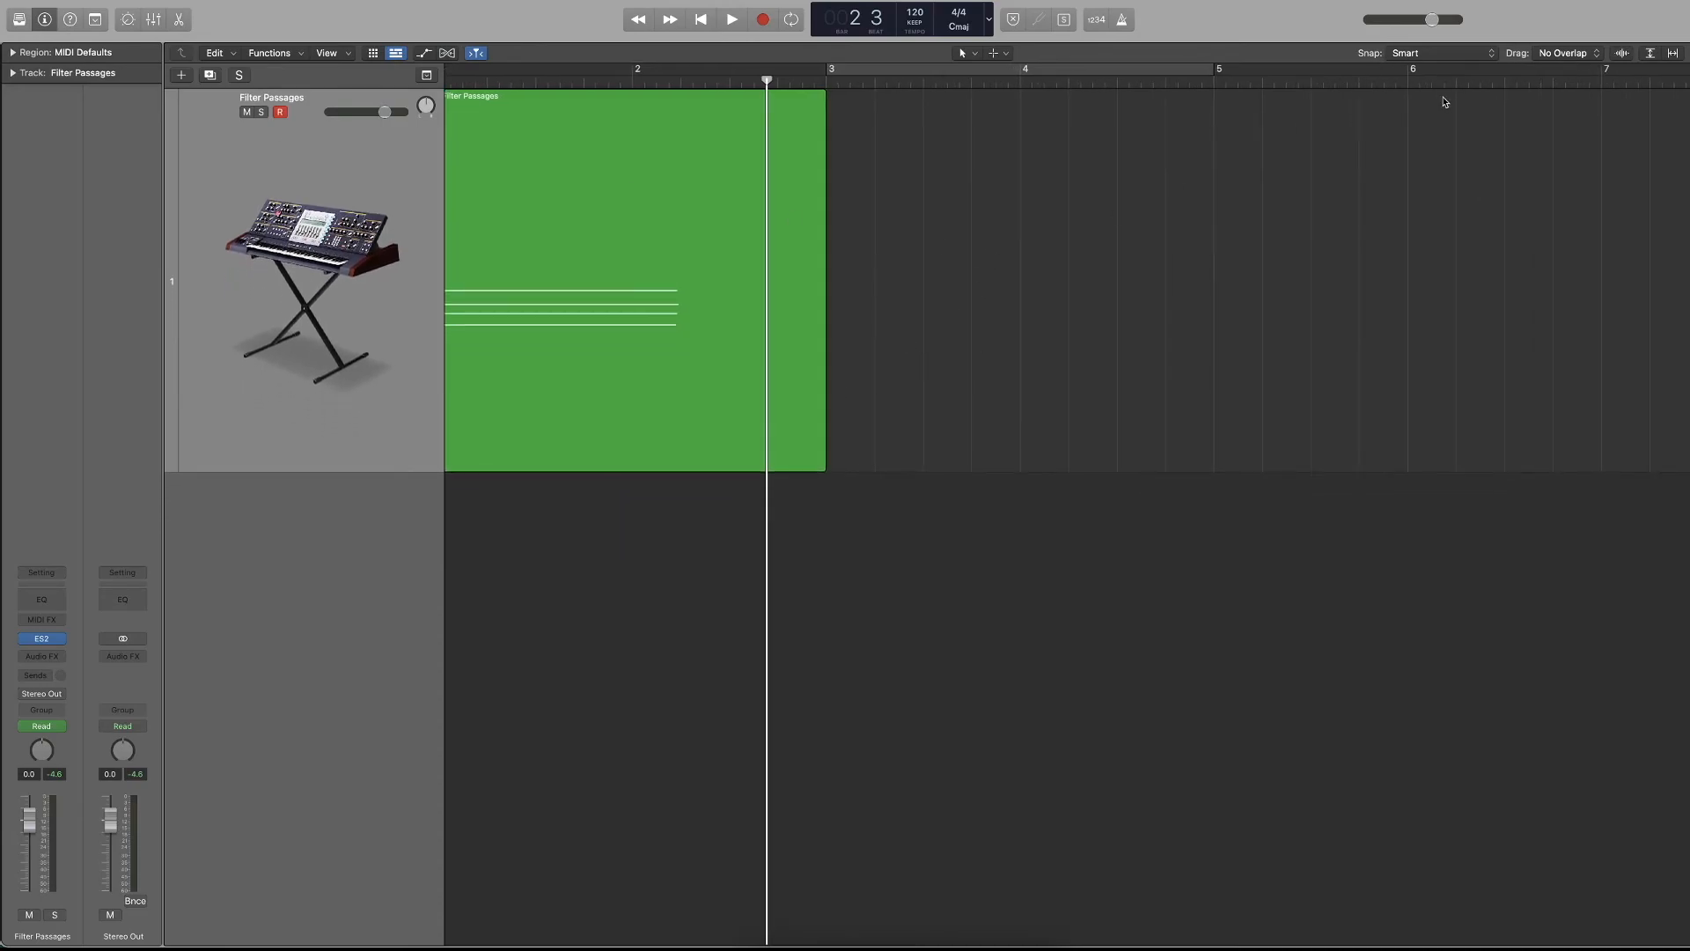
key(alt+super+p)
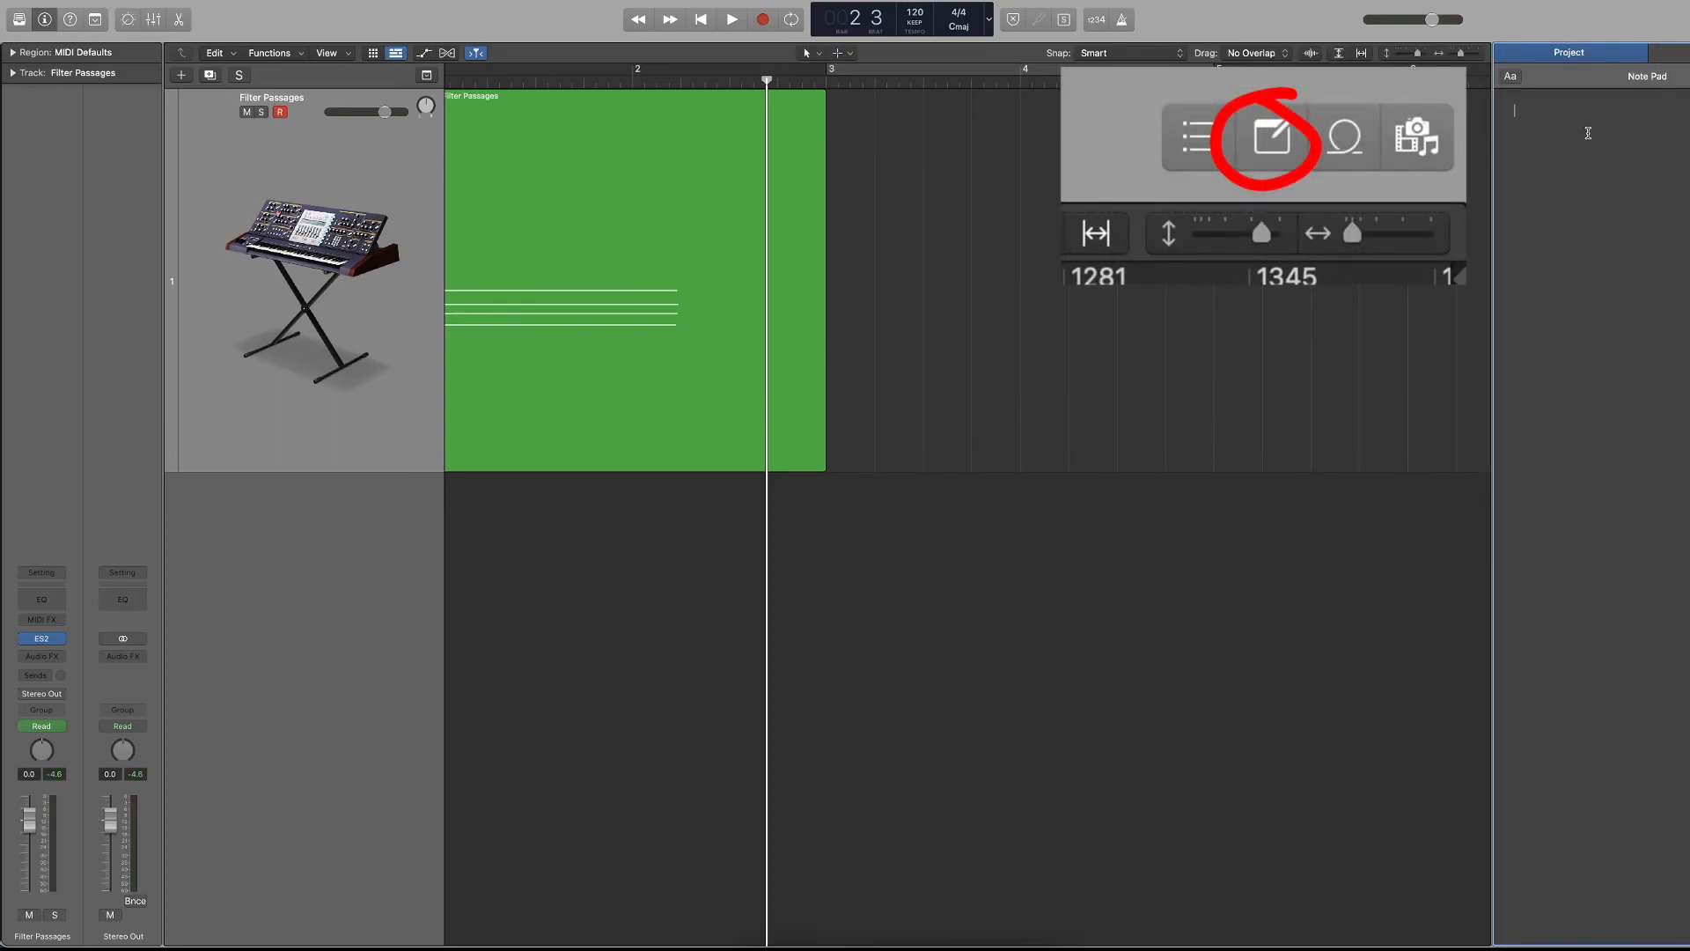
text(I ma)
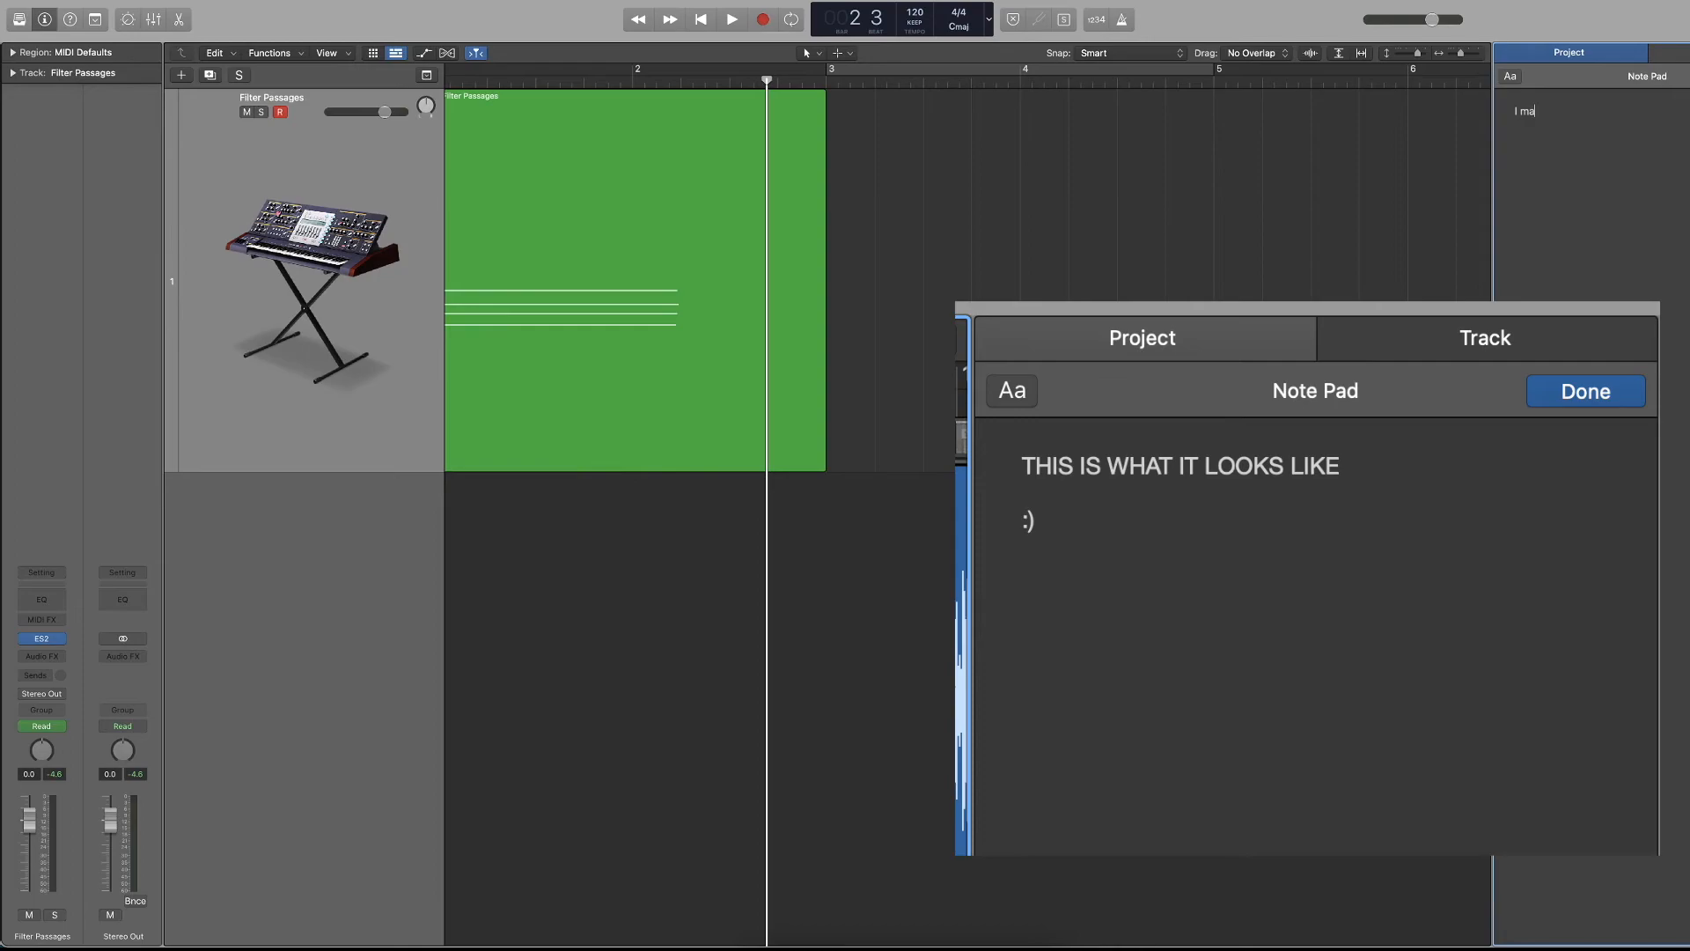
text(ke notes here)
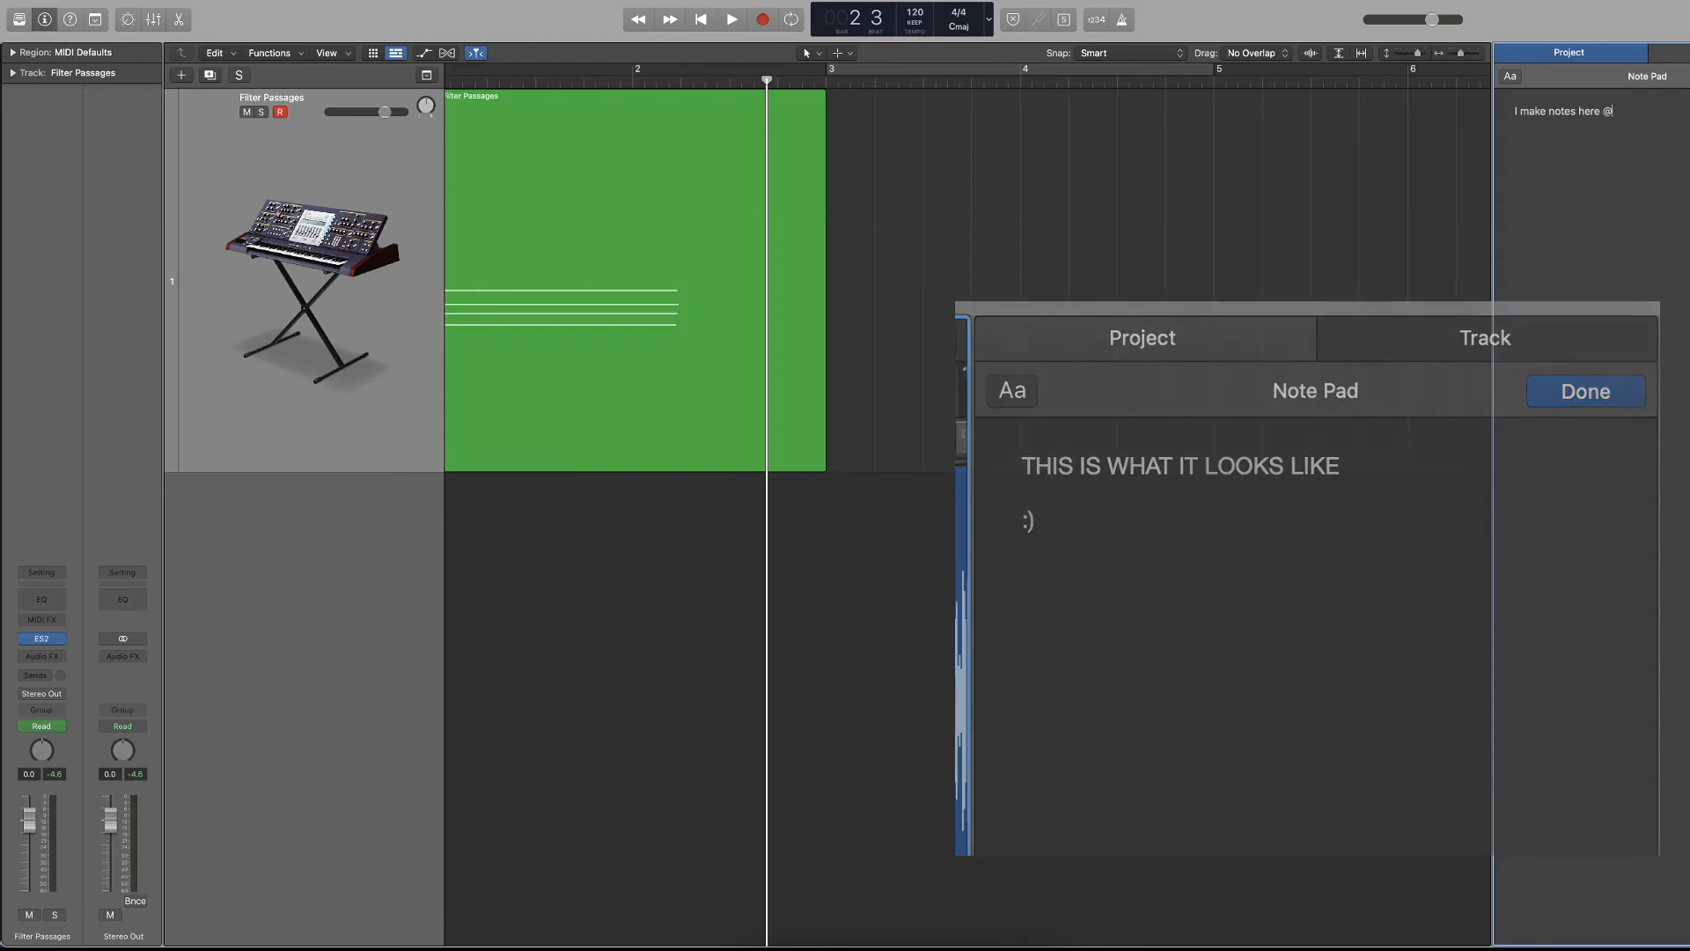
text( @)
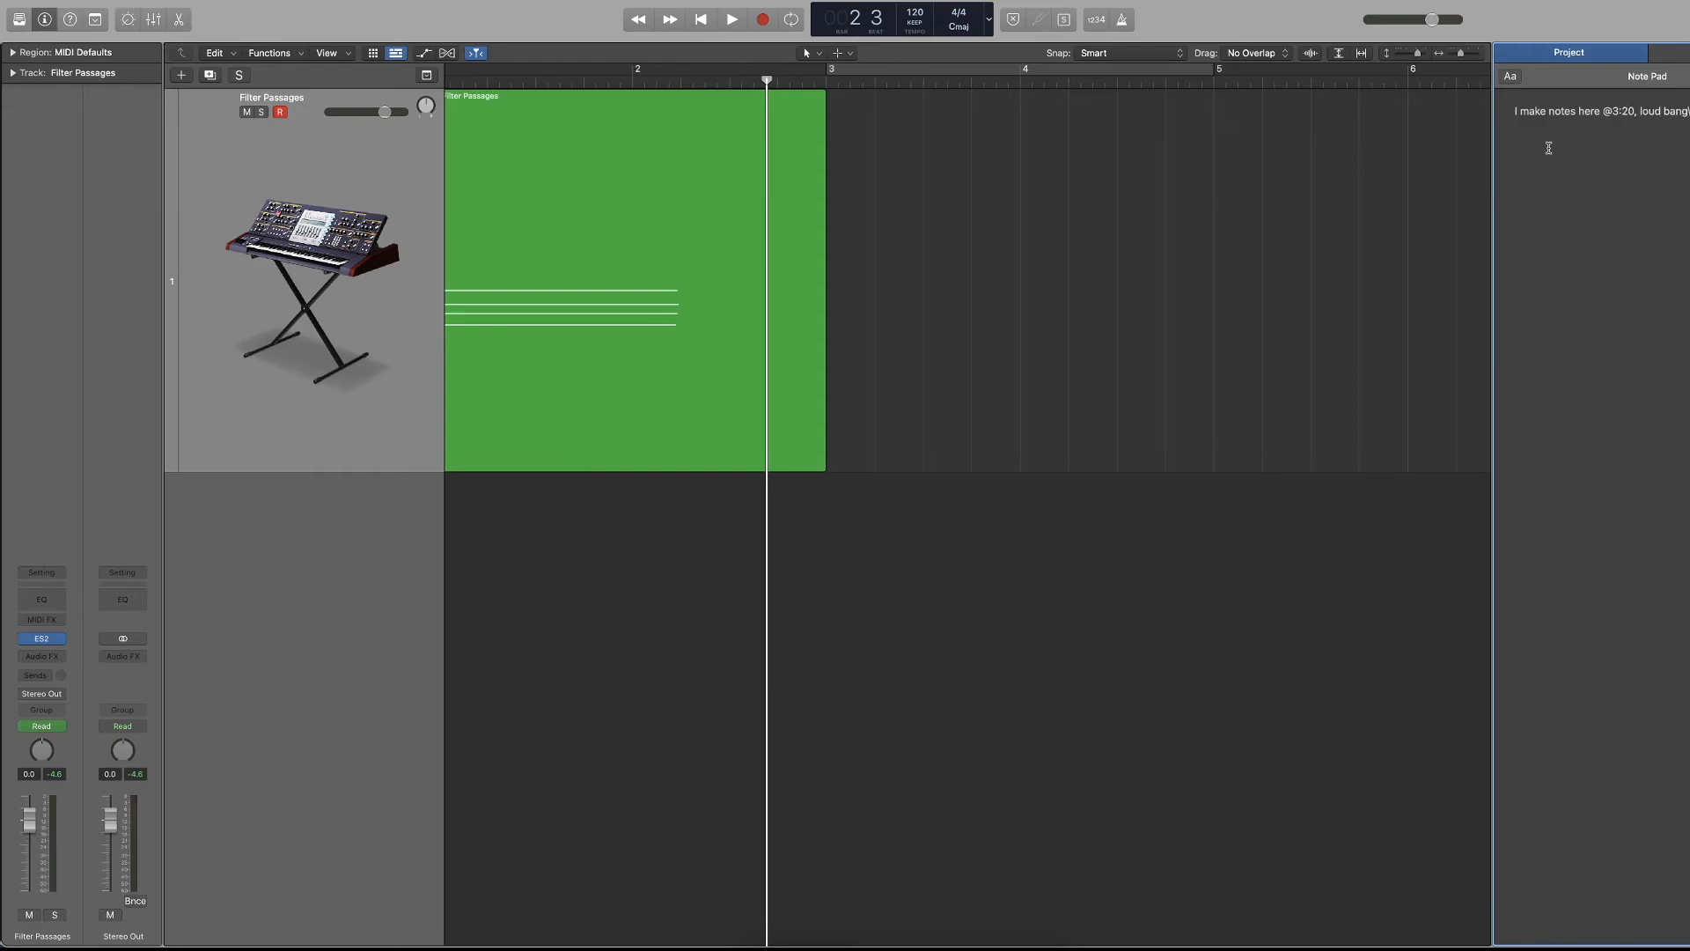
Erase the project note and switch the note pad to track notes.
key(BackSpace)
key(BackSpace)
key(BackSpace)
key(BackSpace)
key(BackSpace)
key(BackSpace)
key(BackSpace)
key(BackSpace)
key(BackSpace)
key(BackSpace)
key(BackSpace)
key(BackSpace)
key(BackSpace)
key(BackSpace)
key(BackSpace)
key(BackSpace)
key(BackSpace)
key(BackSpace)
key(BackSpace)
key(BackSpace)
key(BackSpace)
key(BackSpace)
key(BackSpace)
key(BackSpace)
key(BackSpace)
key(BackSpace)
click(1667, 56)
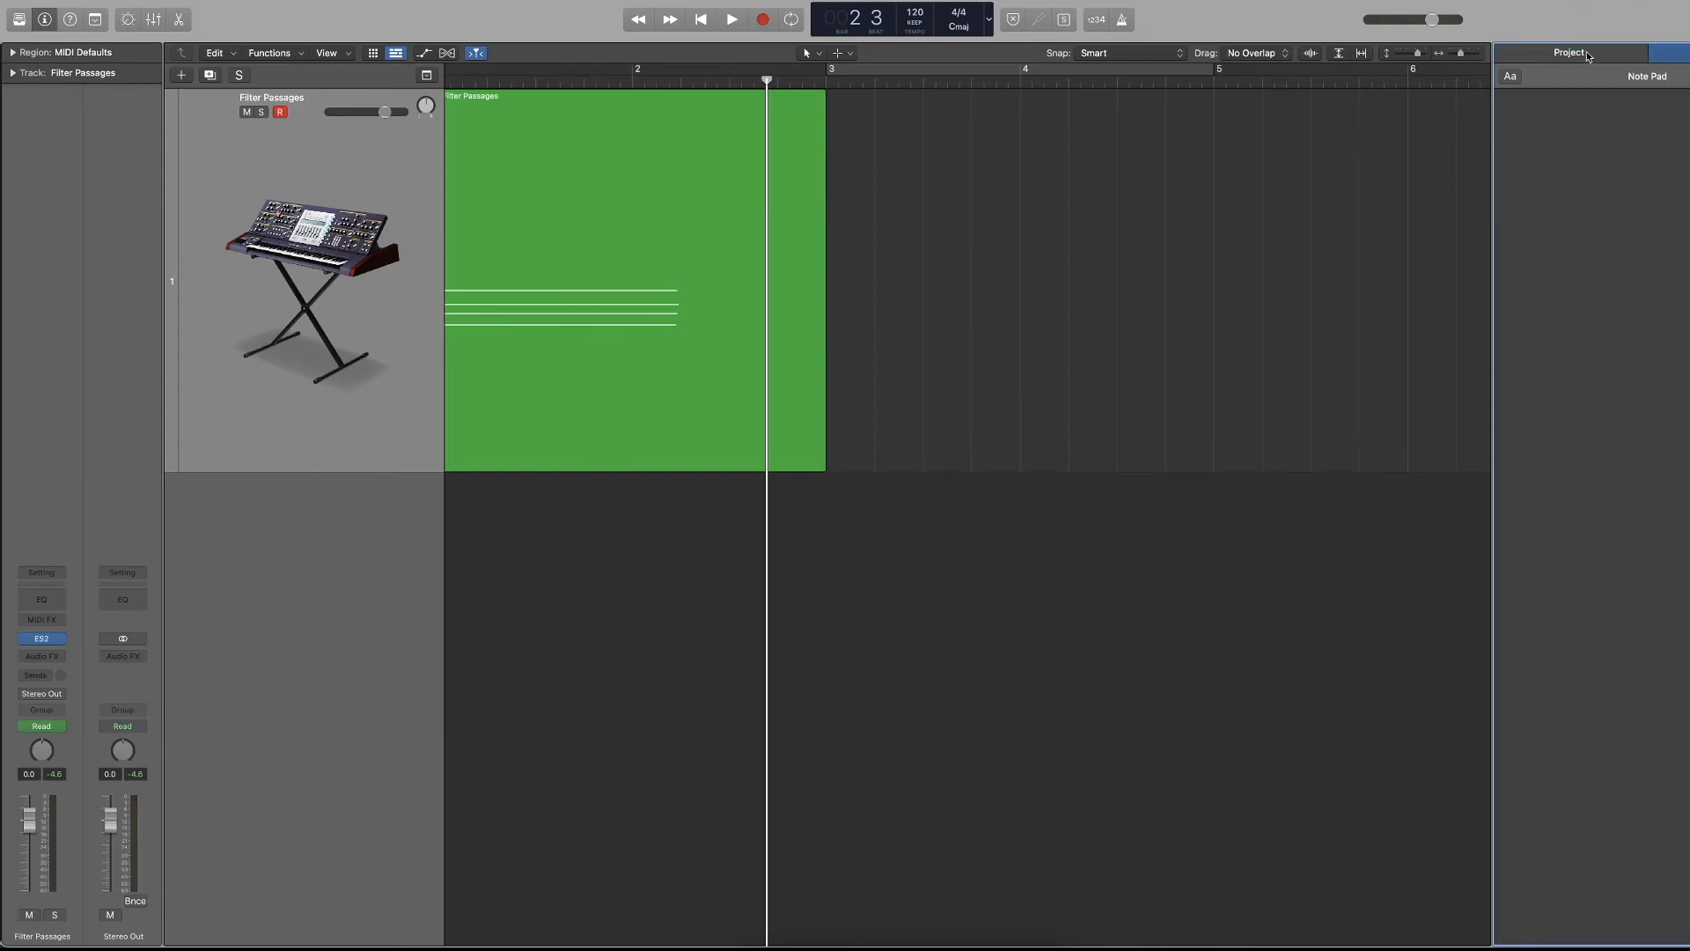
Duplicate the Filter Passages track, reselect the original track, and enter "ghghg" as its note.
key(super+d)
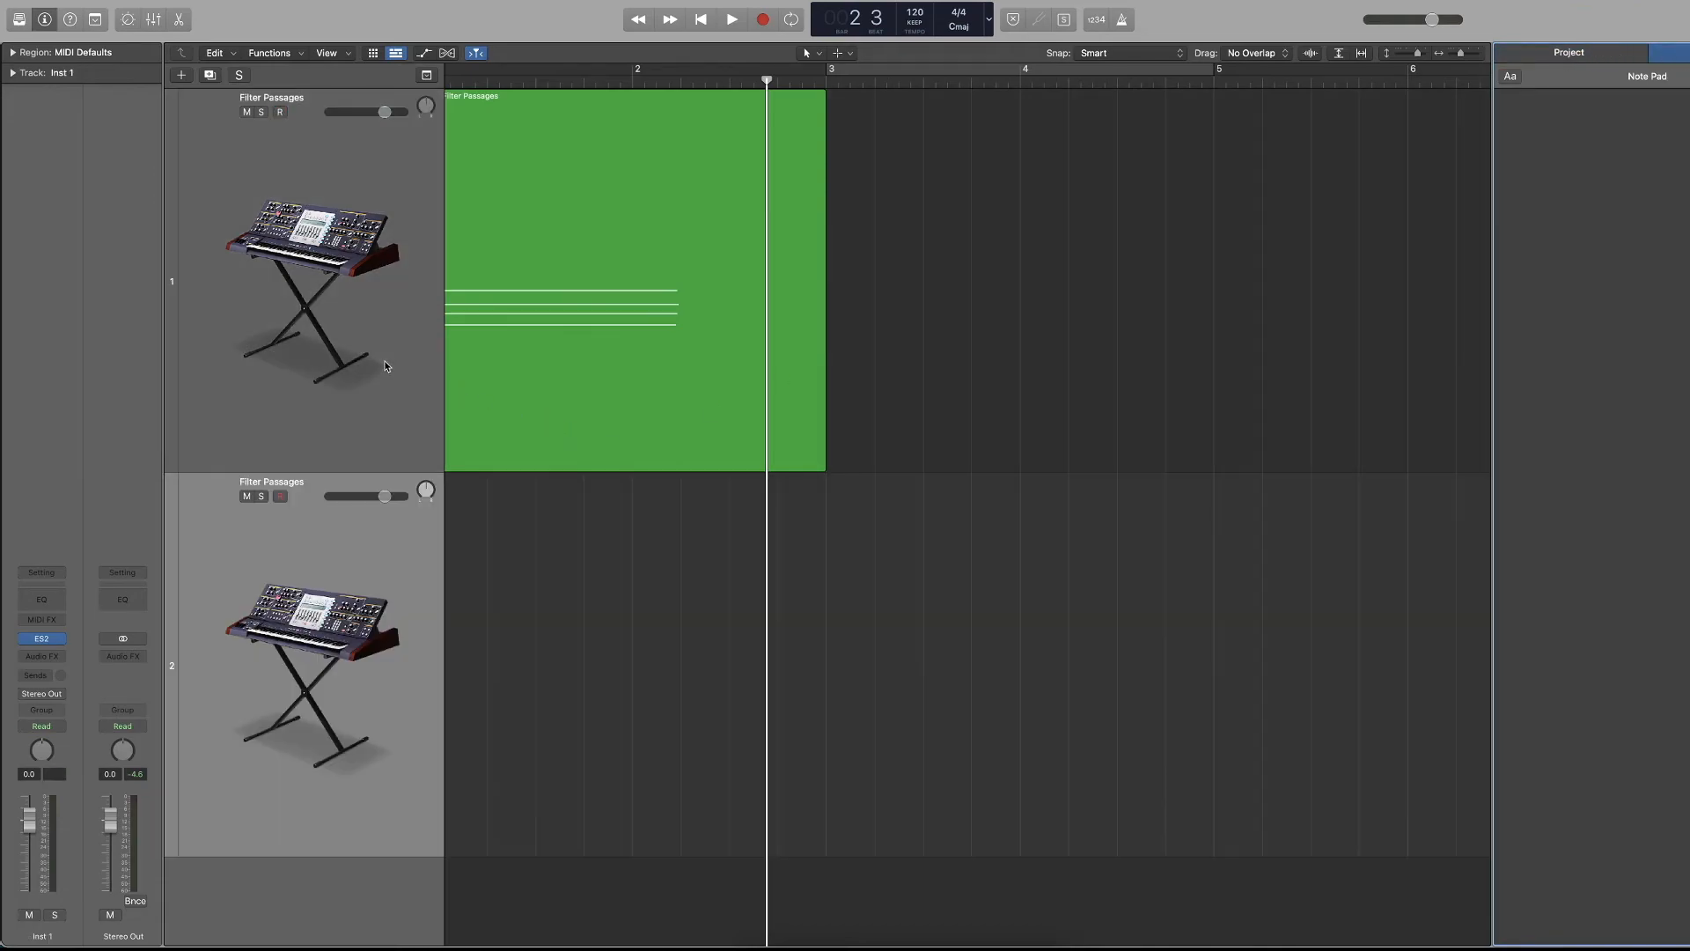
key(Tab)
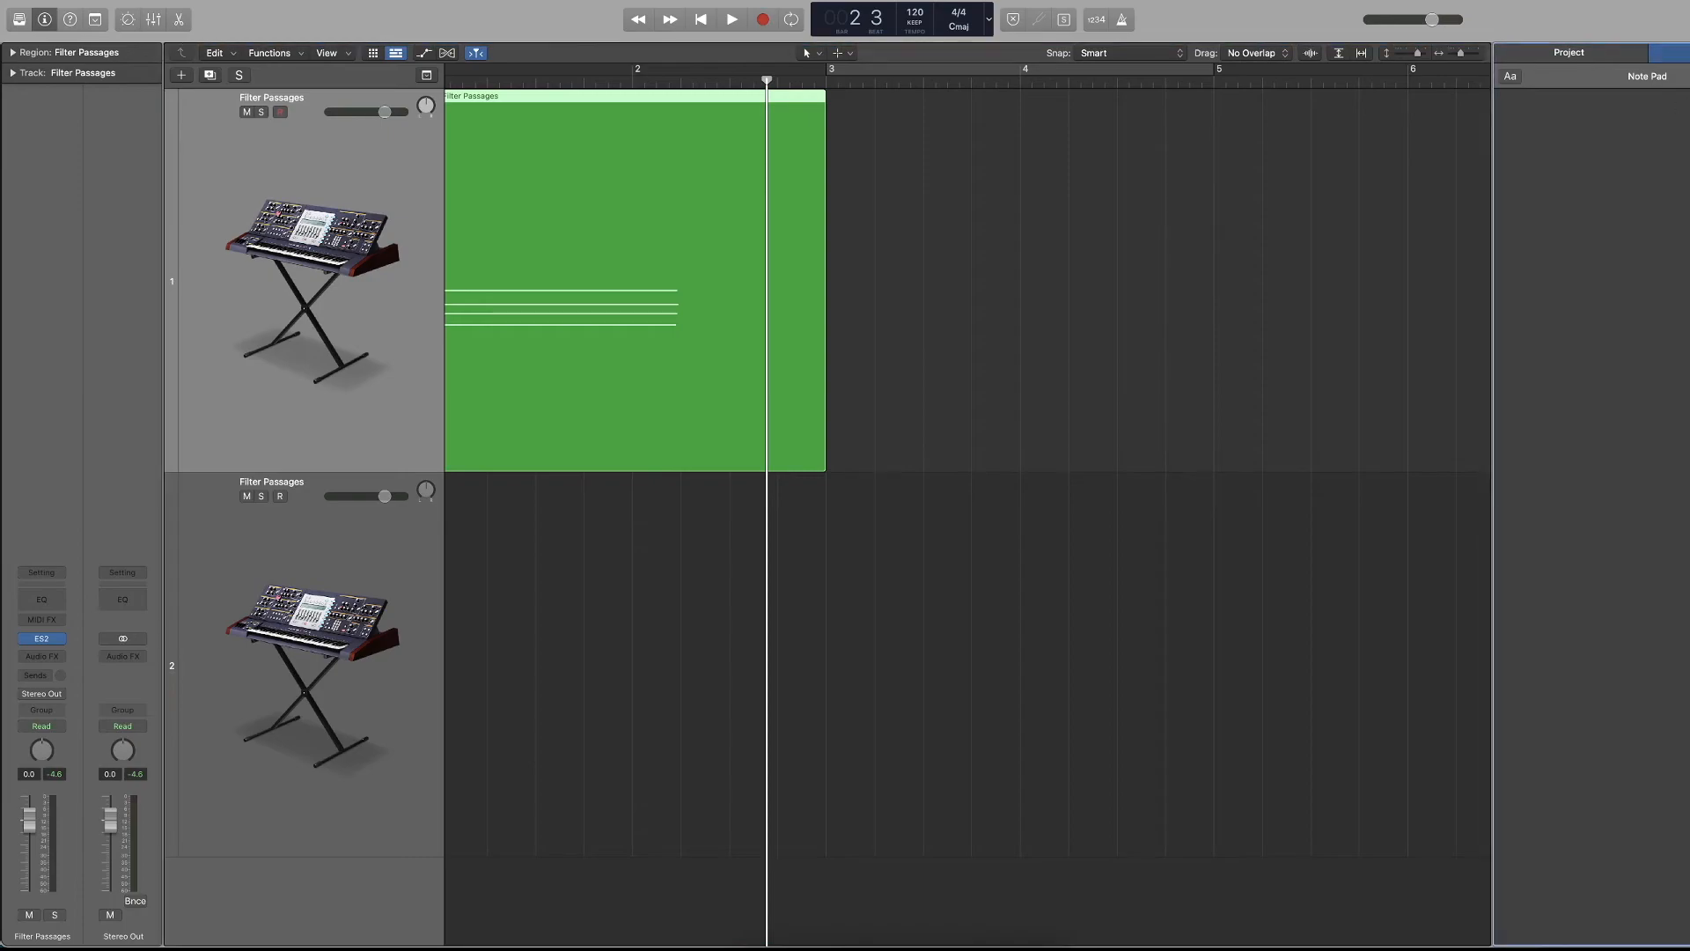
text(gfgfg)
click(198, 595)
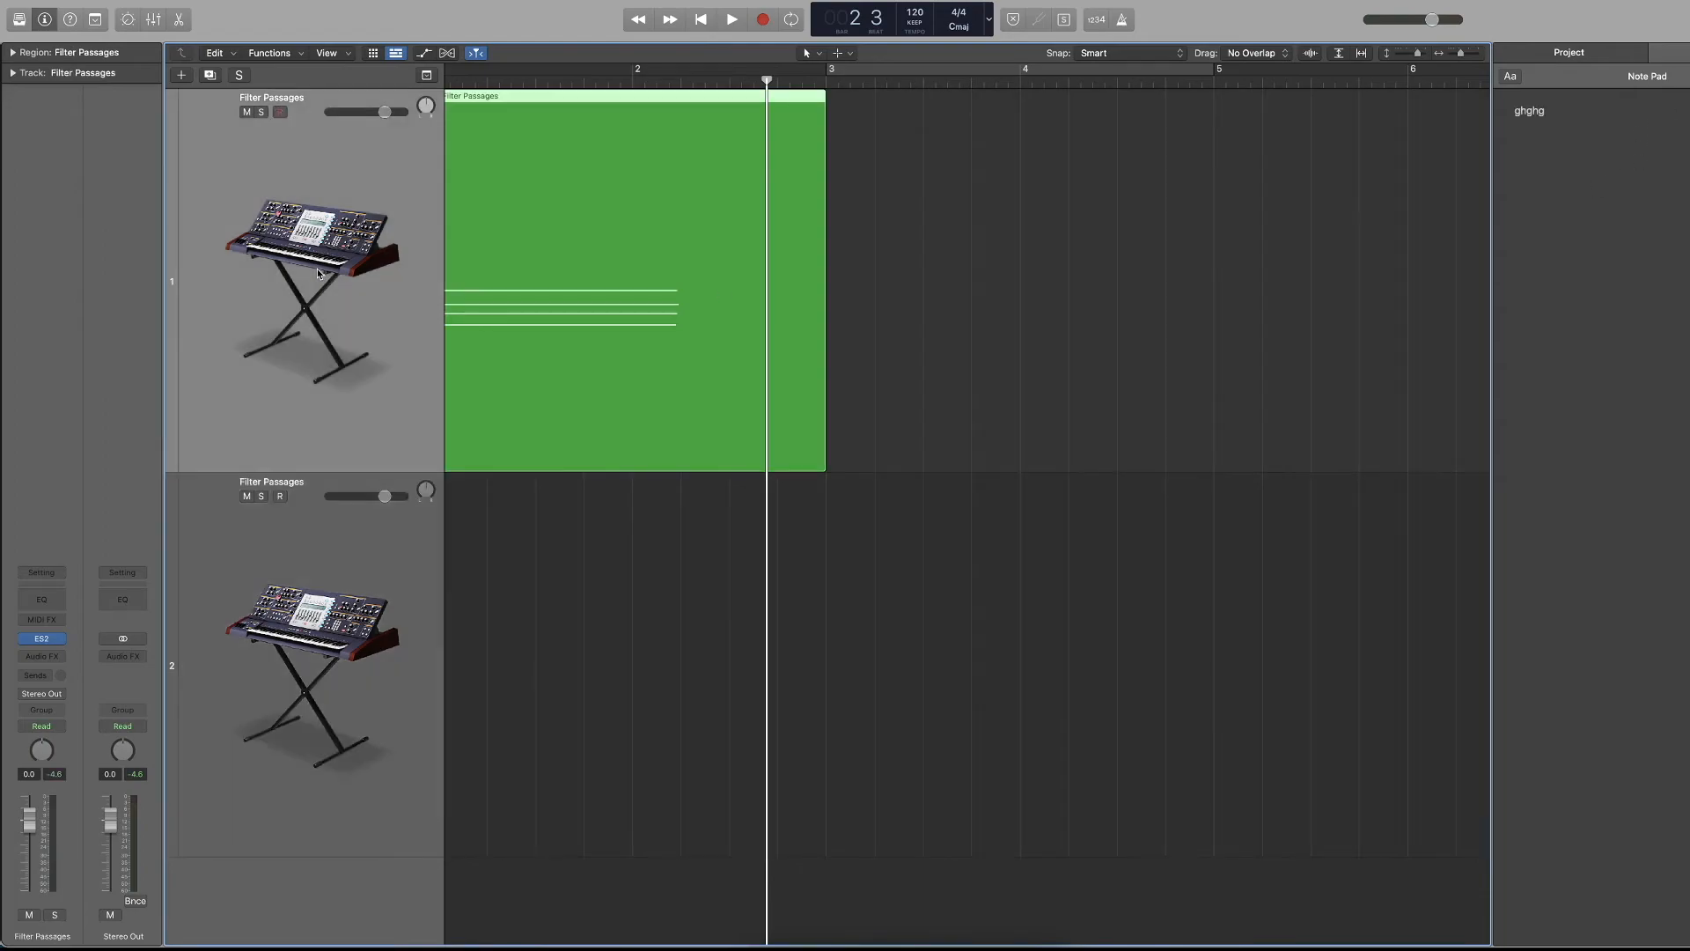
Clear the "ghghg" note and enter "ngngn" in the note pad, selecting each Filter Passages track in turn.
drag(1675, 116, 1405, 110)
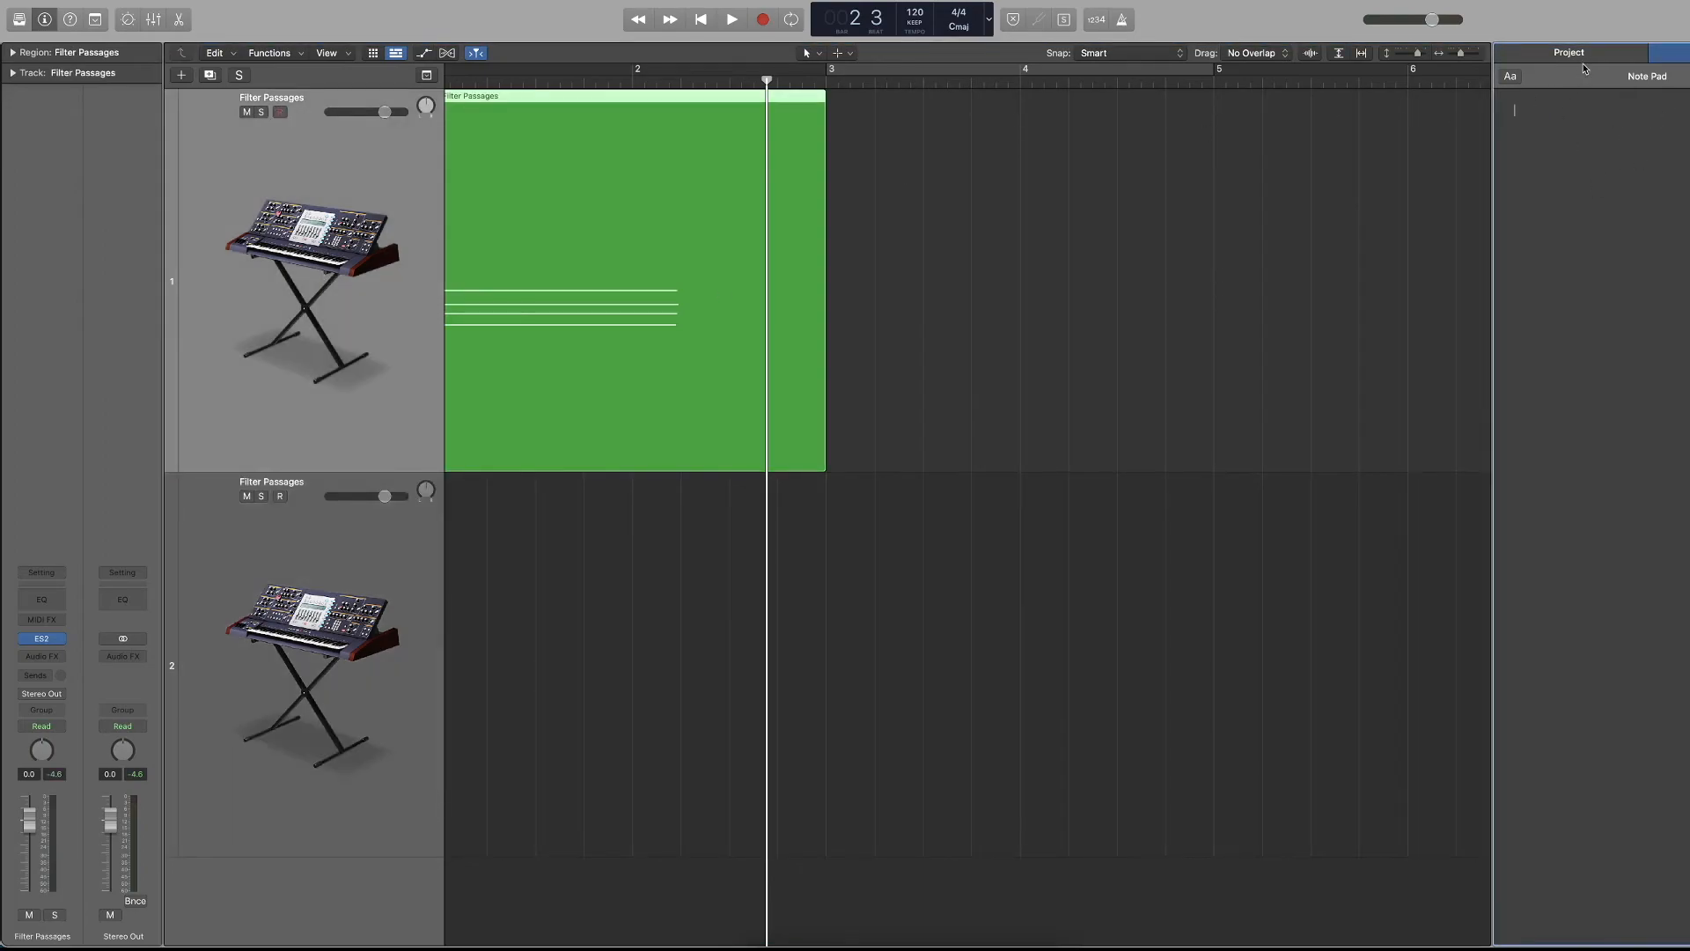
click(343, 579)
click(1524, 229)
text(hngngn)
click(312, 314)
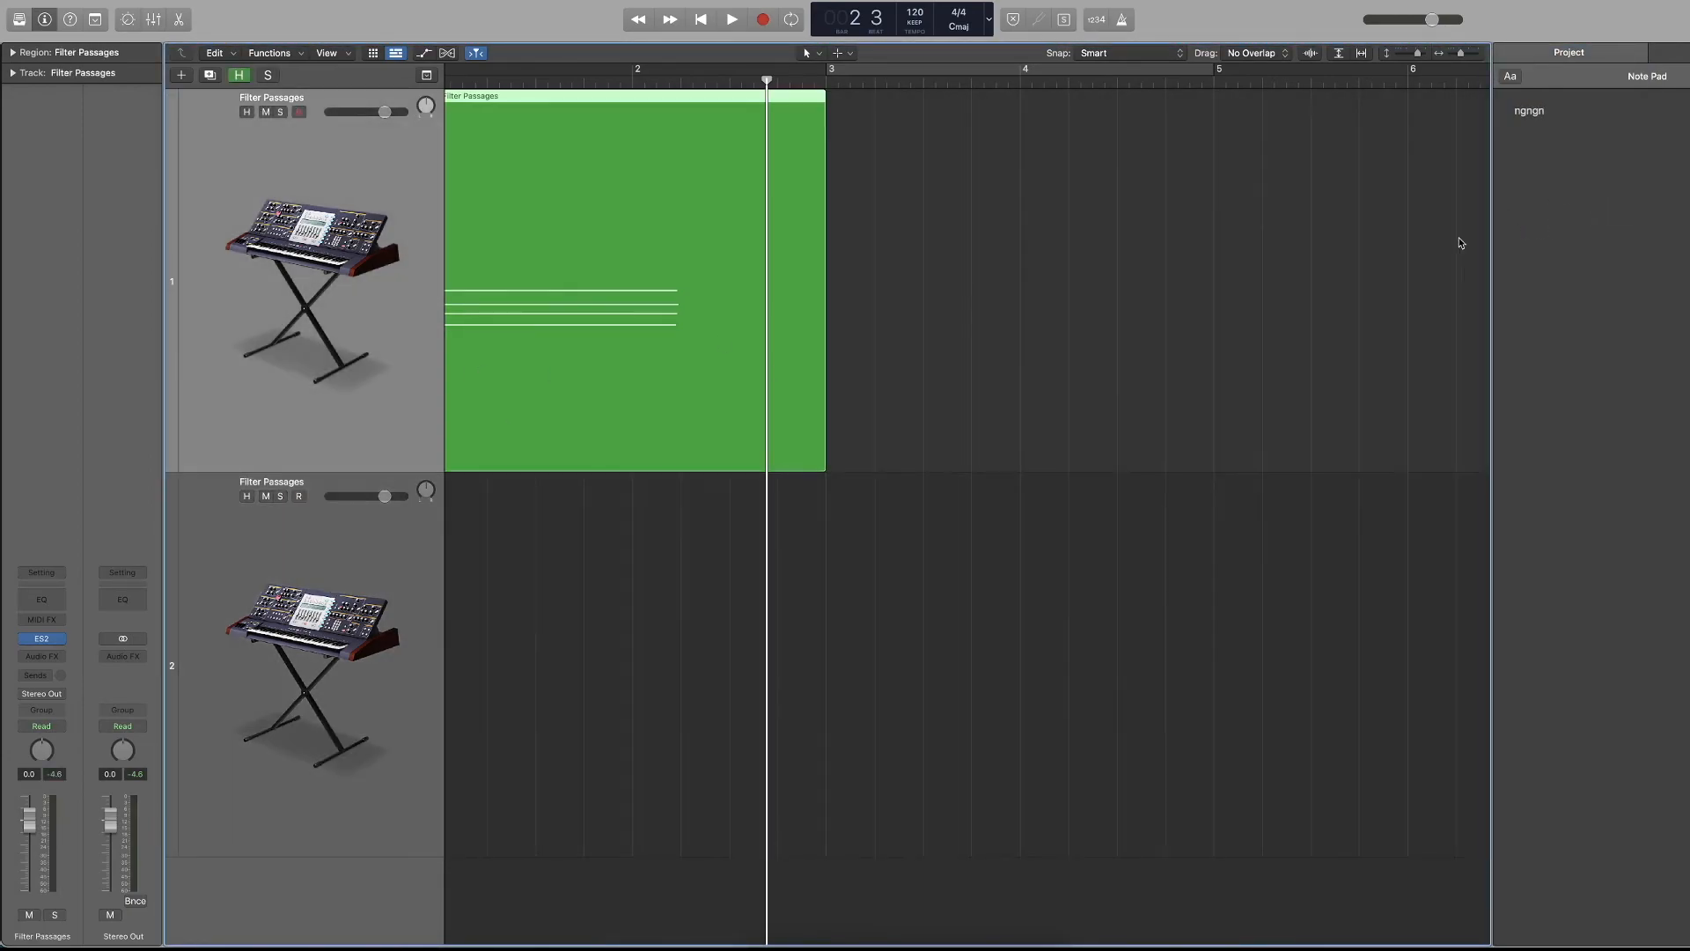
Clear all text from the note pad and return to the tracks area.
click(1553, 117)
key(super+a)
key(BackSpace)
click(1435, 139)
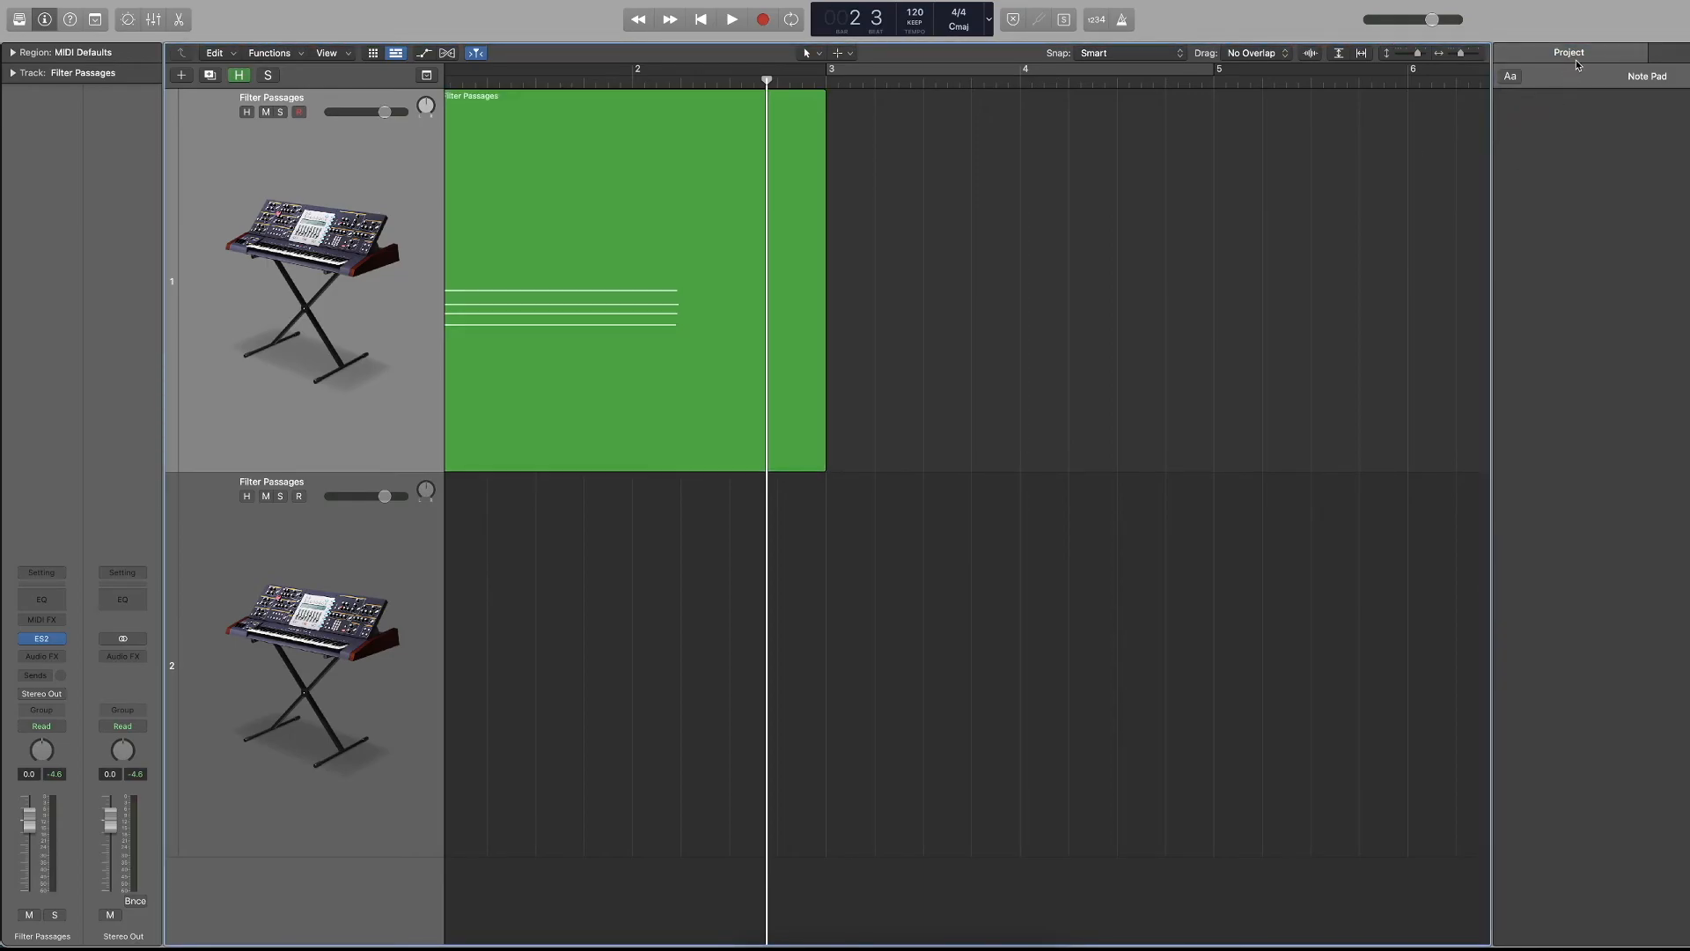
Open the Loop Browser and delete the duplicate Filter Passages track.
key(o)
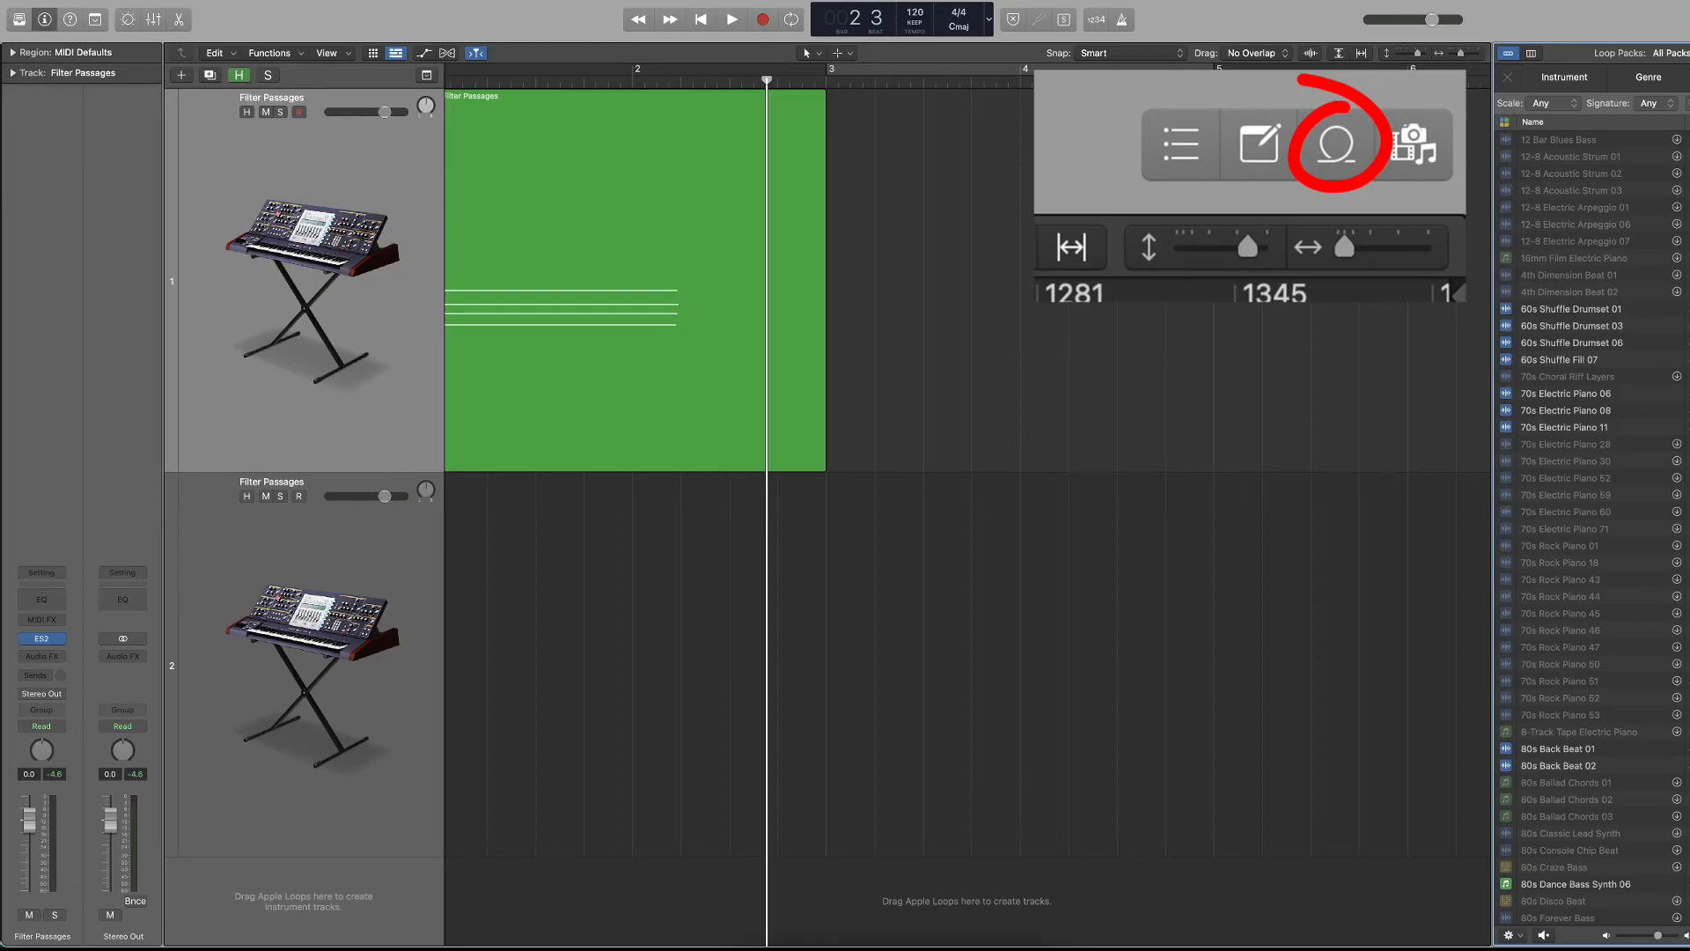
click(368, 635)
key(Delete)
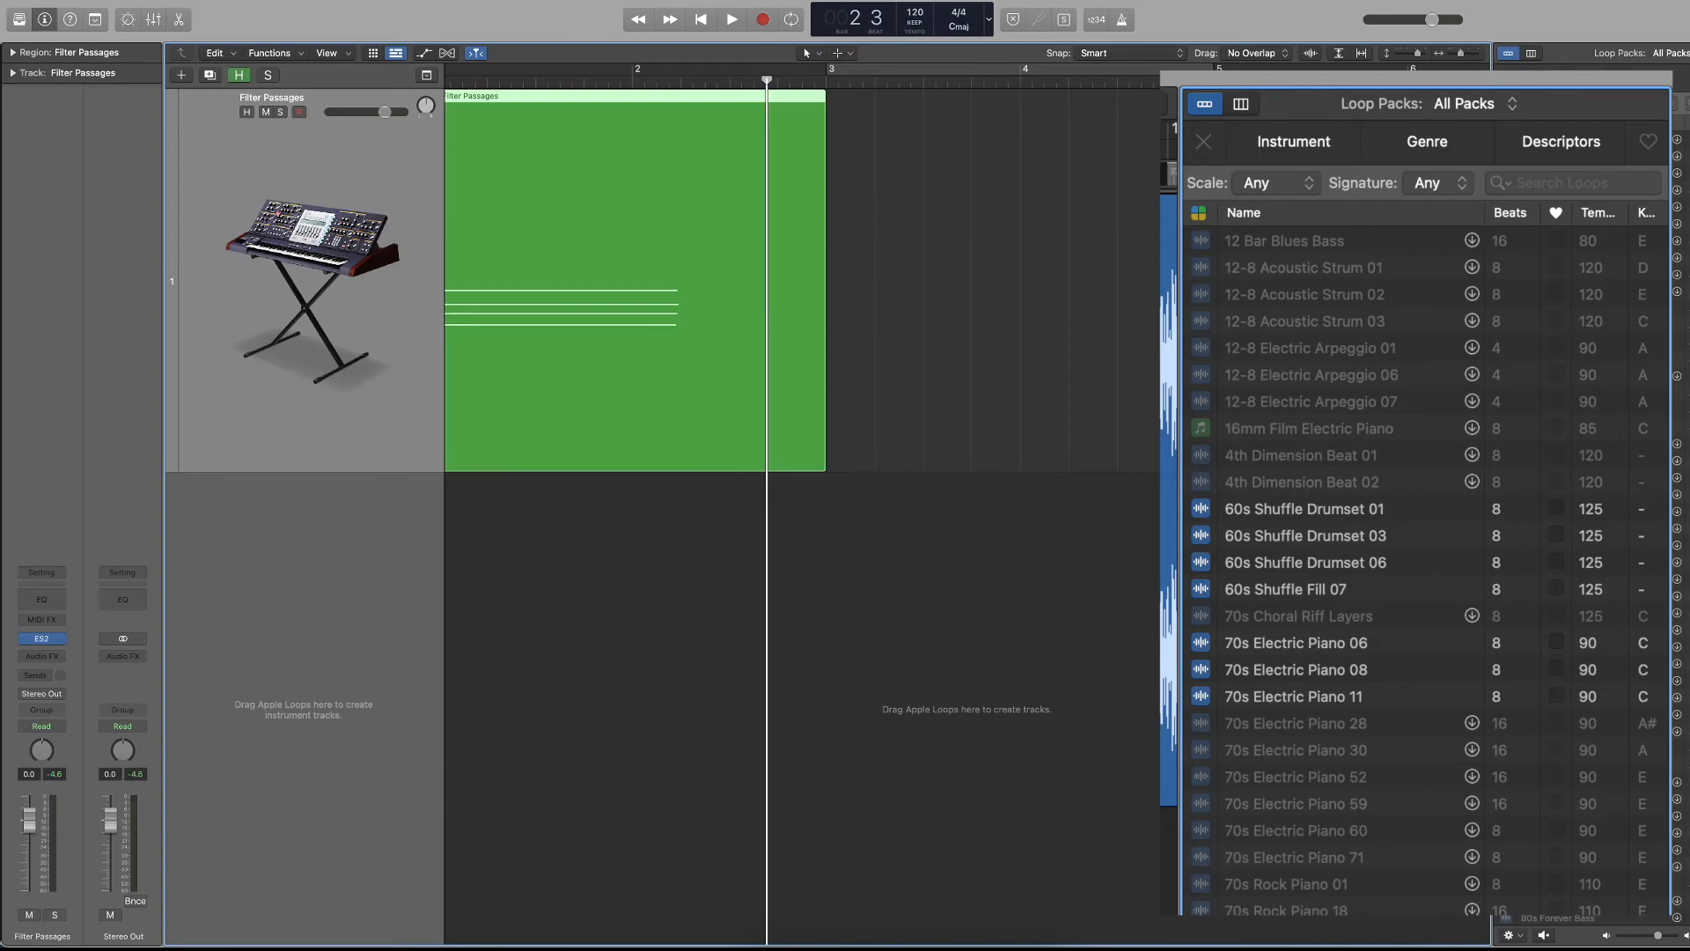
Add the 60s Shuffle Drumset 01 loop at bar 1 on a new track below Filter Passages, and play both from the start.
drag(1571, 309, 398, 659)
key(Return)
key(space)
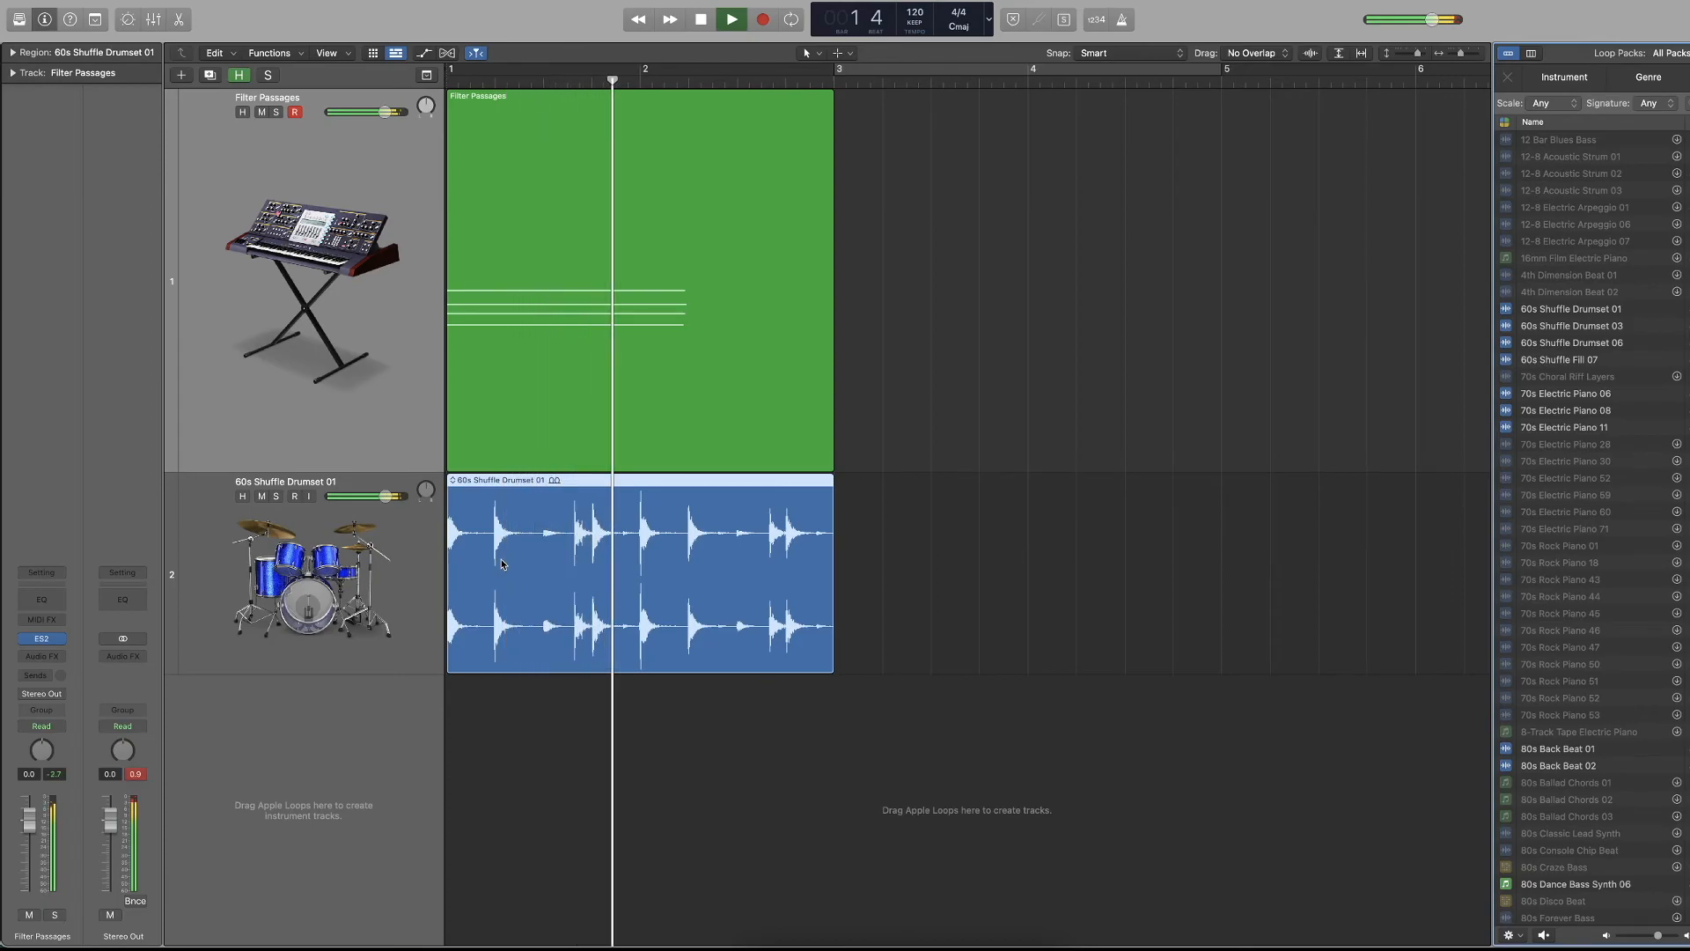
key(space)
key(Return)
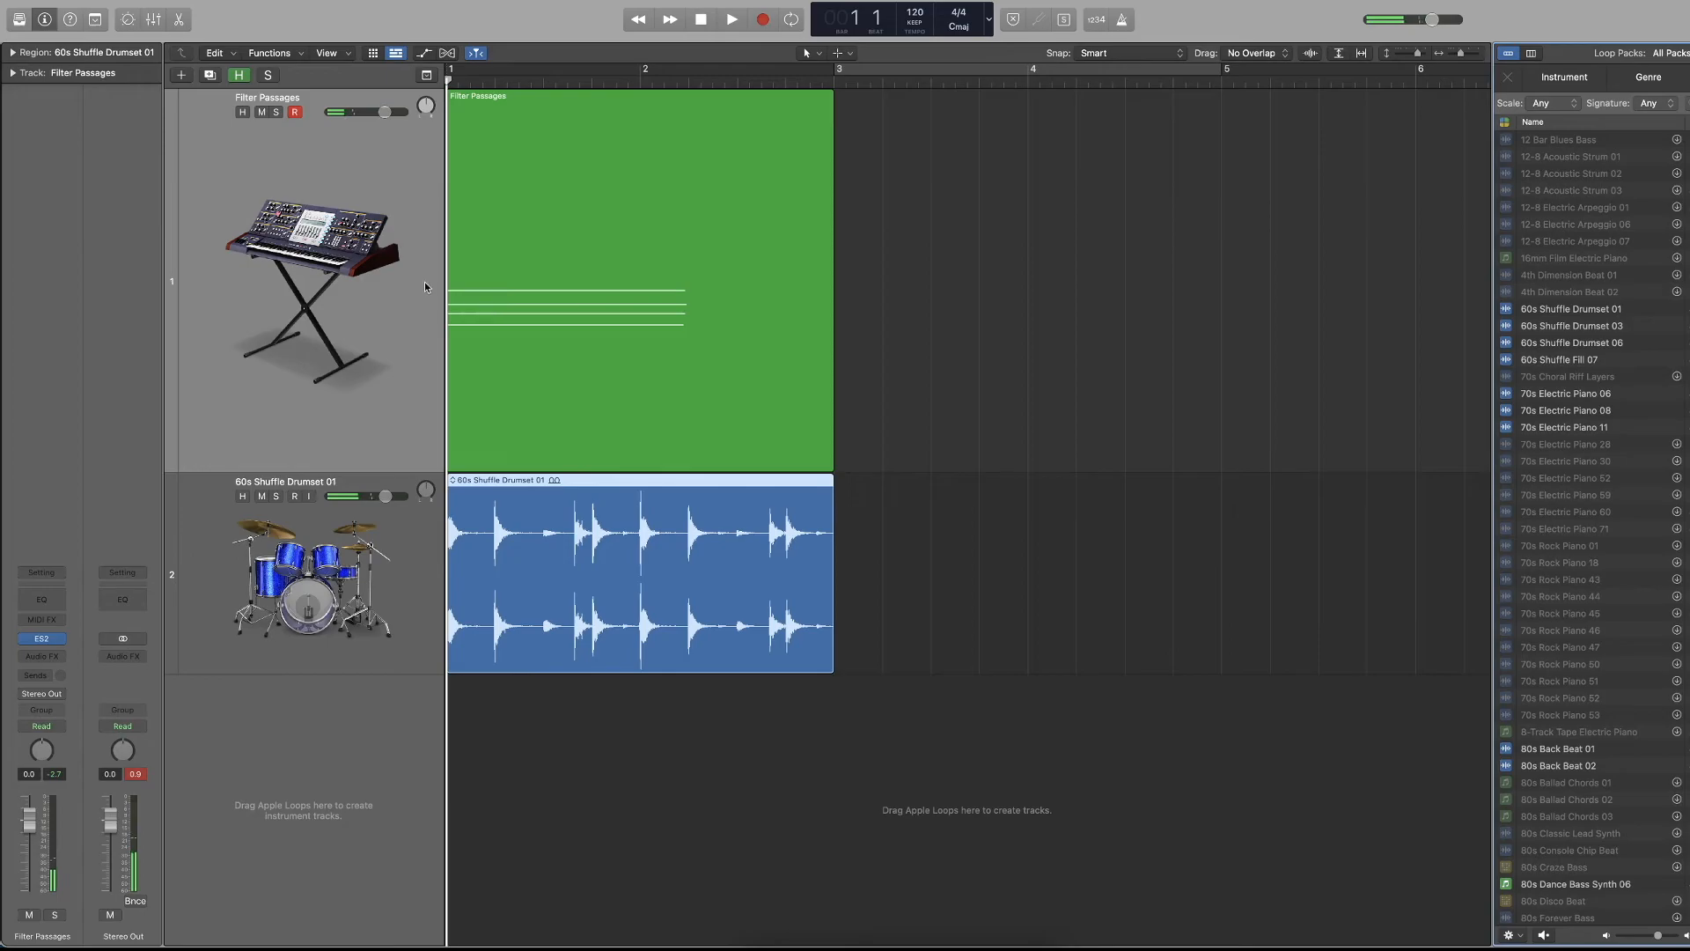
key(space)
key(Return)
scroll(1590, 528, down, 20)
scroll(1682, 554, down, 20)
scroll(1616, 562, up, 20)
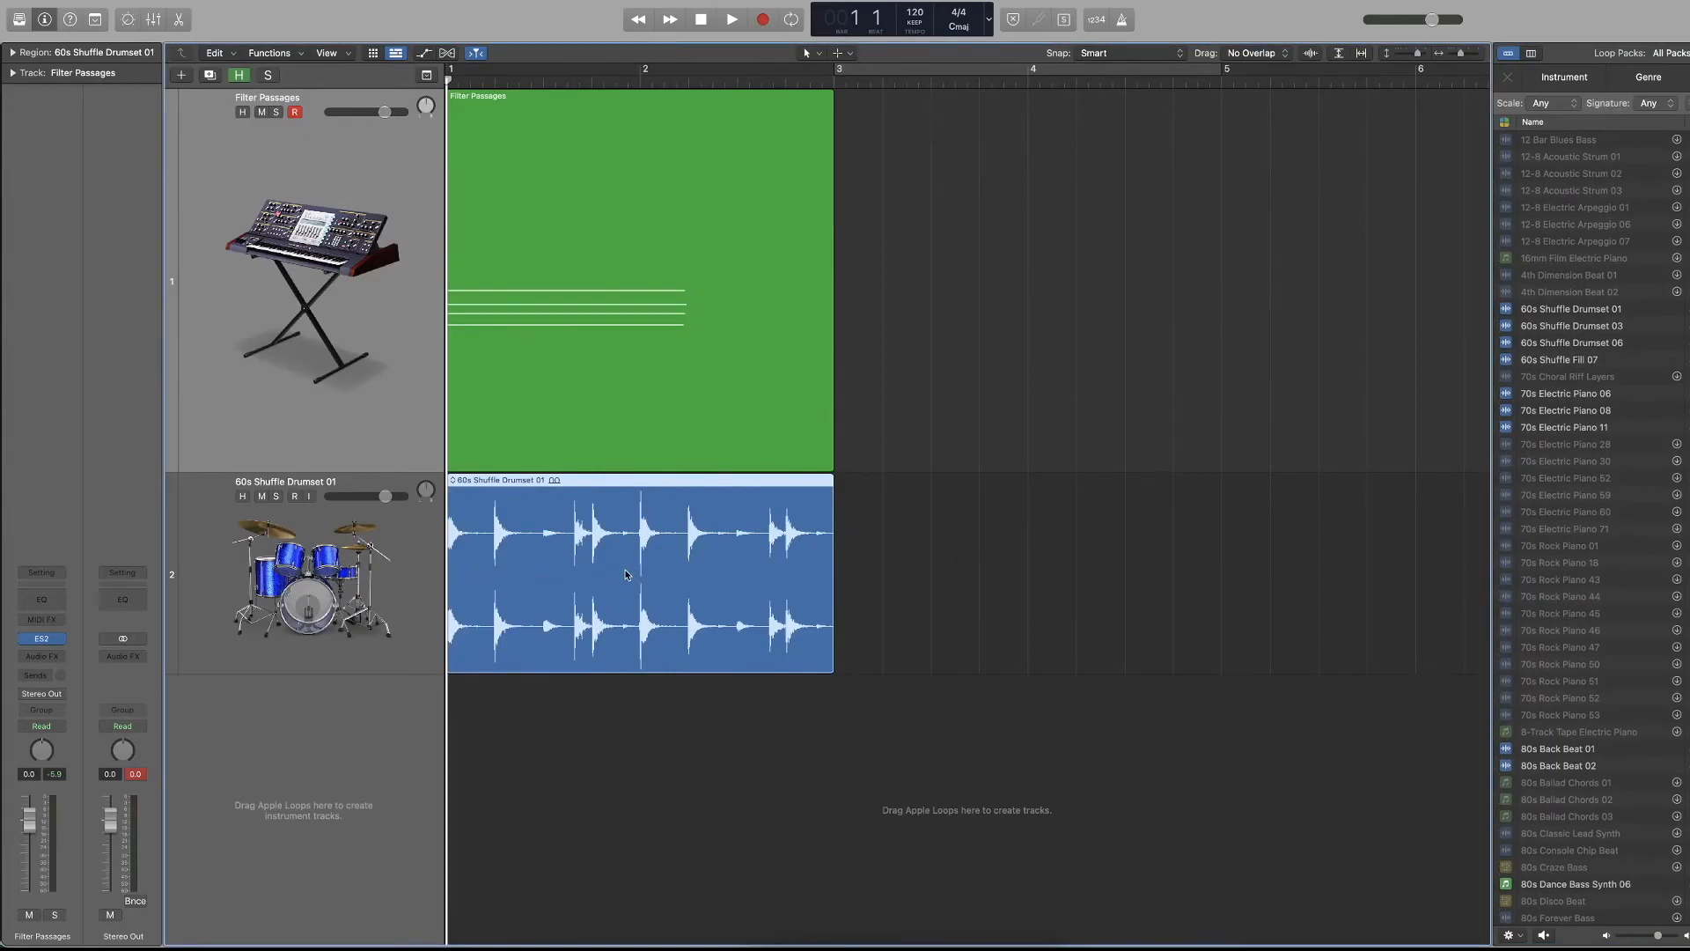
Shorten the drum loop to its first hit, copy it so four hits fill bar 1, and play the result.
drag(838, 498, 817, 533)
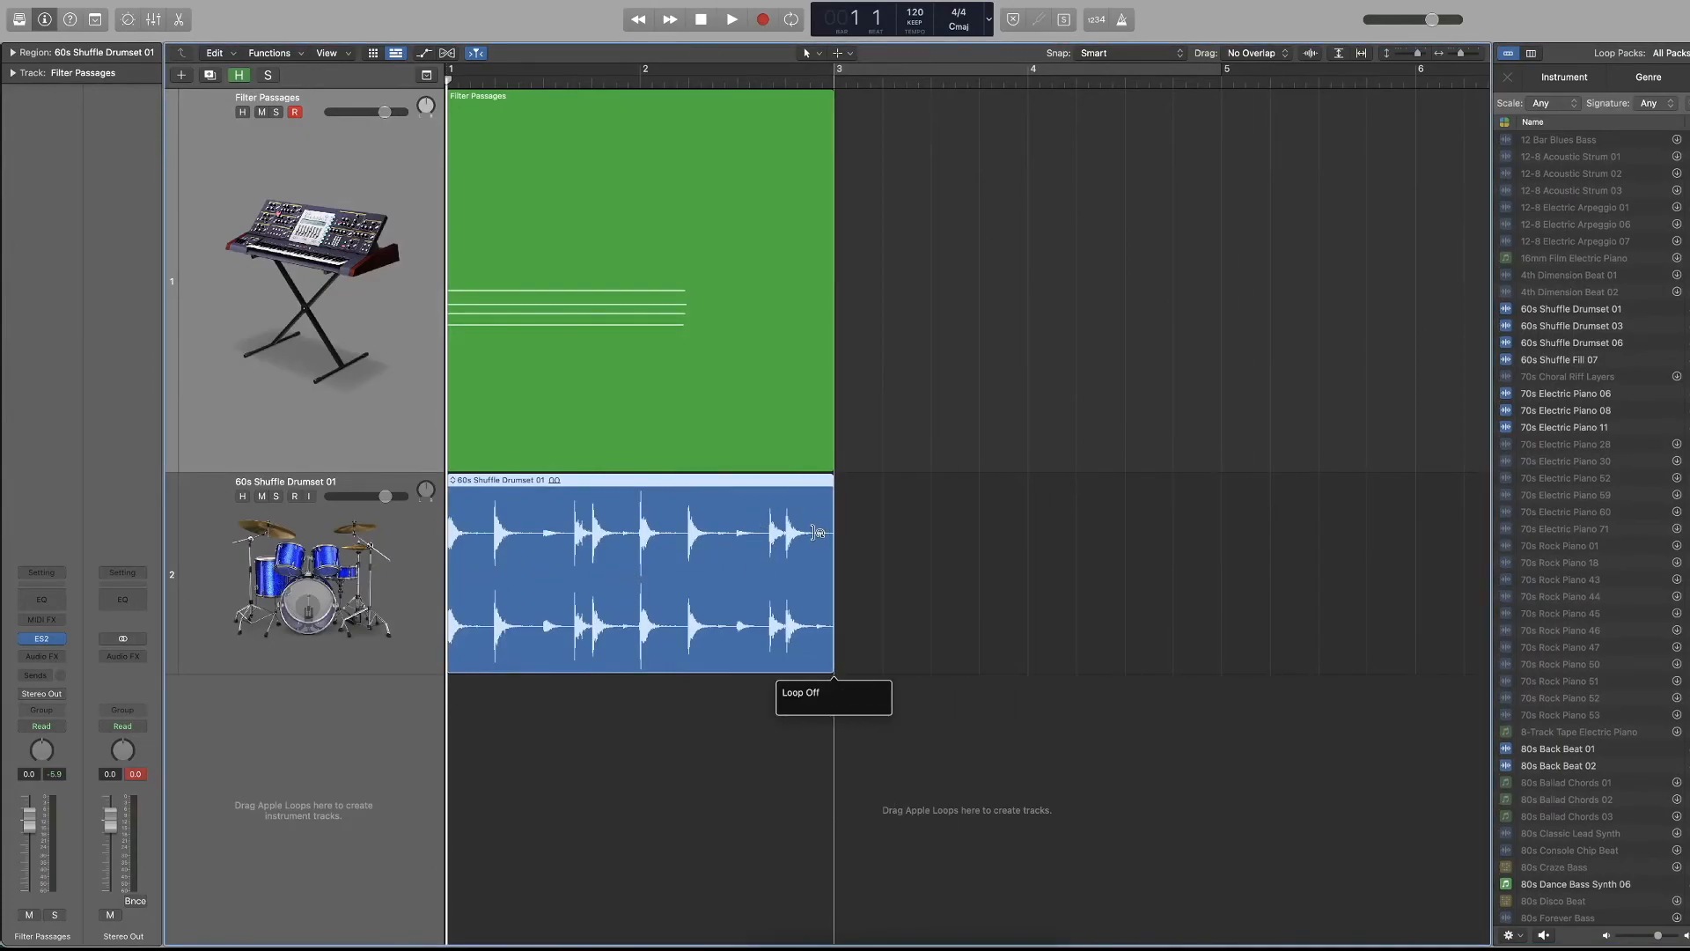
drag(831, 670, 473, 677)
drag(463, 536, 512, 536)
drag(619, 519, 462, 565)
drag(462, 565, 564, 565)
key(space)
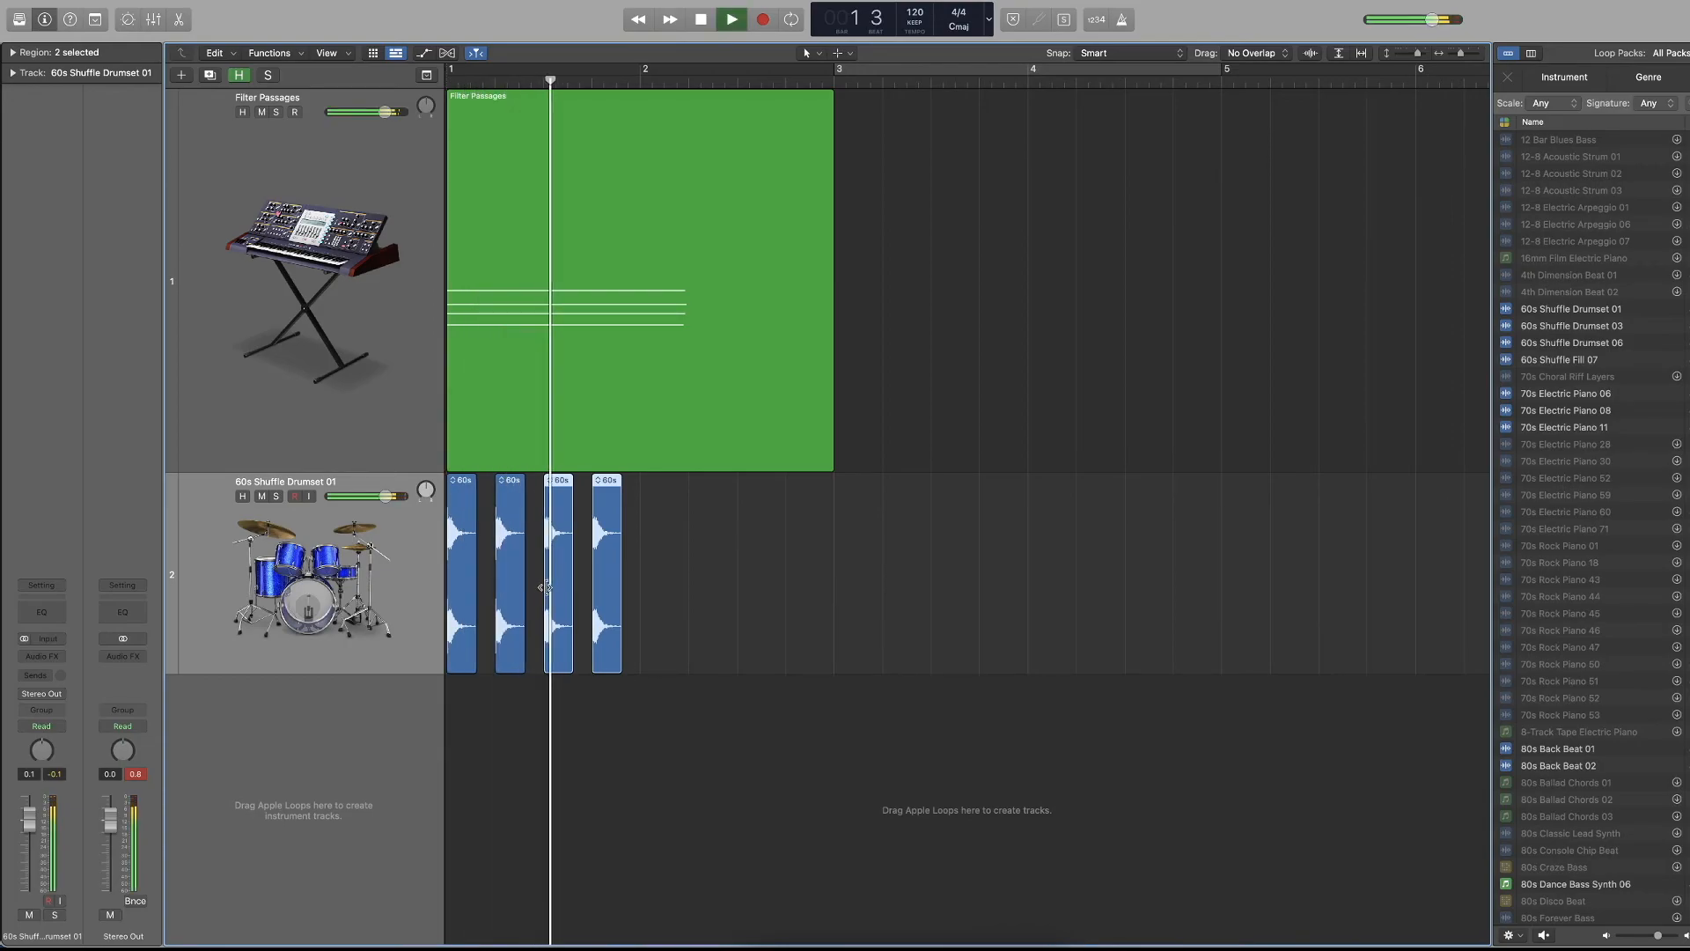
Delete the four drum hit regions and the empty 60s Shuffle Drumset 01 track.
drag(691, 537, 510, 648)
key(Delete)
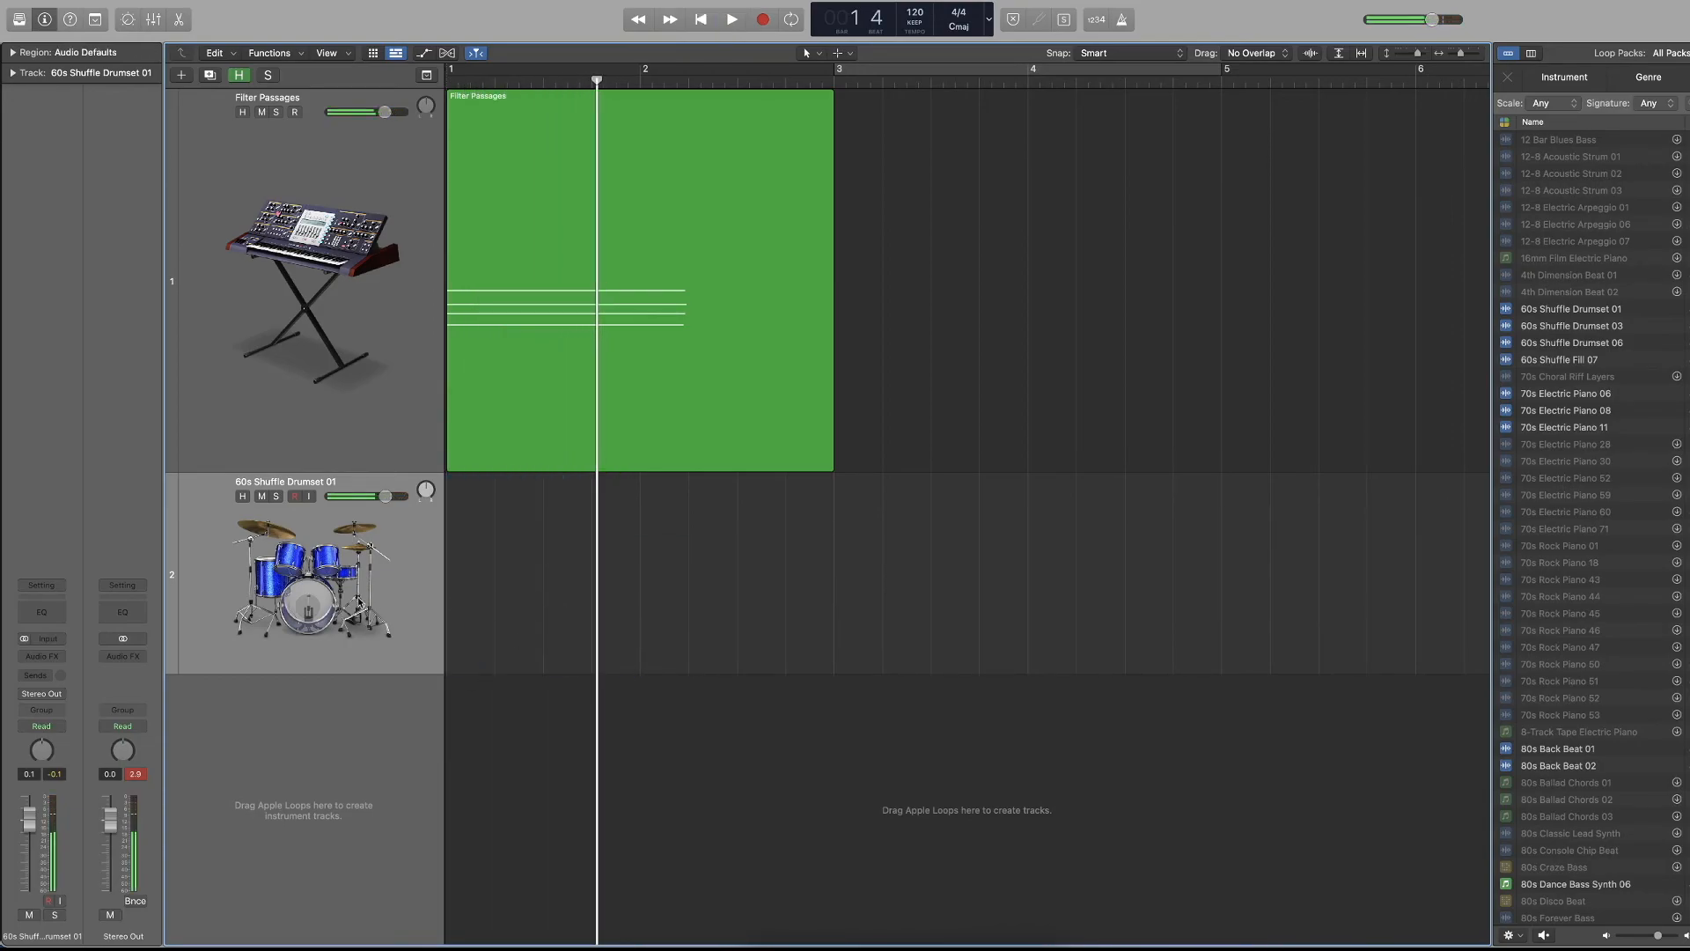
key(Delete)
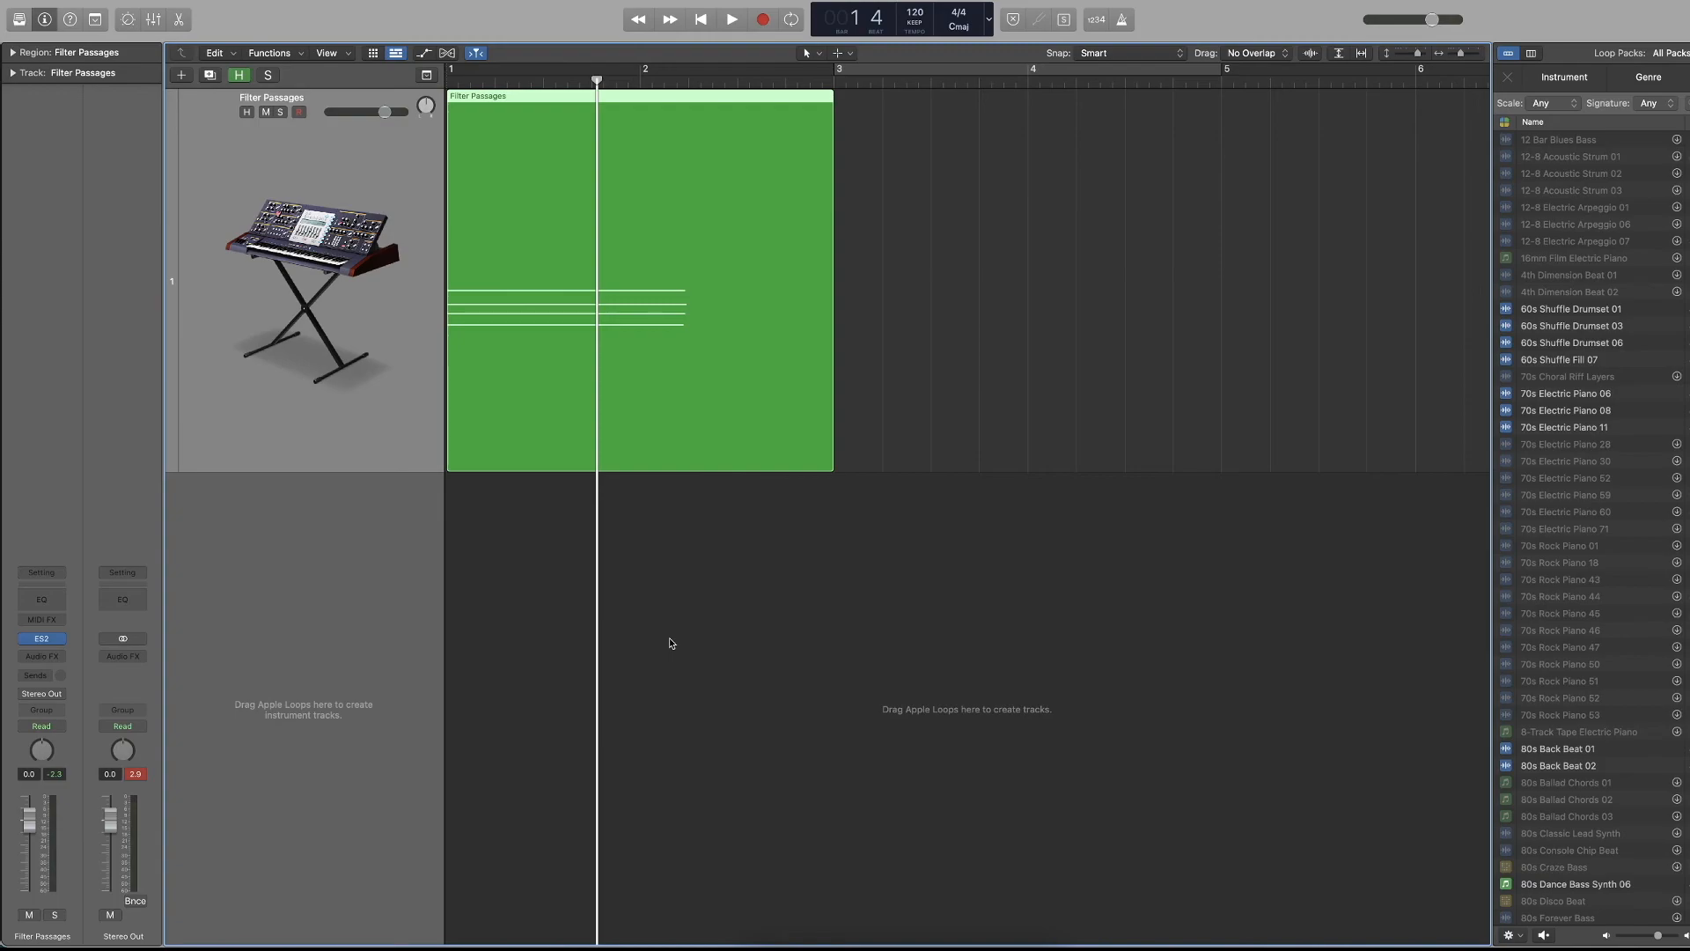
Close and reopen the Loop Browser, add the 60s Shuffle Fill 07 loop at bar 1 on a new track, and play it.
scroll(901, 467, left, 1)
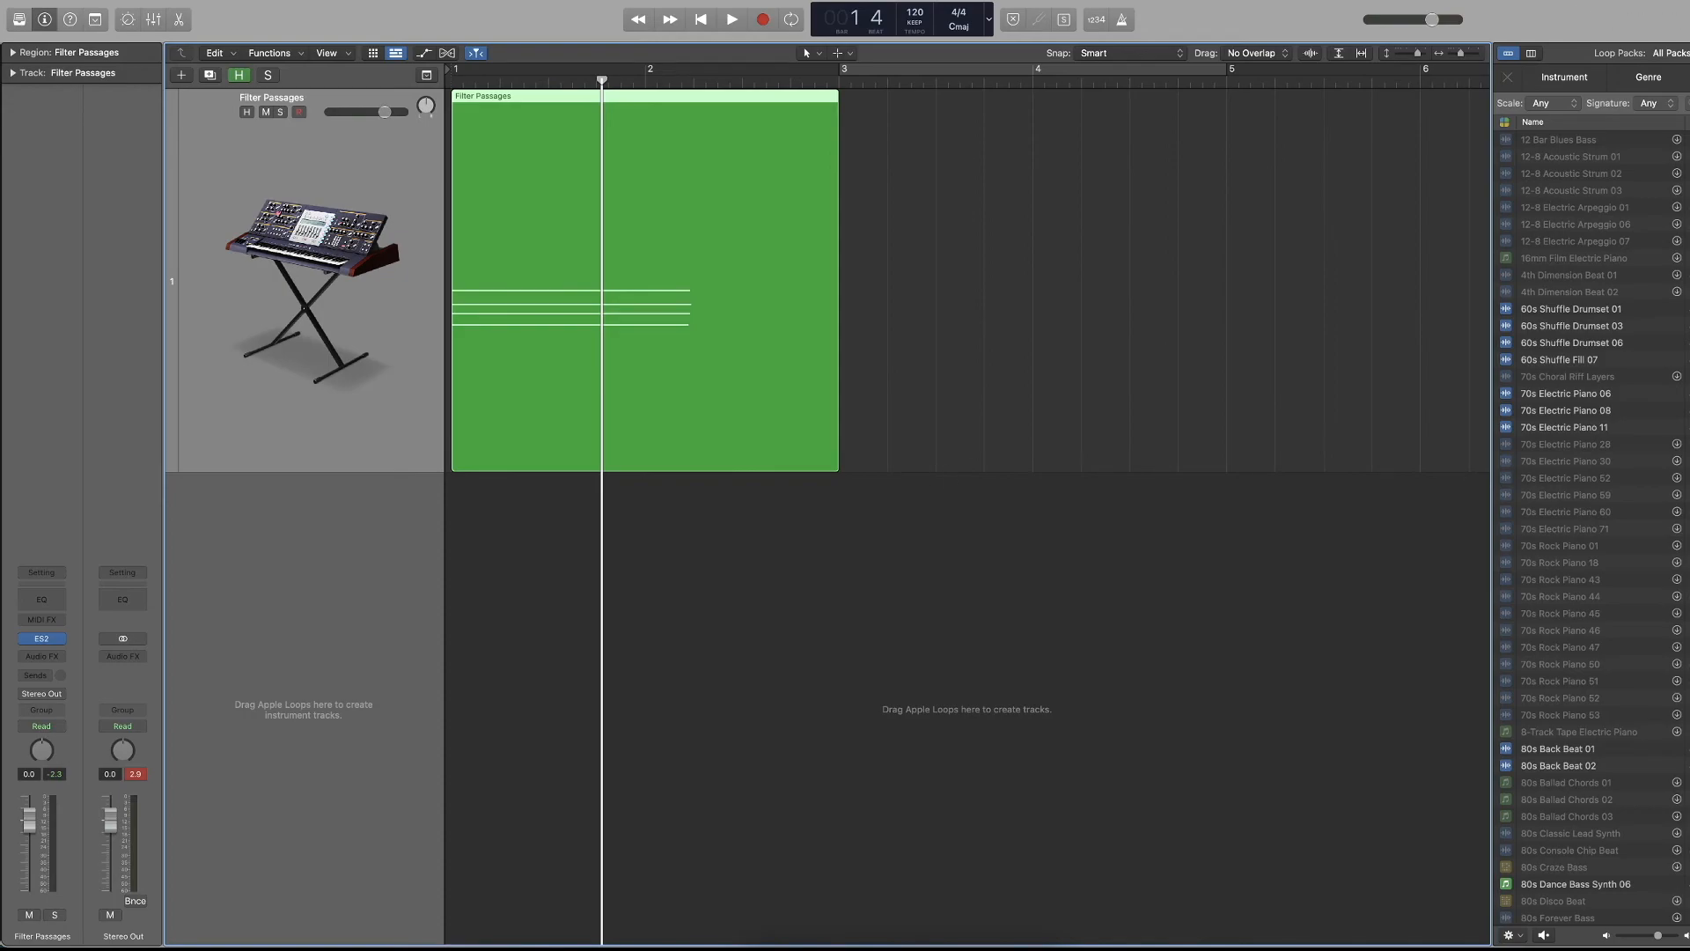
key(o)
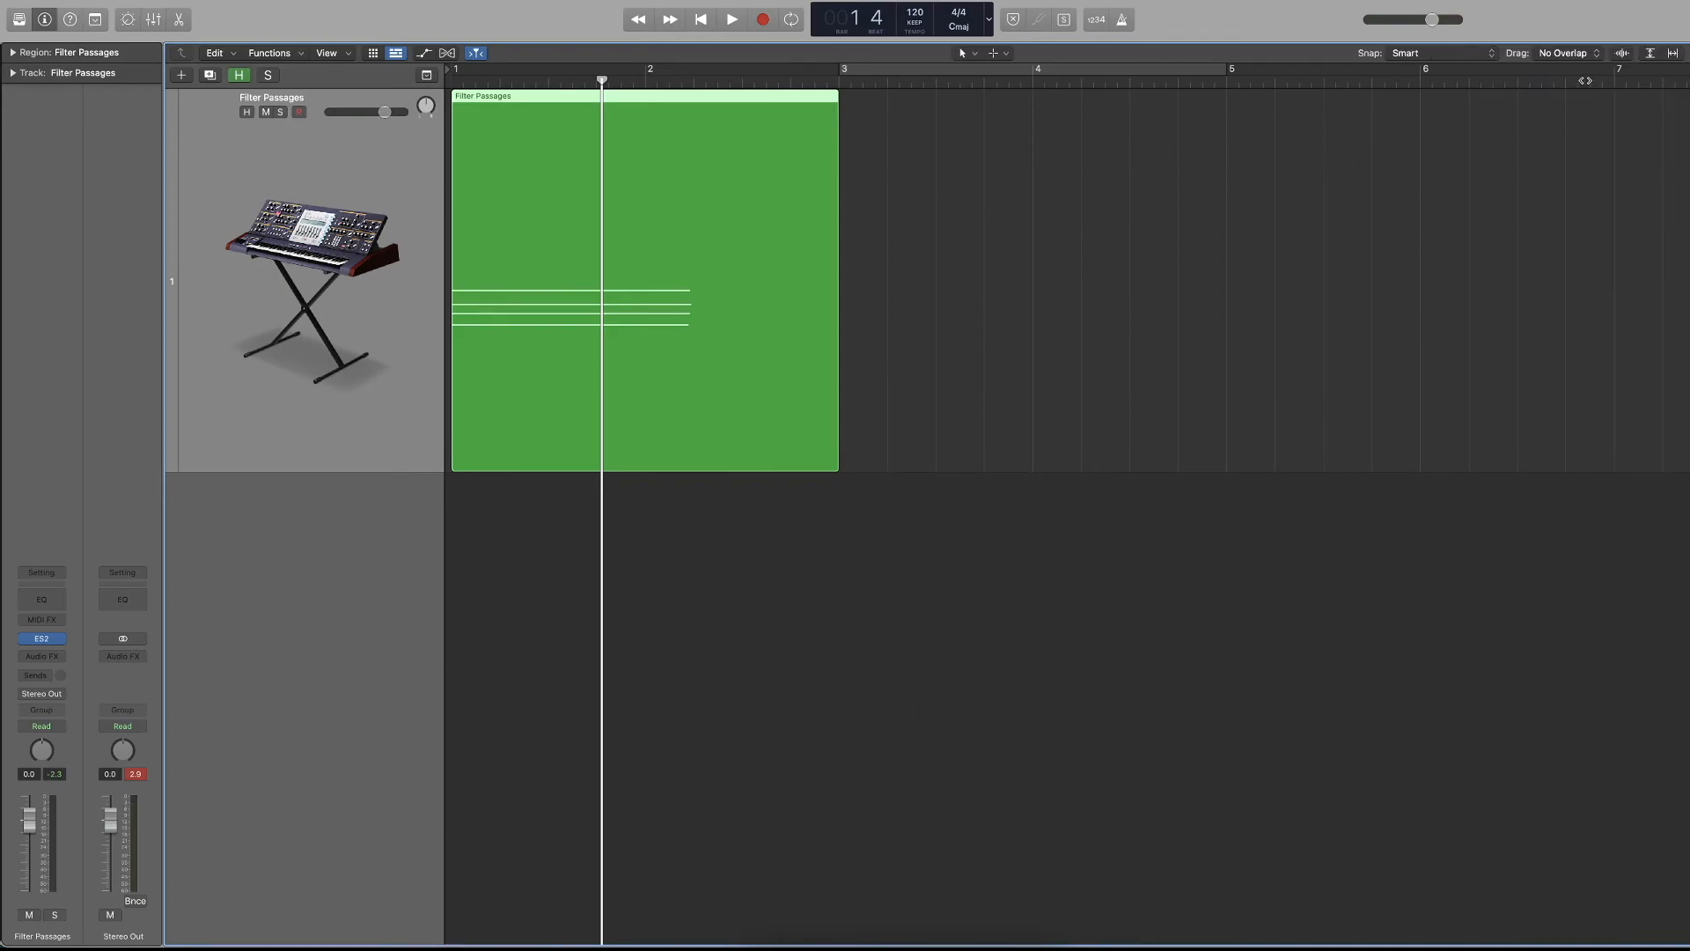
click(1624, 55)
key(o)
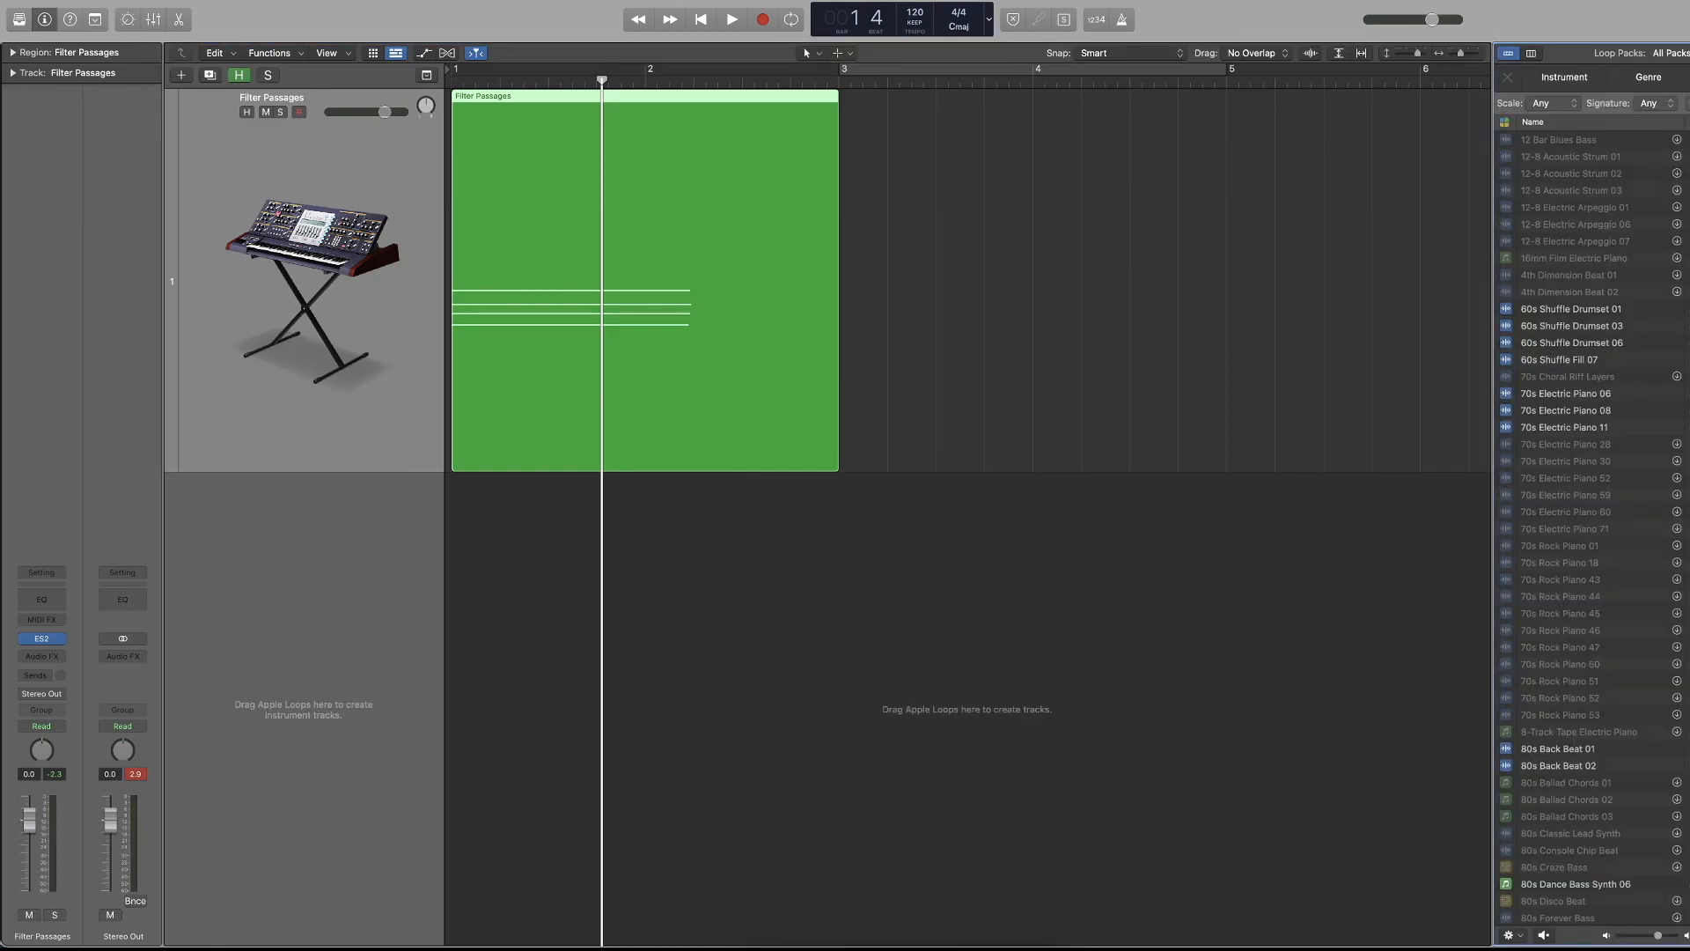
drag(1578, 364, 444, 616)
key(space)
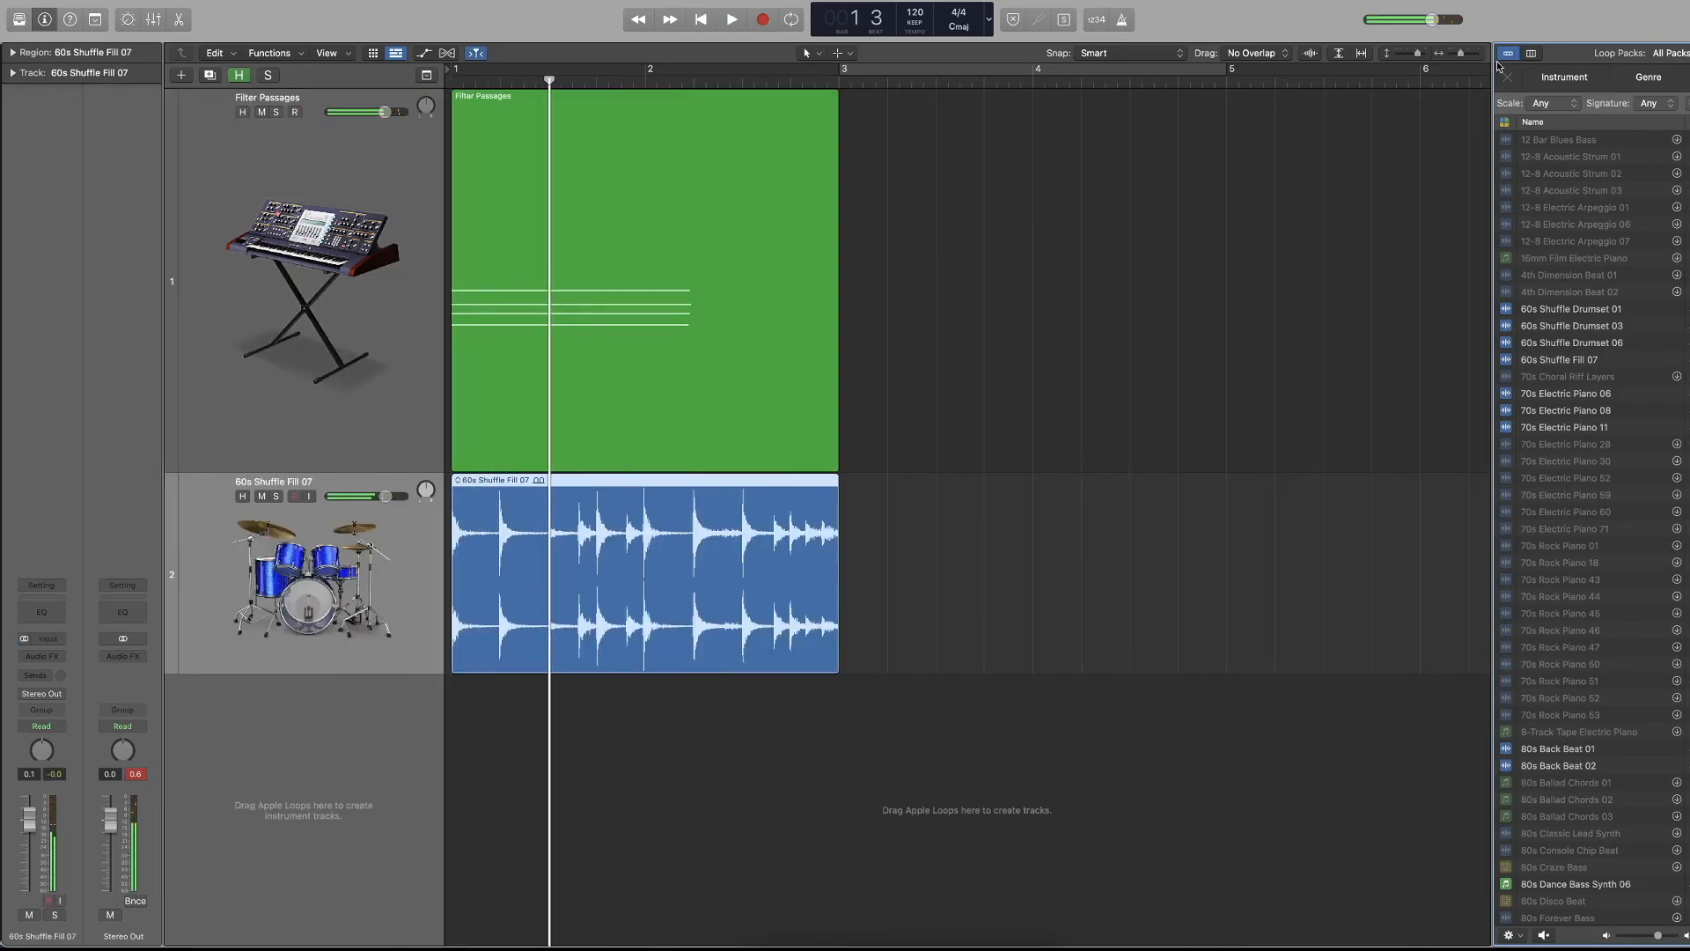
Toggle waveform zoom on and off, and trim the 60s Shuffle Fill 07 region to end just before beat 3 of bar 1.
click(1310, 53)
click(1312, 55)
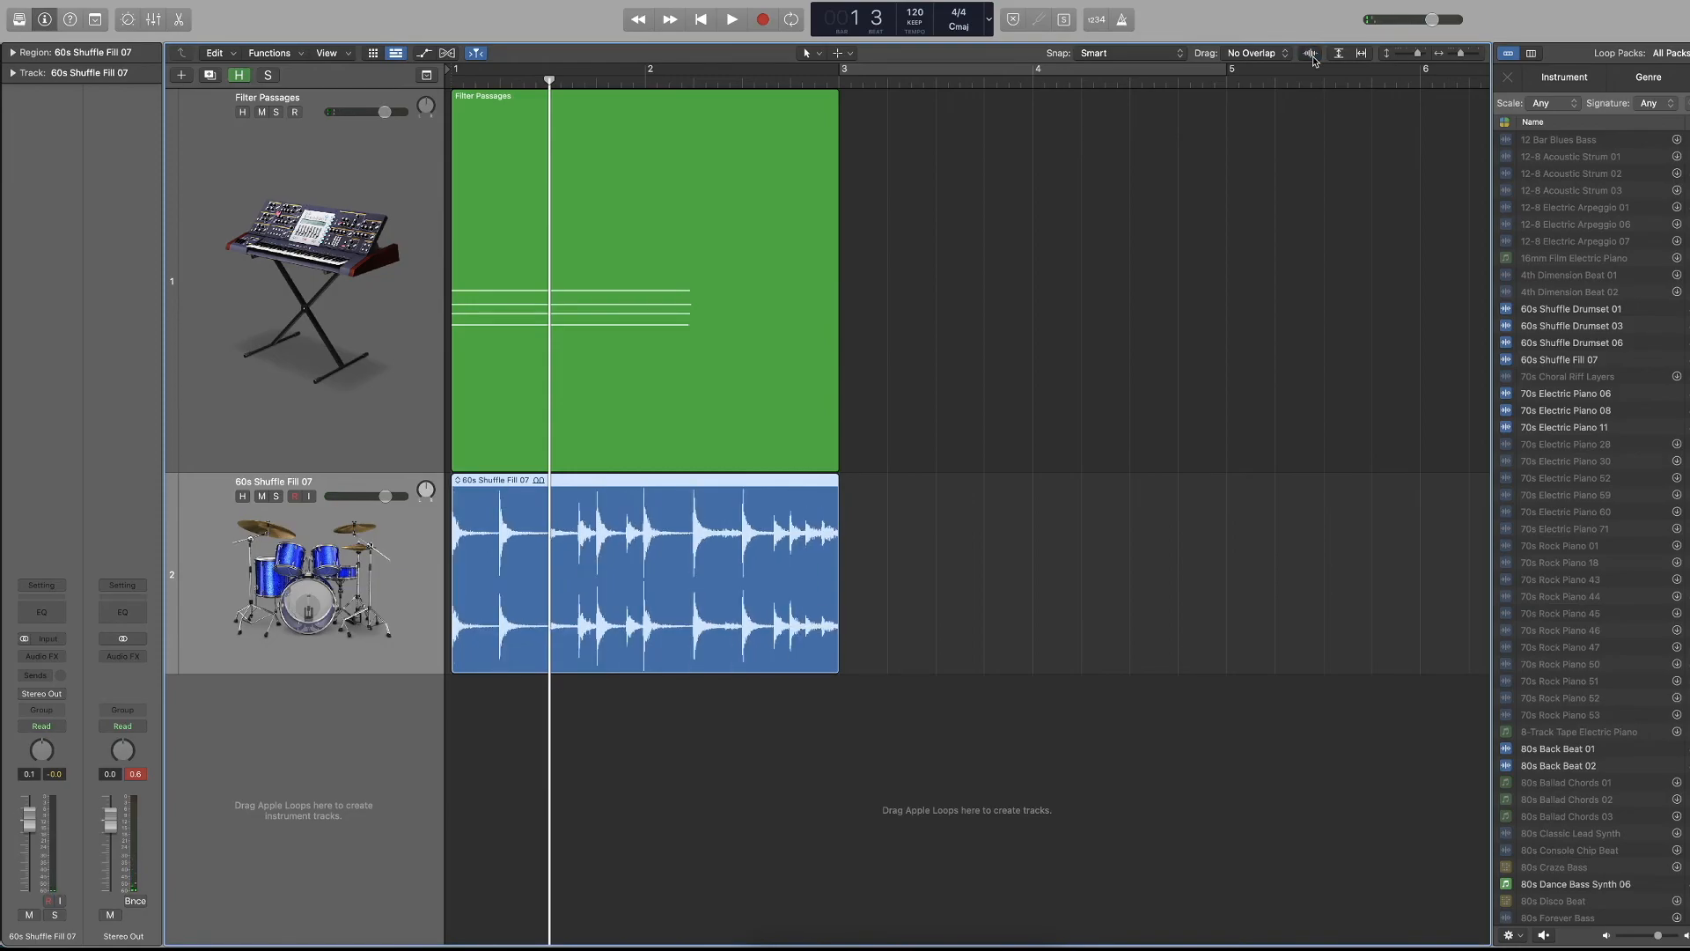
key(super+Right)
key(super+Right)
key(super+Right)
key(super+Right)
key(super+Right)
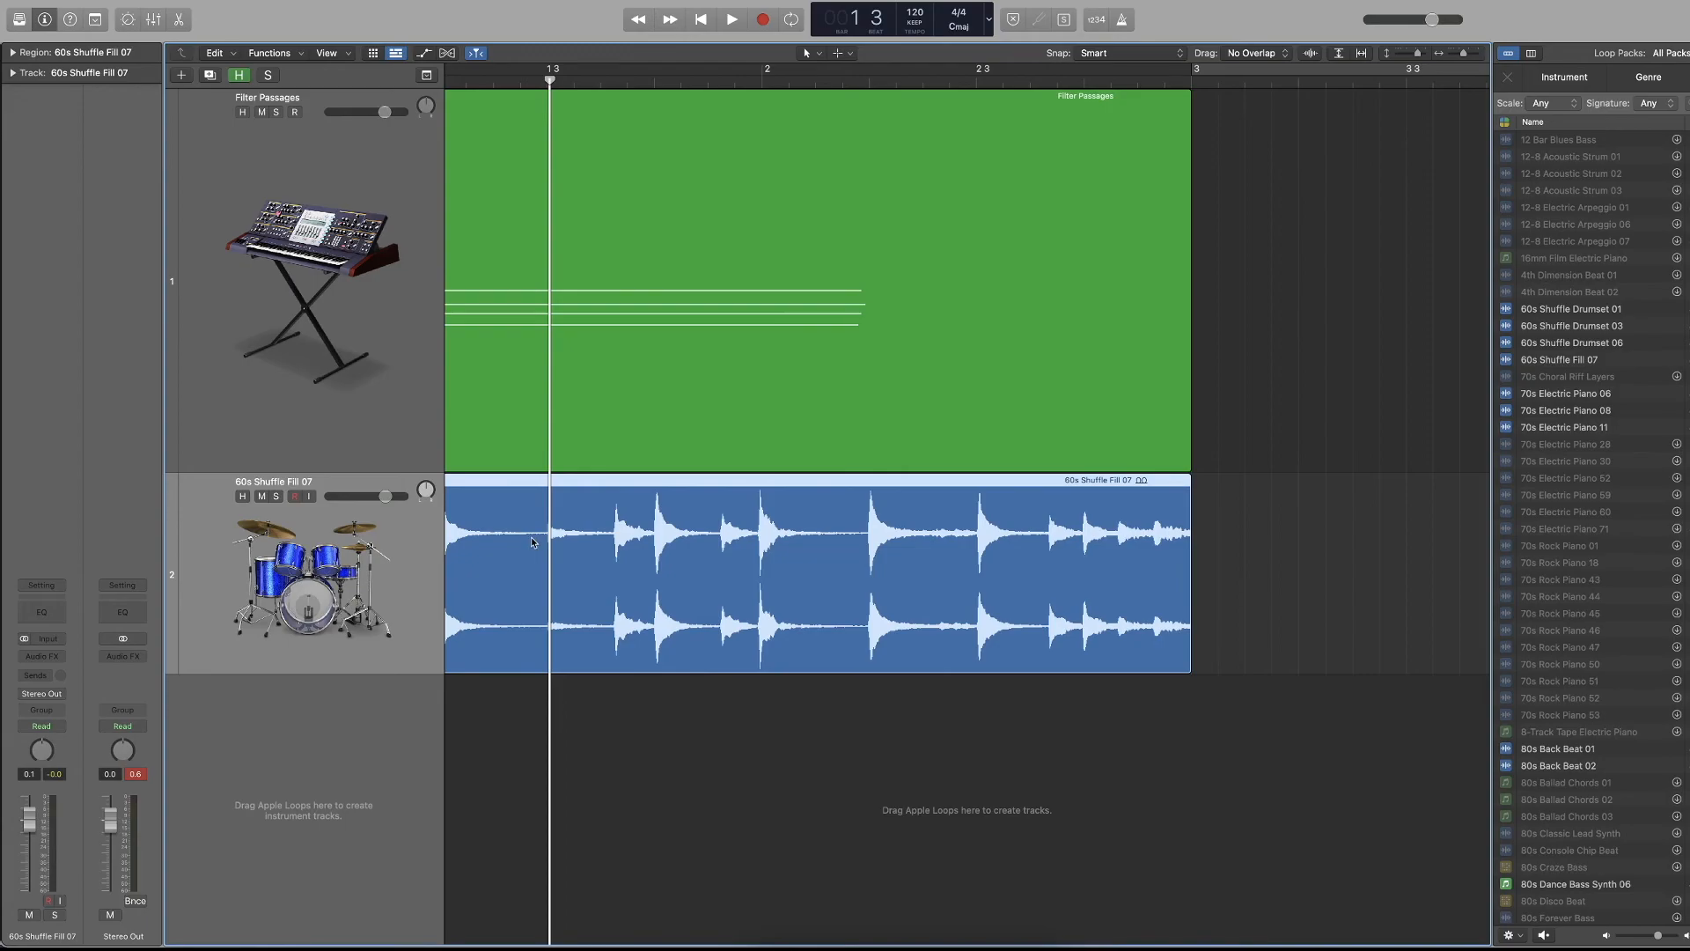
scroll(532, 541, left, 3)
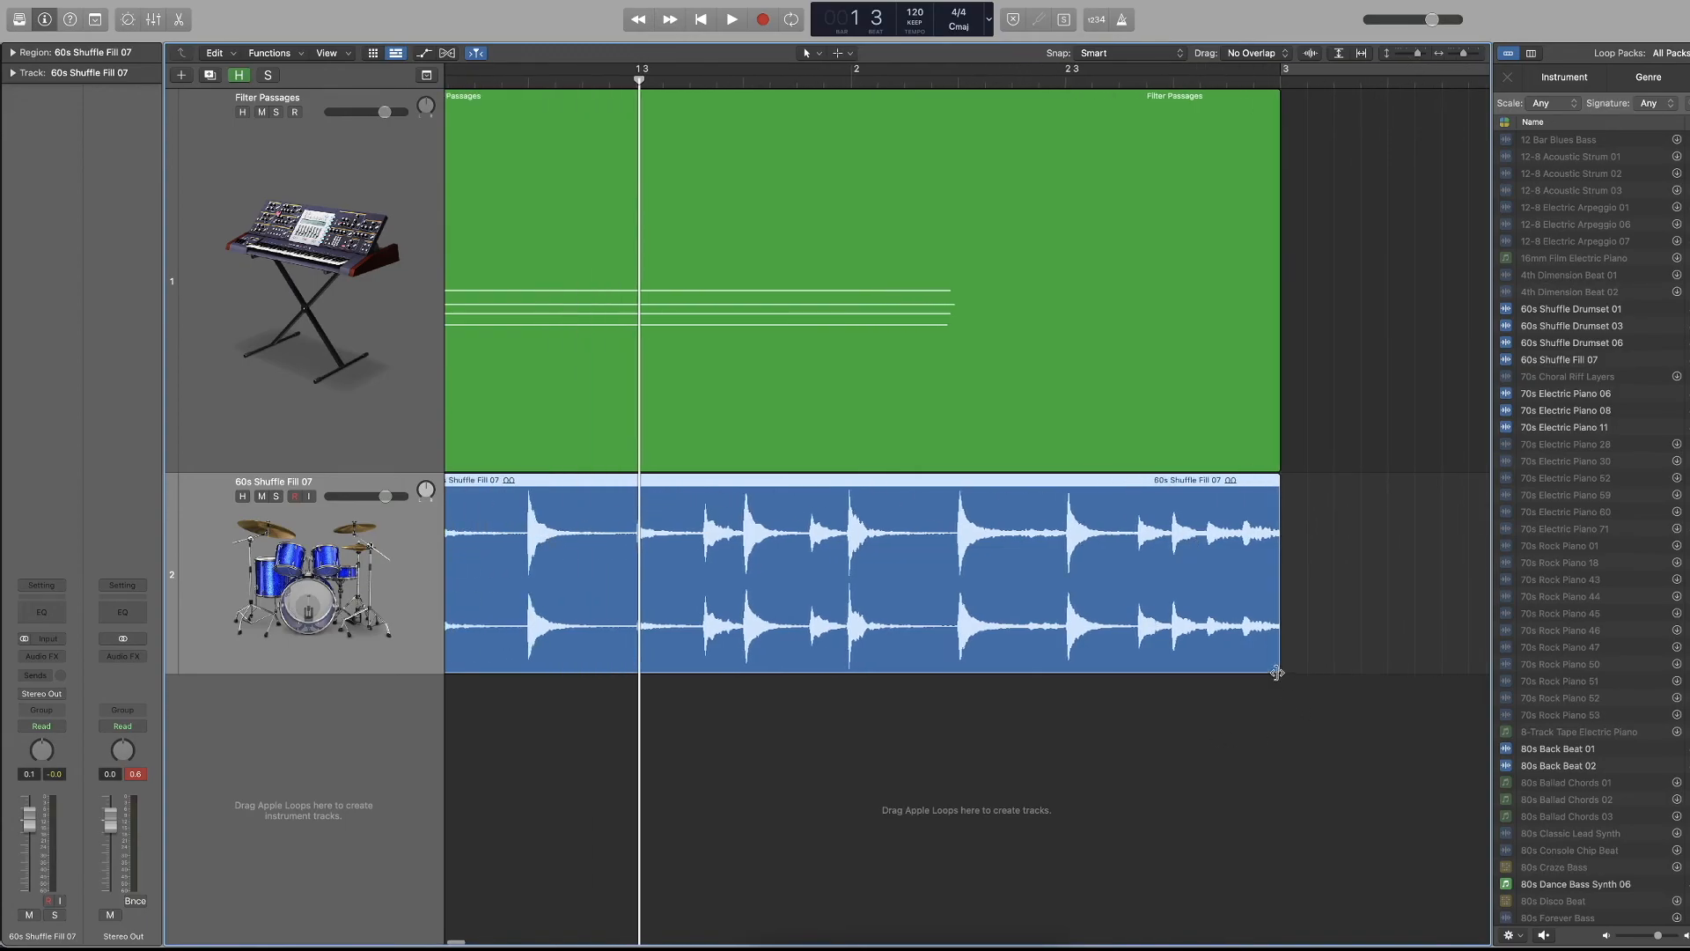
drag(1277, 672, 630, 673)
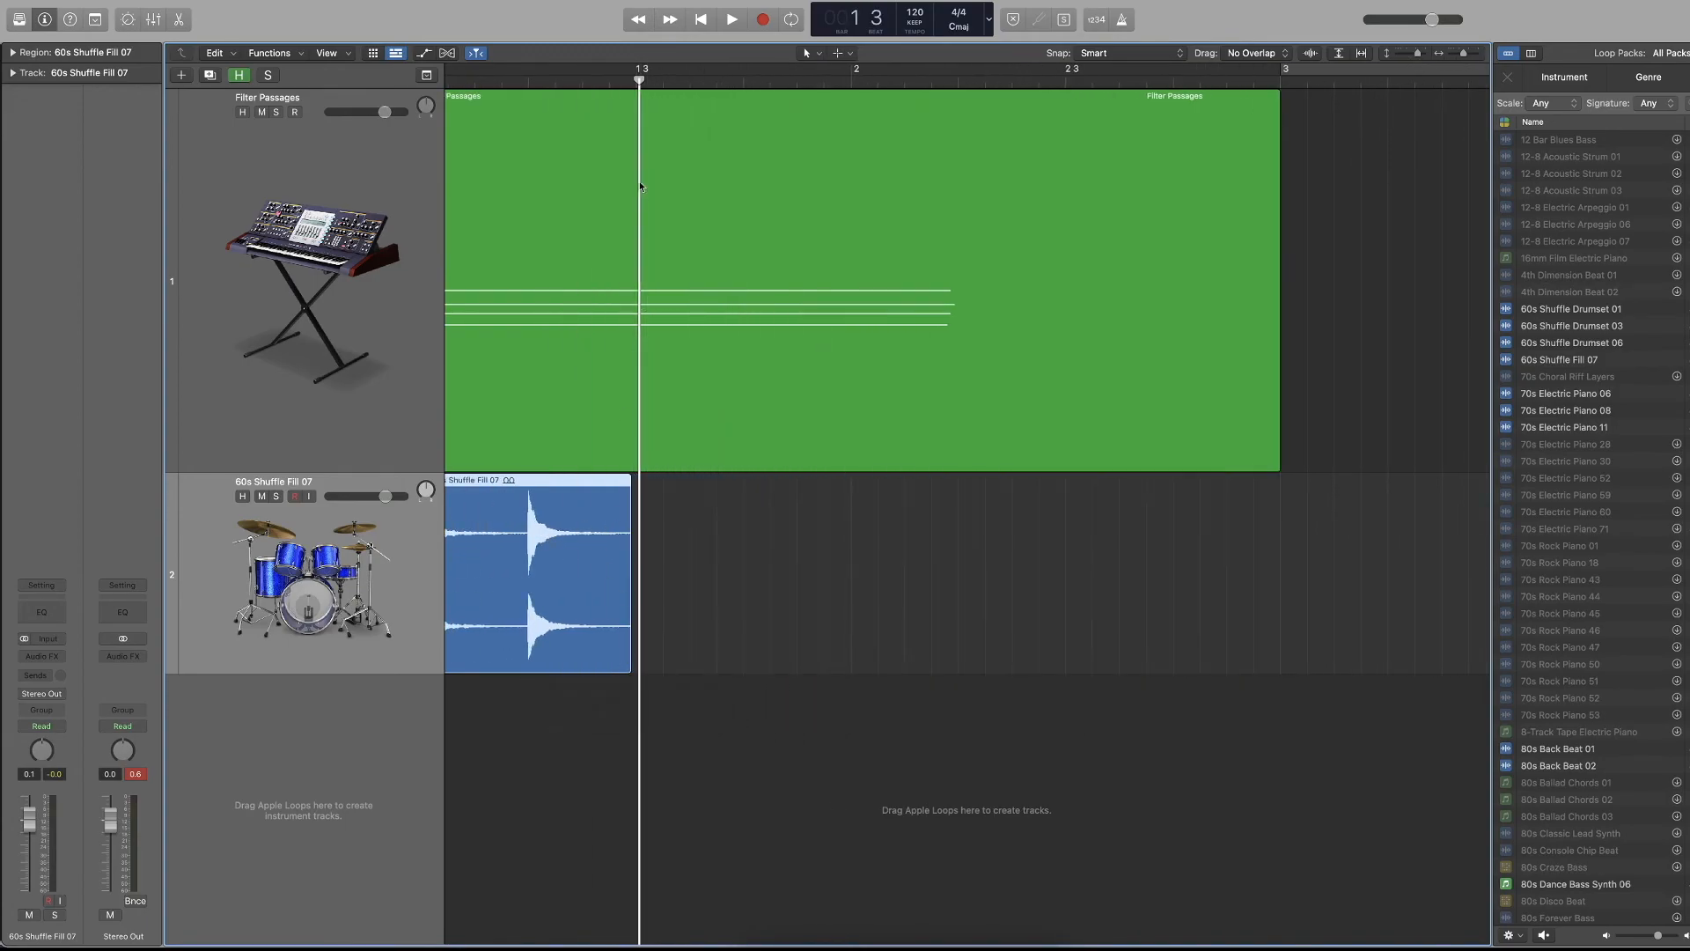
Split the drum region in the quiet tail after its beat 2 hit and delete the portion before the split.
click(588, 83)
key(super+t)
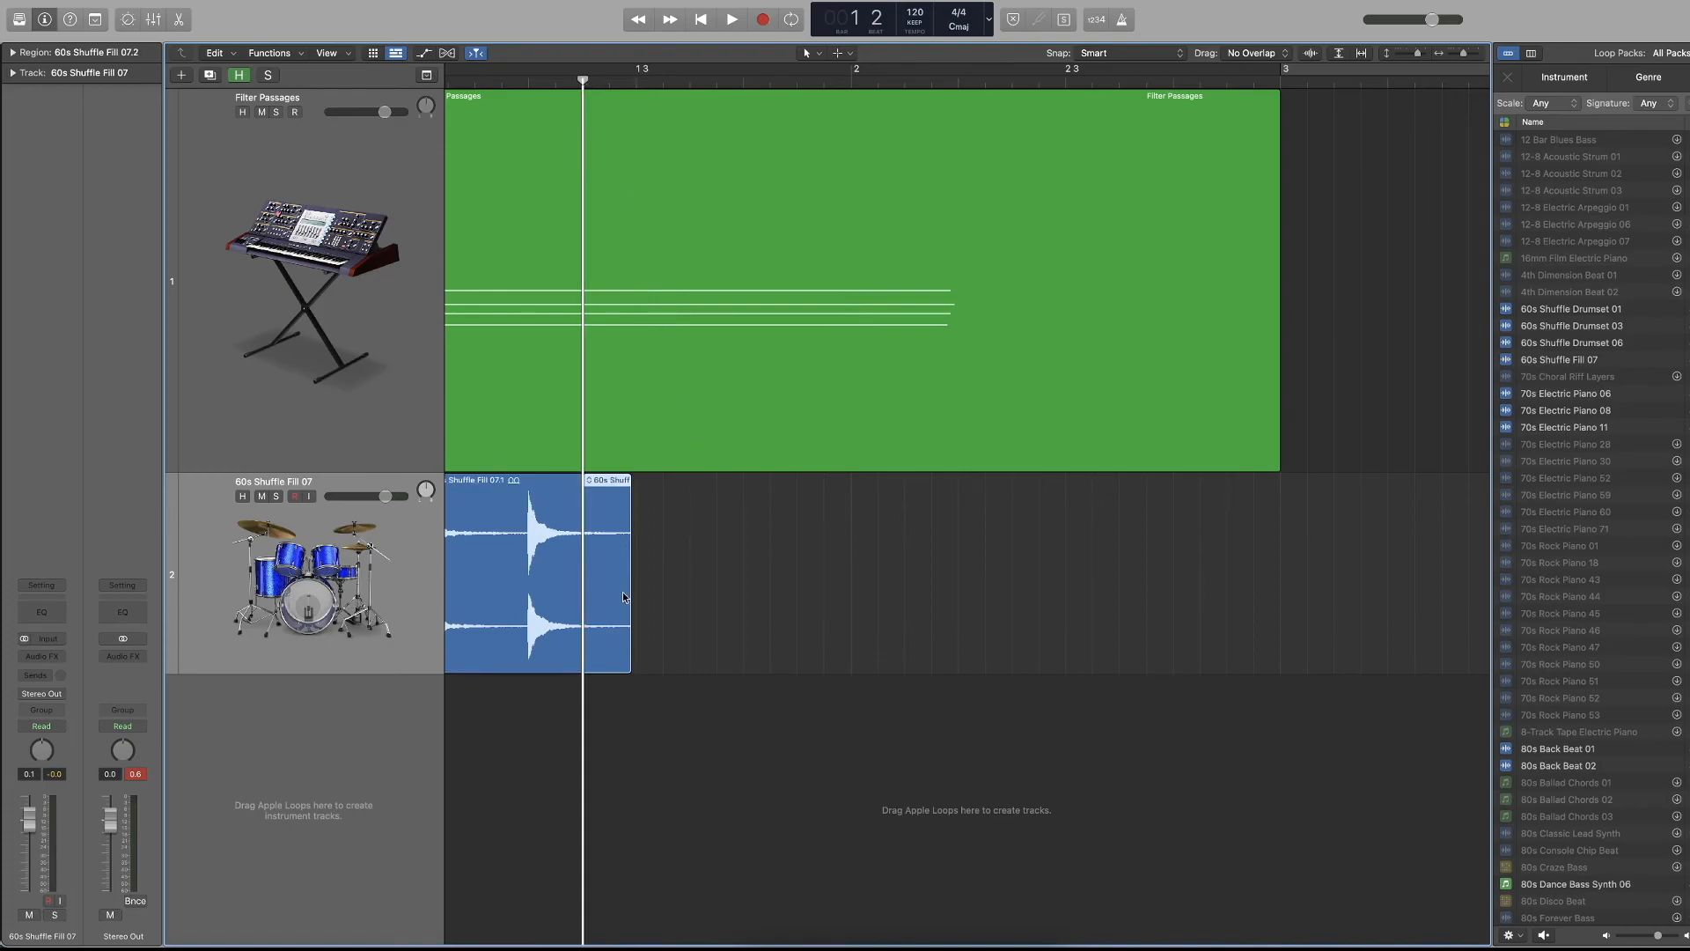
key(Delete)
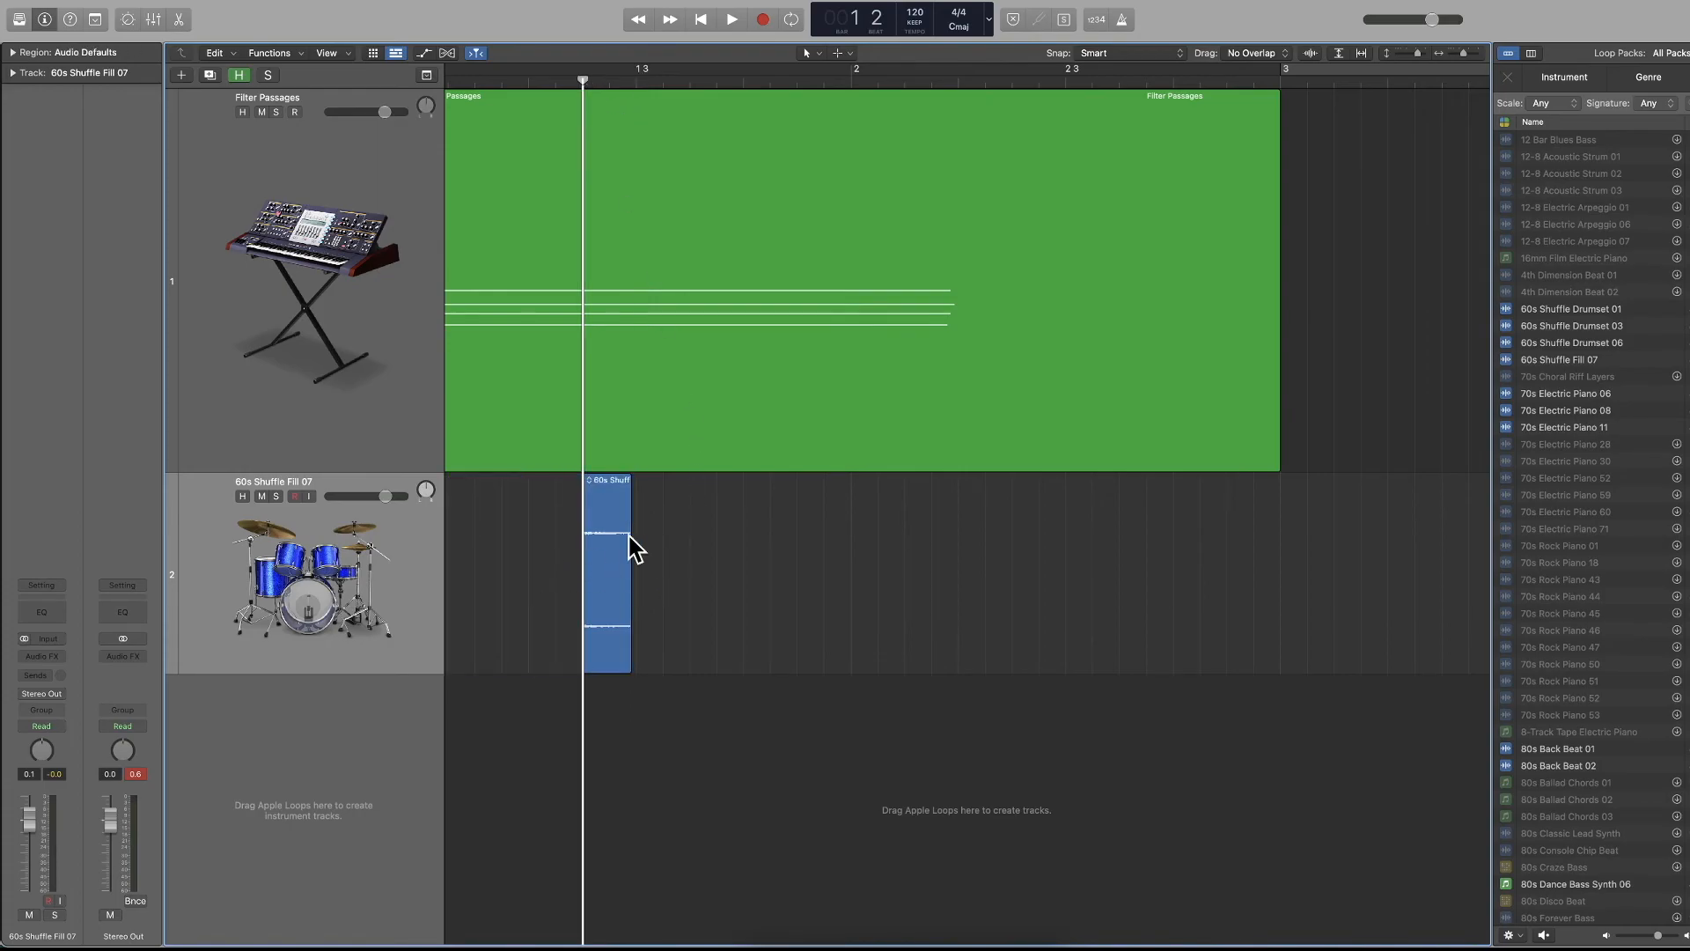
Toggle waveform zoom repeatedly to compare the quiet drum fragment's waveform, and delete the fragment.
click(1311, 55)
click(1311, 54)
click(1310, 55)
click(1311, 55)
click(1311, 55)
click(1311, 54)
click(623, 599)
key(Delete)
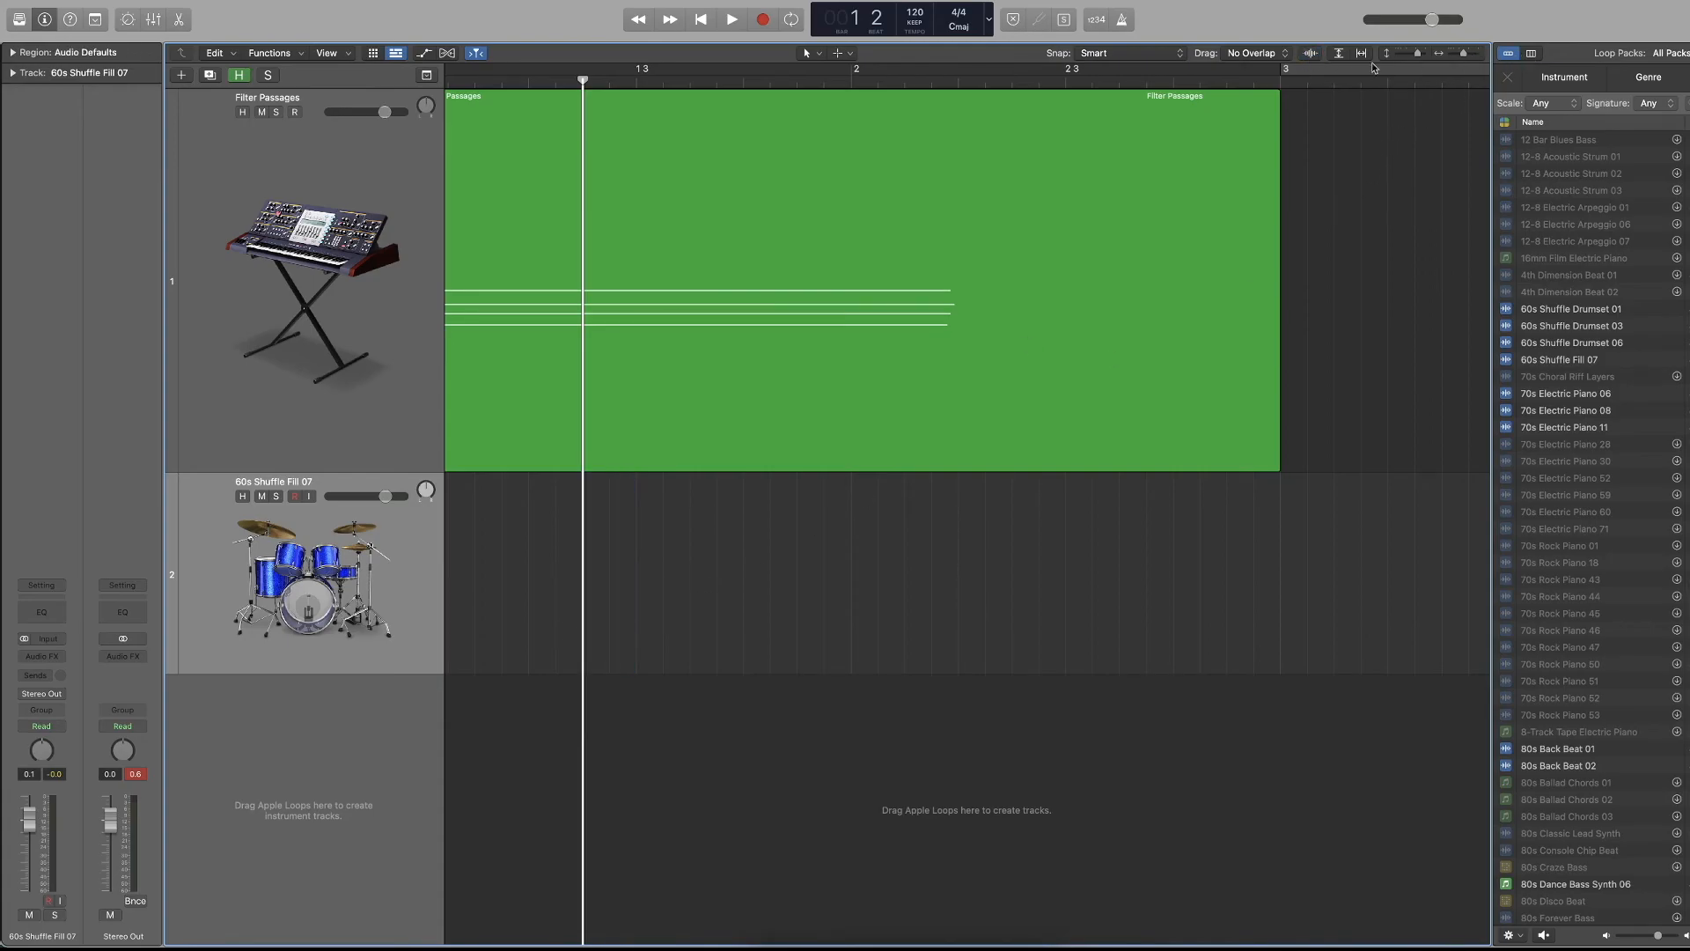
Toggle vertical and horizontal auto zoom on and off, and zoom the tracks area in and out in both directions.
click(1342, 56)
click(1342, 58)
click(1361, 56)
click(1362, 56)
click(1337, 58)
click(1337, 58)
key(super+Right)
key(super+Left)
key(super+Down)
key(super+Up)
key(super+Left)
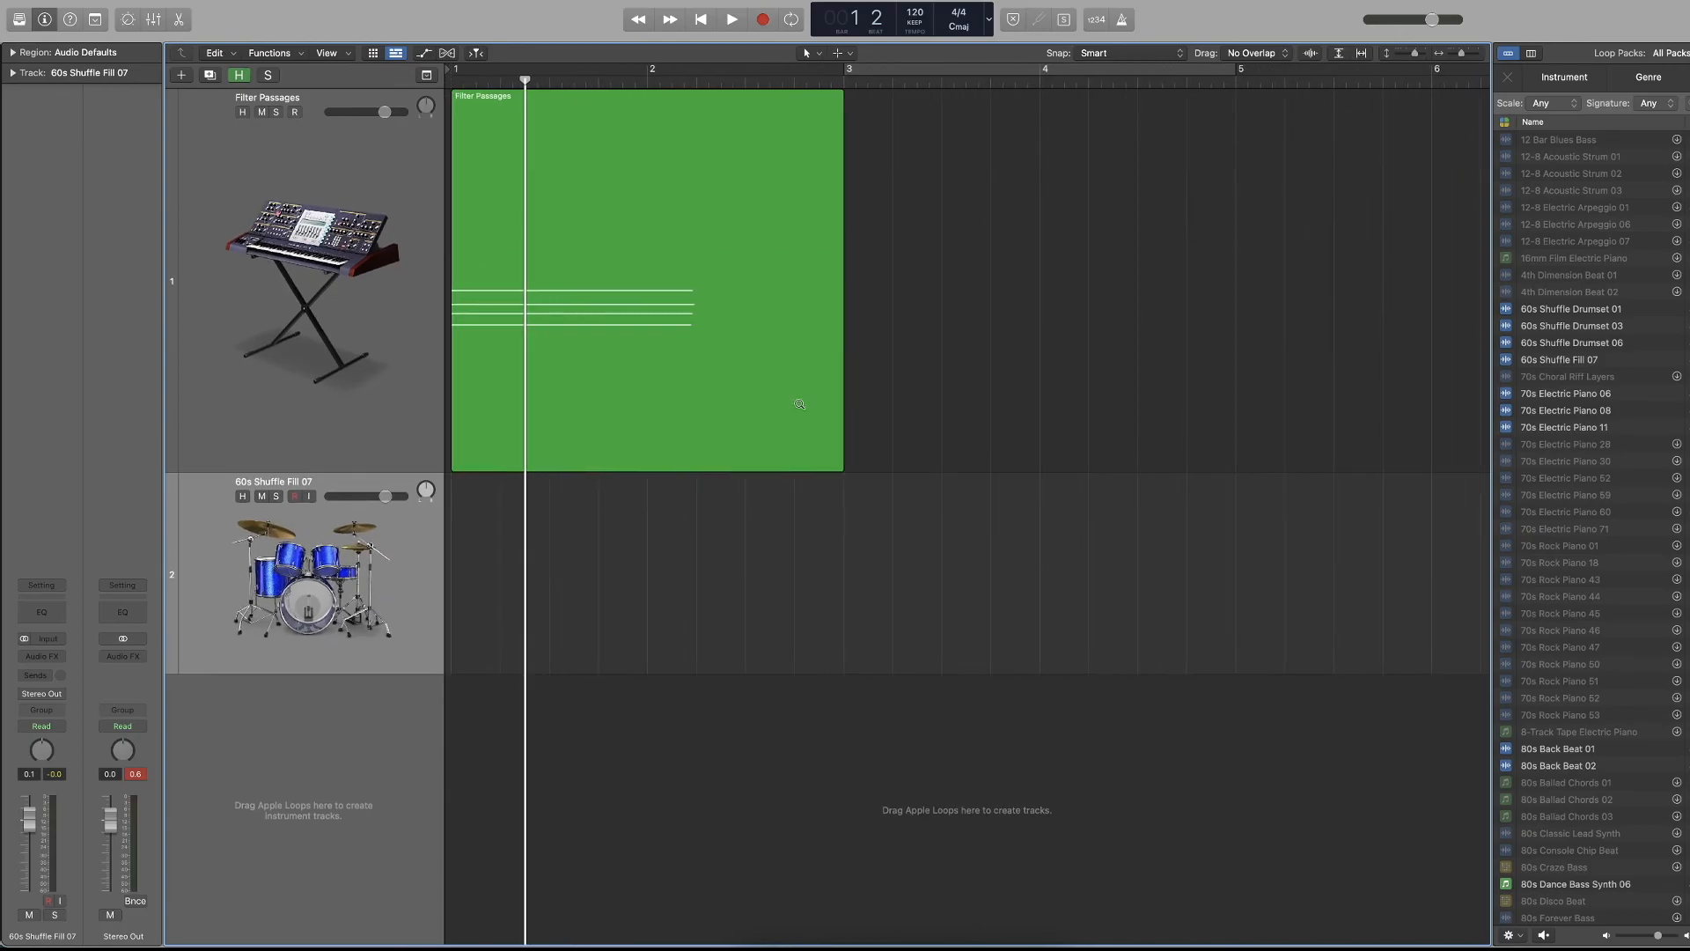
Delete the empty 60s Shuffle Fill 07 track and close the Loop Browser.
key(super+BackSpace)
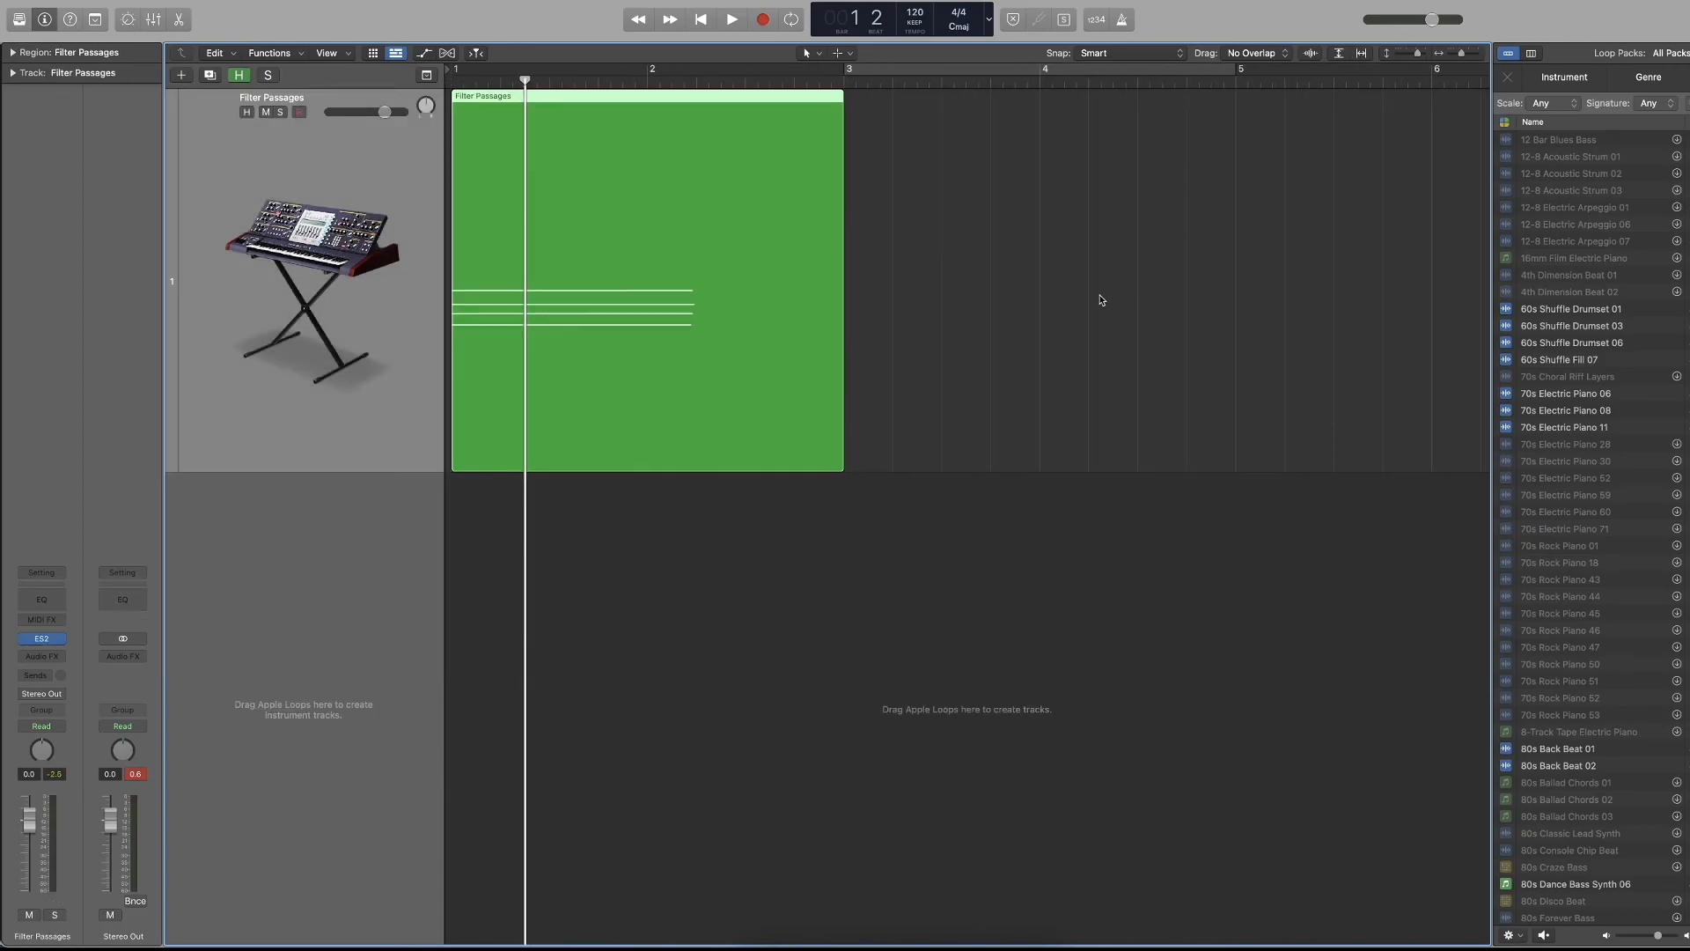
key(o)
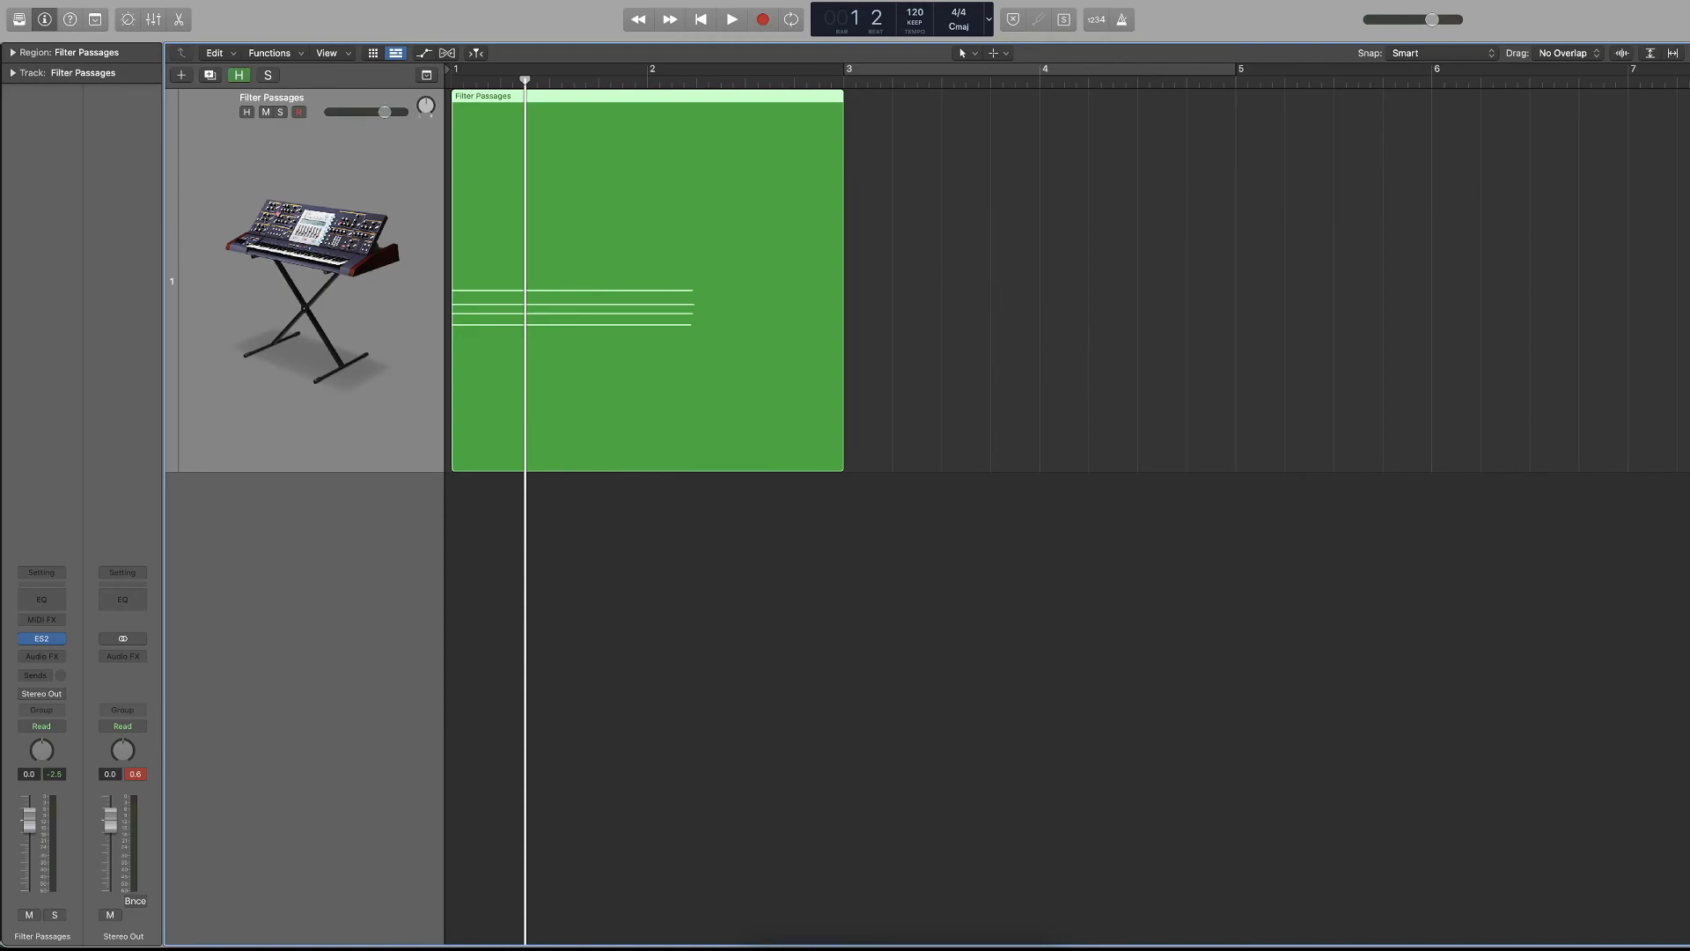
Open the General preferences to view the Project Handling settings, and close the preferences window.
click(62, 1)
mouse_move(85, 16)
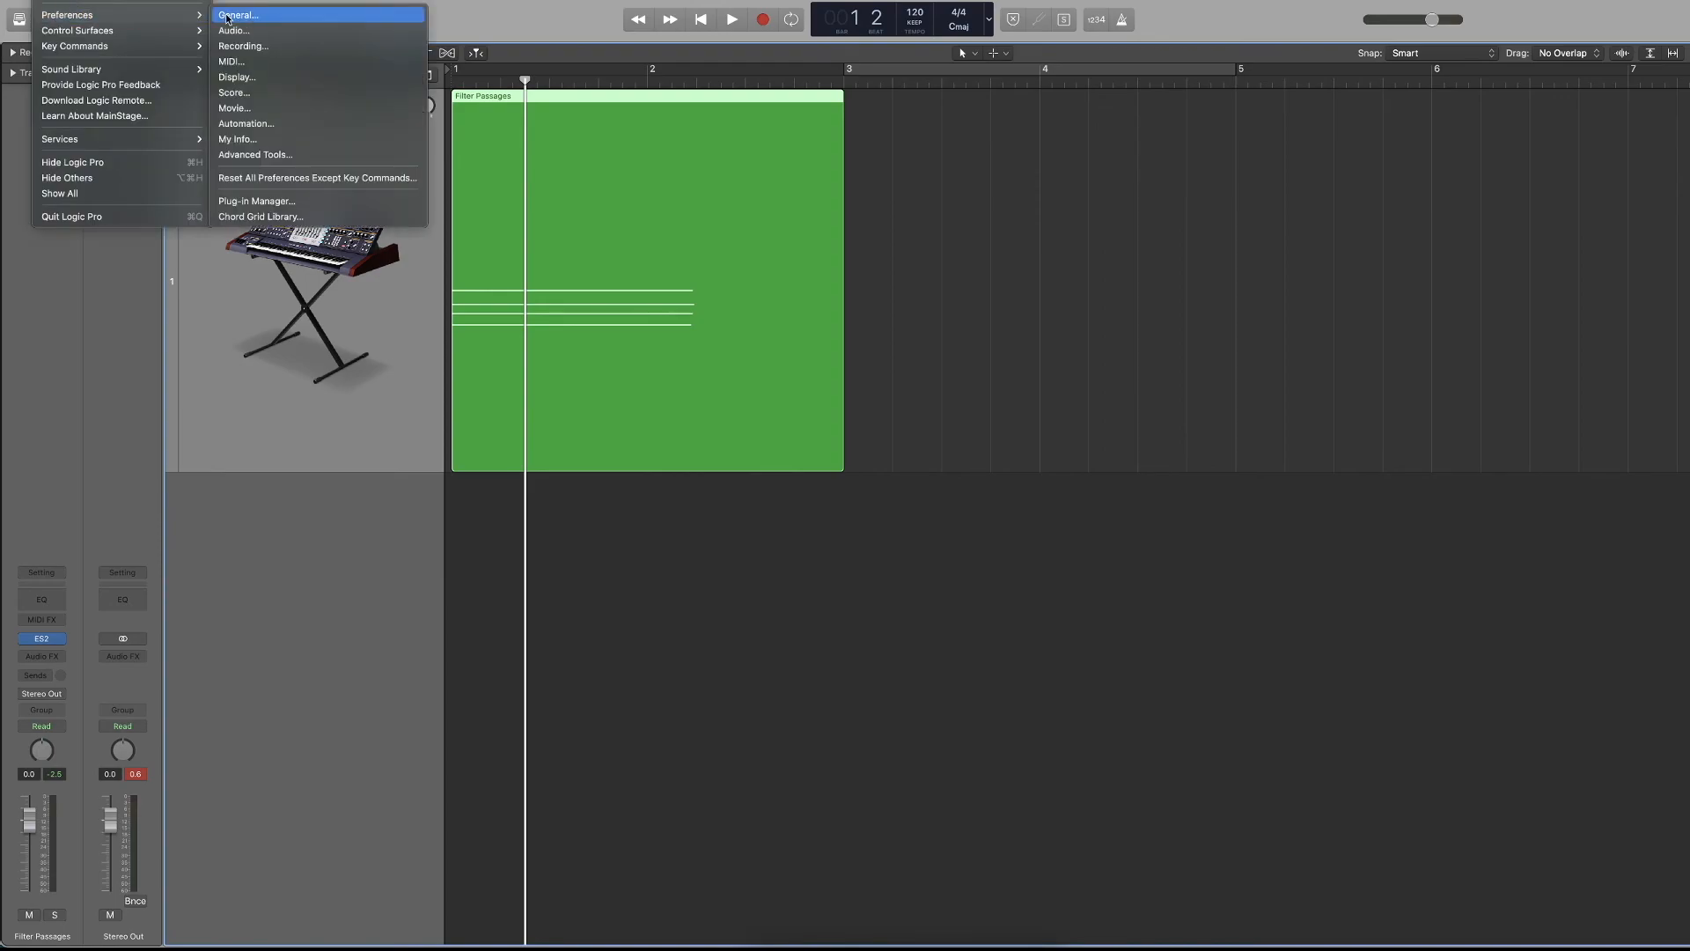
click(232, 19)
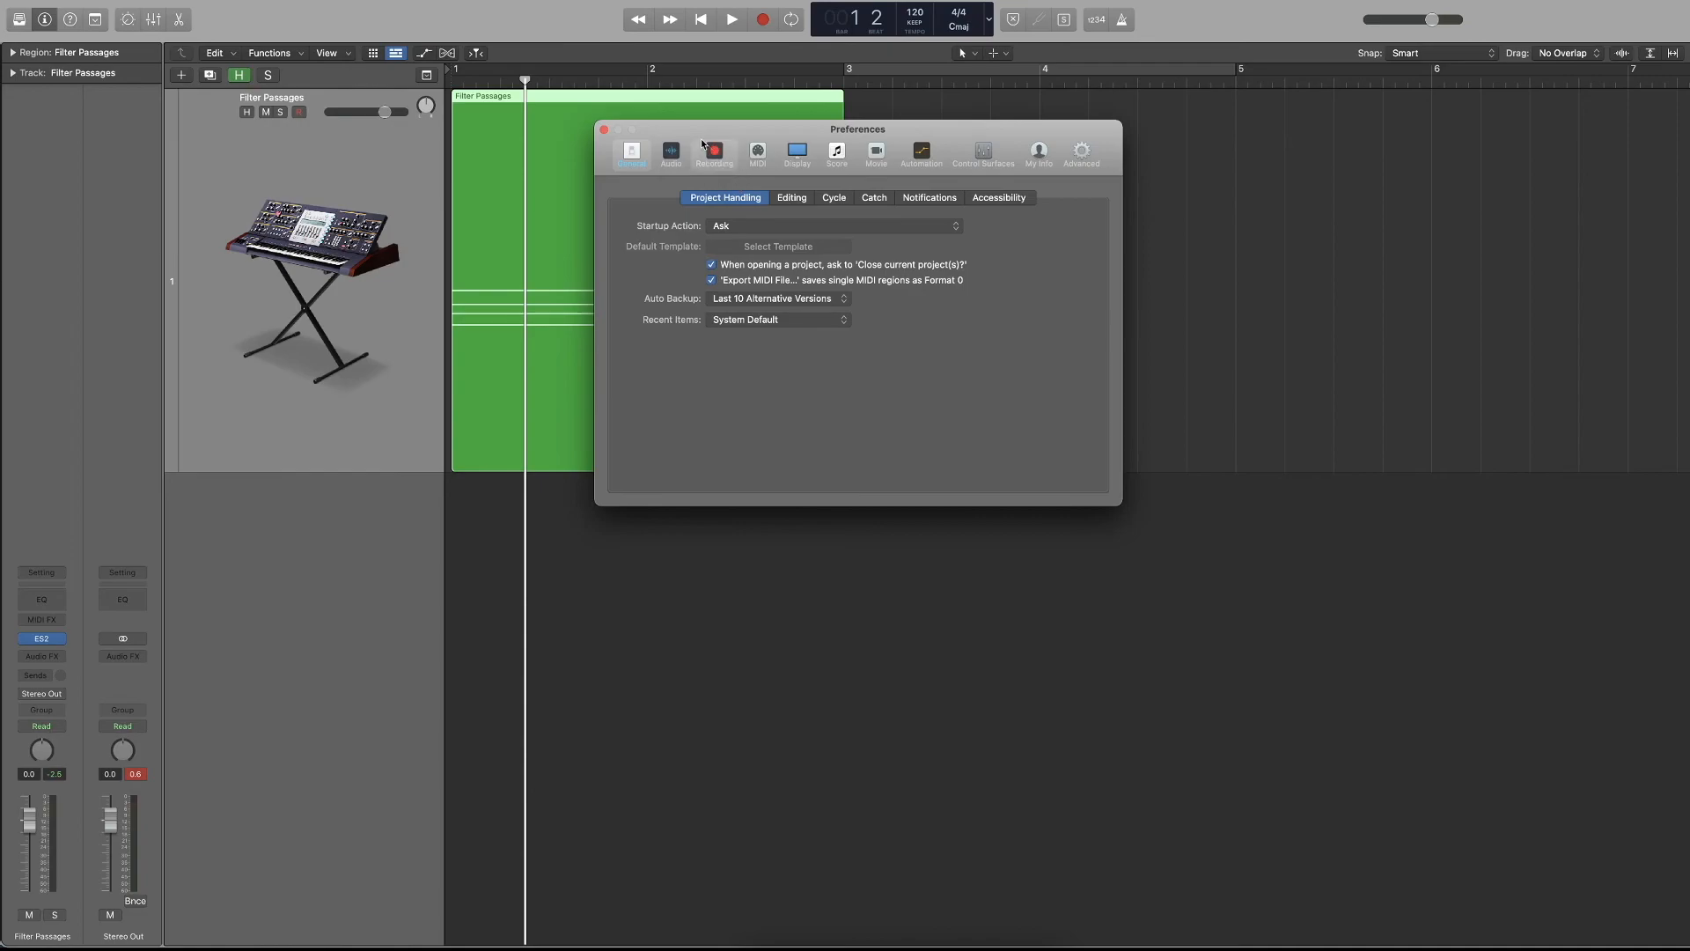
click(604, 130)
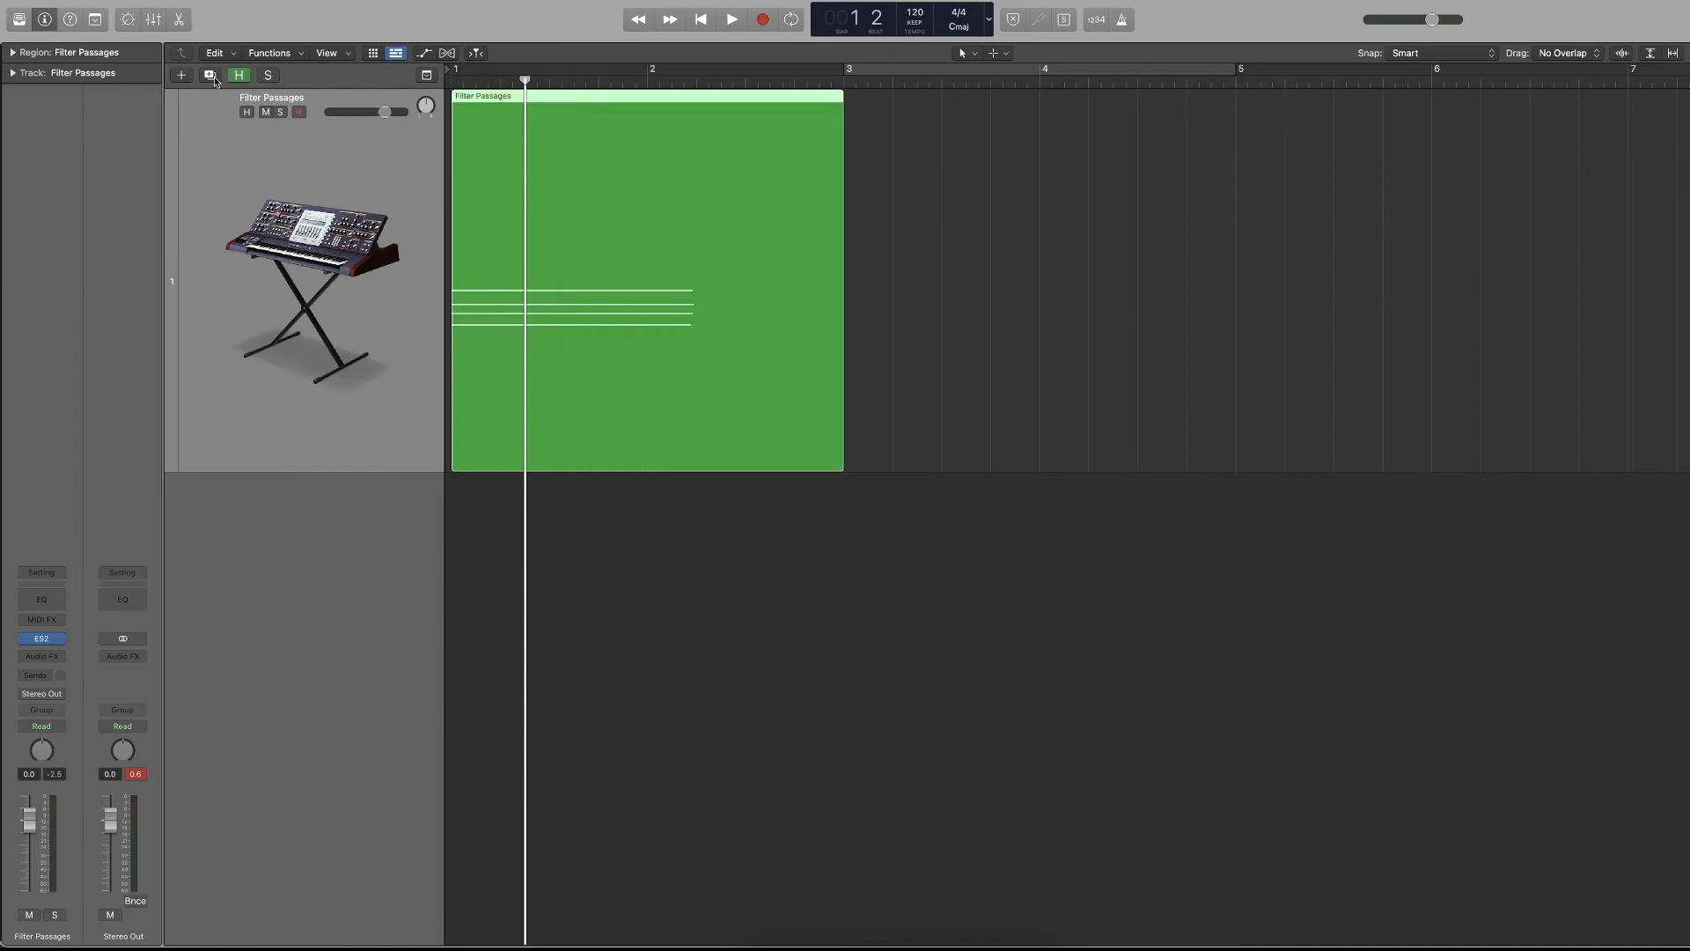
Look through the file and edit commands, including the options for splitting regions.
click(106, 1)
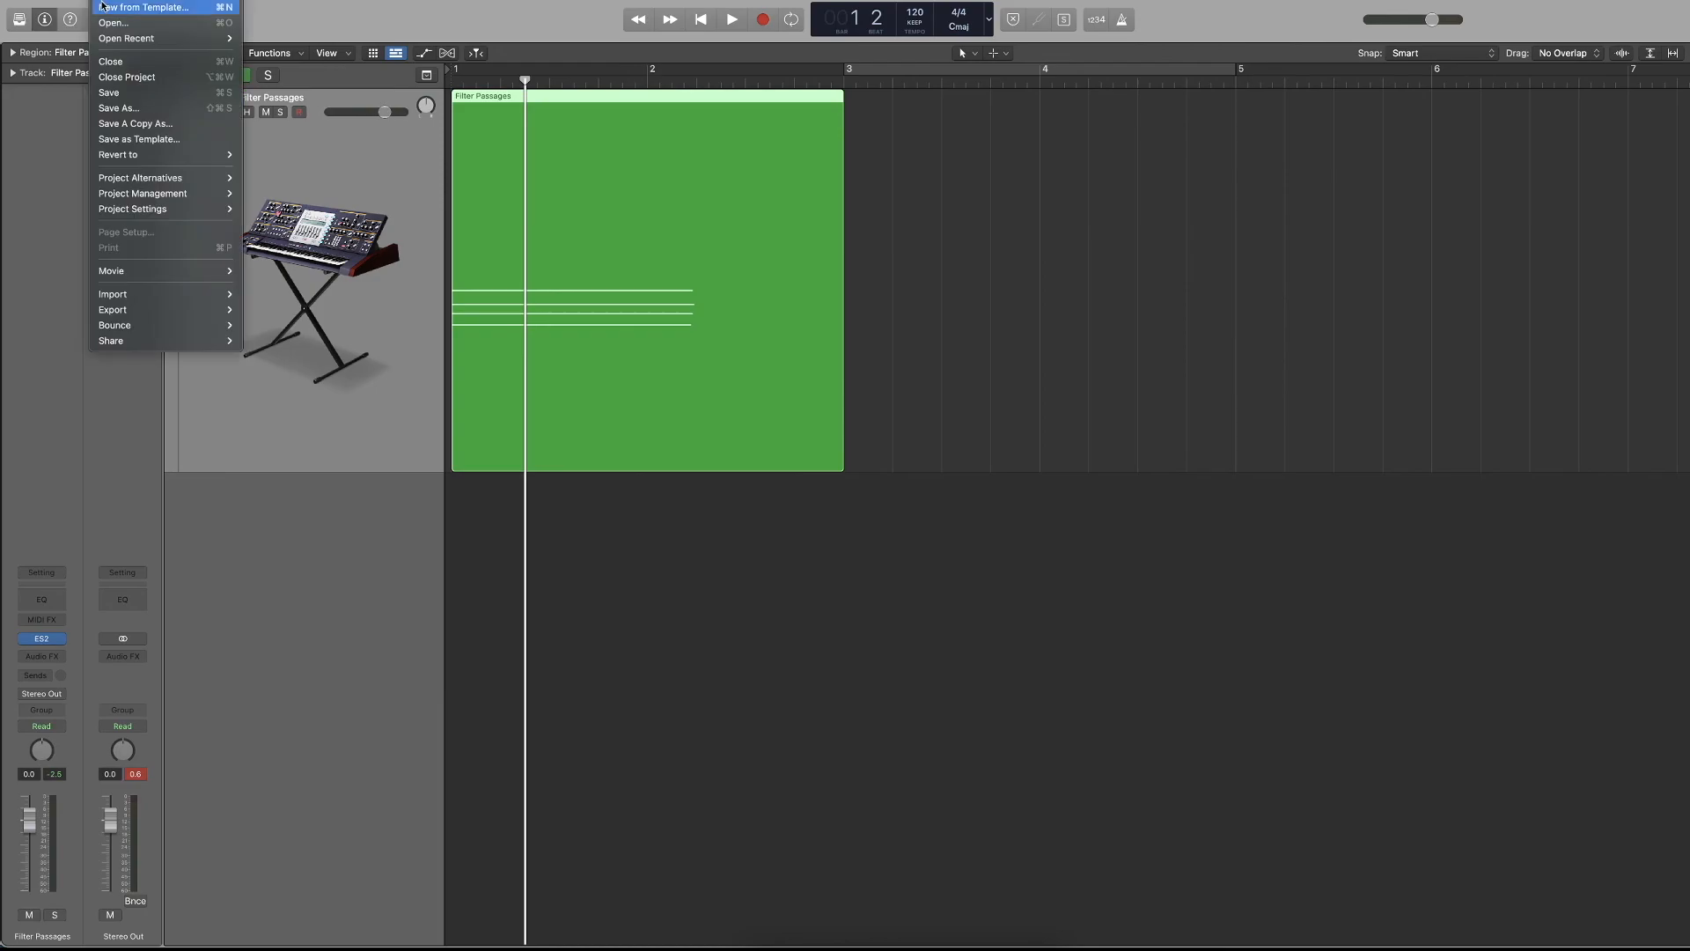
mouse_move(132, 1)
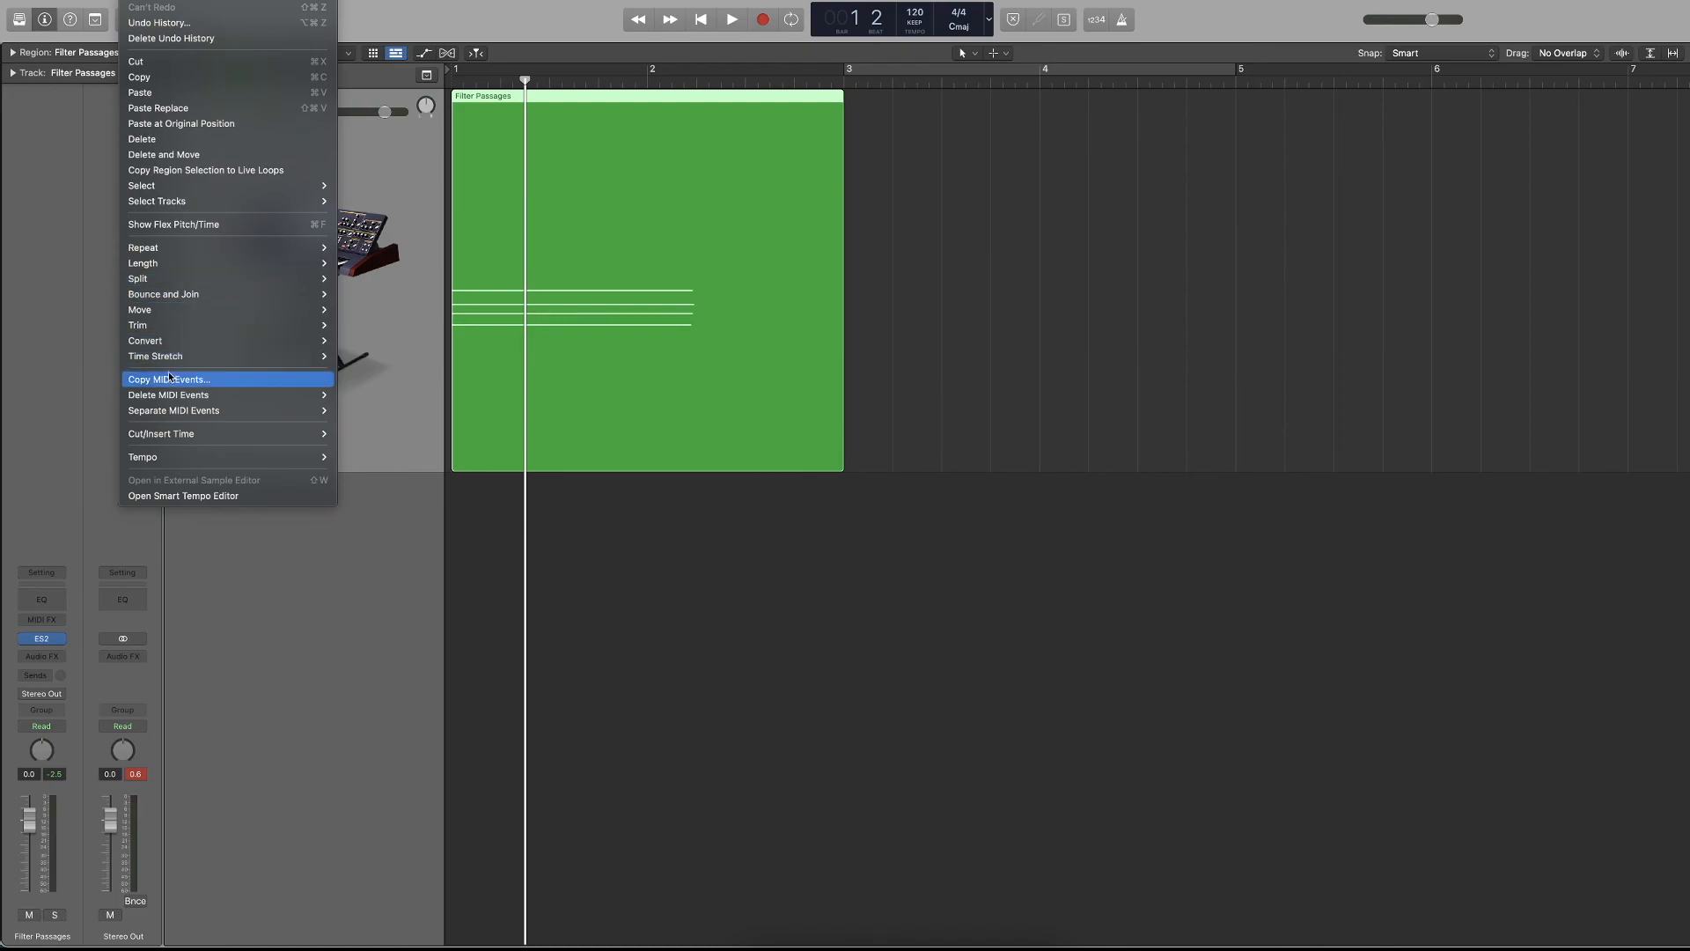
mouse_move(163, 282)
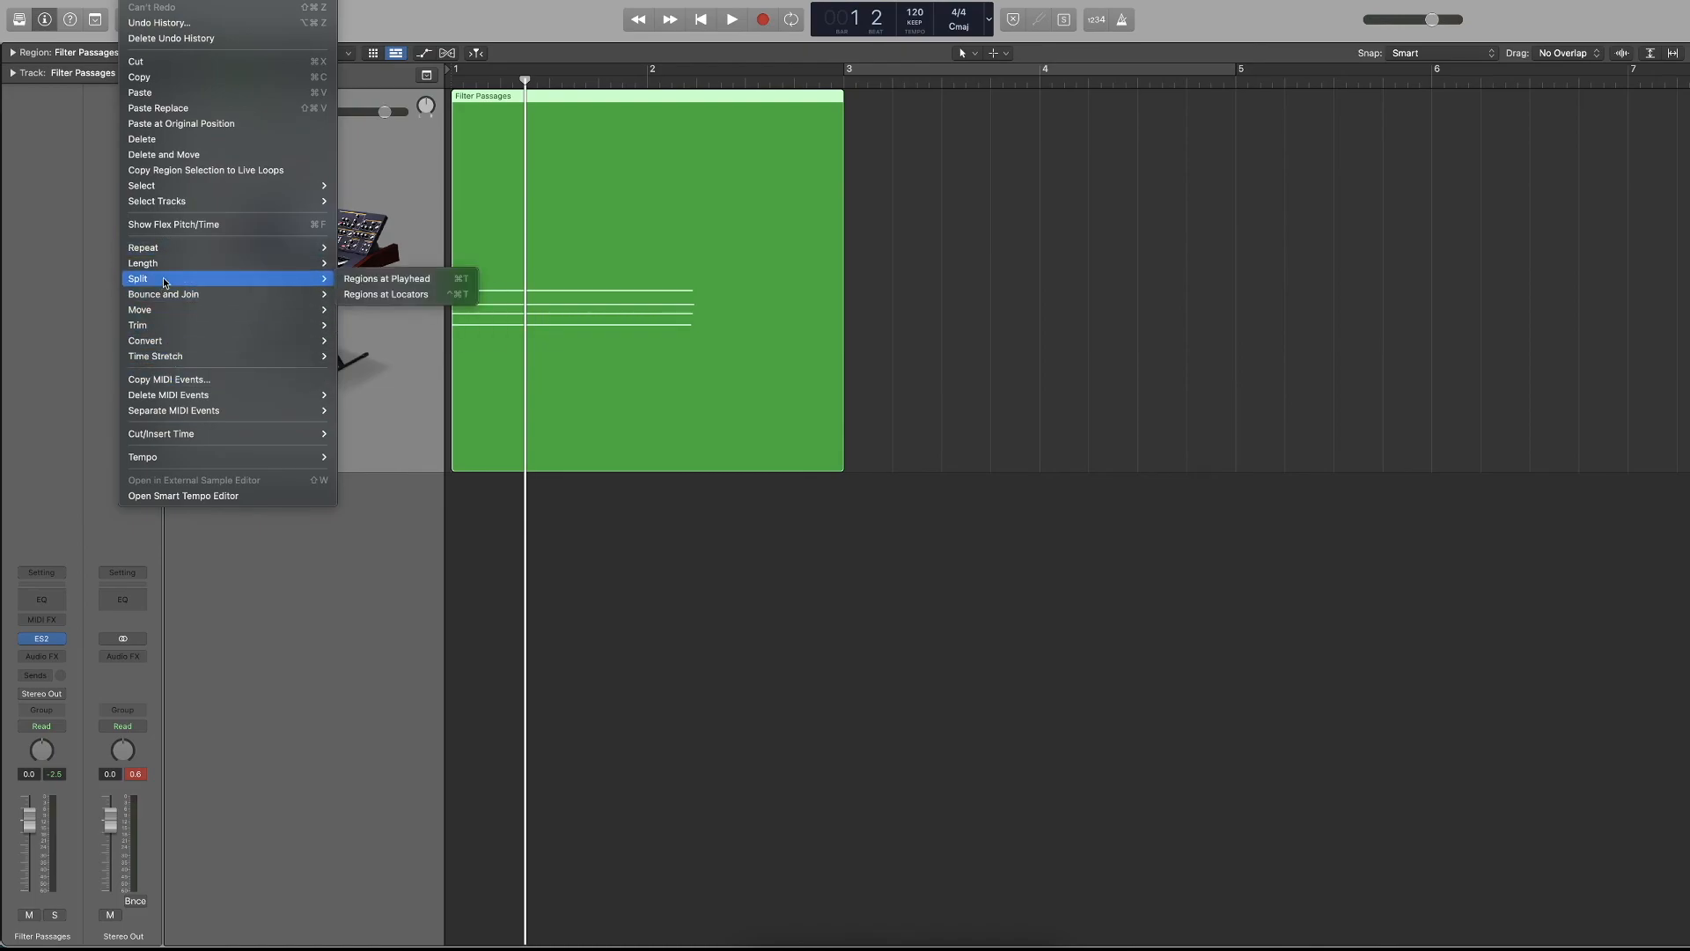
click(455, 282)
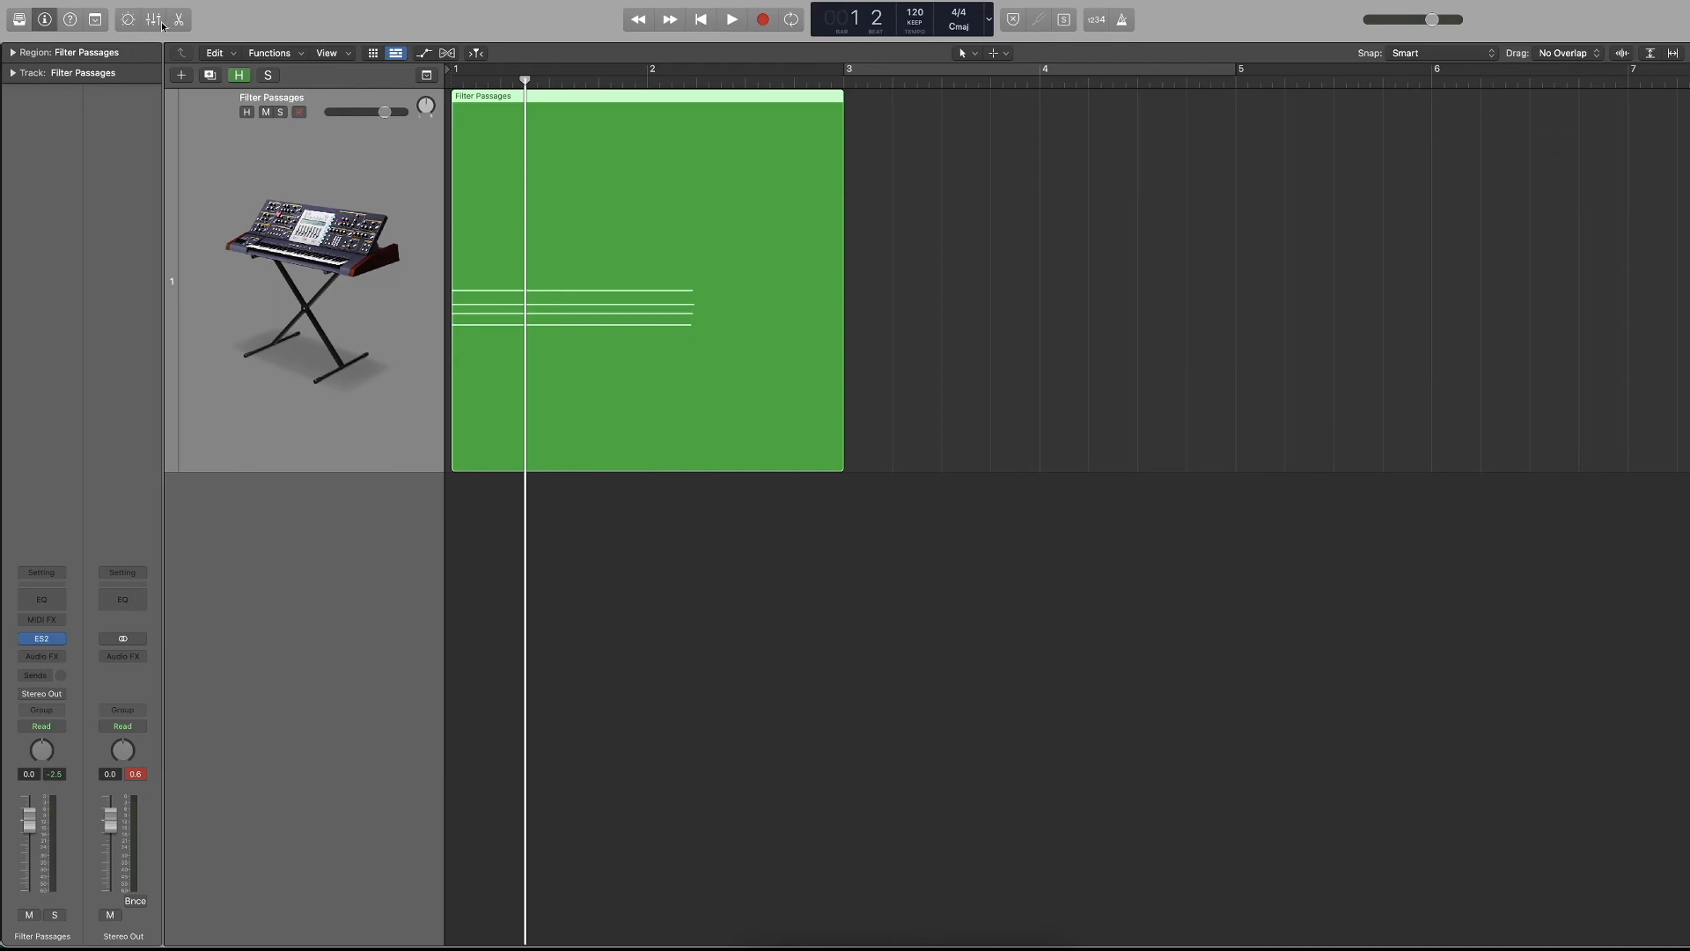
Show the toolbar to view its editing commands and hide it again.
click(72, 23)
click(71, 23)
click(92, 21)
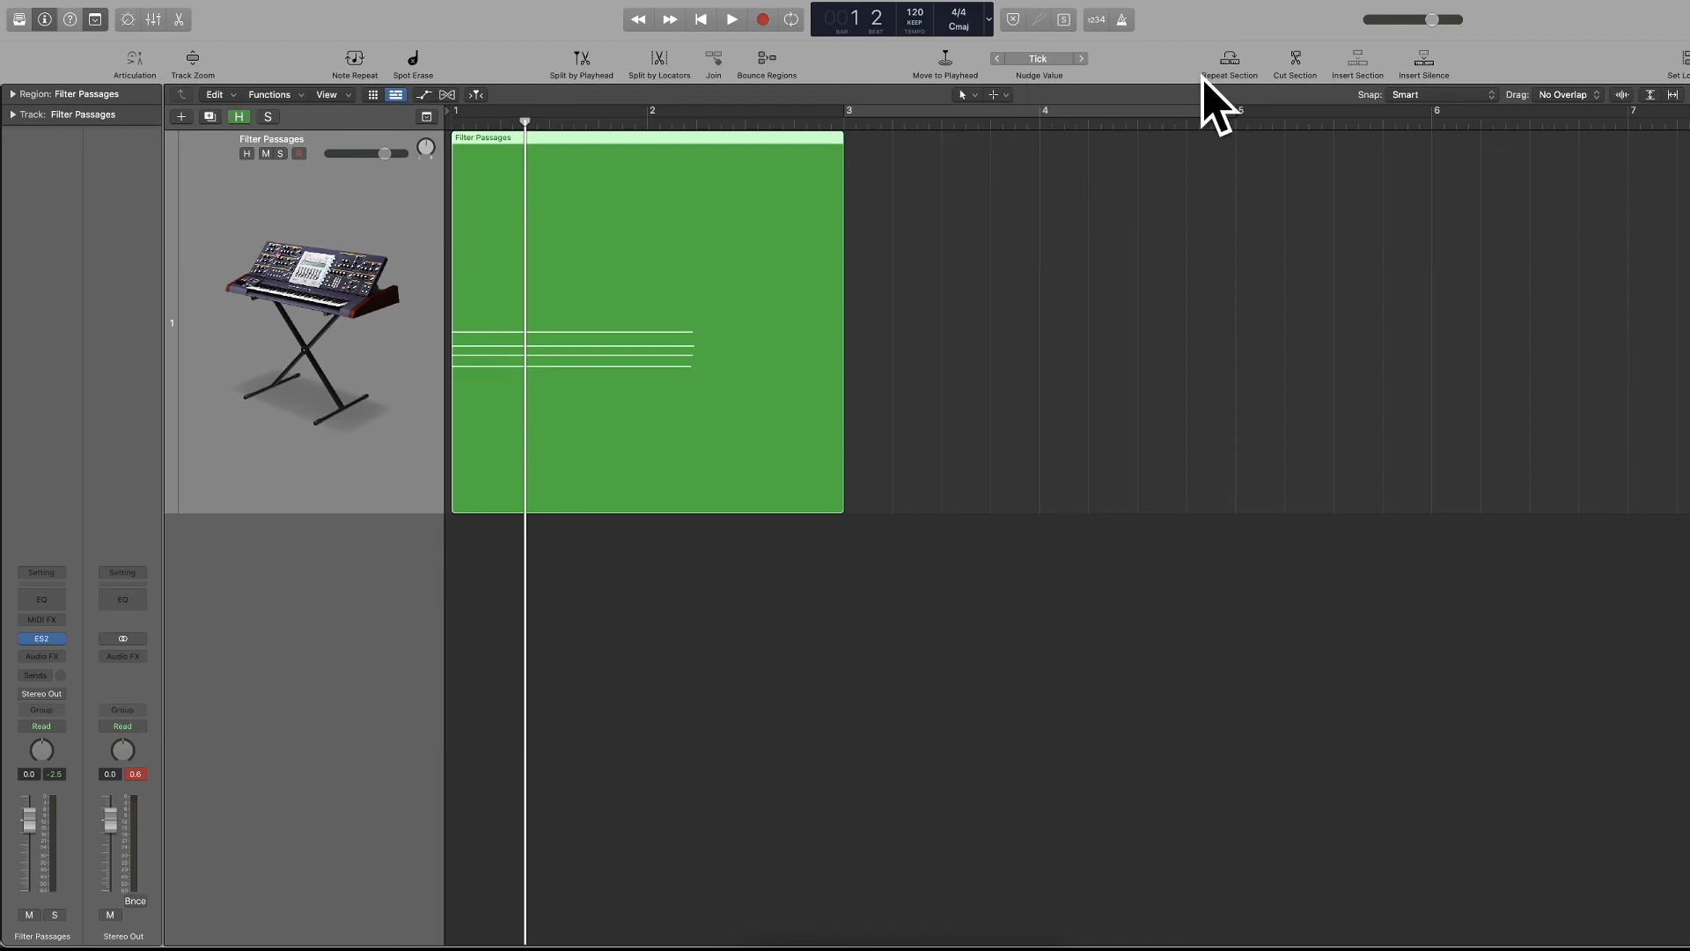
click(97, 14)
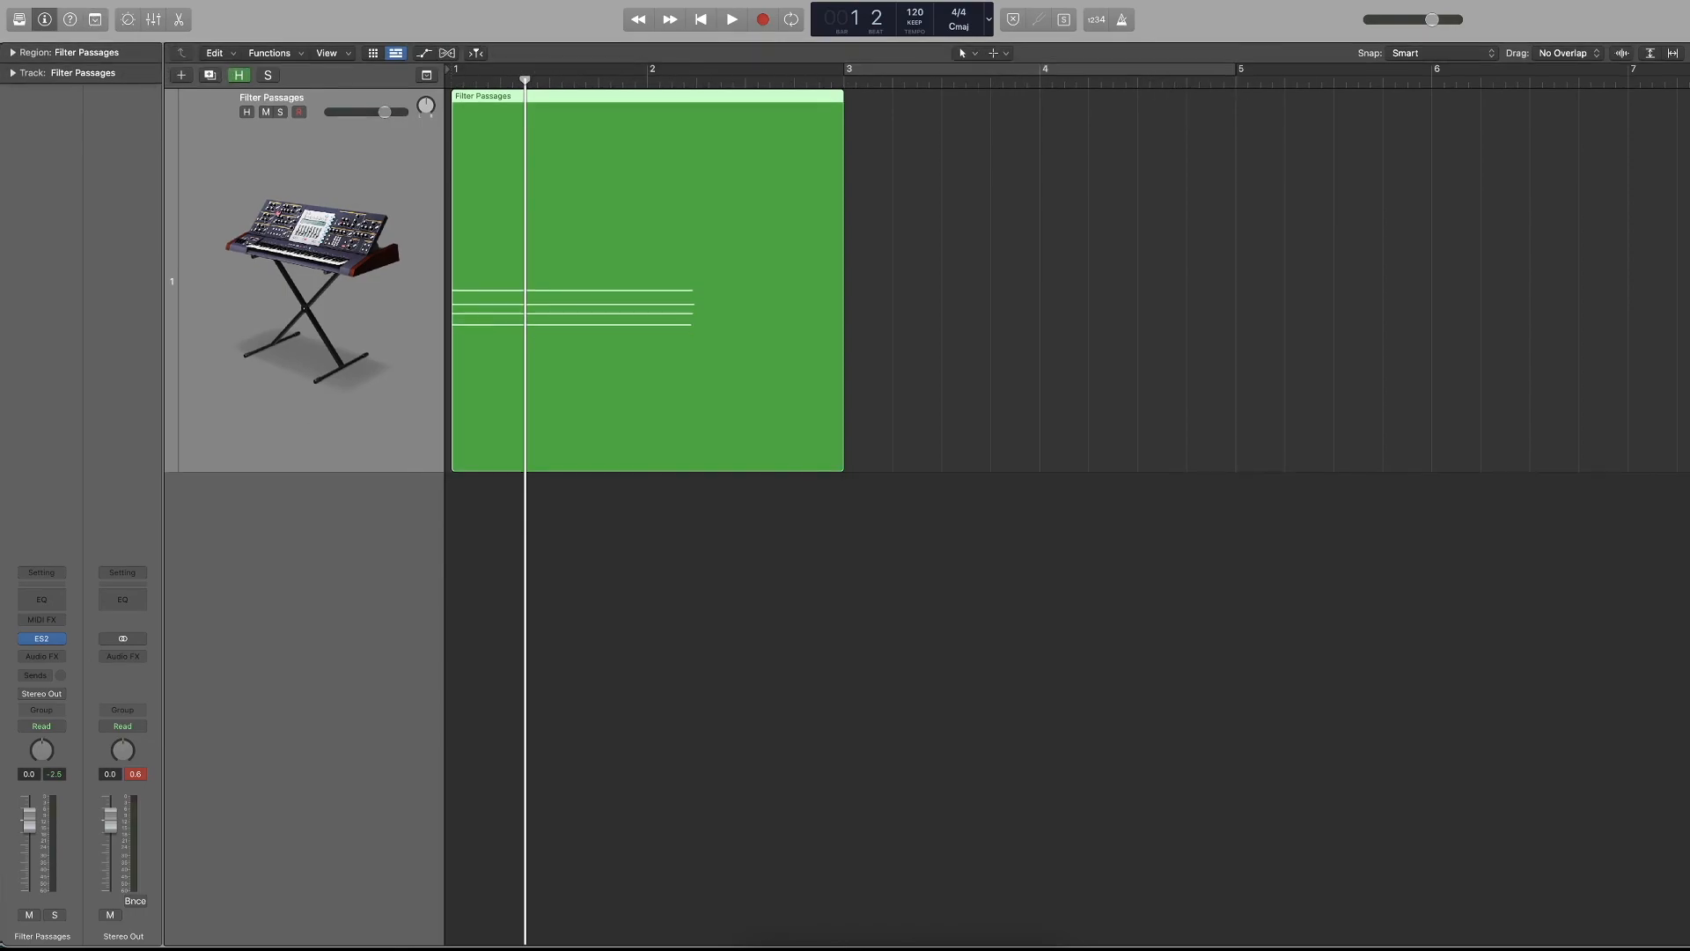
Open the new track dialog both from the track commands and from the track header area, cancelling it each time.
click(171, 0)
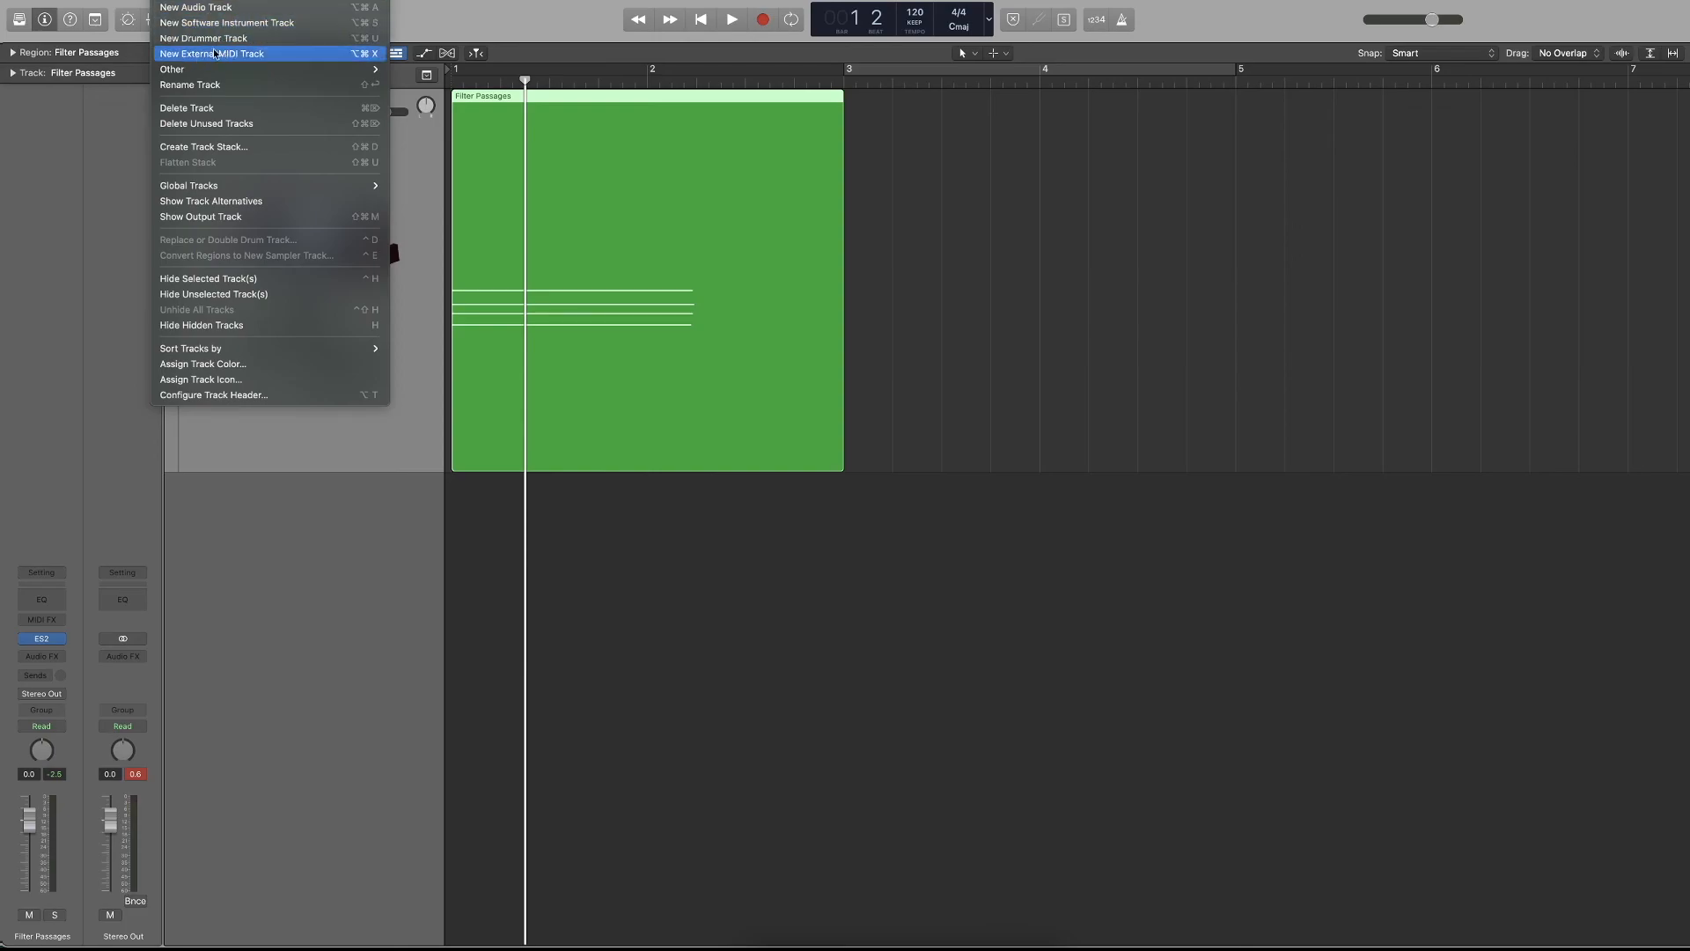
click(204, 3)
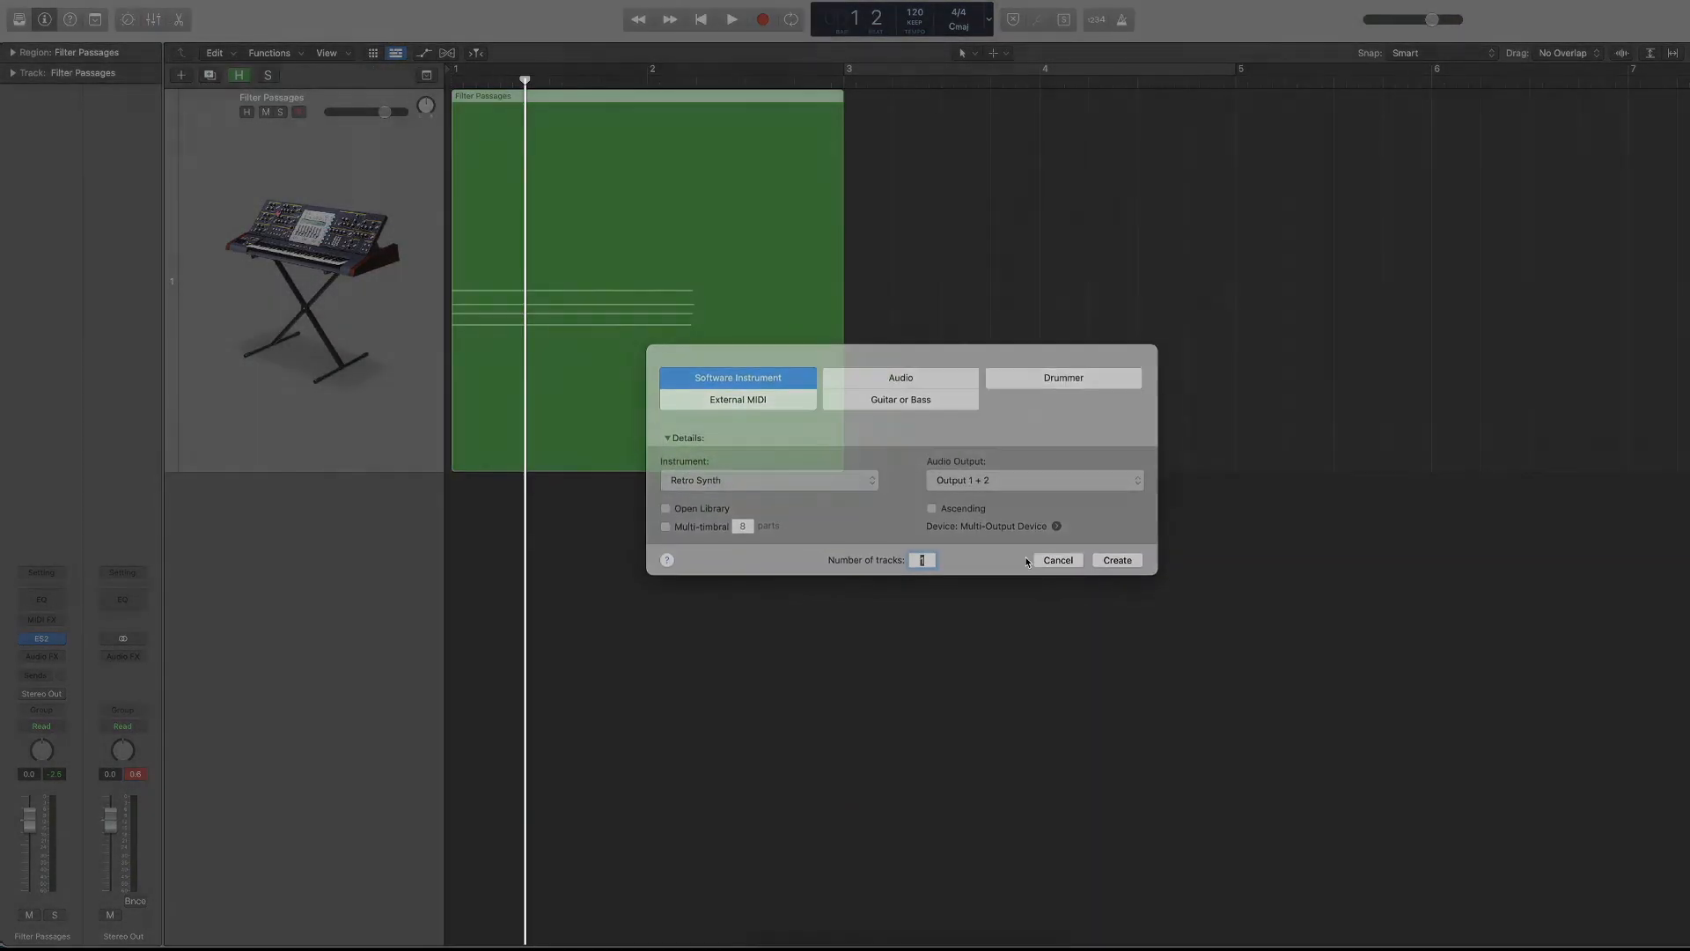
click(1049, 566)
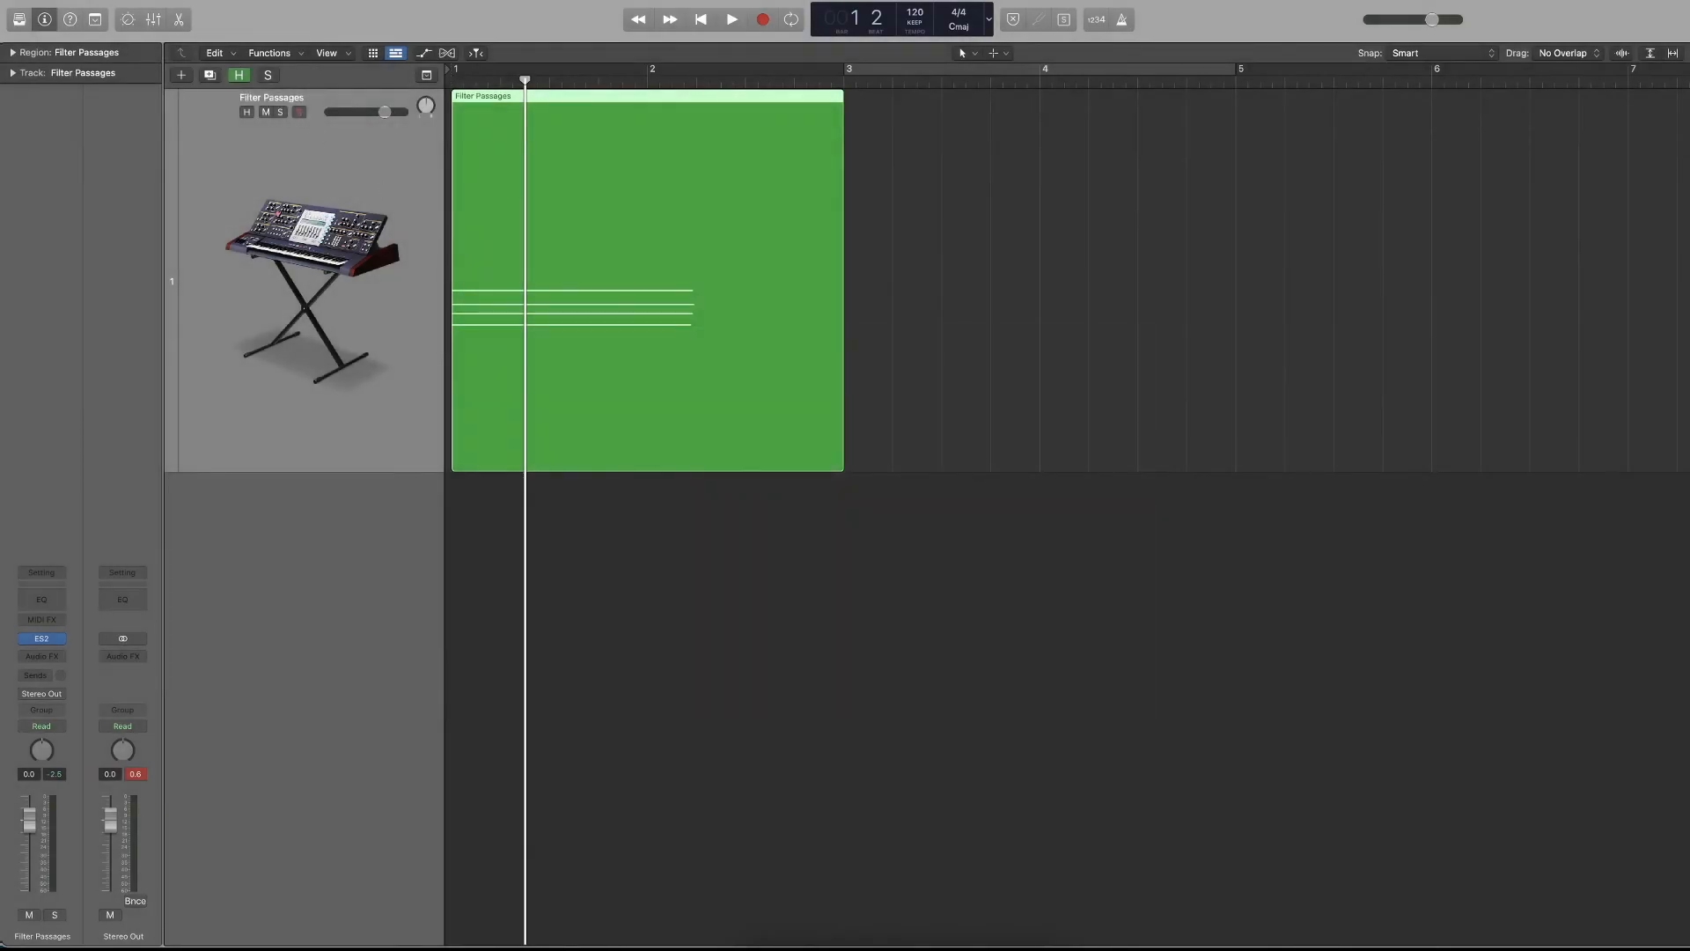
click(172, 1)
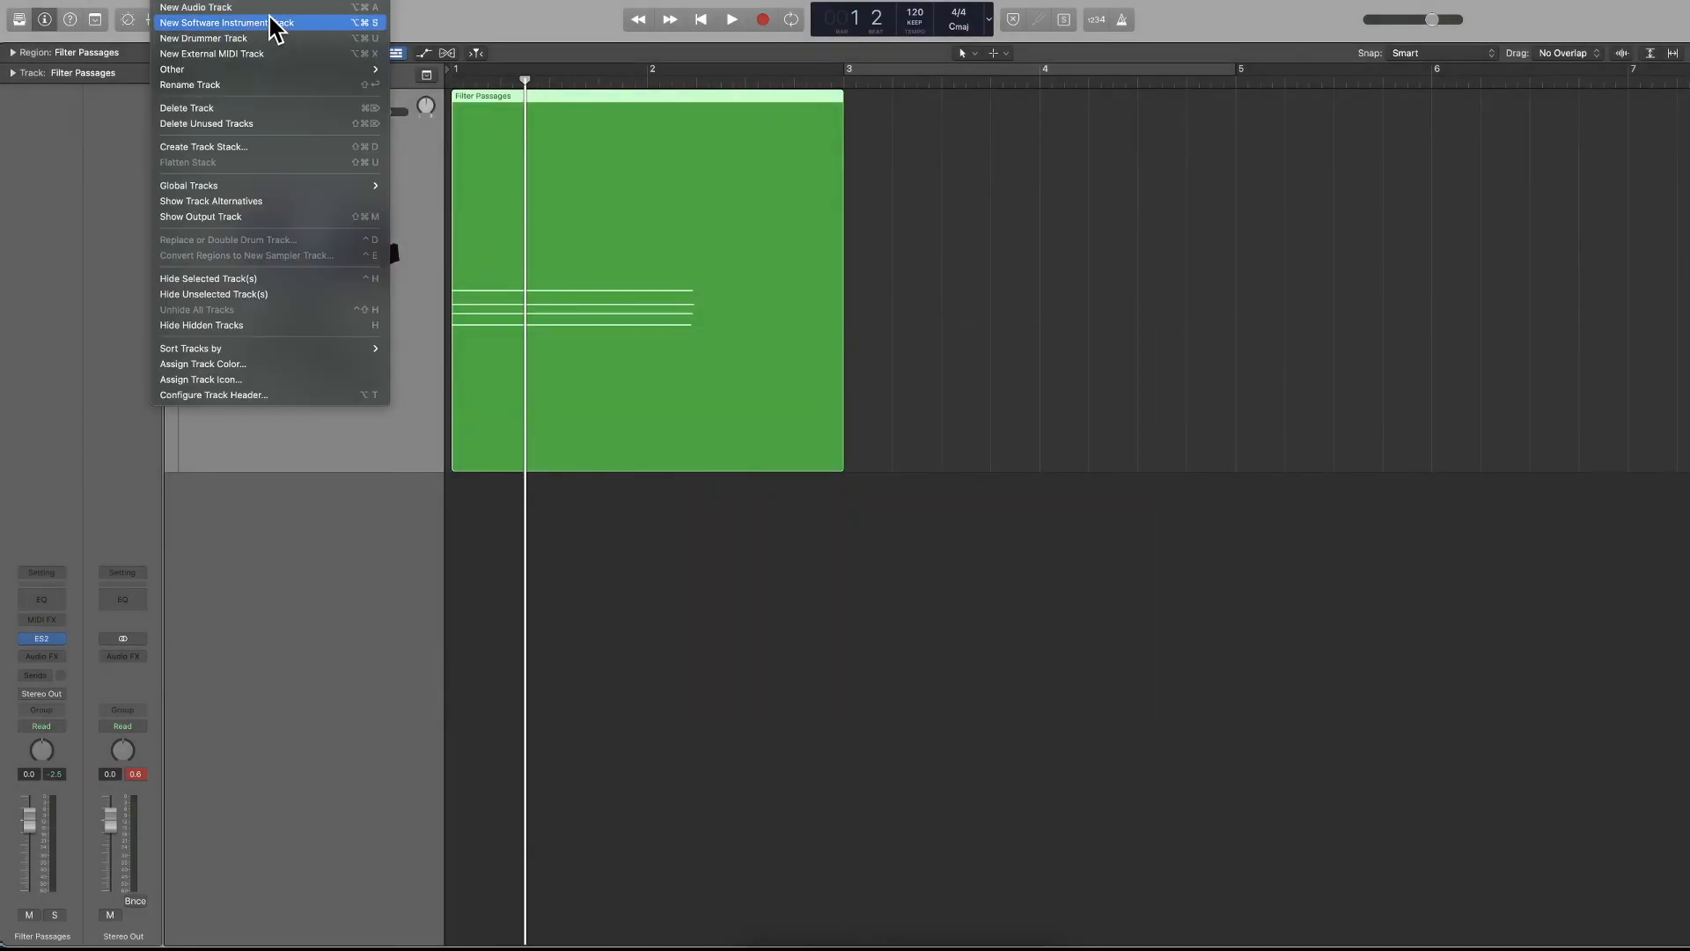
click(172, 1)
click(182, 76)
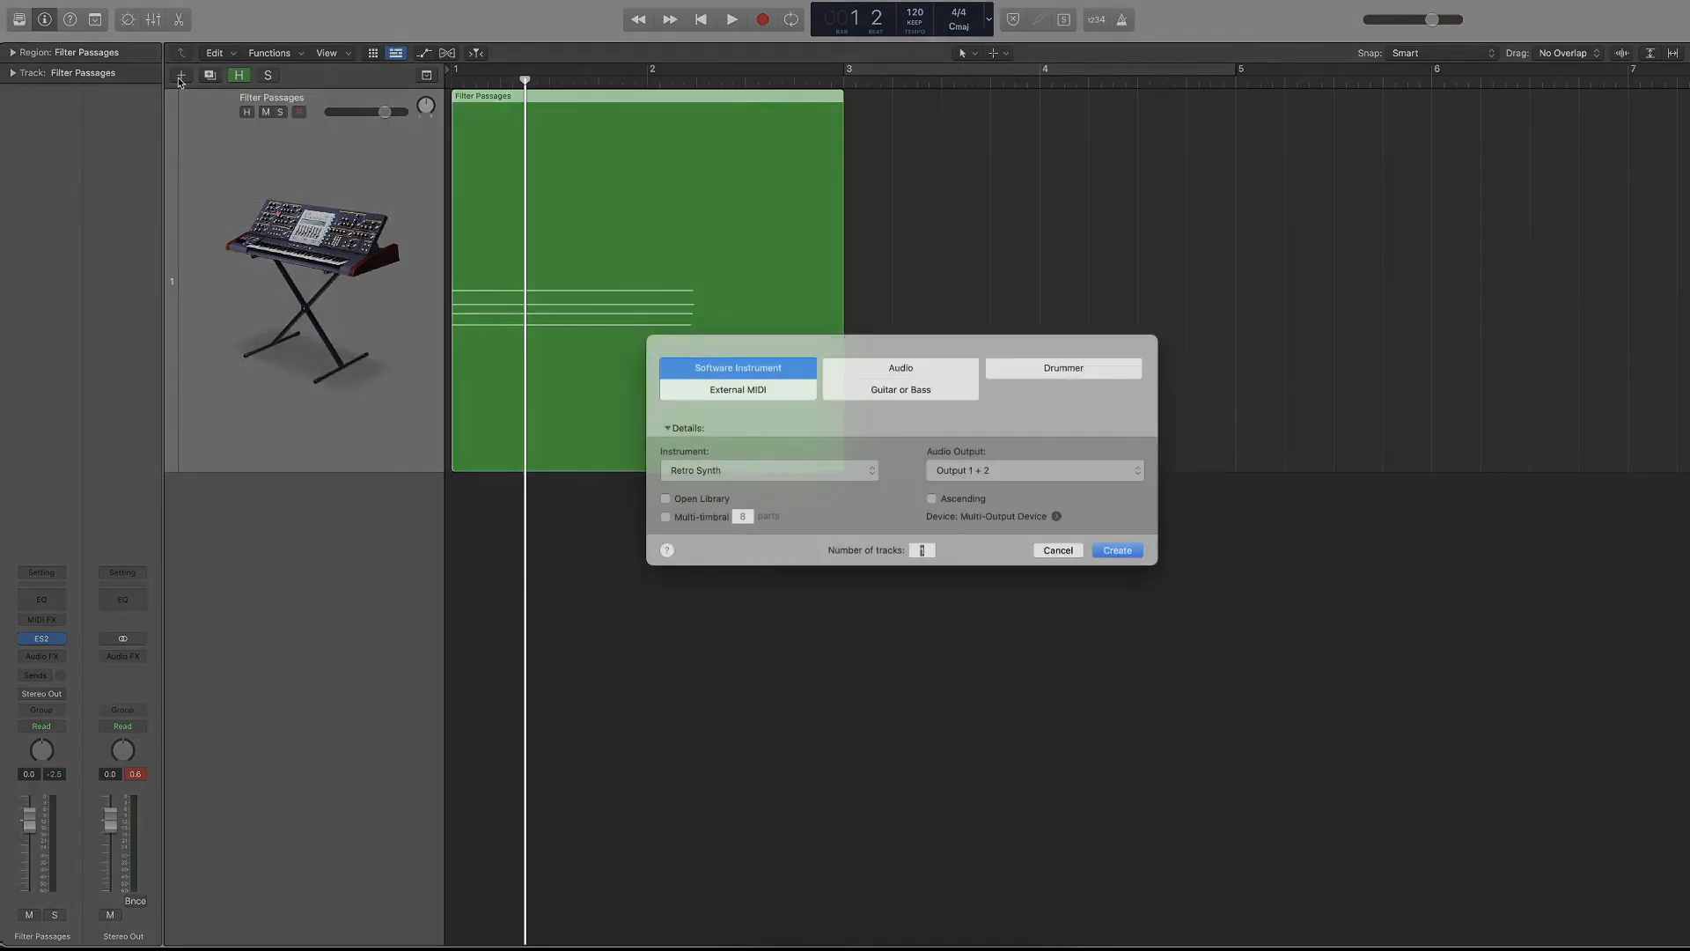
click(1067, 568)
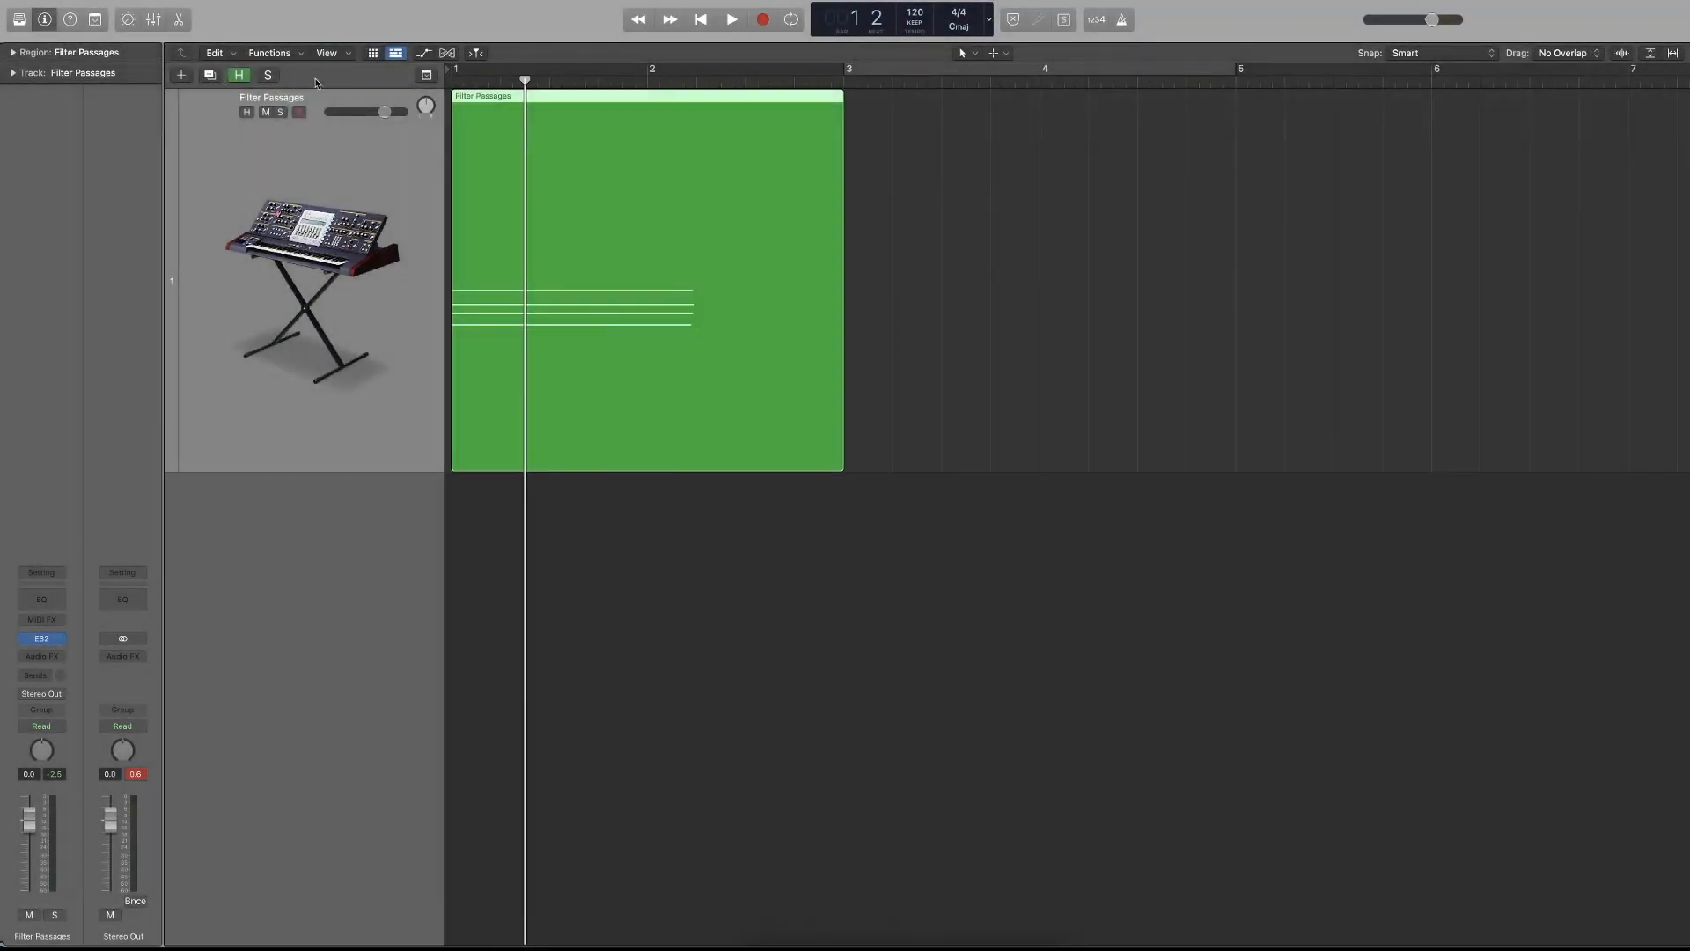
Duplicate the Filter Passages track three times and undo the duplications.
click(169, 0)
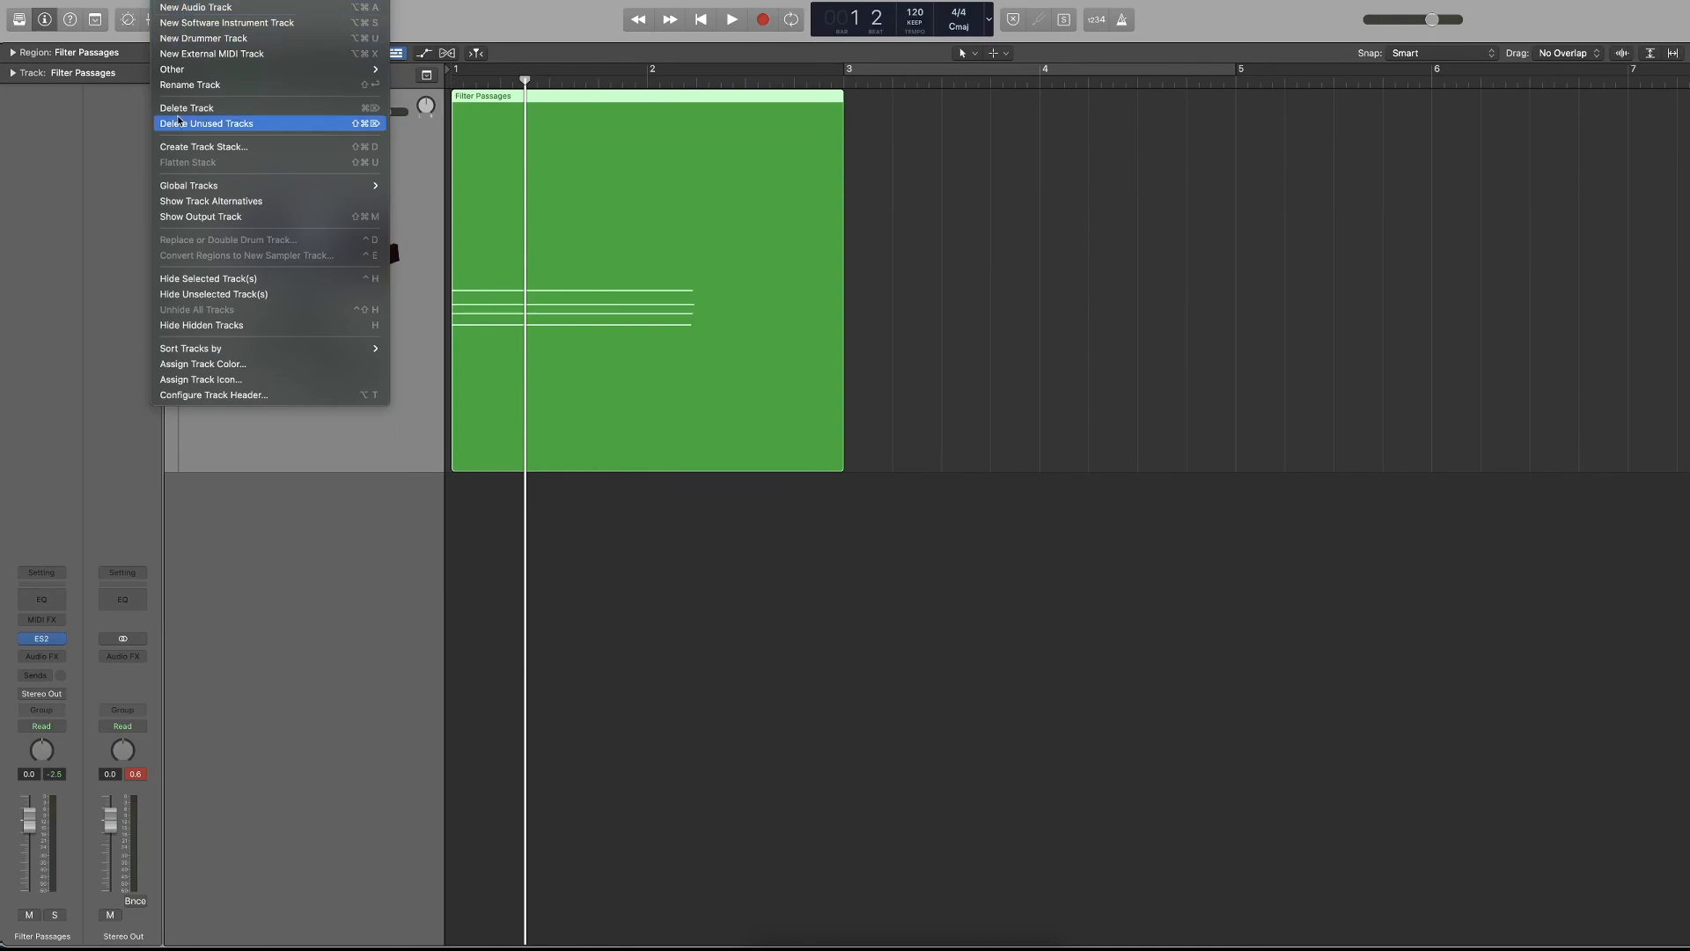
click(351, 414)
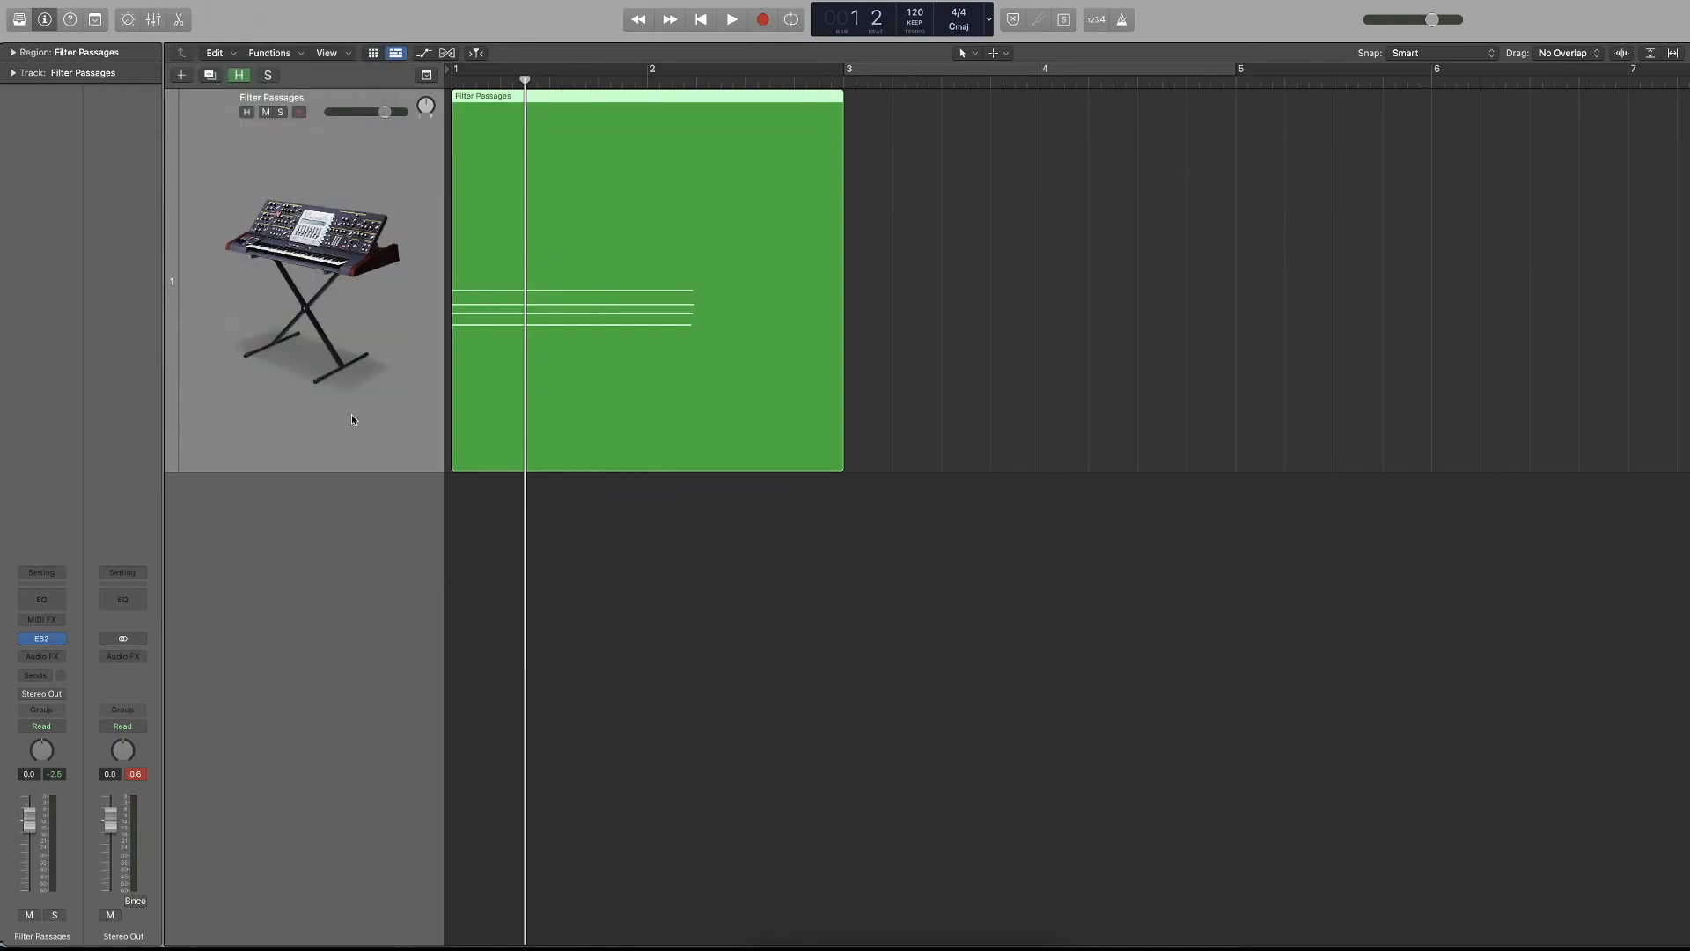
key(super+d)
key(super+d)
key(super+d)
scroll(376, 440, down, 3)
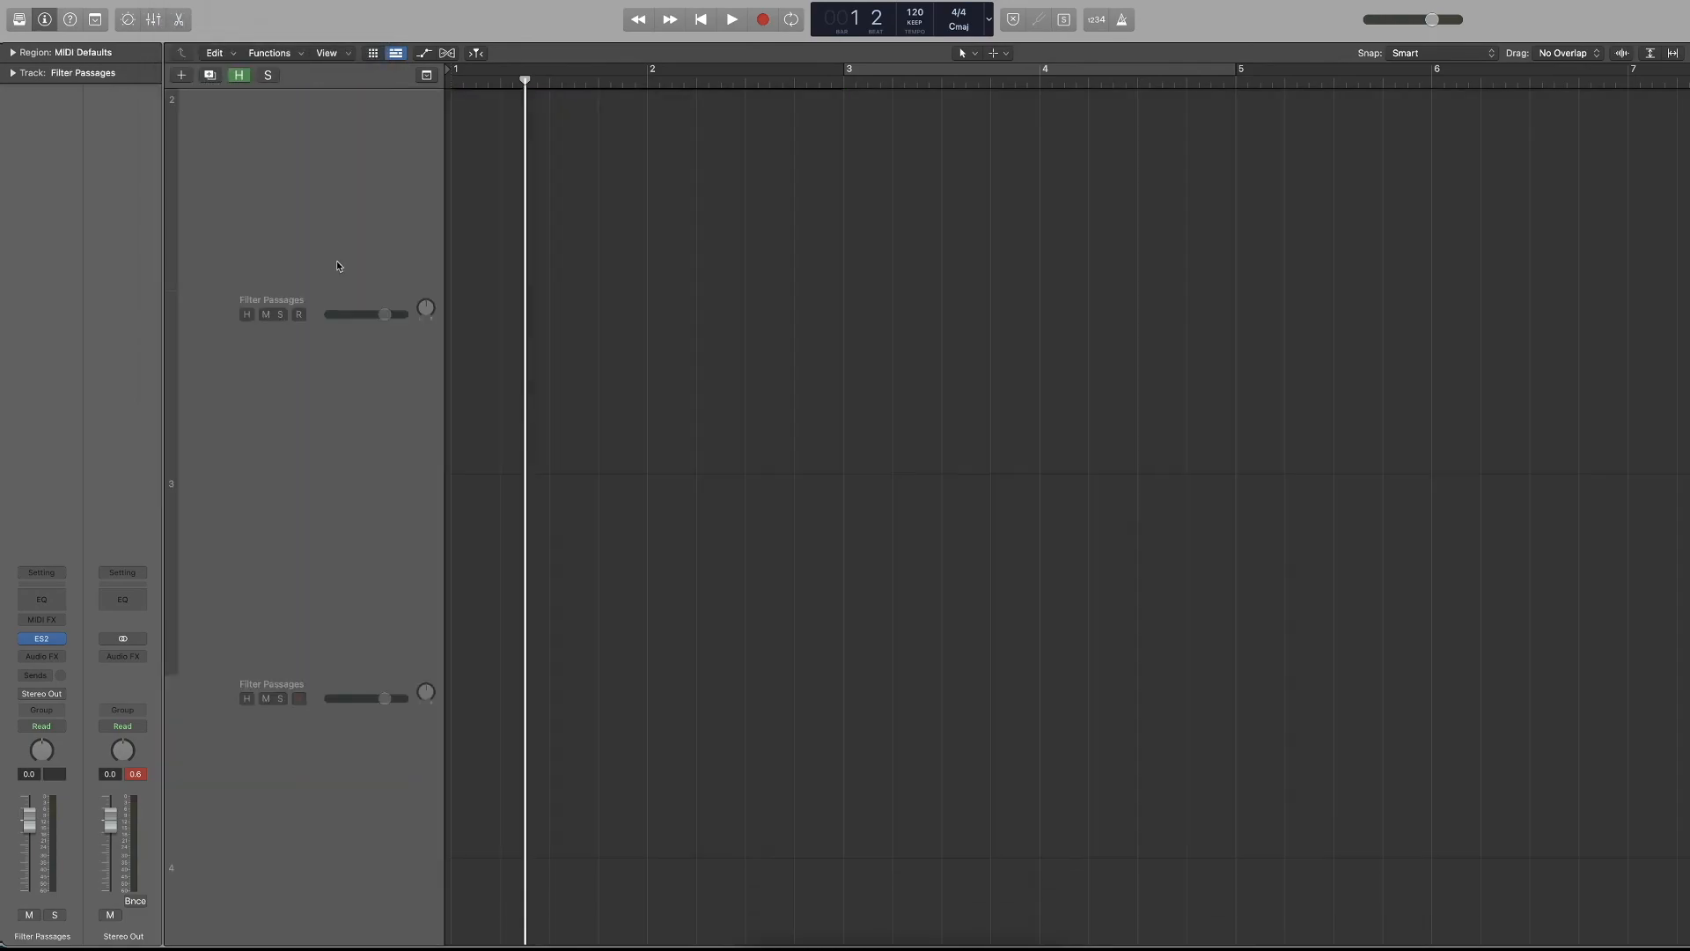
scroll(337, 283, up, 3)
key(super+z)
key(super+z)
key(super+z)
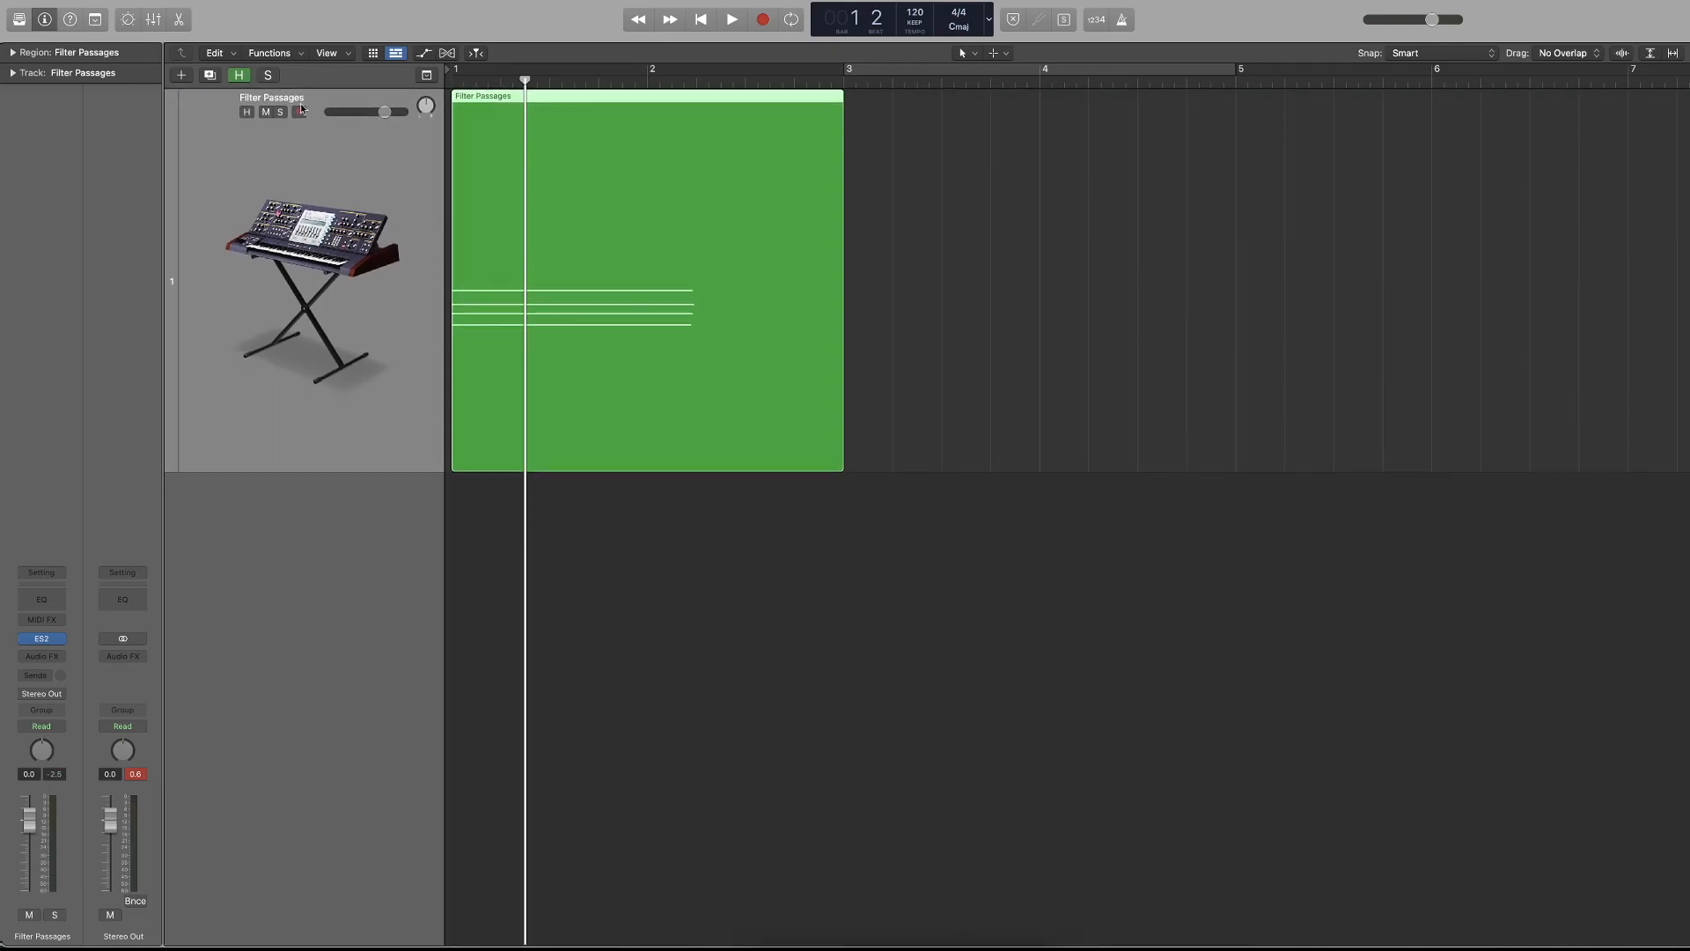
Look through the track, view and window commands, open the Piano Roll in its own window, and close it.
click(169, 0)
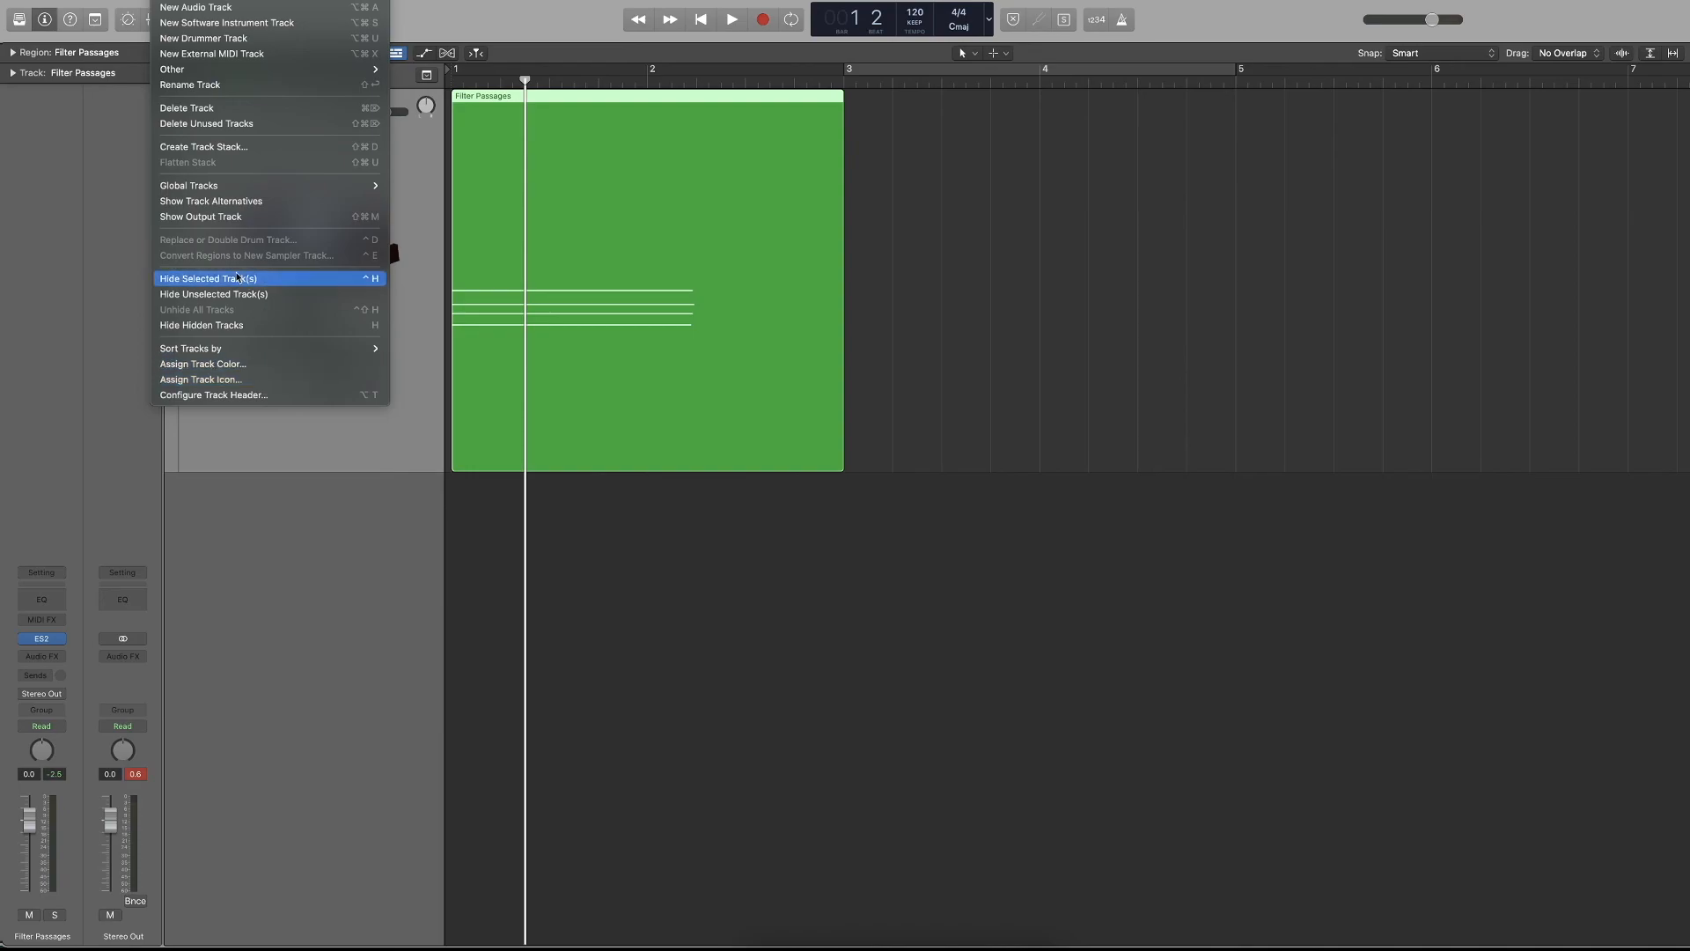
mouse_move(214, 1)
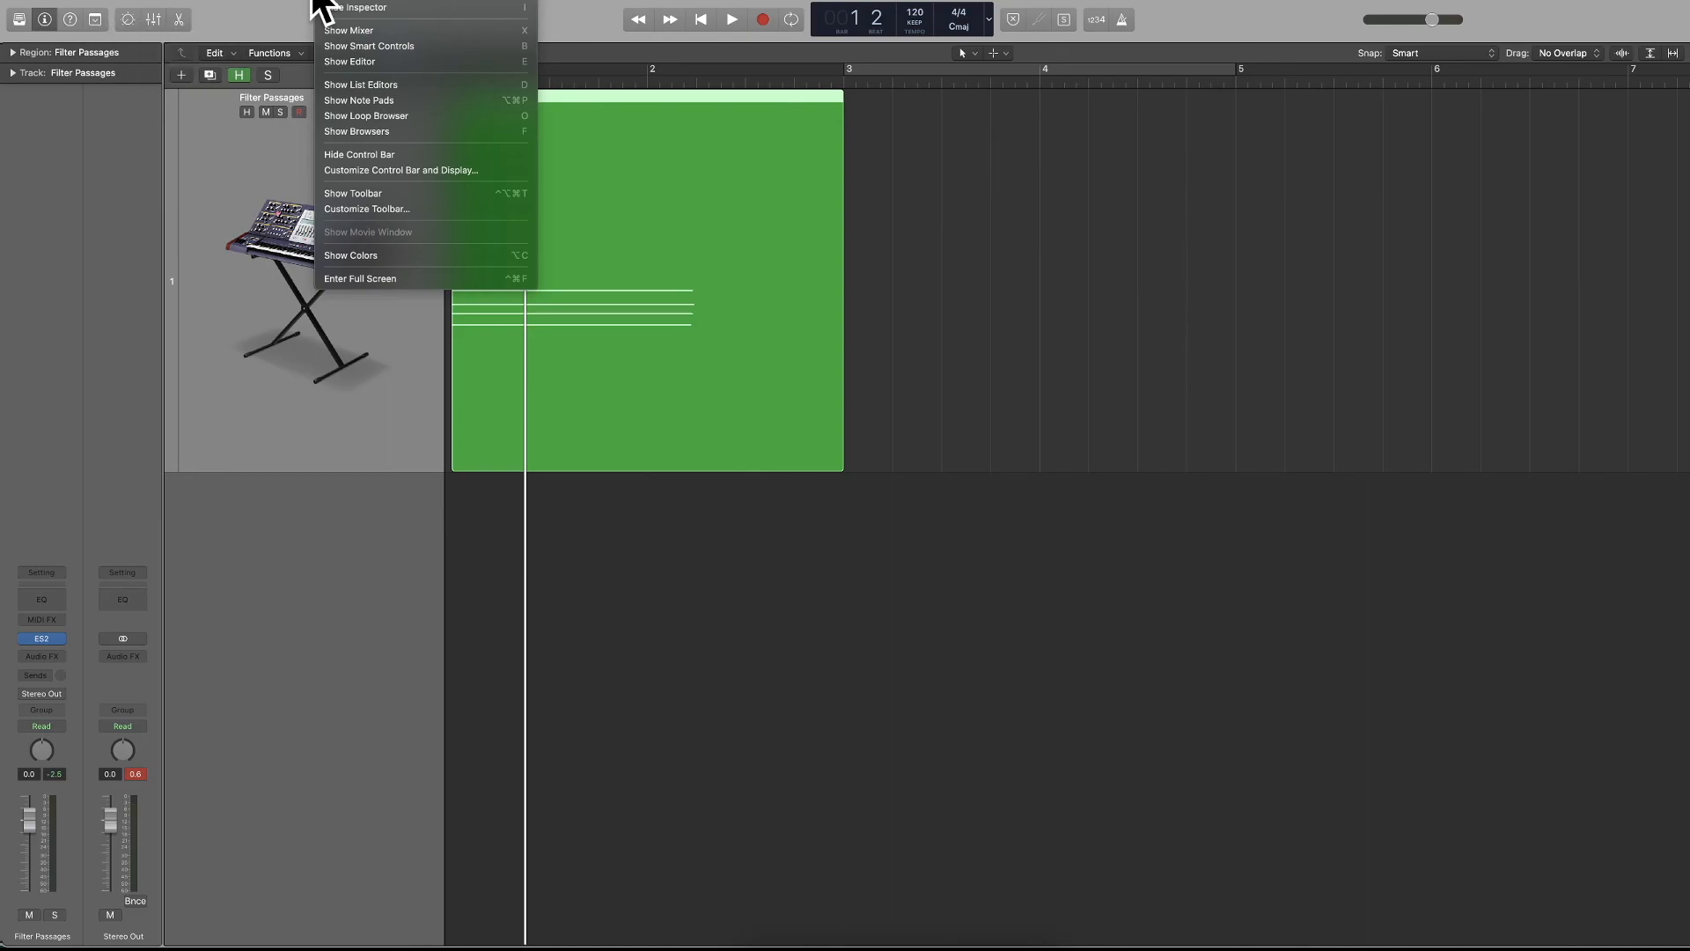
click(359, 0)
click(360, 0)
click(359, 0)
click(359, 0)
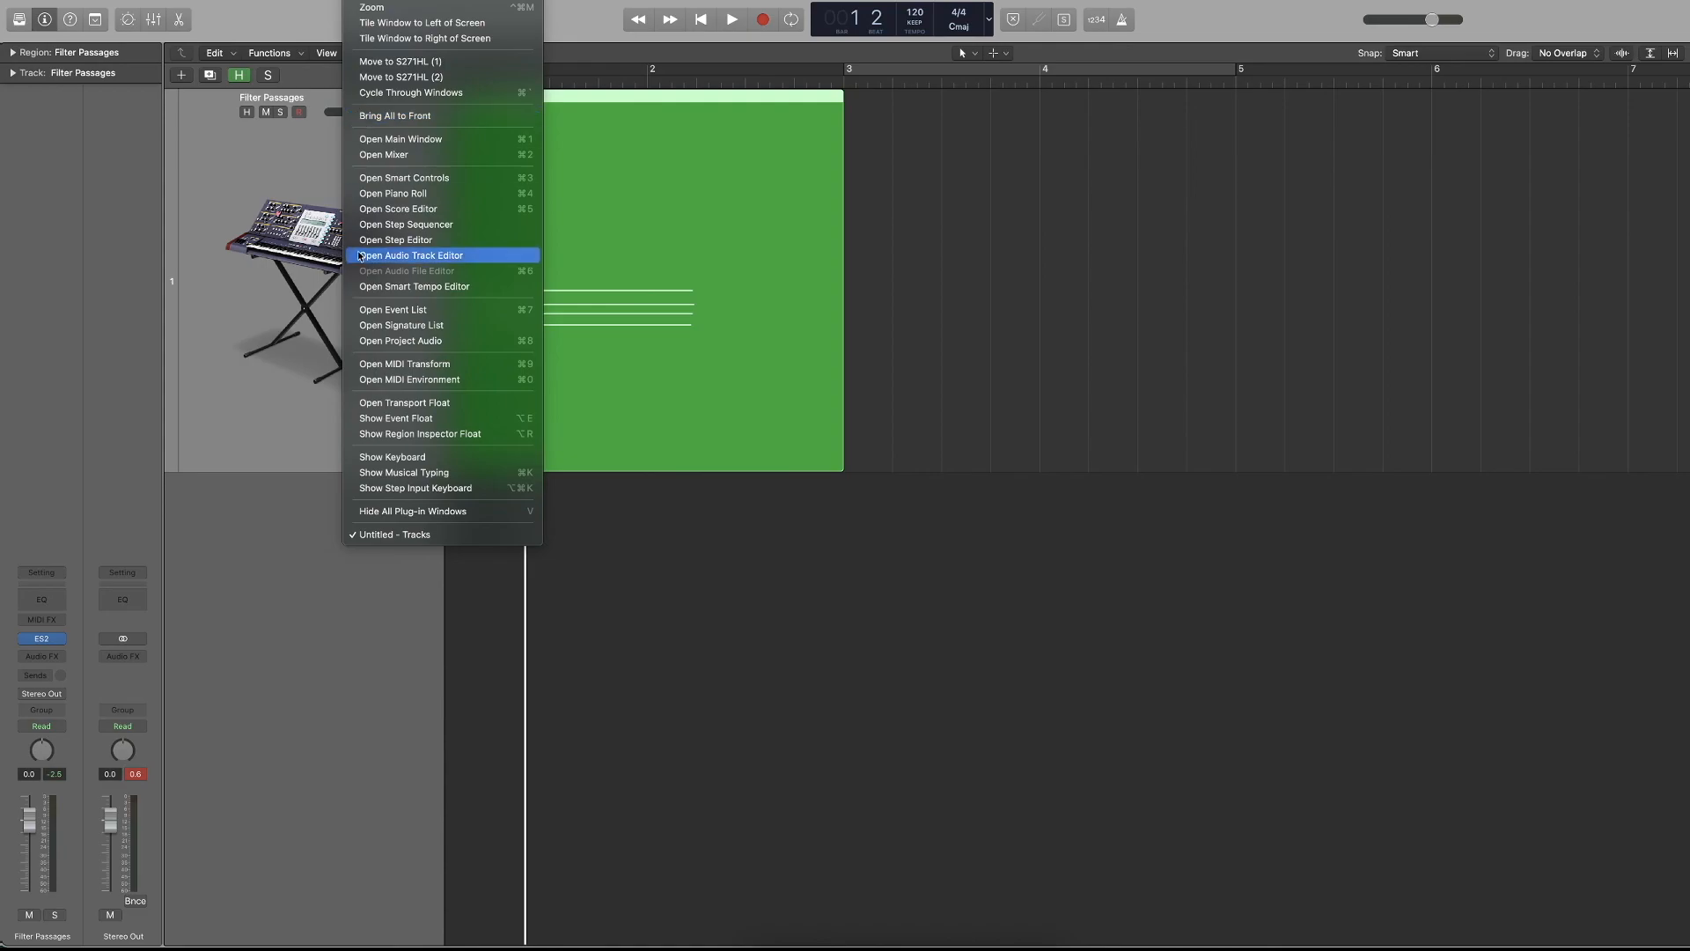
click(385, 195)
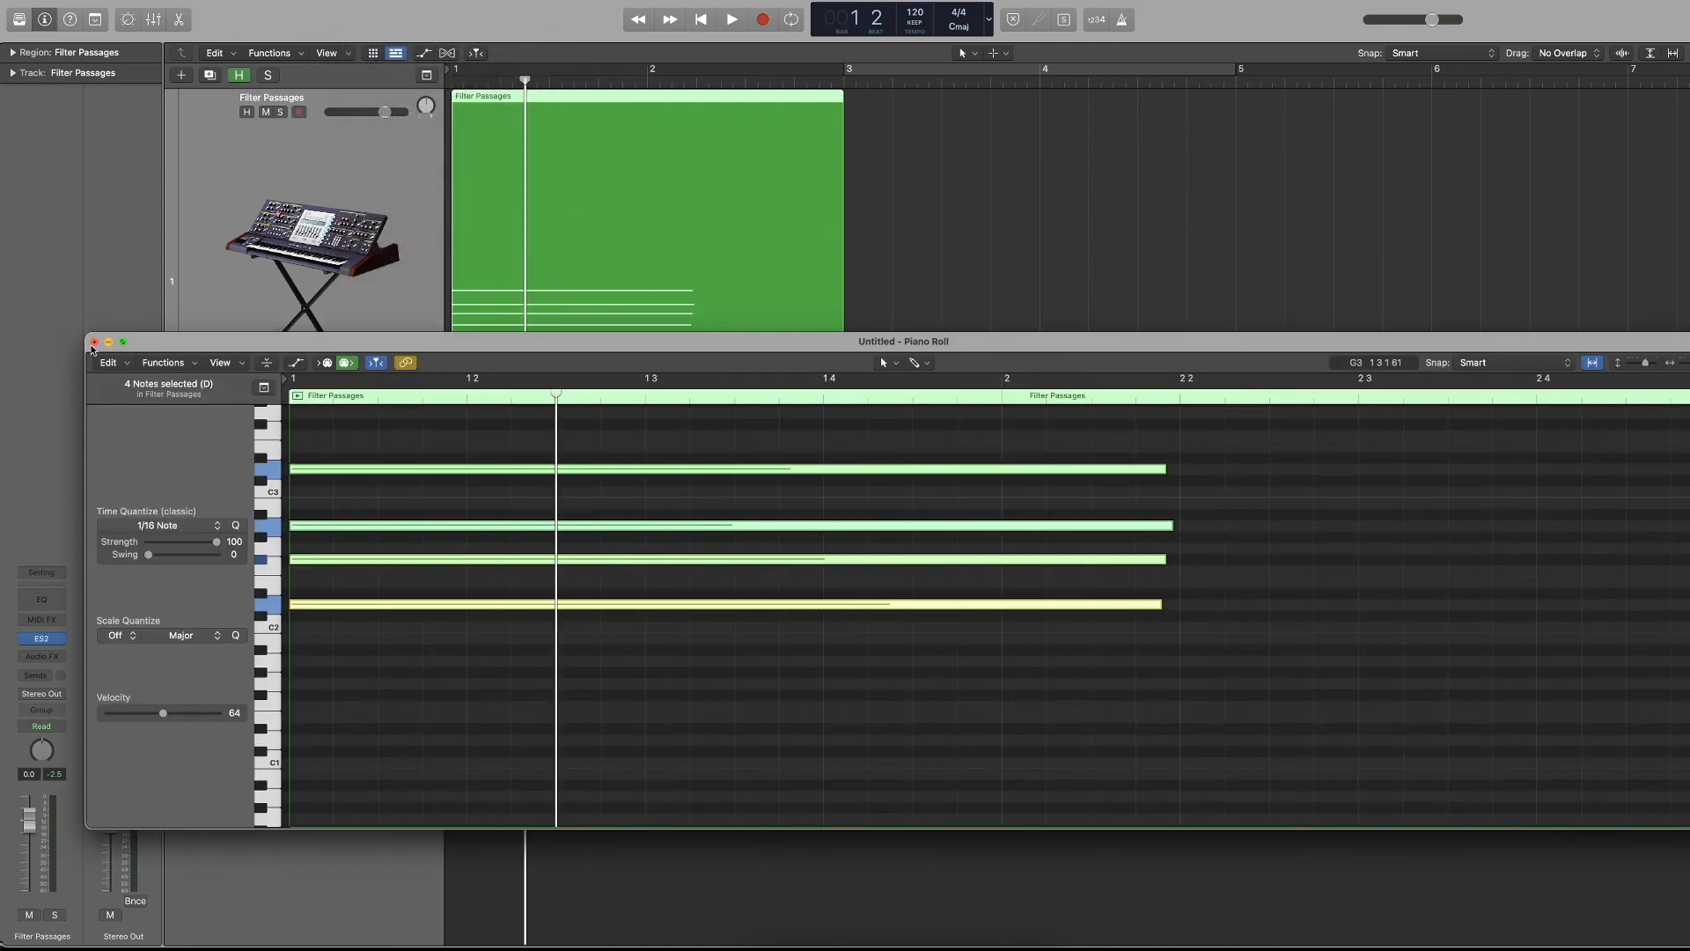
click(95, 341)
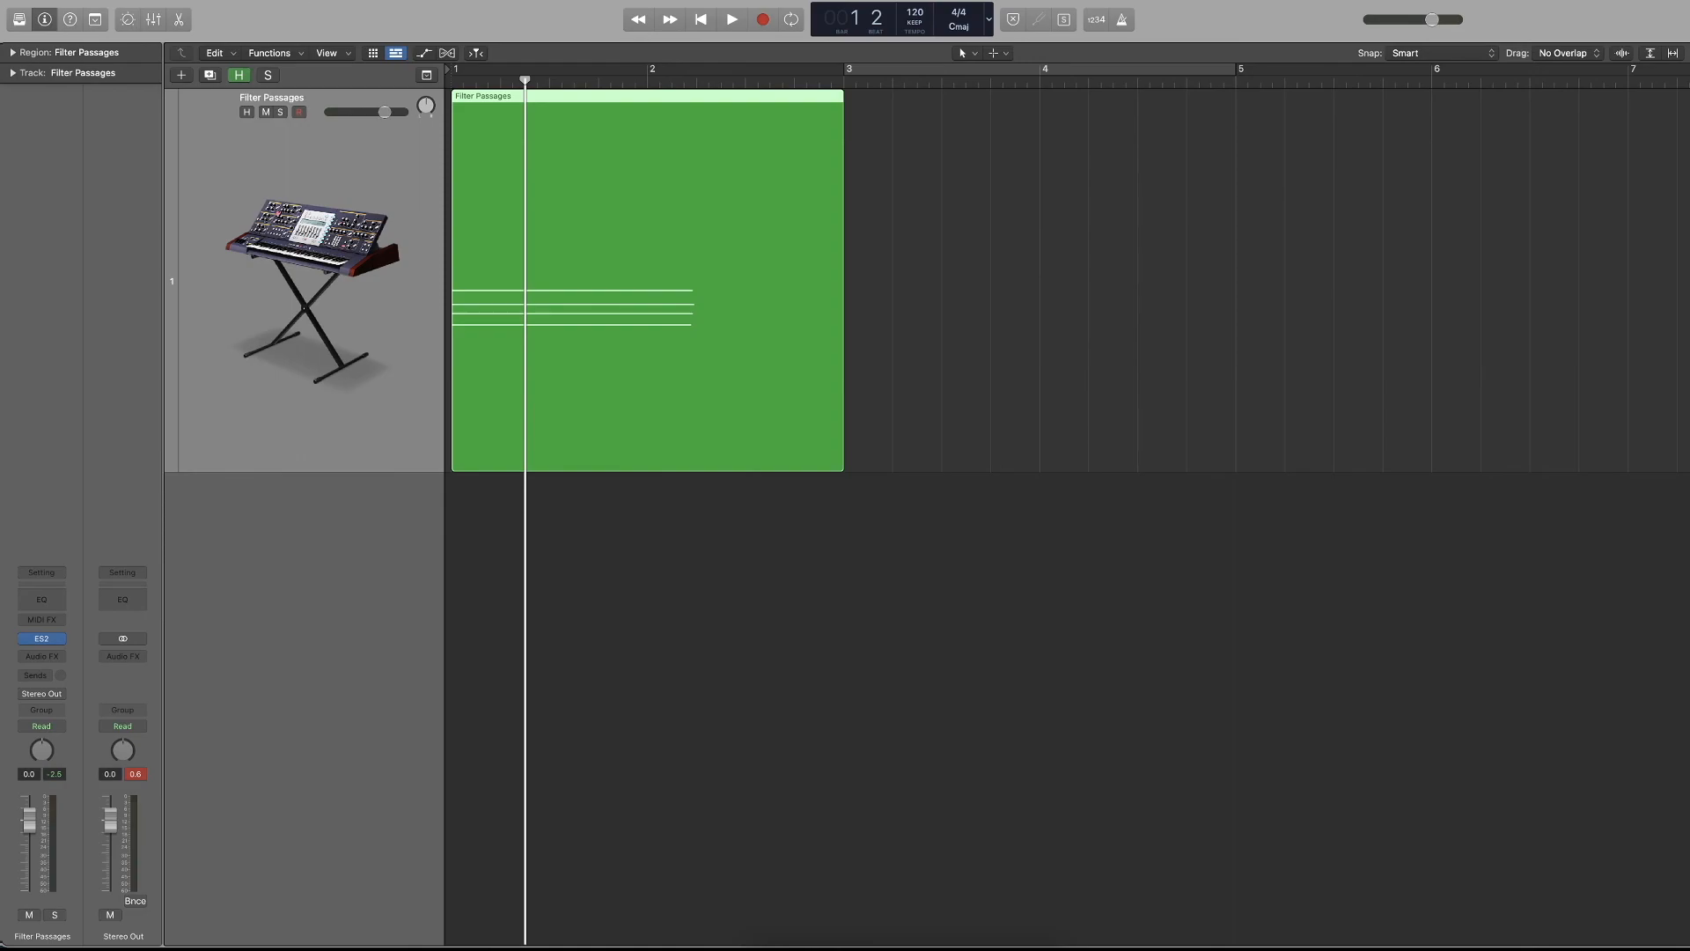
Show Musical Typing and play a few notes on the Filter Passages track with the computer keyboard.
click(366, 0)
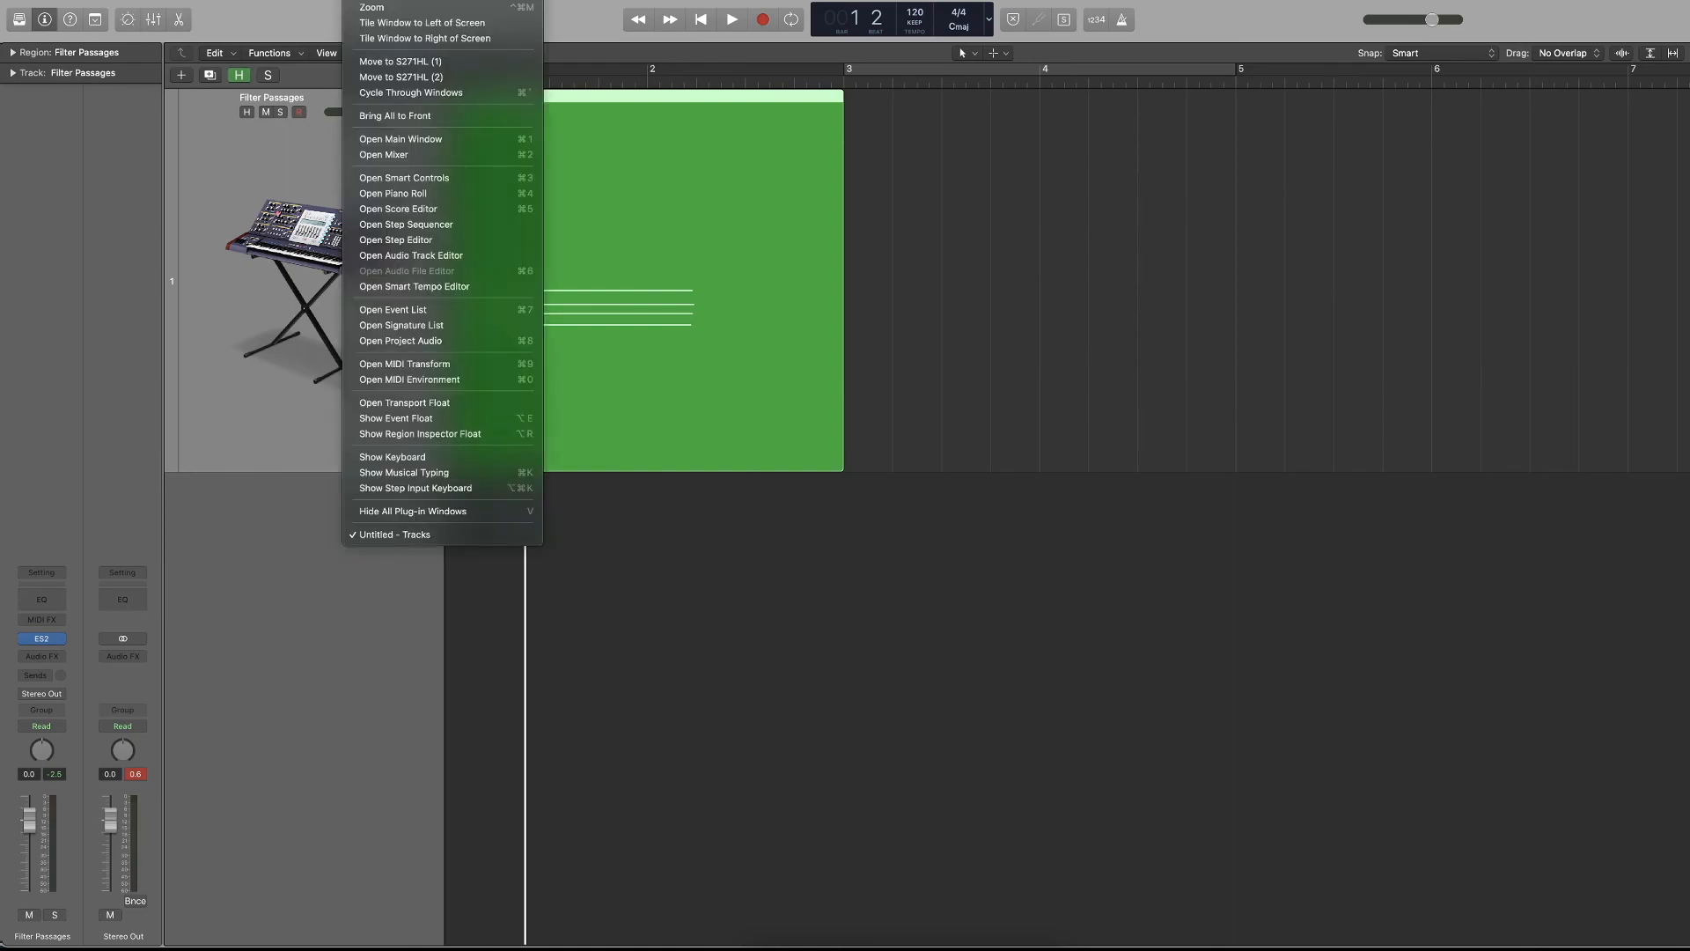
click(470, 477)
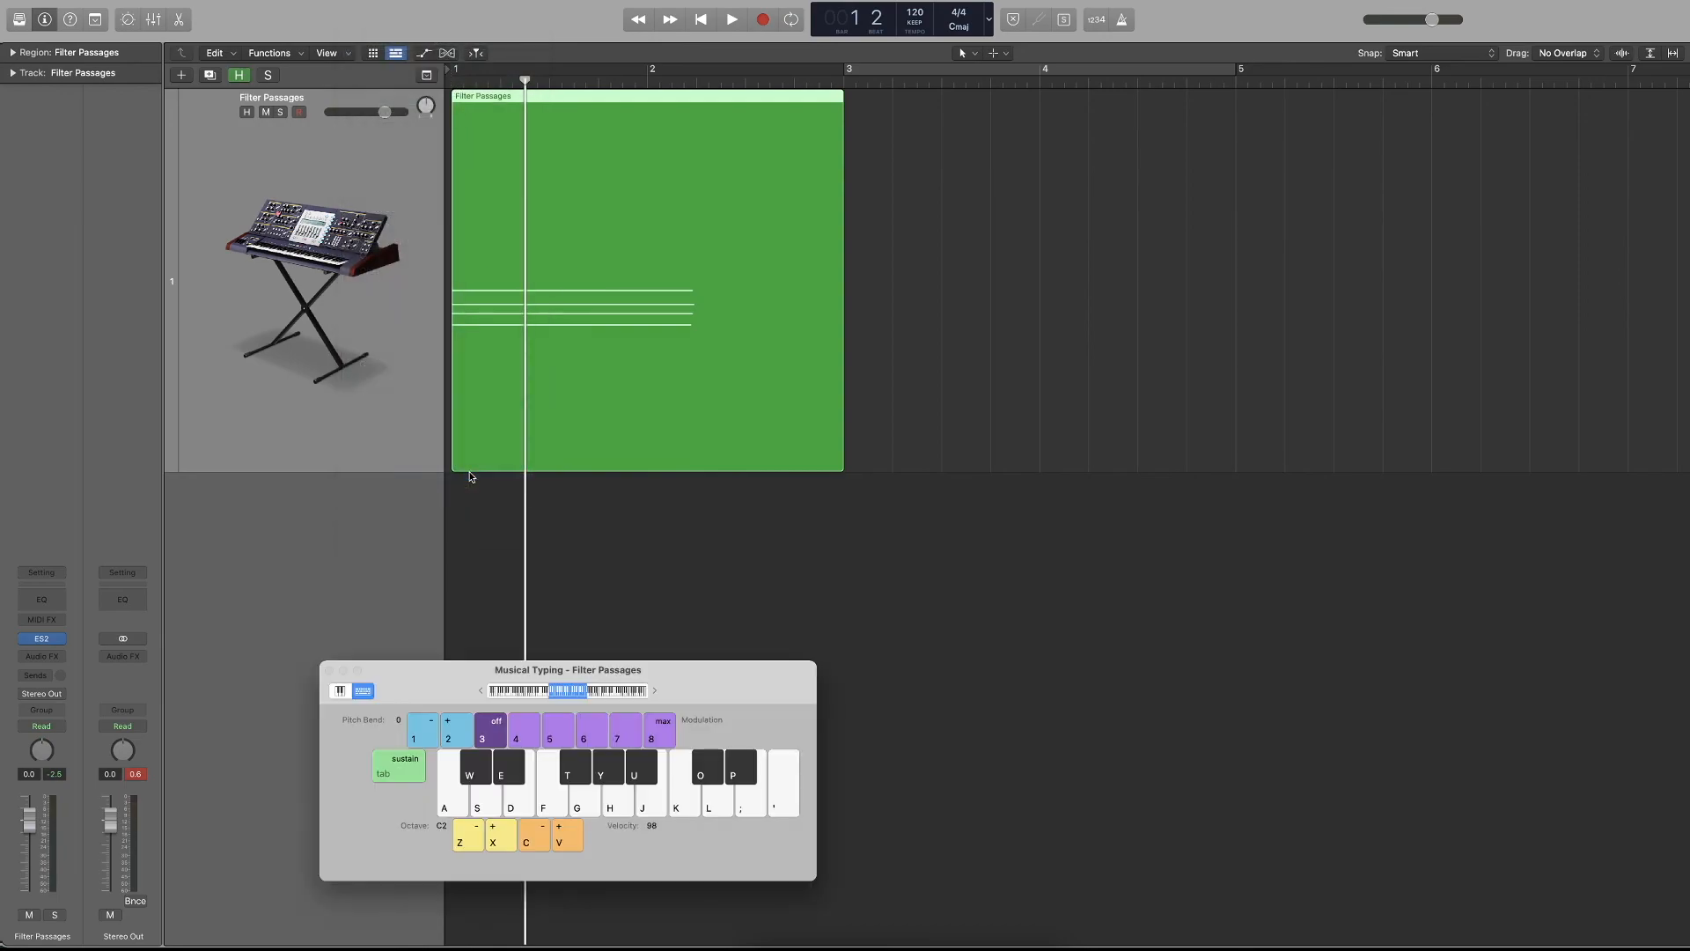
key(g)
key(g)
key(k)
key(k)
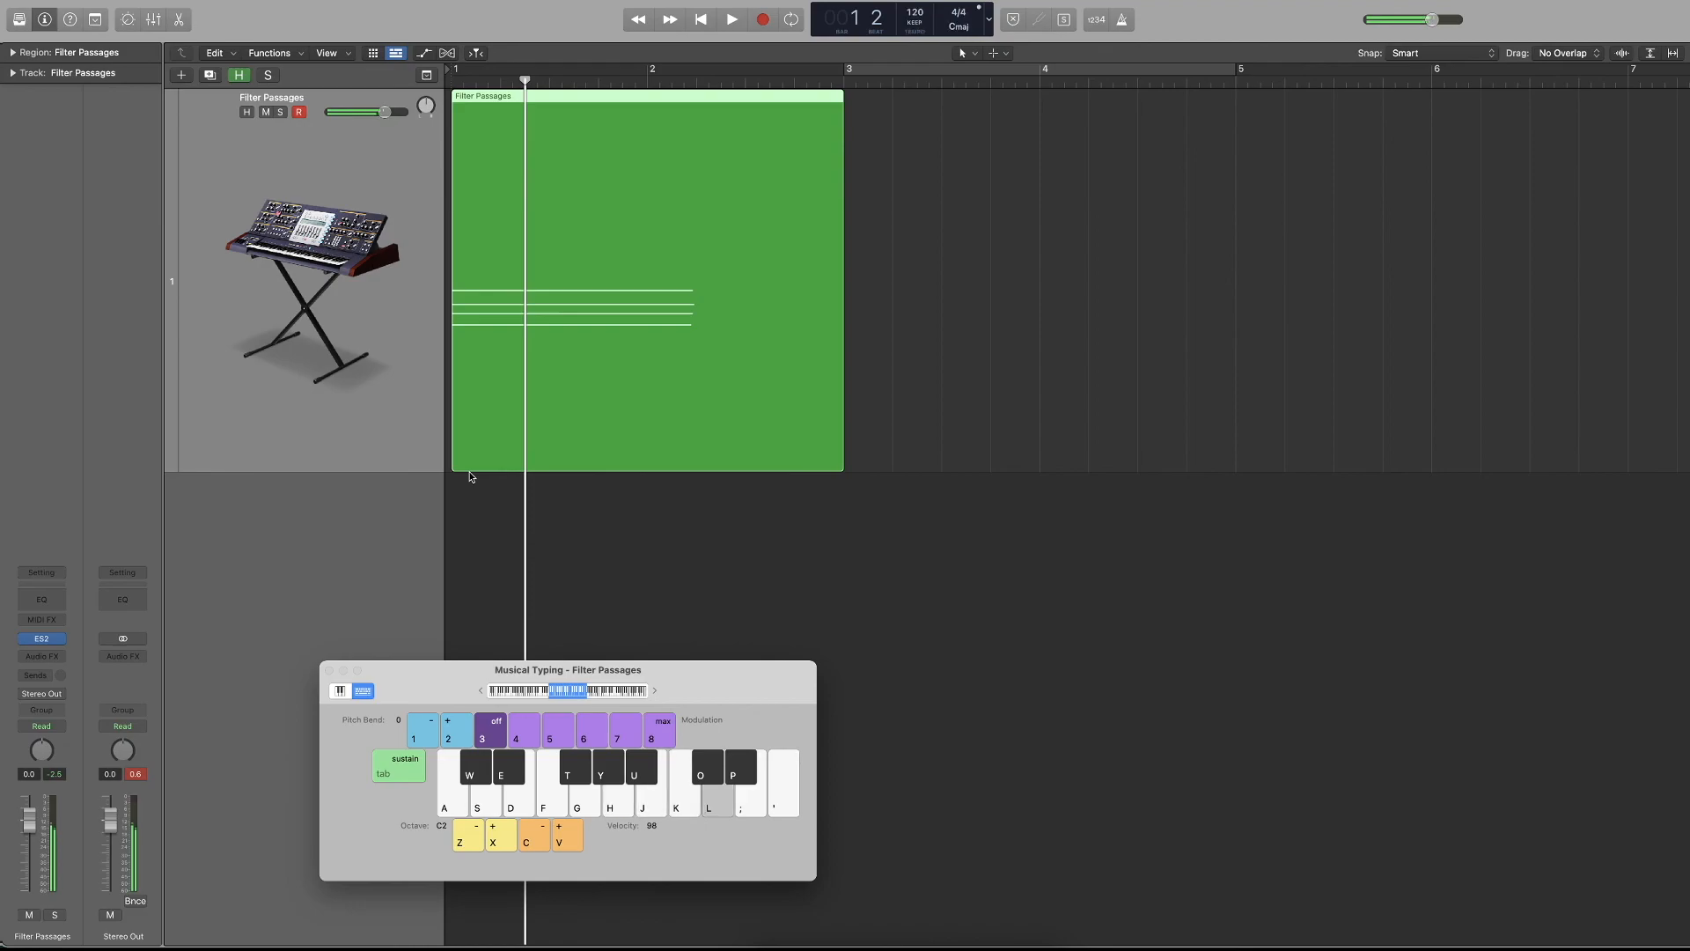
key(l)
key(i)
key(h)
key(f)
click(583, 530)
Return the playhead to bar 1 and delete the Filter Passages region.
key(Return)
click(500, 344)
key(Delete)
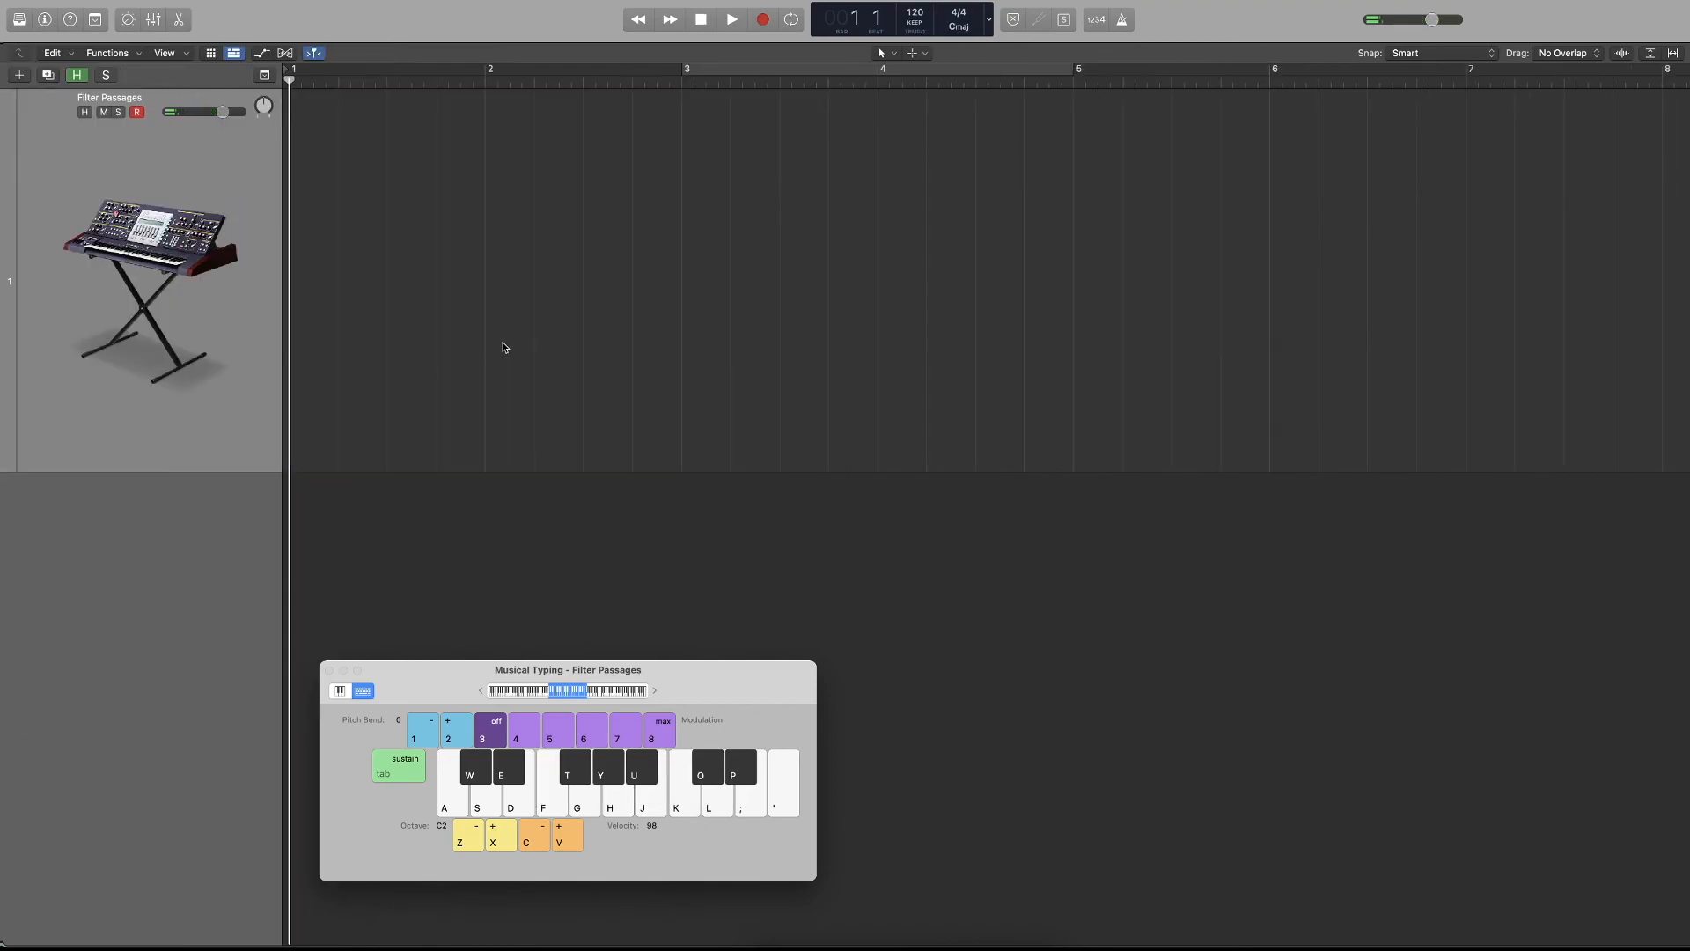
Record a short melody on the Filter Passages track with Musical Typing, return to bar 1, and delete the recorded region.
key(r)
key(l)
key(o)
key(l)
key(o)
key(l)
key(h)
key(k)
key(j)
key(f)
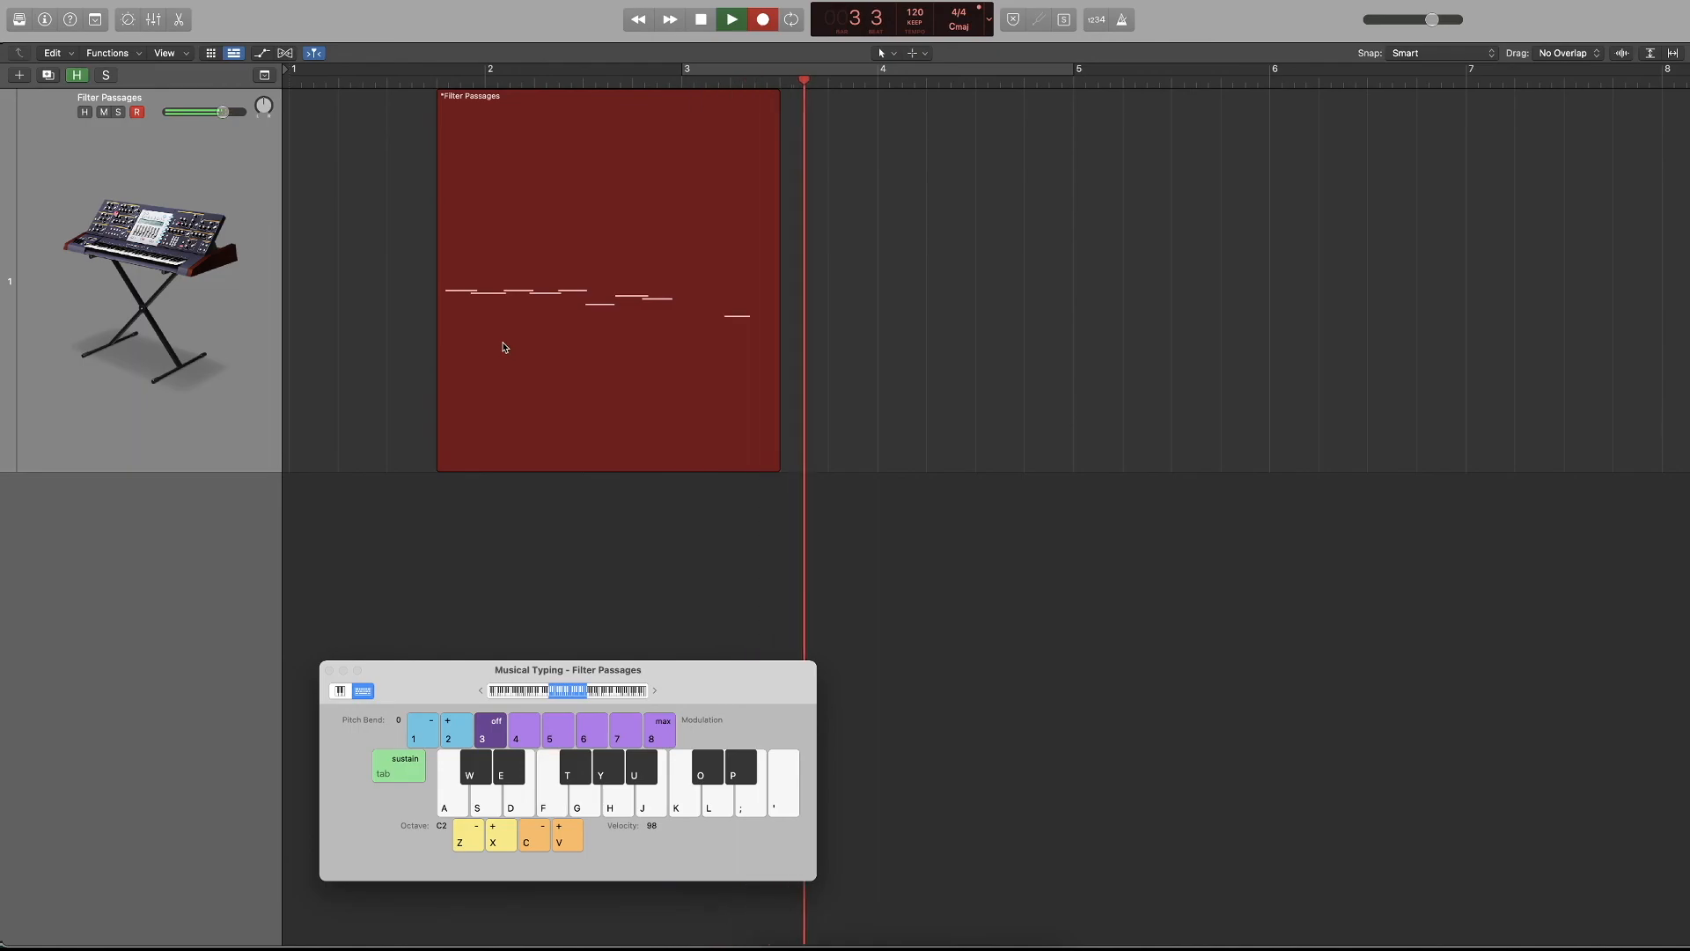
key(a)
key(space)
key(Return)
key(Delete)
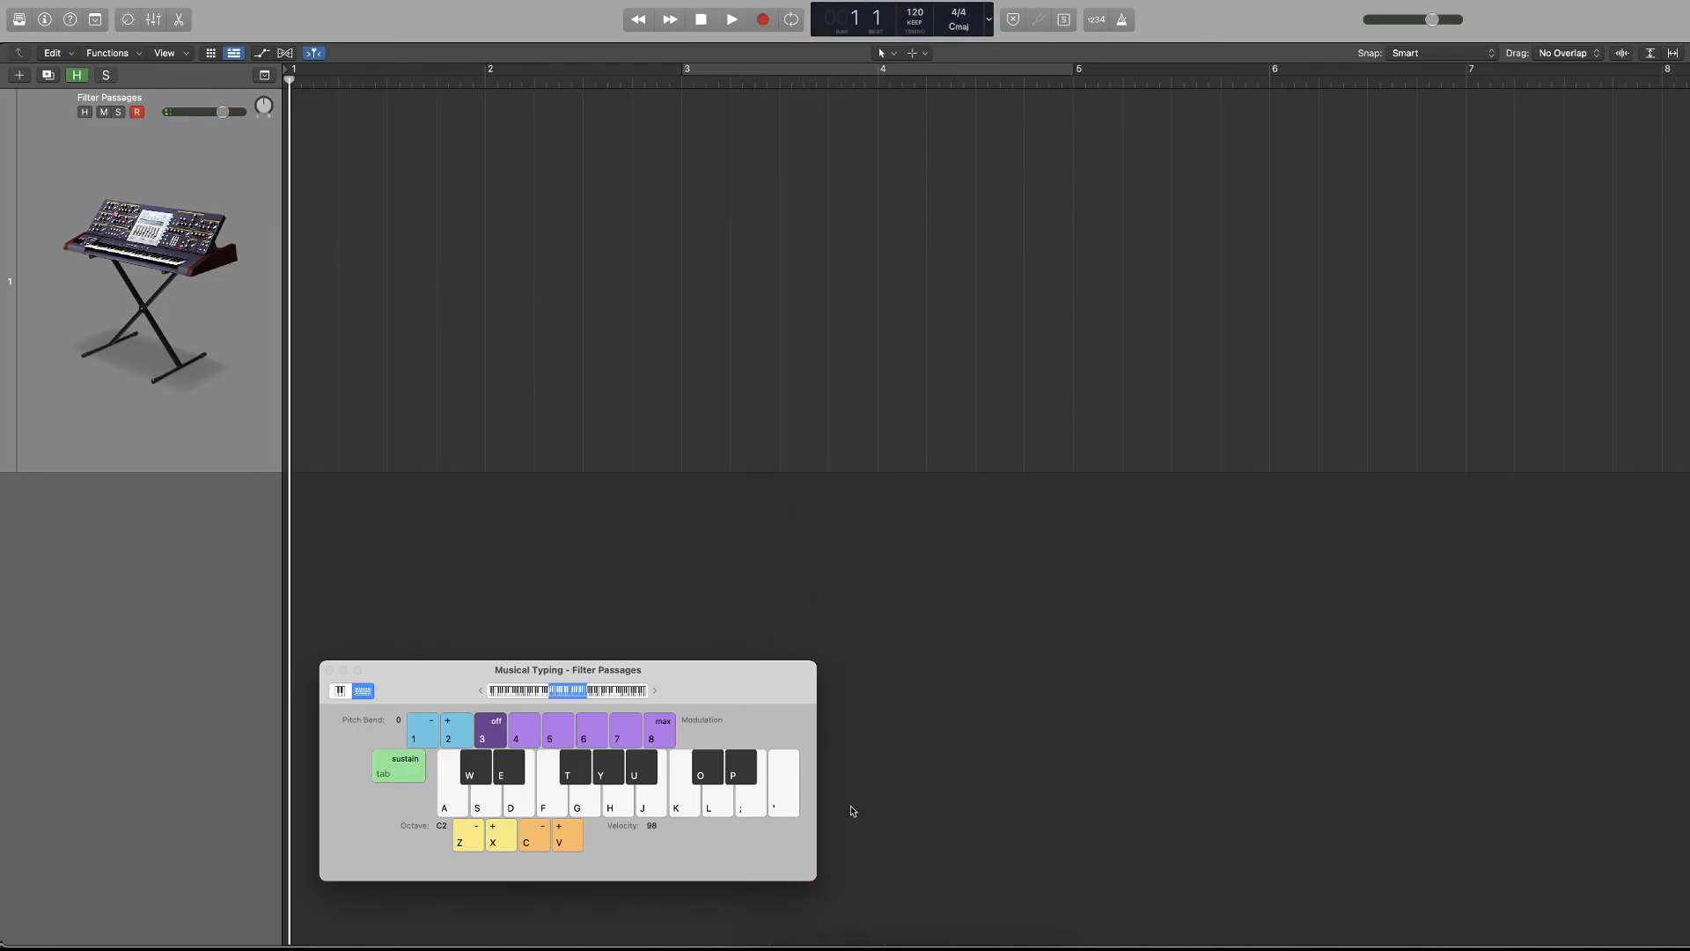
Switch Musical Typing to the piano keyboard display and record a descending glissando on the Filter Passages track.
click(342, 691)
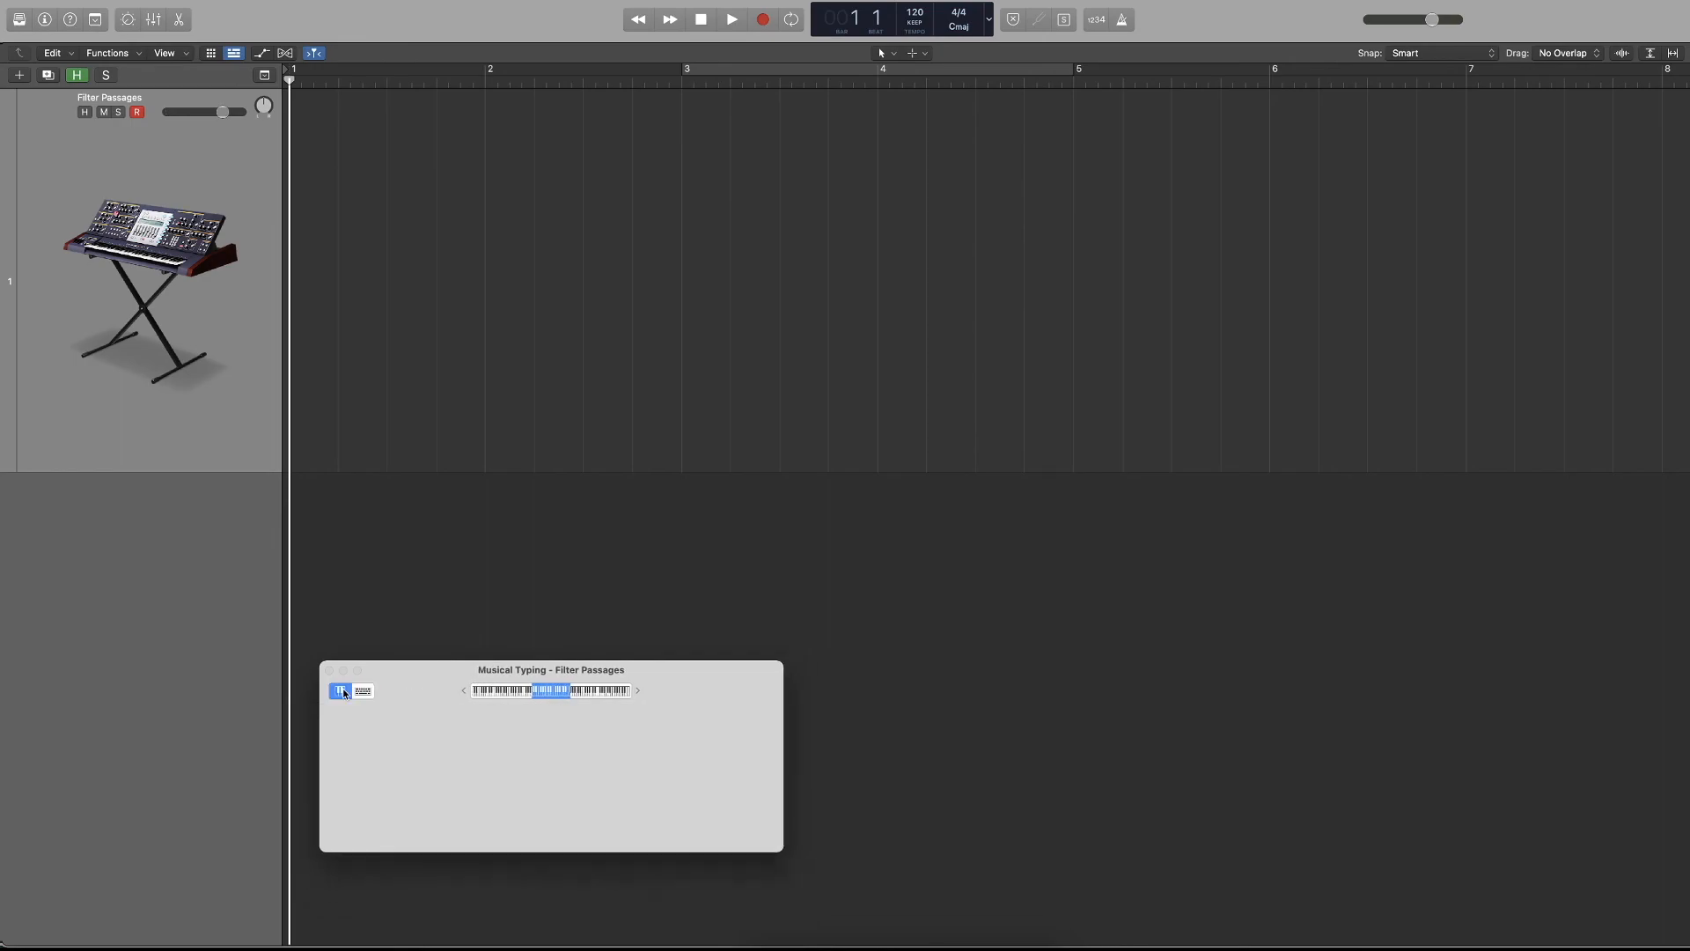
mouse_move(661, 724)
mouse_down()
mouse_move(1030, 723)
mouse_move(373, 728)
mouse_up()
key(r)
key(space)
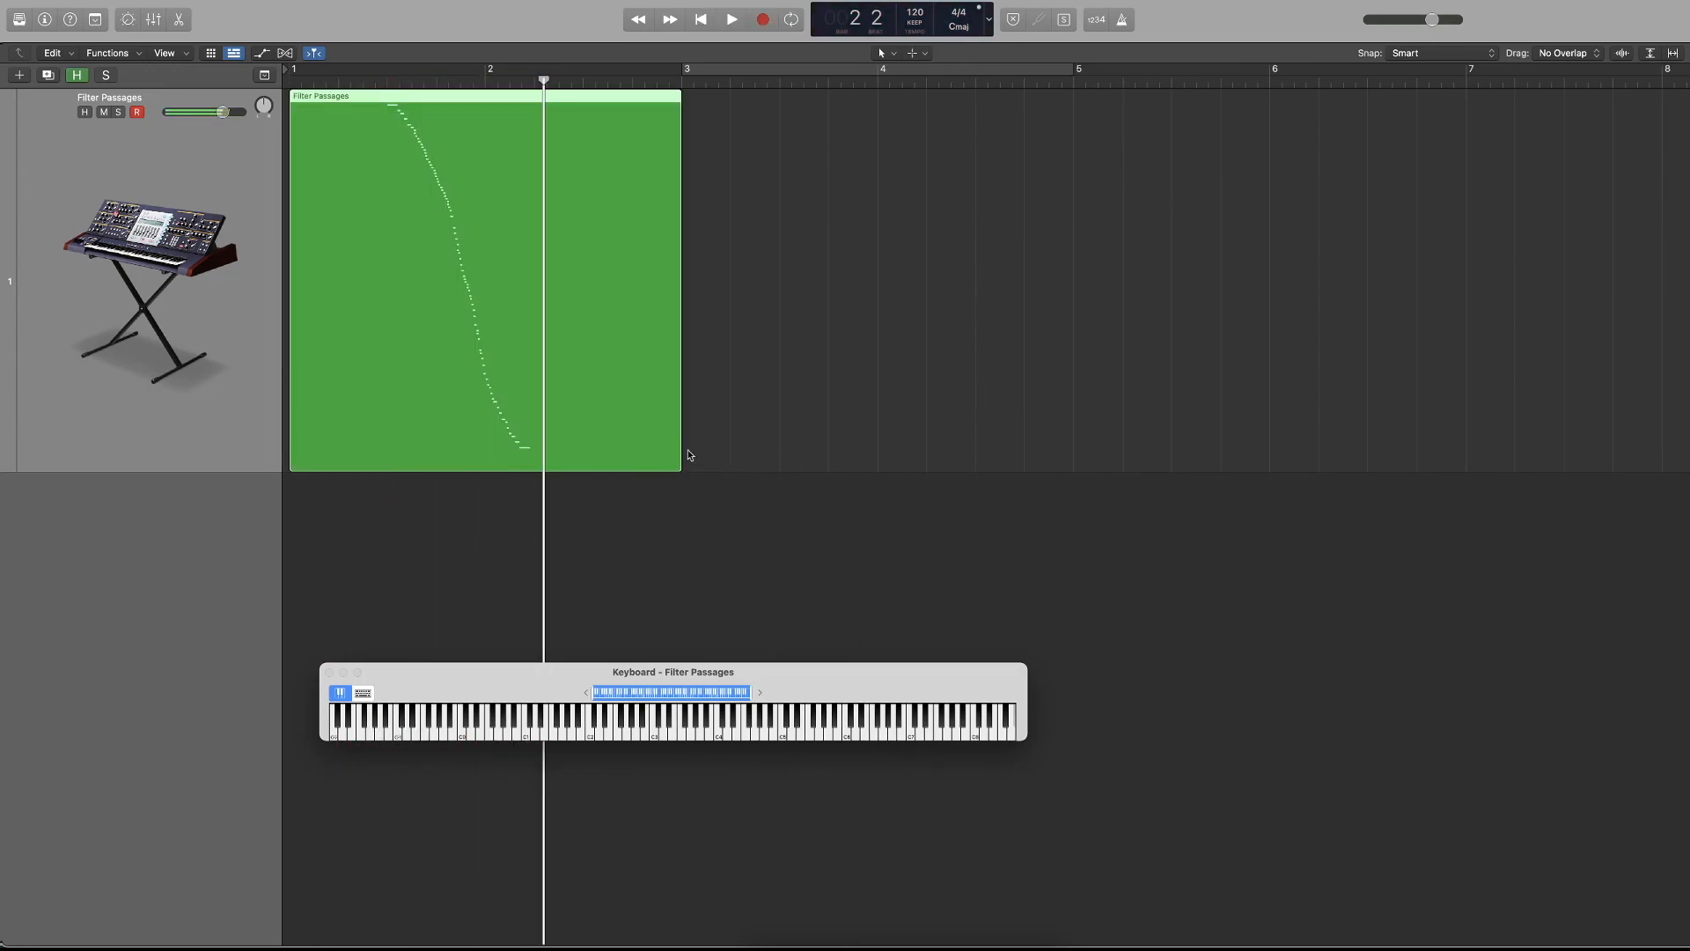
Play back the glissando region, delete it, and close the on-screen keyboard.
click(385, 84)
key(space)
key(space)
key(Delete)
key(Return)
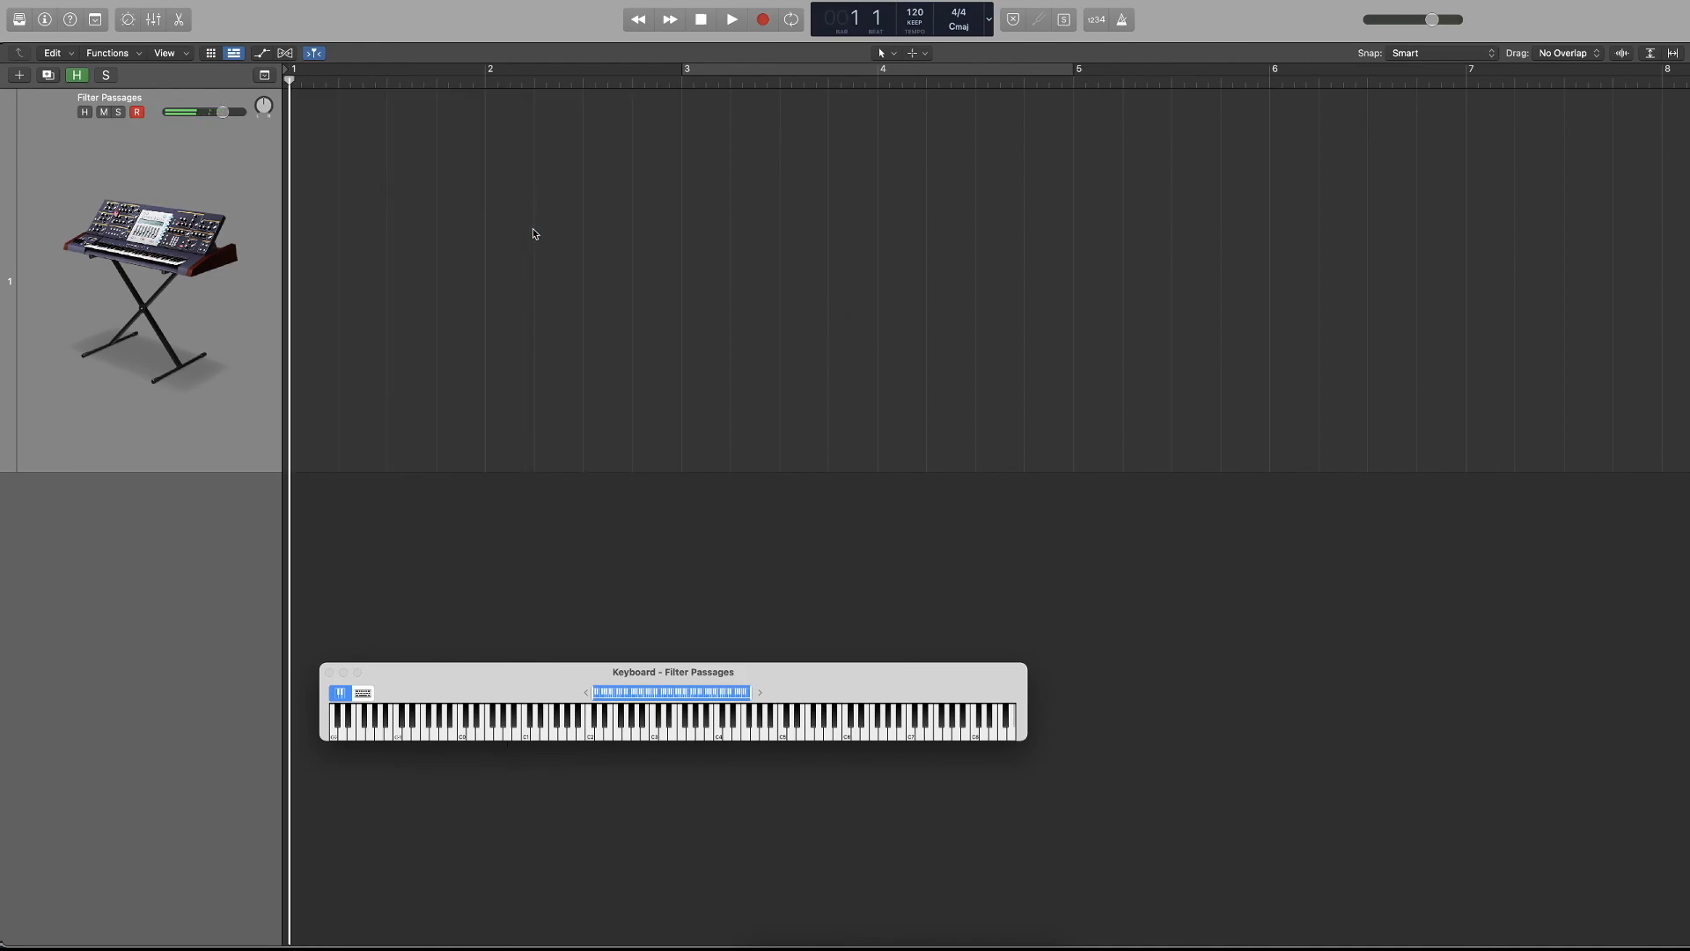
click(330, 673)
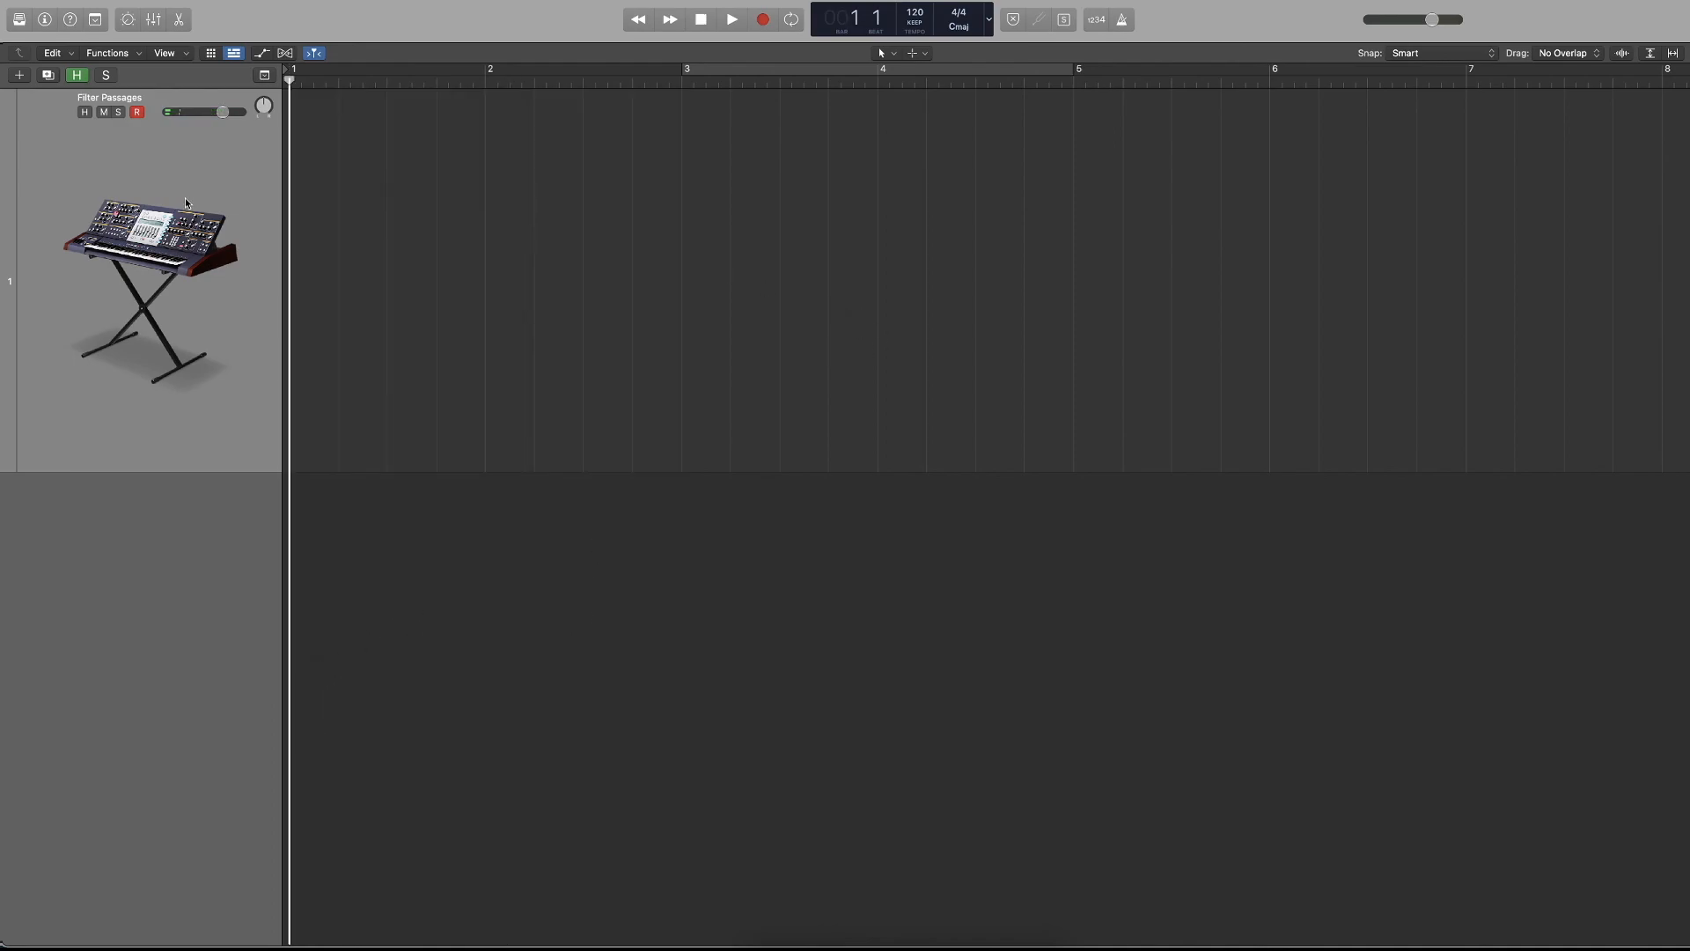
Show the inspector and toggle it off and on, leaving it displayed.
key(i)
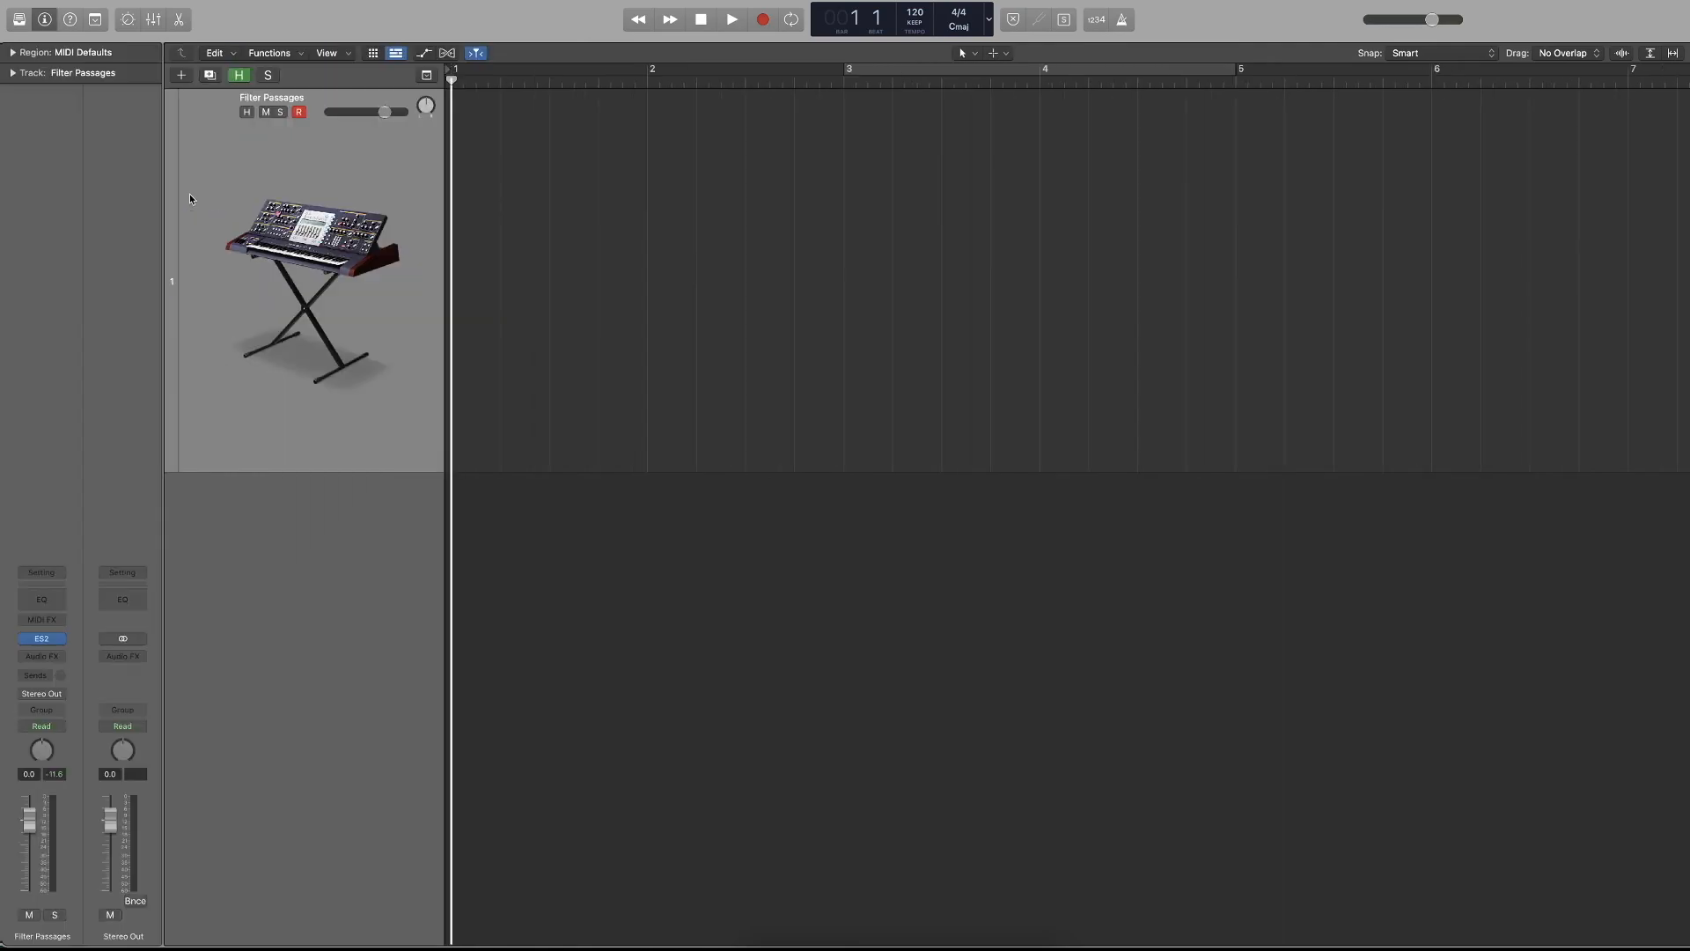
click(53, 16)
click(53, 16)
click(53, 15)
click(52, 16)
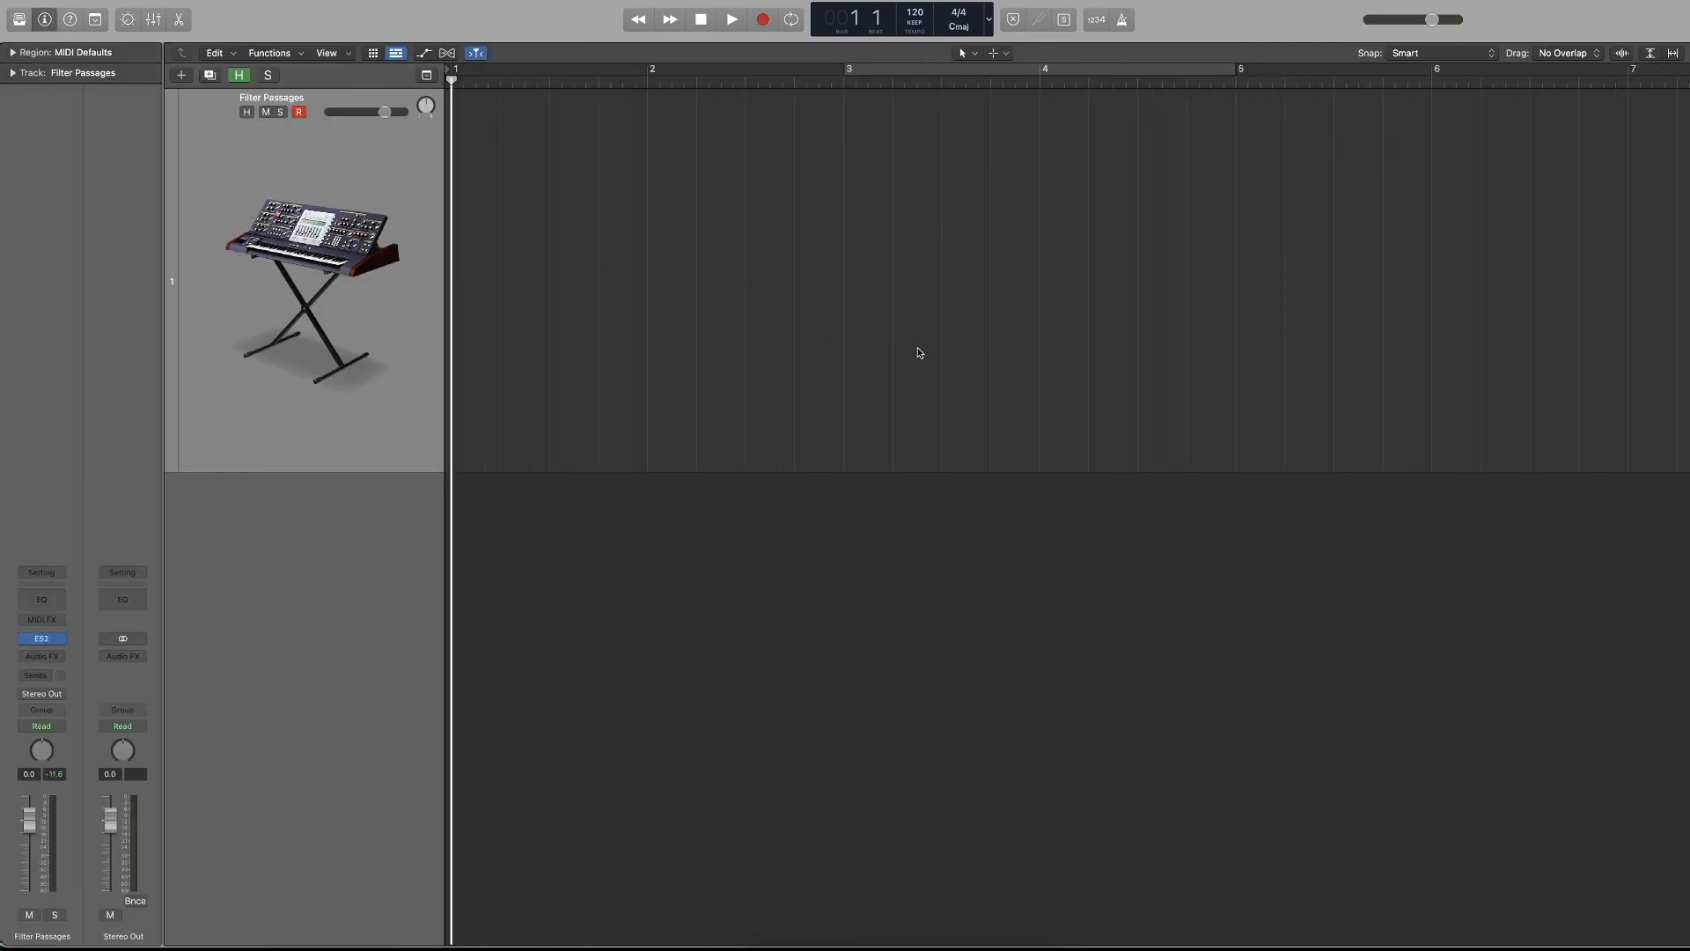